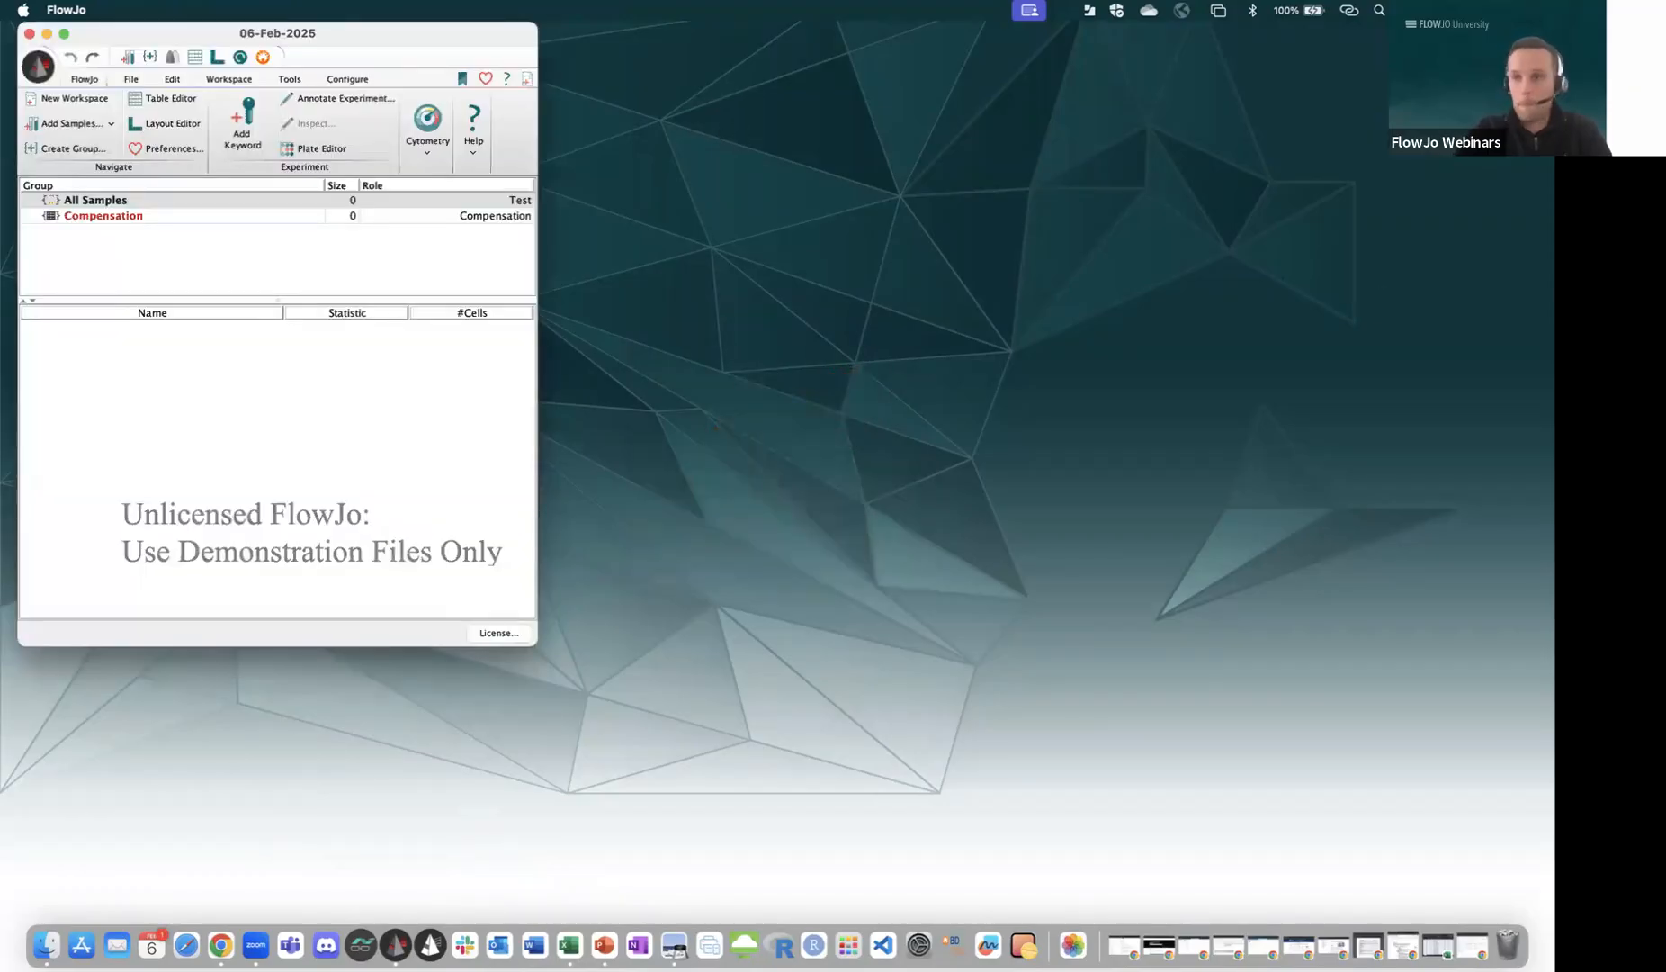
License the program by signing in with the FlowJo Portal account, entering the account password.
{"action": "left_click", "coordinate": [333, 515]}
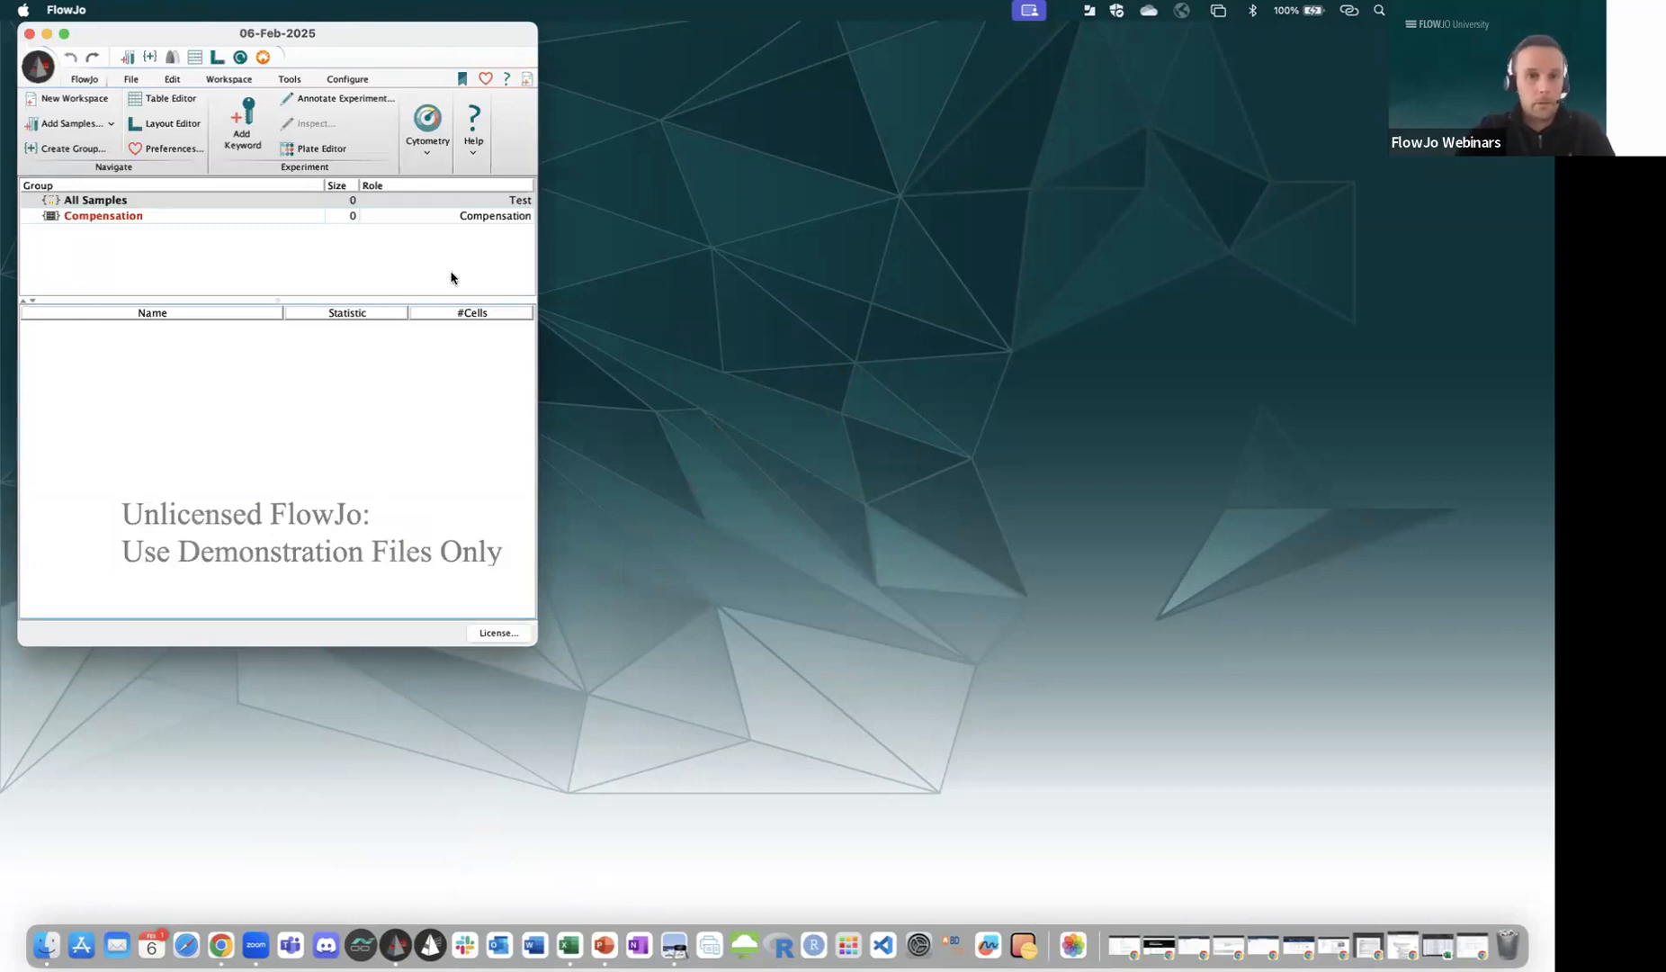
{"action": "left_click", "coordinate": [493, 633]}
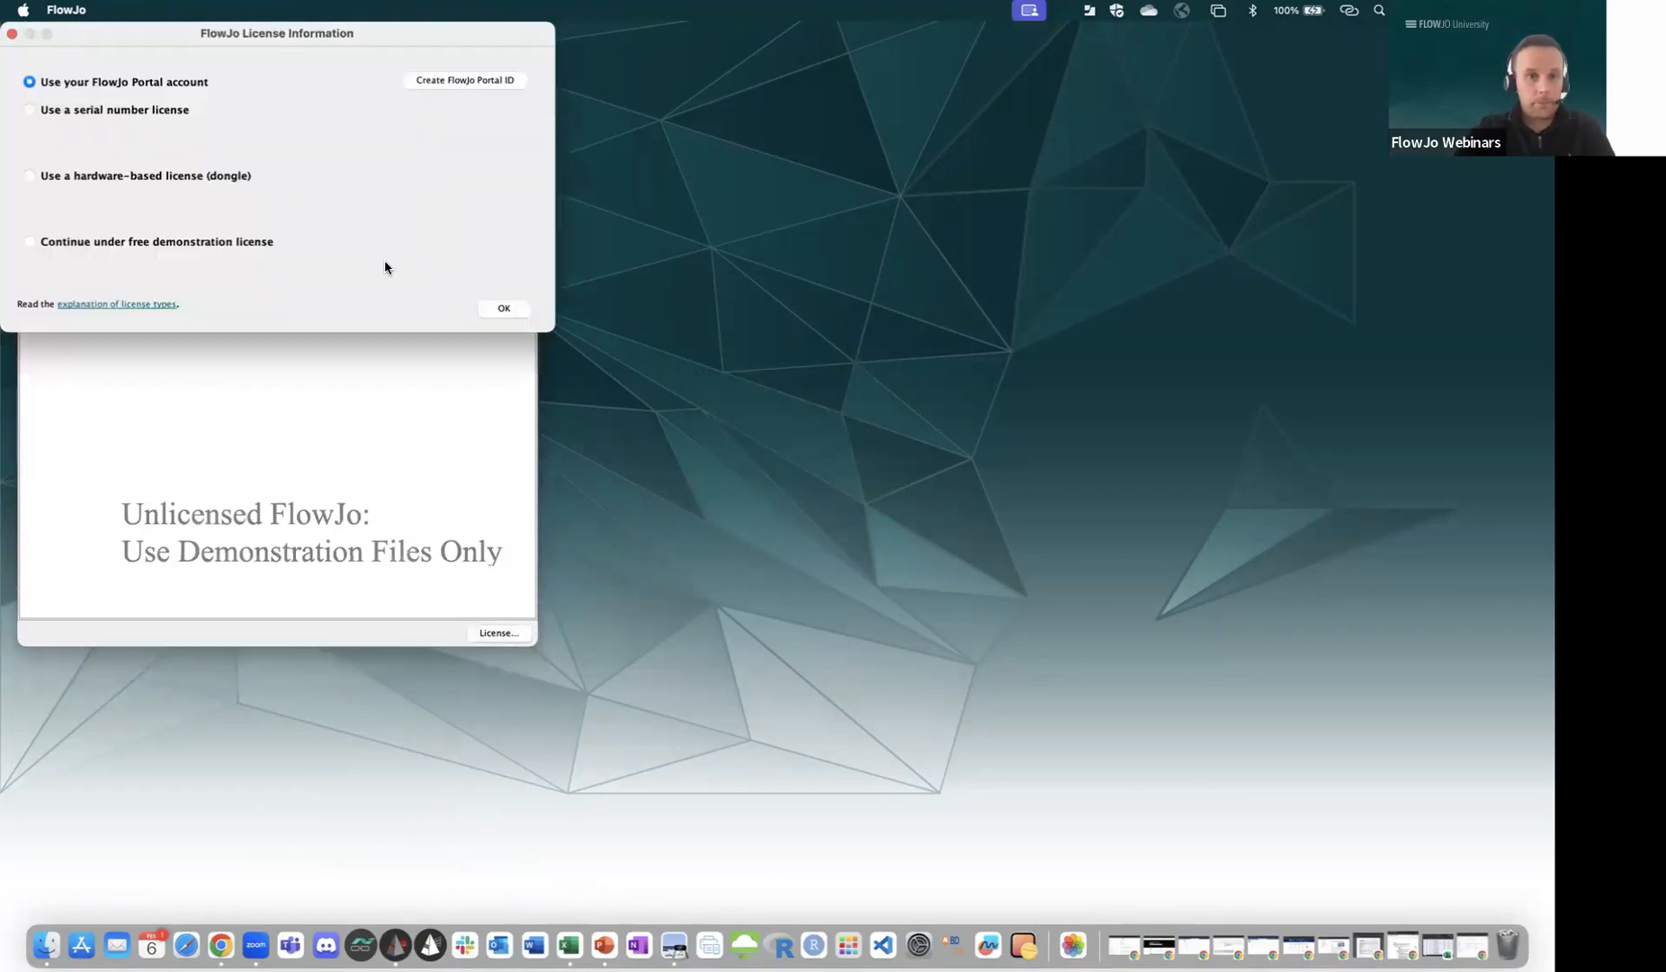
{"action": "left_click", "coordinate": [507, 304]}
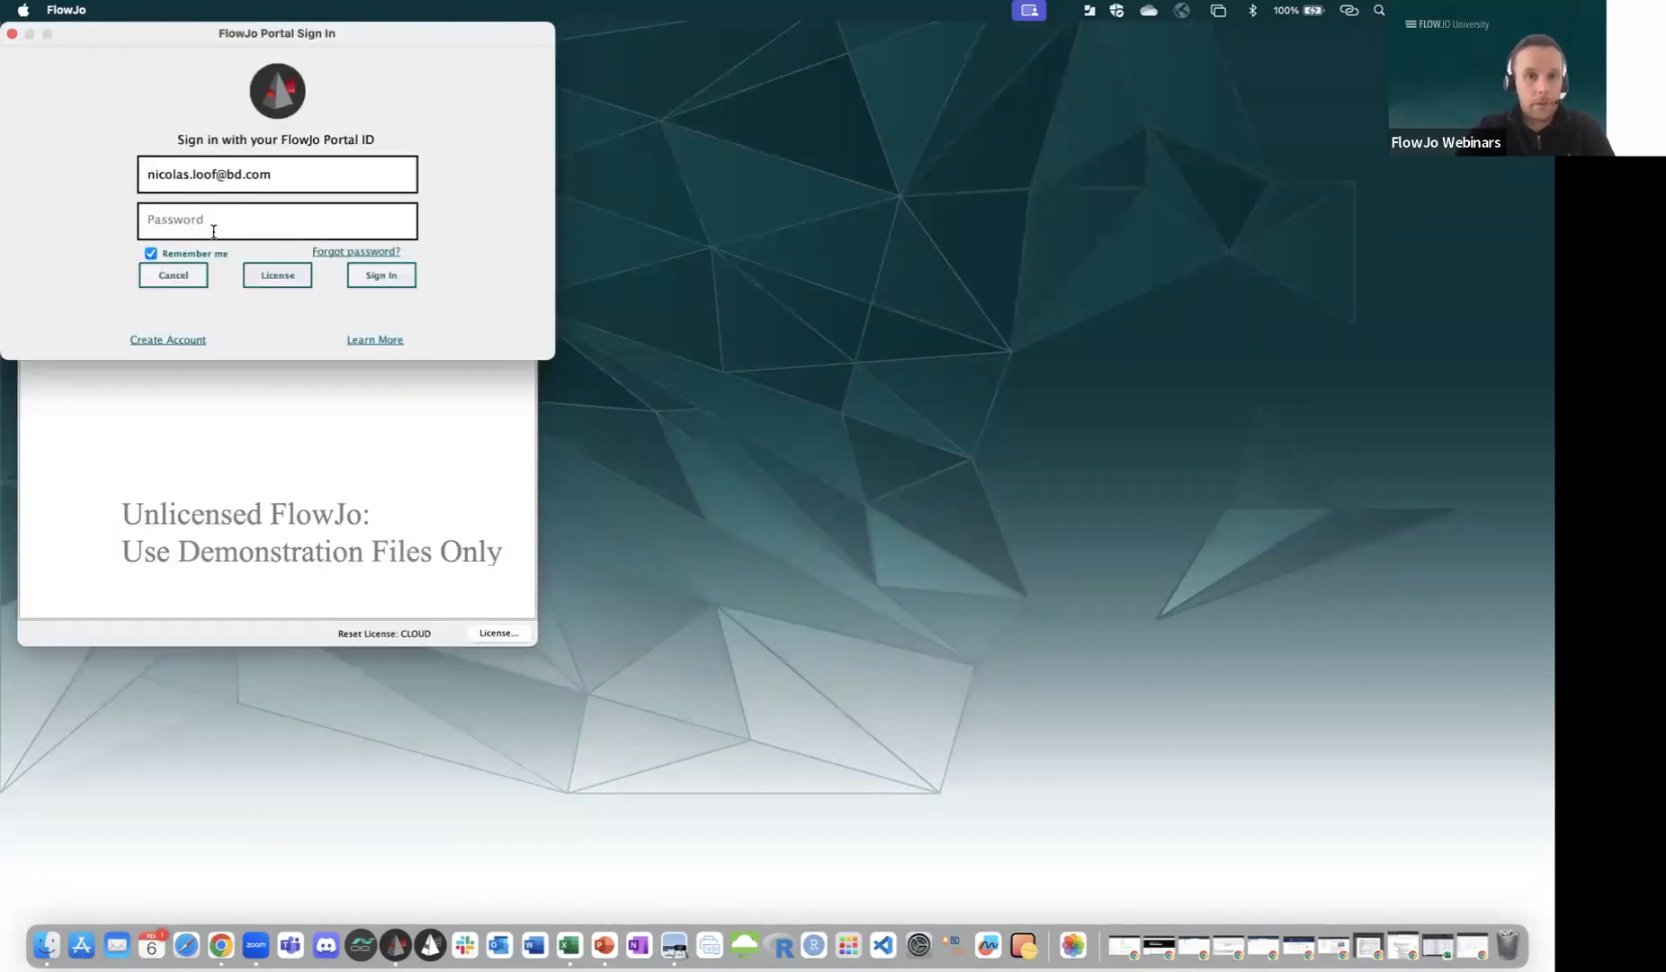
{"action": "left_click", "coordinate": [213, 225]}
{"action": "type", "text": "••••••••"}
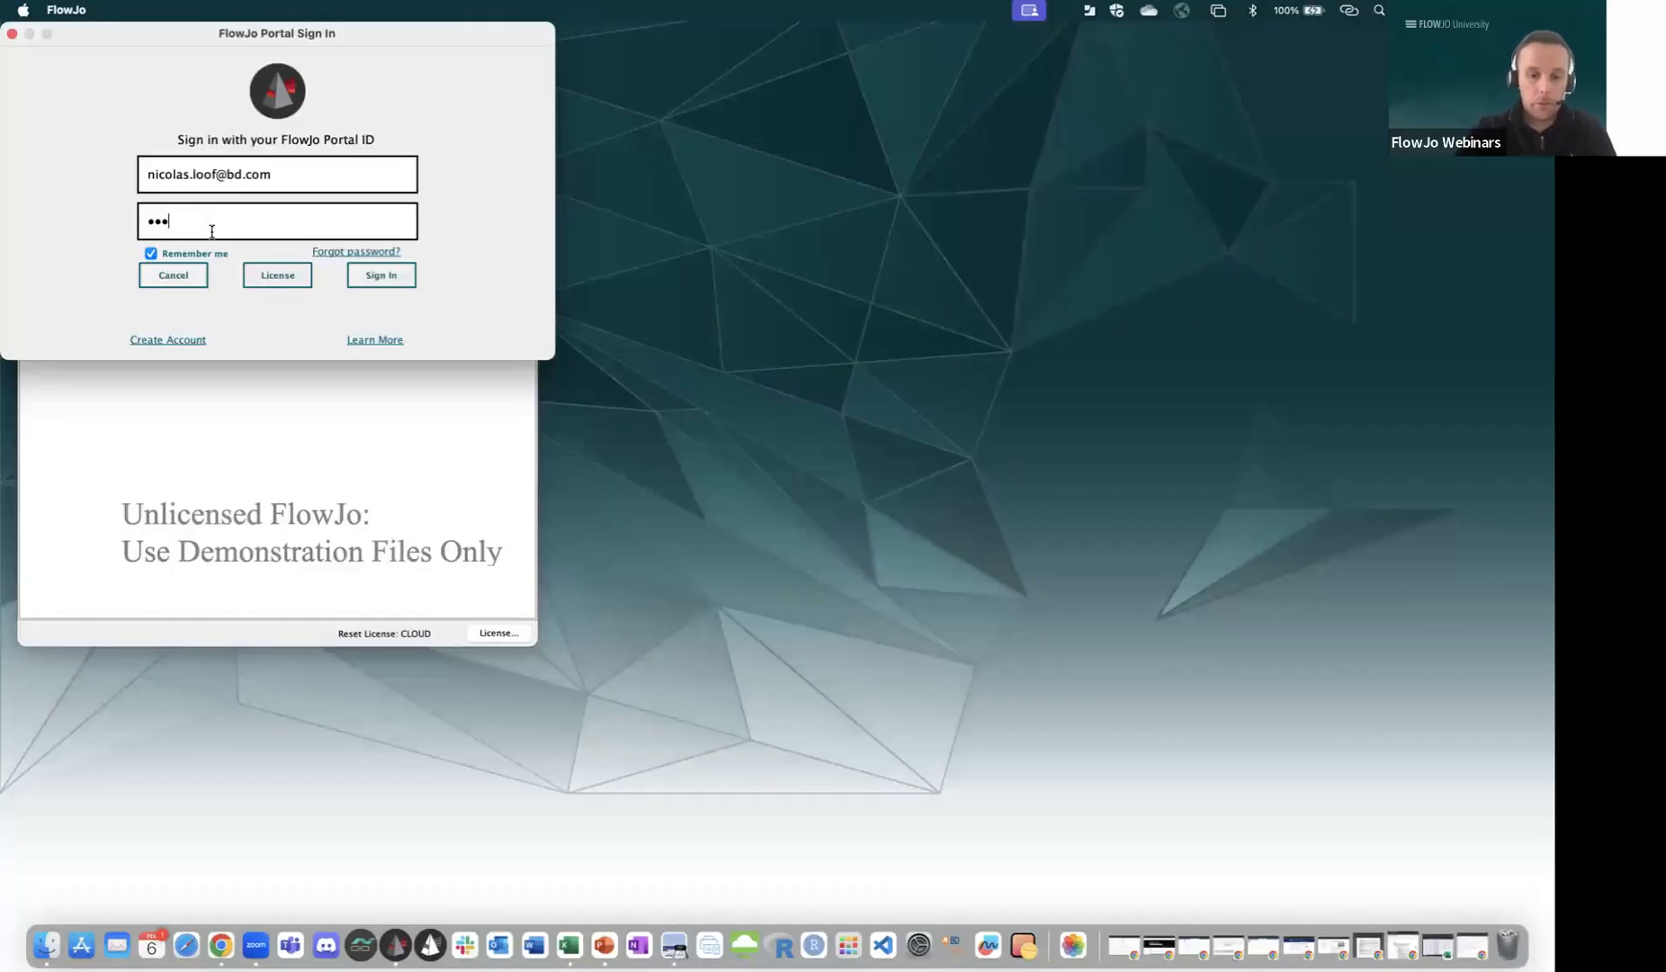
{"action": "left_click", "coordinate": [384, 275]}
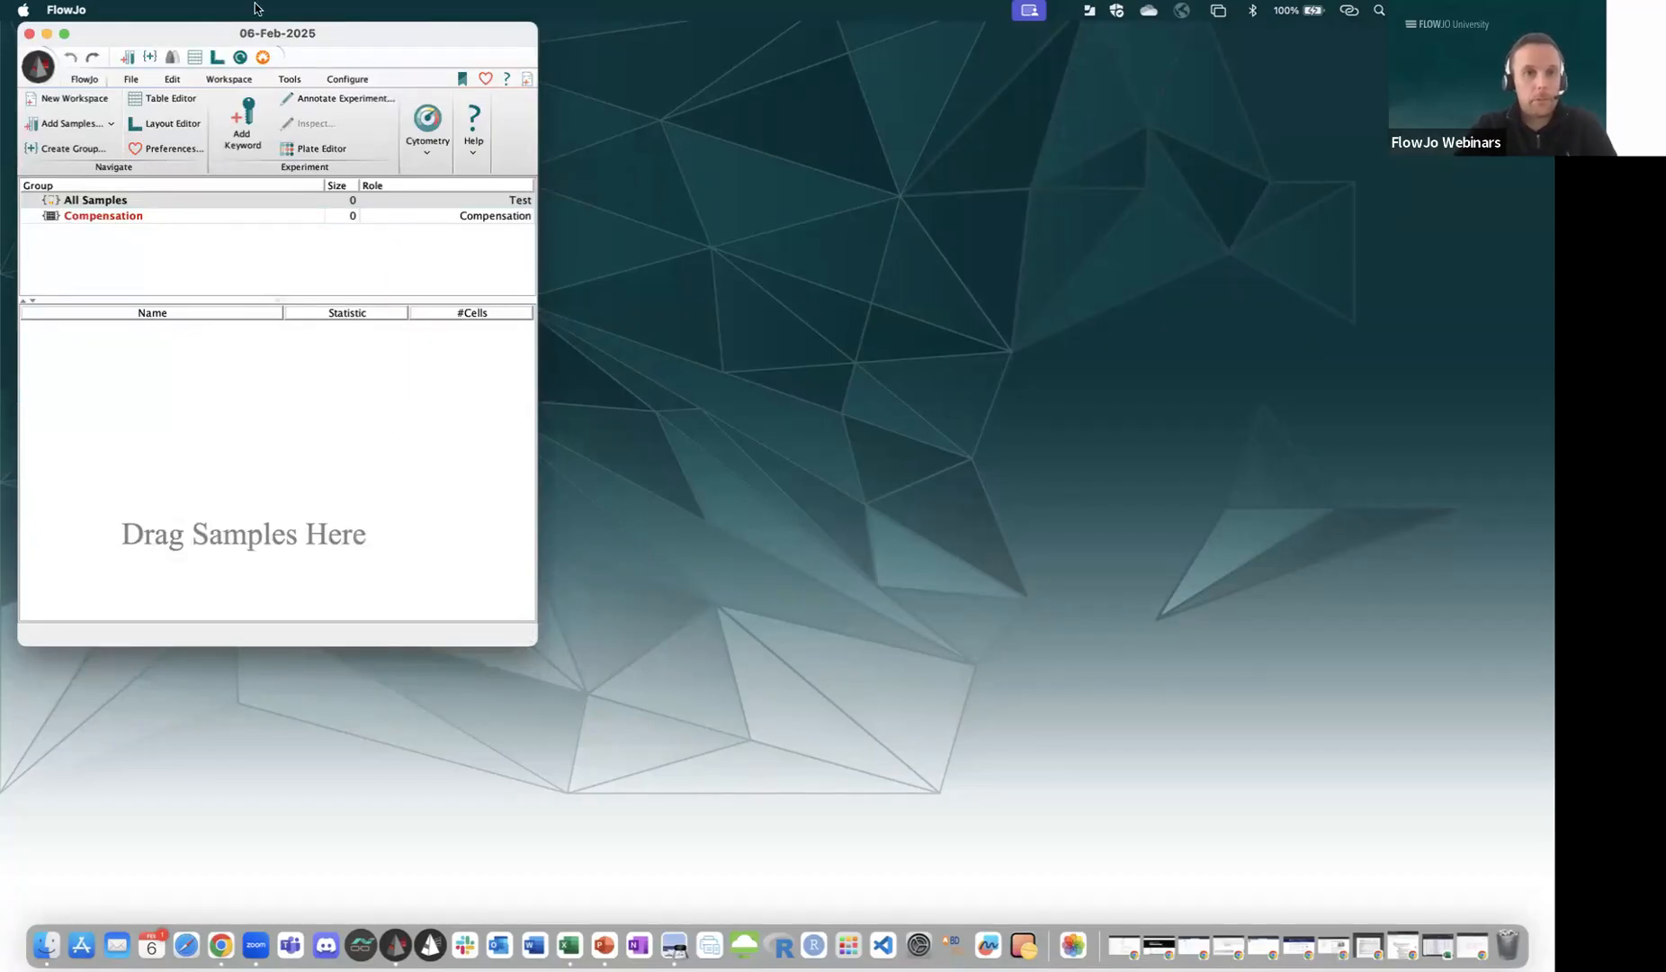
Examine the commands offered in each section of the workspace ribbon, from FlowJo through Configure.
{"action": "left_click_drag", "start_coordinate": [312, 35], "coordinate": [378, 75]}
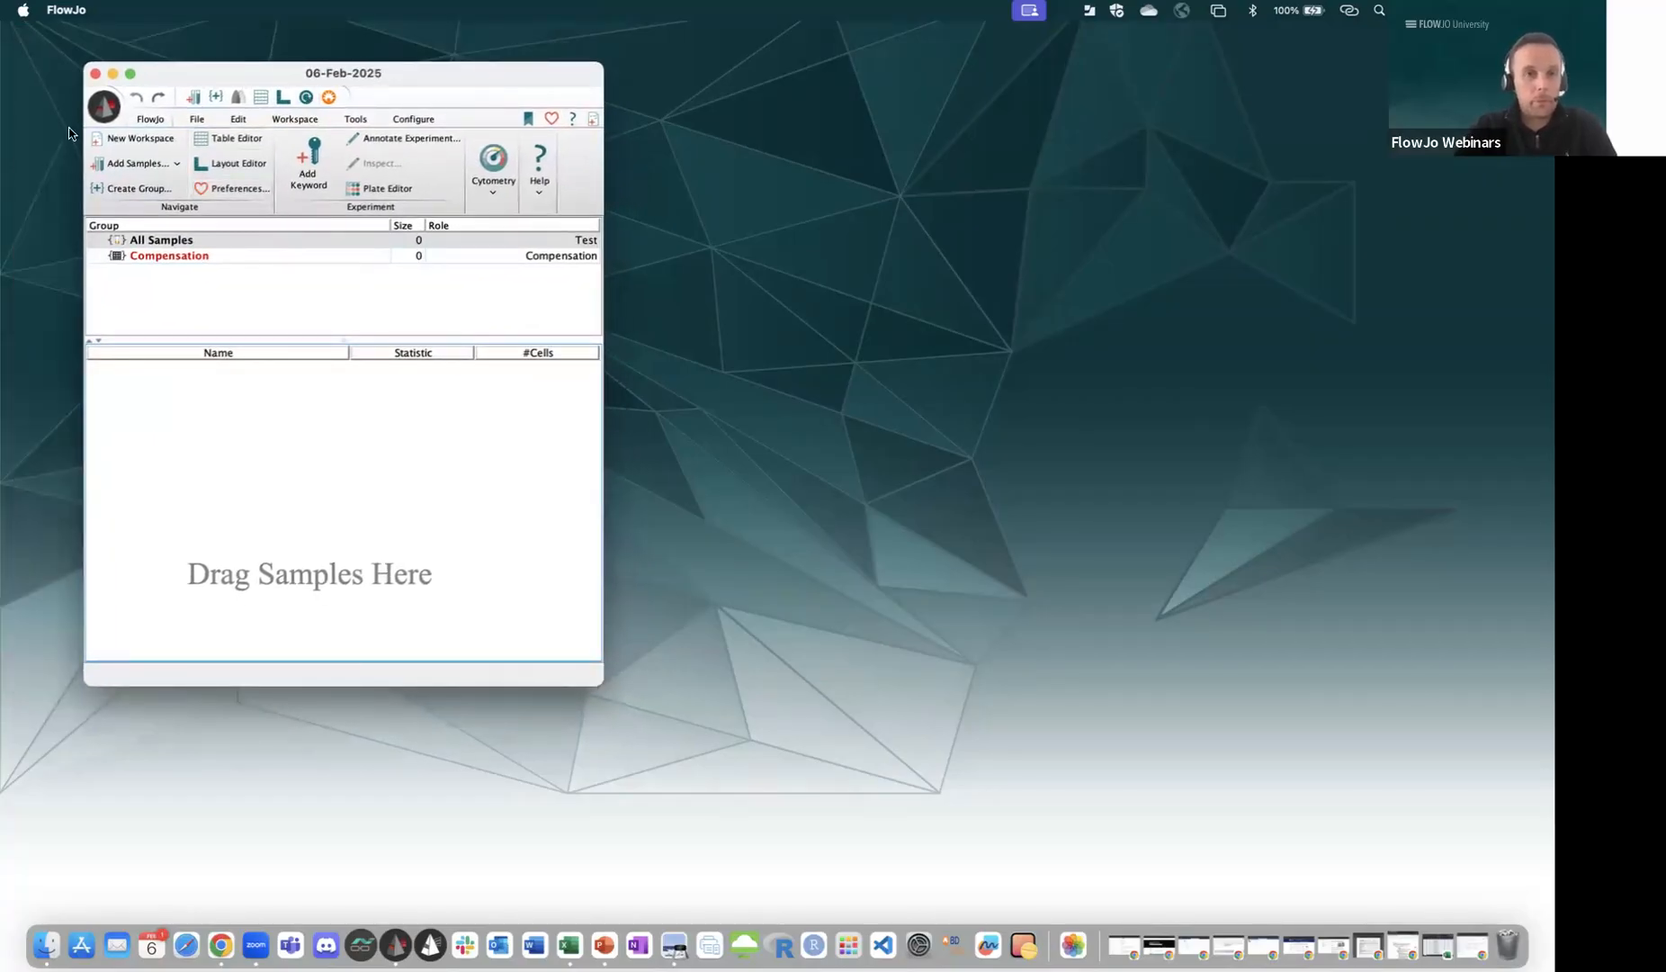
{"action": "left_click", "coordinate": [155, 123]}
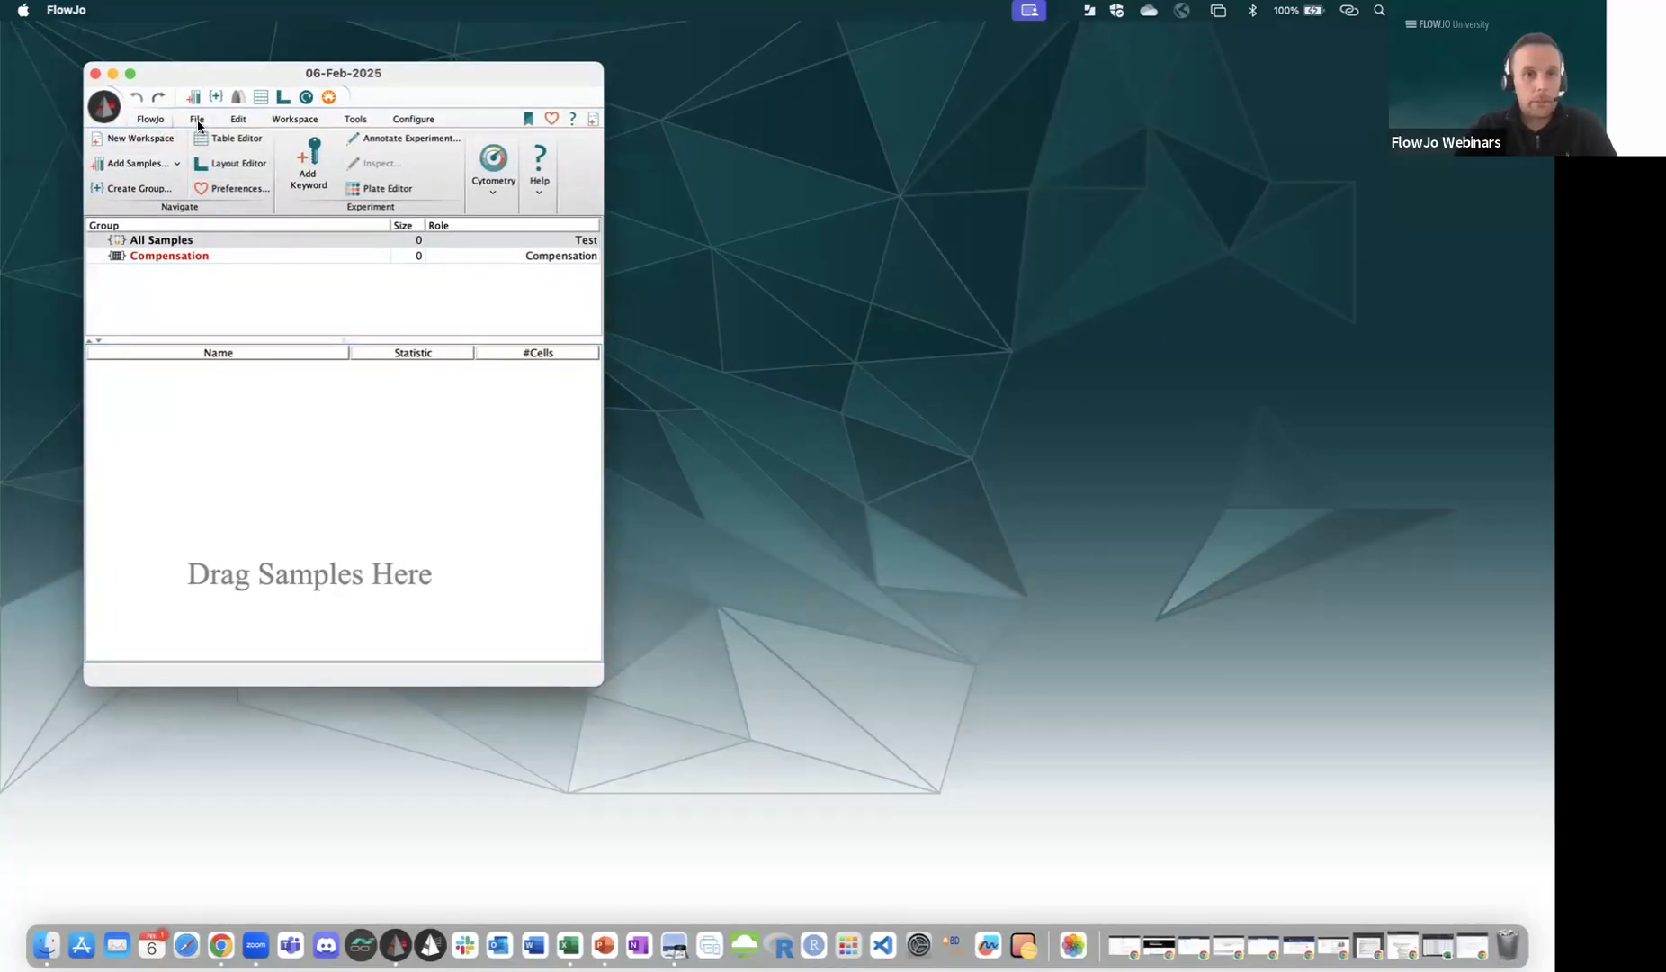
{"action": "left_click", "coordinate": [198, 123]}
{"action": "left_click", "coordinate": [270, 124]}
{"action": "left_click", "coordinate": [331, 123]}
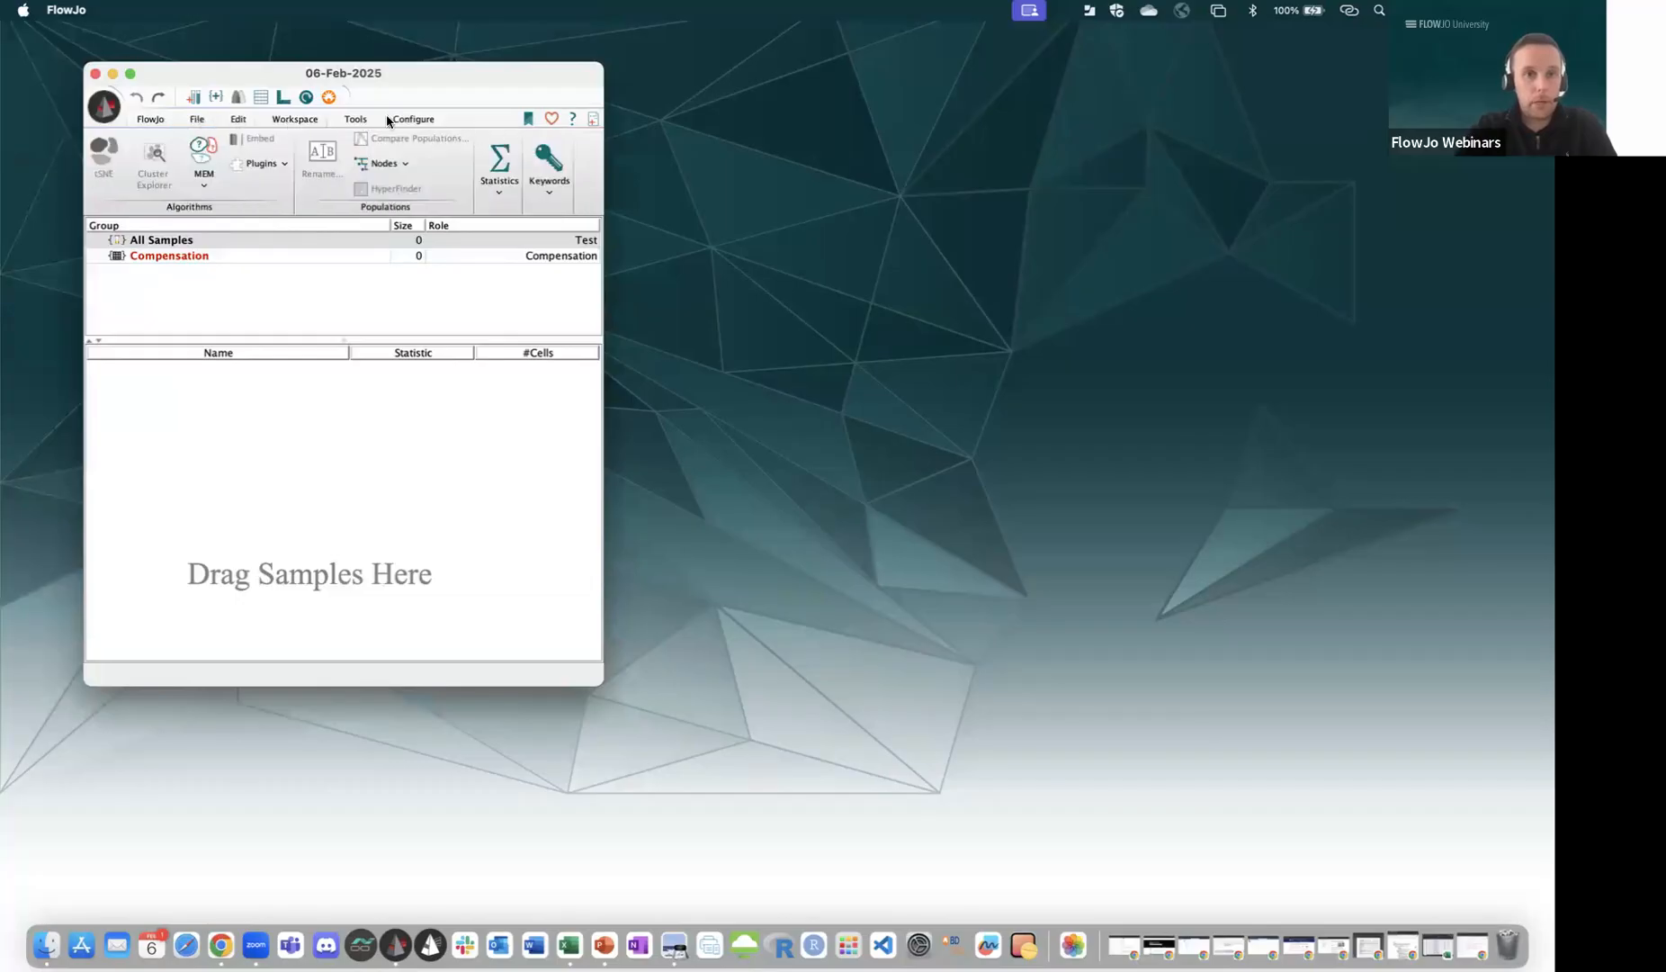
{"action": "left_click", "coordinate": [408, 121]}
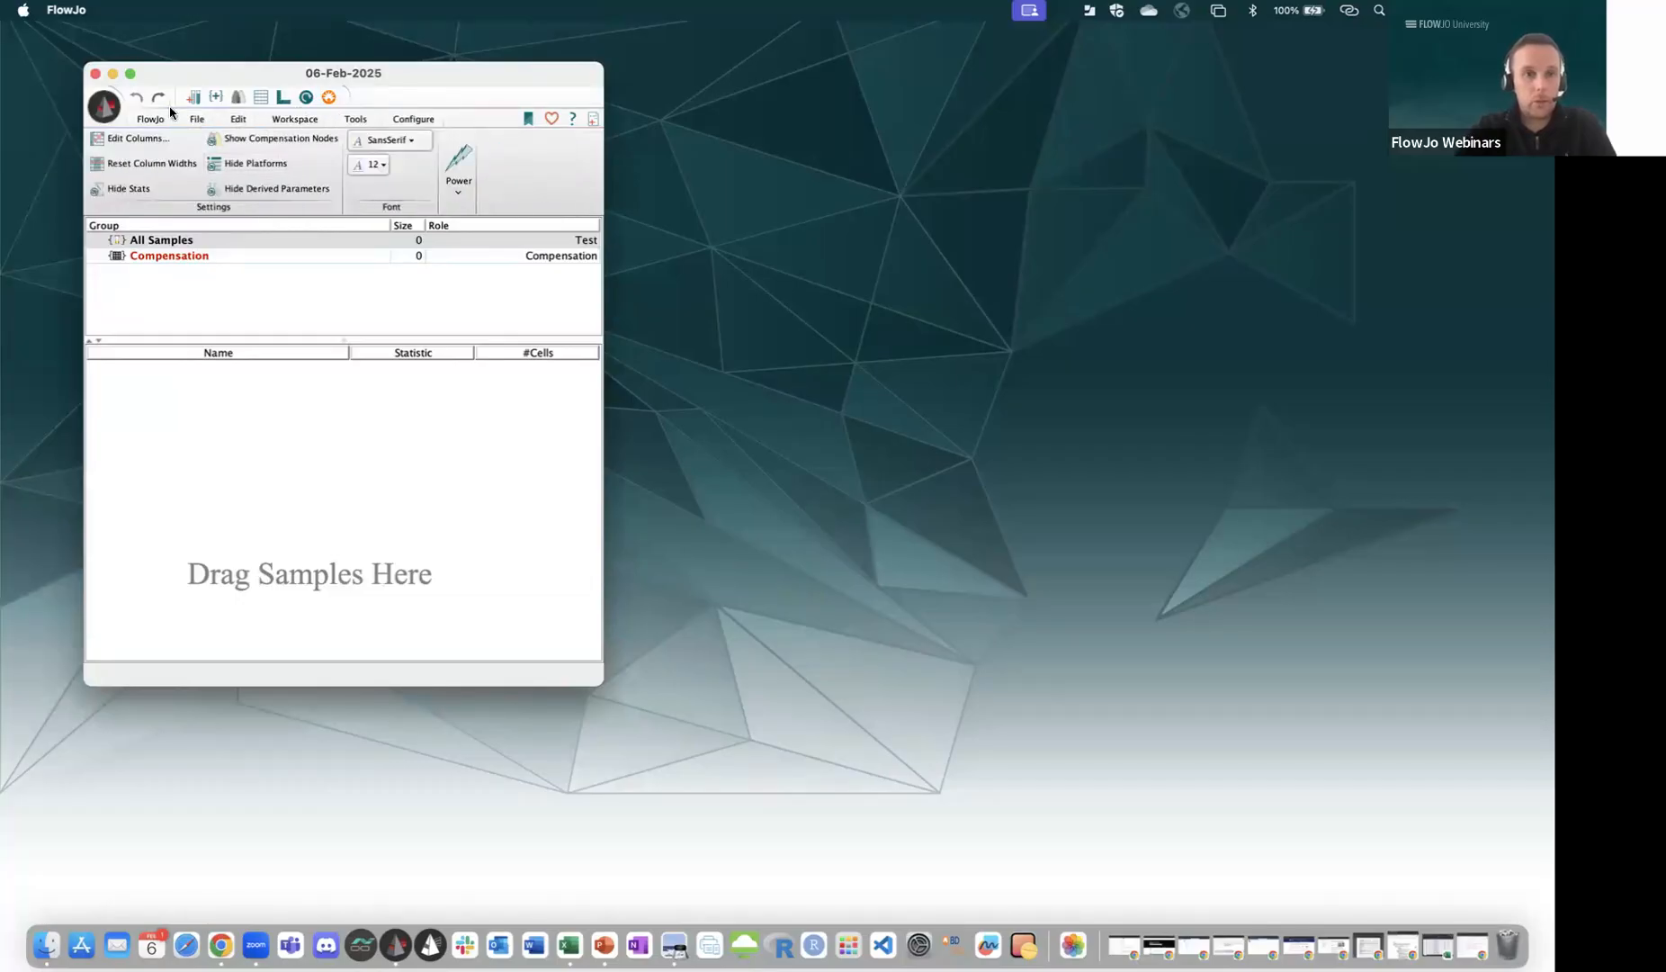
{"action": "left_click", "coordinate": [197, 120]}
{"action": "left_click", "coordinate": [238, 120]}
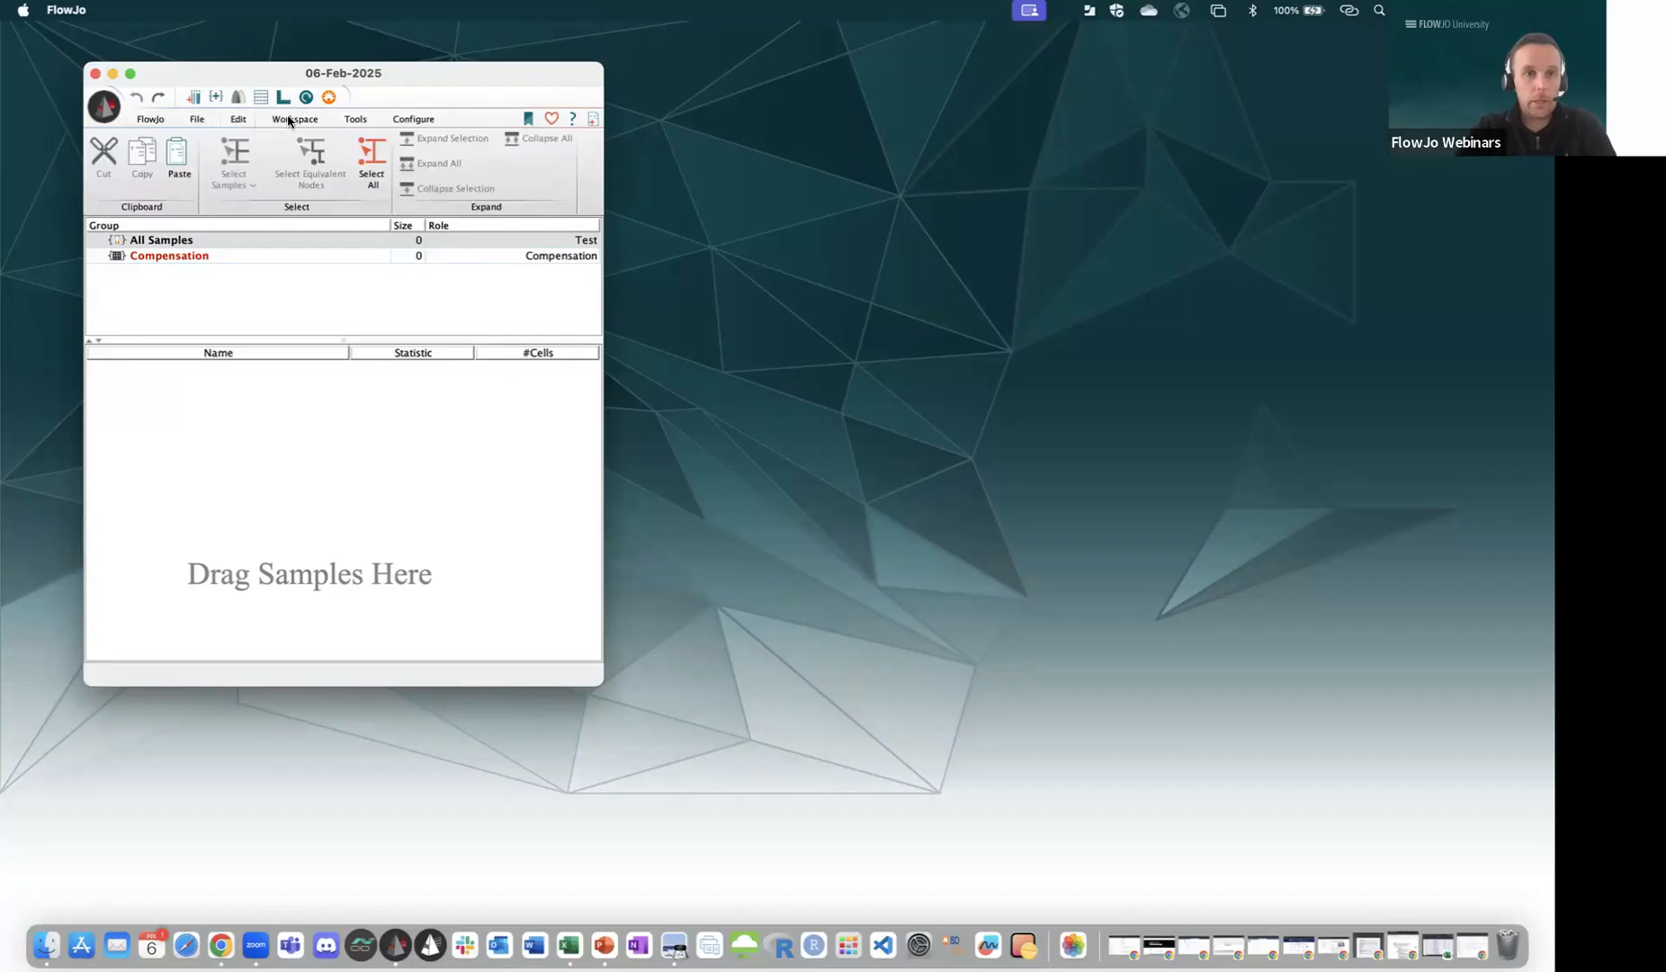
{"action": "left_click", "coordinate": [289, 118]}
{"action": "left_click", "coordinate": [358, 119]}
{"action": "left_click", "coordinate": [408, 120]}
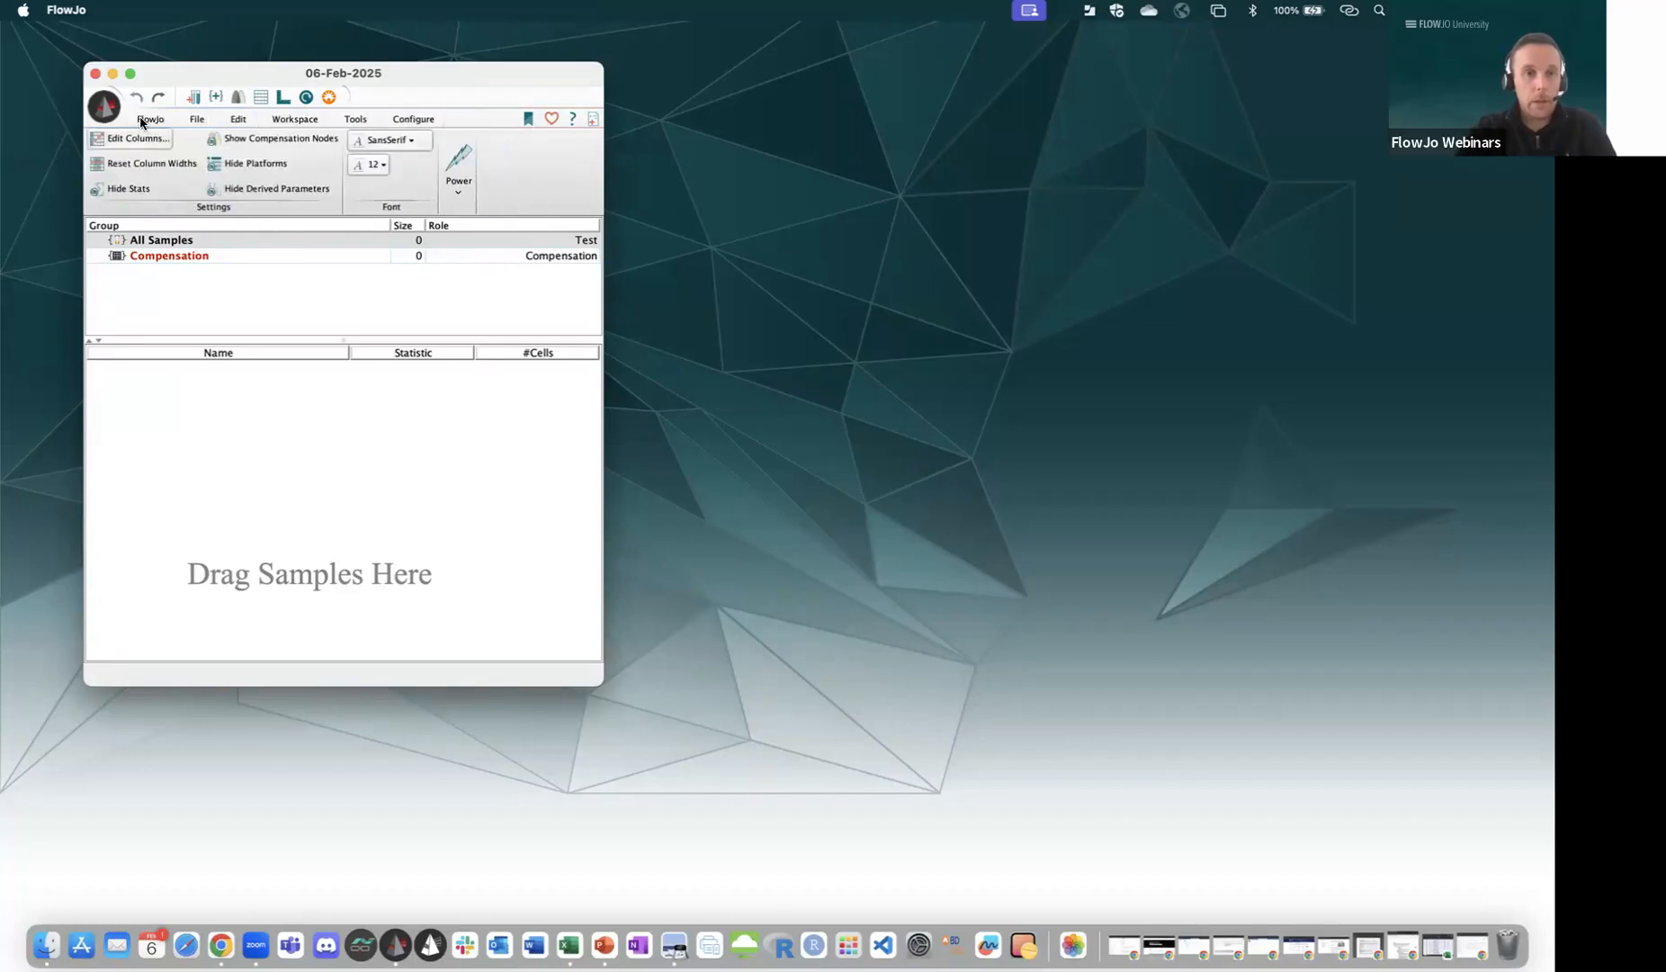
{"action": "left_click", "coordinate": [354, 122]}
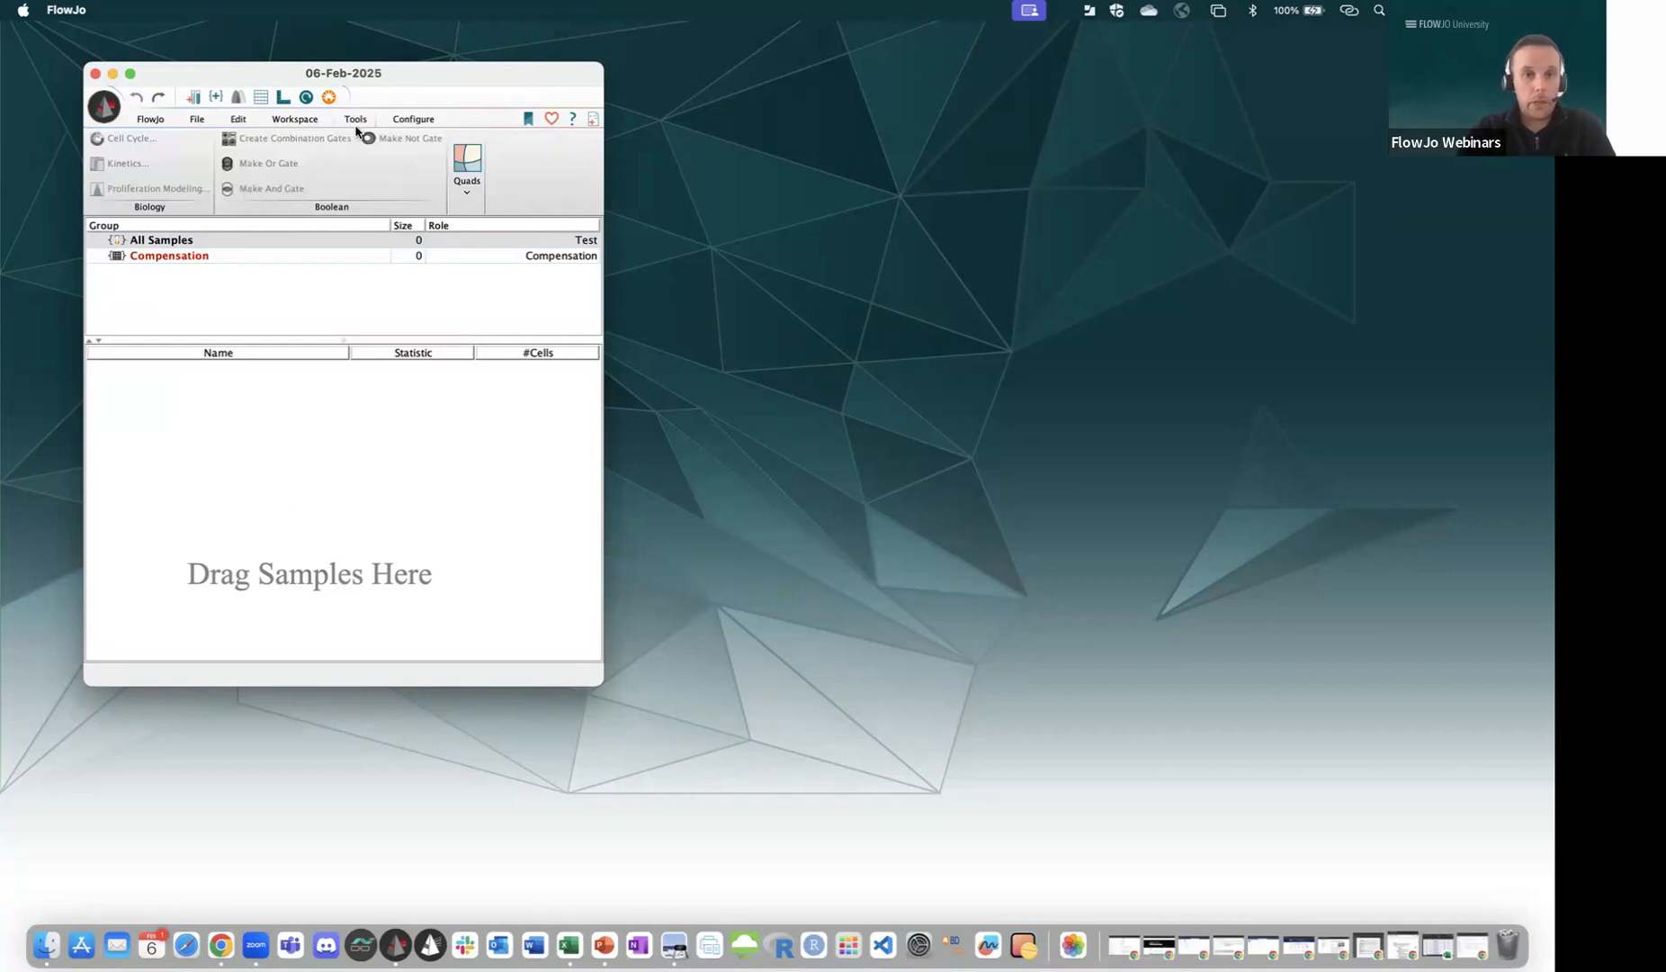
{"action": "left_click", "coordinate": [153, 121]}
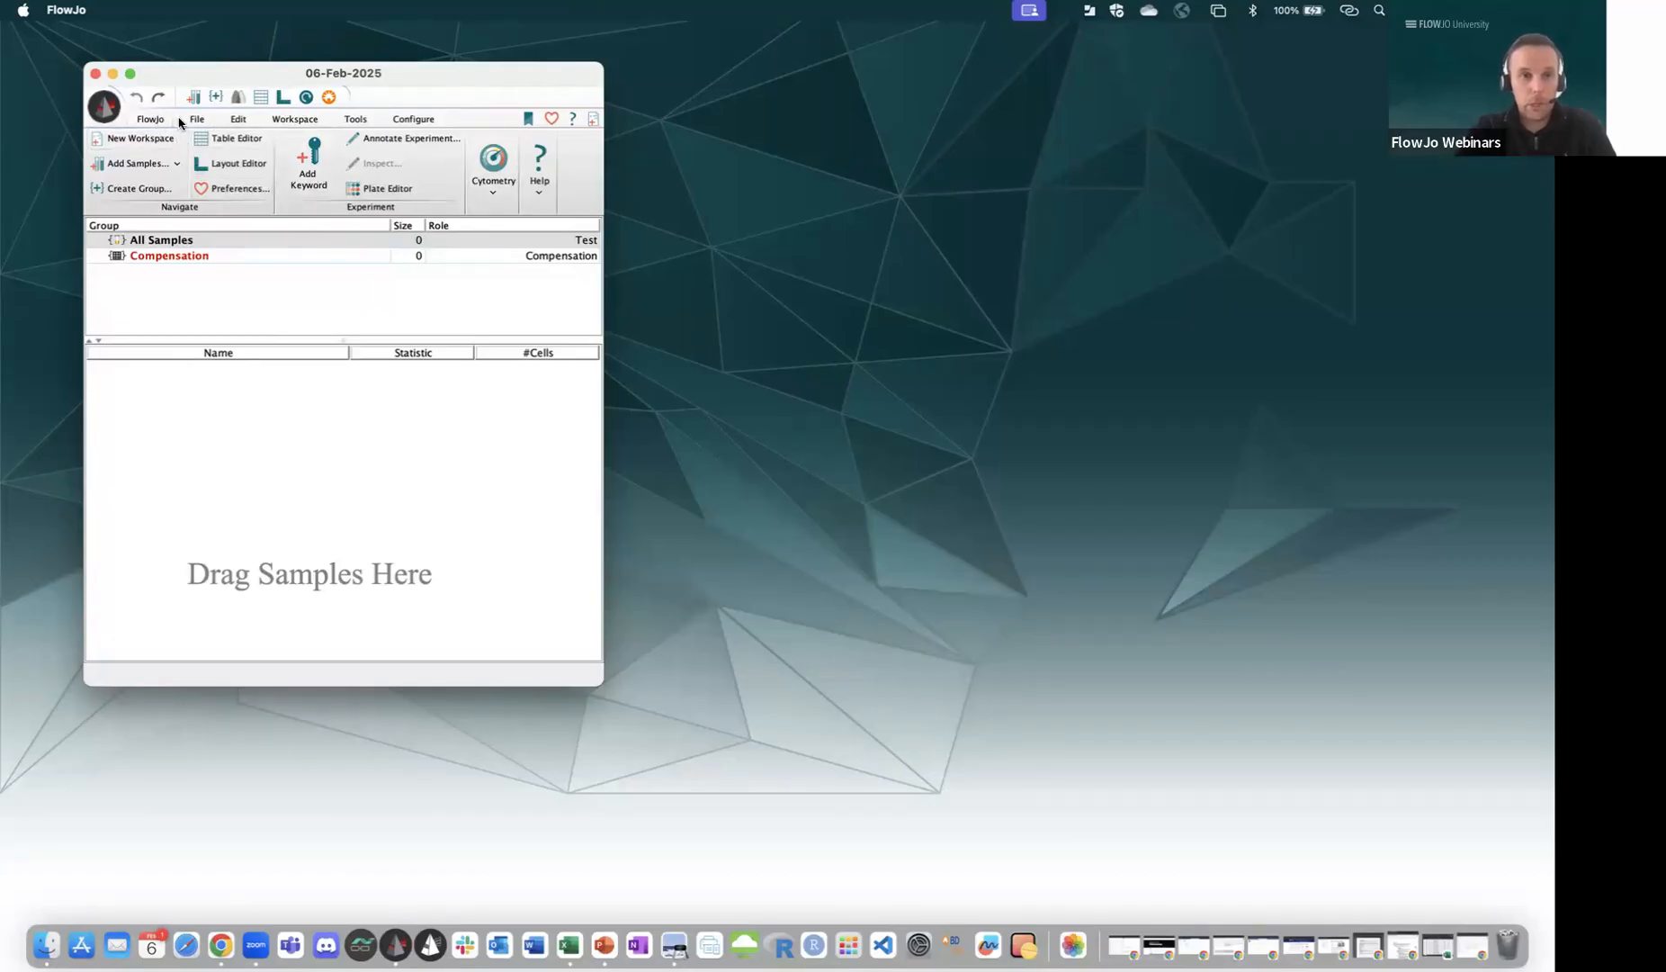
Add the Boolean band to the FlowJo ribbon and view the gate commands it contains.
{"action": "left_click", "coordinate": [530, 118]}
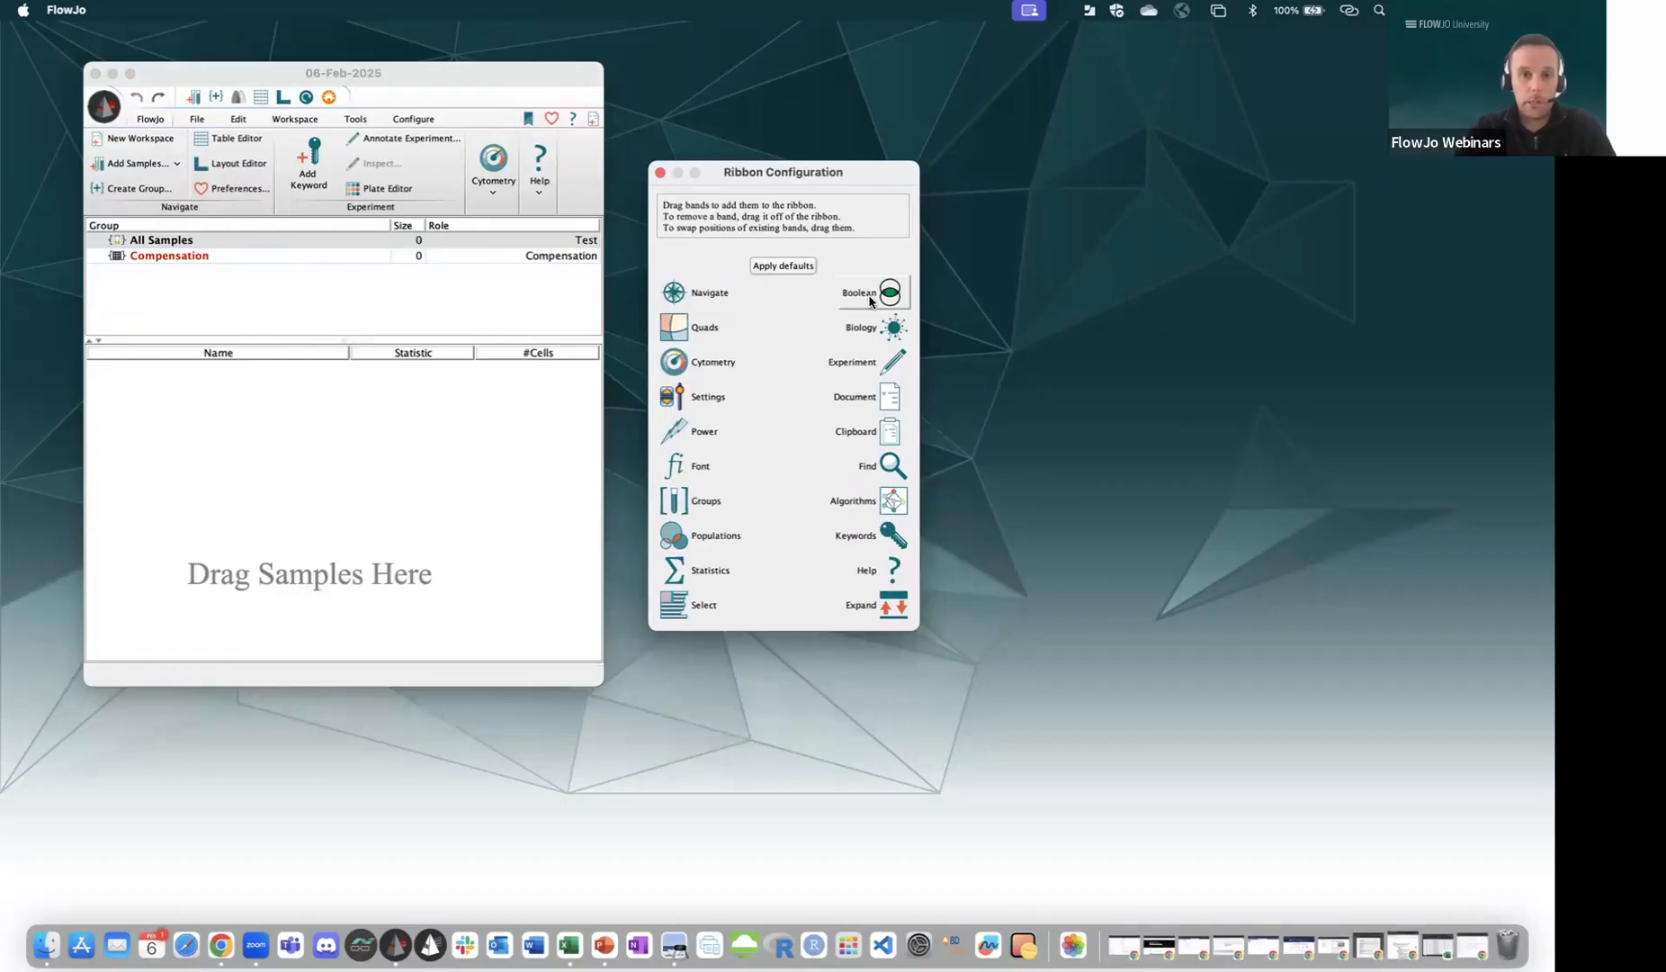
{"action": "left_click_drag", "start_coordinate": [870, 300], "coordinate": [561, 162]}
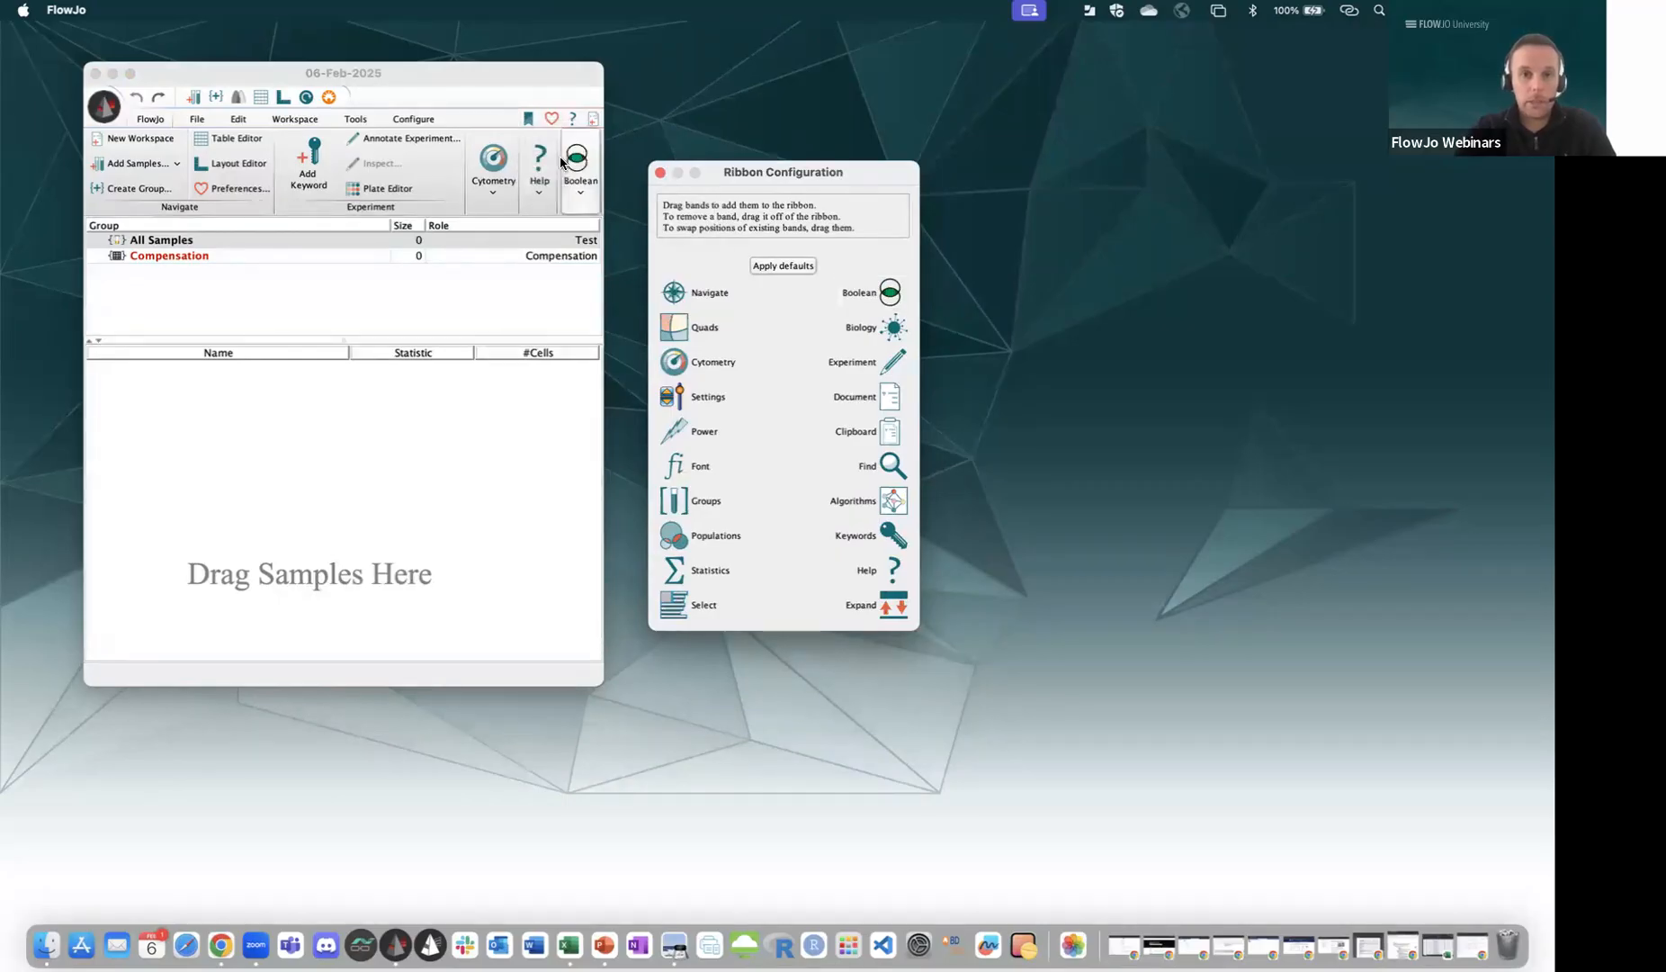
{"action": "left_click", "coordinate": [580, 209]}
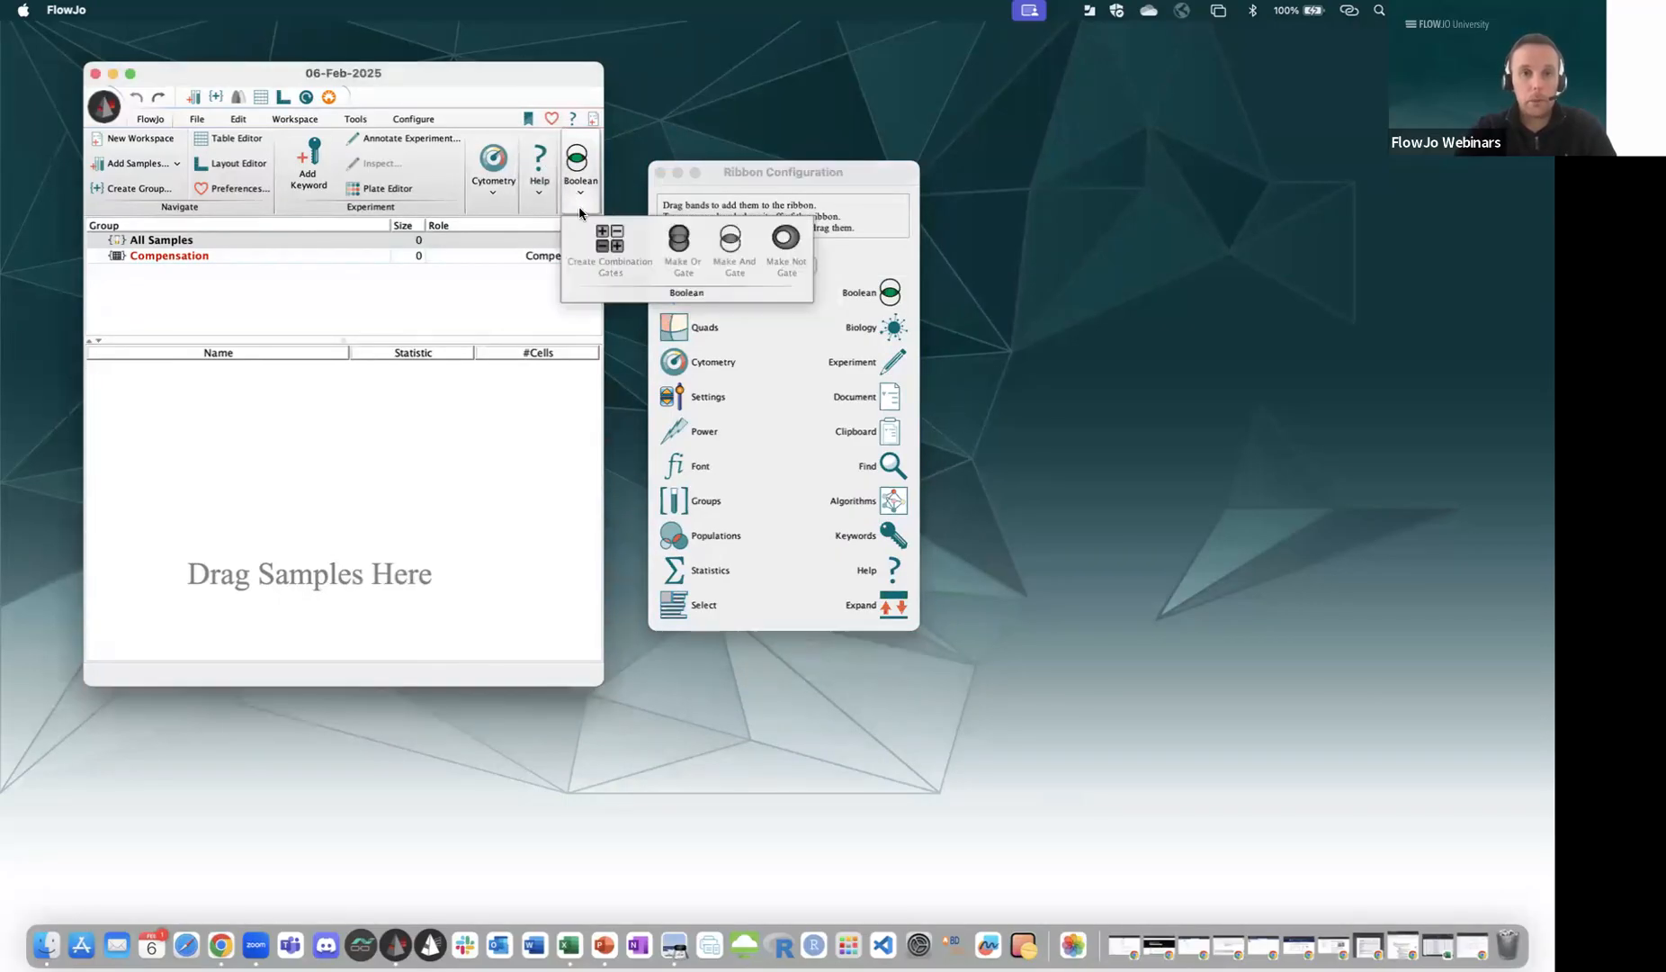
{"action": "left_click", "coordinate": [577, 197]}
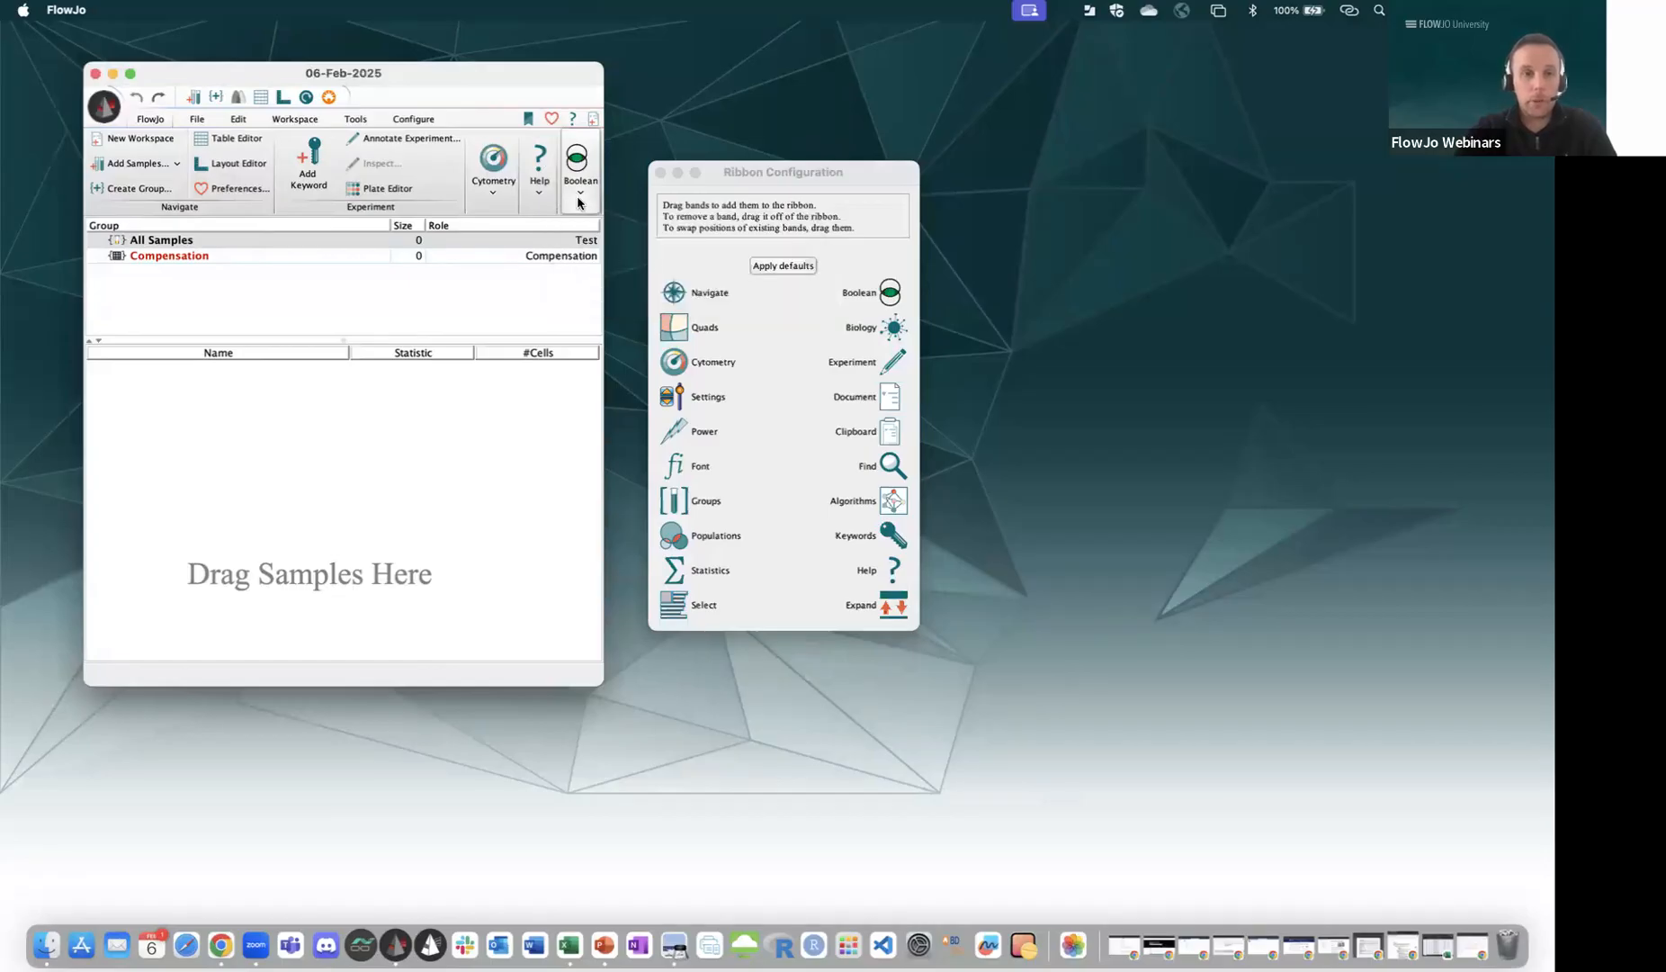
{"action": "left_click", "coordinate": [297, 120]}
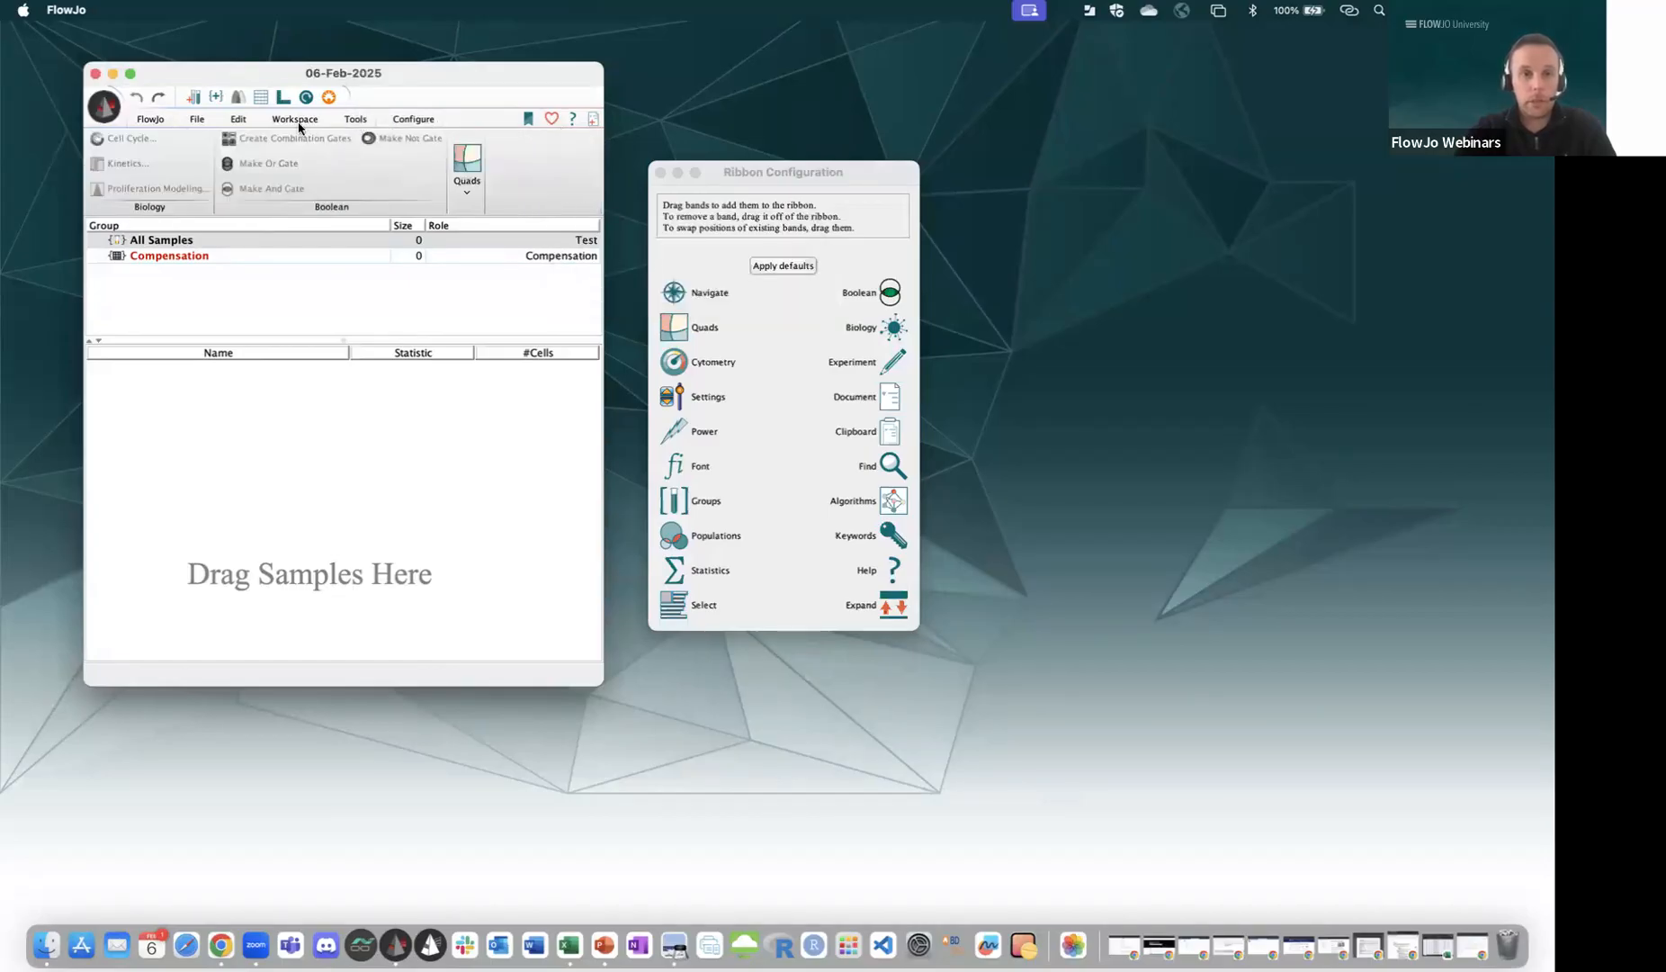
Remove the Boolean band from the FlowJo ribbon and close the ribbon configuration.
{"action": "left_click", "coordinate": [150, 120]}
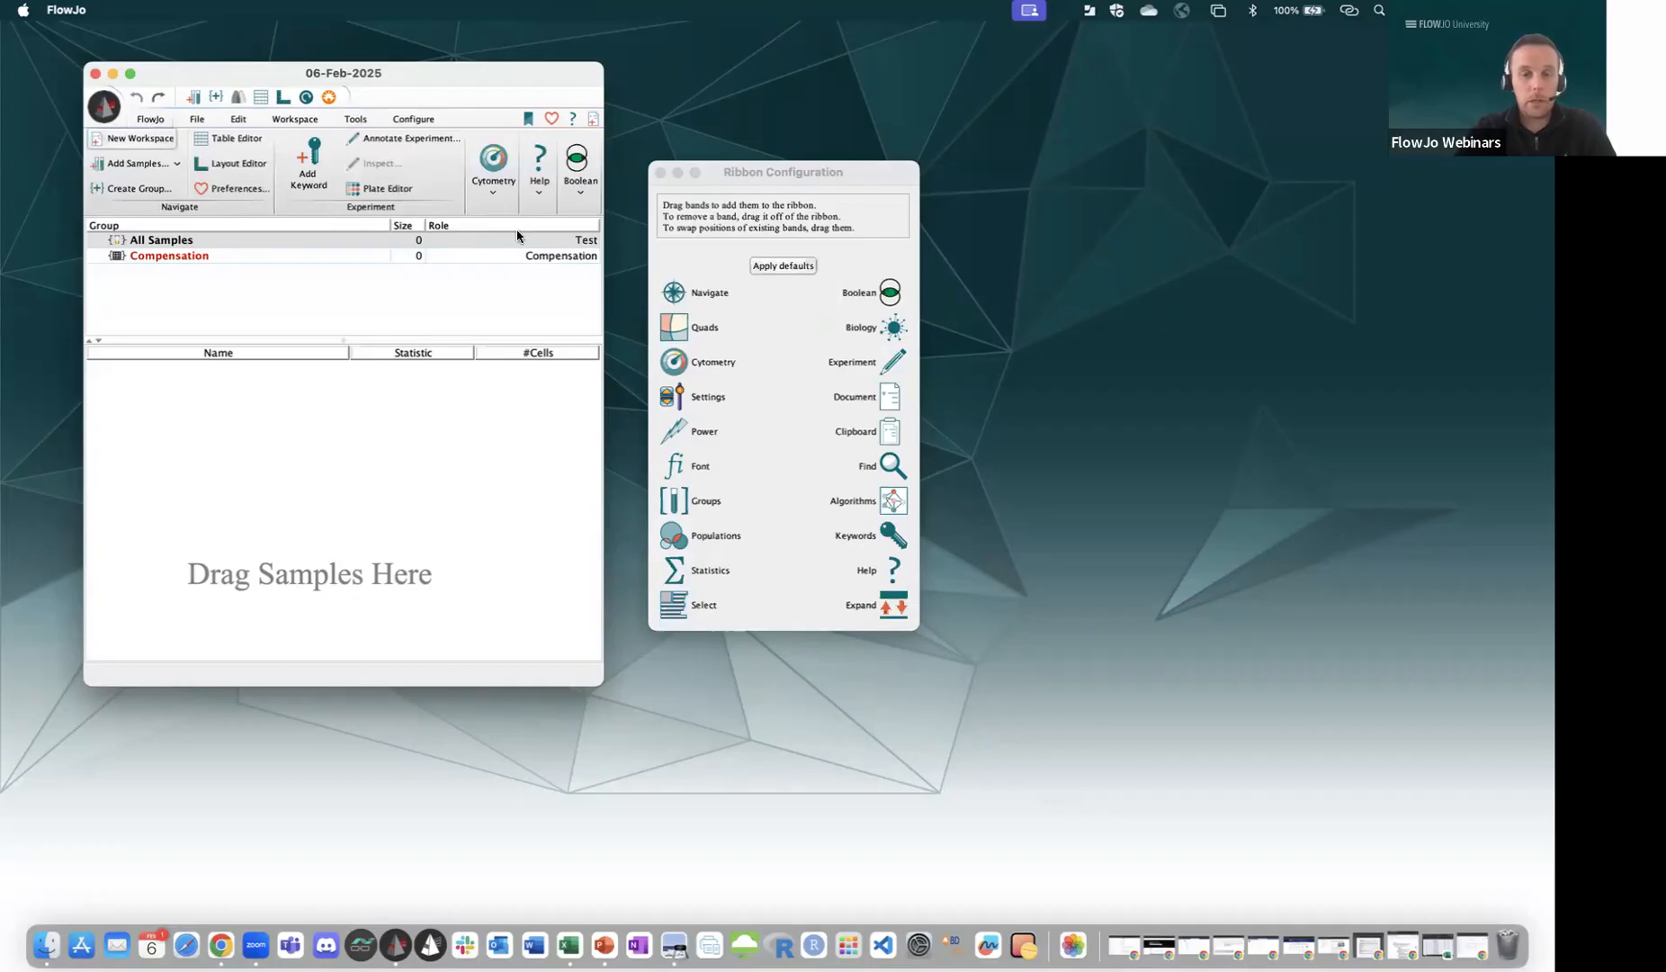
{"action": "left_click", "coordinate": [580, 198]}
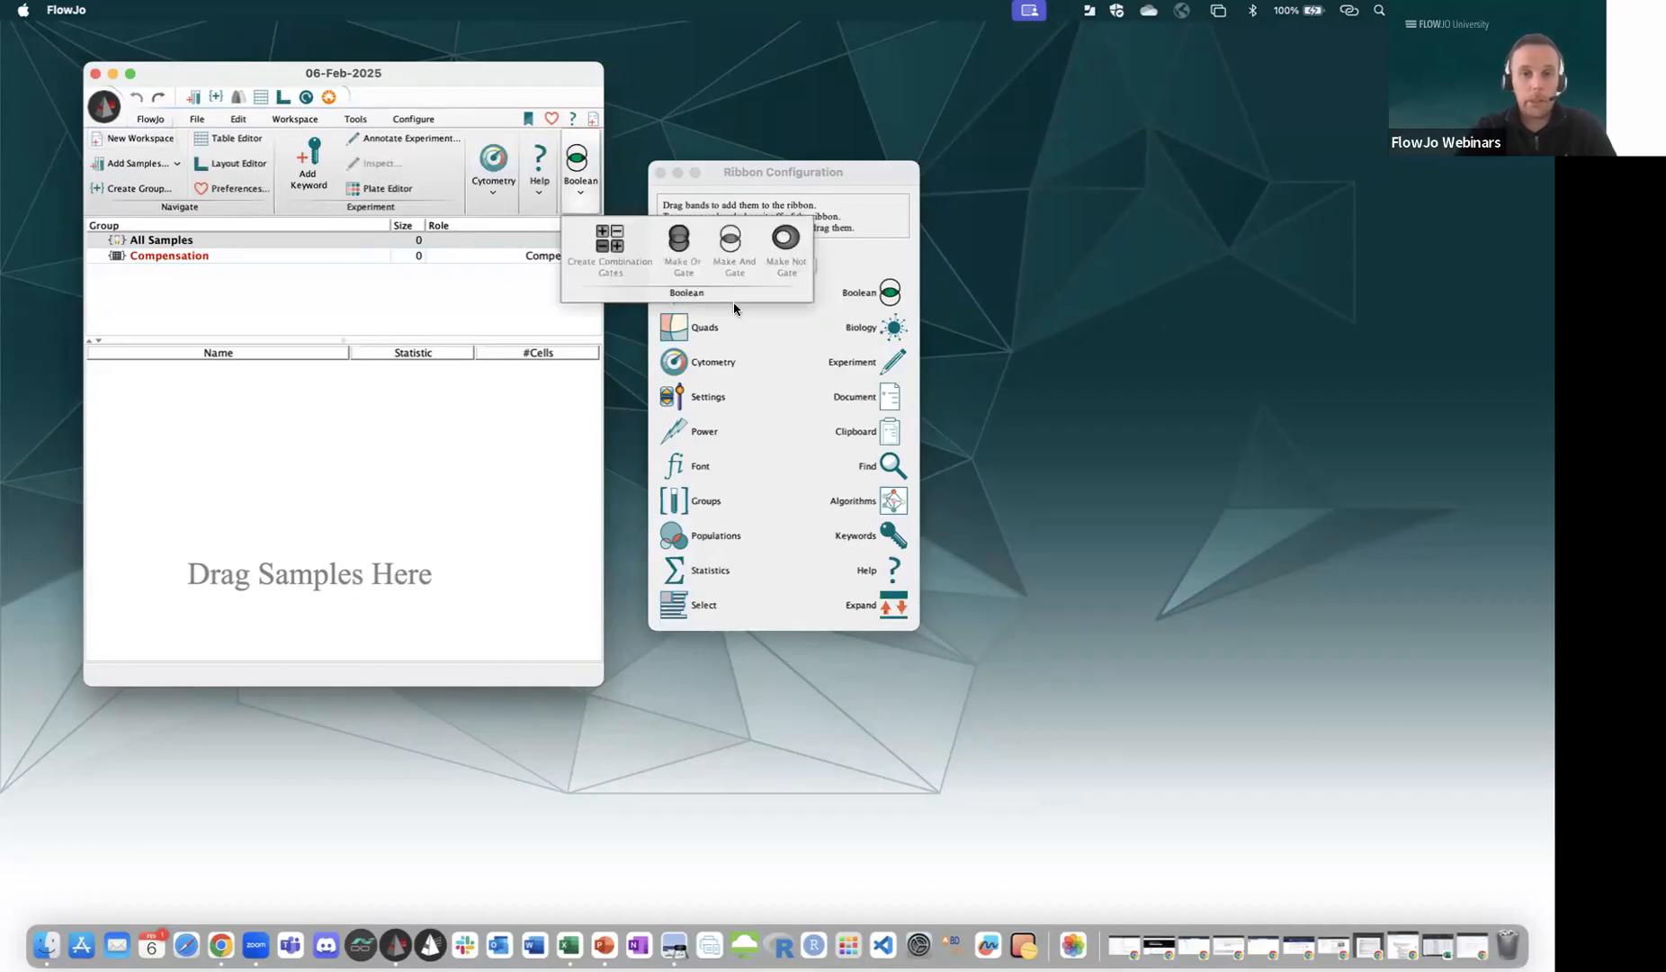
{"action": "left_click_drag", "start_coordinate": [1078, 328], "coordinate": [1202, 362]}
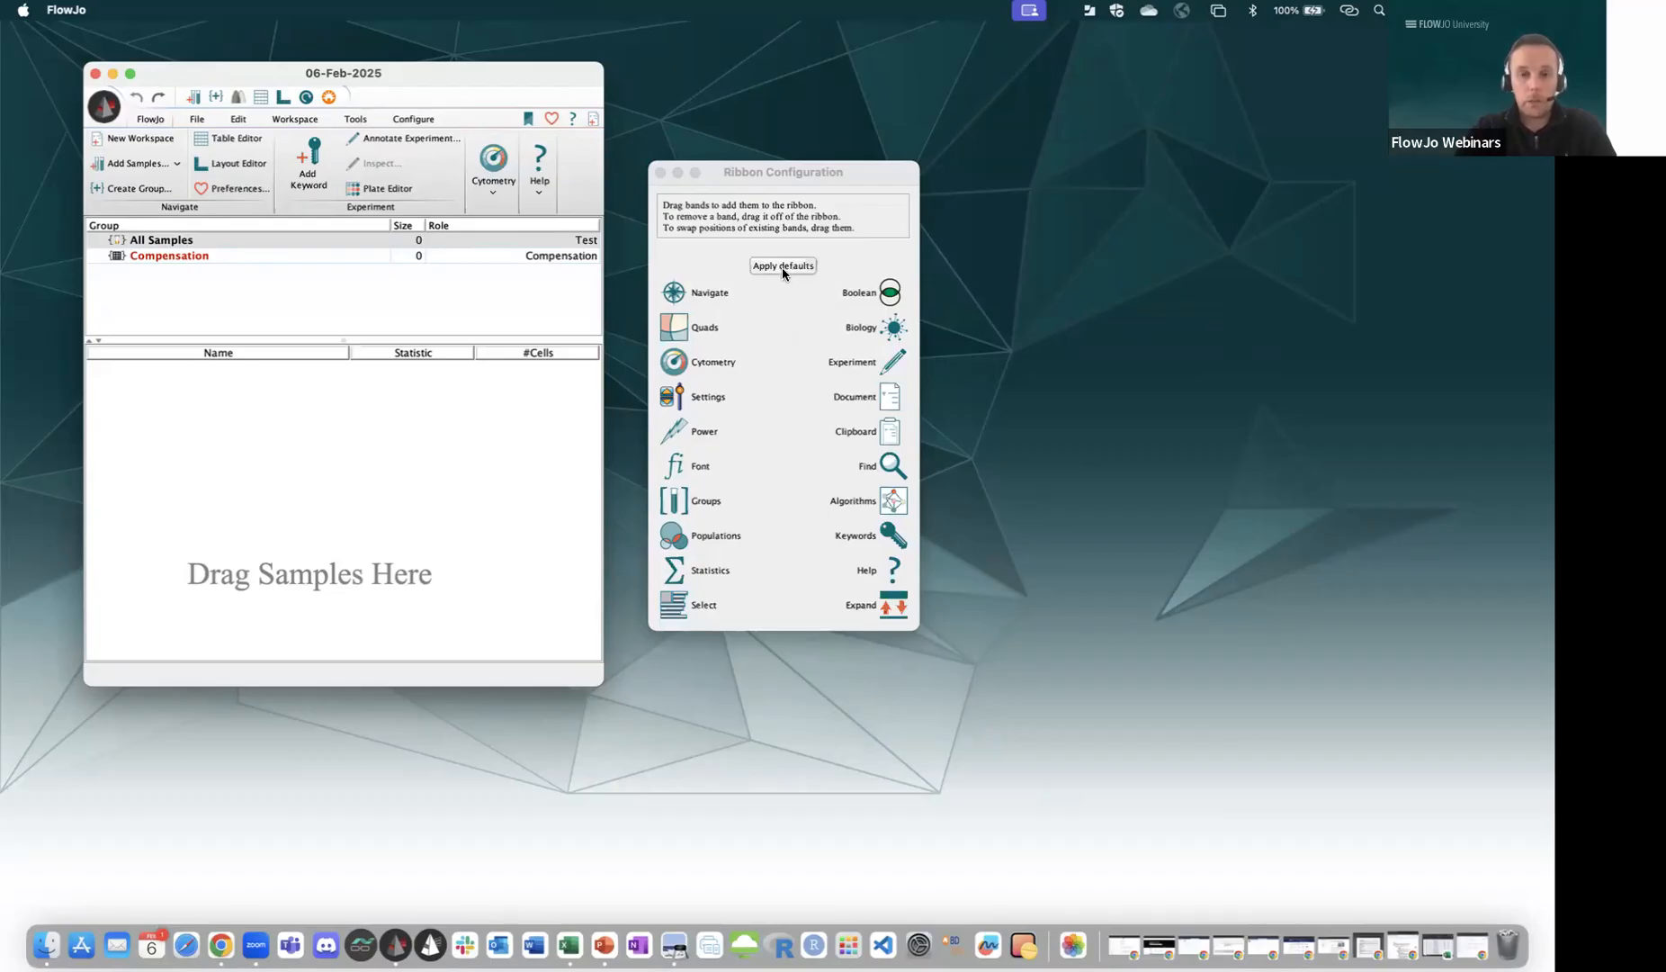
{"action": "left_click", "coordinate": [661, 173]}
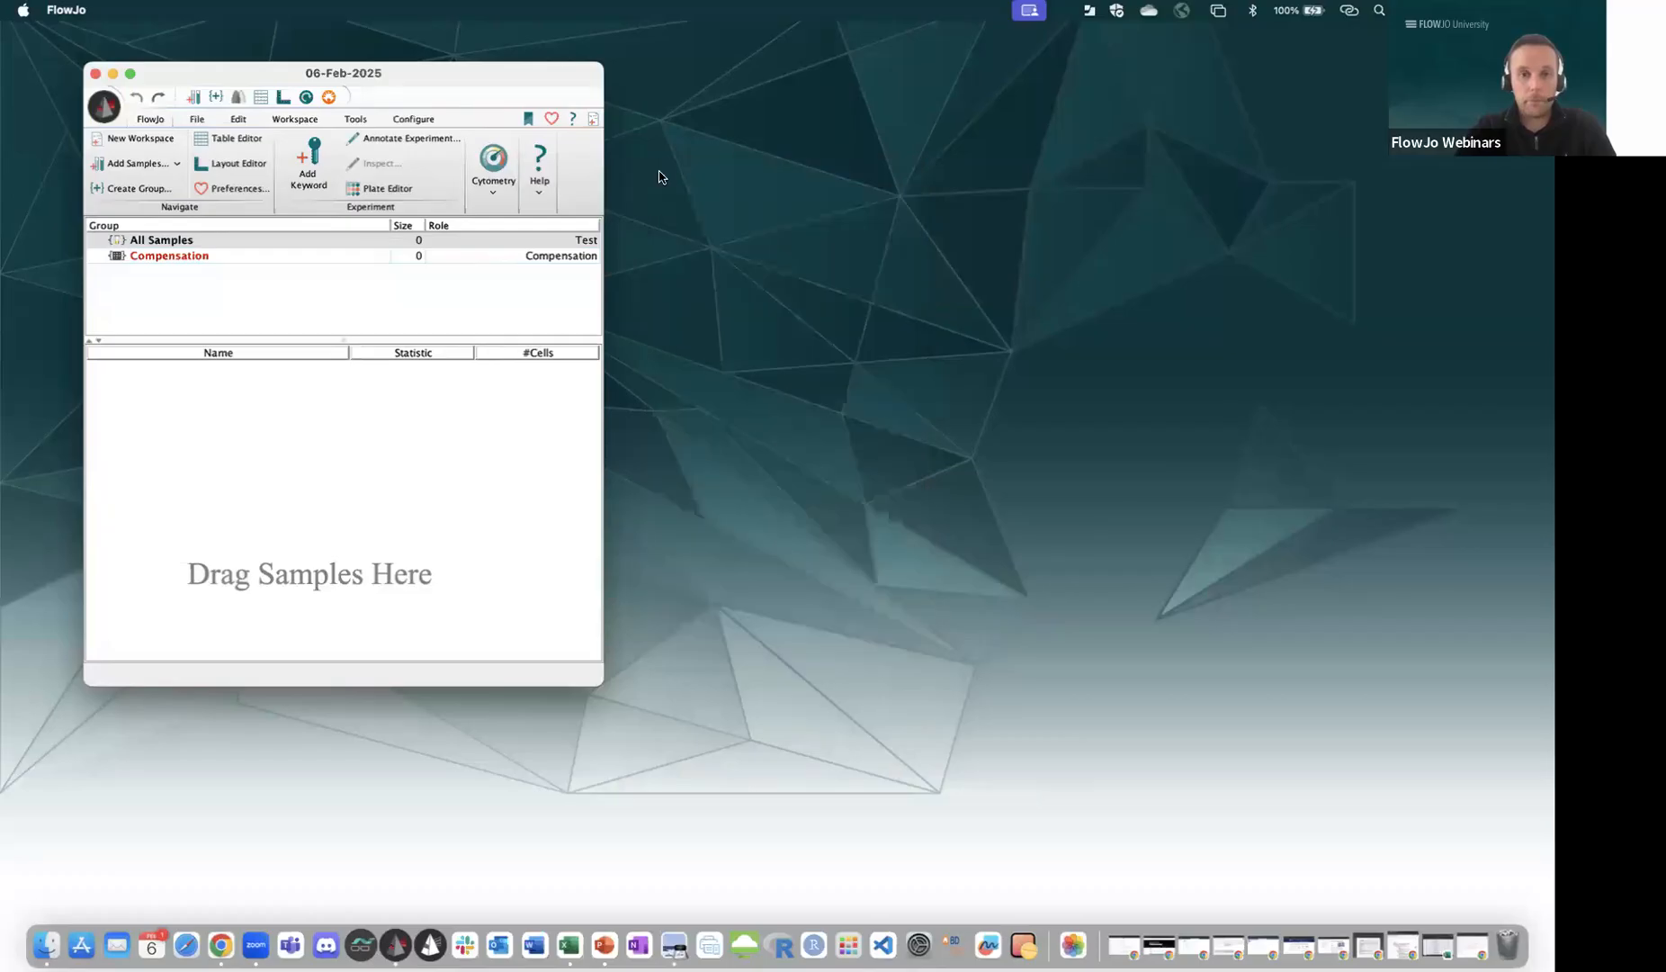
Review the preference categories and the Workspace preferences, and close the preferences.
{"action": "left_click", "coordinate": [553, 123]}
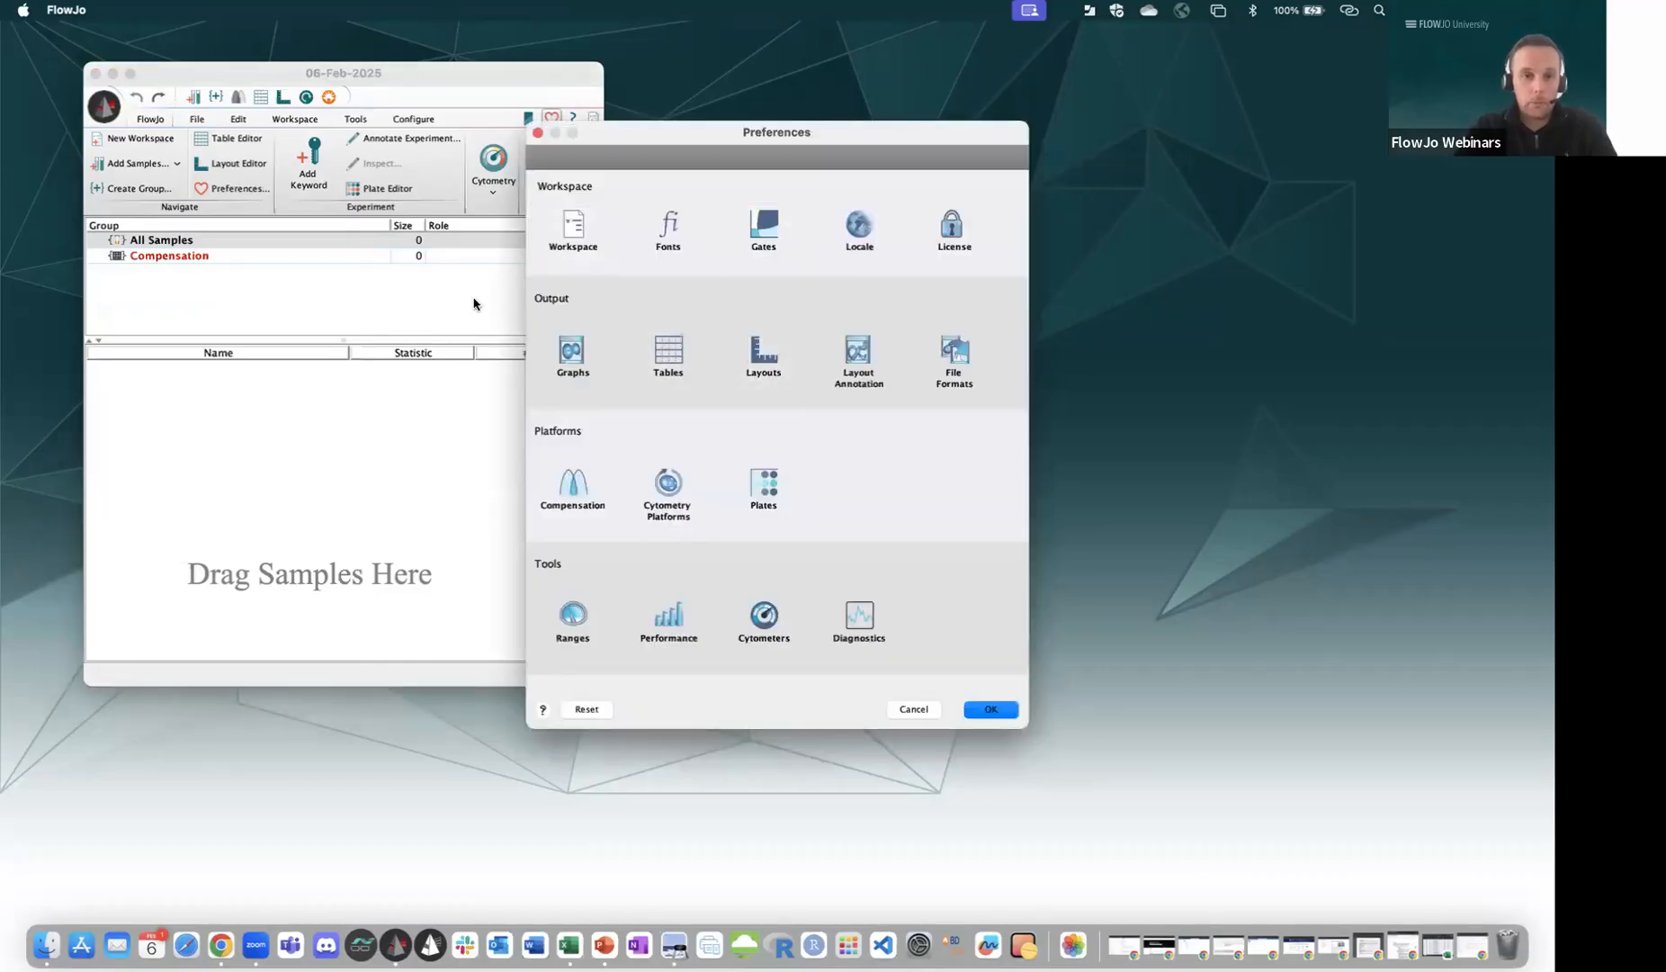
{"action": "left_click", "coordinate": [579, 230]}
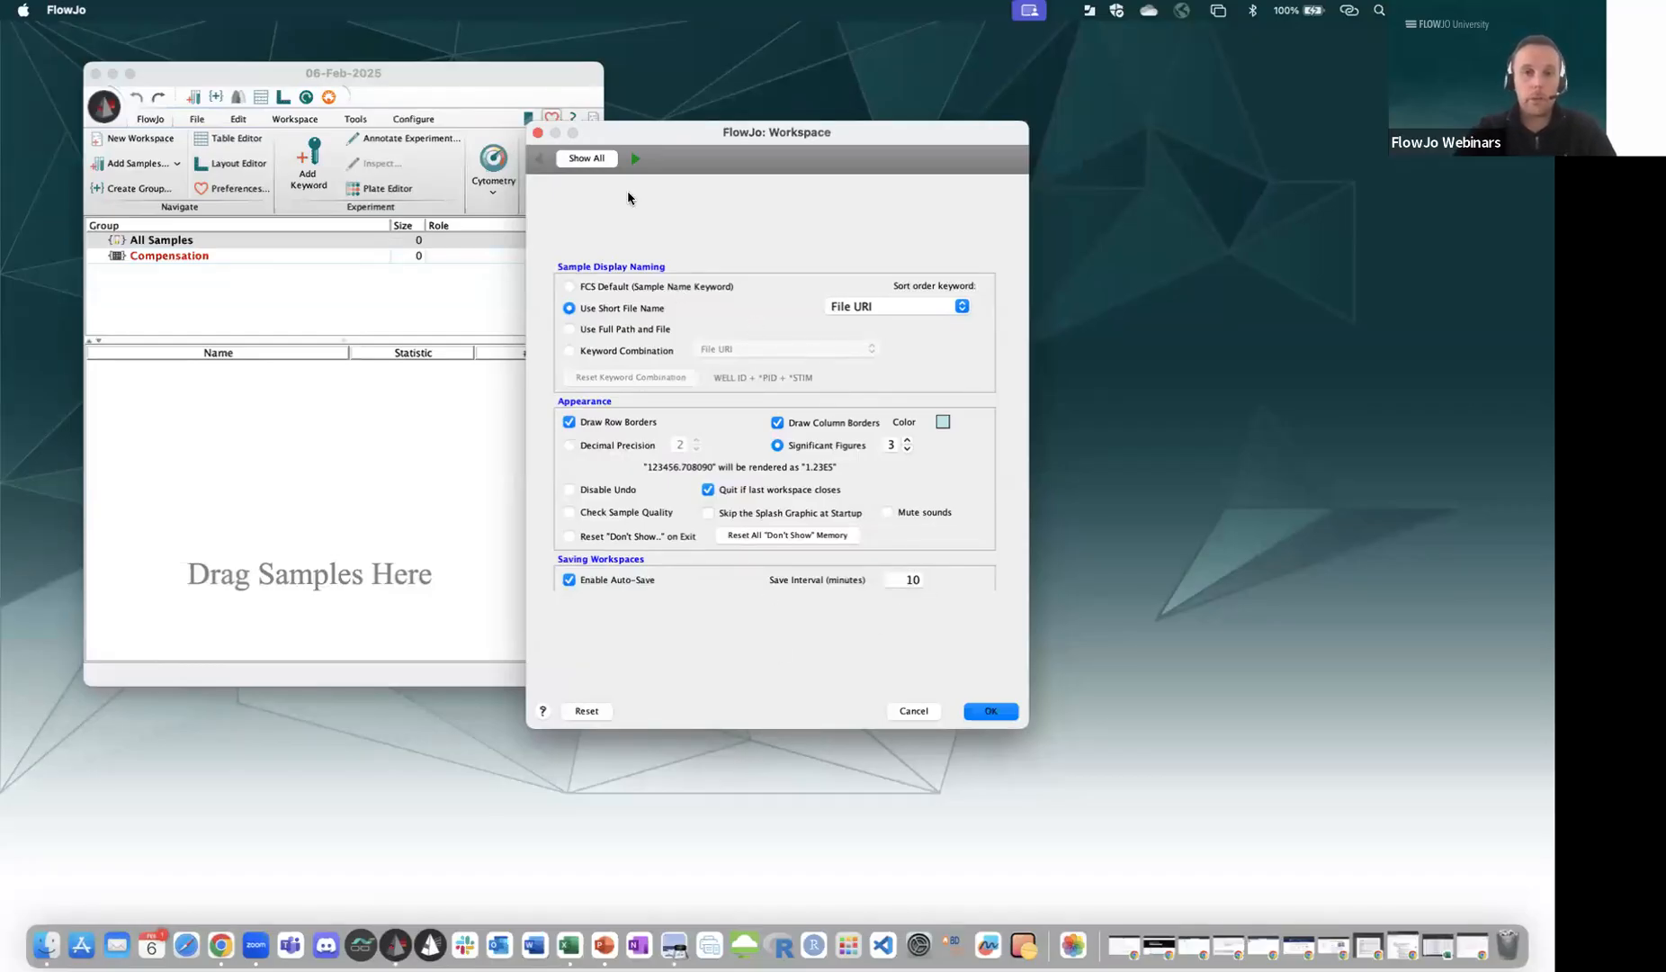
{"action": "left_click", "coordinate": [584, 158]}
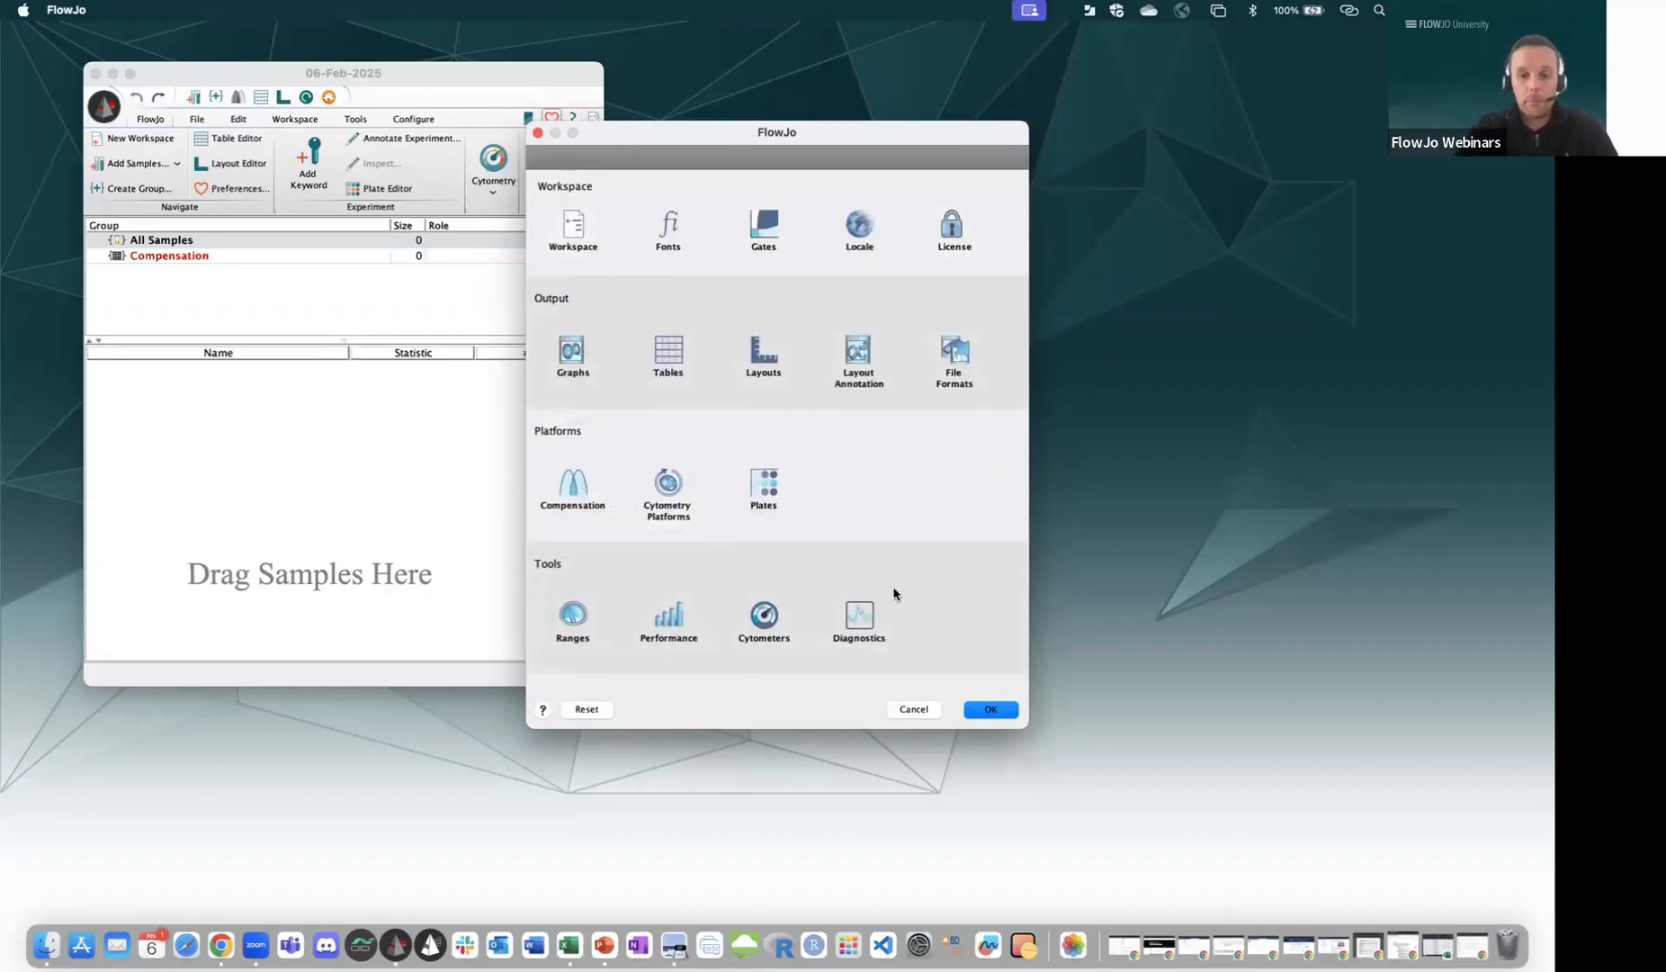
{"action": "left_click", "coordinate": [990, 709]}
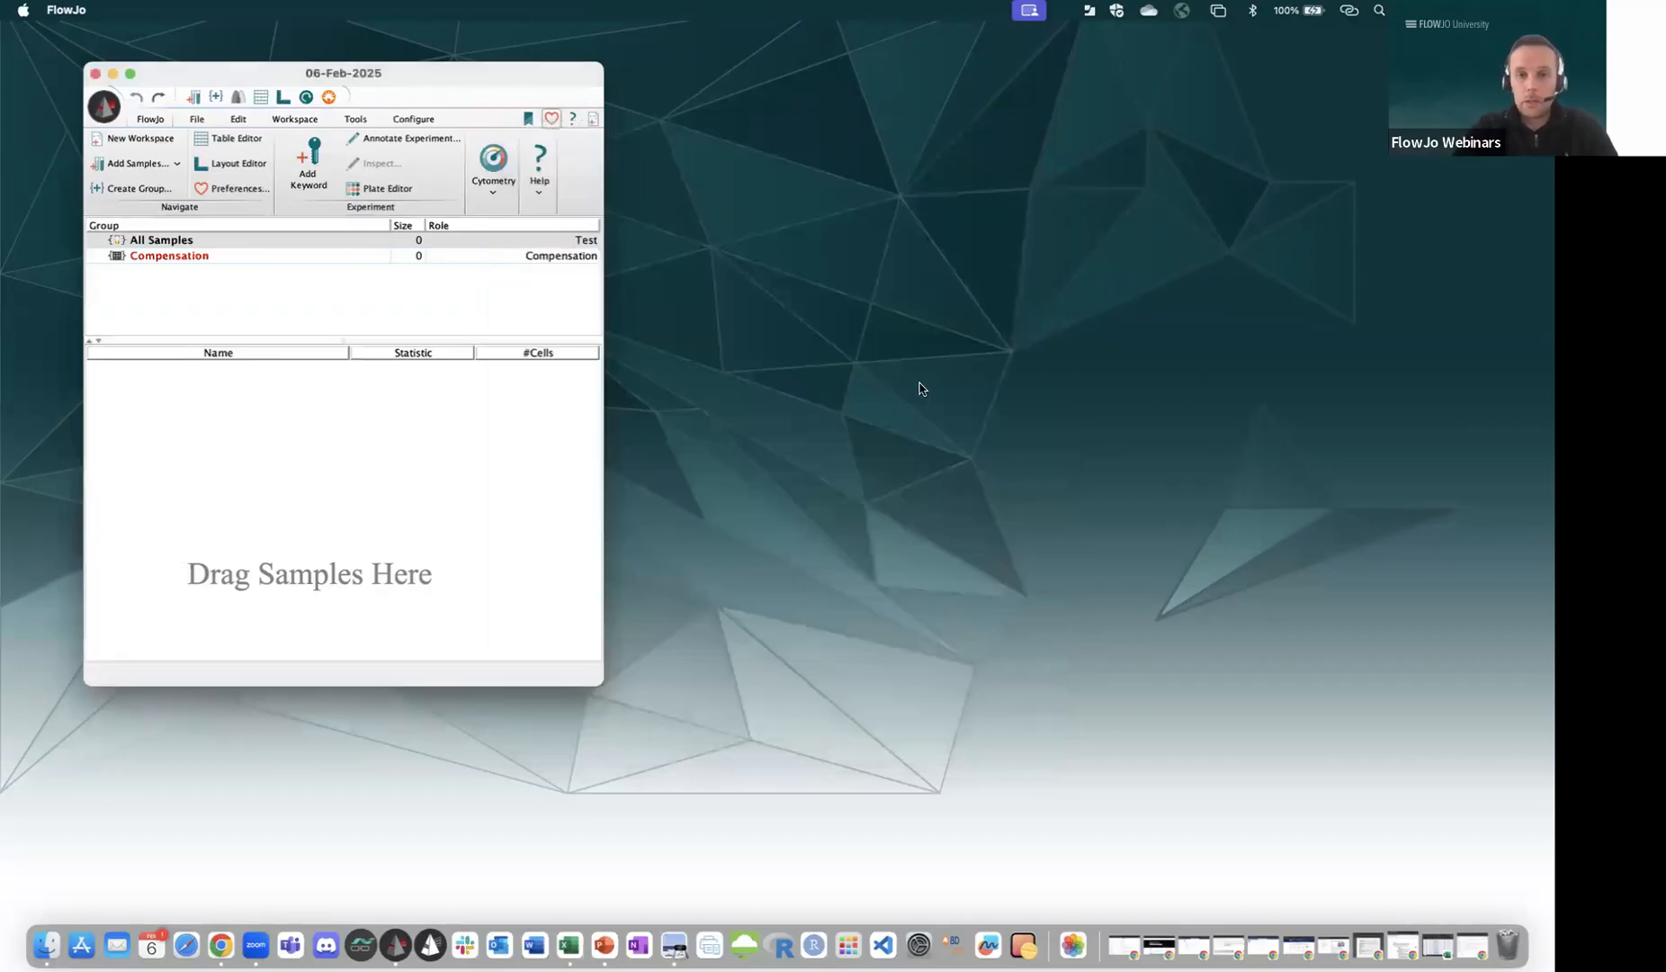
Add the "Immunophenotype data - Basic" folder from the Training Data project on BD Research Cloud to the workspace.
{"action": "left_click", "coordinate": [118, 164]}
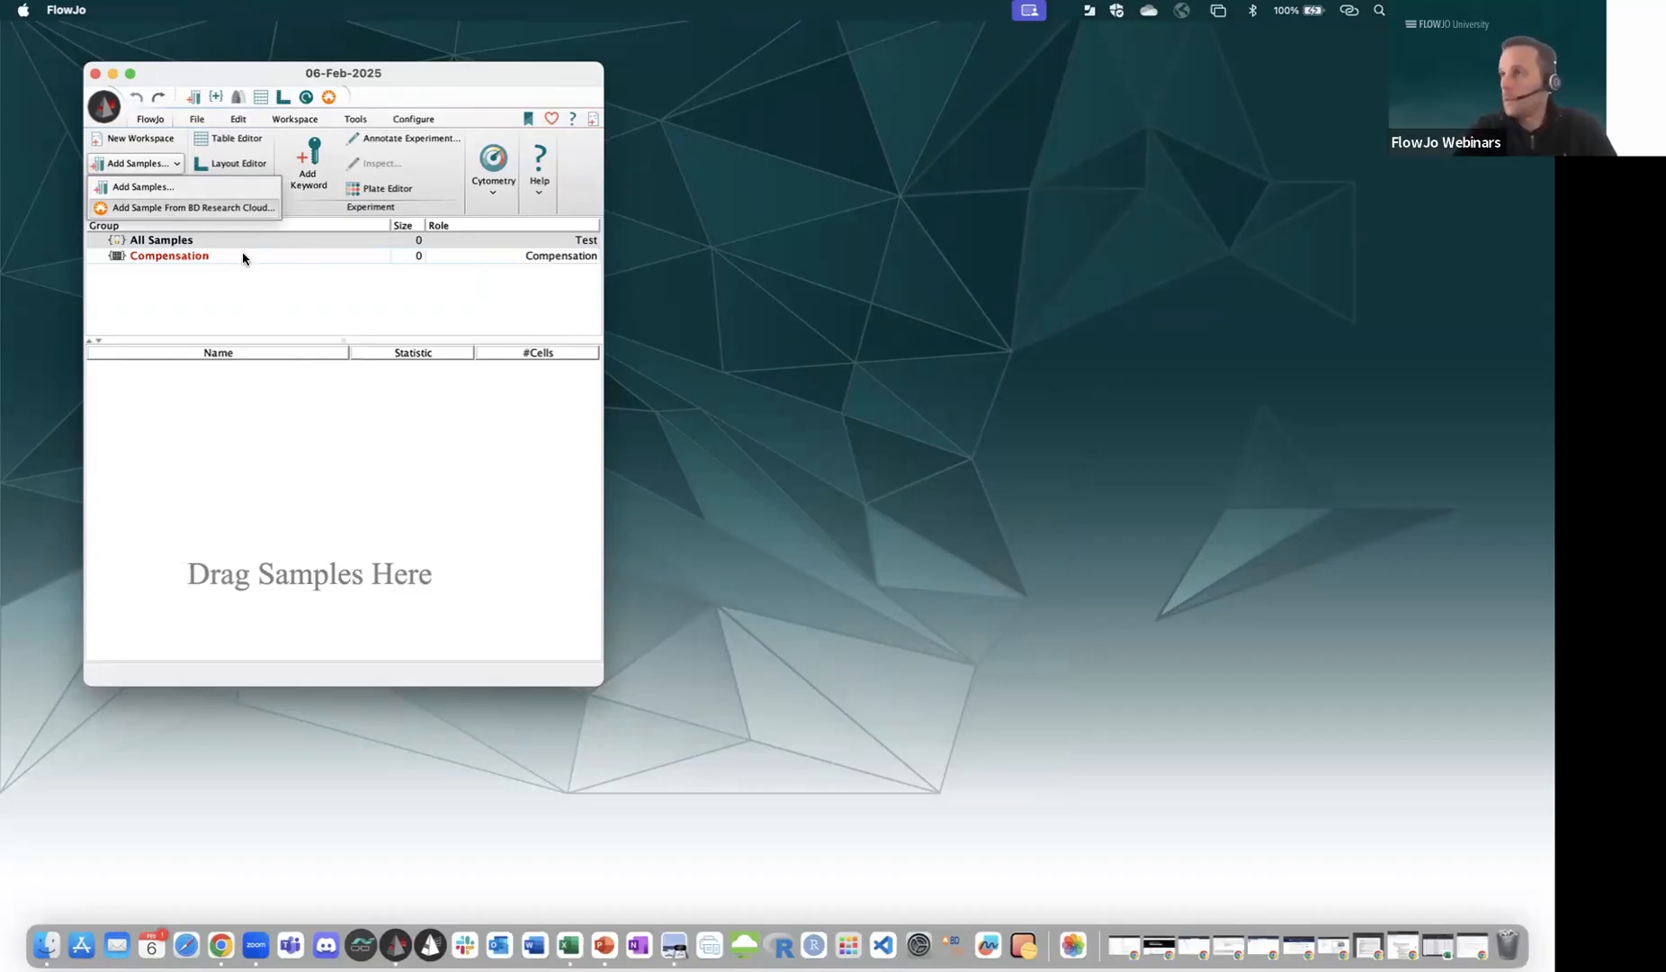
{"action": "left_click", "coordinate": [231, 208]}
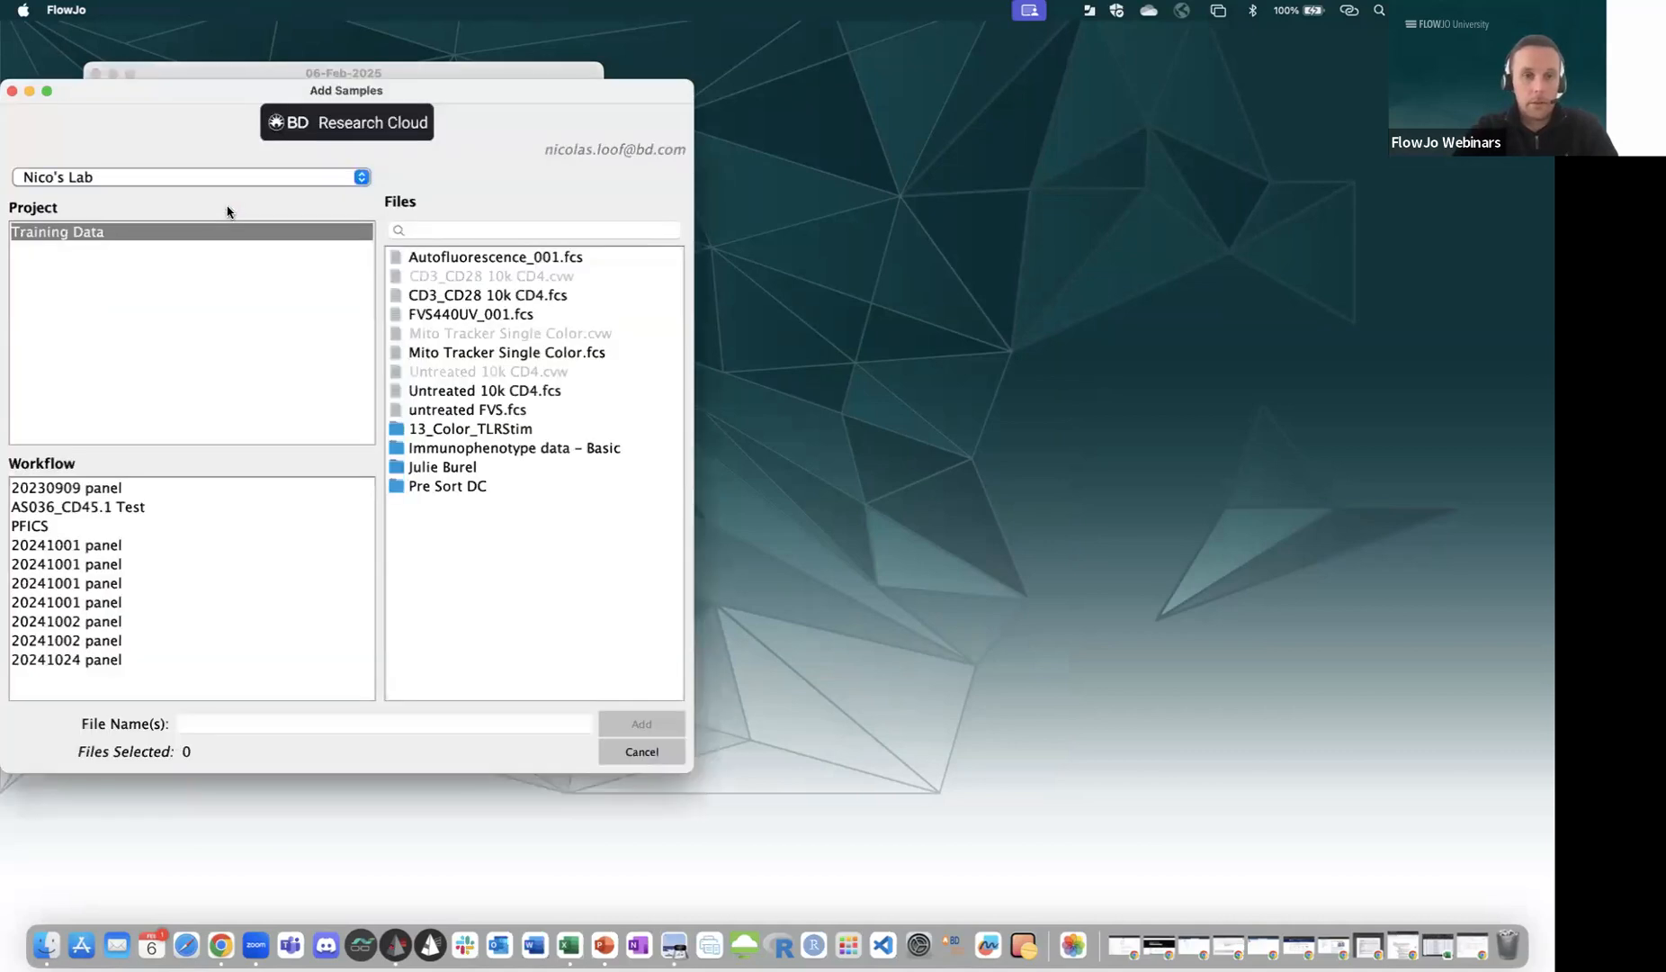
{"action": "left_click", "coordinate": [472, 448]}
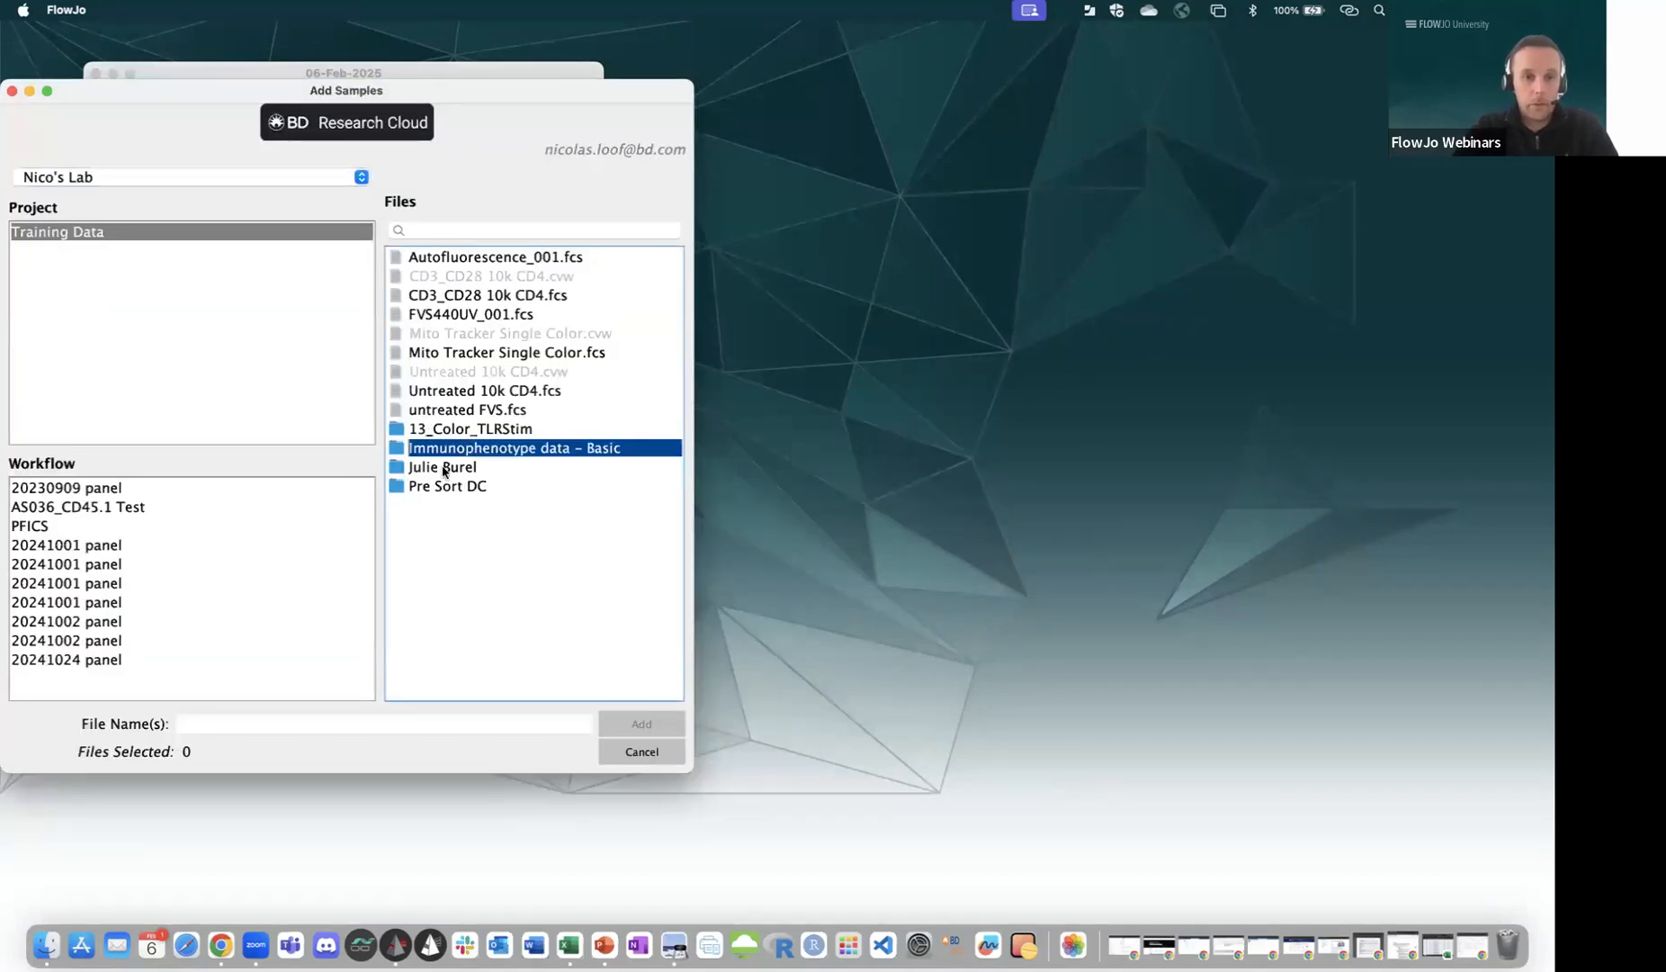
{"action": "left_click", "coordinate": [634, 722]}
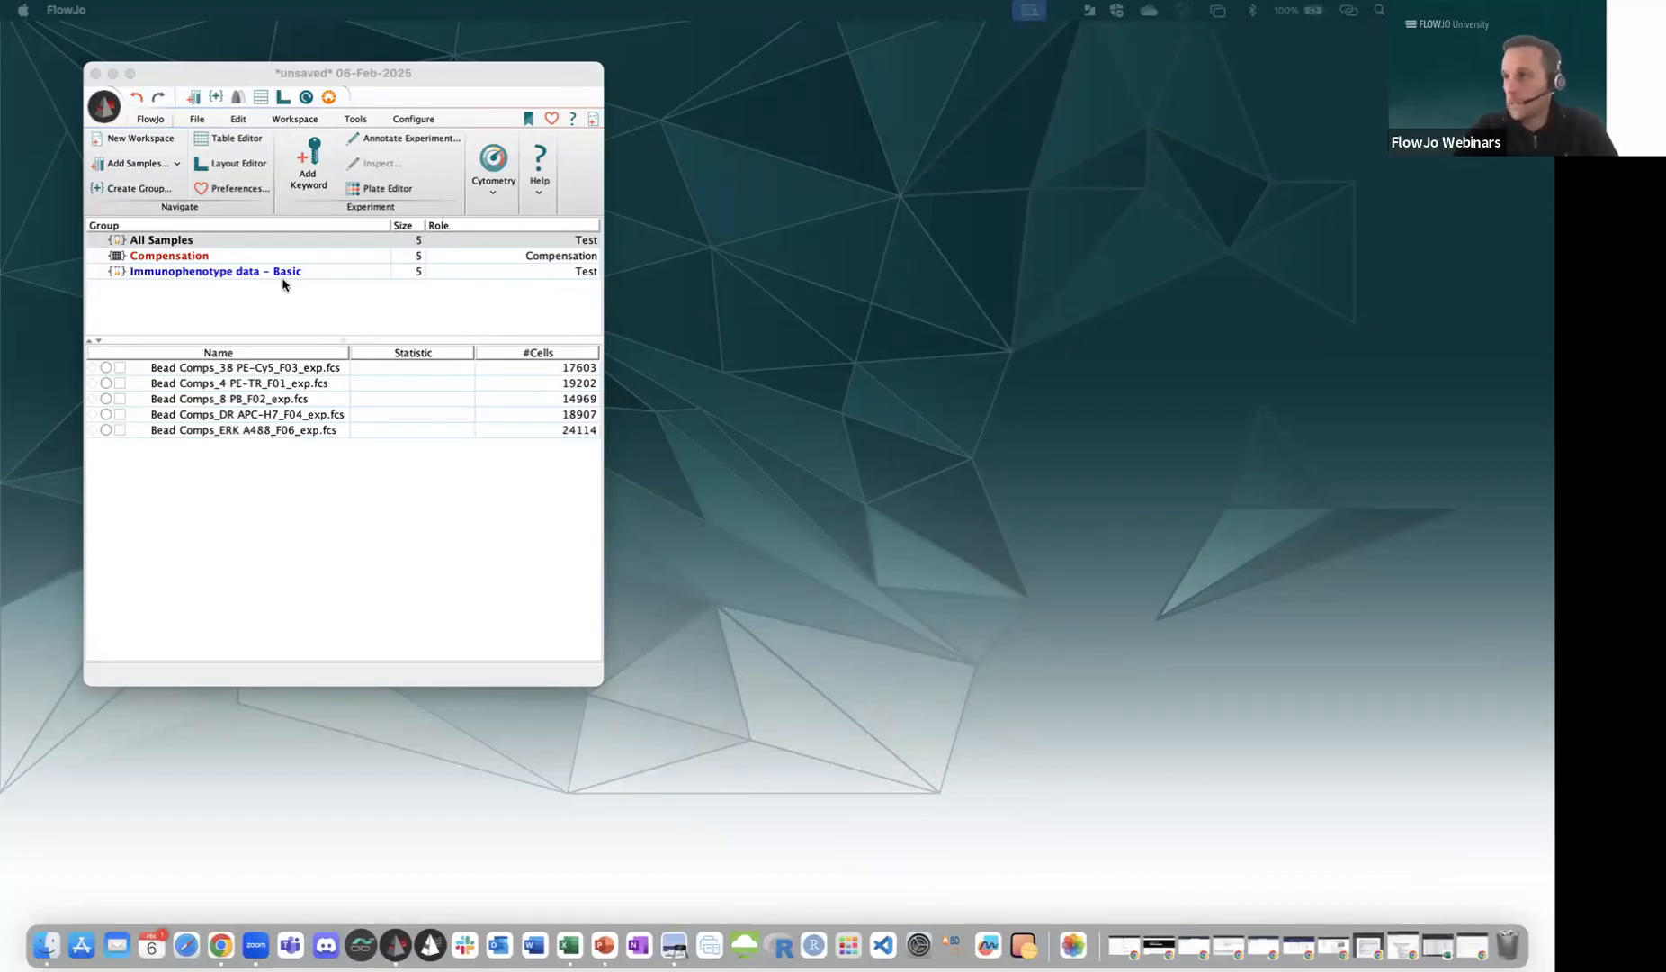
Examine which samples belong to the Compensation, Immunophenotype data - Basic and All Samples groups.
{"action": "left_click", "coordinate": [218, 255]}
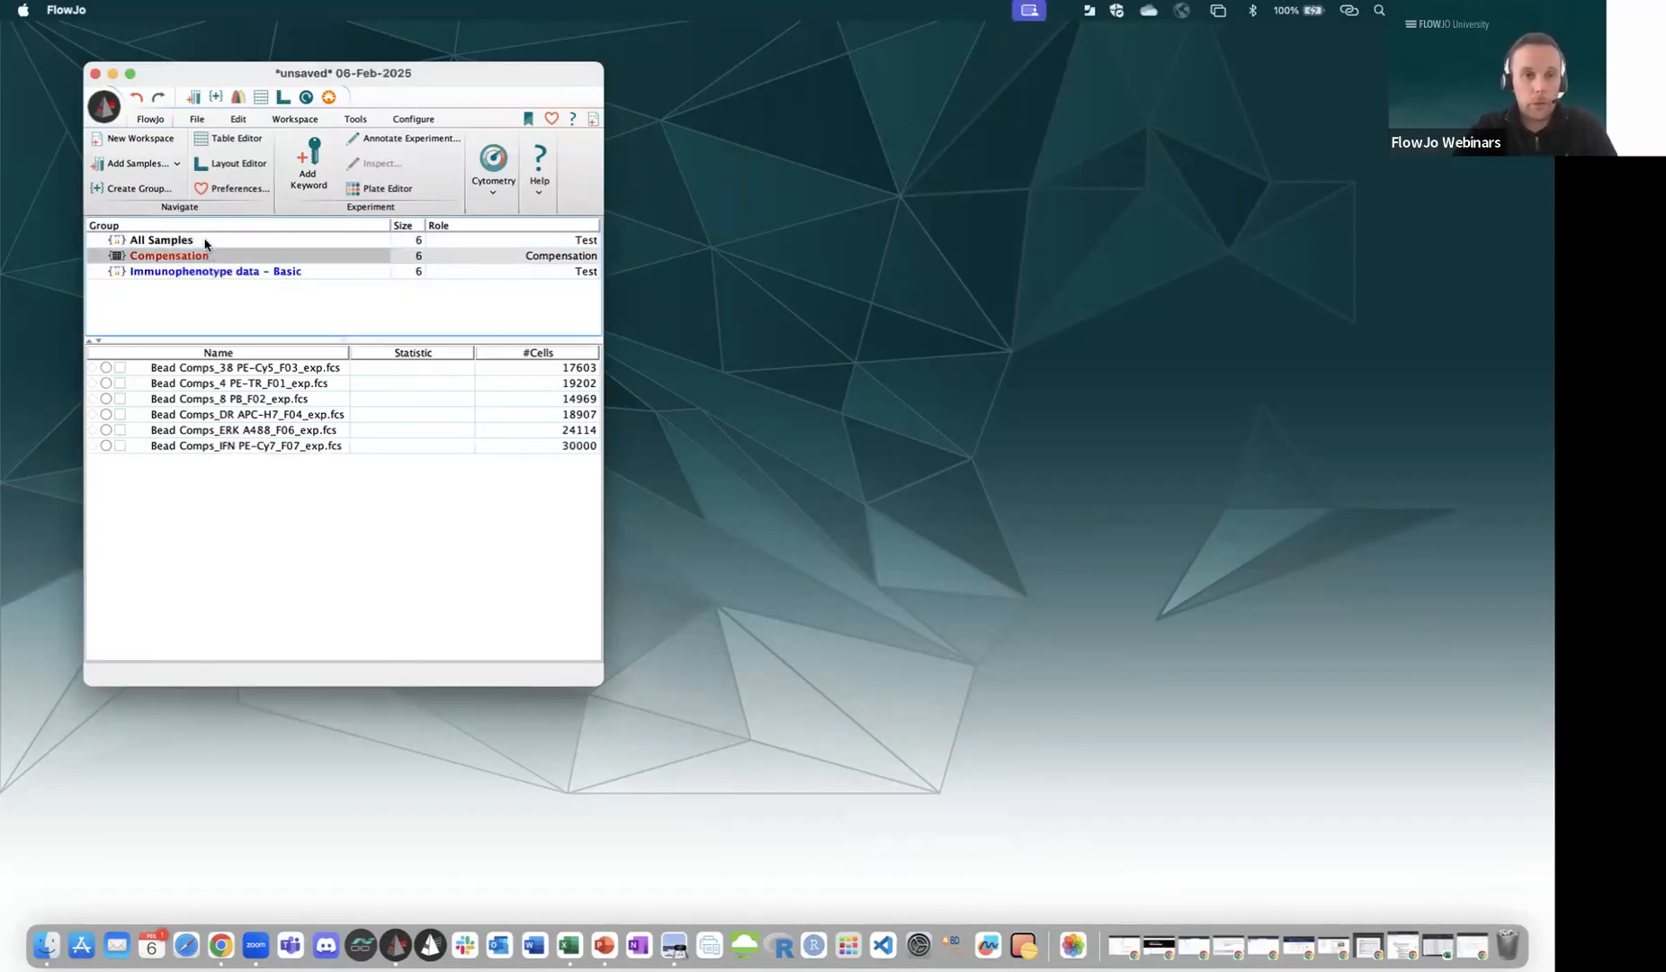
{"action": "key", "text": "Up"}
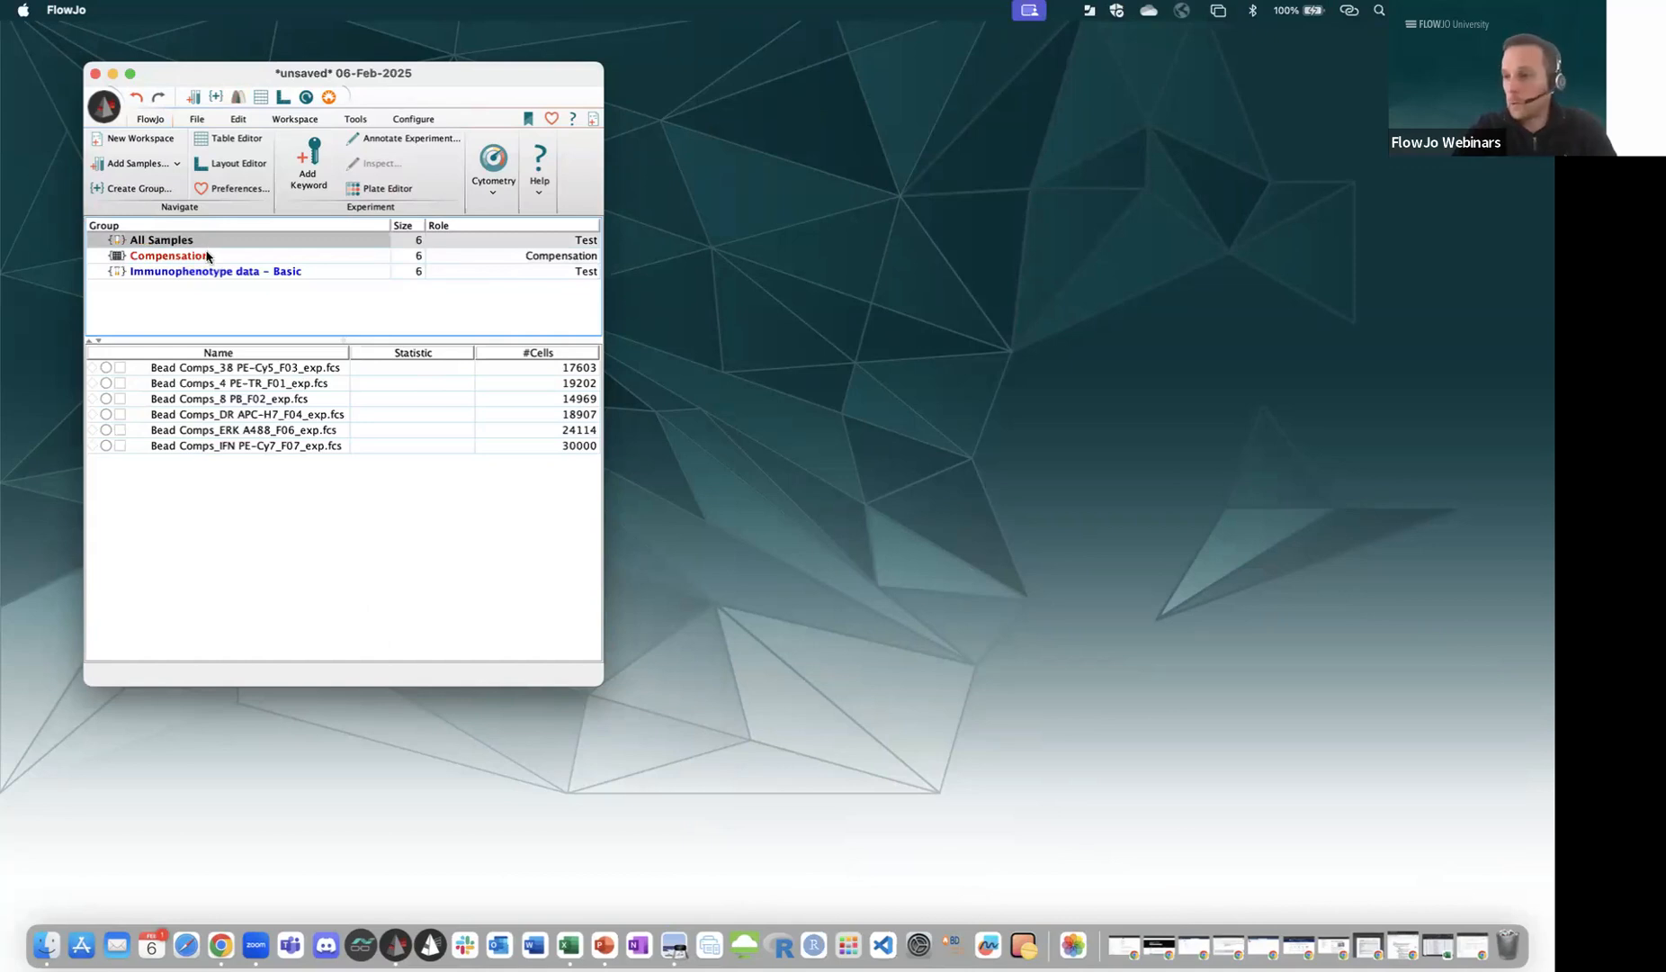
{"action": "left_click", "coordinate": [206, 257]}
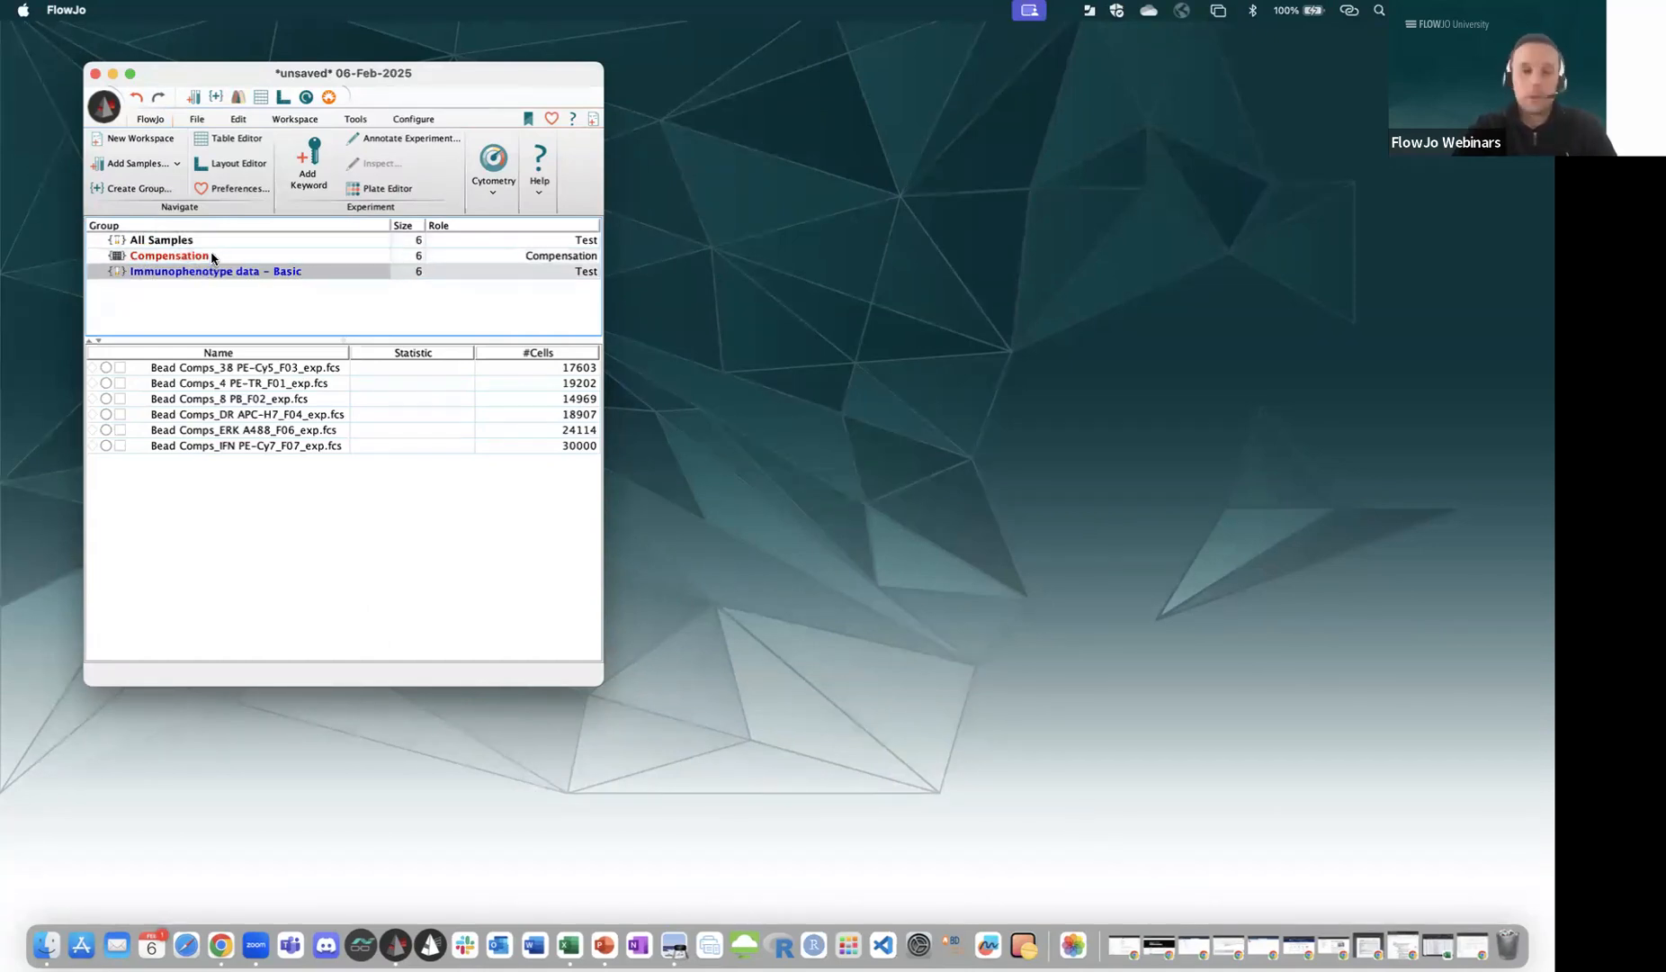
{"action": "left_click", "coordinate": [204, 255]}
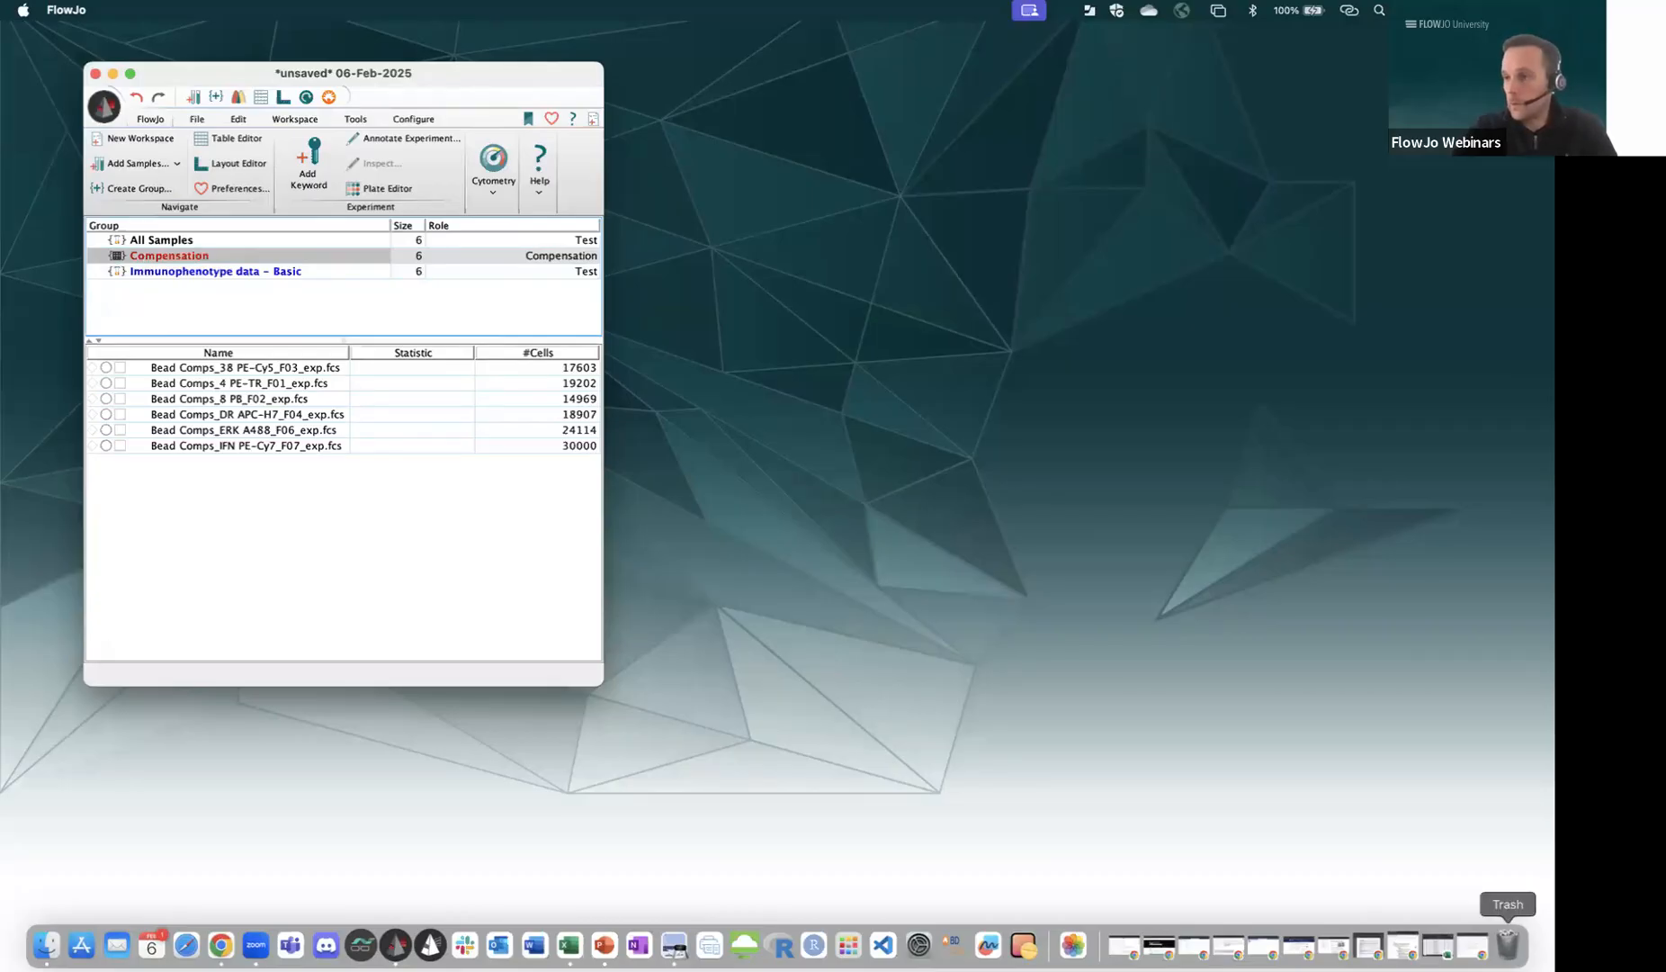
{"action": "left_click", "coordinate": [180, 242]}
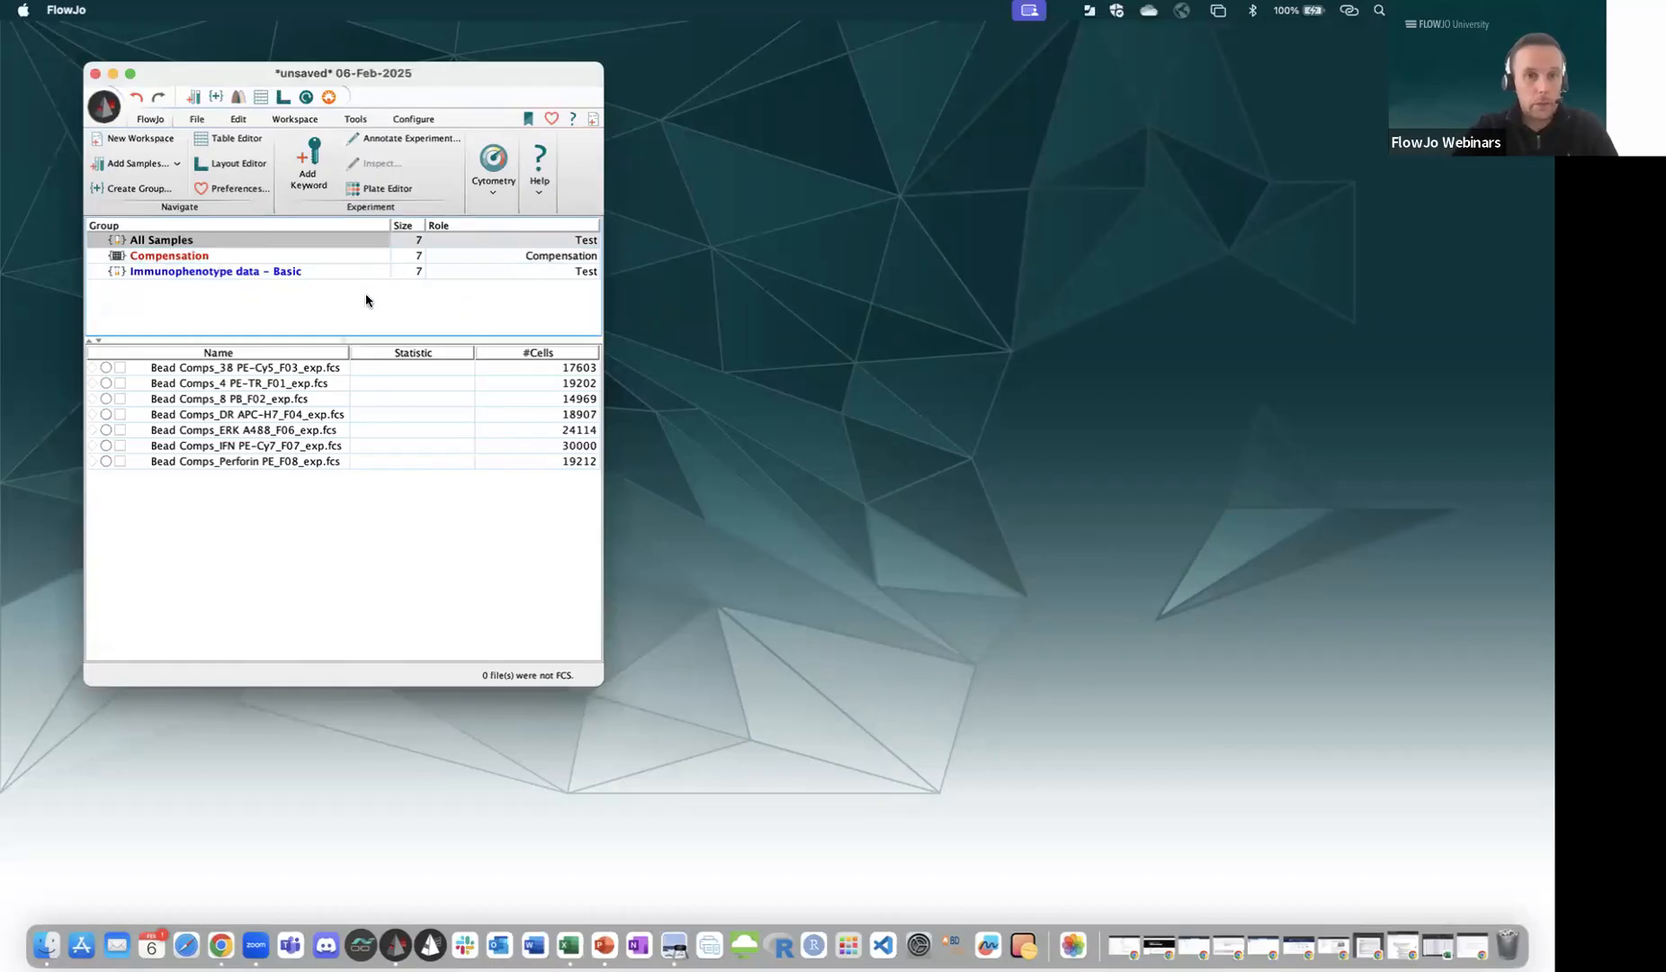
Examine the Compensation group's sample inclusion criteria, try "contro" as the $FIL filter value, and close the group settings without applying.
{"action": "left_click", "coordinate": [209, 259]}
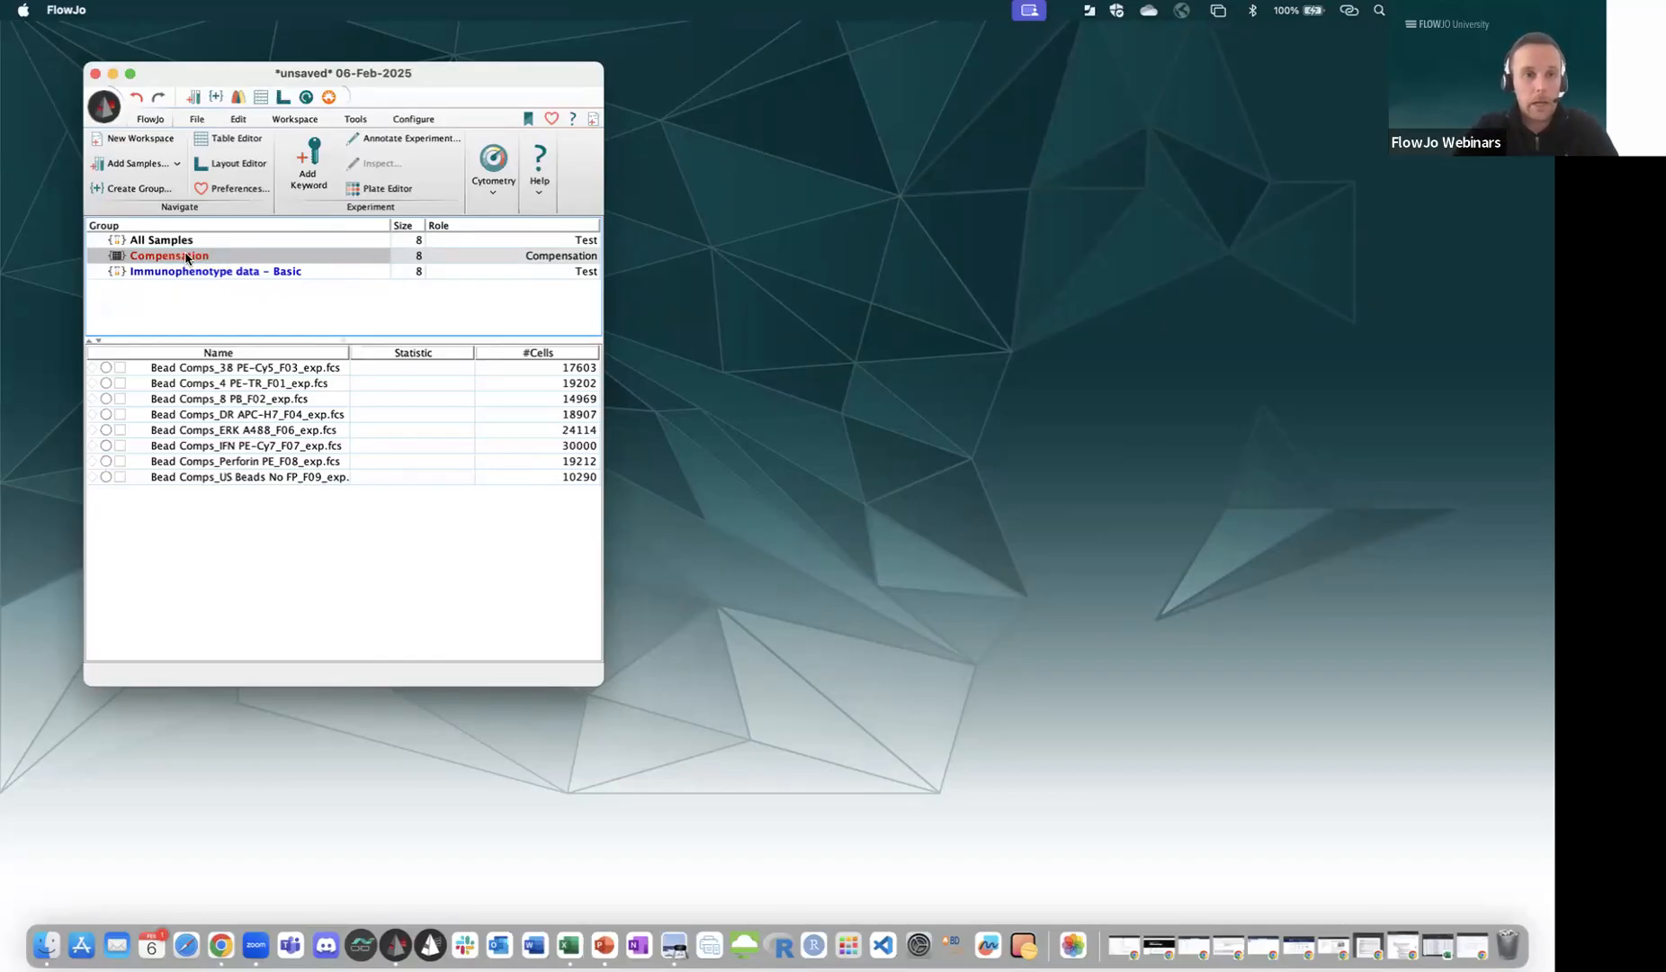
{"action": "double_click", "coordinate": [186, 257]}
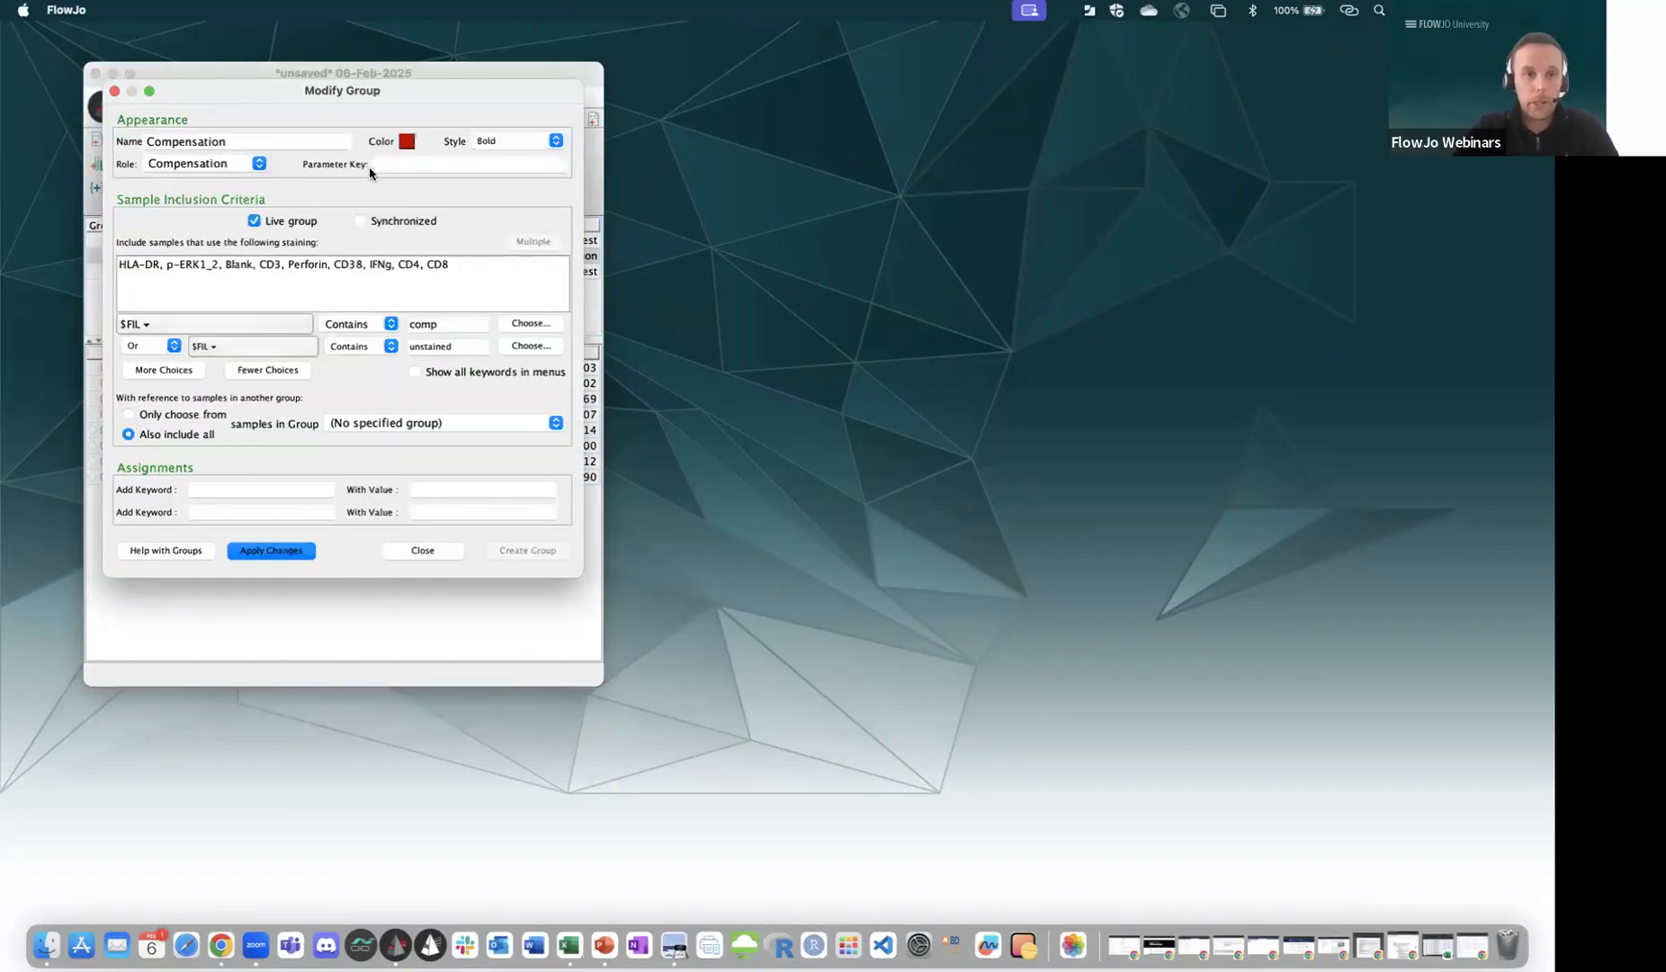
{"action": "left_click_drag", "start_coordinate": [368, 167], "coordinate": [732, 279]}
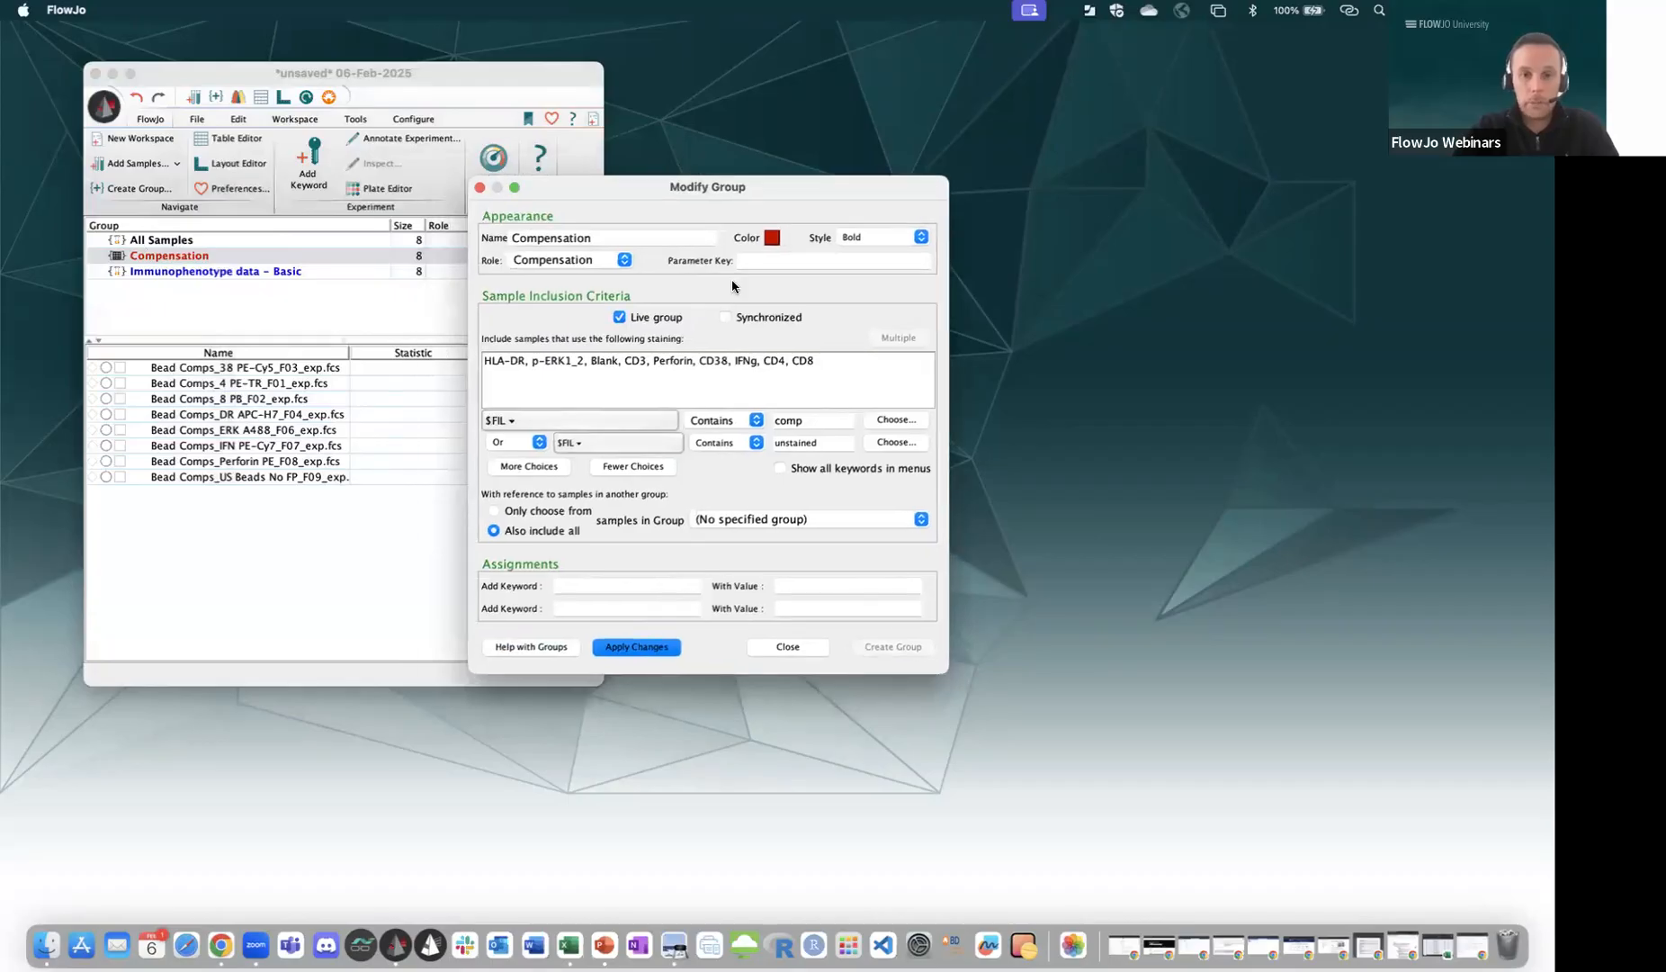
{"action": "double_click", "coordinate": [537, 240]}
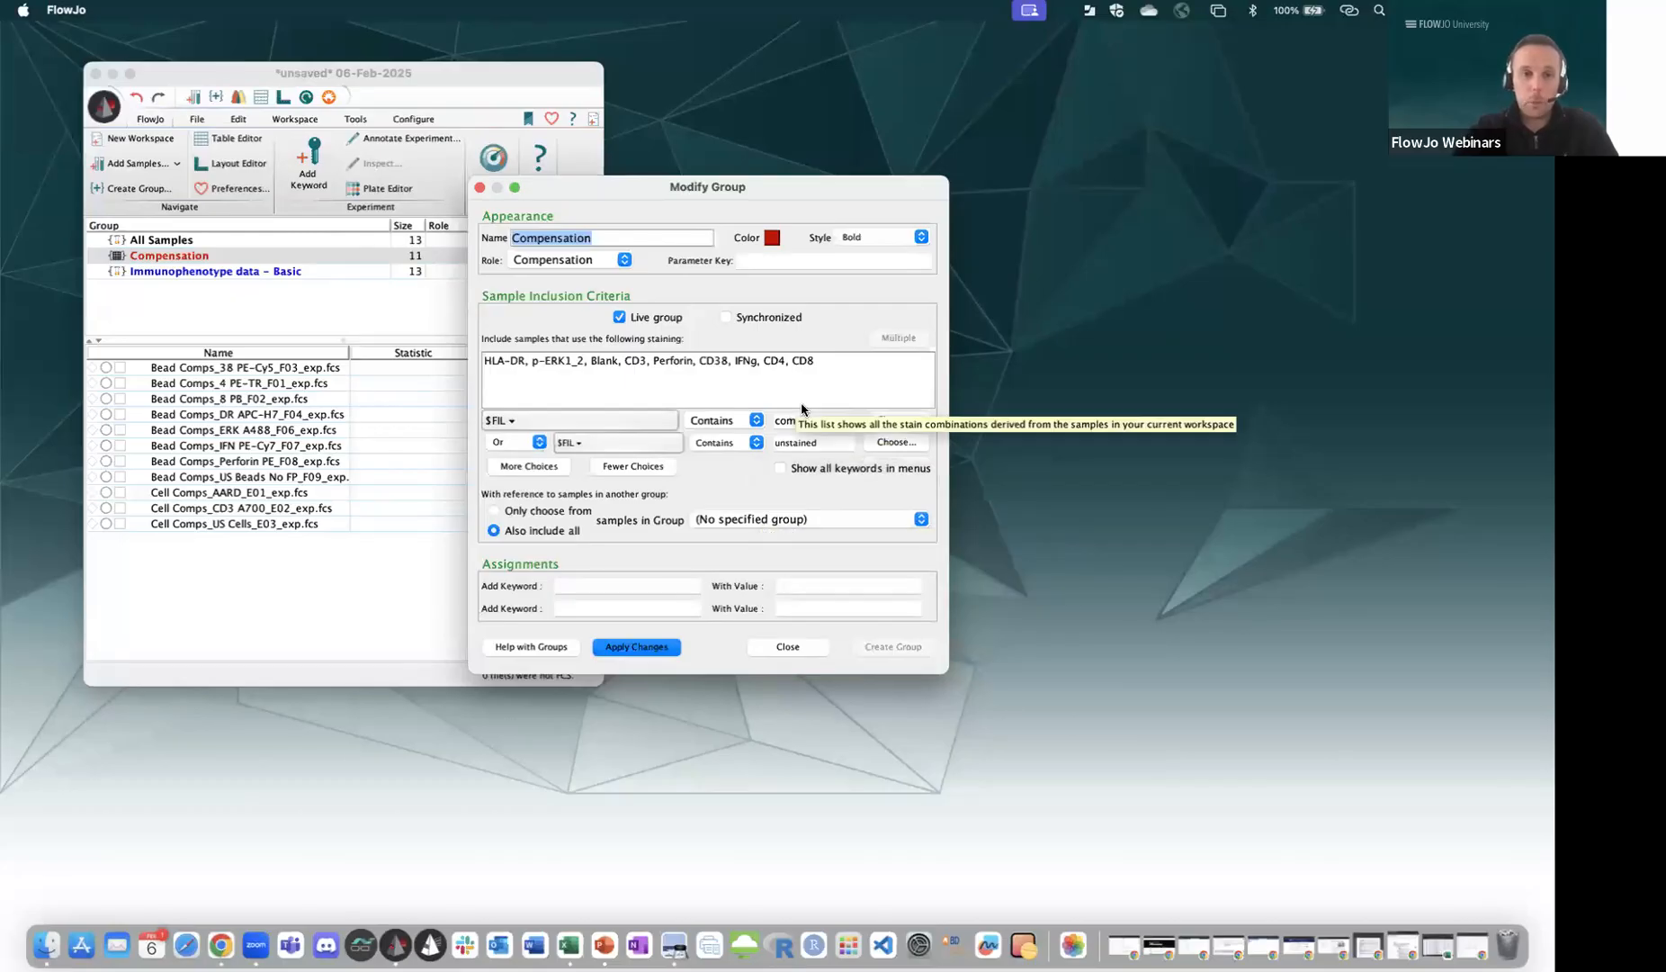
{"action": "double_click", "coordinate": [824, 419]}
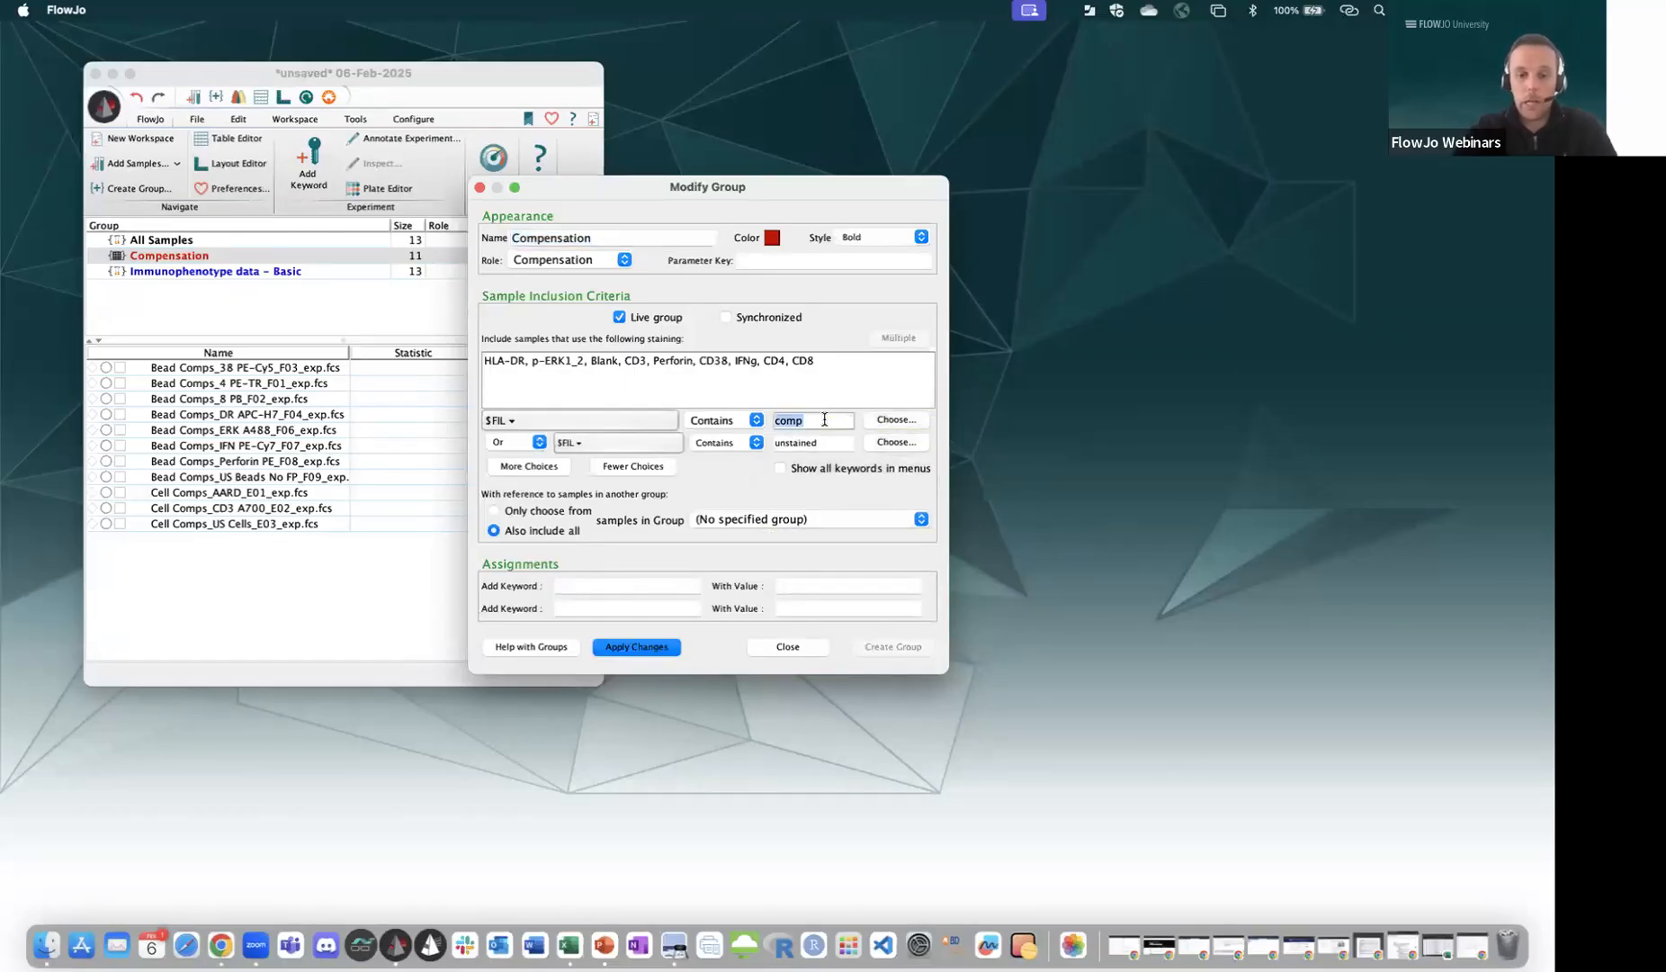
{"action": "type", "text": "contro"}
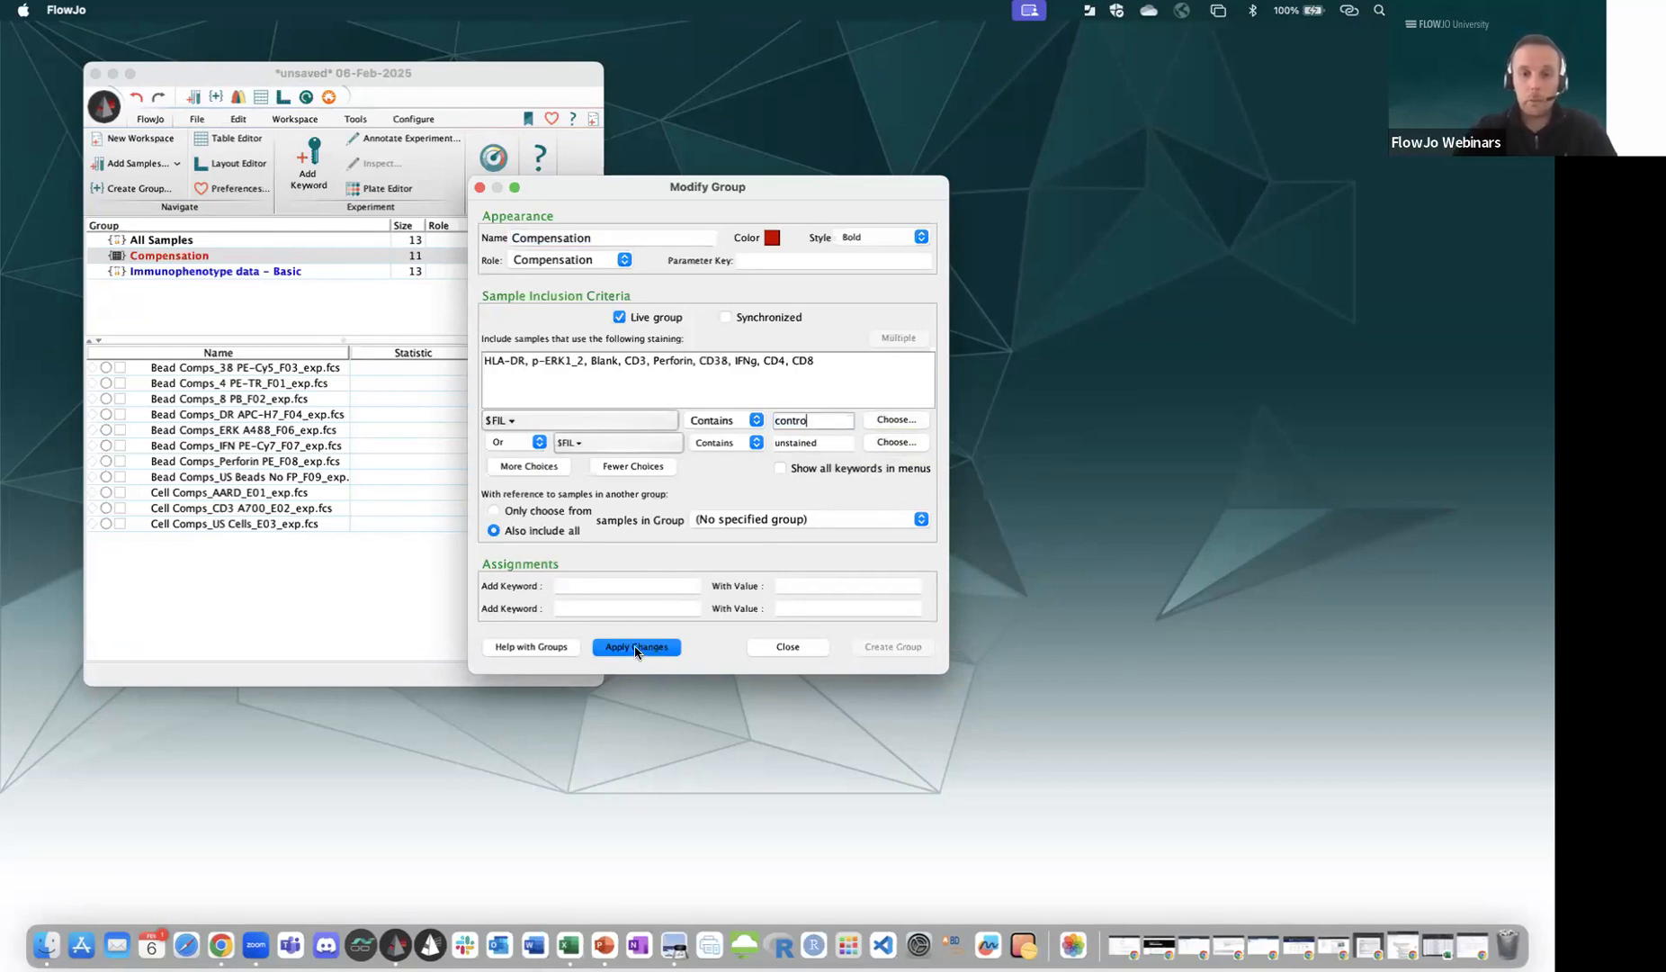
{"action": "left_click", "coordinate": [785, 648]}
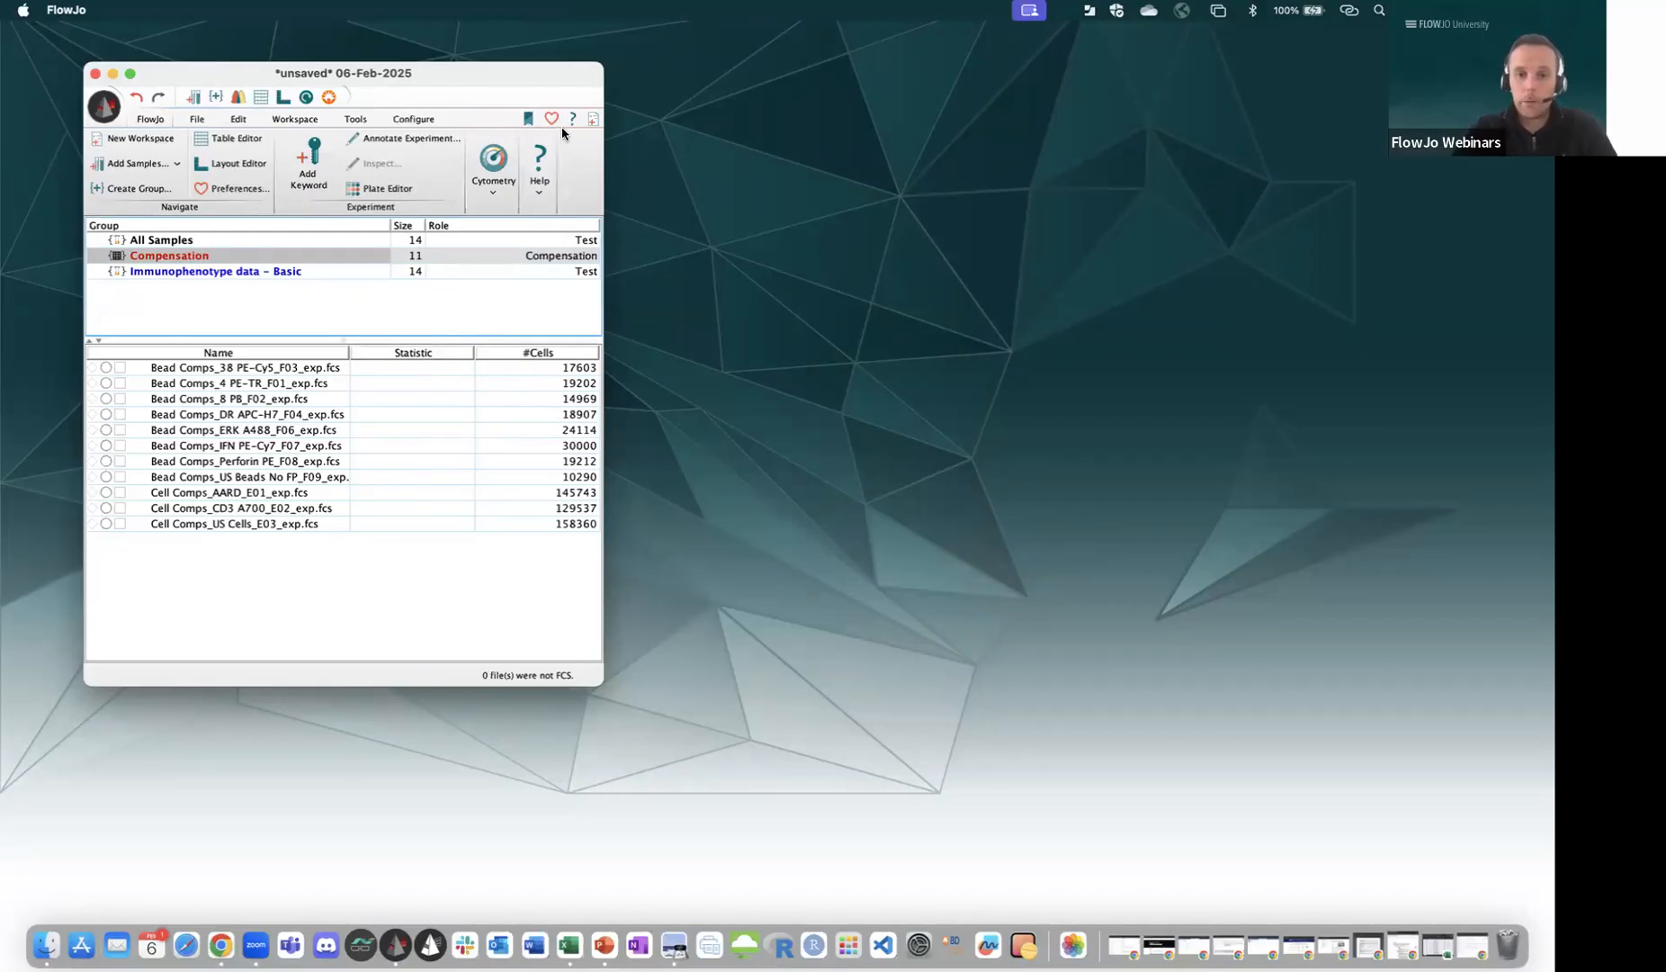
Review the Compensation group inclusion rules in the Compensation preferences, and cancel back to the Compensation group.
{"action": "left_click", "coordinate": [552, 118]}
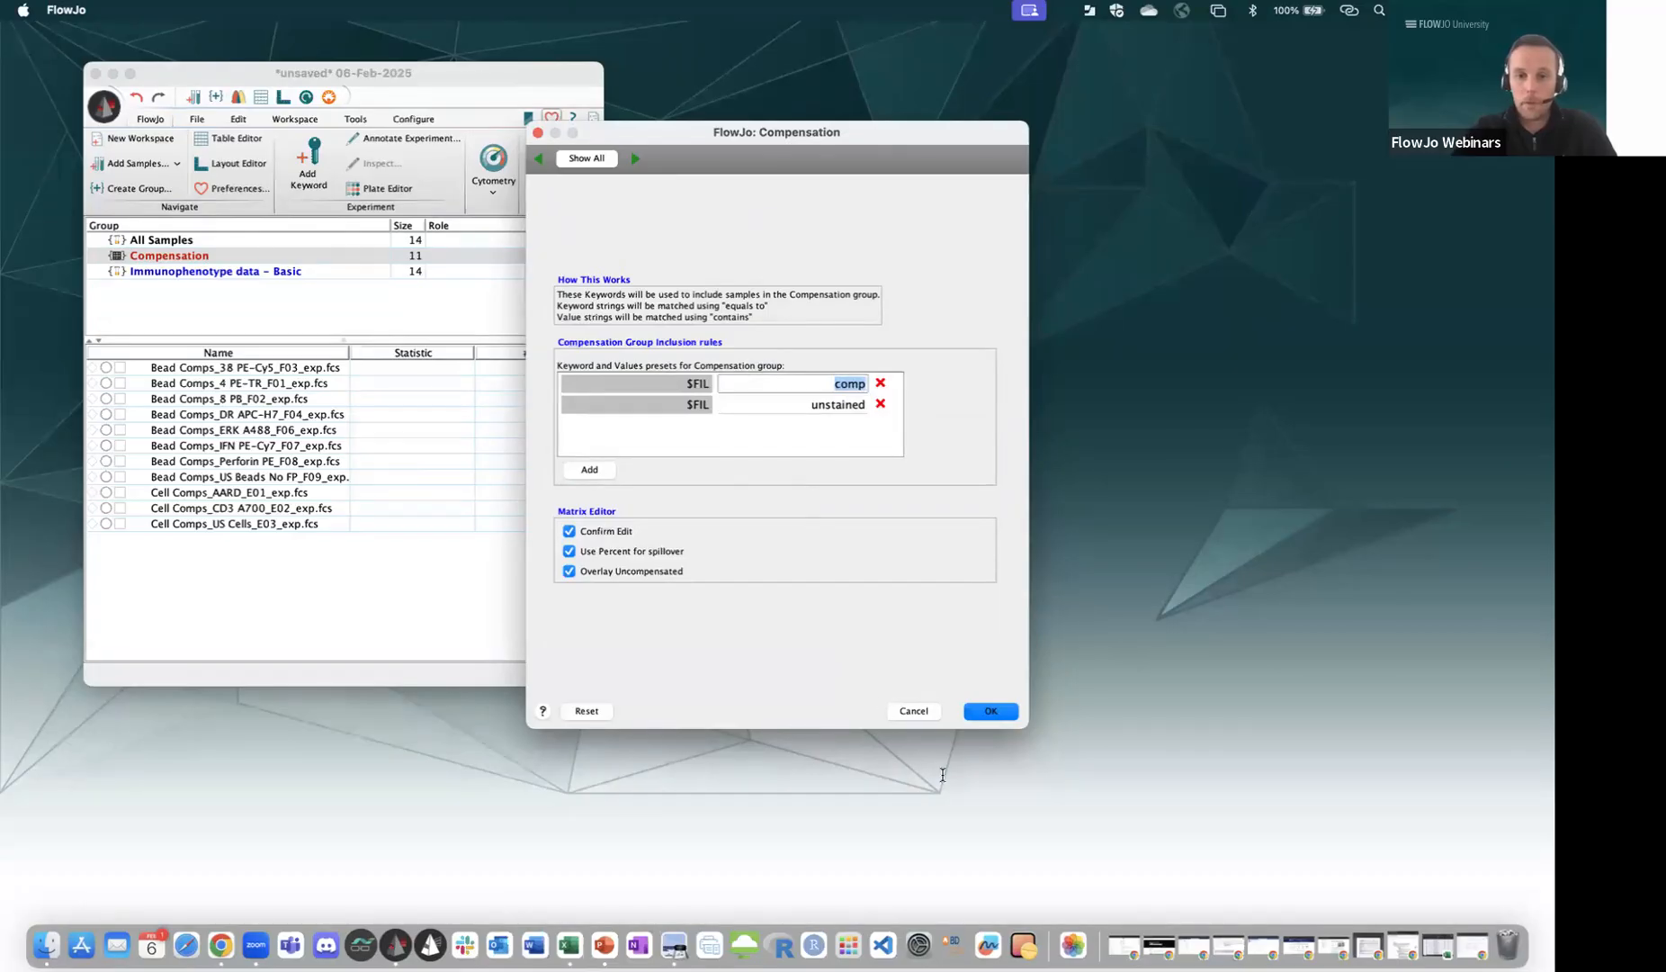
{"action": "left_click", "coordinate": [914, 711]}
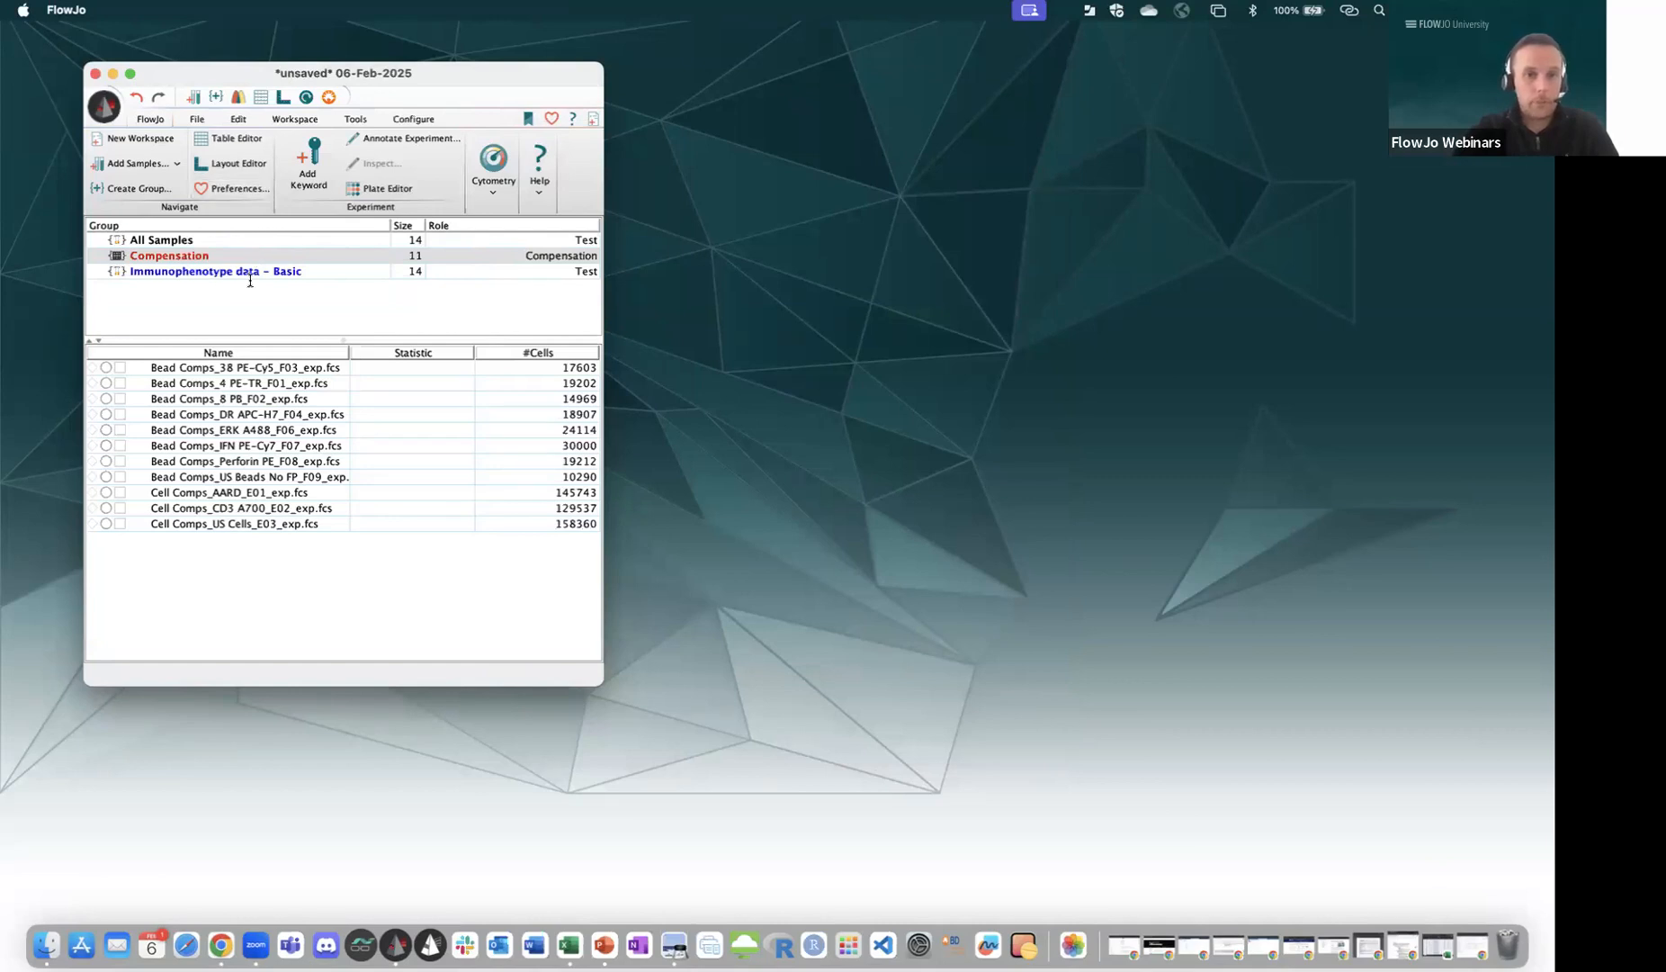
{"action": "left_click", "coordinate": [189, 259]}
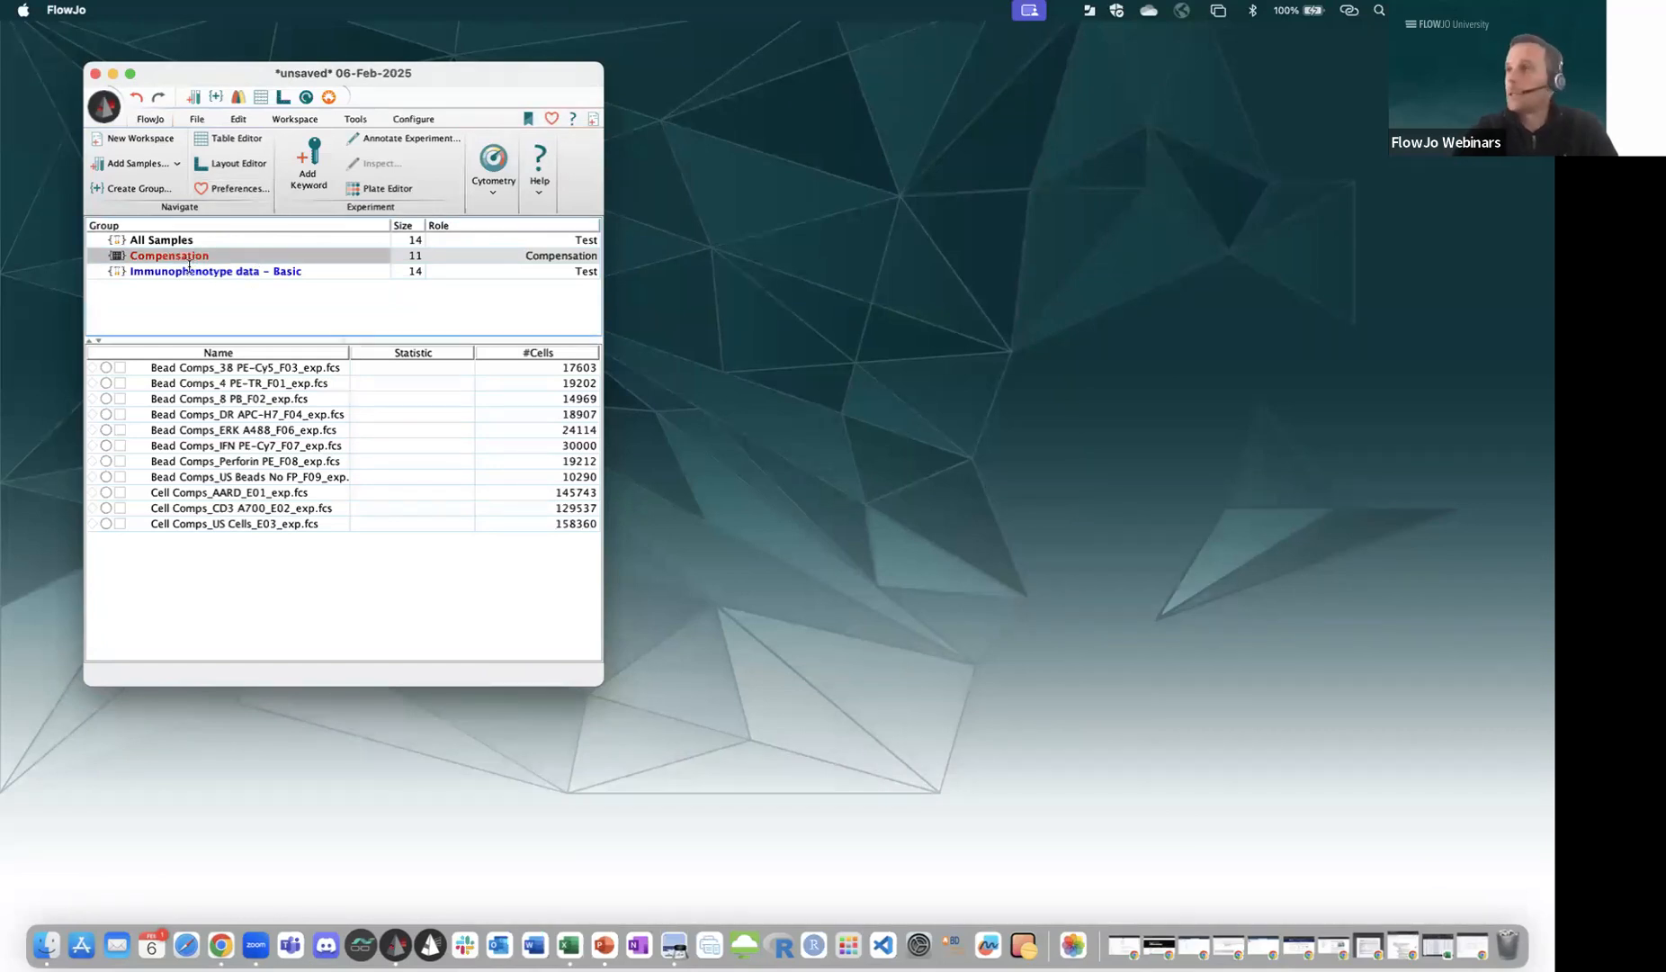
Delete the "Immunophenotype data - Basic" group from the workspace.
{"action": "left_click", "coordinate": [192, 270]}
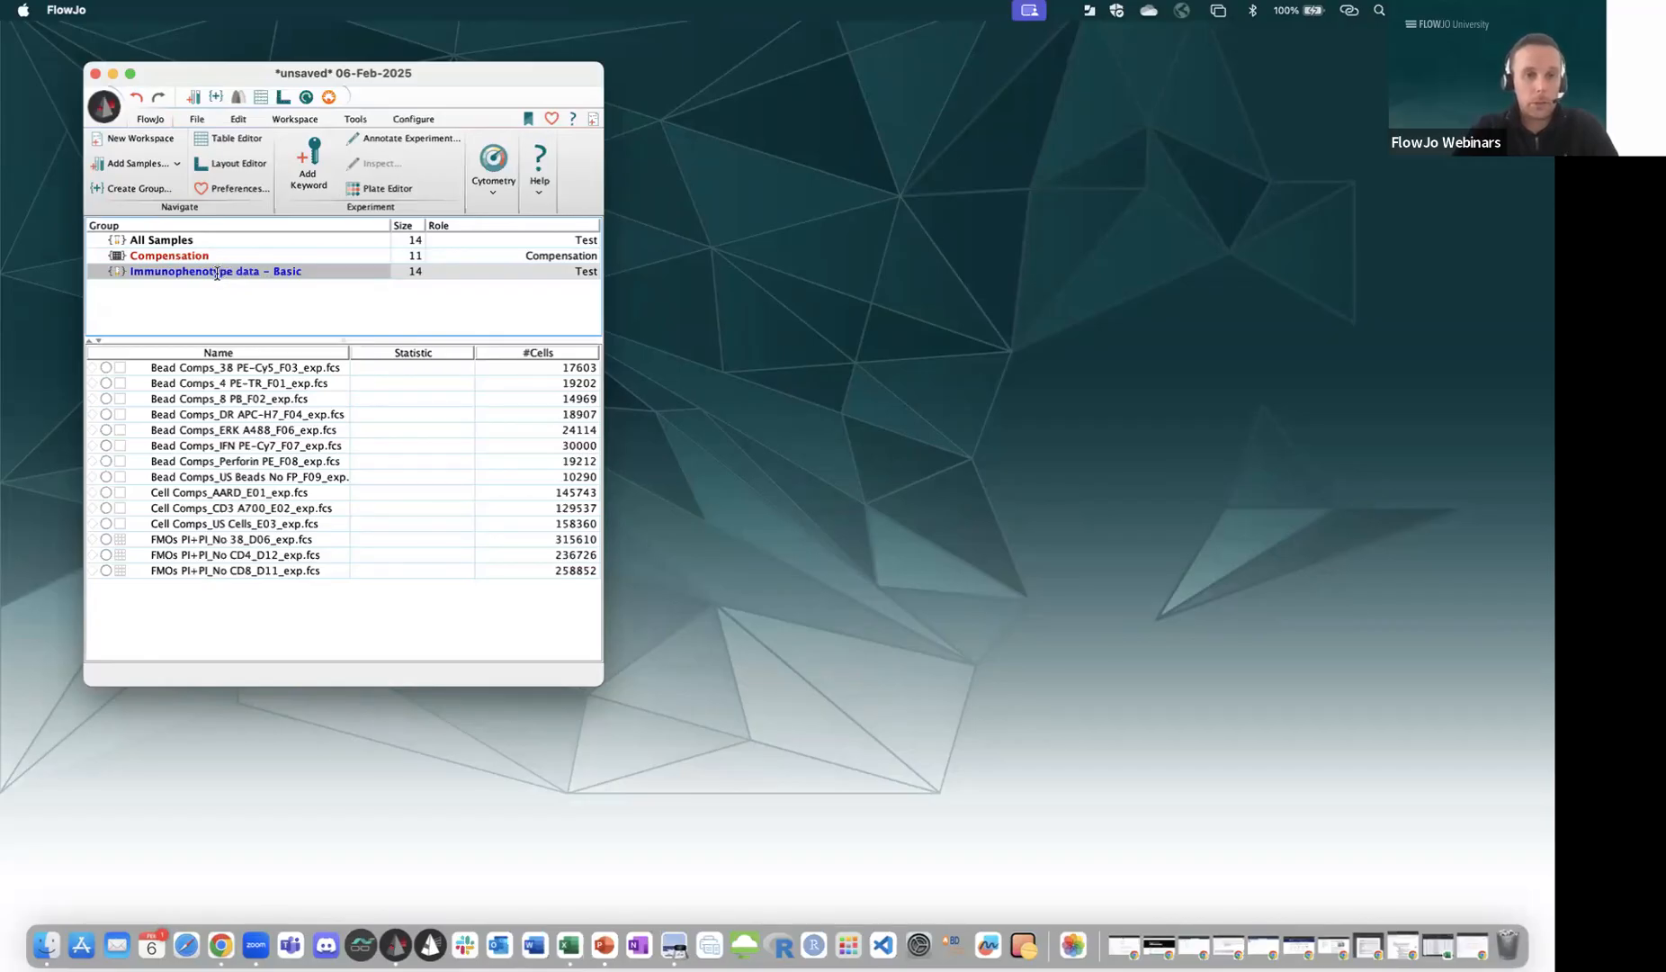
{"action": "key", "text": "Delete"}
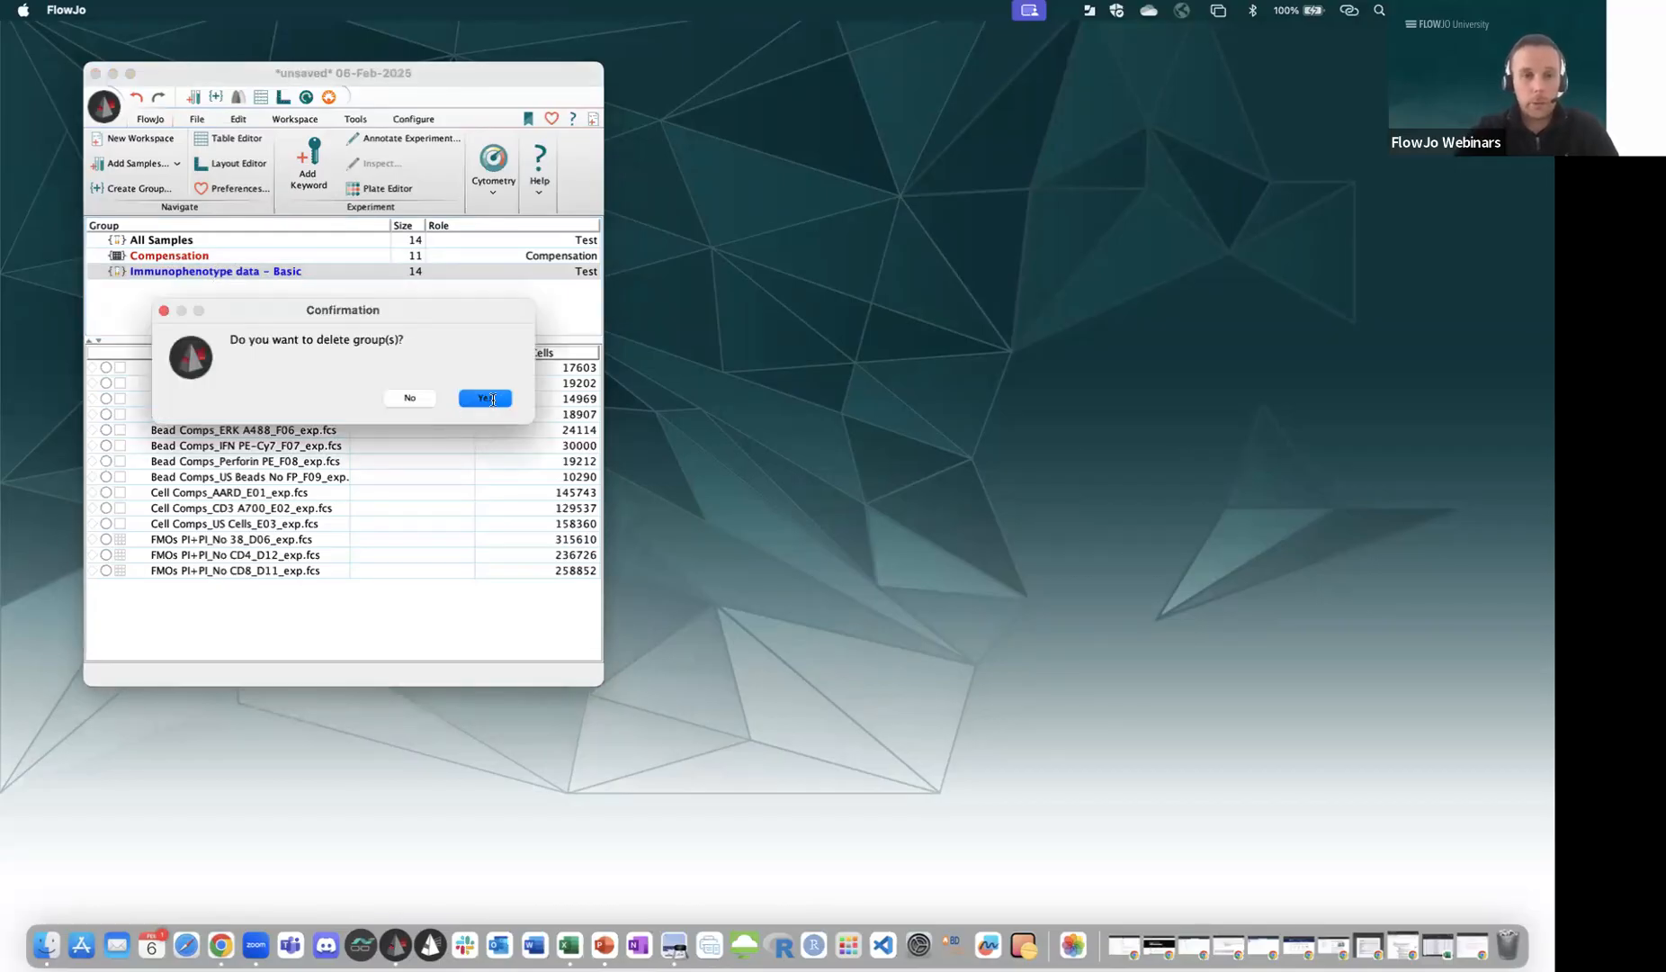
{"action": "left_click", "coordinate": [487, 397]}
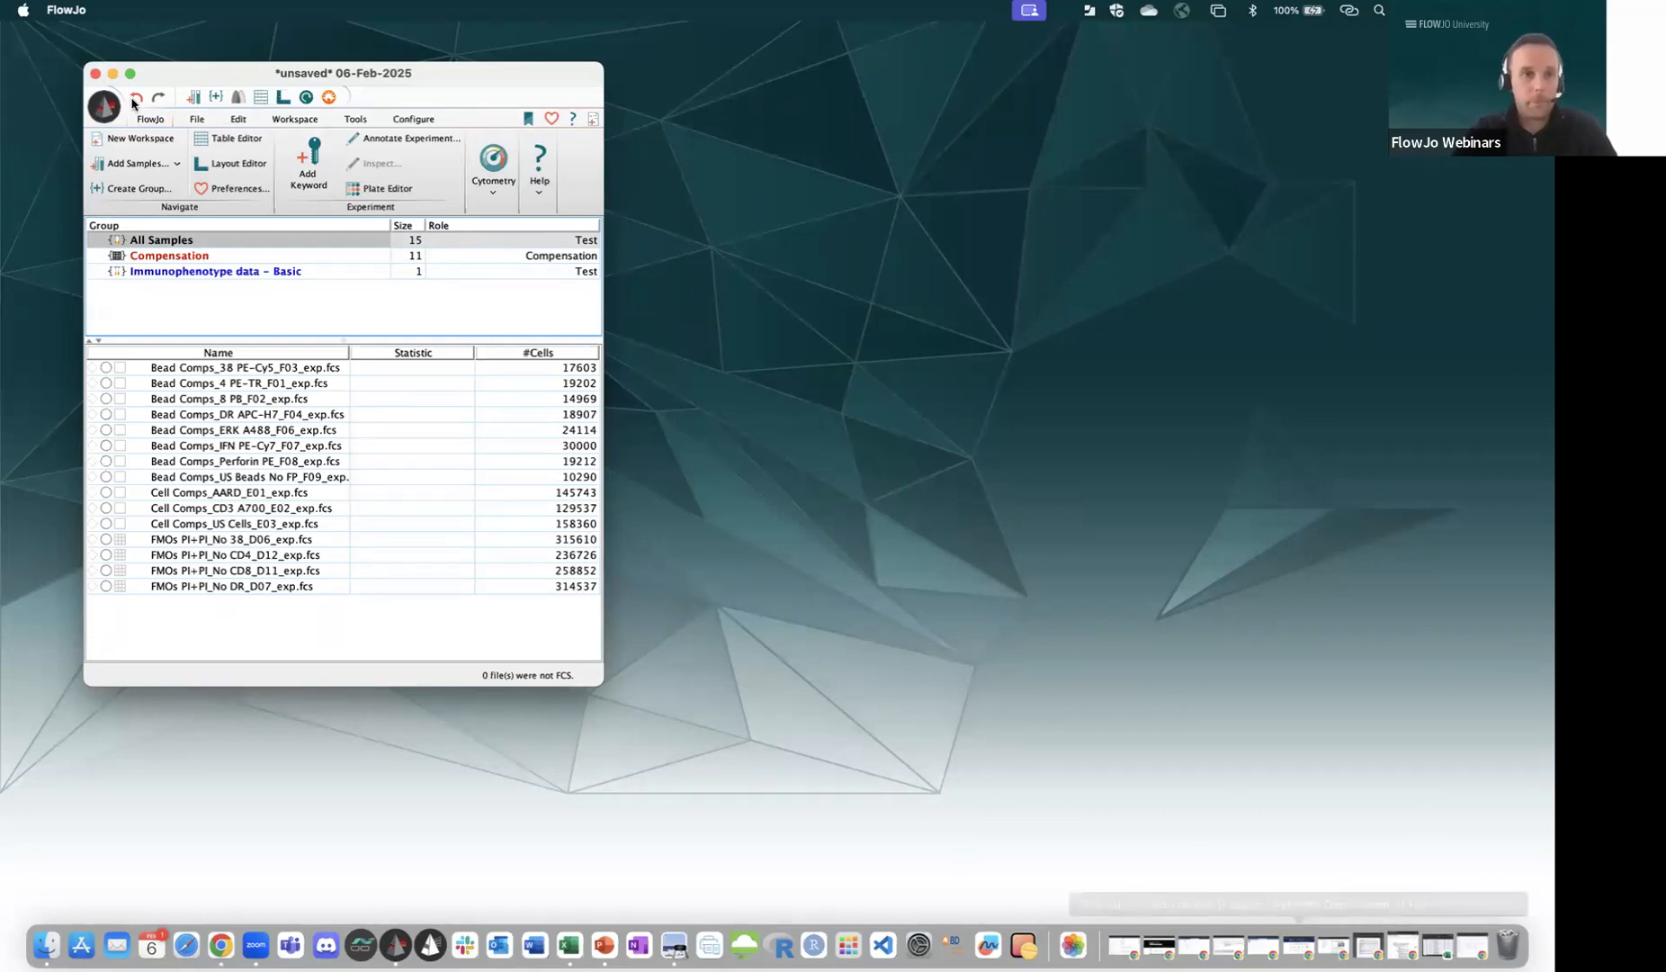
Create a new empty workspace and close the previous unsaved one without saving it.
{"action": "left_click", "coordinate": [106, 108]}
{"action": "left_click", "coordinate": [122, 144]}
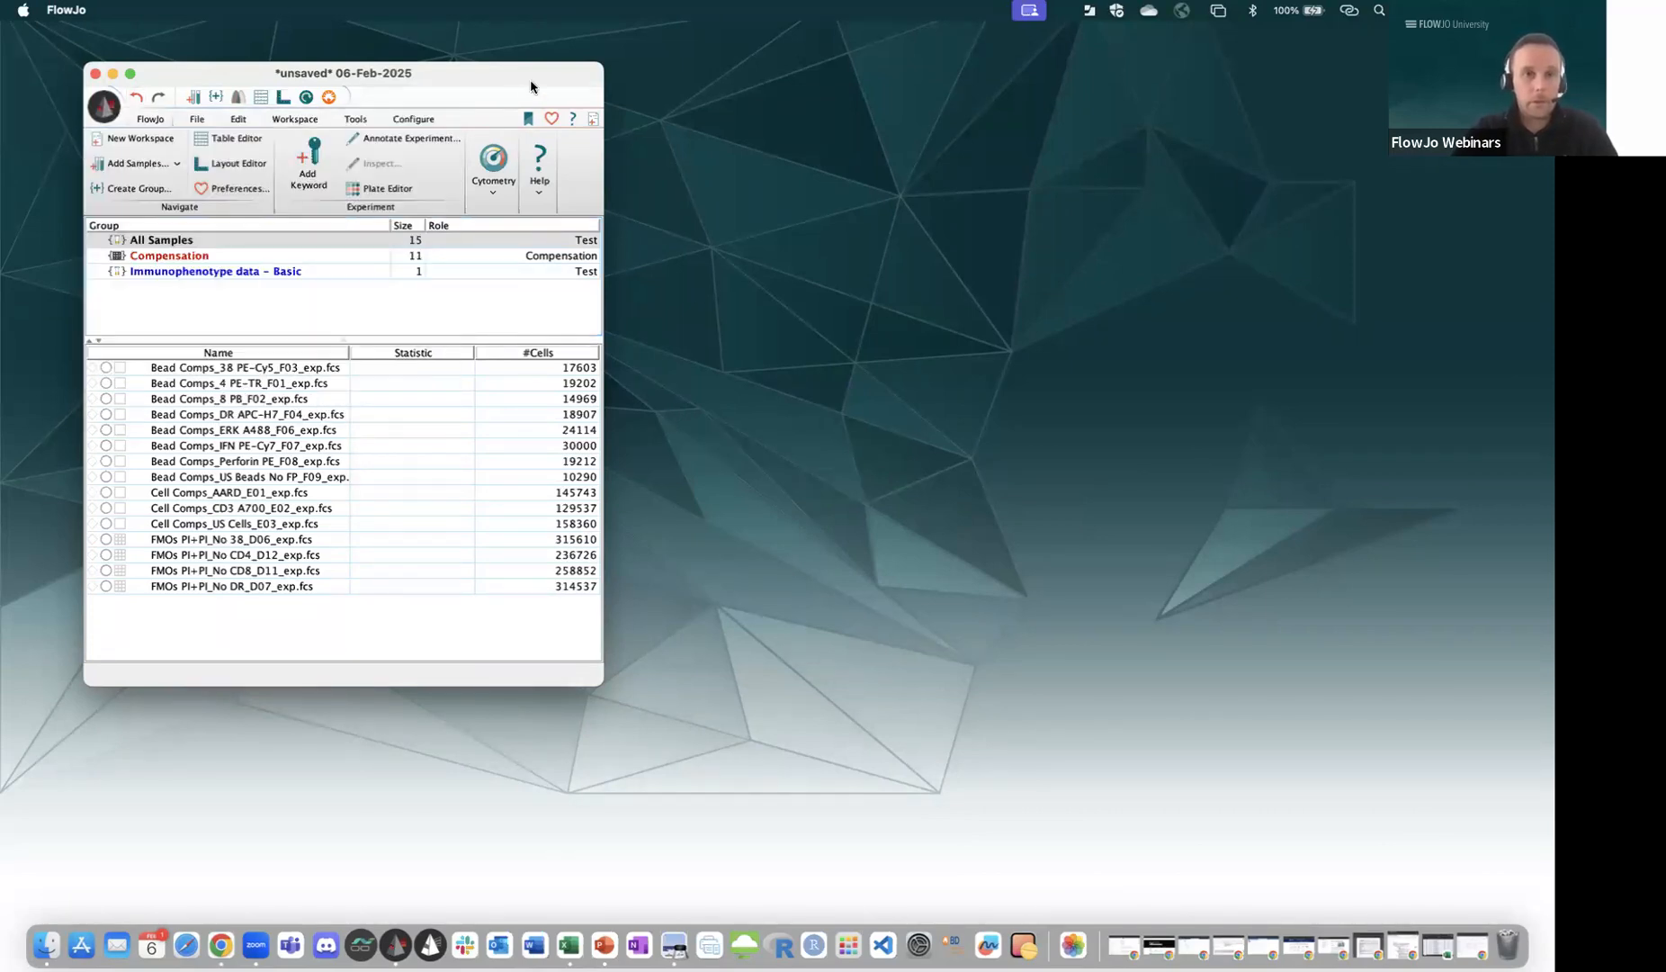
{"action": "left_click", "coordinate": [94, 74]}
{"action": "left_click", "coordinate": [401, 392]}
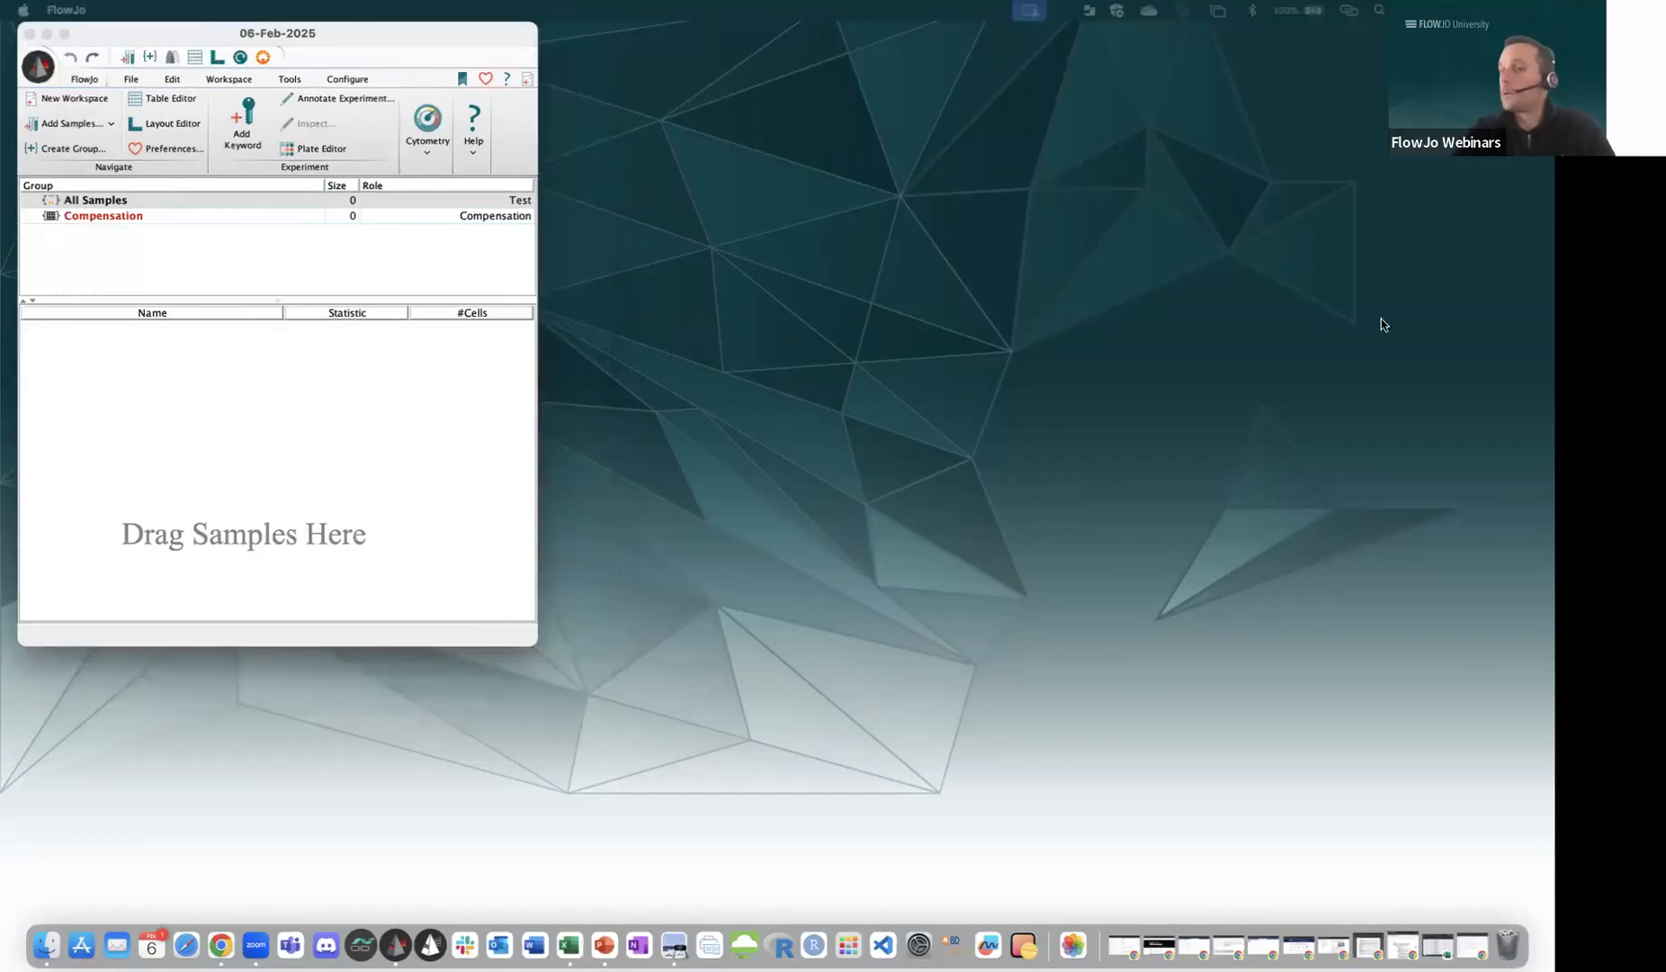
Switch to the Training Data folder in Finder and open its "Immunophenotype data - Basic" subfolder.
{"action": "left_click", "coordinate": [849, 469]}
{"action": "scroll", "coordinate": [848, 474], "scroll_direction": "up", "scroll_amount": 15}
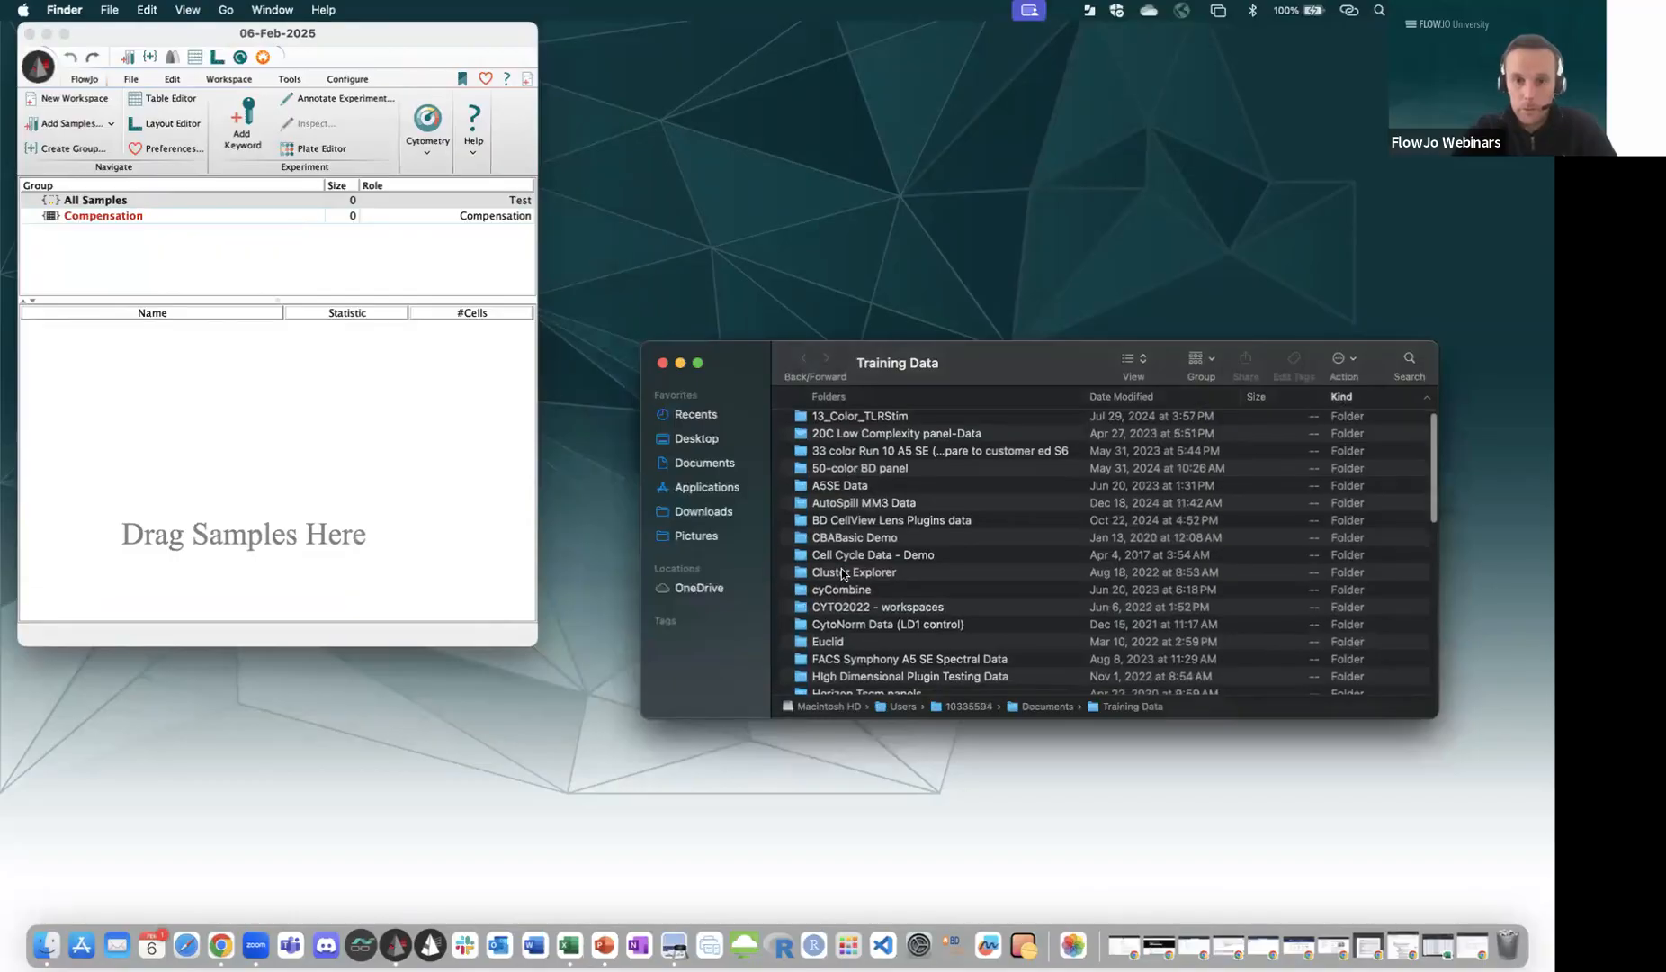
{"action": "scroll", "coordinate": [851, 540], "scroll_direction": "down", "scroll_amount": 3}
{"action": "scroll", "coordinate": [854, 650], "scroll_direction": "up", "scroll_amount": 3}
{"action": "scroll", "coordinate": [855, 650], "scroll_direction": "down", "scroll_amount": 5}
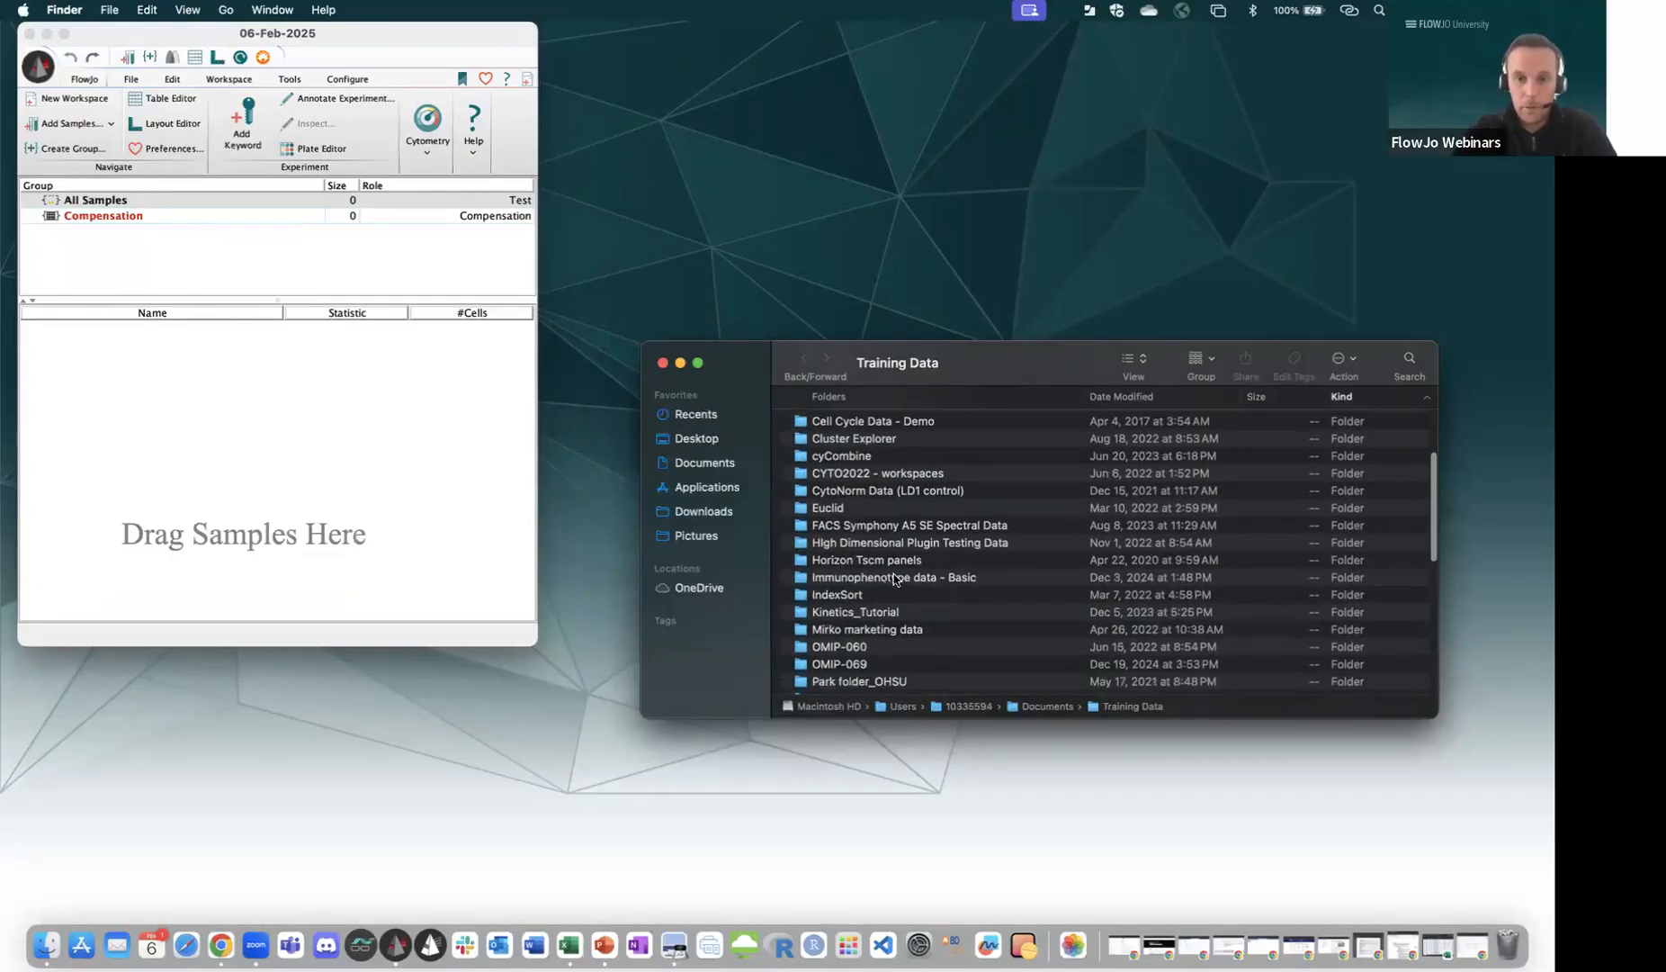
{"action": "double_click", "coordinate": [895, 578]}
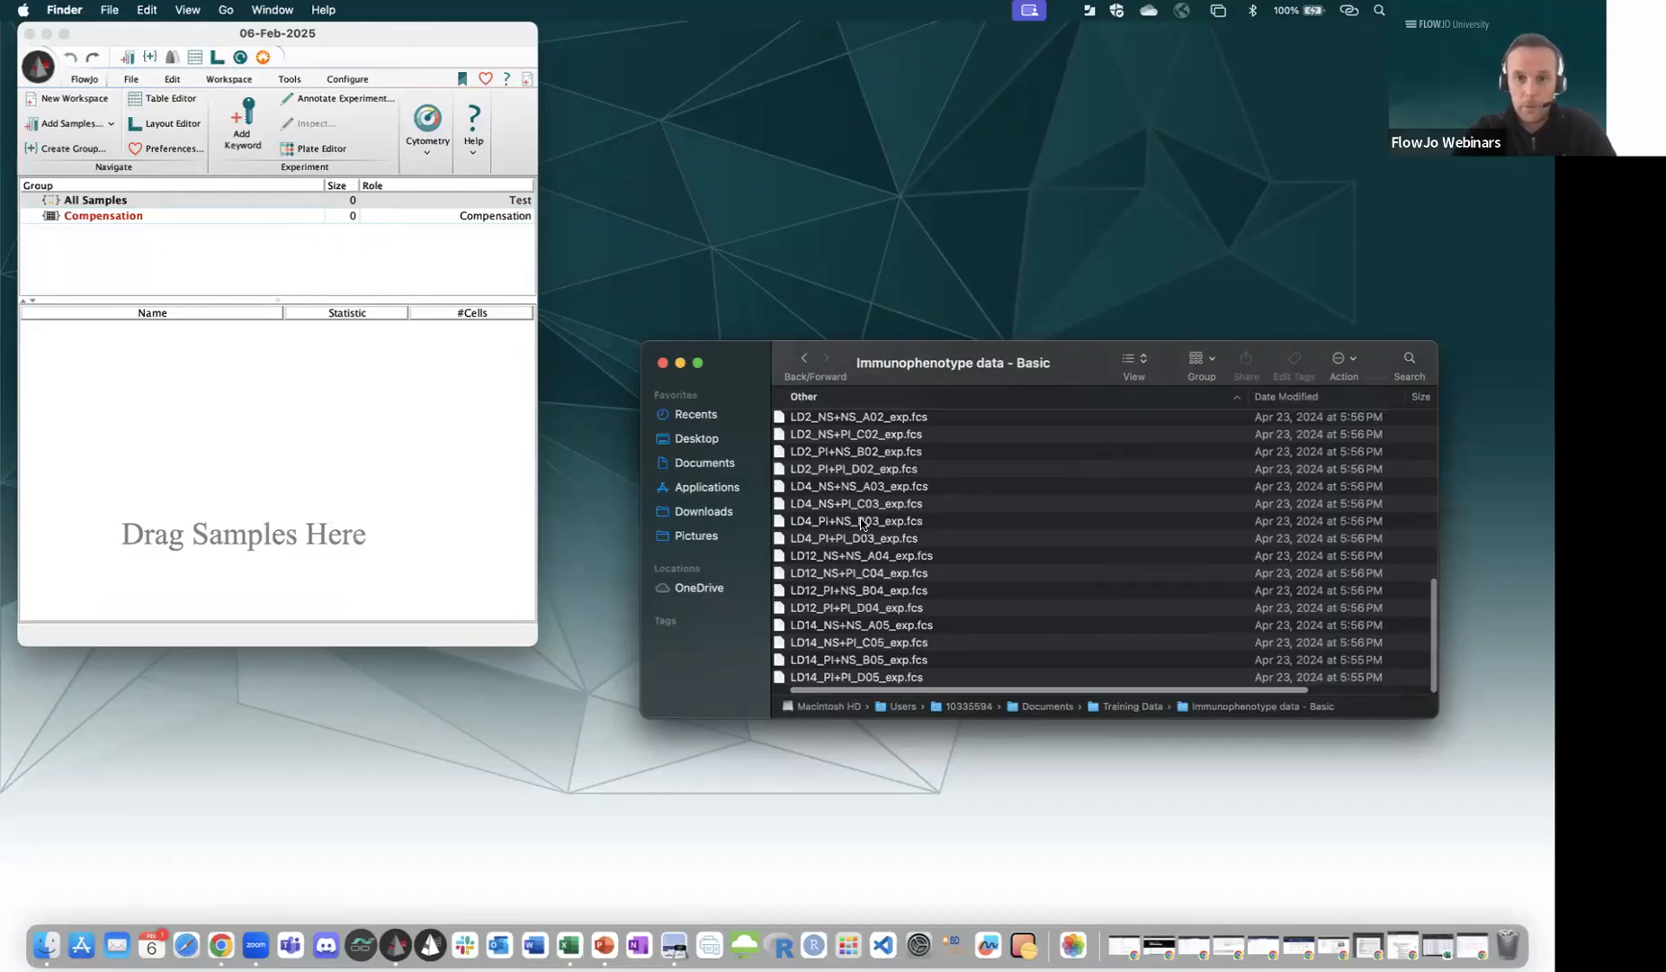
Select all files in the "Immunophenotype data - Basic" folder, add them to the FlowJo workspace, and close the Finder window.
{"action": "scroll", "coordinate": [861, 522], "scroll_direction": "up", "scroll_amount": 10}
{"action": "left_click", "coordinate": [848, 517]}
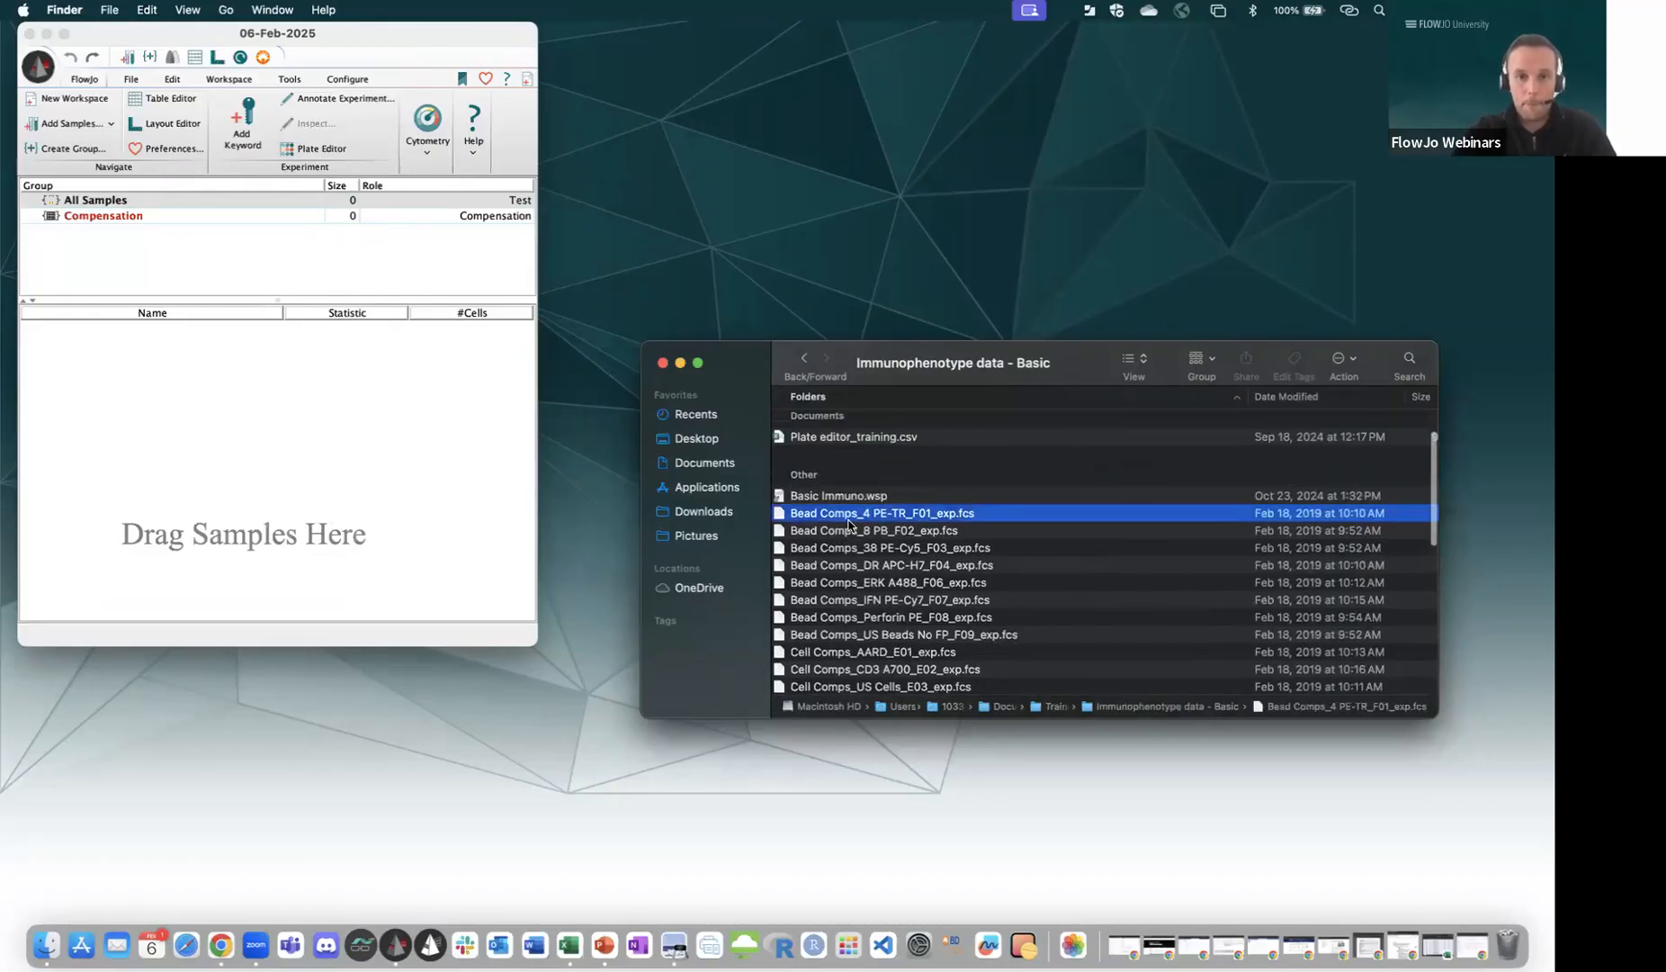
{"action": "scroll", "coordinate": [836, 630], "scroll_direction": "down", "scroll_amount": 15}
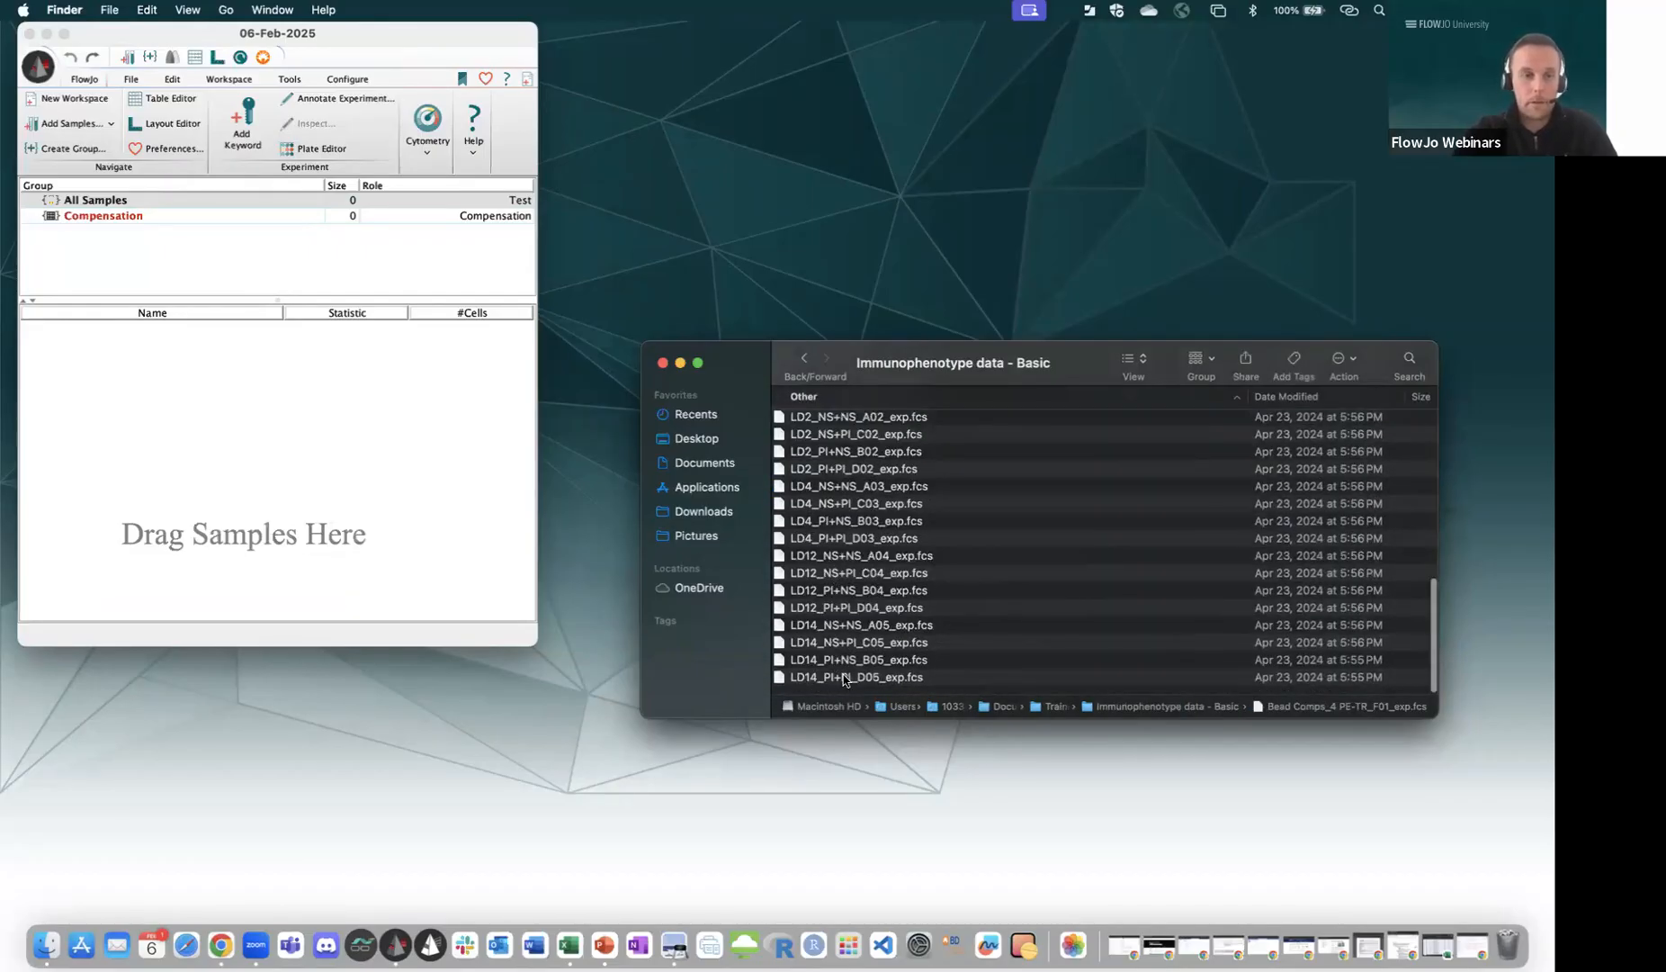
{"action": "key", "text": "super+a"}
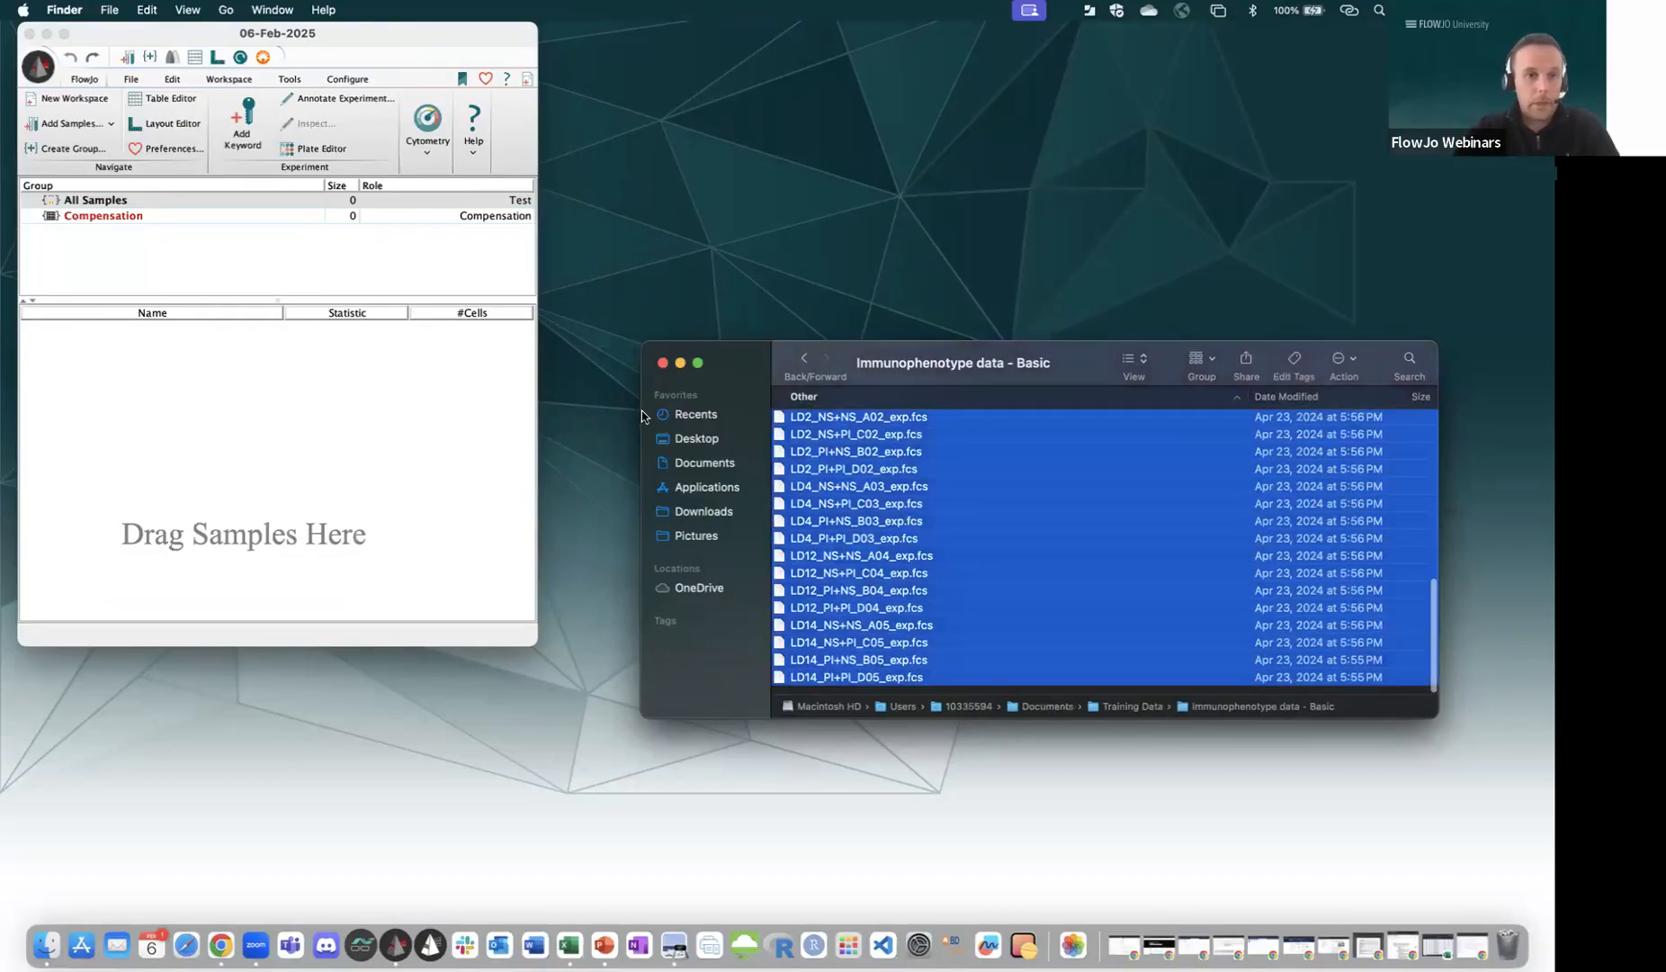
{"action": "left_click", "coordinate": [662, 363]}
Examine which bead, cell, FMO and LD samples were loaded into the Compensation and All Samples groups.
{"action": "left_click", "coordinate": [115, 215]}
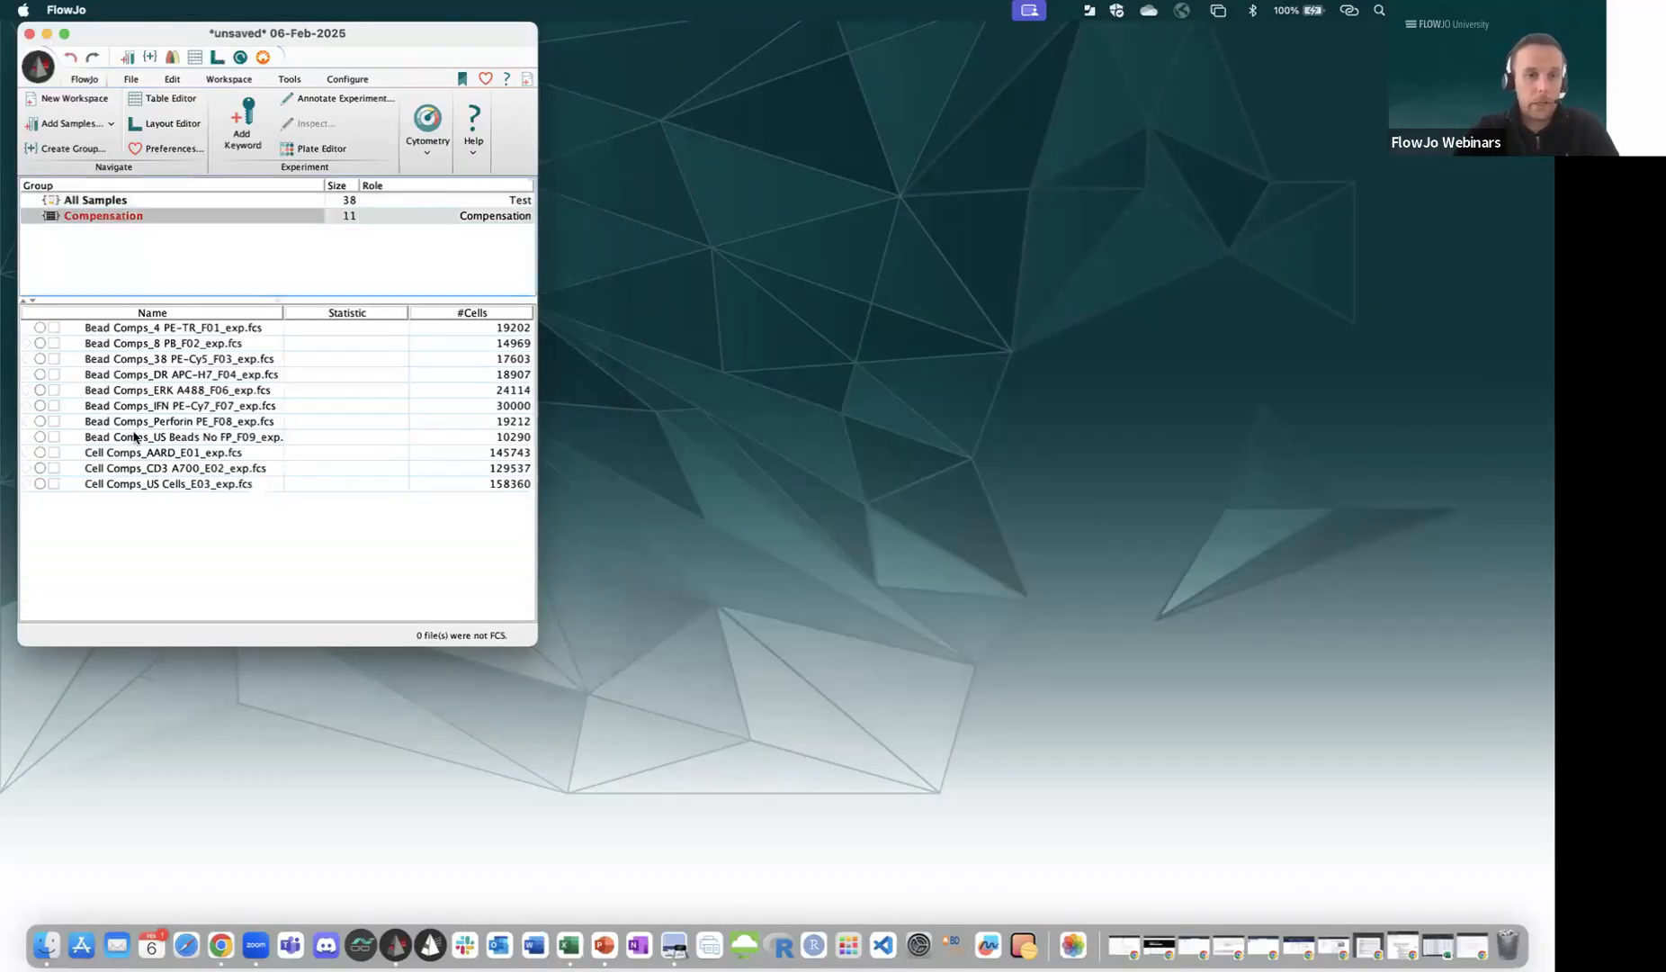
{"action": "left_click", "coordinate": [116, 200]}
{"action": "left_click", "coordinate": [118, 496]}
{"action": "scroll", "coordinate": [118, 488], "scroll_direction": "down", "scroll_amount": 3}
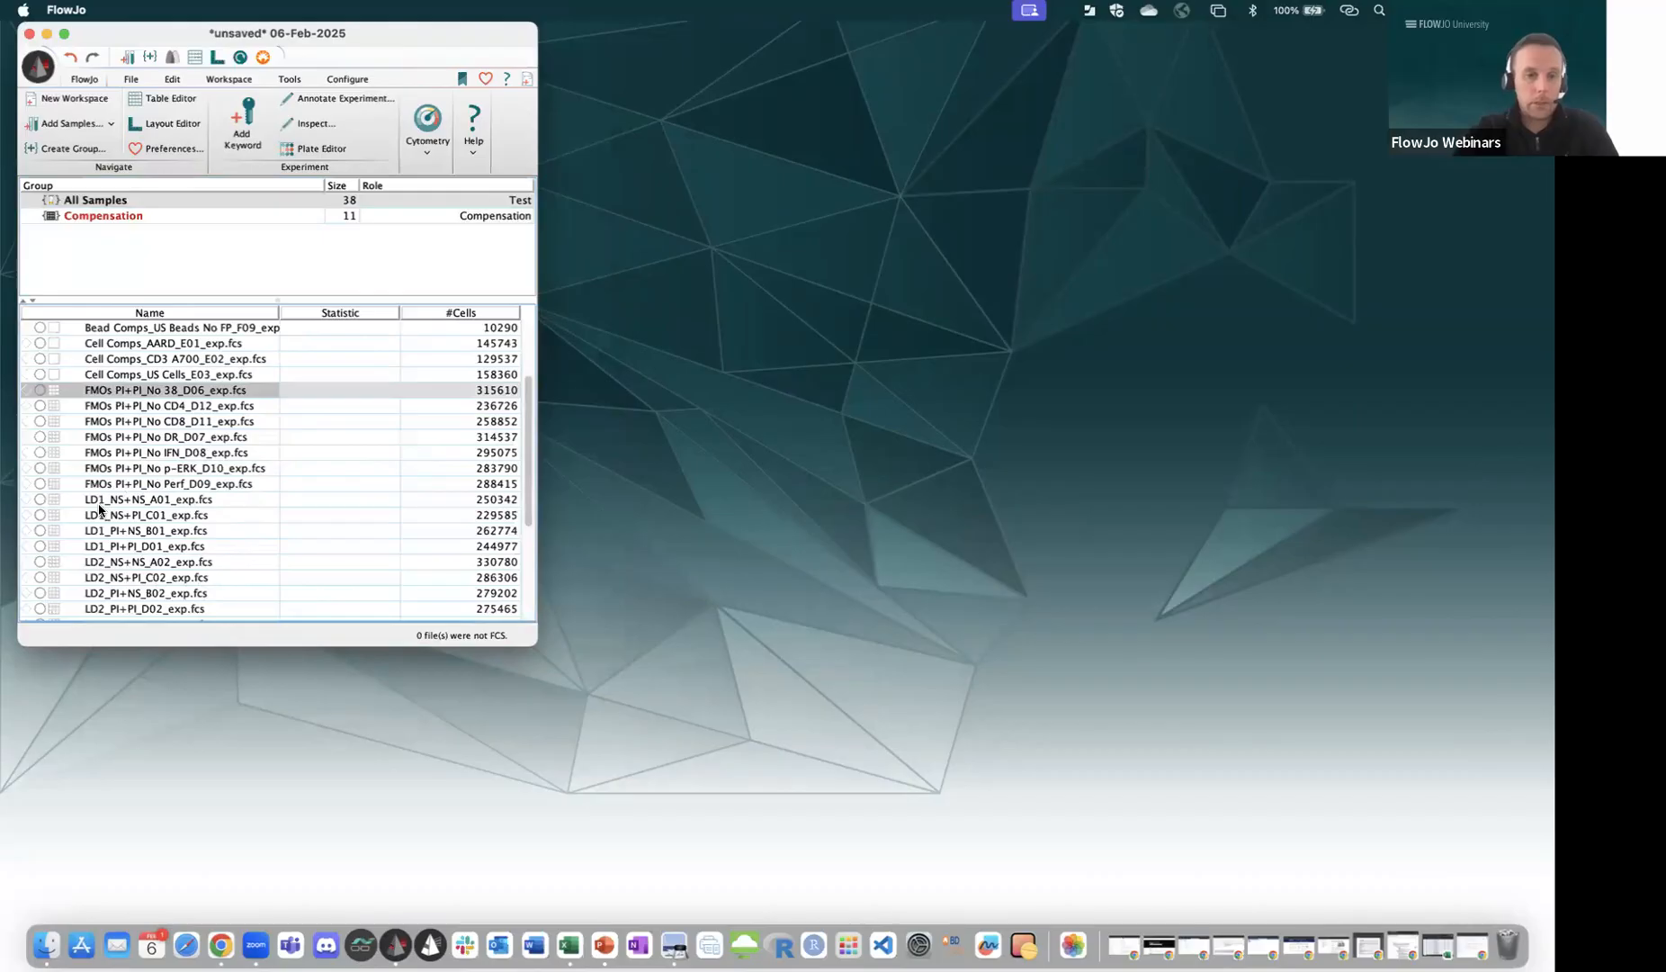
{"action": "left_click", "coordinate": [104, 488], "text": "shift"}
{"action": "scroll", "coordinate": [105, 494], "scroll_direction": "down", "scroll_amount": 1}
{"action": "left_click", "coordinate": [147, 450]}
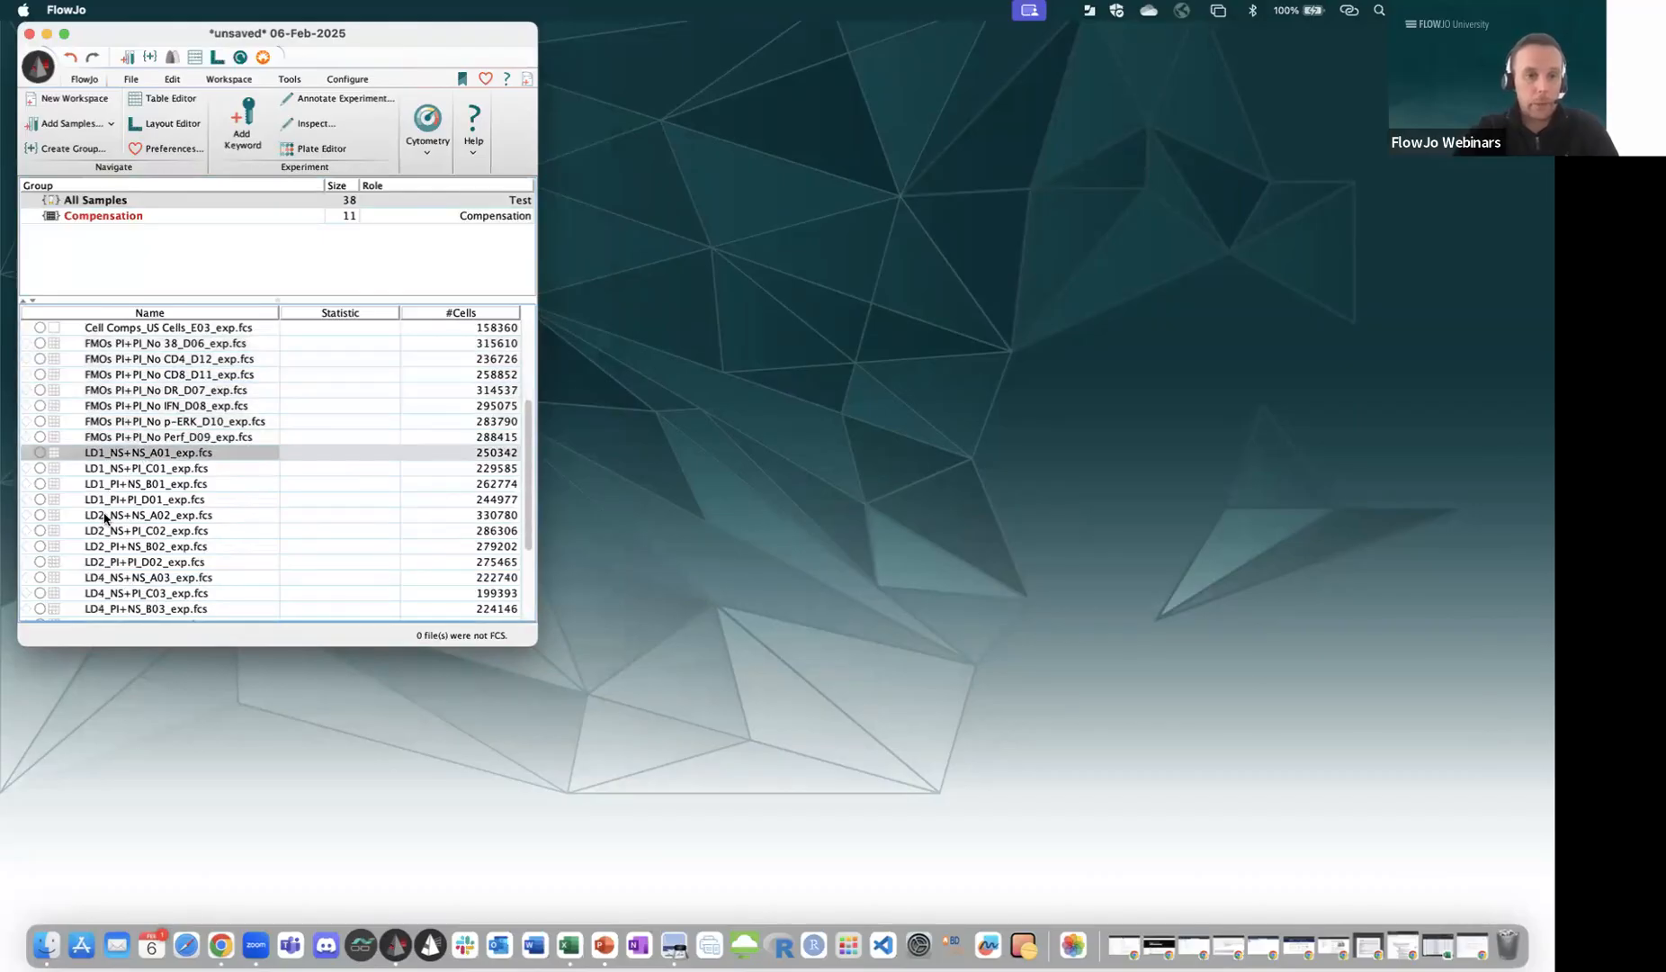
{"action": "scroll", "coordinate": [143, 514], "scroll_direction": "down", "scroll_amount": 4}
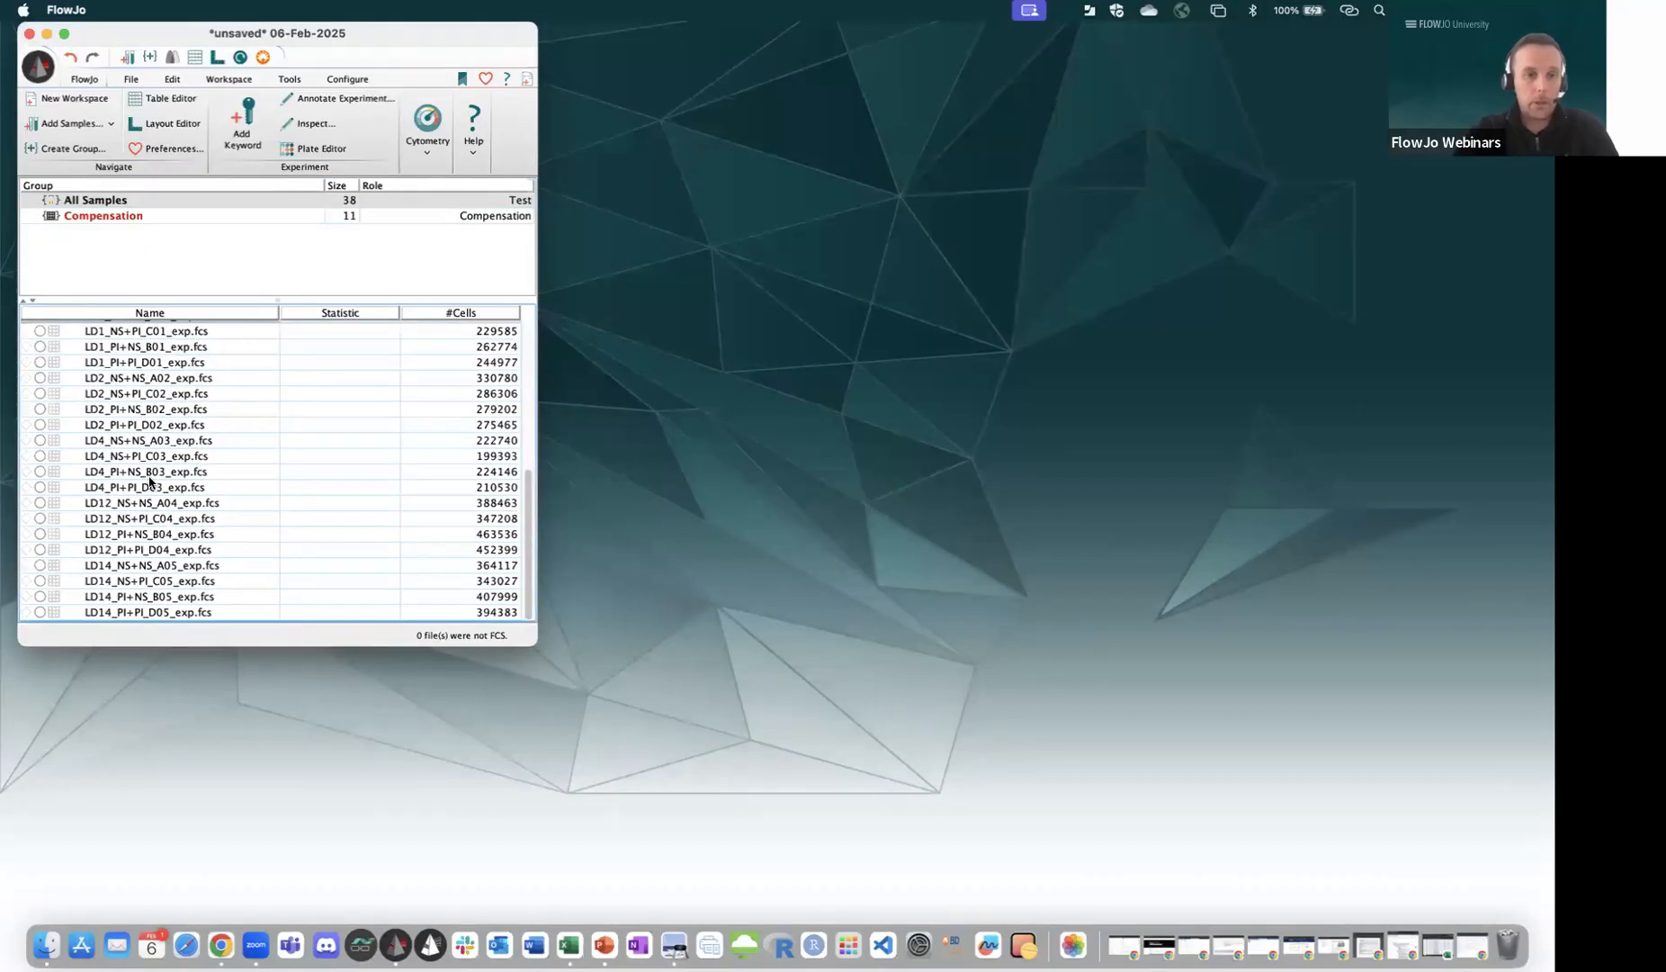
{"action": "scroll", "coordinate": [159, 476], "scroll_direction": "up", "scroll_amount": 8}
{"action": "left_click", "coordinate": [163, 487]}
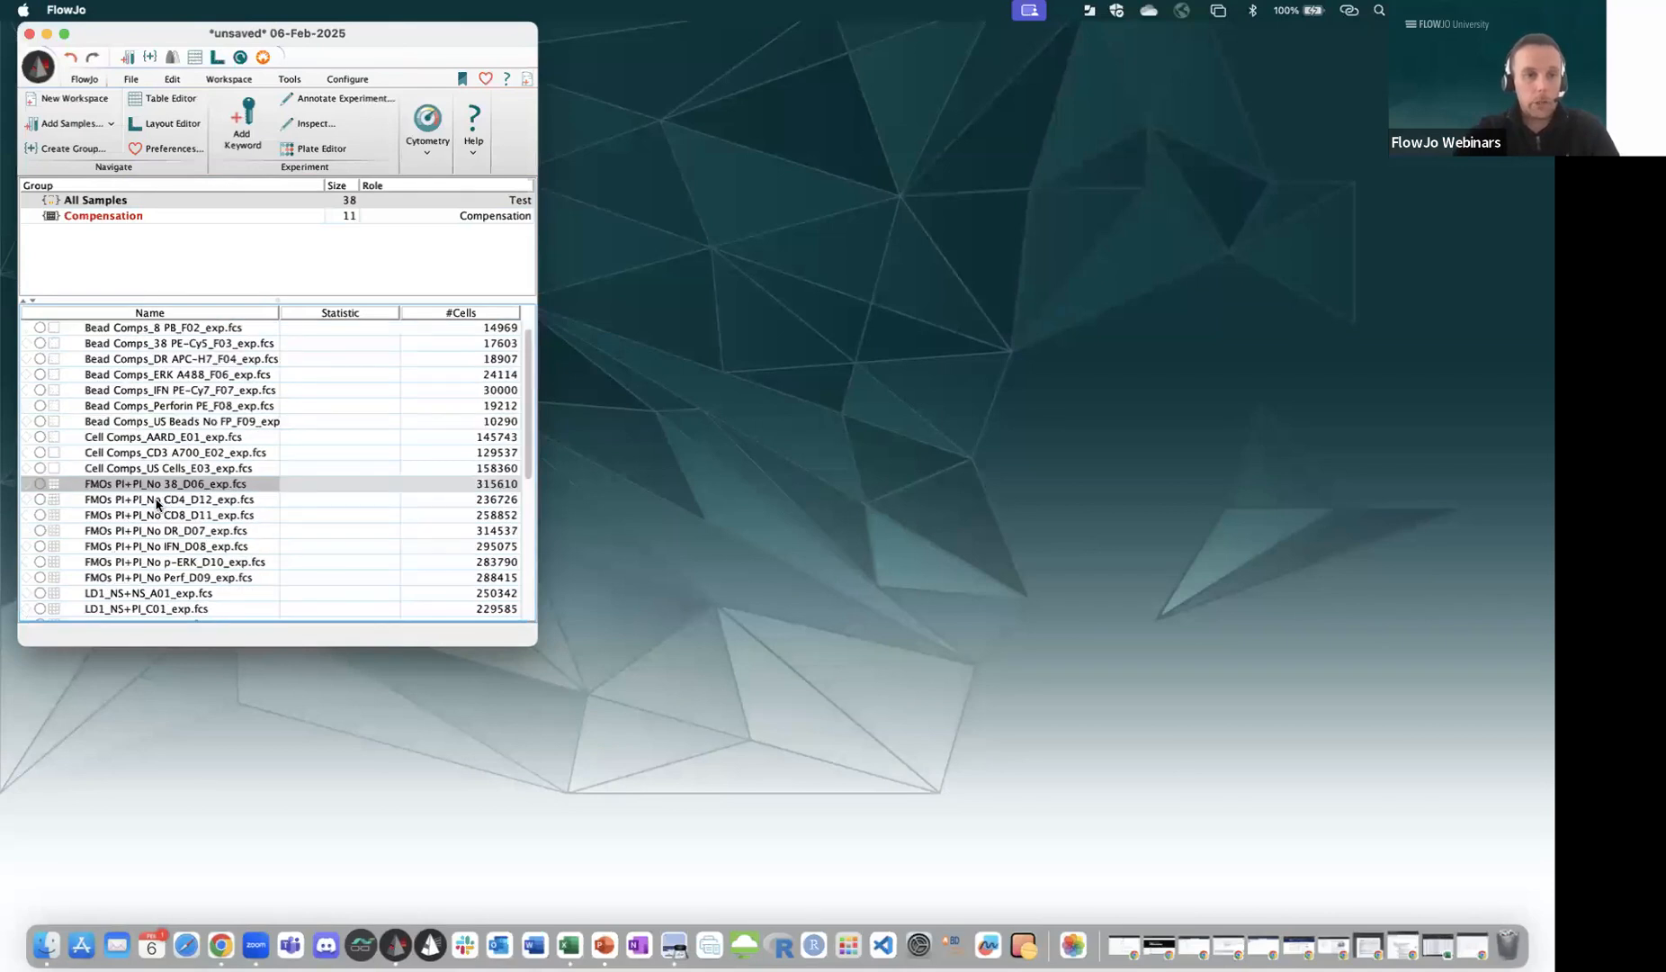
{"action": "scroll", "coordinate": [137, 564], "scroll_direction": "down", "scroll_amount": 2}
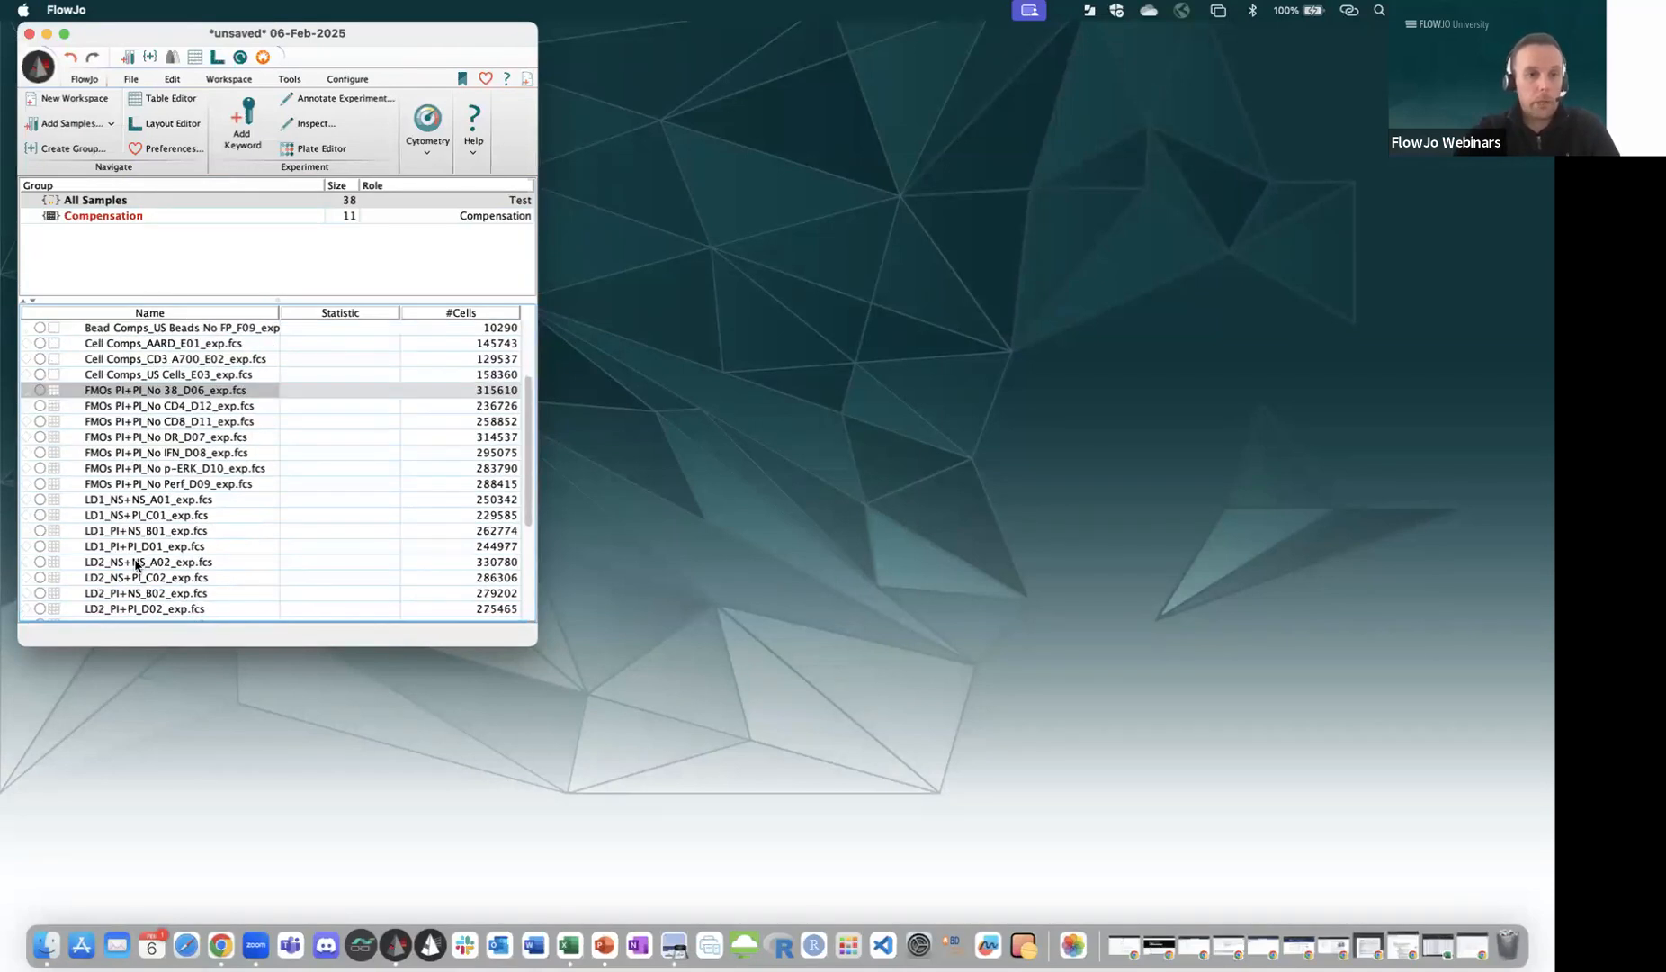
{"action": "scroll", "coordinate": [138, 560], "scroll_direction": "up", "scroll_amount": 4}
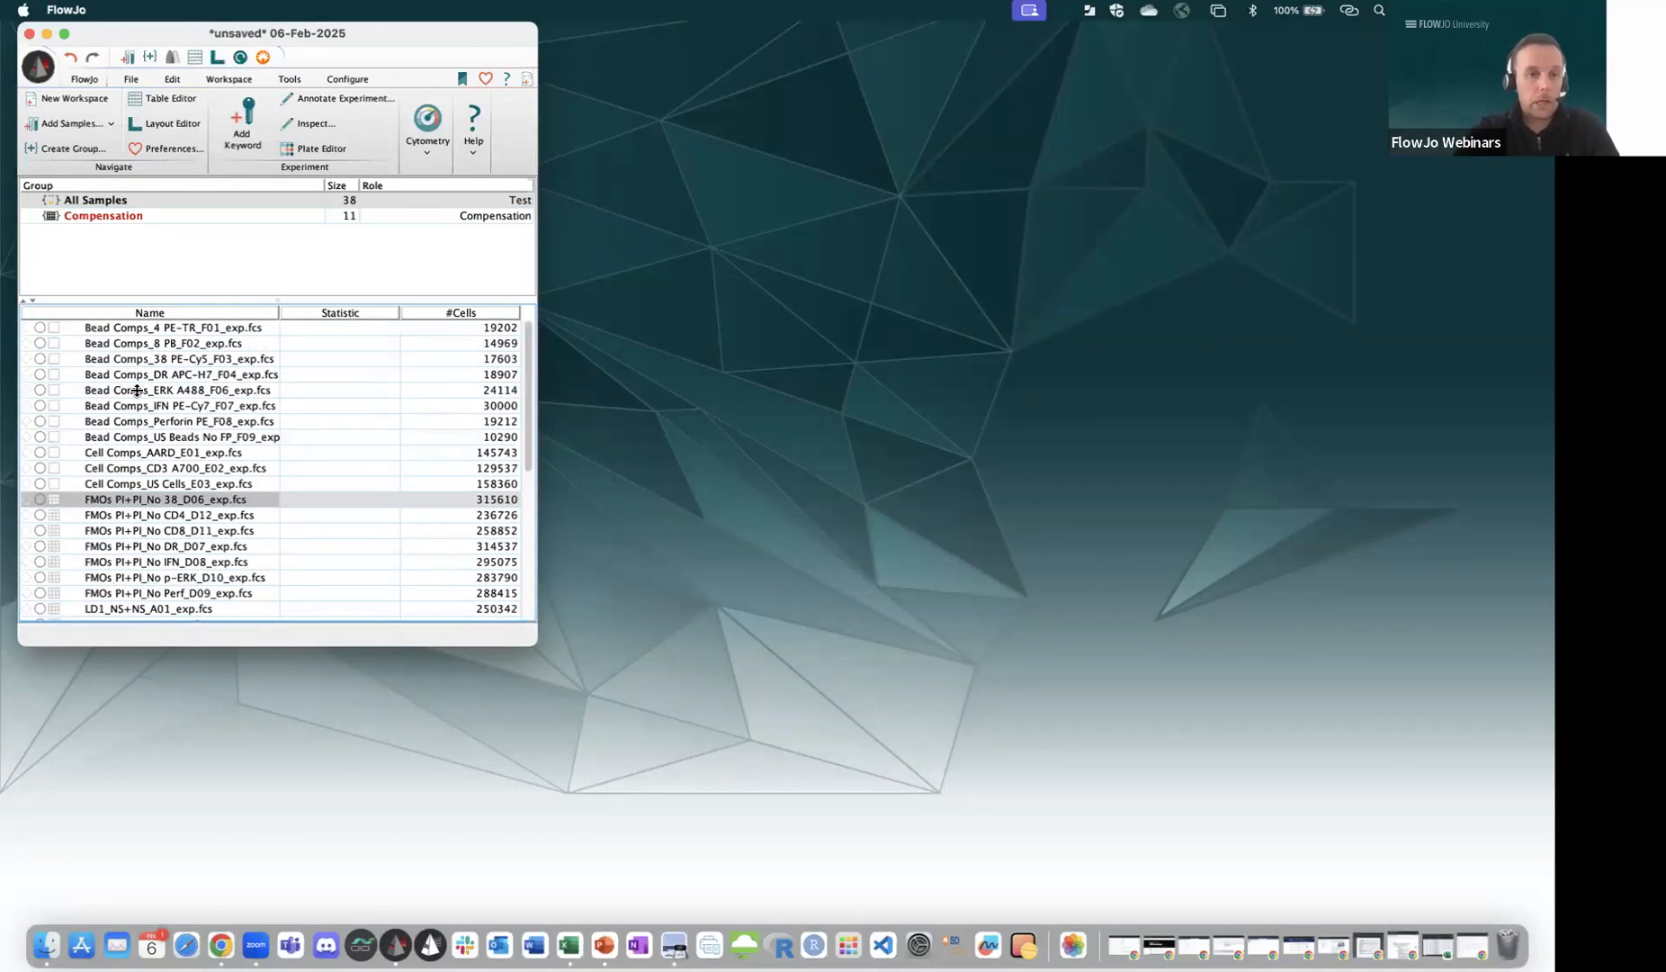
Start a new group named "FMOs" with a green color and the Controls role.
{"action": "left_click", "coordinate": [133, 201]}
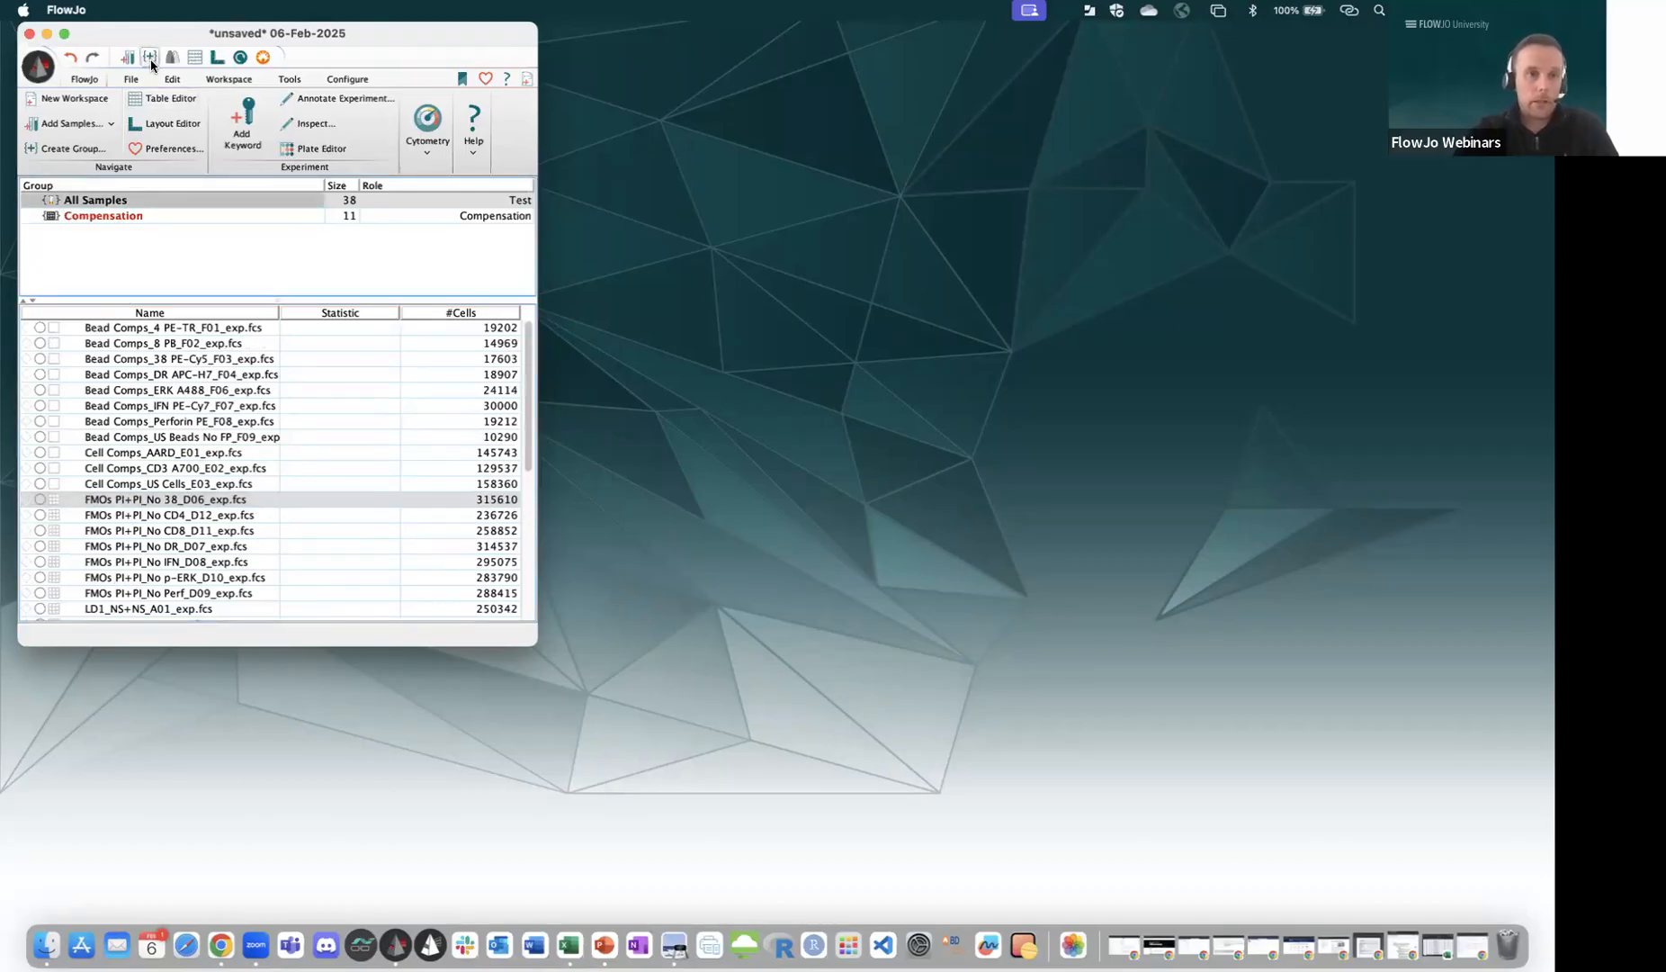
{"action": "left_click", "coordinate": [72, 147]}
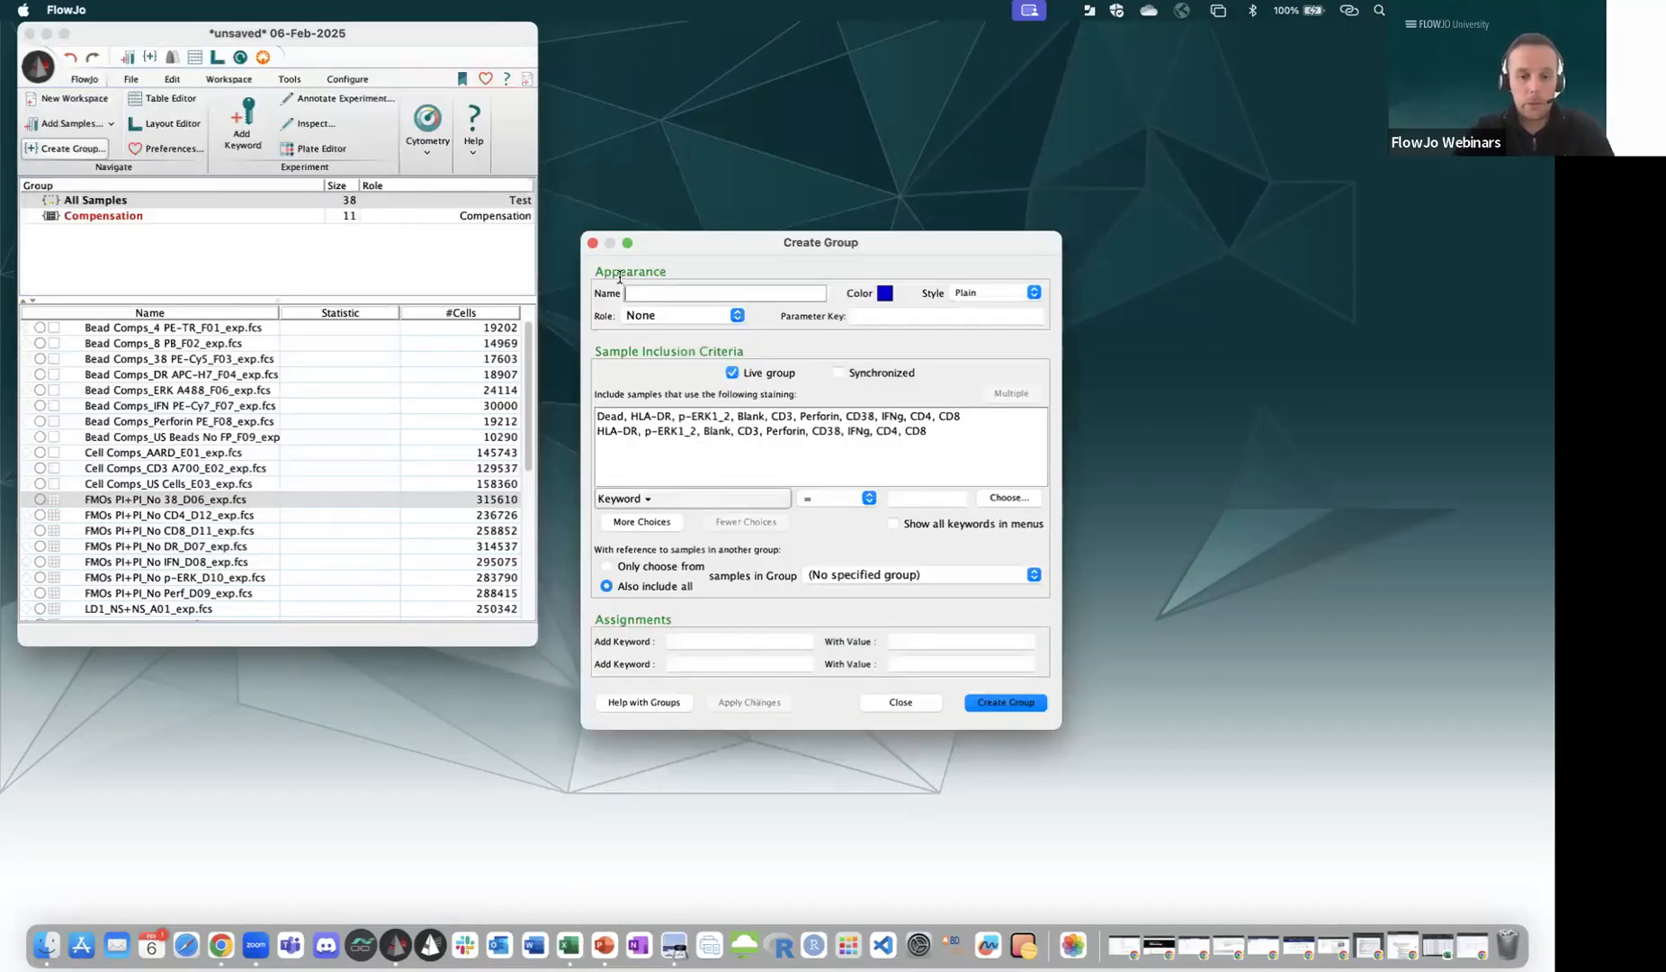
{"action": "type", "text": "FMOs"}
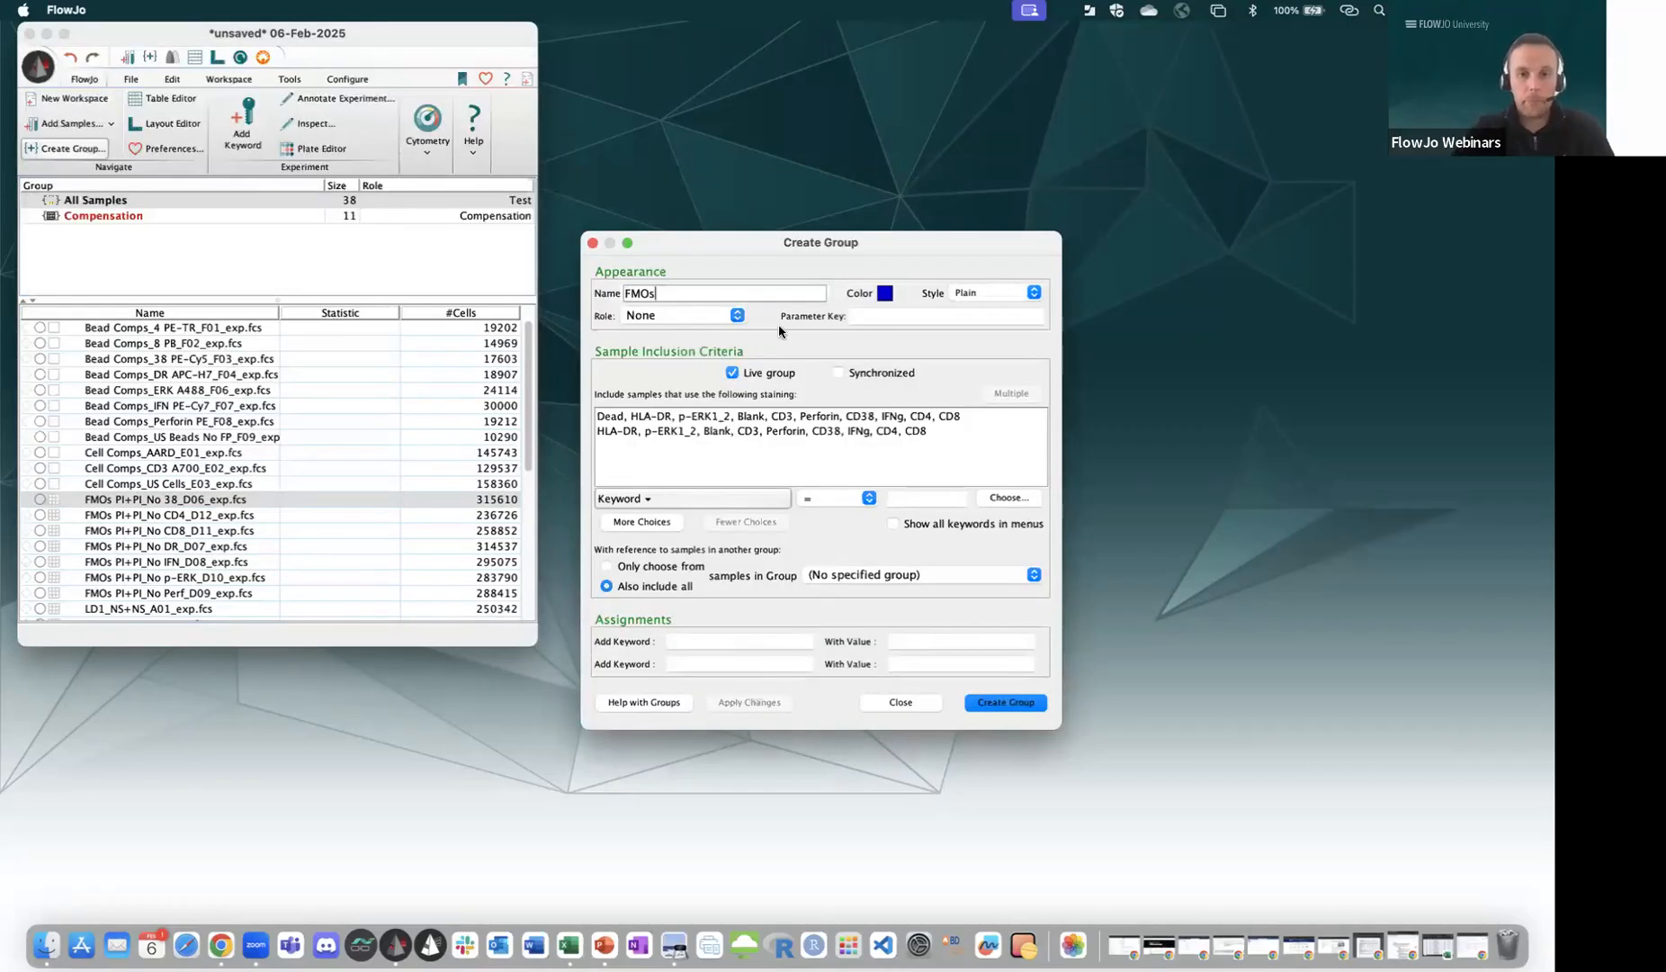
{"action": "left_click", "coordinate": [881, 294]}
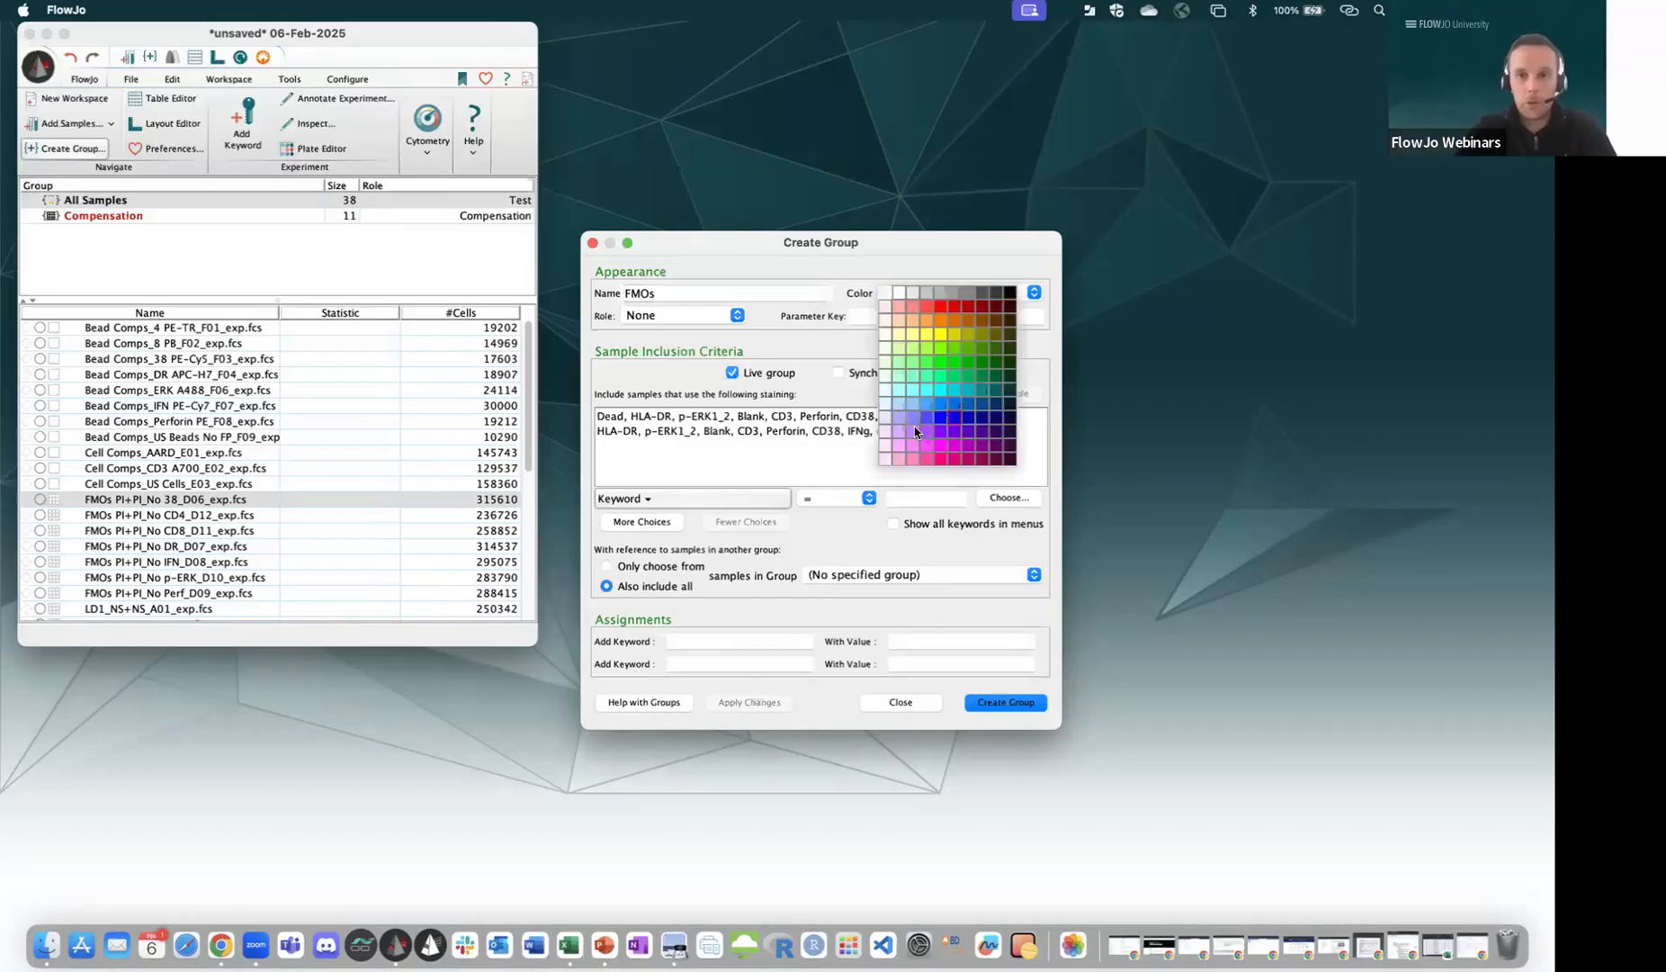
{"action": "left_click", "coordinate": [965, 365]}
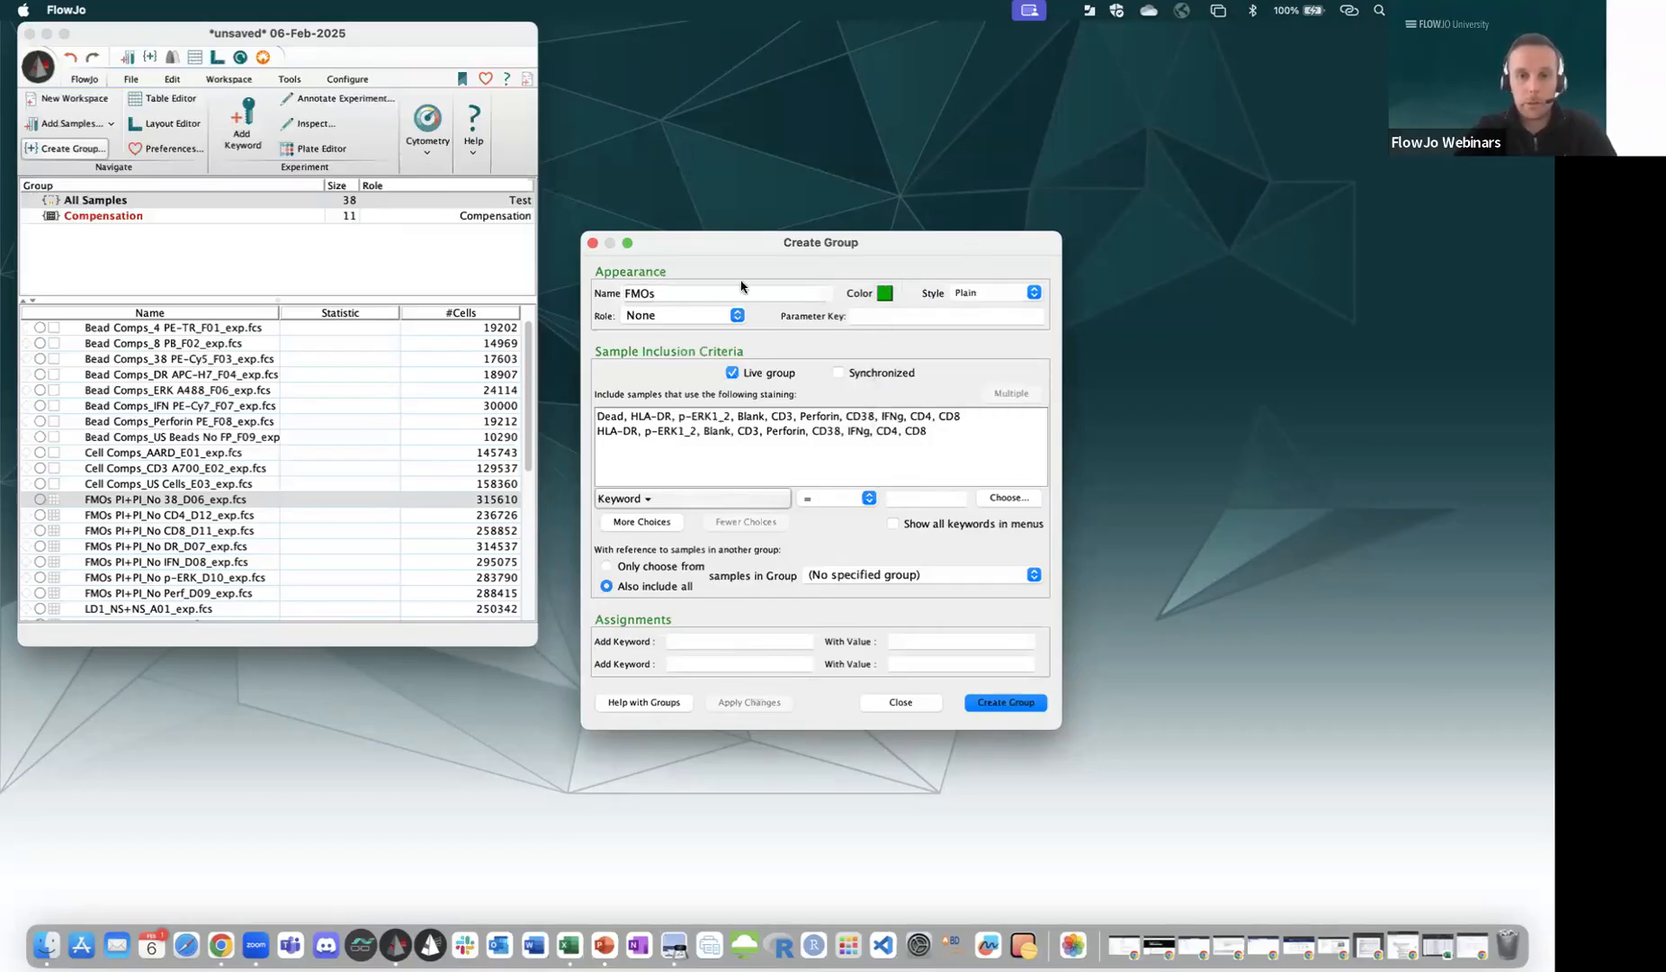
{"action": "left_click", "coordinate": [679, 316]}
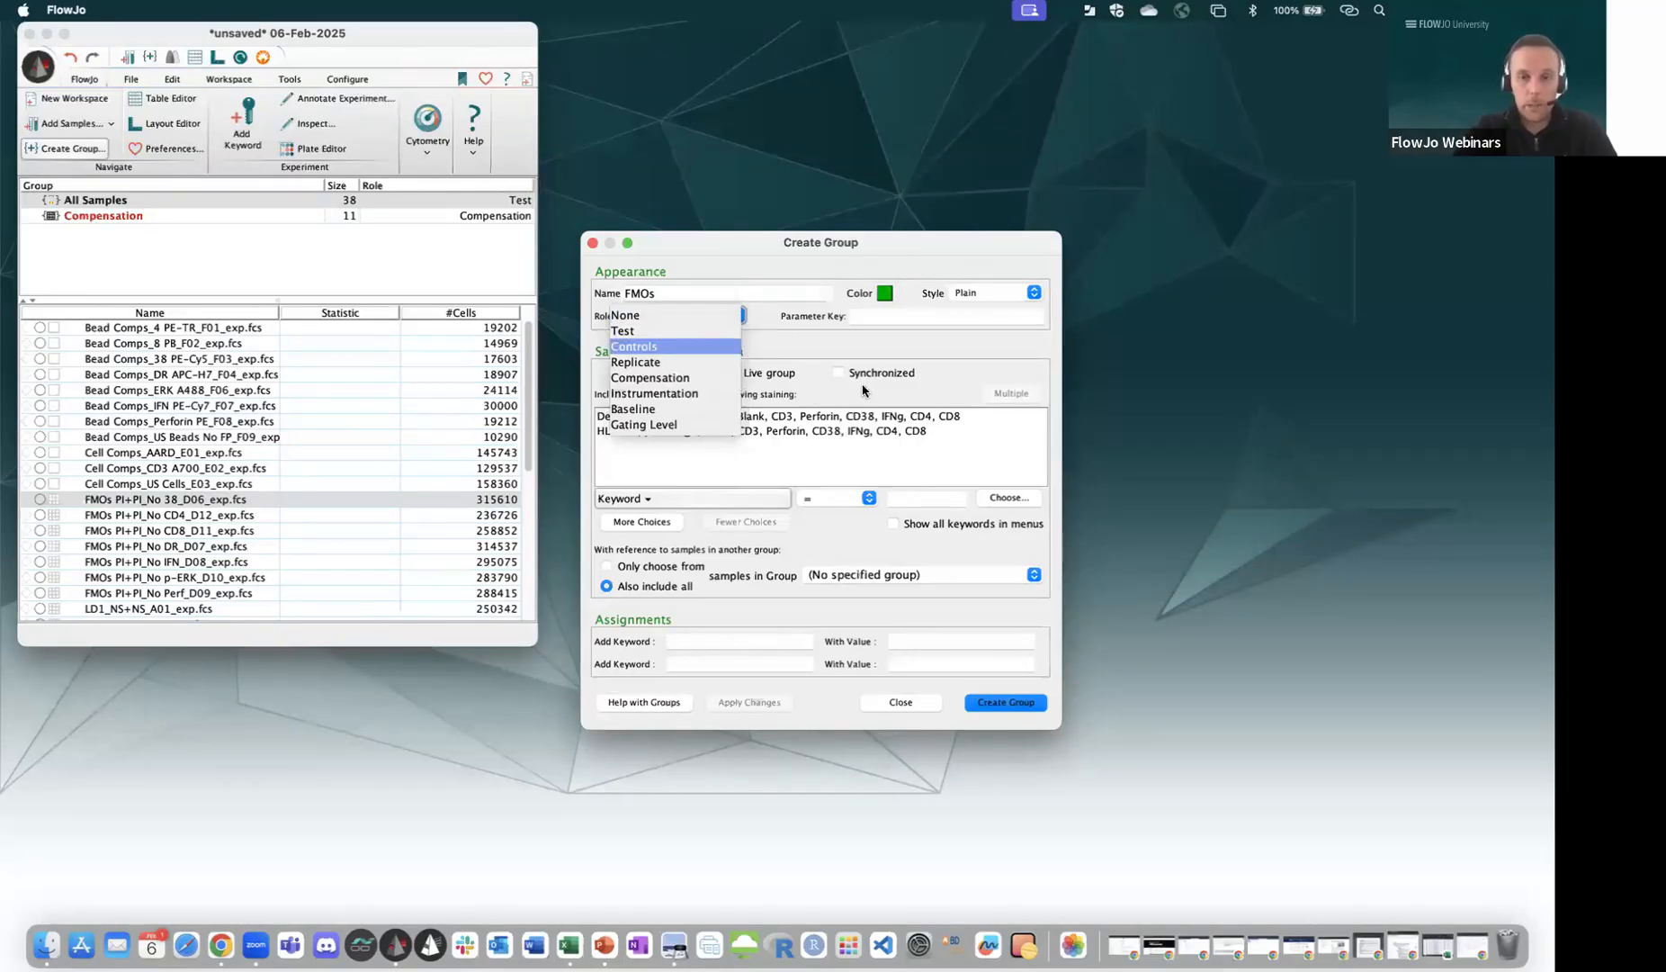
{"action": "key", "text": "Return"}
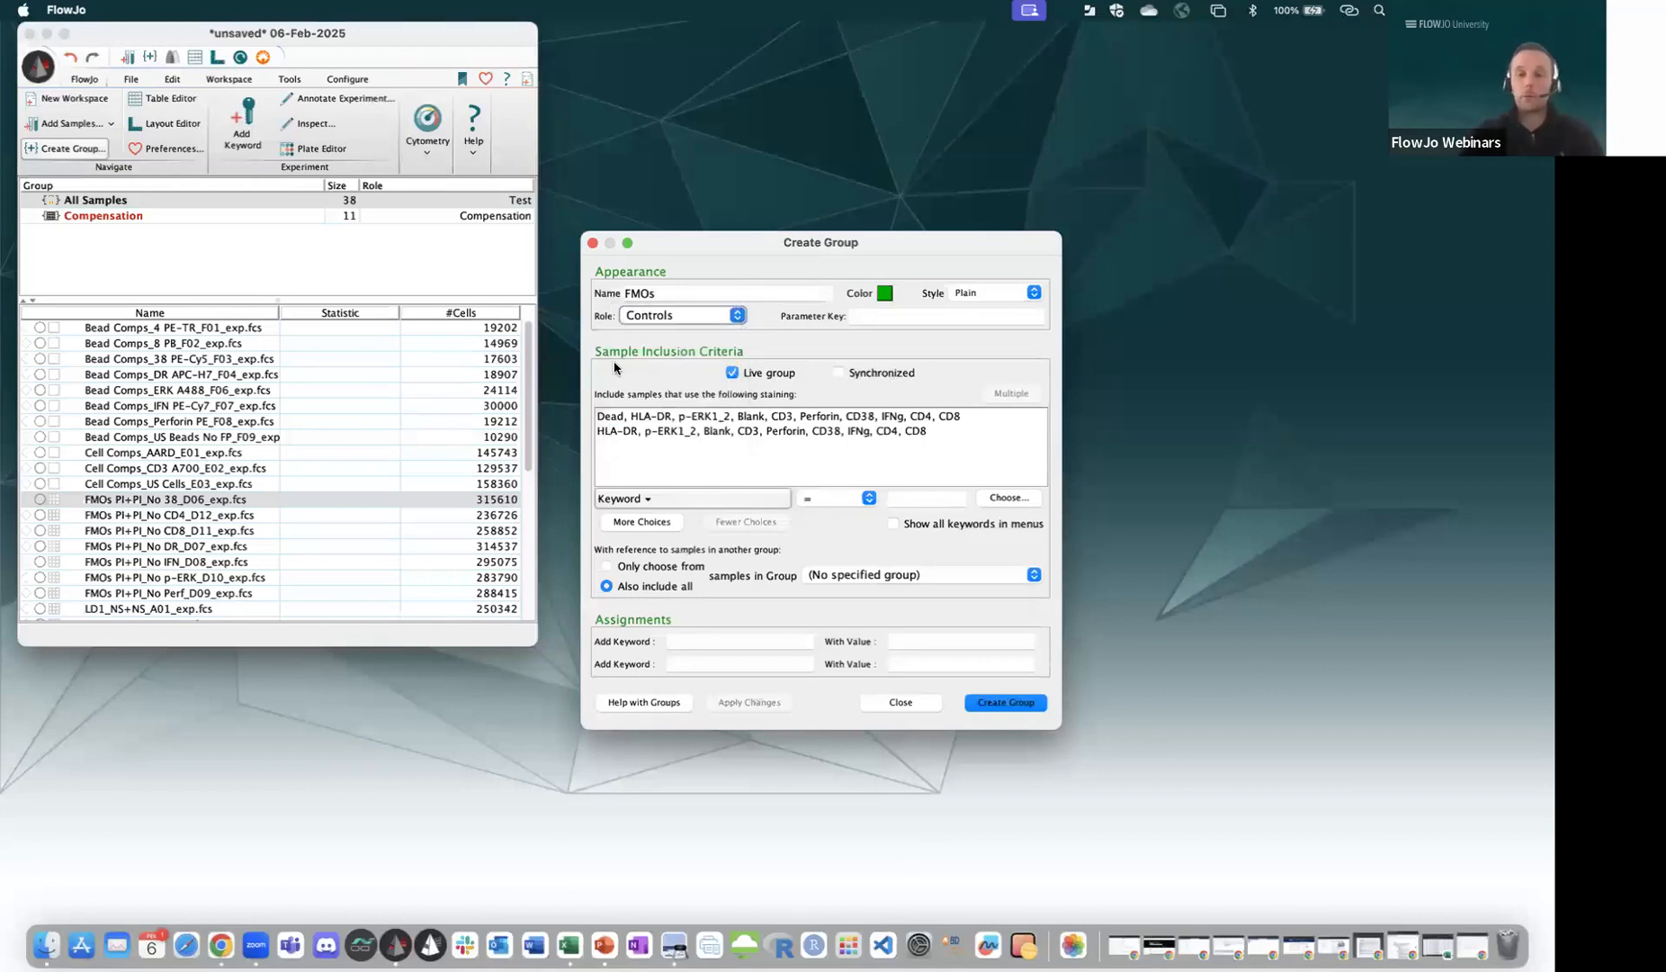
Make the FMOs group synchronized, limit it to samples whose File URI contains "FMO", and create the group.
{"action": "left_click", "coordinate": [836, 373]}
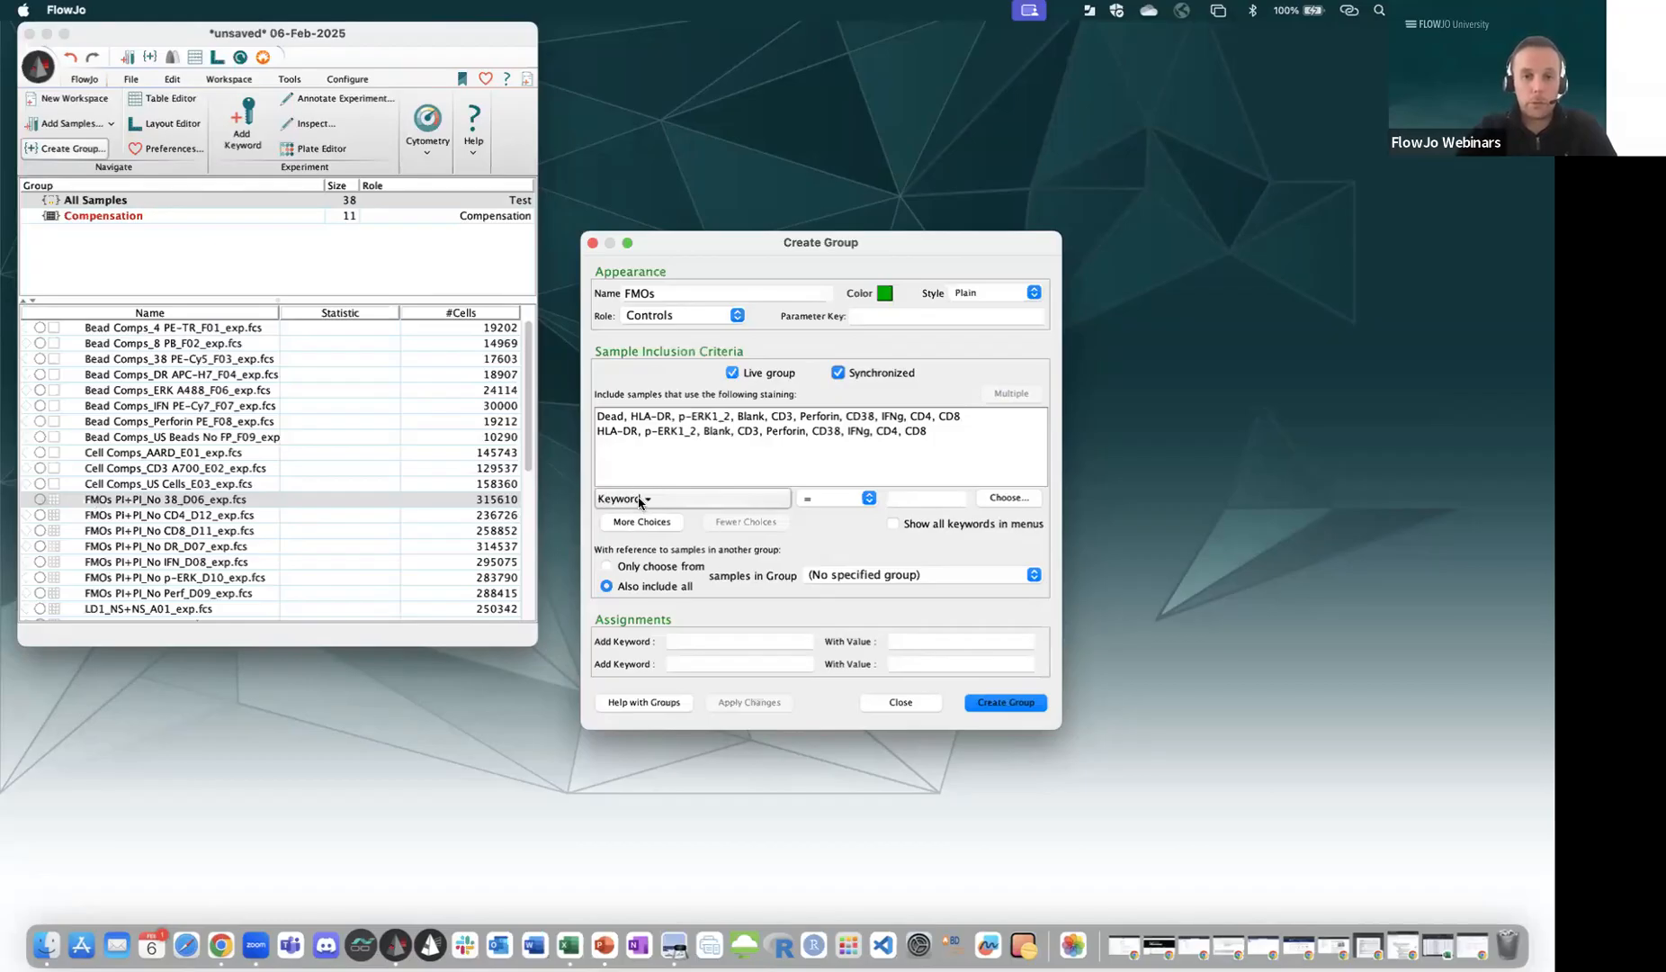
{"action": "left_click", "coordinate": [746, 492]}
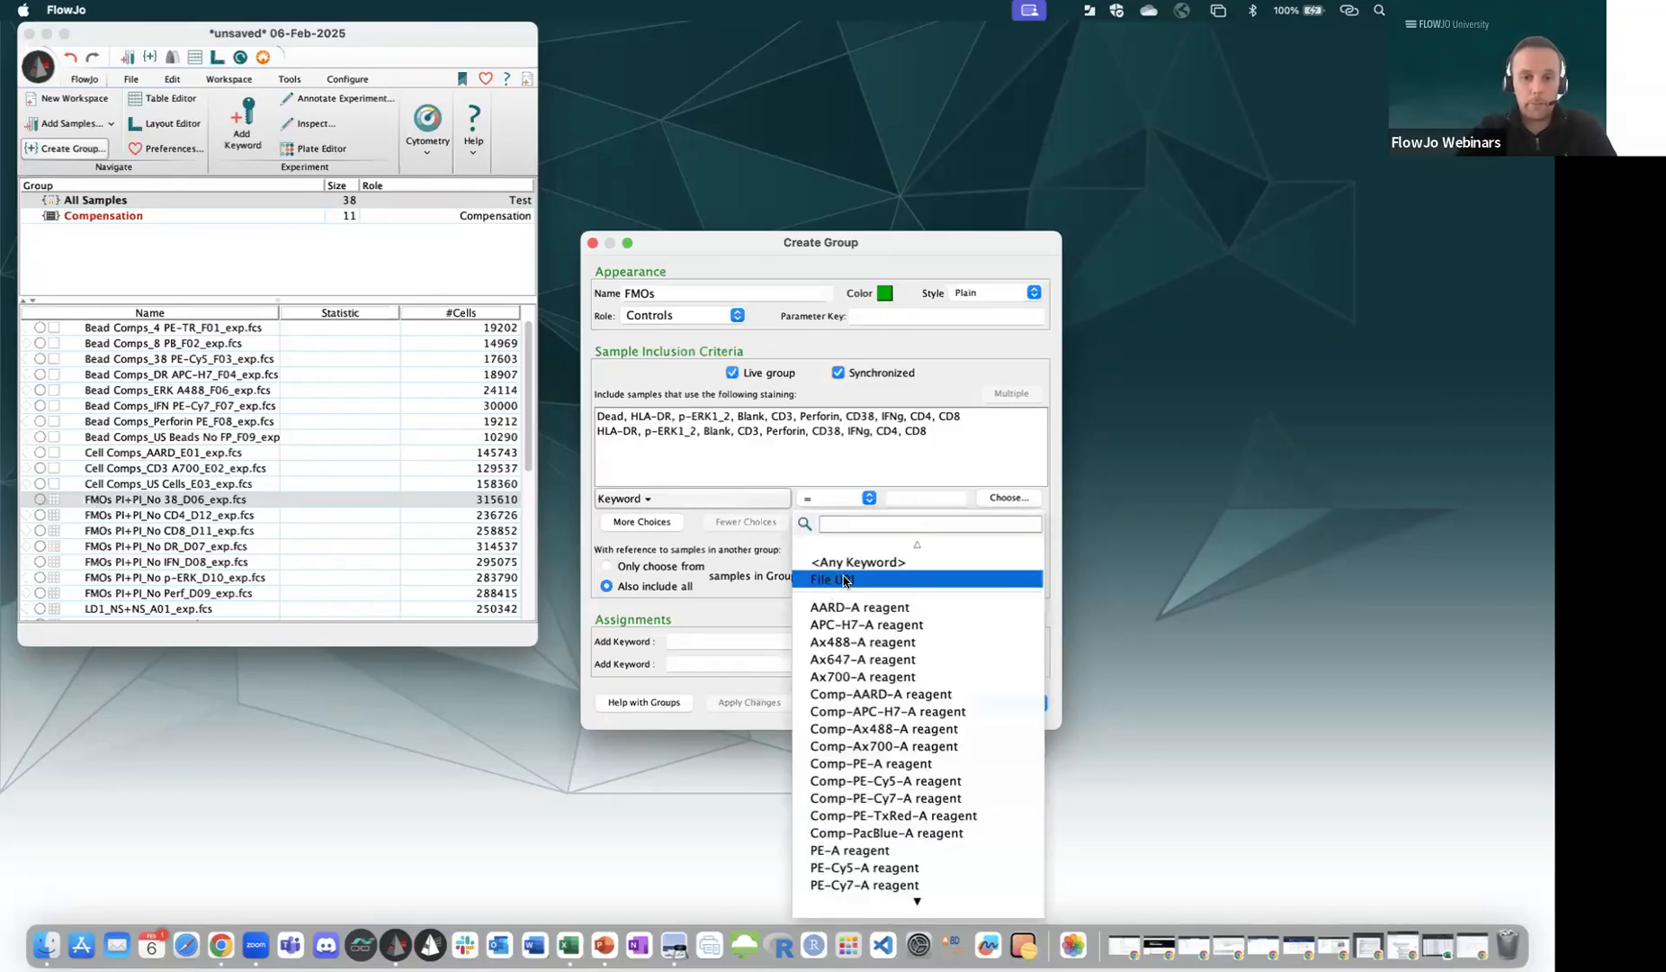
{"action": "left_click", "coordinate": [833, 579]}
{"action": "left_click", "coordinate": [827, 500]}
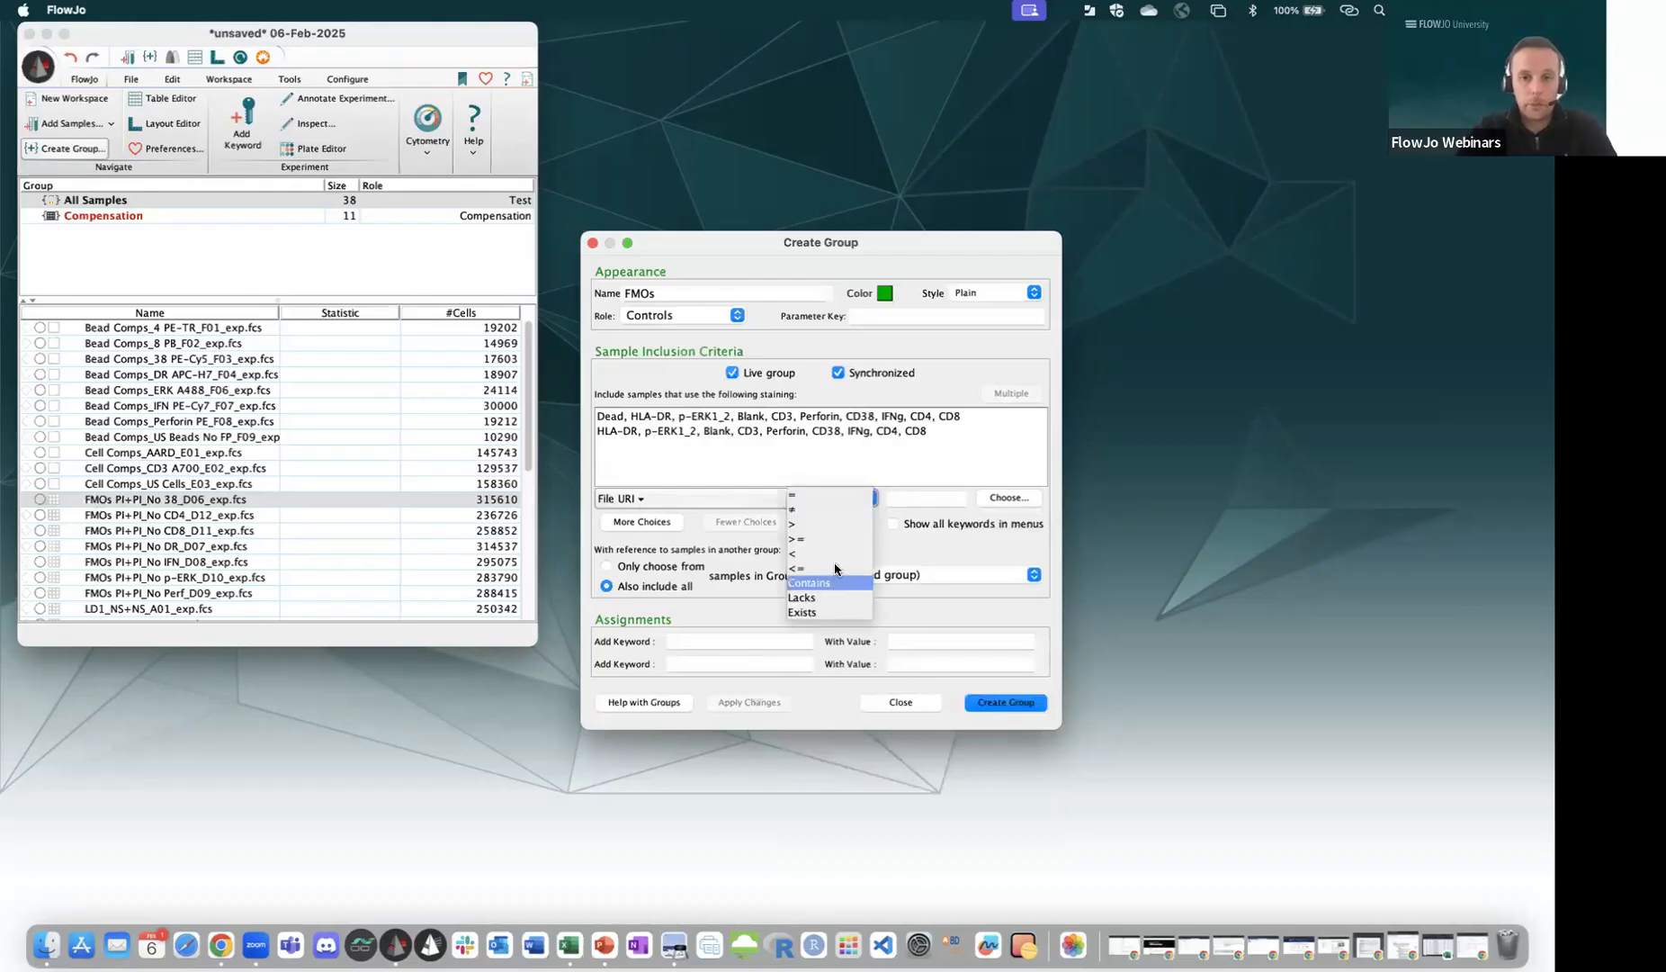
{"action": "left_click", "coordinate": [835, 579]}
{"action": "left_click", "coordinate": [909, 497]}
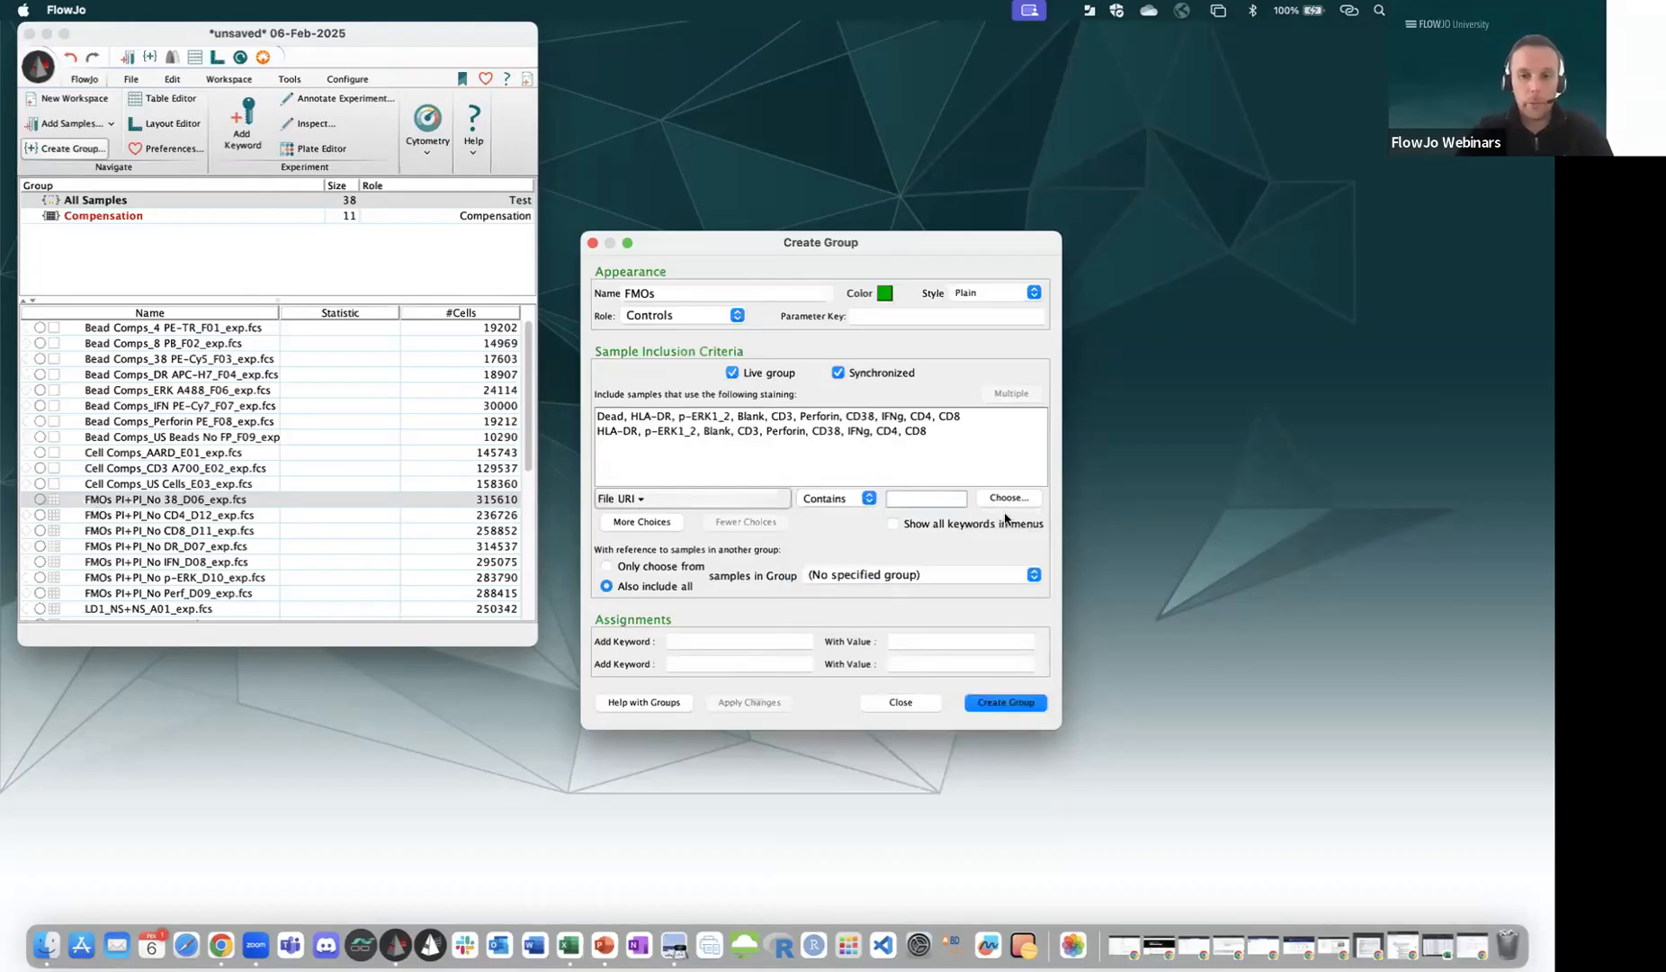
{"action": "type", "text": "FMO"}
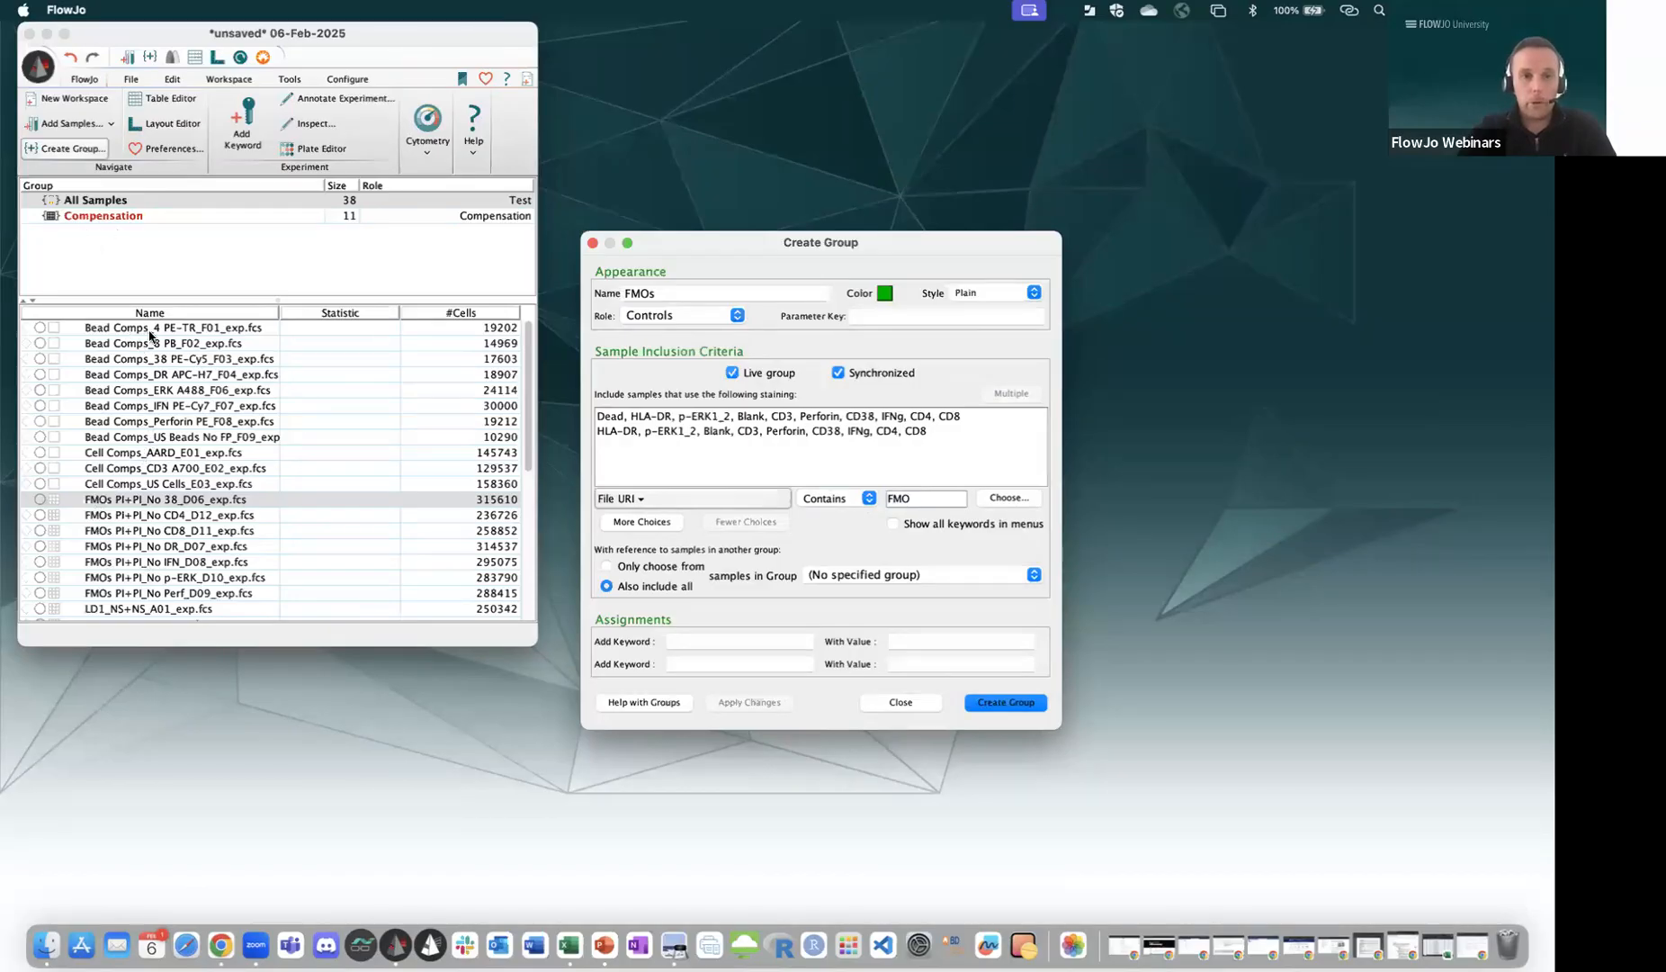
{"action": "left_click", "coordinate": [1006, 702]}
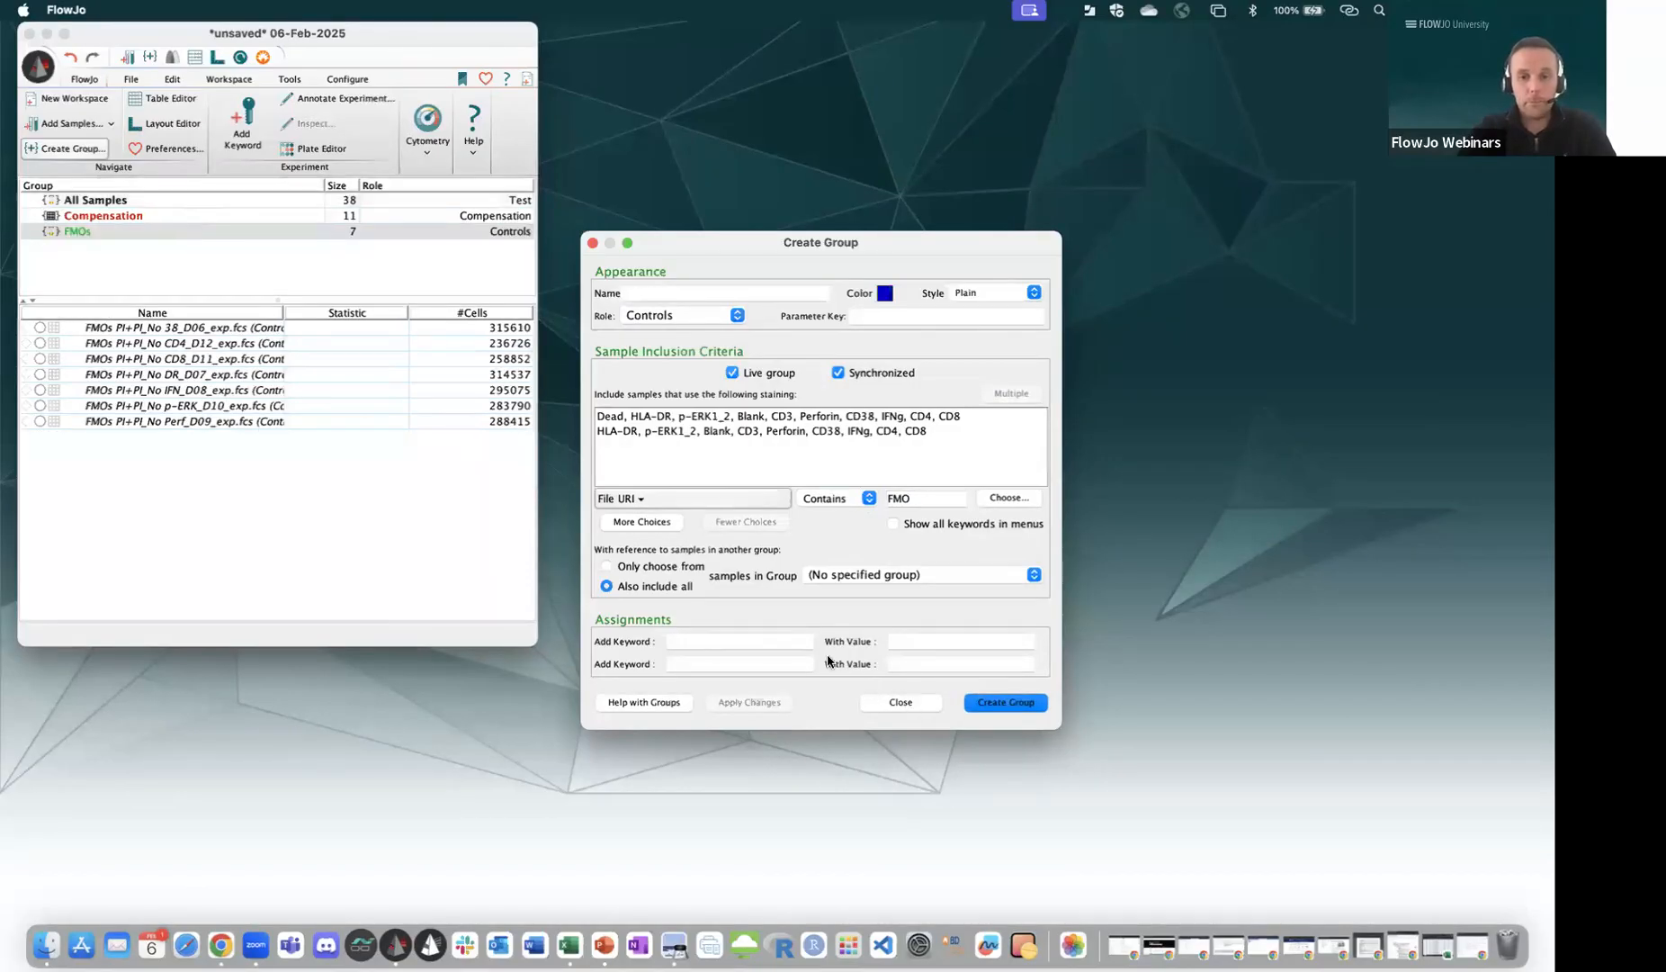
Review the Compensation and All Samples groups and start a new group named "LD Samples" with the Test role and Bold-Italic style.
{"action": "left_click", "coordinate": [121, 214]}
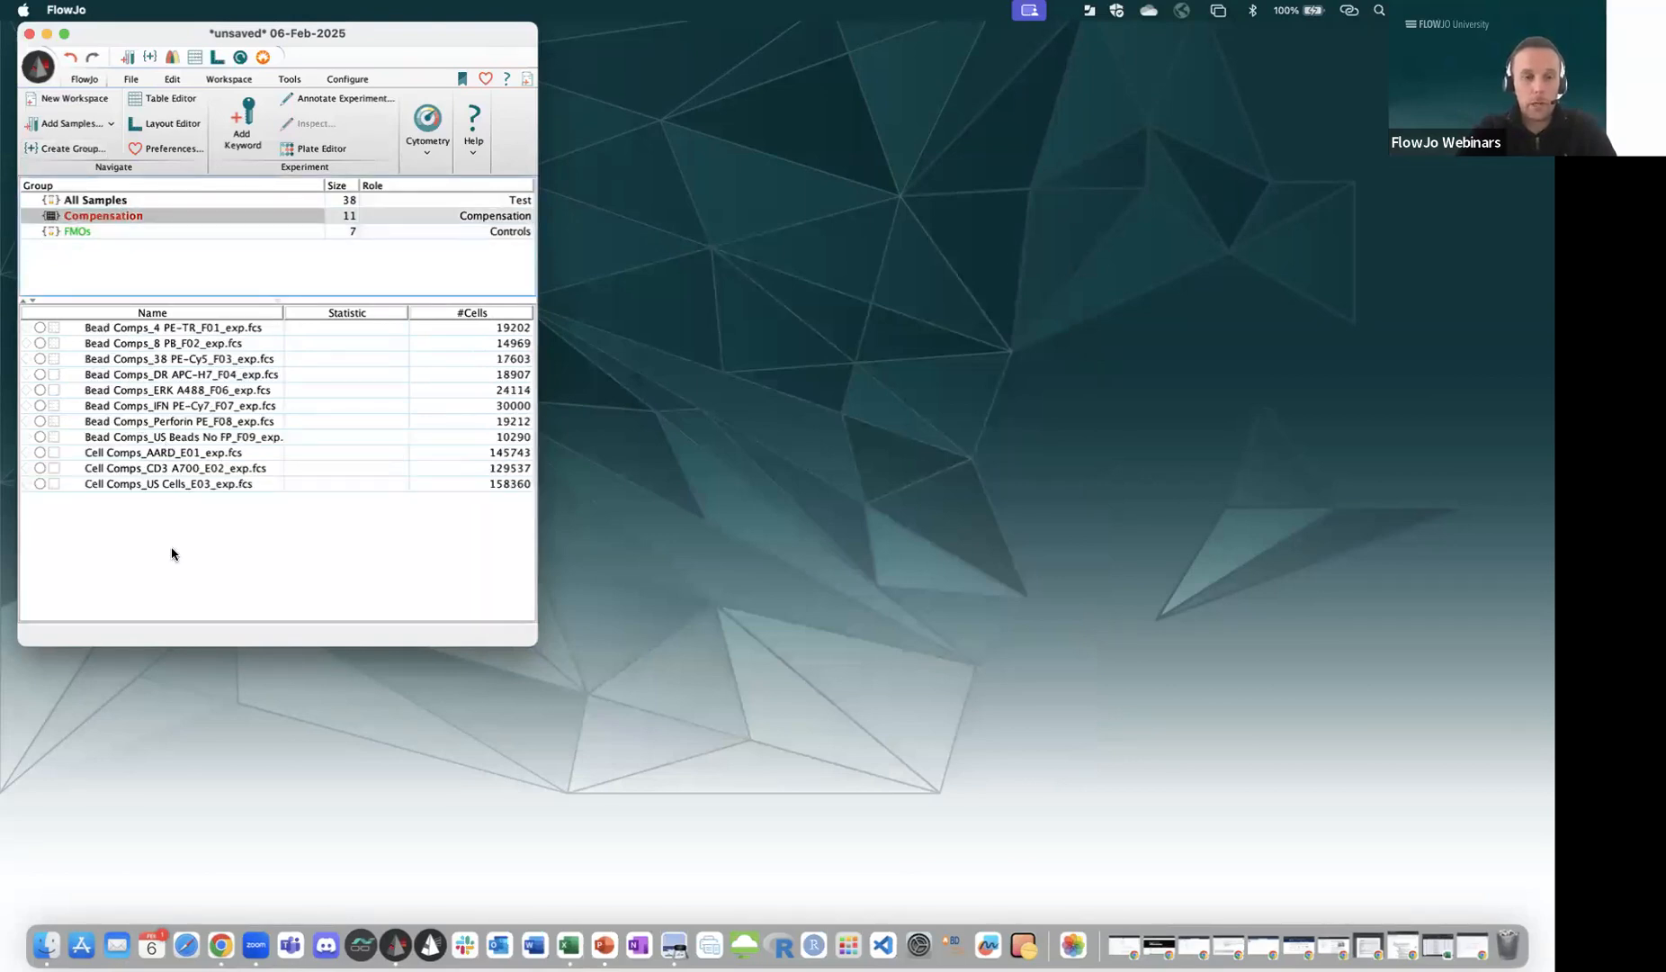
{"action": "key", "text": "Up"}
{"action": "scroll", "coordinate": [171, 555], "scroll_direction": "up", "scroll_amount": 10}
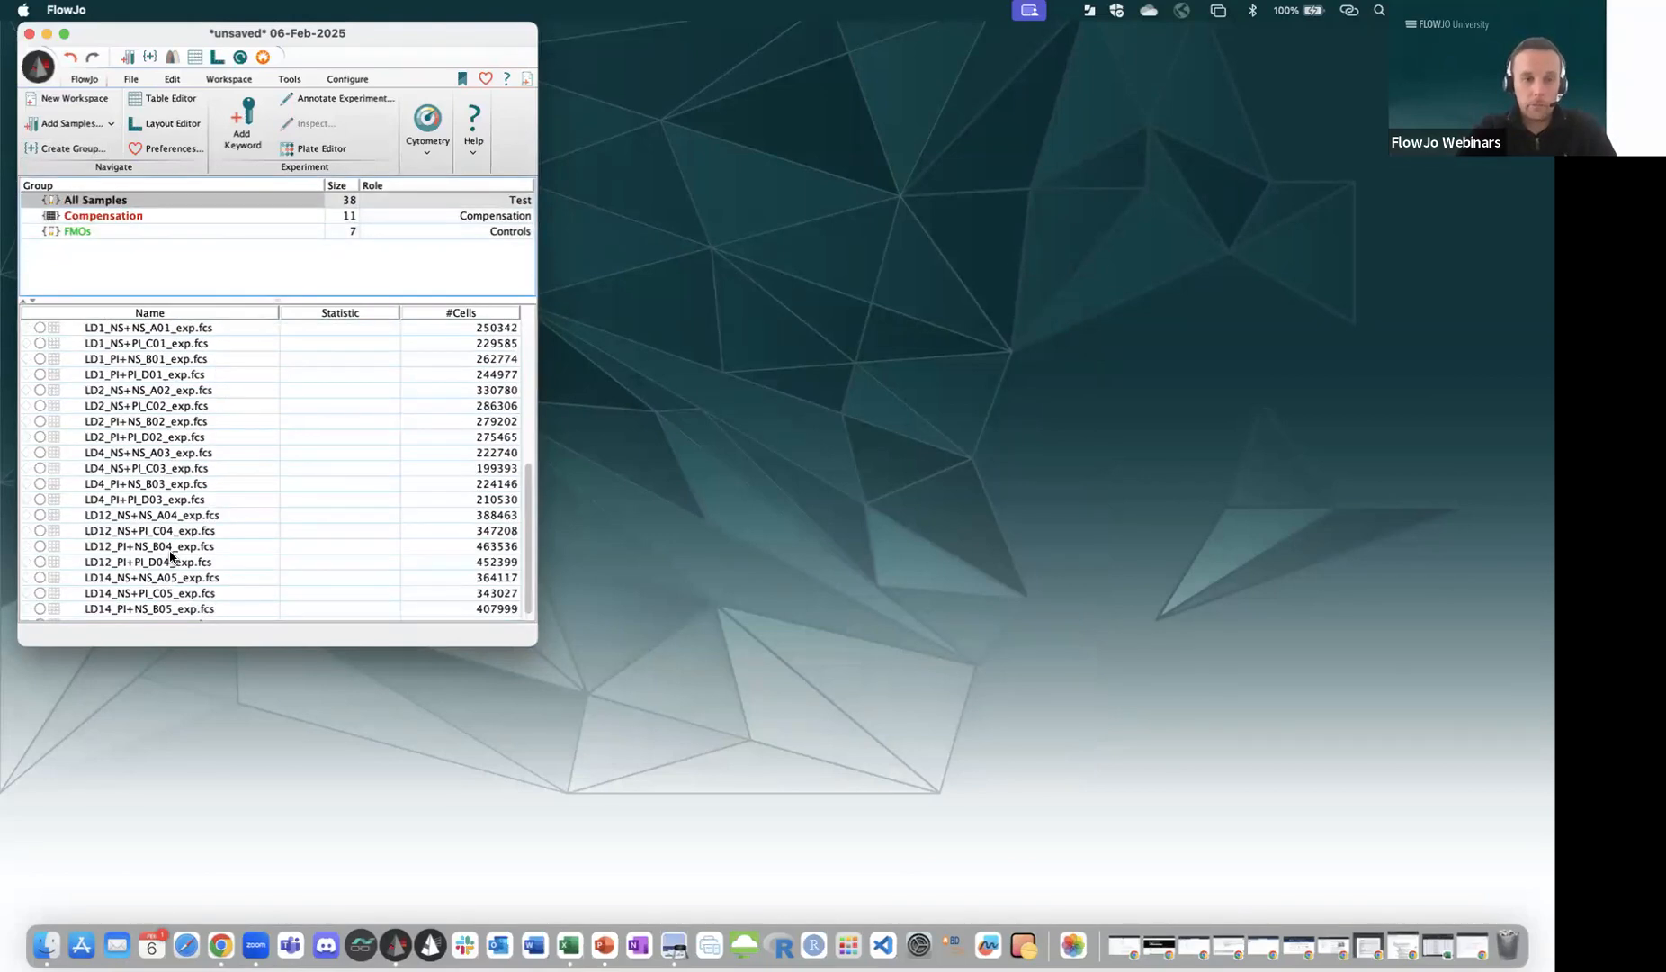
{"action": "scroll", "coordinate": [179, 548], "scroll_direction": "down", "scroll_amount": 7}
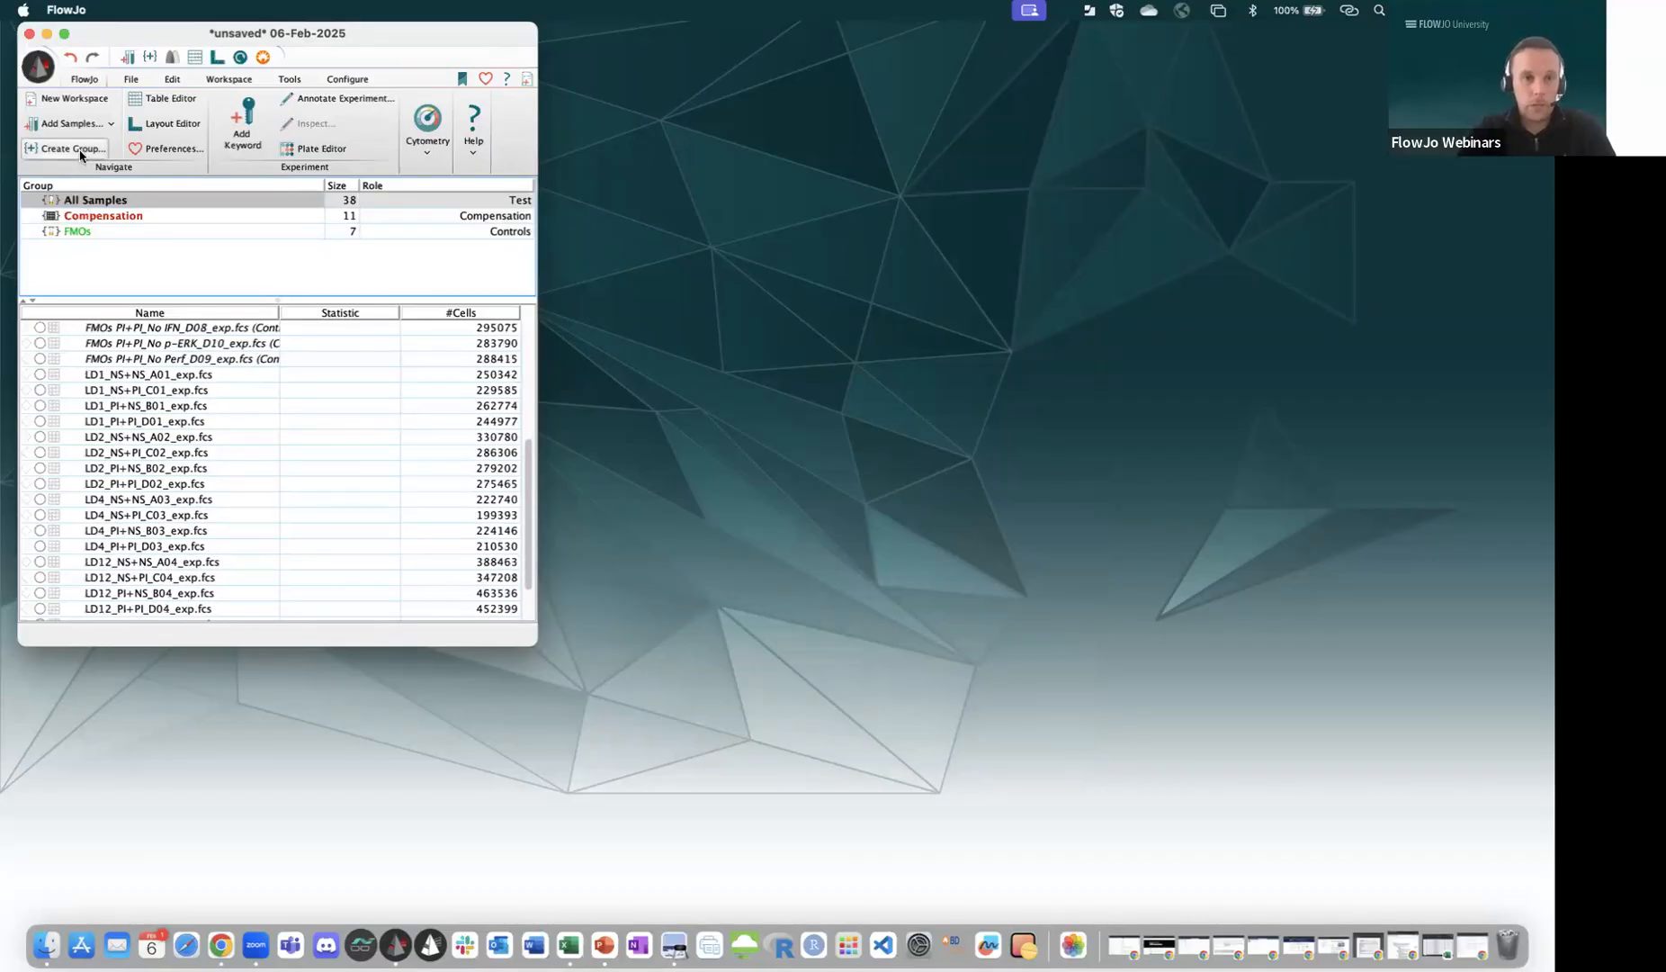
{"action": "left_click", "coordinate": [75, 149]}
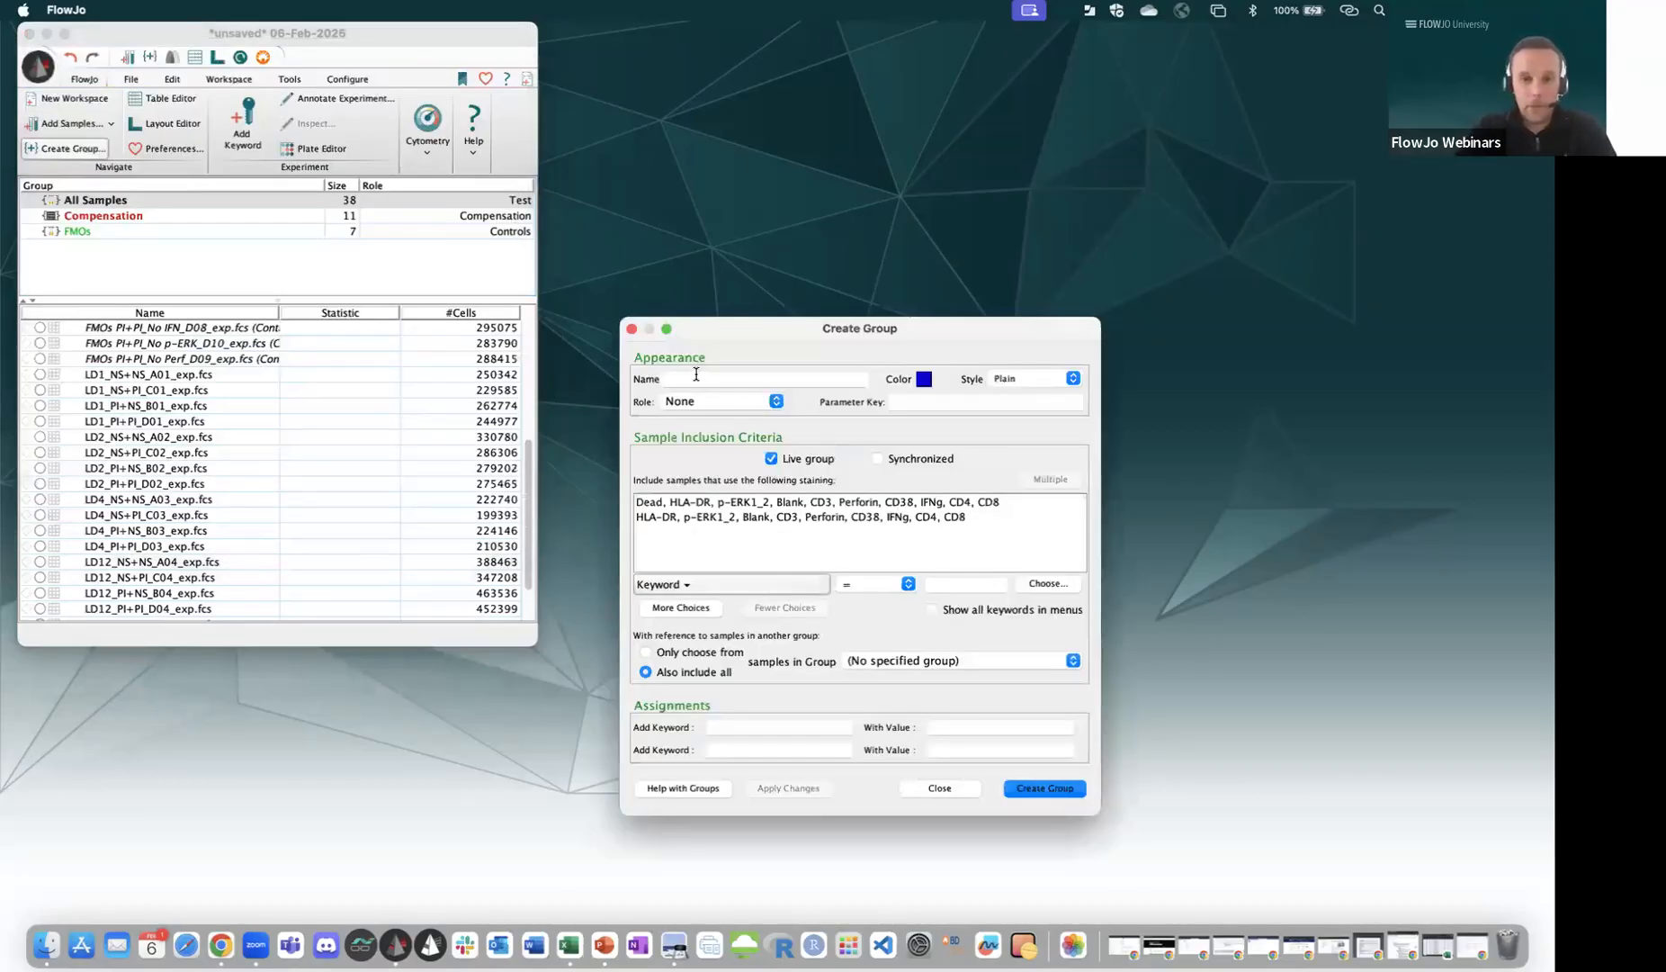
{"action": "left_click", "coordinate": [695, 377]}
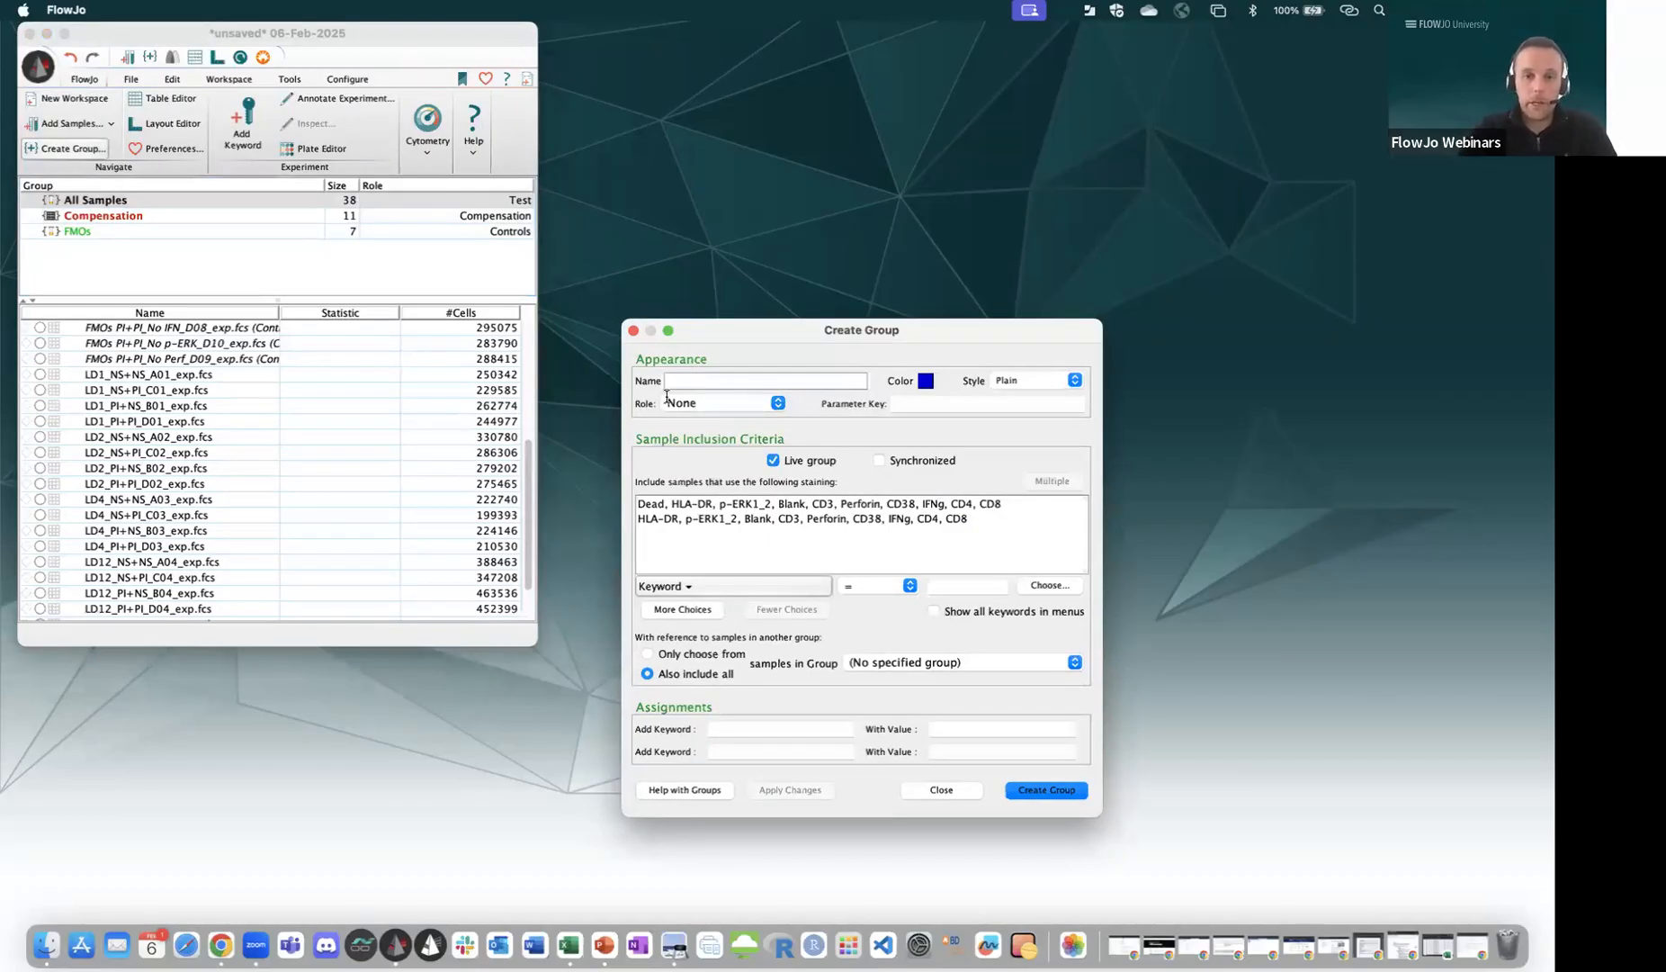
{"action": "type", "text": "LD Samples"}
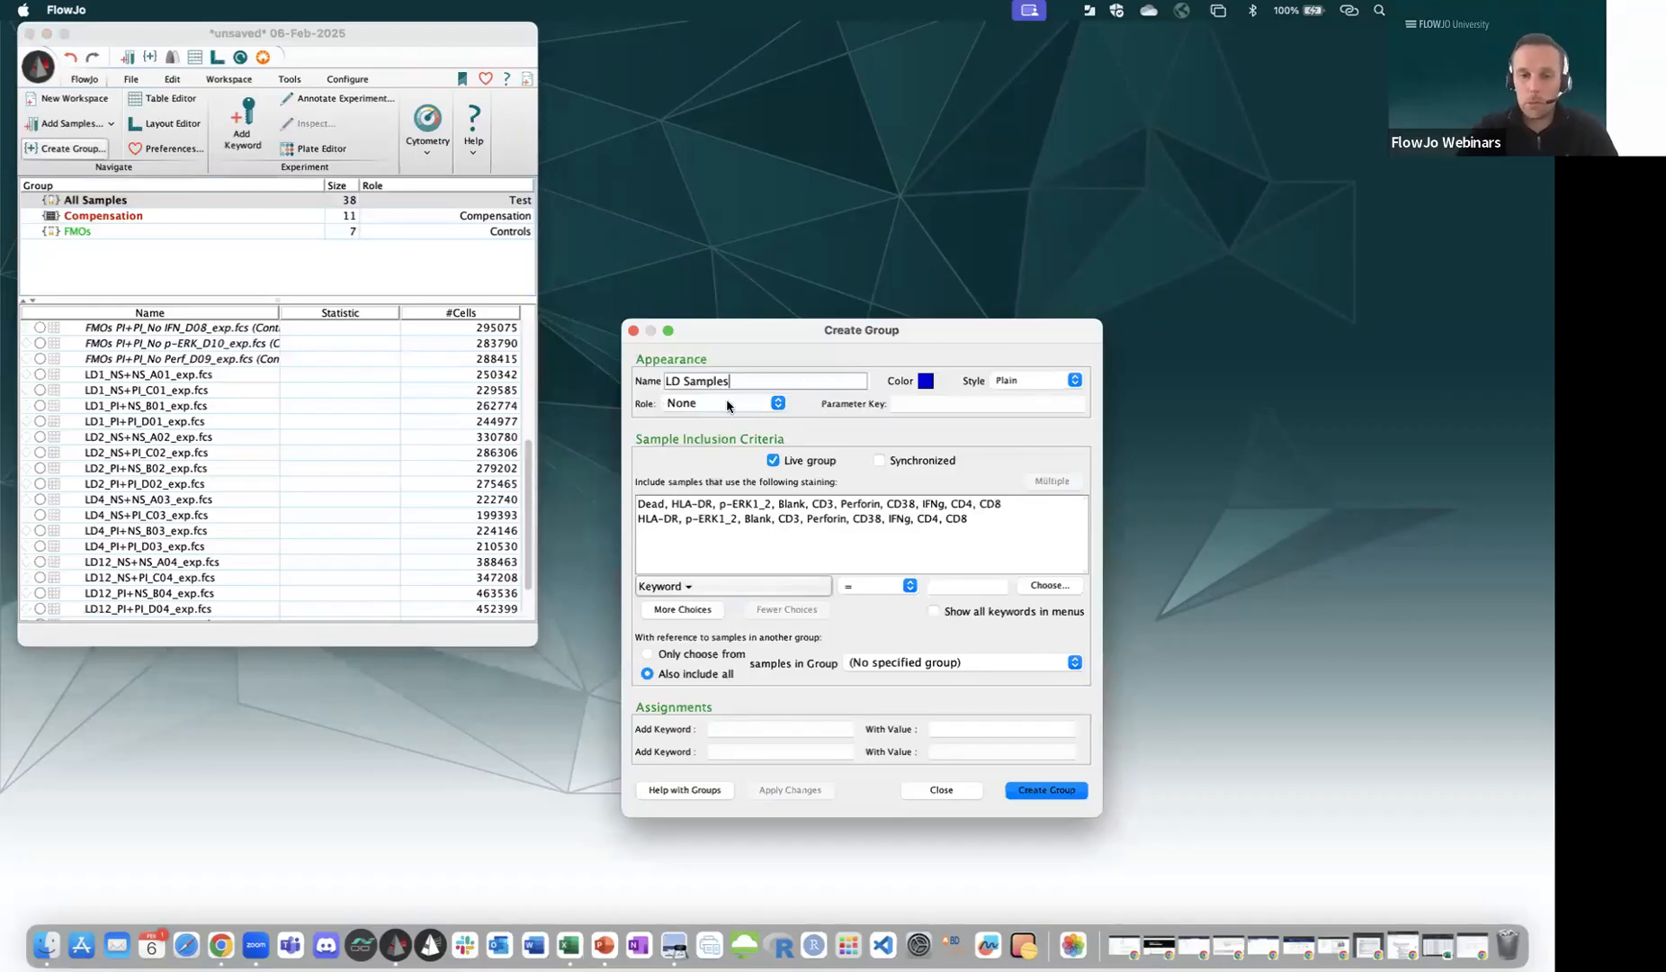
{"action": "left_click", "coordinate": [730, 405]}
{"action": "left_click", "coordinate": [689, 418]}
{"action": "left_click", "coordinate": [1035, 380]}
{"action": "left_click", "coordinate": [1018, 425]}
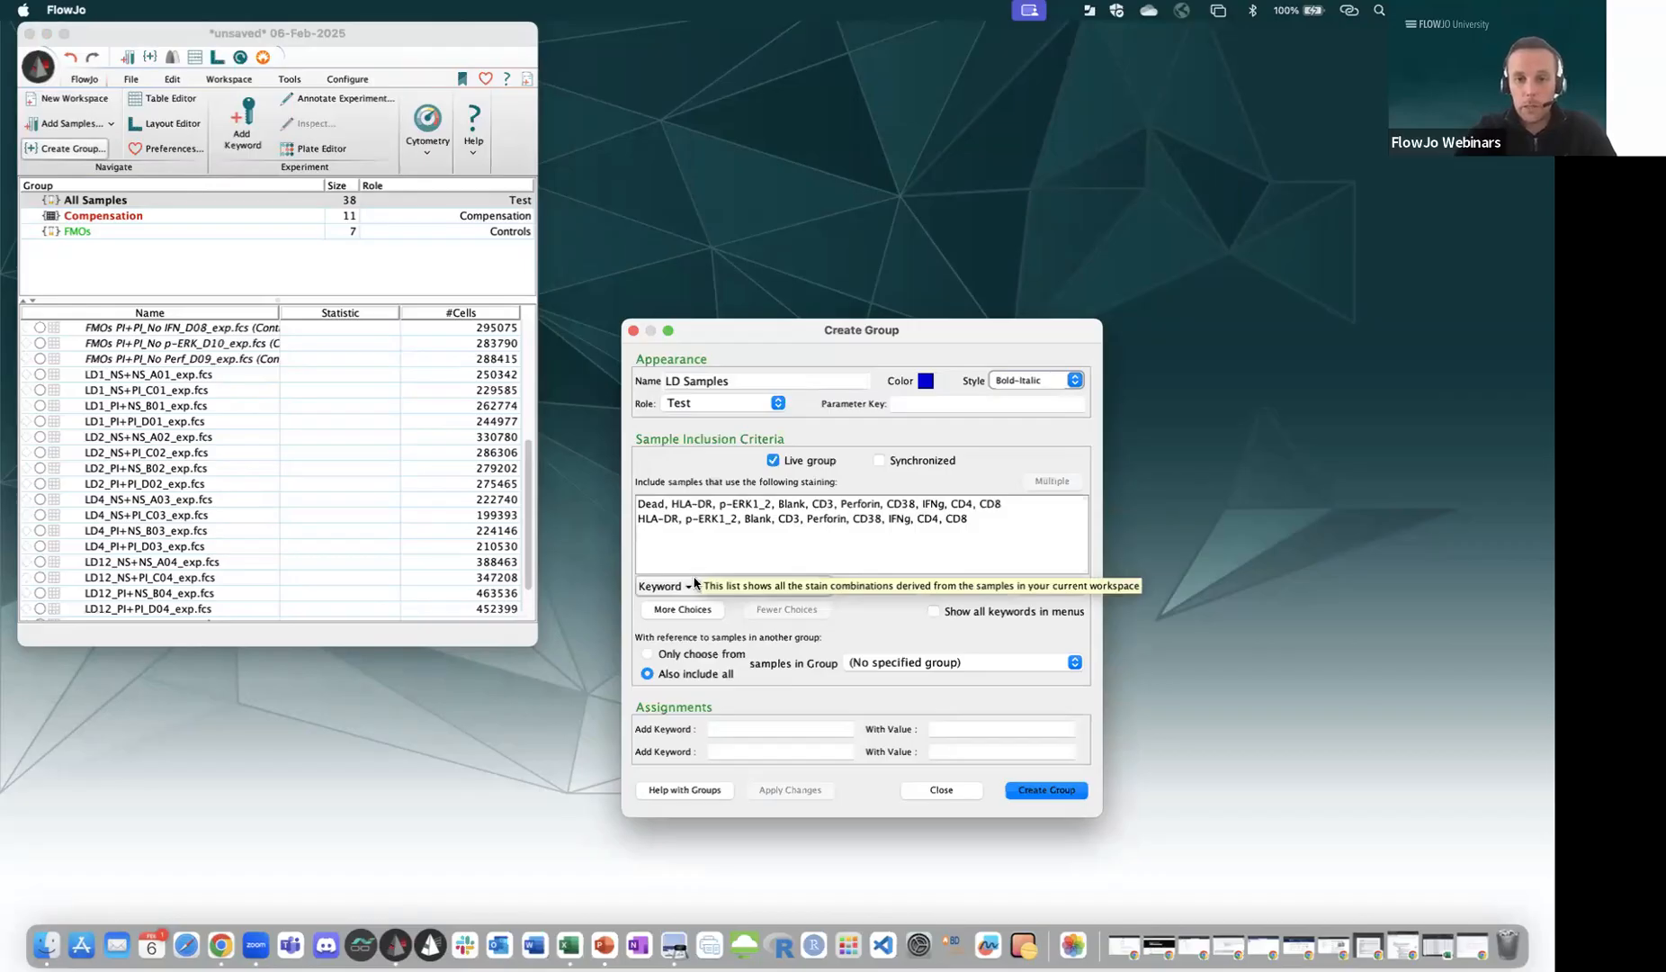
Set the LD Samples inclusion criteria to File URI lacks "FMO" and File URI lacks "comp".
{"action": "left_click", "coordinate": [877, 586]}
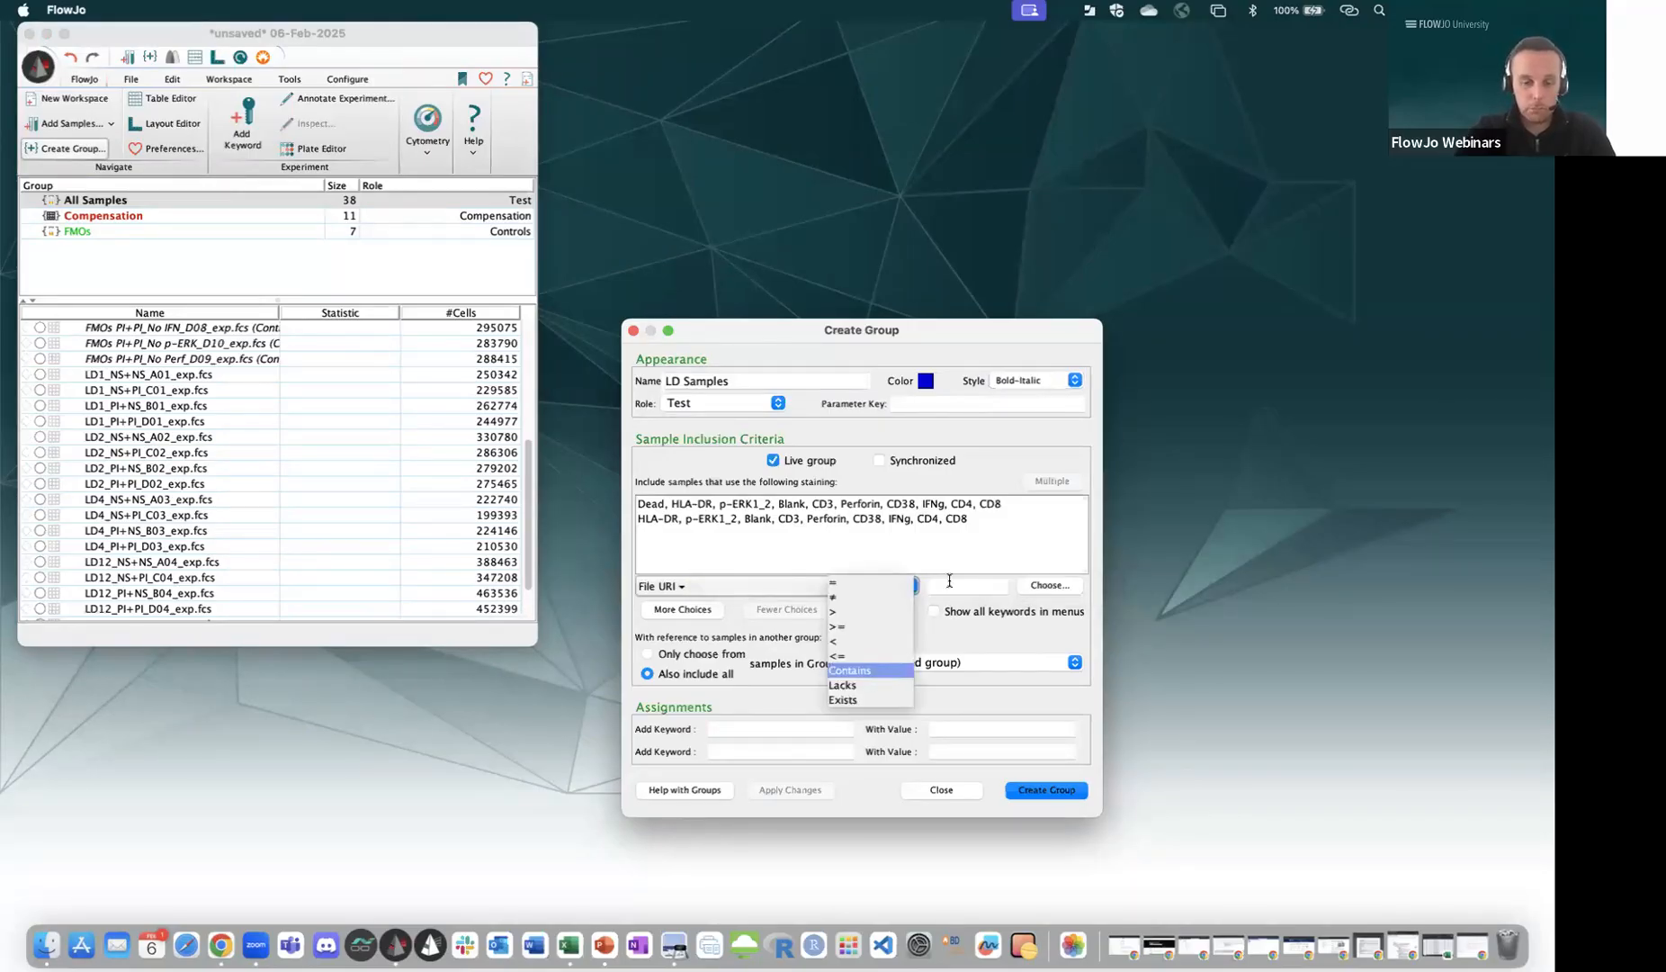
{"action": "left_click", "coordinate": [949, 580]}
{"action": "type", "text": "LD"}
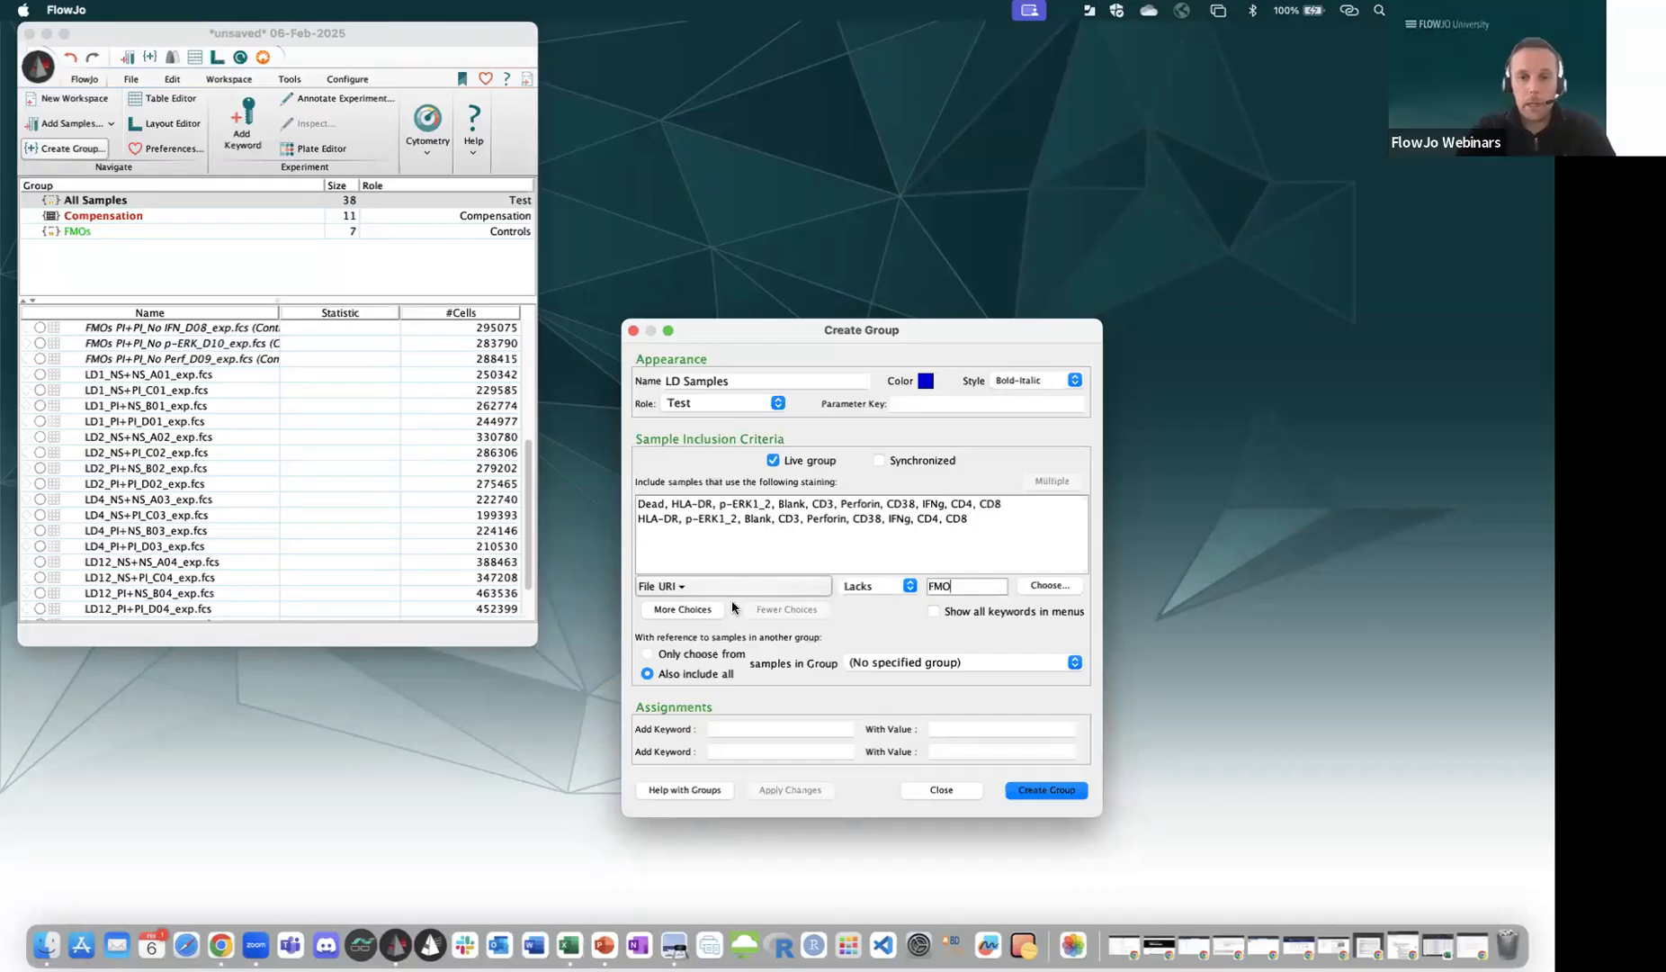
{"action": "left_click", "coordinate": [684, 610]}
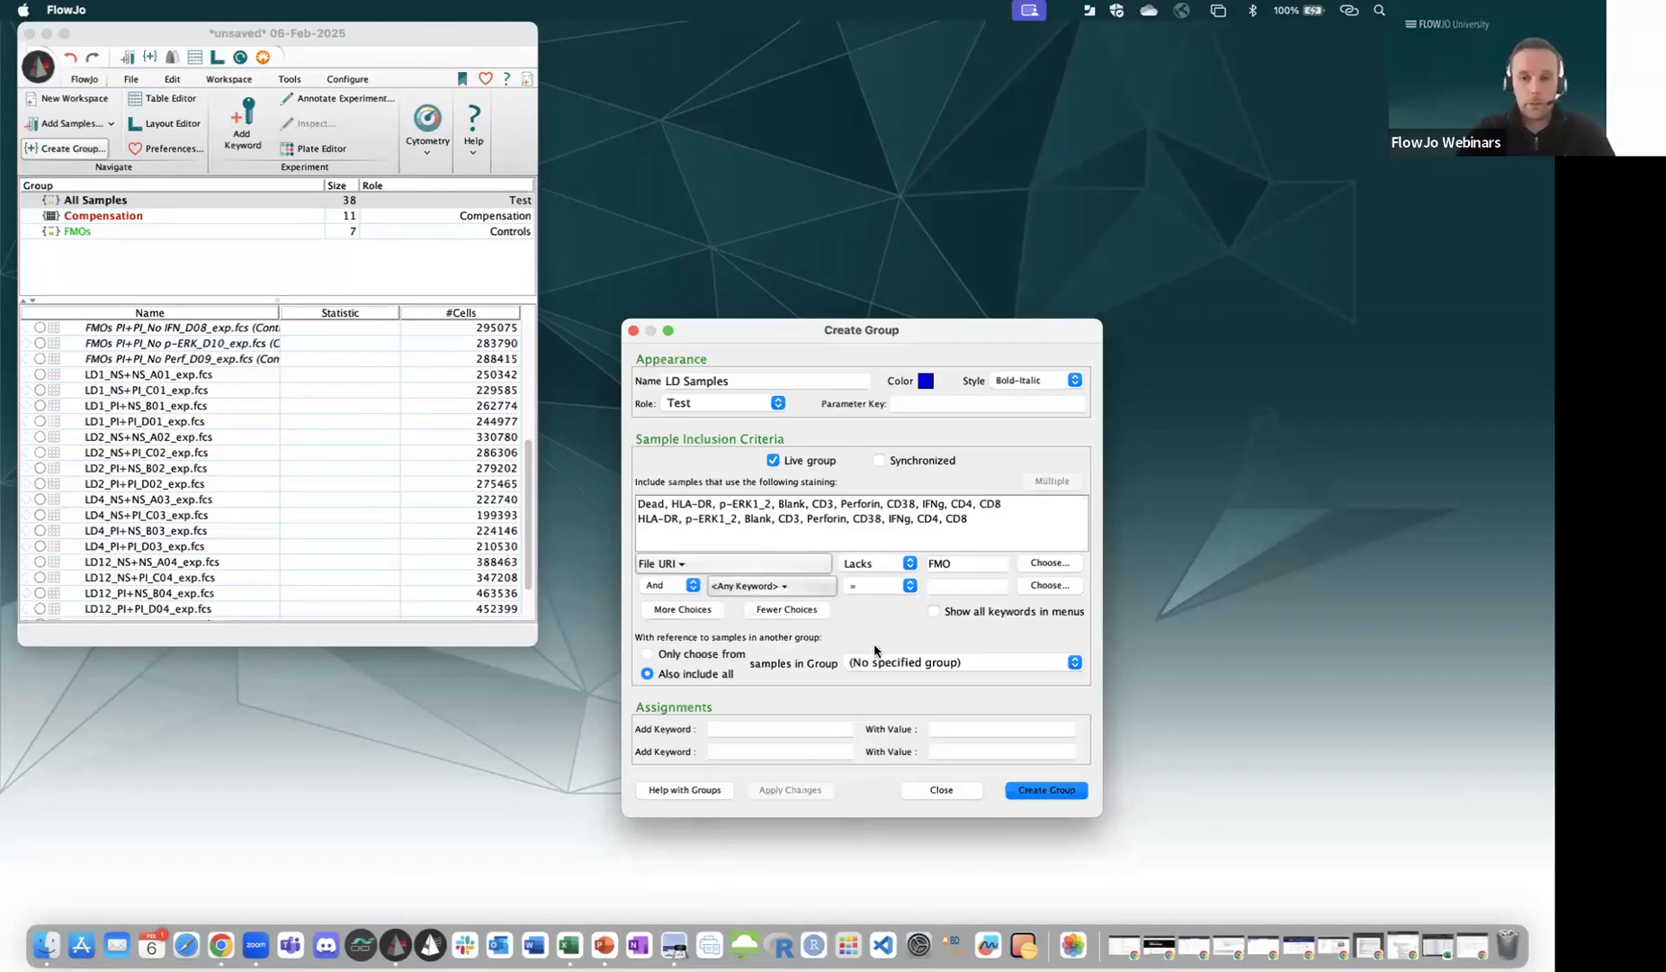
{"action": "left_click", "coordinate": [823, 586]}
{"action": "left_click", "coordinate": [868, 567]}
{"action": "left_click", "coordinate": [908, 586]}
{"action": "left_click", "coordinate": [972, 585]}
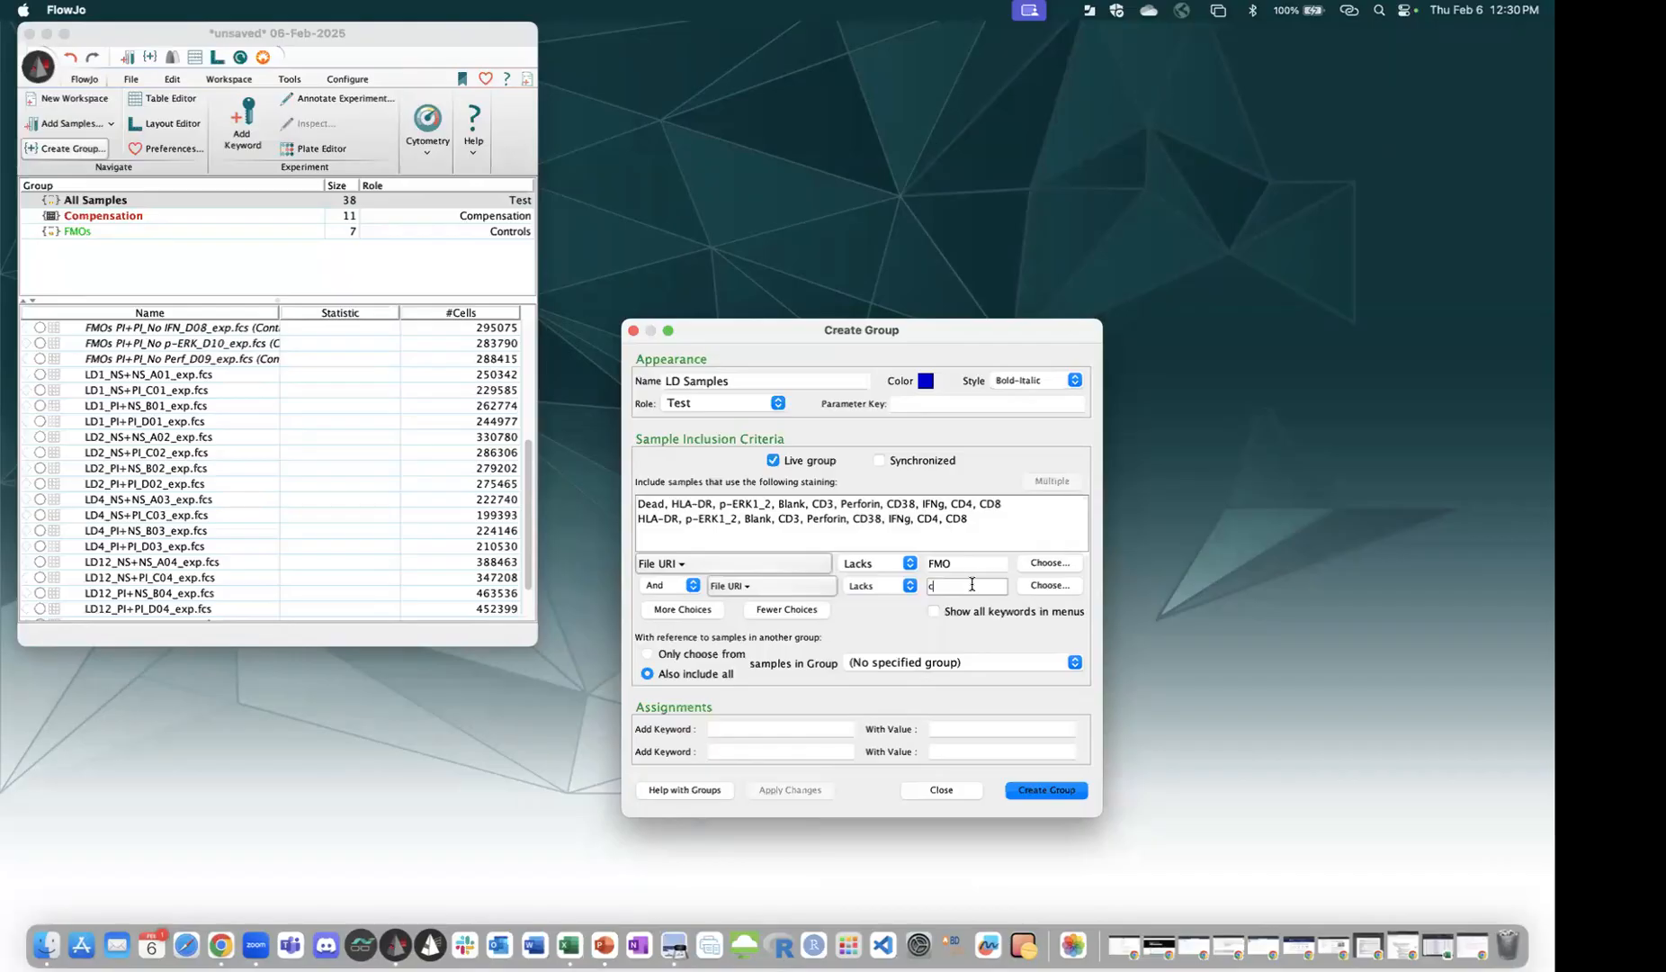
{"action": "type", "text": "comp"}
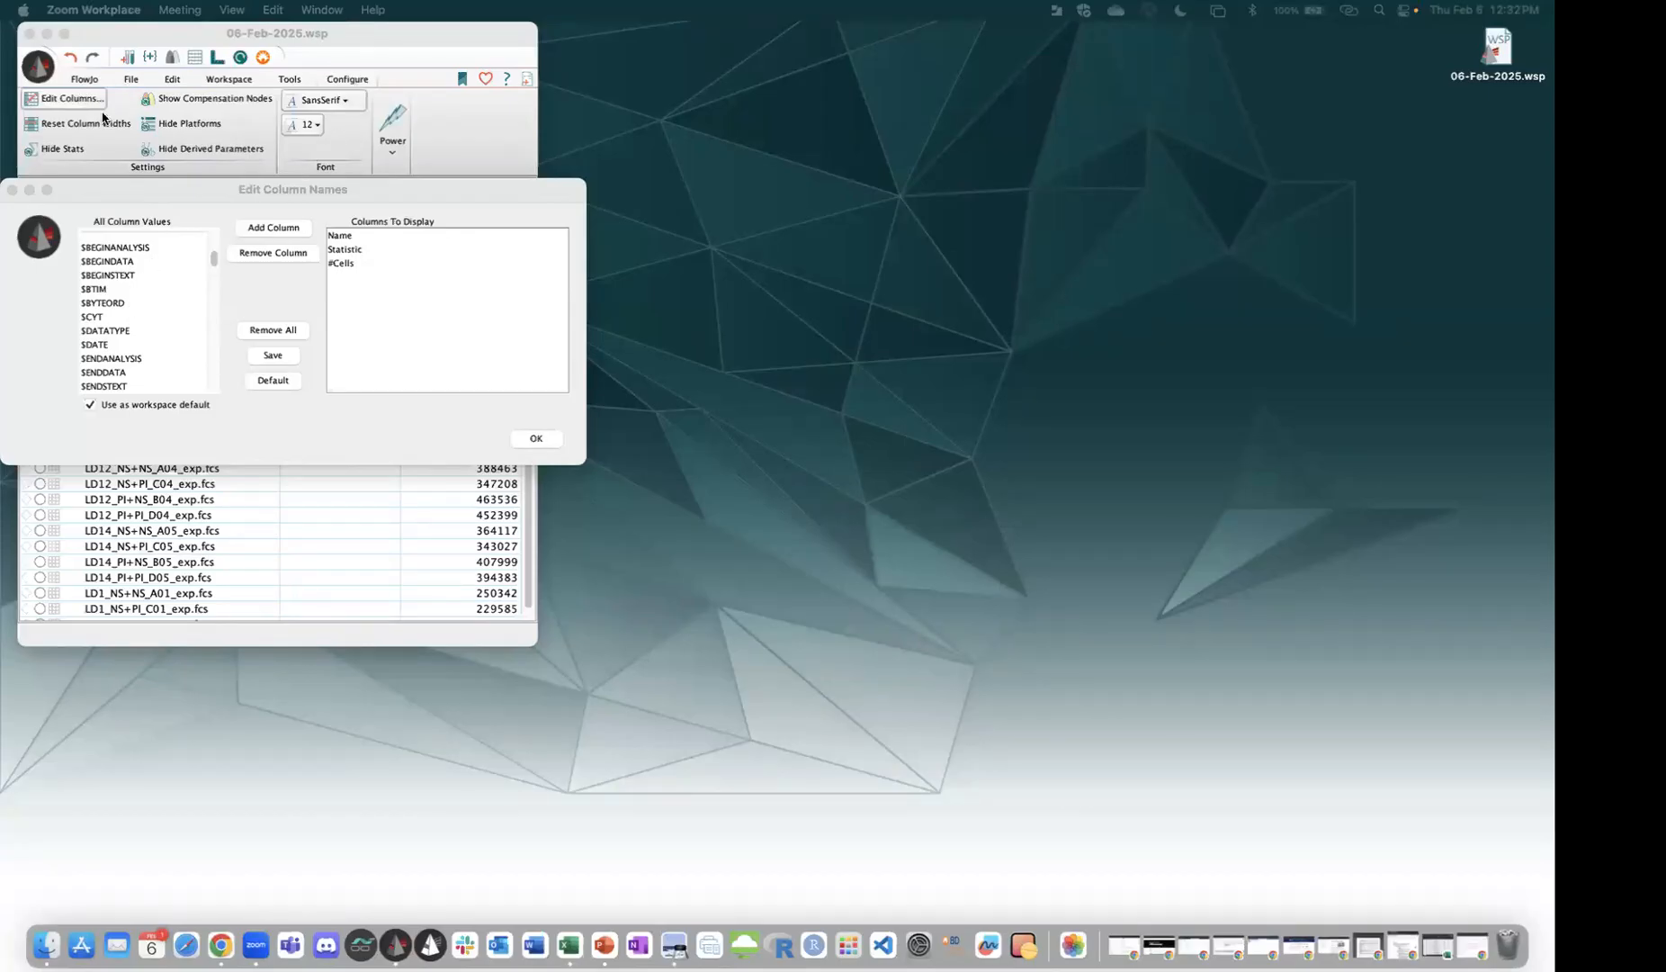
Examine which keywords and reagent values are available as workspace columns in the Edit Column Names dialog.
{"action": "scroll", "coordinate": [98, 270], "scroll_direction": "down", "scroll_amount": 5}
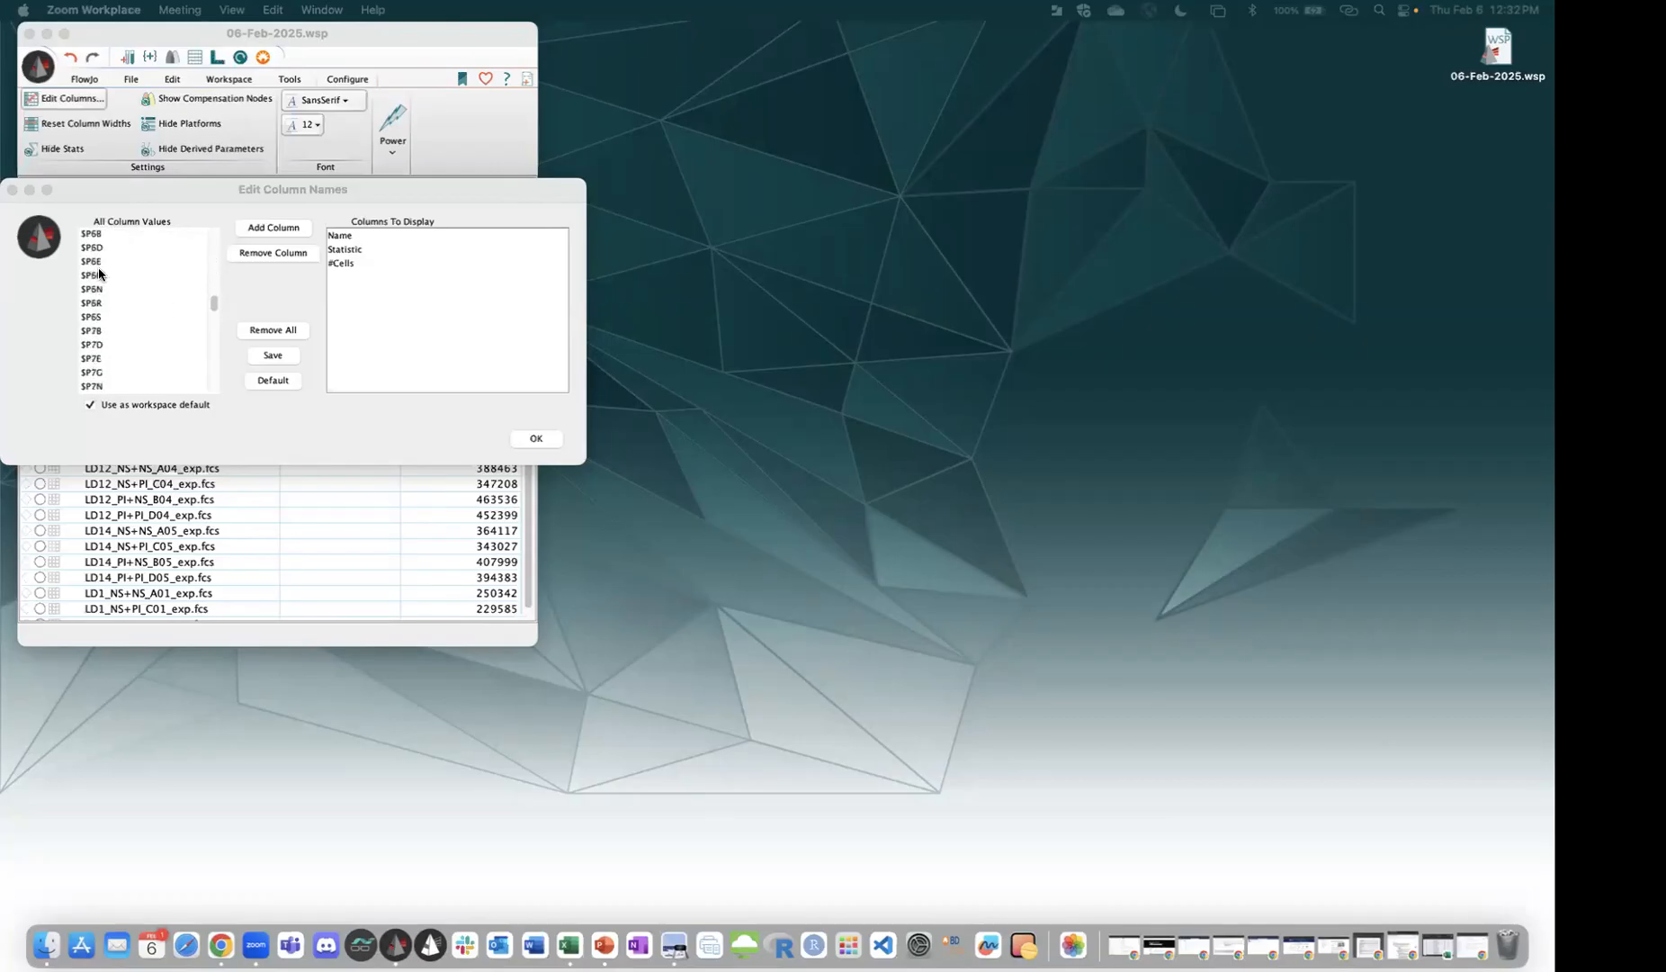
{"action": "scroll", "coordinate": [99, 272], "scroll_direction": "up", "scroll_amount": 5}
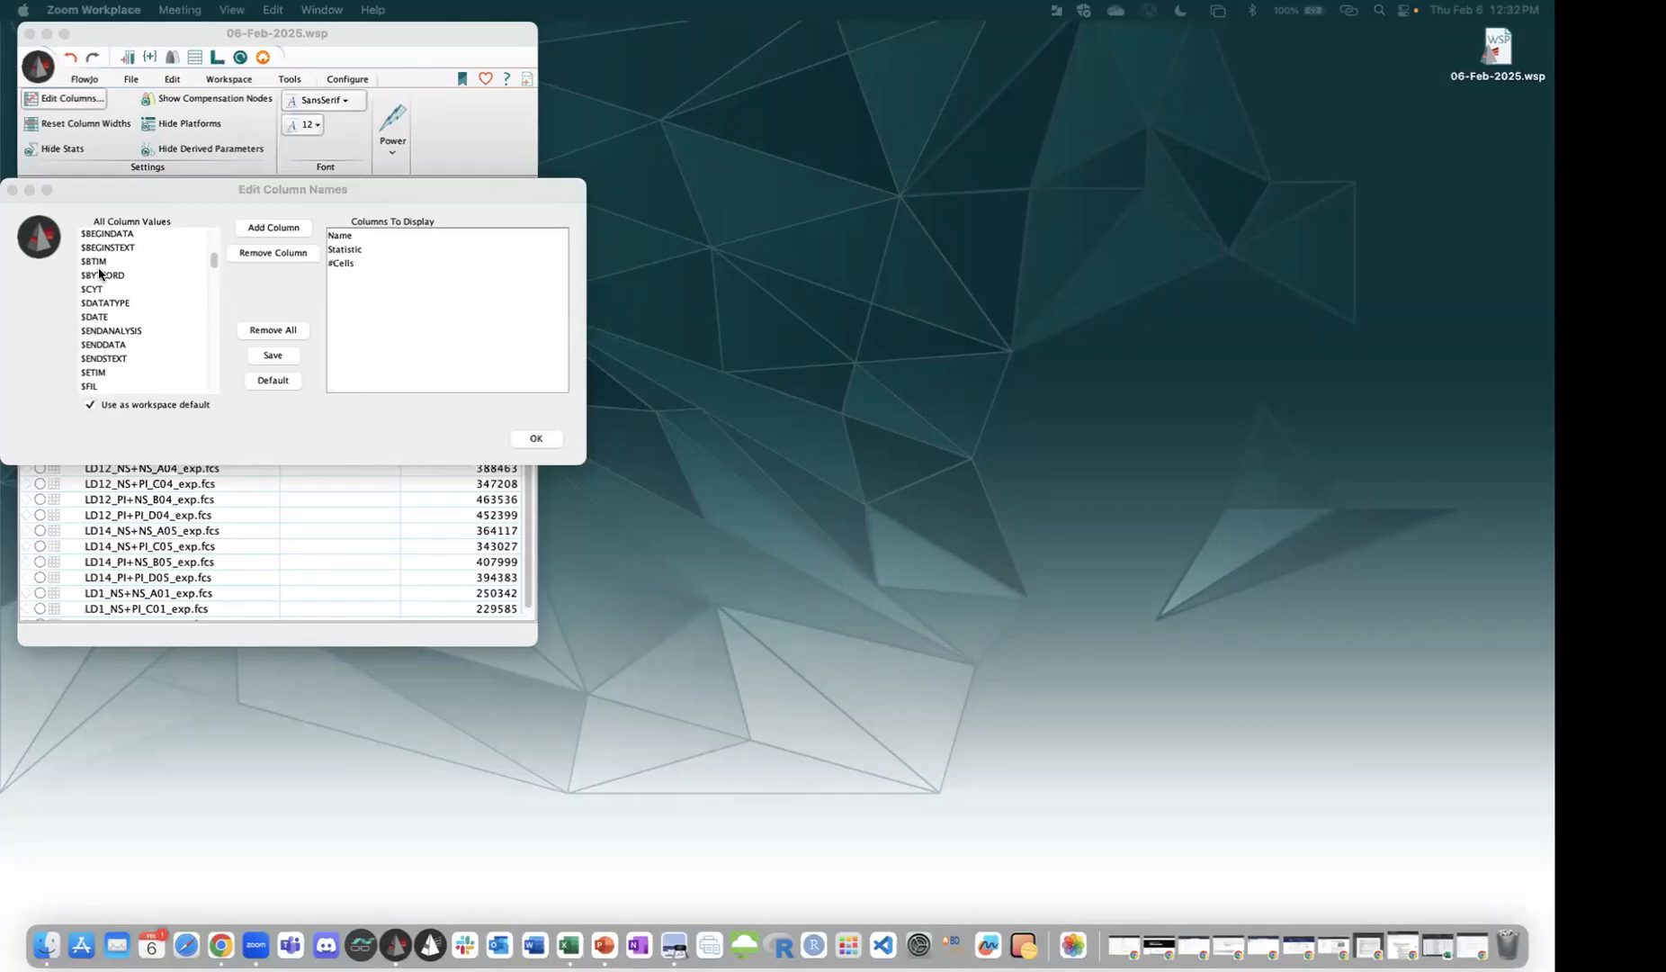
{"action": "scroll", "coordinate": [107, 311], "scroll_direction": "up", "scroll_amount": 3}
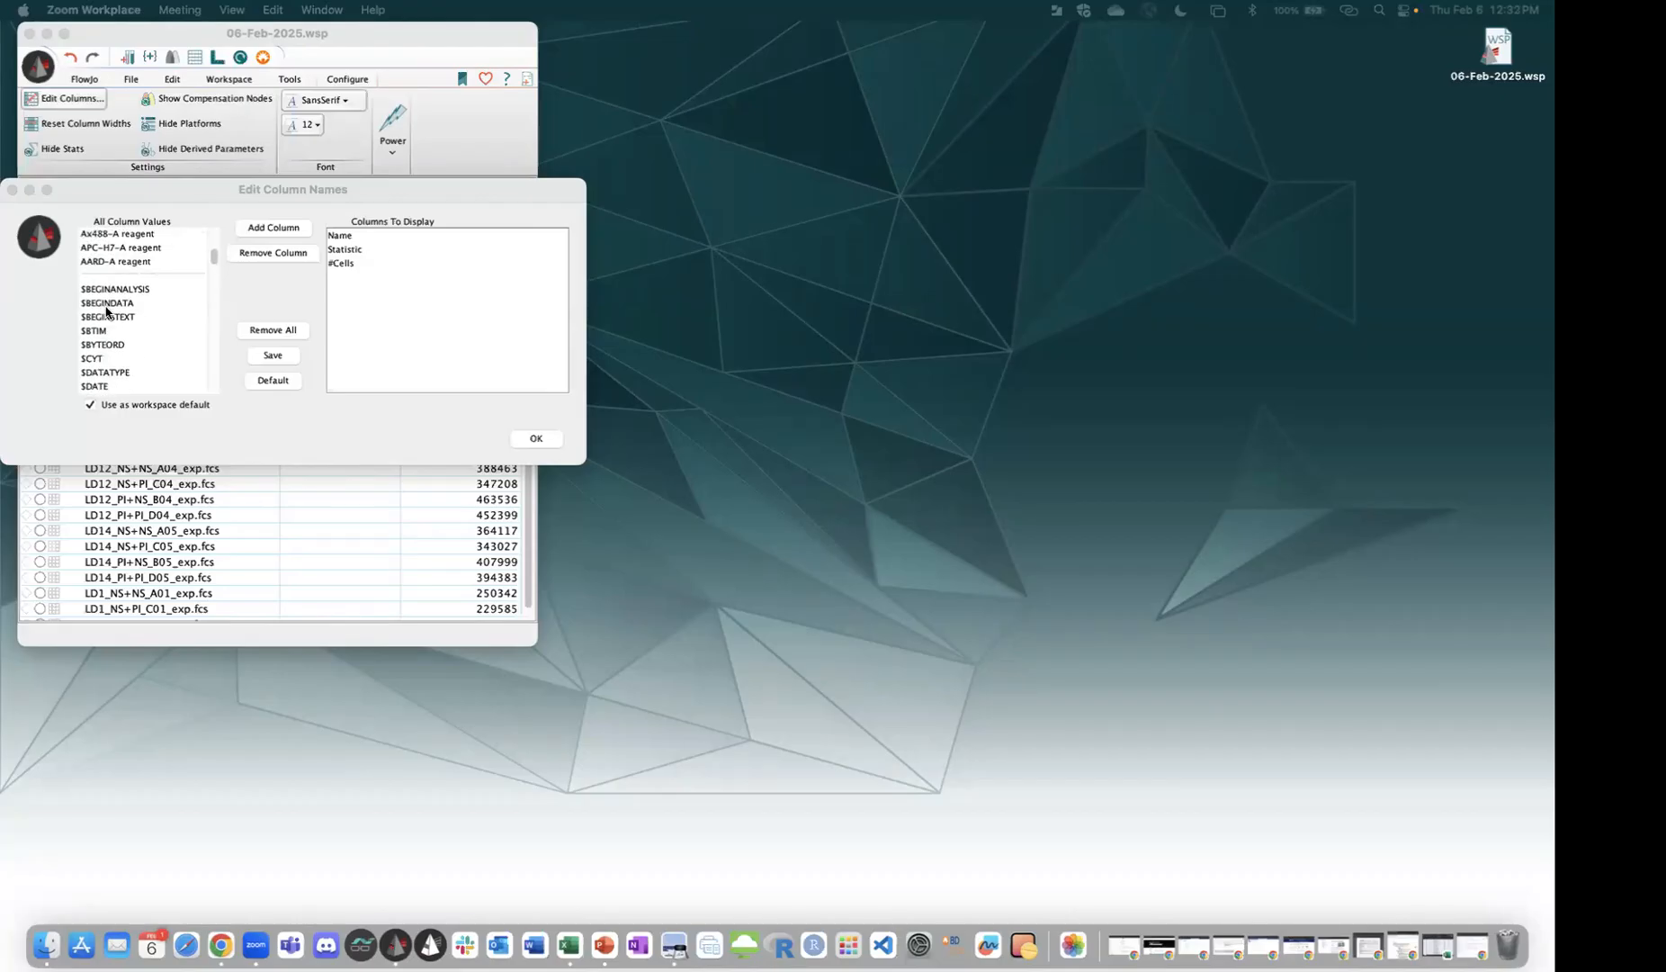
{"action": "scroll", "coordinate": [106, 315], "scroll_direction": "down", "scroll_amount": 3}
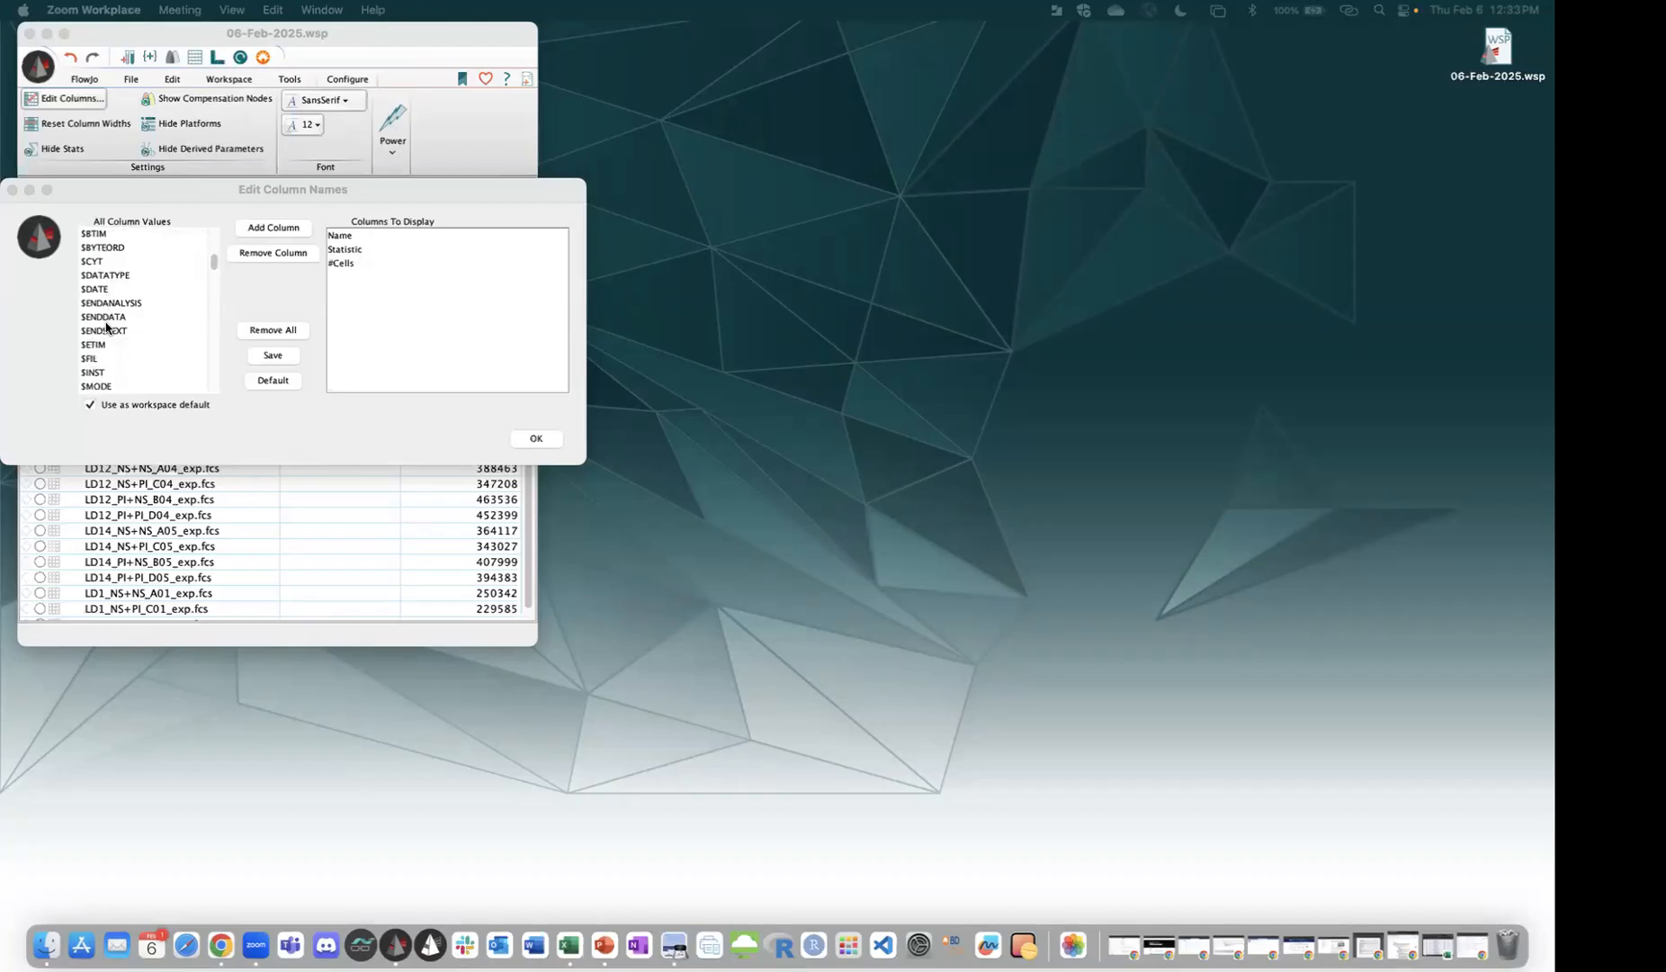
{"action": "scroll", "coordinate": [106, 327], "scroll_direction": "down", "scroll_amount": 5}
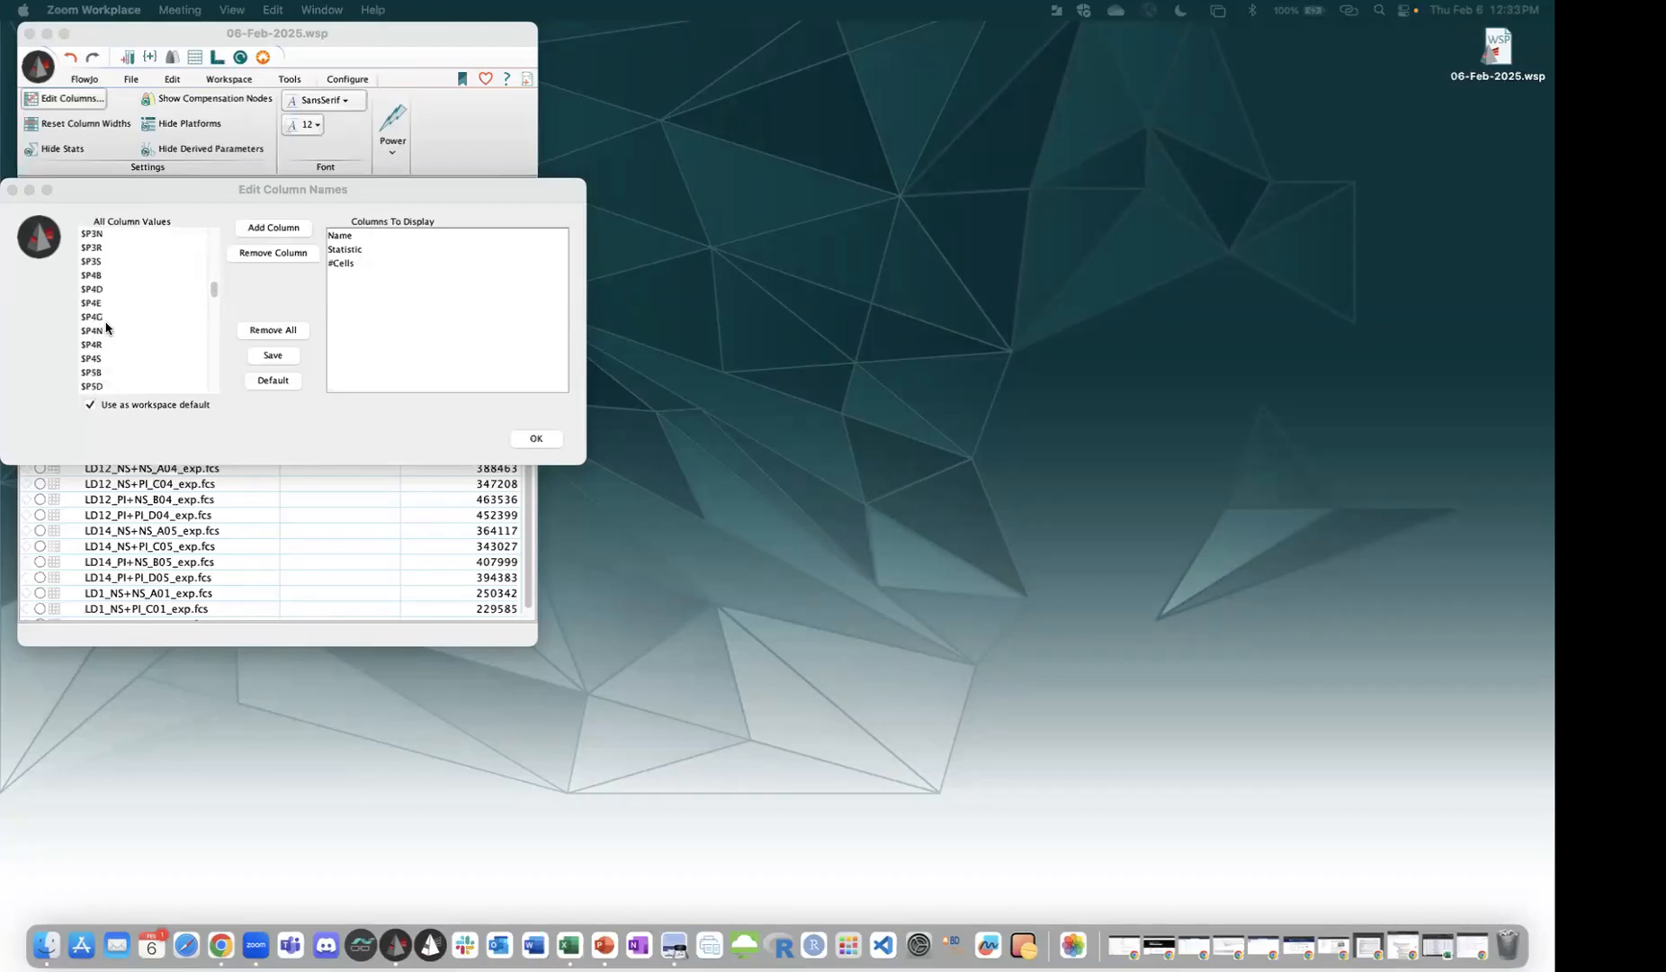
{"action": "scroll", "coordinate": [106, 327], "scroll_direction": "up", "scroll_amount": 10}
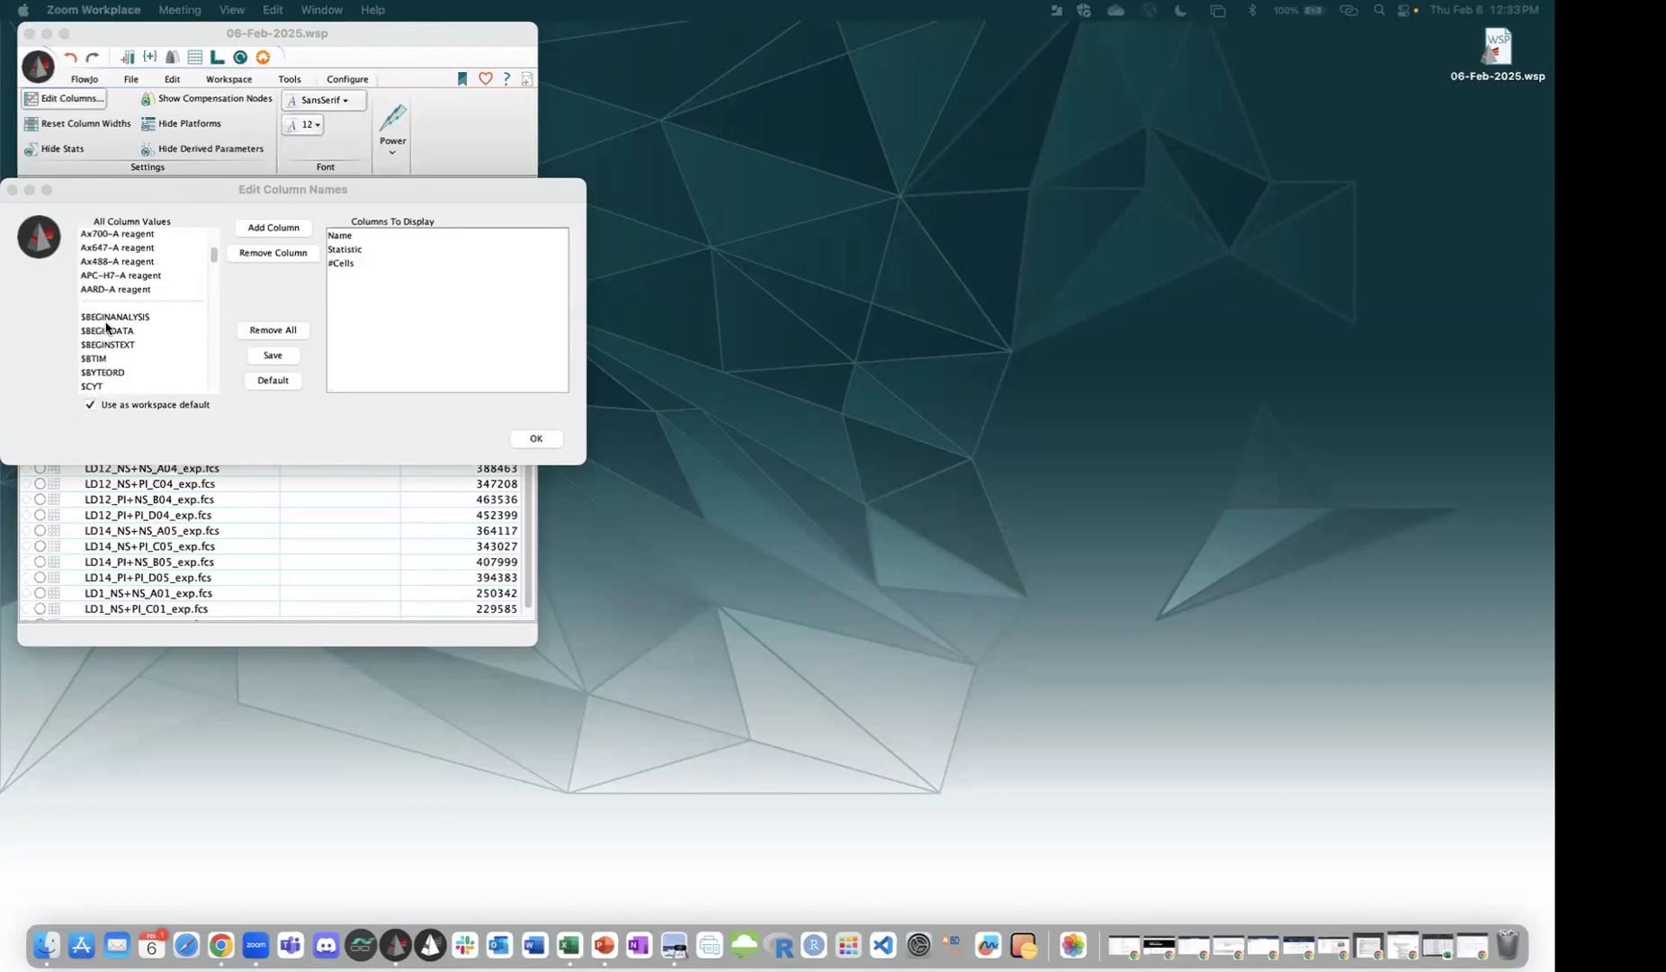
{"action": "scroll", "coordinate": [106, 328], "scroll_direction": "down", "scroll_amount": 3}
{"action": "scroll", "coordinate": [106, 327], "scroll_direction": "up", "scroll_amount": 3}
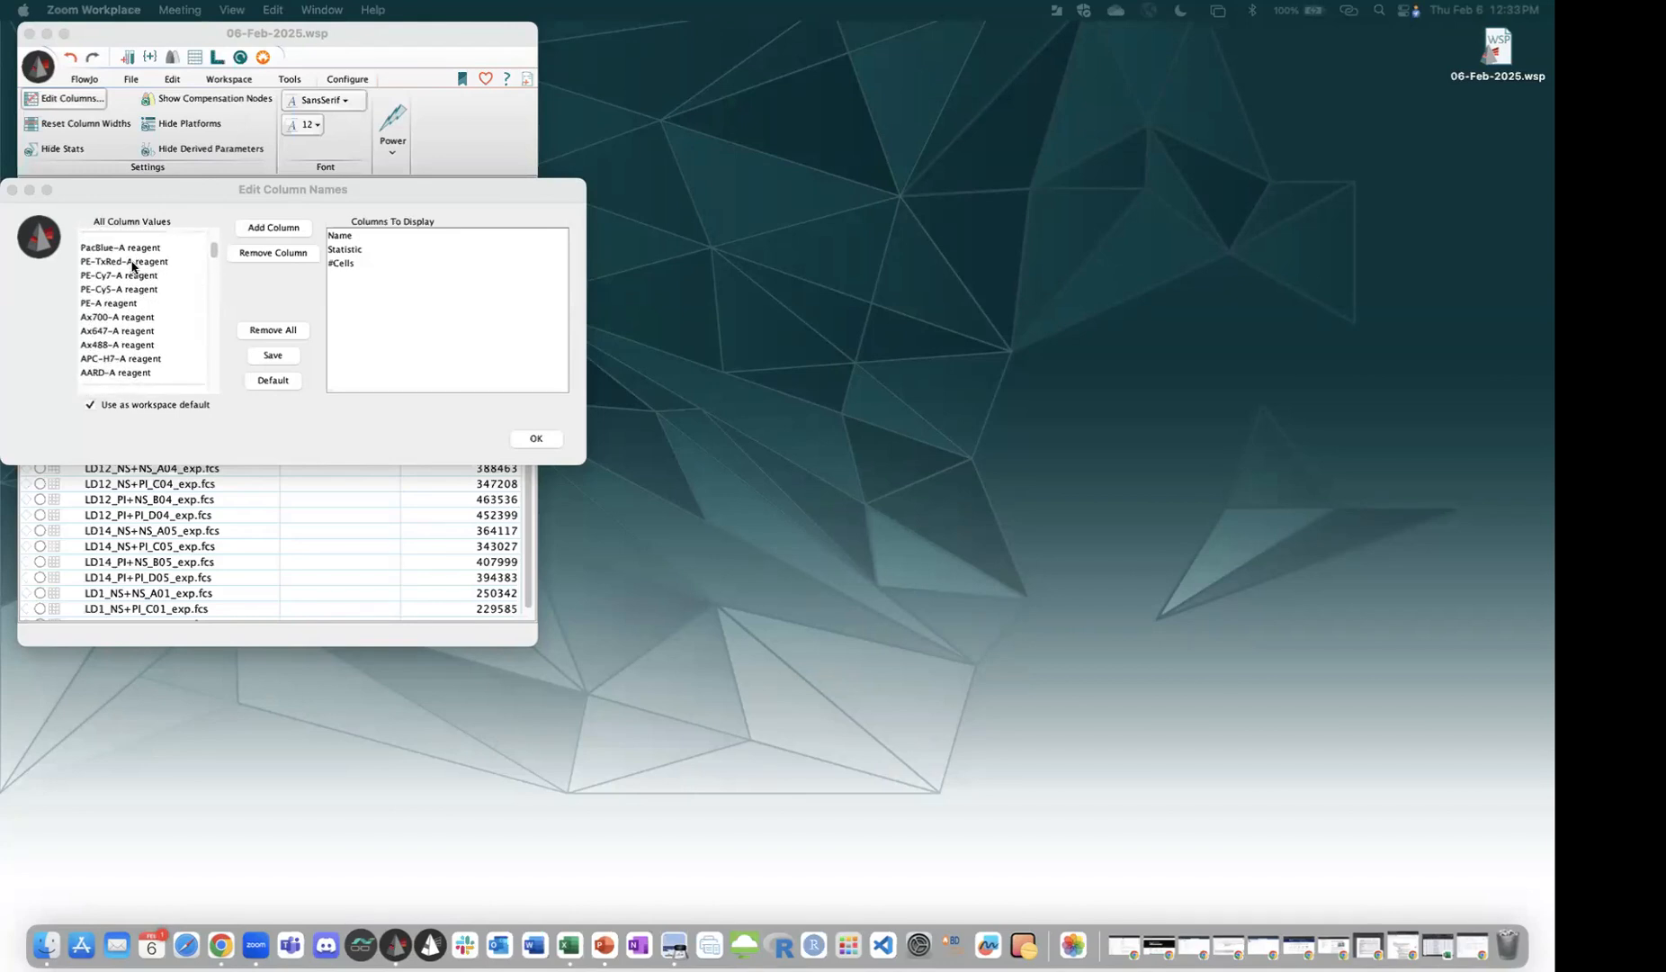
Add all reagent columns from PacBlue-A through AARD-A to the displayed workspace columns and enlarge the workspace window to fit them.
{"action": "left_click", "coordinate": [135, 249]}
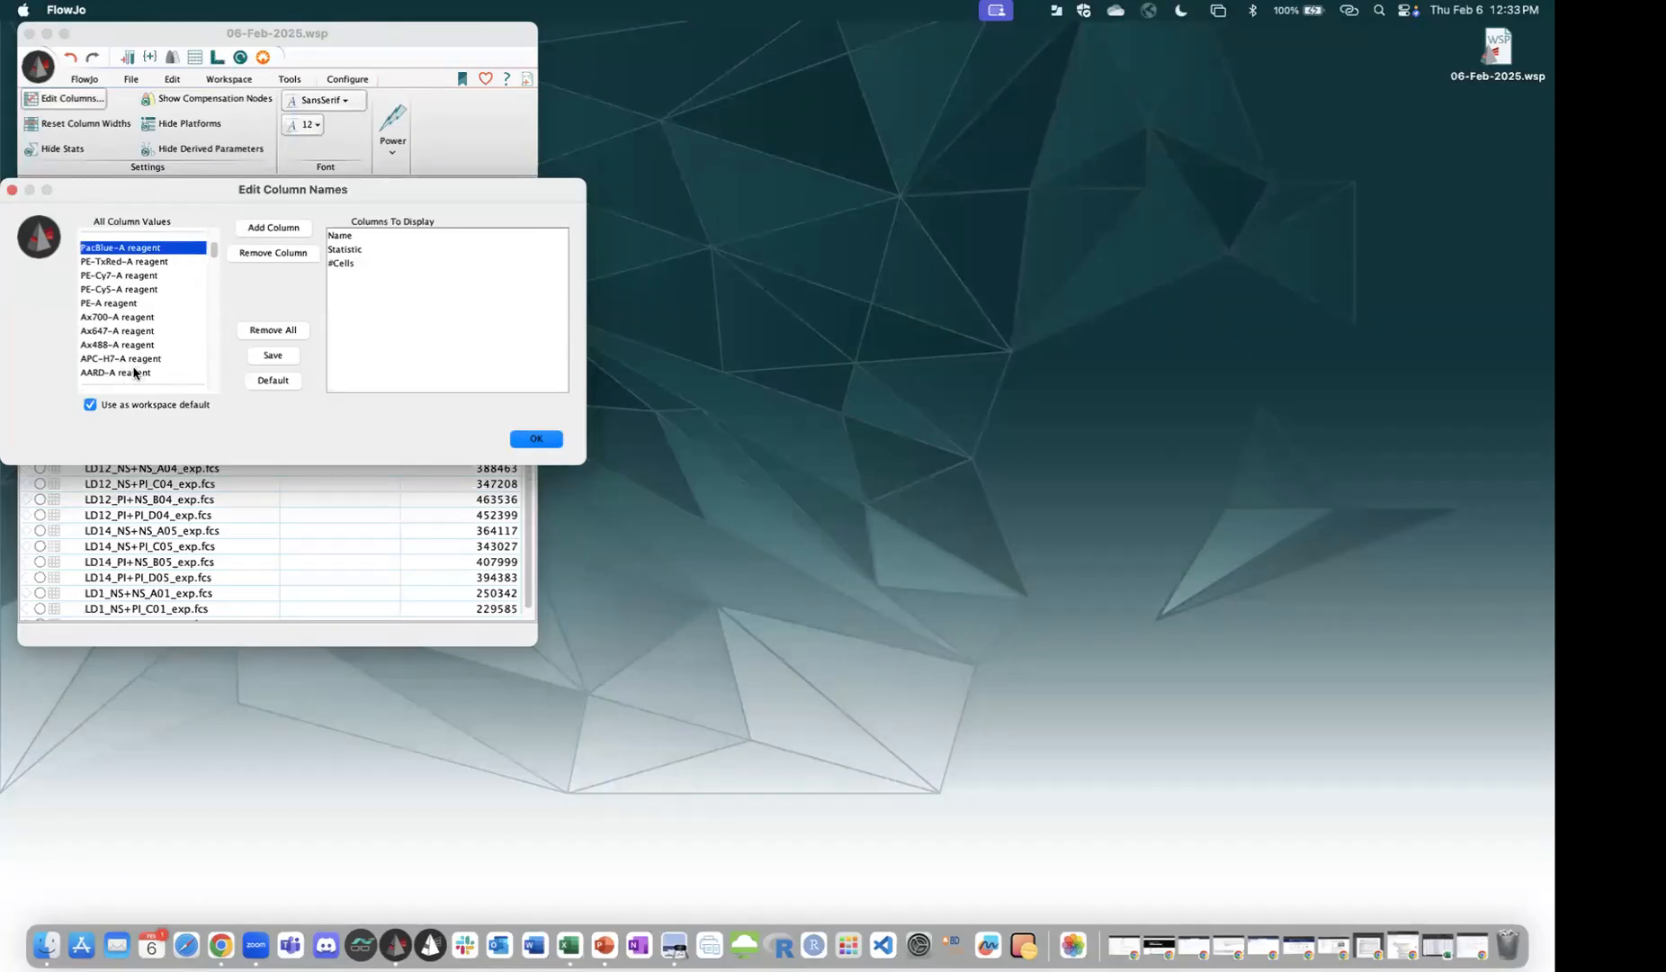
{"action": "left_click", "coordinate": [133, 372], "text": "shift"}
{"action": "scroll", "coordinate": [132, 319], "scroll_direction": "up", "scroll_amount": 2}
{"action": "scroll", "coordinate": [132, 319], "scroll_direction": "down", "scroll_amount": 3}
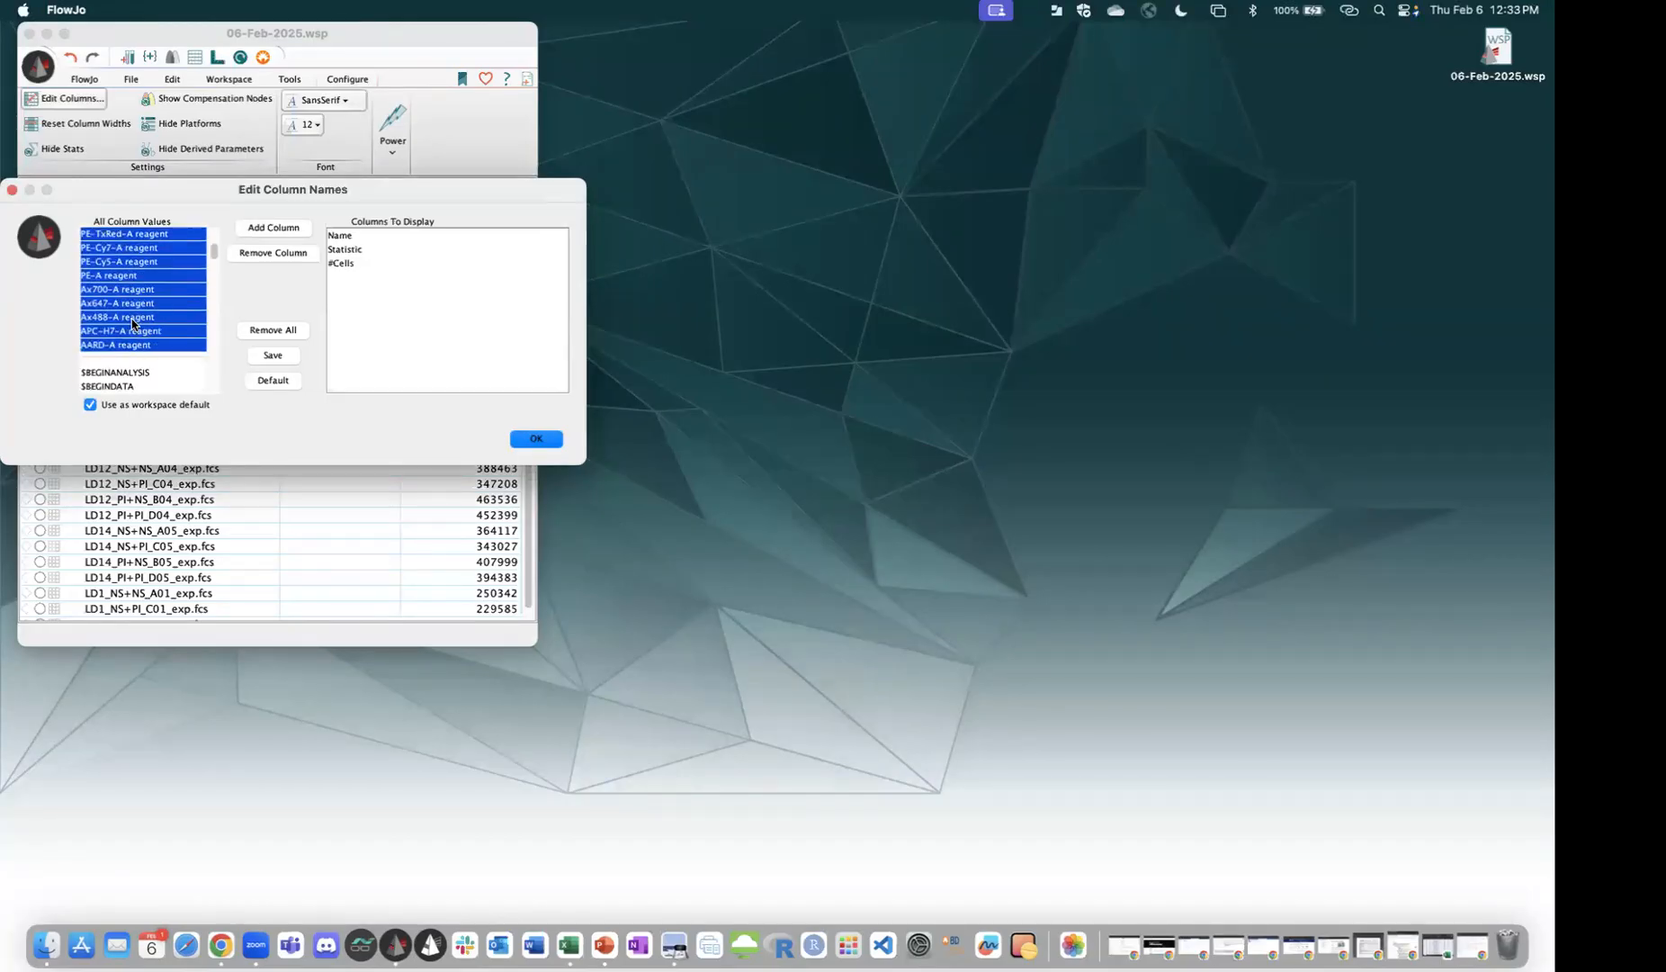
{"action": "scroll", "coordinate": [131, 318], "scroll_direction": "up", "scroll_amount": 2}
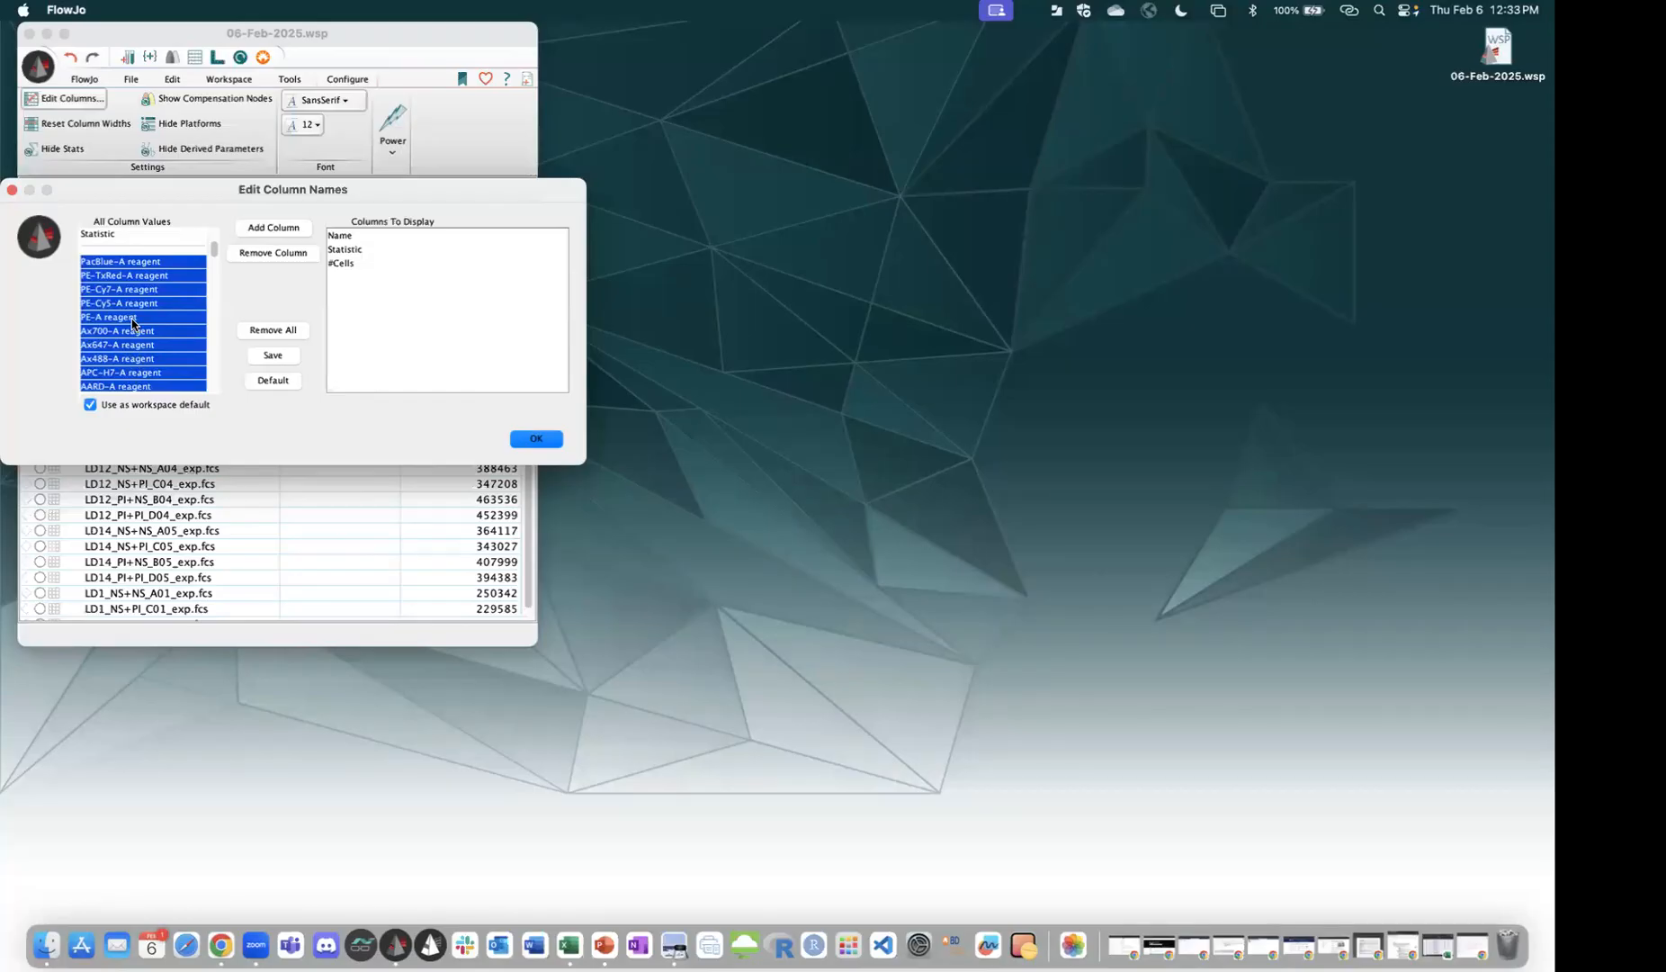
{"action": "left_click", "coordinate": [262, 231]}
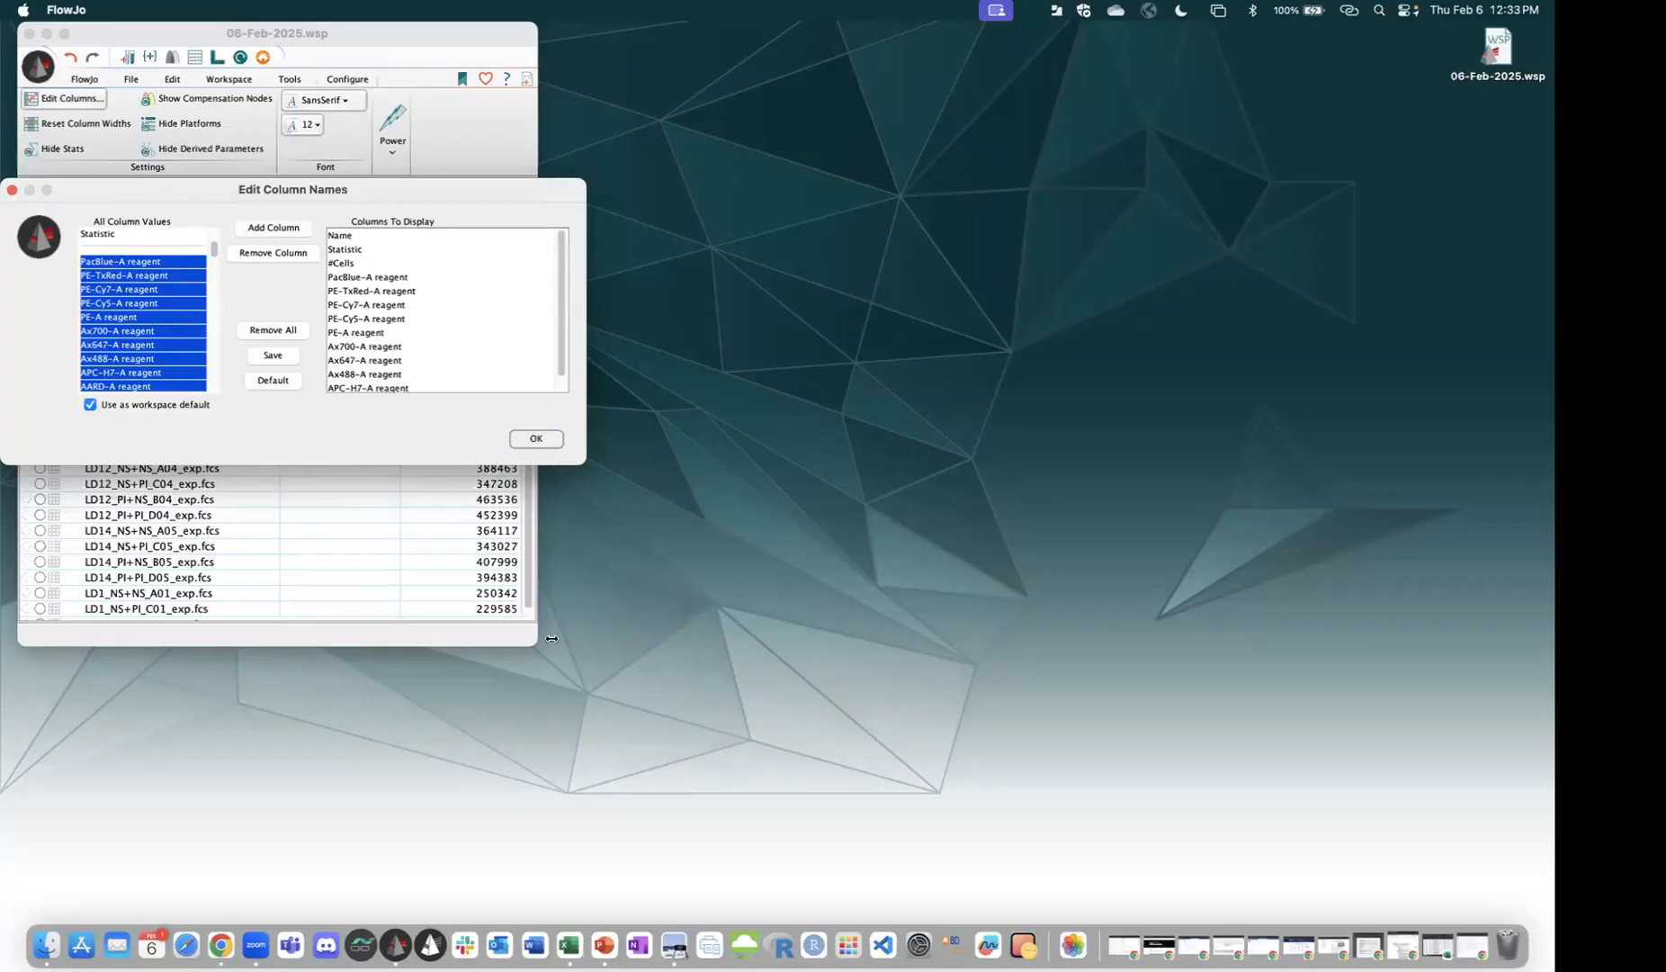
{"action": "key", "text": "Return"}
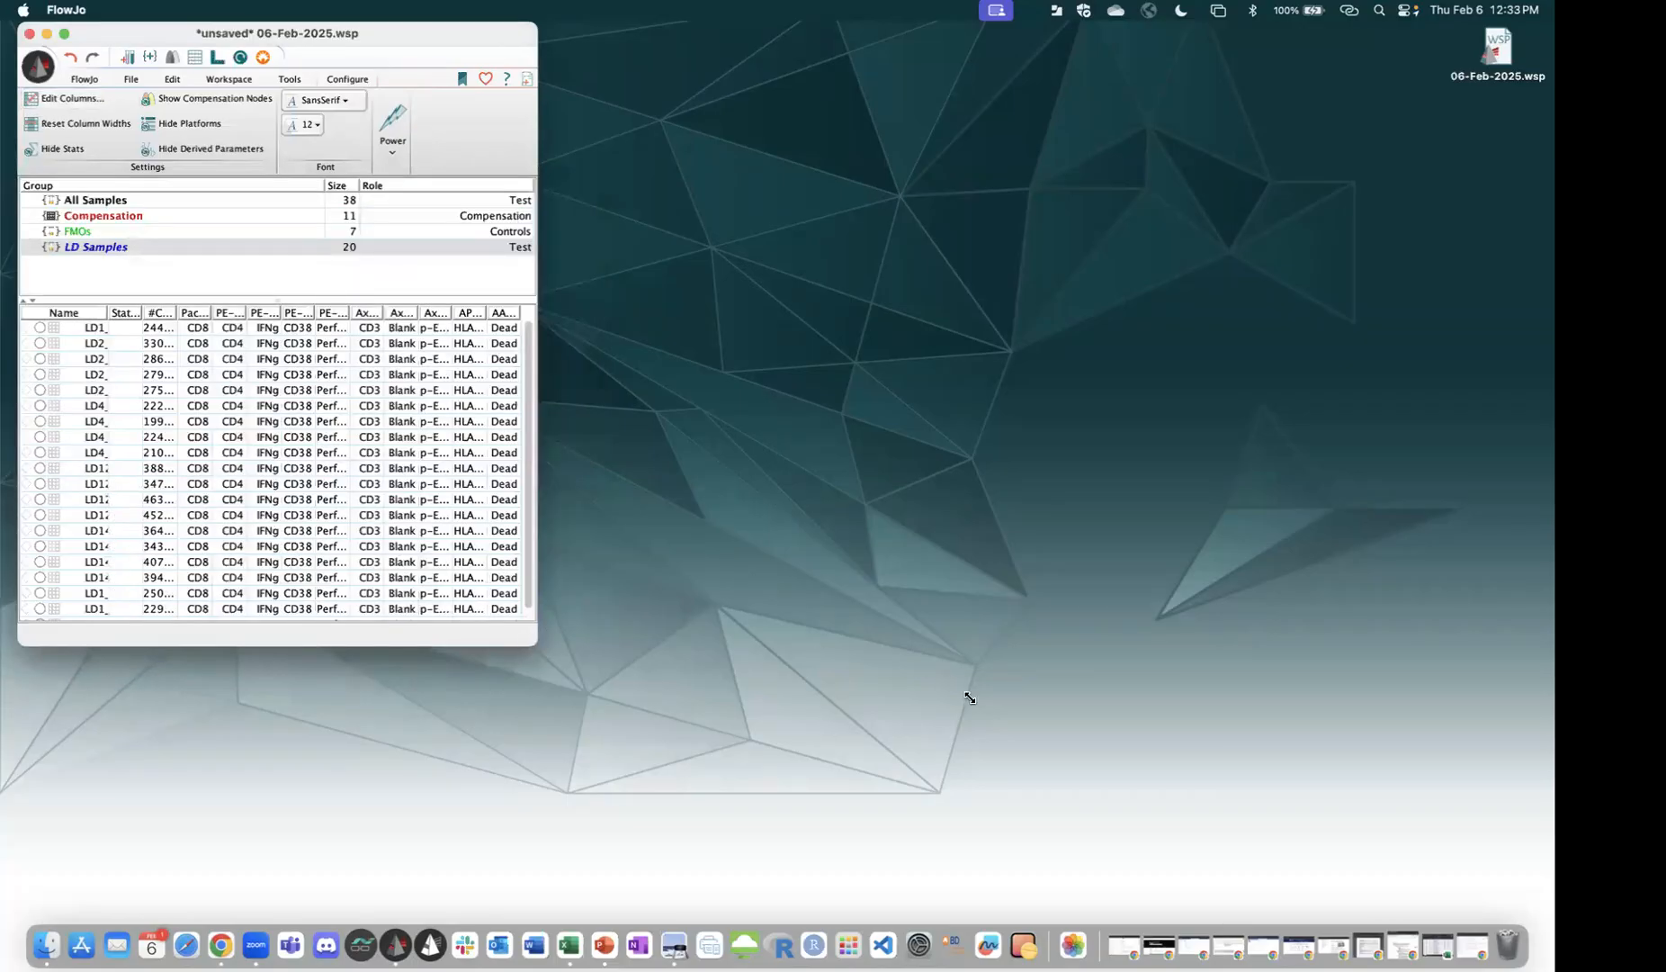
{"action": "left_click_drag", "start_coordinate": [970, 697], "coordinate": [977, 702]}
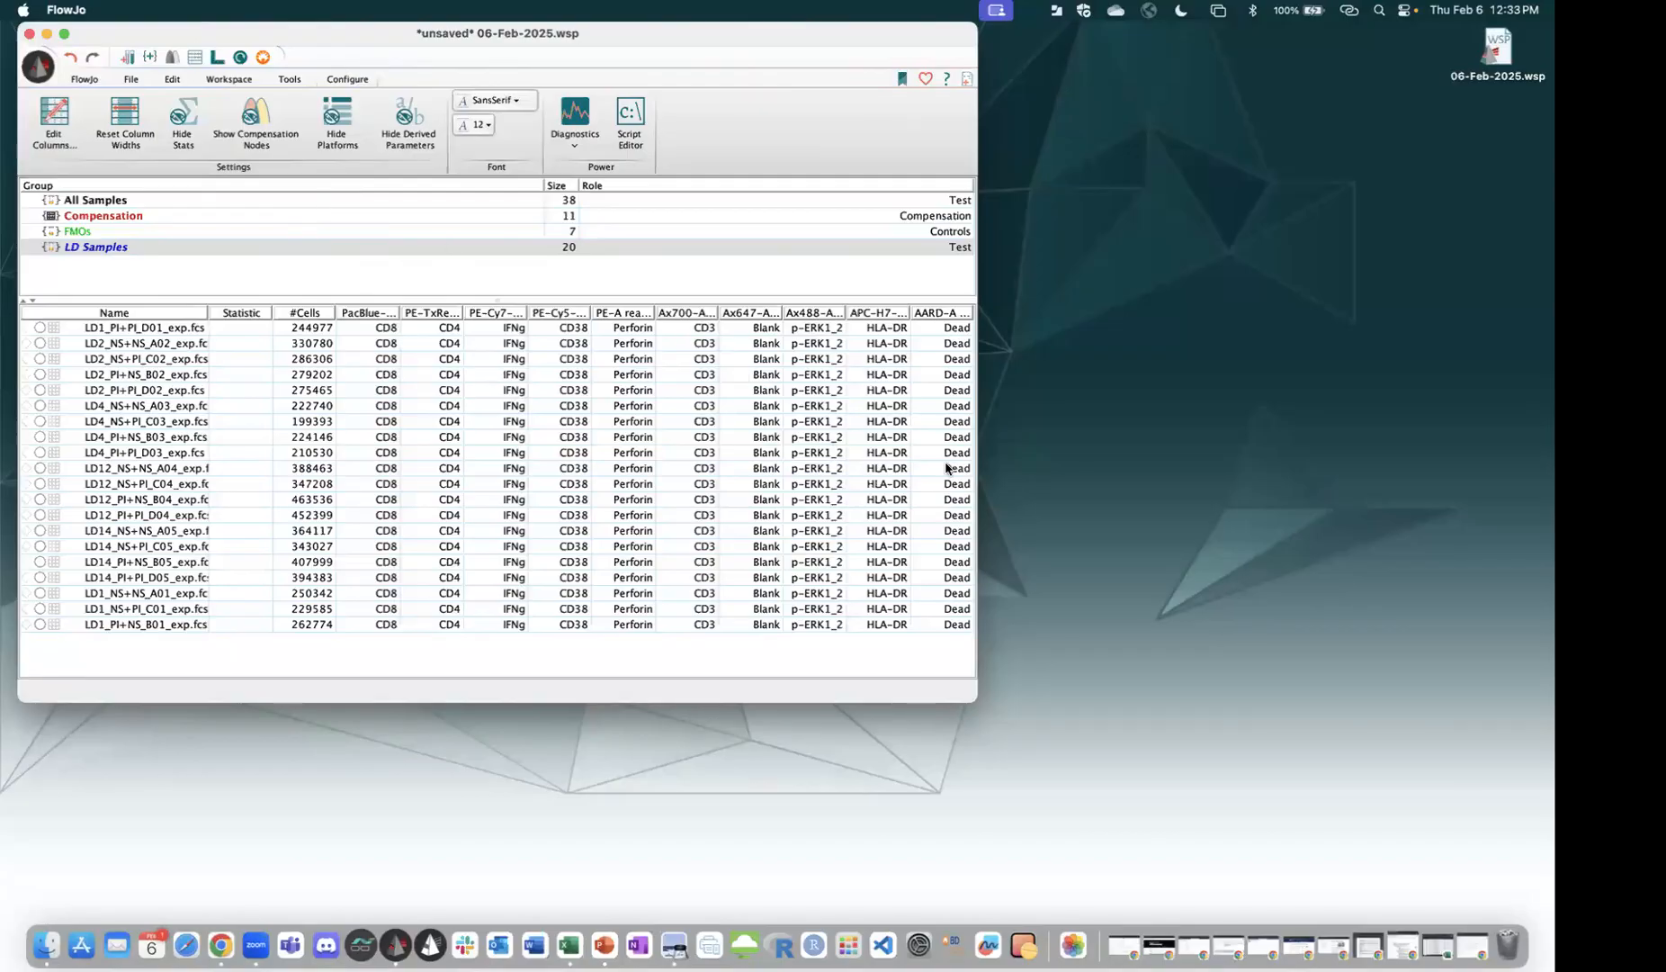
Check the Compensation group's reagent values and, in All Samples, set the AARD-A reagent of the Bead Comps_4 PE-TR sample to "Live/Dead".
{"action": "left_click", "coordinate": [131, 213]}
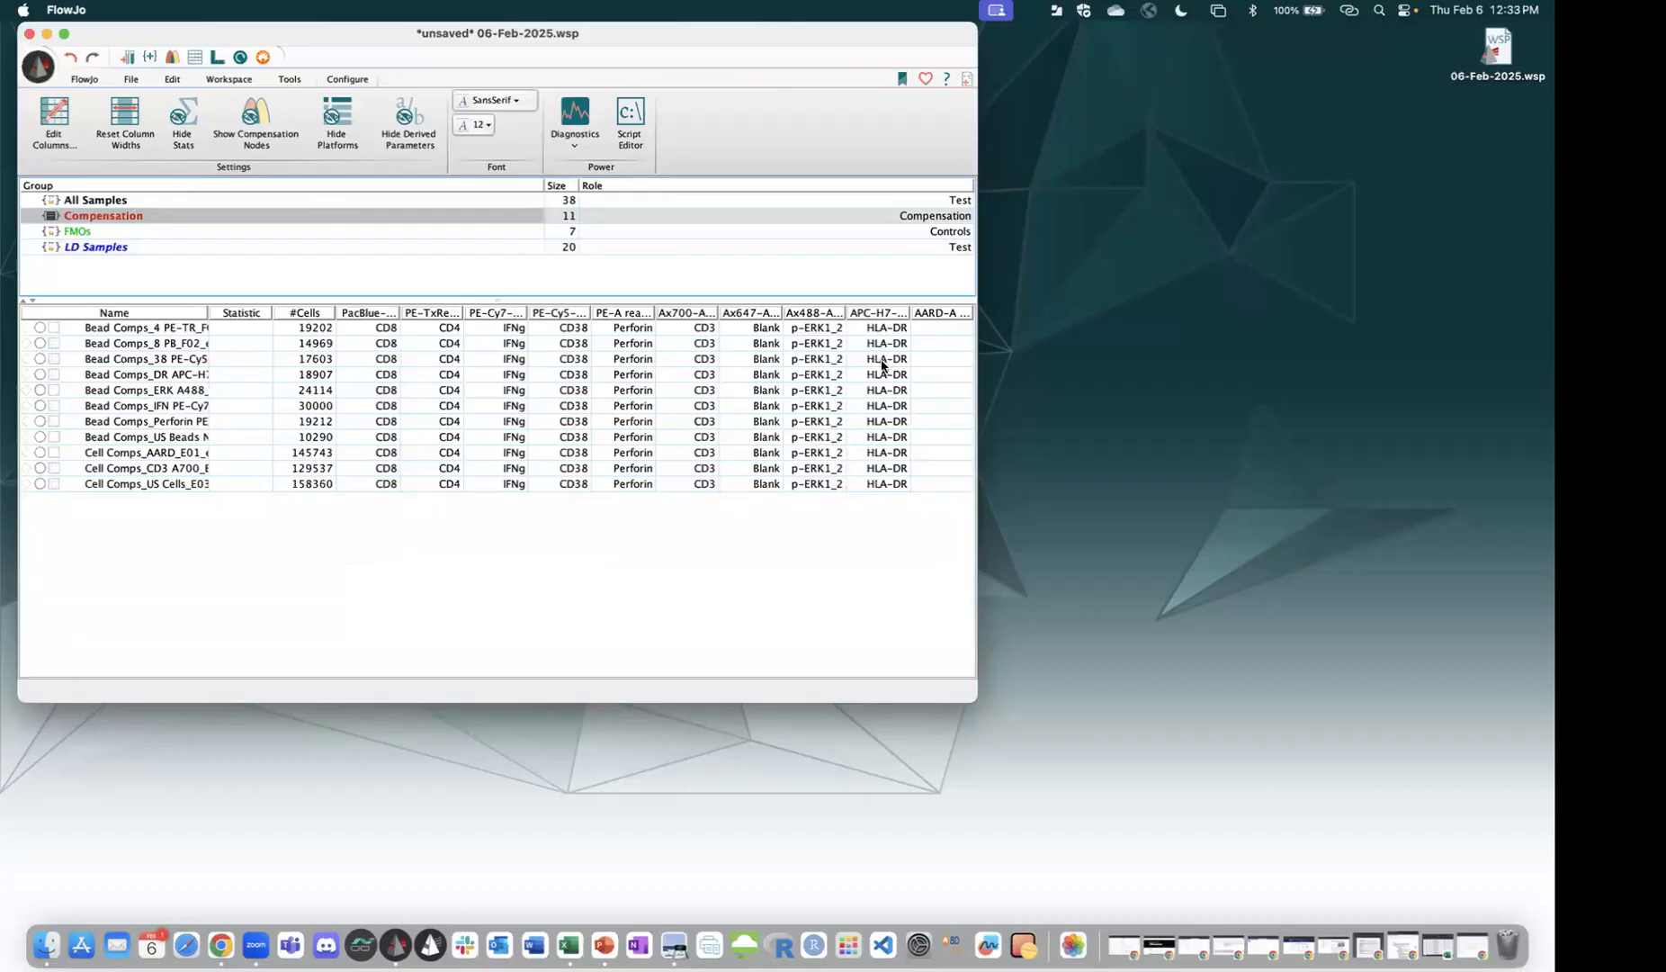
{"action": "key", "text": "Up"}
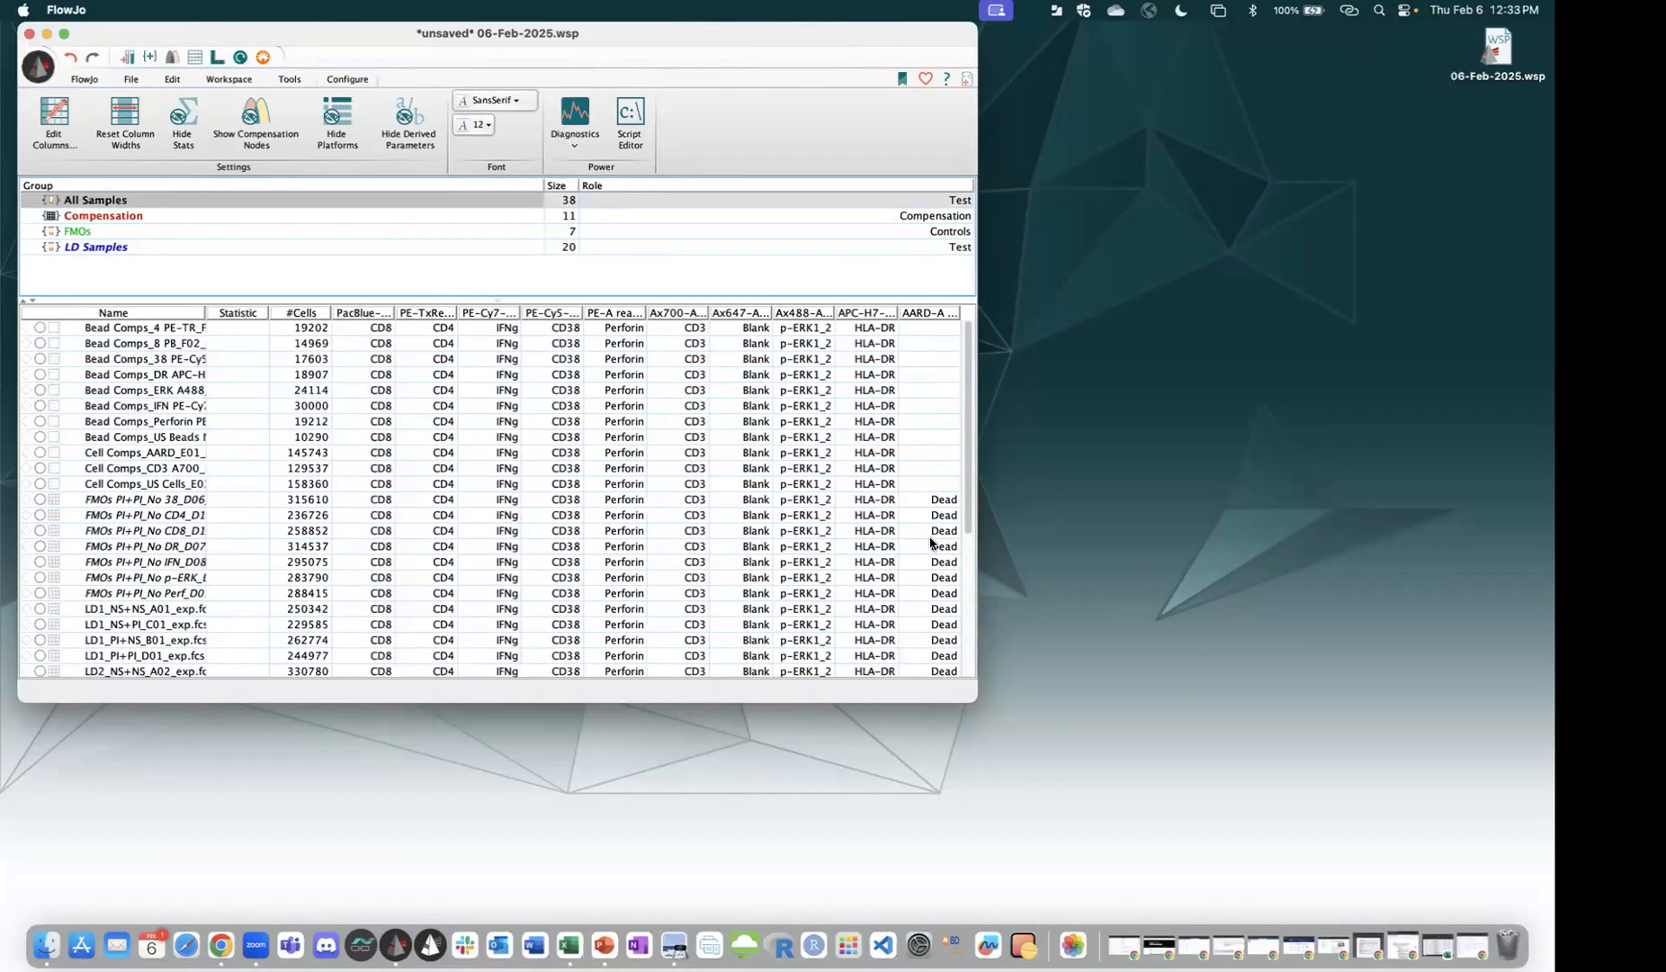
{"action": "left_click", "coordinate": [929, 327]}
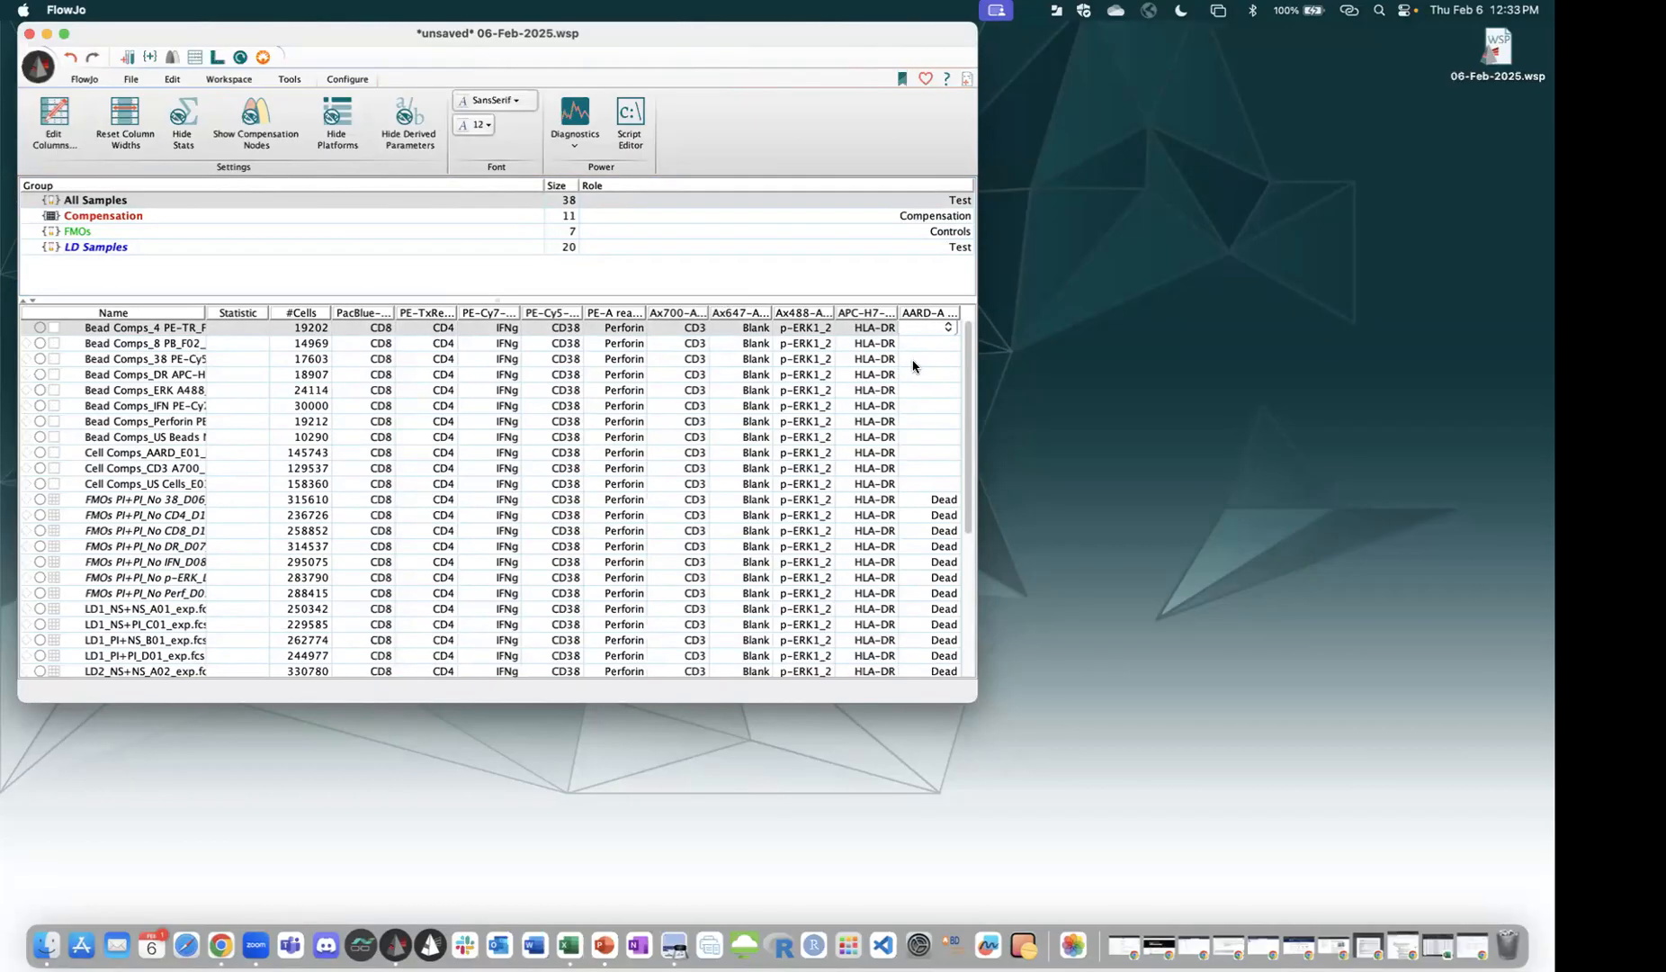
{"action": "type", "text": "Li"}
{"action": "type", "text": "ve"}
{"action": "type", "text": "/Dead"}
{"action": "key", "text": "Return"}
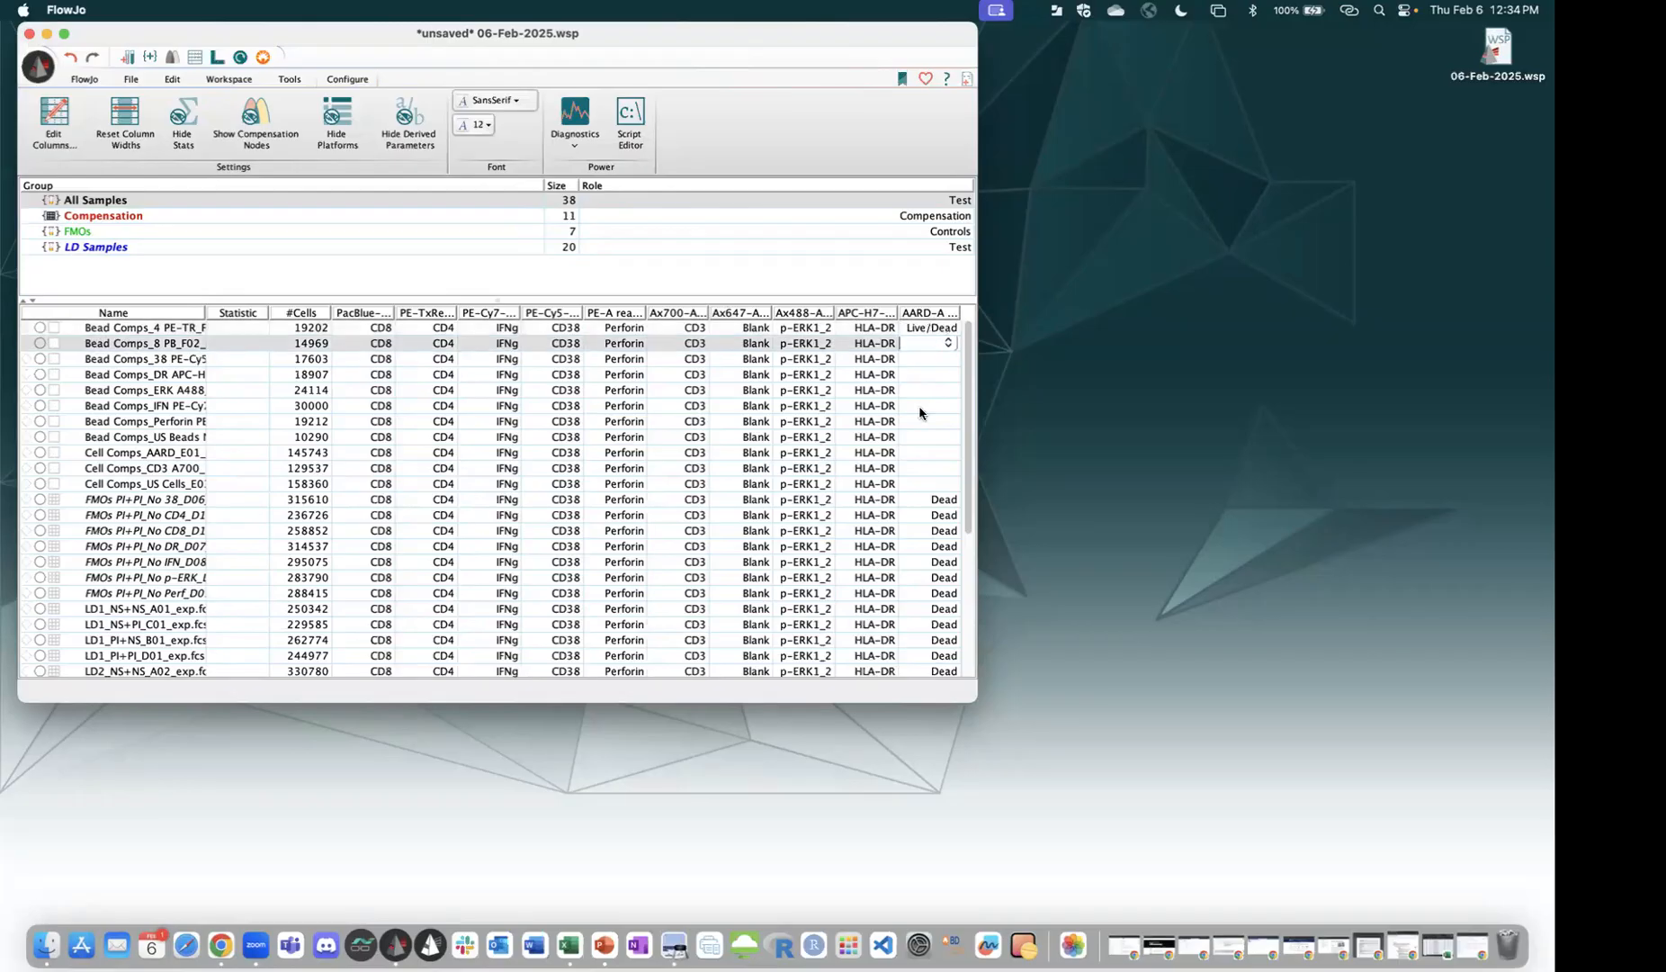
Apply the "Live/Dead" AARD-A reagent value of the Bead Comps_4 PE-TR sample to every member of the All Samples group.
{"action": "key", "text": "Up"}
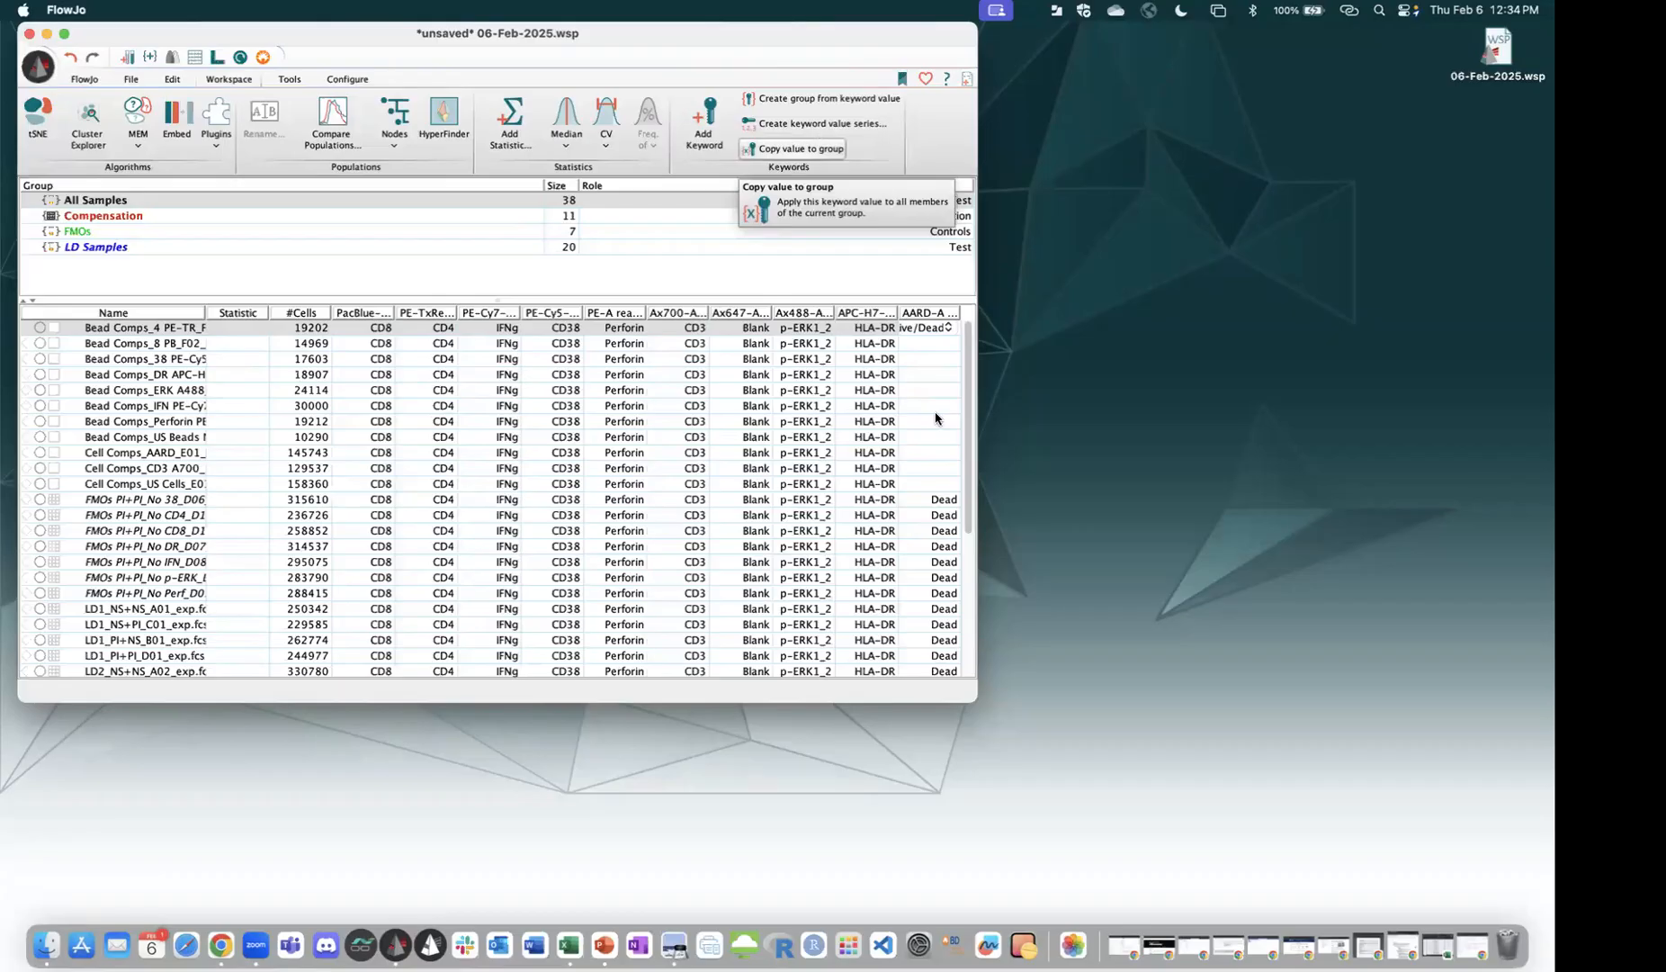
{"action": "scroll", "coordinate": [936, 419], "scroll_direction": "down", "scroll_amount": 3}
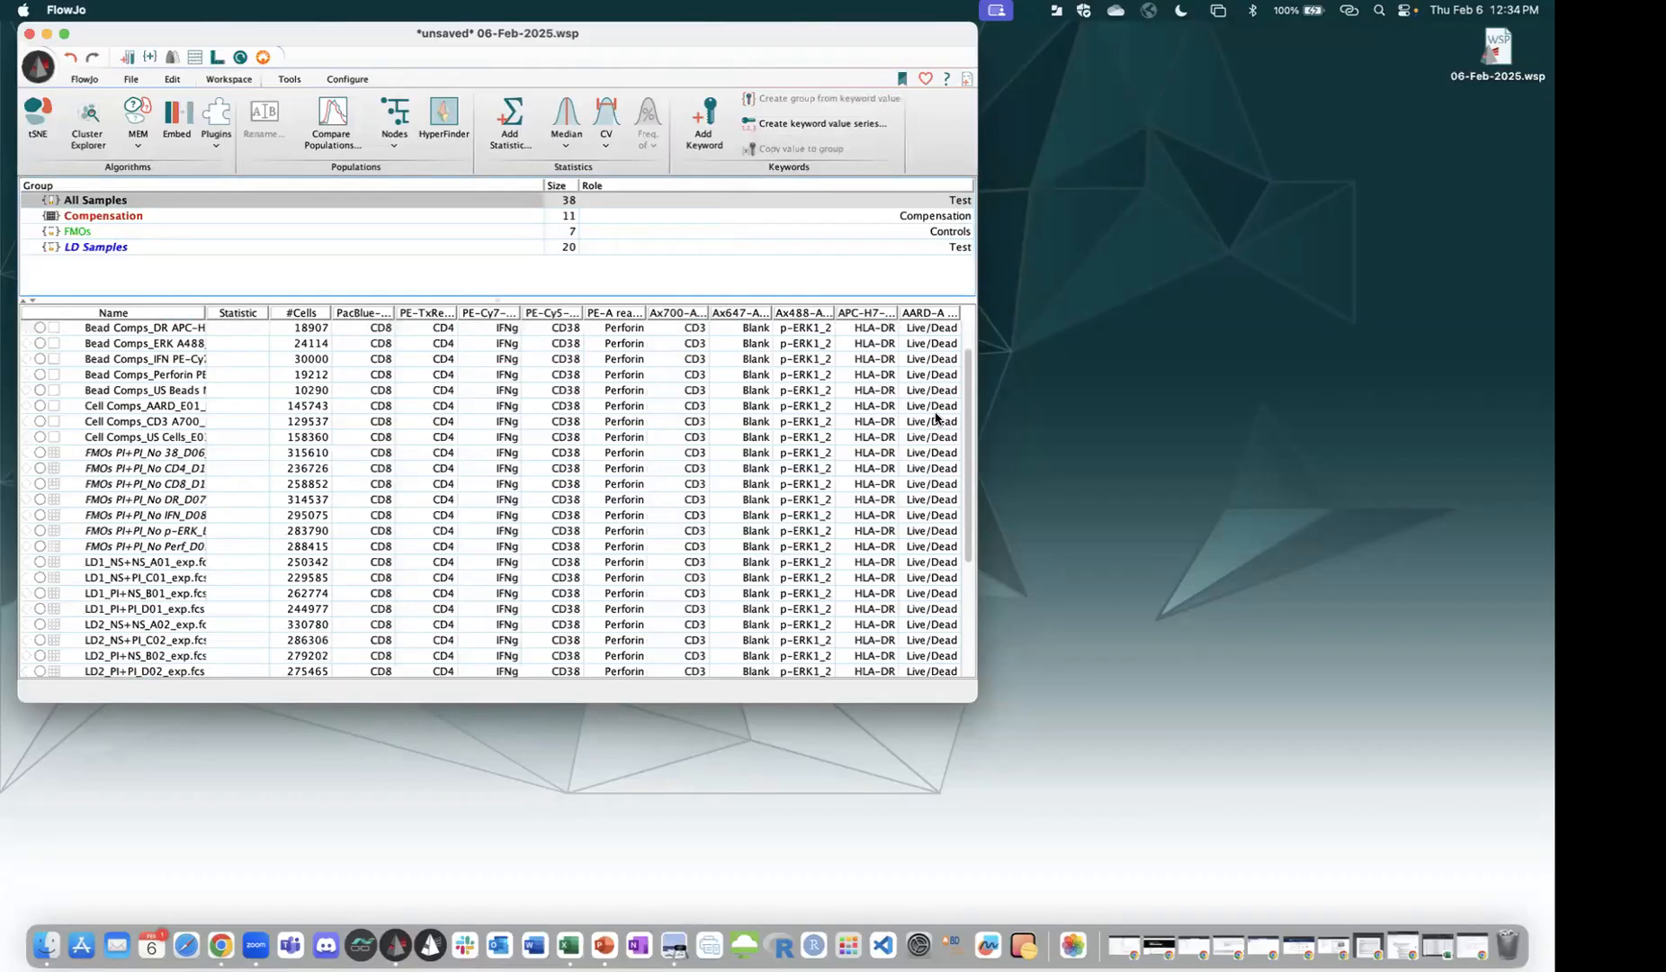
{"action": "left_click", "coordinate": [301, 200]}
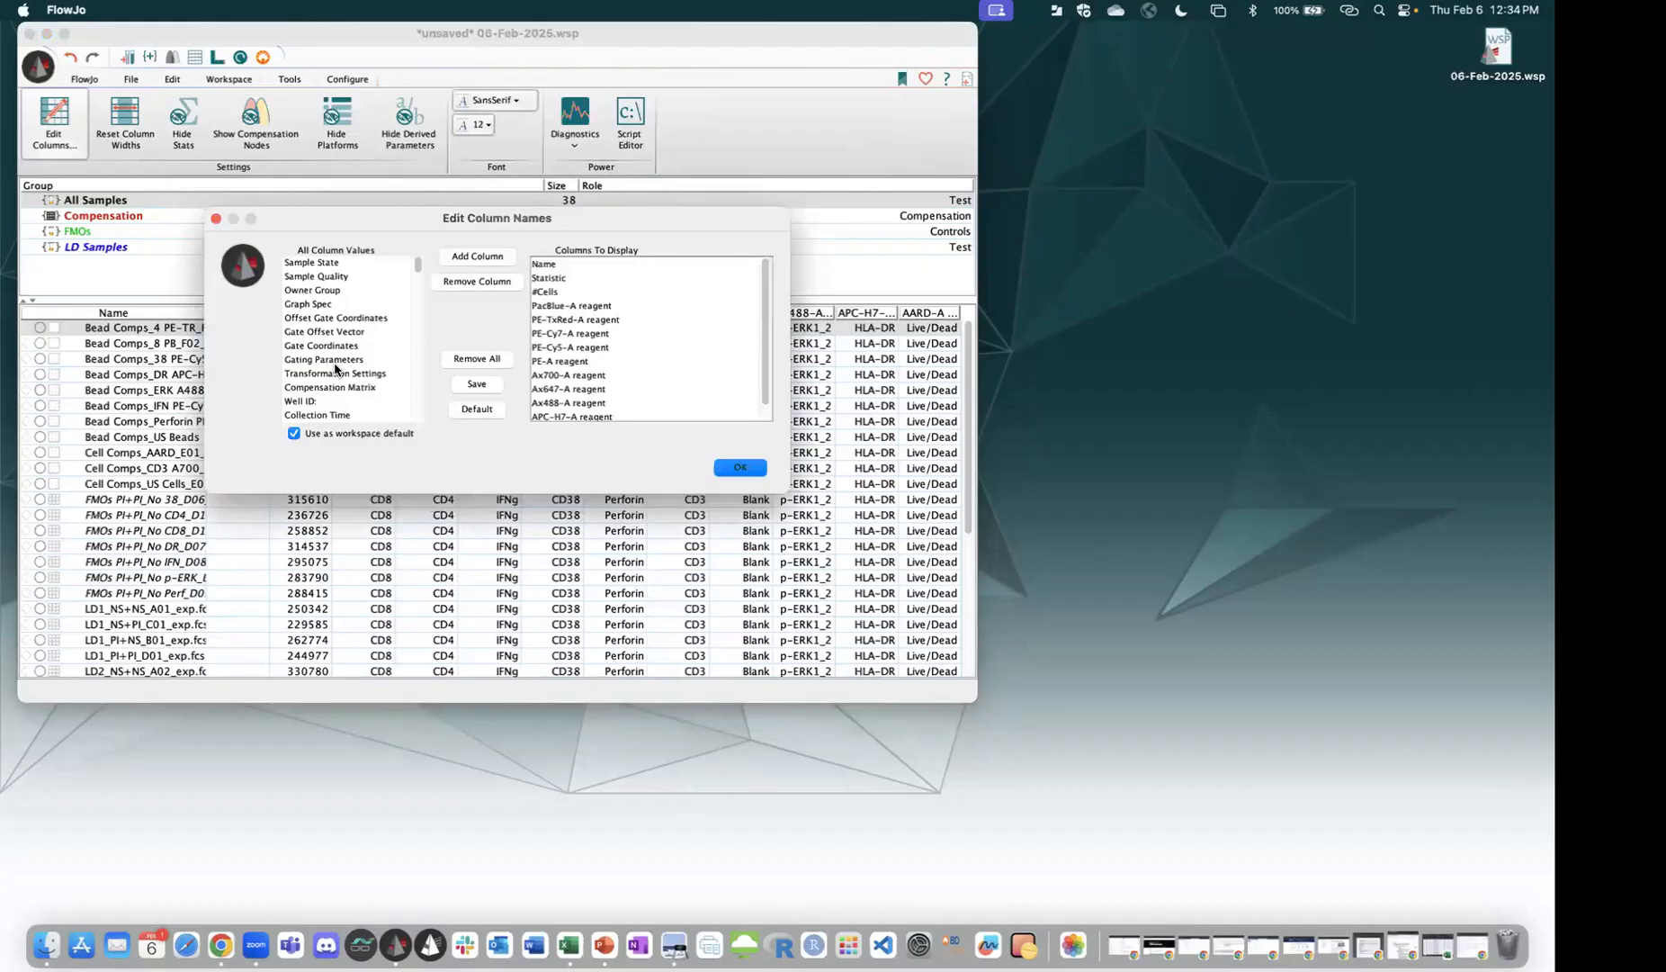
Remove all reagent columns from PacBlue-A through AARD-A from the displayed workspace columns.
{"action": "left_click", "coordinate": [571, 306]}
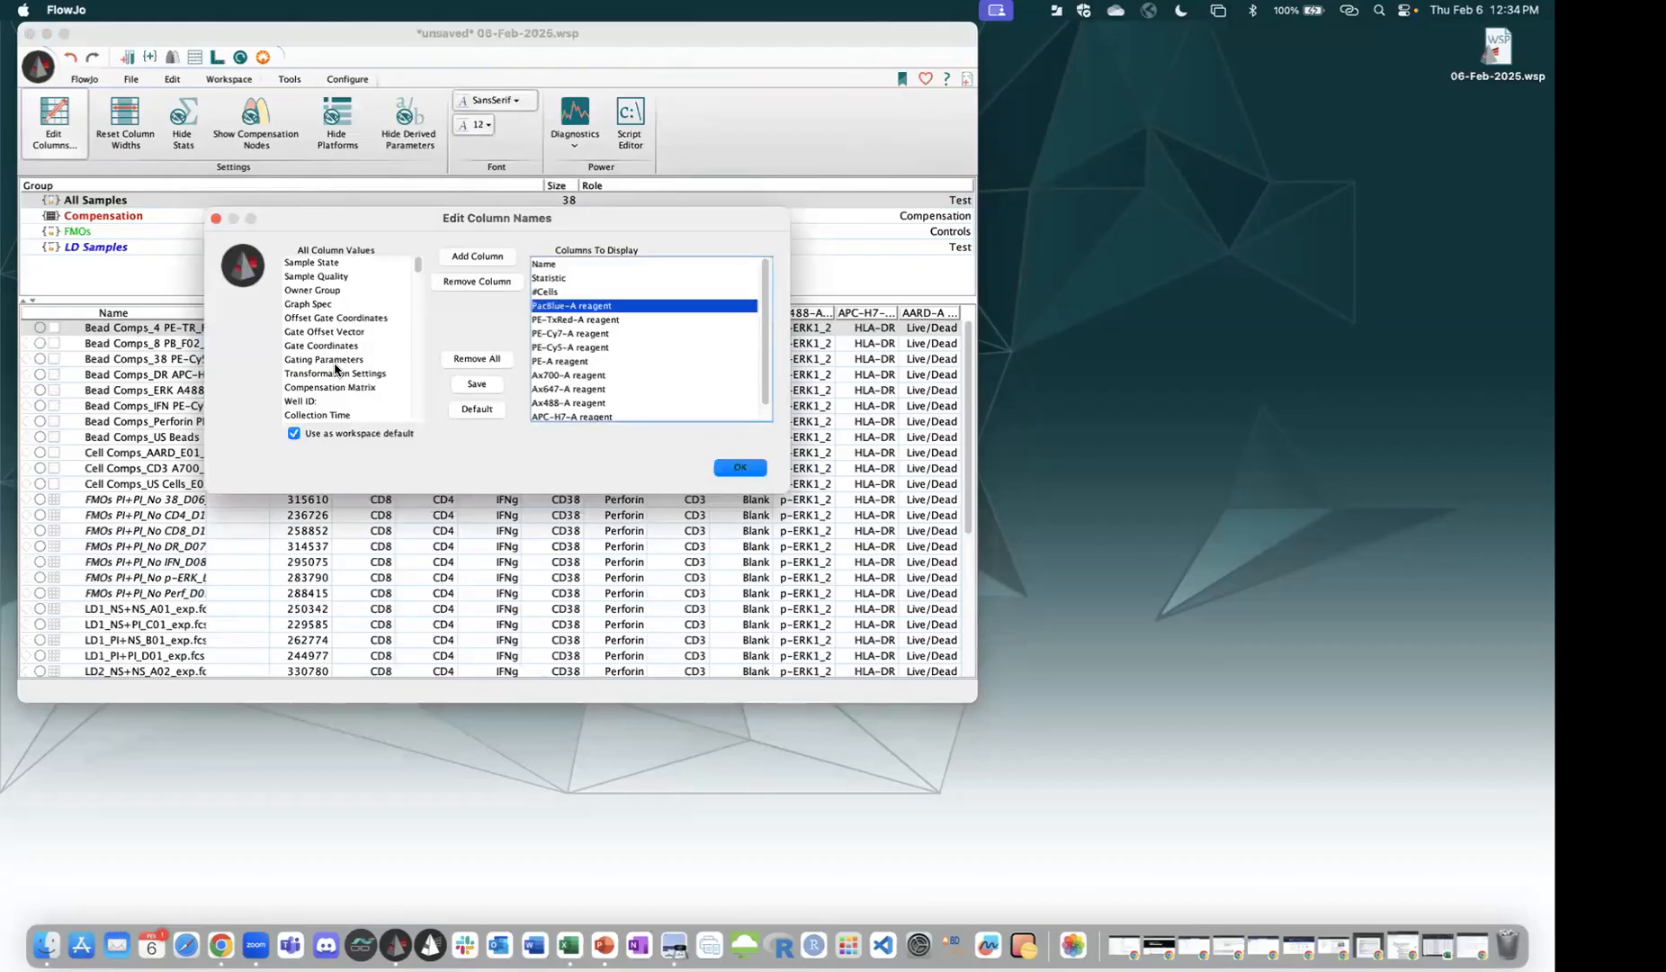
{"action": "scroll", "coordinate": [646, 338], "scroll_direction": "down", "scroll_amount": 1}
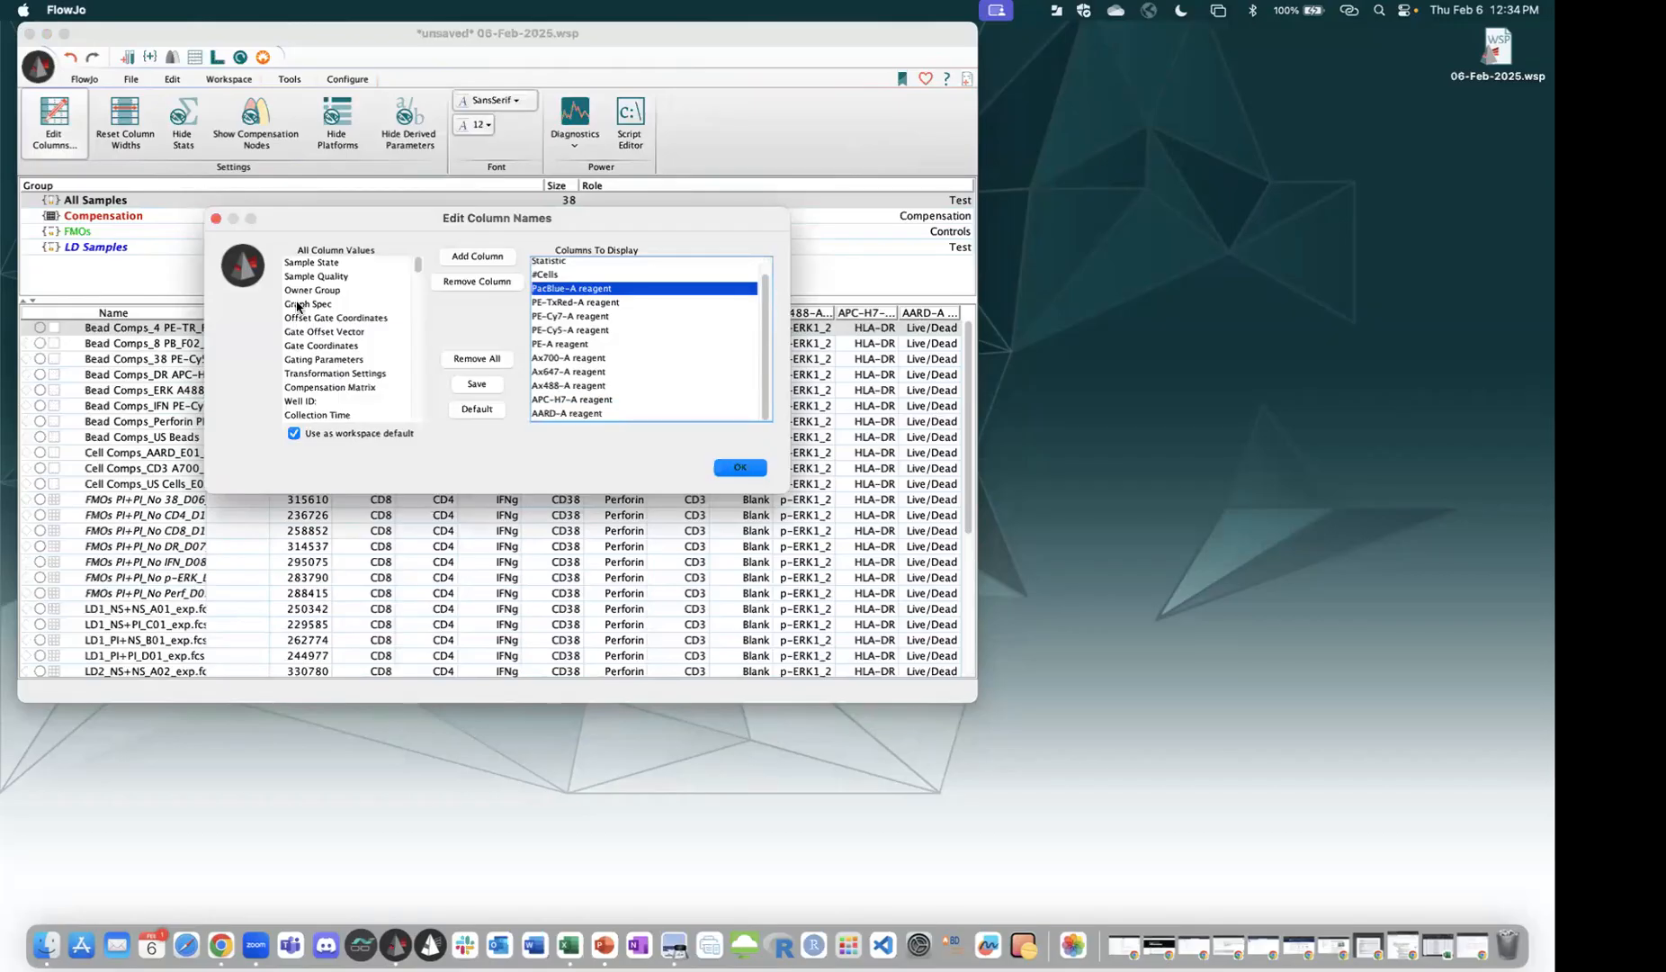
{"action": "left_click", "coordinate": [567, 413], "text": "shift"}
{"action": "left_click", "coordinate": [477, 281]}
Find the *PID and *STIM keywords among the available column values and add both to the displayed workspace columns.
{"action": "scroll", "coordinate": [333, 342], "scroll_direction": "down", "scroll_amount": 20}
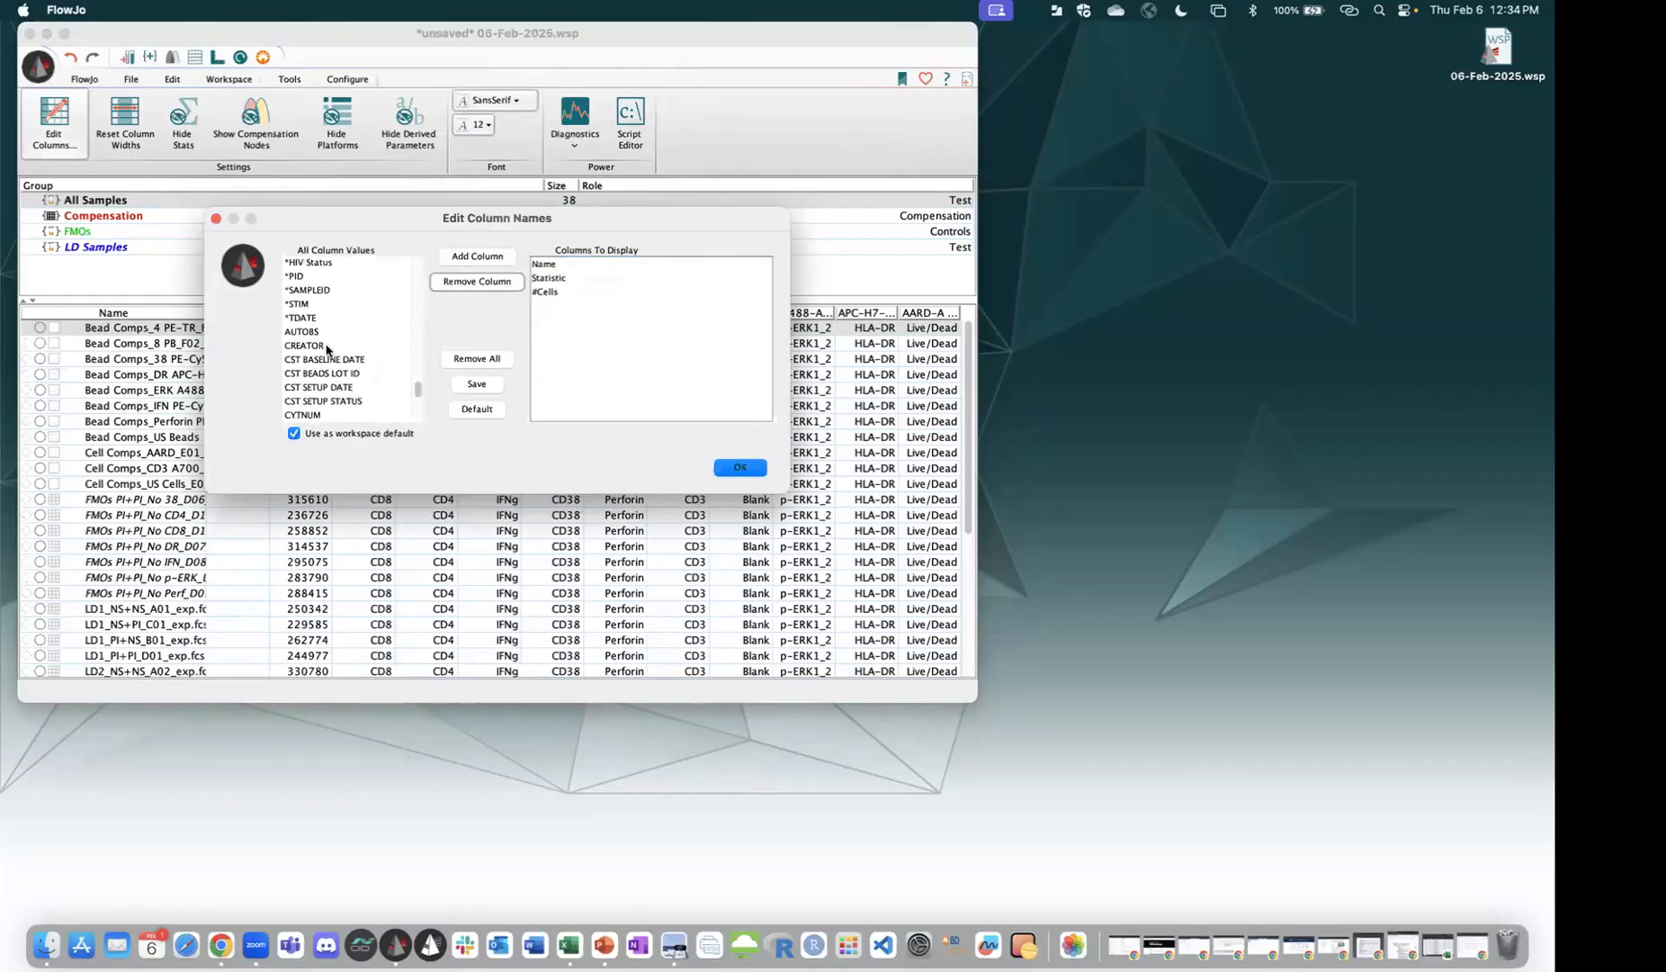
{"action": "scroll", "coordinate": [326, 350], "scroll_direction": "up", "scroll_amount": 5}
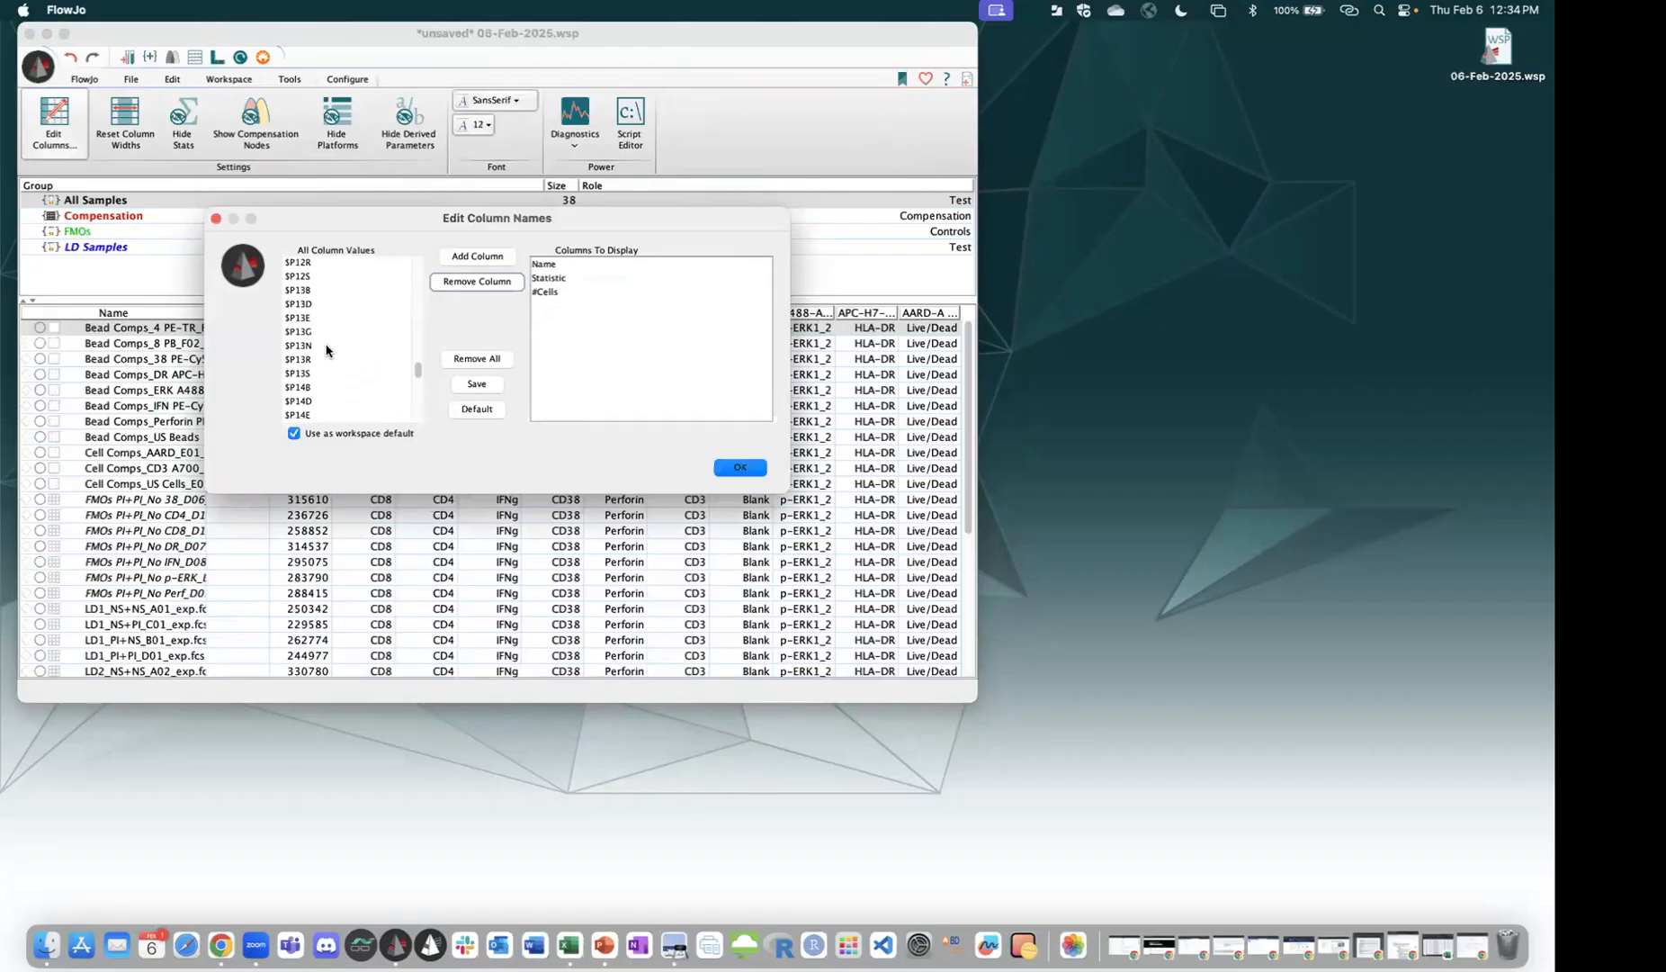
{"action": "scroll", "coordinate": [326, 350], "scroll_direction": "down", "scroll_amount": 3}
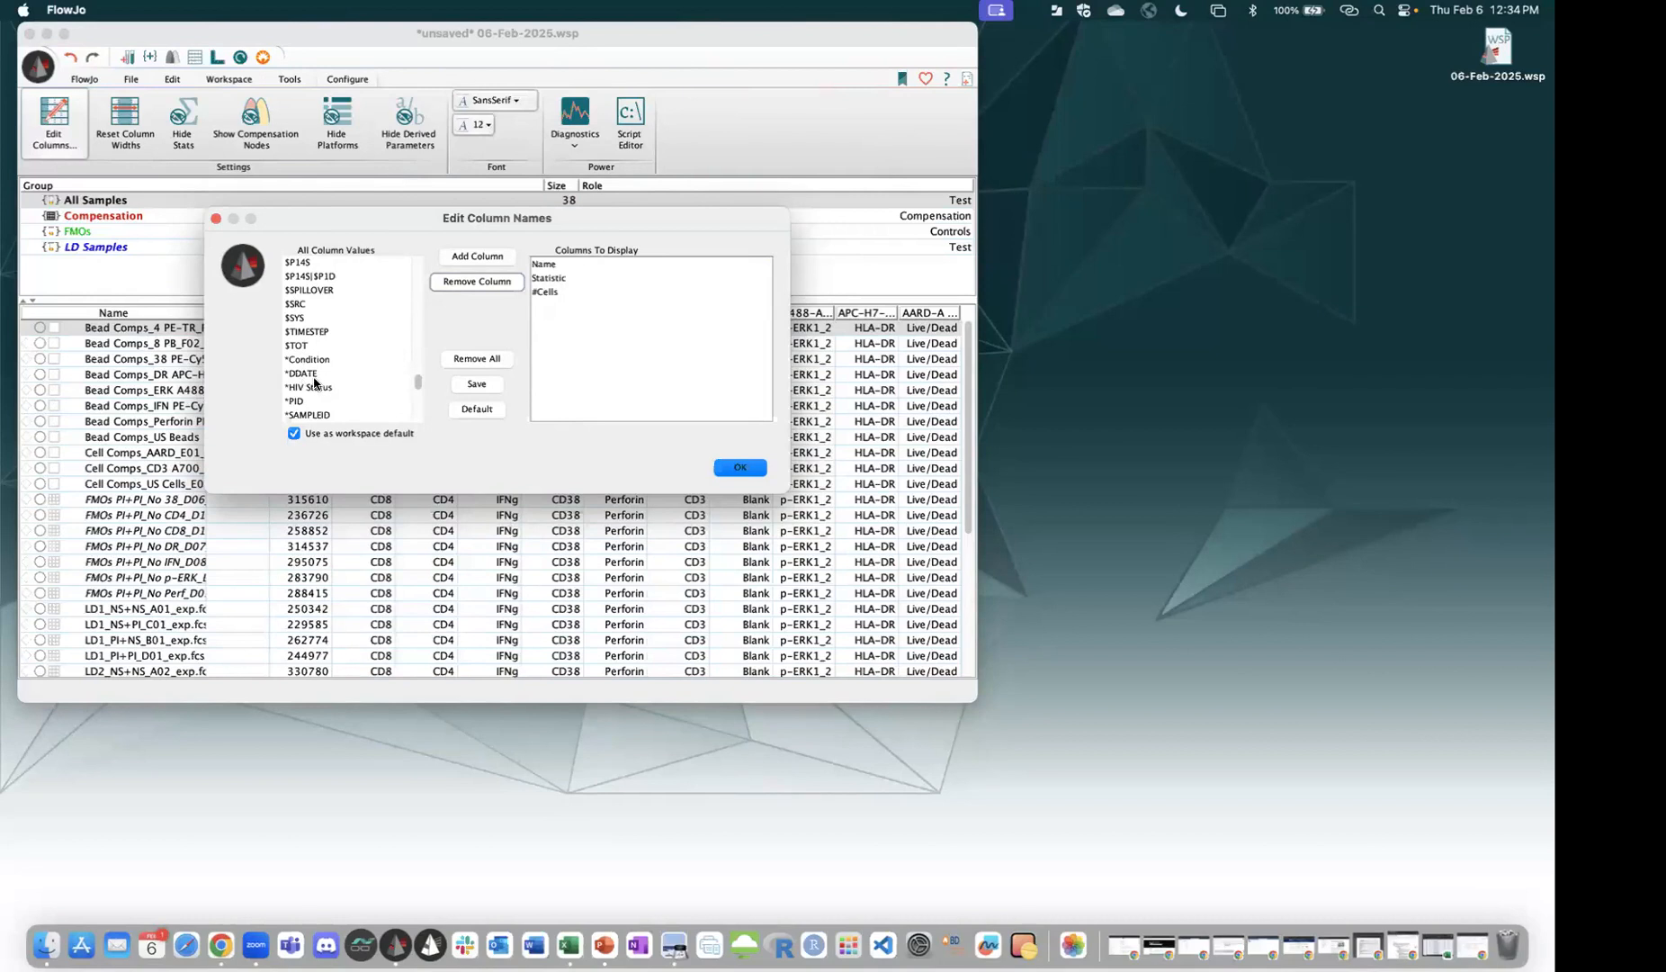
{"action": "scroll", "coordinate": [317, 380], "scroll_direction": "down", "scroll_amount": 3}
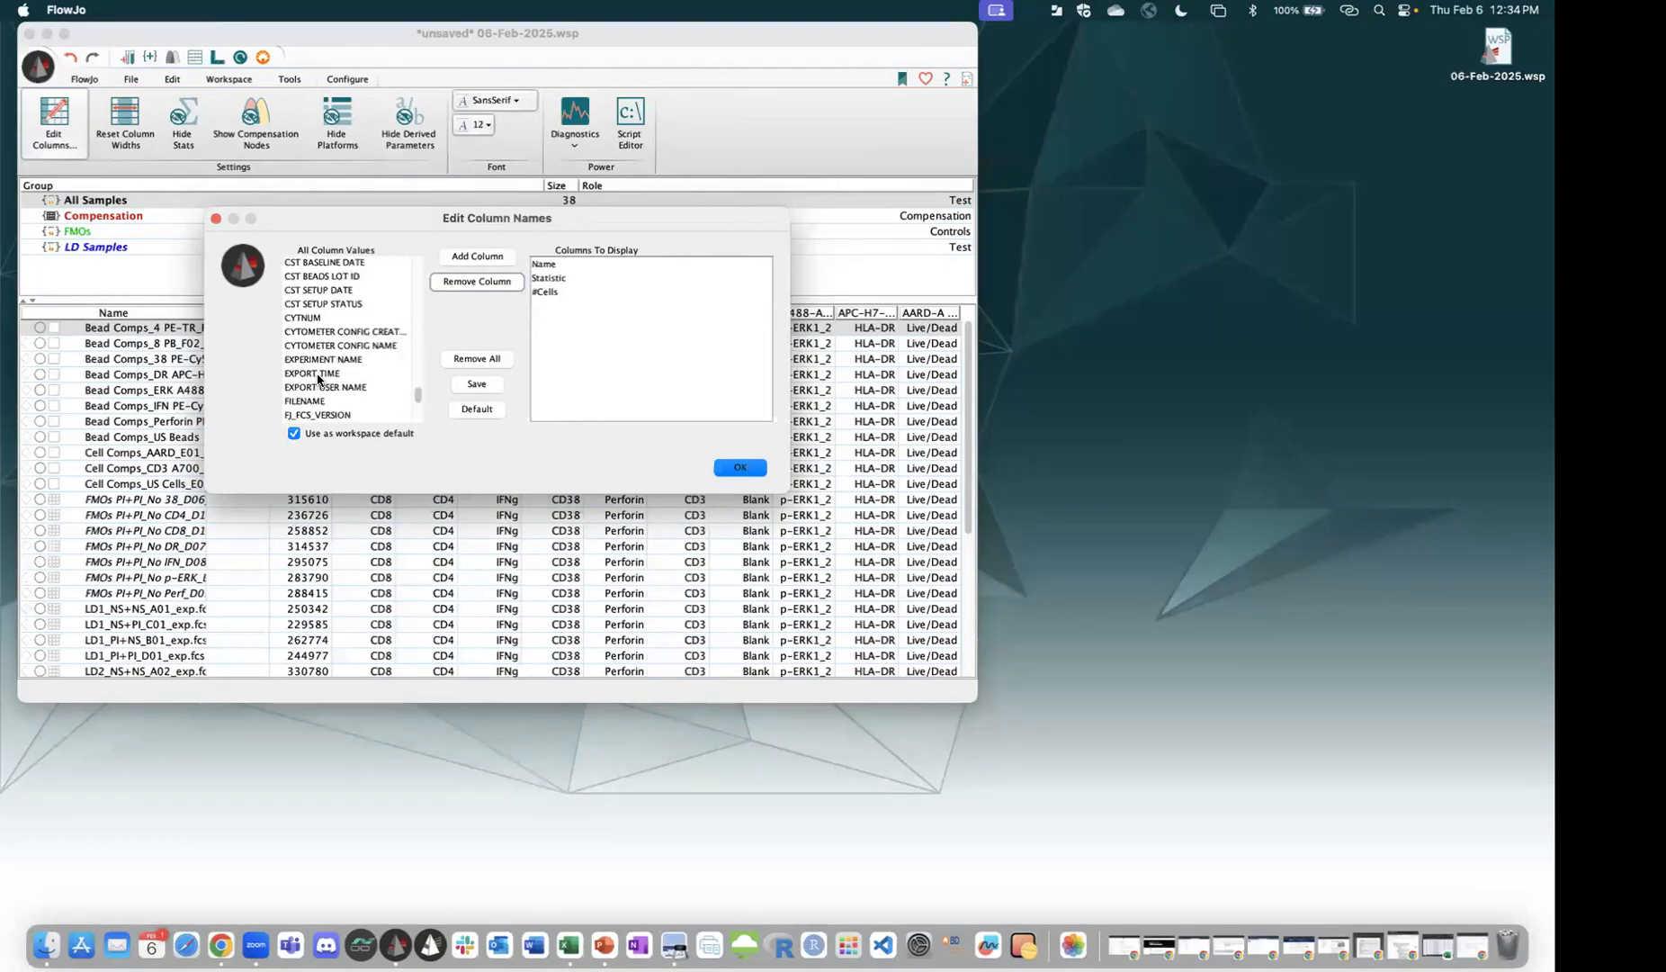
{"action": "scroll", "coordinate": [333, 395], "scroll_direction": "up", "scroll_amount": 2}
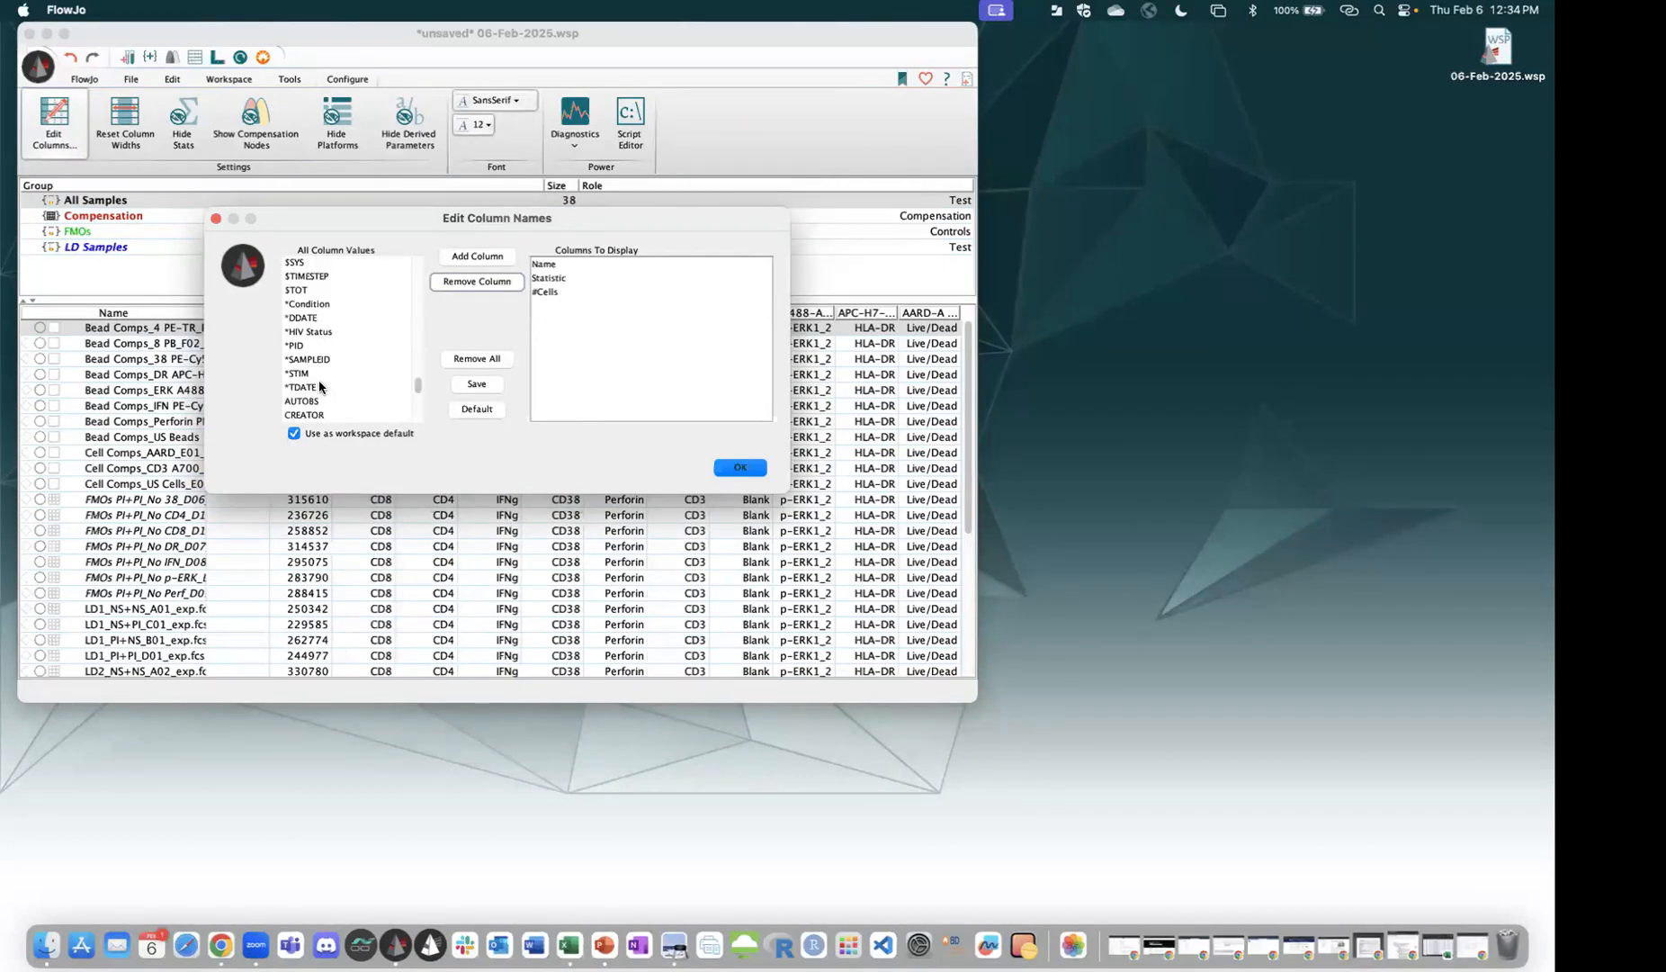
{"action": "scroll", "coordinate": [319, 379], "scroll_direction": "down", "scroll_amount": 1}
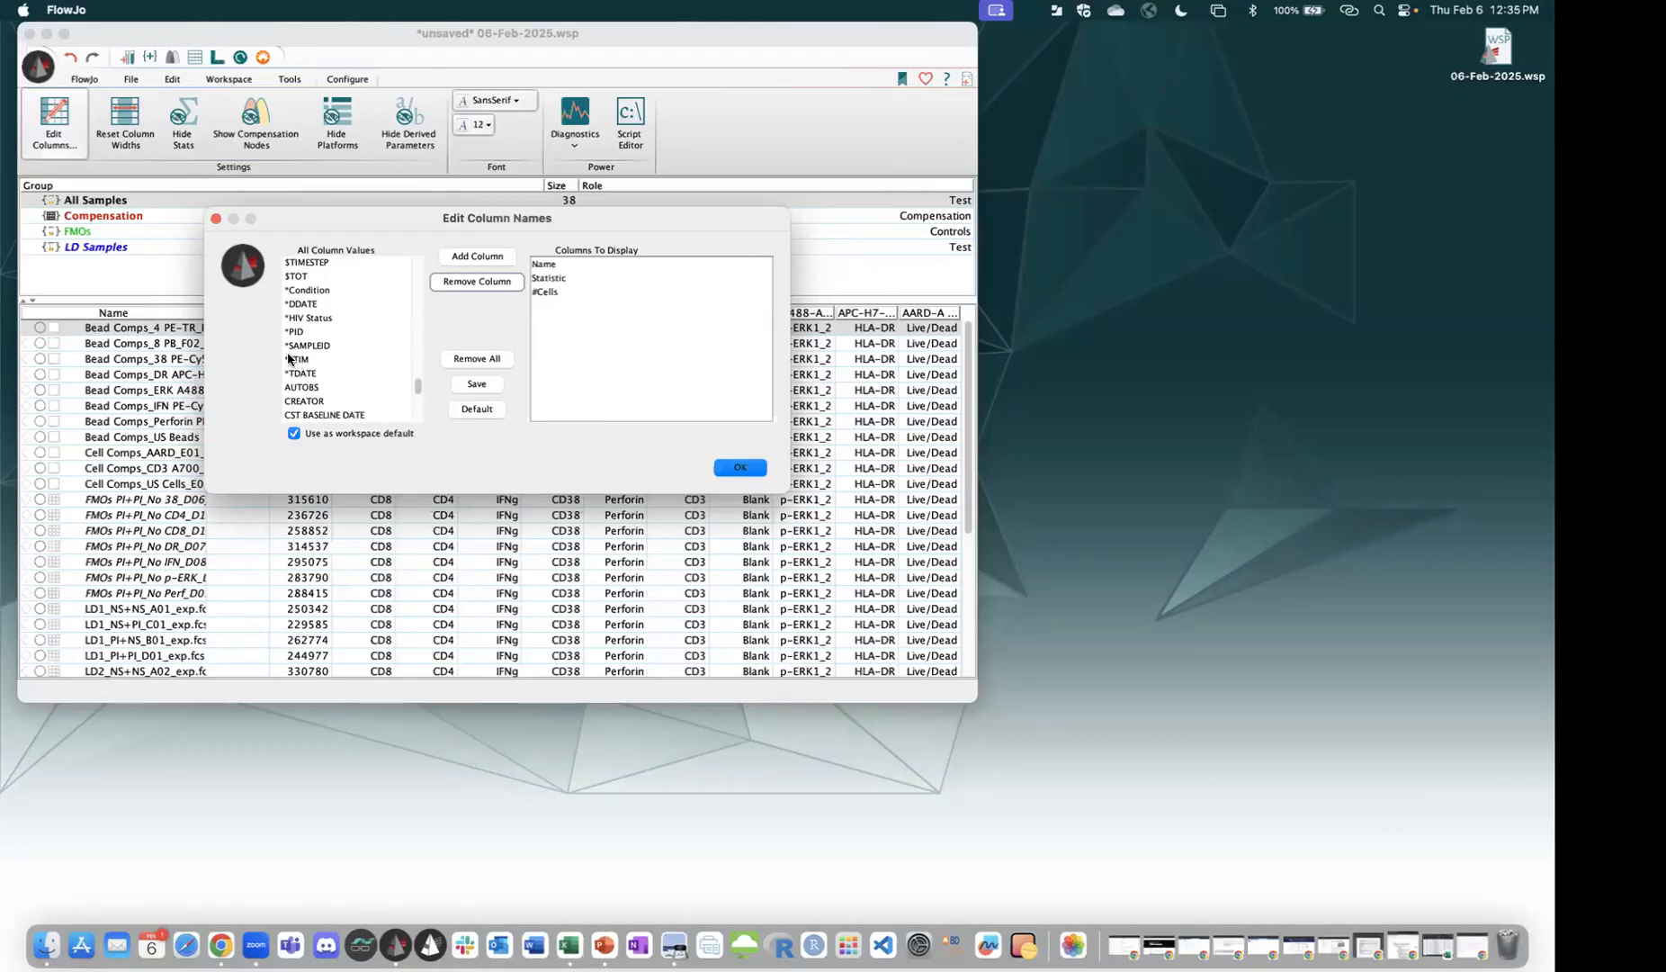
{"action": "left_click", "coordinate": [312, 359]}
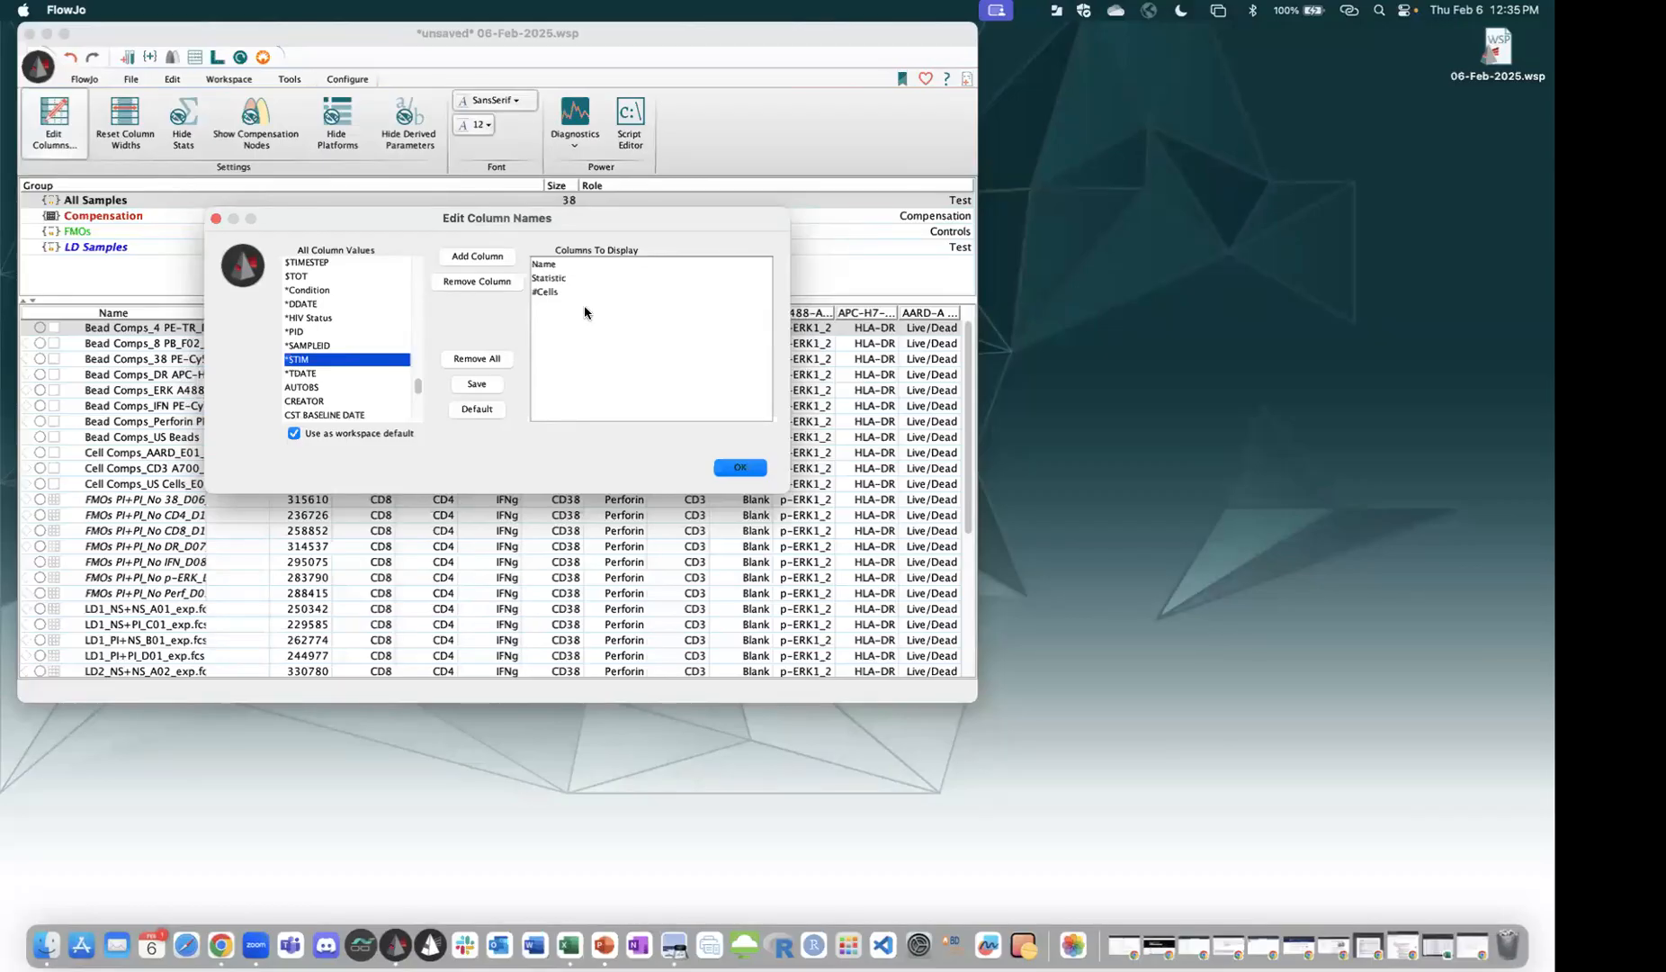
{"action": "left_click", "coordinate": [387, 331], "text": "super"}
{"action": "left_click", "coordinate": [477, 256]}
{"action": "left_click", "coordinate": [740, 467]}
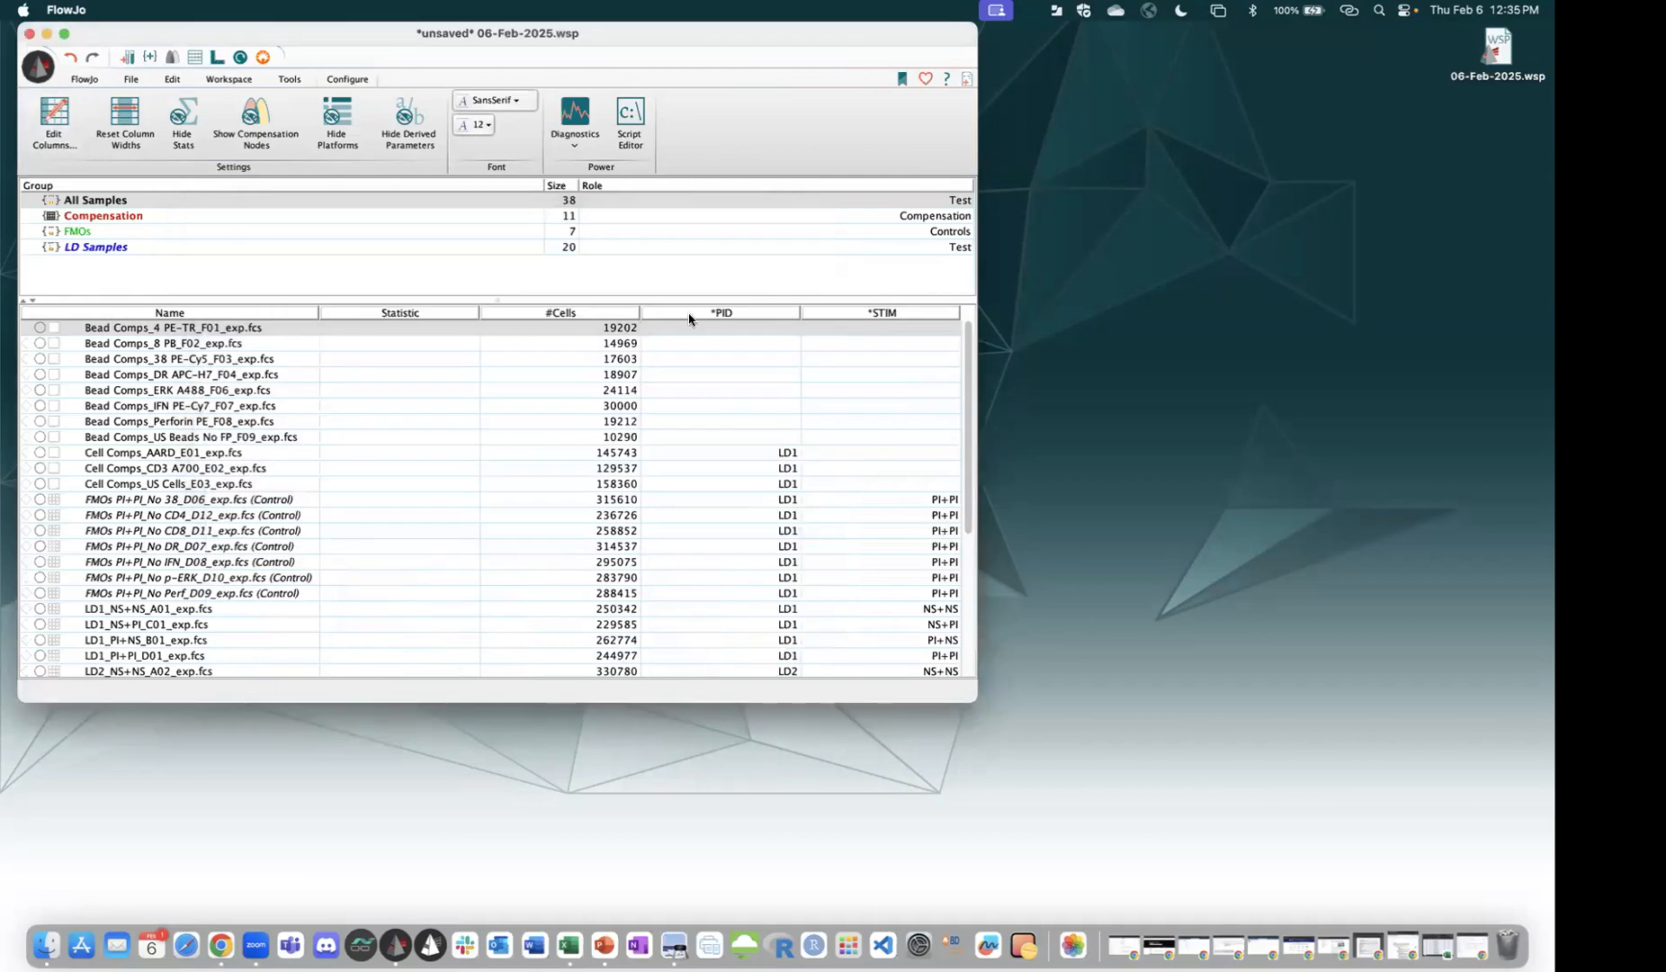
Show the samples of the LD Samples group and sort them by name in ascending order.
{"action": "scroll", "coordinate": [806, 398], "scroll_direction": "down", "scroll_amount": 5}
{"action": "left_click", "coordinate": [710, 251]}
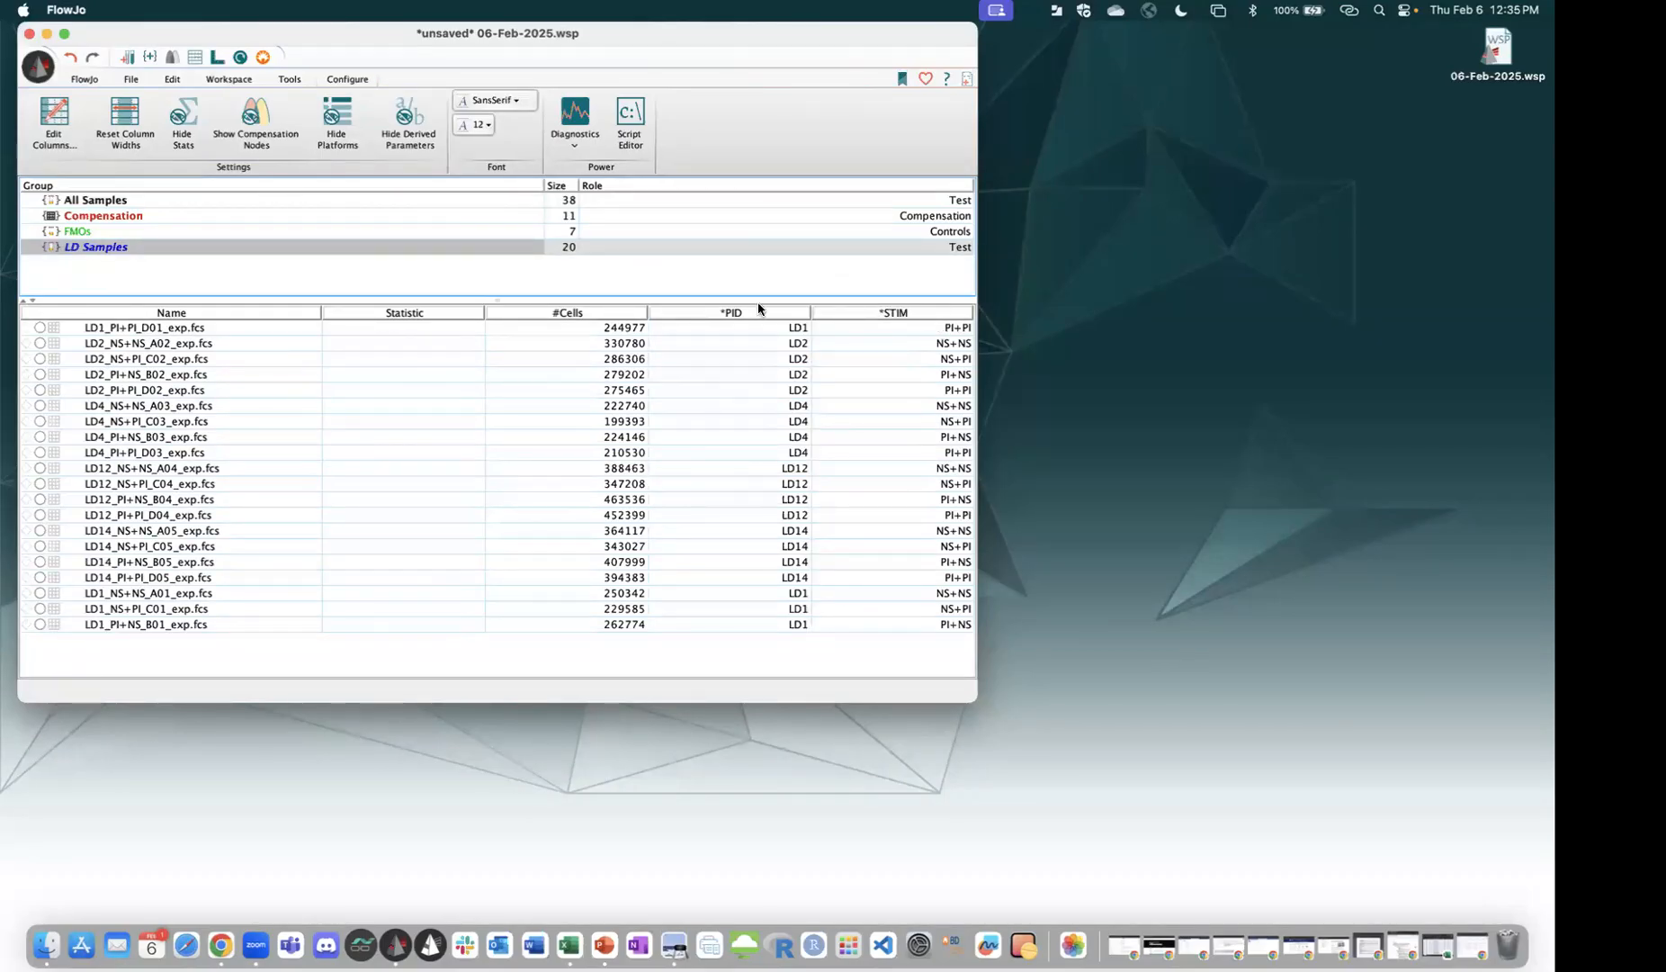
{"action": "left_click", "coordinate": [254, 312]}
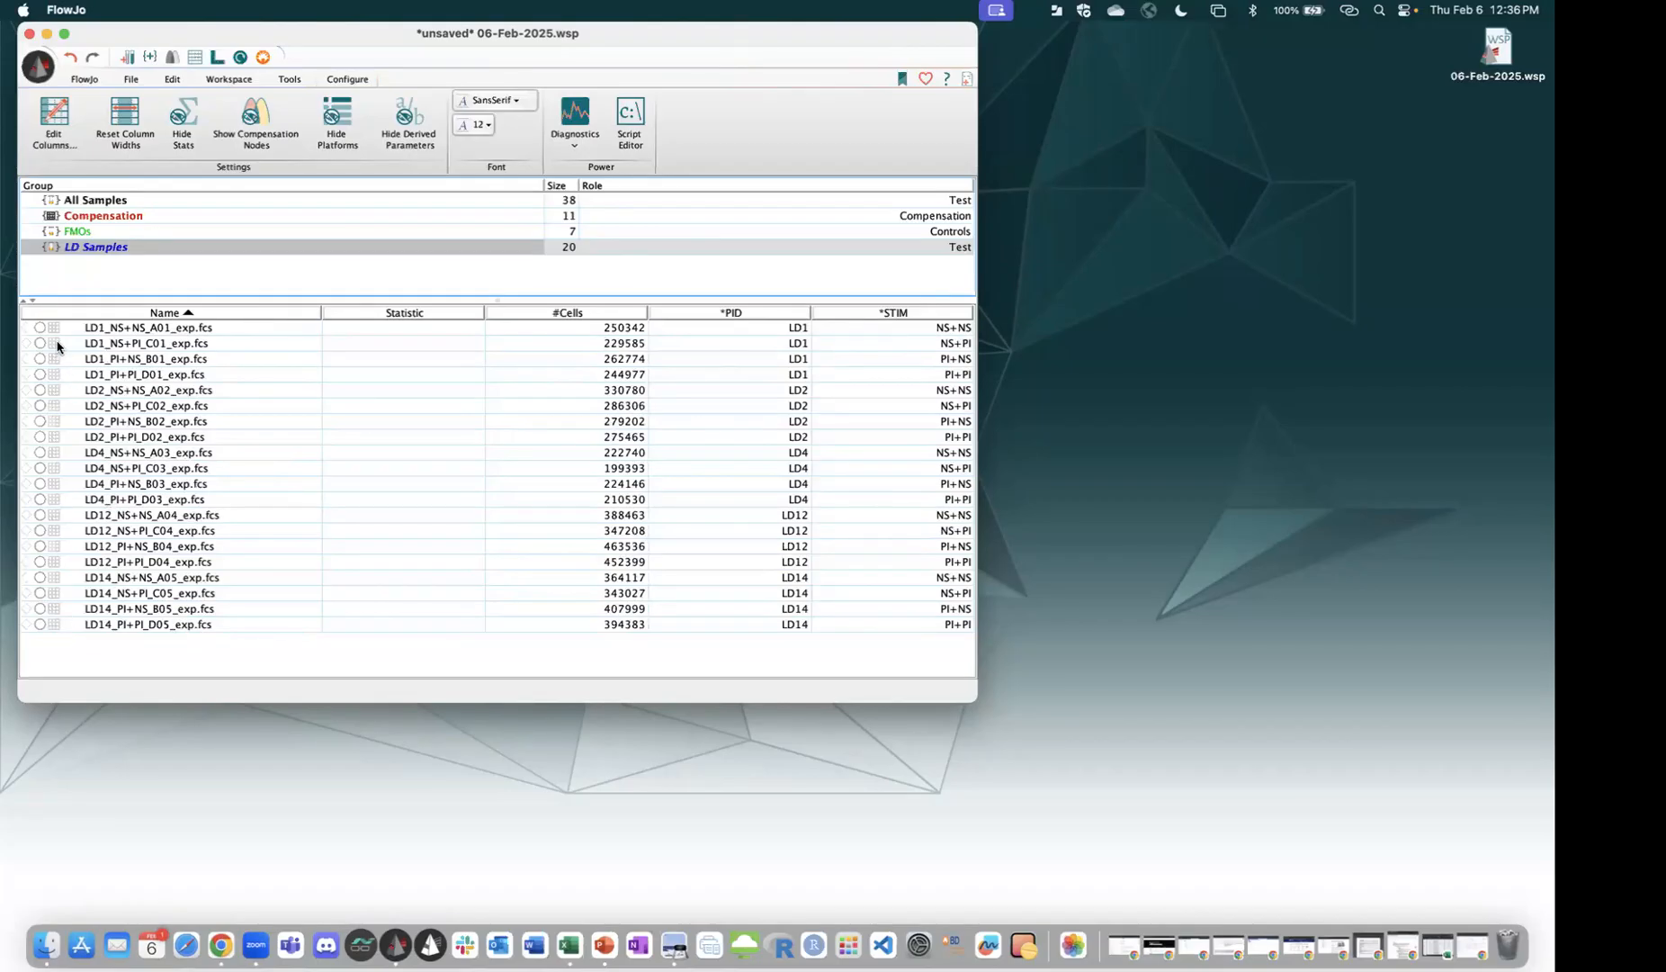
Inspect the acquisition-defined compensation matrix of LD1_NS+NS_A01_exp.fcs, previewing its plots with sample LD4_NS+PI_C03_exp.fcs.
{"action": "mouse_move", "coordinate": [54, 330]}
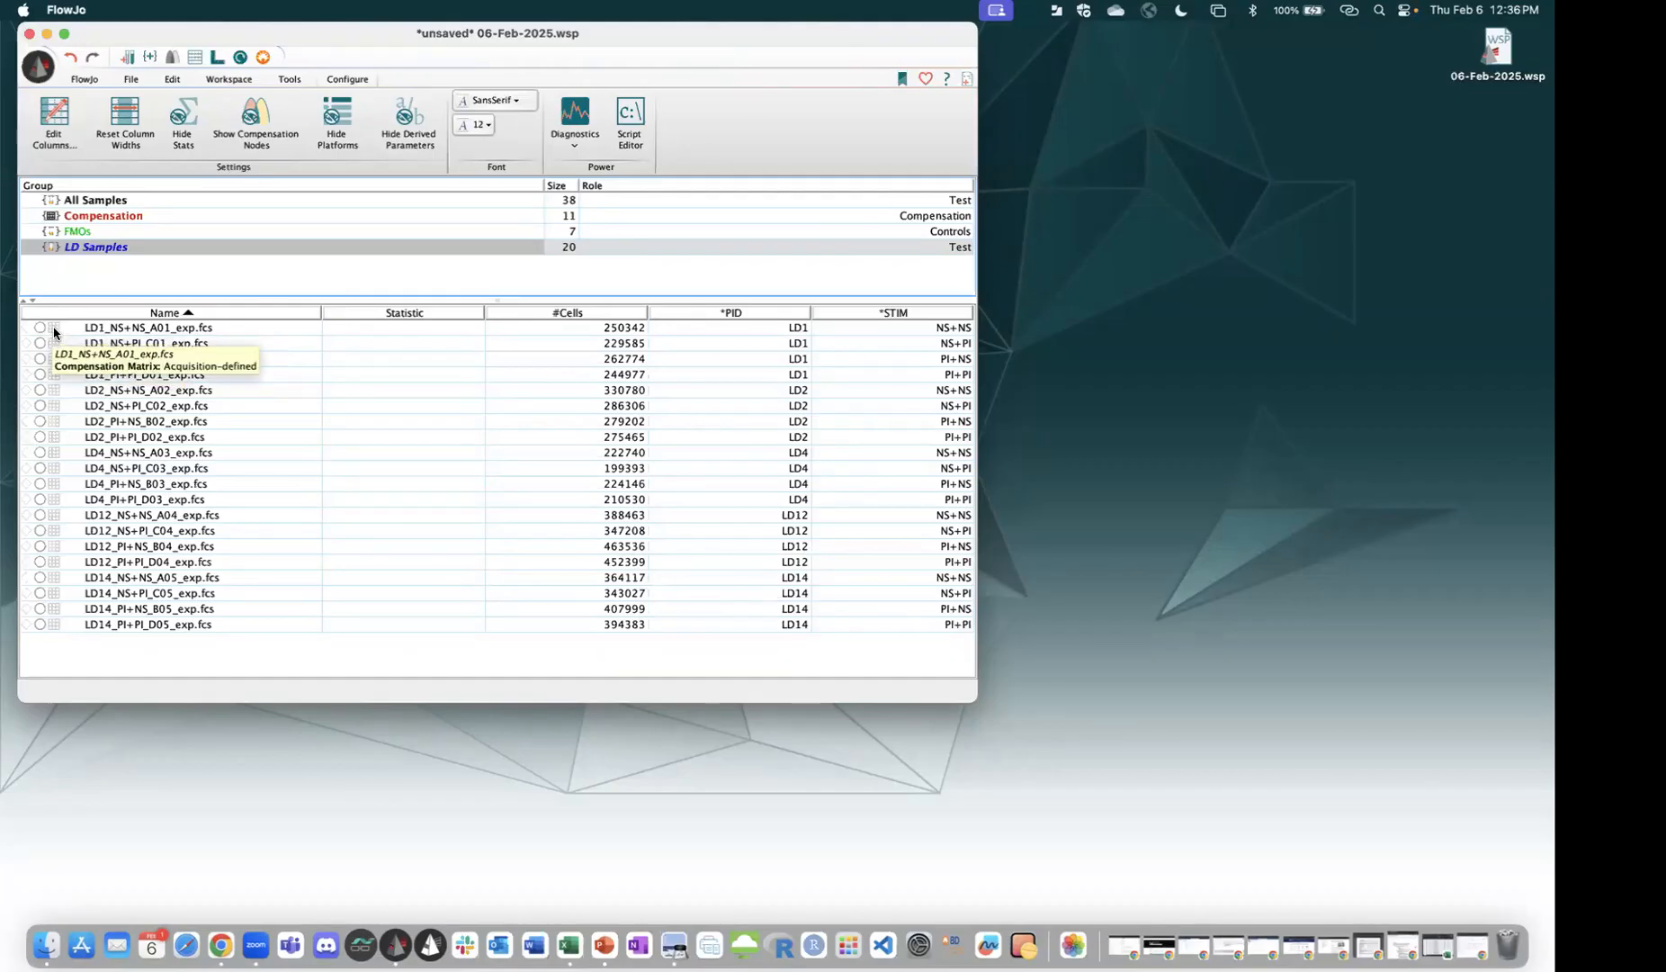
{"action": "left_click", "coordinate": [53, 332]}
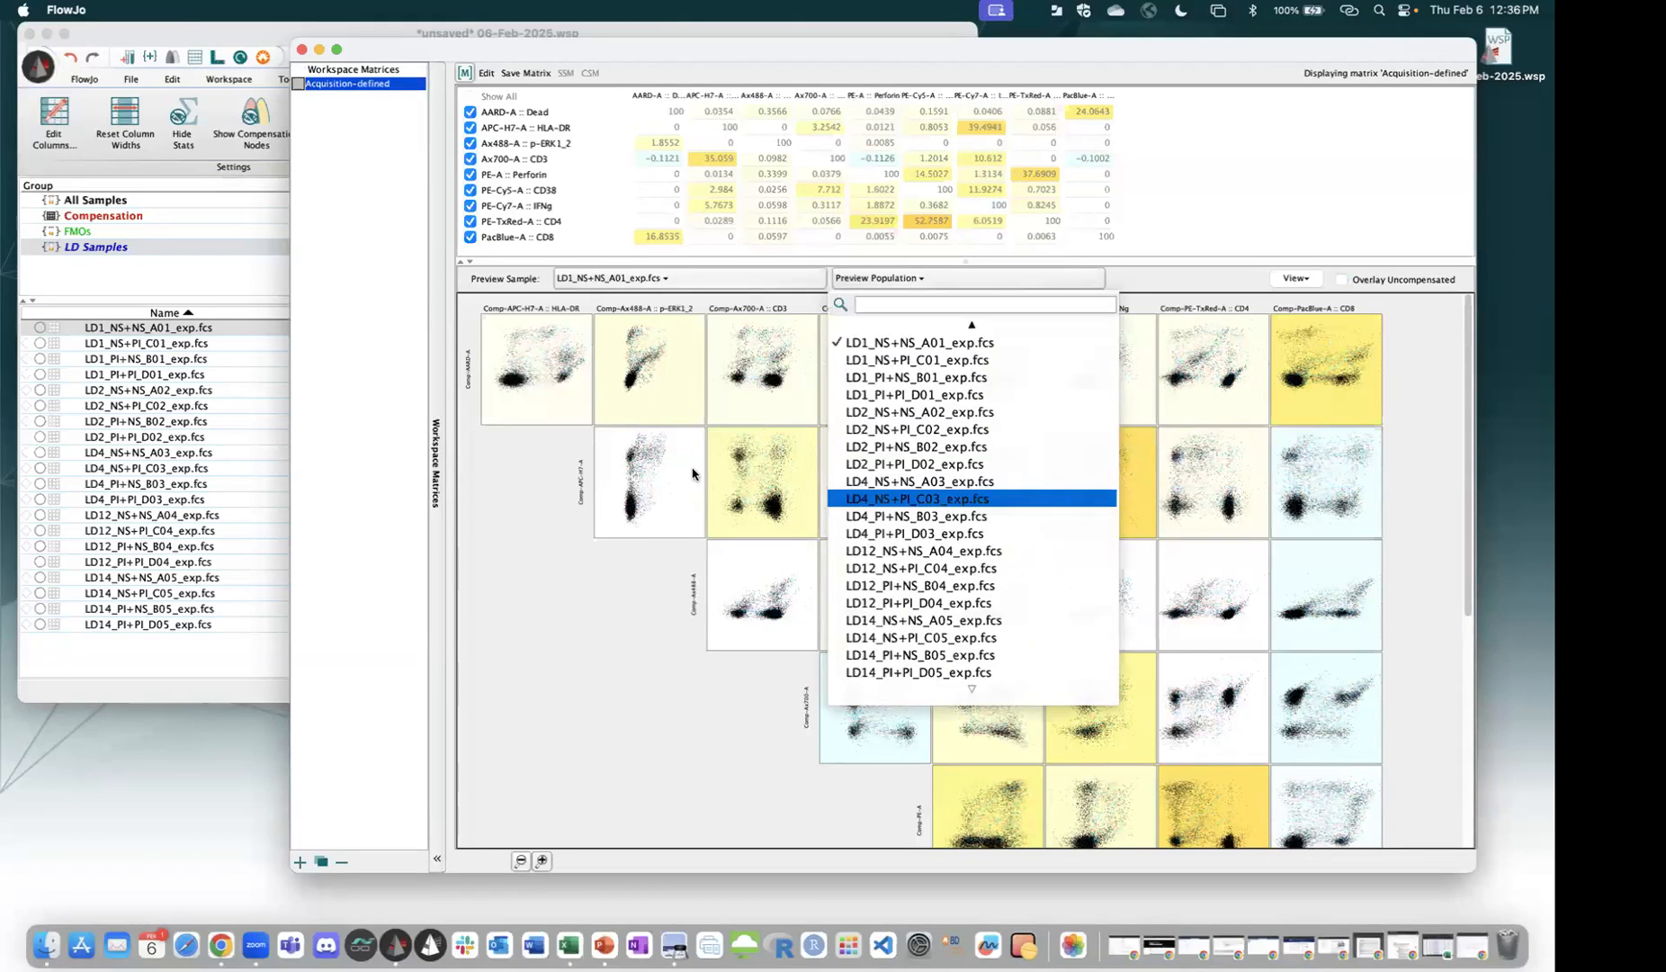
{"action": "key", "text": "Return"}
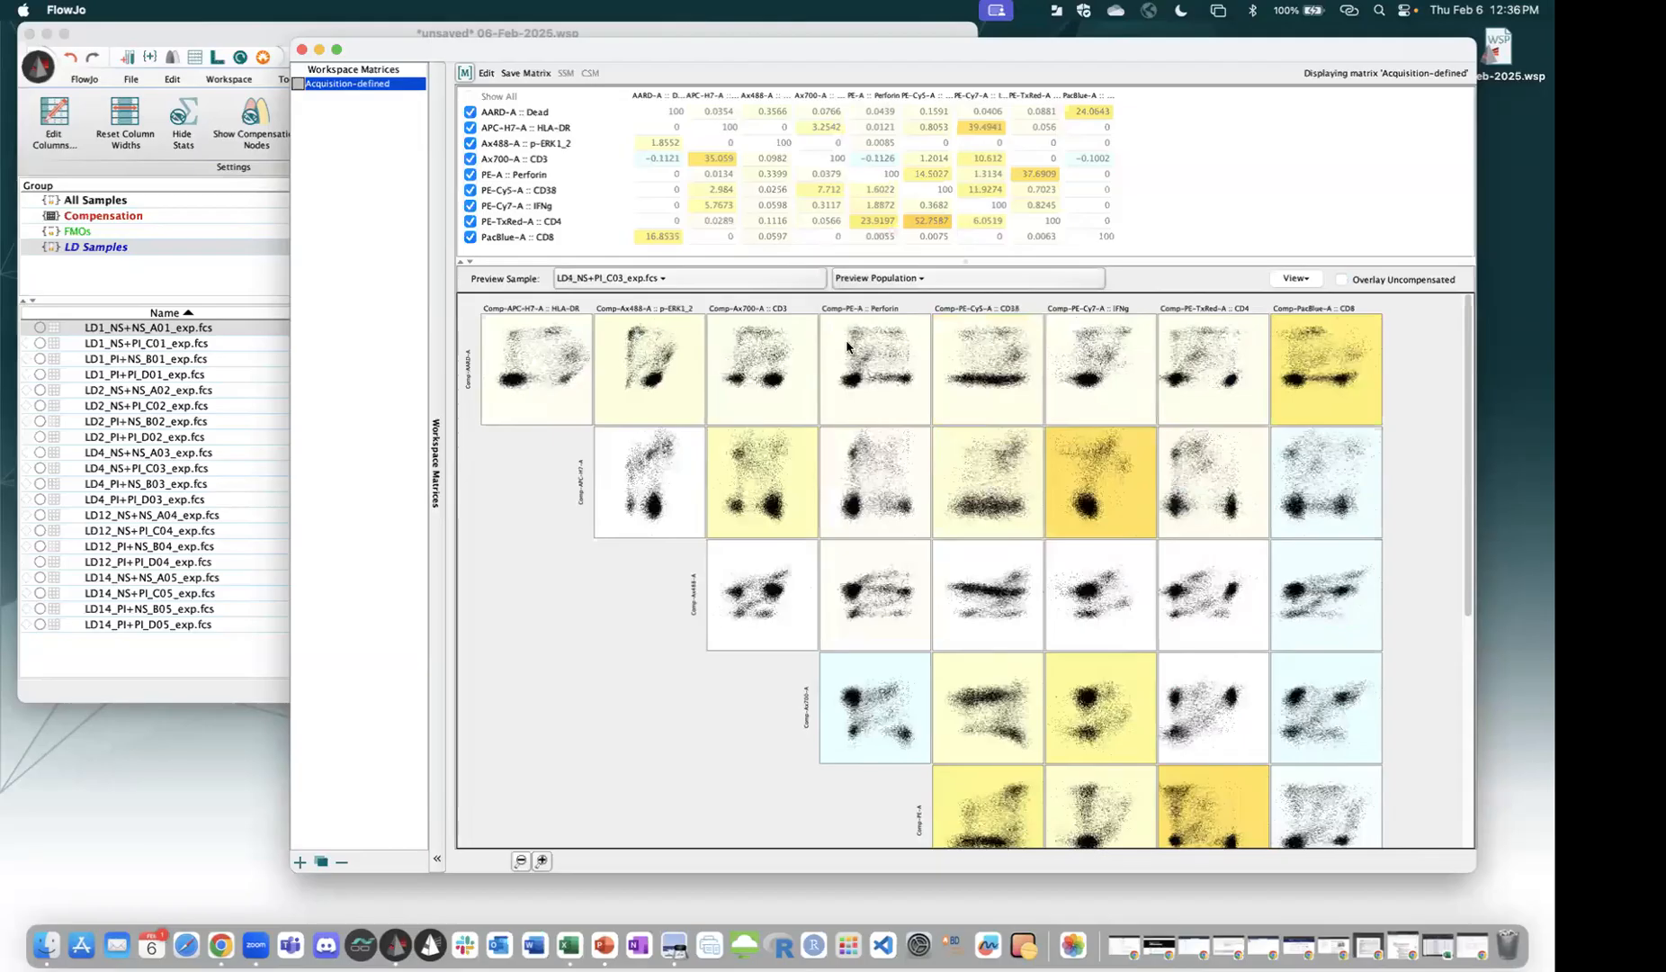
{"action": "scroll", "coordinate": [894, 382], "scroll_direction": "down", "scroll_amount": 5}
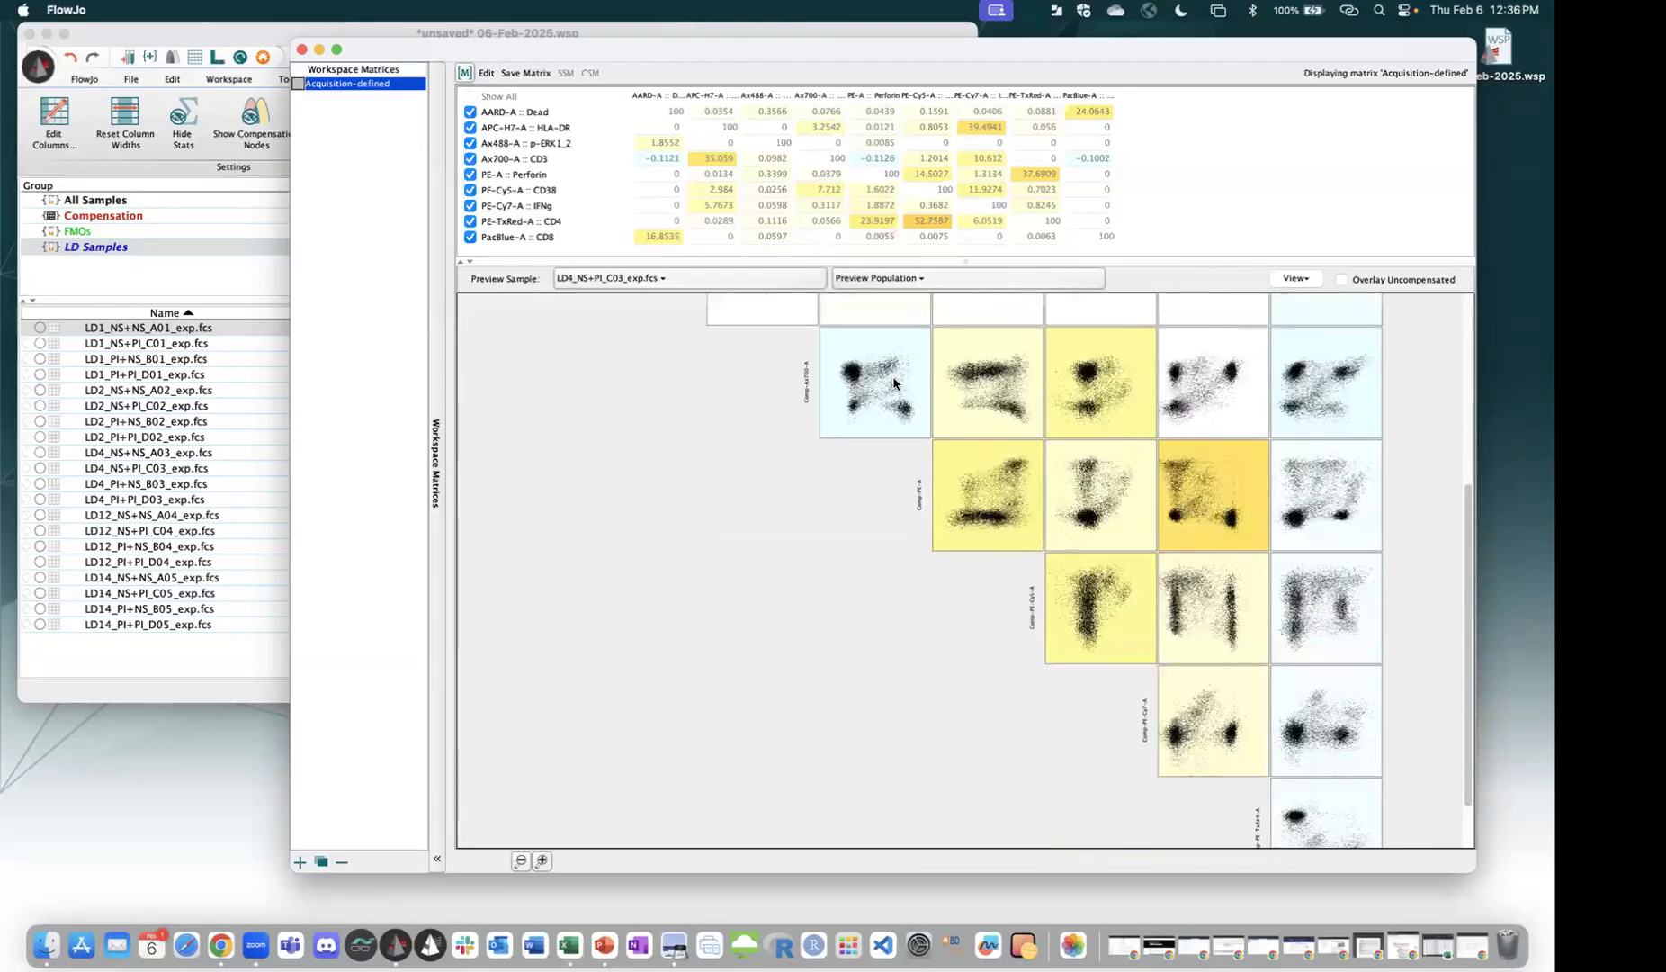
{"action": "scroll", "coordinate": [971, 648], "scroll_direction": "up", "scroll_amount": 5}
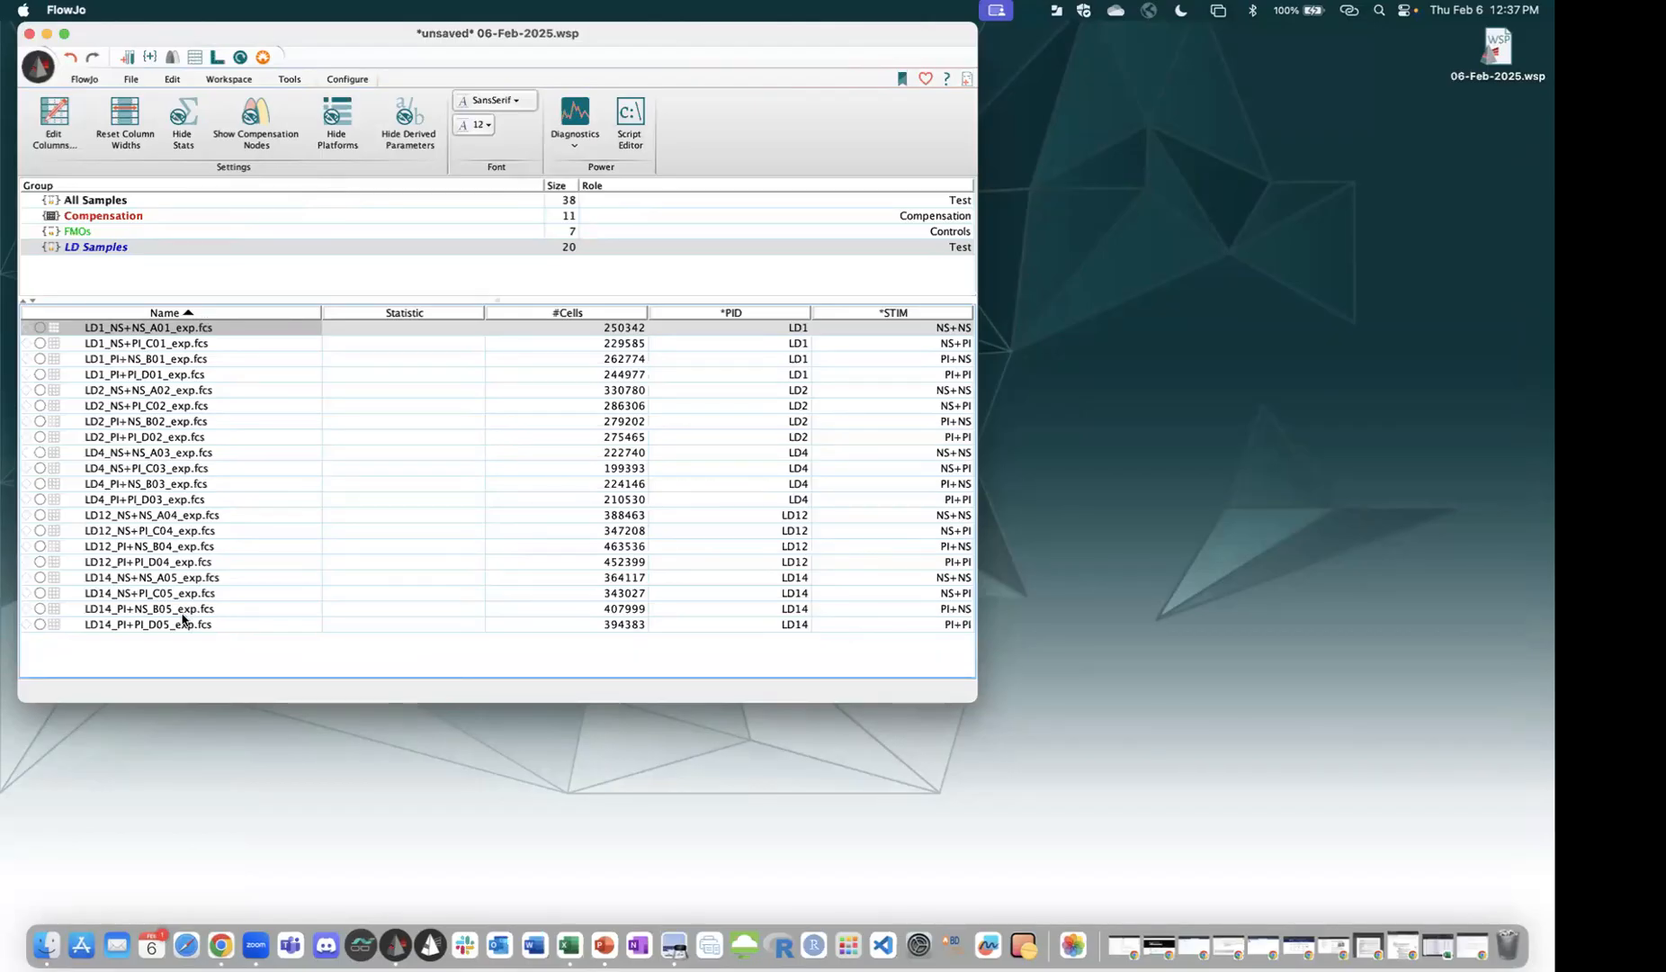
Open a graph window for LD14_PI+PI_D05_exp.fcs and move it slightly down beside the workspace.
{"action": "left_click", "coordinate": [137, 628]}
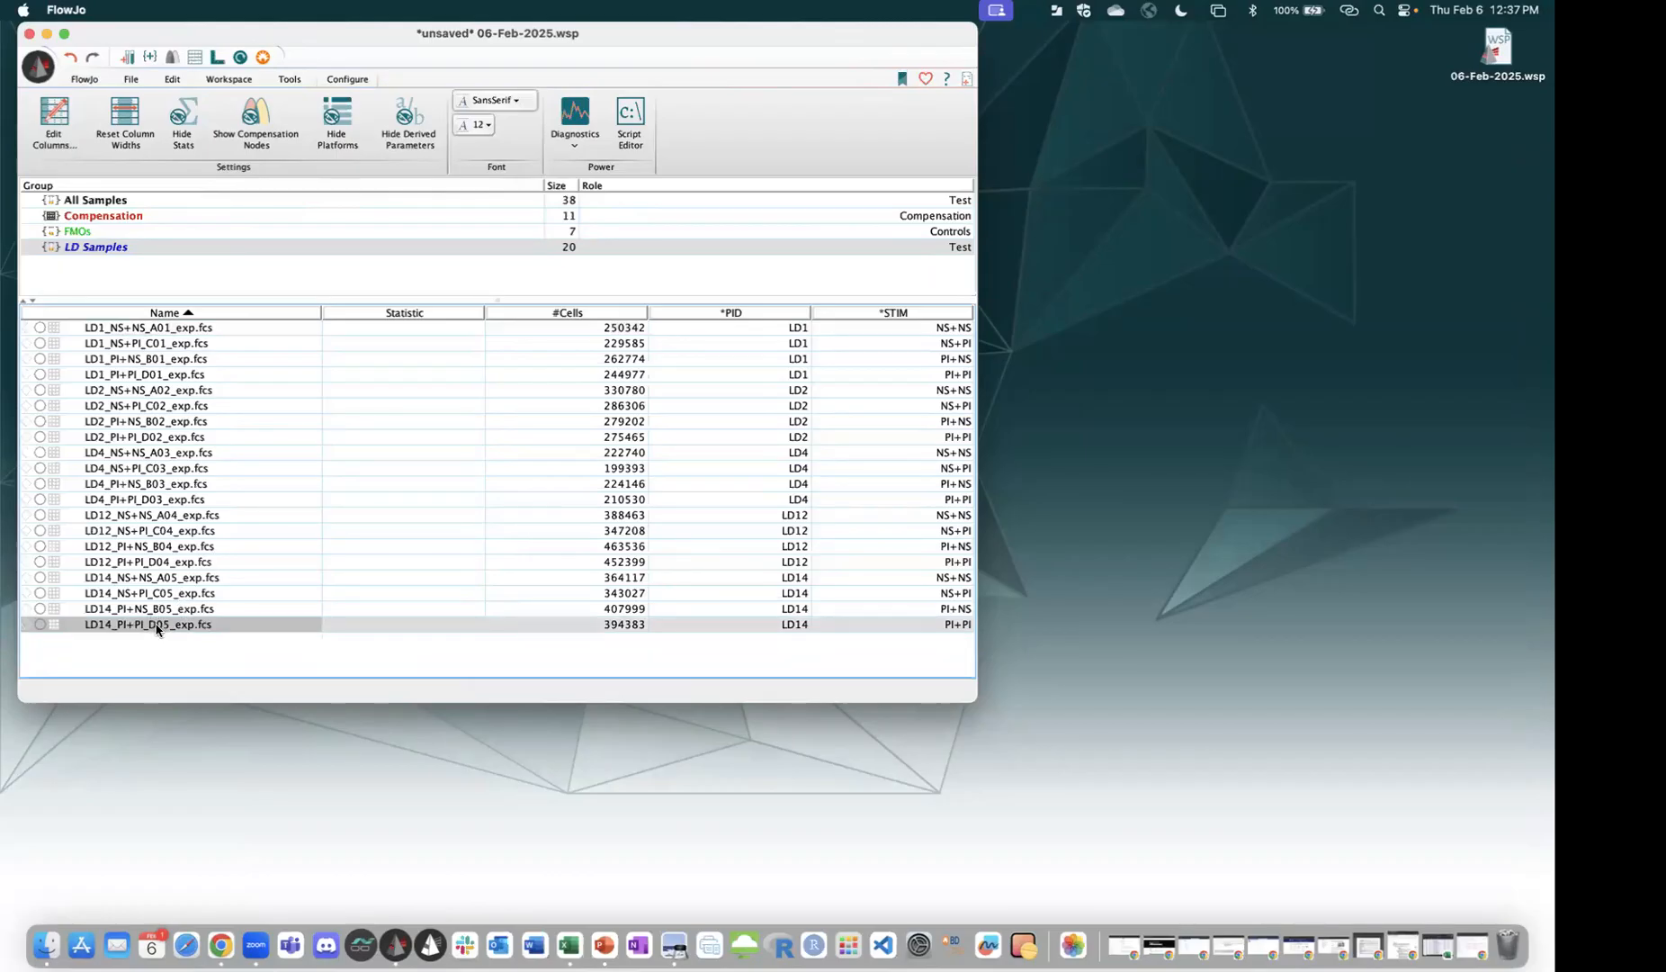
{"action": "double_click", "coordinate": [157, 628]}
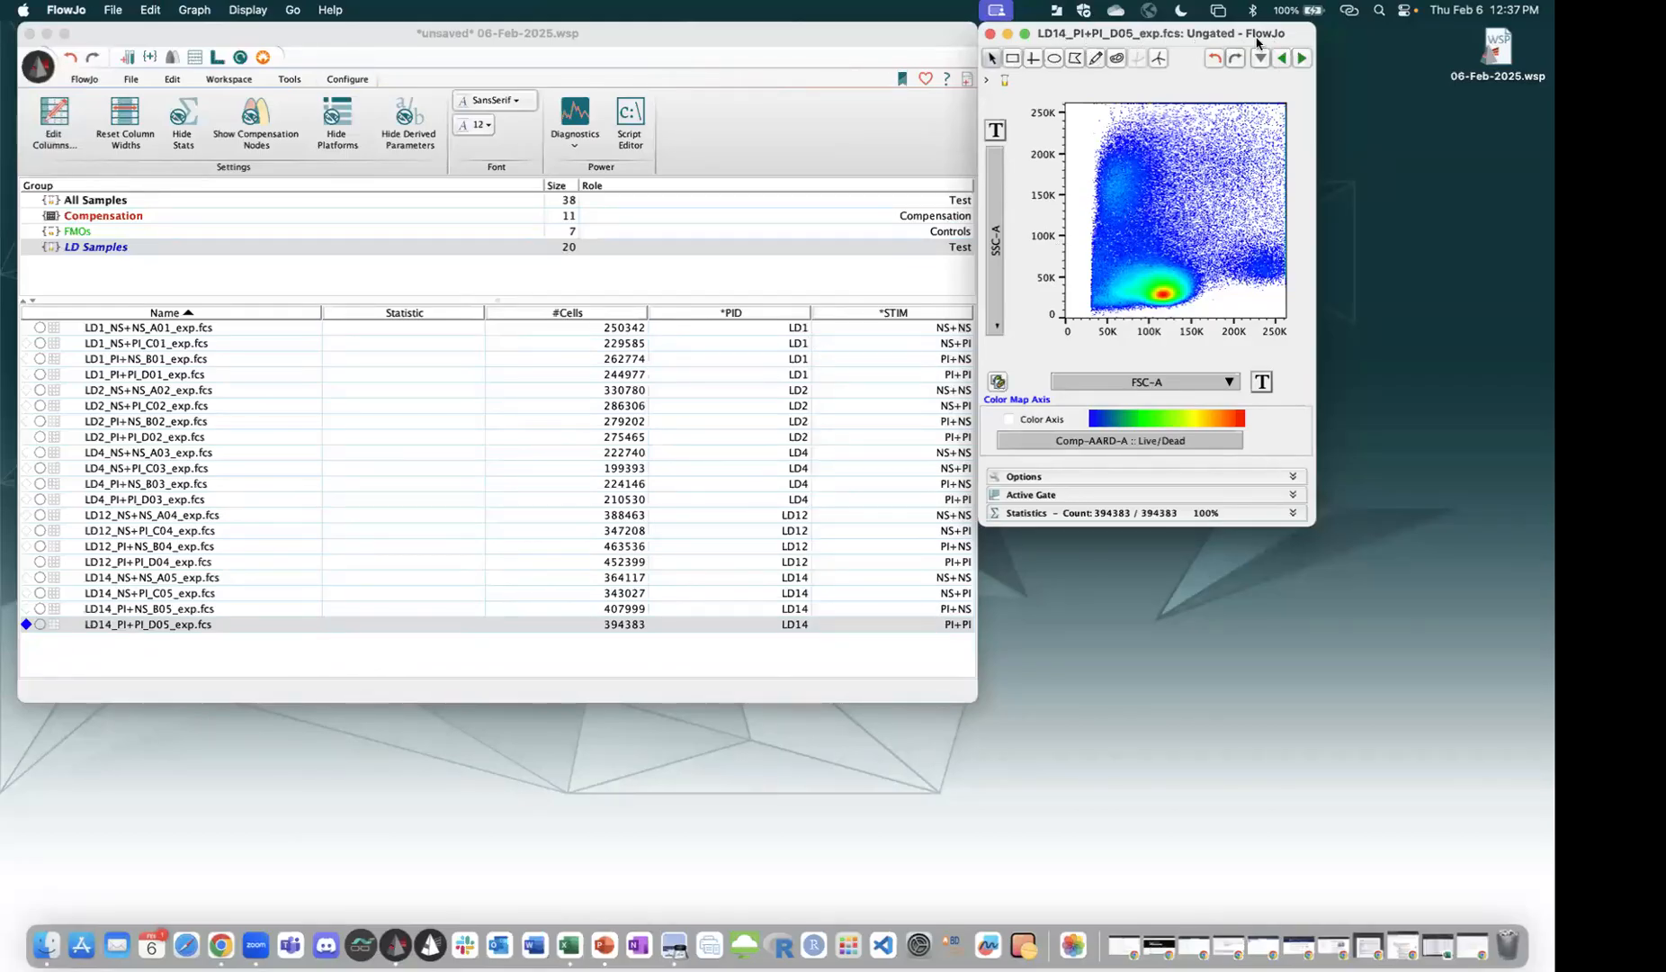
{"action": "left_click_drag", "start_coordinate": [1303, 44], "coordinate": [1297, 102]}
Step the graph window forward through the LD samples, comparing their FSC-A versus SSC-A plots until back at LD14_PI+PI_D05_exp.fcs.
{"action": "left_click", "coordinate": [1296, 117]}
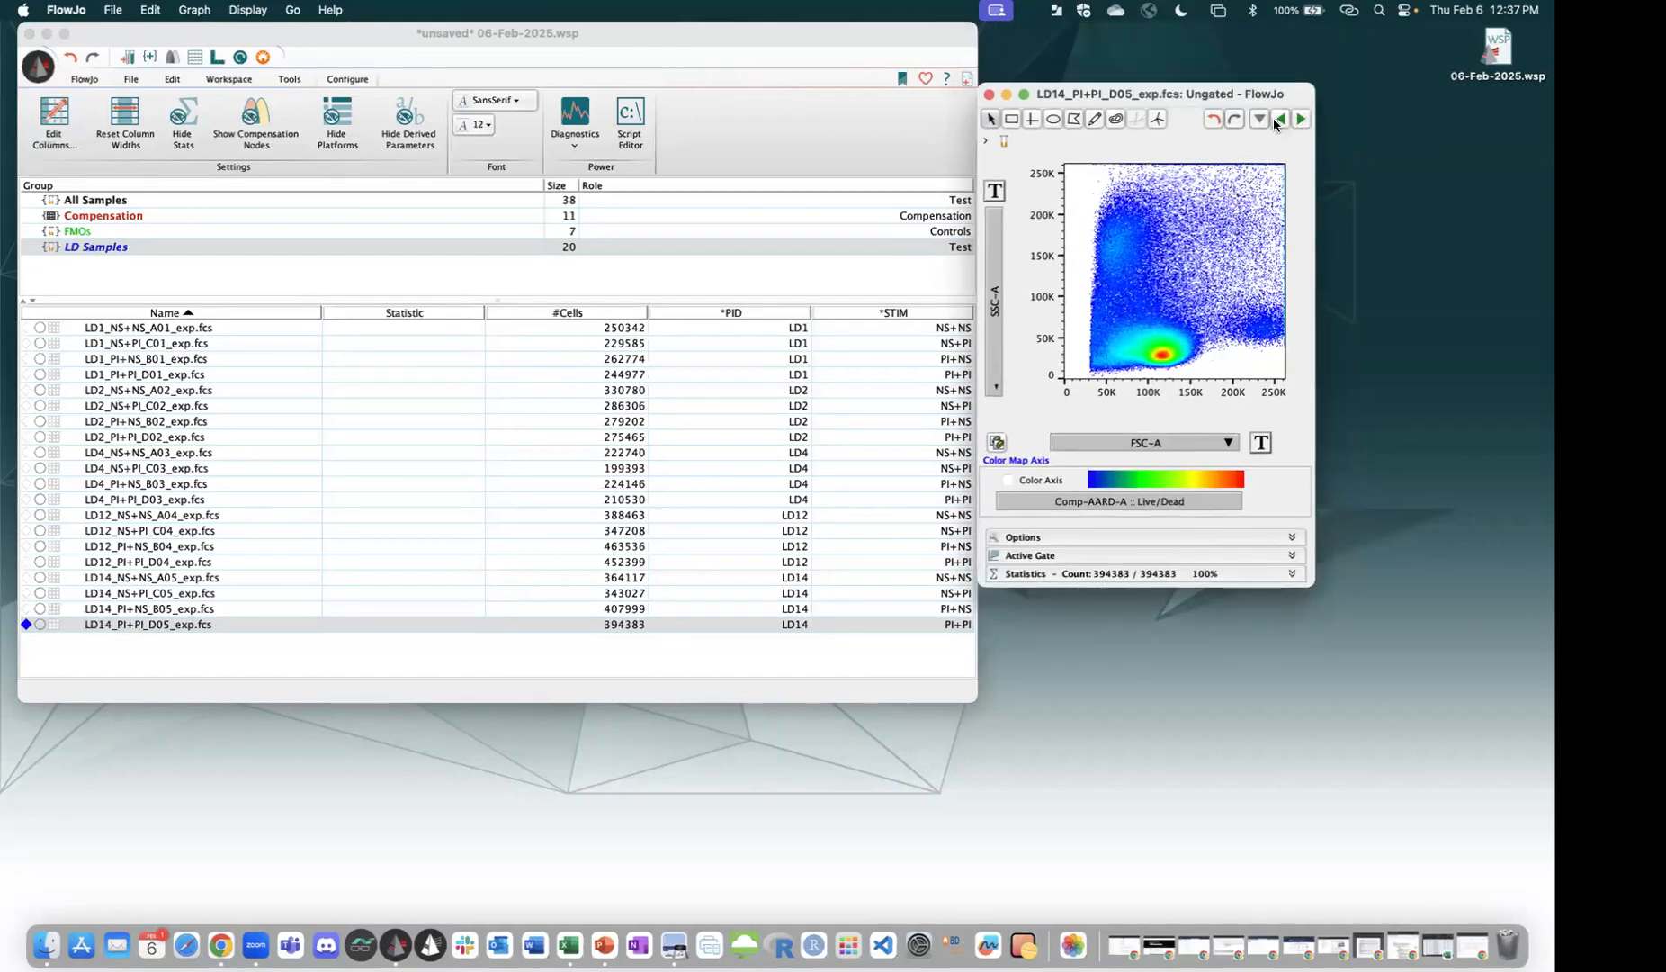
{"action": "left_click", "coordinate": [1301, 120]}
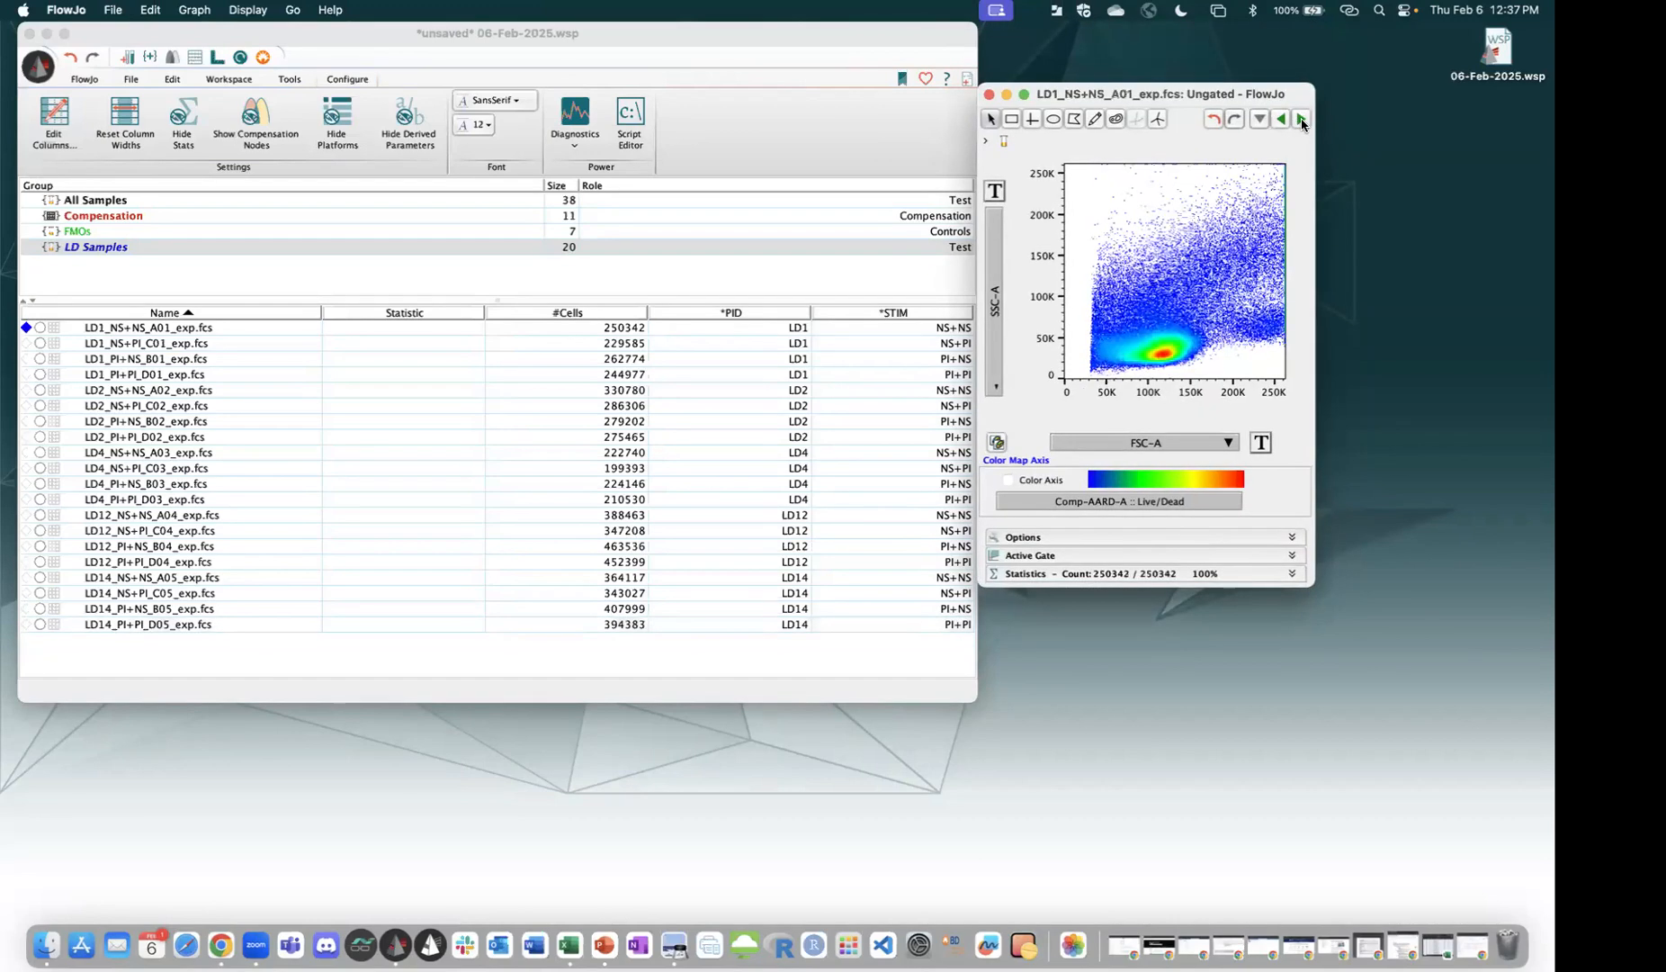
{"action": "left_click", "coordinate": [1302, 120]}
{"action": "left_click", "coordinate": [1302, 120]}
{"action": "left_click", "coordinate": [1302, 120]}
{"action": "left_click", "coordinate": [1302, 120]}
{"action": "left_click", "coordinate": [1302, 120]}
{"action": "left_click", "coordinate": [1302, 120]}
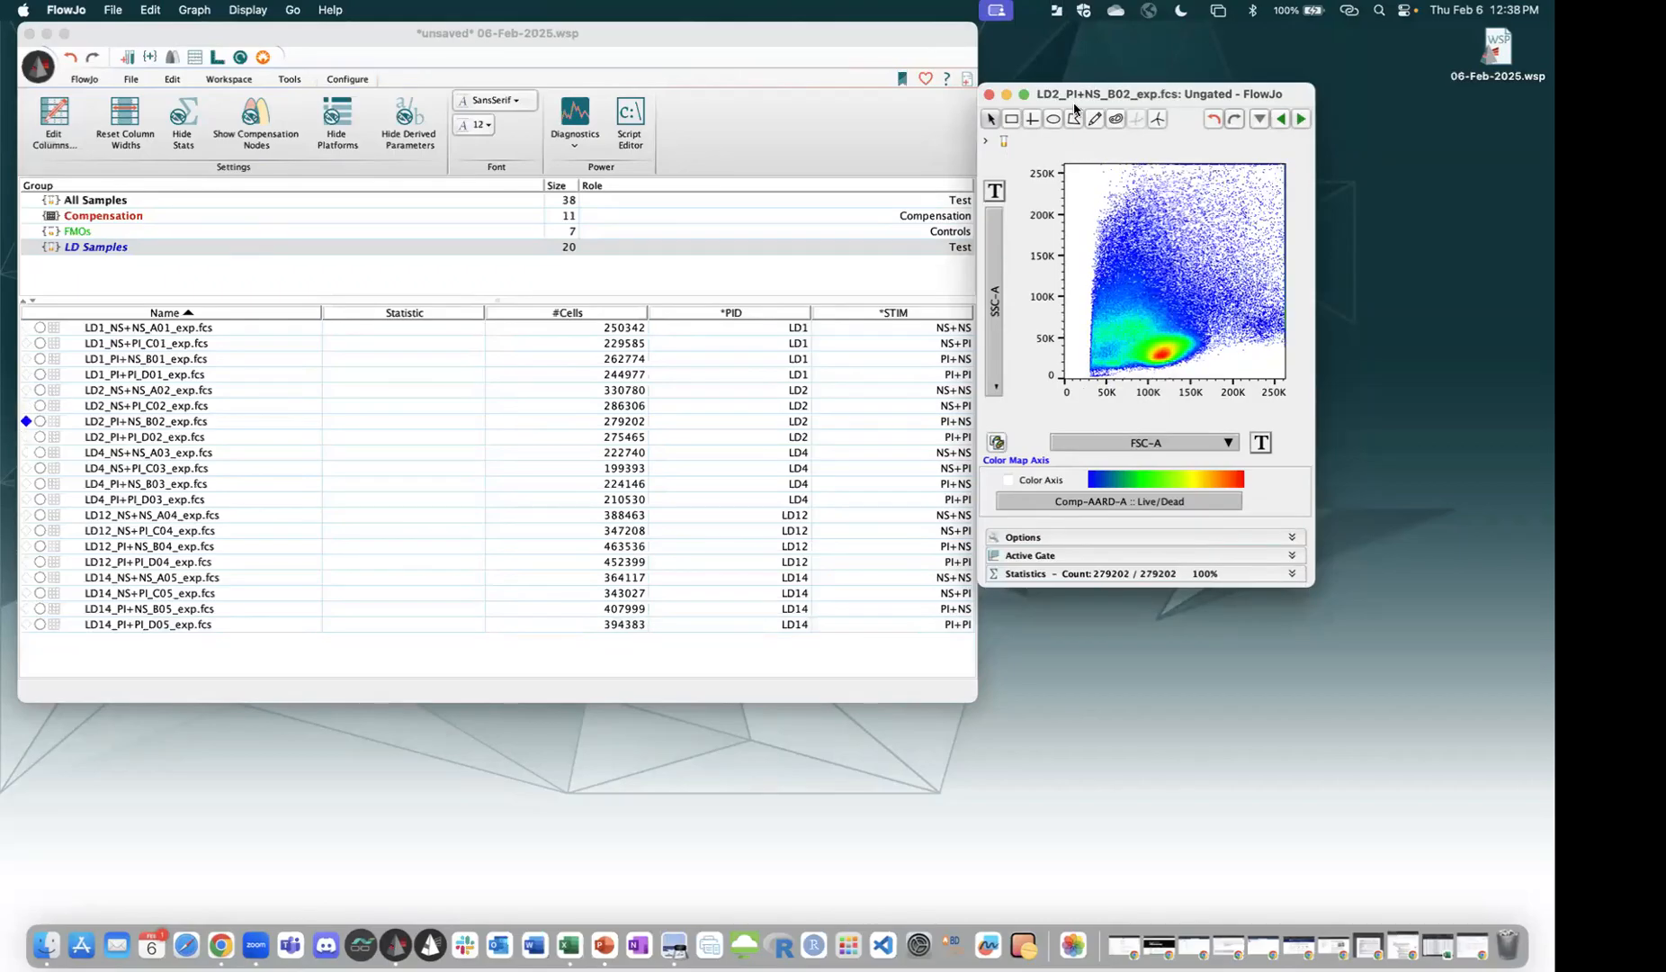
{"action": "left_click", "coordinate": [1302, 120]}
{"action": "left_click", "coordinate": [1302, 120]}
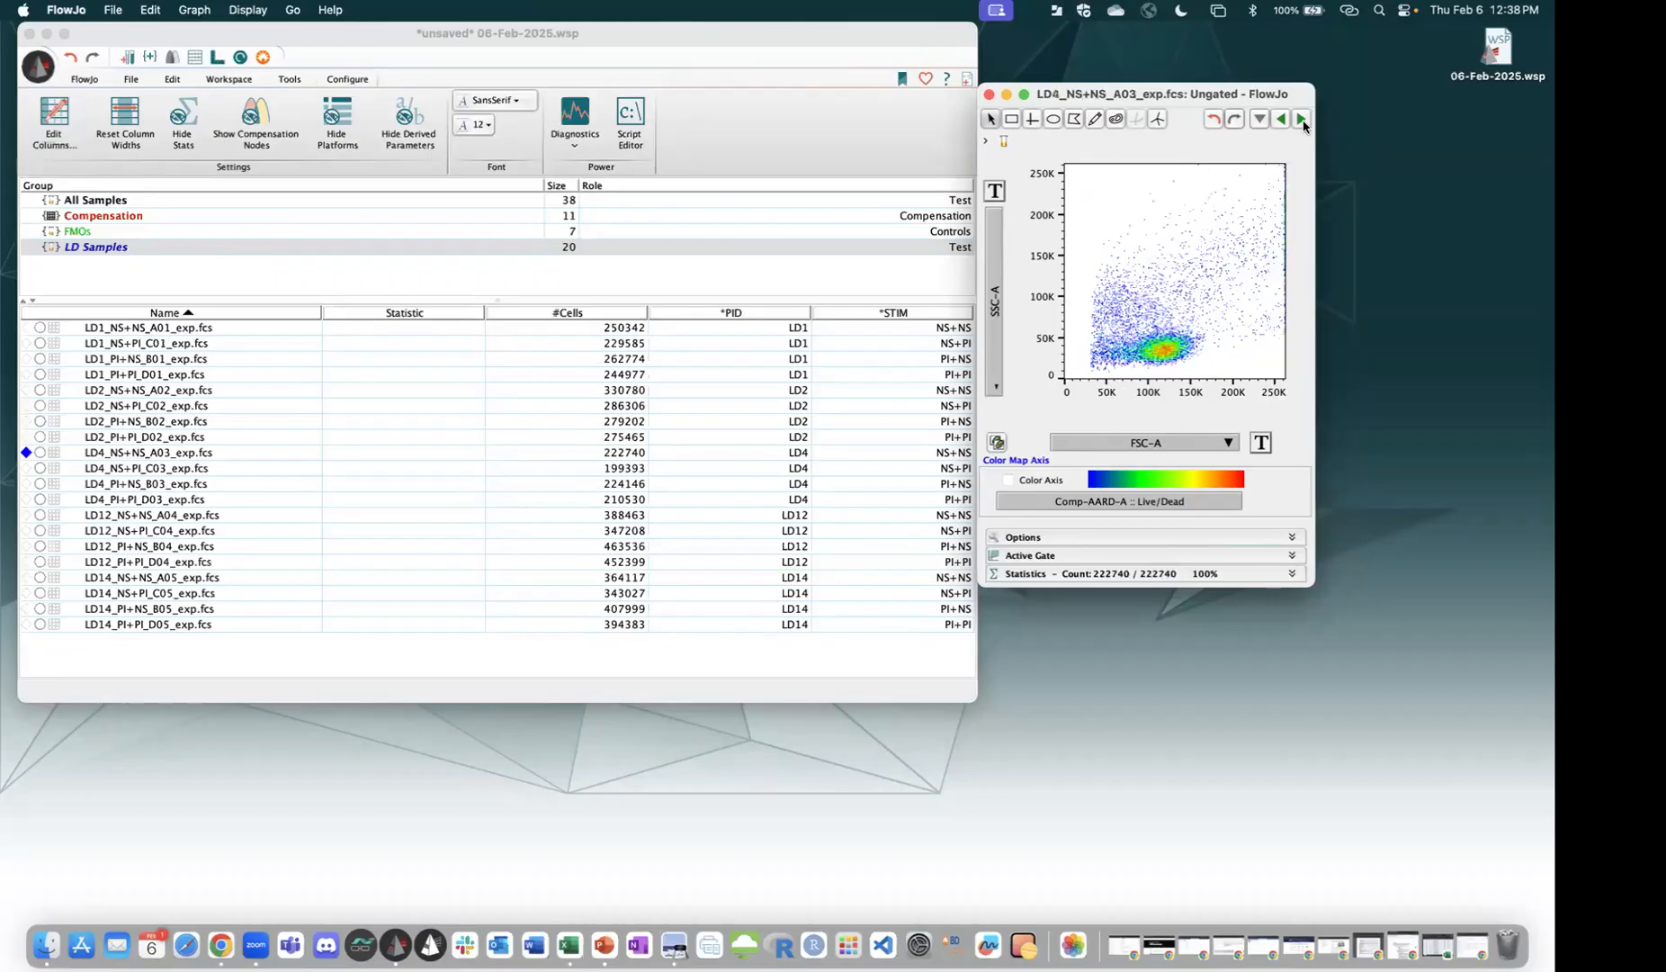
{"action": "left_click", "coordinate": [1302, 120]}
{"action": "left_click", "coordinate": [1302, 120]}
{"action": "left_click", "coordinate": [1302, 120]}
{"action": "left_click", "coordinate": [1302, 119]}
{"action": "left_click", "coordinate": [1302, 120]}
{"action": "left_click", "coordinate": [1302, 120]}
{"action": "left_click", "coordinate": [1302, 120]}
{"action": "left_click", "coordinate": [1302, 119]}
{"action": "left_click", "coordinate": [1302, 120]}
{"action": "left_click", "coordinate": [1302, 119]}
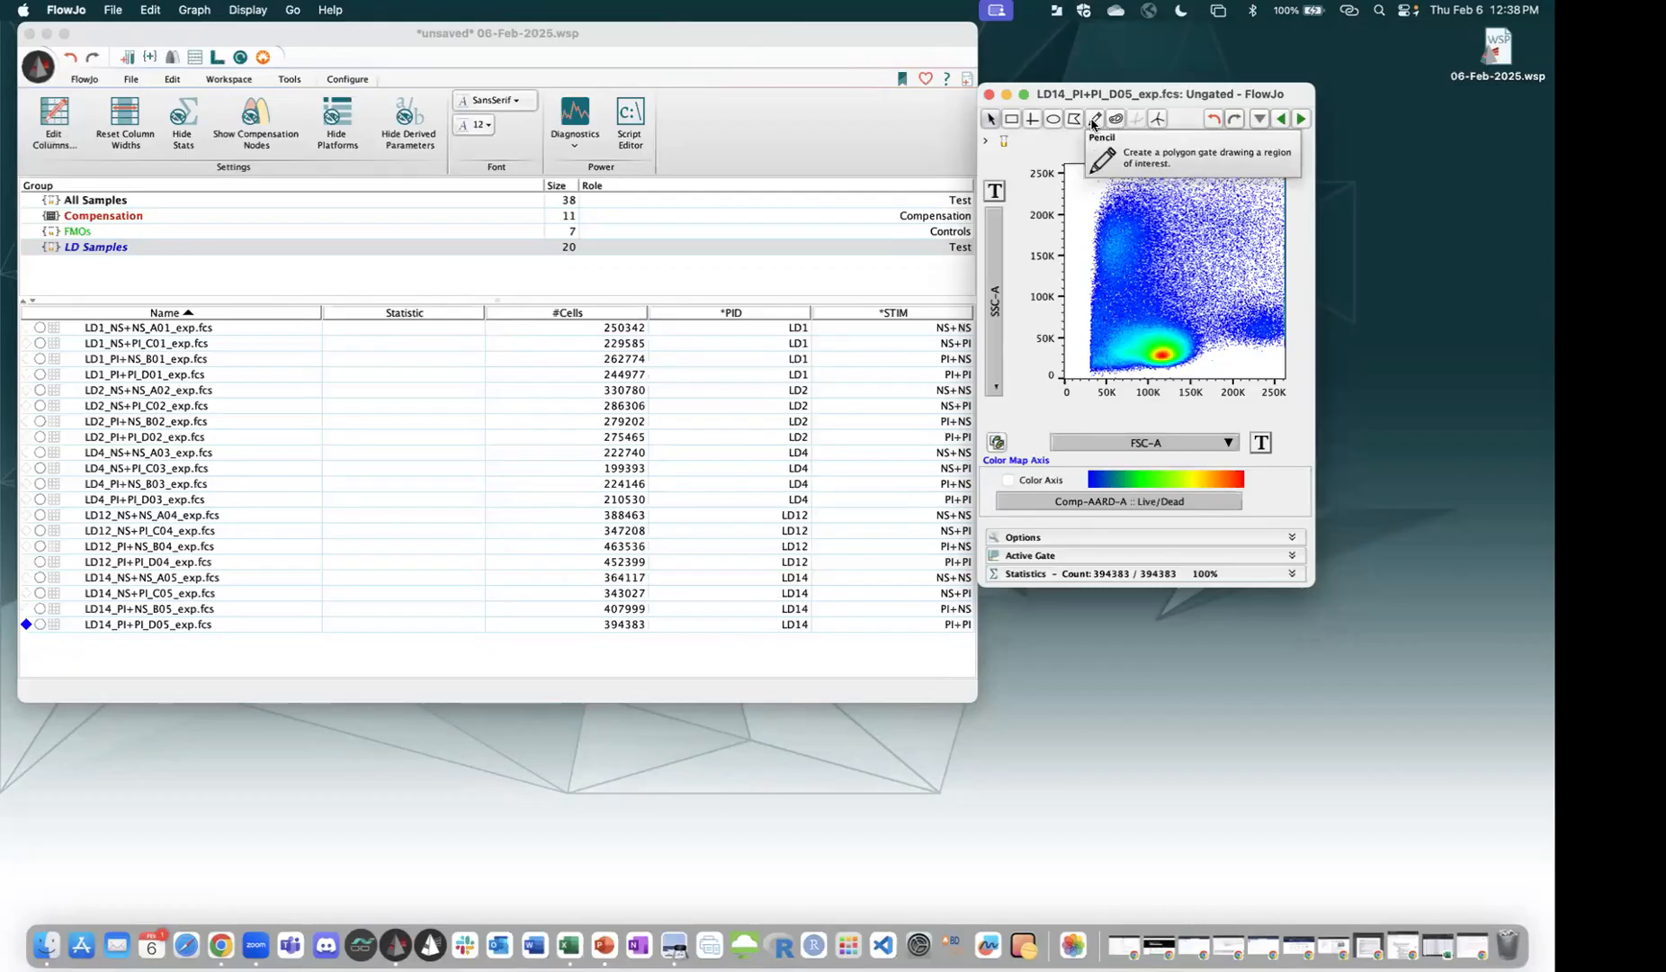
Examine the graph window's gating tools, the parameters available for the X axis, and its scaling options.
{"action": "left_click", "coordinate": [1118, 123]}
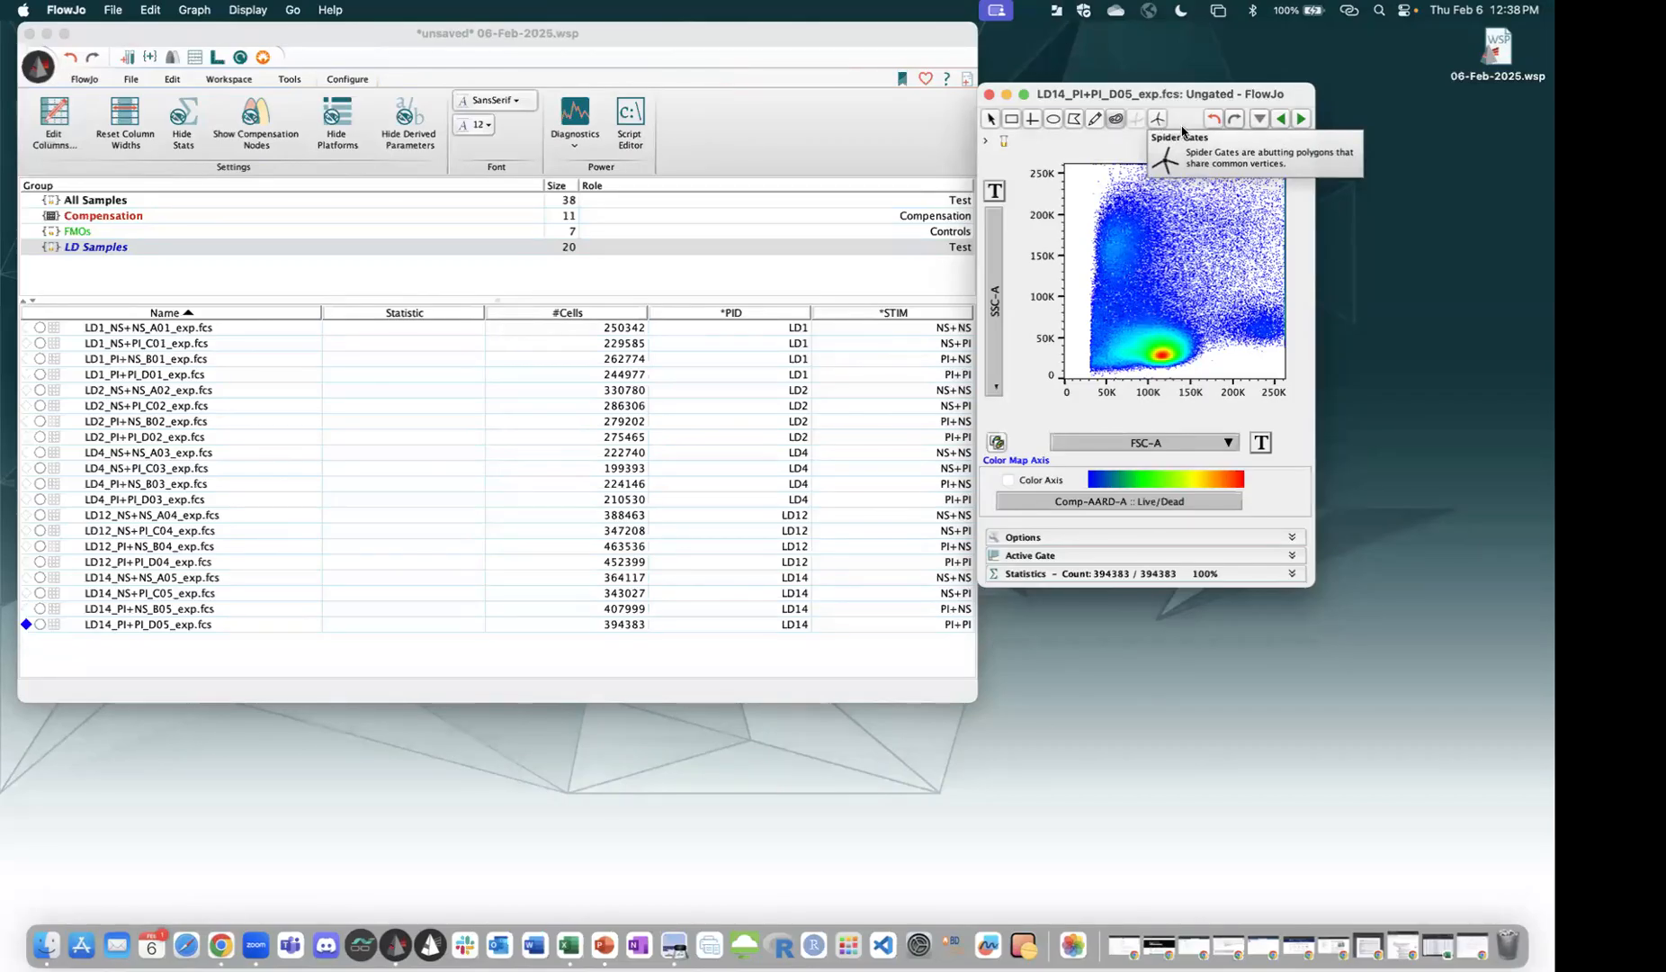
{"action": "left_click", "coordinate": [1153, 445]}
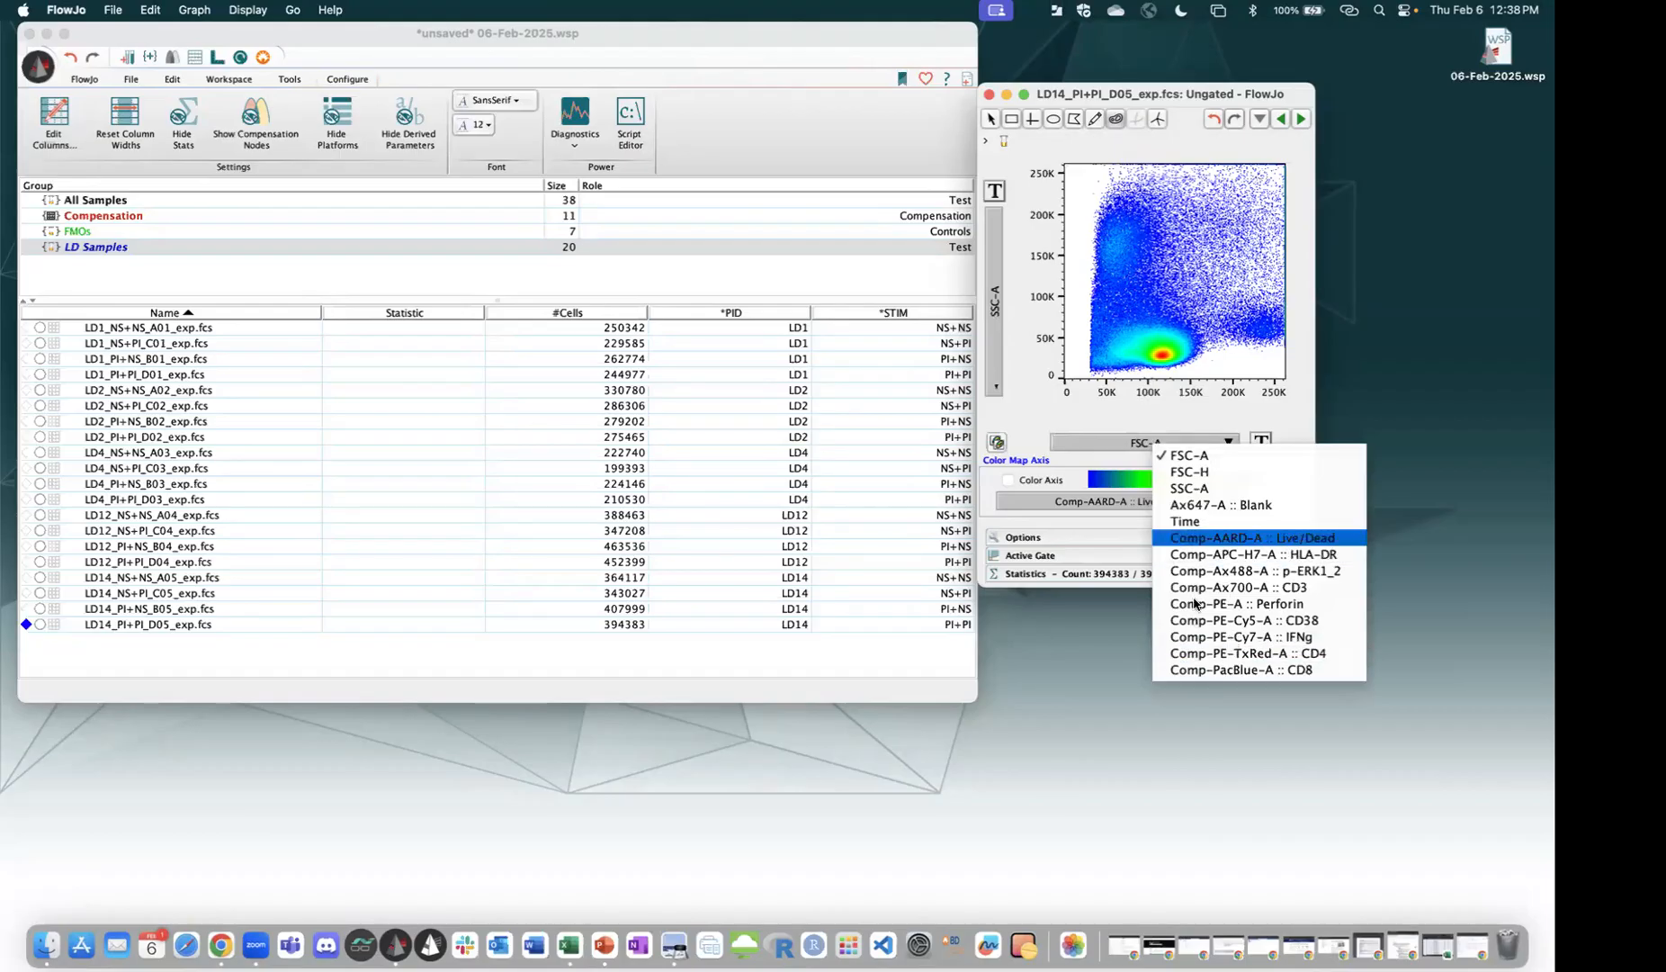
{"action": "left_click", "coordinate": [1097, 418]}
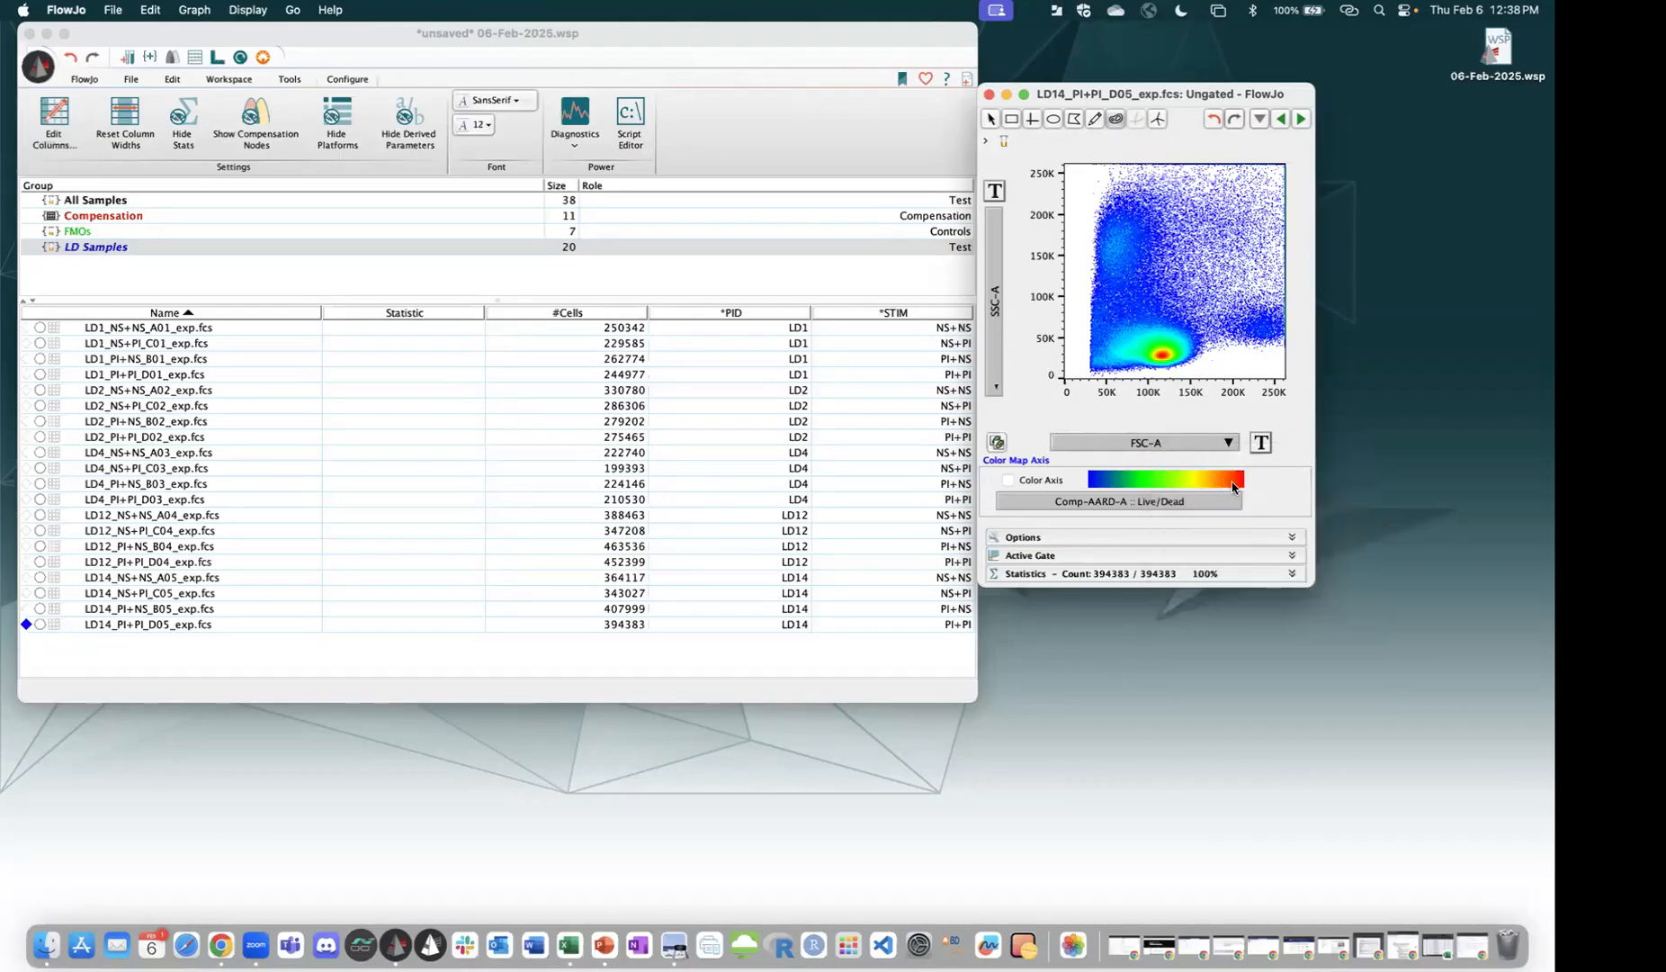
{"action": "left_click", "coordinate": [1261, 444]}
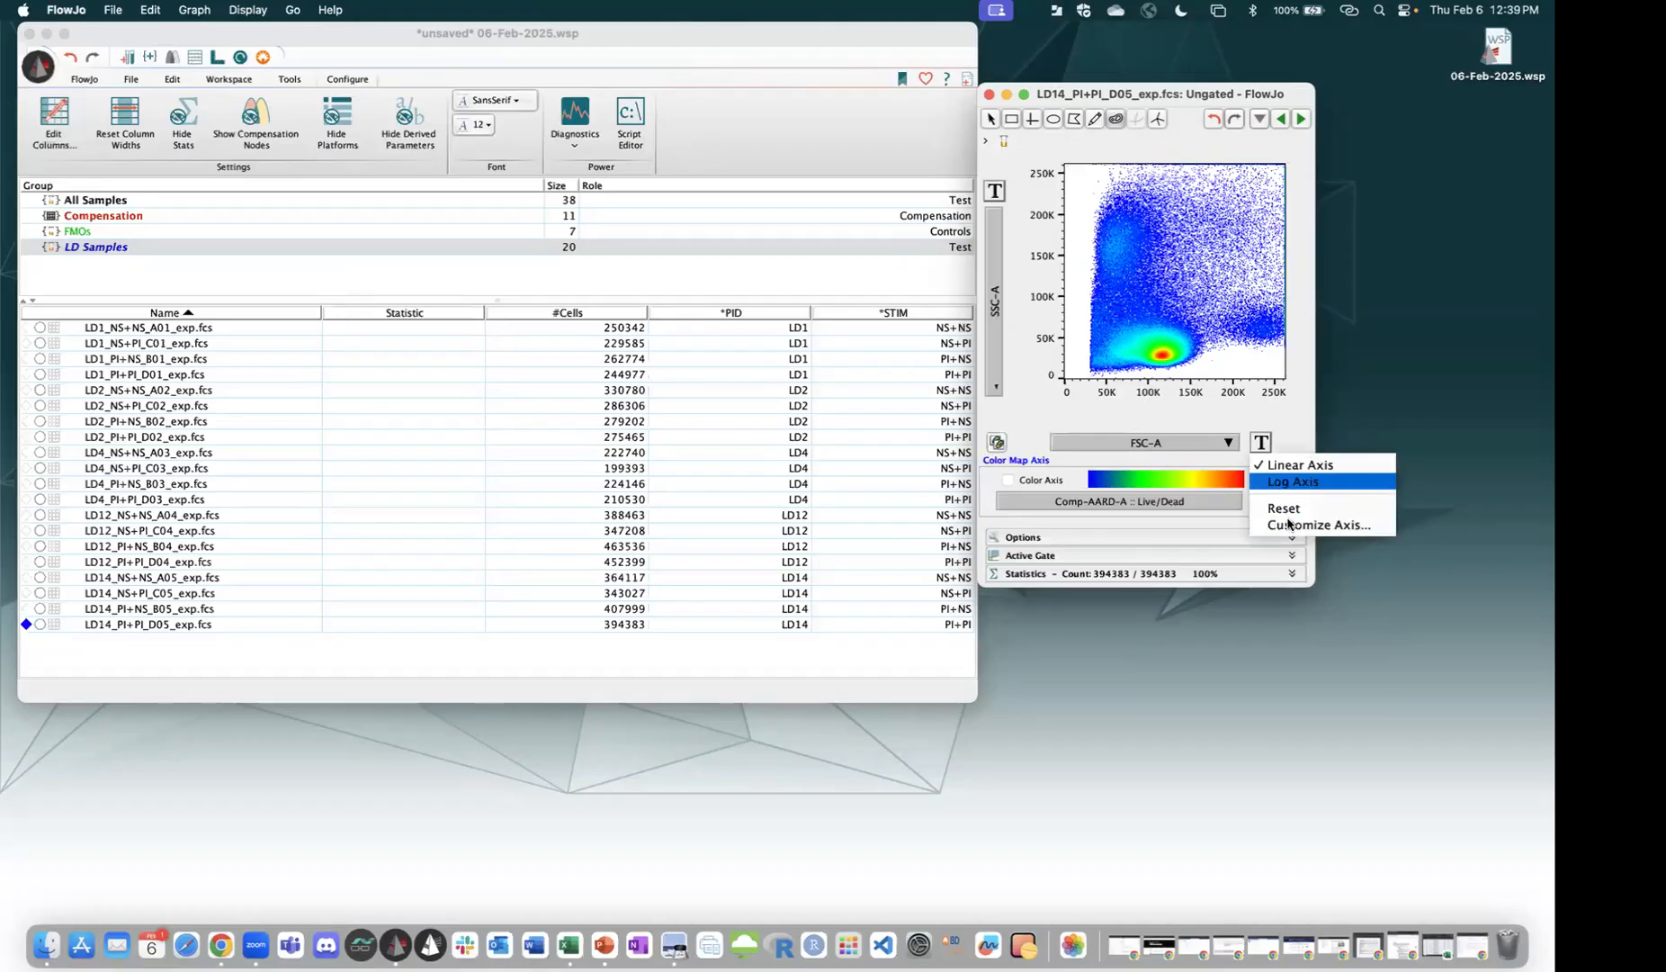
{"action": "left_click", "coordinate": [1257, 411]}
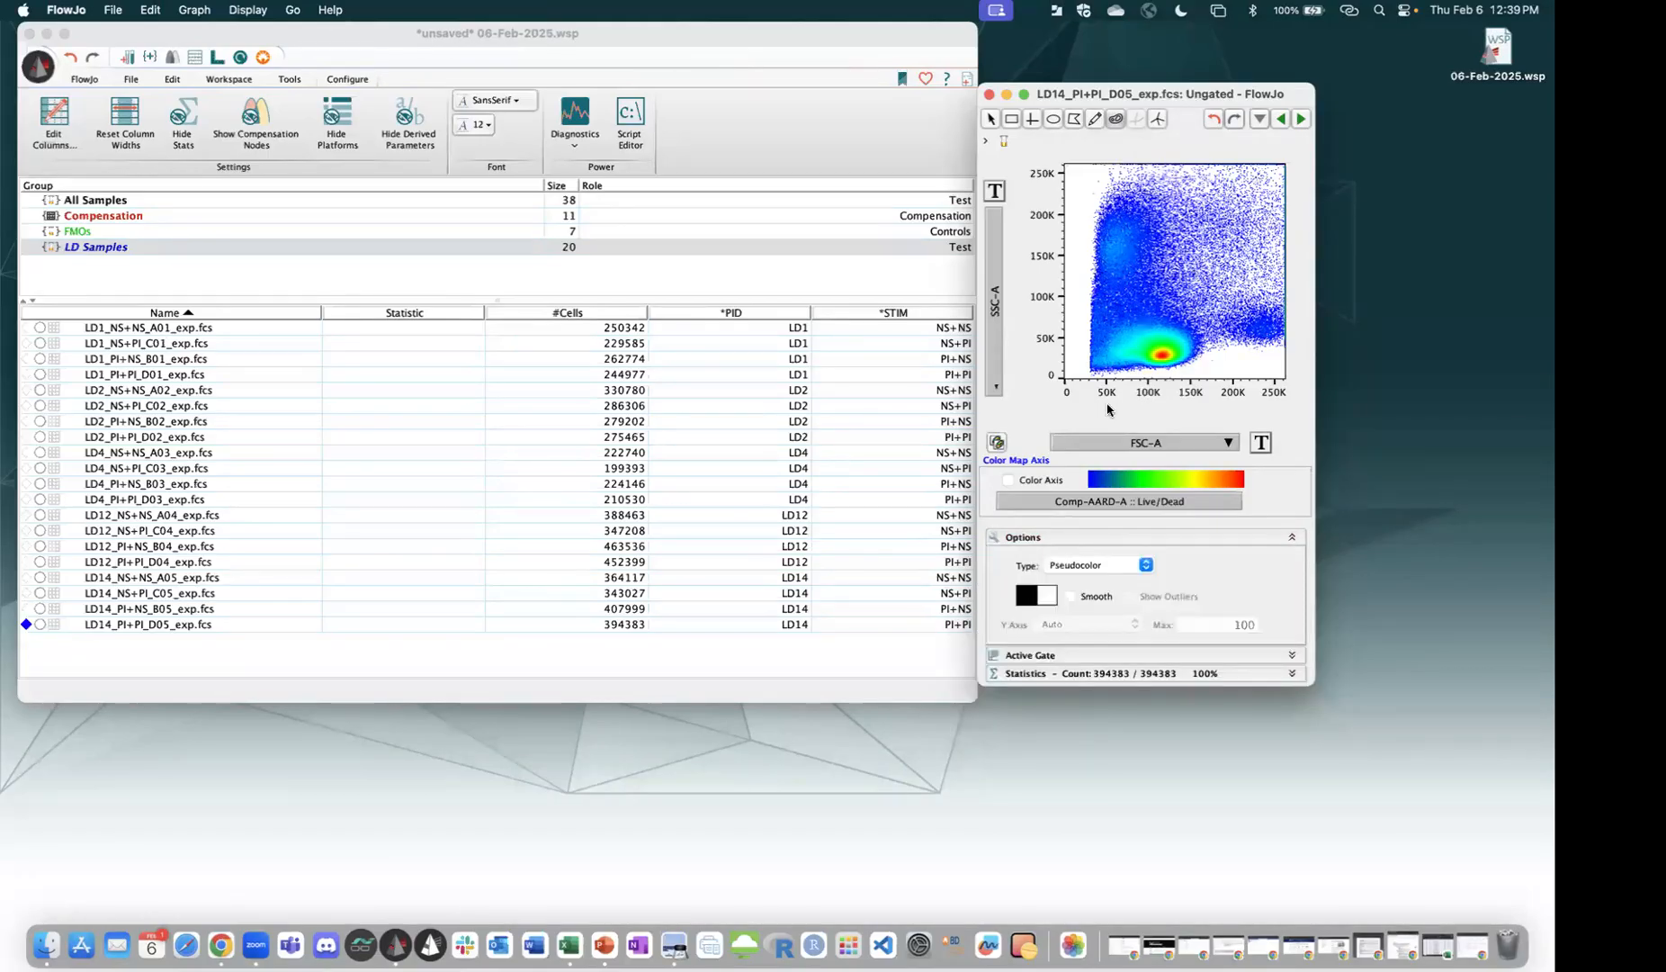
Compare the ungated LD14_PI+PI_D05_exp.fcs plot as a contour plot, density plot, zebra plot and histogram.
{"action": "left_click", "coordinate": [1131, 572]}
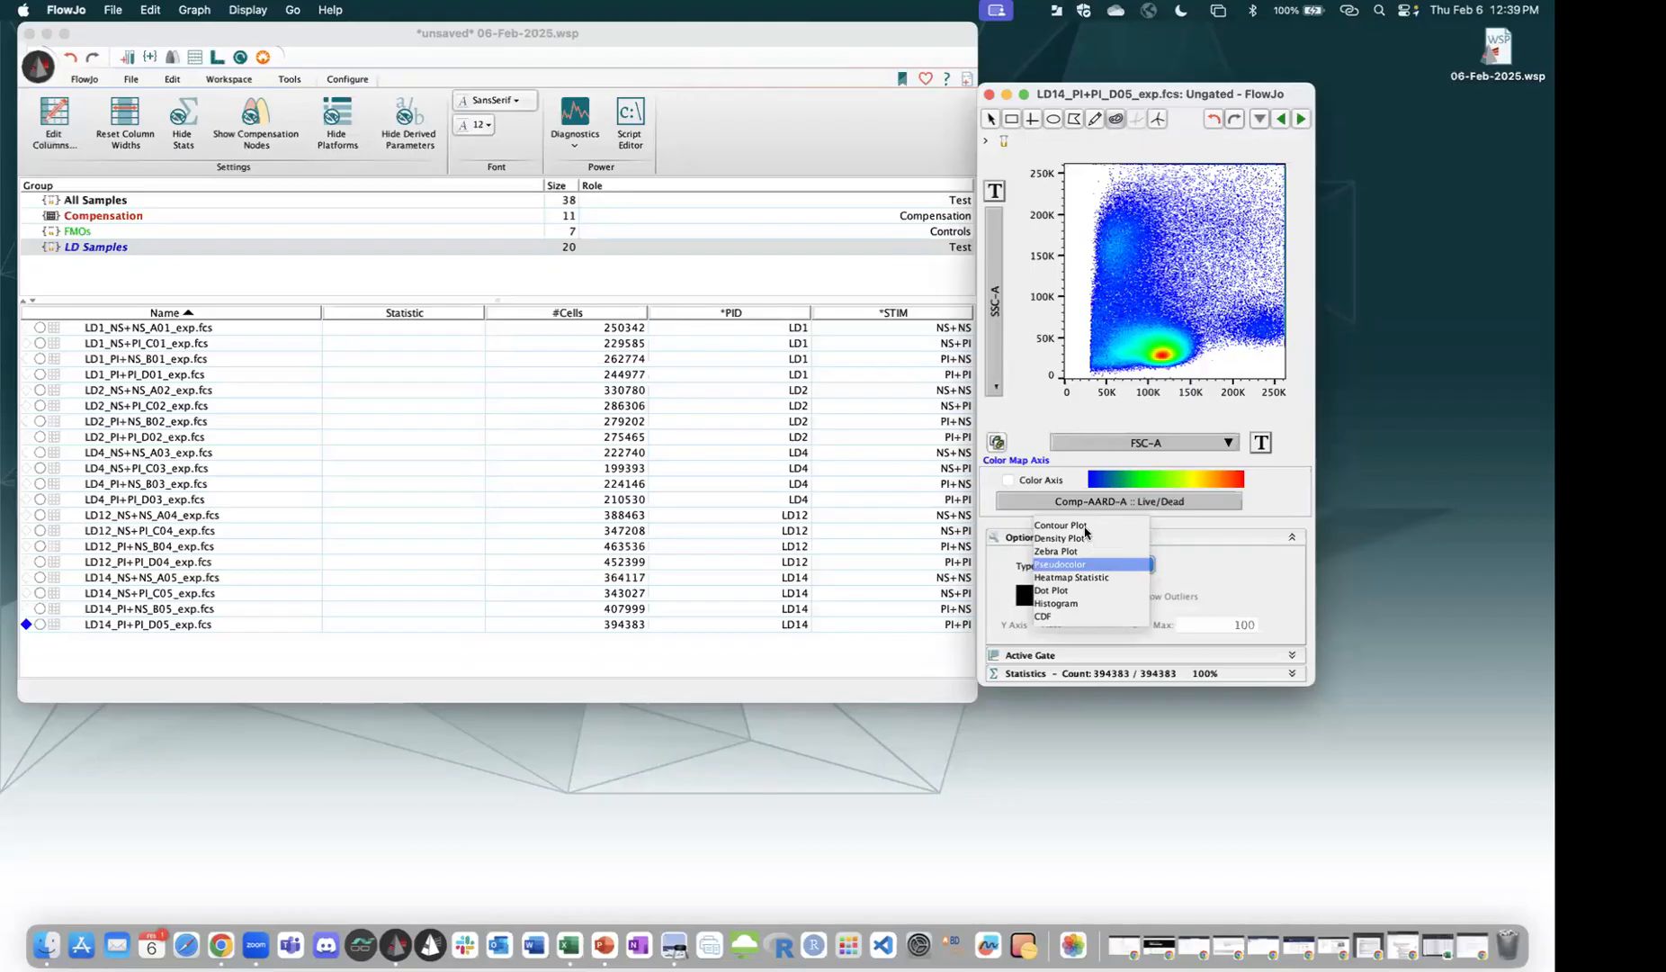
{"action": "left_click", "coordinate": [1103, 574]}
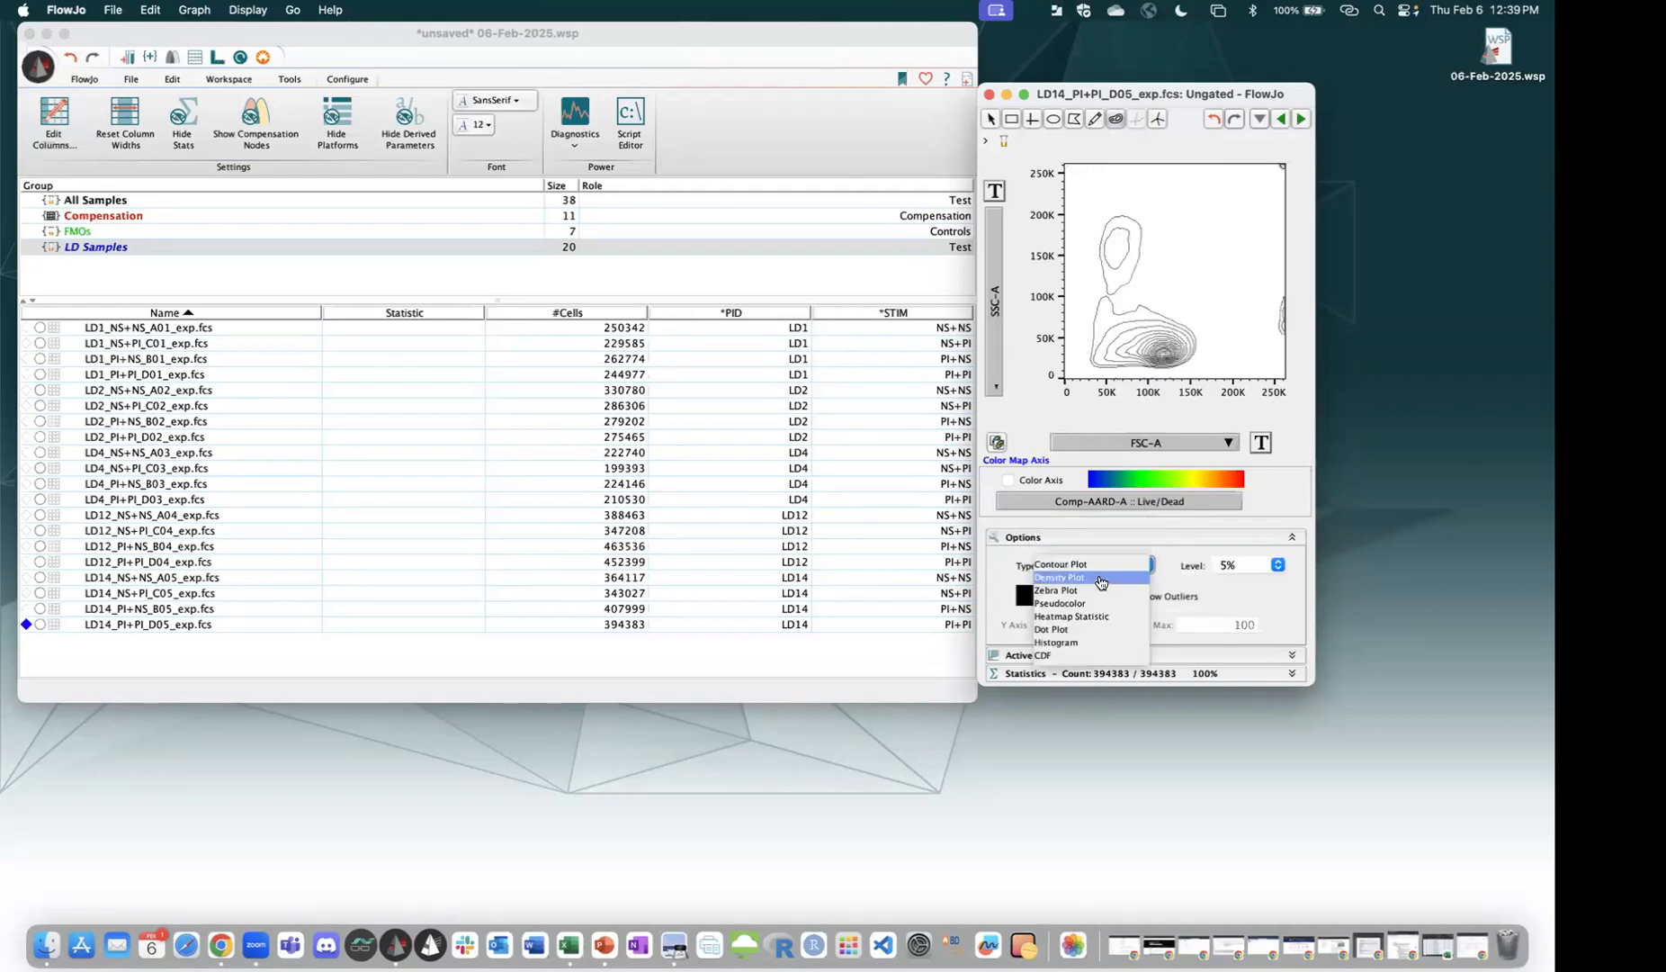
{"action": "left_click", "coordinate": [1101, 579]}
{"action": "left_click", "coordinate": [1119, 572]}
{"action": "left_click", "coordinate": [1115, 577]}
{"action": "left_click", "coordinate": [1117, 572]}
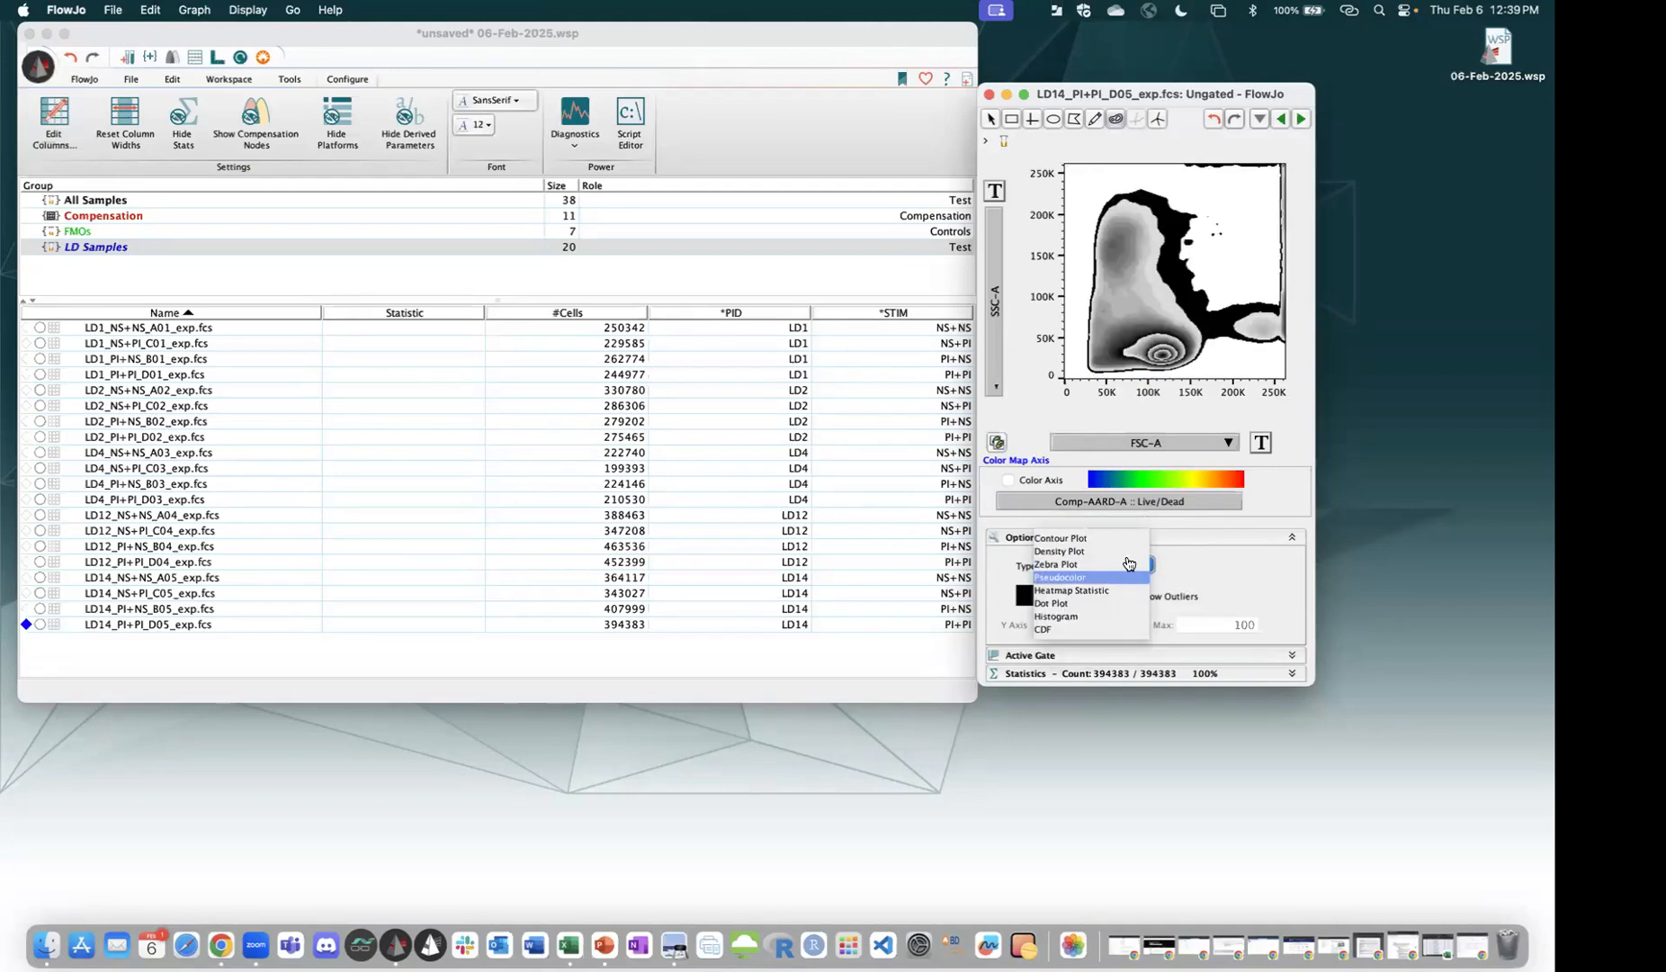
{"action": "left_click", "coordinate": [1058, 617]}
Display the ungated plot as contour, density and zebra once more, then return it to Pseudocolor.
{"action": "left_click", "coordinate": [1120, 564]}
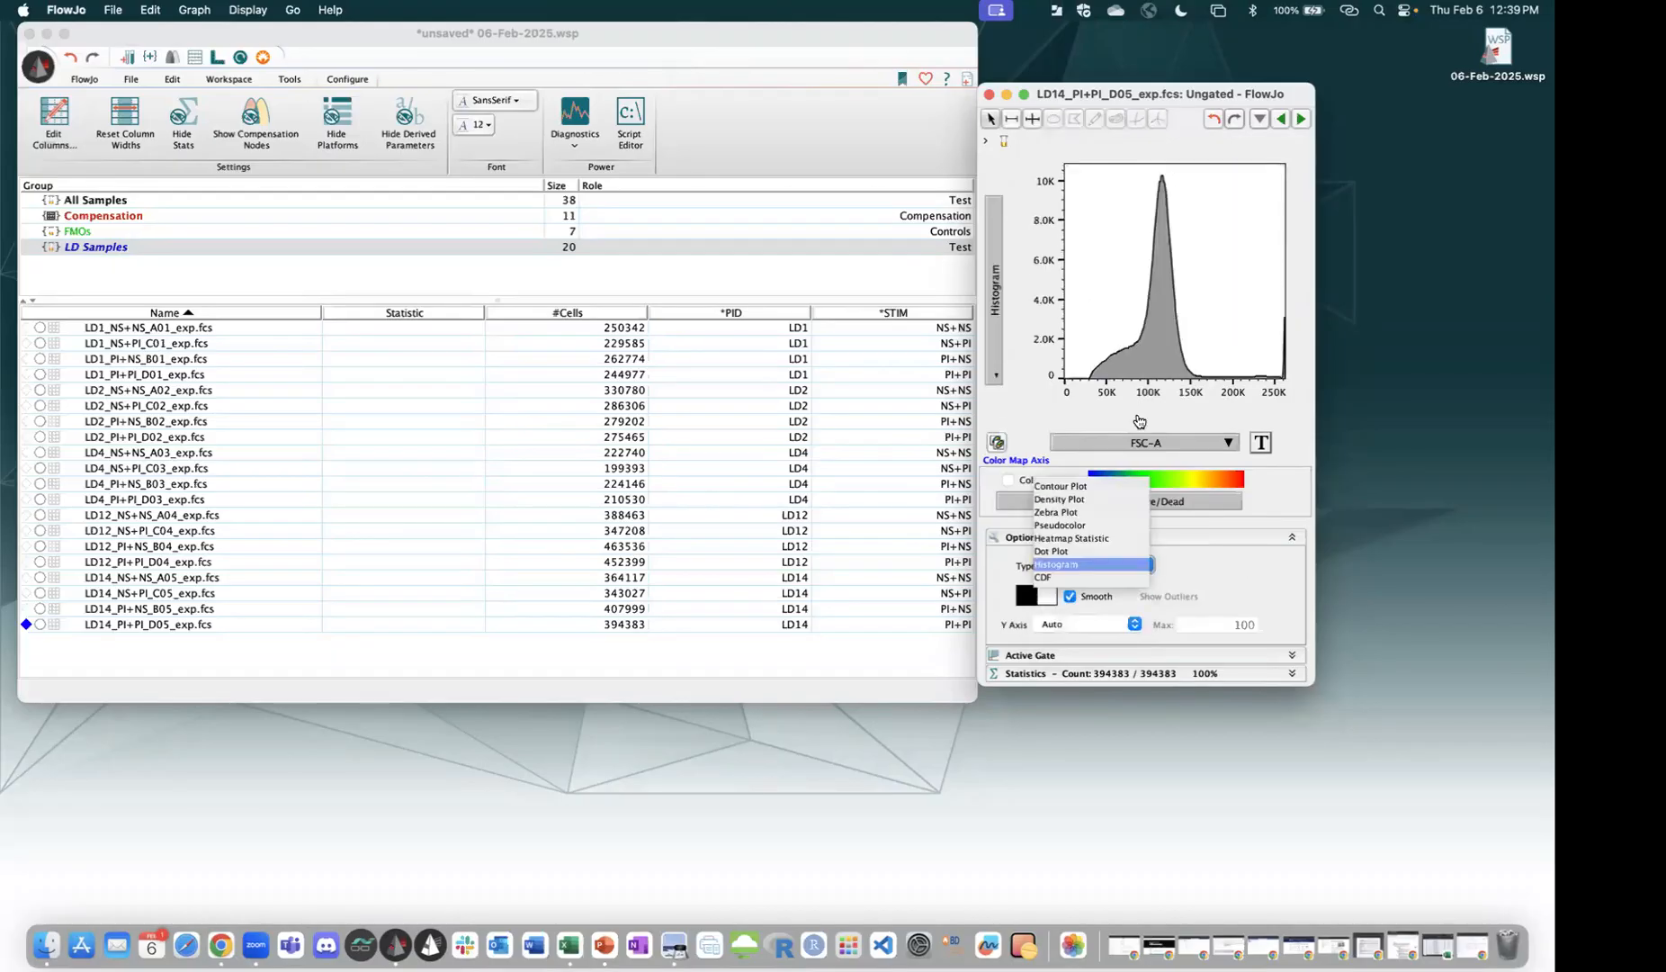
{"action": "left_click", "coordinate": [1071, 489]}
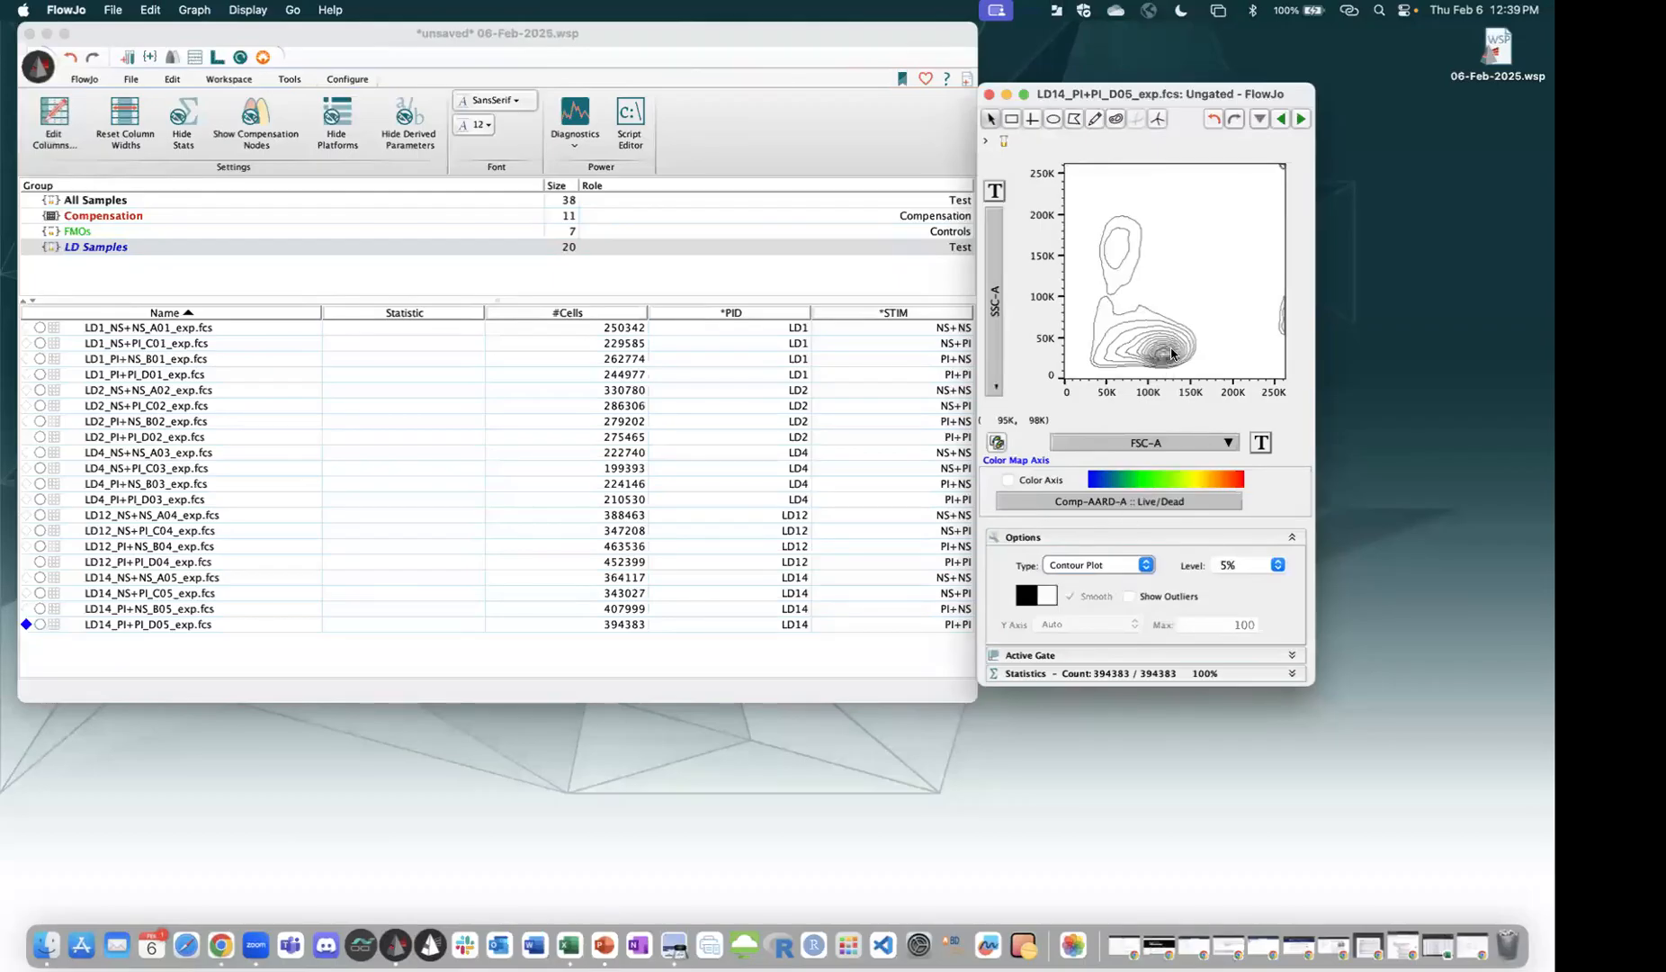
{"action": "key", "text": "Down"}
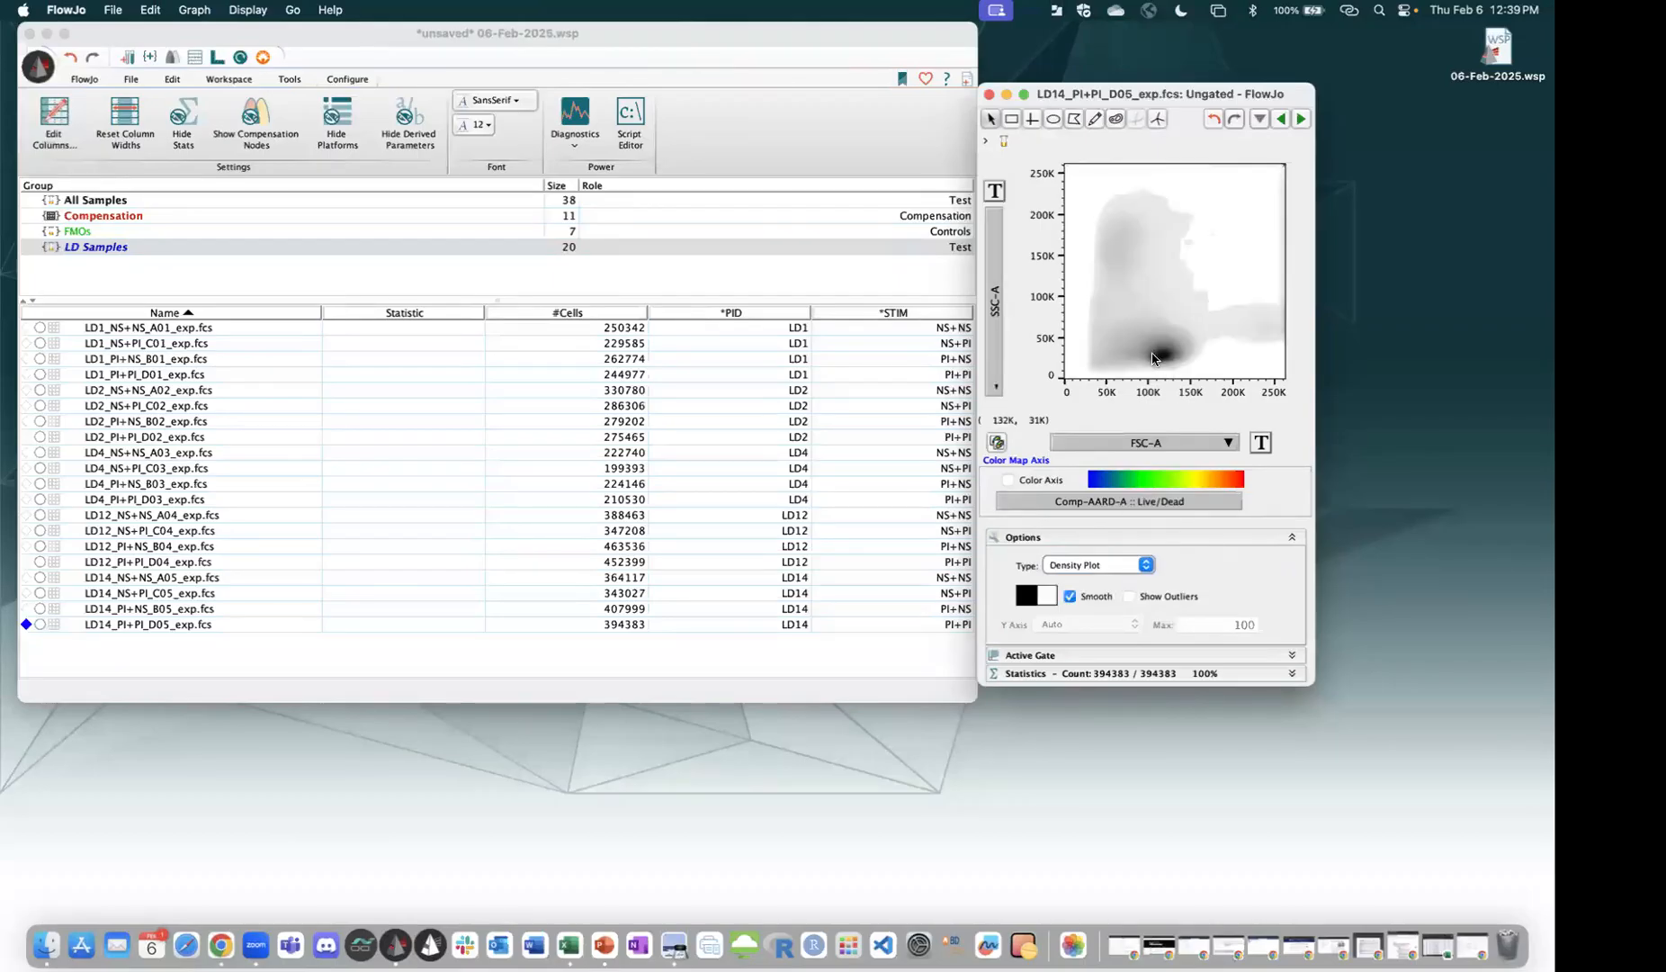
{"action": "left_click", "coordinate": [1084, 567]}
{"action": "left_click", "coordinate": [1080, 577]}
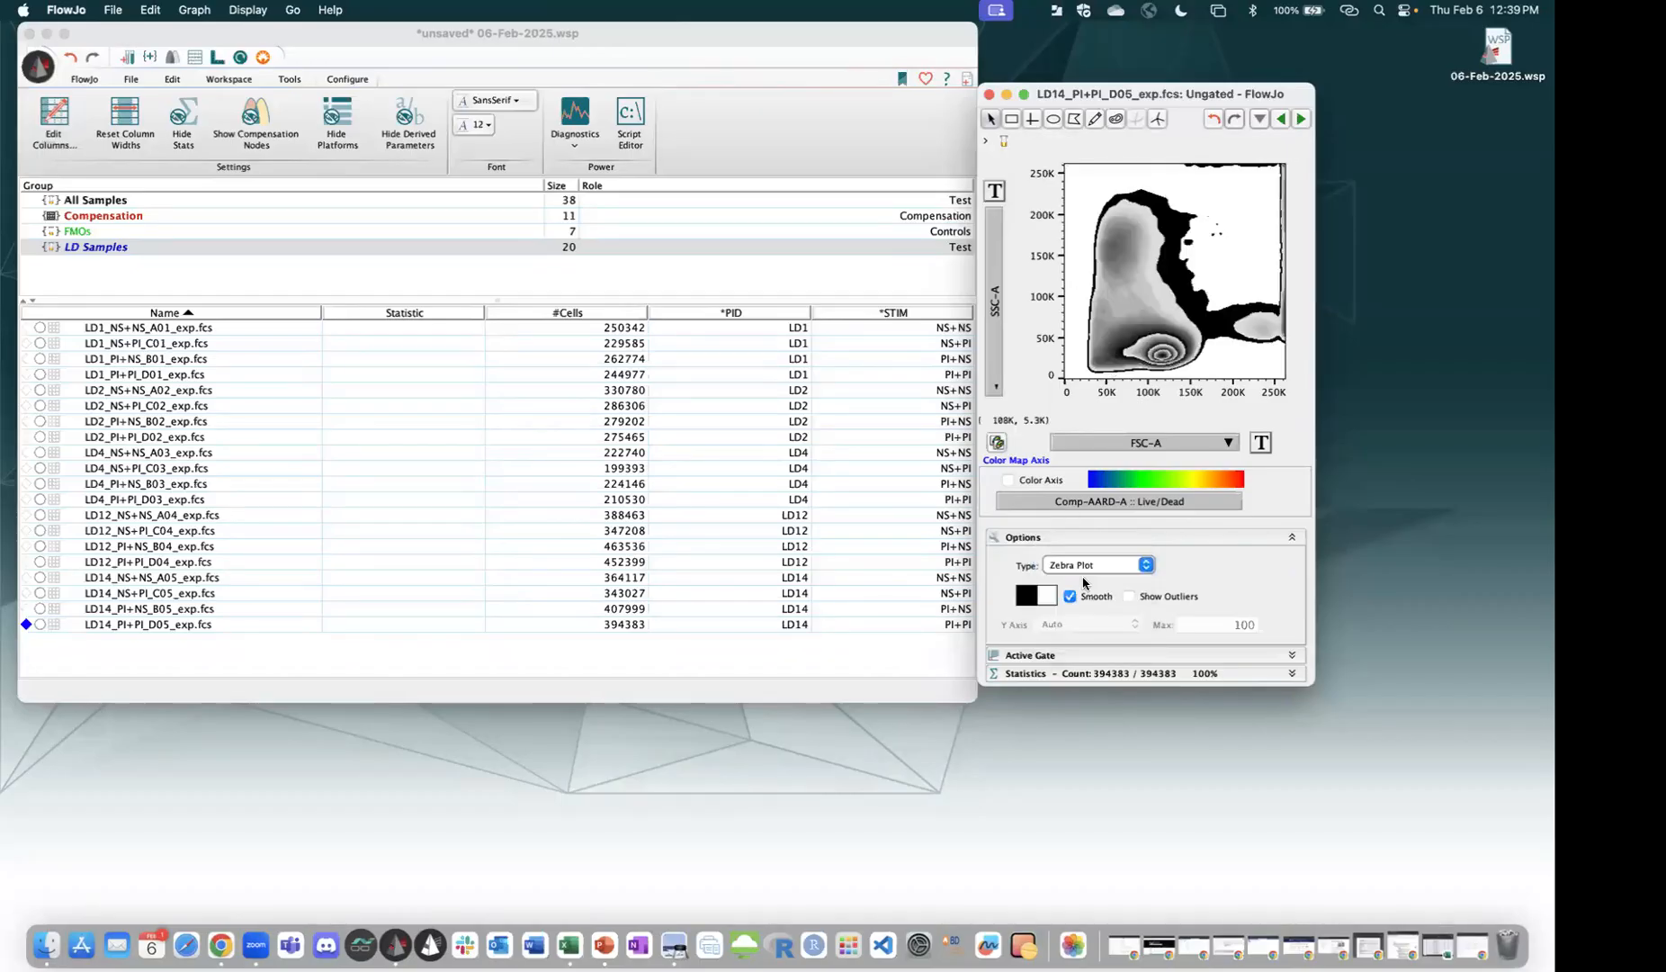
{"action": "left_click", "coordinate": [1104, 567]}
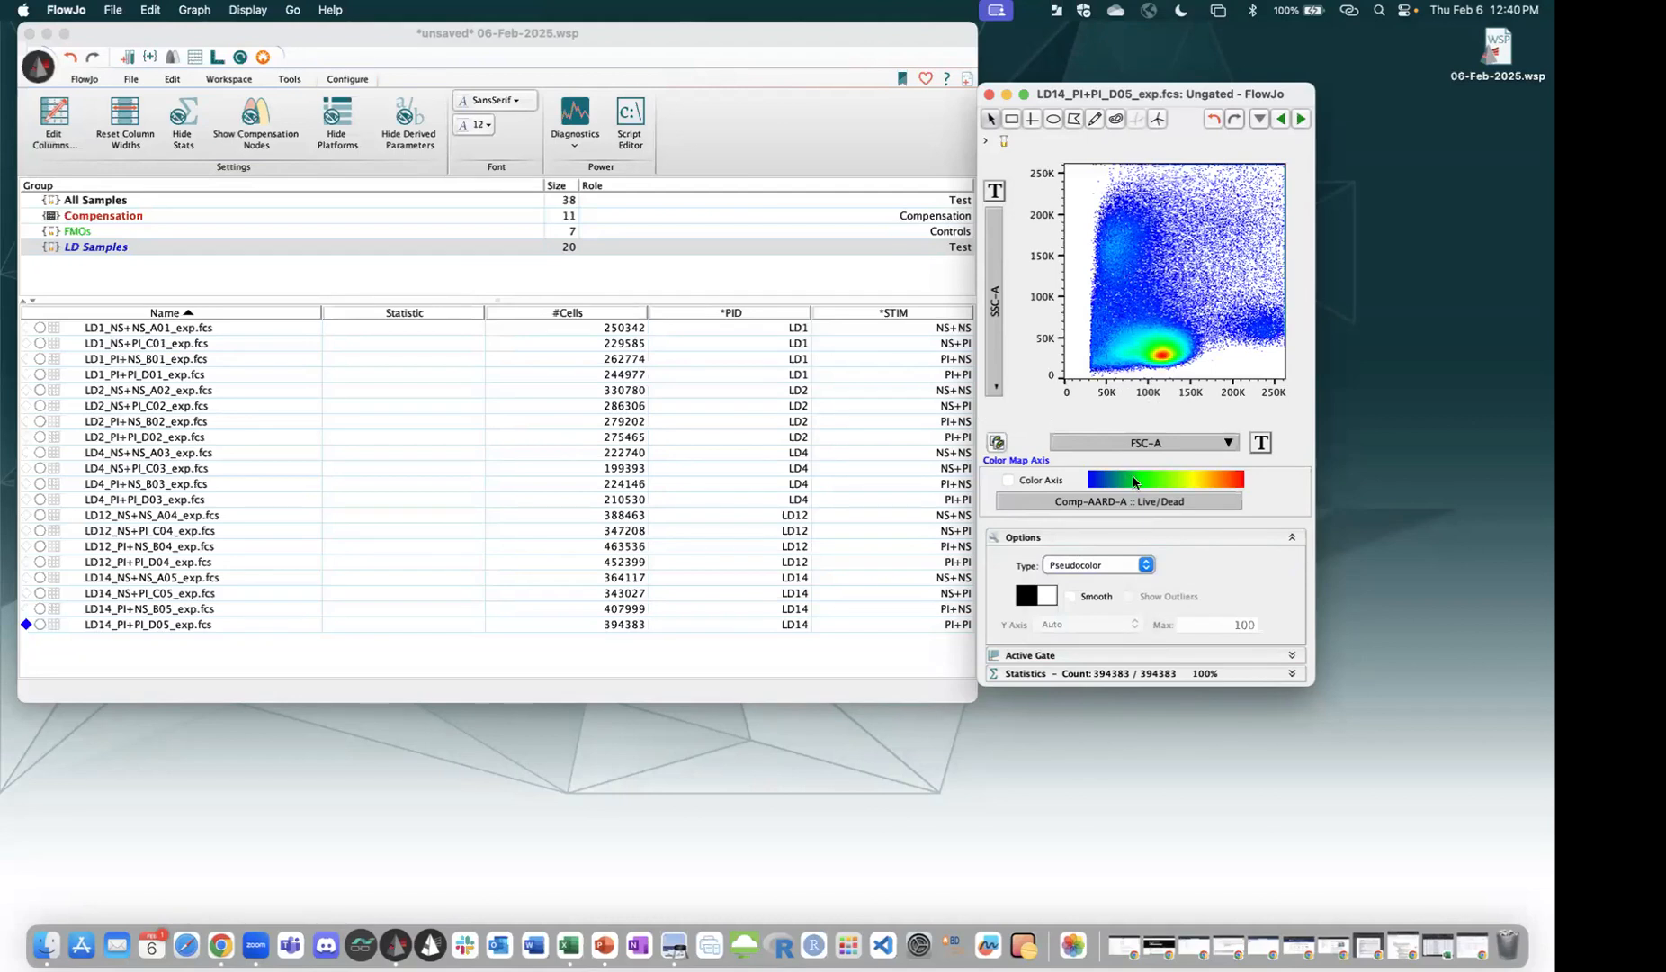
Preview the ungated events as a dot plot and as a histogram, then switch the plot type back to Pseudocolor.
{"action": "left_click", "coordinate": [1122, 562]}
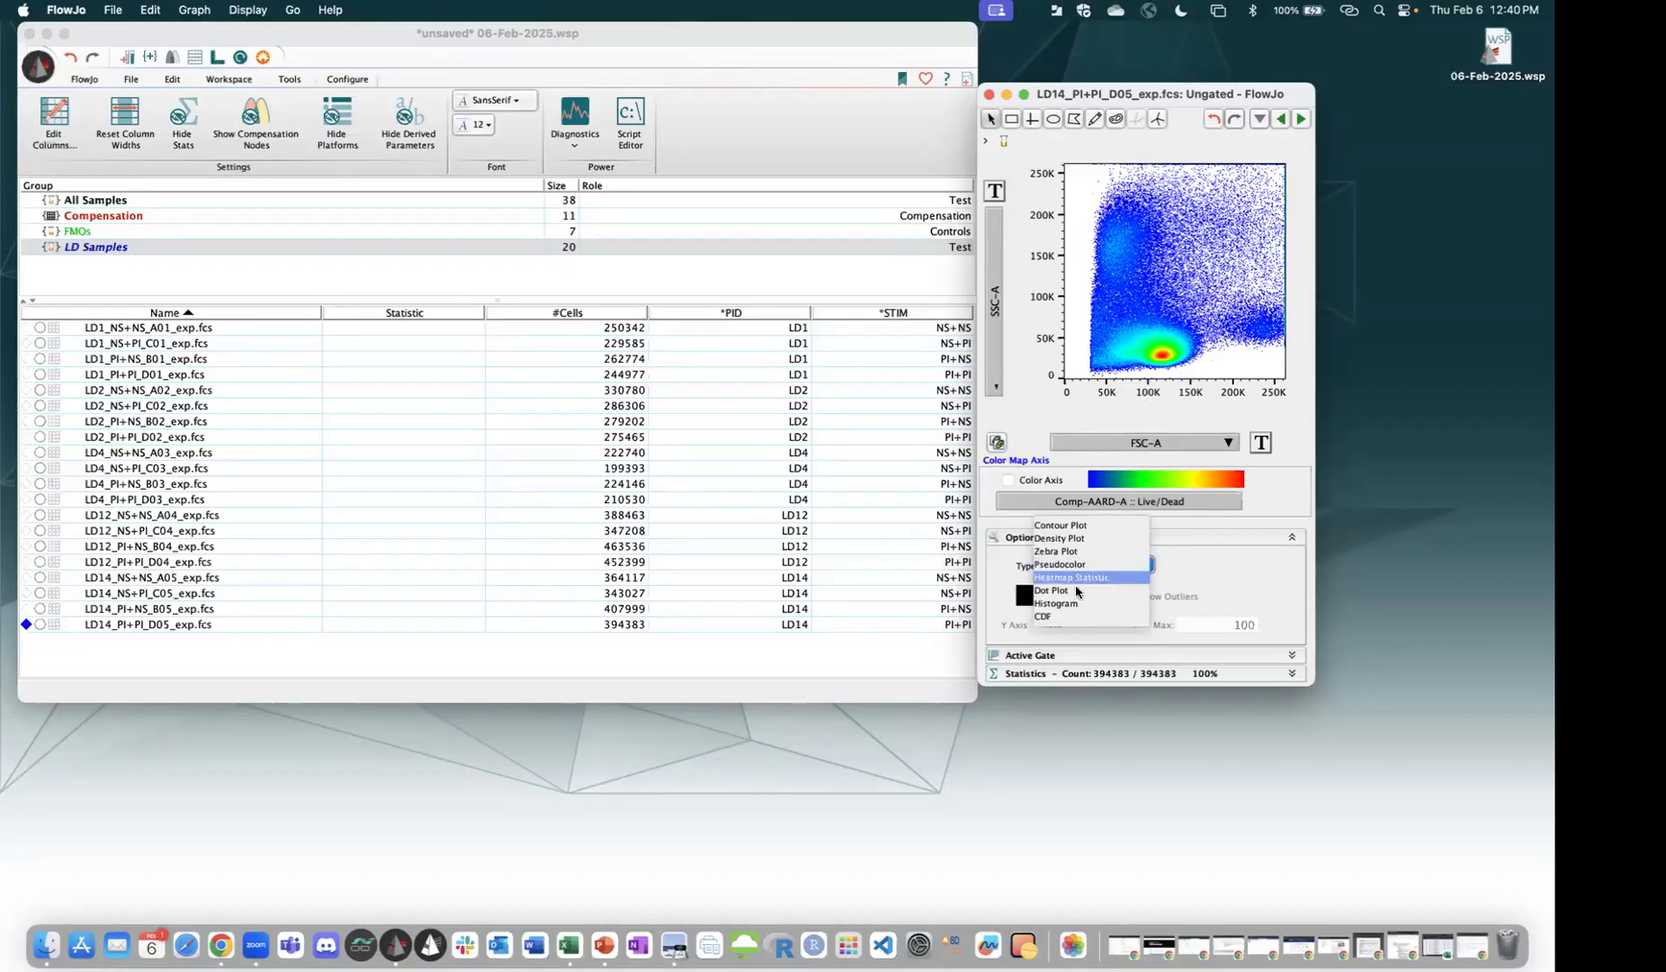
{"action": "left_click", "coordinate": [1079, 591]}
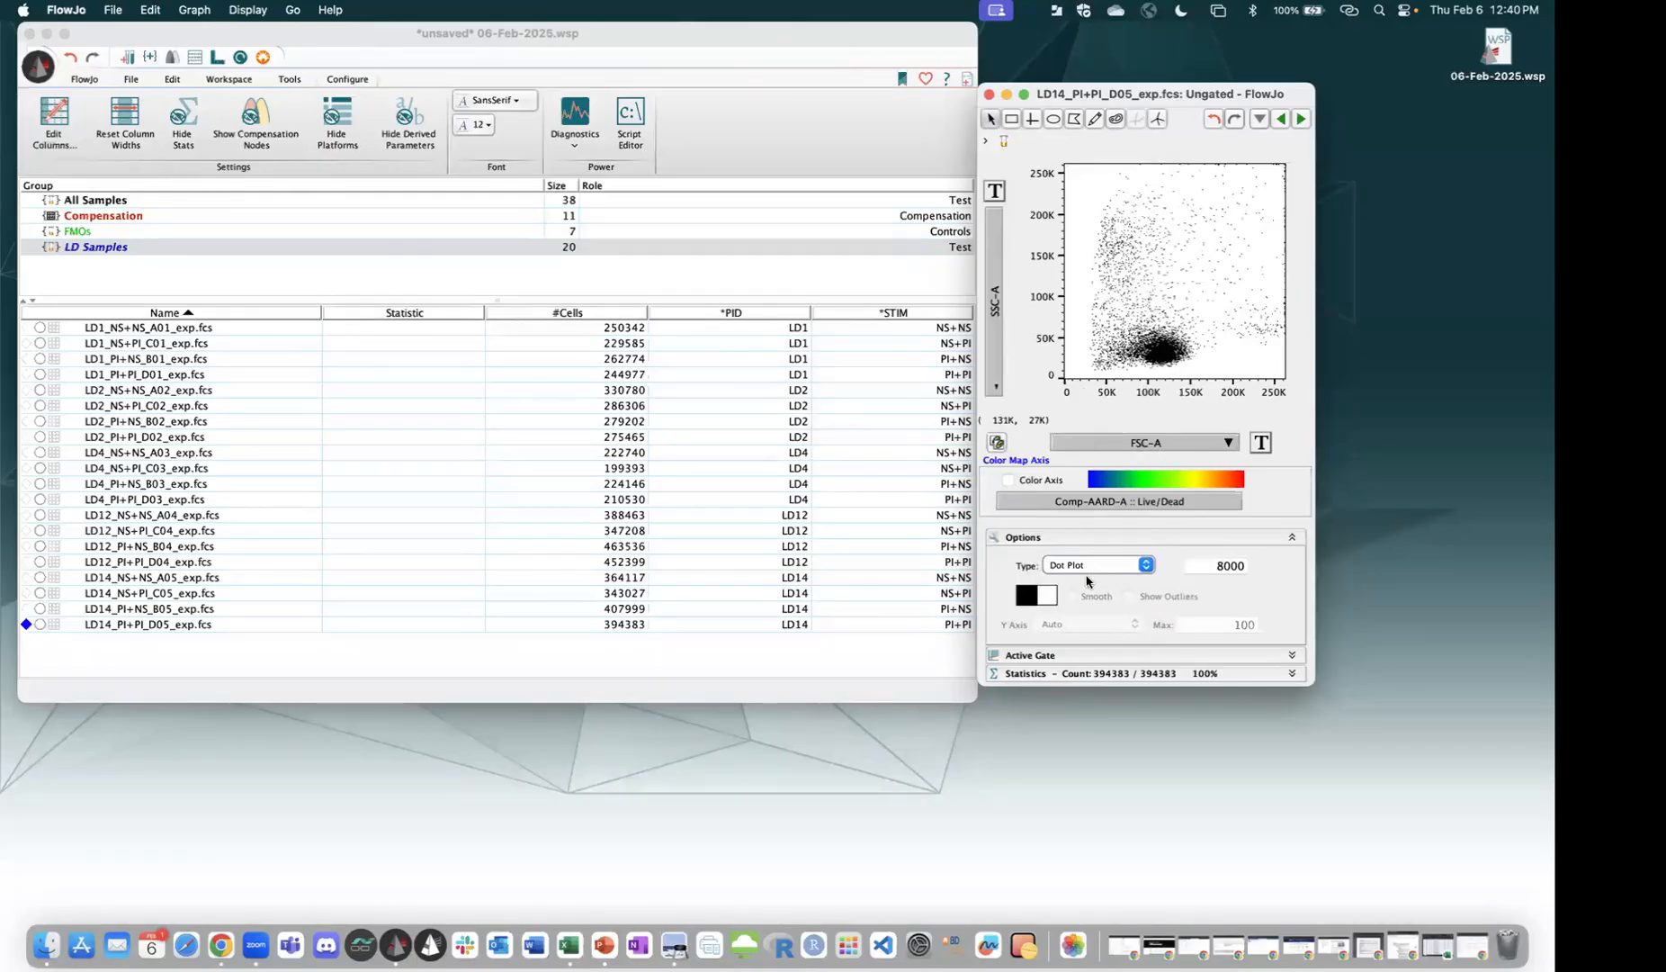
{"action": "key", "text": "h"}
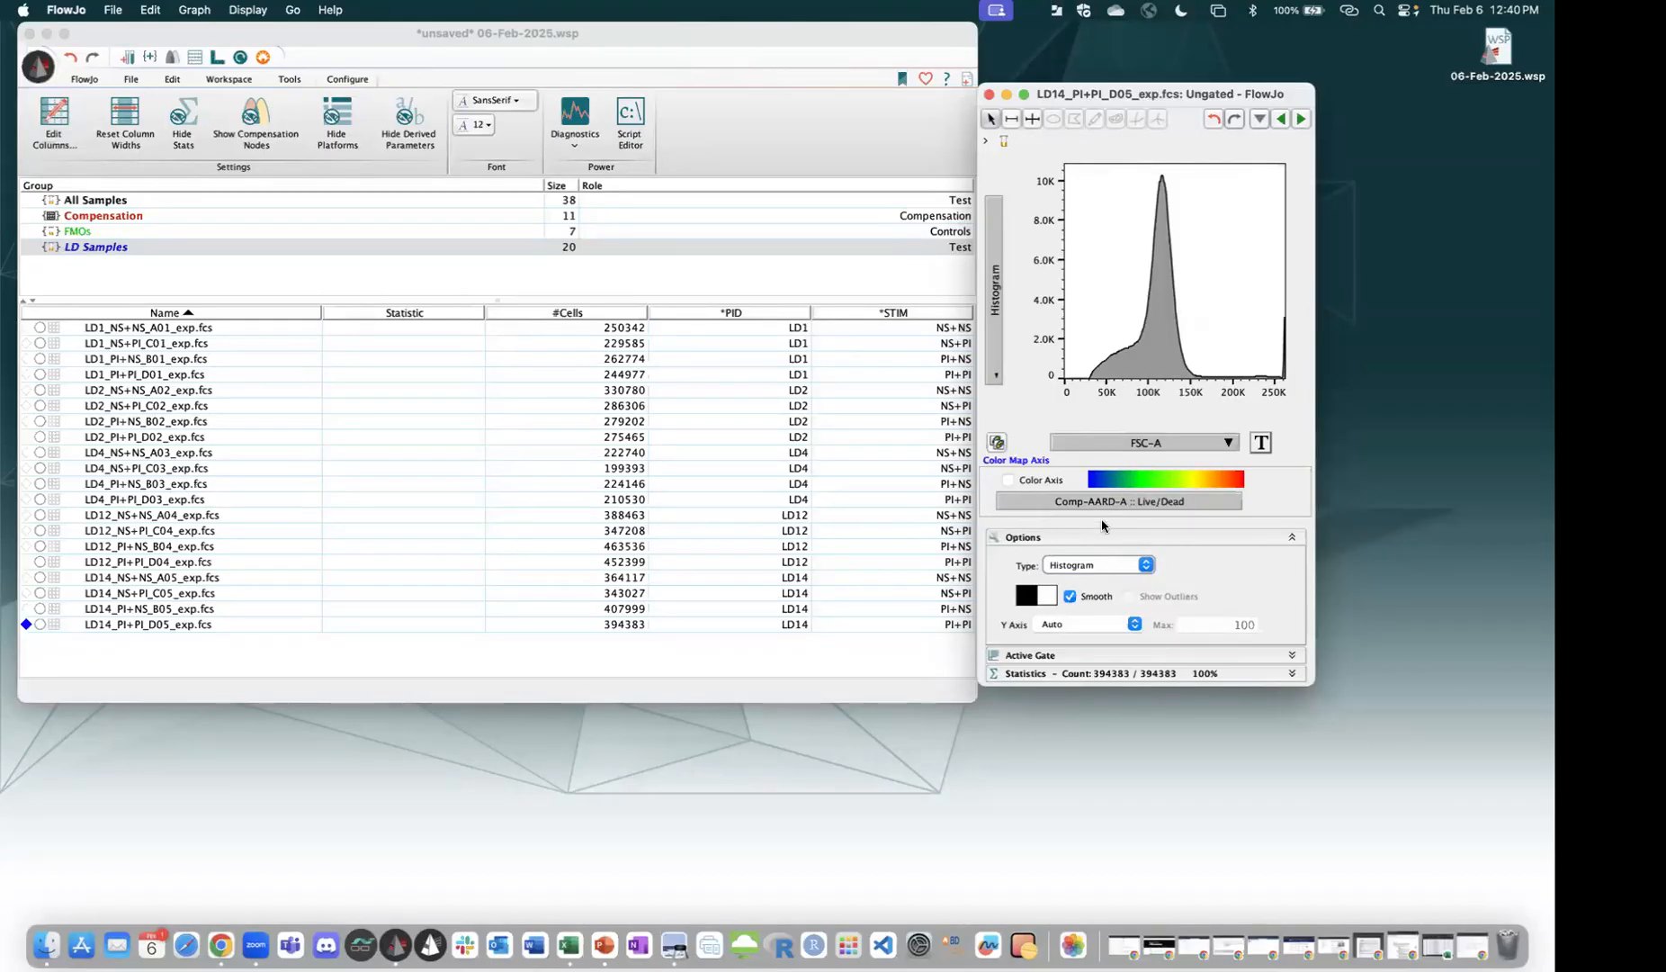
{"action": "left_click", "coordinate": [1098, 564]}
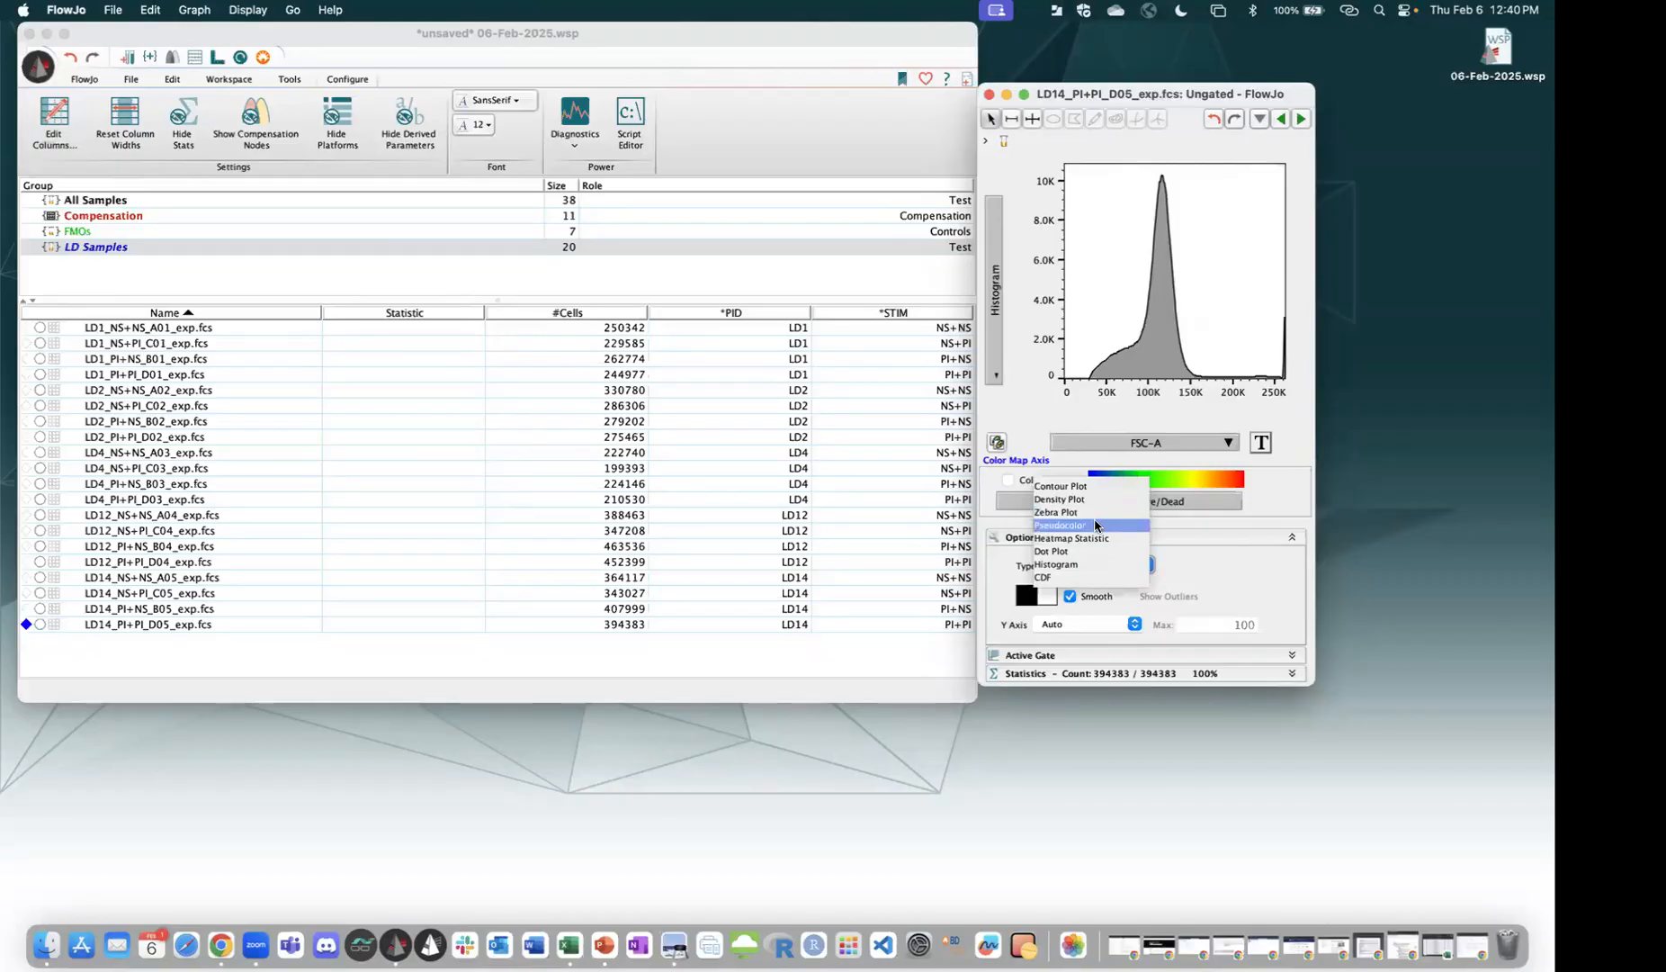
{"action": "left_click", "coordinate": [1096, 526]}
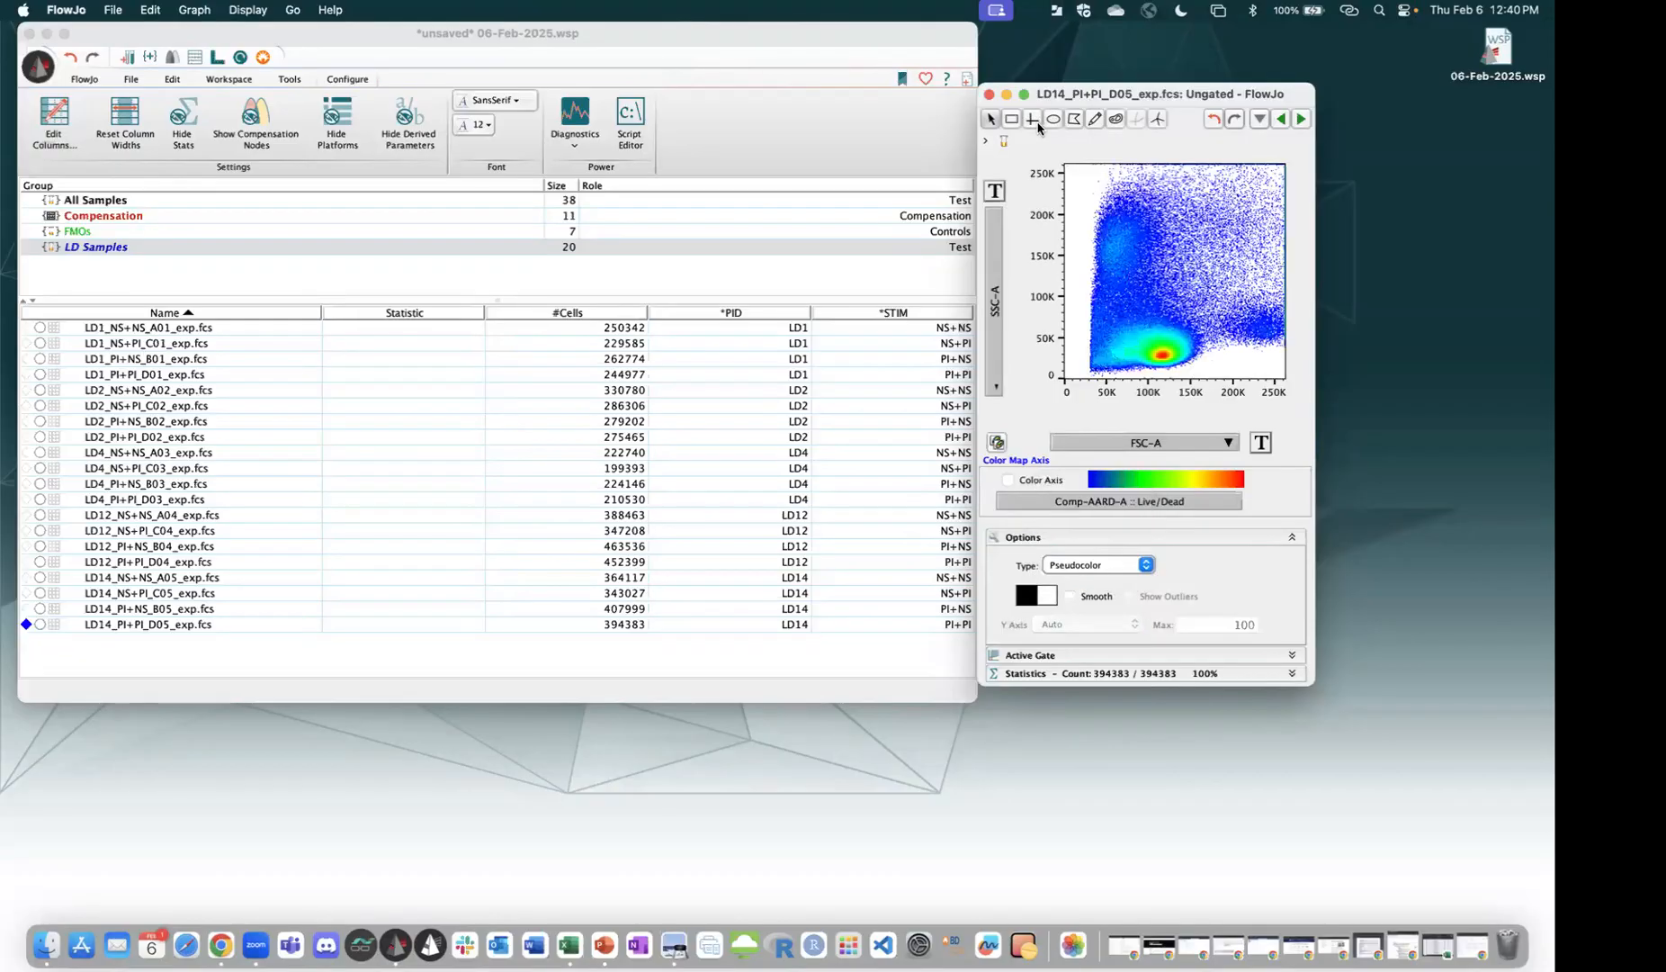
Draw a polygon gate around the dense low-SSC-A population on the FSC-A versus SSC-A plot and name it Cells.
{"action": "left_click", "coordinate": [1144, 372]}
{"action": "left_click", "coordinate": [1119, 364]}
{"action": "left_click", "coordinate": [1104, 357]}
{"action": "left_click", "coordinate": [1108, 341]}
{"action": "left_click", "coordinate": [1129, 317]}
{"action": "left_click", "coordinate": [1162, 301]}
{"action": "left_click", "coordinate": [1214, 344]}
{"action": "double_click", "coordinate": [1197, 376]}
{"action": "type", "text": "Cells"}
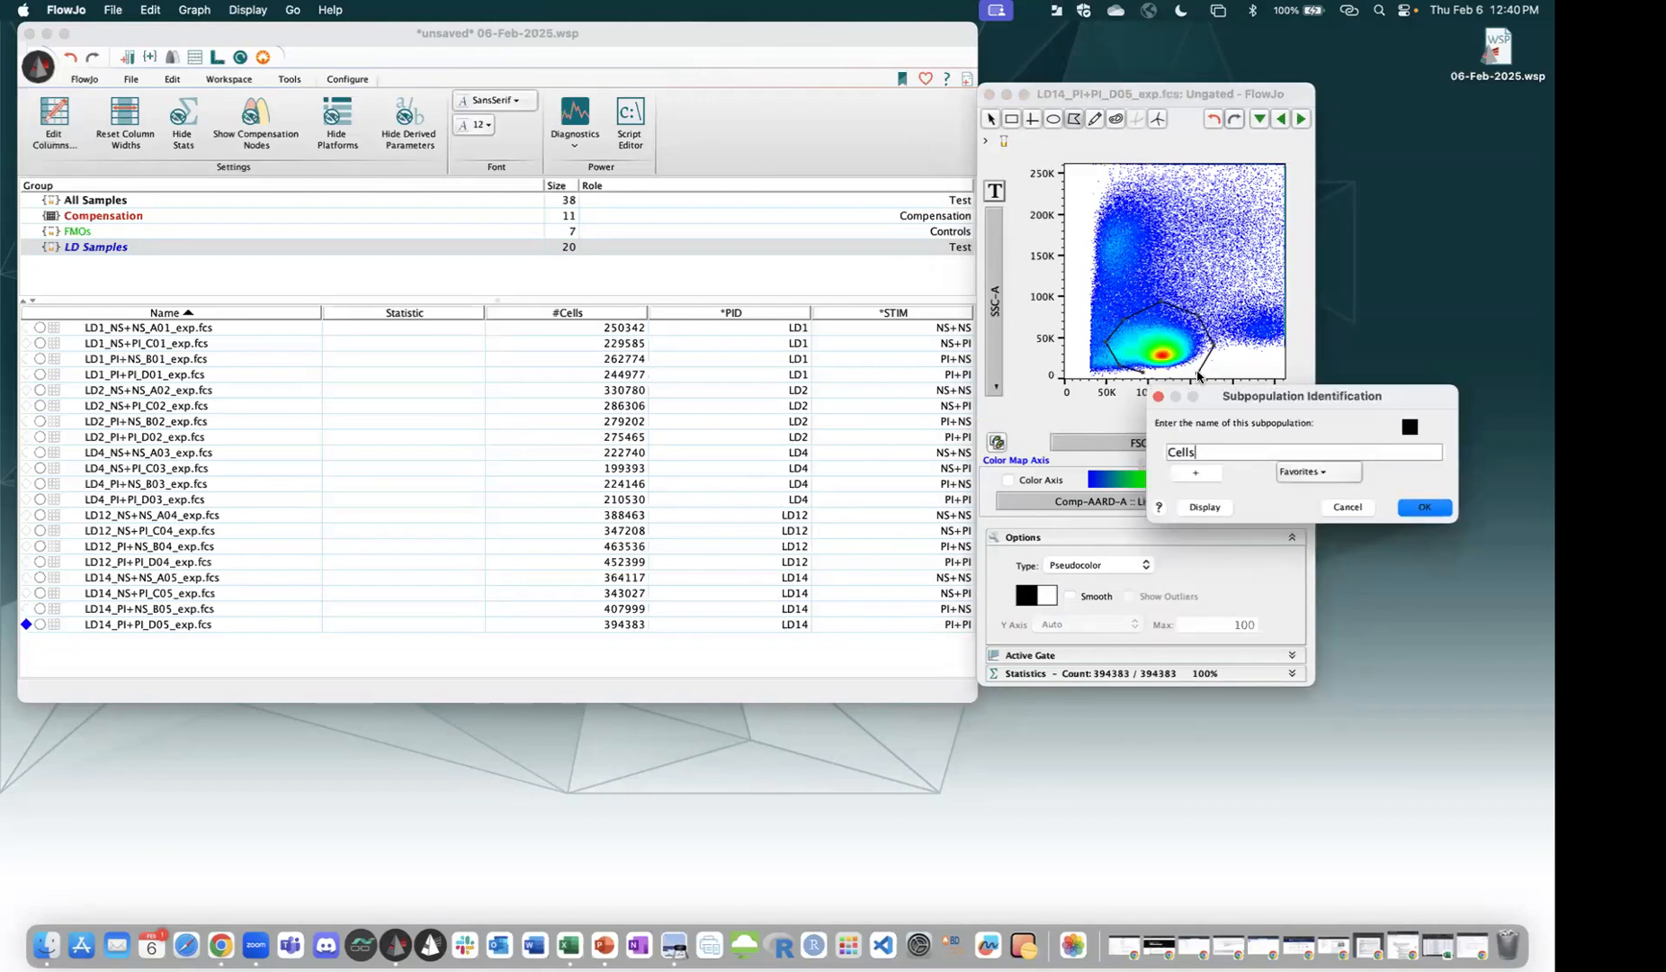
{"action": "key", "text": "Return"}
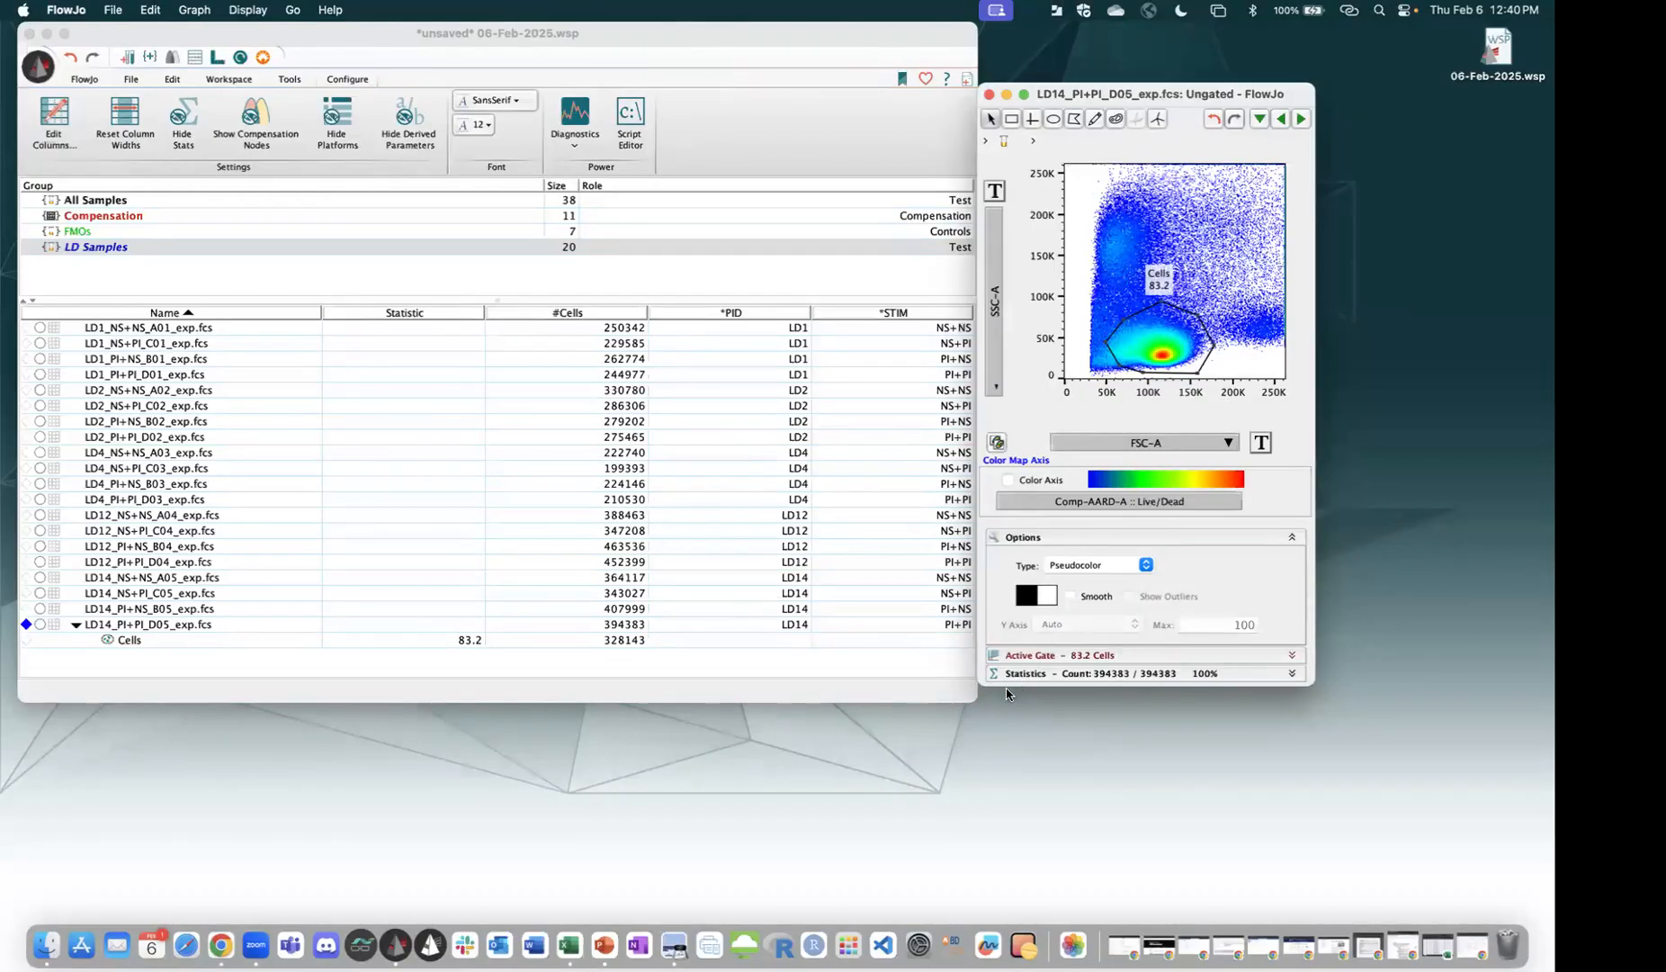
Try the Magnetic and Tint options on the active Cells gate, reverting each one.
{"action": "left_click", "coordinate": [1035, 655]}
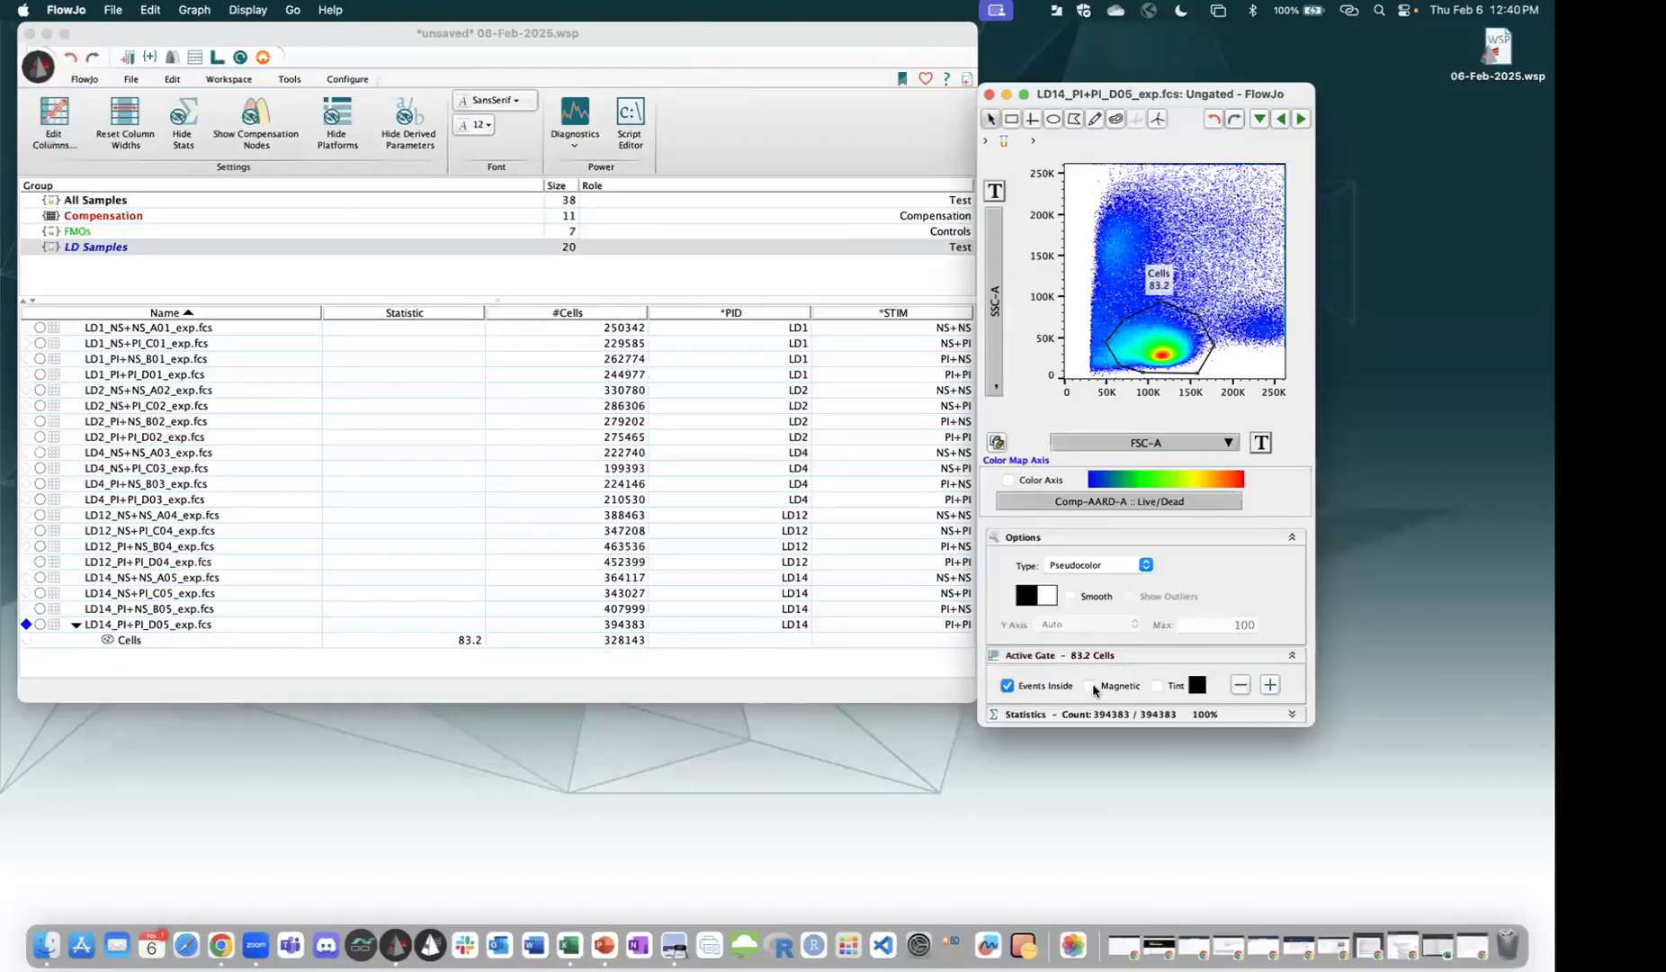
{"action": "left_click", "coordinate": [1093, 686]}
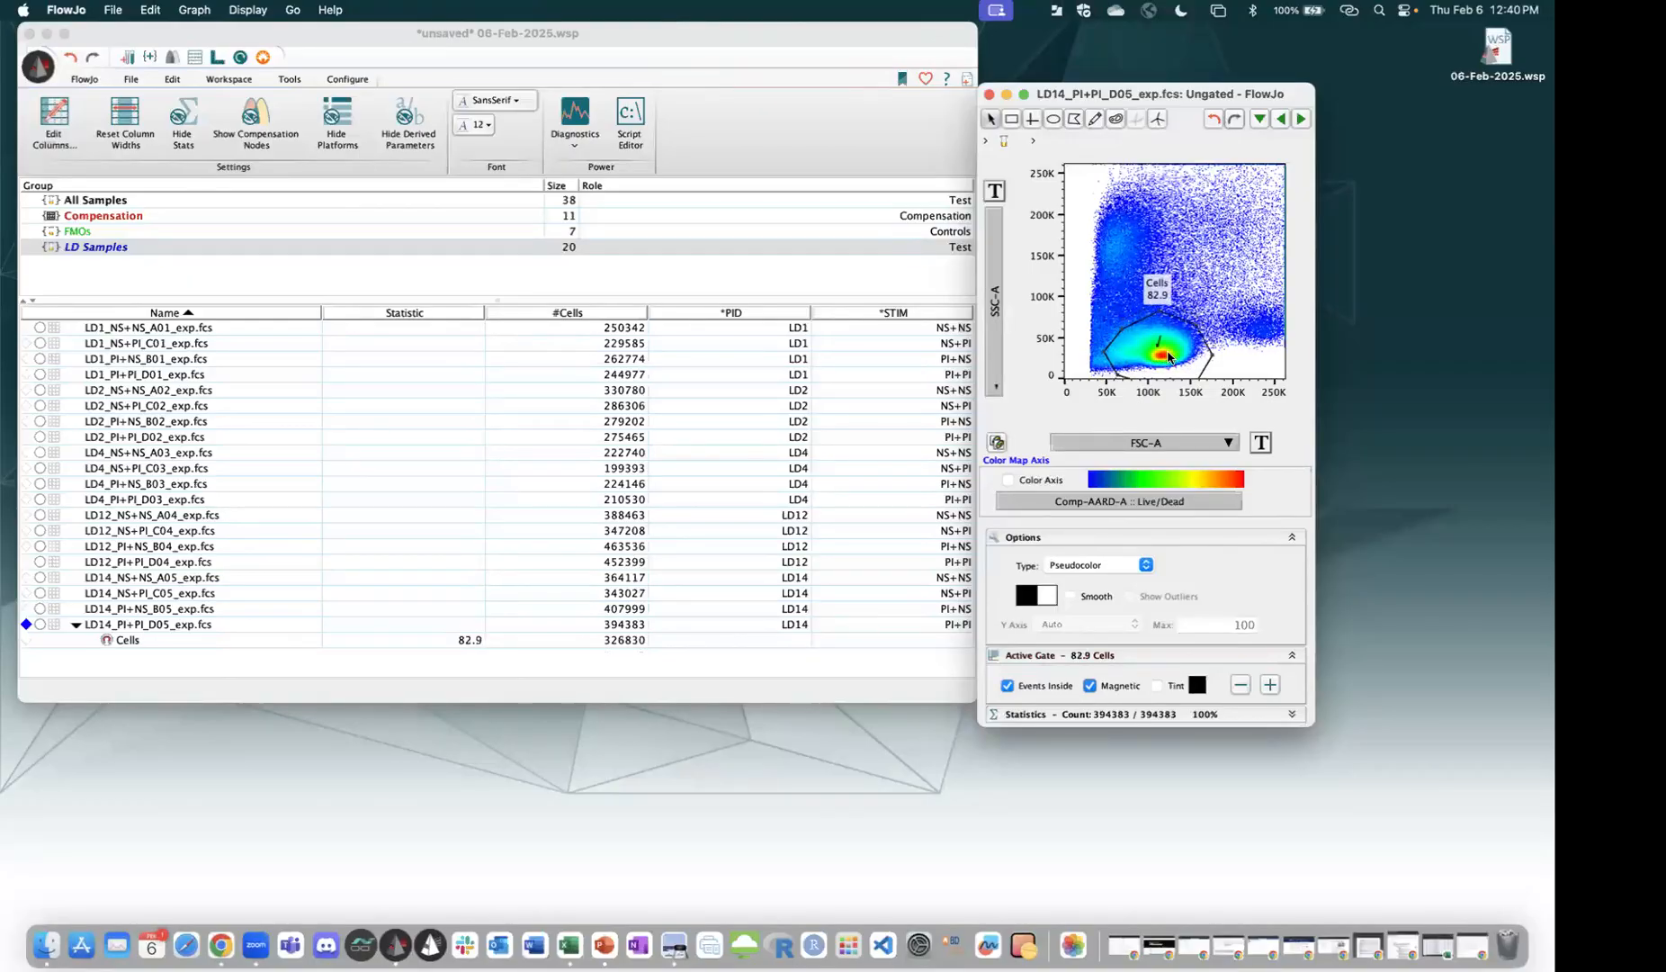
{"action": "key", "text": "super+z"}
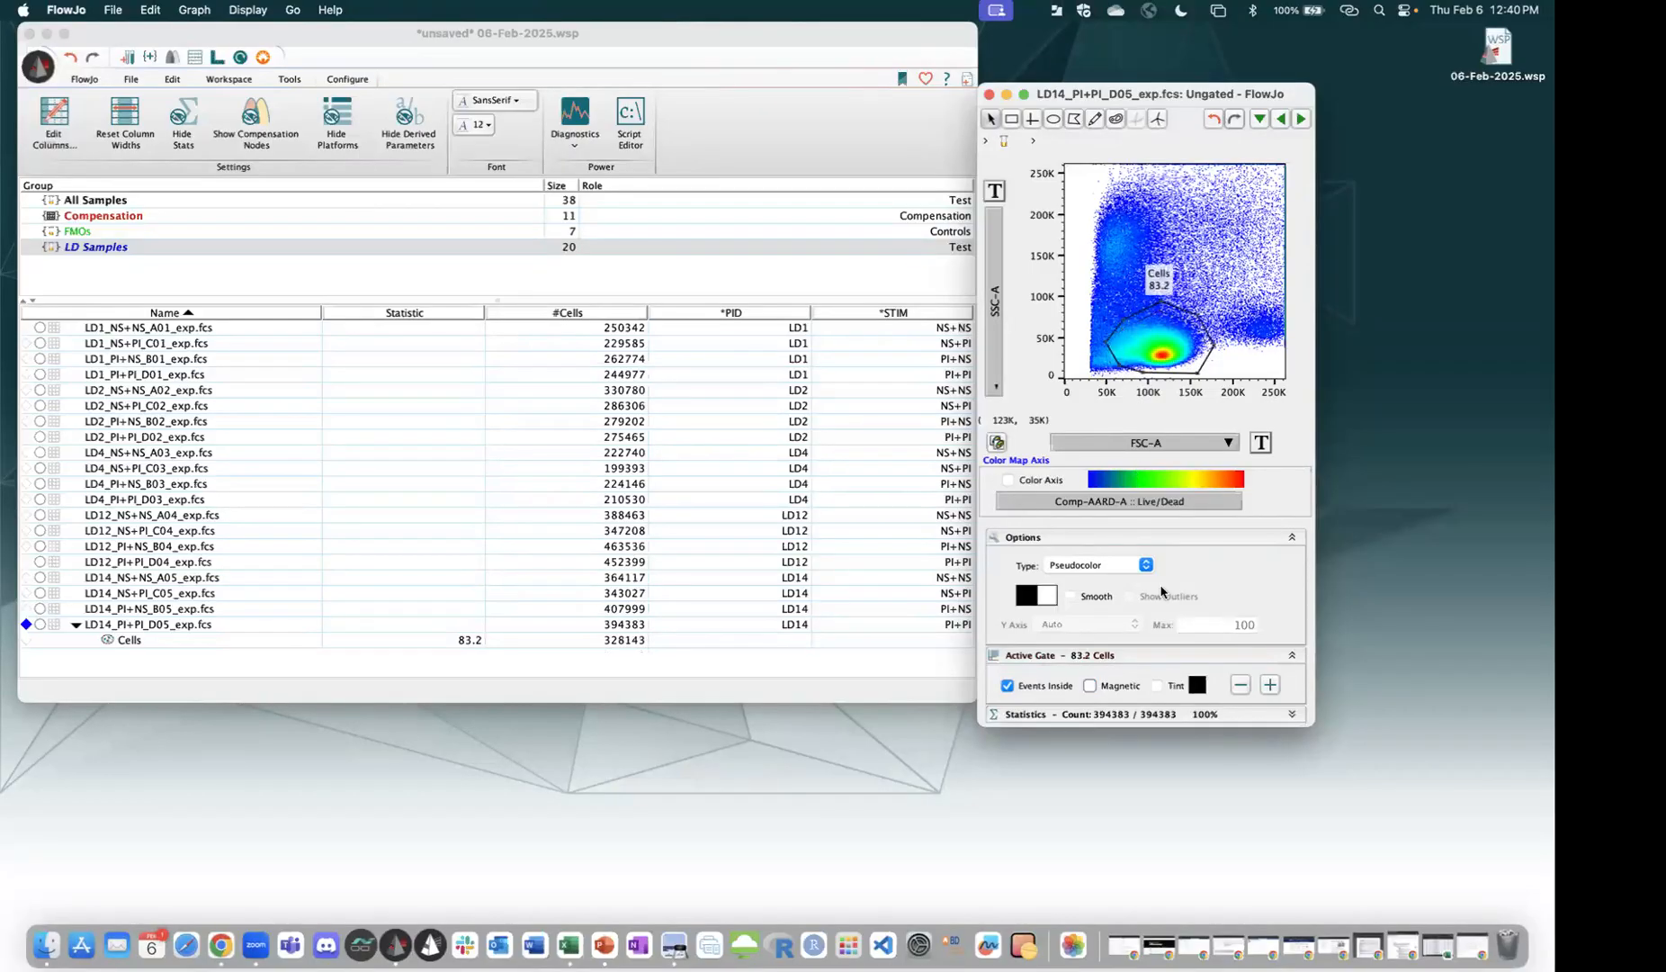
{"action": "left_click", "coordinate": [1159, 687]}
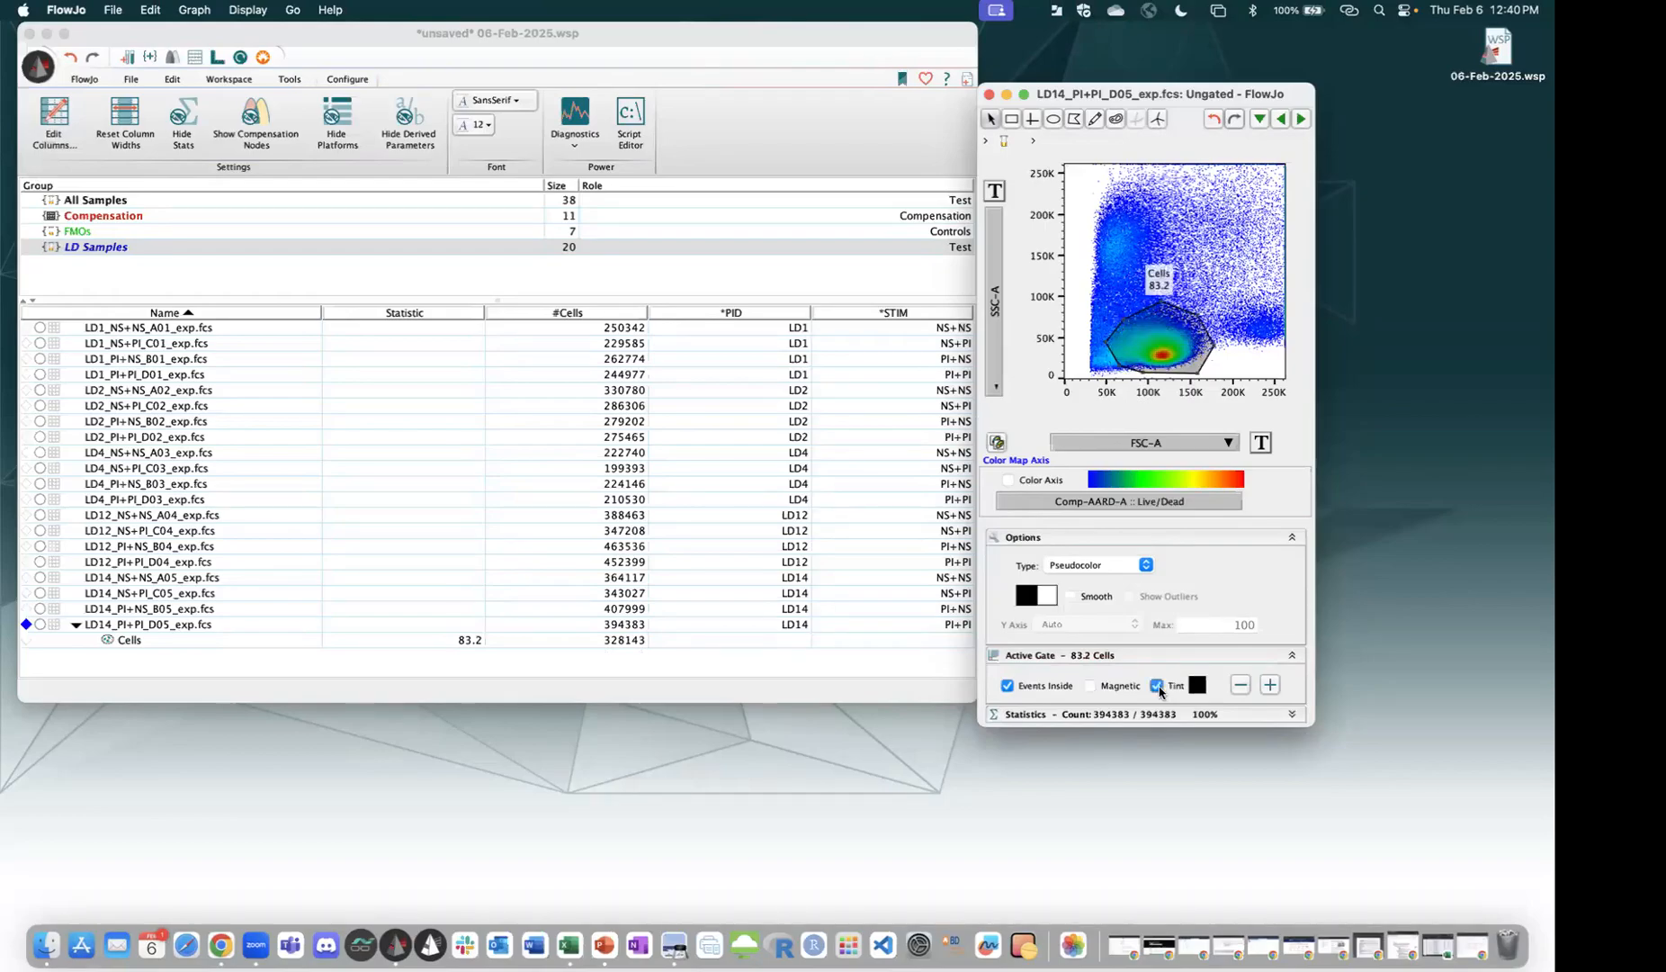
{"action": "left_click", "coordinate": [1159, 687]}
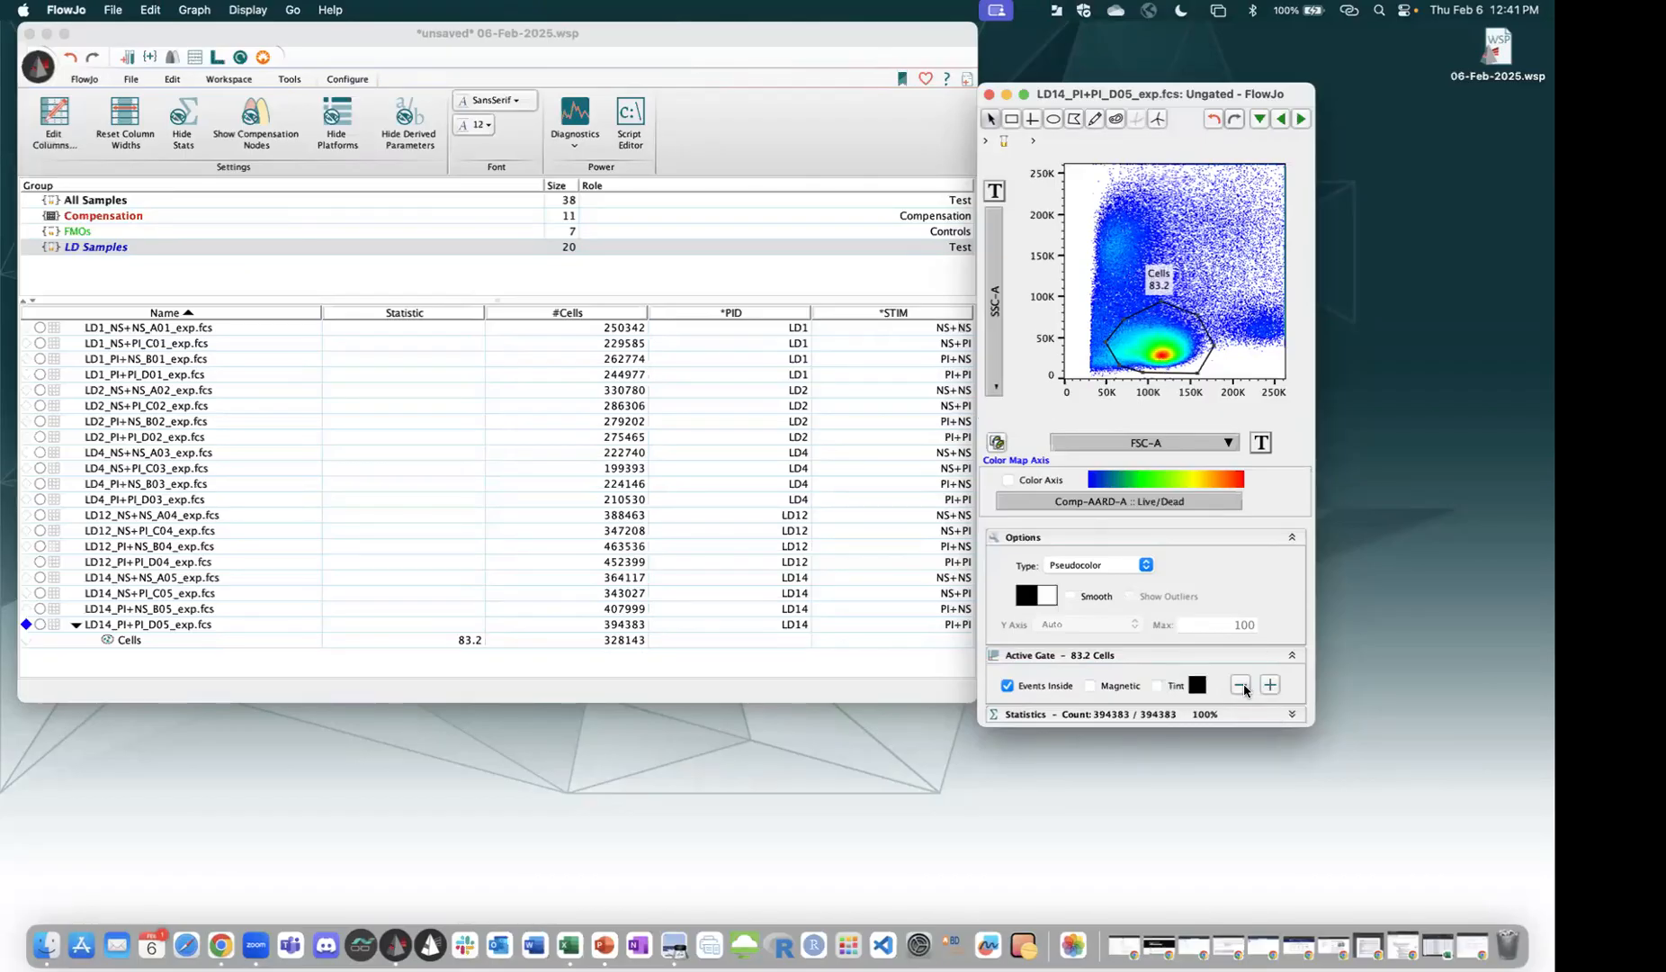
Enlarge and shrink the Cells gate, return it to about its original size, and shift it slightly on the plot.
{"action": "left_click", "coordinate": [1270, 686]}
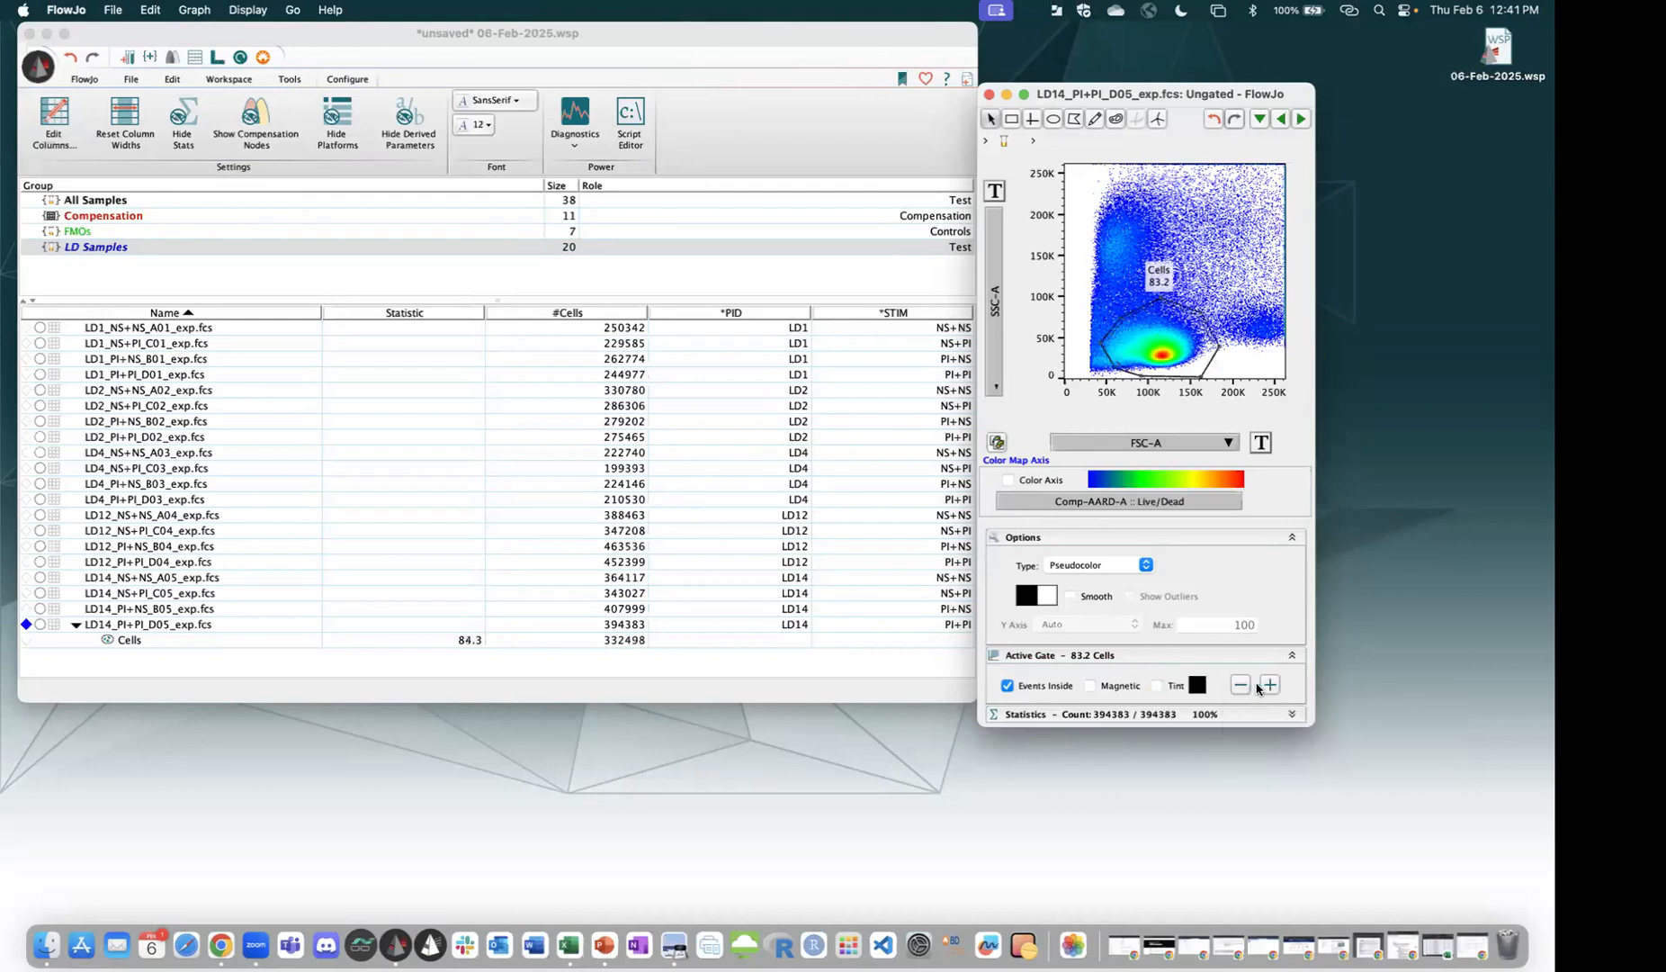
{"action": "left_click", "coordinate": [1245, 685]}
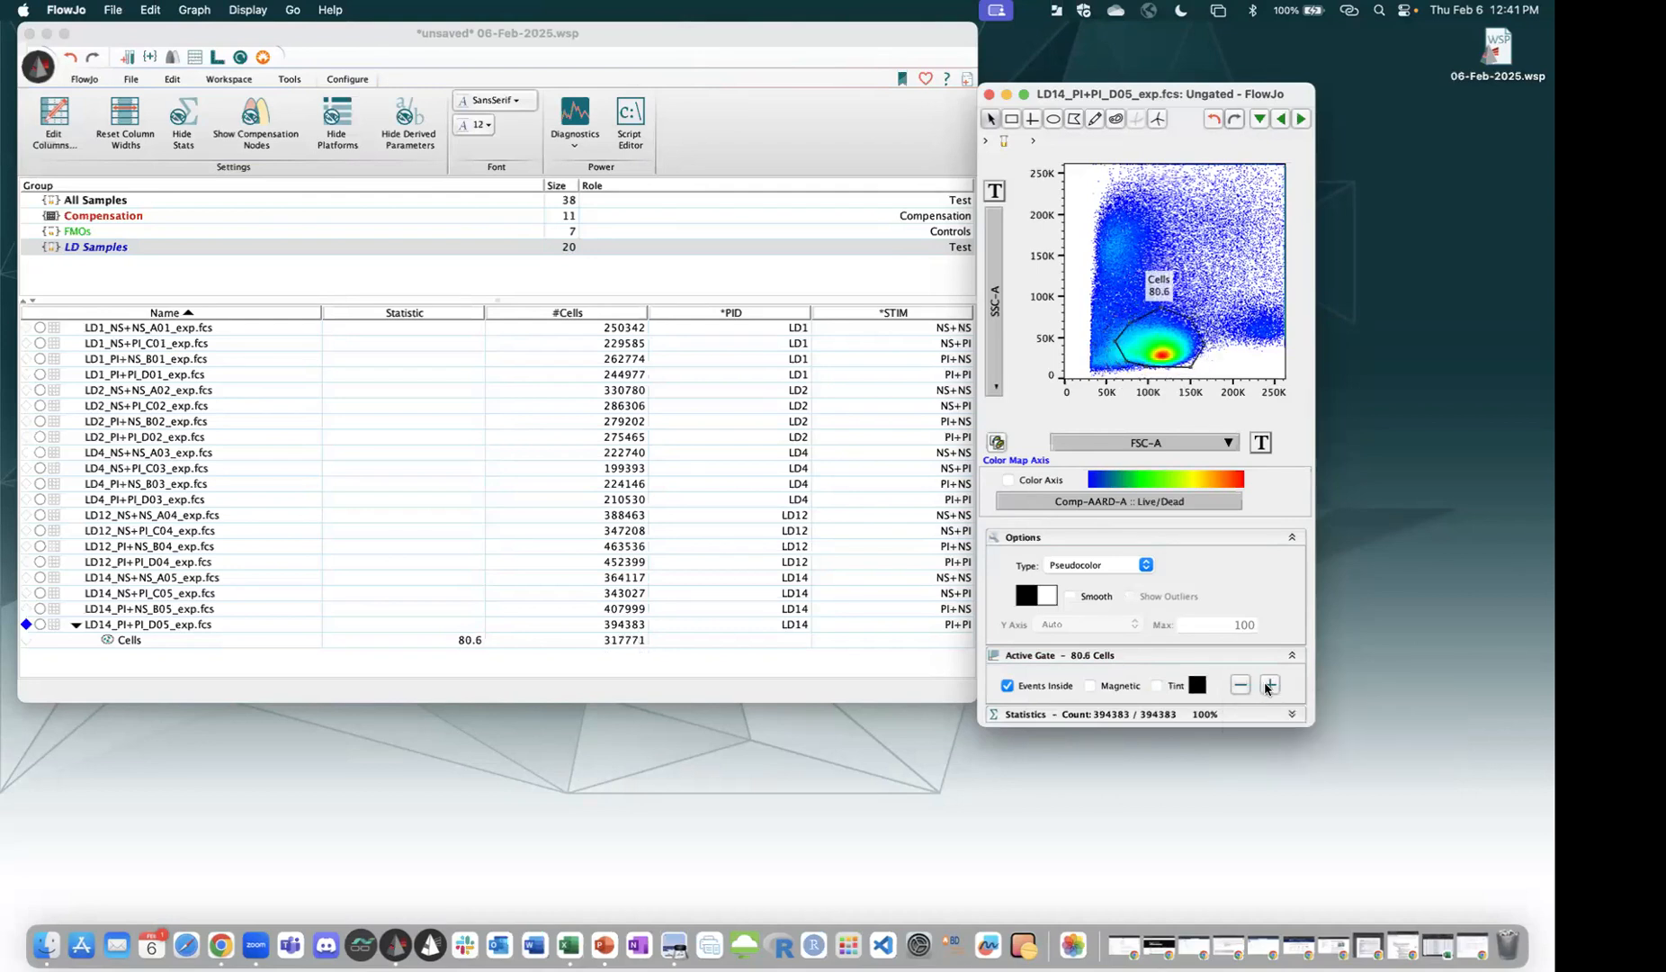
{"action": "left_click", "coordinate": [1269, 686]}
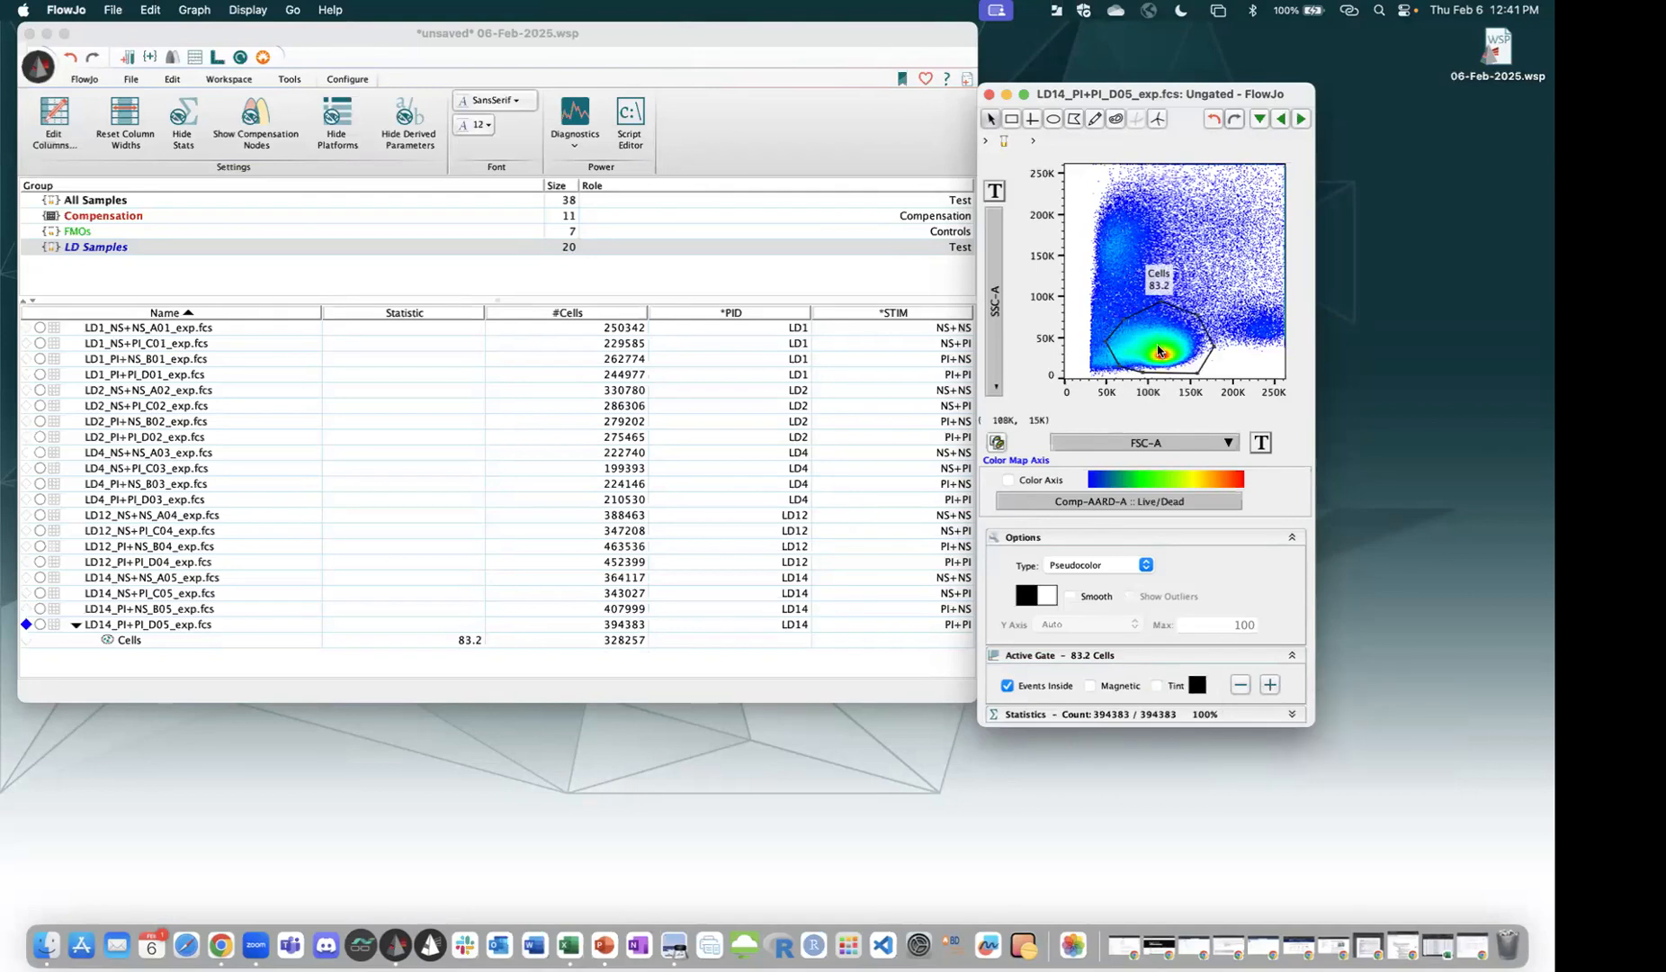
{"action": "left_click_drag", "start_coordinate": [1158, 347], "coordinate": [1156, 348]}
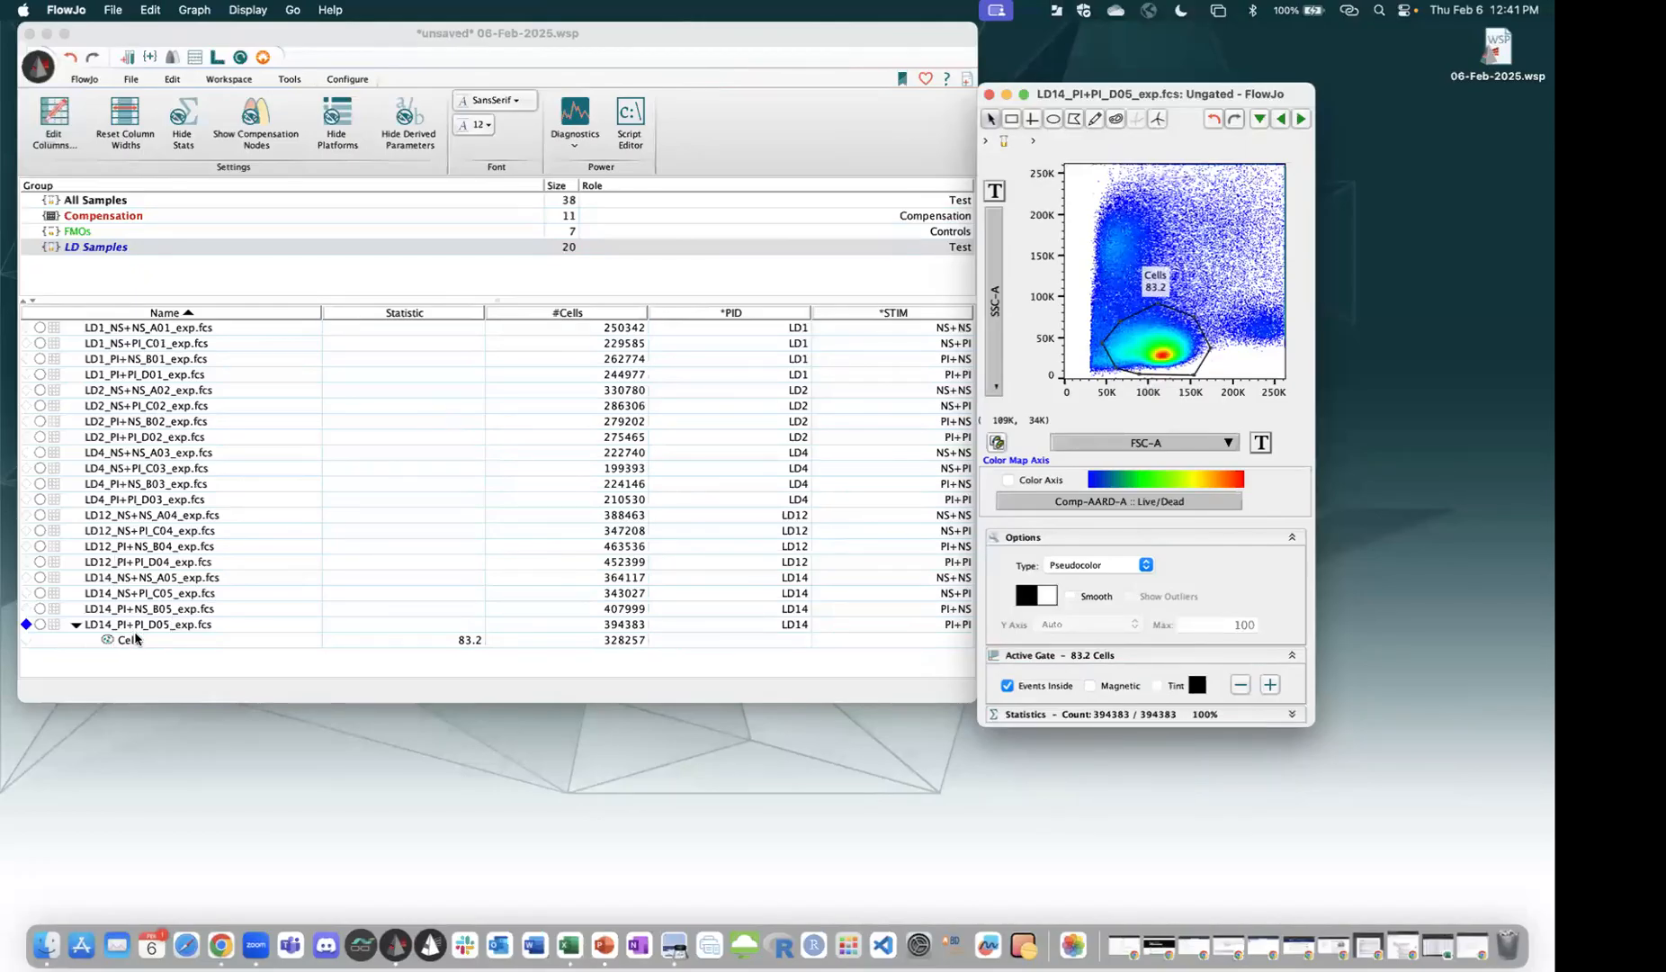
Open the Cells population in its own graph window and plot FSC-H on the Y axis against FSC-A.
{"action": "double_click", "coordinate": [131, 639]}
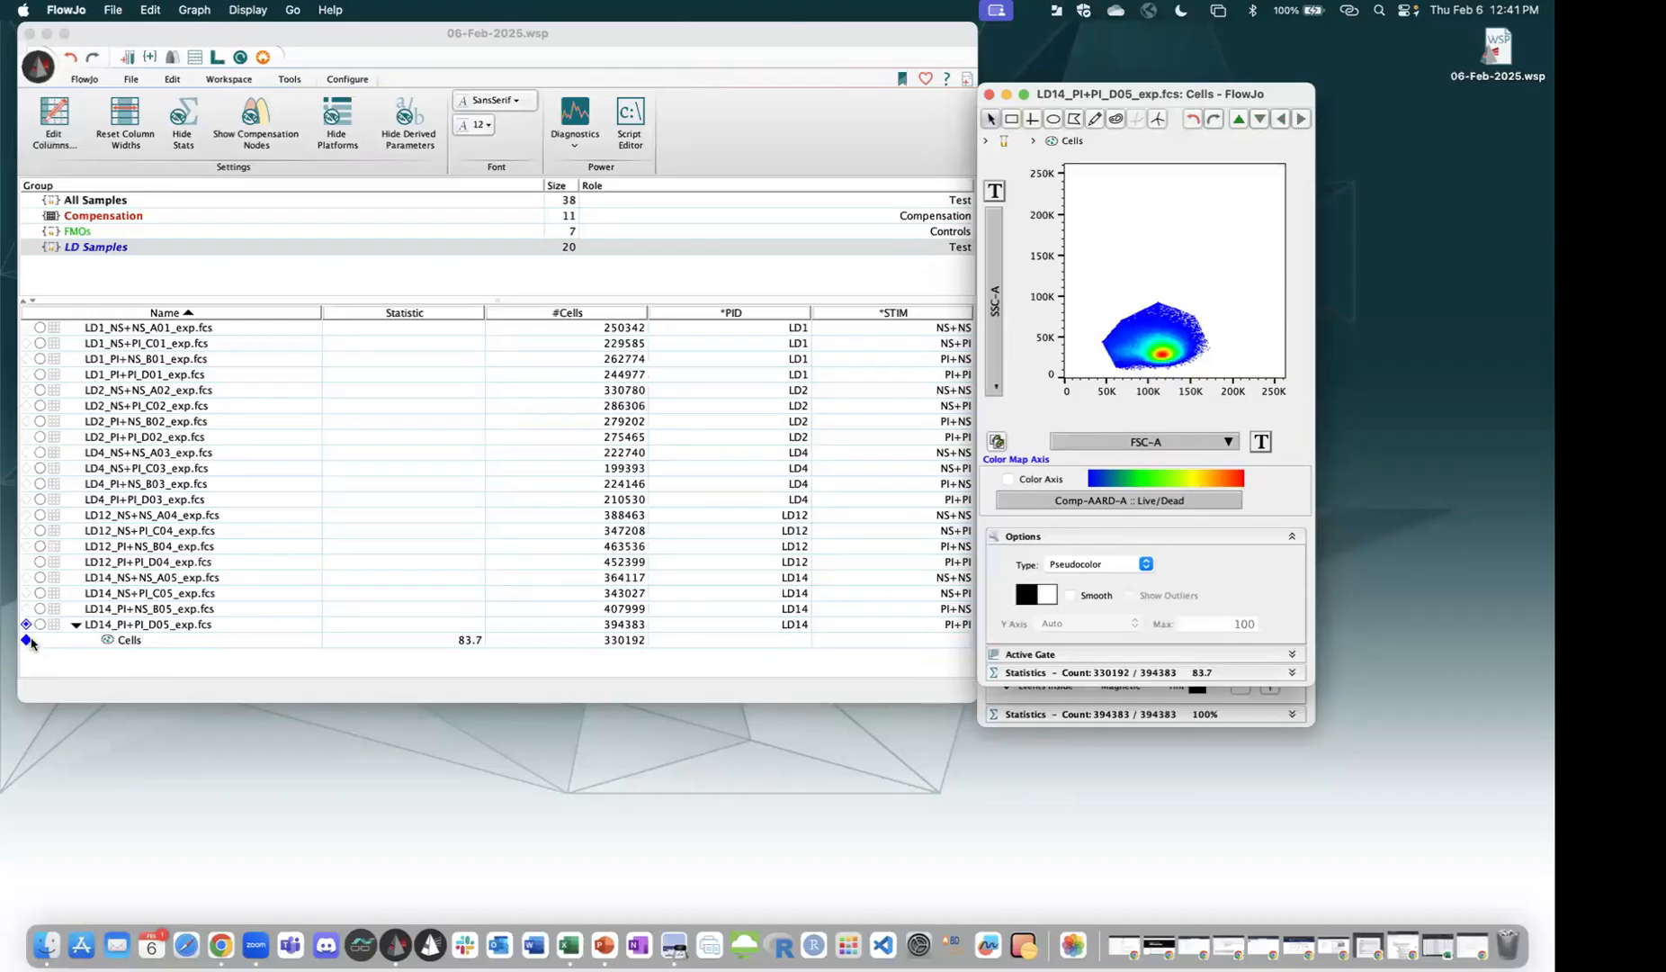
{"action": "left_click", "coordinate": [996, 300]}
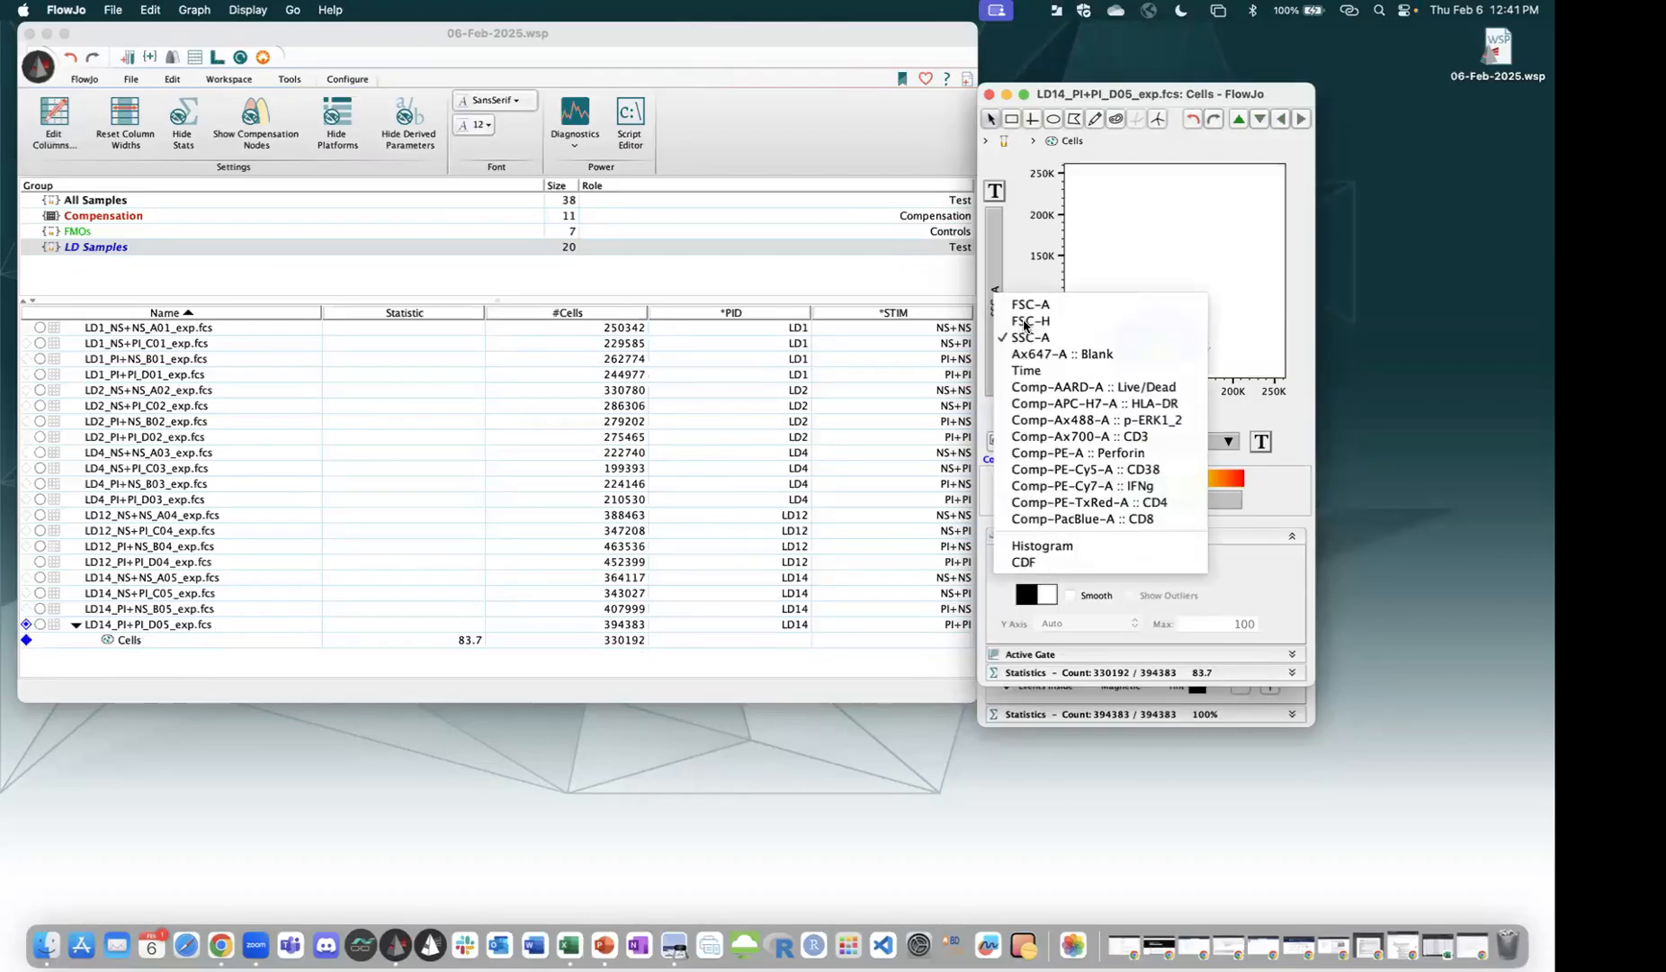
{"action": "left_click", "coordinate": [1007, 322]}
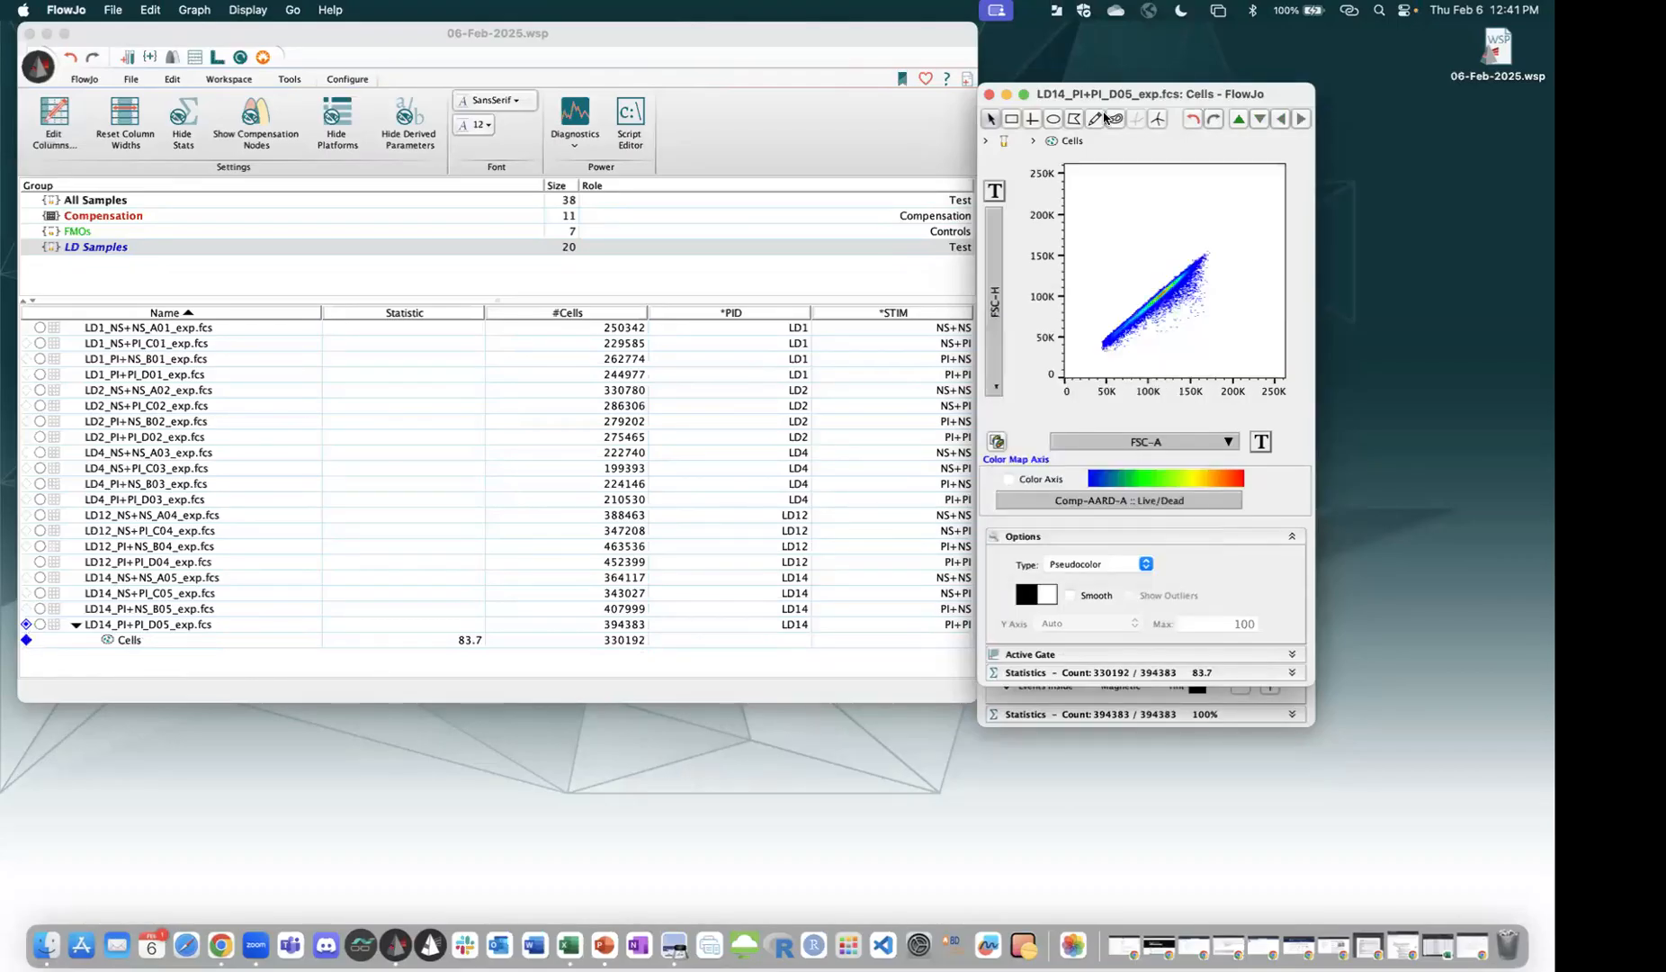
Draw a polygon gate named Single Cells around the diagonal FSC-A versus FSC-H population and shift it slightly toward lower FSC-A.
{"action": "left_click", "coordinate": [1092, 360]}
{"action": "left_click", "coordinate": [1092, 343]}
{"action": "left_click", "coordinate": [1218, 226]}
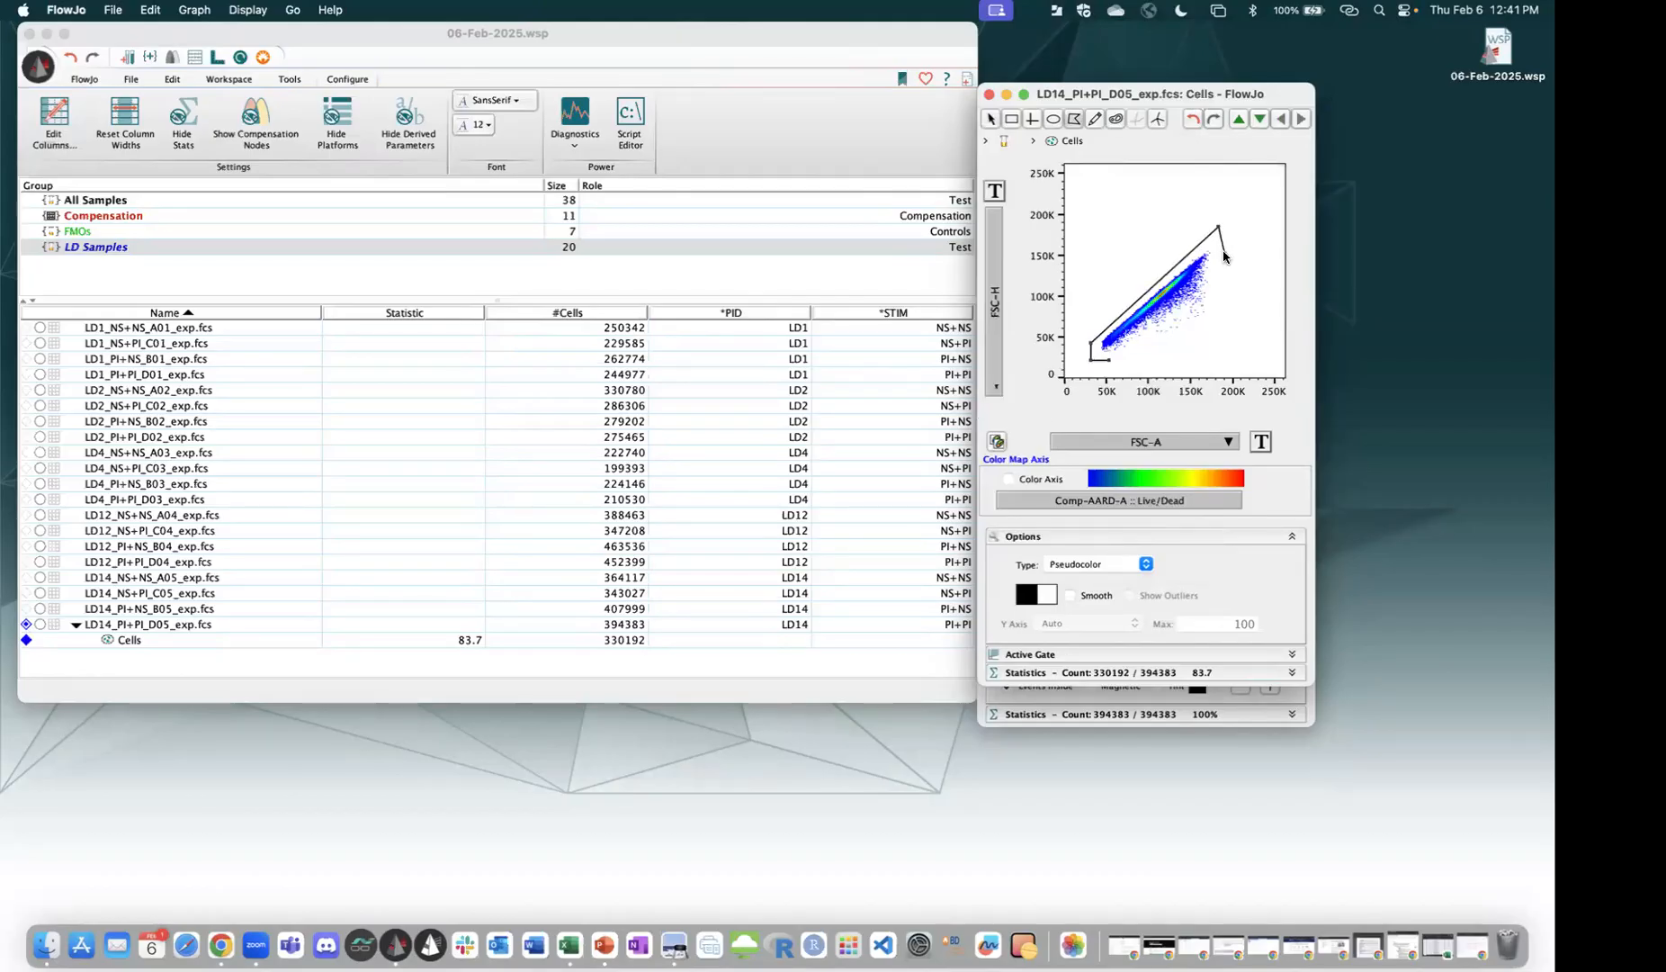
{"action": "double_click", "coordinate": [1223, 255]}
{"action": "key", "text": "Return"}
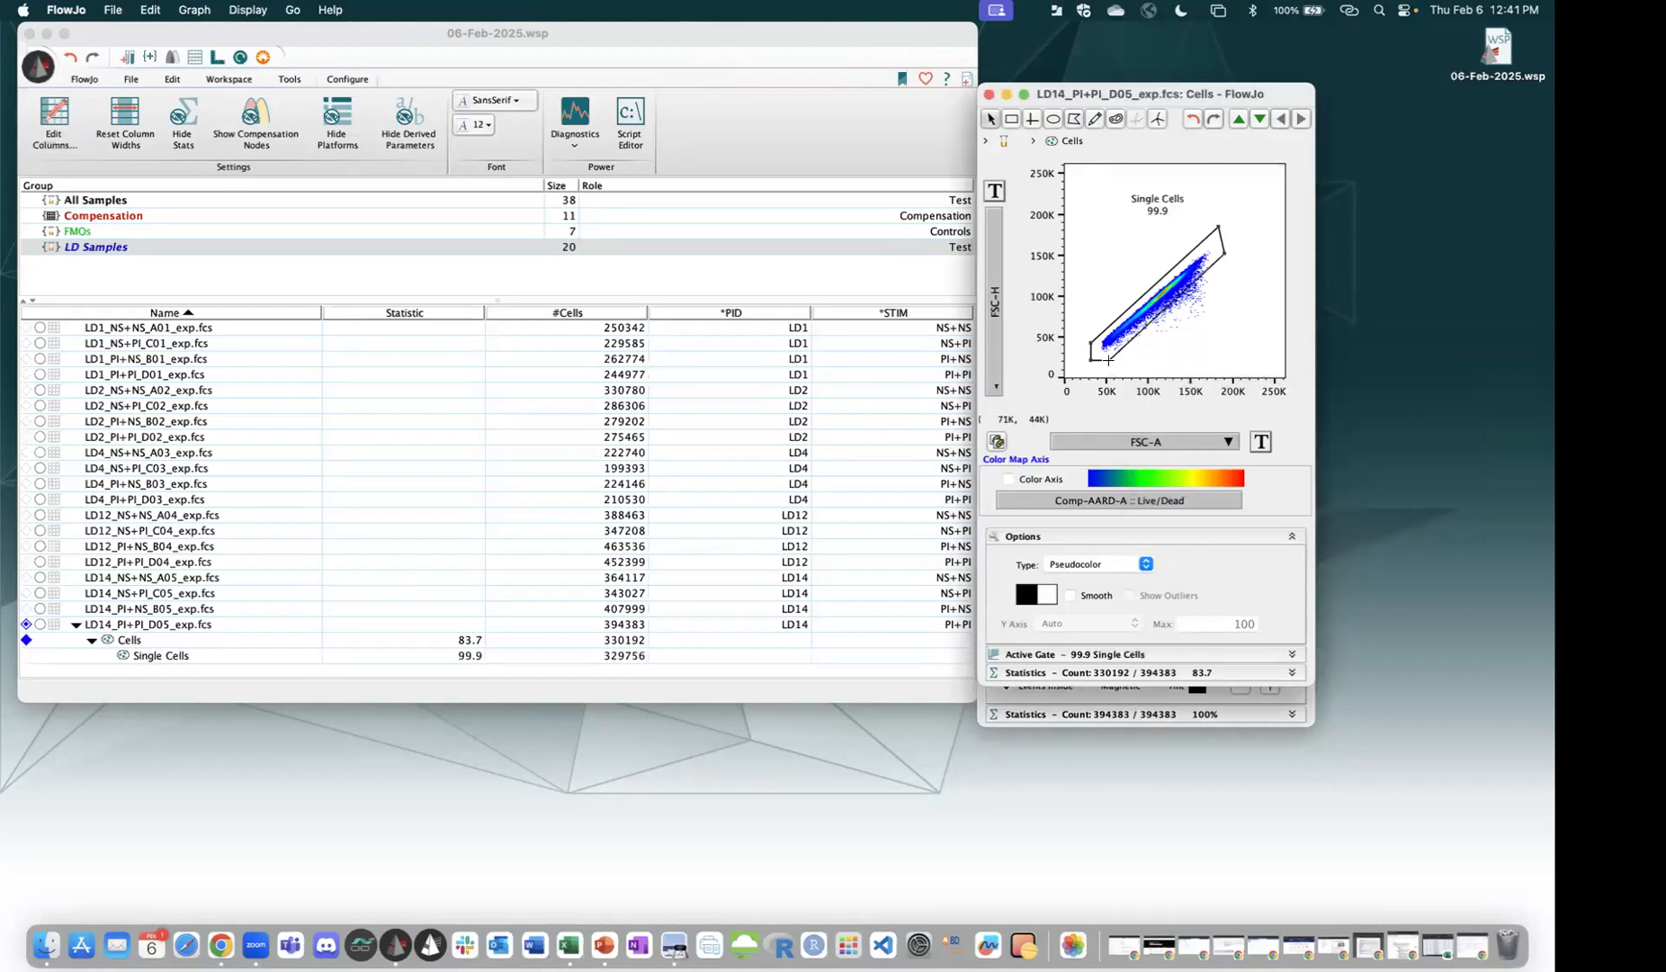
{"action": "left_click_drag", "start_coordinate": [1124, 335], "coordinate": [1119, 333]}
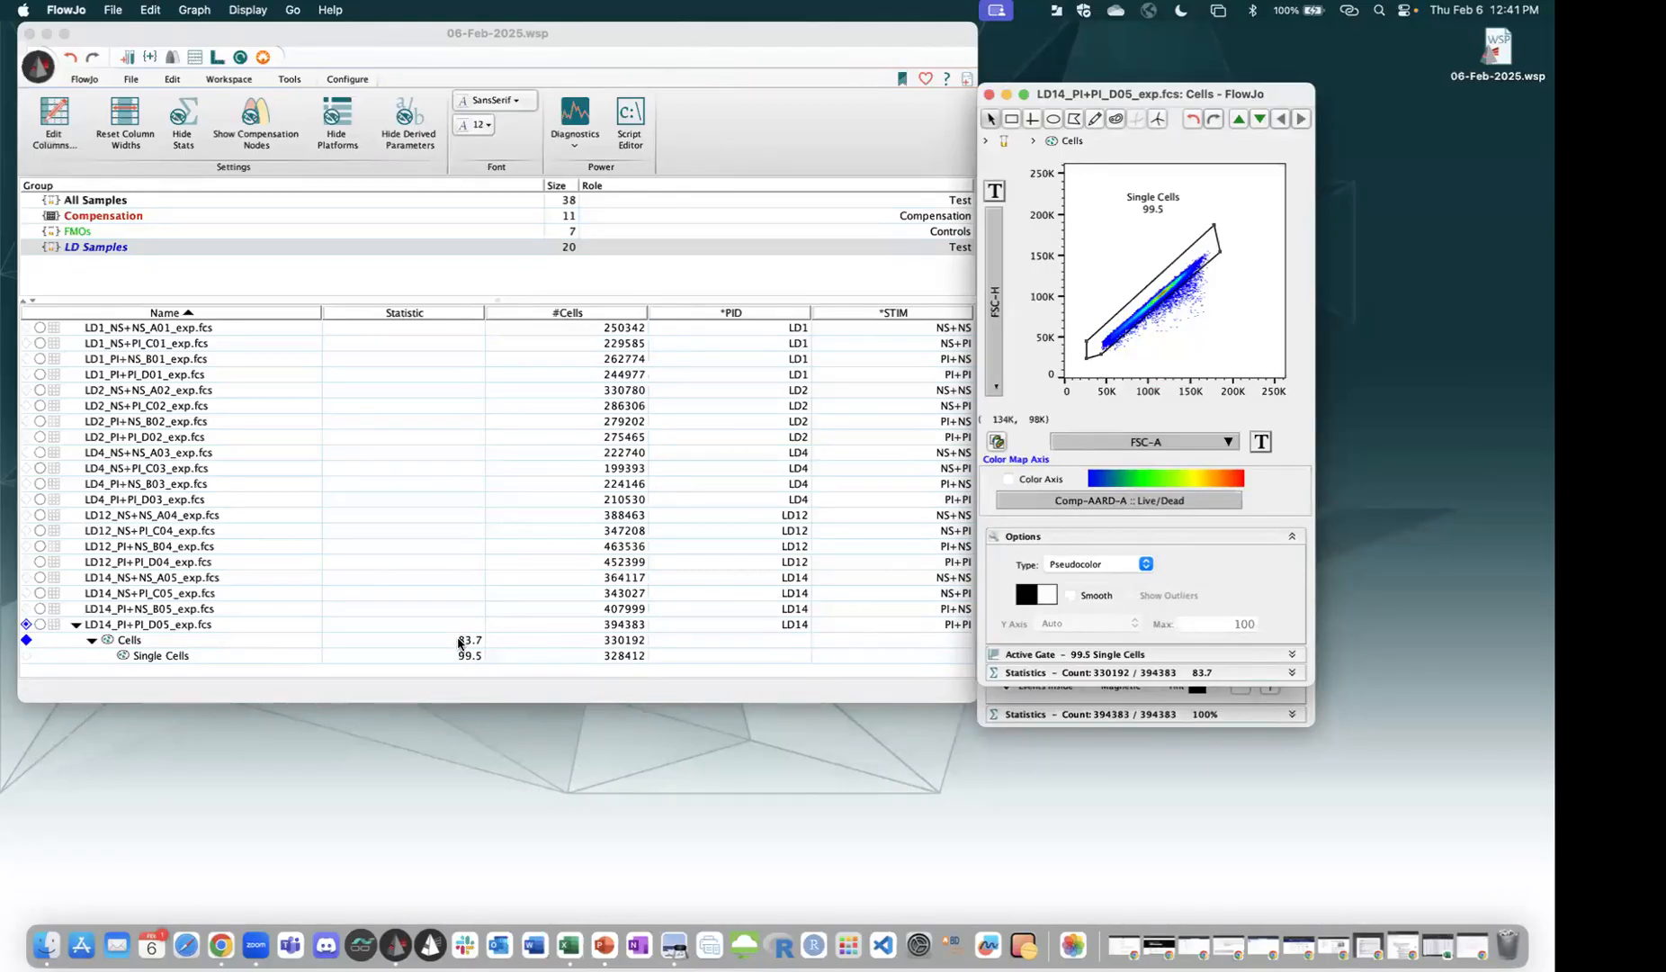
Open the Single Cells population and plot Comp-Ax700-A :: CD3 on its X axis.
{"action": "double_click", "coordinate": [1193, 261]}
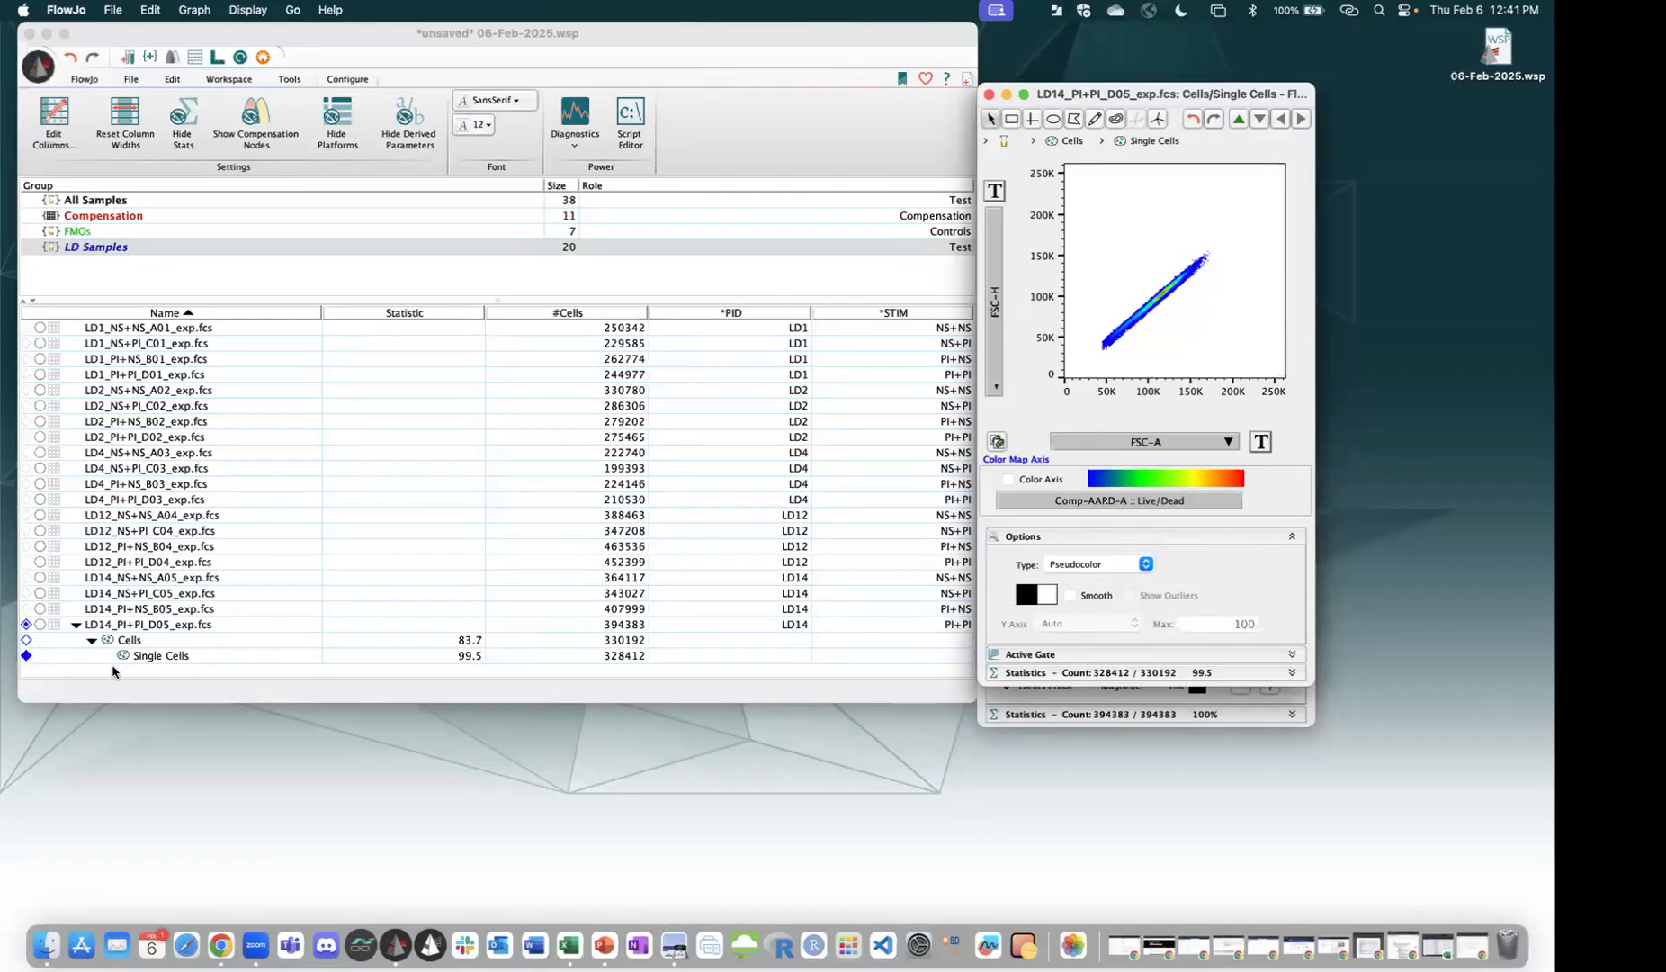
{"action": "left_click", "coordinate": [1165, 446]}
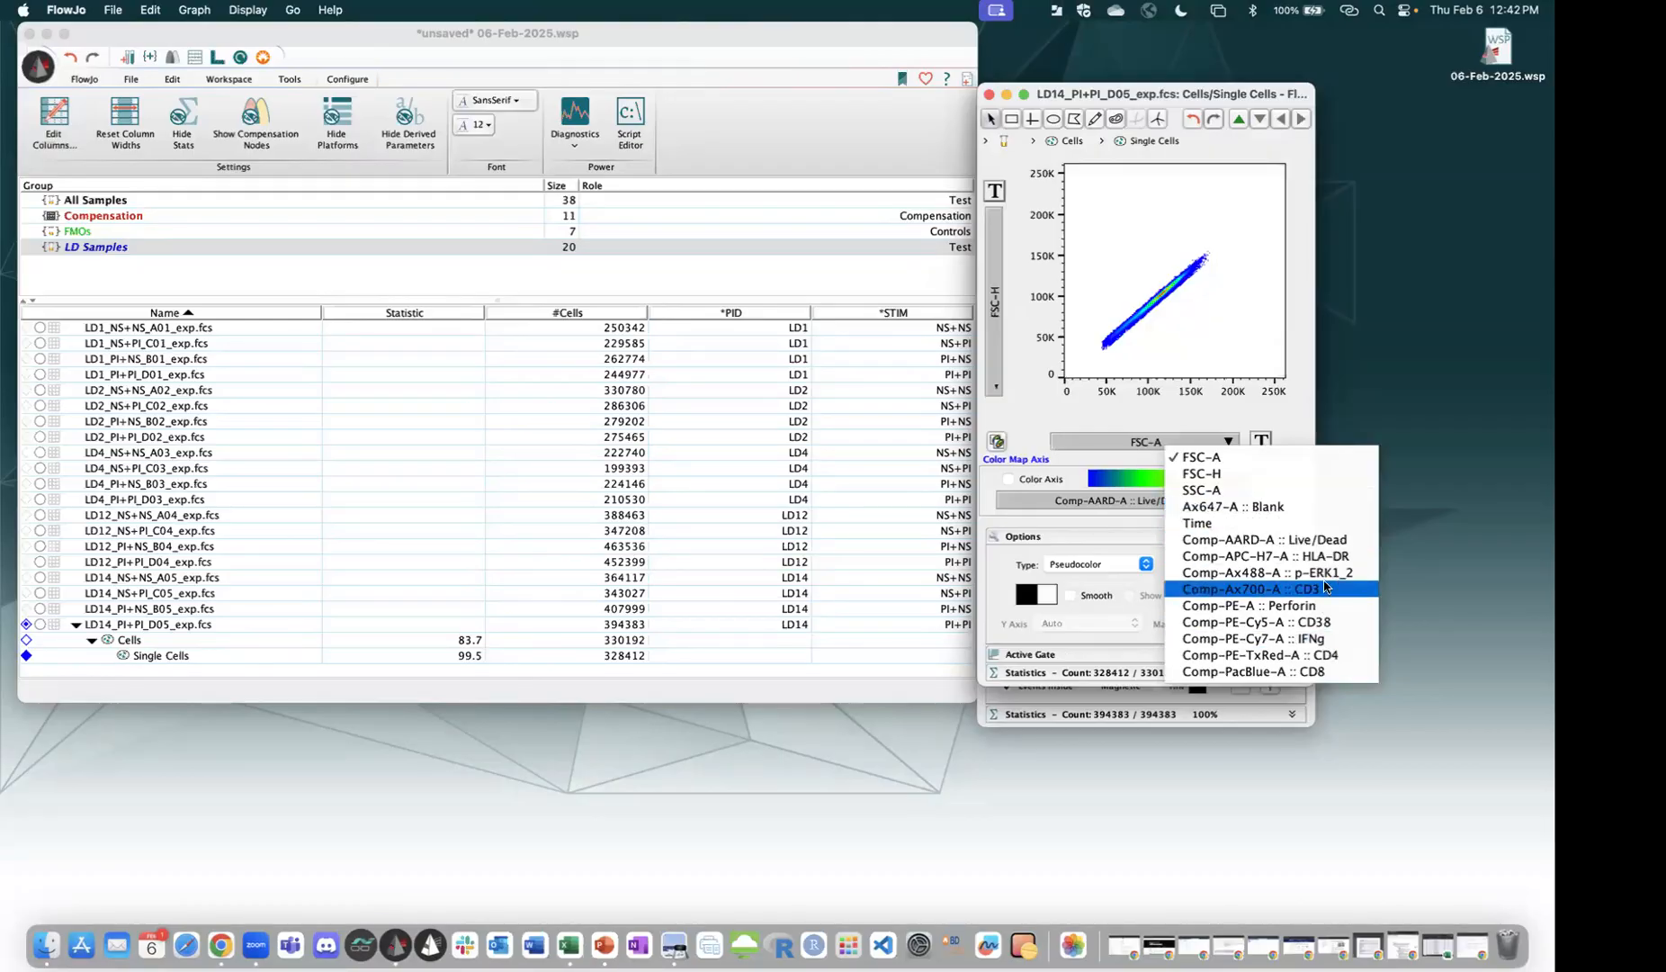
{"action": "key", "text": "Return"}
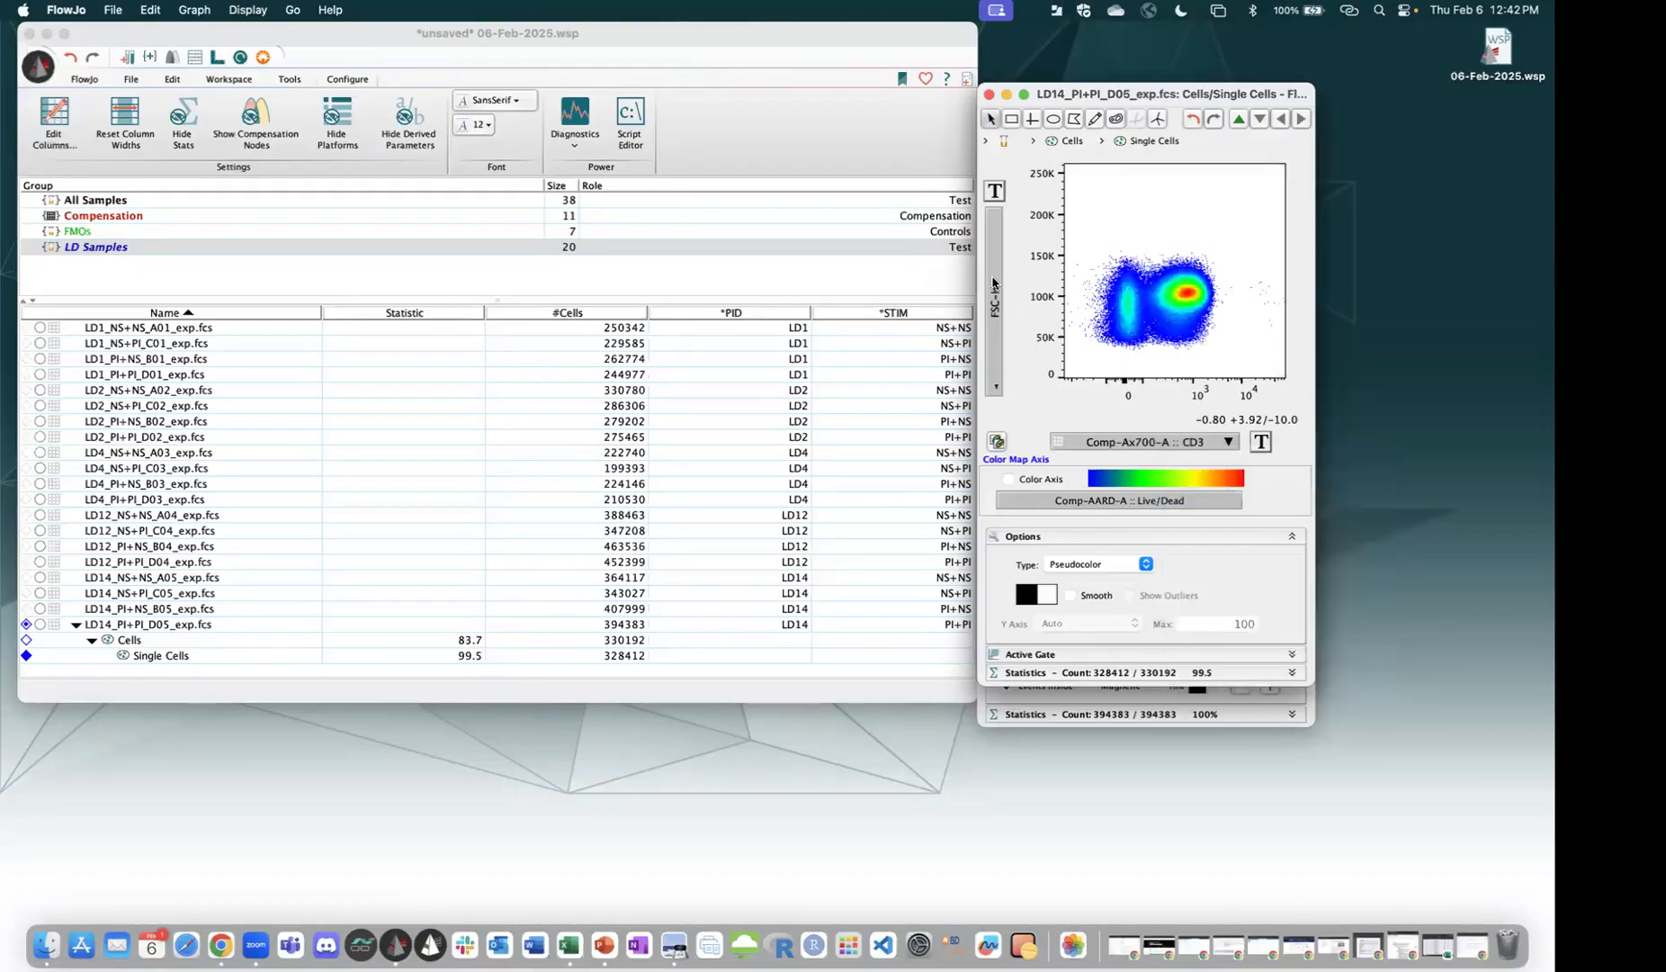
Plot Single Cells as Comp-AARD-A :: Live/Dead versus SSC-A and draw a rectangular gate named Live around the low Live/Dead events.
{"action": "left_click", "coordinate": [1177, 445]}
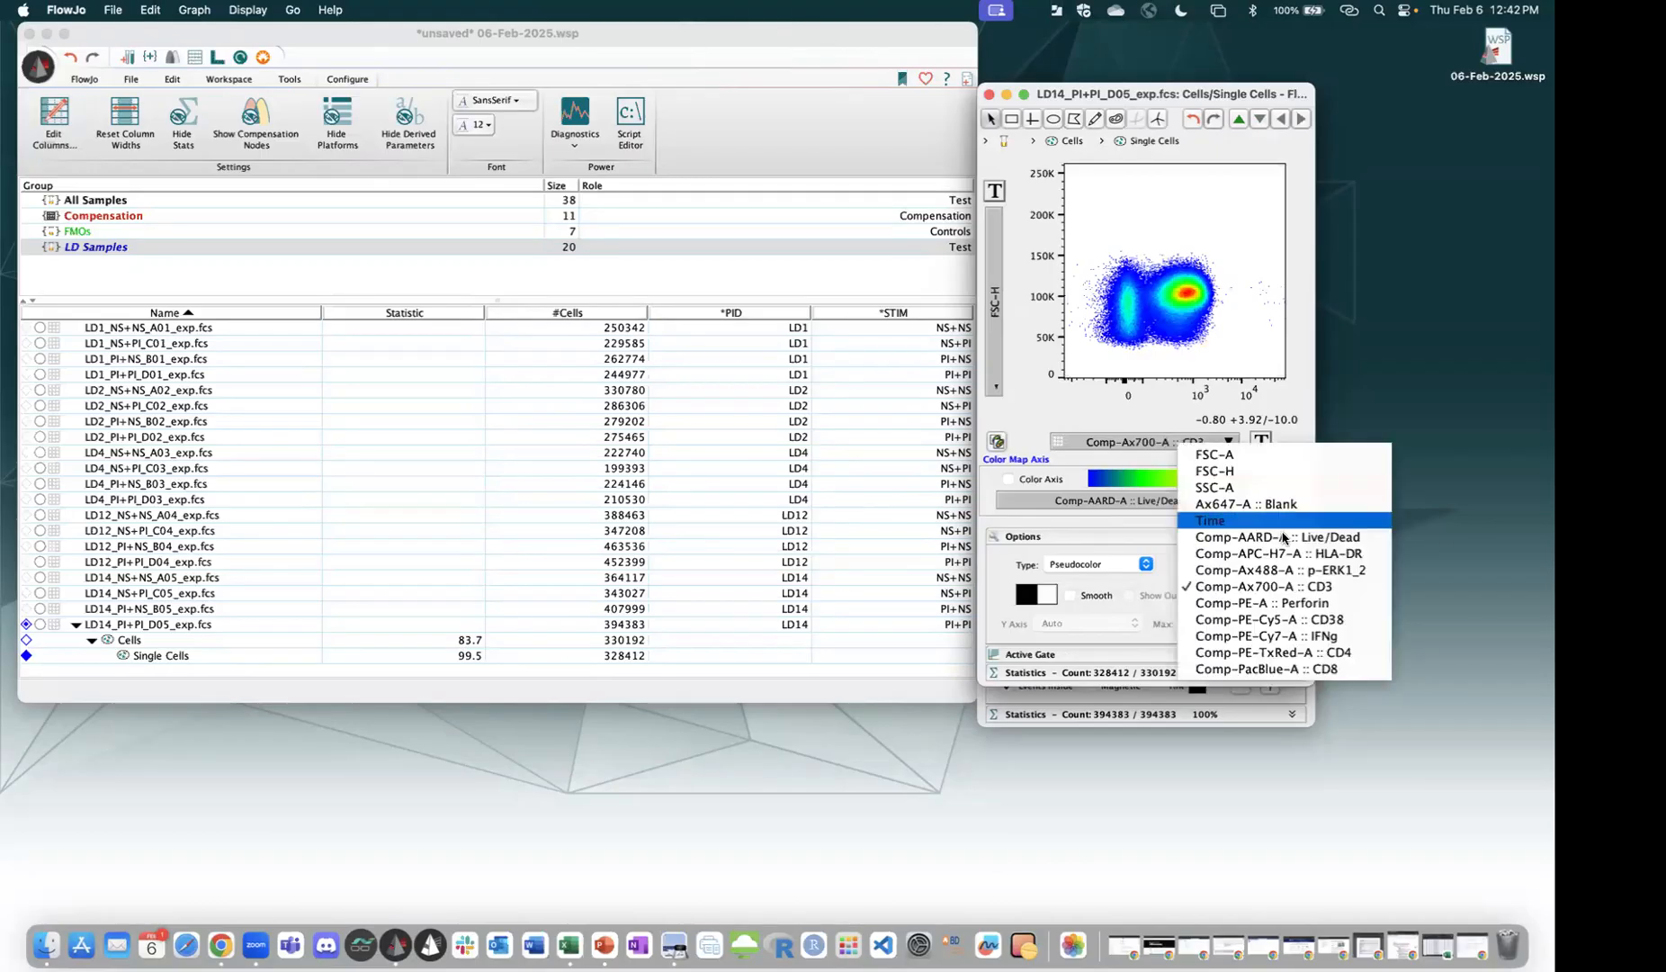
{"action": "key", "text": "Return"}
{"action": "left_click", "coordinate": [1002, 290]}
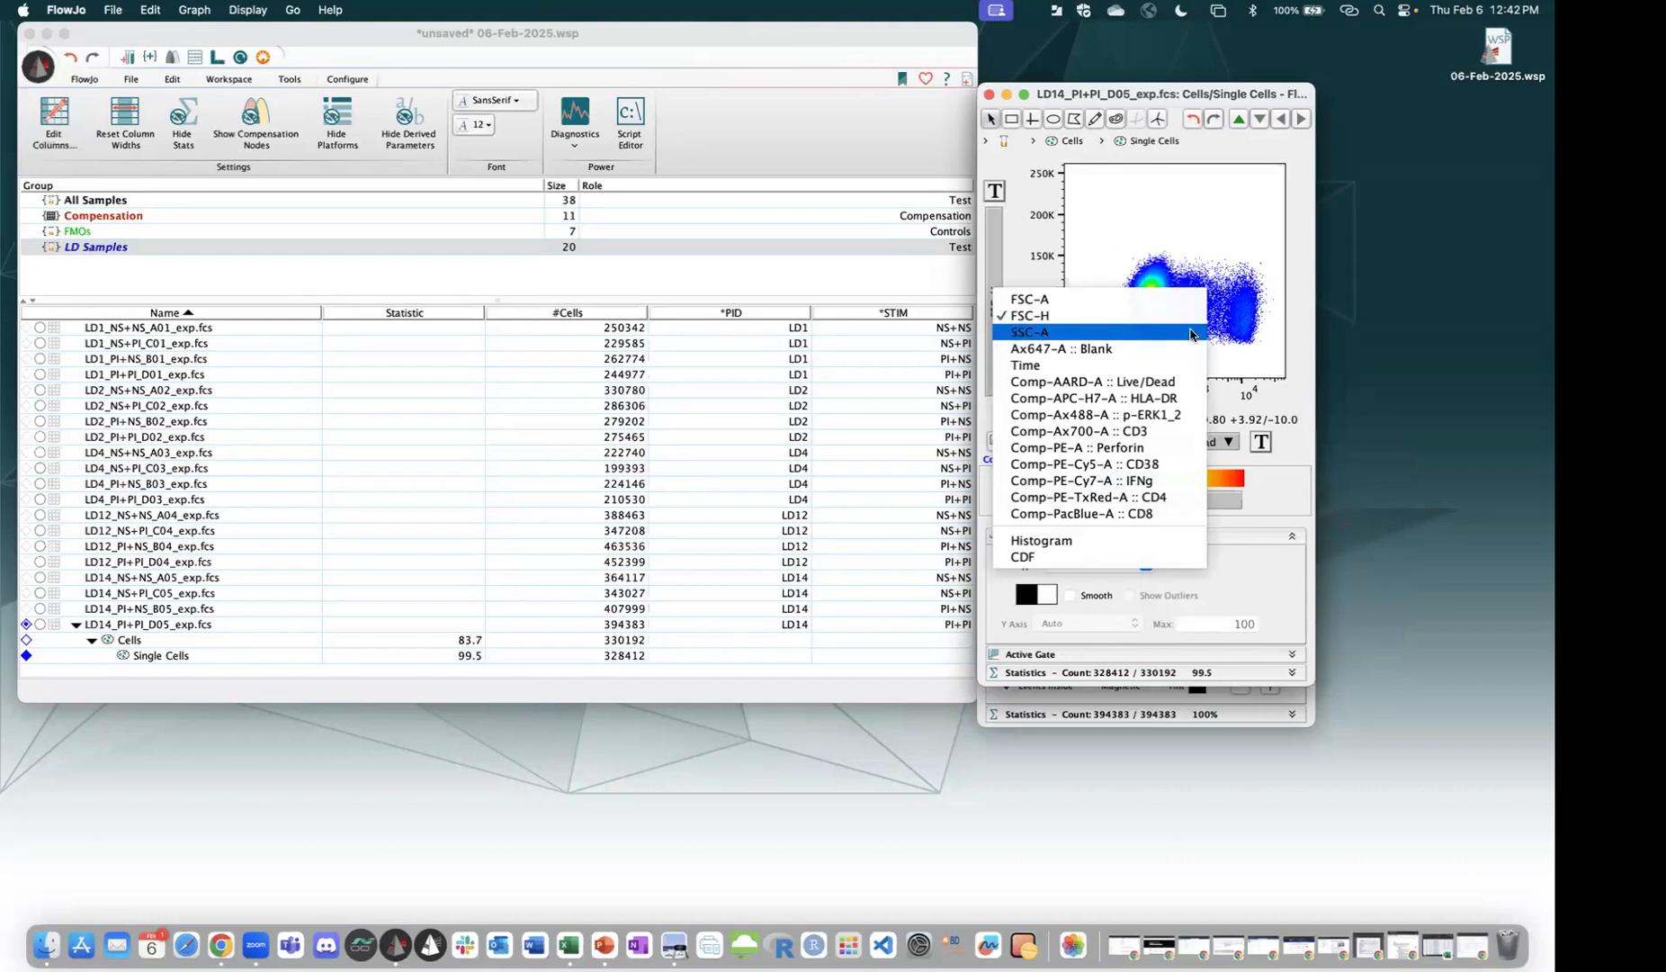
{"action": "left_click", "coordinate": [1014, 332]}
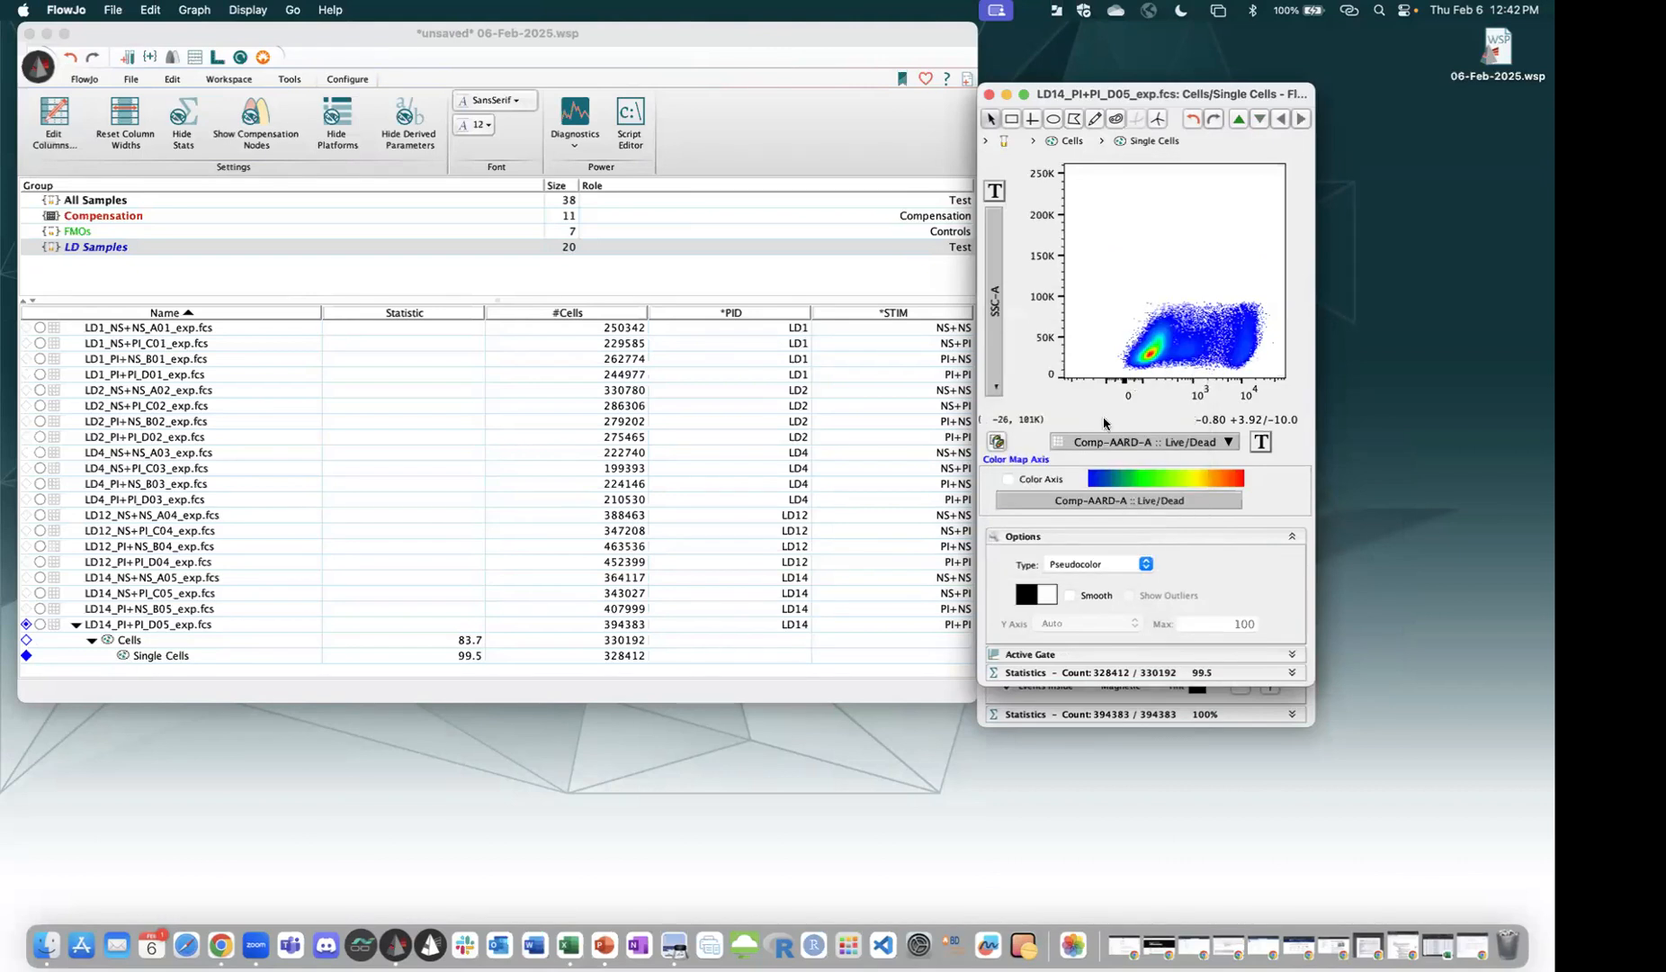
{"action": "left_click", "coordinate": [1011, 119]}
{"action": "left_click_drag", "start_coordinate": [1116, 283], "coordinate": [1165, 359]}
Plot the Live population with Comp-Ax700-A :: CD3 on the X axis and Comp-APC-H7-A :: HLA-DR on the Y axis.
{"action": "left_click", "coordinate": [1175, 444]}
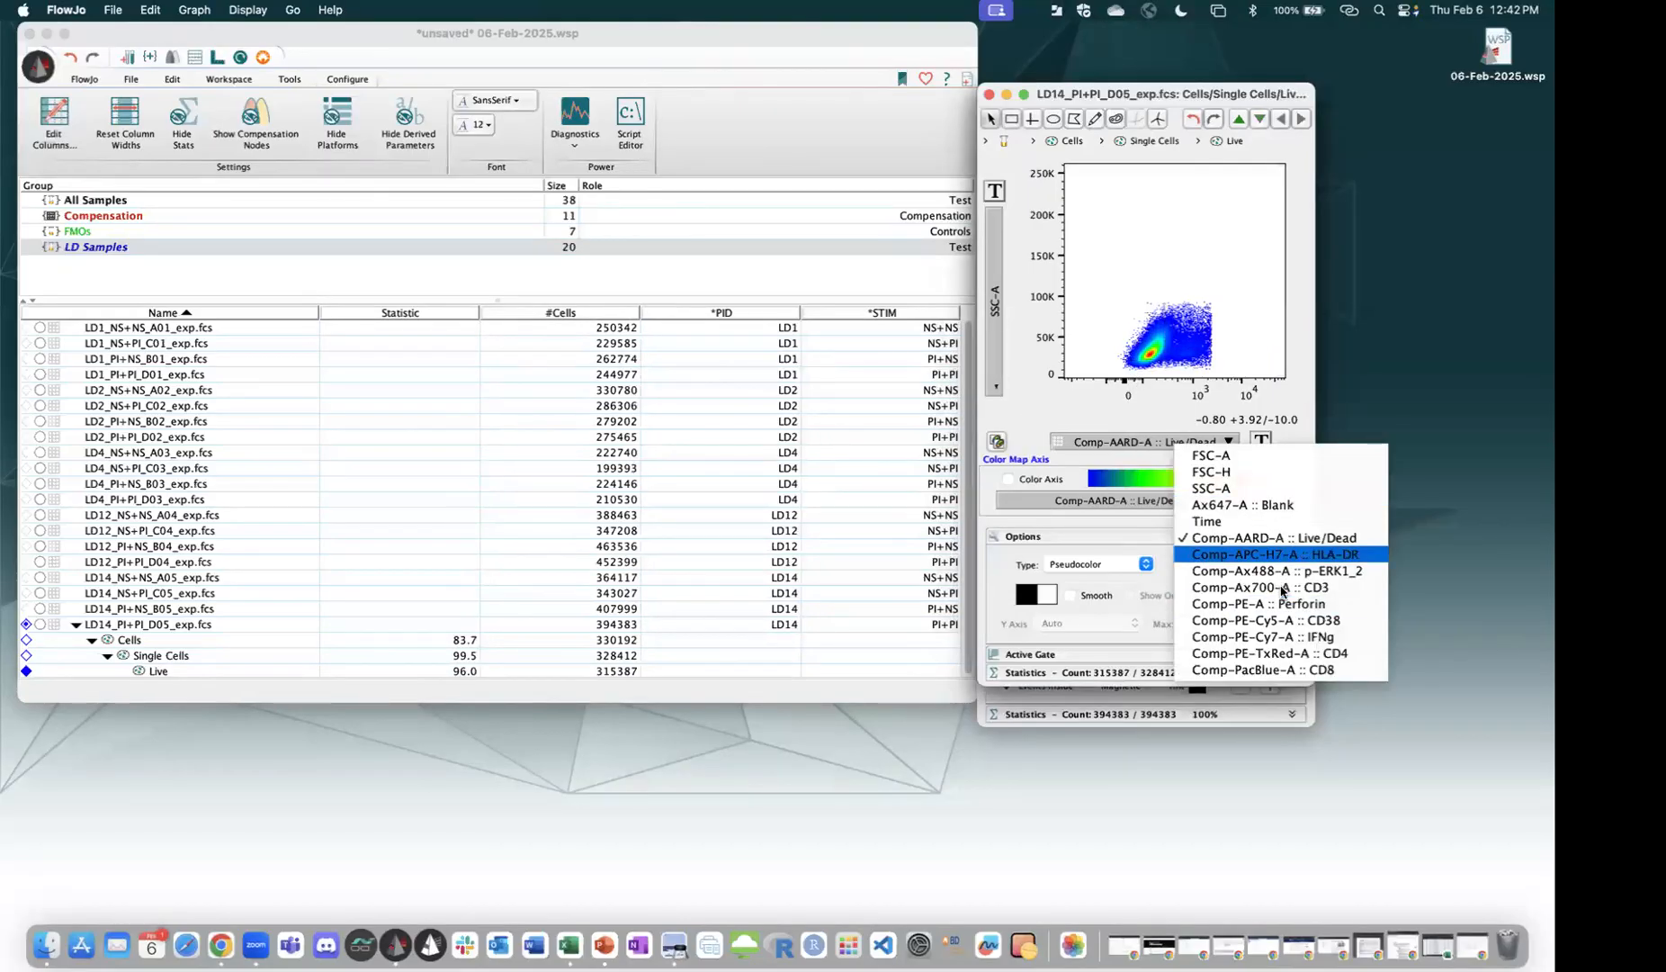
{"action": "left_click", "coordinate": [1260, 588]}
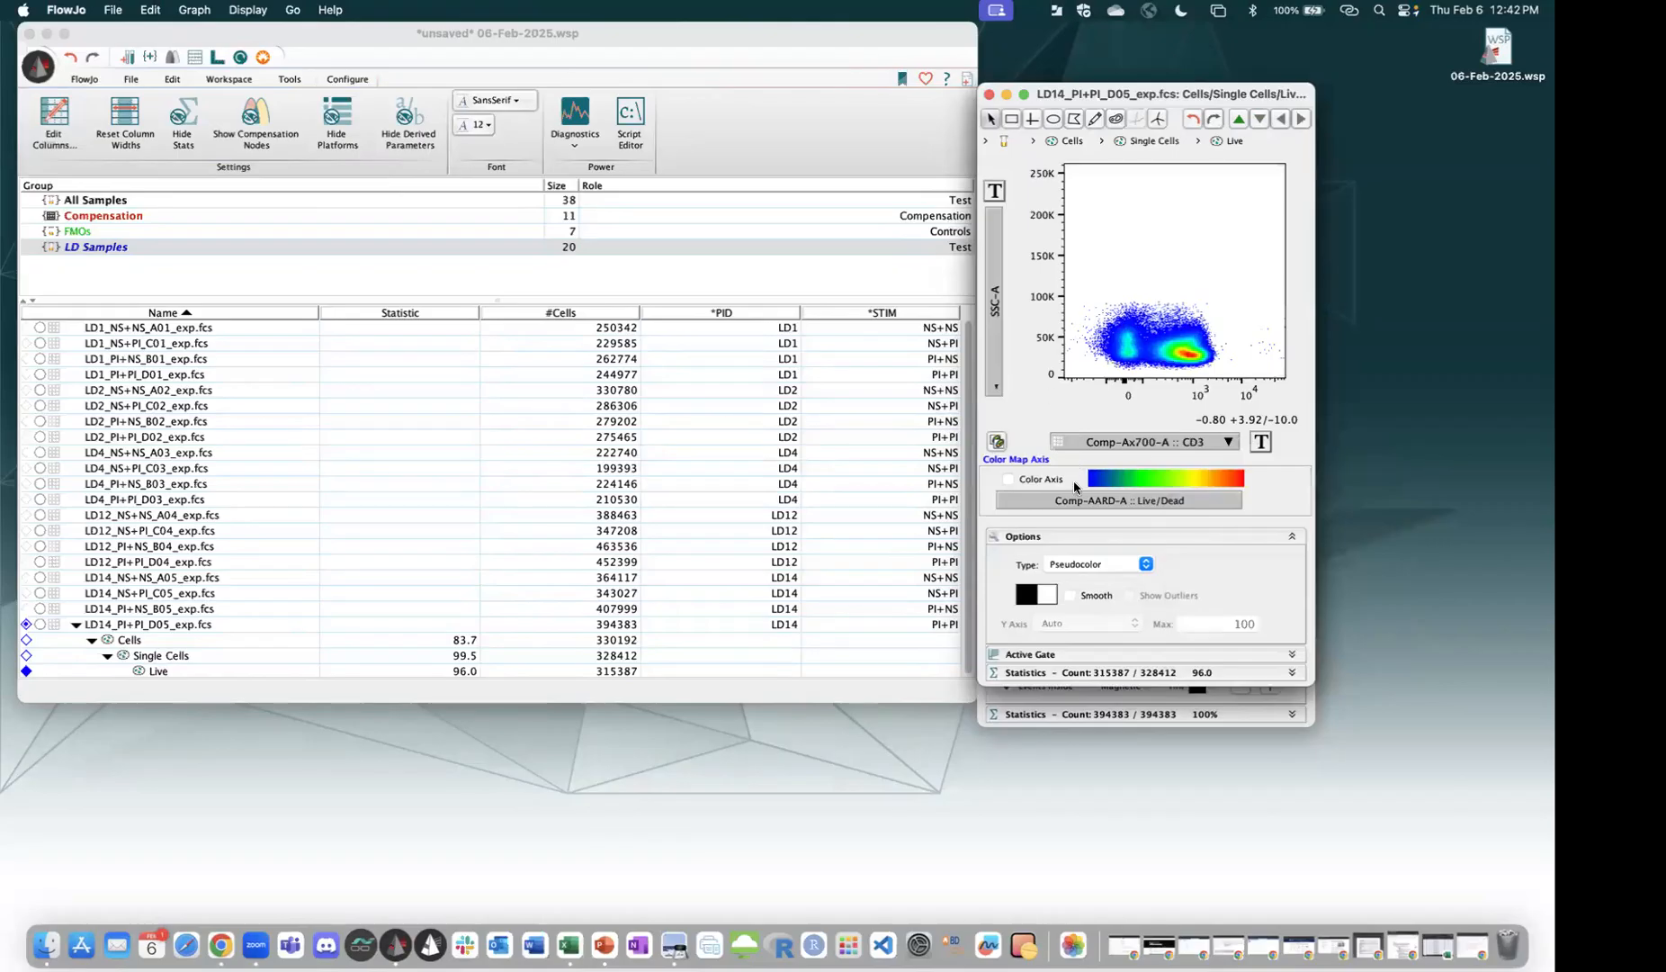
{"action": "left_click", "coordinate": [1096, 437]}
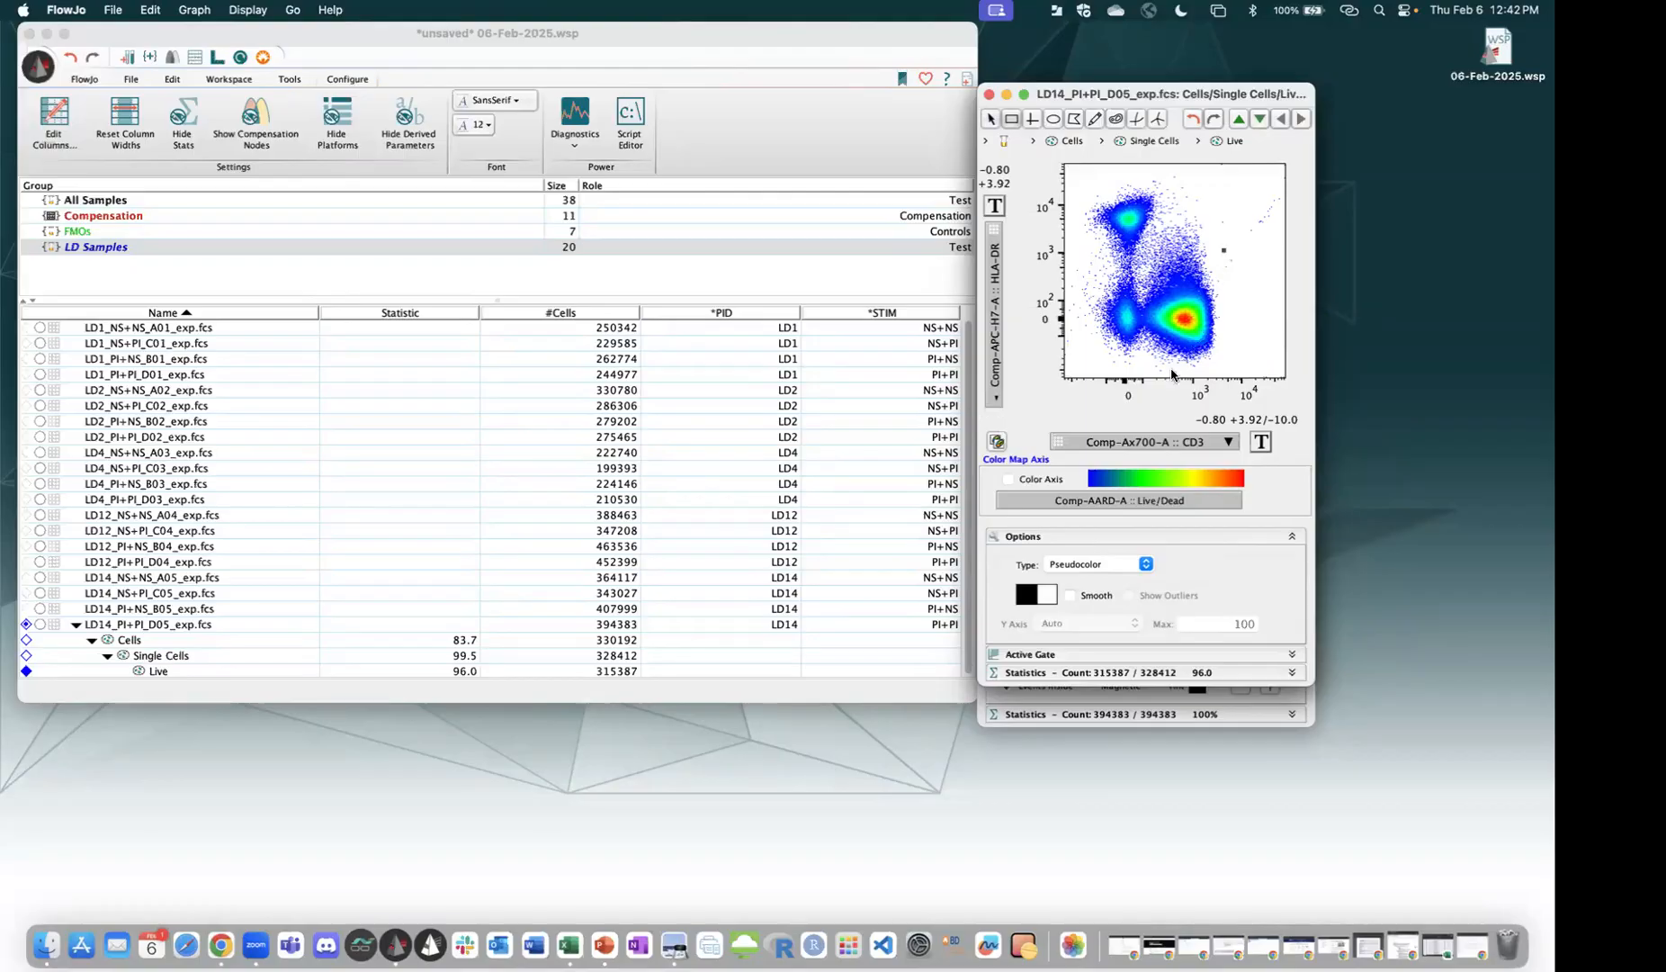
Draw a rectangular gate named CD3 around the CD3-positive cluster below about 10^3 HLA-DR.
{"action": "left_click_drag", "start_coordinate": [1224, 251], "coordinate": [1143, 375]}
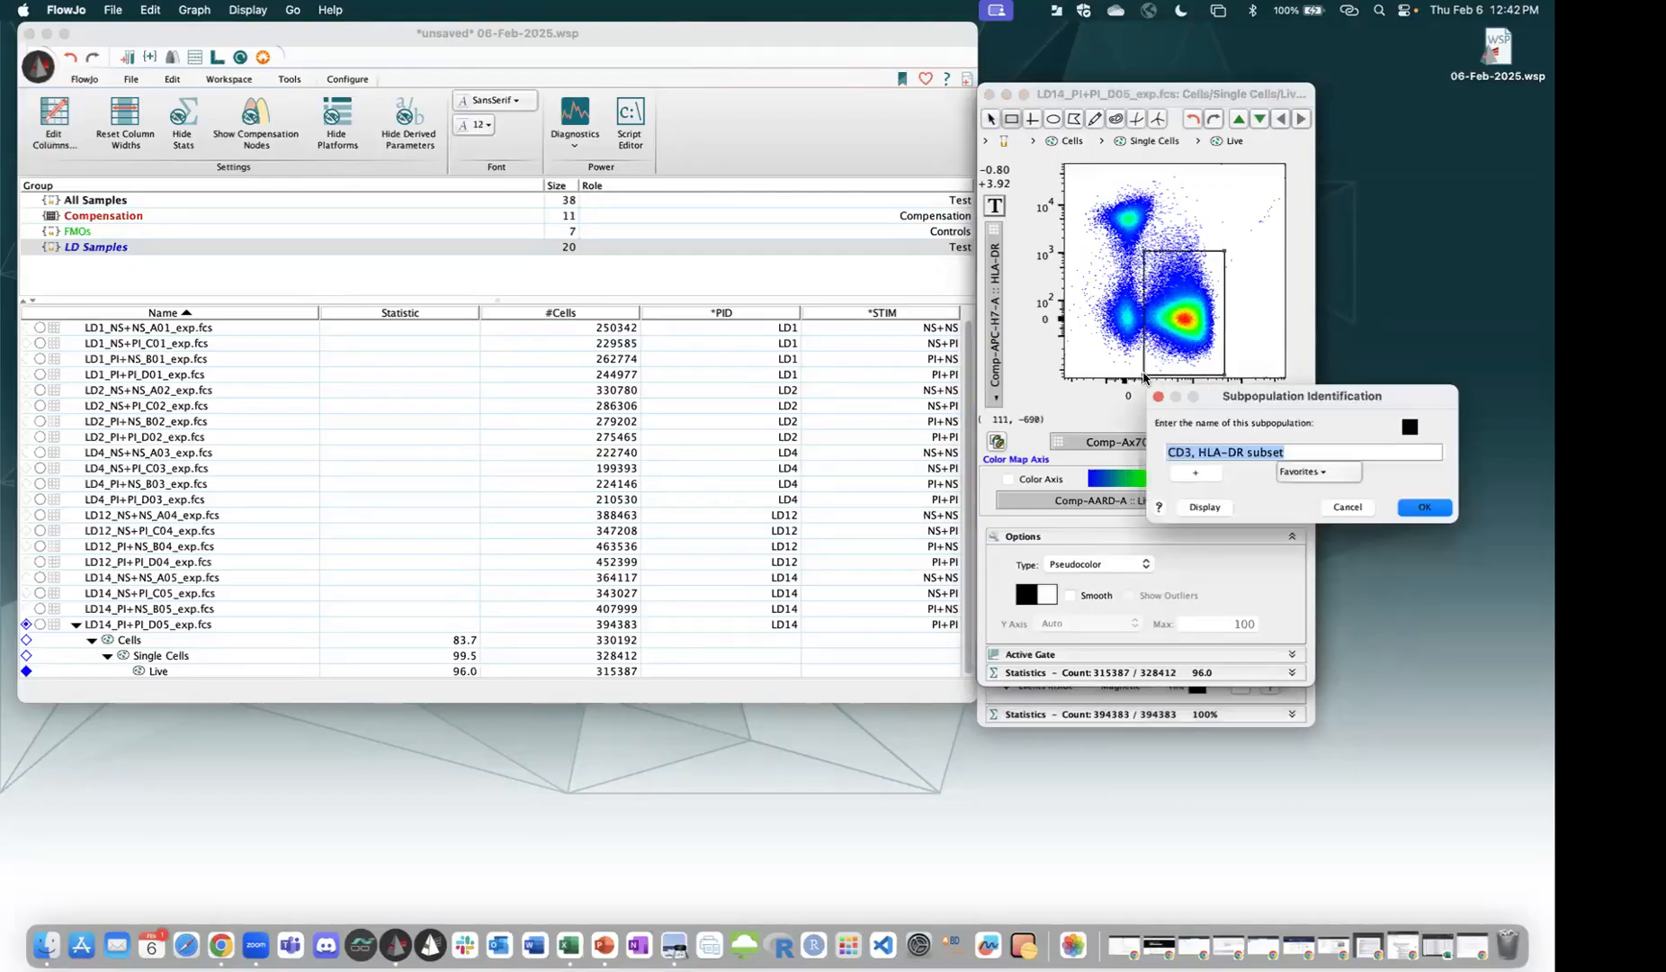
{"action": "type", "text": "CD3"}
{"action": "key", "text": "Return"}
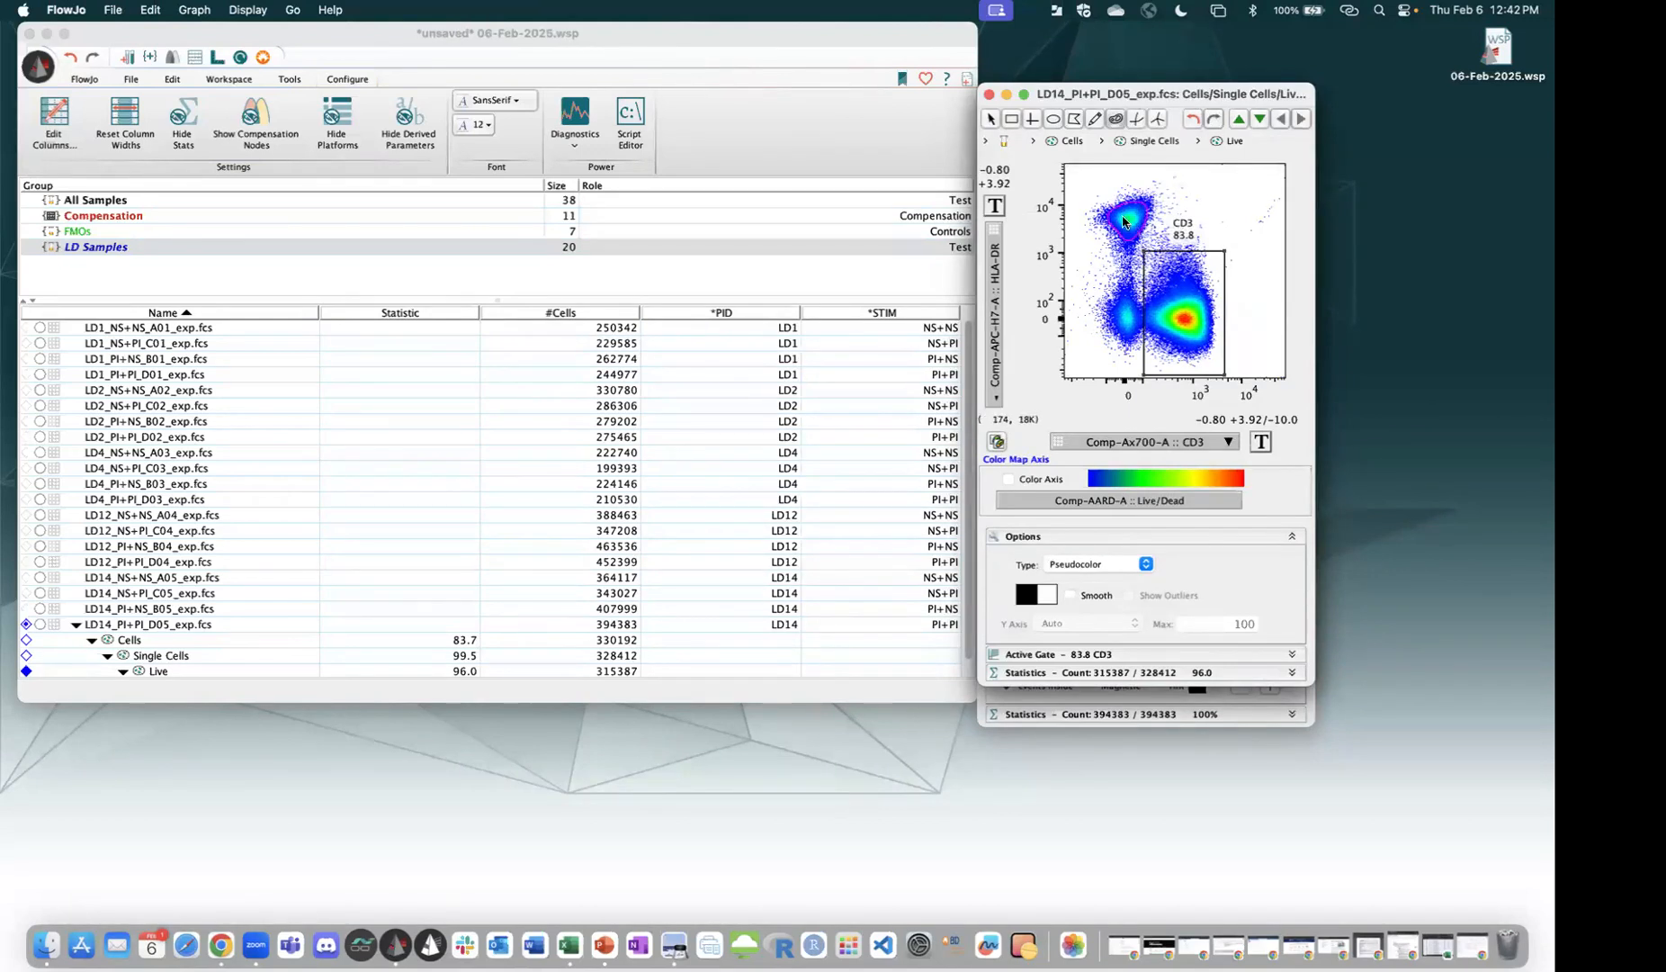
Finish the gate named DR around the CD3-negative, HLA-DR-high cluster and enlarge it by four increments.
{"action": "key", "text": "Return"}
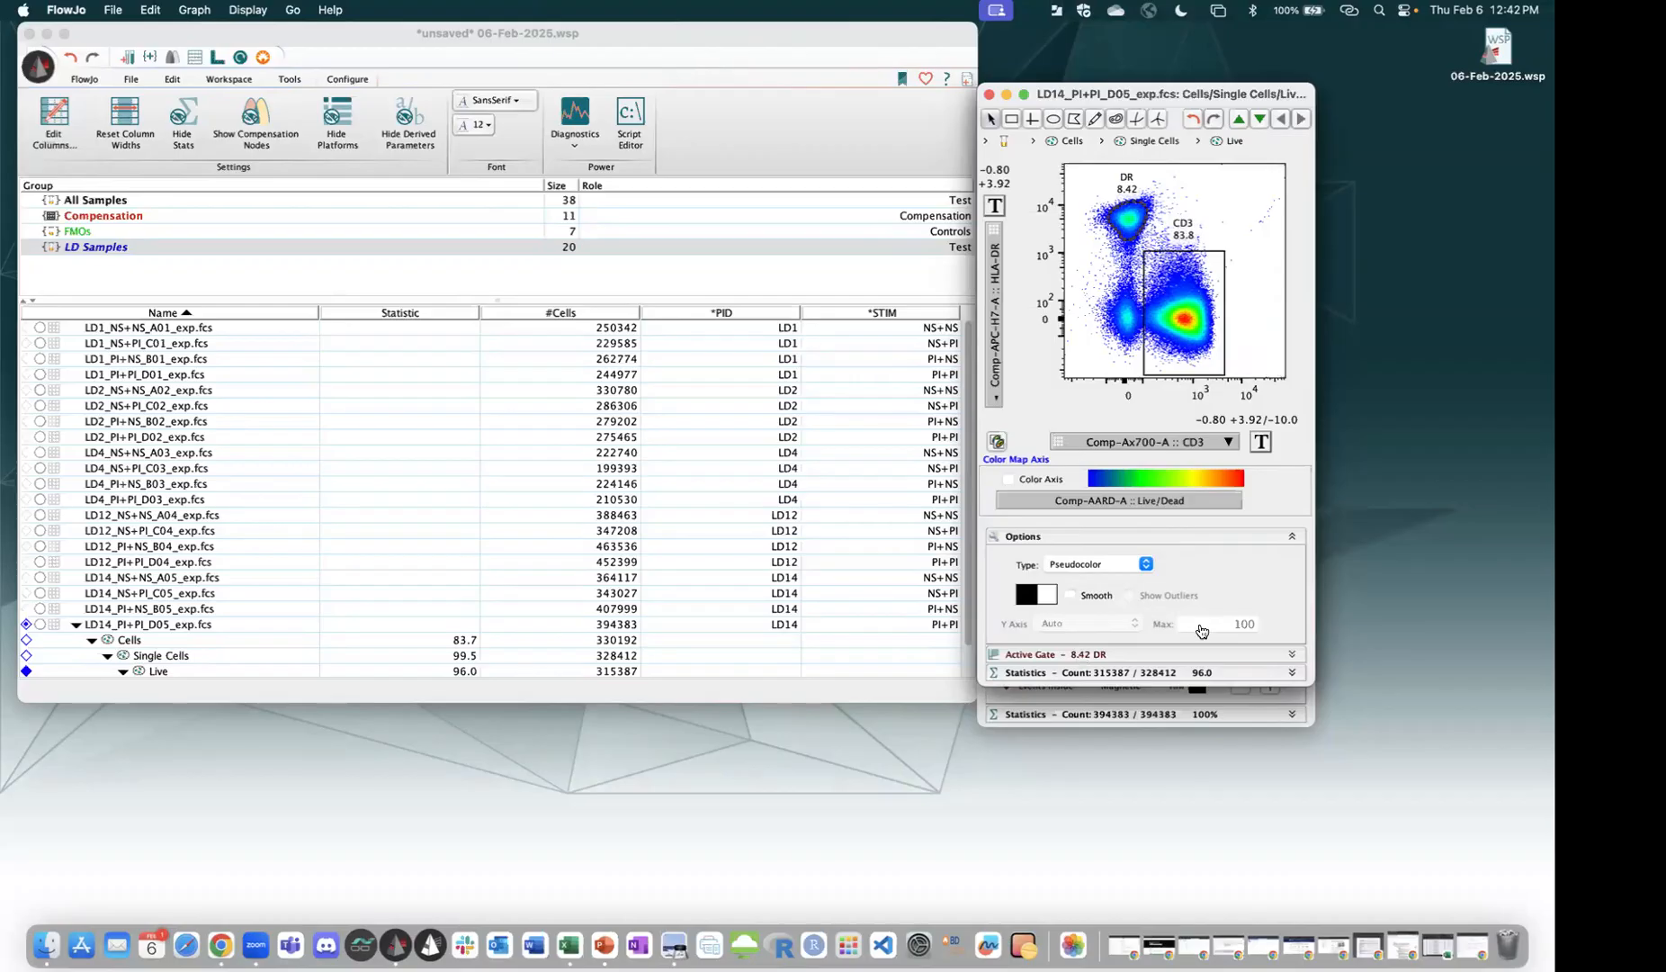
{"action": "left_click", "coordinate": [1219, 654]}
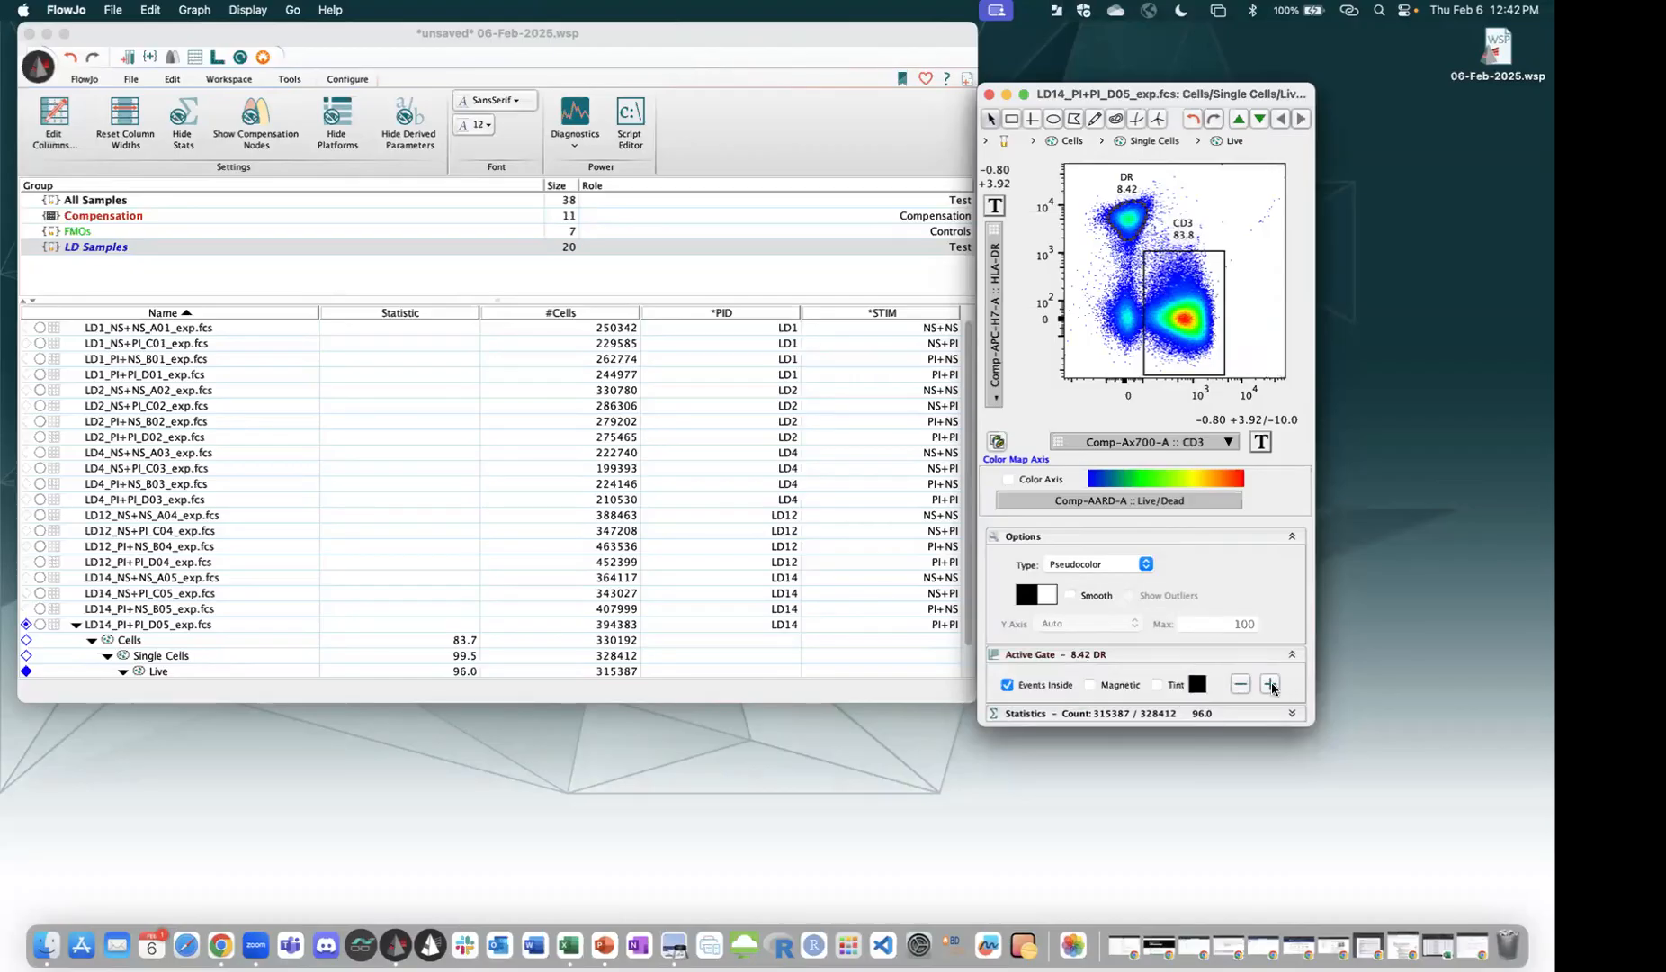
{"action": "left_click", "coordinate": [1269, 684]}
{"action": "left_click", "coordinate": [1269, 685]}
{"action": "left_click", "coordinate": [1269, 685]}
{"action": "left_click", "coordinate": [1269, 685]}
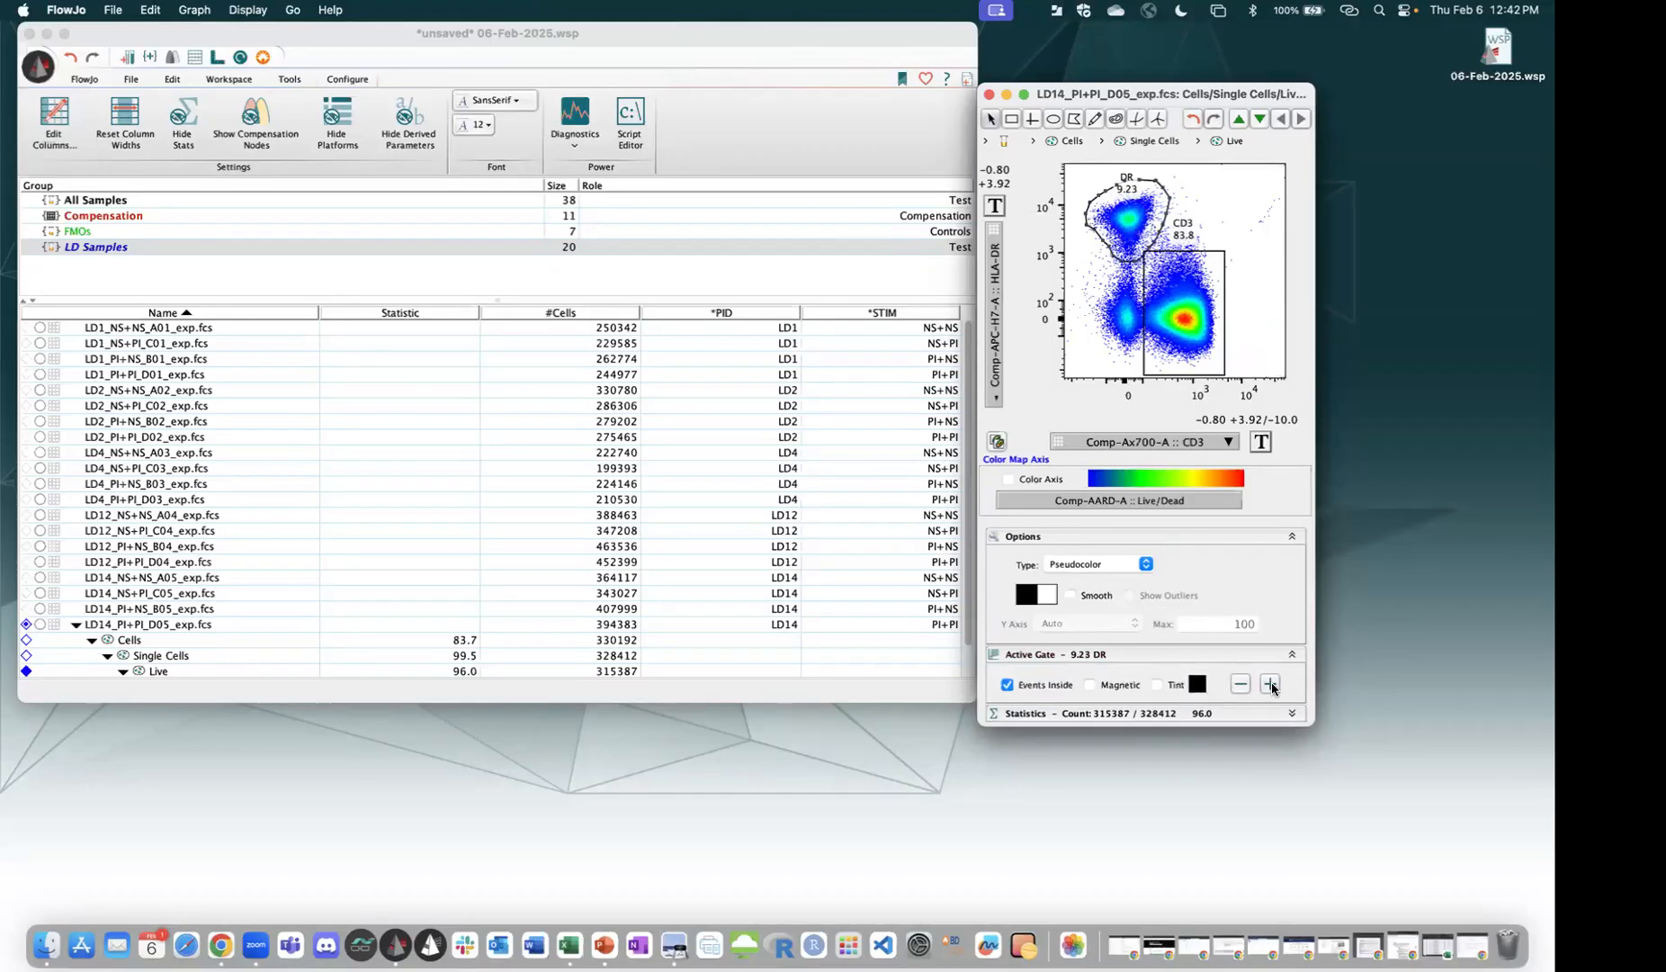
Open the CD3 population in the graph and plot Comp-PE-TxRed-A :: CD4 on X against Comp-PacBlue-A :: CD8 on Y.
{"action": "left_click", "coordinate": [1190, 355]}
{"action": "double_click", "coordinate": [1198, 350]}
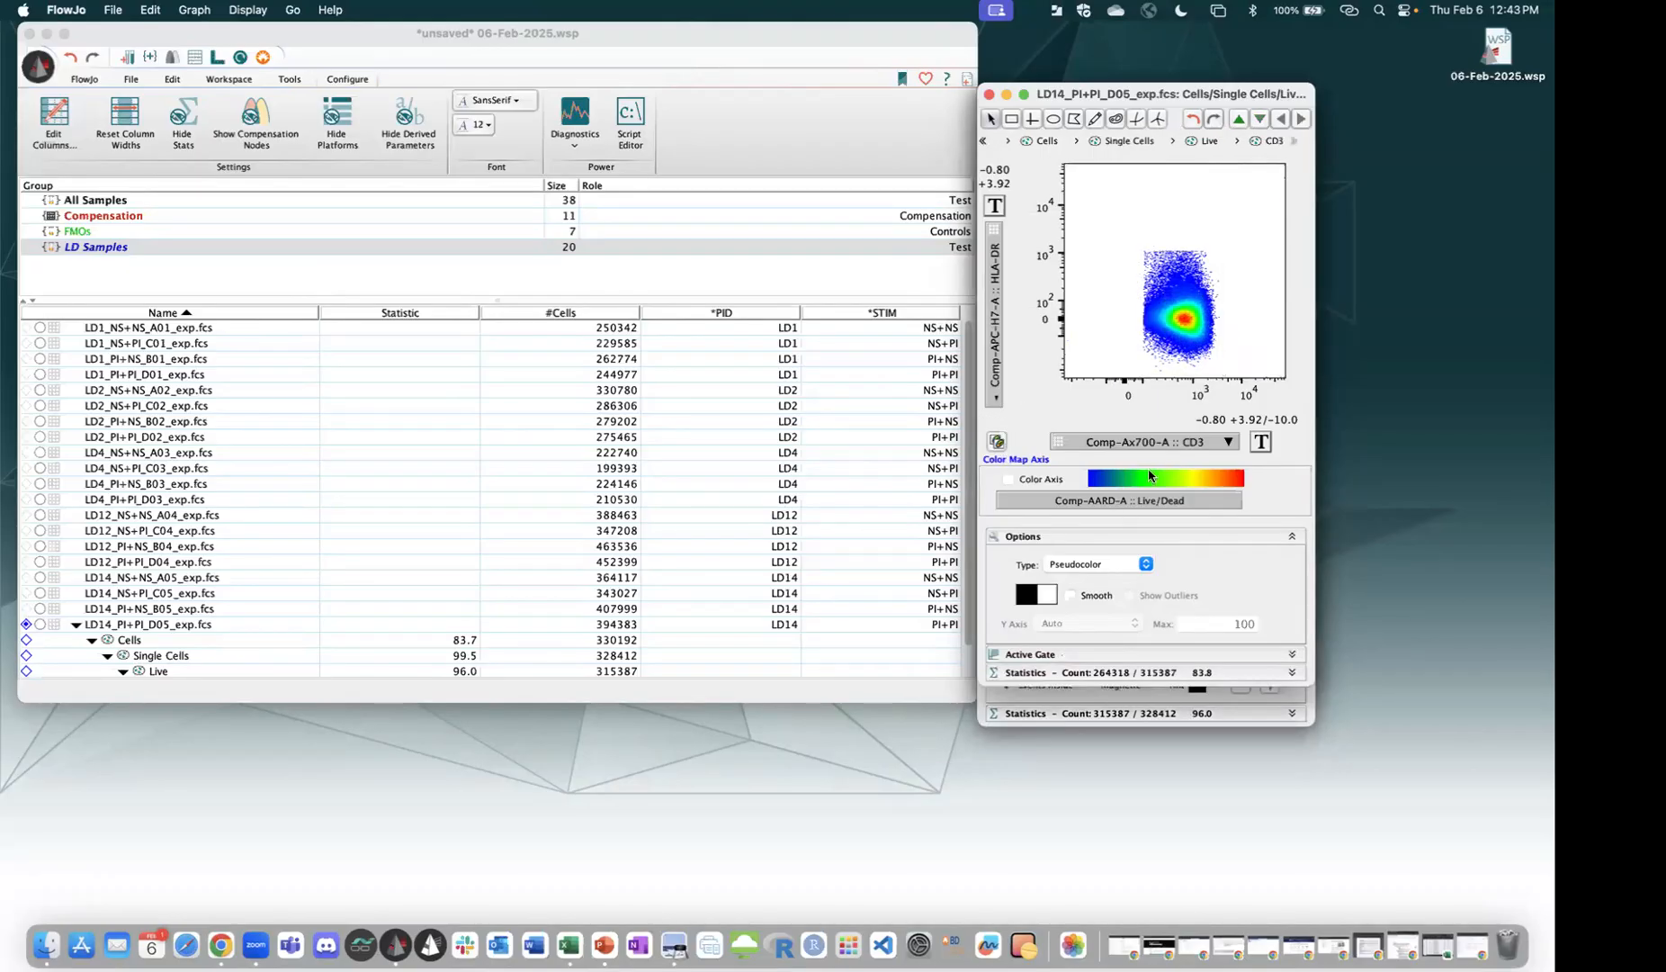
{"action": "left_click", "coordinate": [1179, 441]}
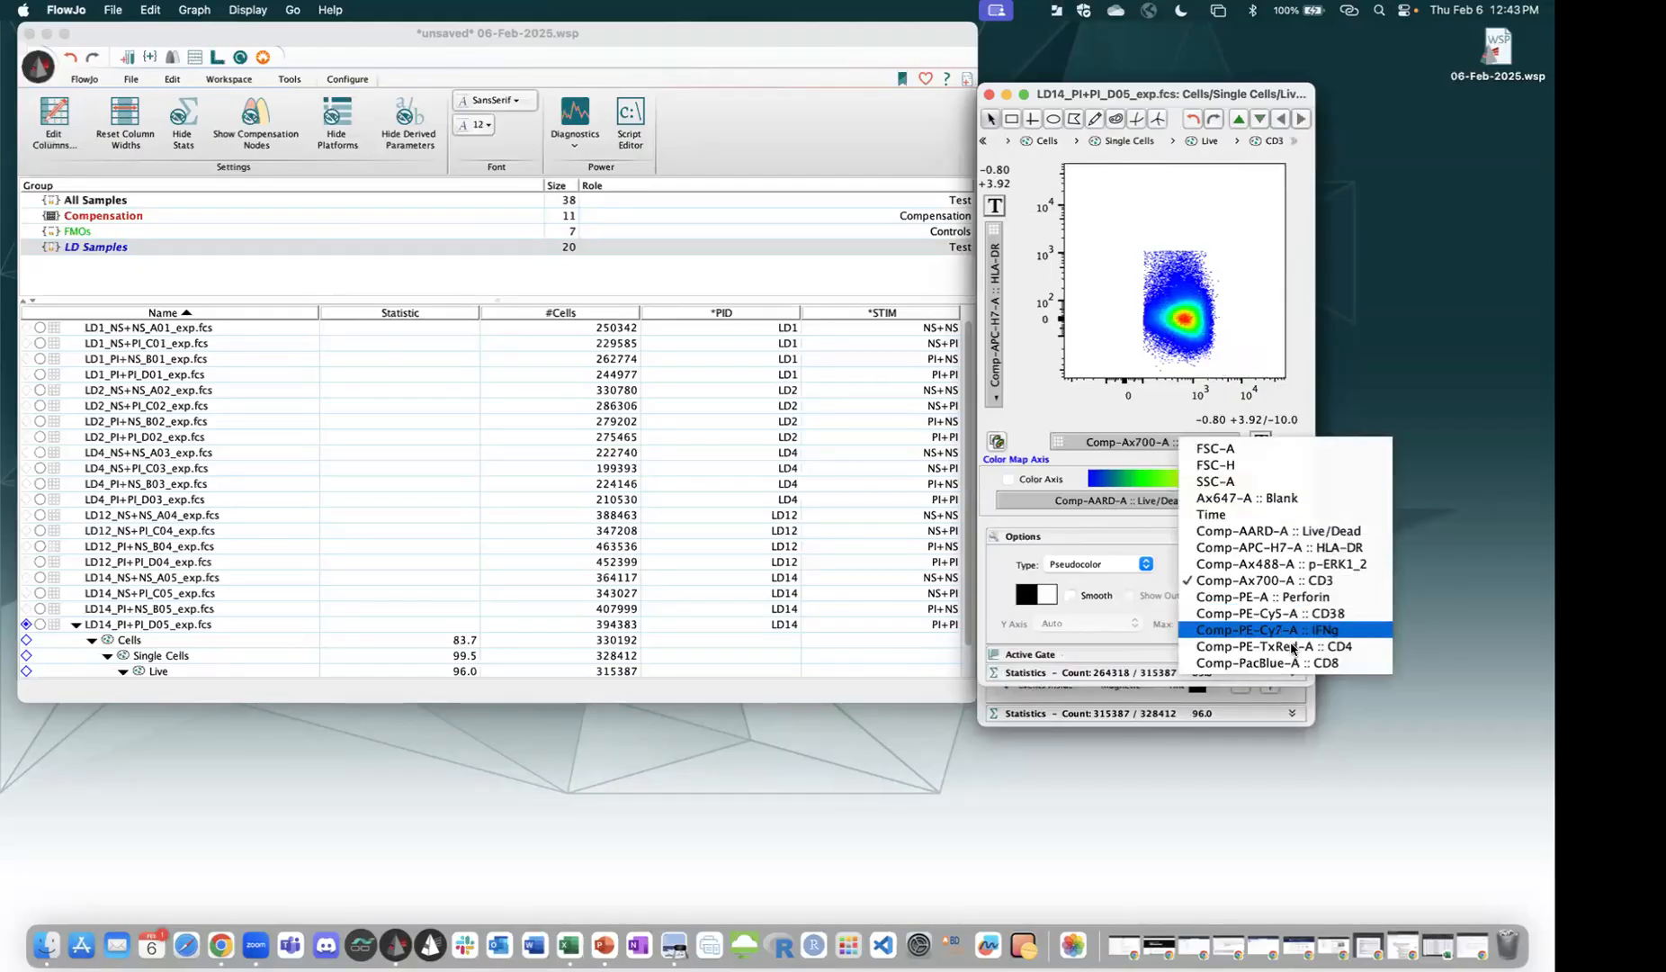
{"action": "left_click", "coordinate": [1294, 646]}
{"action": "left_click", "coordinate": [1003, 350]}
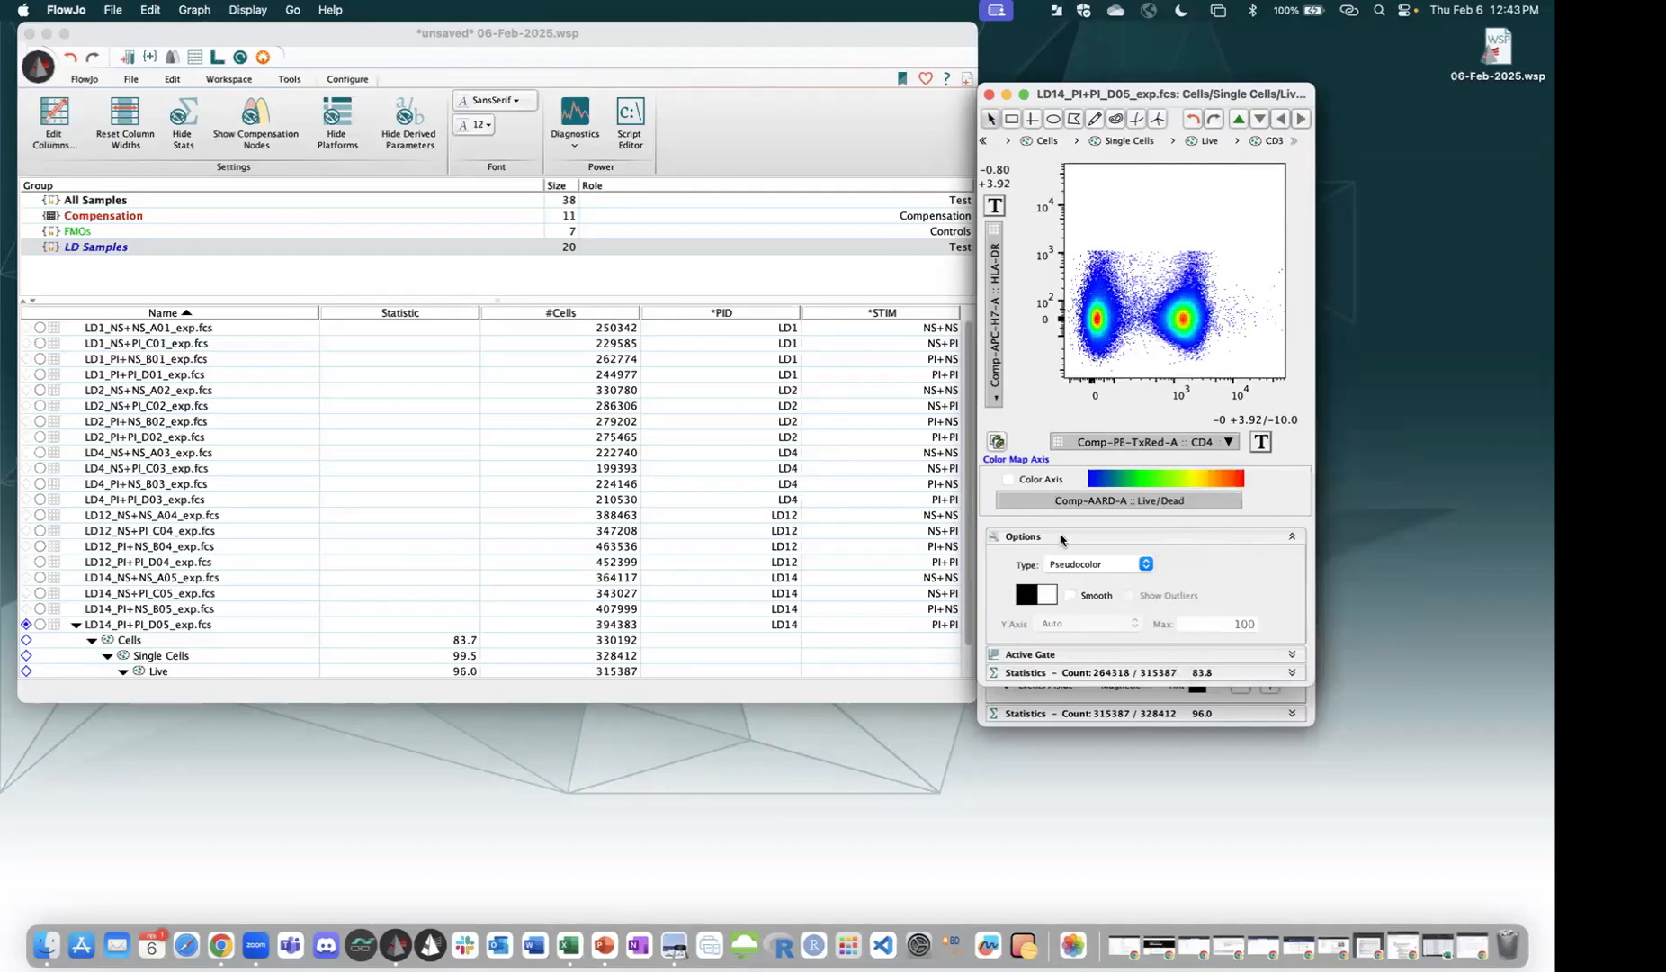
{"action": "left_click", "coordinate": [1063, 537]}
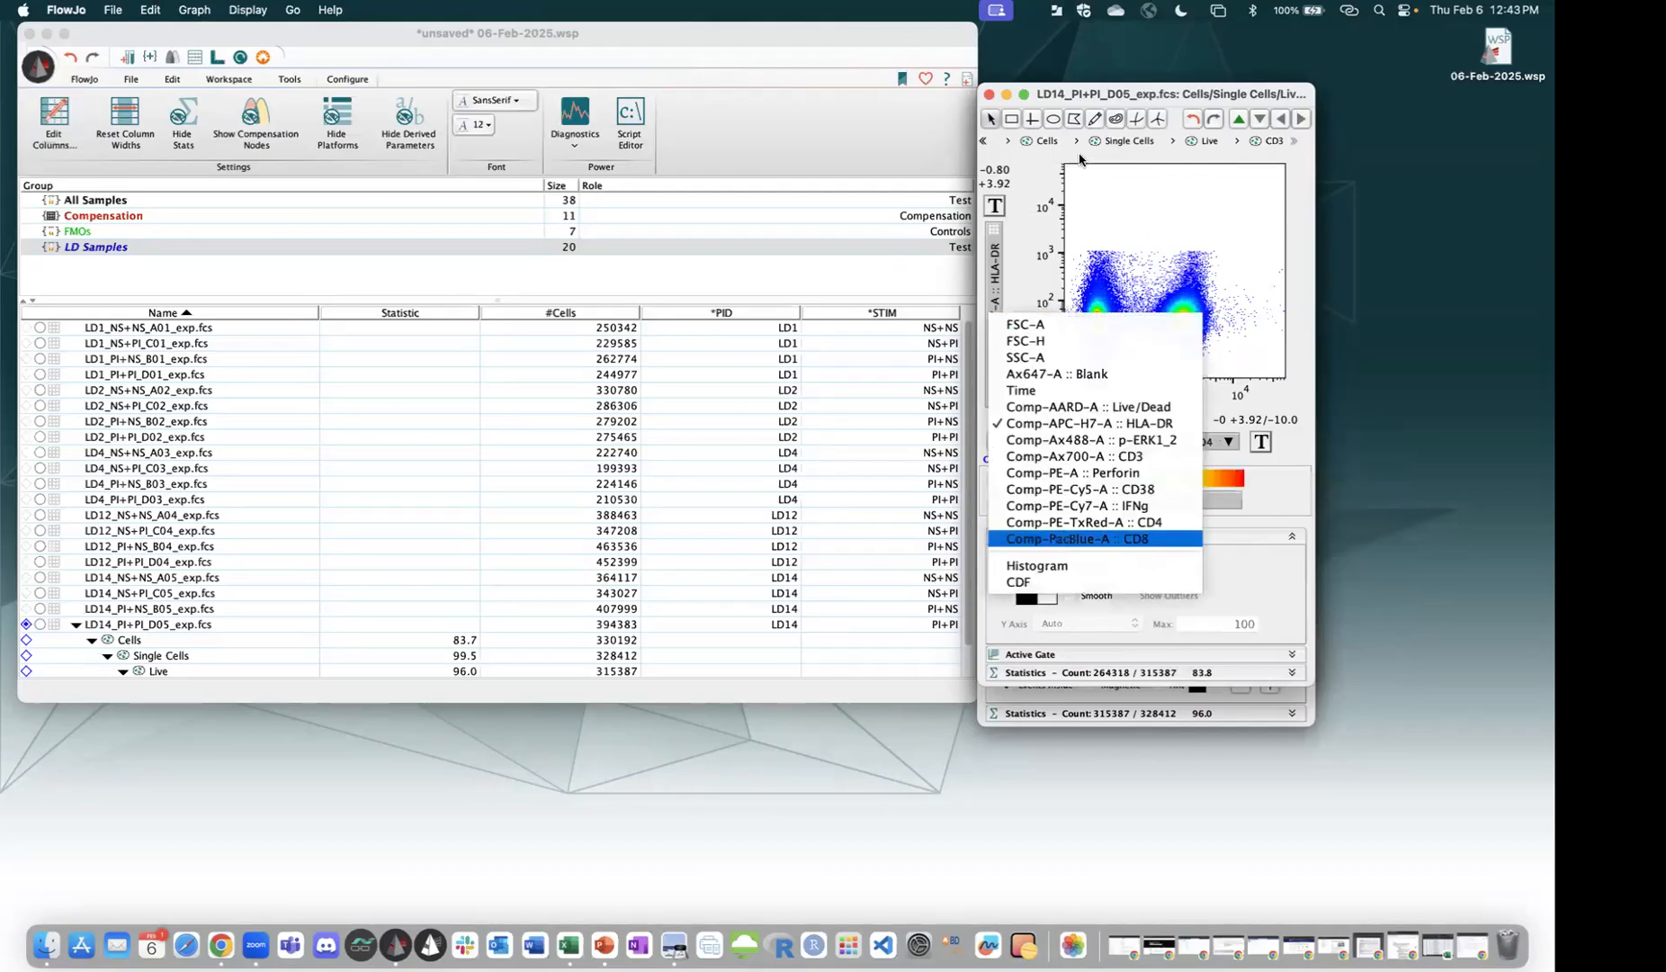
Split the CD4 versus CD8 plot into four populations with a curly quadrant gate placed between the clusters.
{"action": "left_click", "coordinate": [1033, 120]}
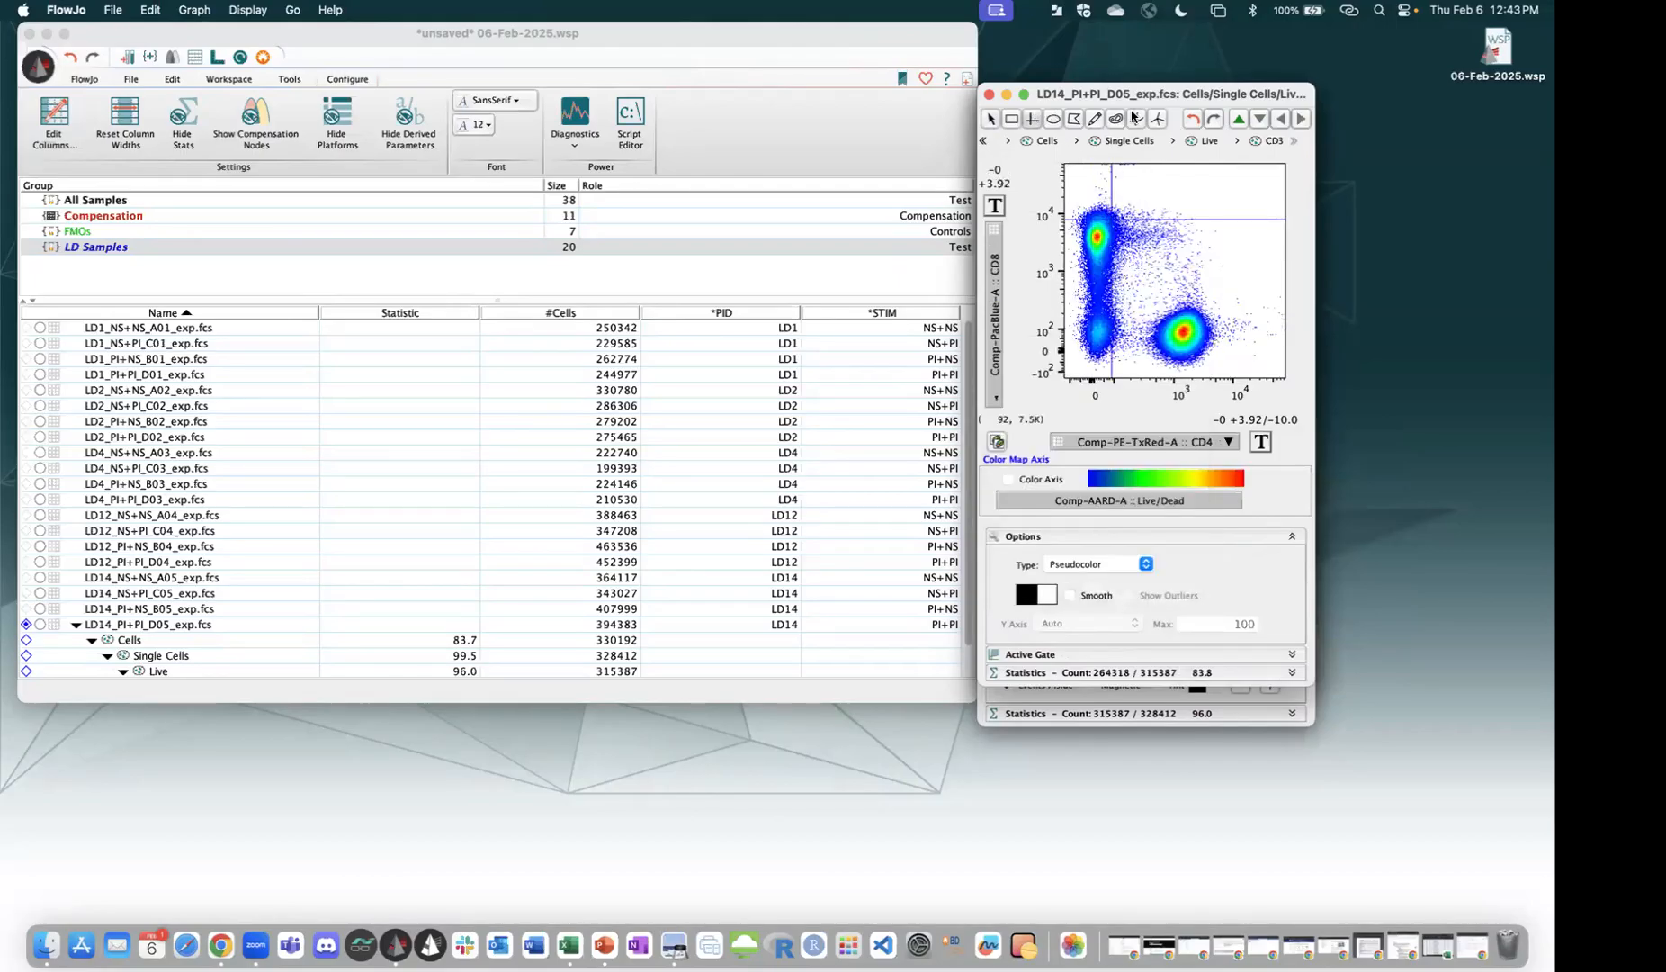
{"action": "left_click", "coordinate": [1127, 276]}
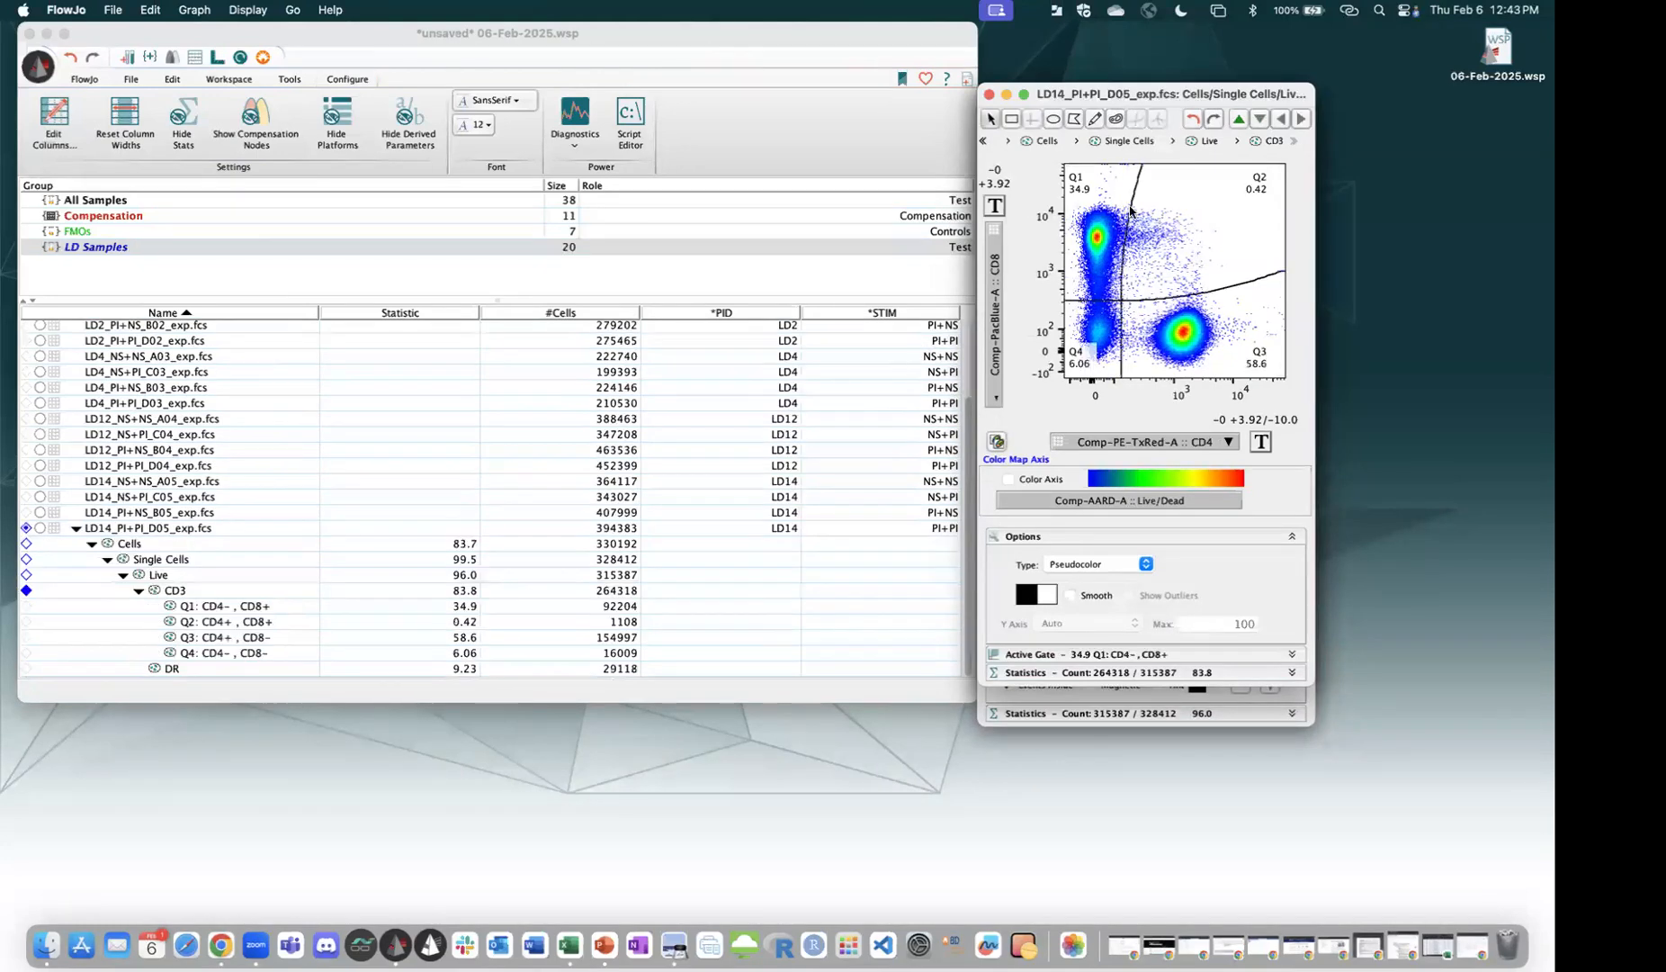
Rename the CD4-, CD8+ quadrant population as CD8 and the CD4+, CD8+ quadrant population as DP.
{"action": "double_click", "coordinate": [1076, 195]}
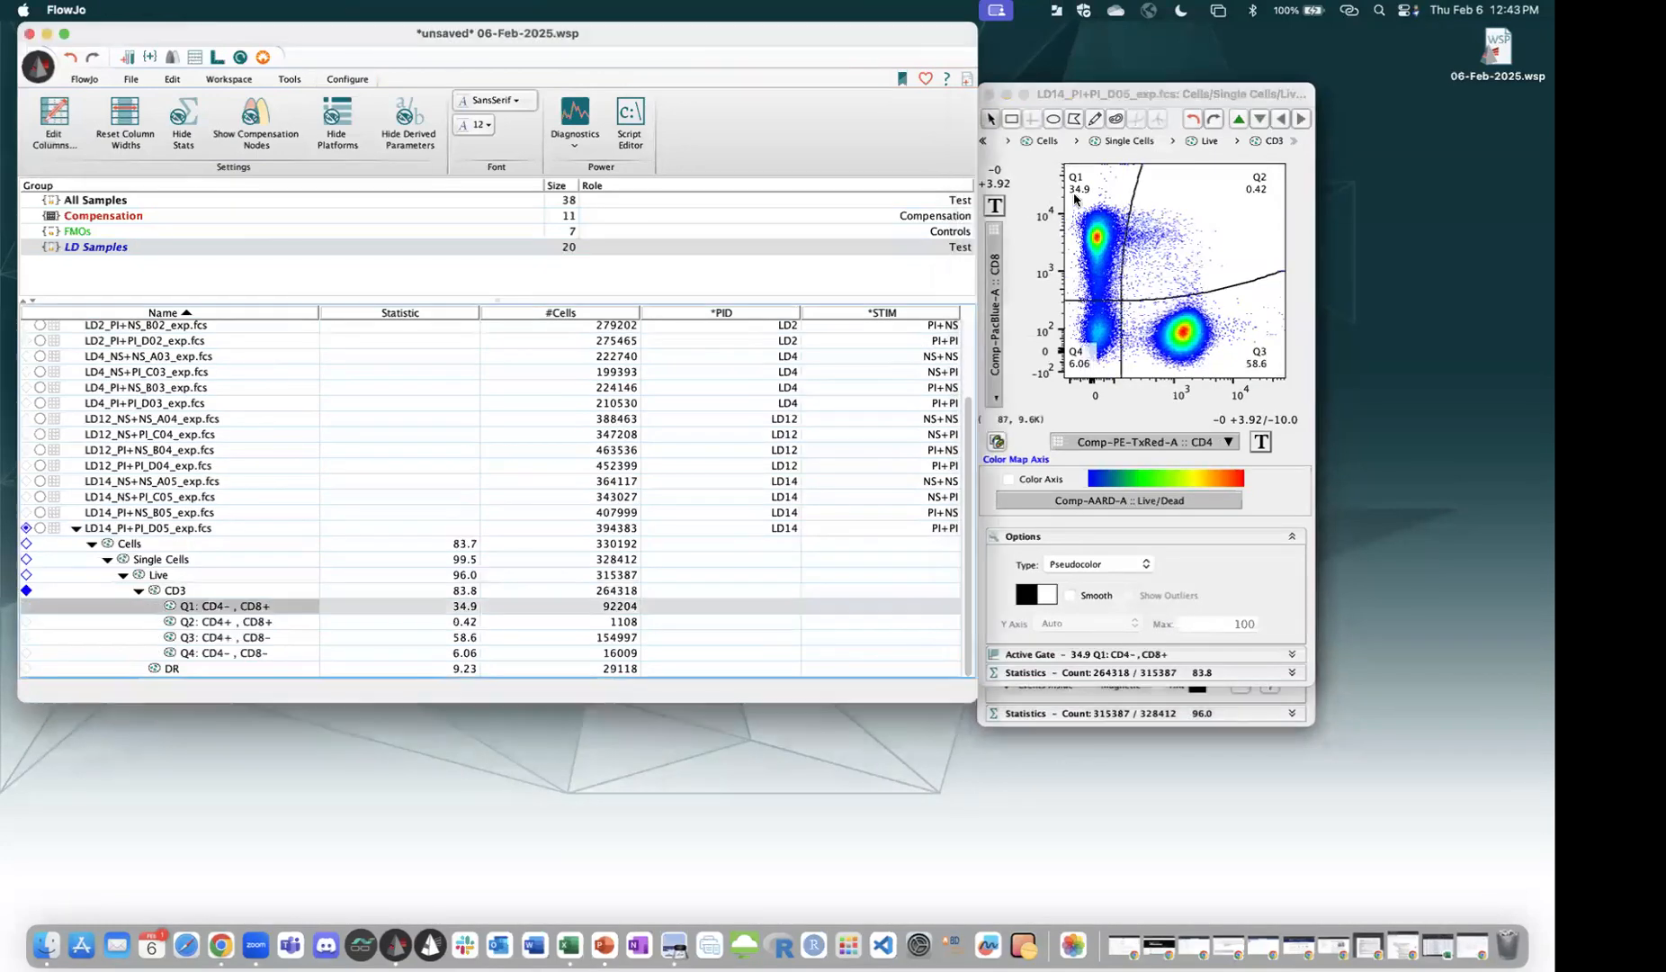
{"action": "right_click", "coordinate": [248, 610]}
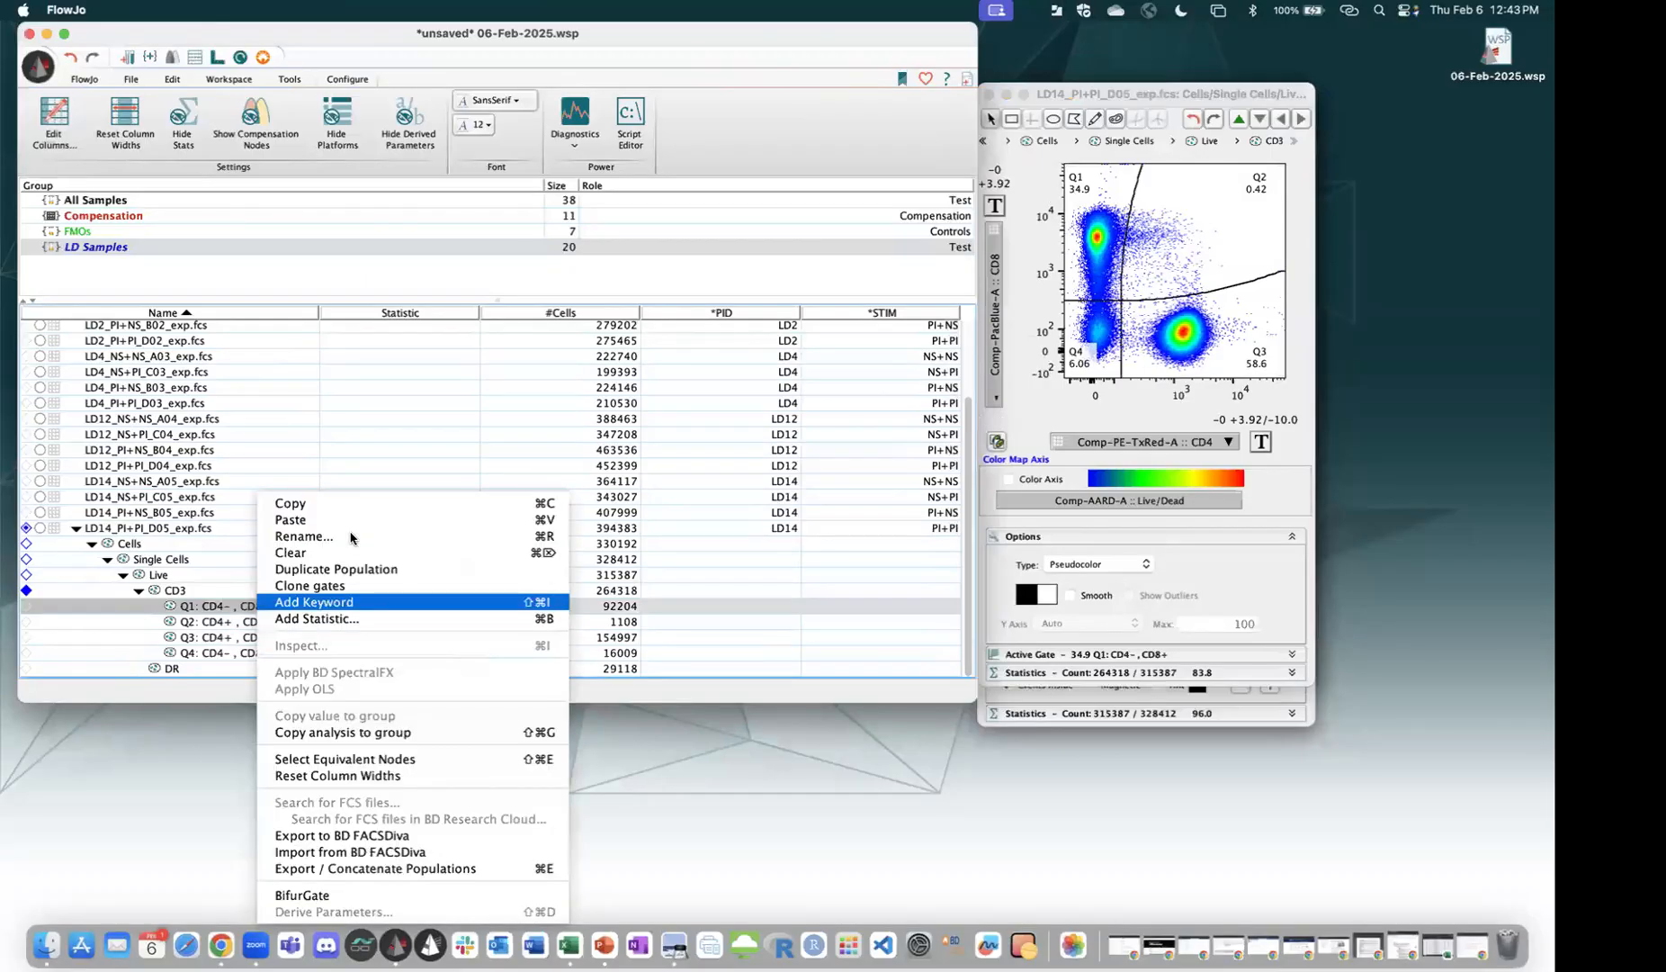
{"action": "left_click", "coordinate": [351, 537]}
{"action": "type", "text": "CD8"}
{"action": "key", "text": "Return"}
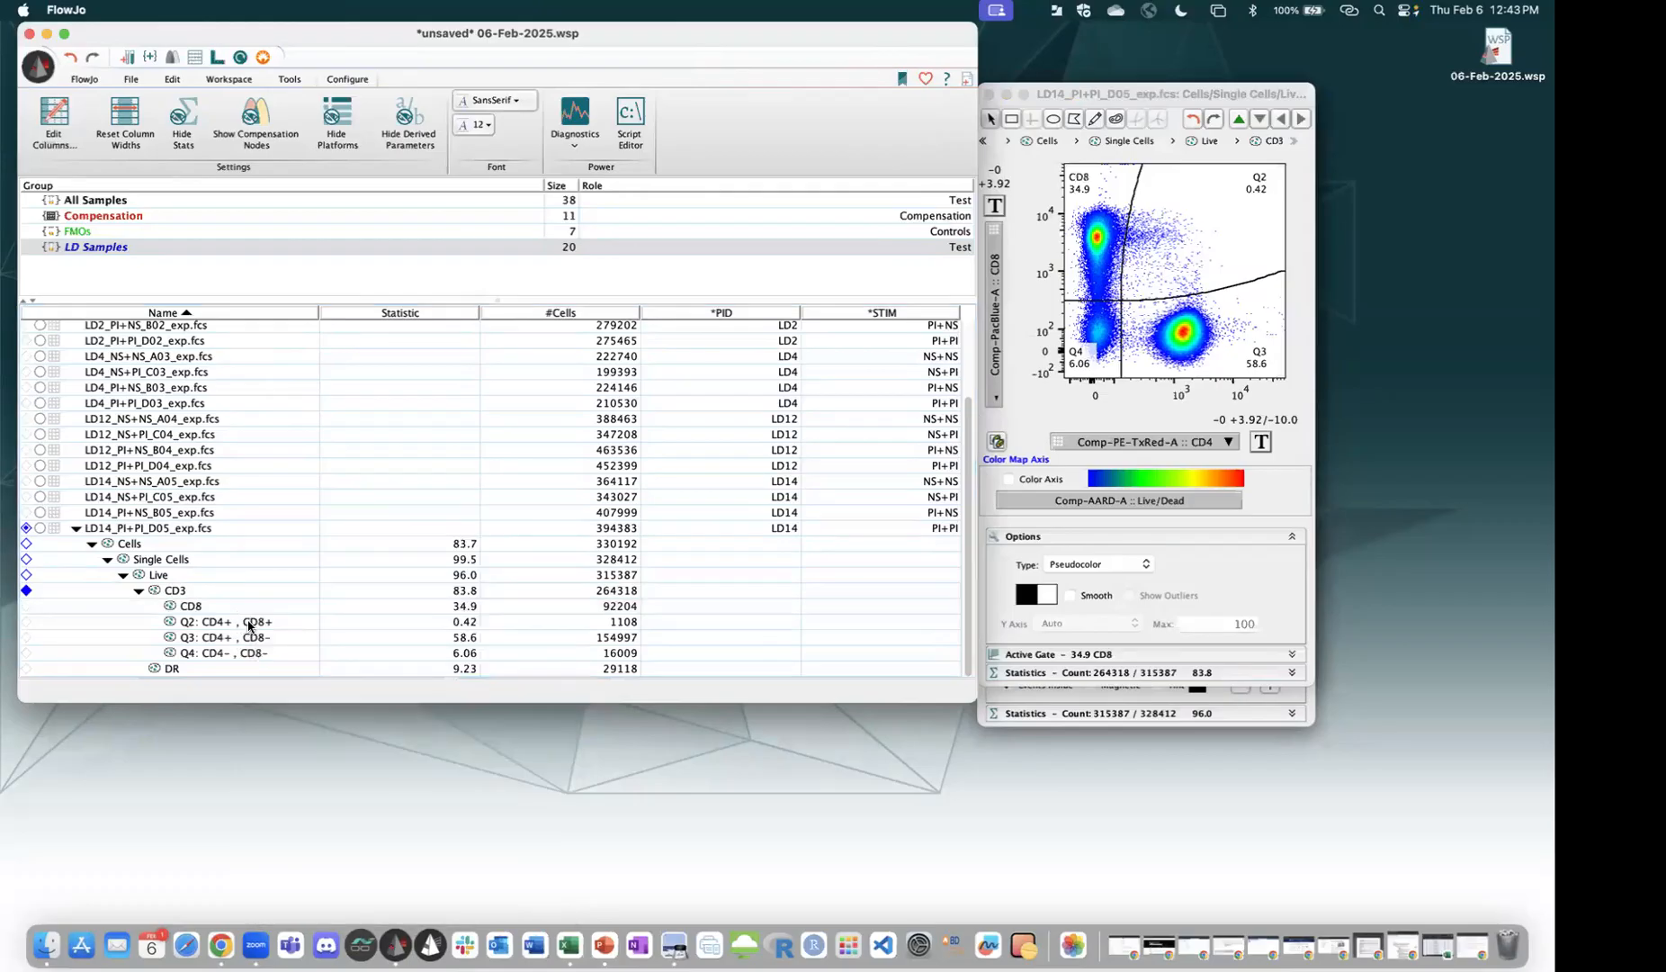
{"action": "left_click", "coordinate": [248, 623]}
{"action": "right_click", "coordinate": [249, 623]}
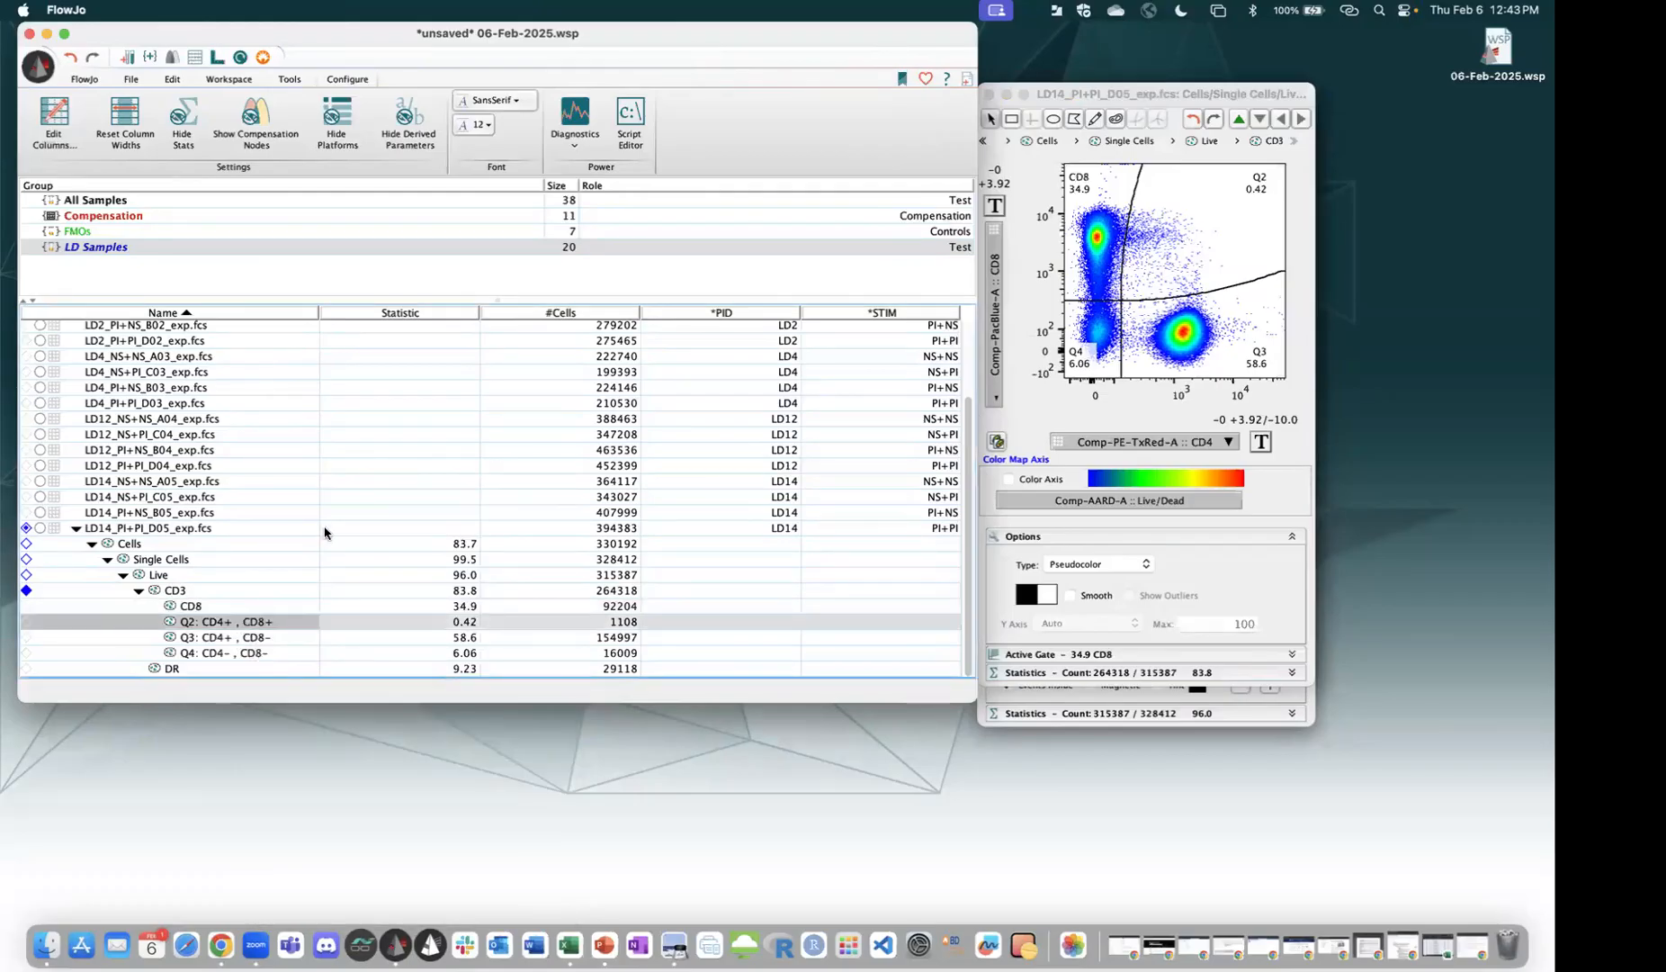
{"action": "left_click", "coordinate": [325, 535]}
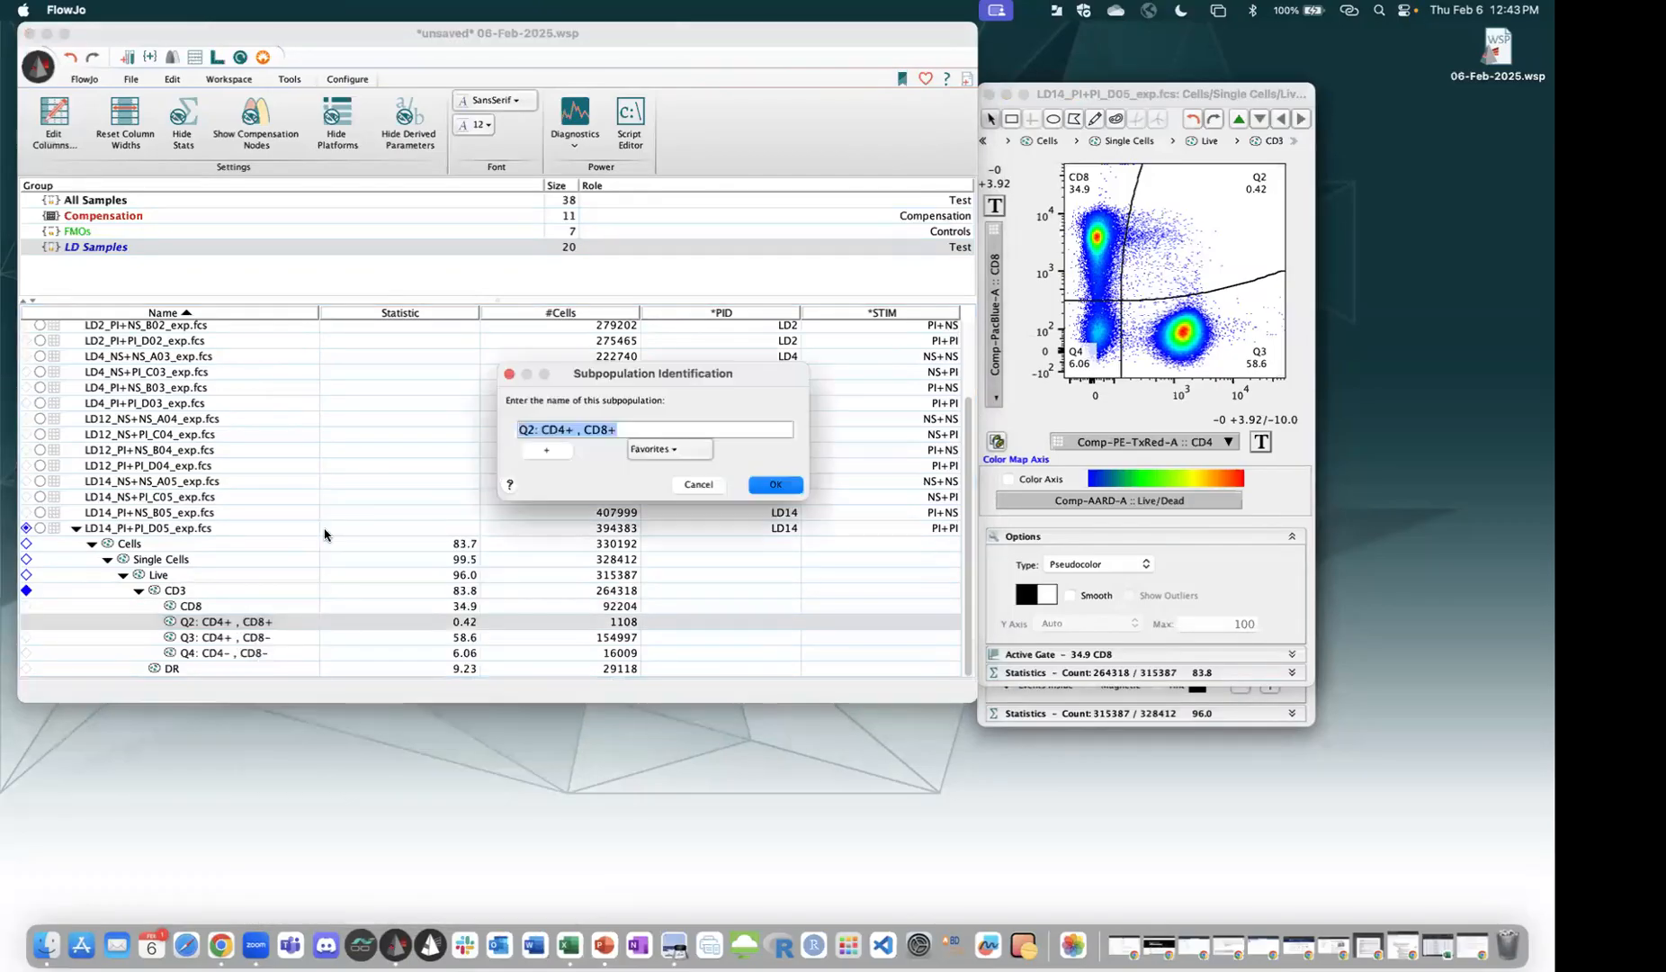
{"action": "type", "text": "DP"}
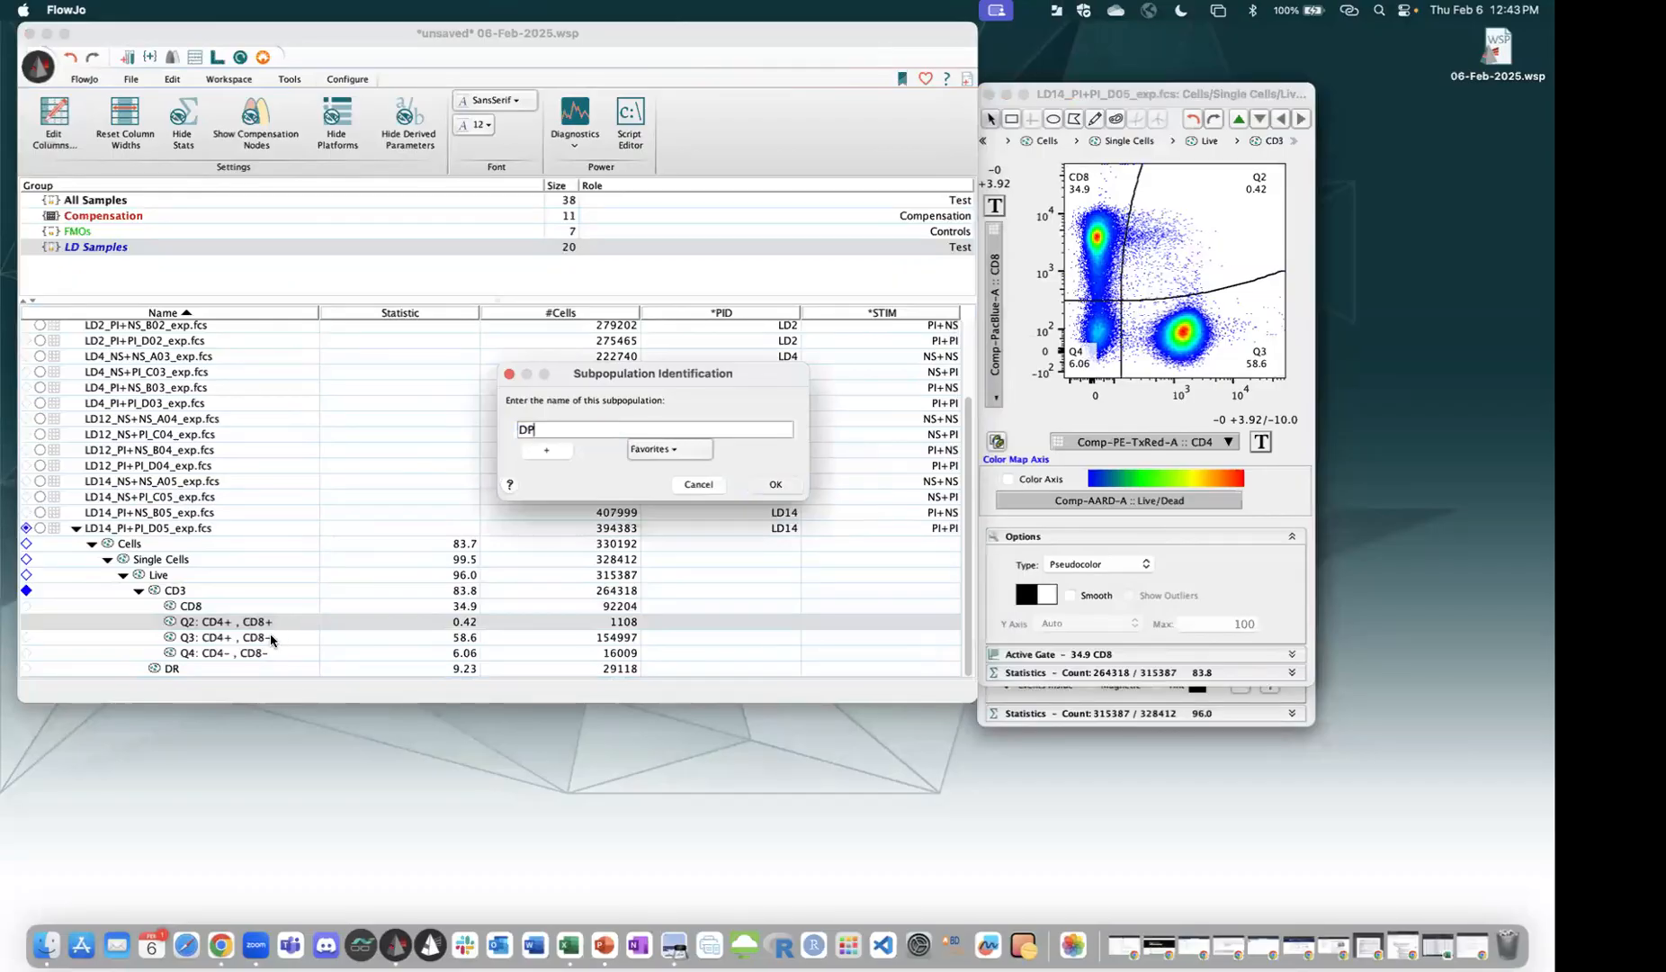
{"action": "key", "text": "Return"}
Rename the CD4+, CD8- quadrant population as CD4 and the CD4-, CD8- quadrant population as DN.
{"action": "right_click", "coordinate": [274, 637]}
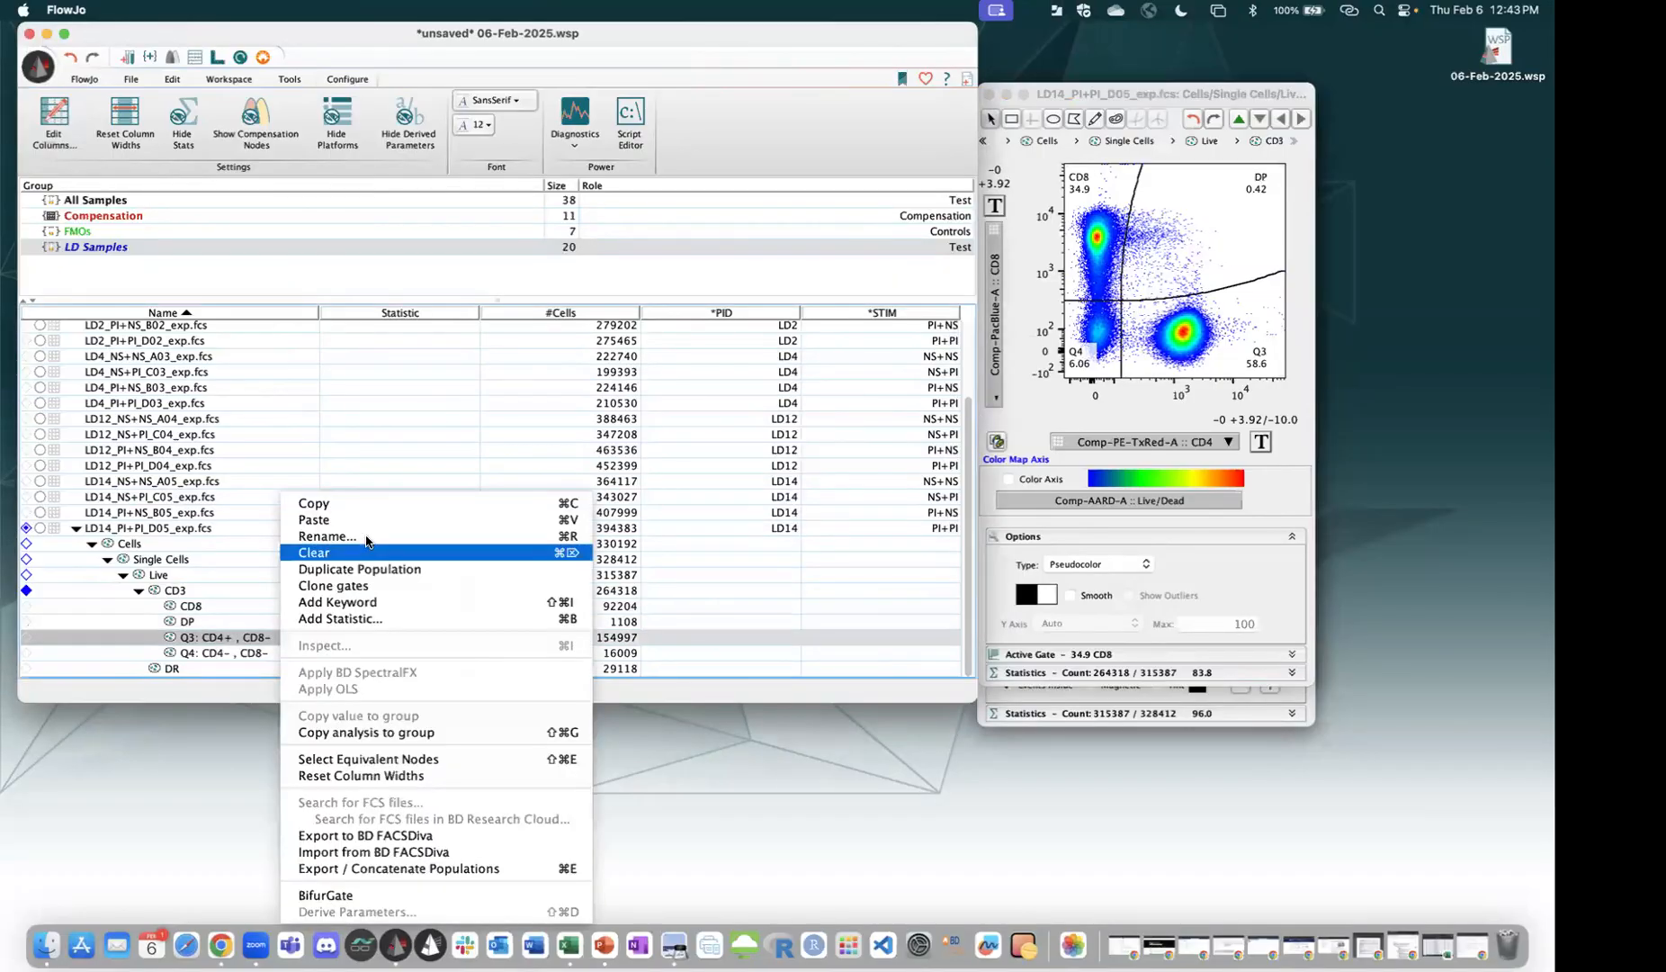
{"action": "left_click", "coordinate": [363, 537]}
{"action": "type", "text": "CD4"}
{"action": "key", "text": "Return"}
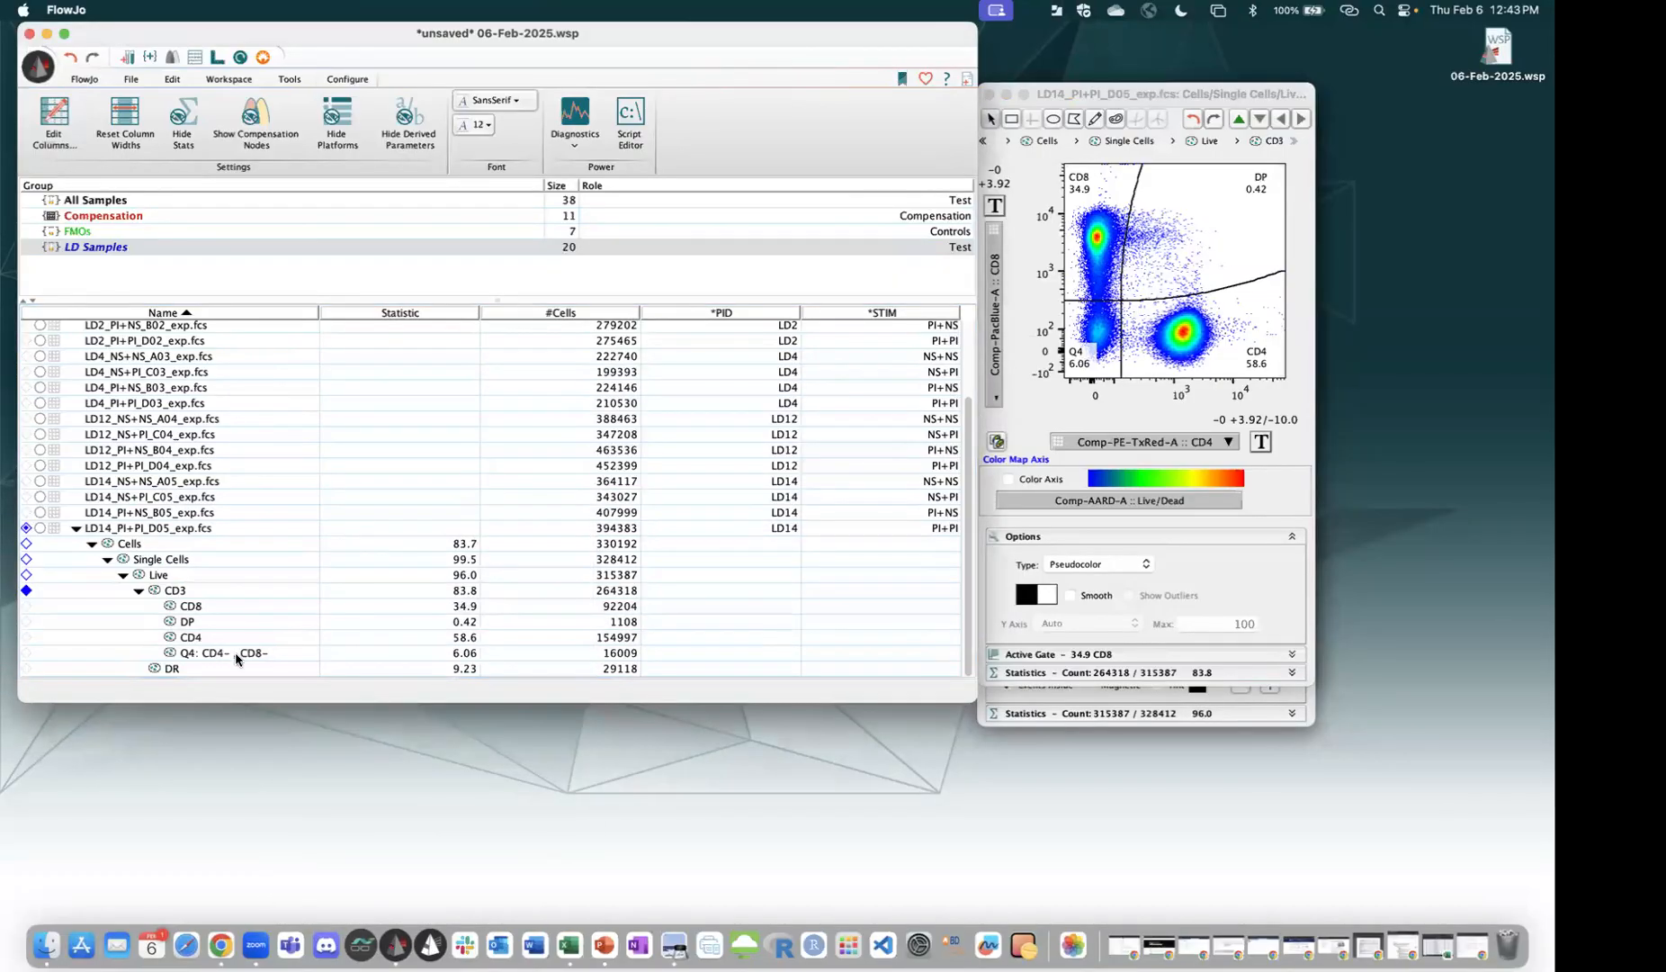
{"action": "right_click", "coordinate": [236, 660]}
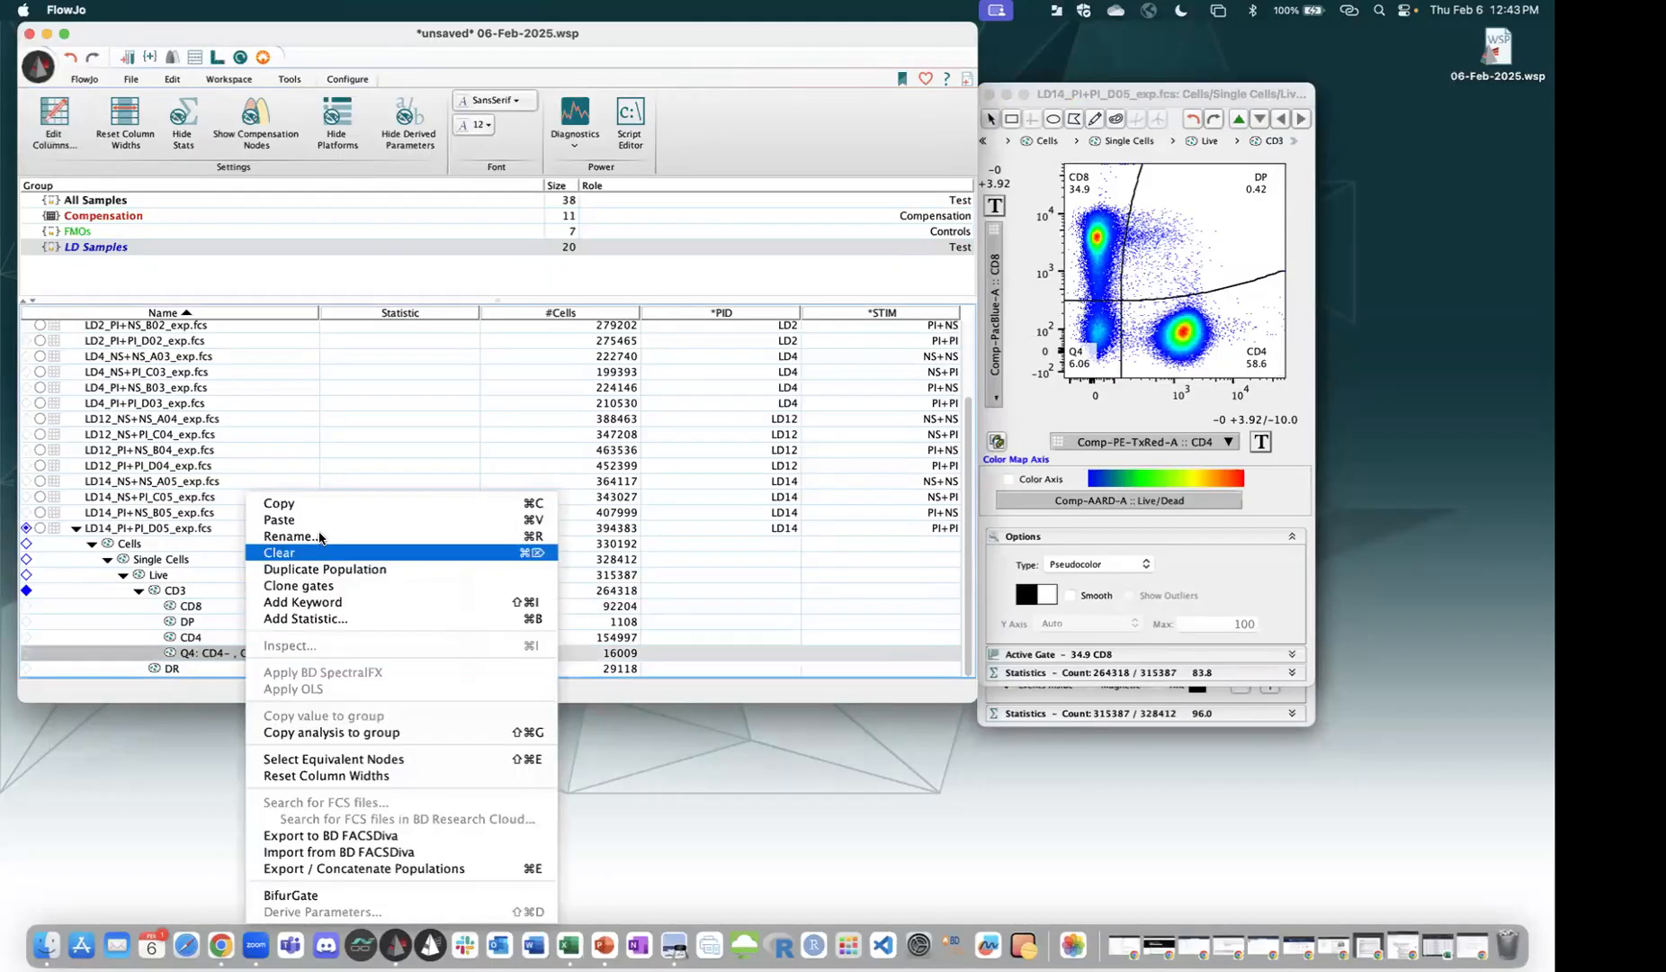
{"action": "left_click", "coordinate": [319, 538]}
{"action": "type", "text": "DN"}
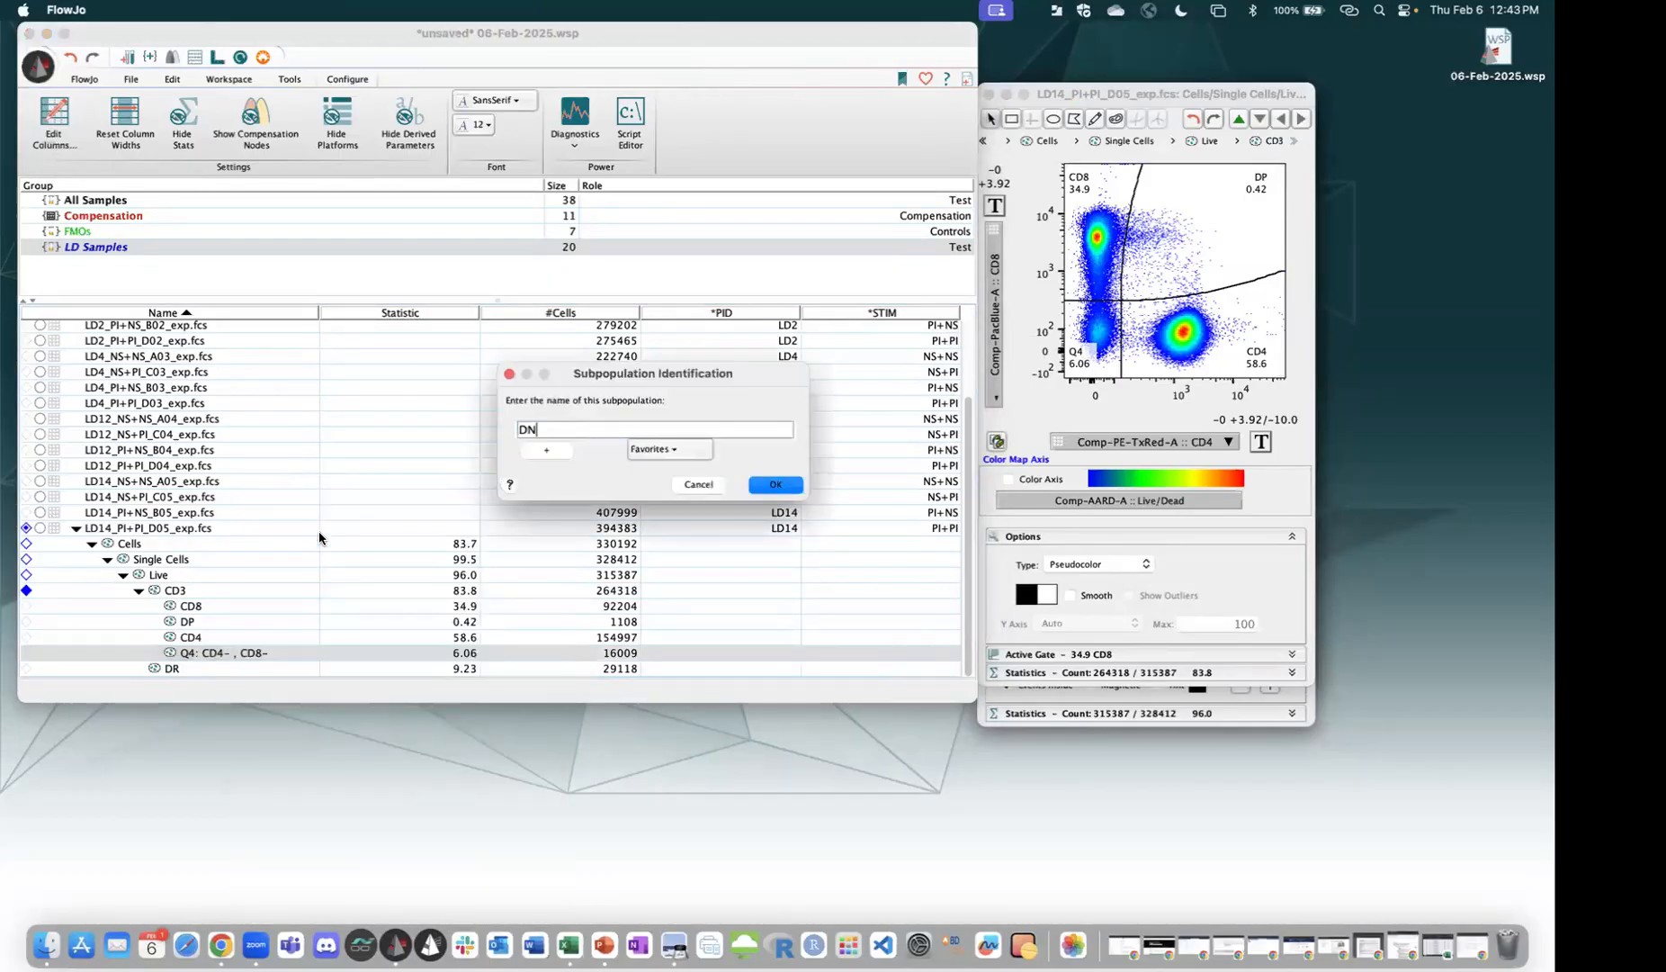
{"action": "key", "text": "Return"}
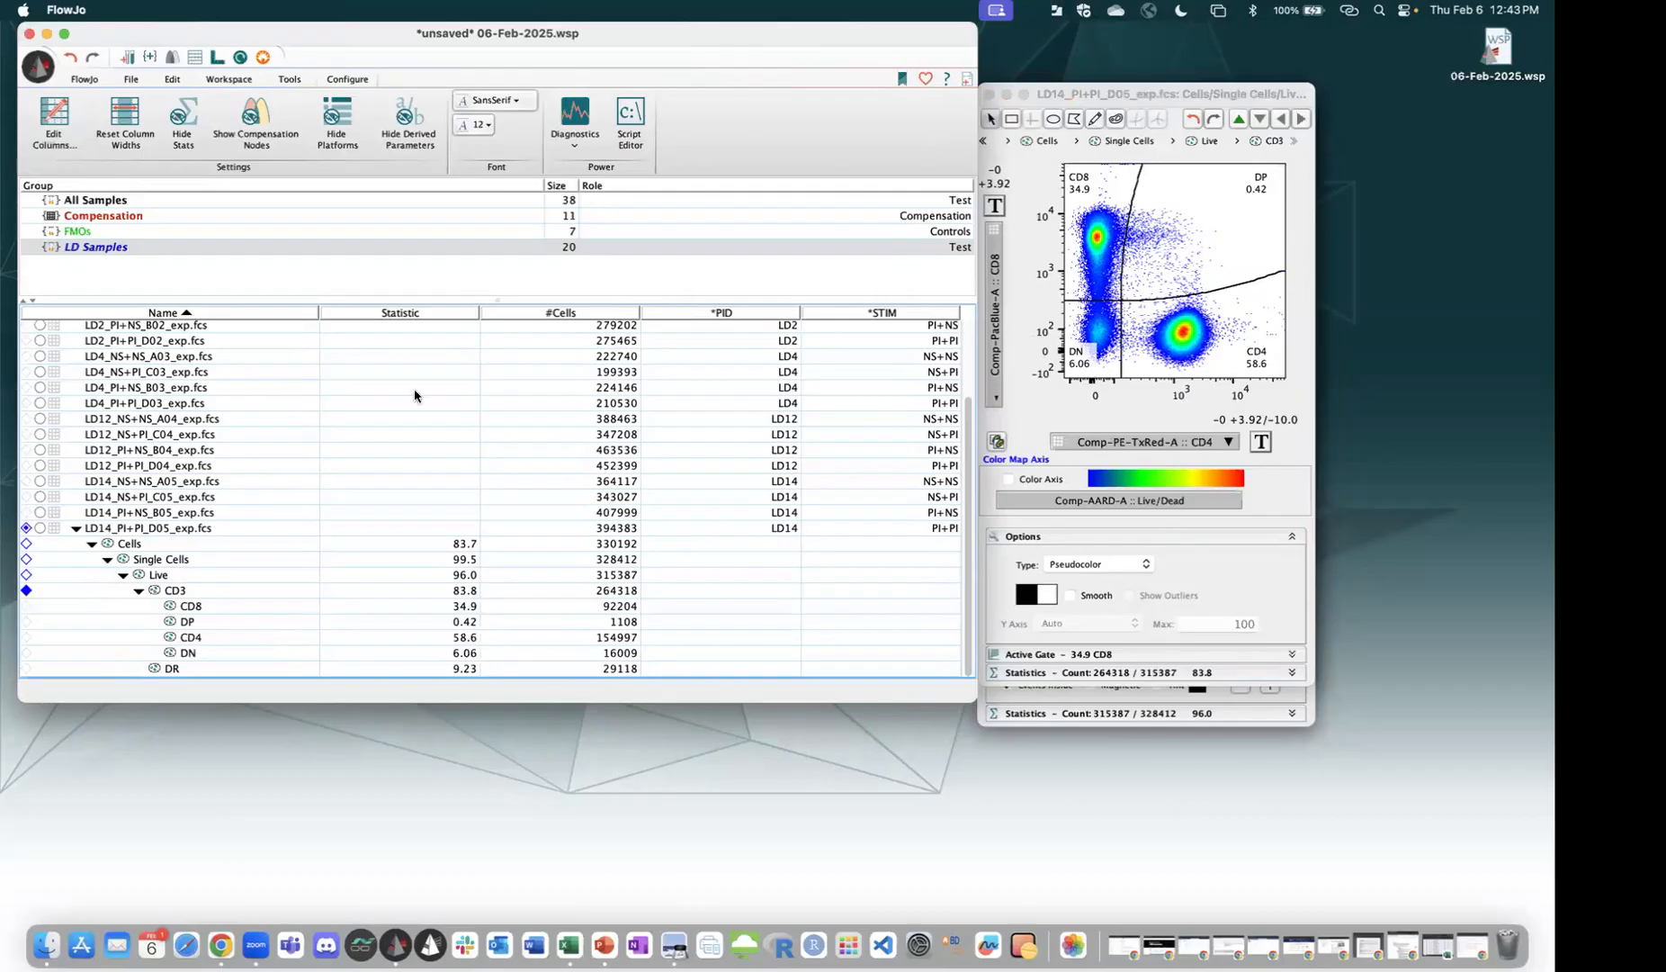
Open the CD8 population in the graph and plot Comp-PE-Cy7-A :: IFNg on X against SSC-A on Y.
{"action": "double_click", "coordinate": [1088, 241]}
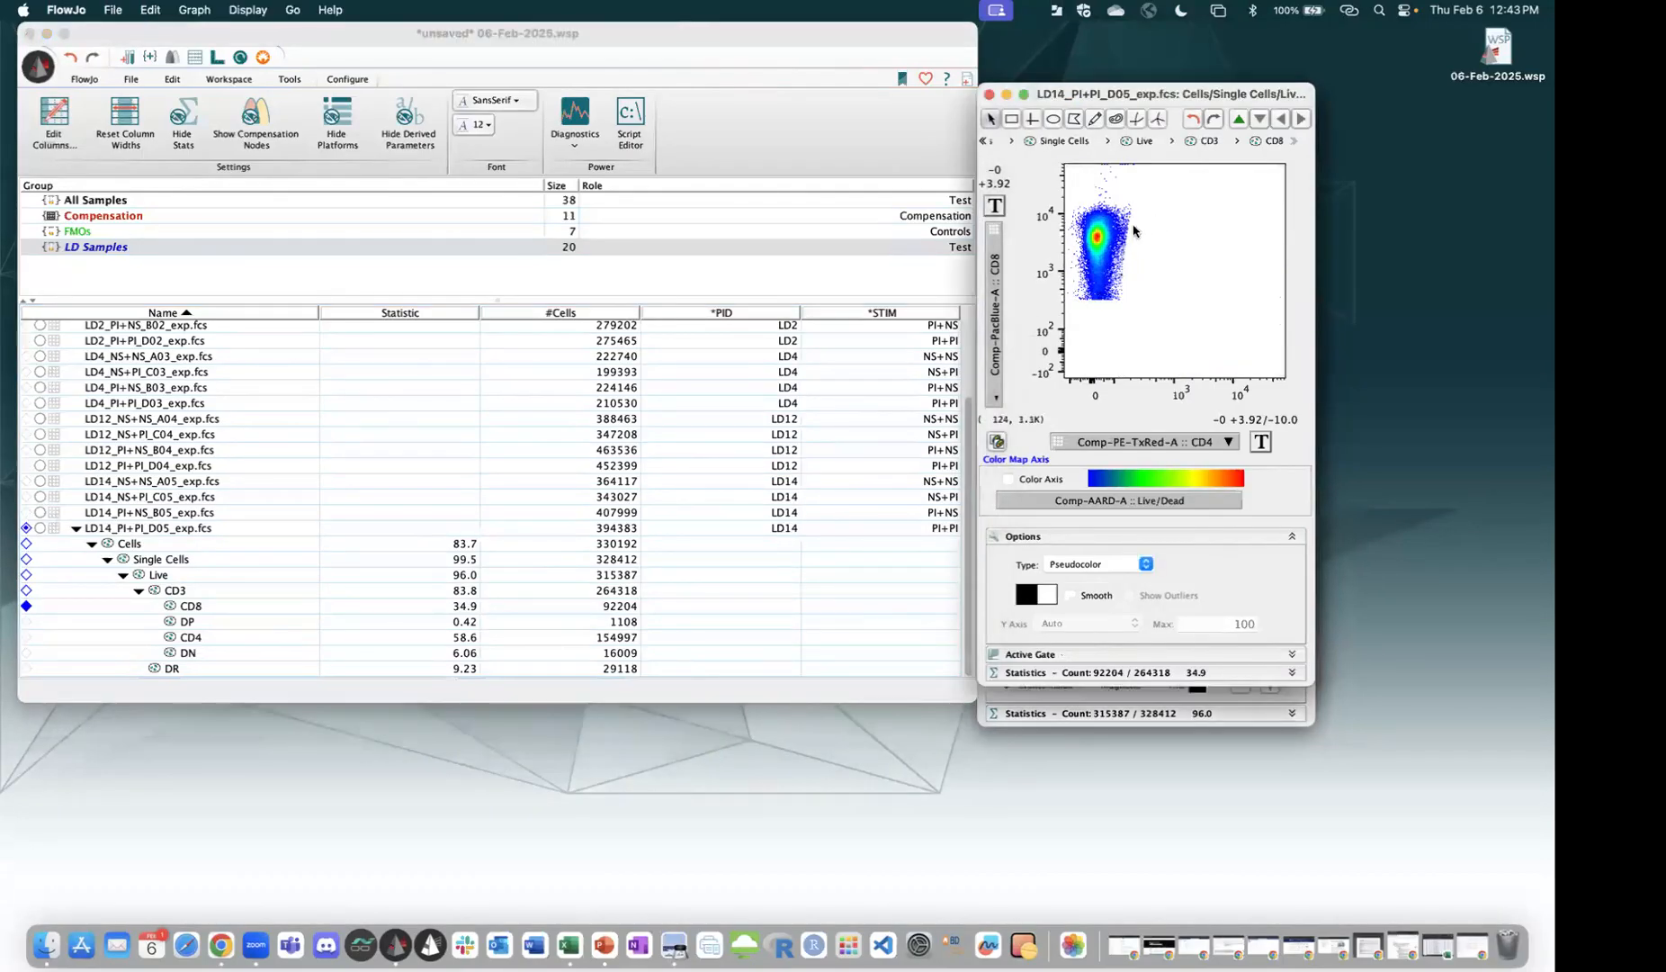
{"action": "left_click", "coordinate": [1229, 442]}
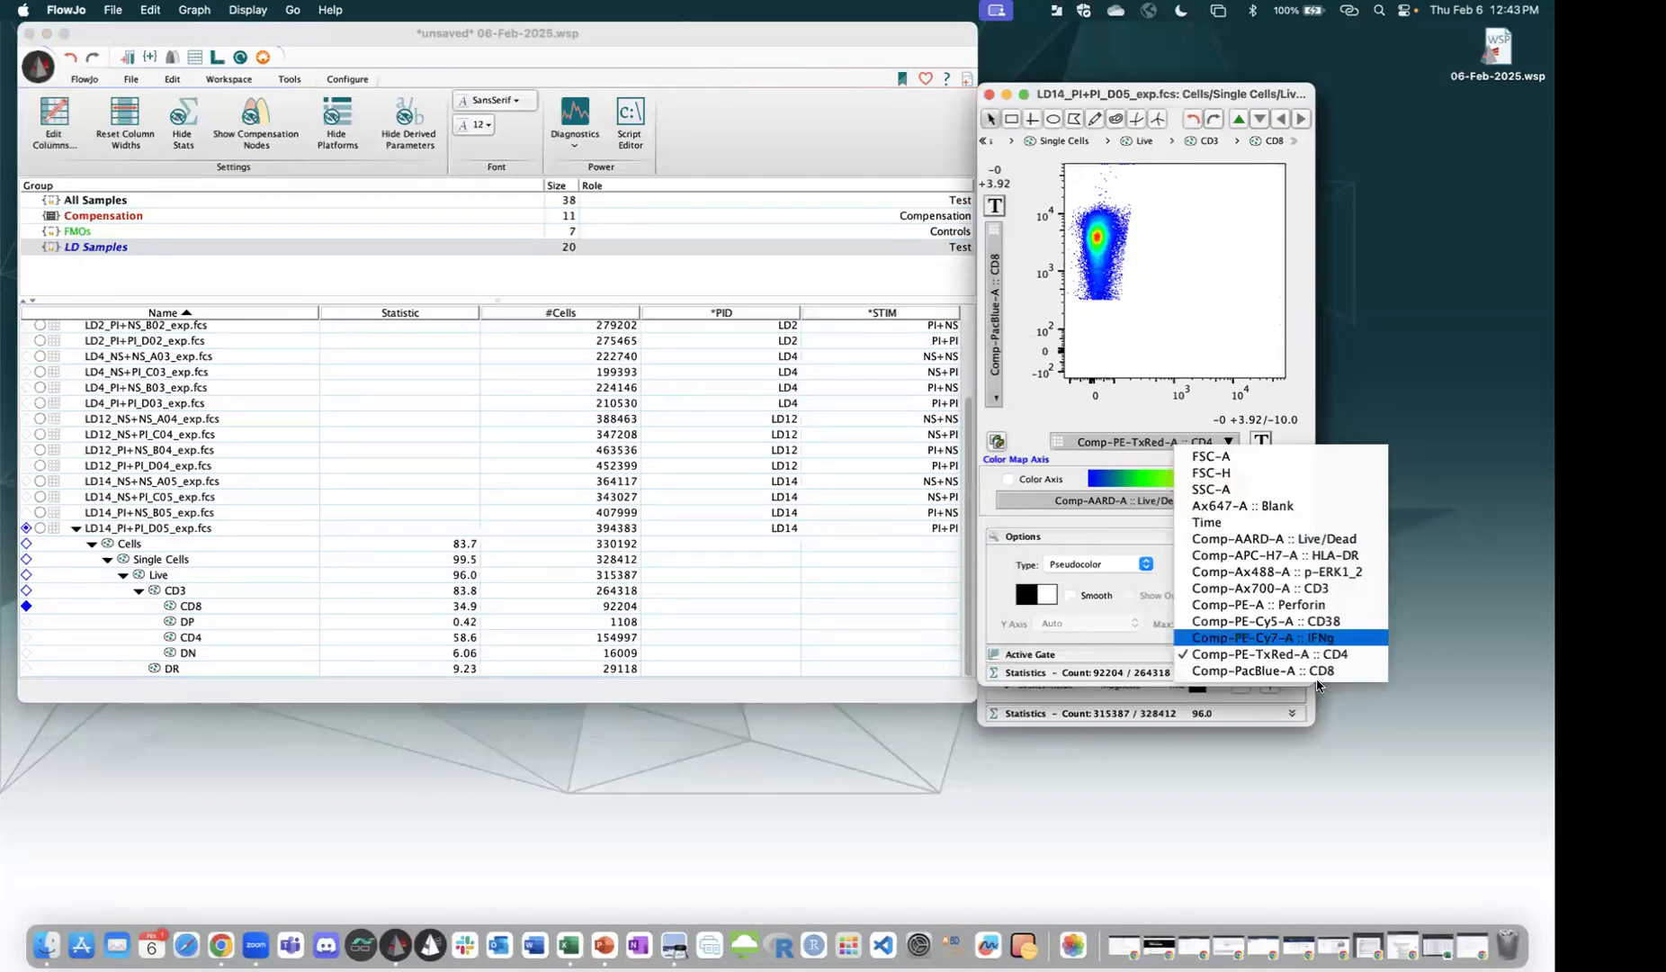
{"action": "left_click", "coordinate": [1329, 639]}
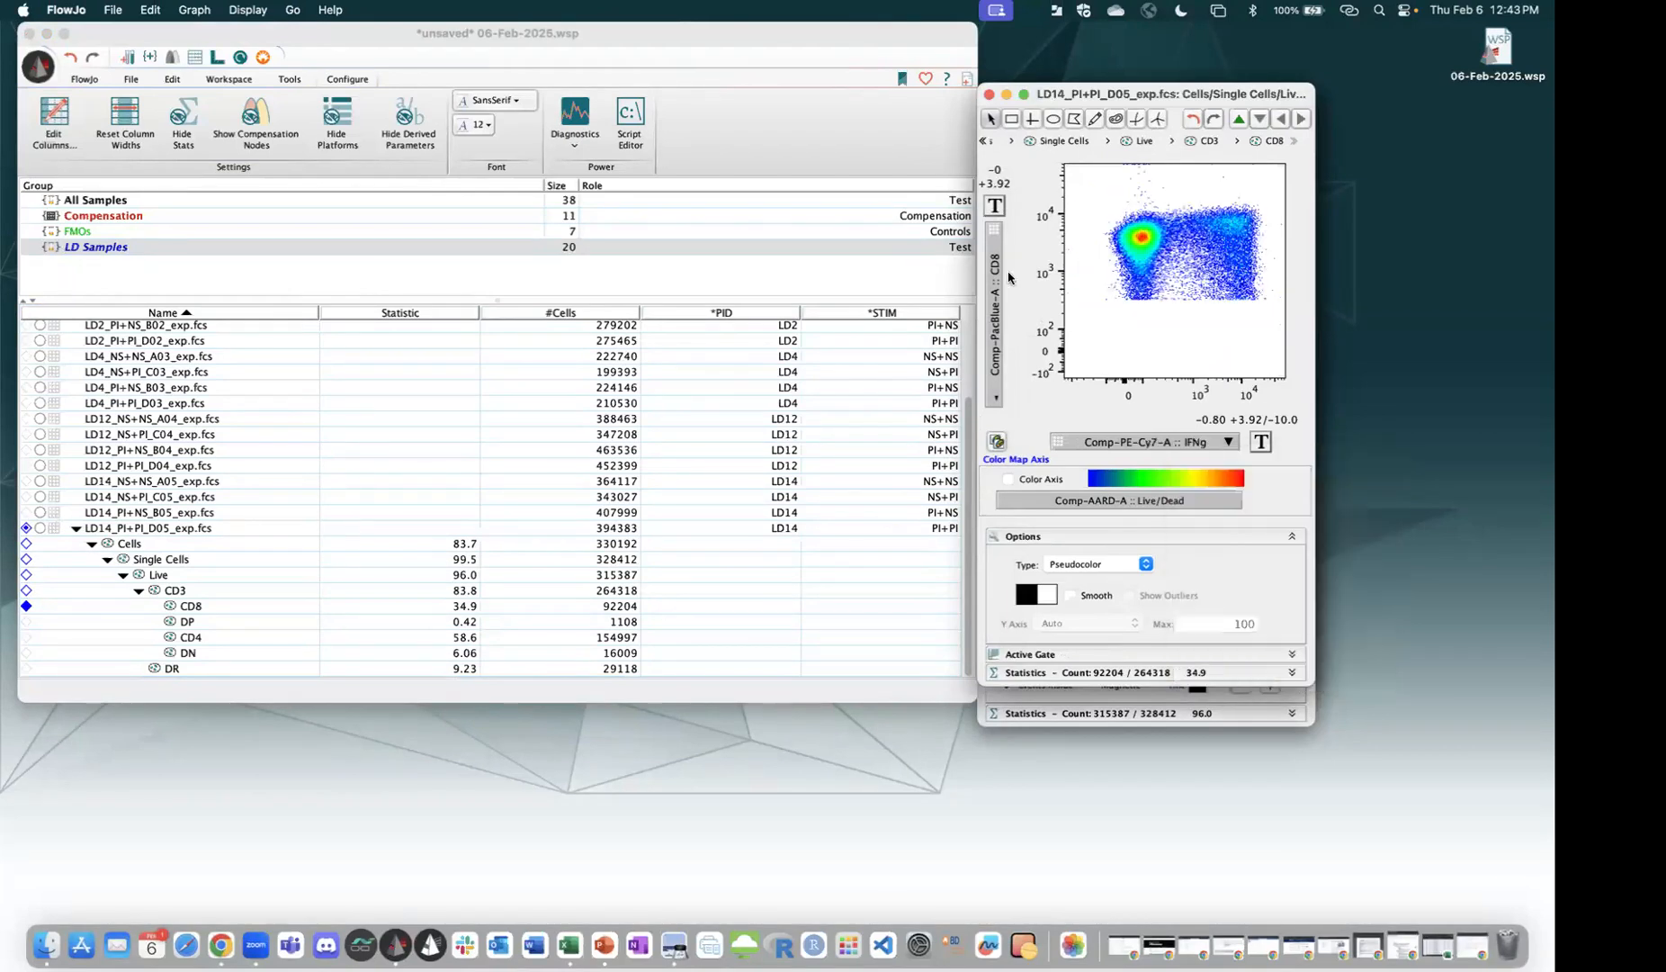
{"action": "left_click", "coordinate": [993, 306]}
{"action": "left_click", "coordinate": [1169, 340]}
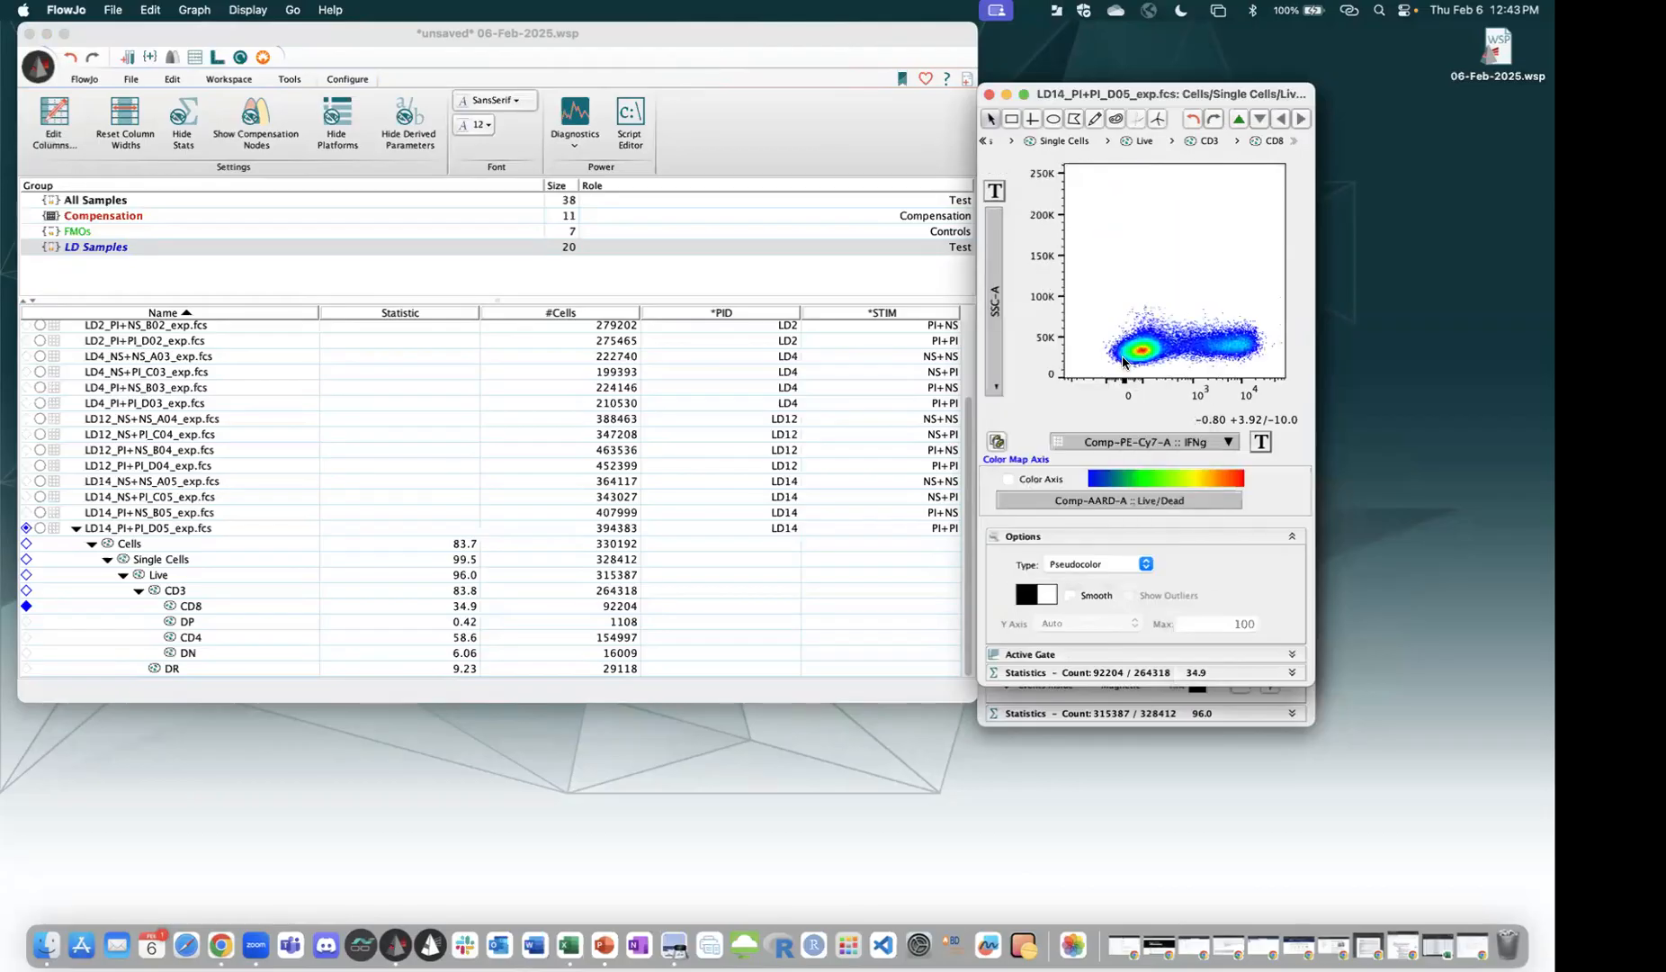
Draw a rectangular gate named IFNg around the IFNg-positive events up to about 100K SSC-A.
{"action": "mouse_move", "coordinate": [1174, 296]}
{"action": "left_mouse_down"}
{"action": "mouse_move", "coordinate": [1189, 360]}
{"action": "mouse_move", "coordinate": [1283, 382]}
{"action": "left_mouse_up"}
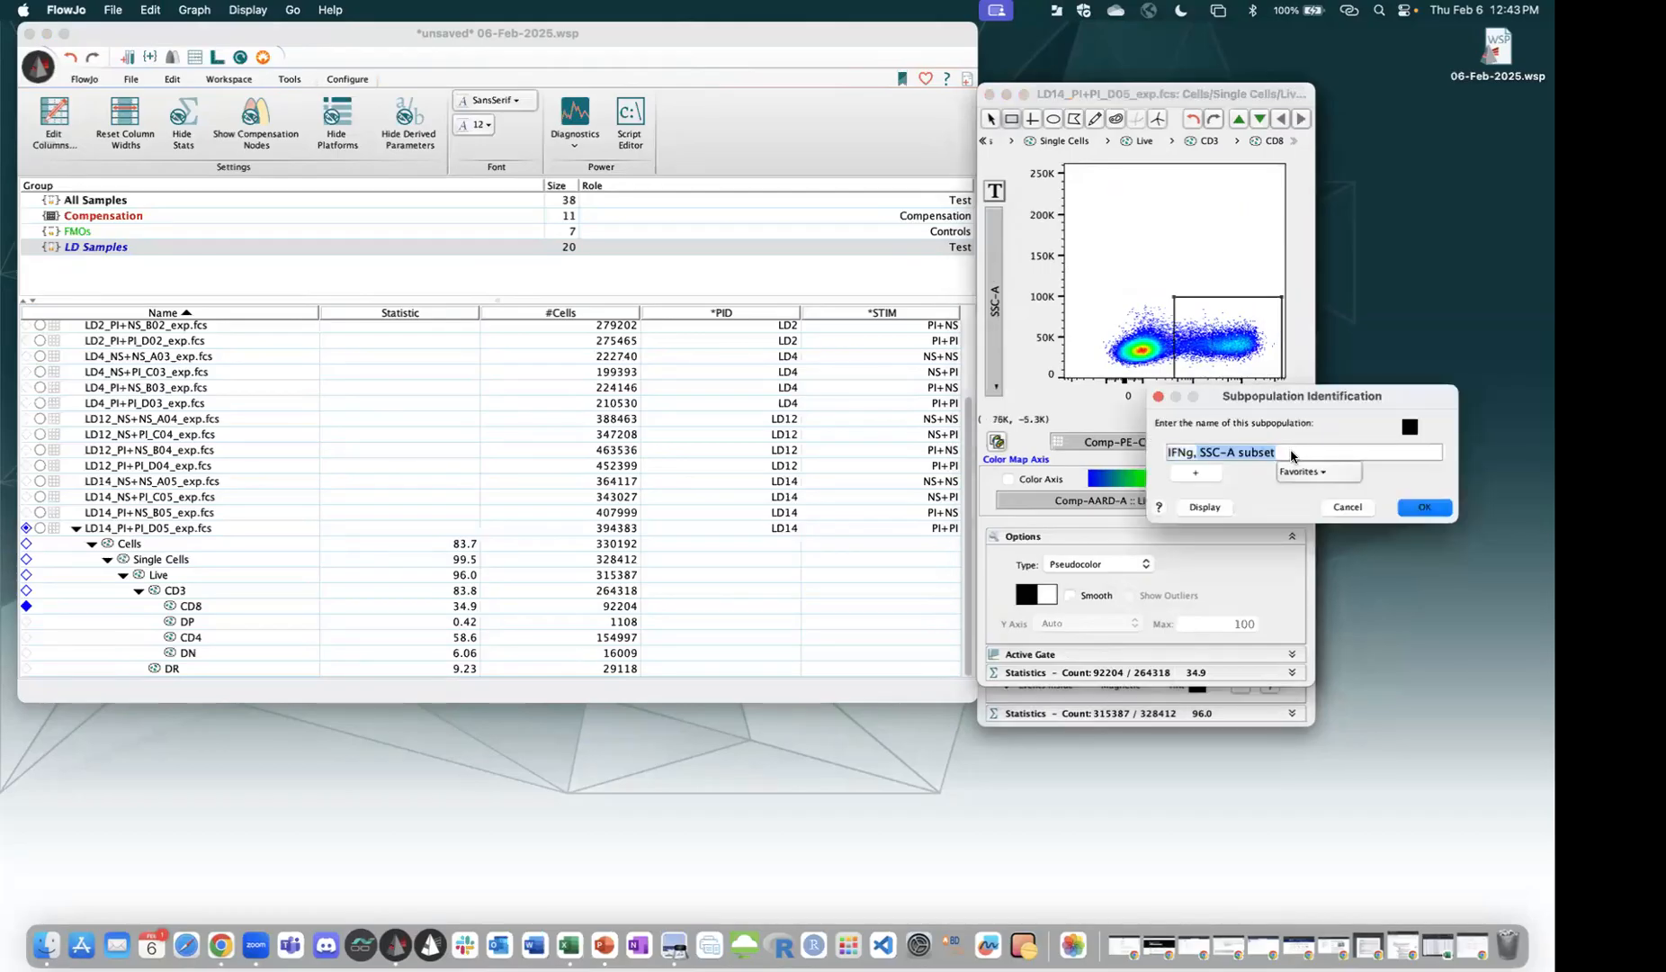
{"action": "key", "text": "BackSpace"}
{"action": "key", "text": "Return"}
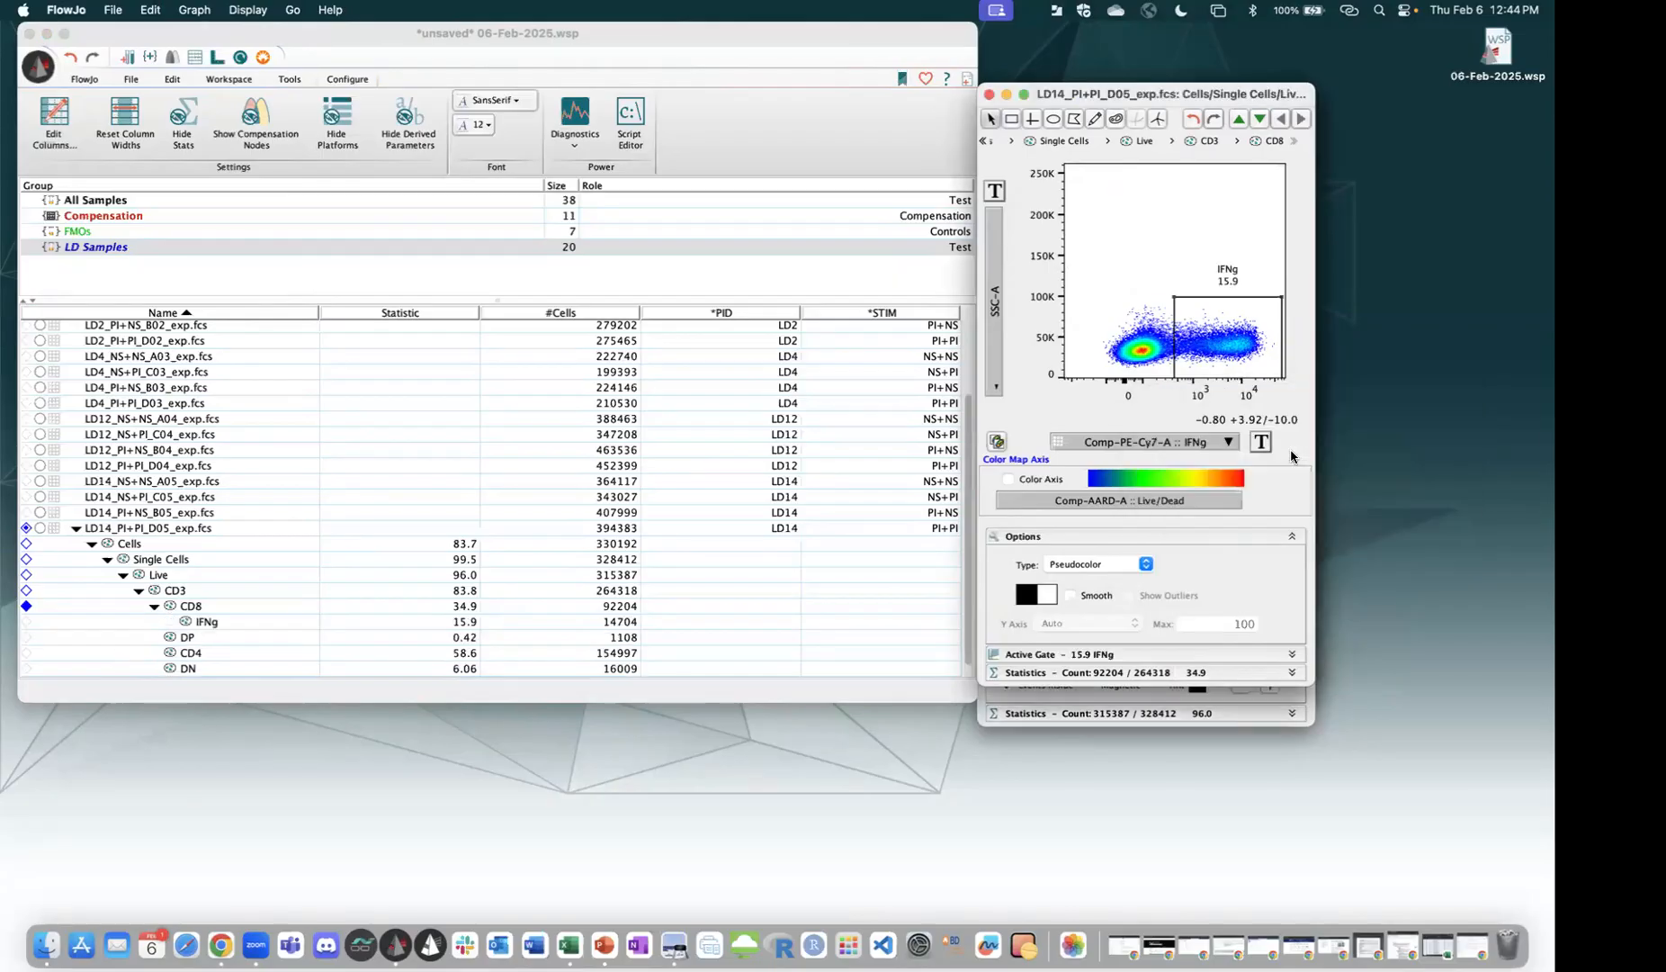
Plot Comp-PE-A :: Perforin against SSC-A for CD8 and draw a rectangular gate named Perforin around the positive events up to about 100K SSC-A.
{"action": "left_click", "coordinate": [1211, 447]}
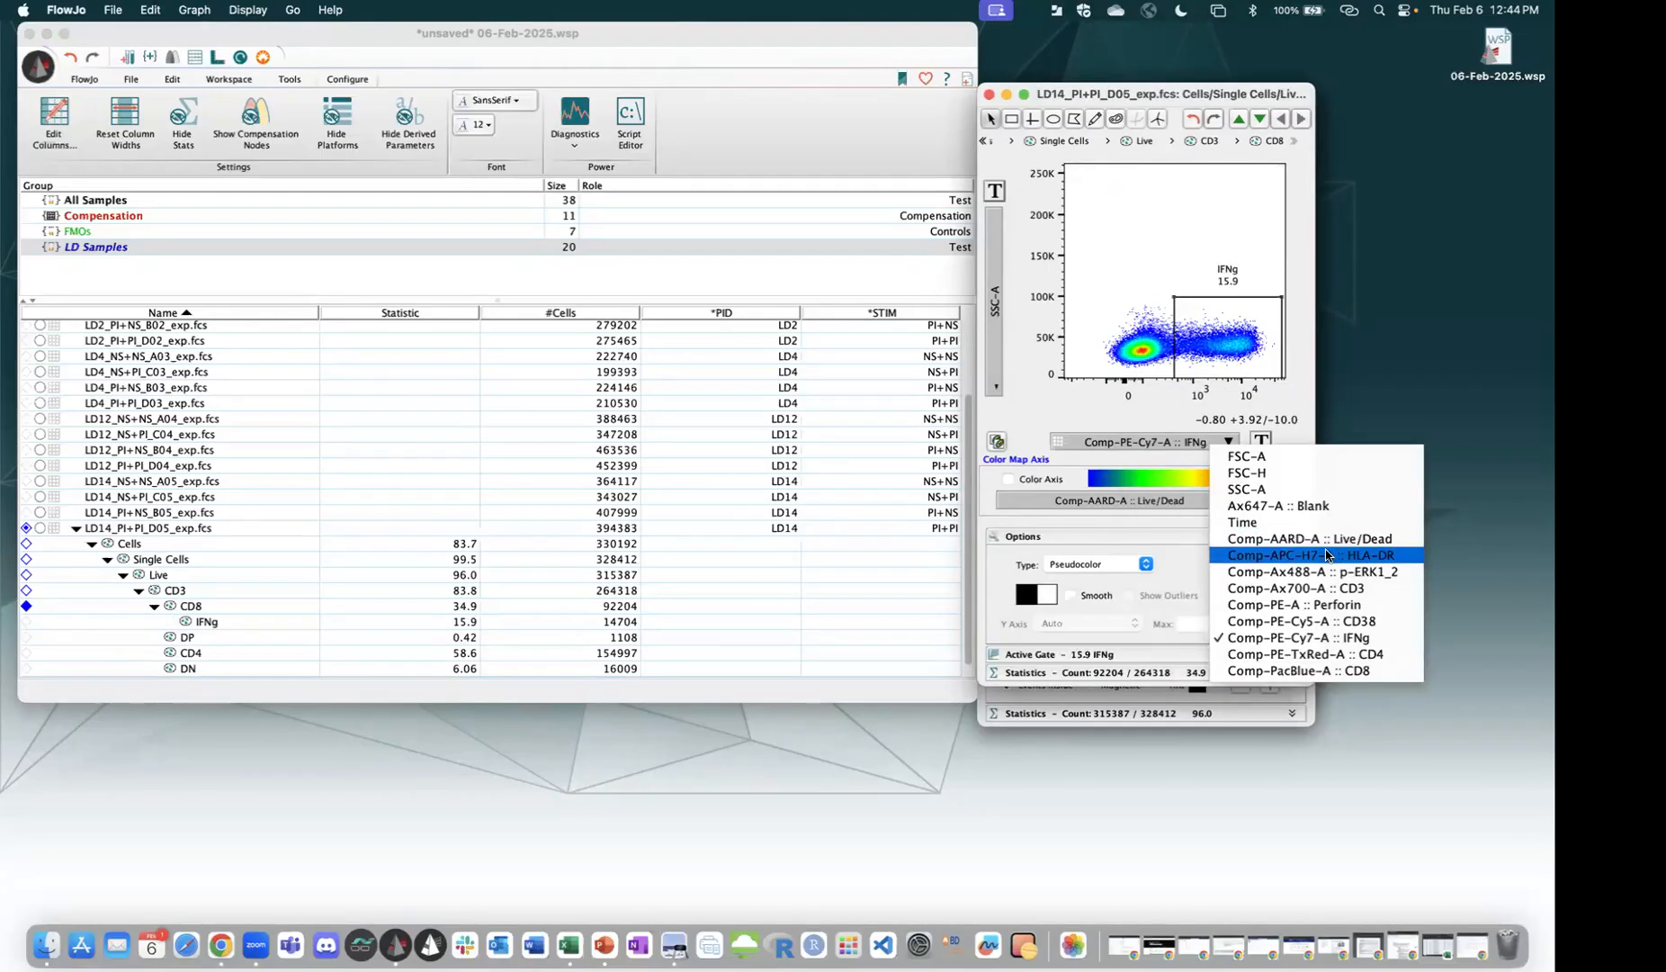
{"action": "left_click", "coordinate": [1344, 609]}
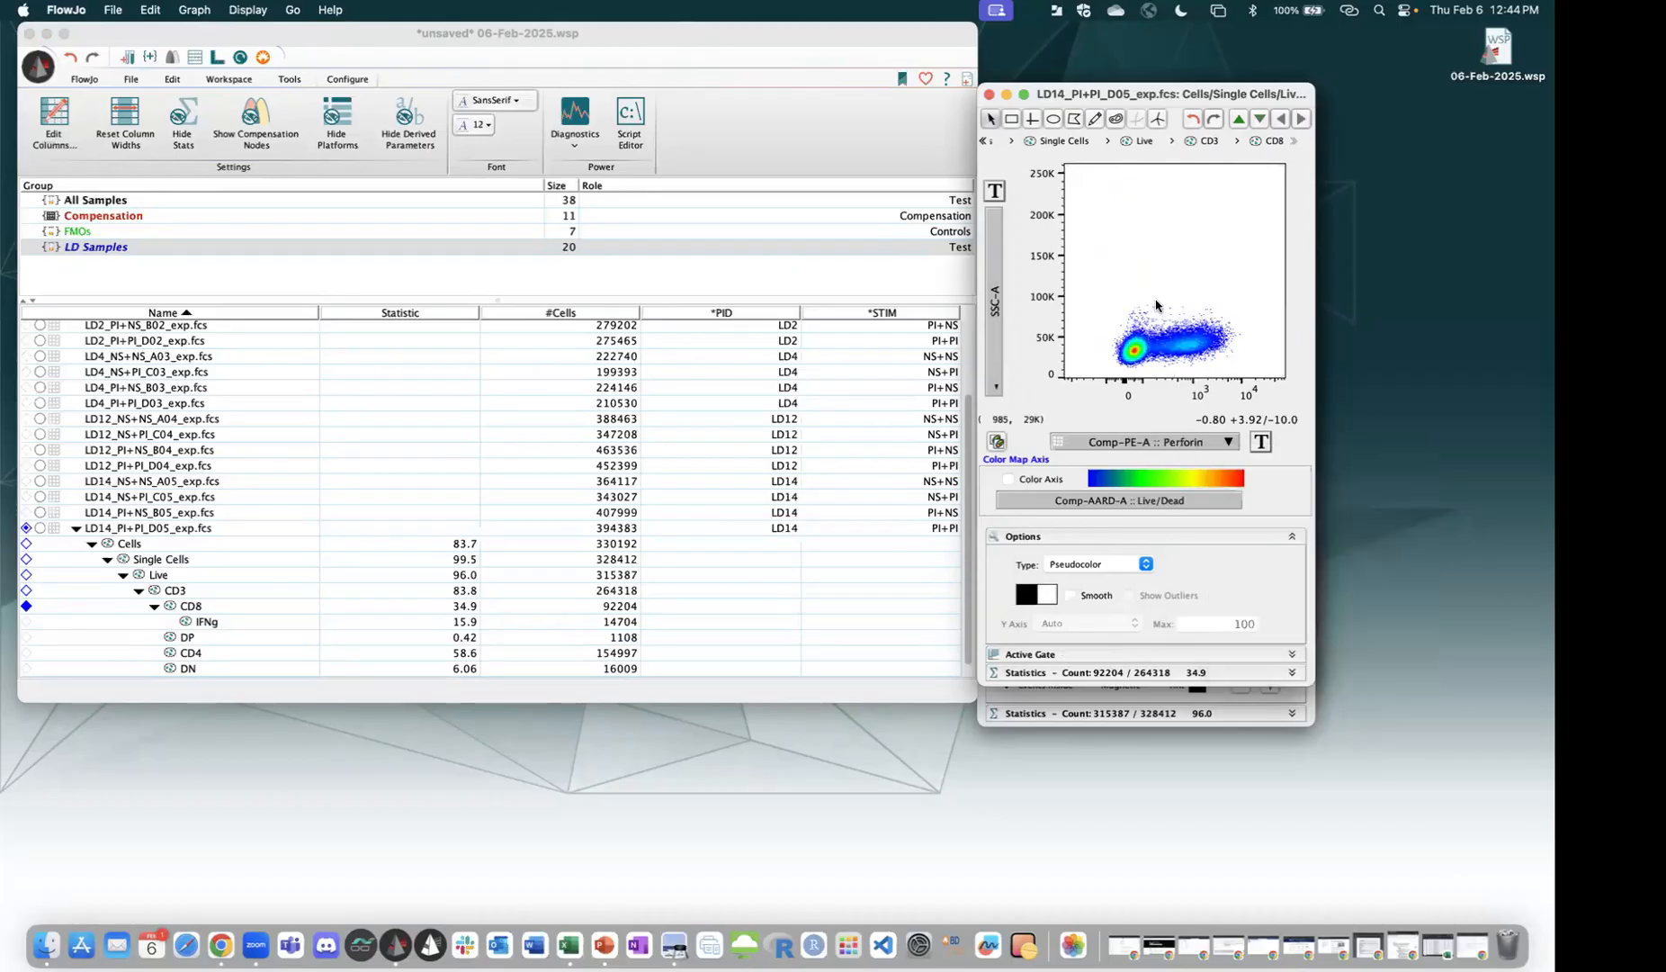
{"action": "left_click", "coordinate": [1011, 118]}
{"action": "left_click_drag", "start_coordinate": [1151, 296], "coordinate": [1253, 376]}
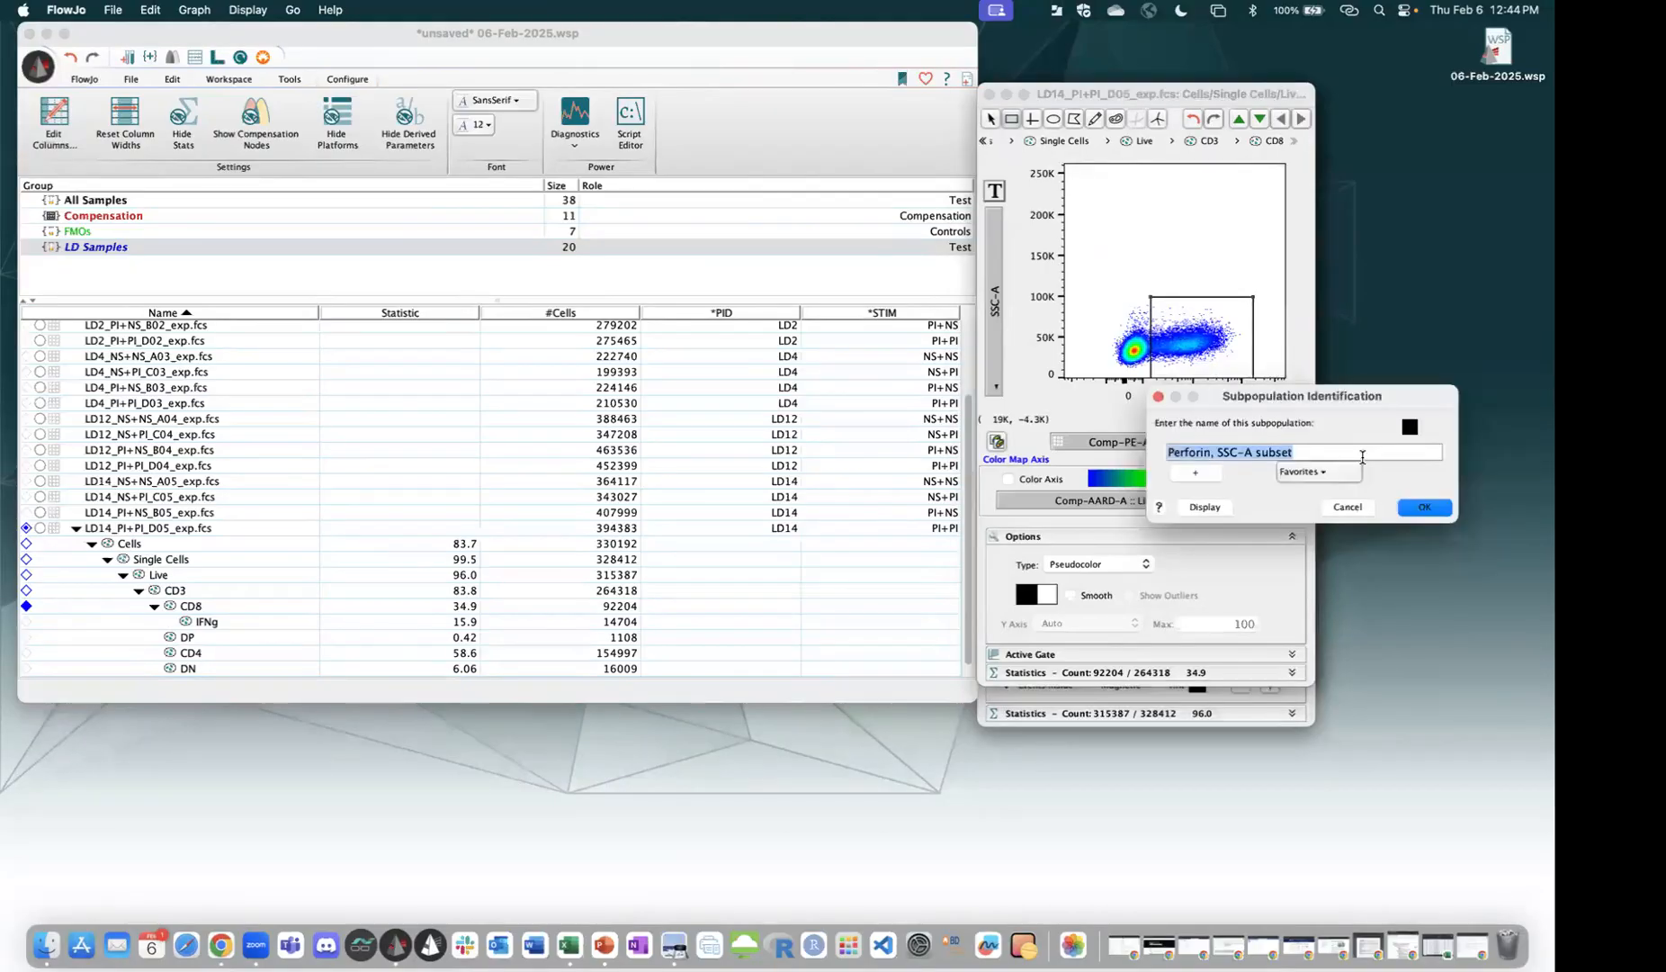
{"action": "type", "text": "Perforin"}
{"action": "key", "text": "Return"}
Plot Comp-Ax488-A :: p-ERK1_2 against SSC-A for CD8 and draw a rectangular gate named p-ERK1_2 around the positive events up to about 100K SSC-A.
{"action": "left_click", "coordinate": [1192, 444]}
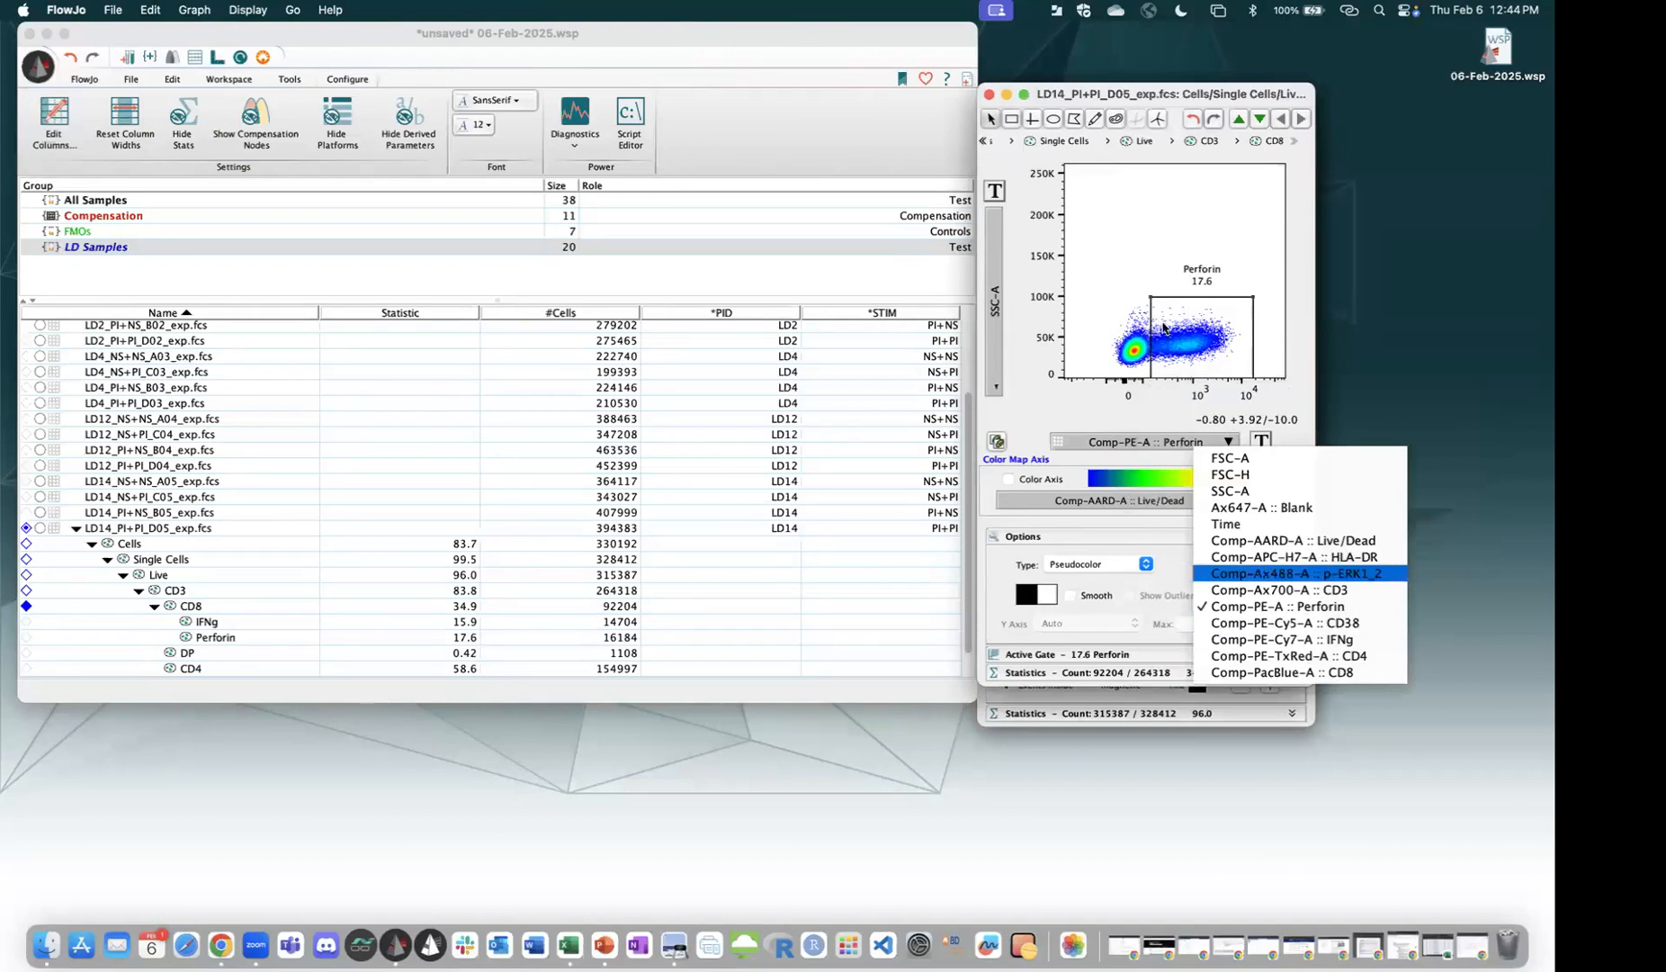
{"action": "left_click", "coordinate": [1319, 573]}
{"action": "left_click_drag", "start_coordinate": [1212, 374], "coordinate": [1249, 377]}
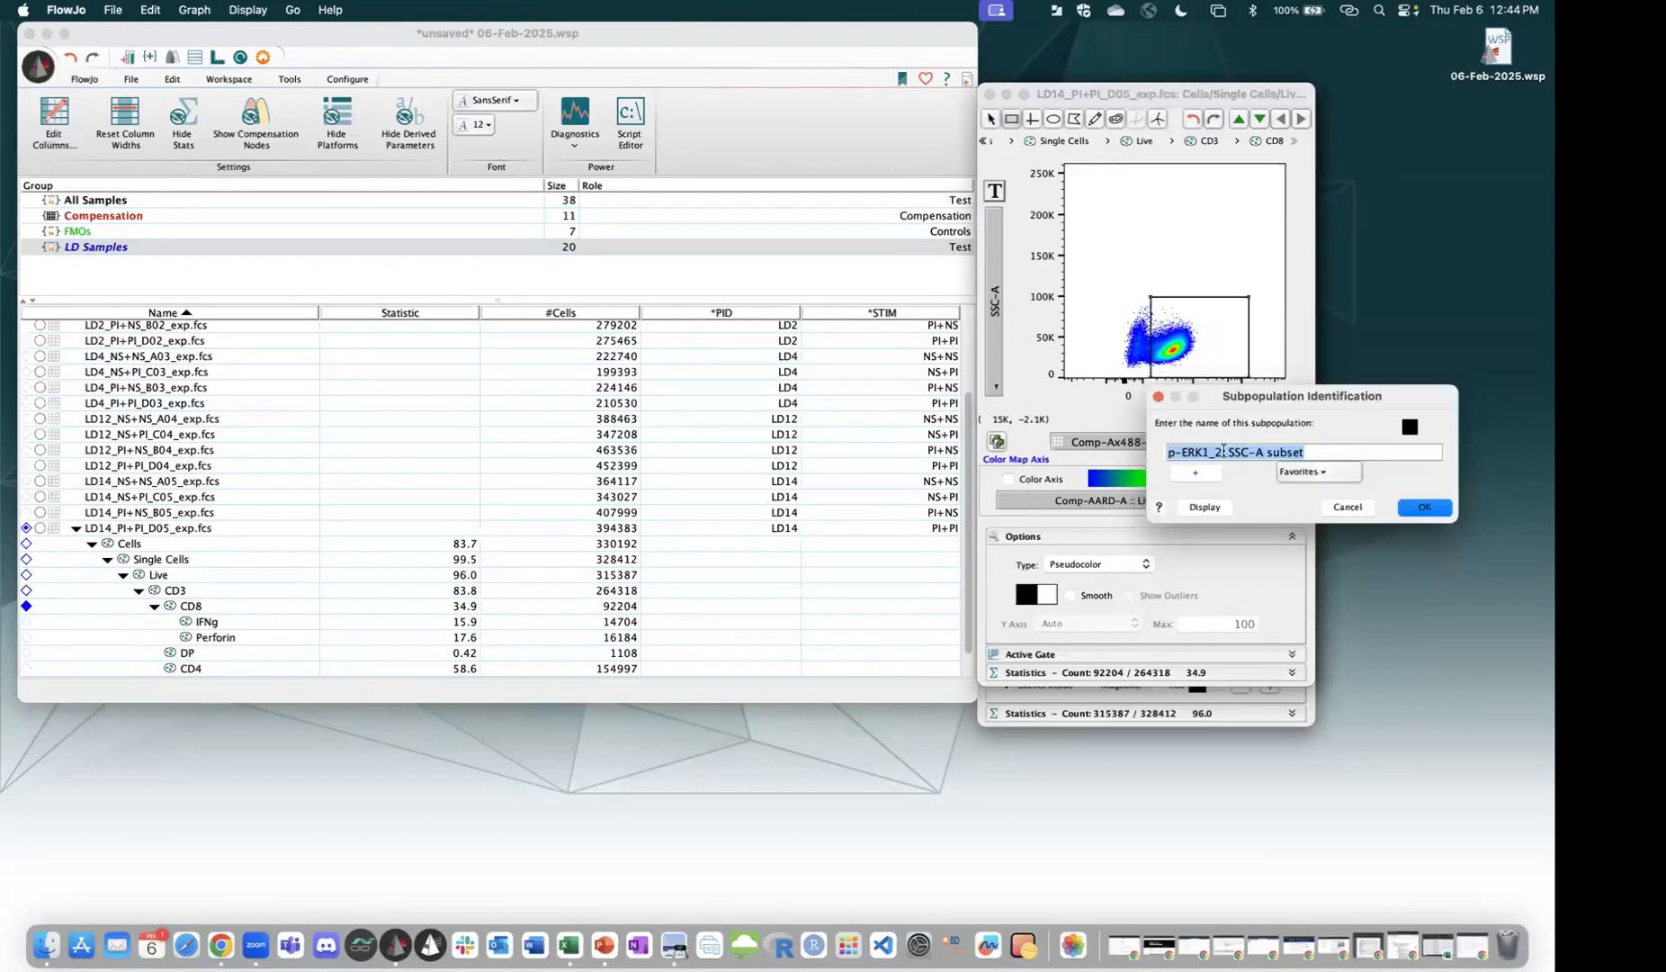
{"action": "left_click_drag", "start_coordinate": [1225, 451], "coordinate": [1309, 454]}
{"action": "key", "text": "BackSpace"}
{"action": "key", "text": "Return"}
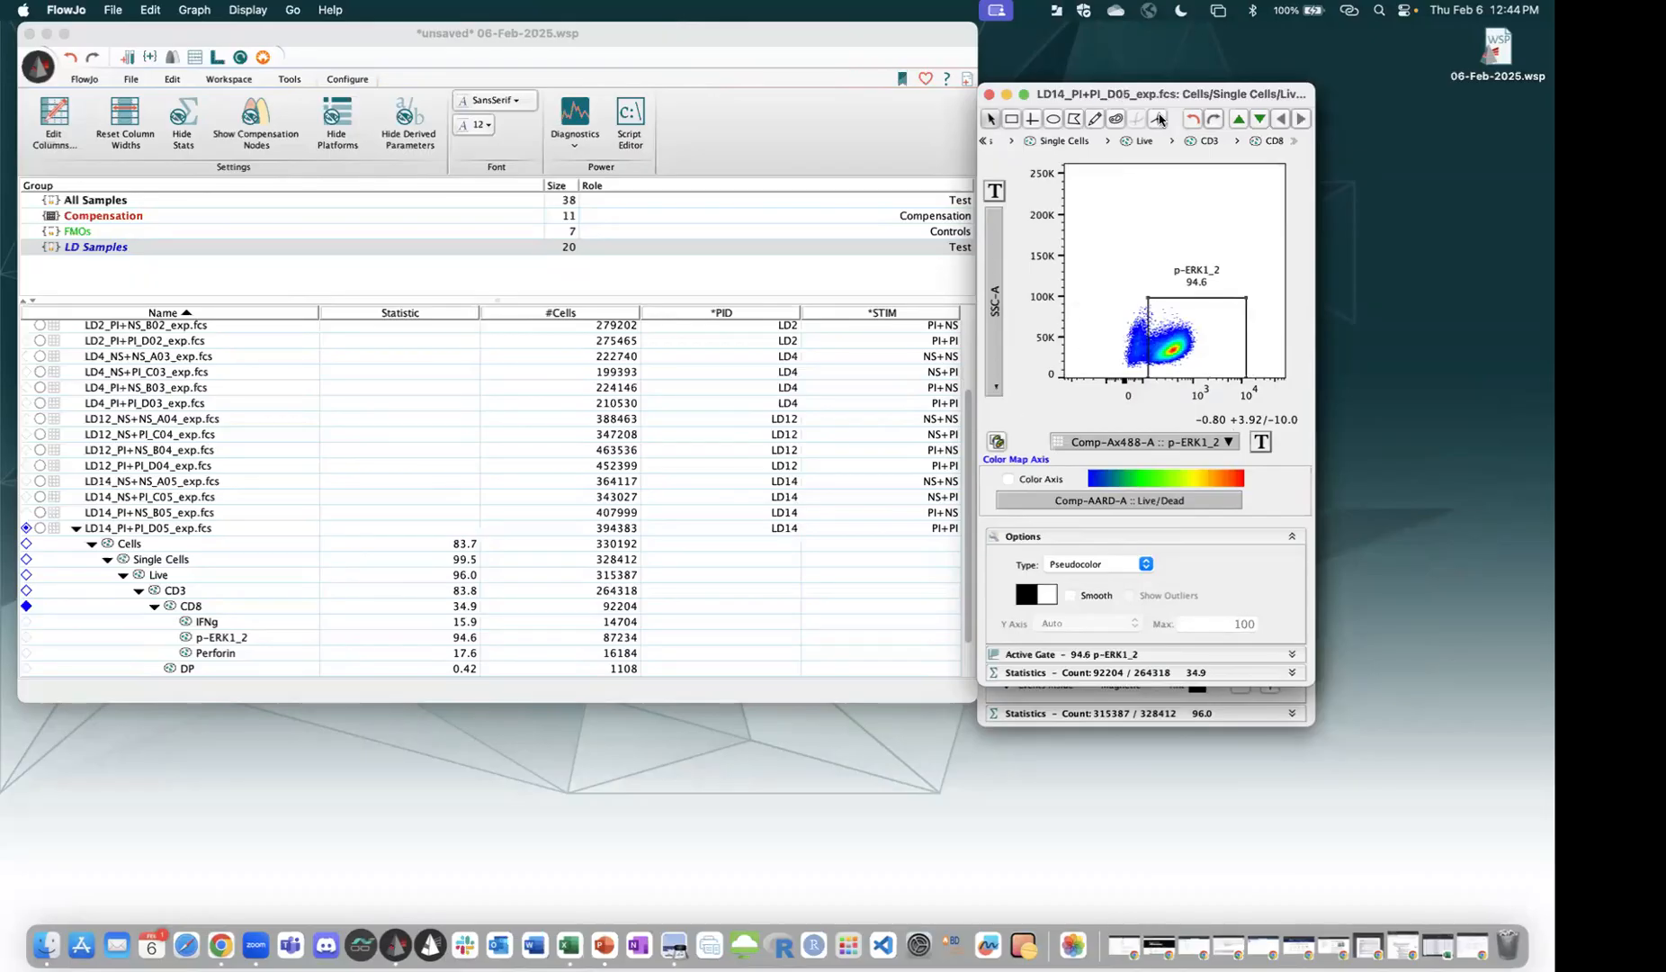
Copy the IFNg and p-ERK1_2 gates from the CD8 population onto the CD4 population of LD14_PI+PI_D05_exp.fcs.
{"action": "left_click_drag", "start_coordinate": [1119, 92], "coordinate": [1159, 120]}
{"action": "scroll", "coordinate": [311, 565], "scroll_direction": "down", "scroll_amount": 3}
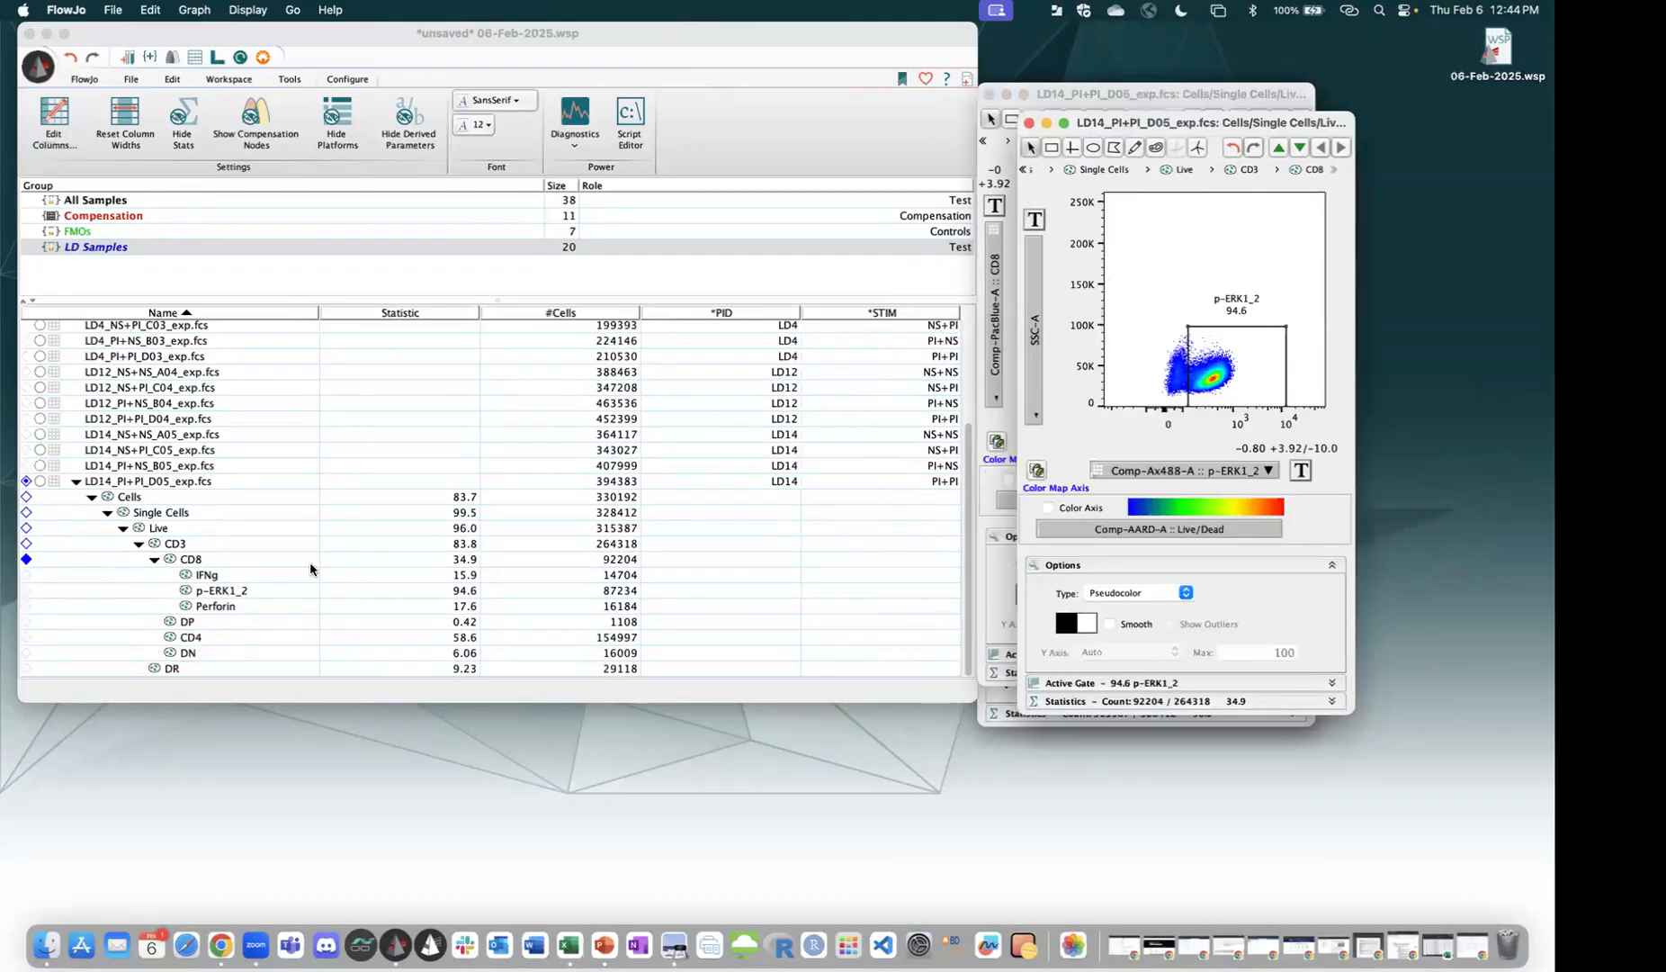
{"action": "left_click", "coordinate": [211, 578]}
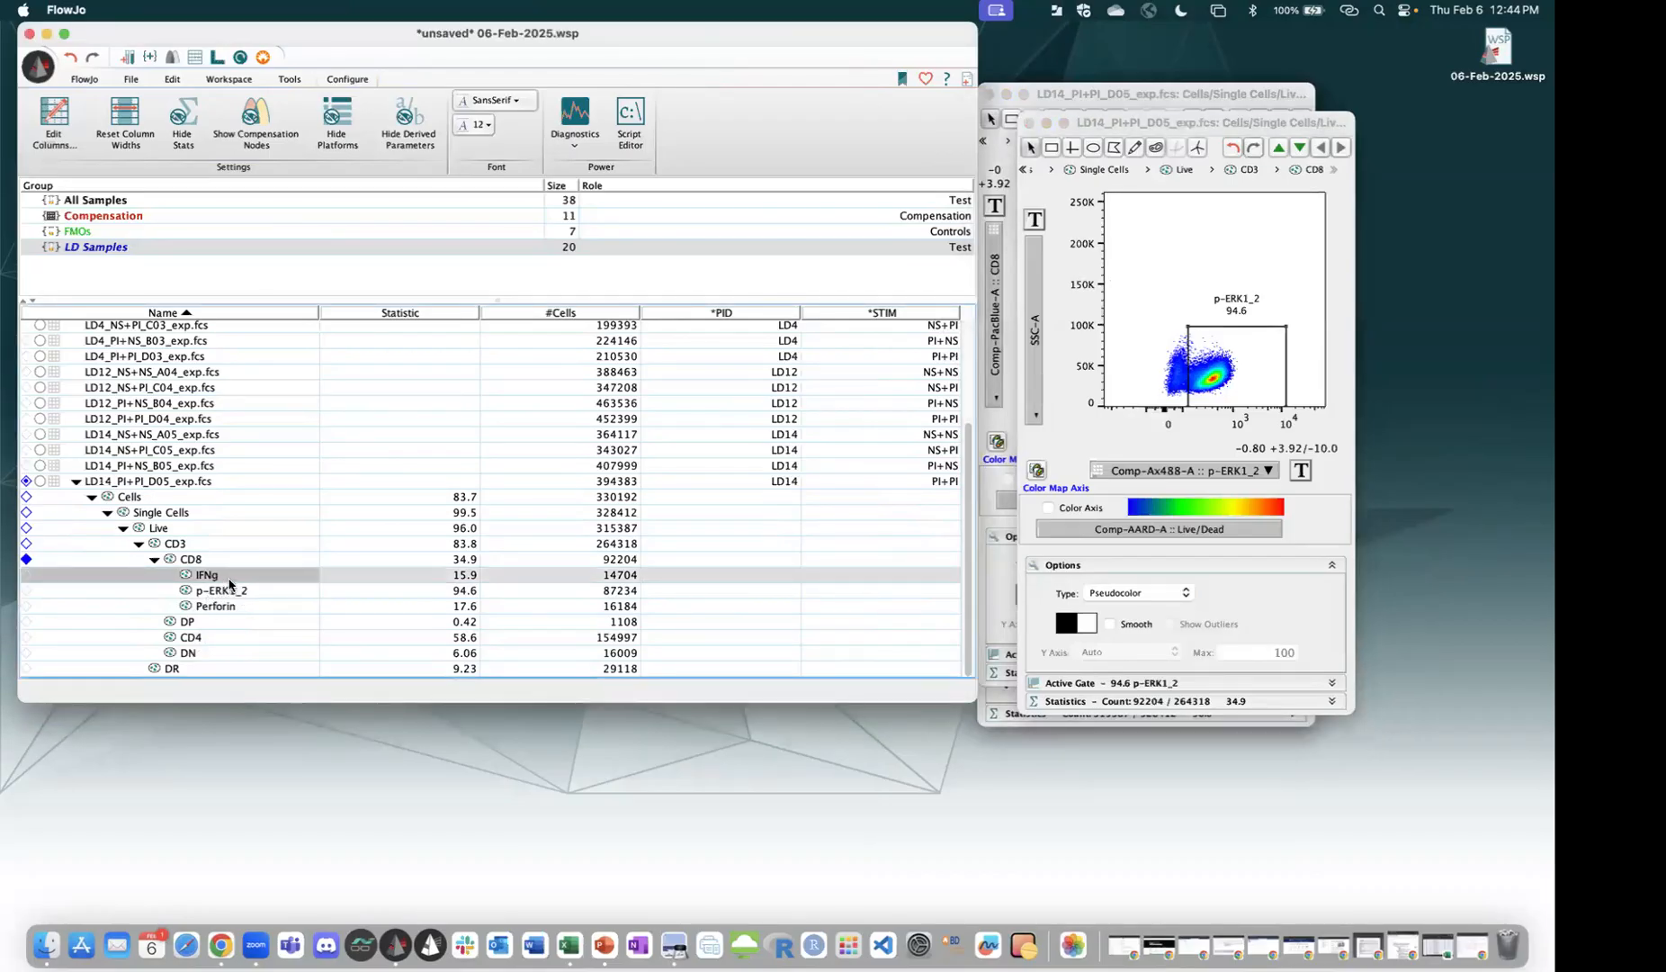
{"action": "key", "text": "Down"}
{"action": "key", "text": "Up"}
{"action": "key", "text": "Down"}
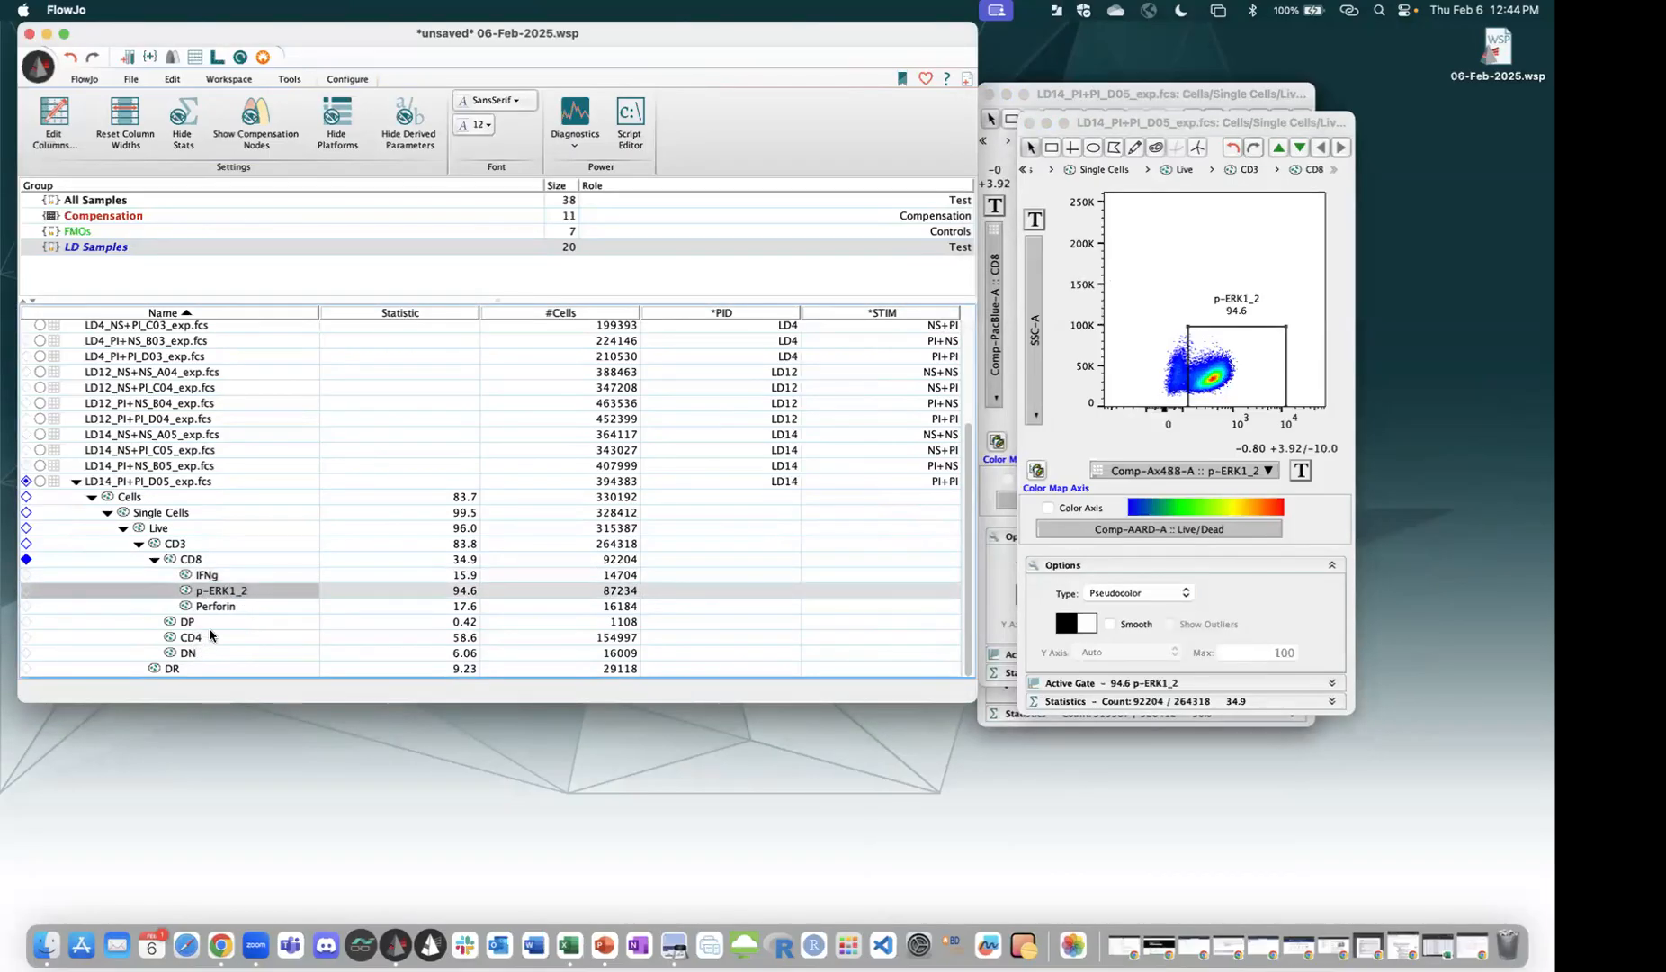
{"action": "left_click", "coordinate": [225, 579]}
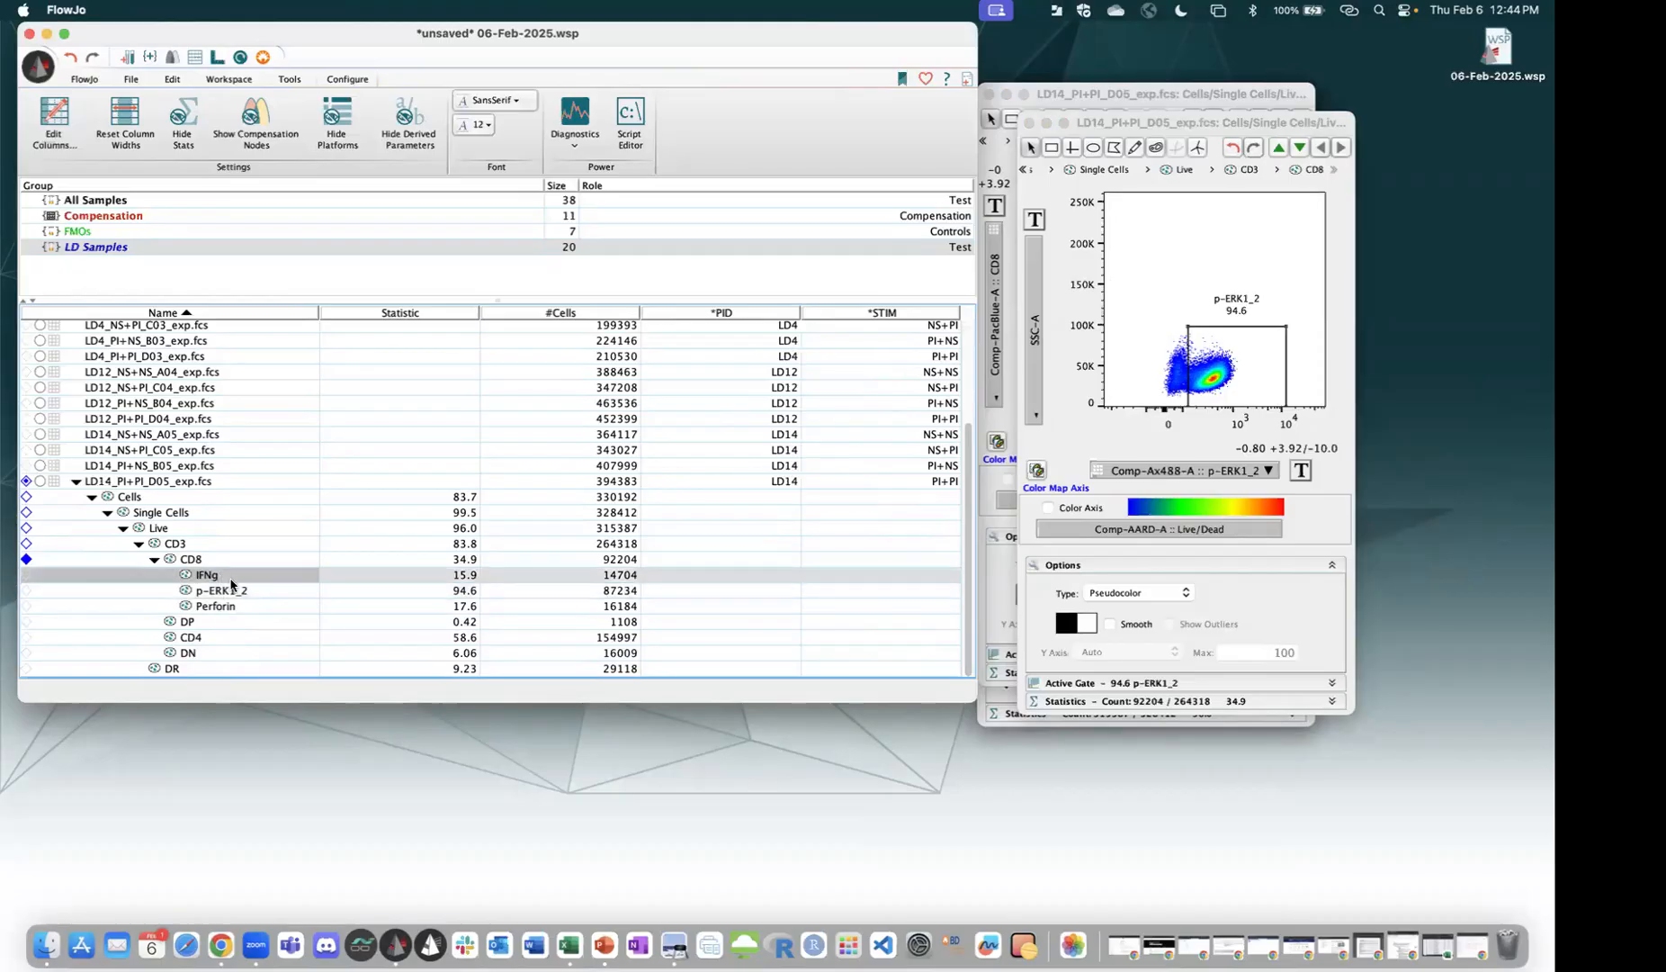
{"action": "left_click", "coordinate": [218, 591], "text": "shift"}
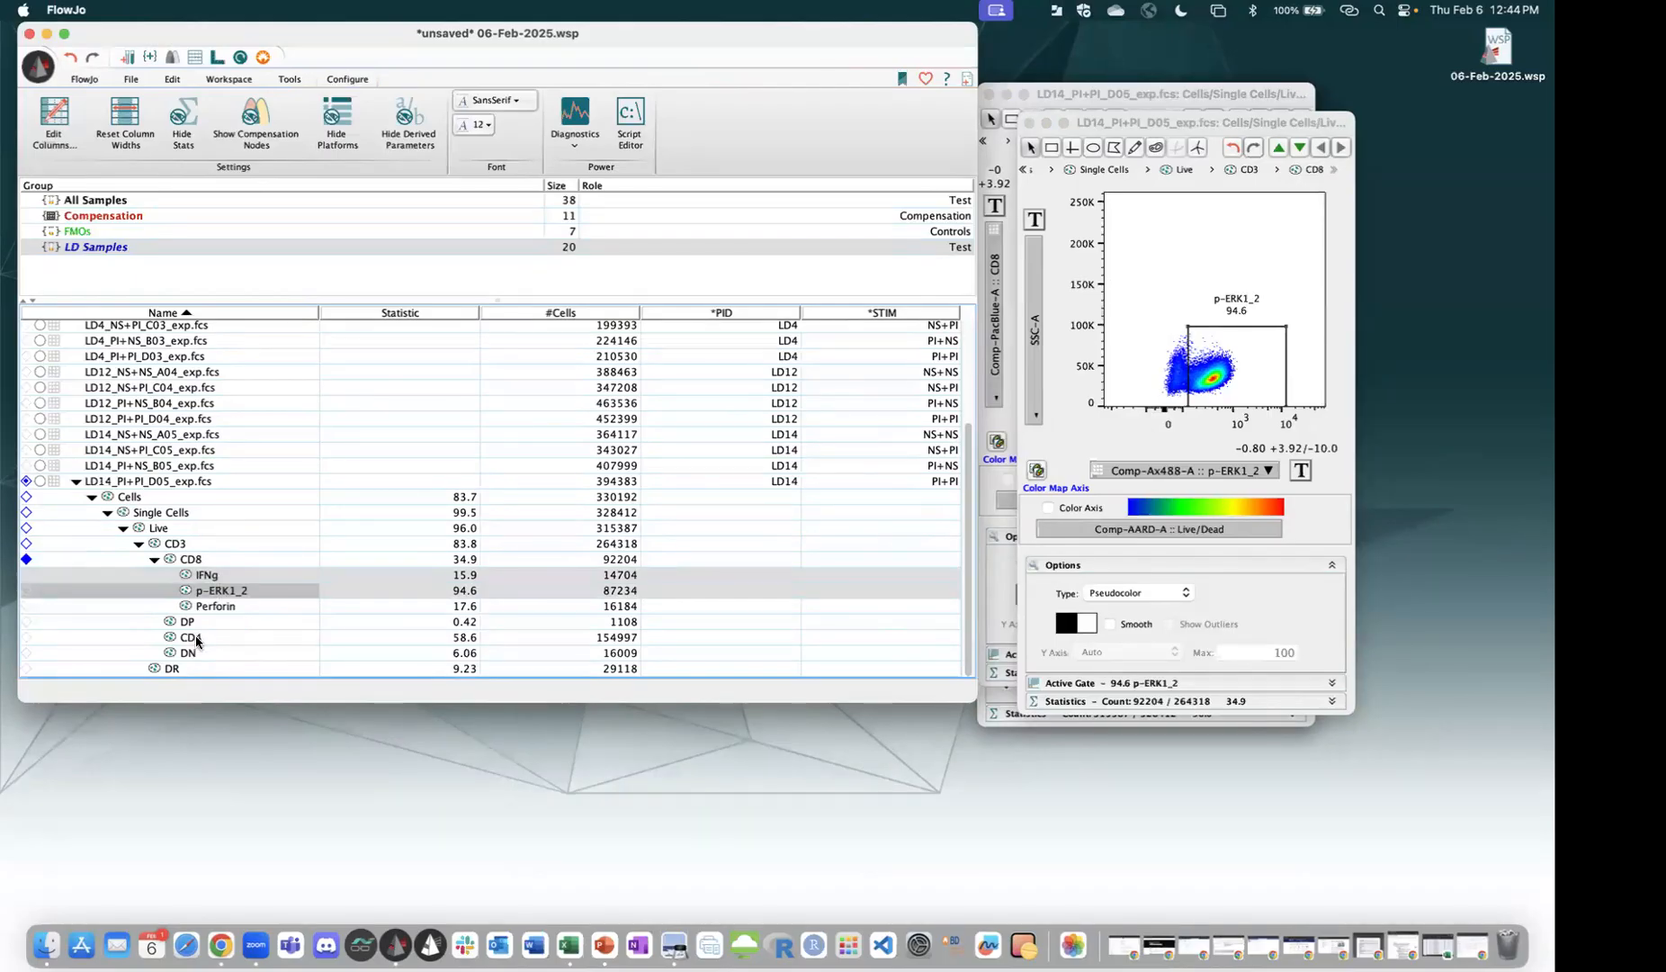
{"action": "left_click_drag", "start_coordinate": [196, 640], "coordinate": [204, 640]}
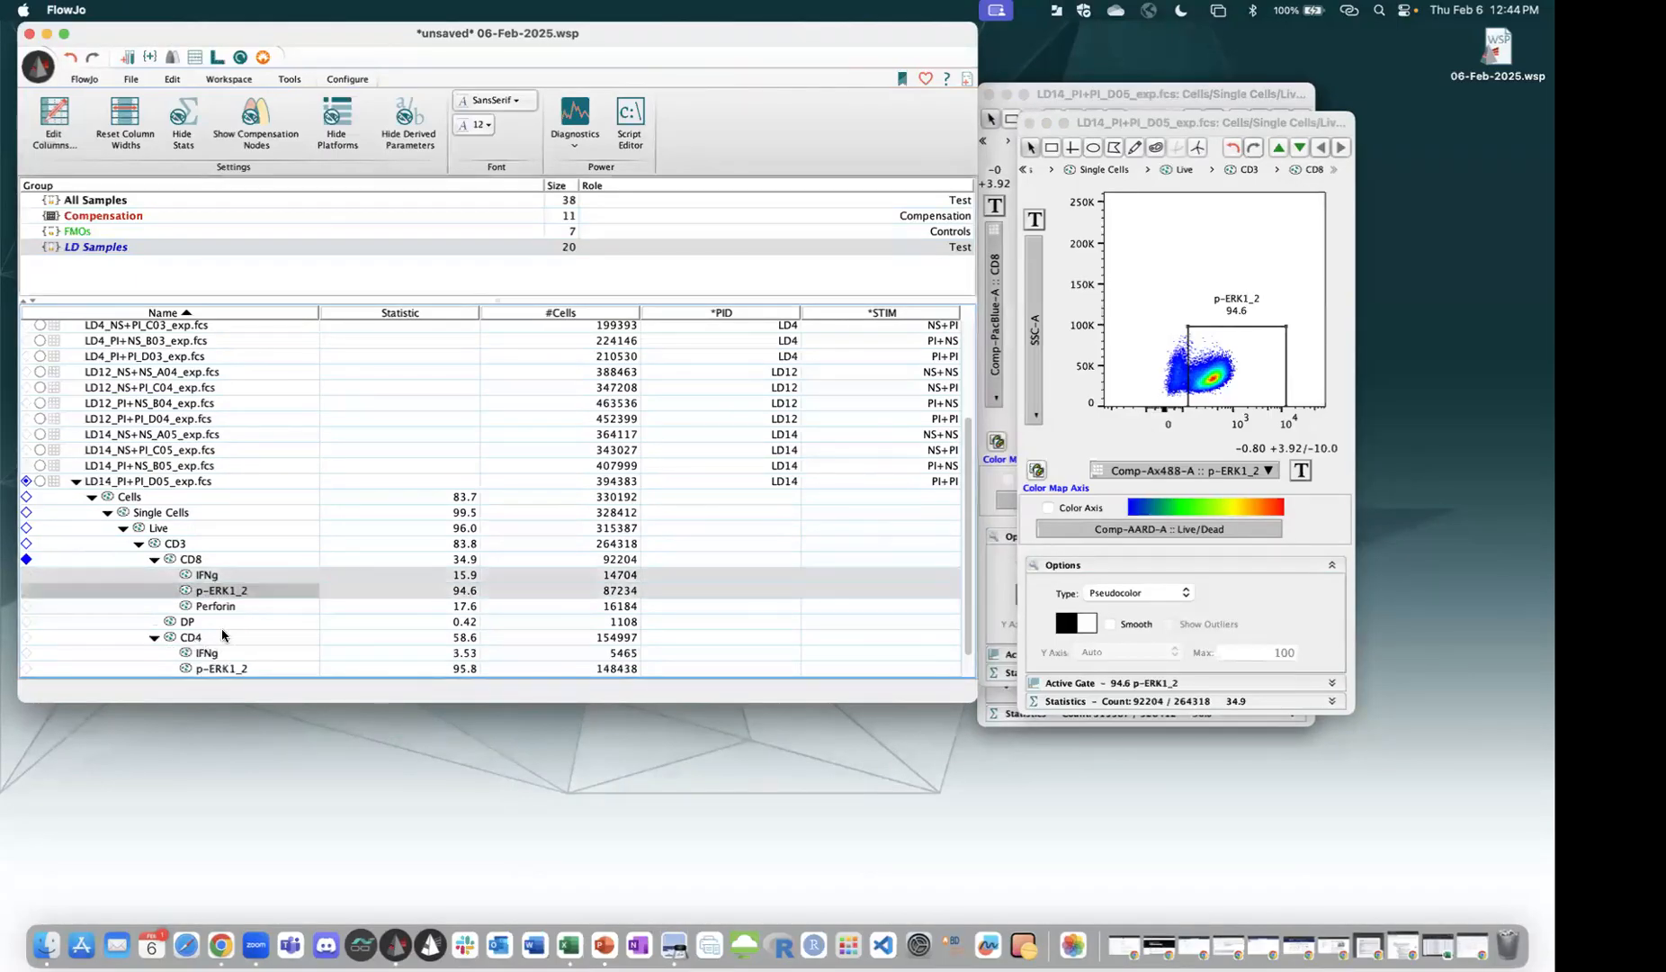
{"action": "scroll", "coordinate": [222, 631], "scroll_direction": "down", "scroll_amount": 2}
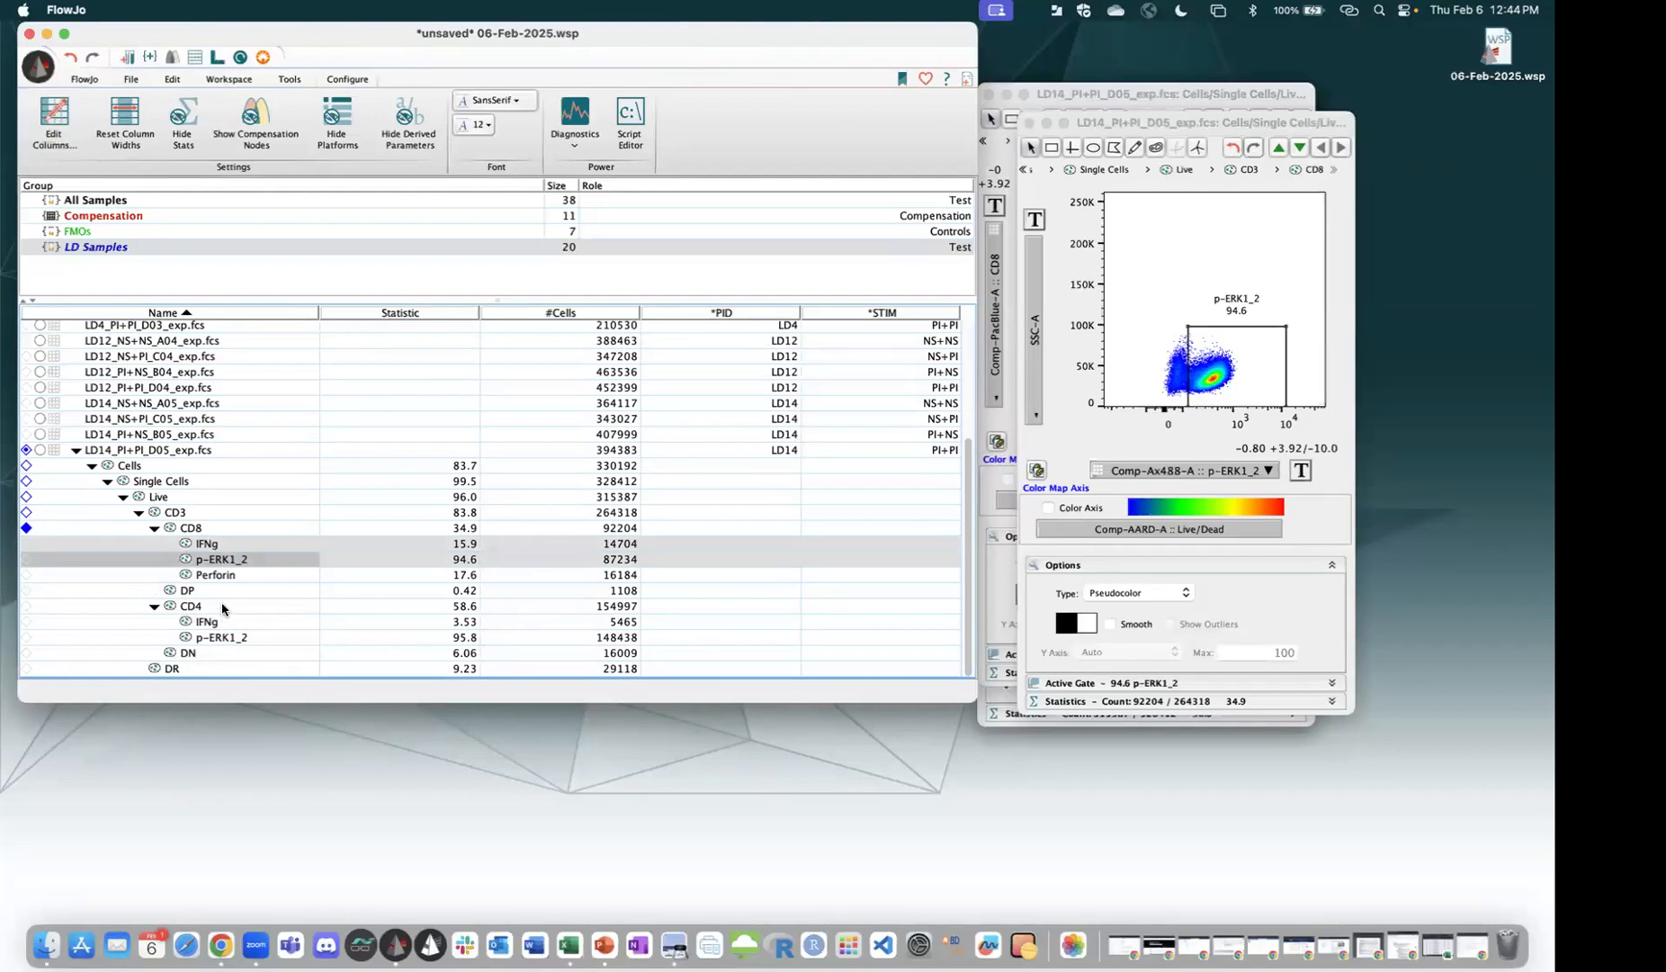
Open the CD4 population, plot Comp-Ax488-A :: p-ERK1_2 on X against SSC-A on Y, and place it beside the CD8 graph.
{"action": "double_click", "coordinate": [222, 609]}
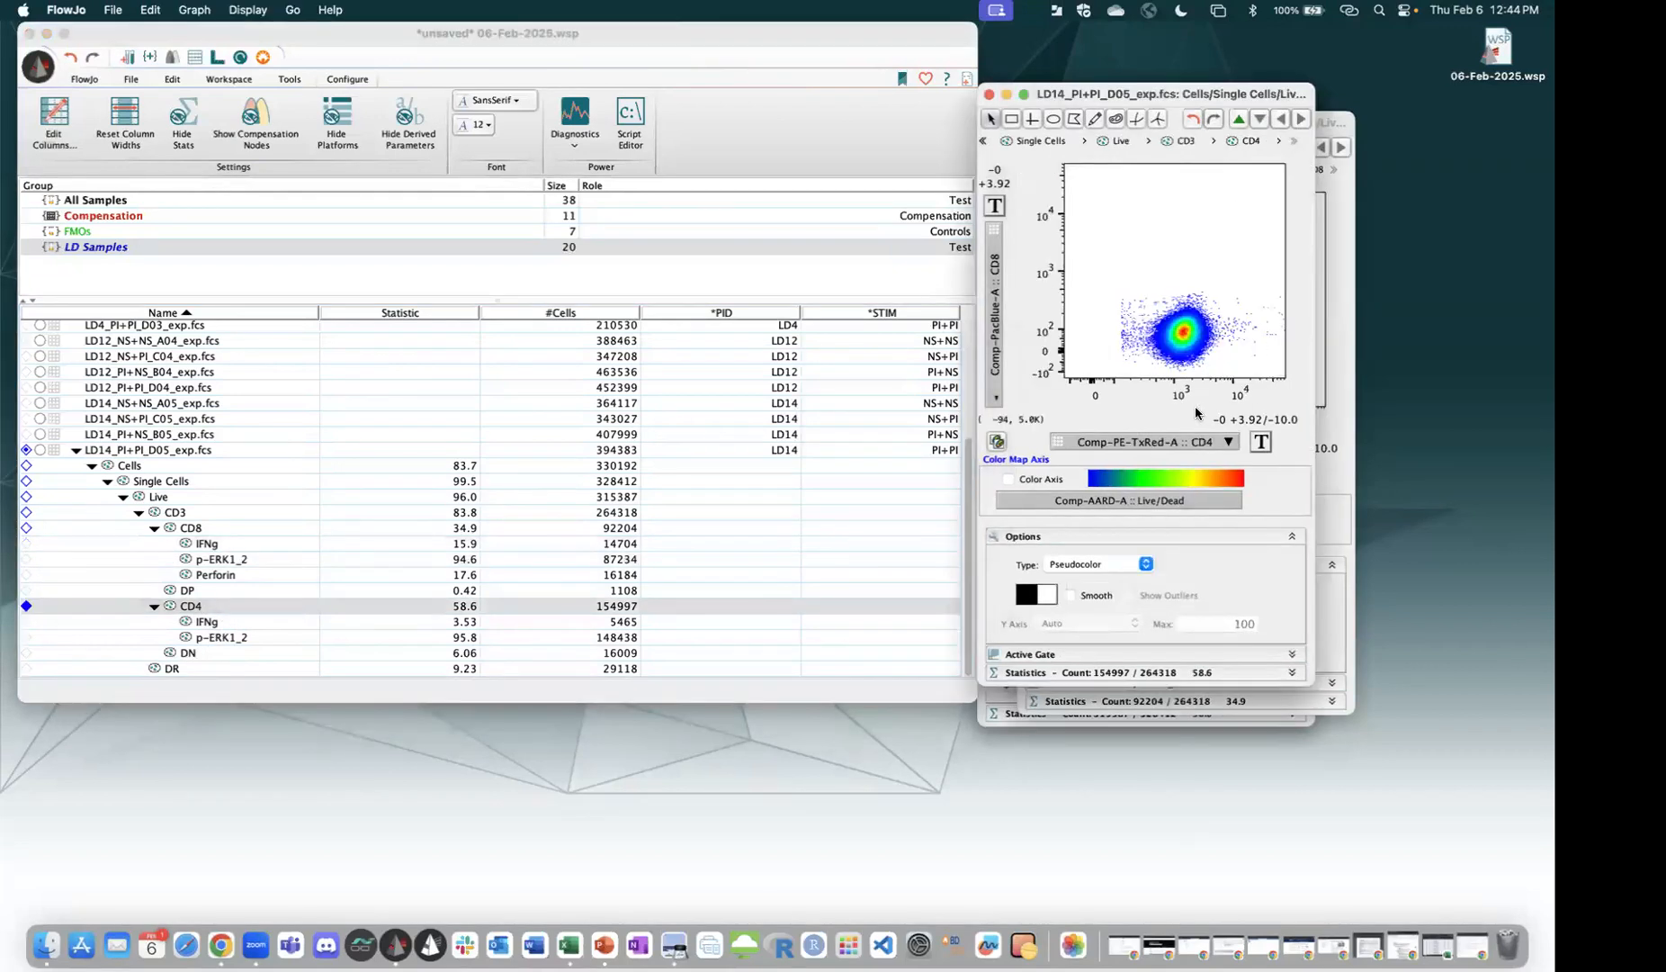
{"action": "left_click", "coordinate": [1190, 442]}
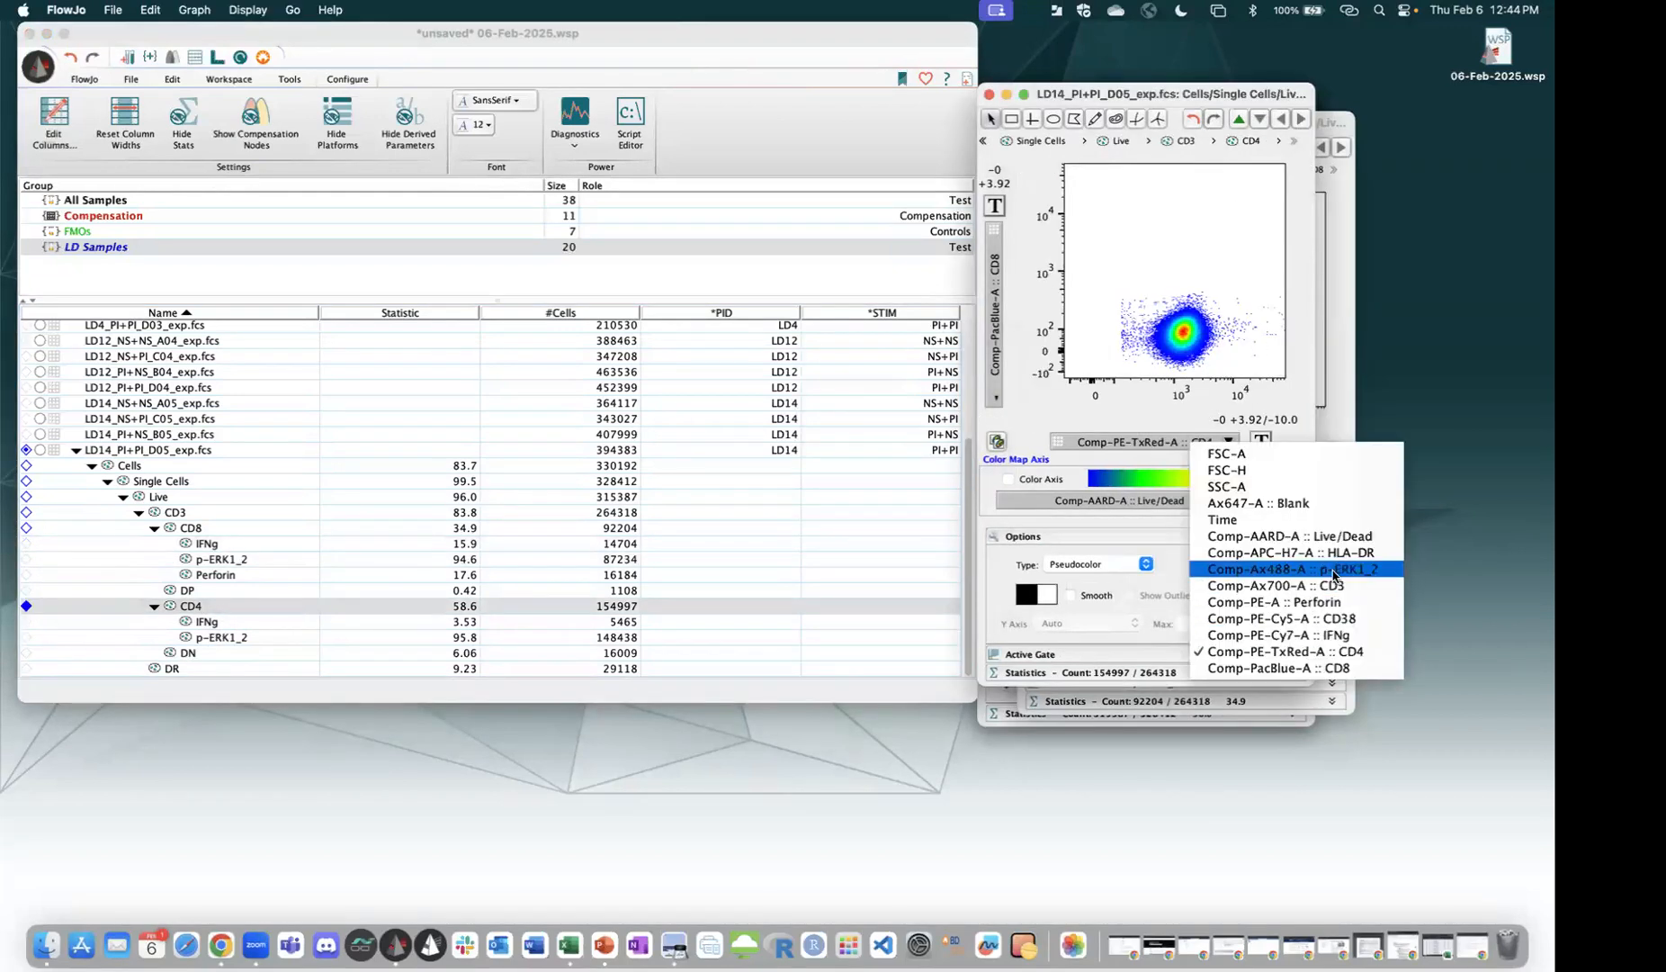
{"action": "left_click", "coordinate": [995, 314]}
{"action": "left_click", "coordinate": [995, 314]}
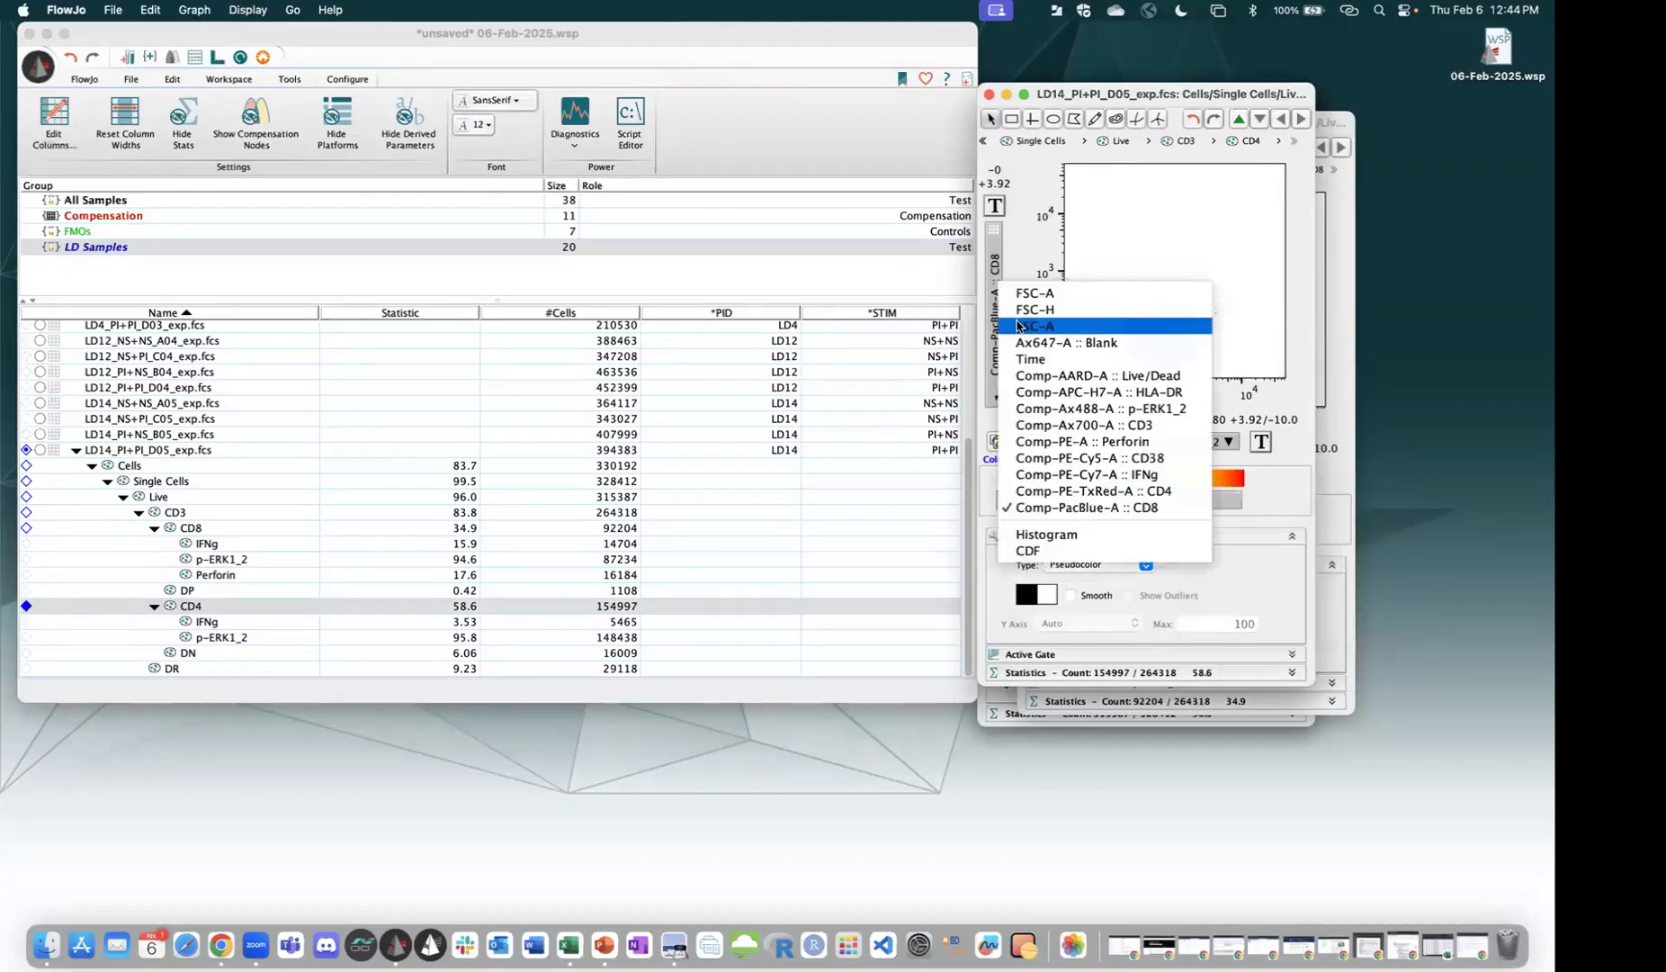
{"action": "left_click", "coordinate": [1017, 326]}
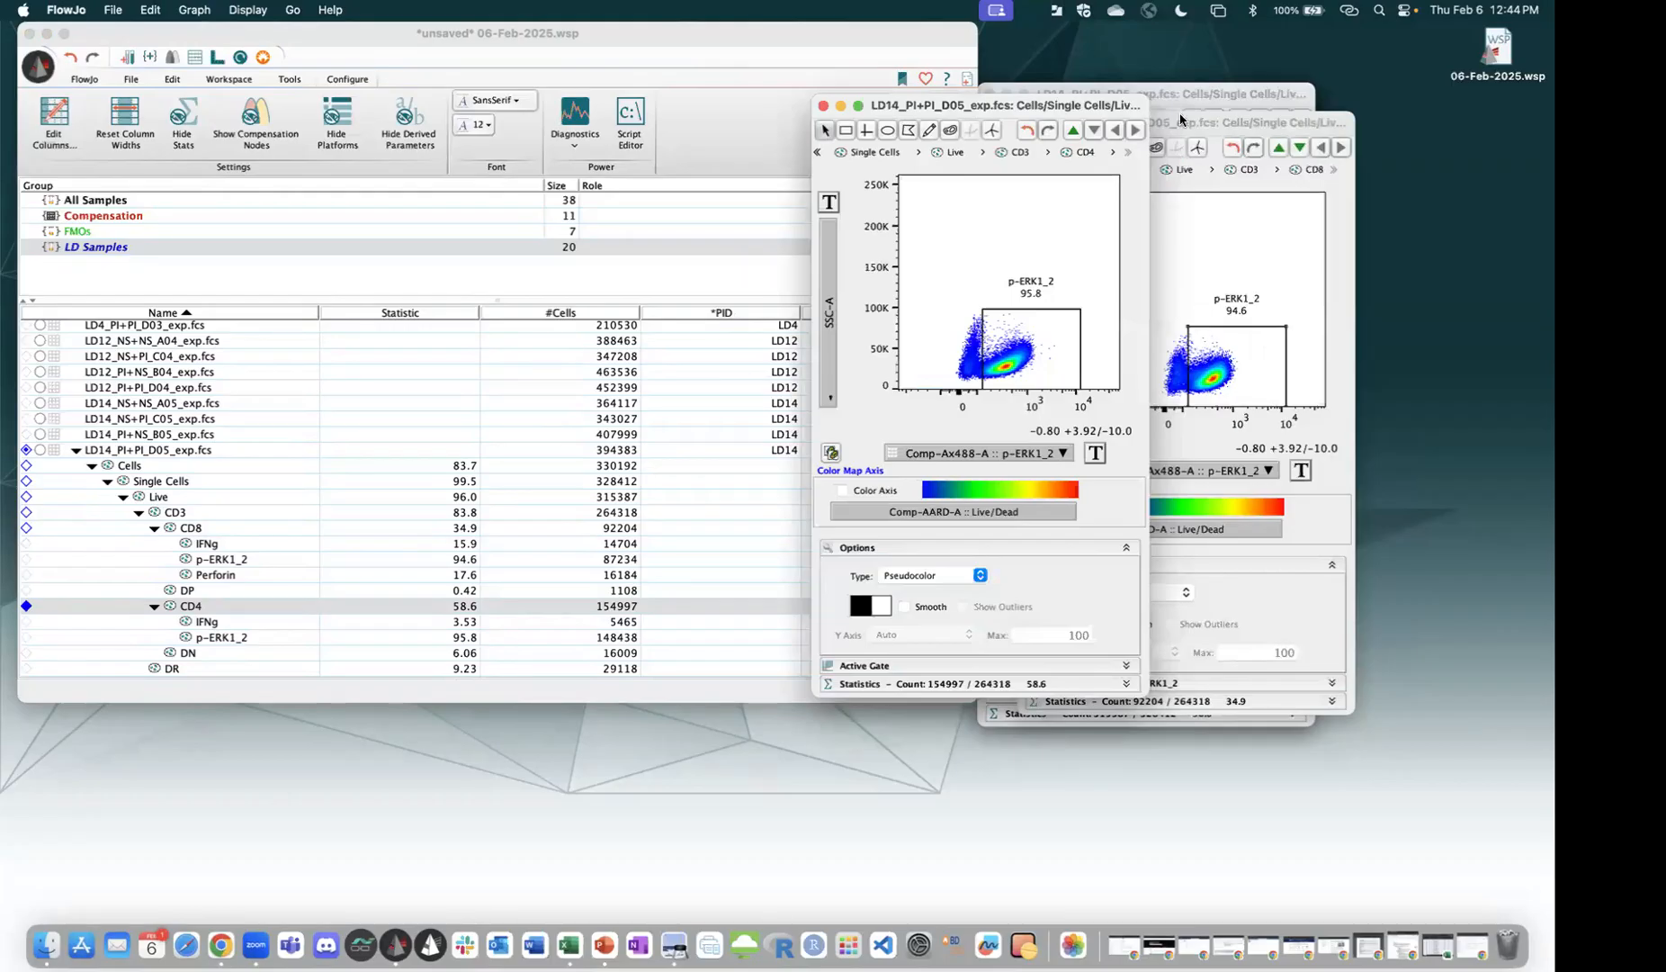
{"action": "left_click_drag", "start_coordinate": [1100, 106], "coordinate": [847, 272]}
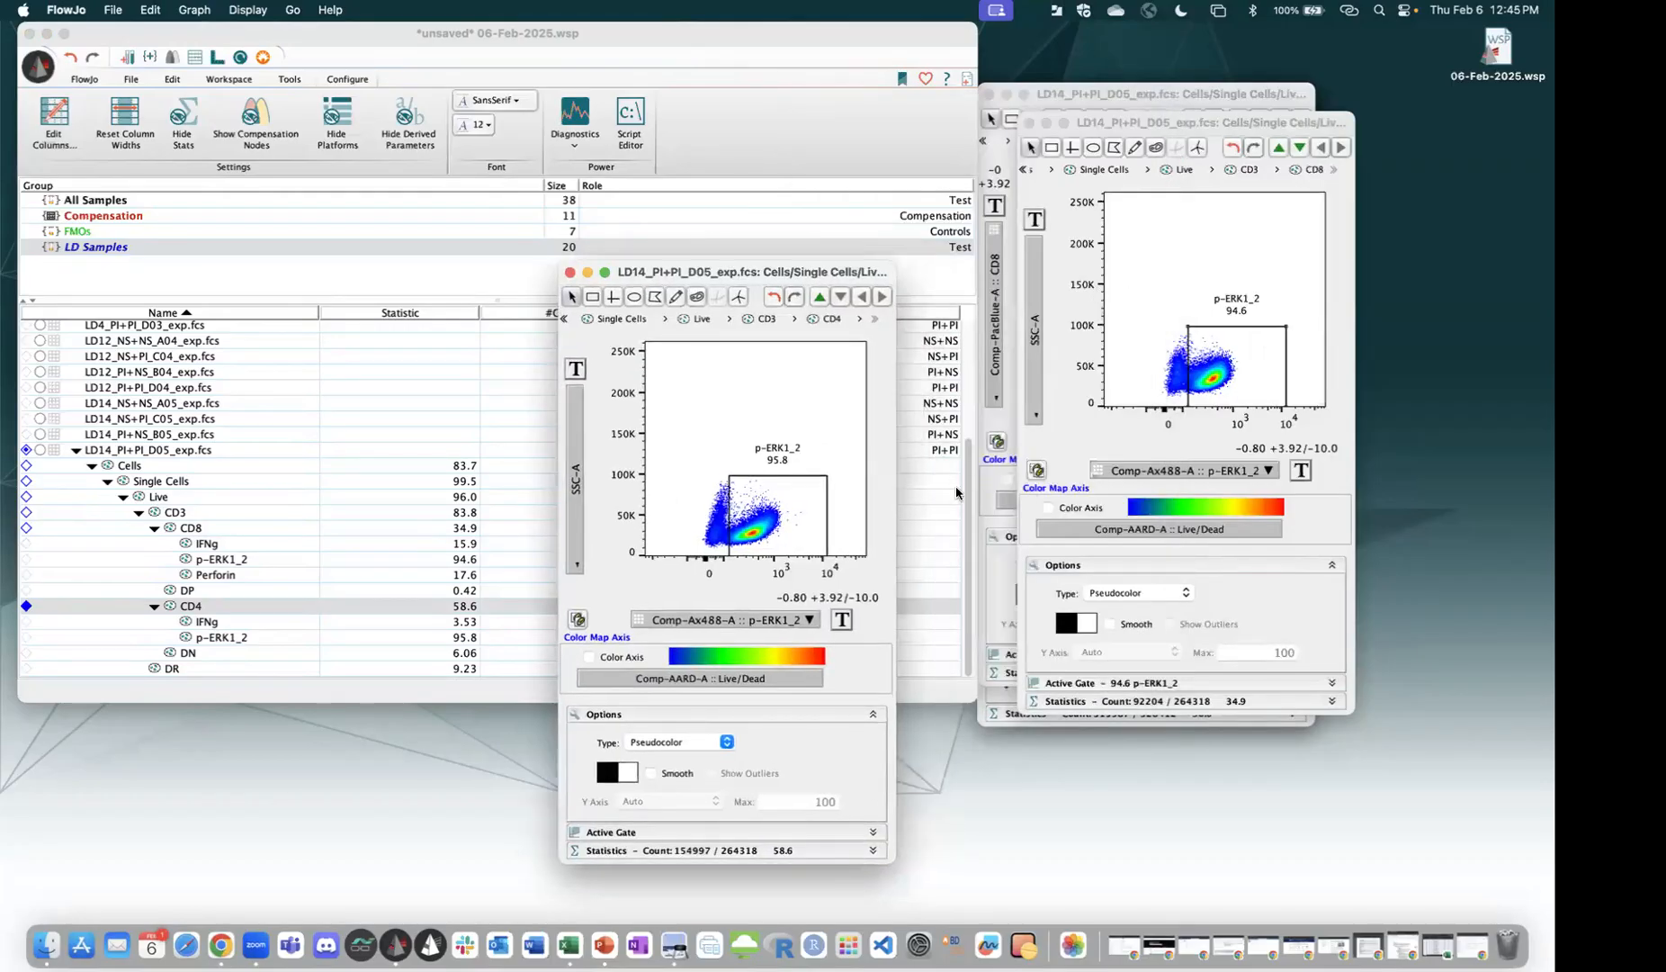
{"action": "left_click", "coordinate": [1166, 513]}
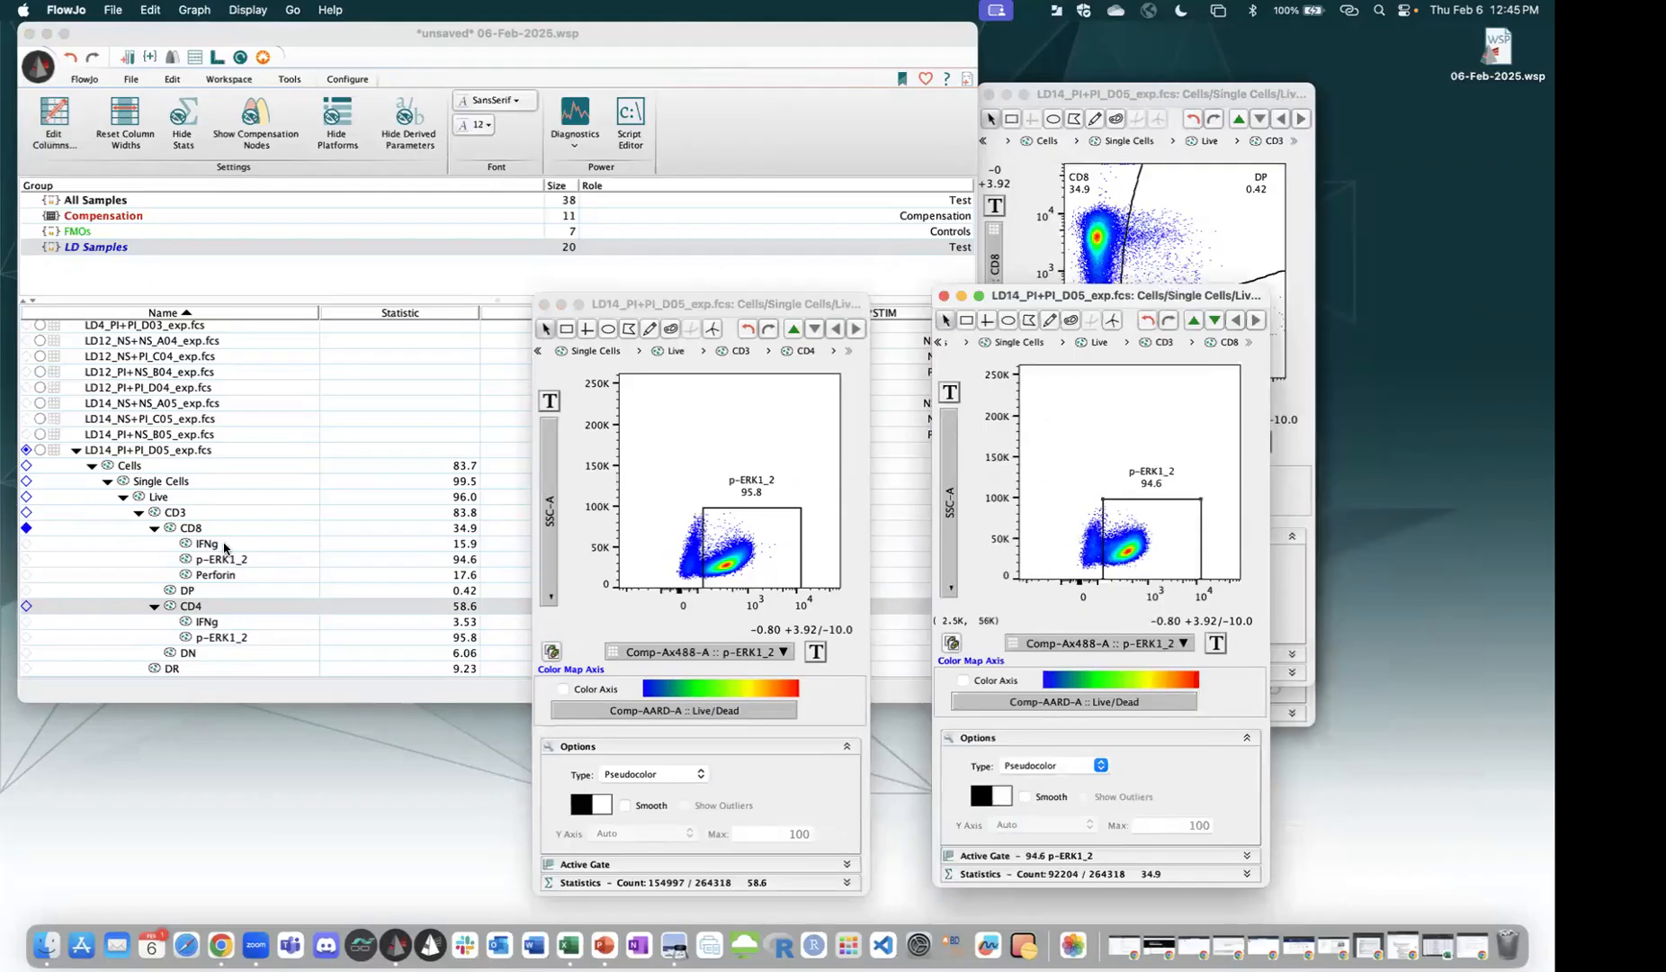
Make the IFNg and p-ERK1_2 gates under CD8 synchronized gates.
{"action": "left_click", "coordinate": [216, 557]}
{"action": "key", "text": "Up"}
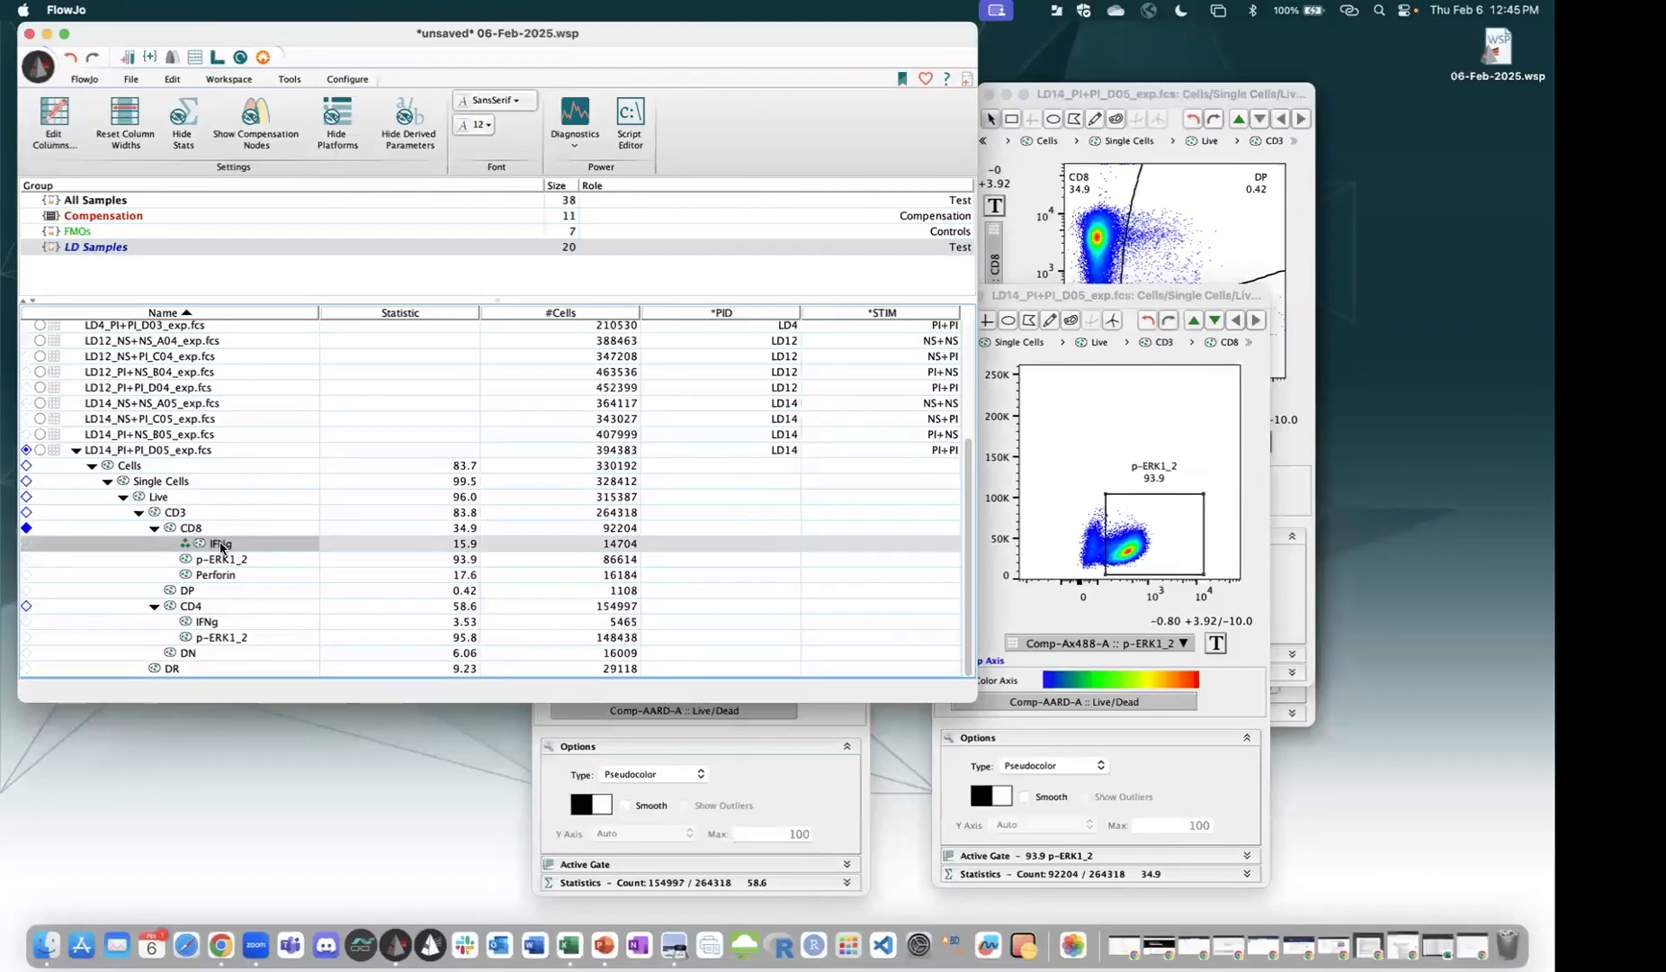
{"action": "left_click", "coordinate": [214, 619]}
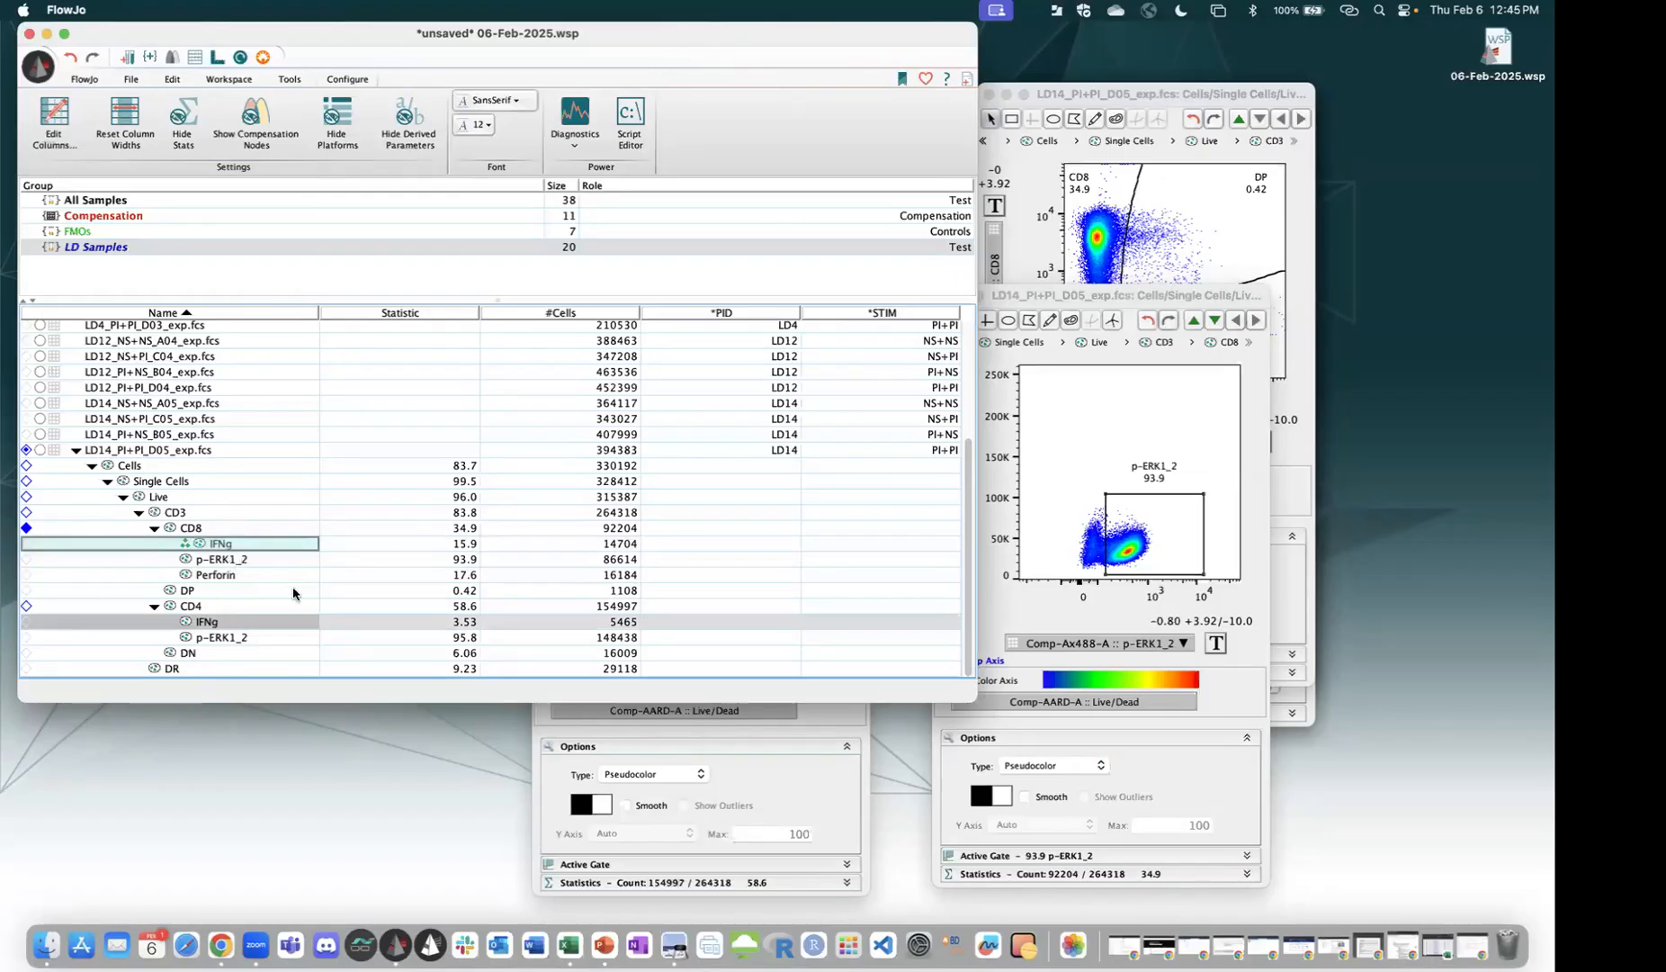
{"action": "left_click", "coordinate": [229, 566]}
{"action": "left_click", "coordinate": [215, 633]}
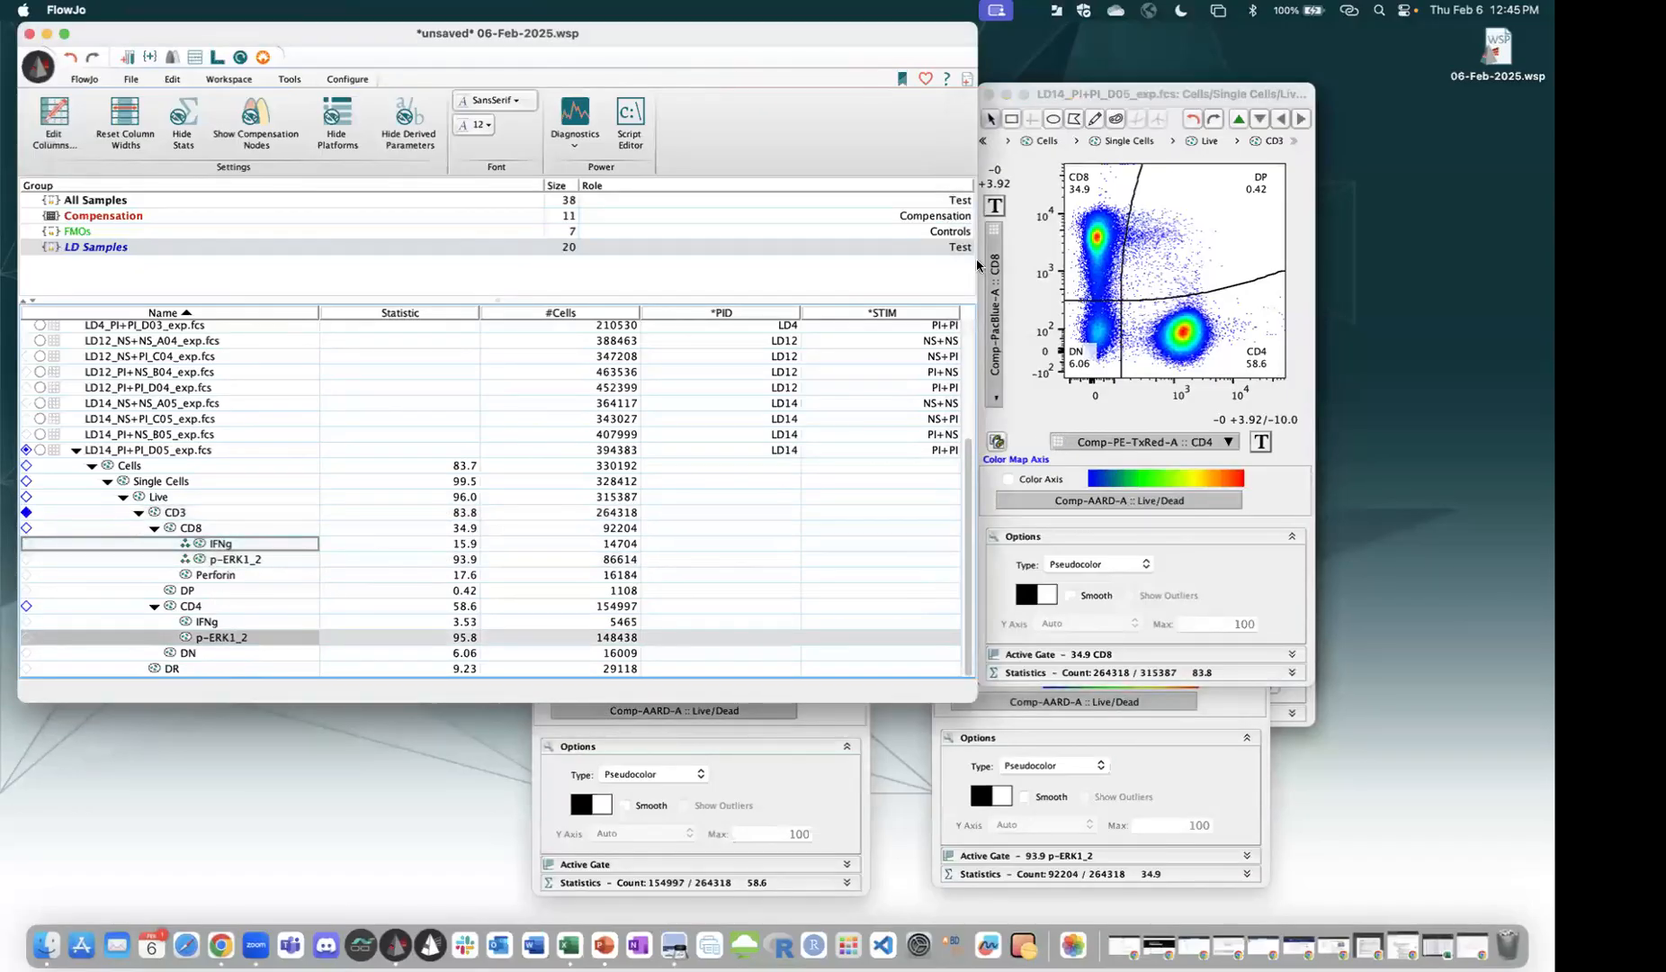
Close all open graph windows and save the workspace as 06-Feb-2025.wsp.
{"action": "left_click", "coordinate": [1066, 97]}
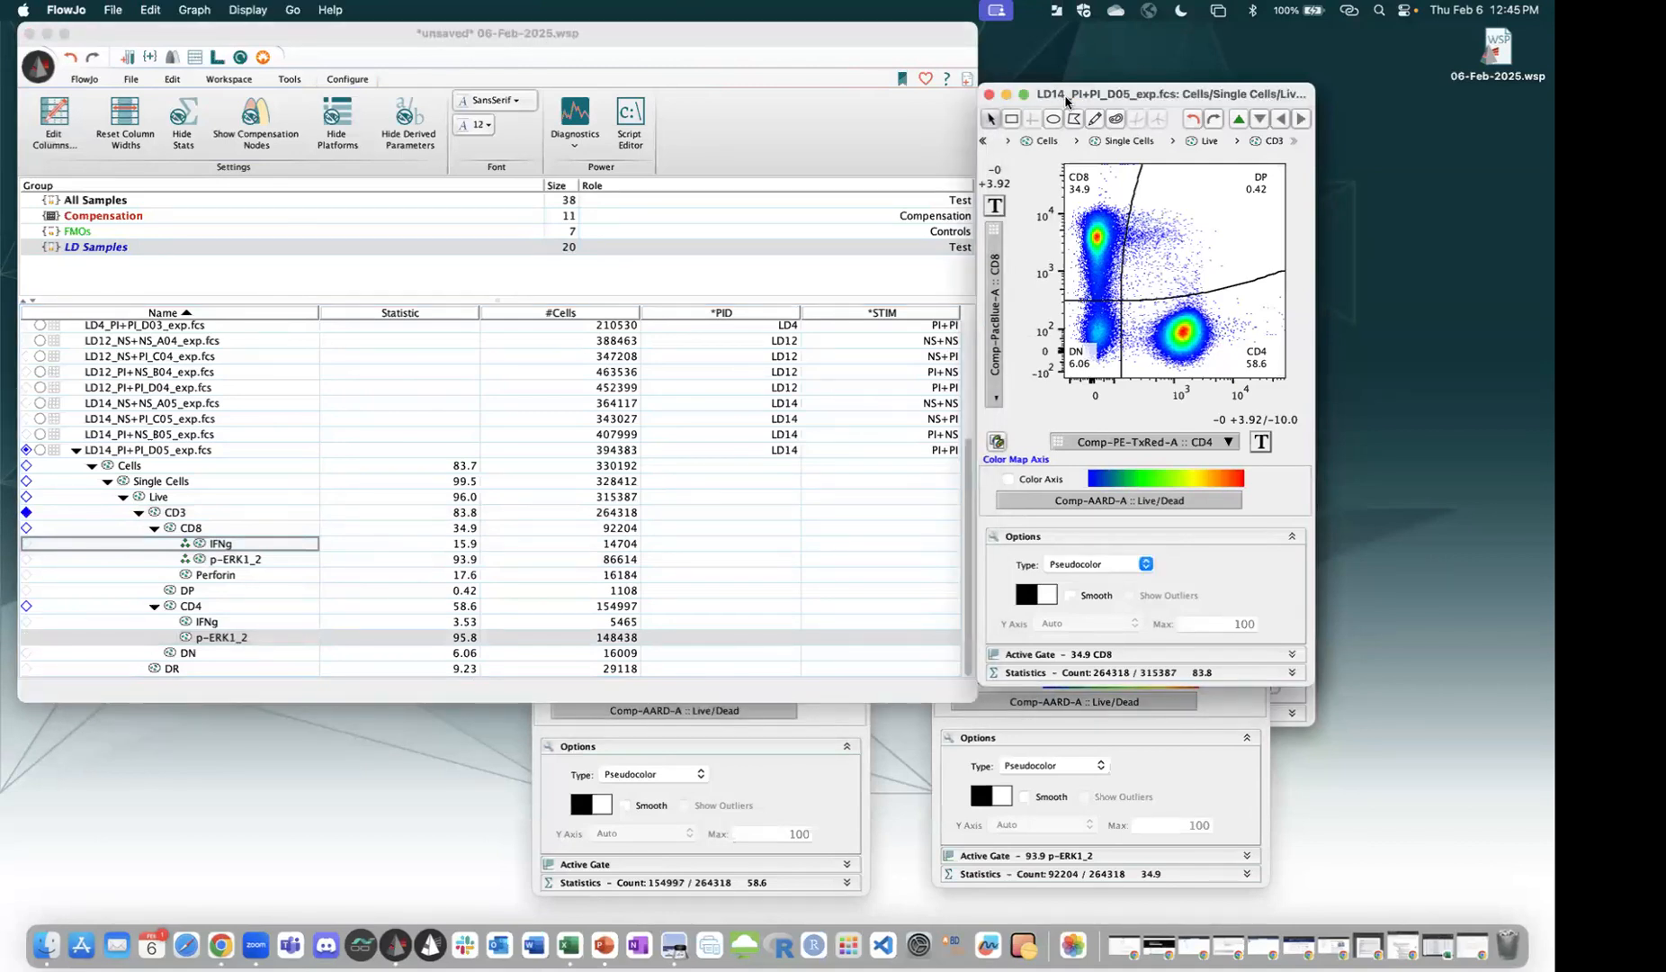
{"action": "key", "text": "shift+super+w"}
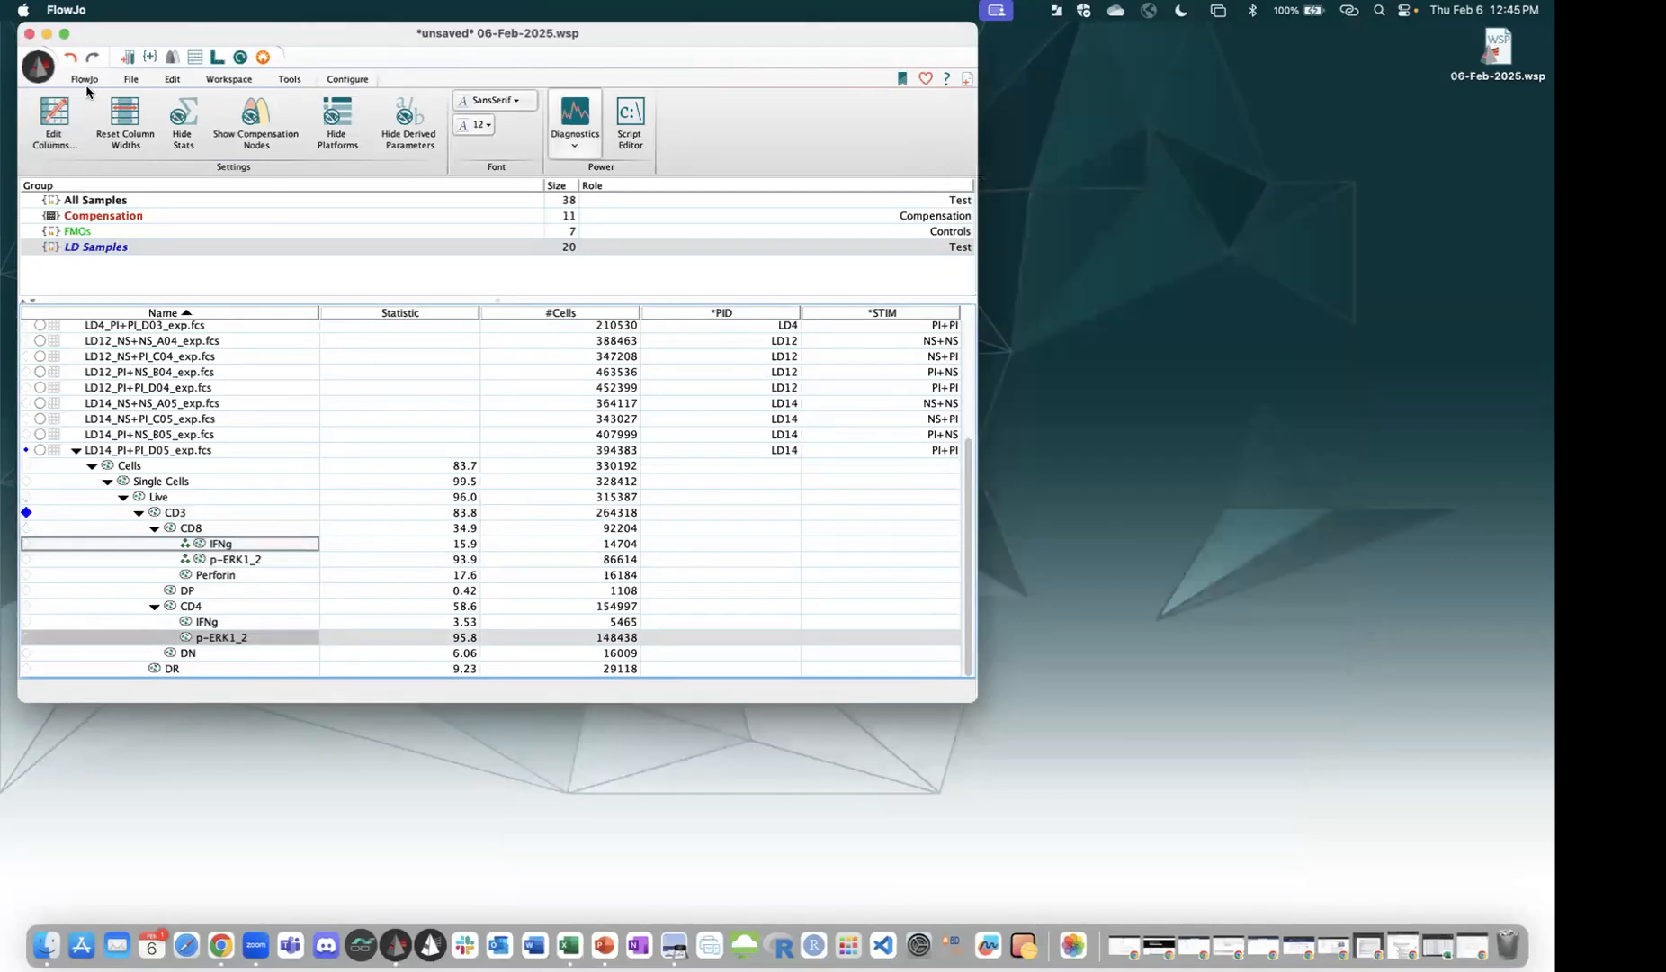
{"action": "left_click", "coordinate": [34, 70]}
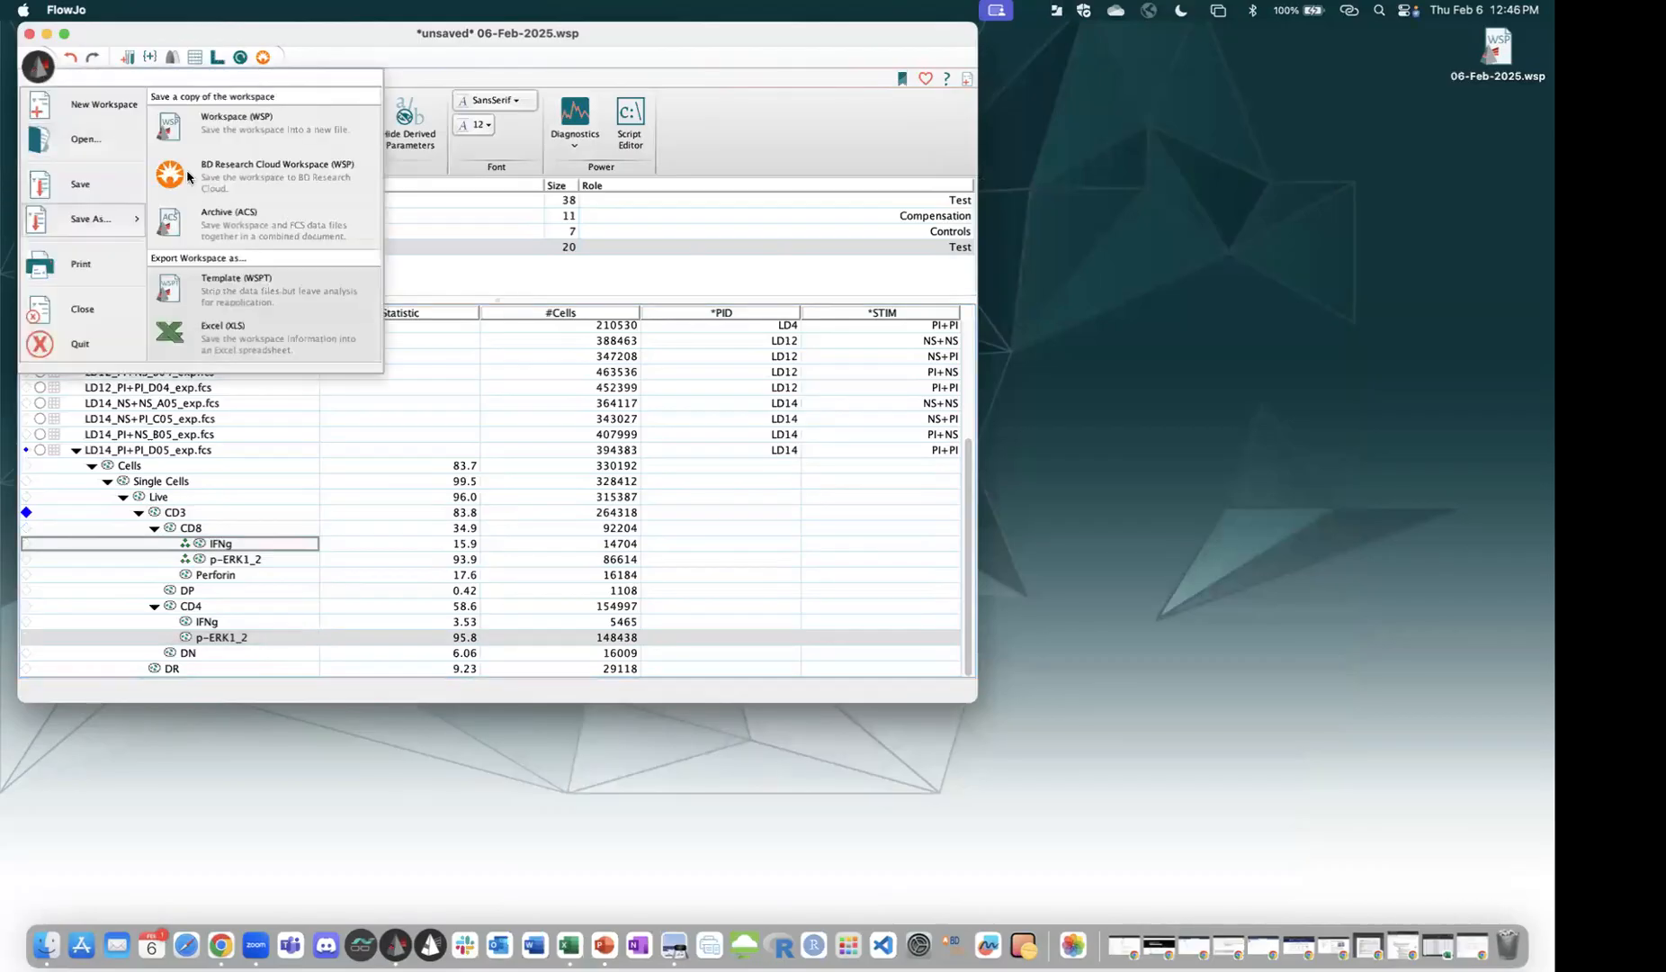
{"action": "left_click", "coordinate": [80, 184]}
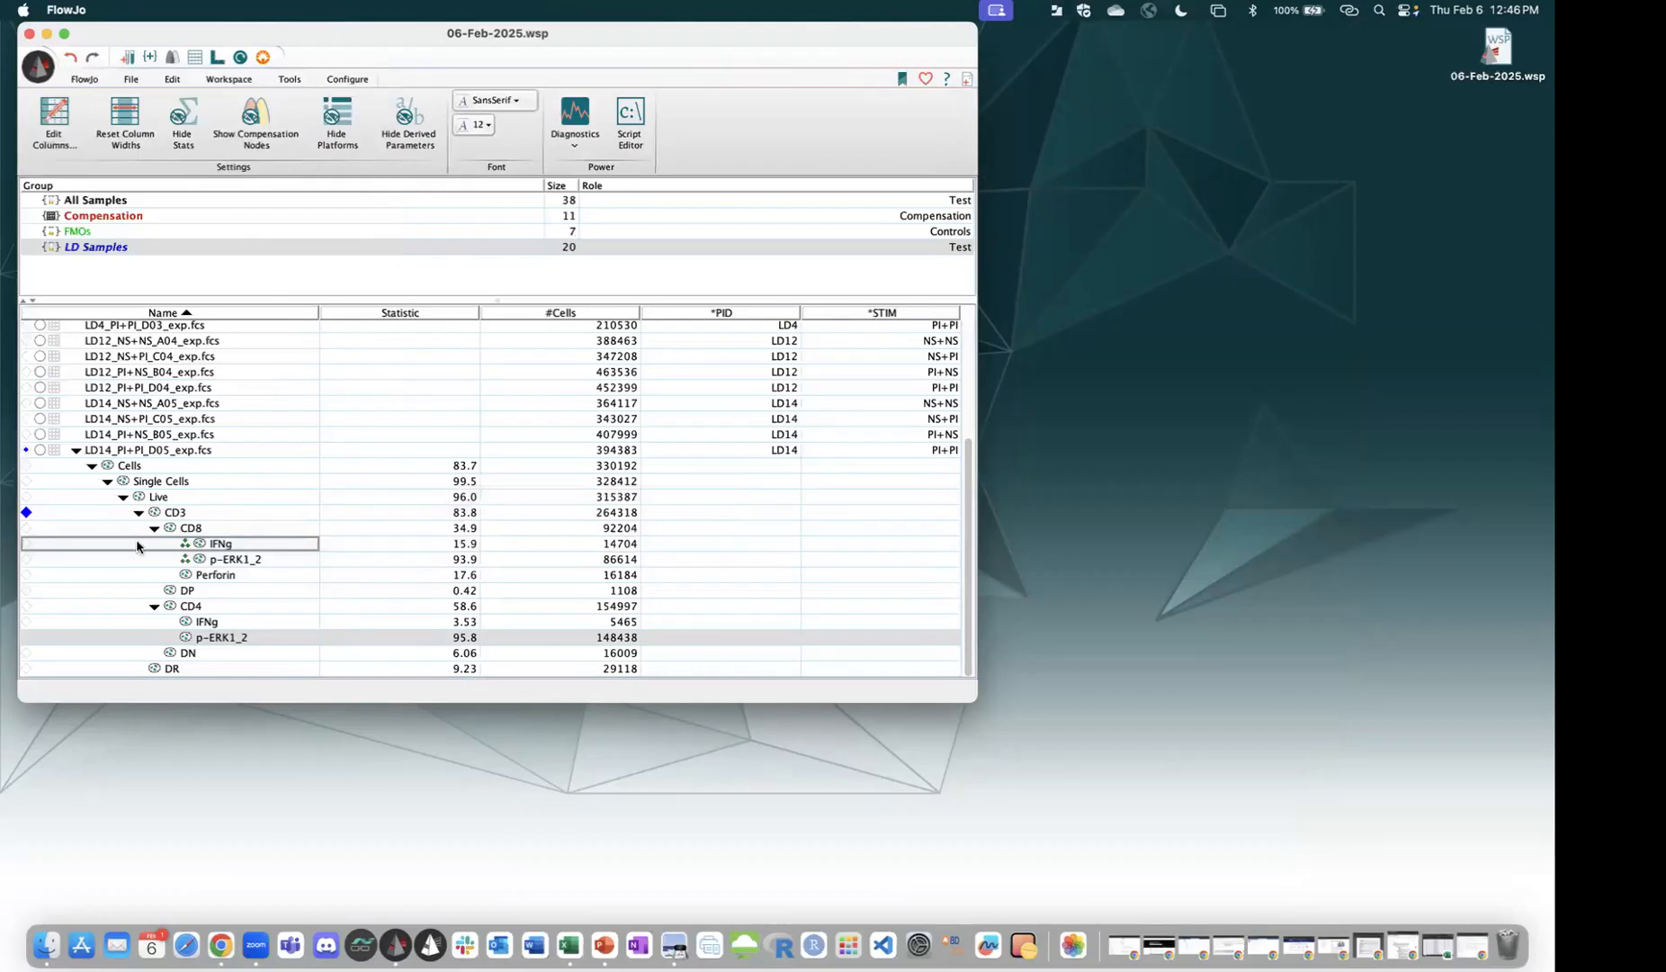
Replace the IFNg and p-ERK1_2 gates under CD4 with copies of the synchronized gates from CD8.
{"action": "left_click", "coordinate": [222, 531]}
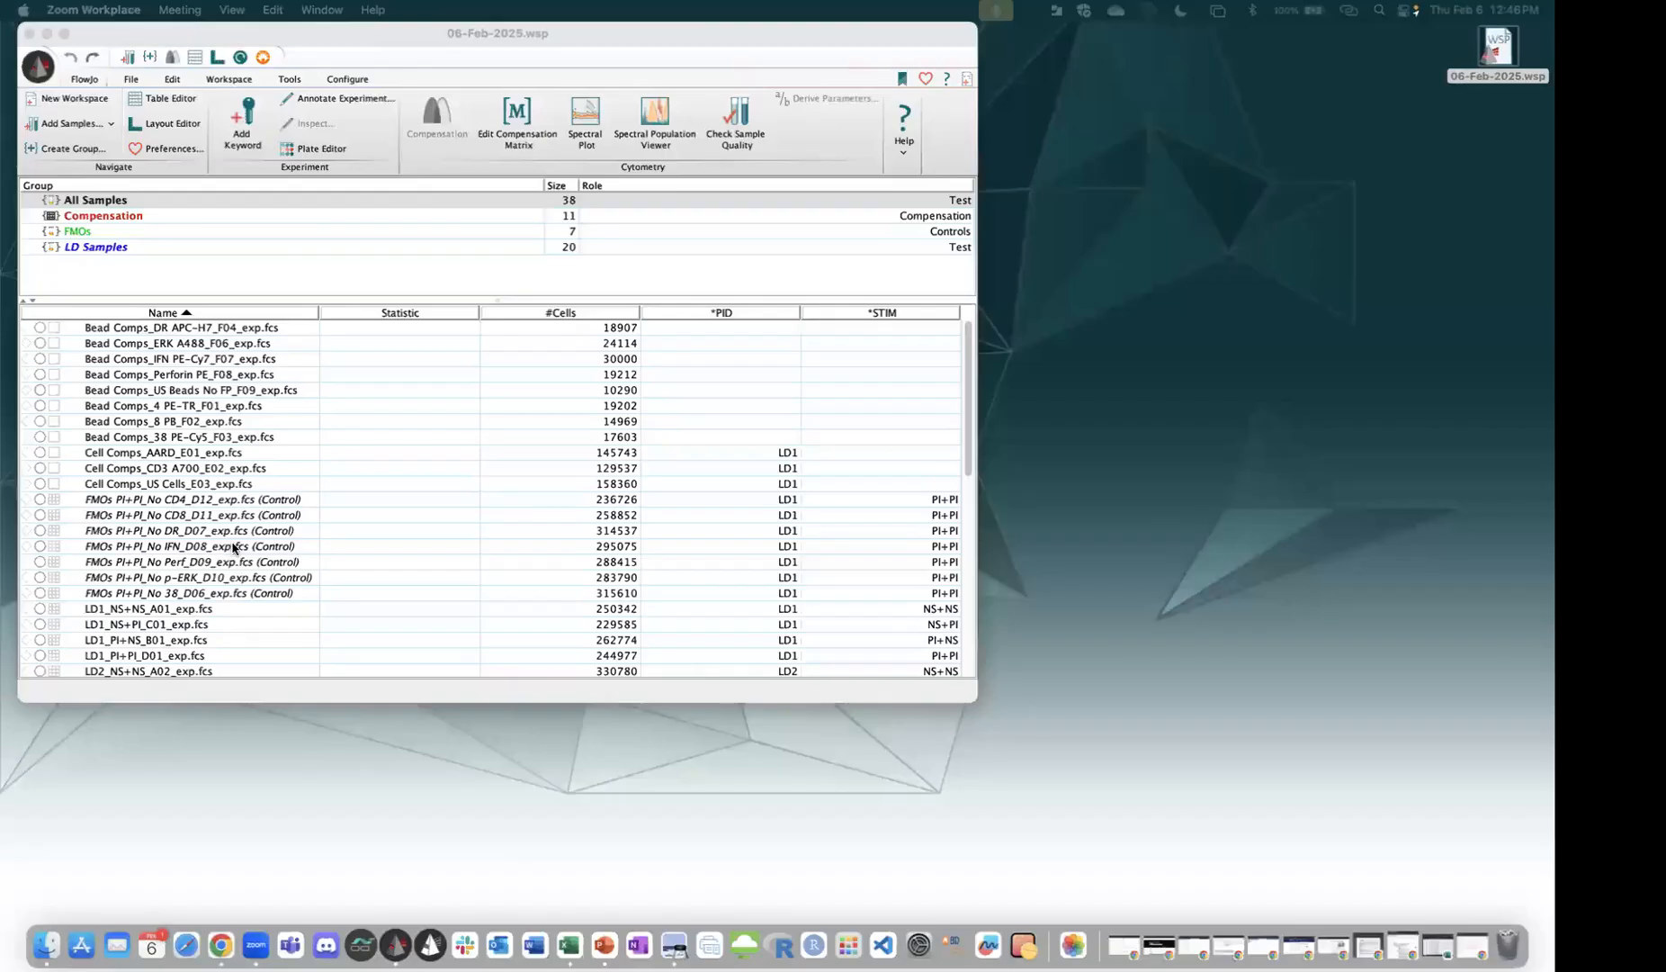
{"action": "scroll", "coordinate": [212, 605], "scroll_direction": "down", "scroll_amount": 10}
{"action": "left_click", "coordinate": [215, 598]}
{"action": "left_click", "coordinate": [187, 603], "text": "shift"}
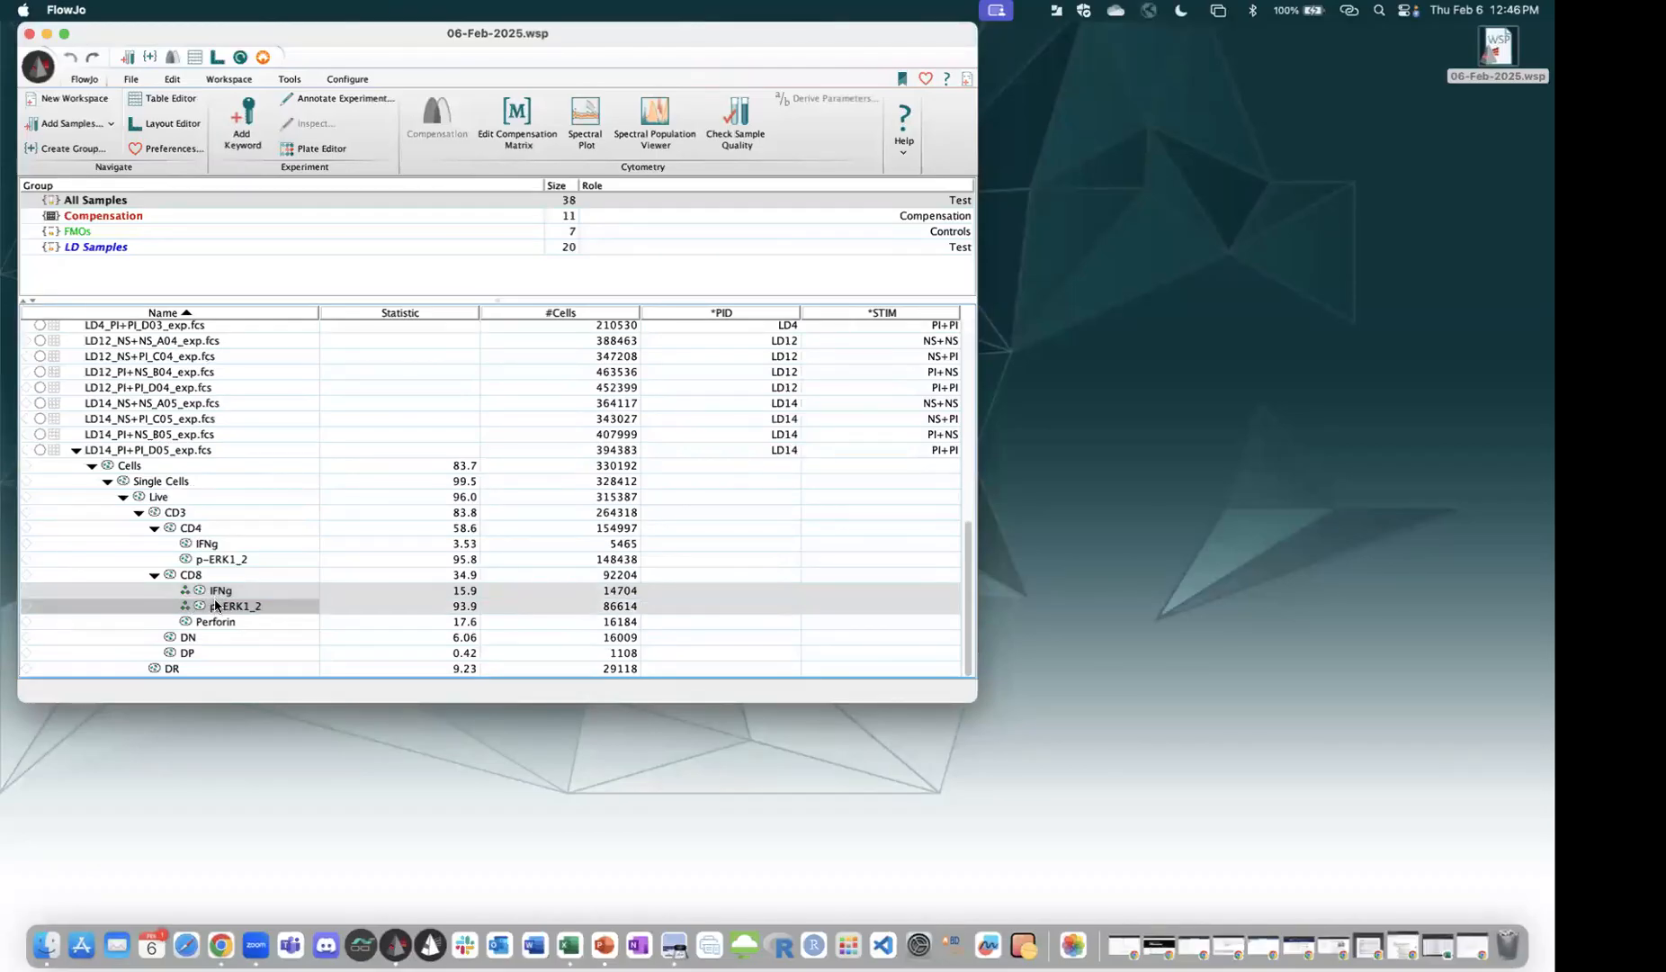
{"action": "left_click_drag", "start_coordinate": [216, 605], "coordinate": [210, 536]}
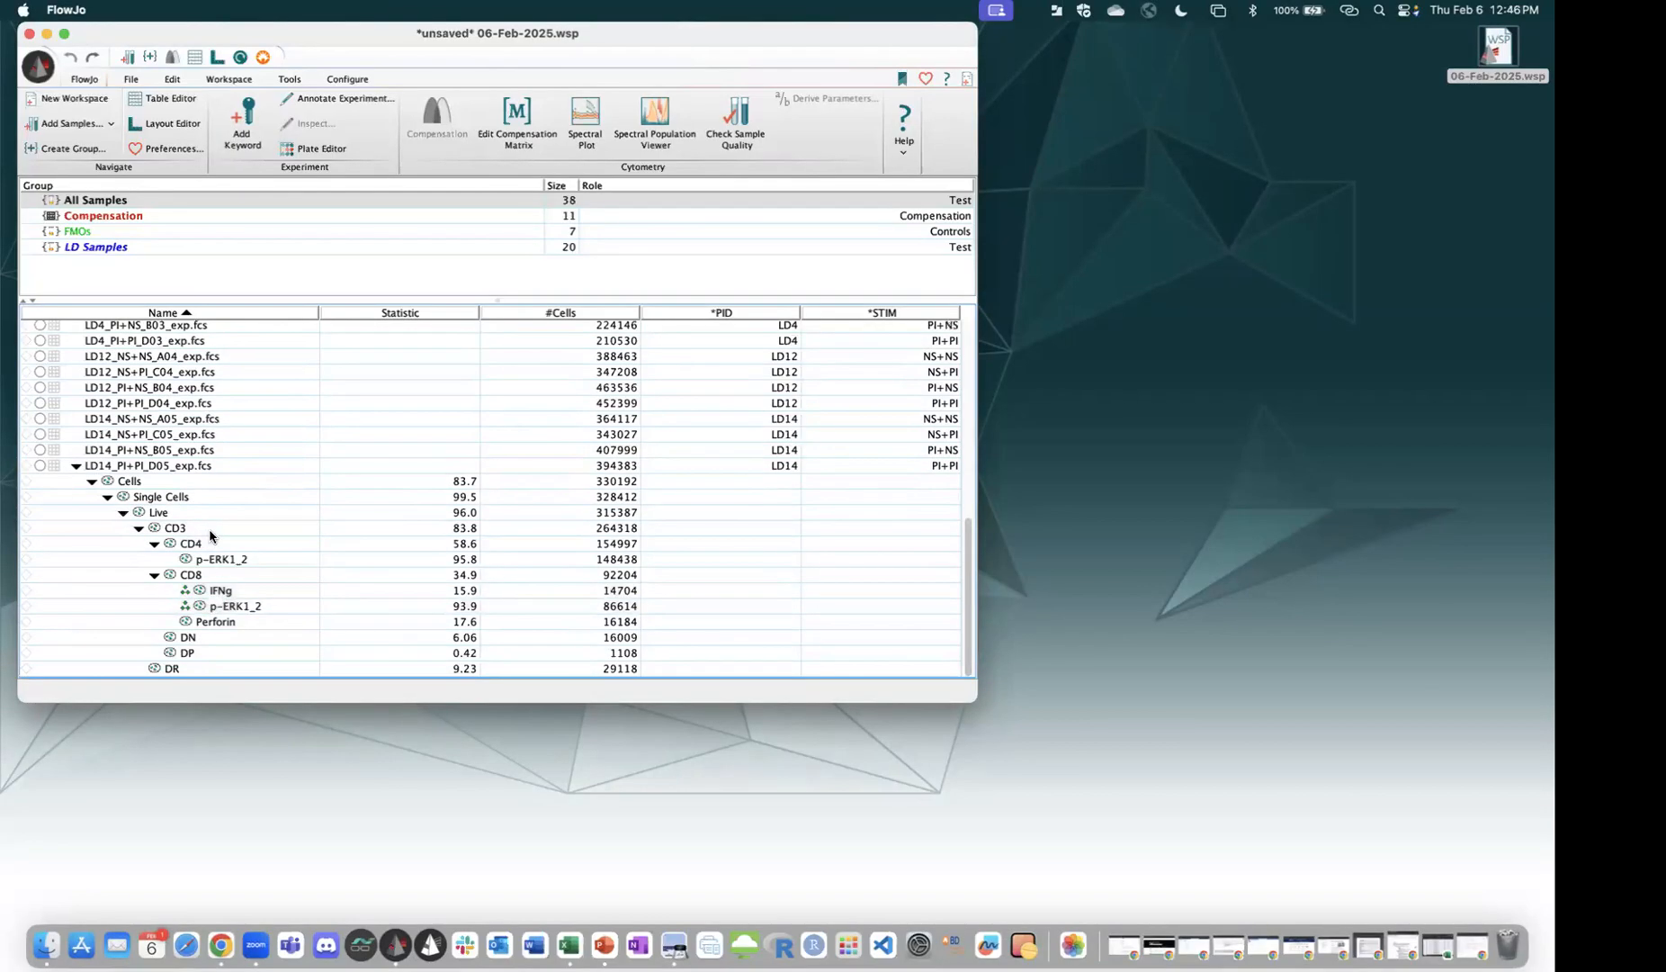
{"action": "scroll", "coordinate": [210, 590], "scroll_direction": "down", "scroll_amount": 1}
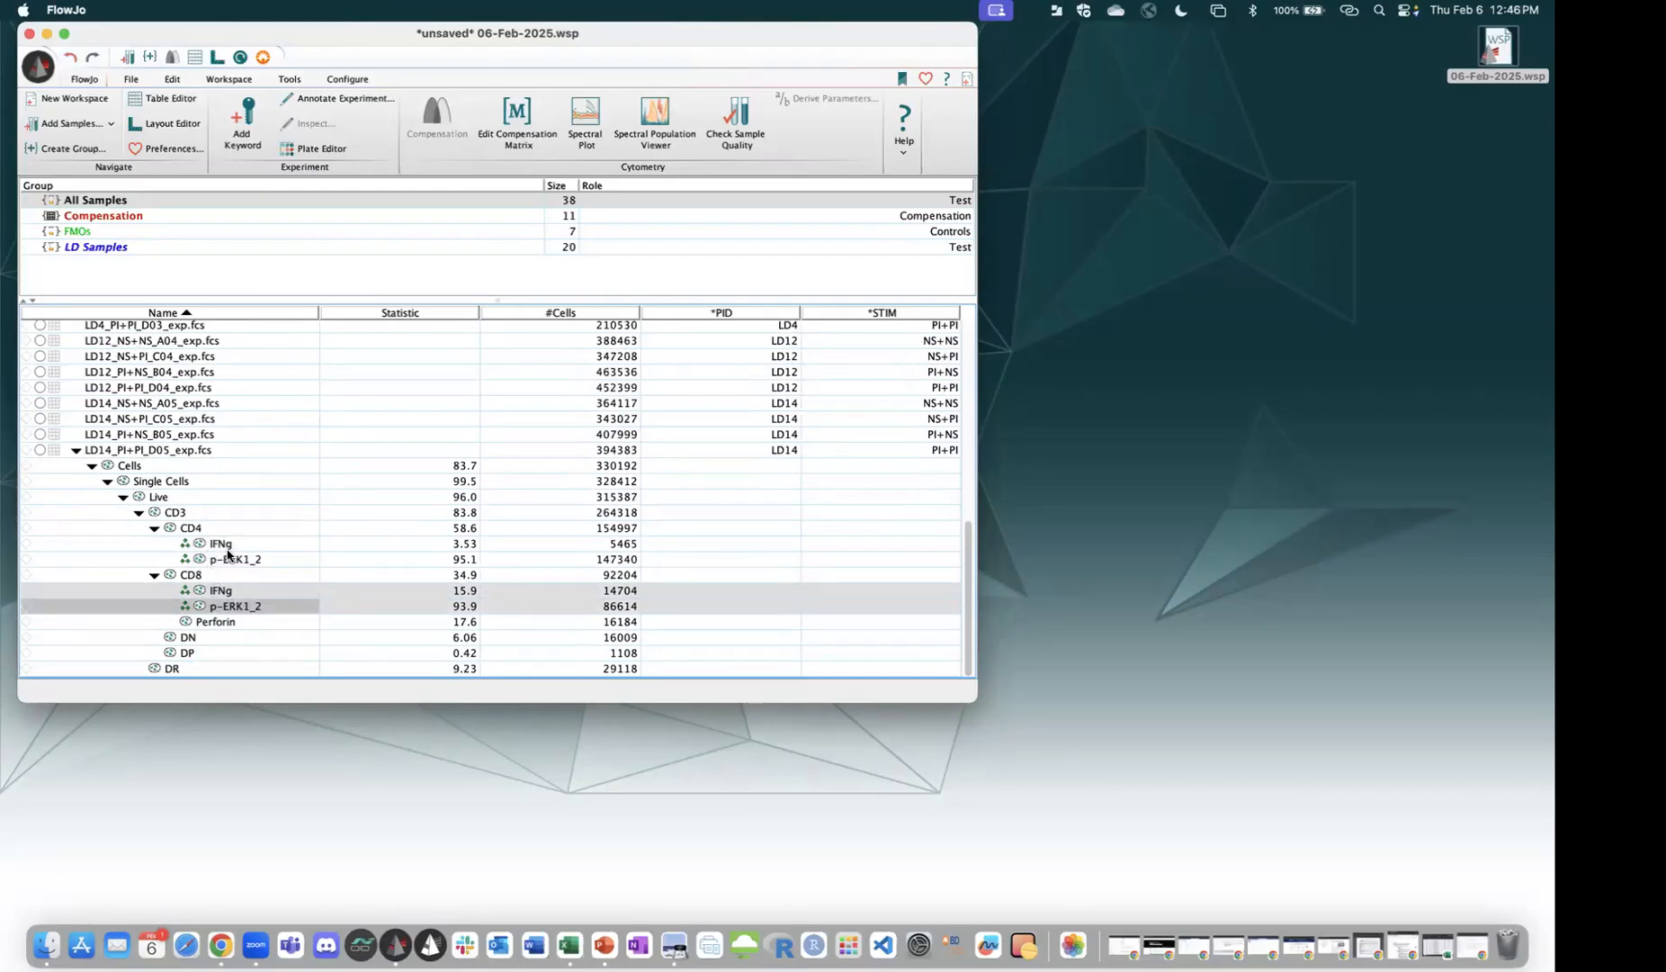
Open the CD4 and CD8 graphs side by side and reposition the synchronized p-ERK1_2 gate in the CD8 plot.
{"action": "left_click", "coordinate": [220, 545]}
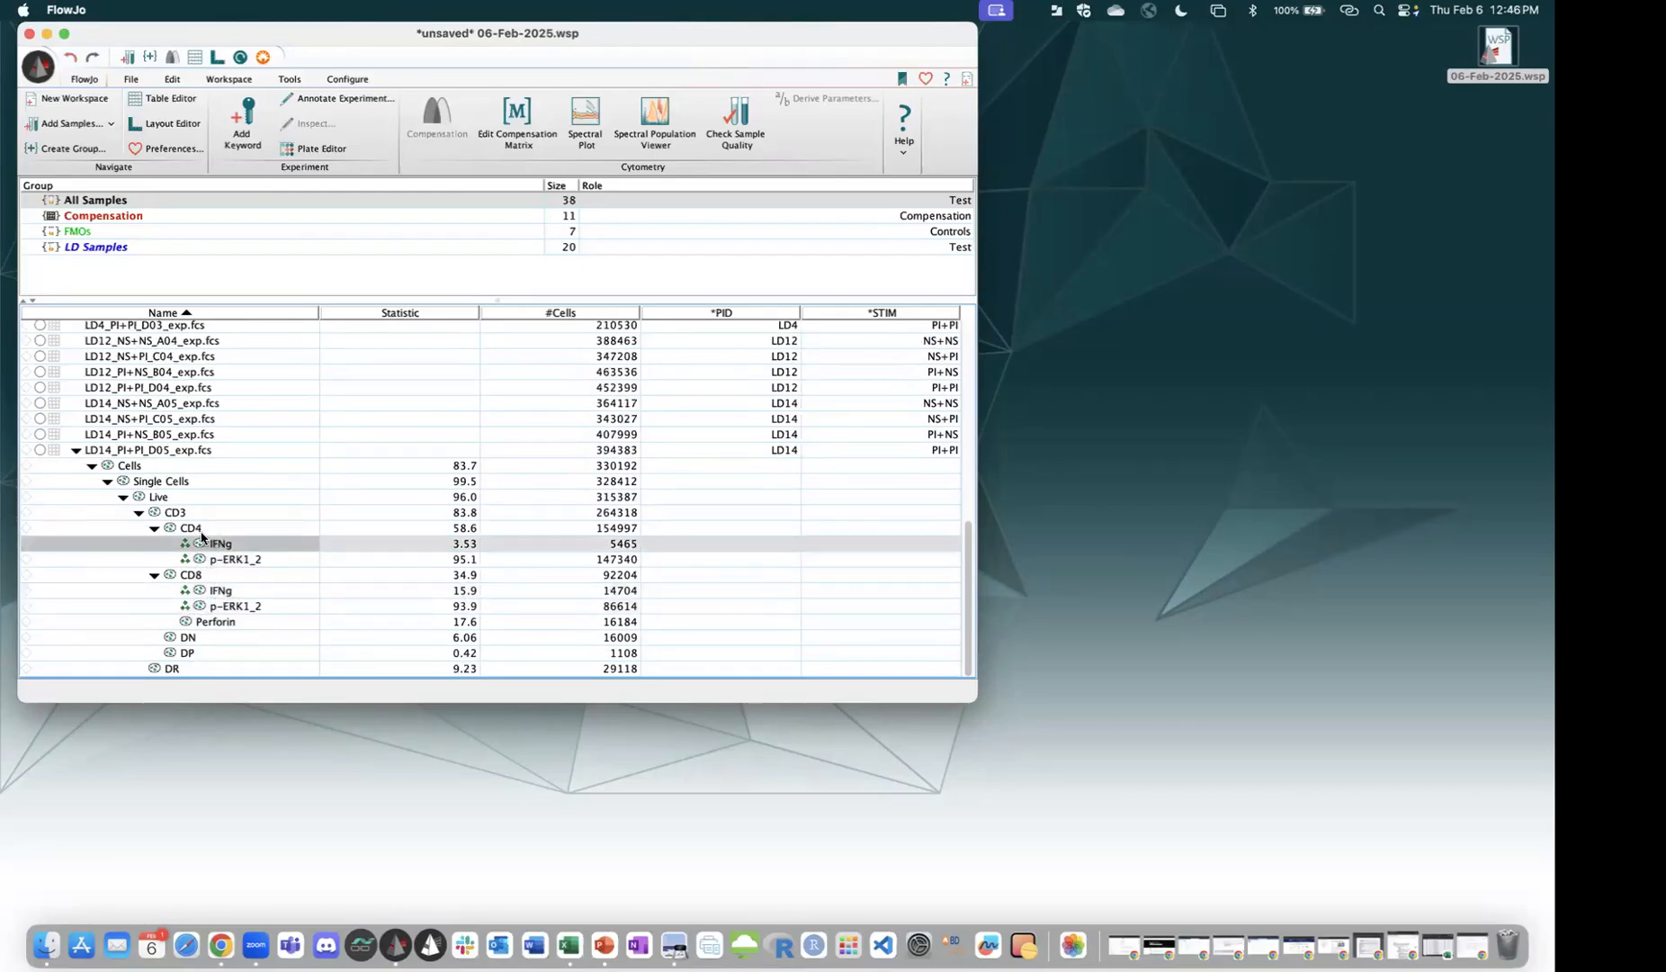
{"action": "left_click", "coordinate": [198, 529]}
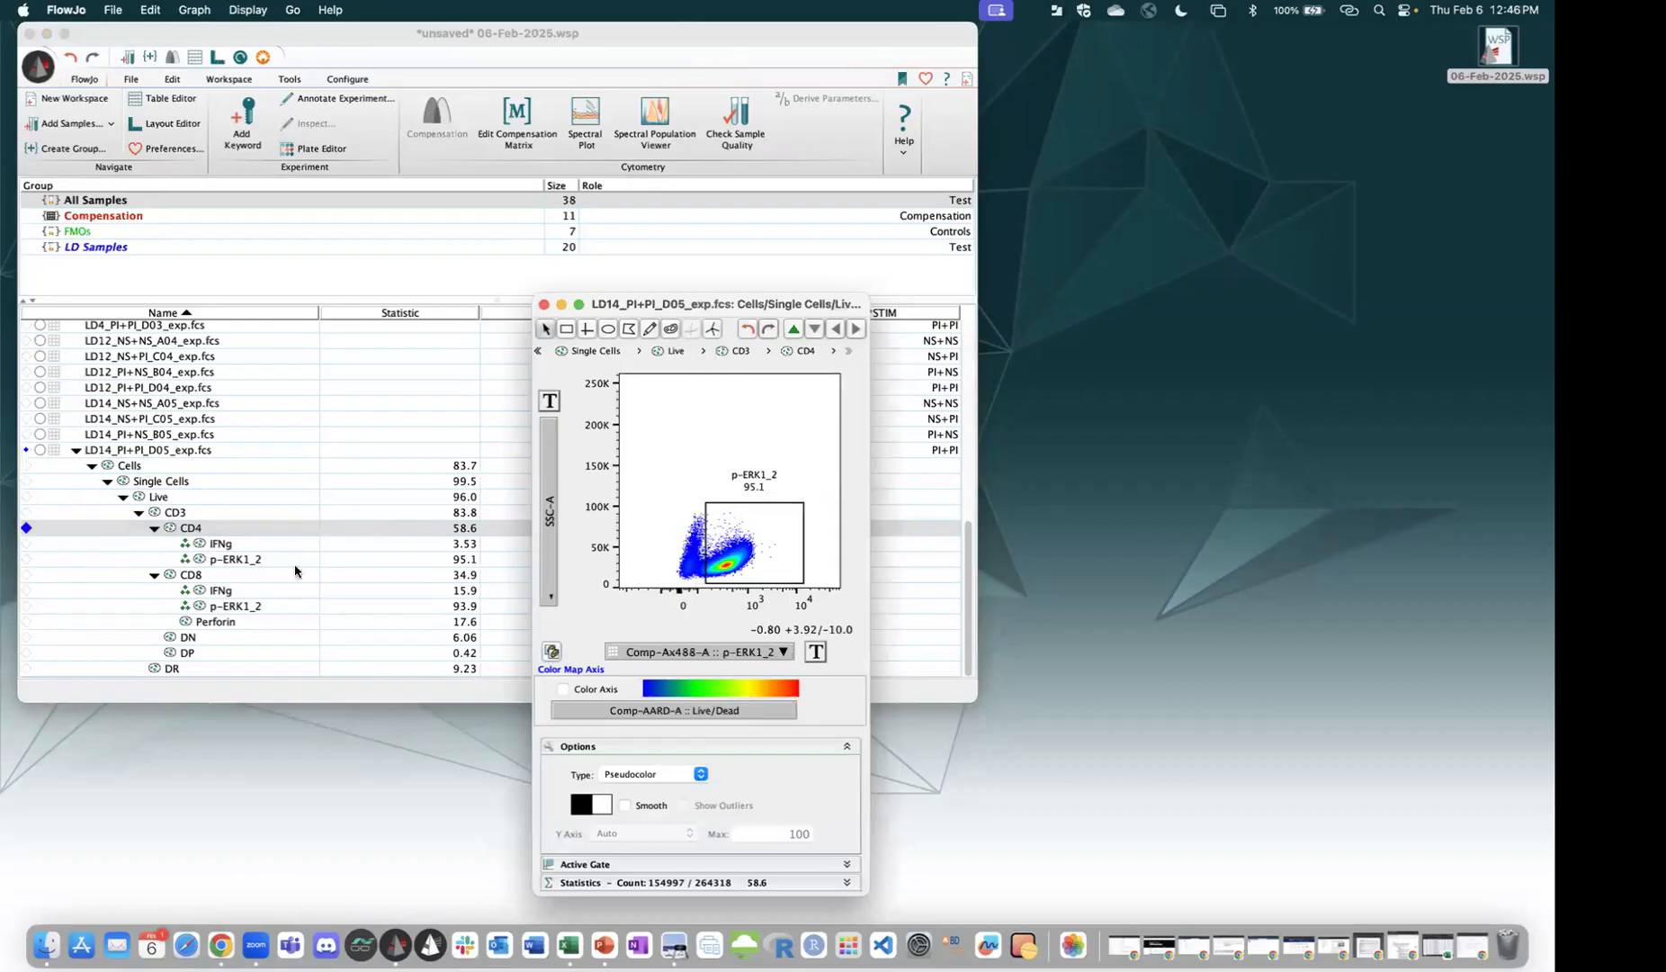
{"action": "left_click", "coordinate": [220, 579]}
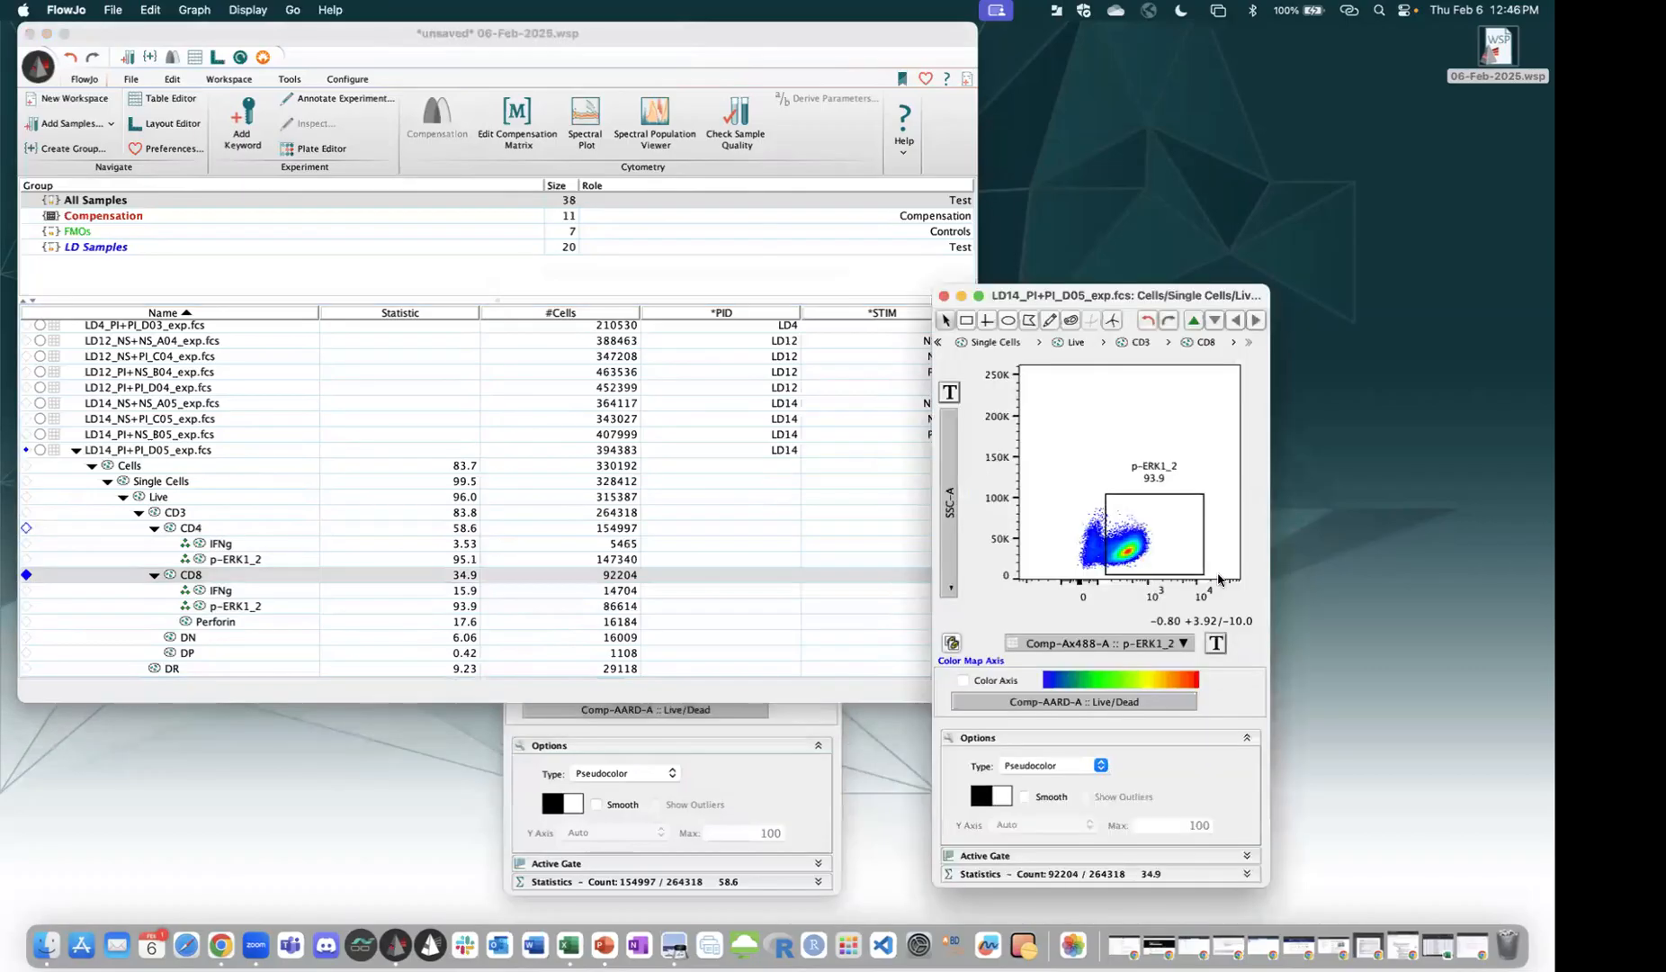
{"action": "left_click", "coordinate": [1158, 522]}
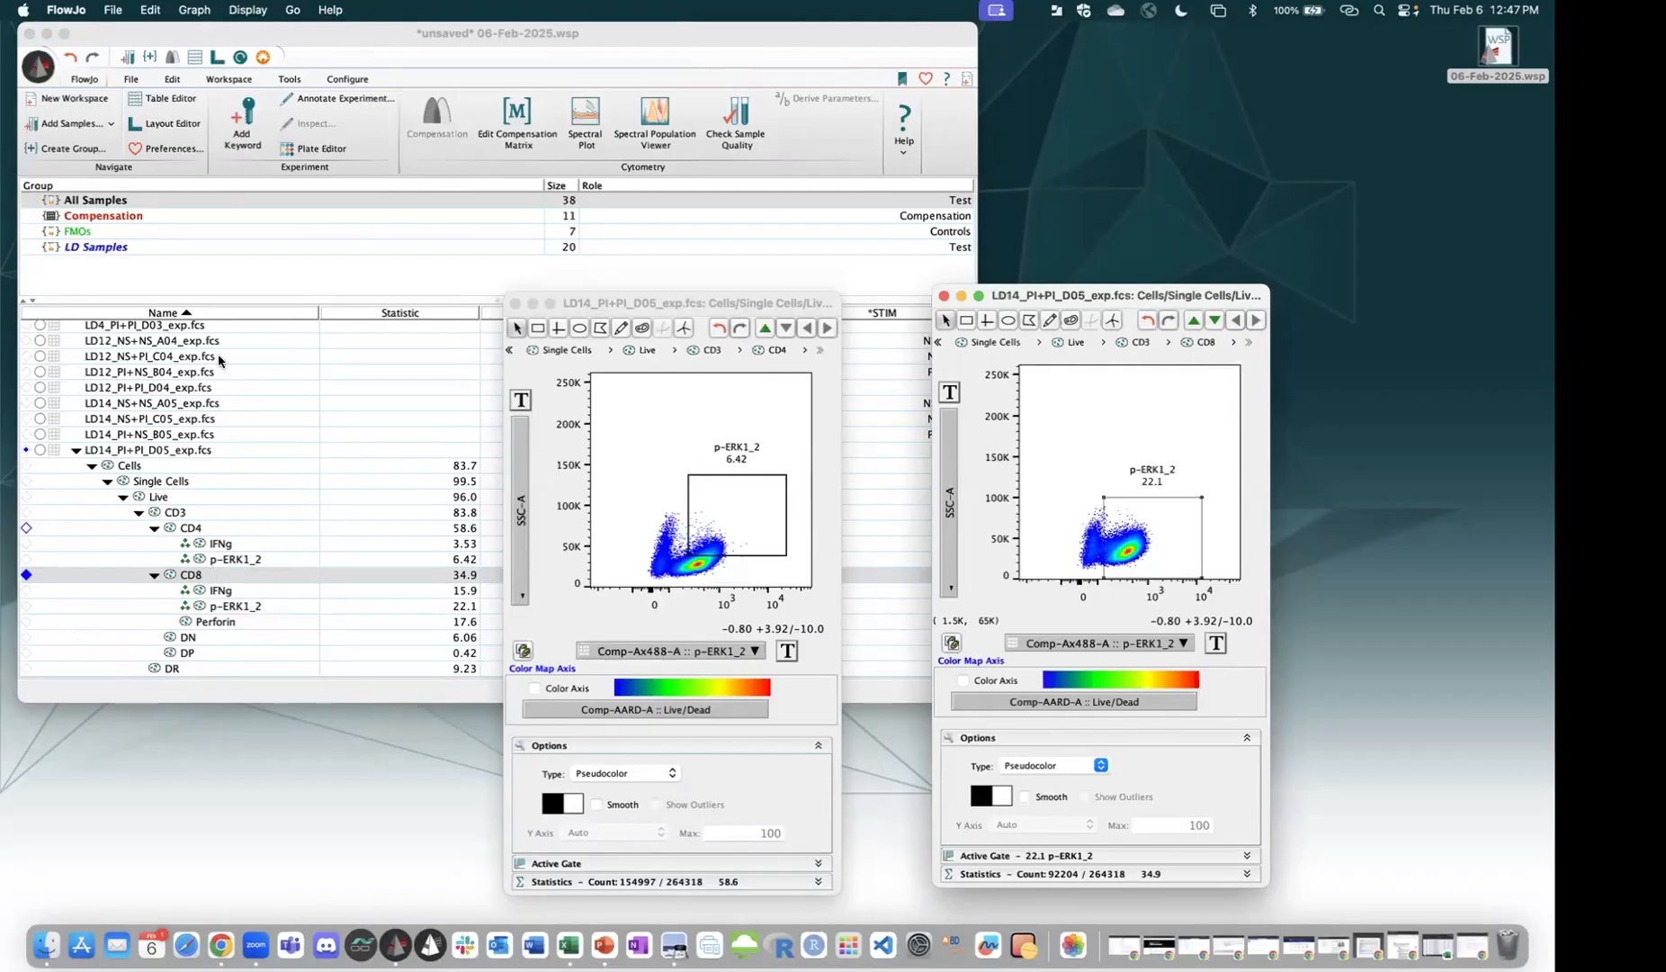
{"action": "left_click", "coordinate": [216, 589]}
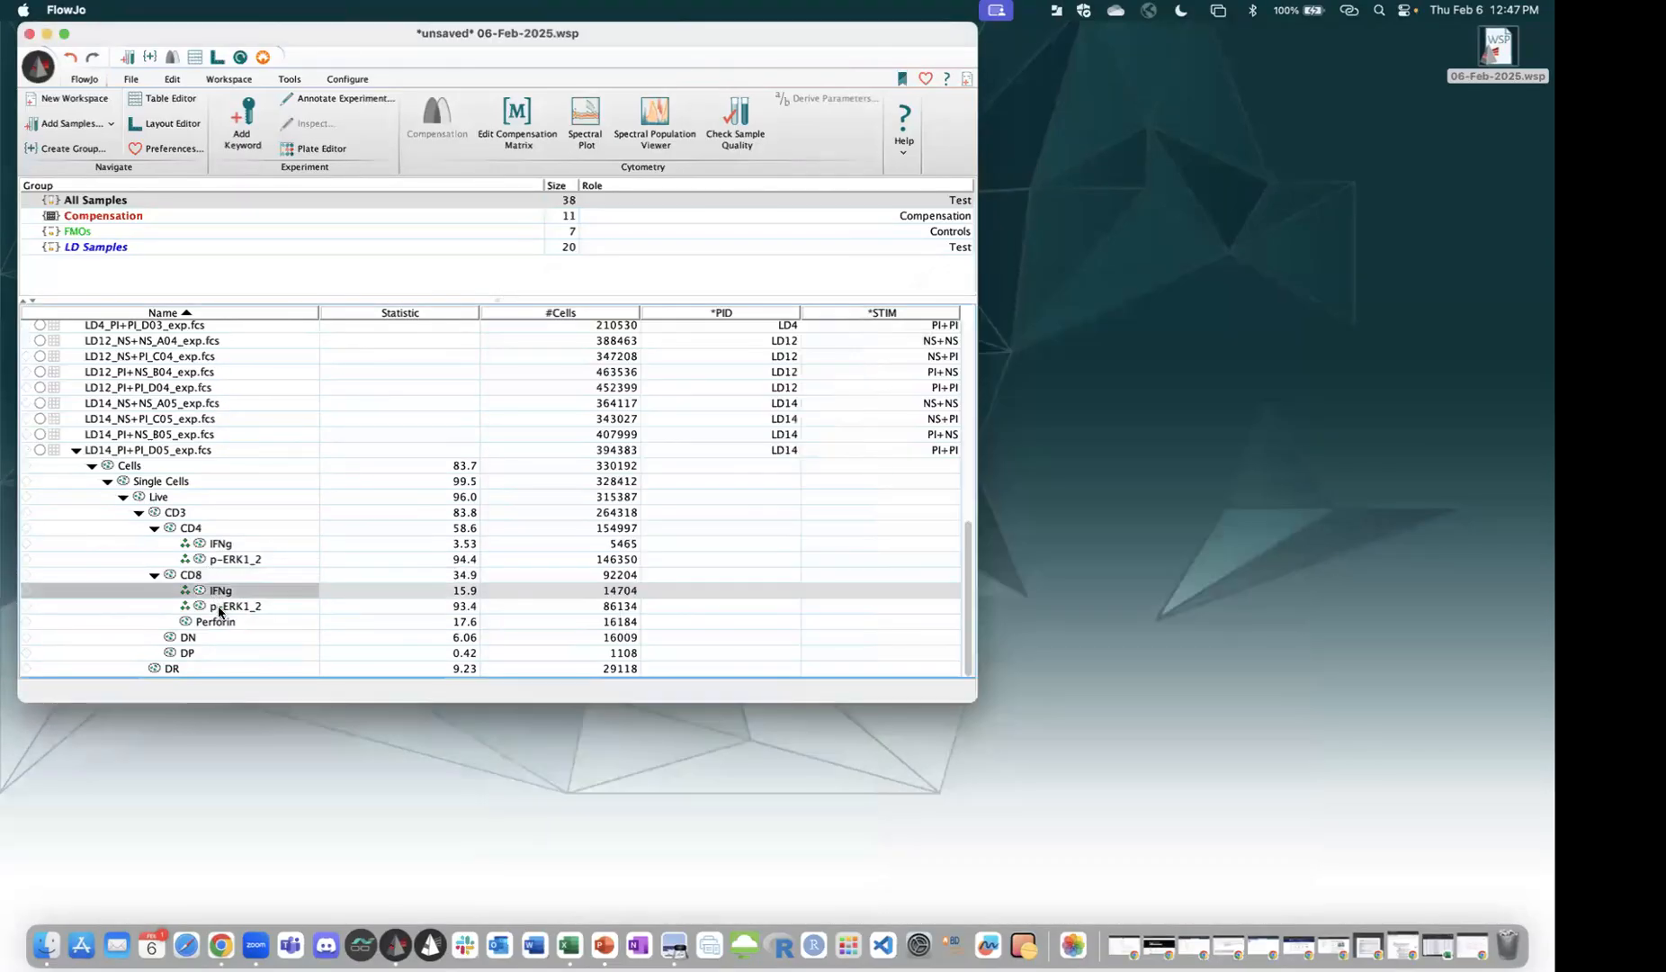
Create Boolean combination gates from the IFNg, p-ERK1_2 and Perforin gates under CD8, keeping the default subset abbreviations.
{"action": "left_click", "coordinate": [262, 626], "text": "shift"}
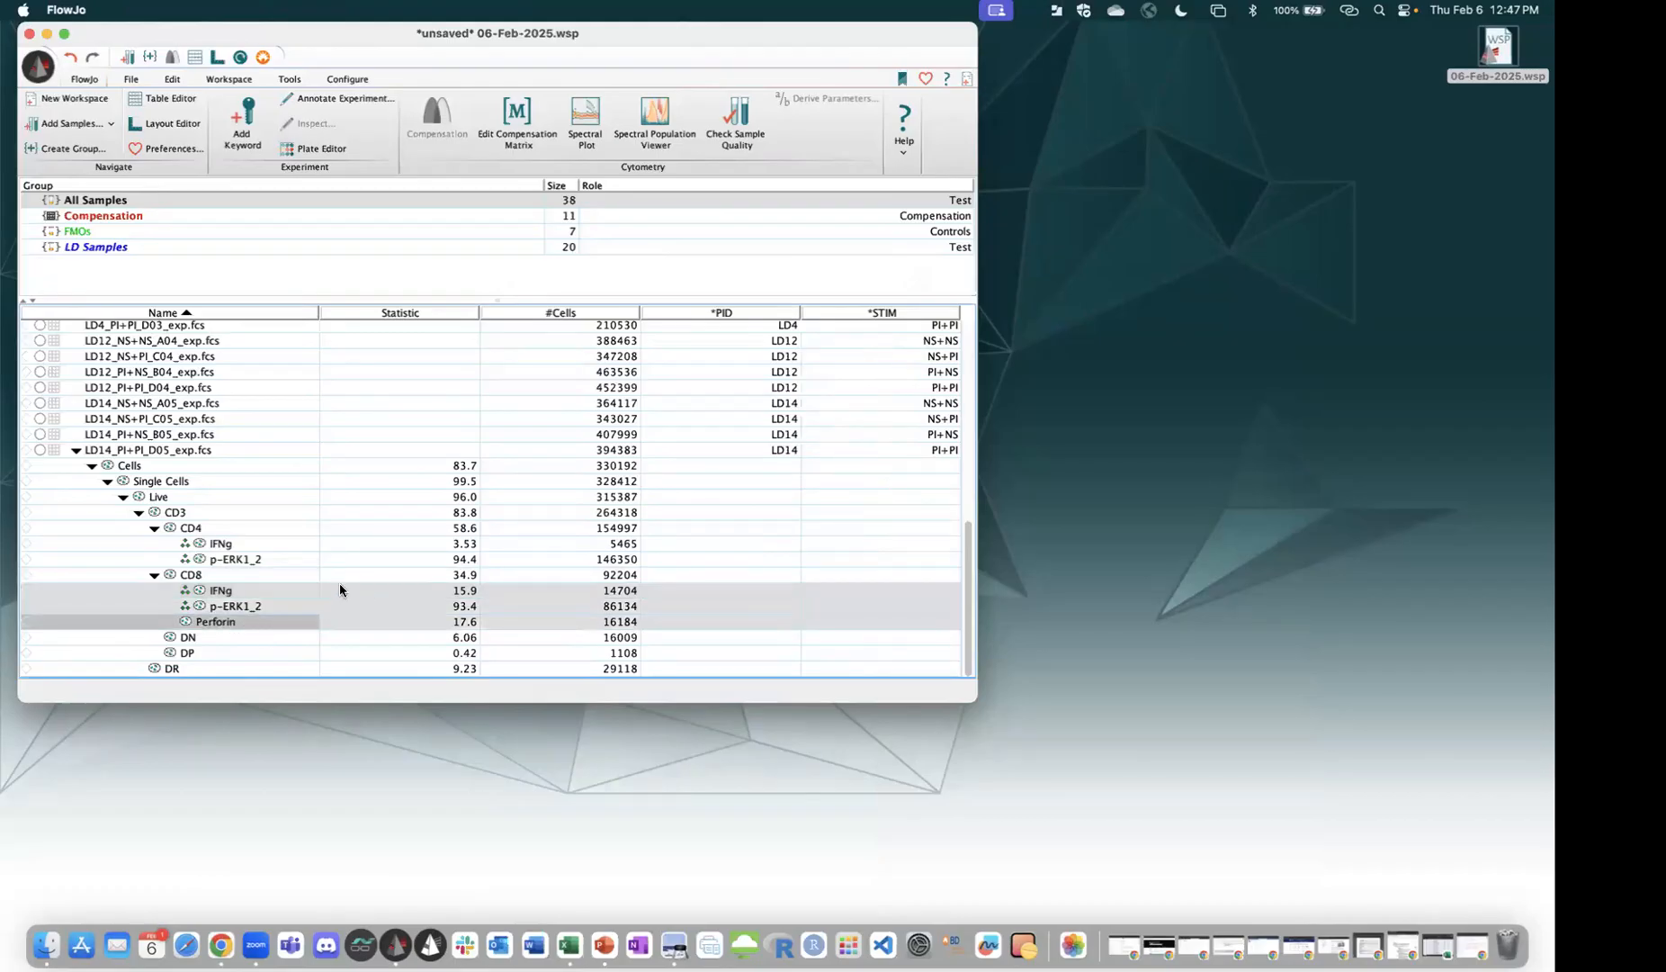
{"action": "left_click", "coordinate": [242, 575]}
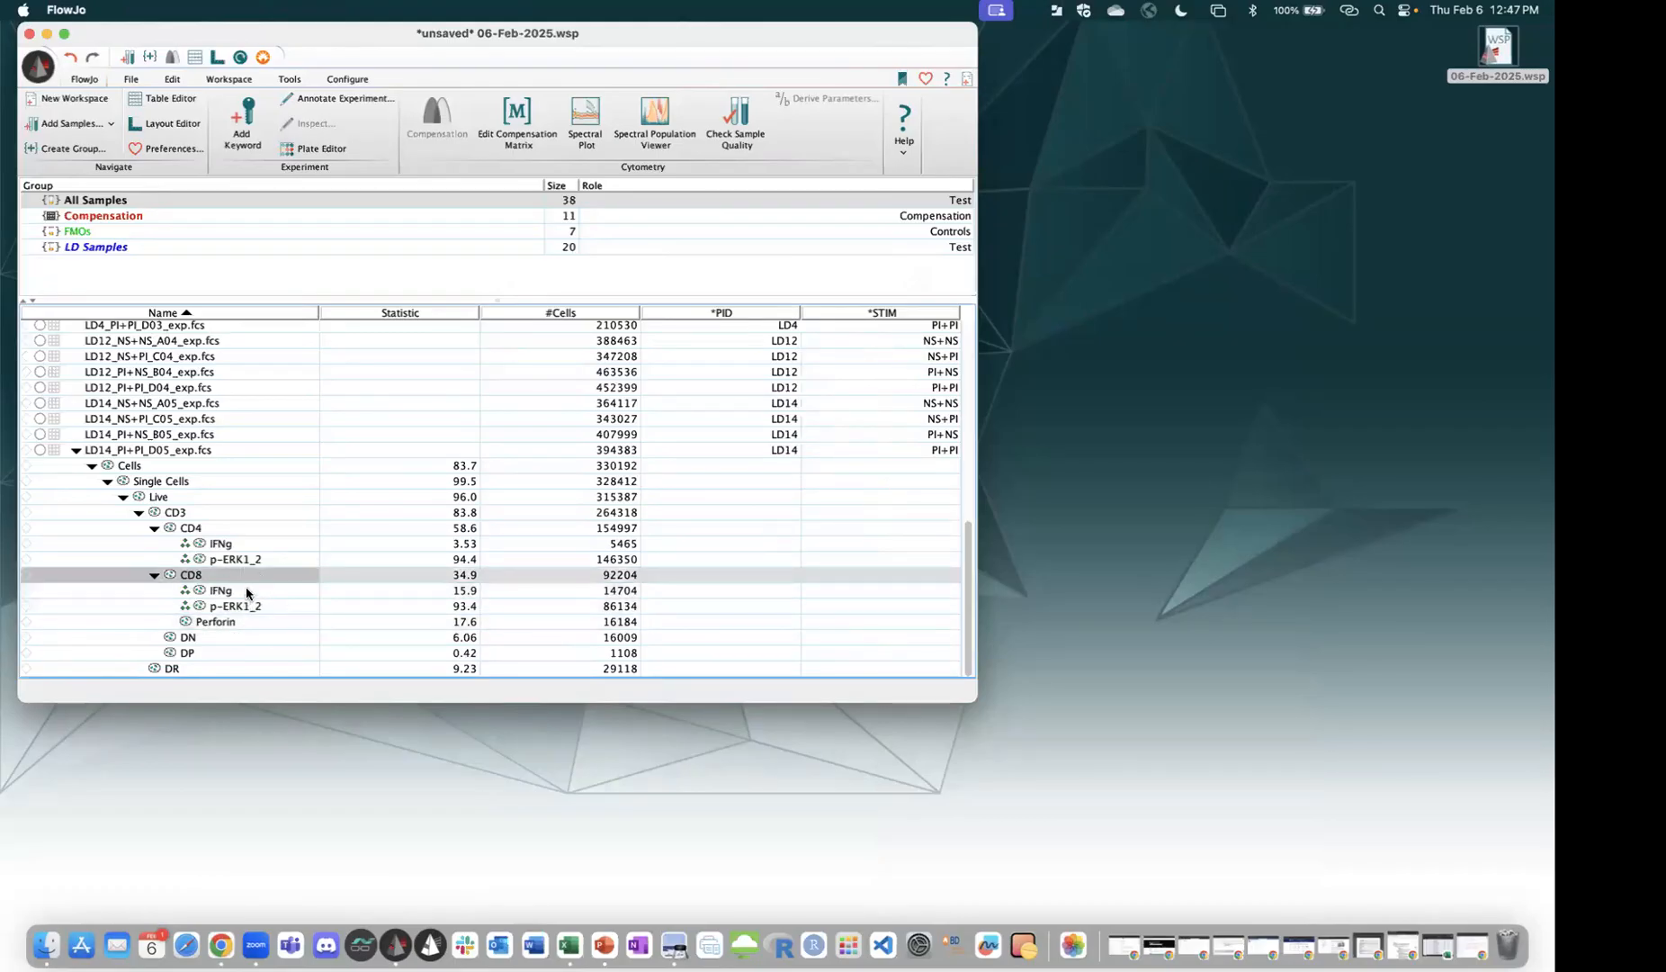
{"action": "key", "text": "Down"}
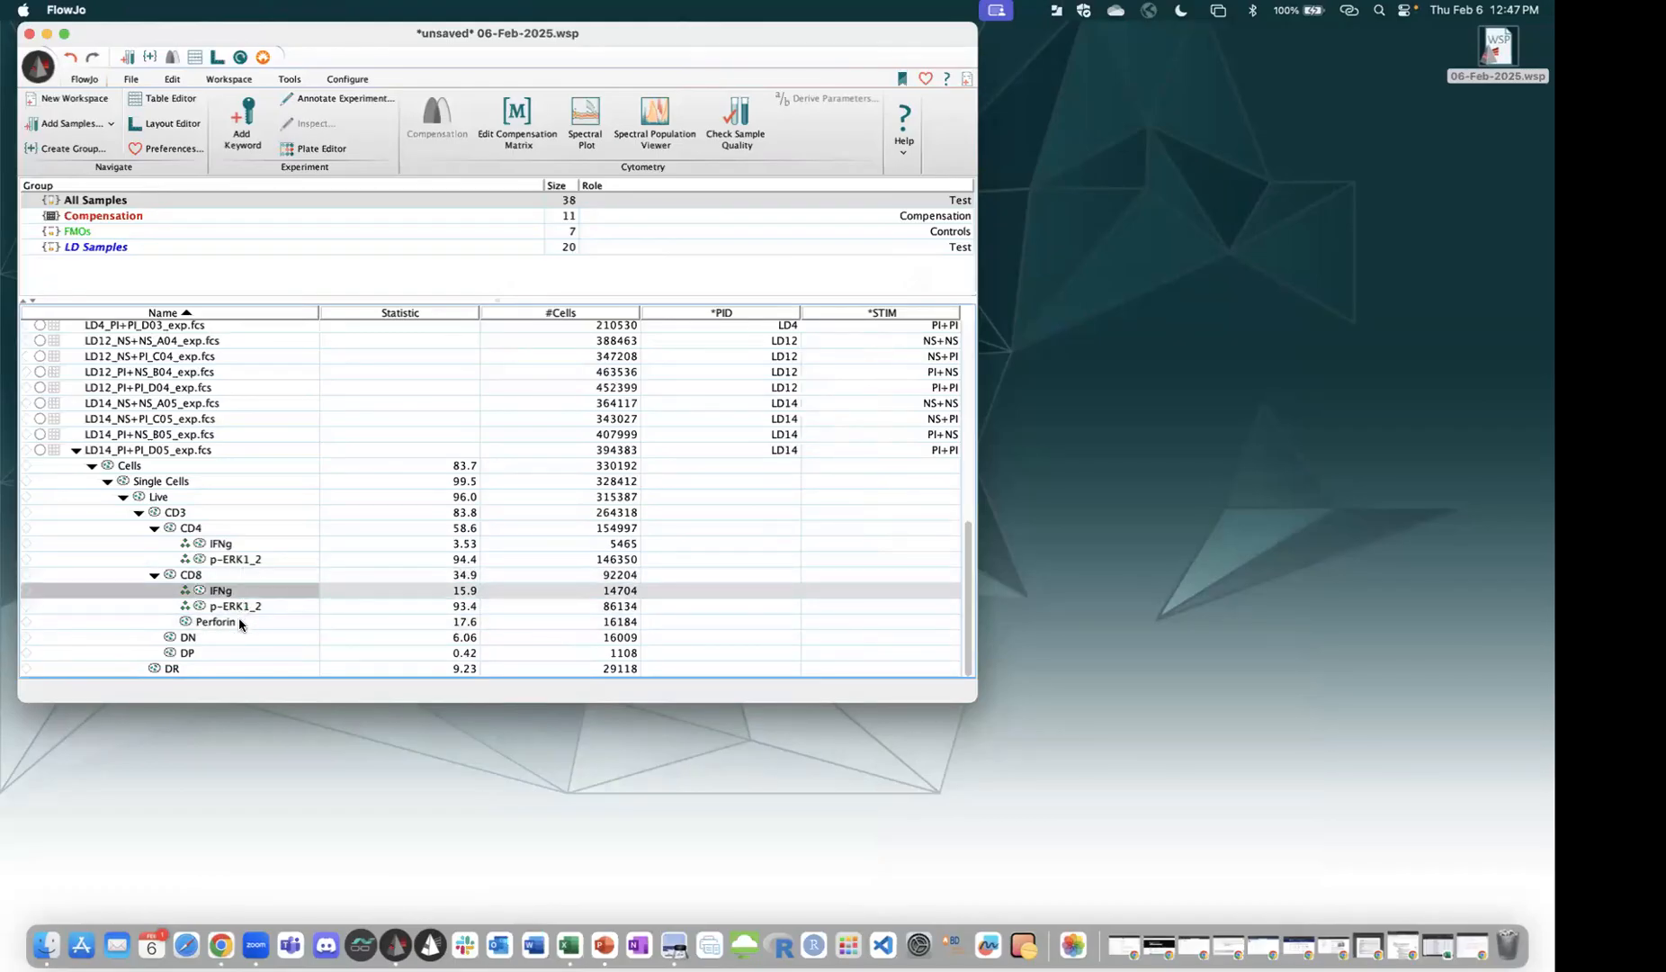
{"action": "left_click", "coordinate": [211, 581]}
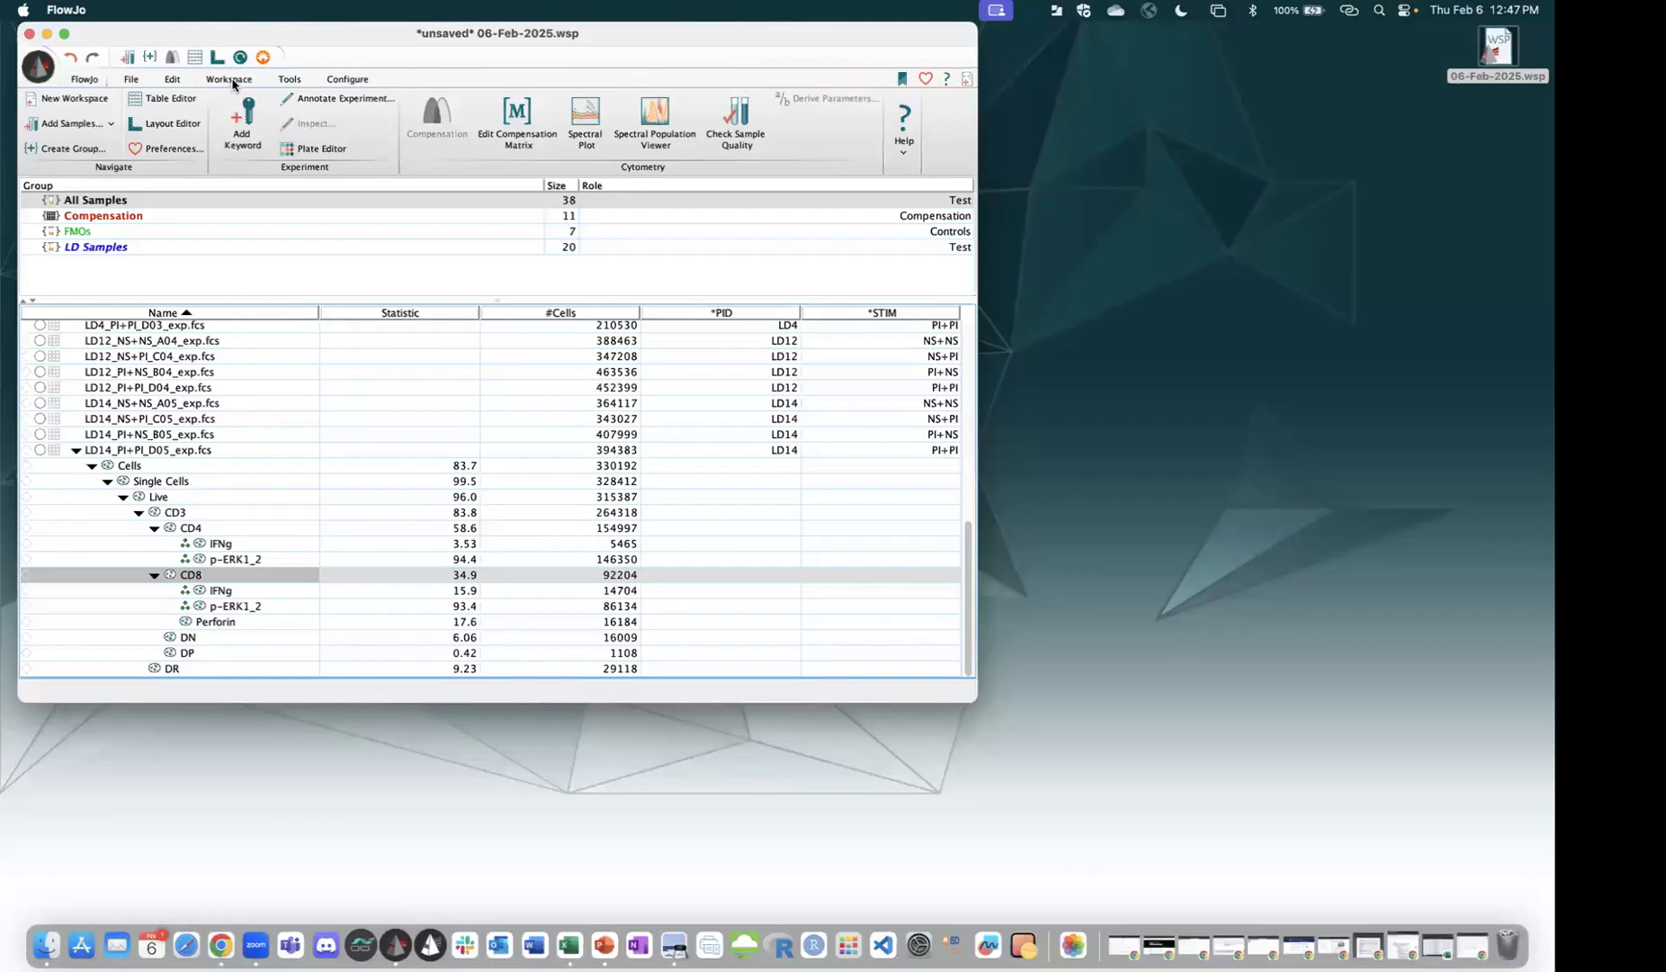
{"action": "left_click", "coordinate": [287, 81]}
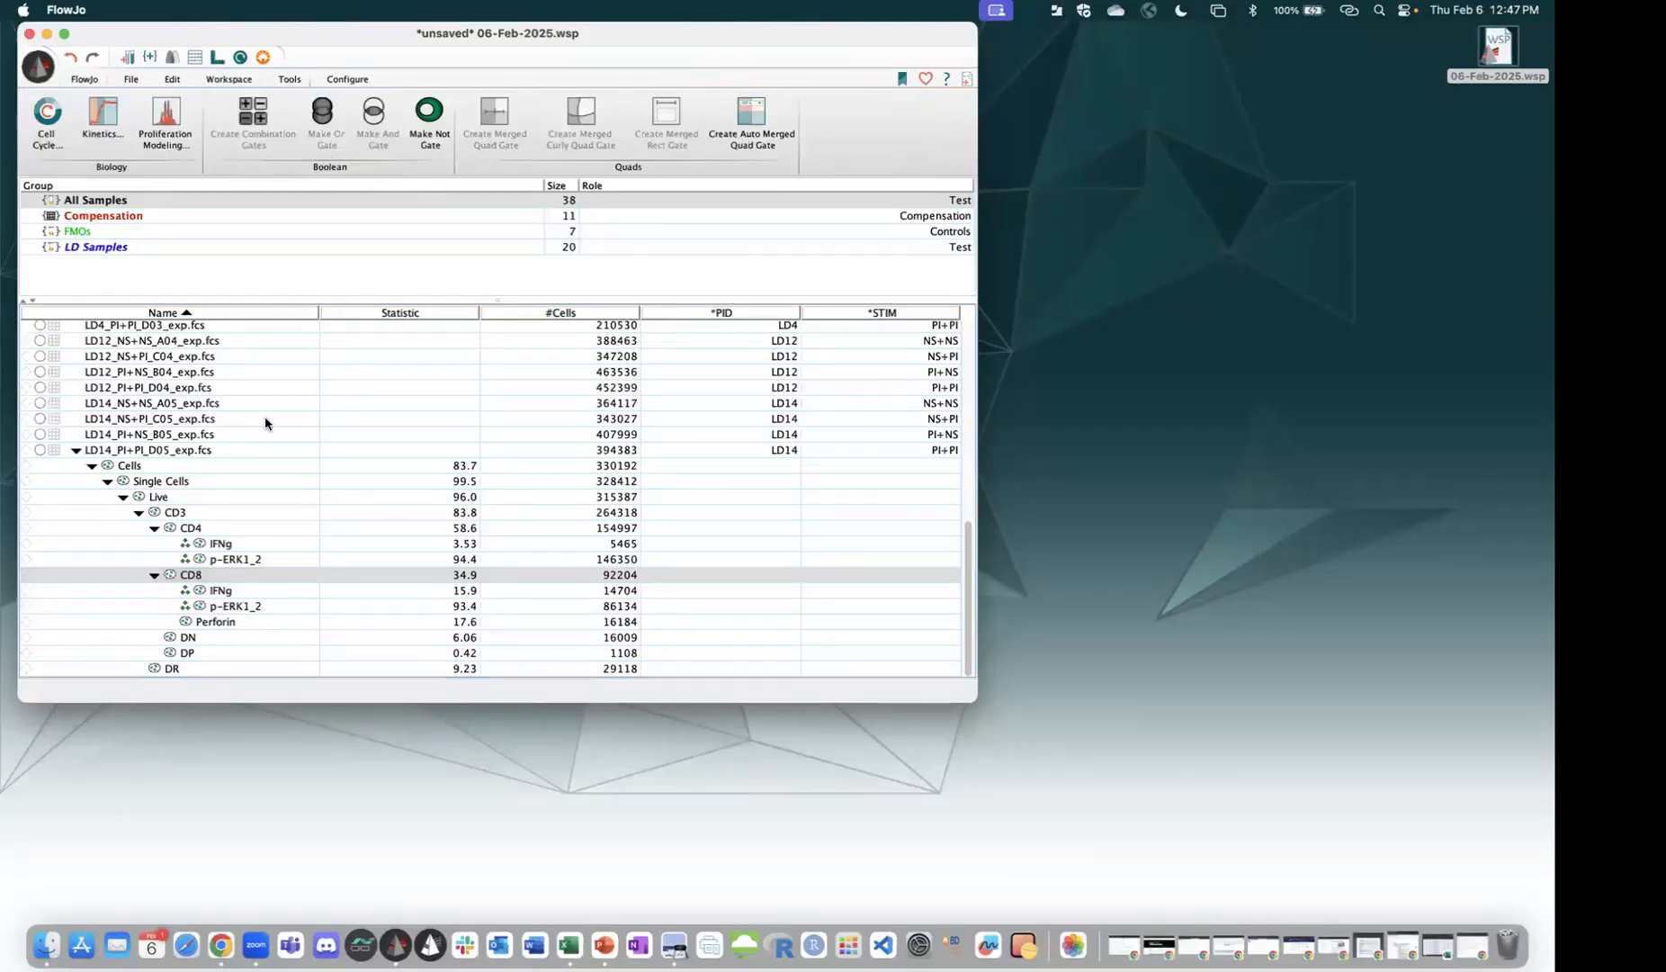
{"action": "left_click", "coordinate": [230, 591]}
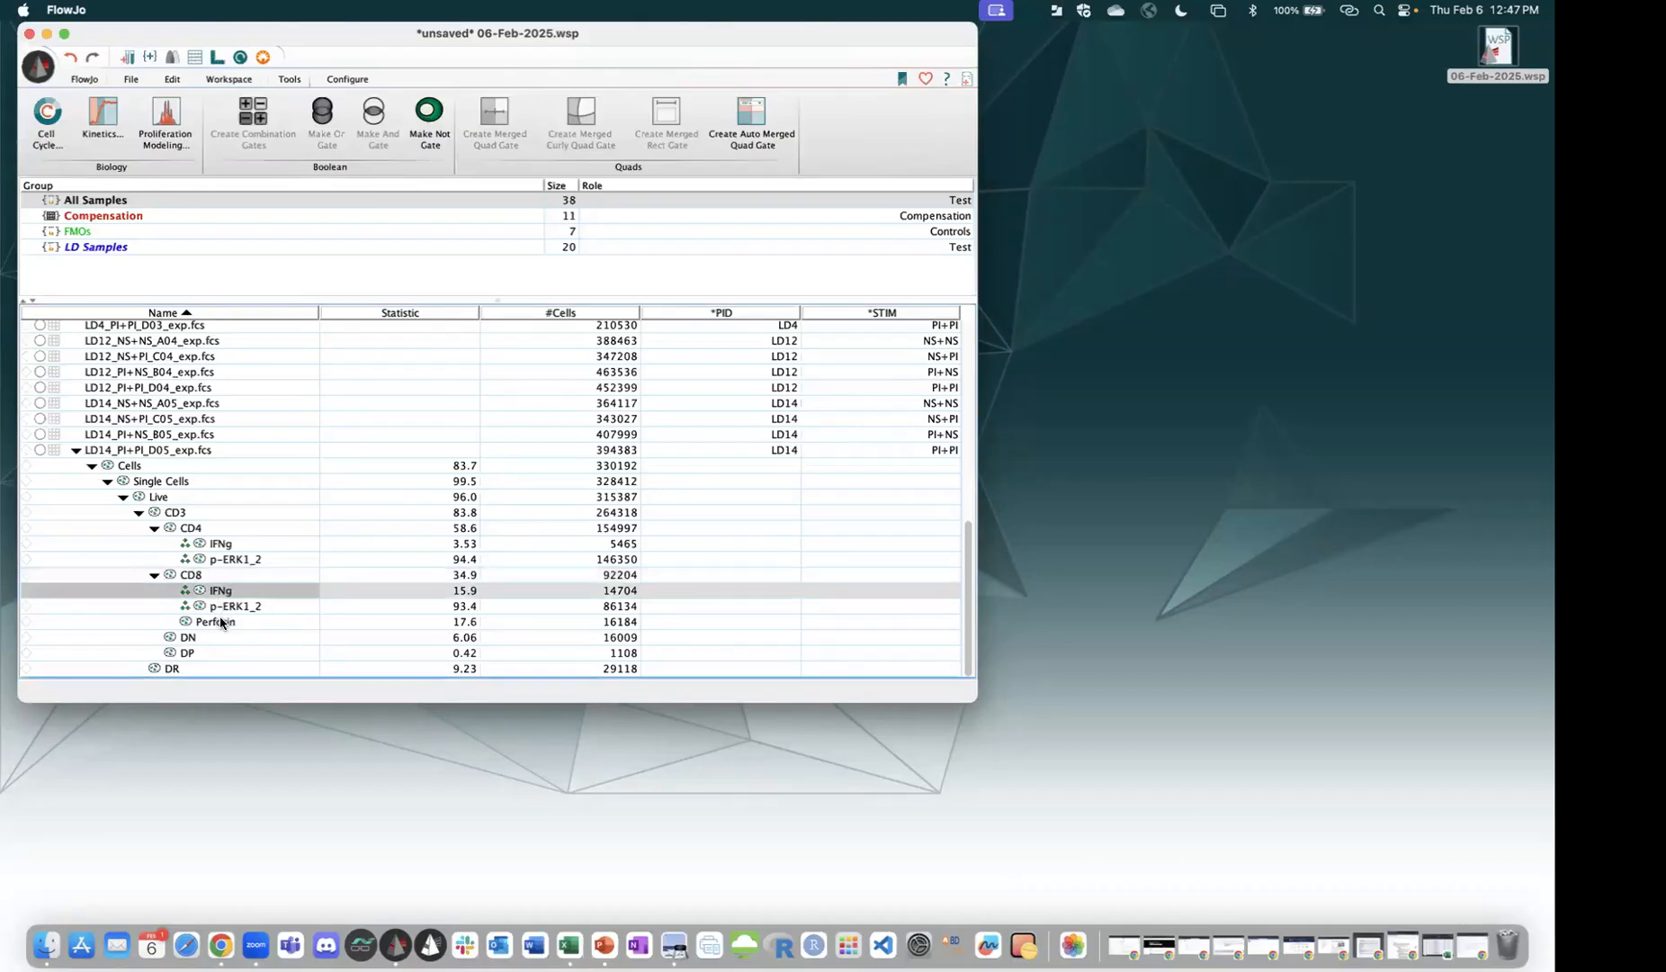
{"action": "left_click", "coordinate": [222, 622], "text": "shift"}
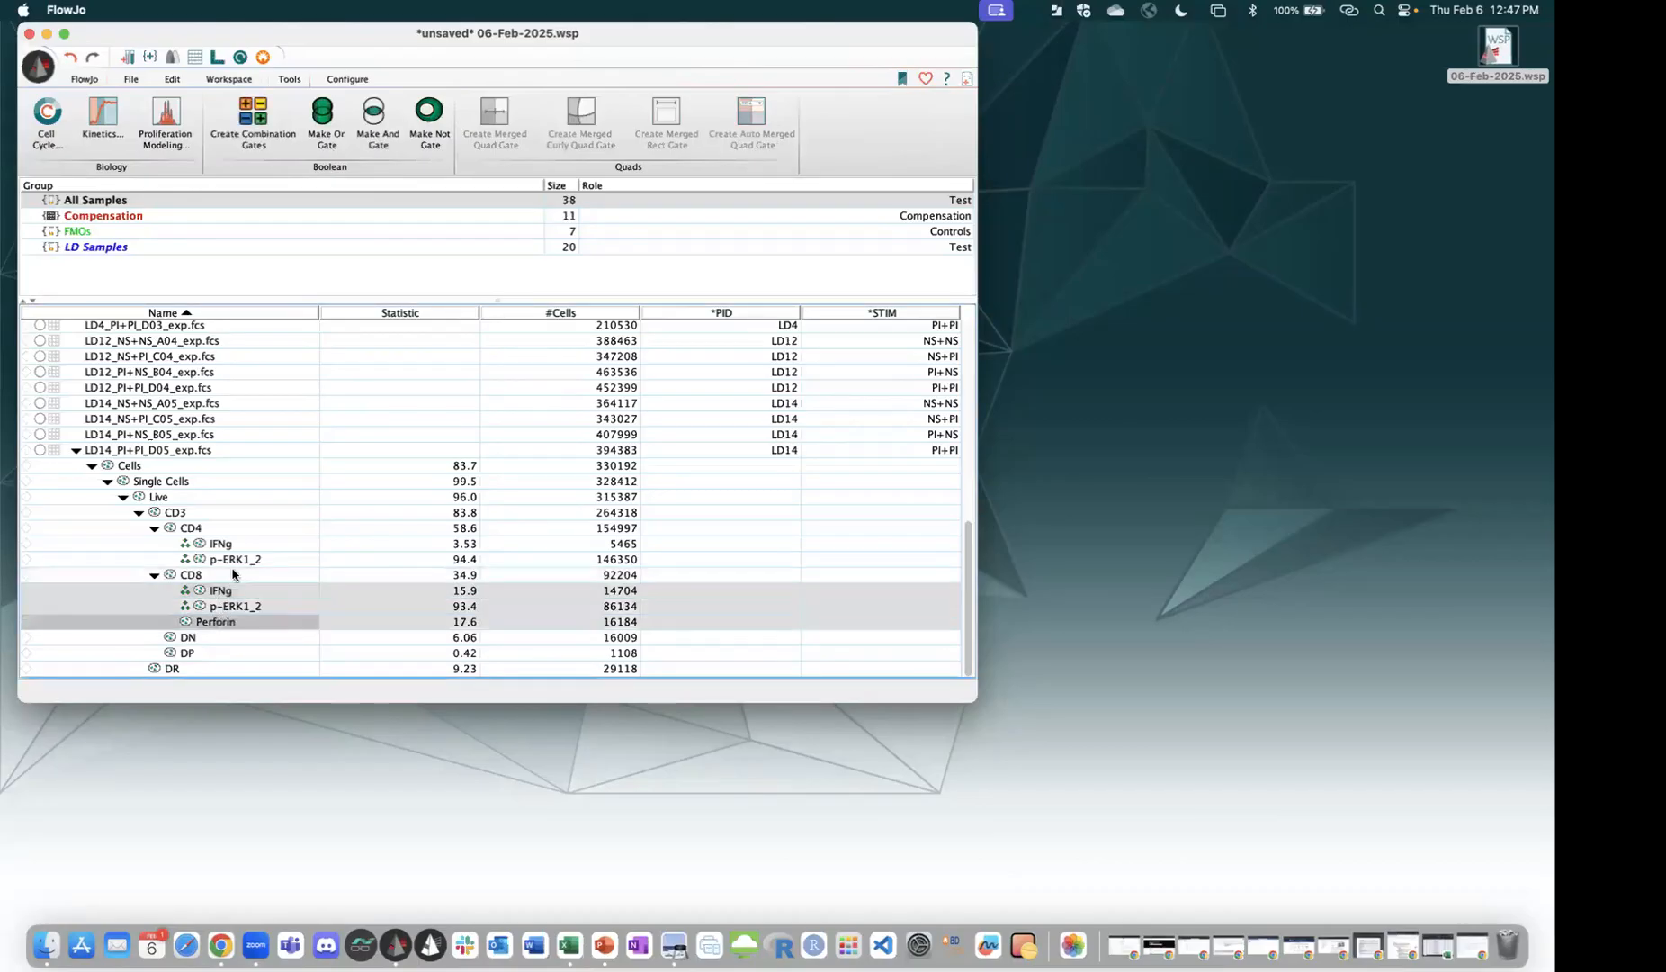
{"action": "left_click", "coordinate": [247, 130]}
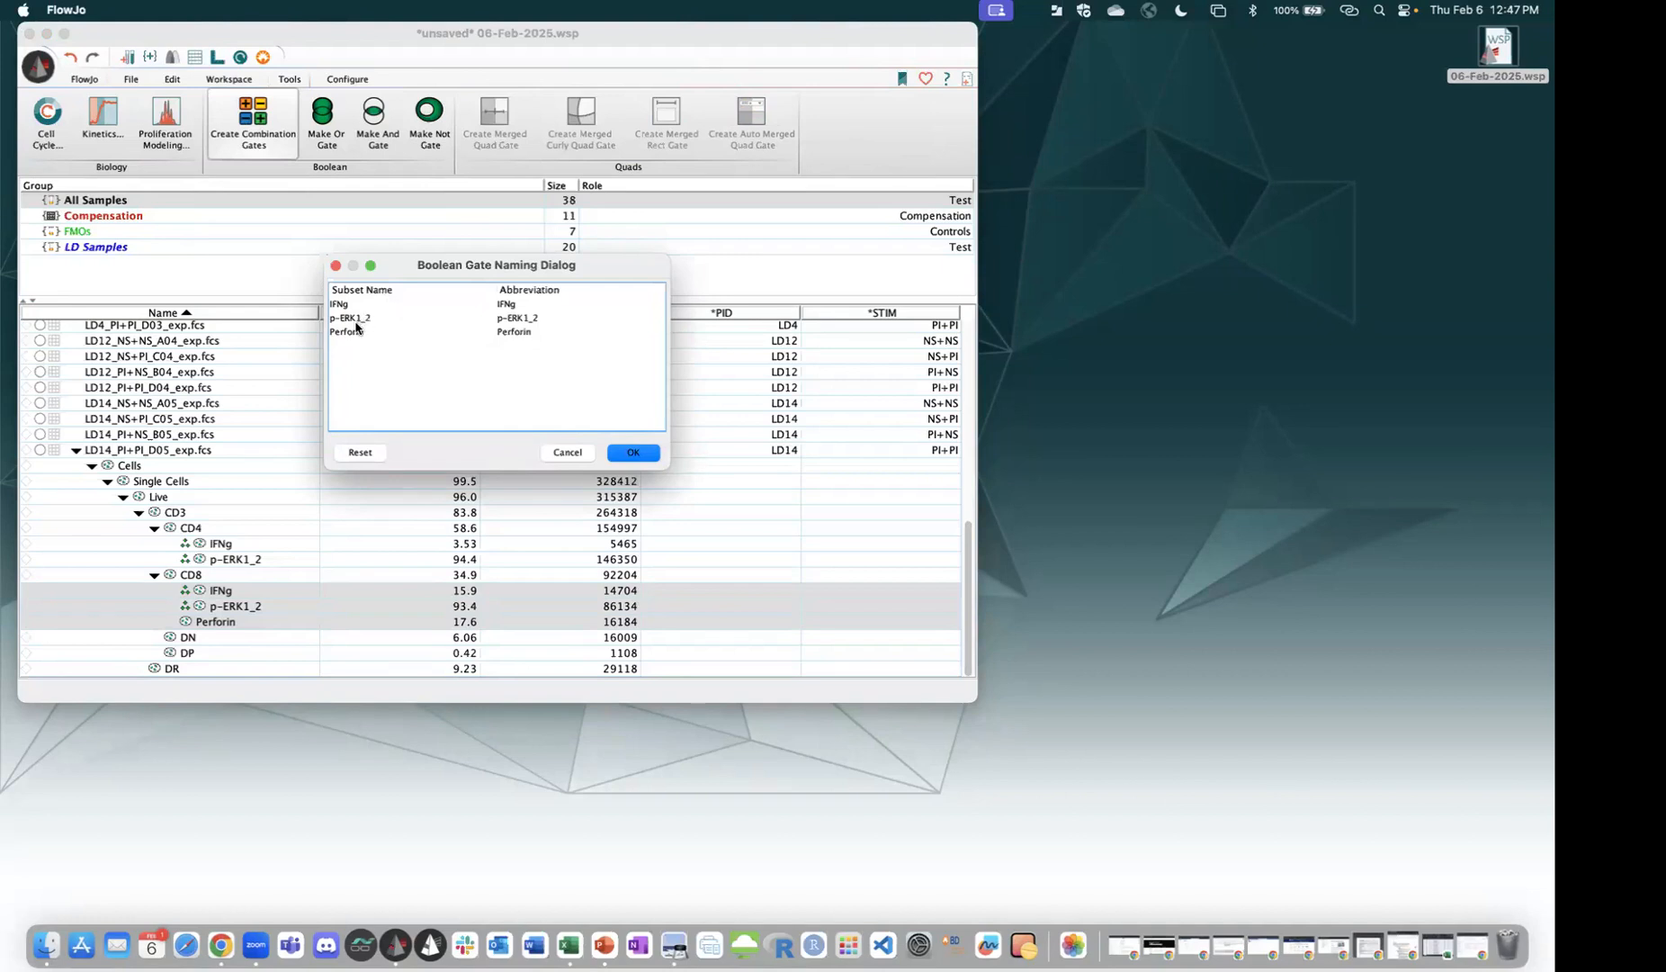
{"action": "key", "text": "Return"}
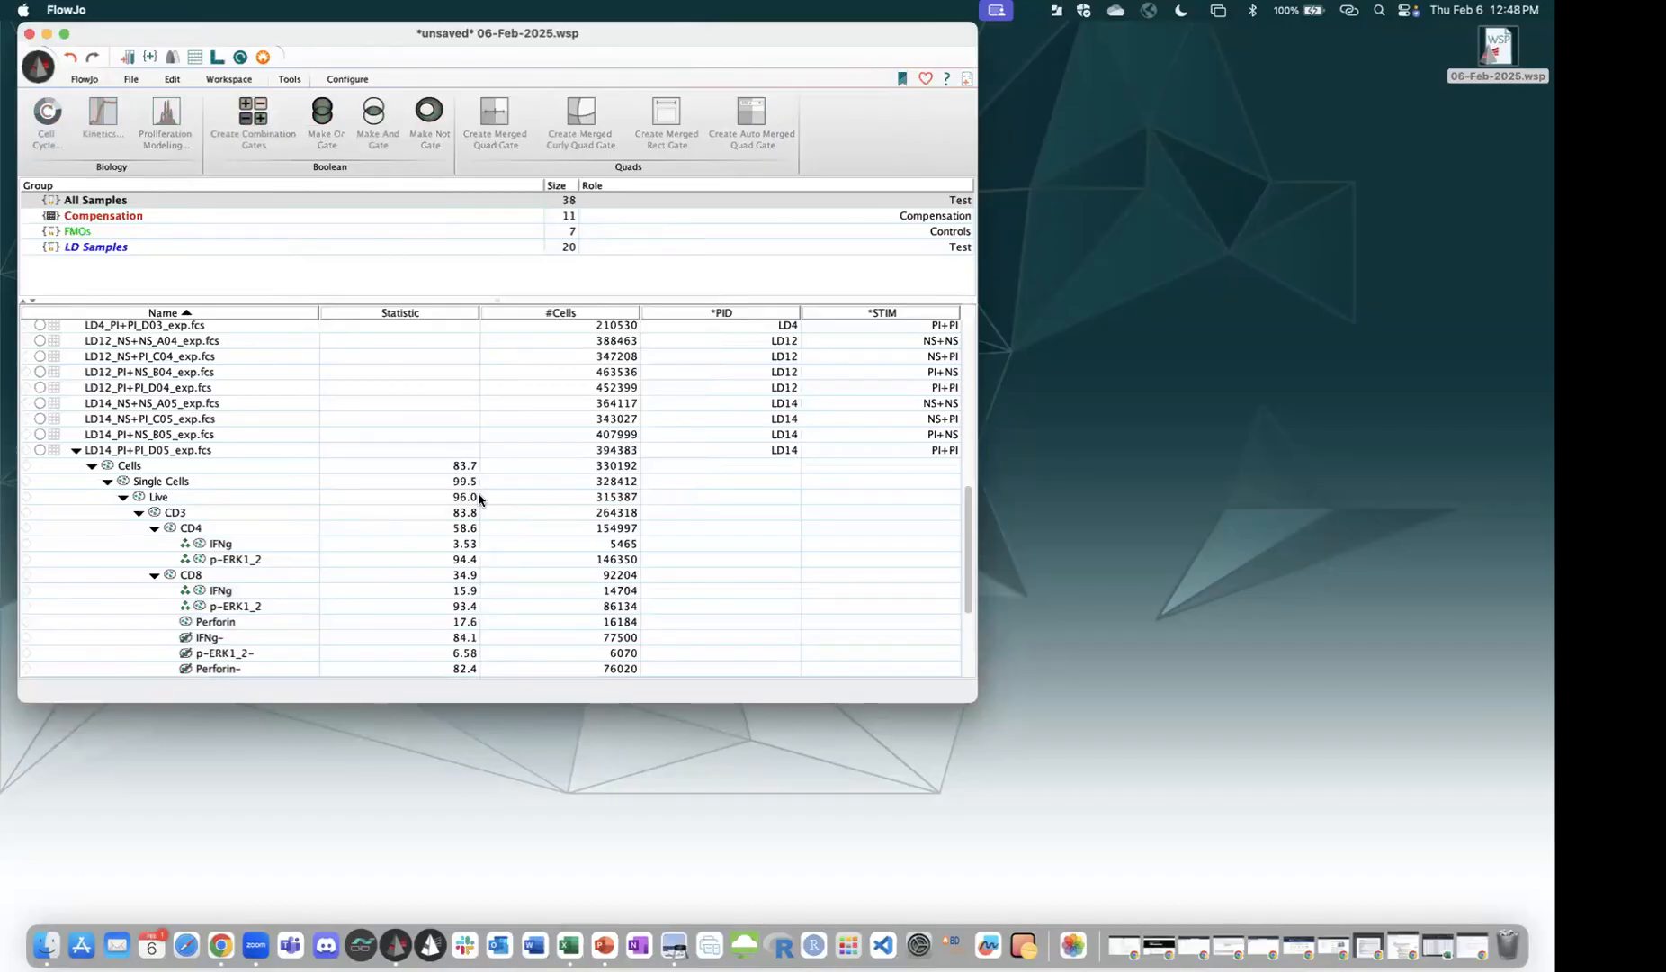
Widen the Name column of the sample list so the full combination gate names under CD8 fit.
{"action": "scroll", "coordinate": [477, 498], "scroll_direction": "down", "scroll_amount": 4}
{"action": "left_click", "coordinate": [441, 465]}
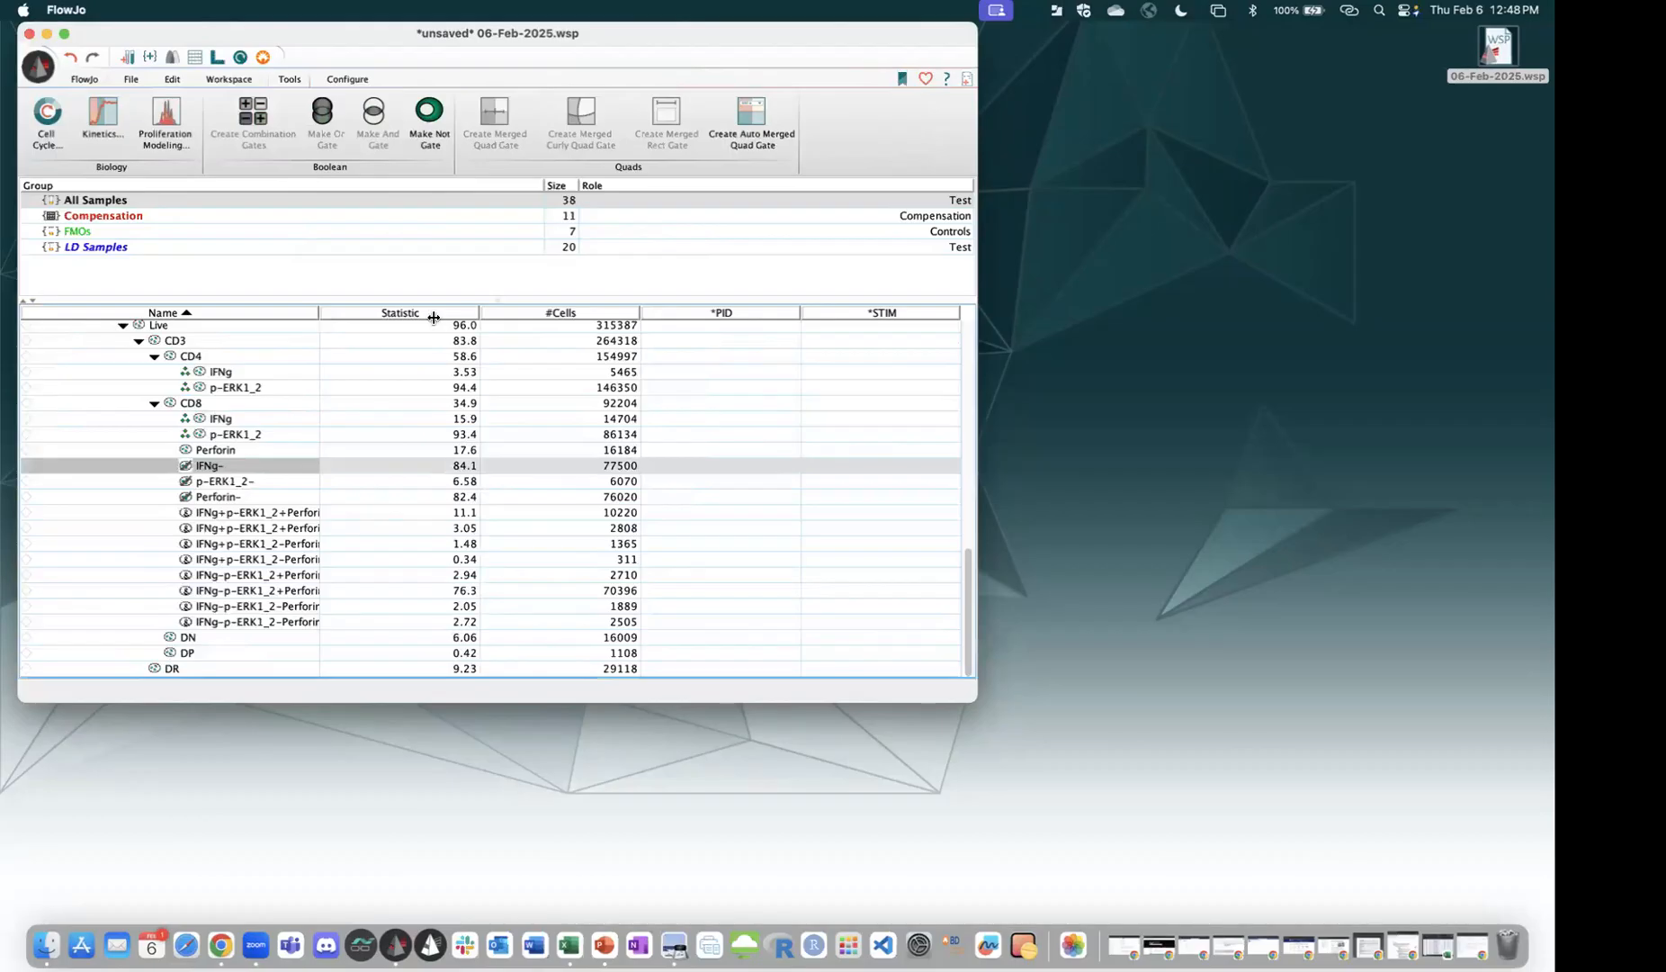
{"action": "left_click_drag", "start_coordinate": [434, 317], "coordinate": [382, 315]}
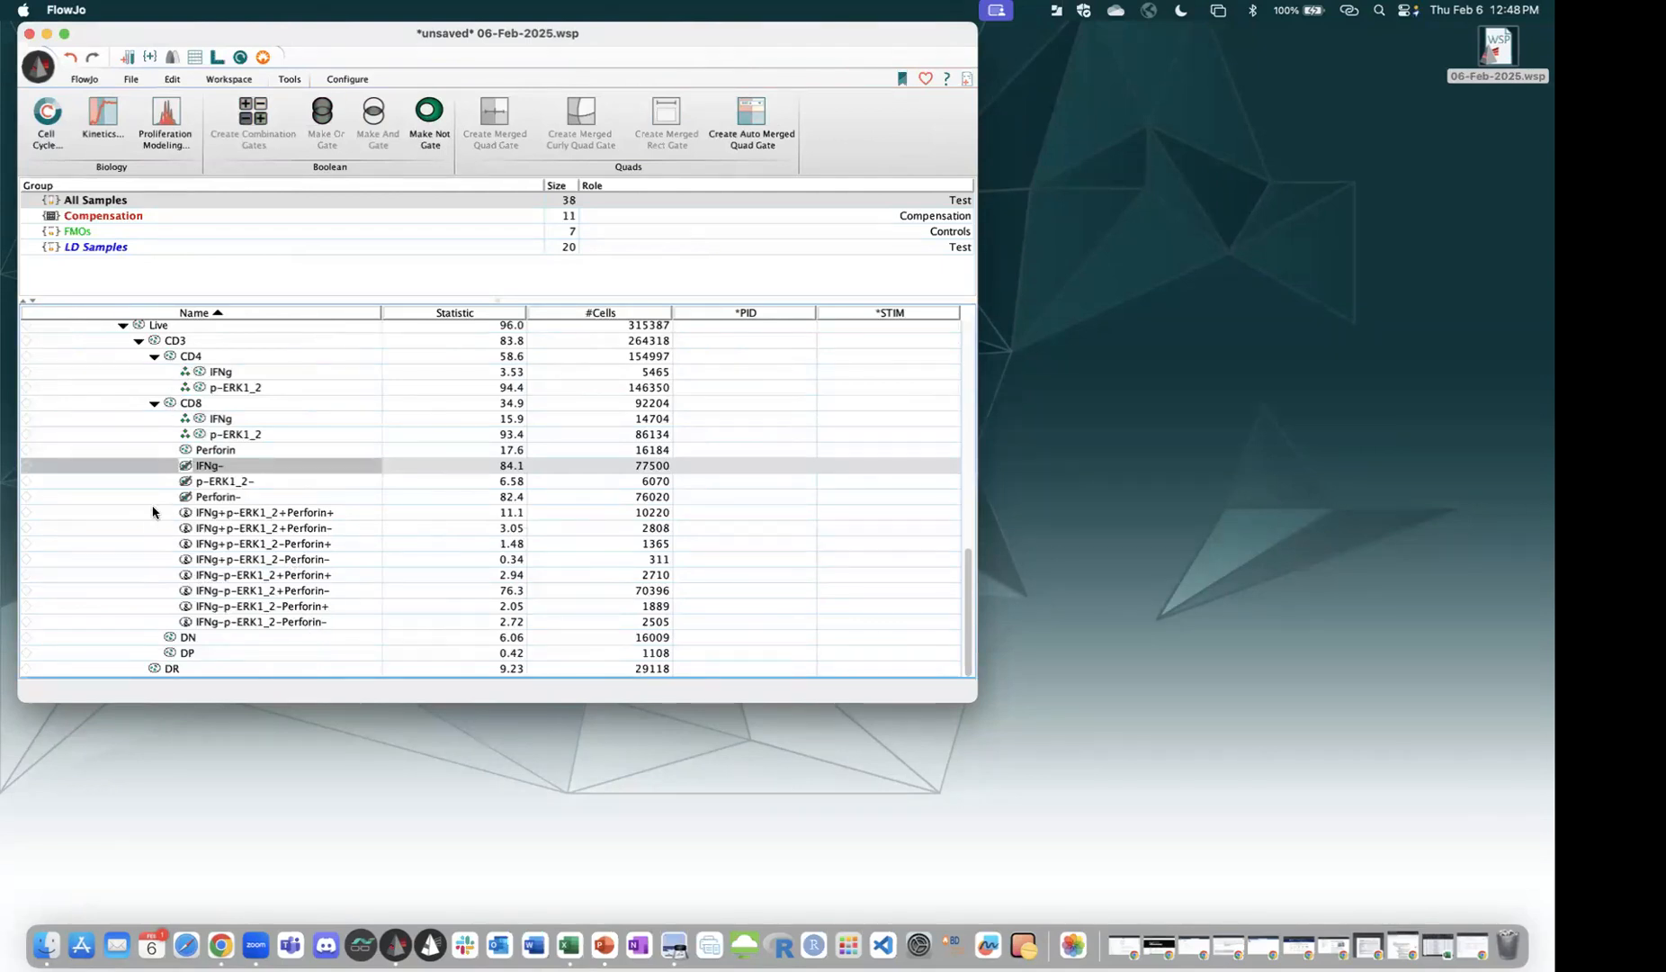
Apply the whole gating tree, from Cells down, of LD14_PI+PI_D05_exp.fcs to the FMOs group and display that group's samples.
{"action": "scroll", "coordinate": [209, 494], "scroll_direction": "up", "scroll_amount": 2}
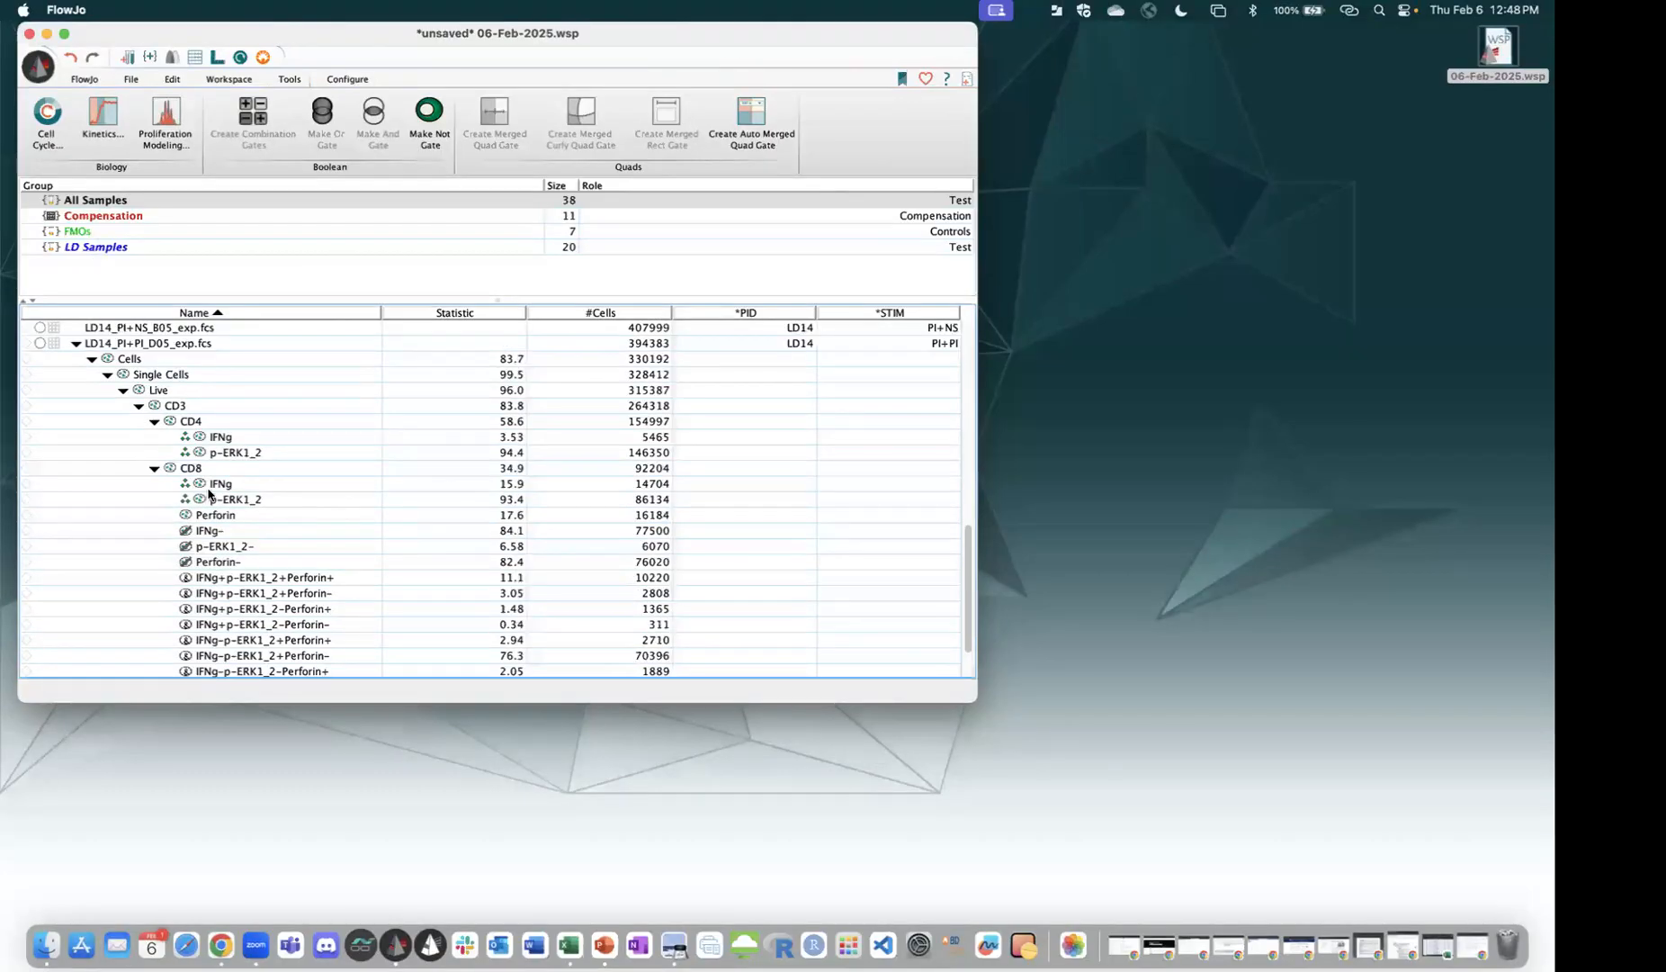
{"action": "scroll", "coordinate": [209, 494], "scroll_direction": "up", "scroll_amount": 4}
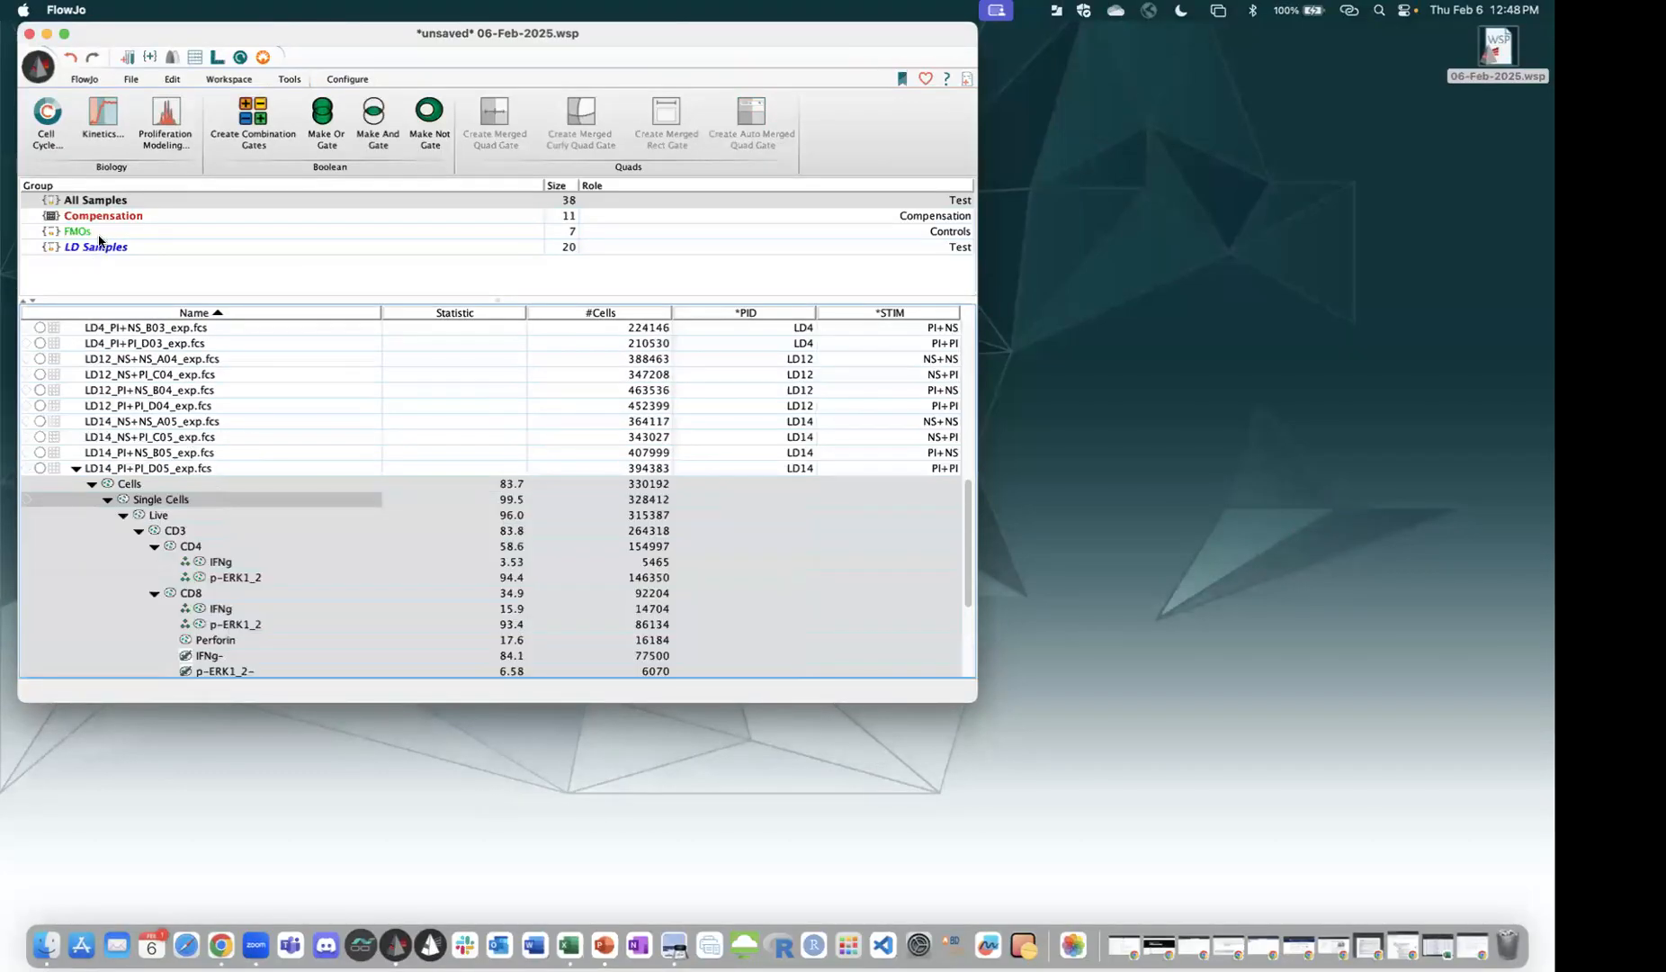
{"action": "scroll", "coordinate": [206, 494], "scroll_direction": "up", "scroll_amount": 10}
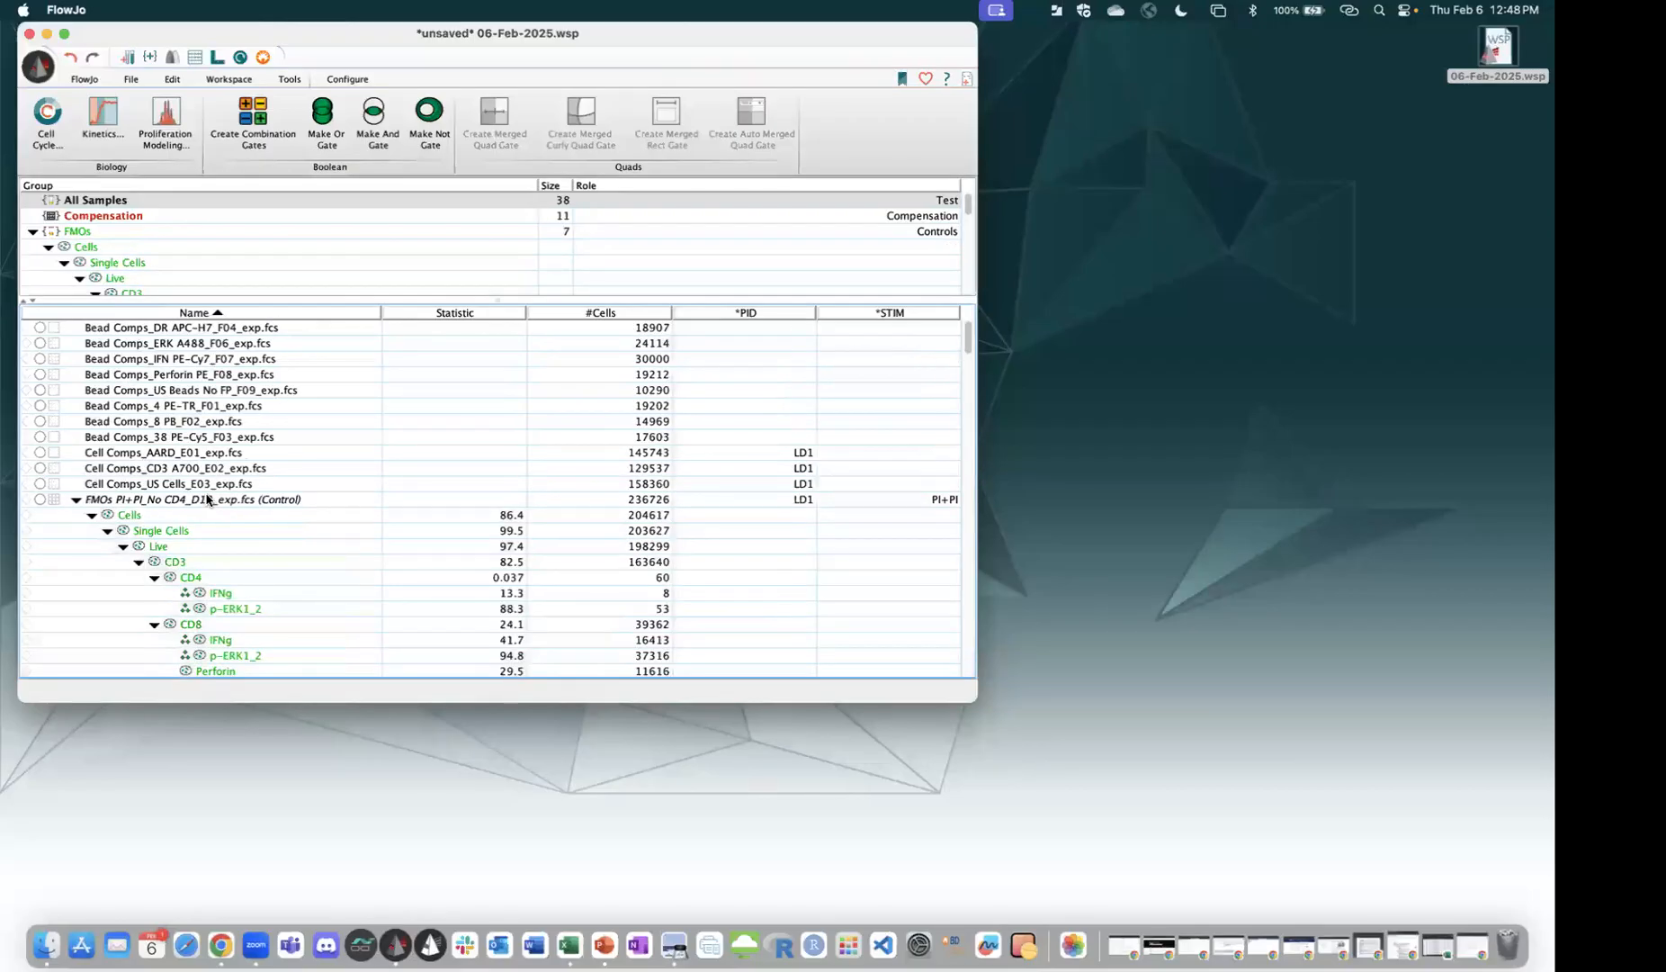
{"action": "left_click", "coordinate": [77, 231]}
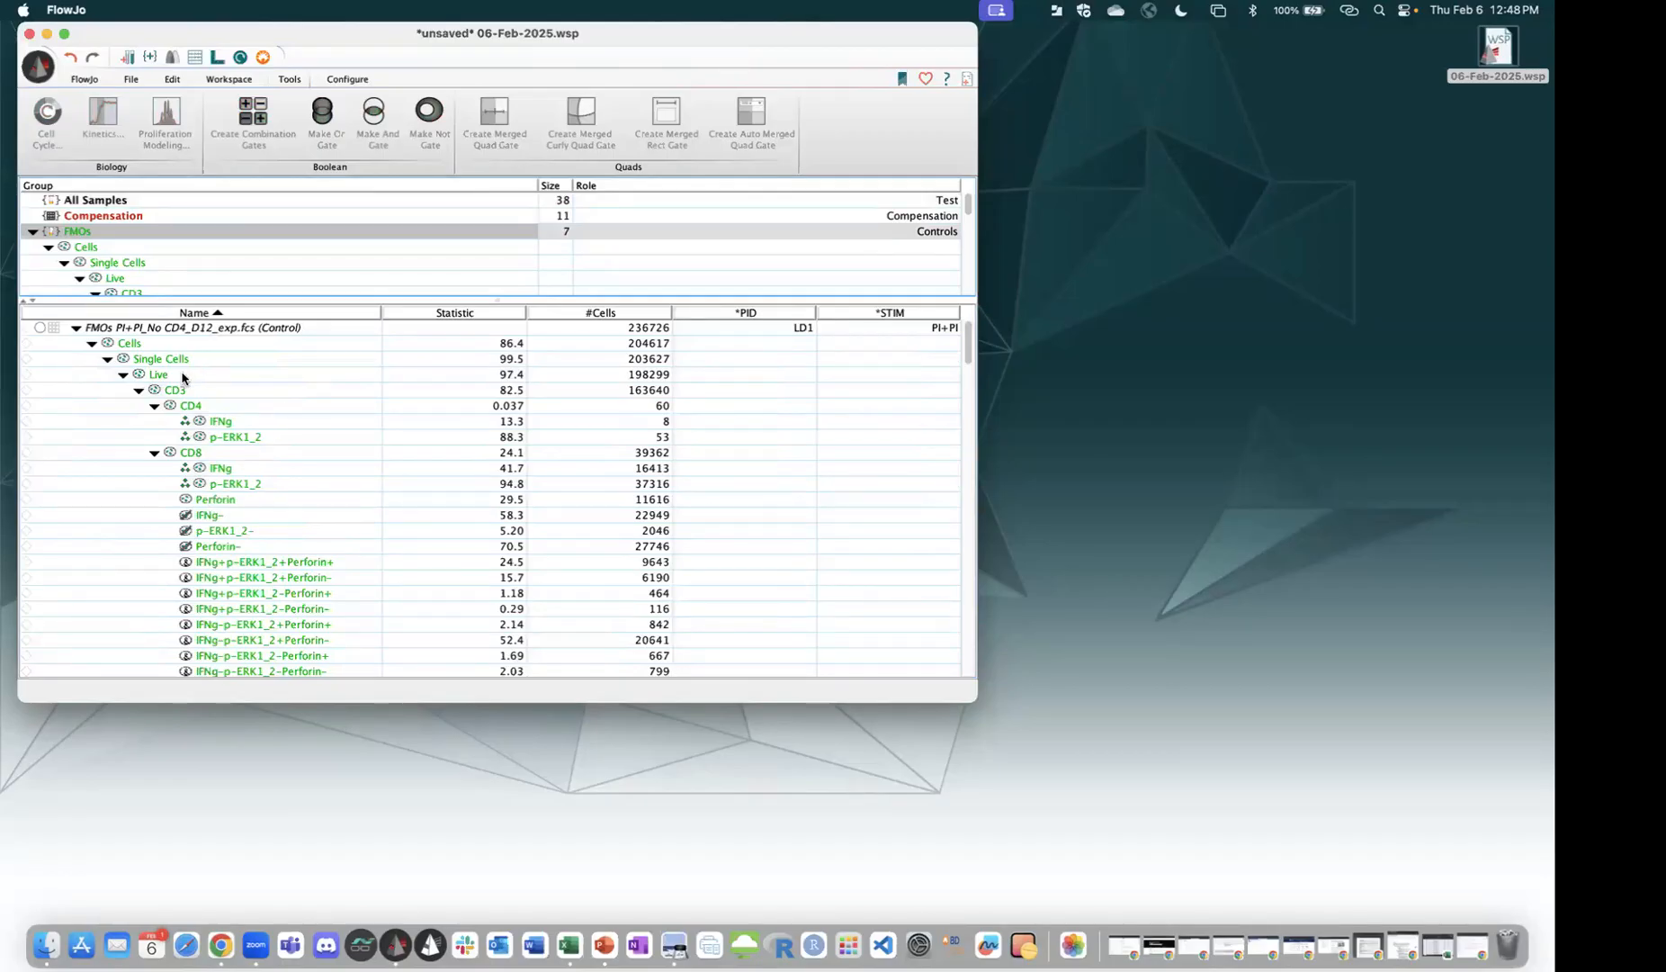
Open the CD3 population of FMOs PI+PI_No CD4_D12_exp.fcs and nudge the CD4/CD8 quadrant gate's centre along the CD4-negative boundary.
{"action": "left_click", "coordinate": [126, 330]}
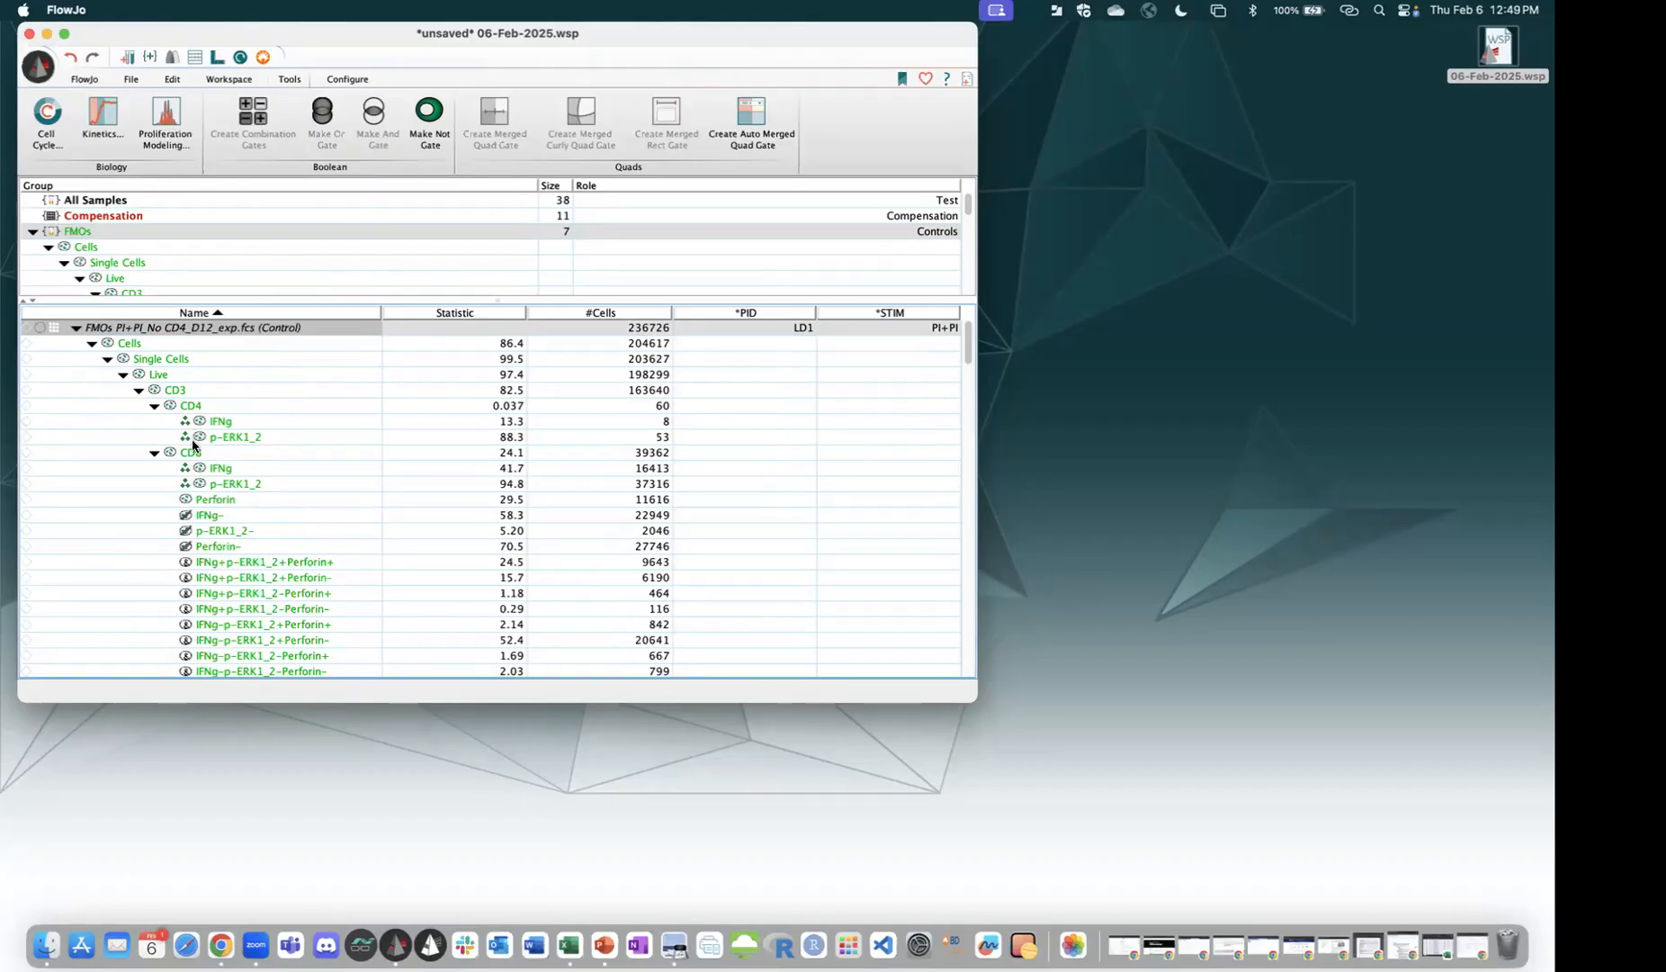
{"action": "left_click", "coordinate": [188, 393]}
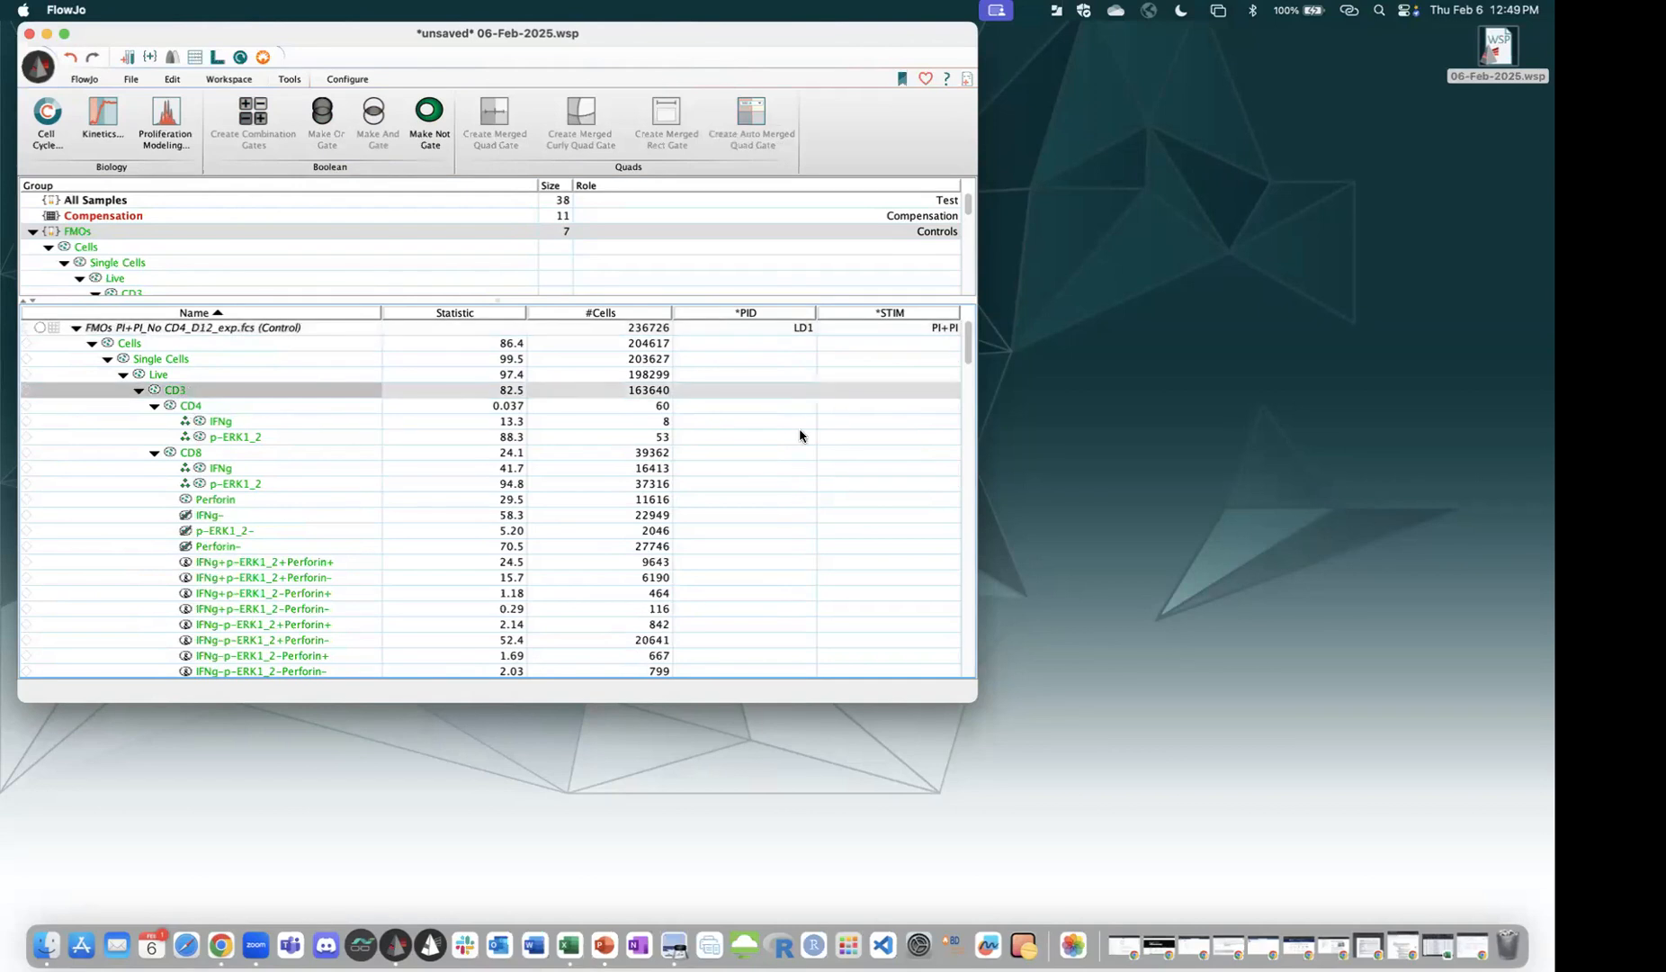
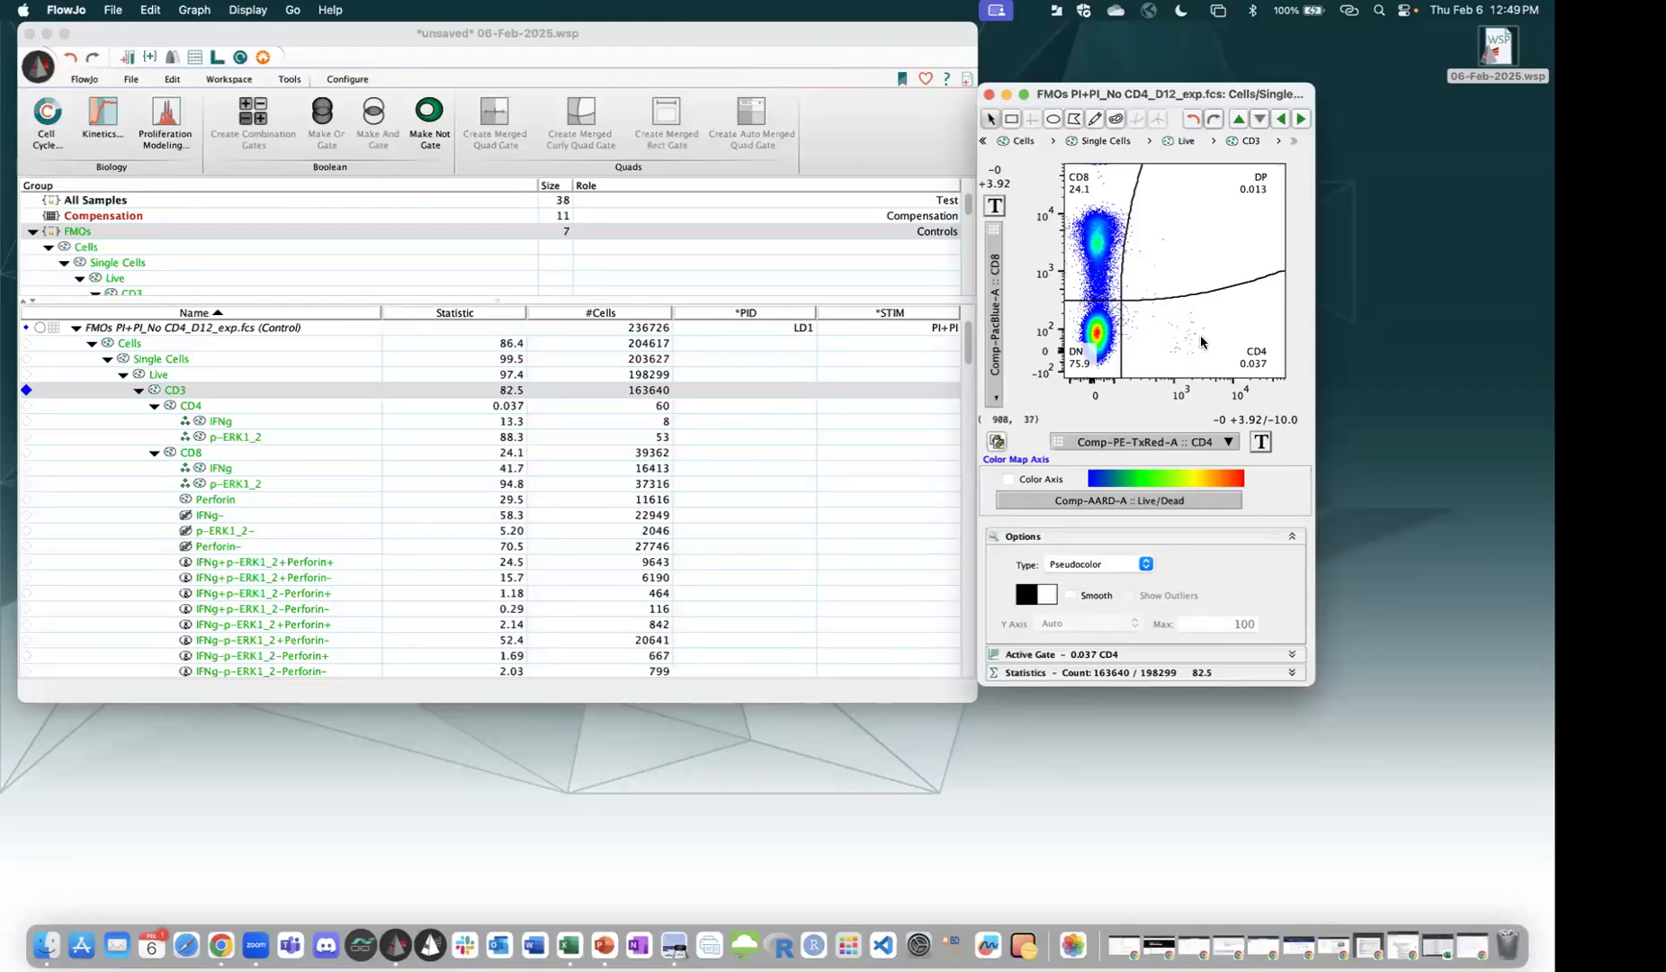
{"action": "left_click", "coordinate": [1122, 301]}
{"action": "left_click_drag", "start_coordinate": [1122, 302], "coordinate": [1123, 303]}
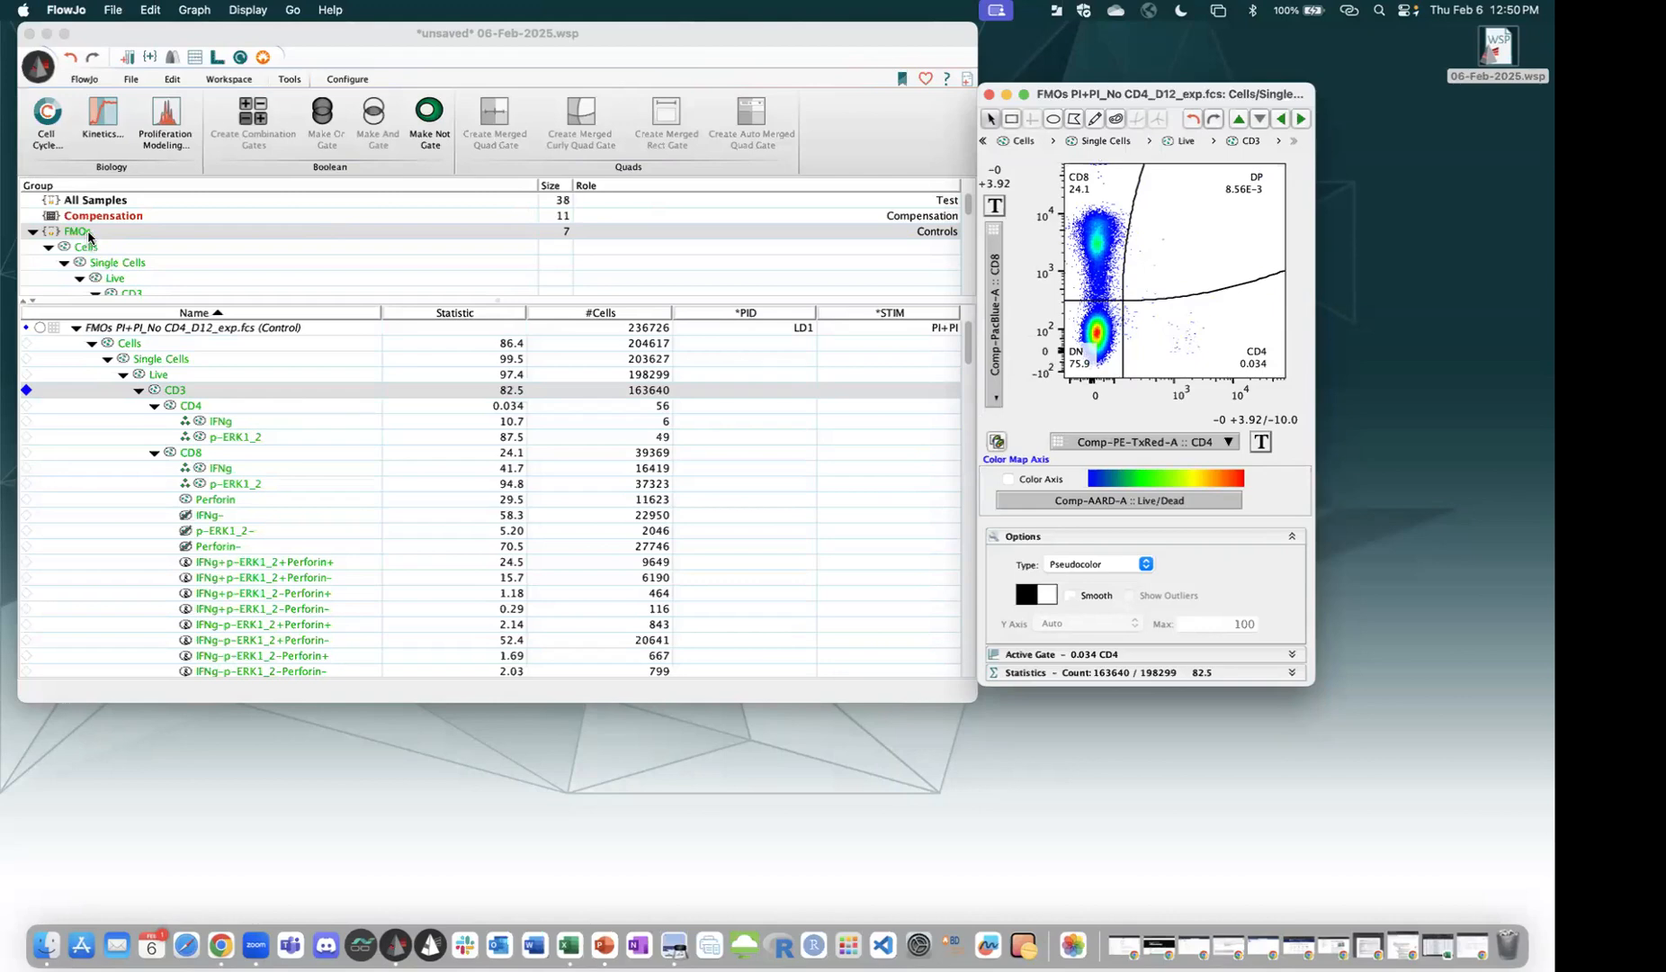
{"action": "left_click", "coordinate": [266, 57]}
{"action": "key", "text": "Escape"}
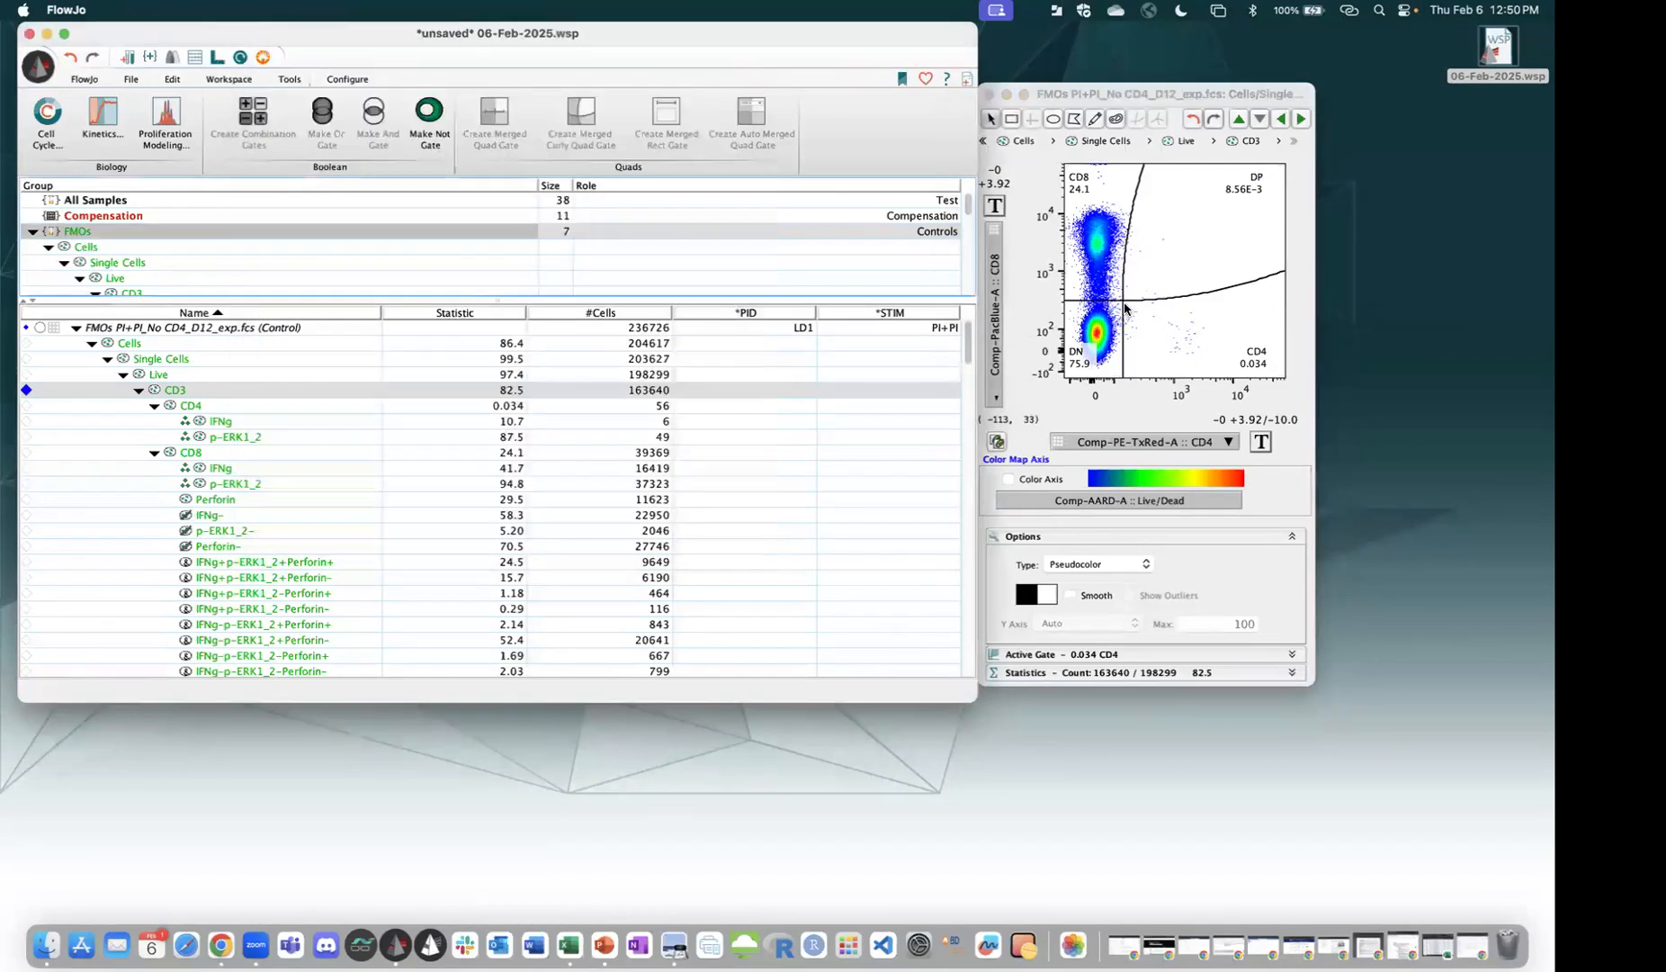
Try moving the quadrant gate's centre up to high CD4 and CD8 values and step through the other FMO controls.
{"action": "left_click", "coordinate": [1210, 228]}
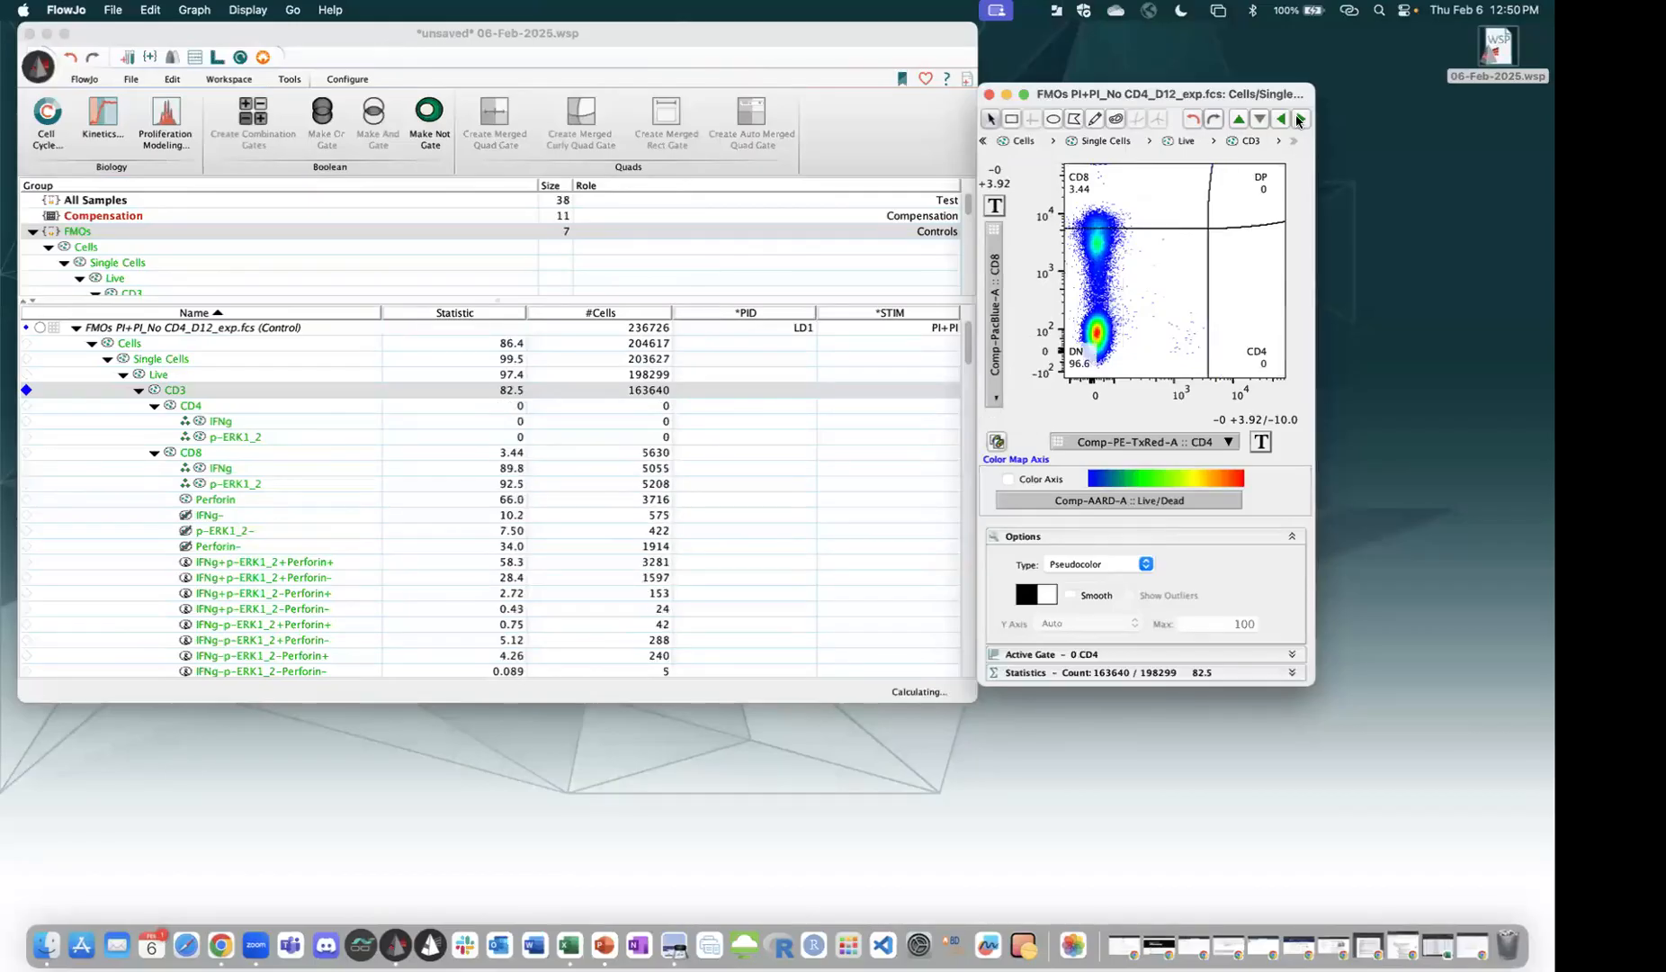
{"action": "left_click", "coordinate": [1301, 119]}
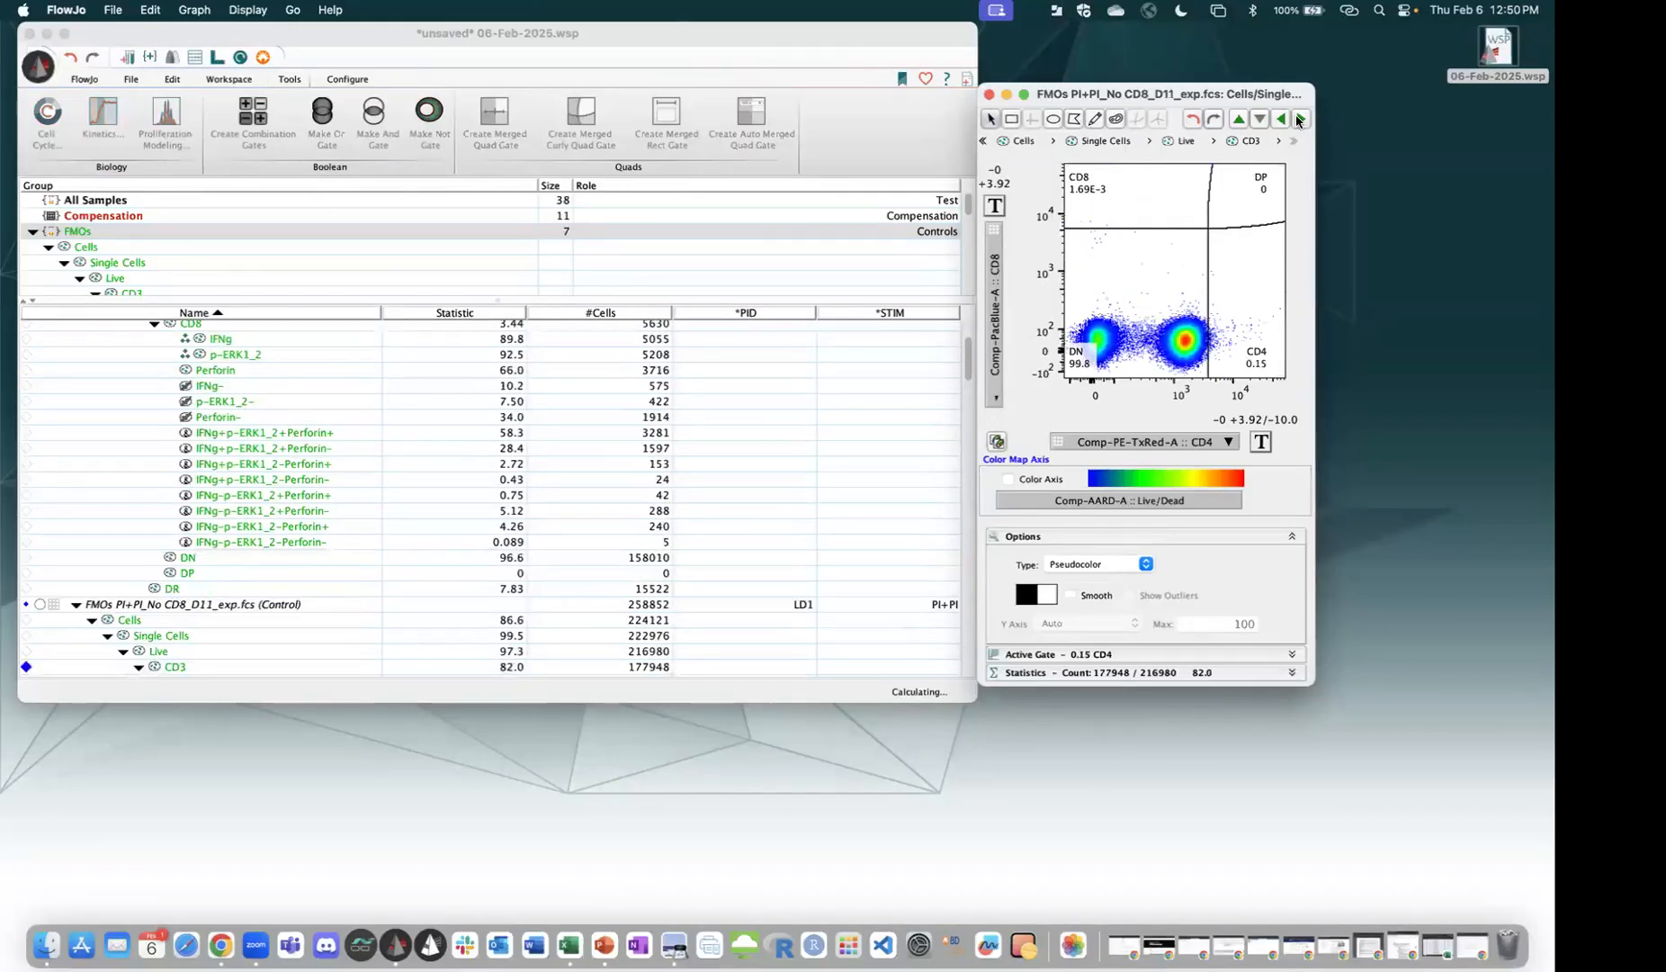
{"action": "left_click", "coordinate": [1299, 119]}
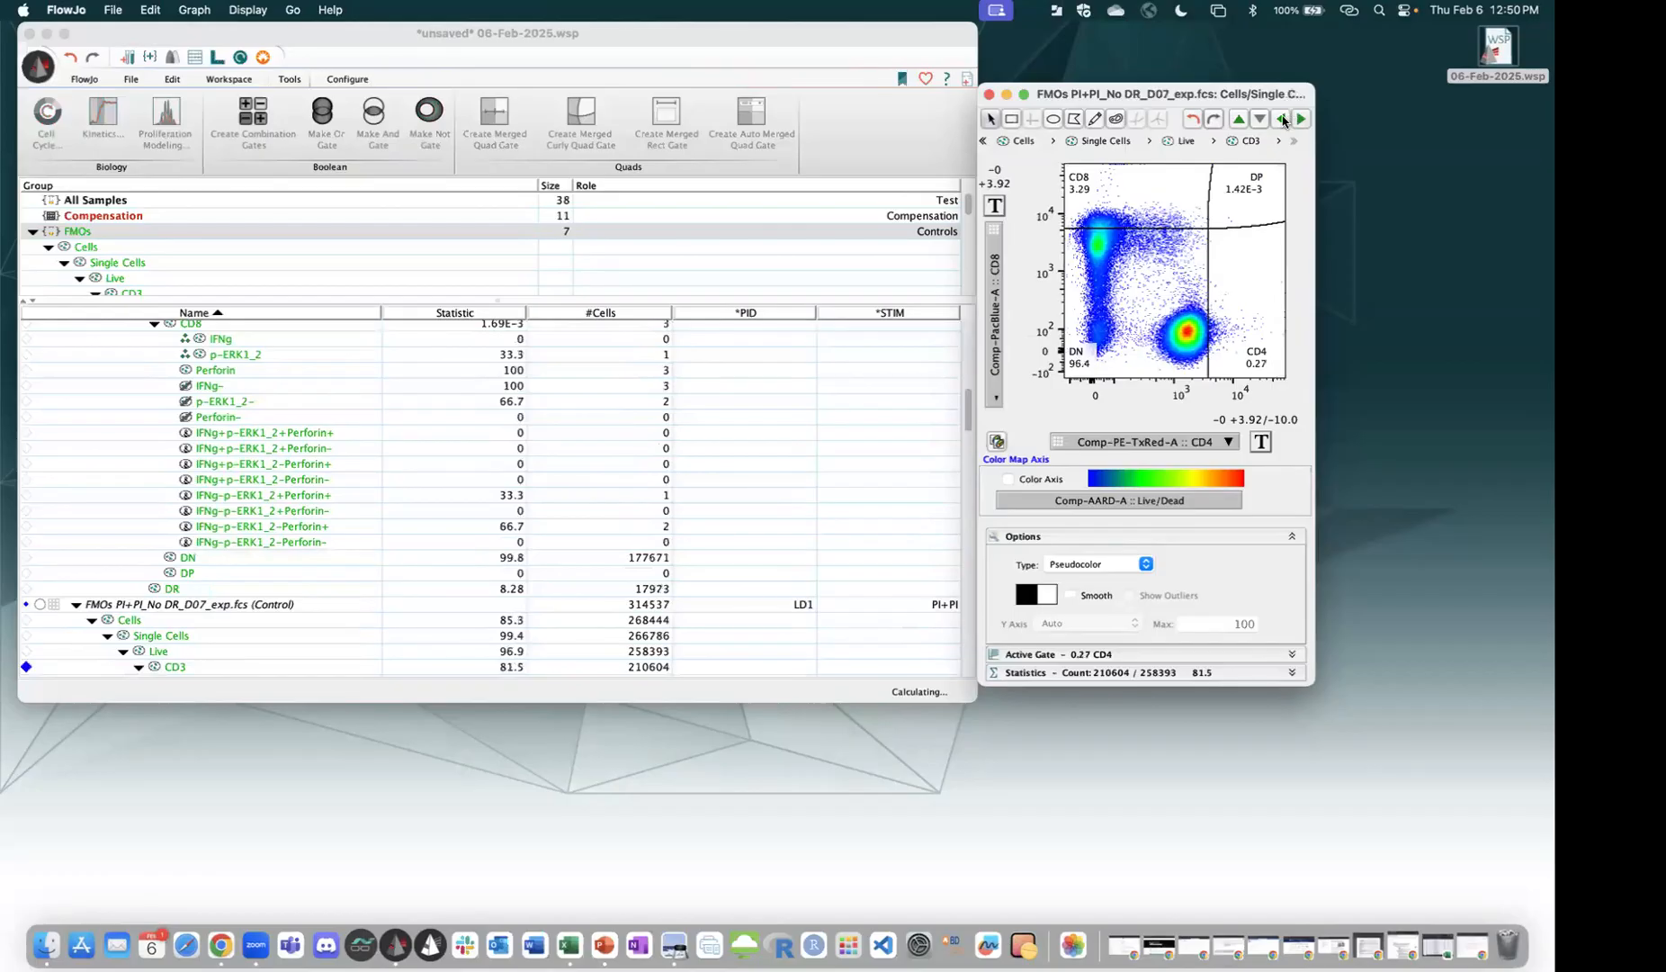
{"action": "left_click", "coordinate": [1282, 119]}
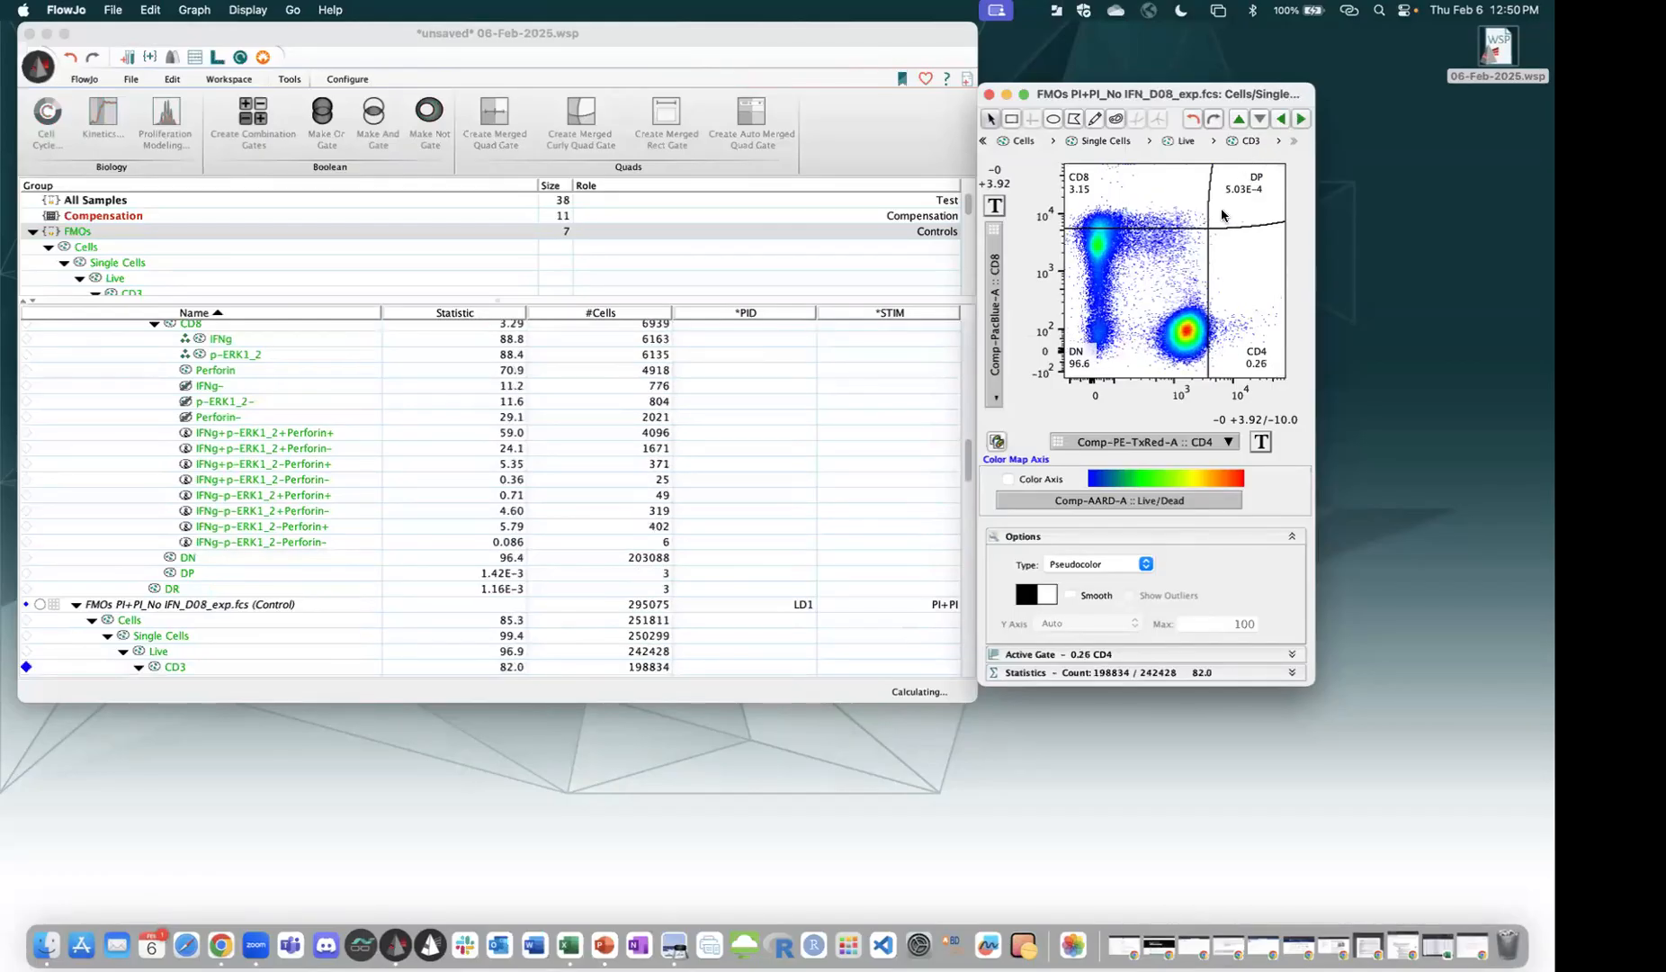
Return the quadrant gate's centre to the CD4-negative boundary in the No CD4 control and lower it slightly in the No CD8 control.
{"action": "left_click_drag", "start_coordinate": [1208, 228], "coordinate": [1122, 298]}
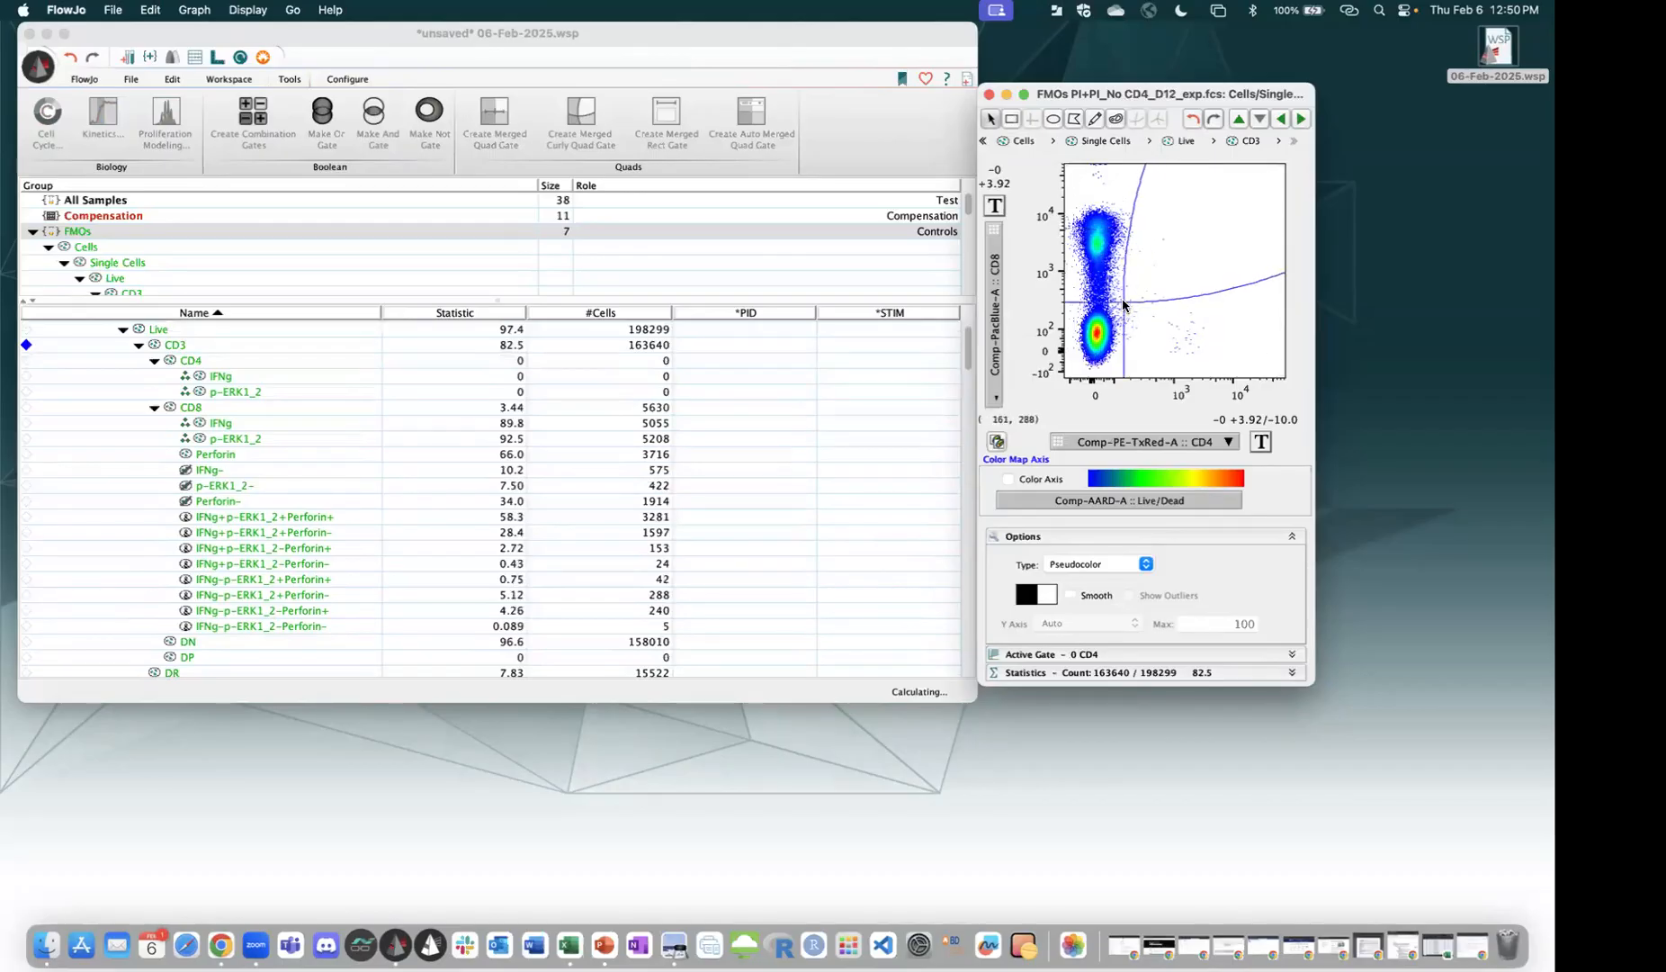
{"action": "left_click", "coordinate": [1302, 120]}
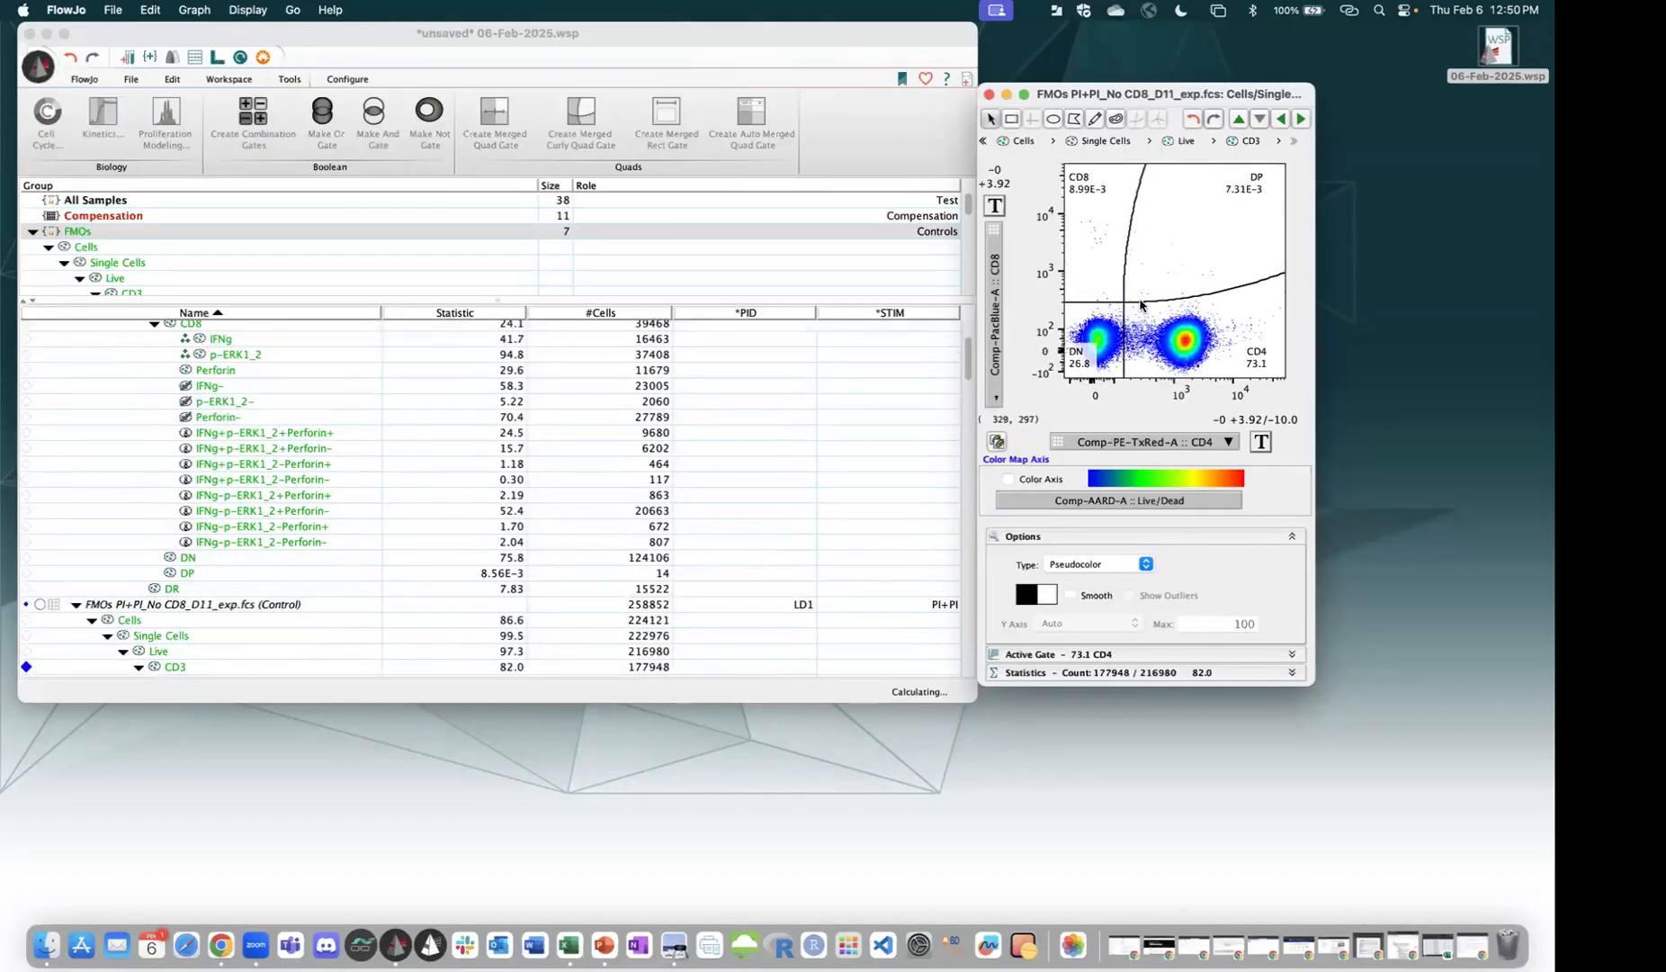
{"action": "left_click_drag", "start_coordinate": [1125, 303], "coordinate": [1123, 309]}
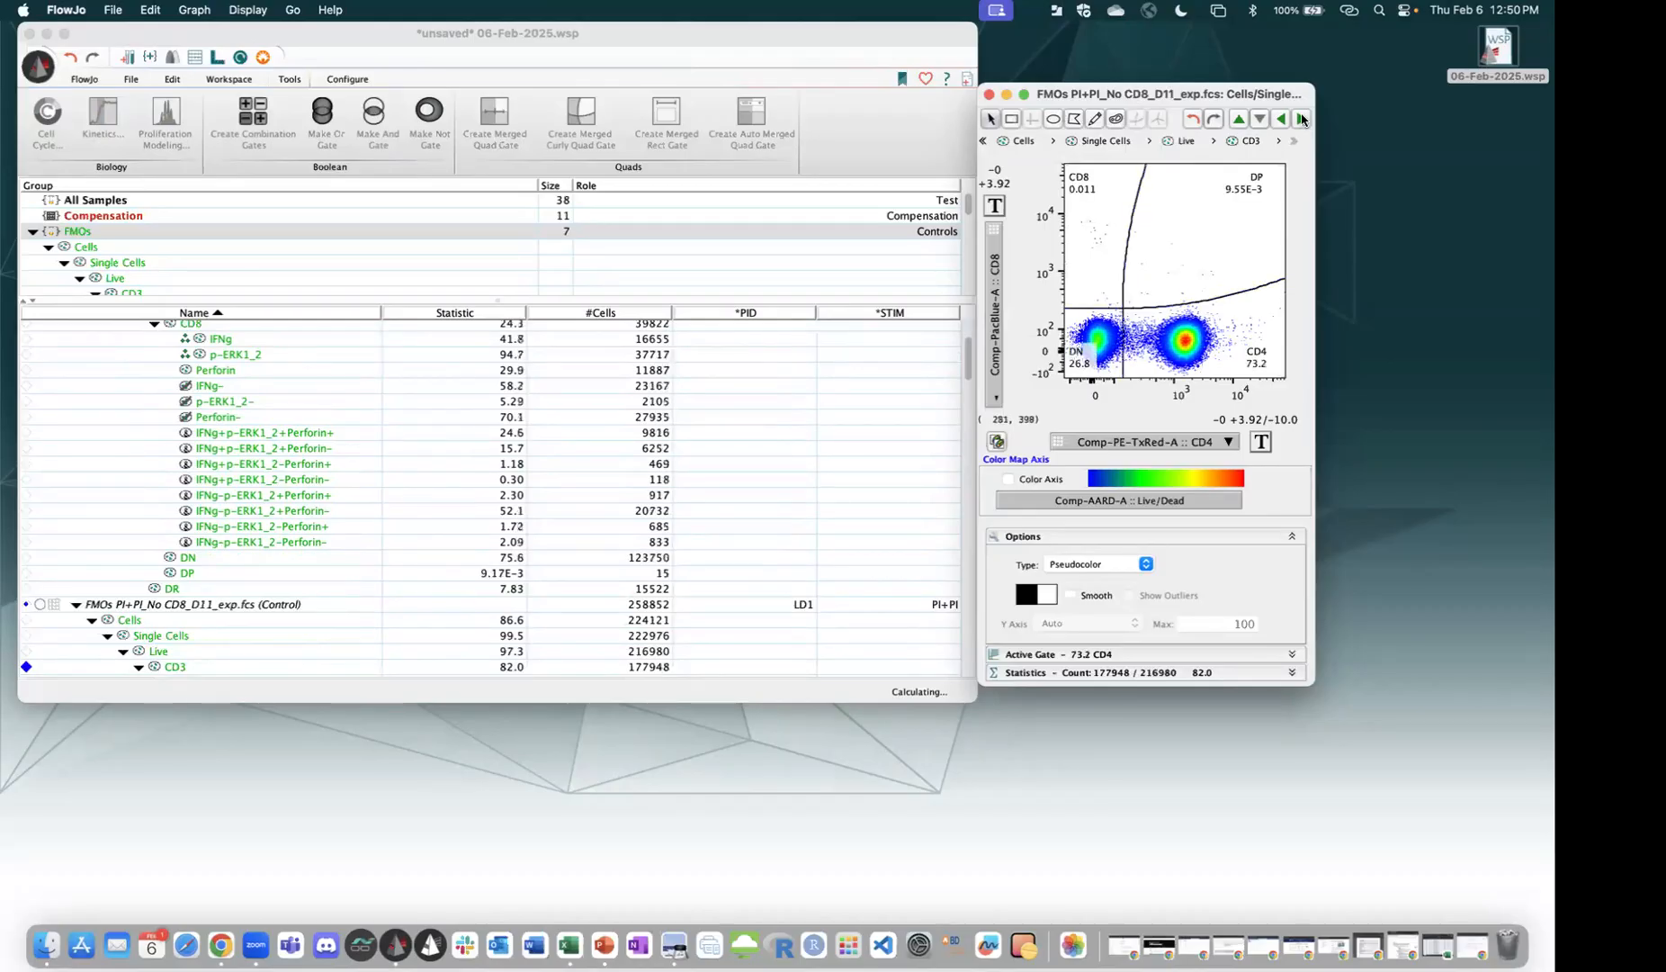
Open the parent Live plot of the No DR control and slightly tighten the CD3 gate's upper-left corner.
{"action": "left_click", "coordinate": [1302, 120]}
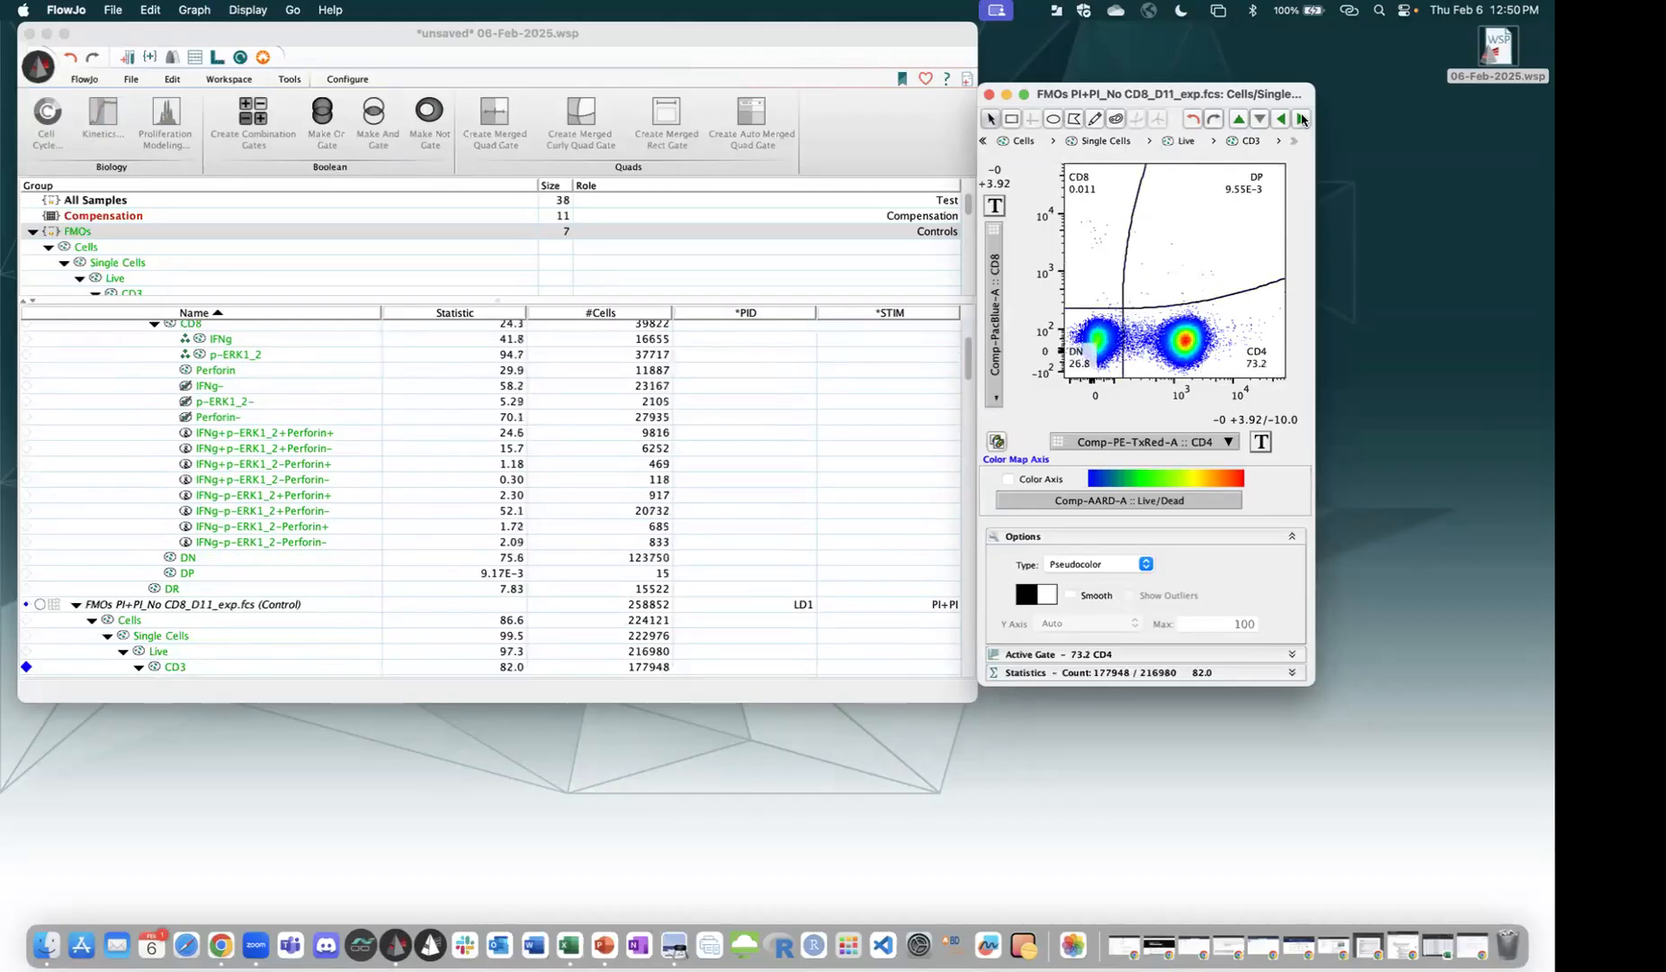
{"action": "left_click", "coordinate": [1240, 121]}
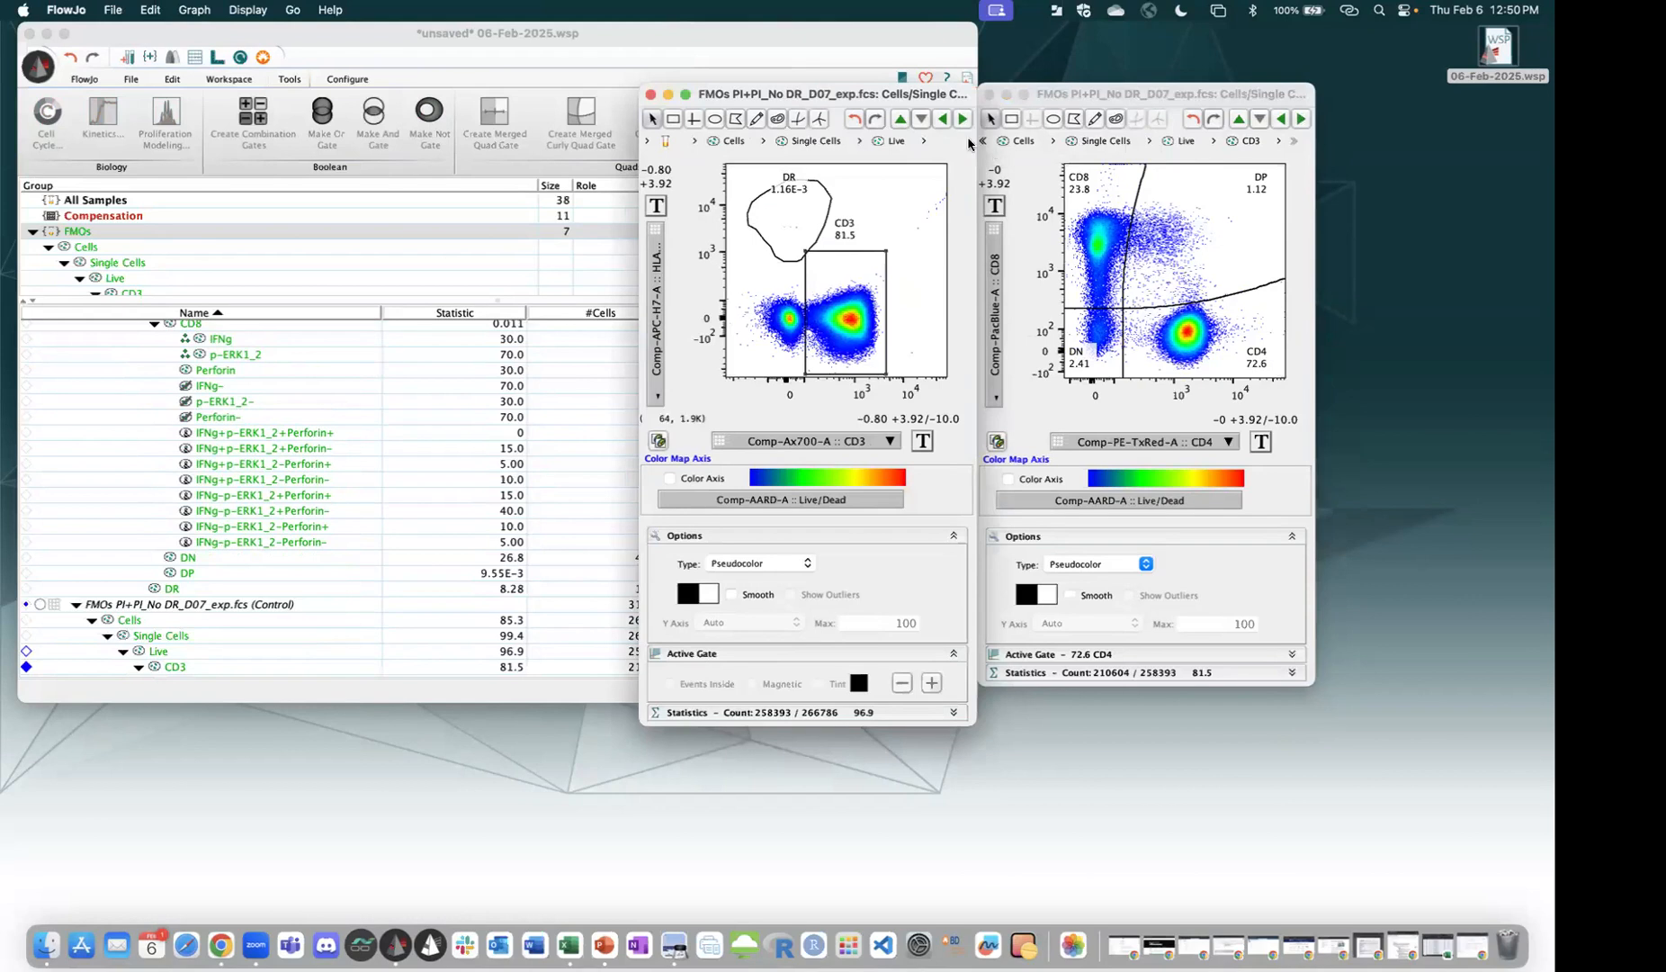
{"action": "left_click", "coordinate": [841, 272]}
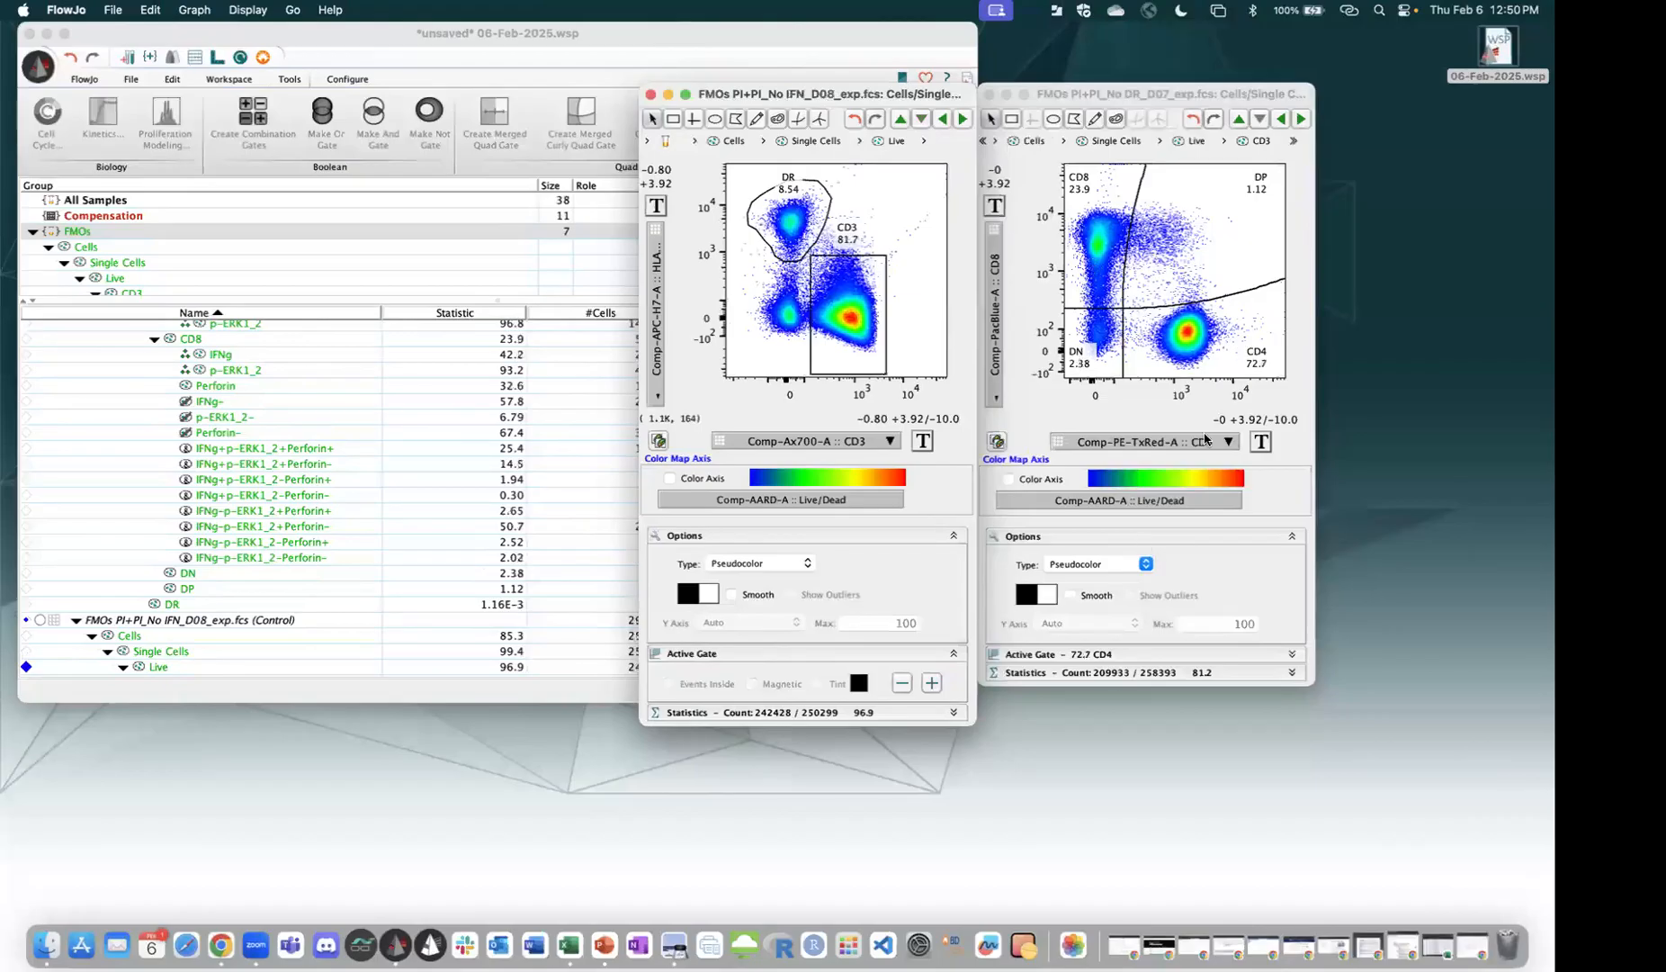
Plot the CD8 population against IFNg for the No IFN control and extend the IFNg gate closer to the negative population.
{"action": "left_click", "coordinate": [1167, 653]}
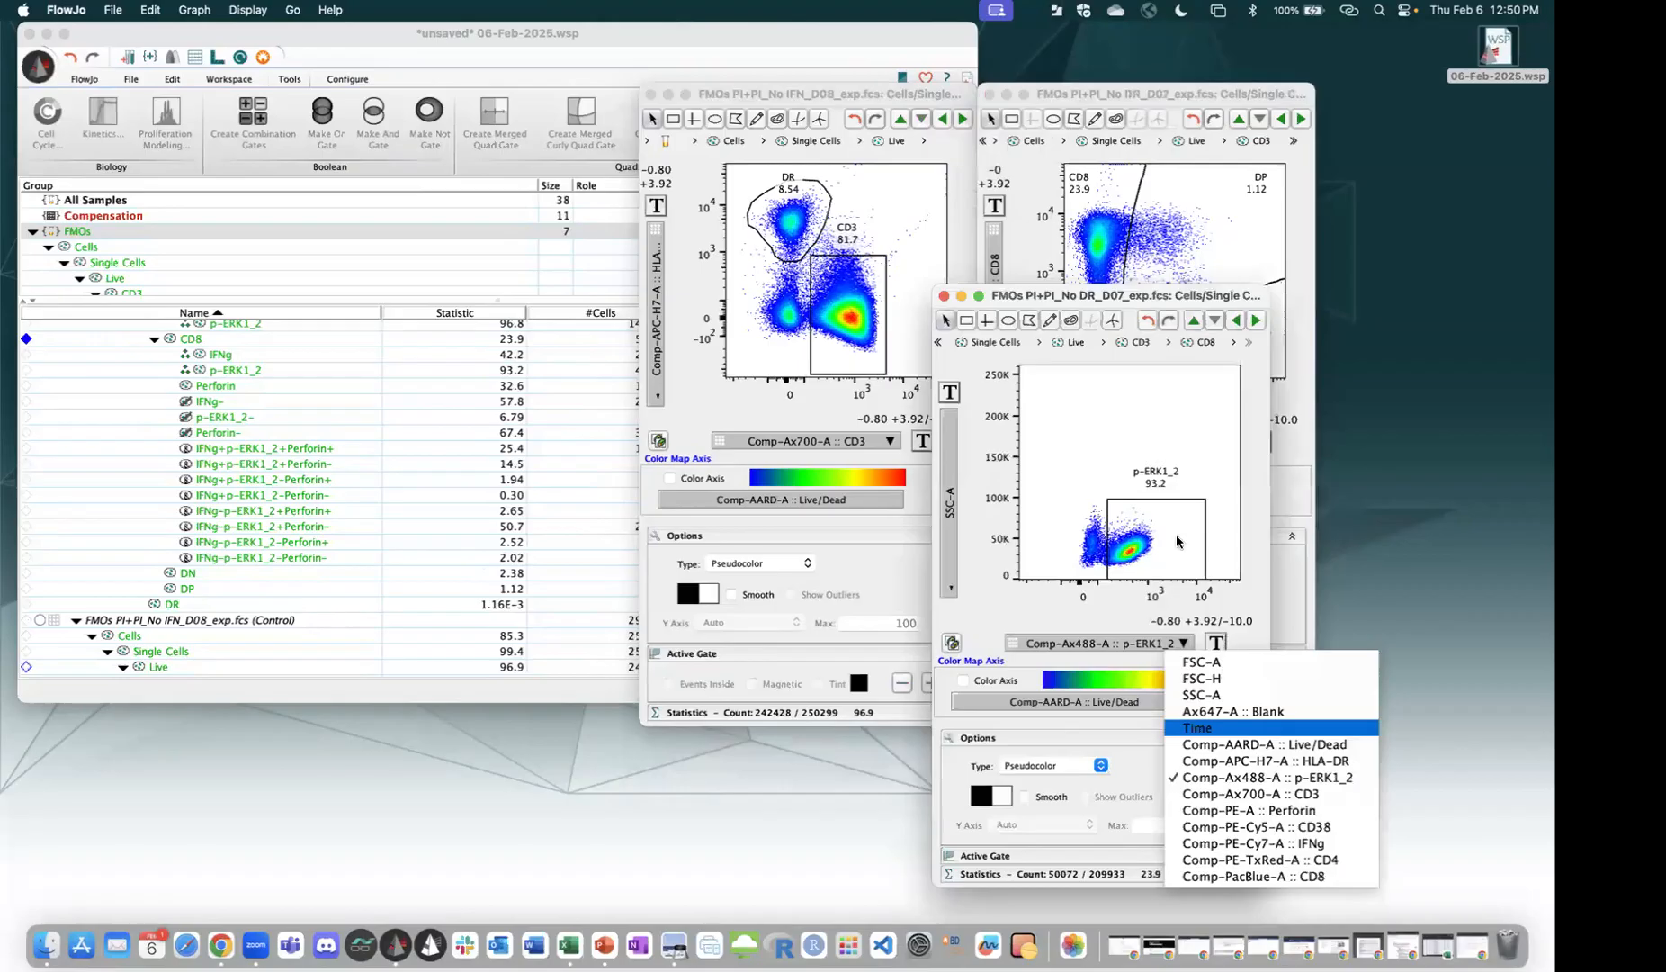
{"action": "left_click", "coordinate": [1257, 320]}
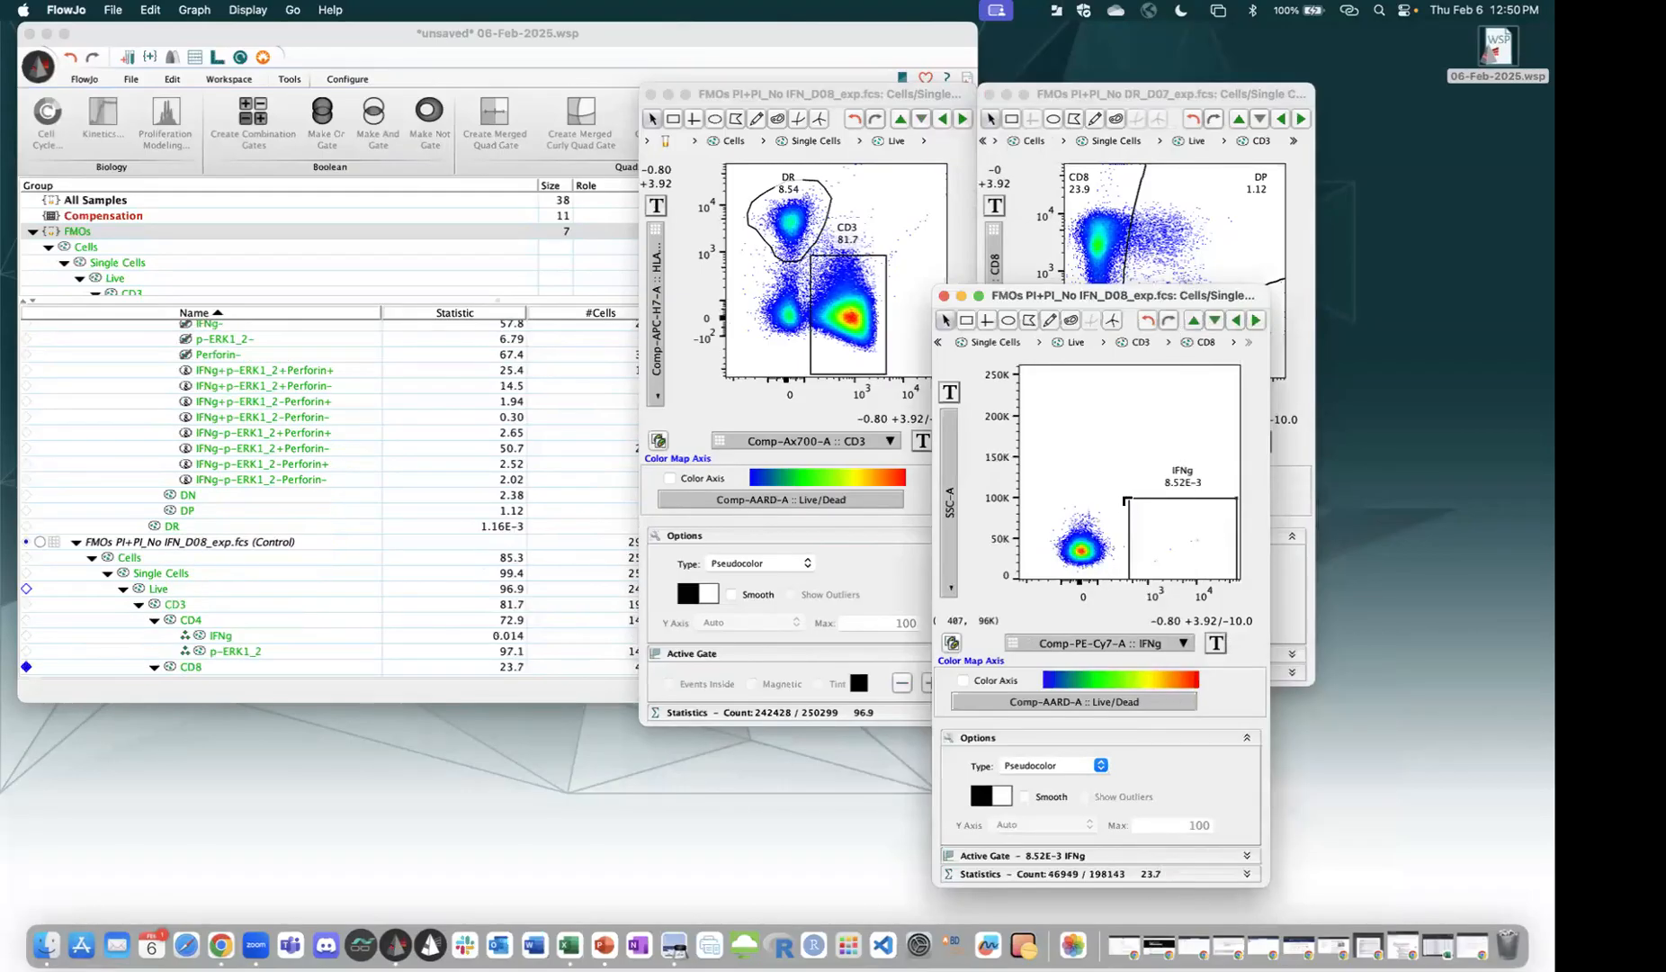
{"action": "left_click_drag", "start_coordinate": [1128, 500], "coordinate": [1112, 500]}
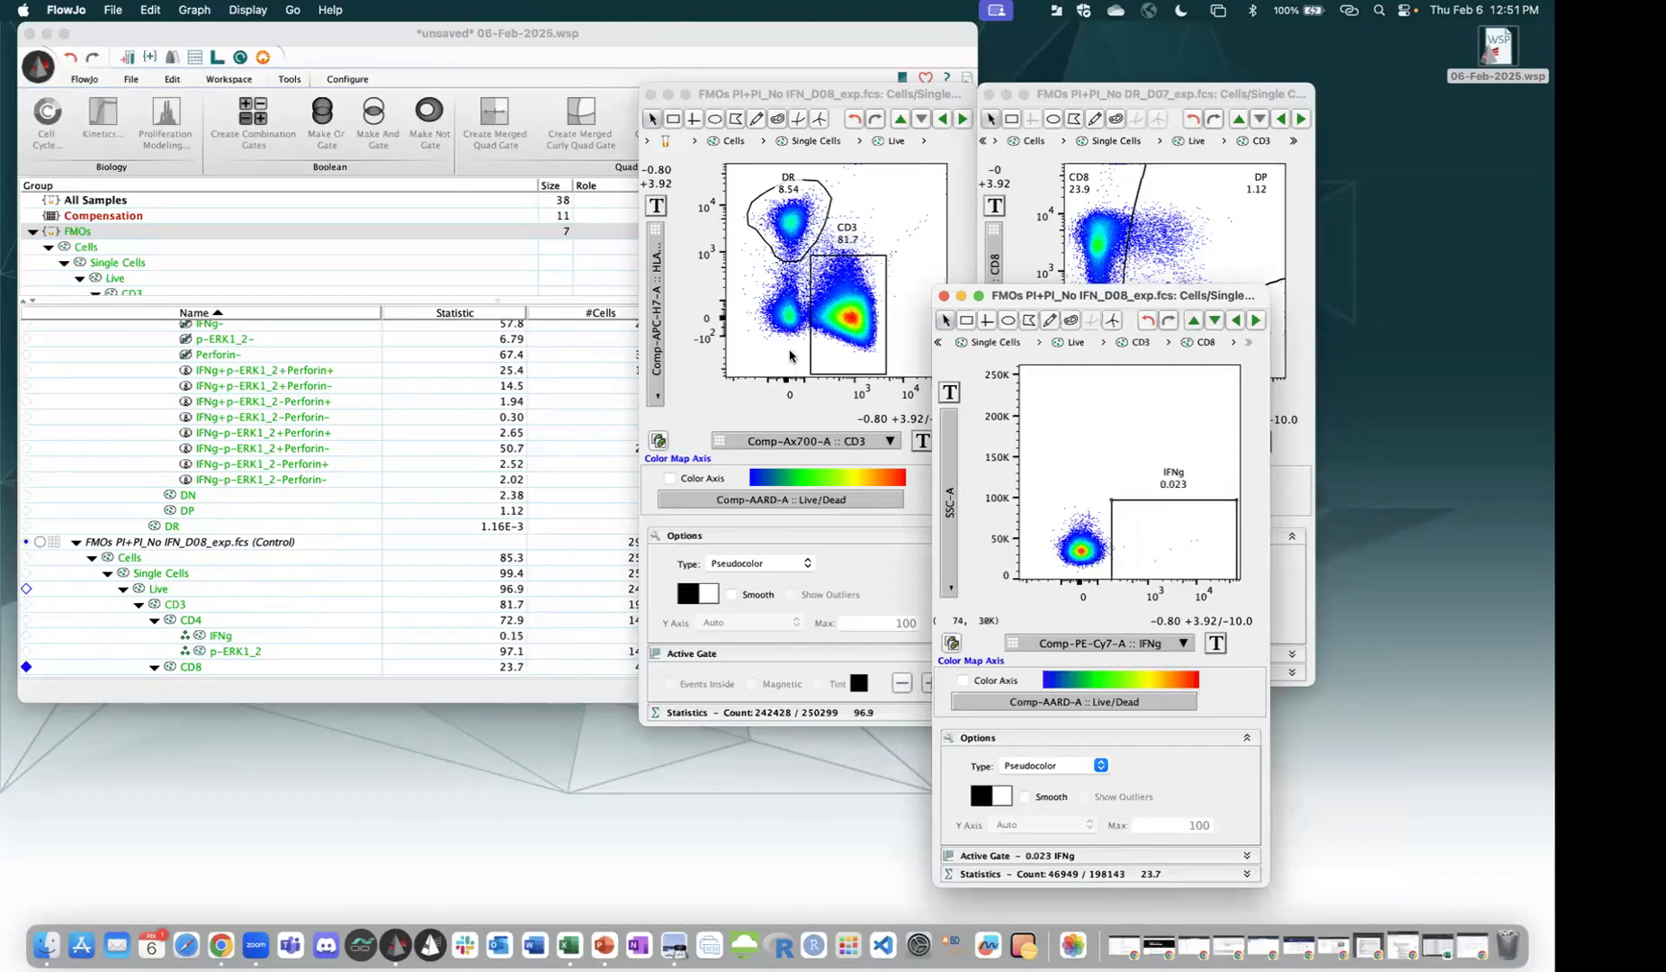
Advance the CD8 plot to the No Perf_D09 FMO control and display Perforin on the horizontal axis.
{"action": "left_click", "coordinate": [1256, 322]}
{"action": "left_click", "coordinate": [1155, 644]}
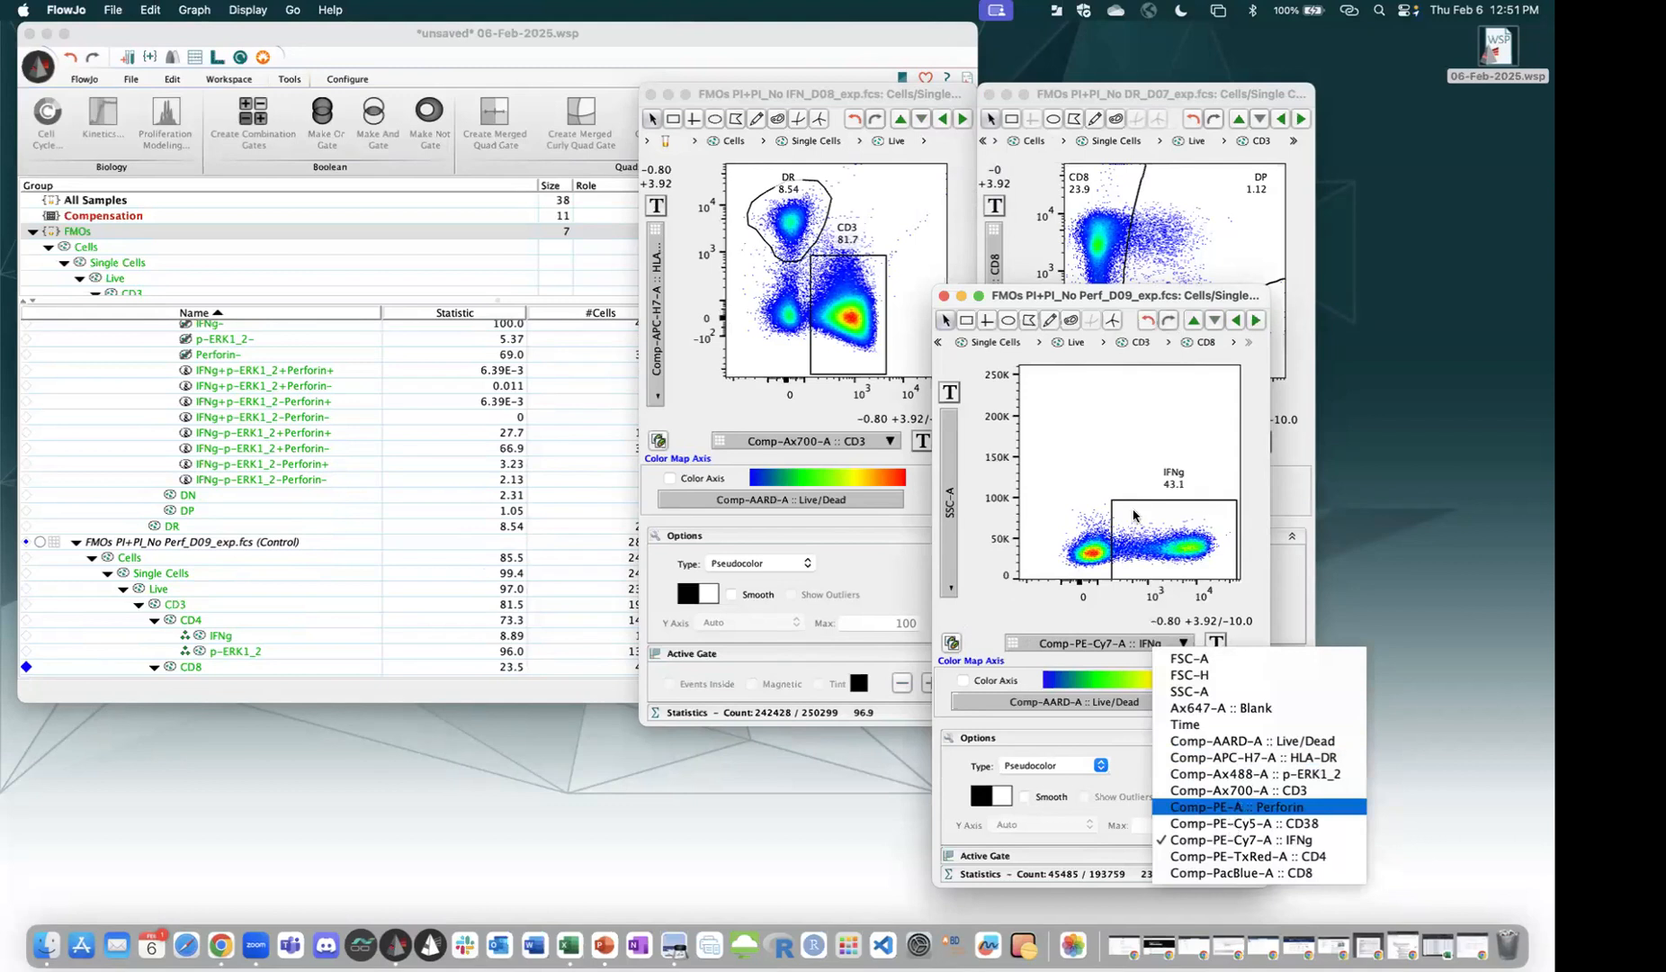
{"action": "left_click", "coordinate": [1239, 806]}
{"action": "left_click", "coordinate": [1108, 501]}
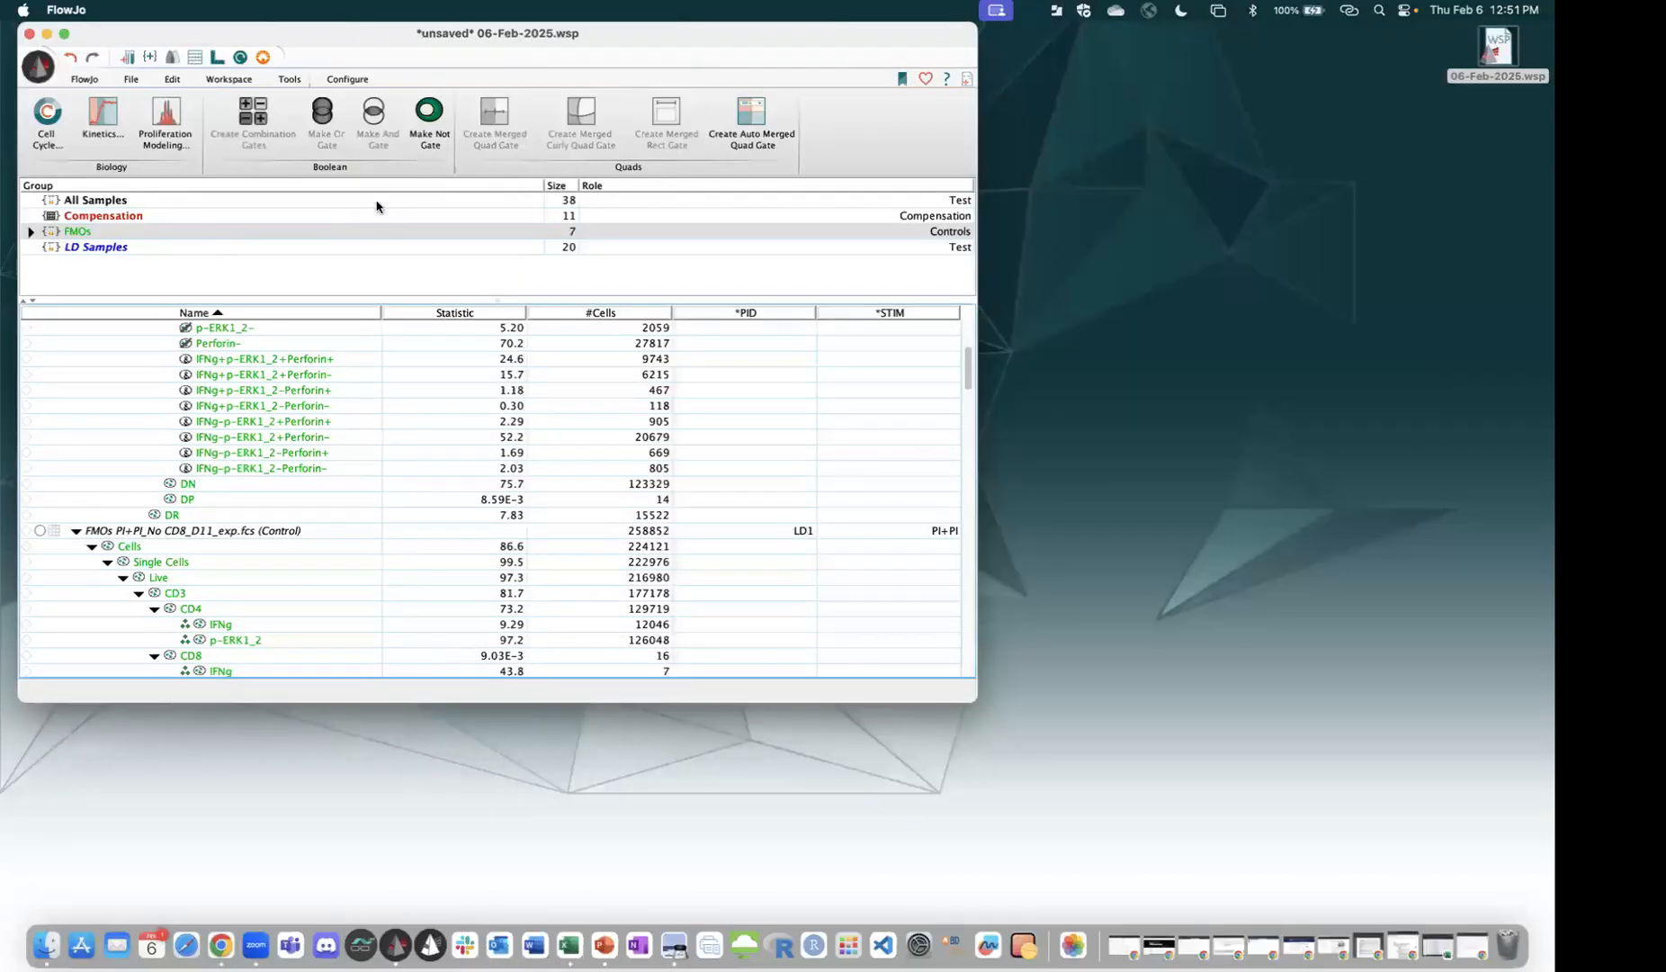
Select the LD Samples group, copy the gating hierarchy to it, and dismiss its Modify Group window.
{"action": "key", "text": "Down"}
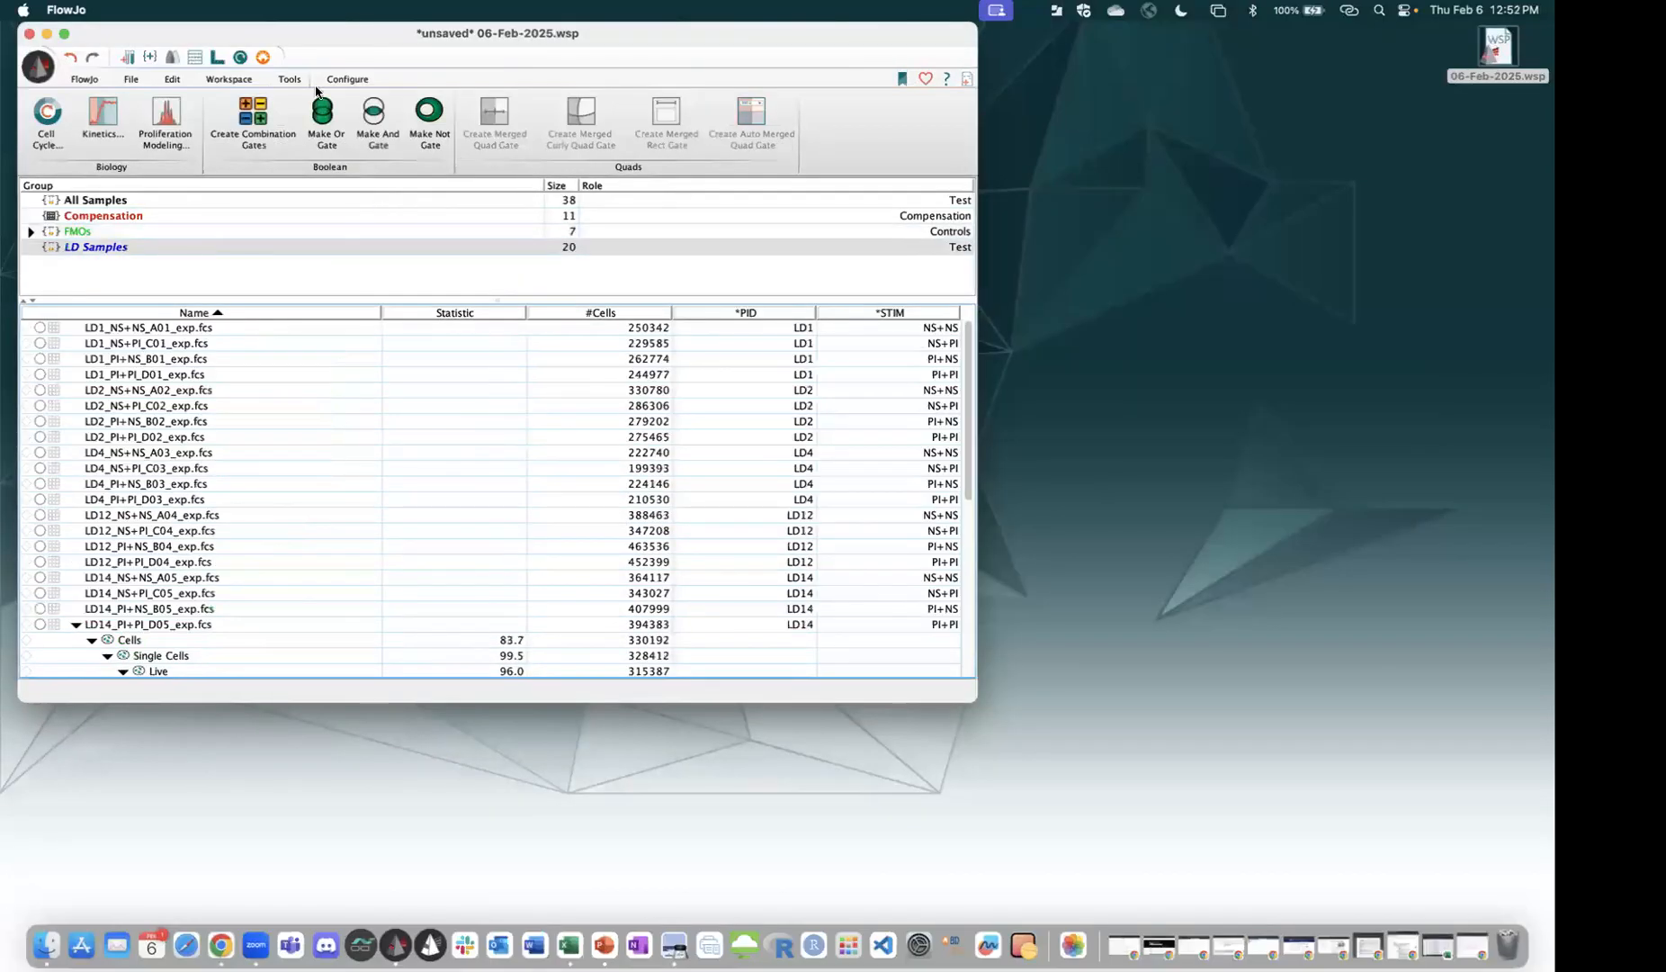
{"action": "double_click", "coordinate": [155, 250]}
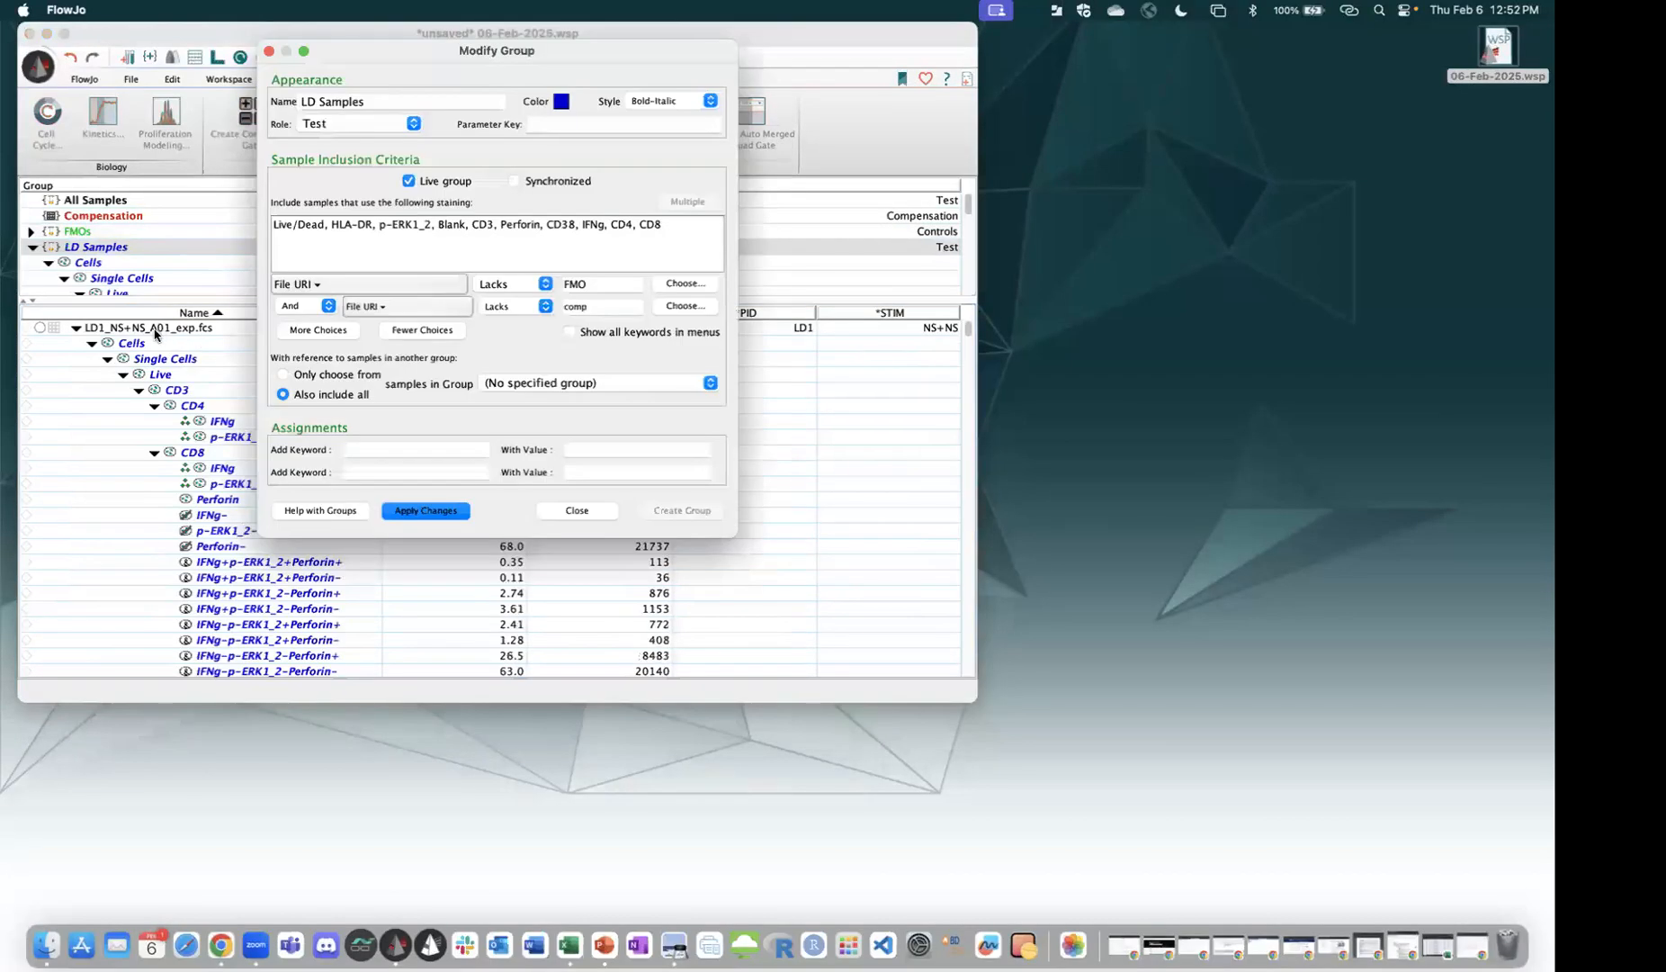
{"action": "key", "text": "Escape"}
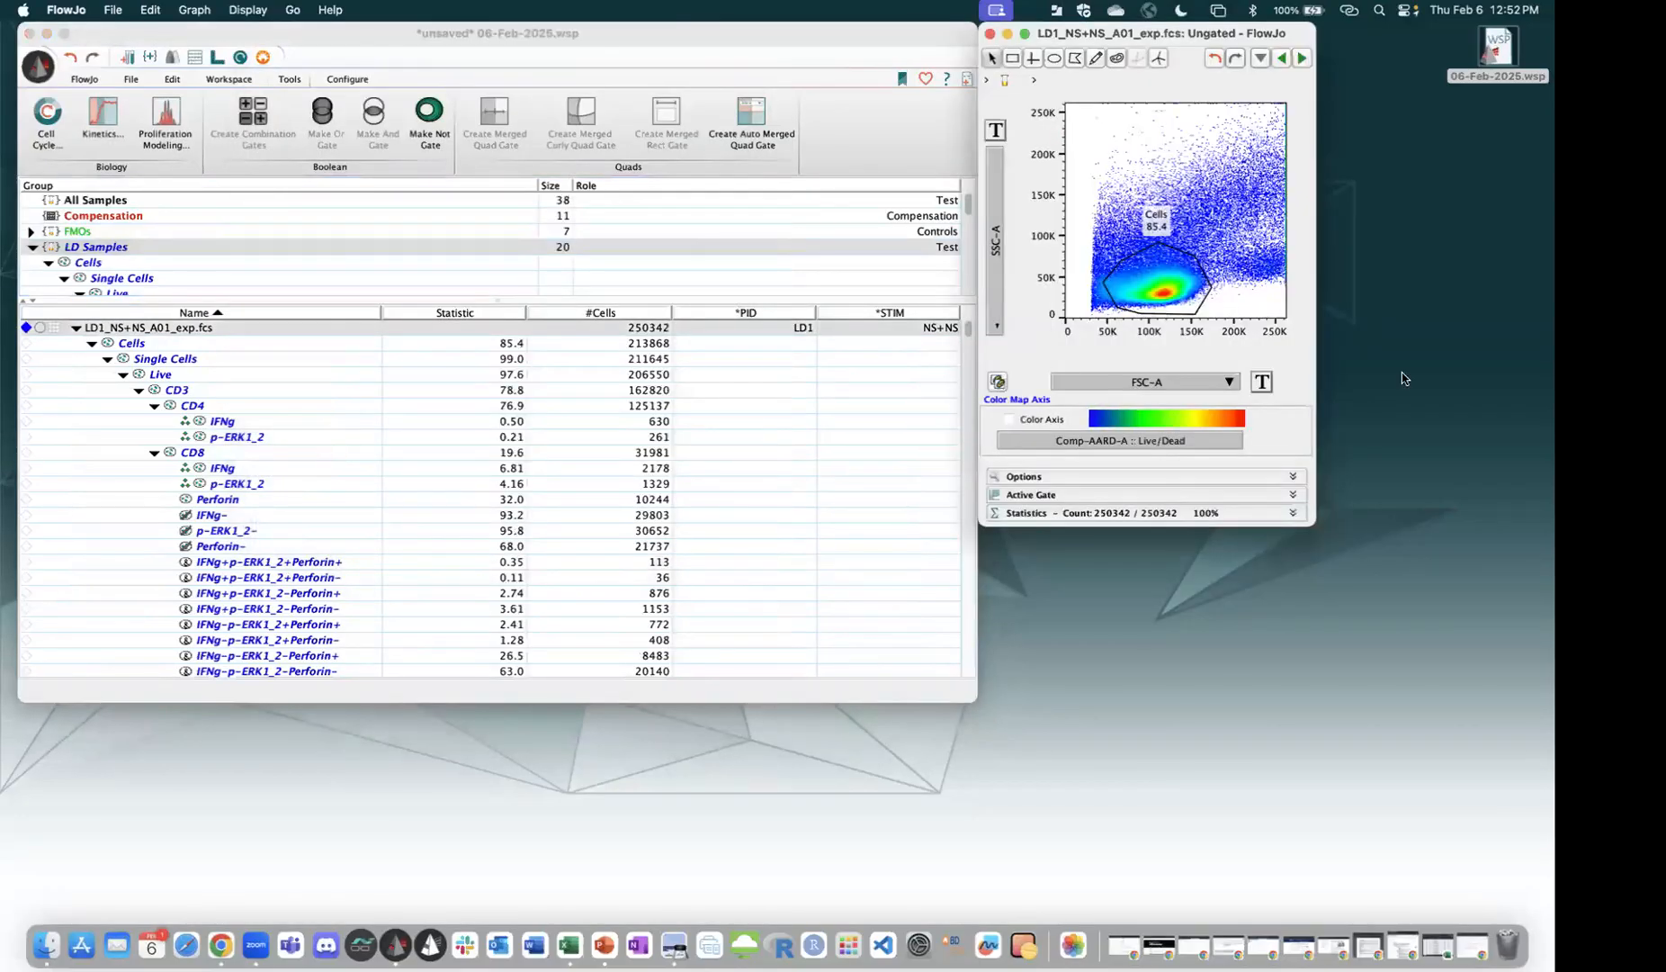
Move the Cells gate on the ungated plot of LD1_NS+NS_A01_exp.fcs for that sample only.
{"action": "left_click", "coordinate": [1152, 295]}
{"action": "left_click_drag", "start_coordinate": [1189, 203], "coordinate": [1196, 198]}
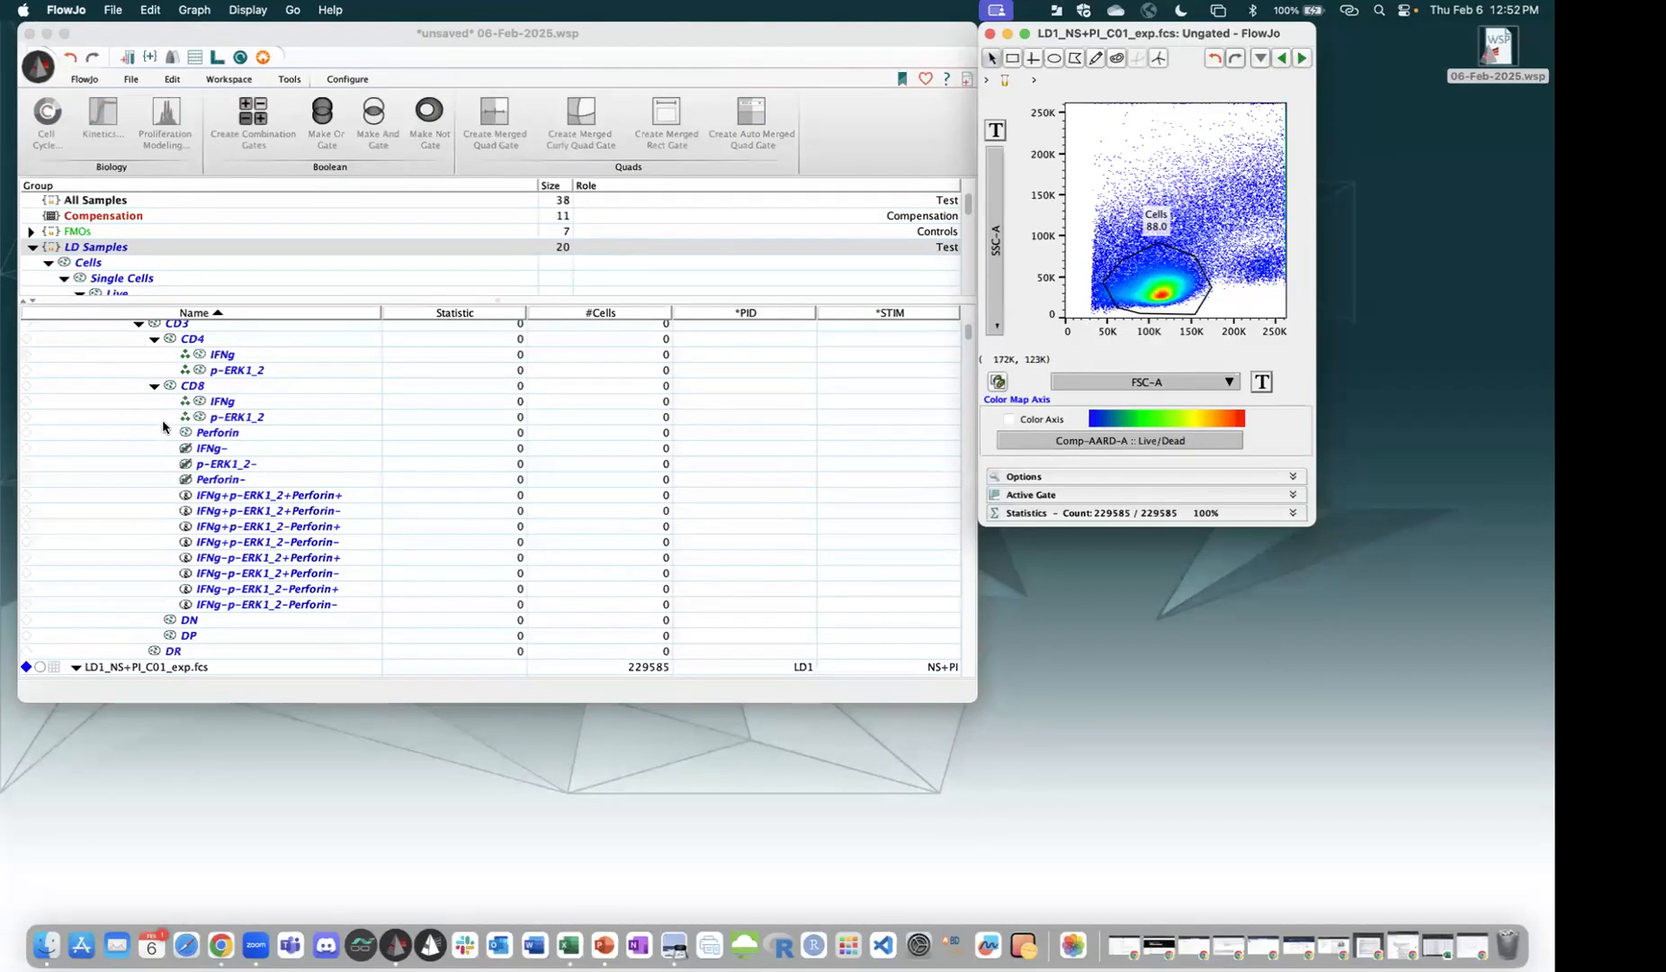
Delete the individually modified Cells population of LD1_NS+NS_A01_exp.fcs to restore the group's gate.
{"action": "left_click", "coordinate": [203, 402]}
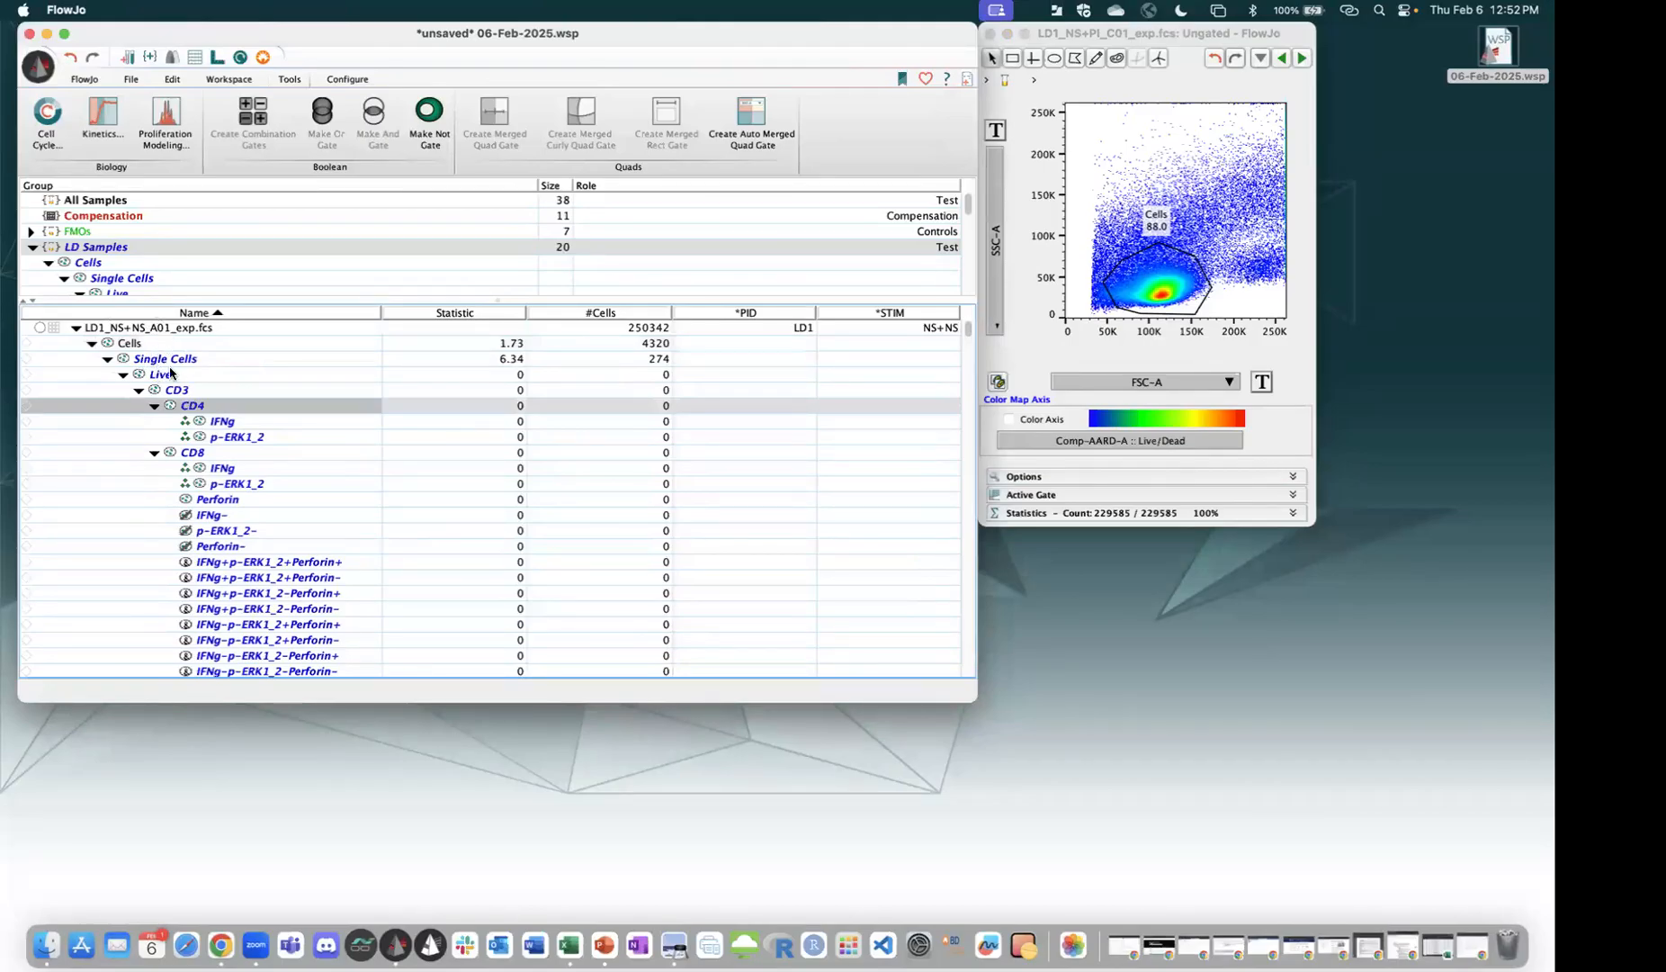
{"action": "left_click", "coordinate": [164, 350]}
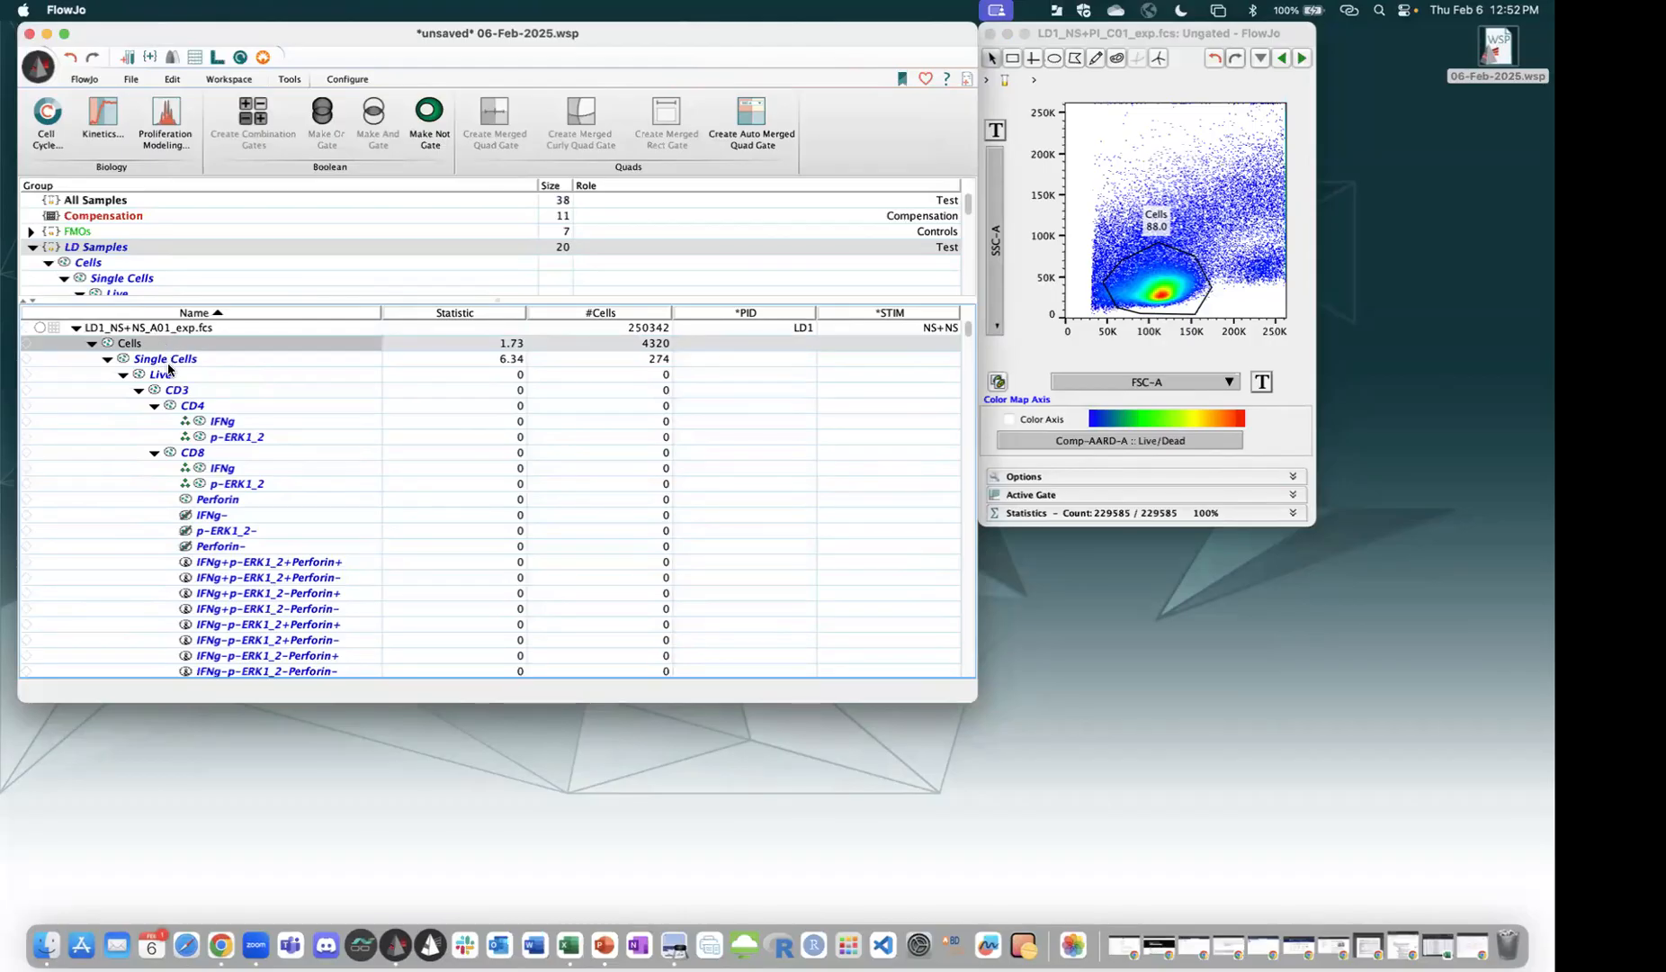
{"action": "key", "text": "Delete"}
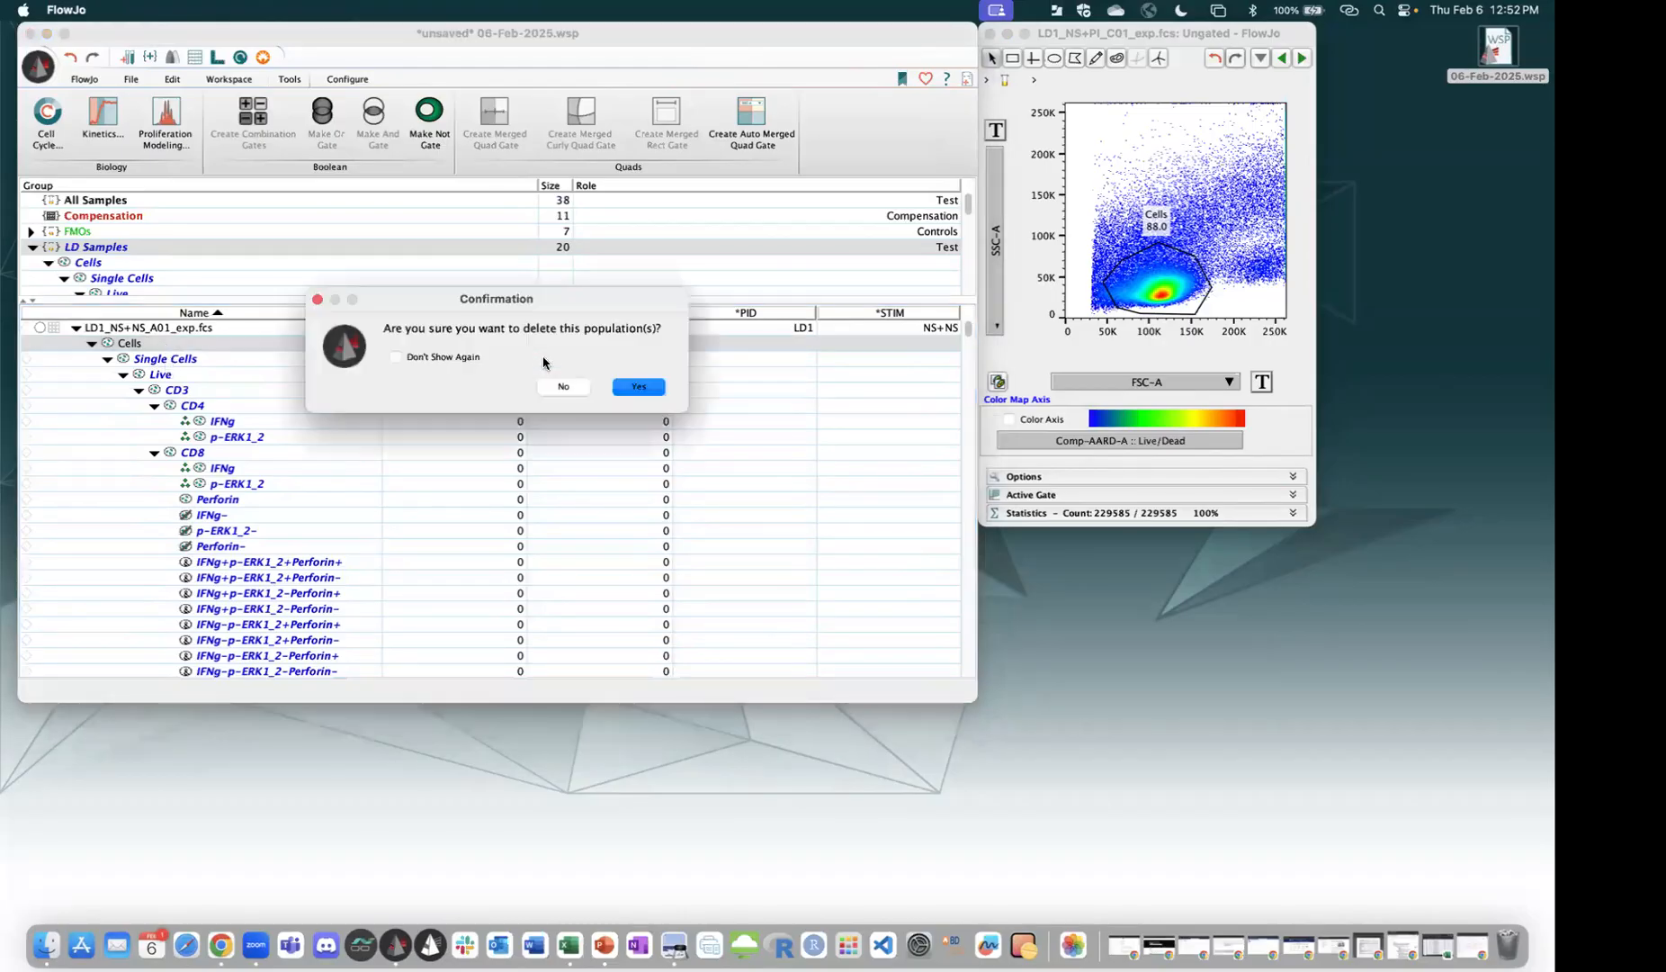
{"action": "left_click", "coordinate": [640, 387]}
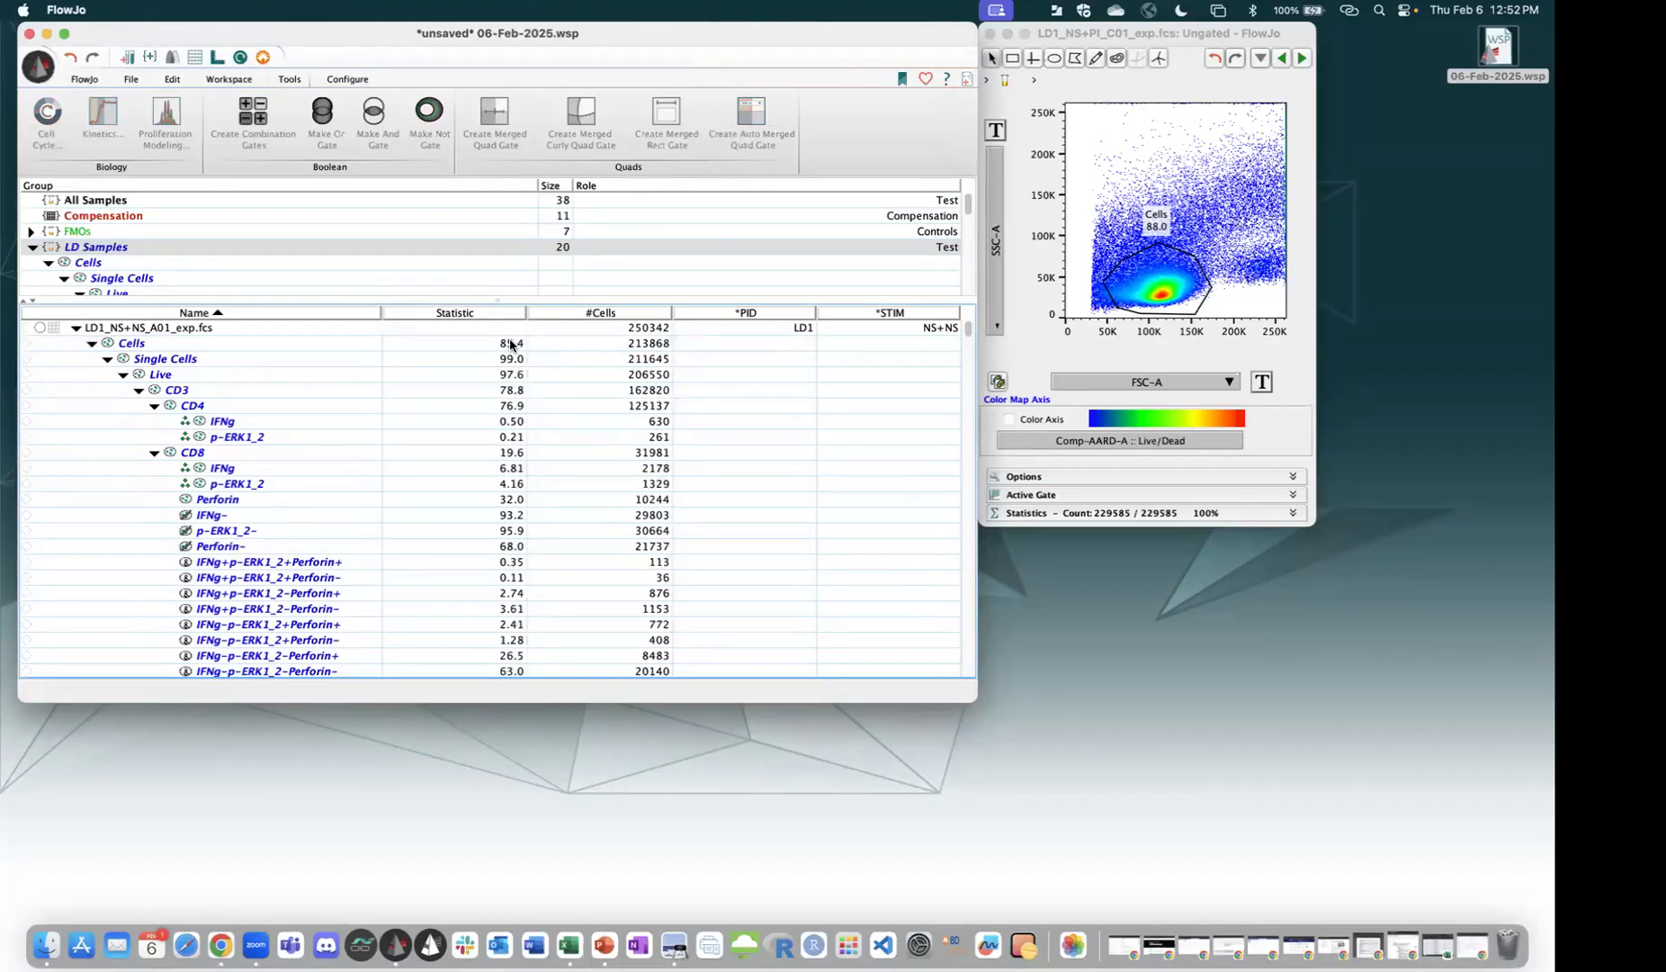
Try to delete the group-owned Cells population from the single sample LD1_NS+NS_A01_exp.fcs.
{"action": "left_click", "coordinate": [161, 346]}
{"action": "key", "text": "Delete"}
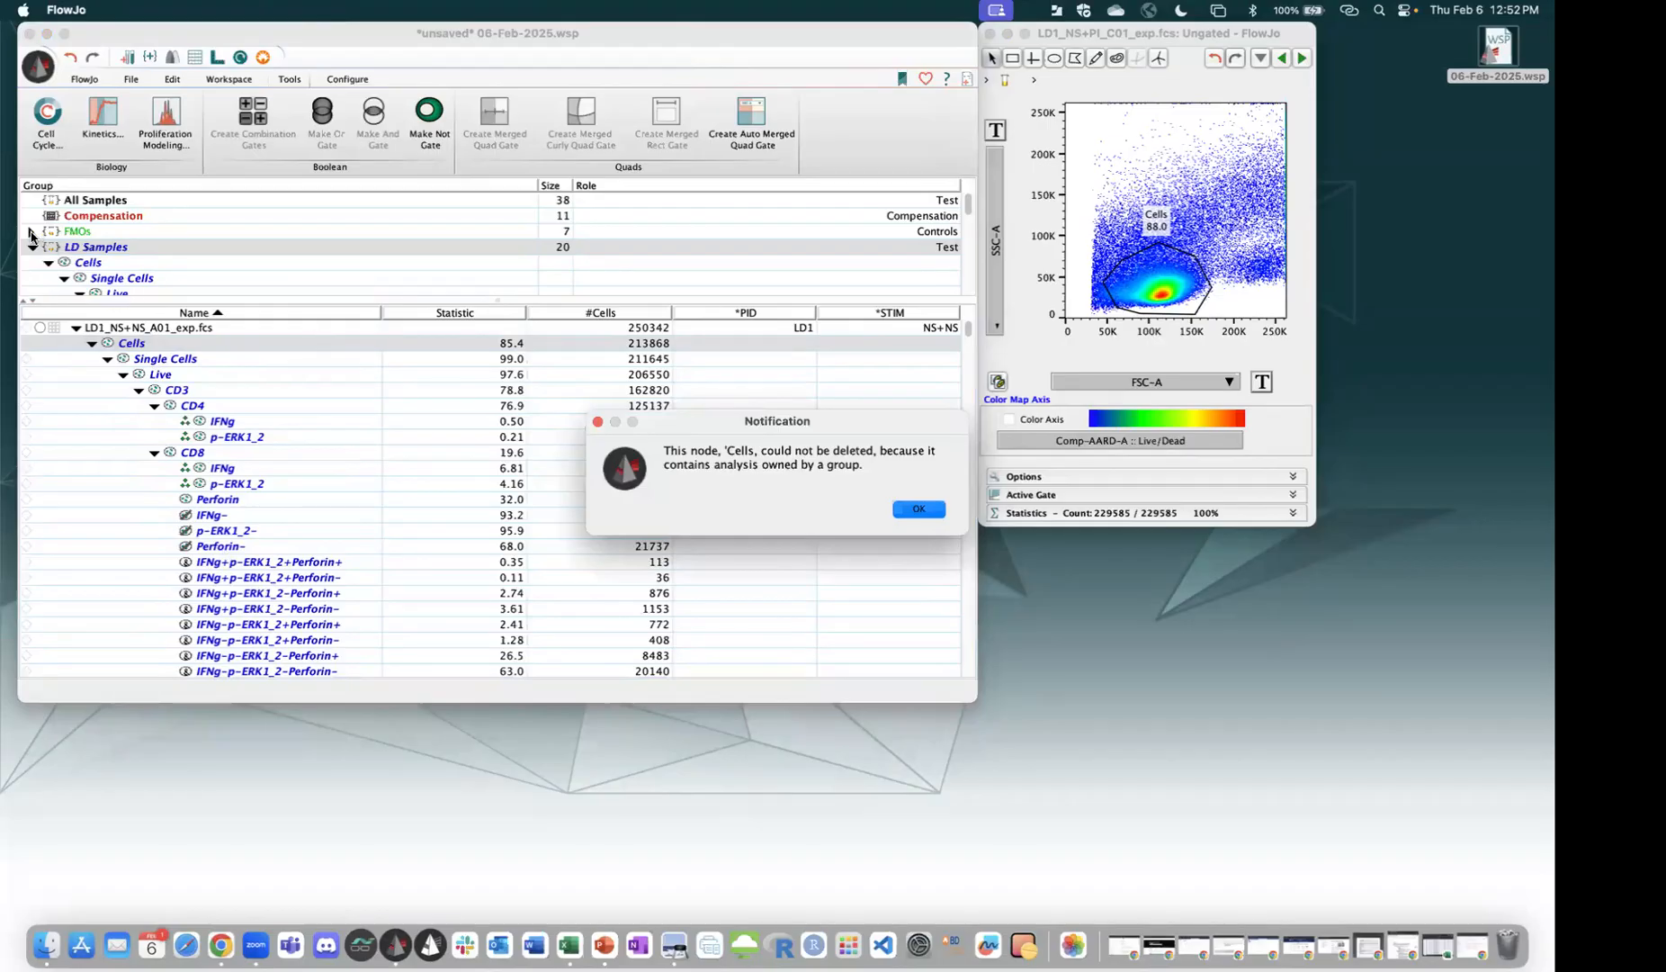
{"action": "key", "text": "Return"}
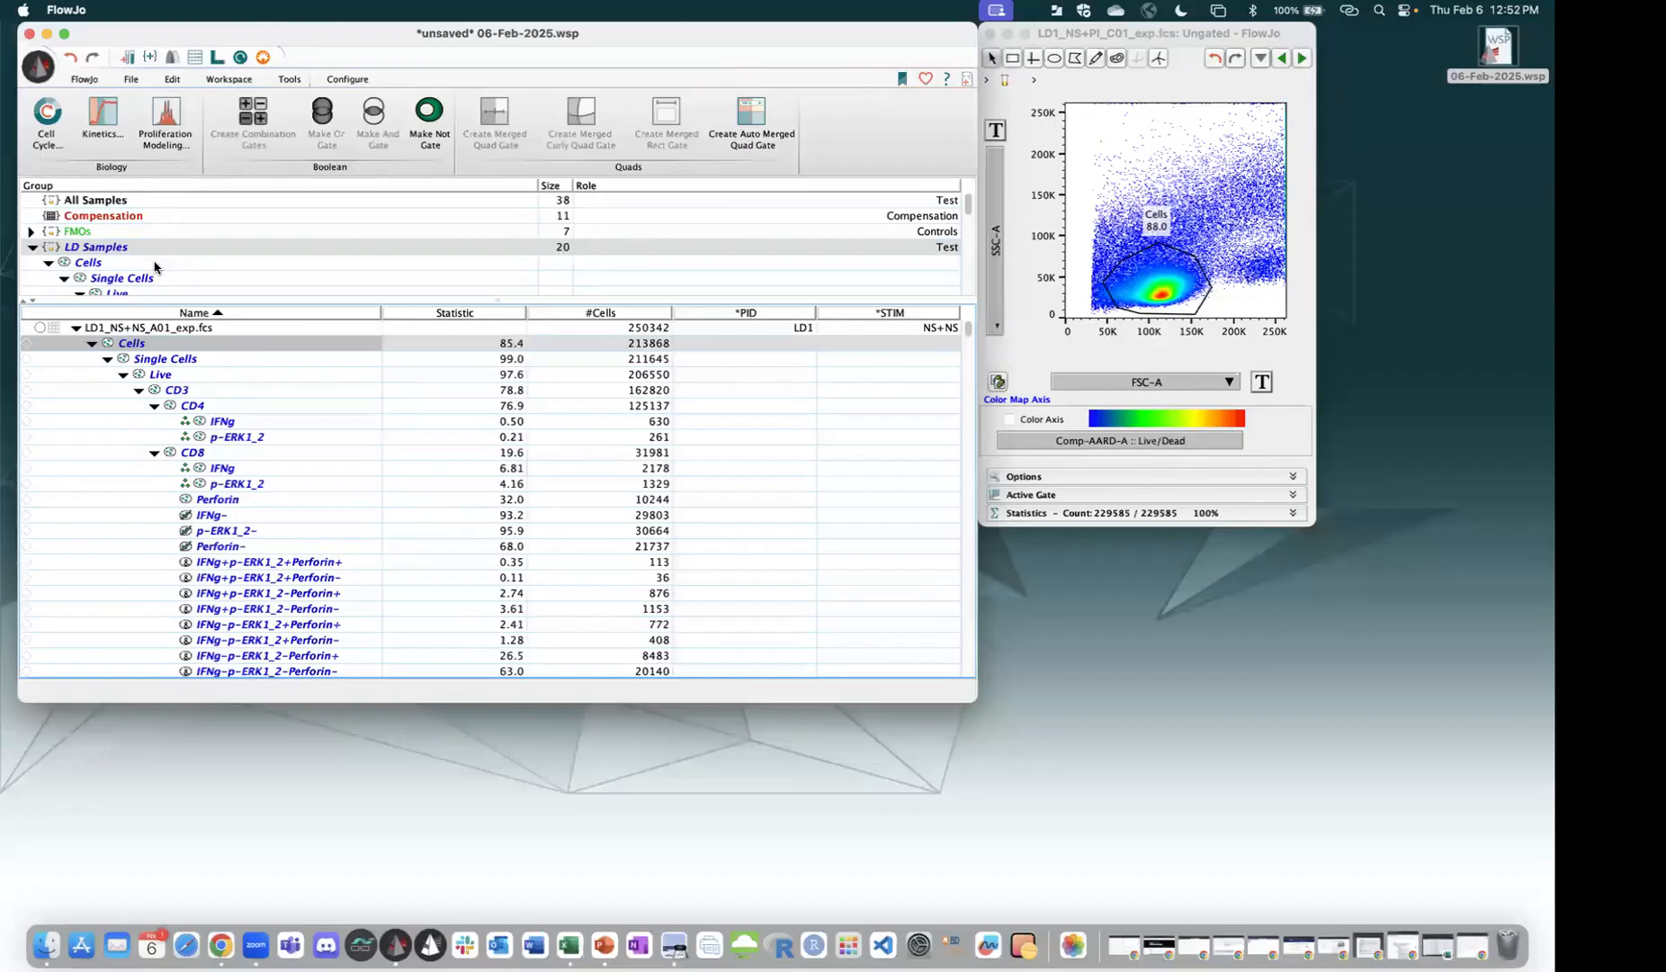
Delete the CD3 population and all its child gates entirely from the FMOs group analysis.
{"action": "scroll", "coordinate": [155, 267], "scroll_direction": "down", "scroll_amount": 5}
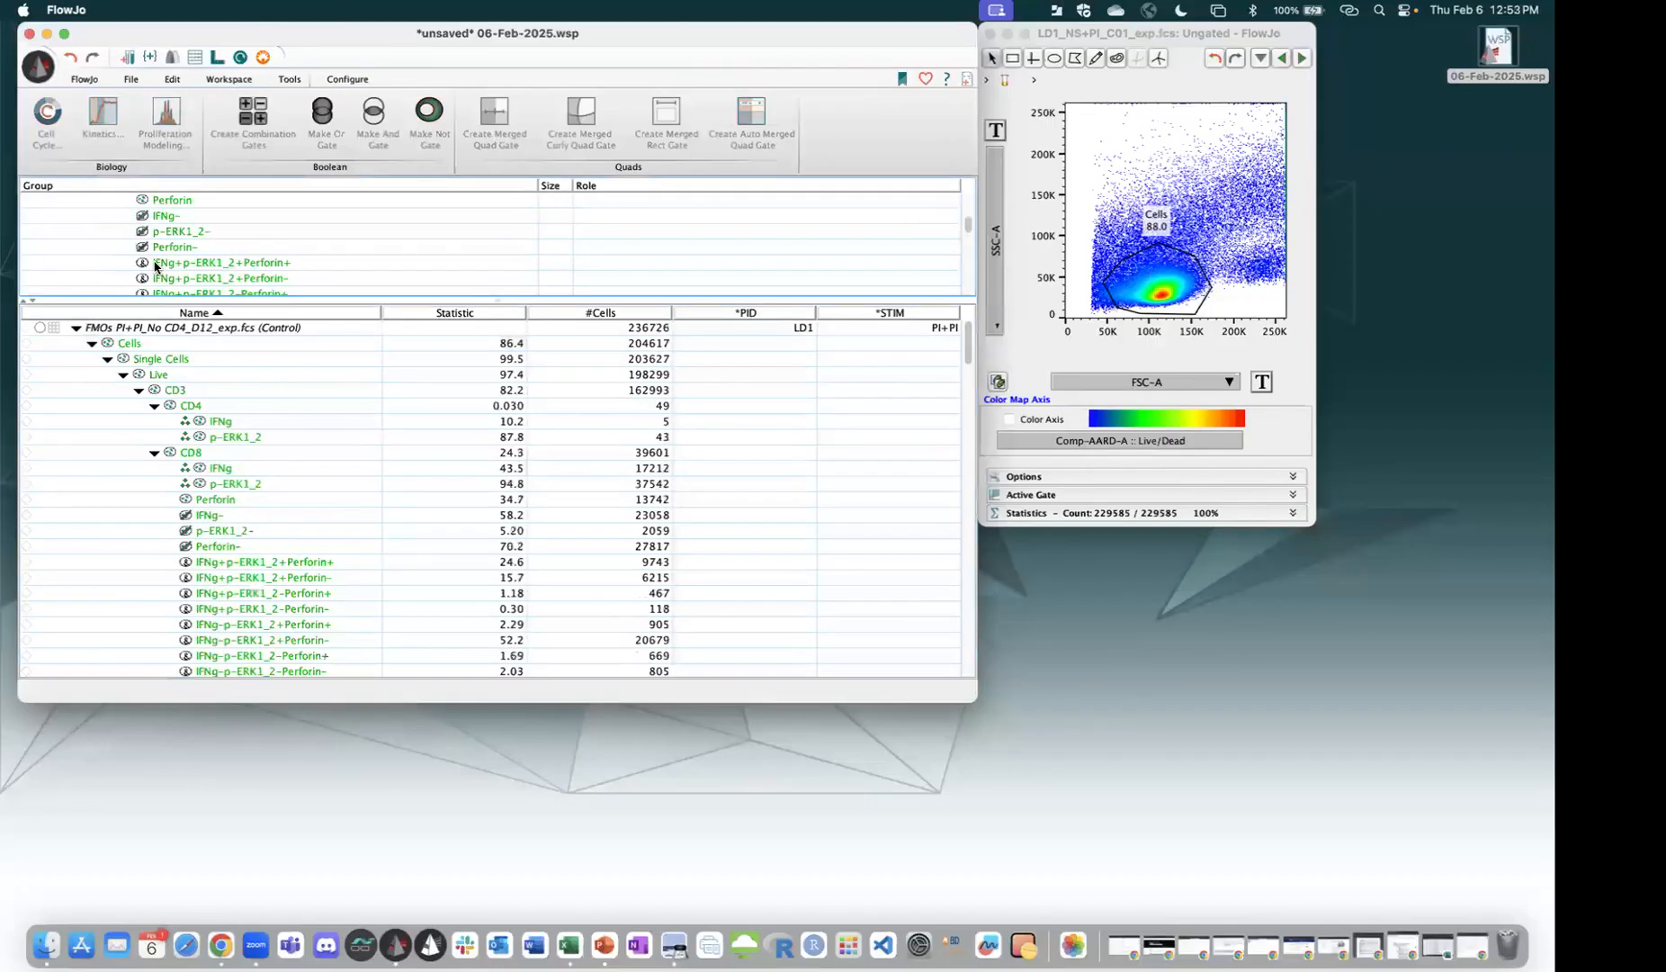
{"action": "scroll", "coordinate": [141, 234], "scroll_direction": "up", "scroll_amount": 3}
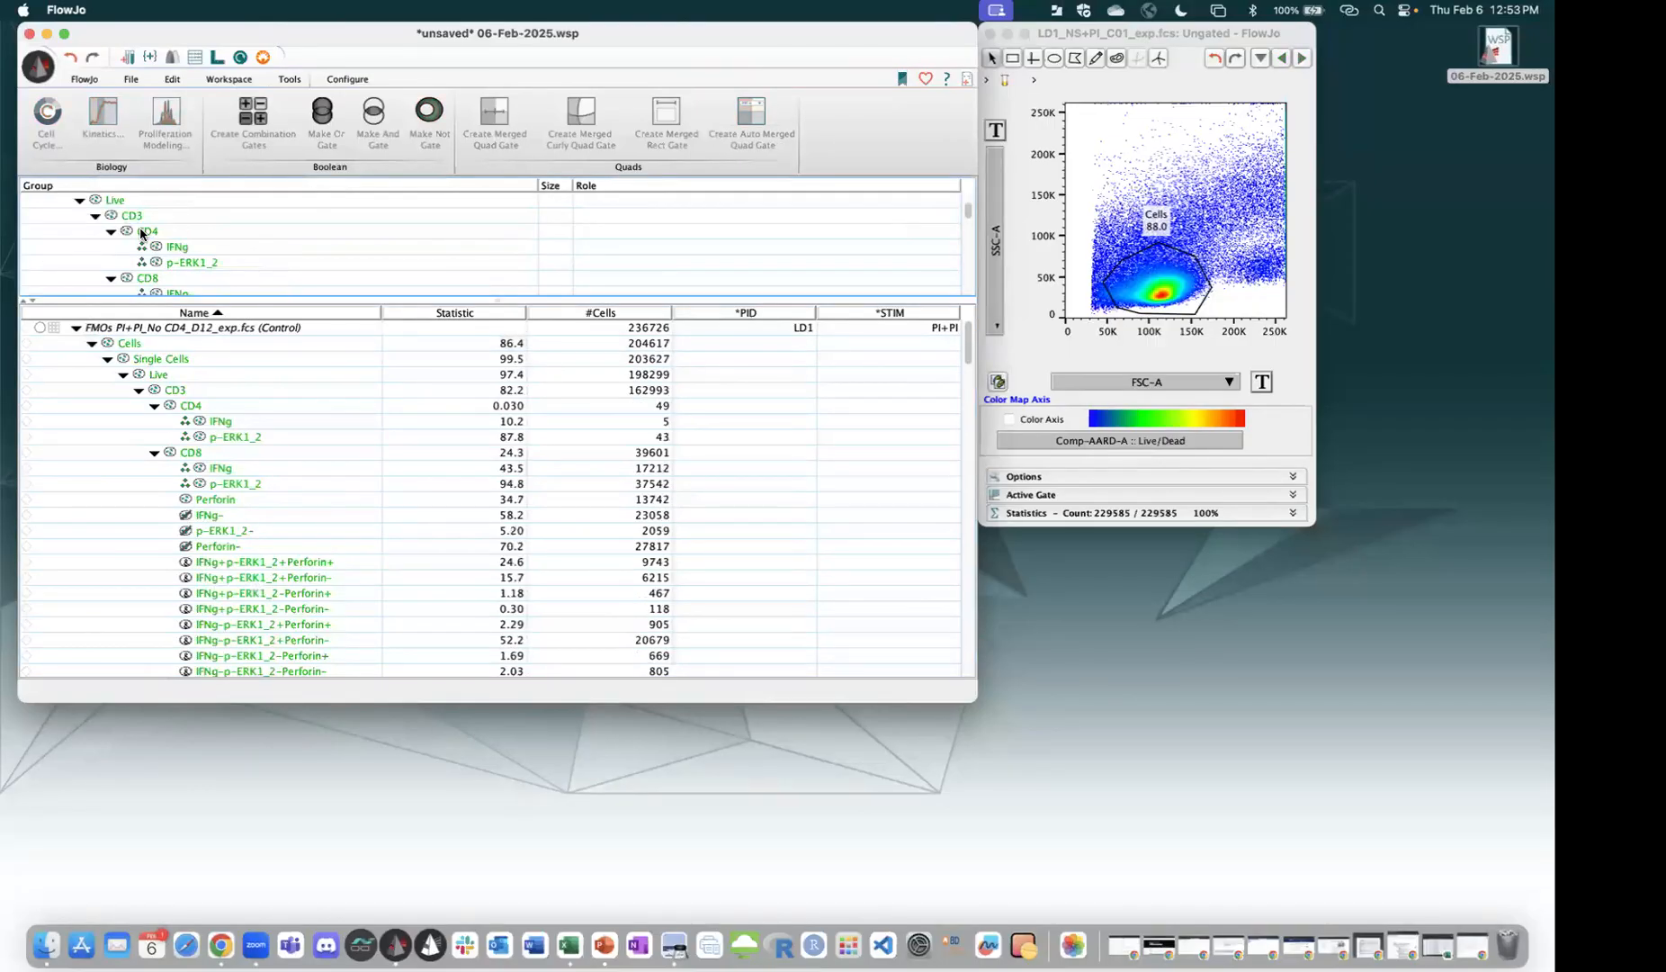
{"action": "scroll", "coordinate": [140, 235], "scroll_direction": "up", "scroll_amount": 1}
{"action": "left_click", "coordinate": [140, 236]}
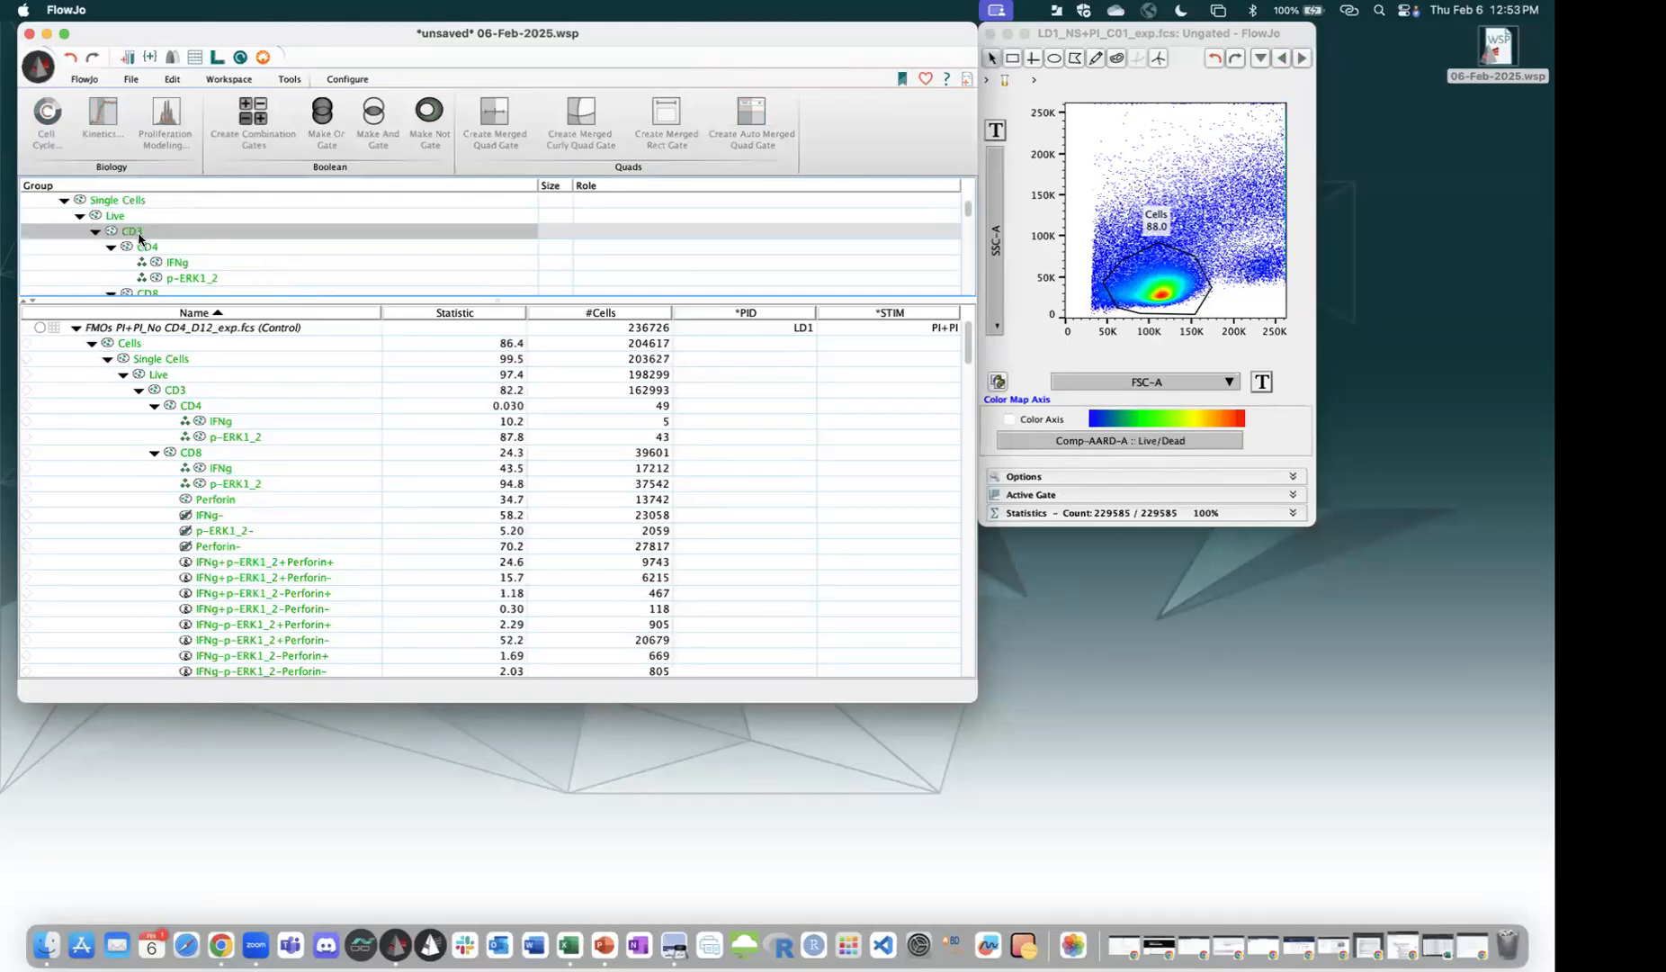
{"action": "scroll", "coordinate": [135, 248], "scroll_direction": "up", "scroll_amount": 2}
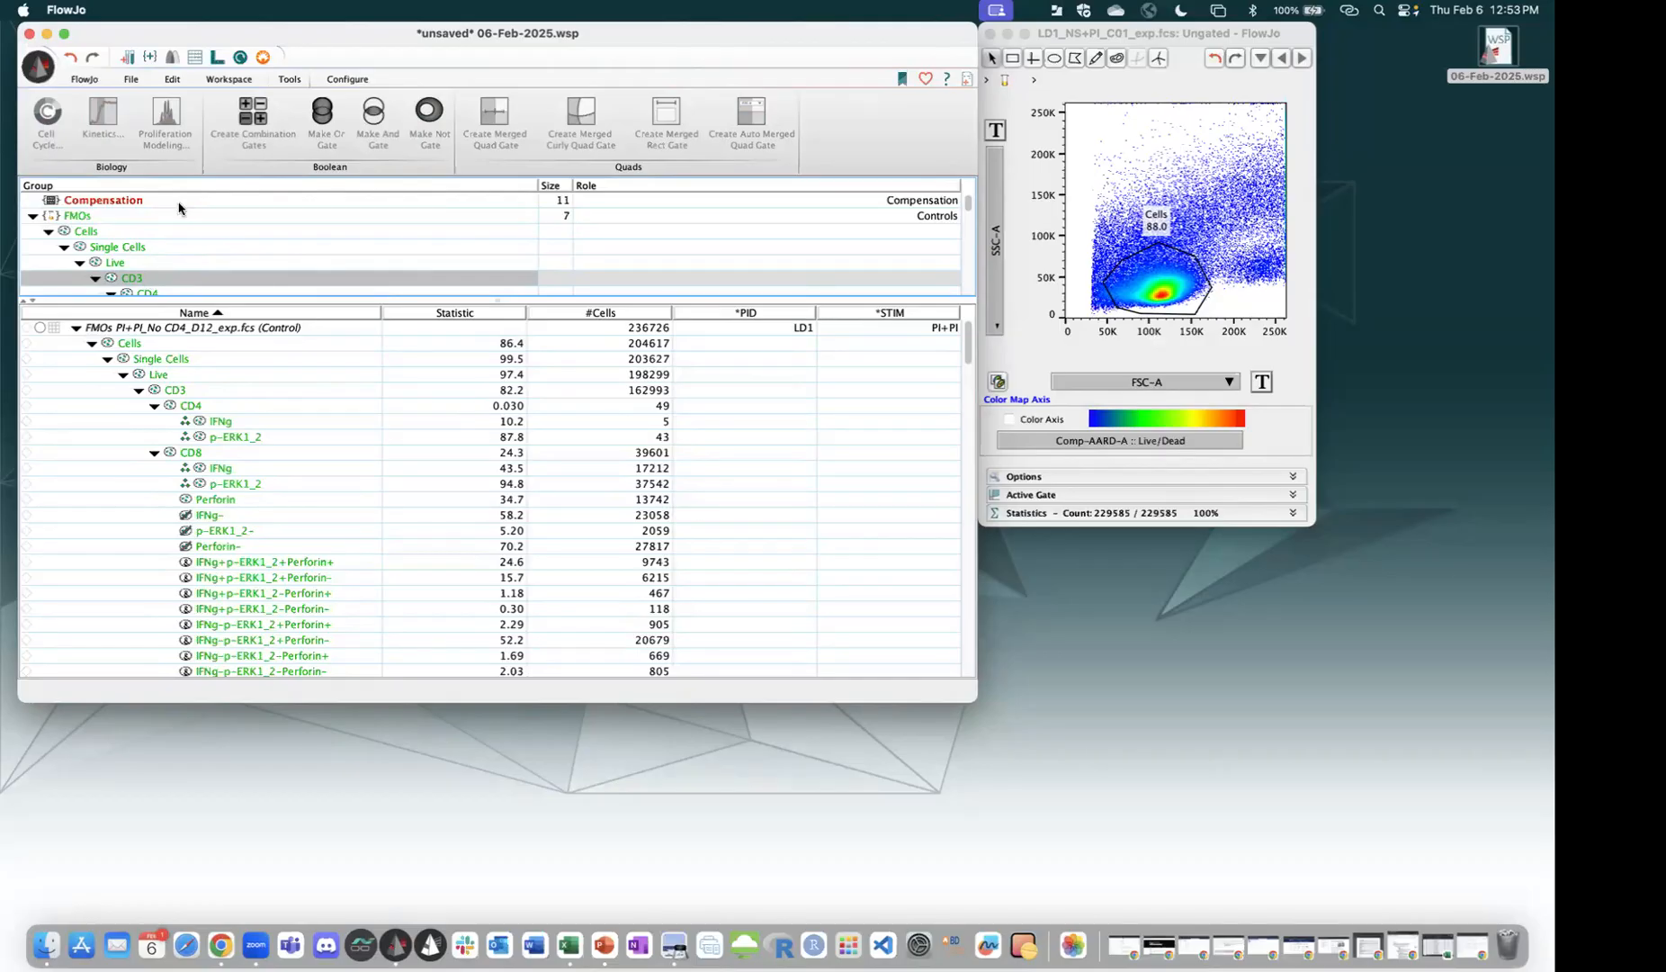
{"action": "key", "text": "Delete"}
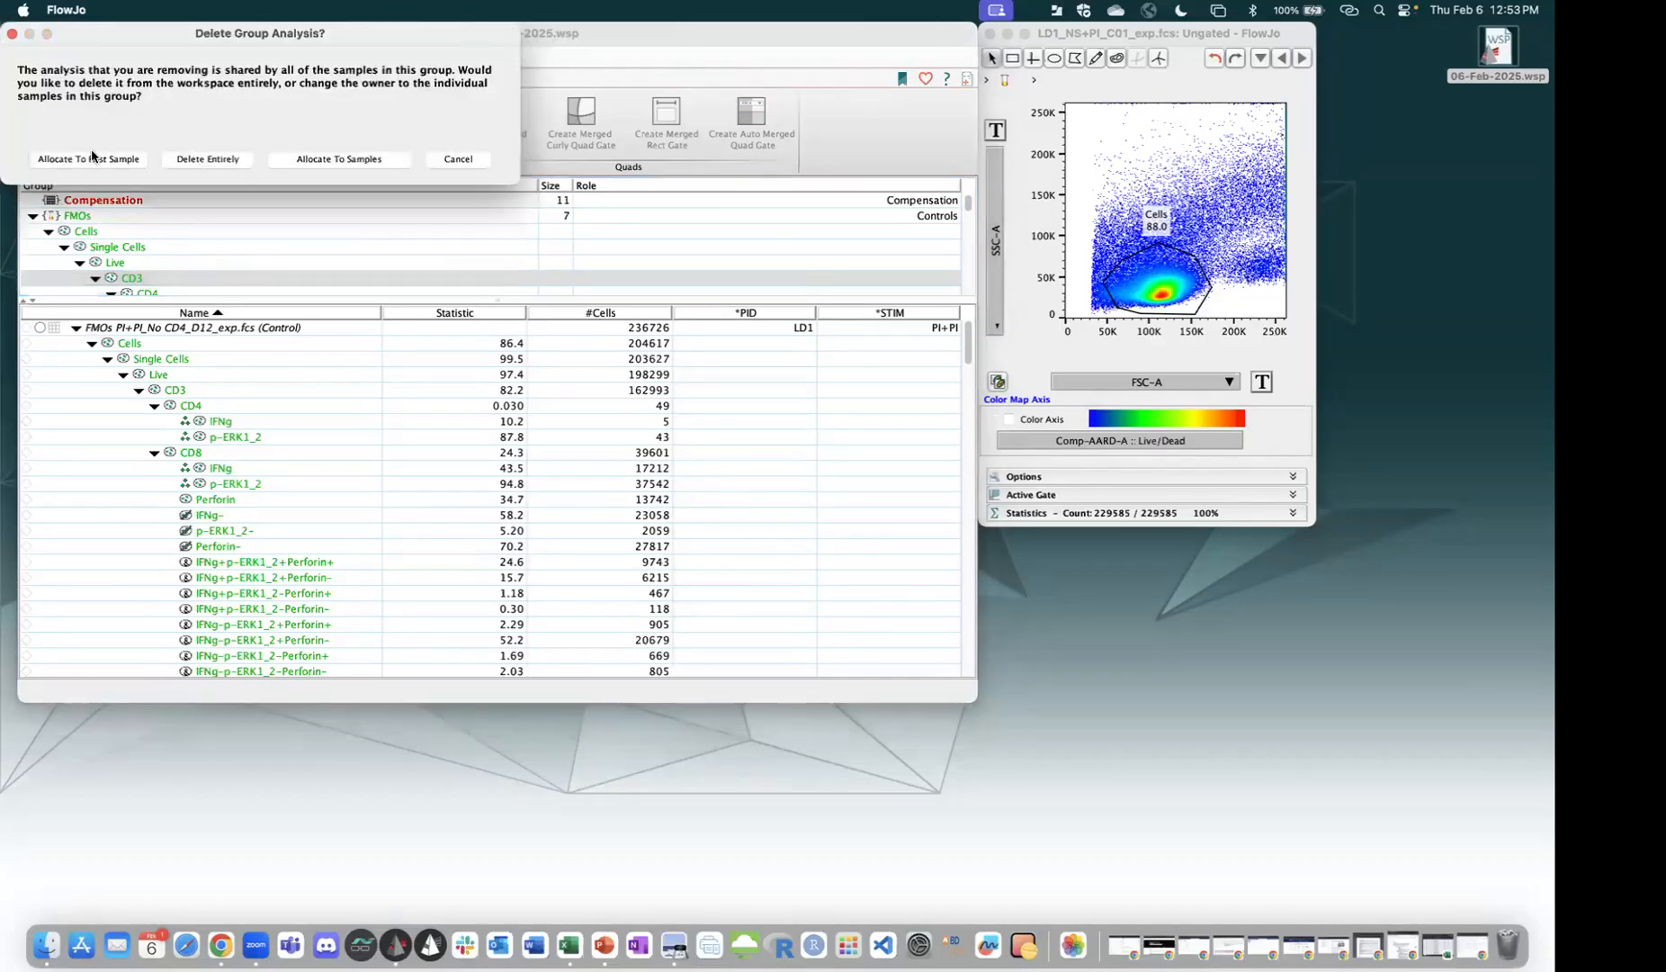
{"action": "left_click", "coordinate": [204, 162]}
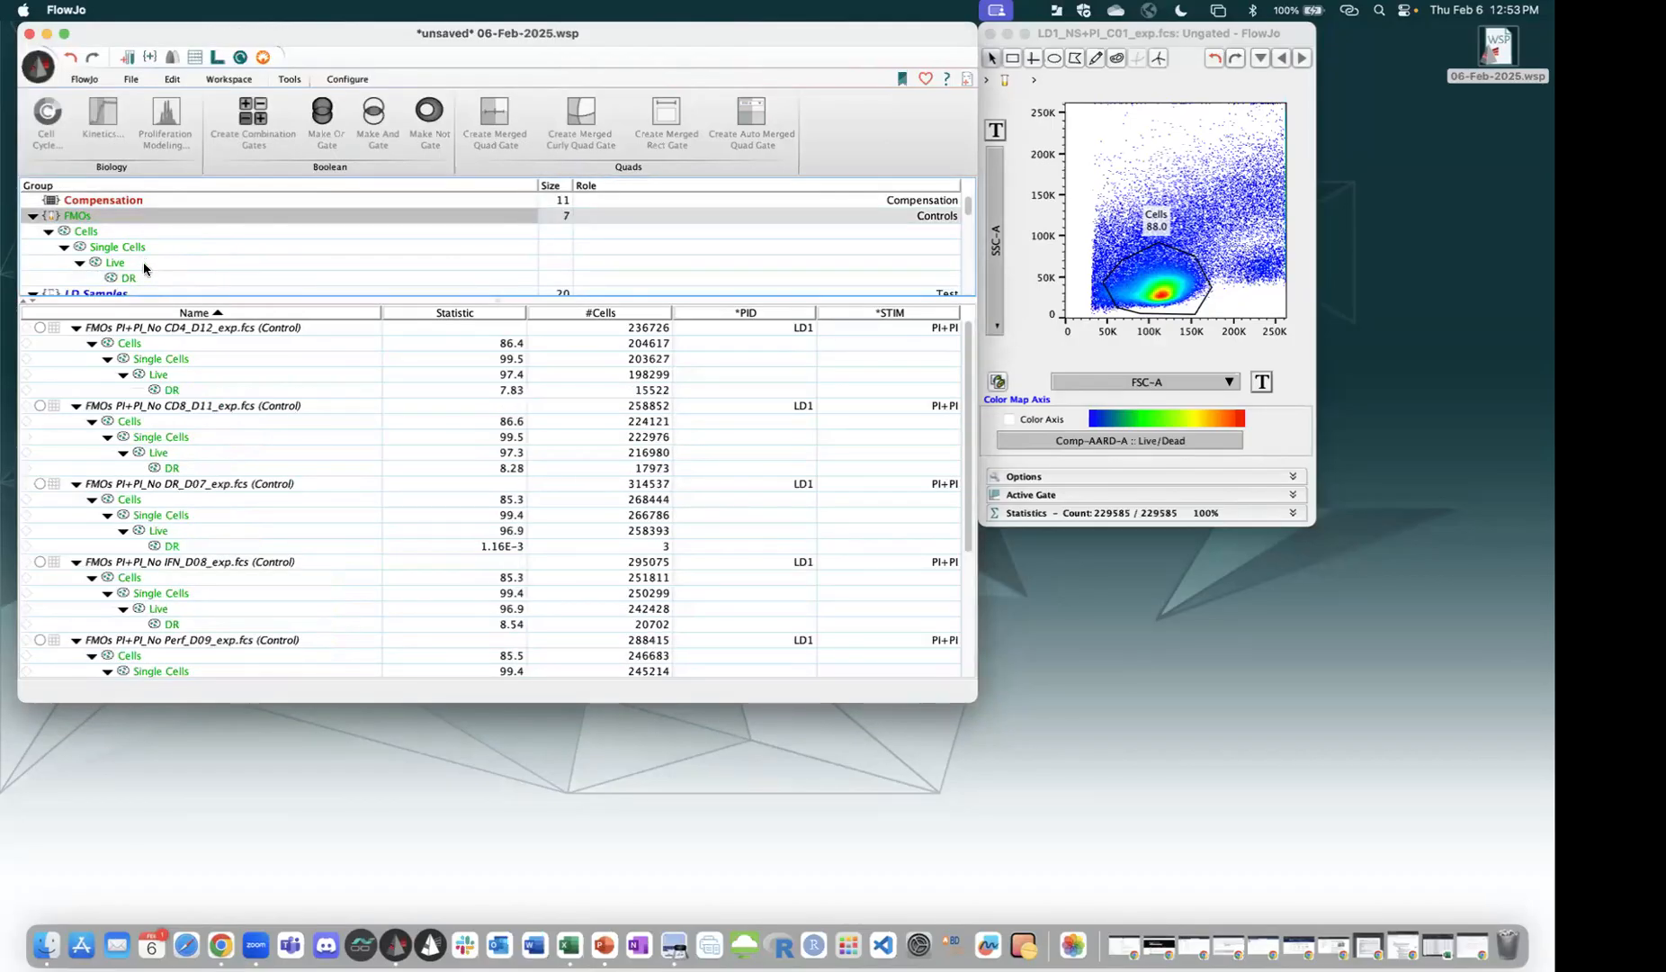
Select the LD Samples group and step through its samples' ungated plots to check the Cells gate.
{"action": "scroll", "coordinate": [143, 262], "scroll_direction": "down", "scroll_amount": 1}
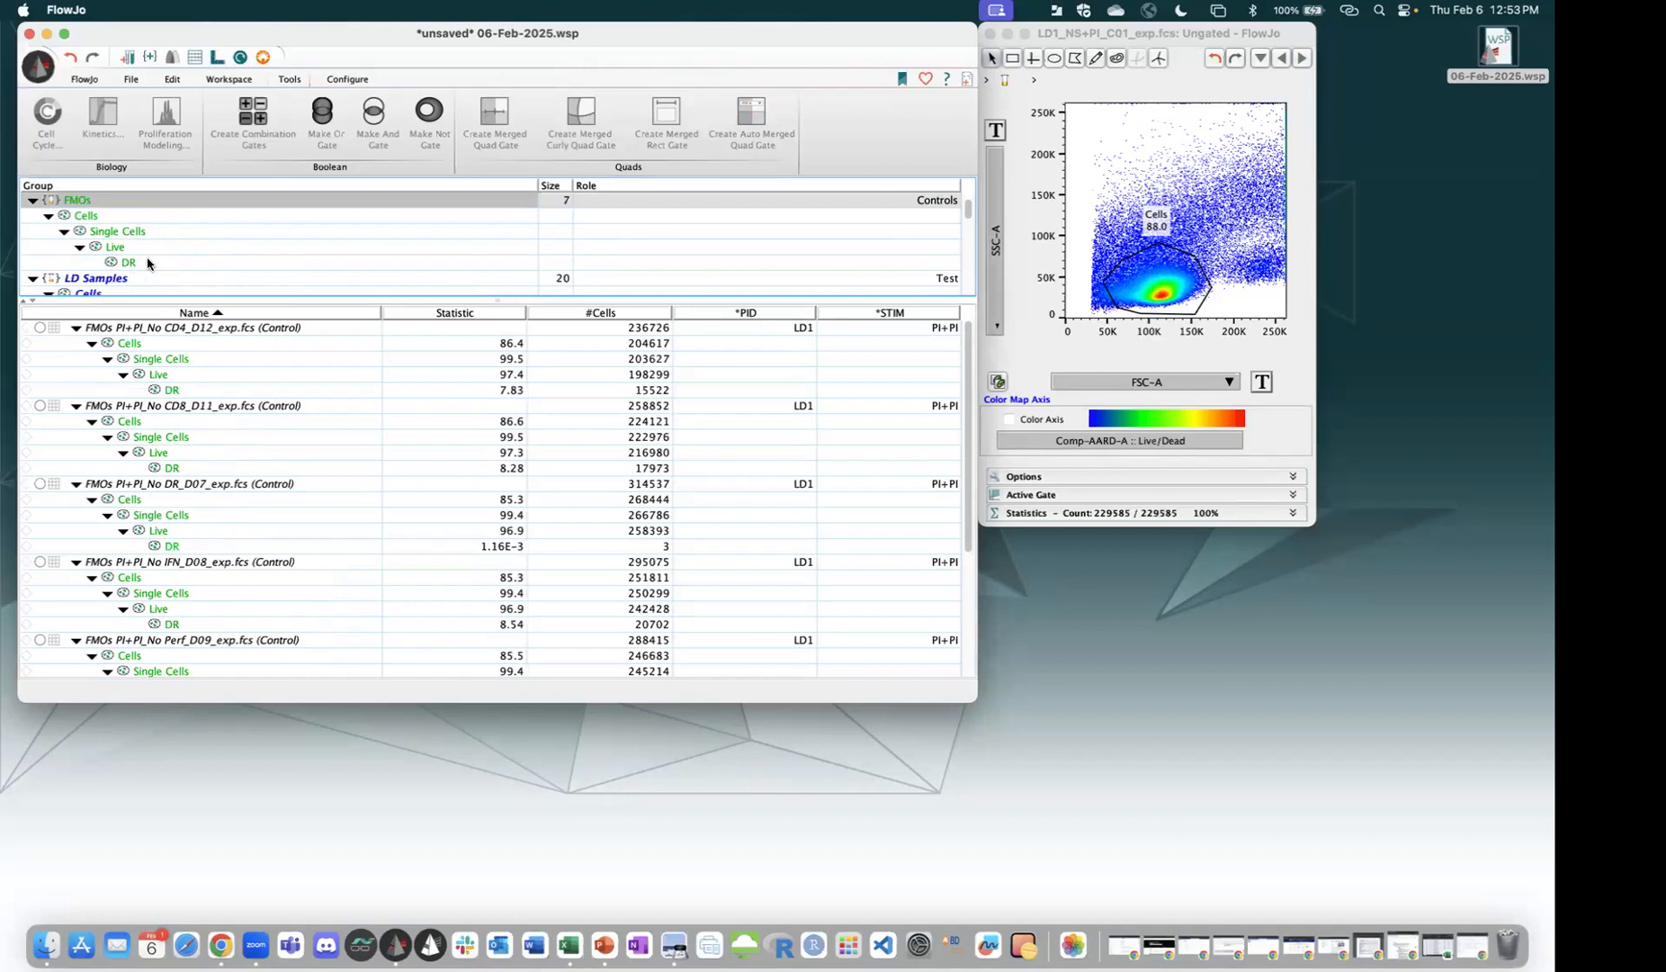
{"action": "left_click", "coordinate": [139, 277]}
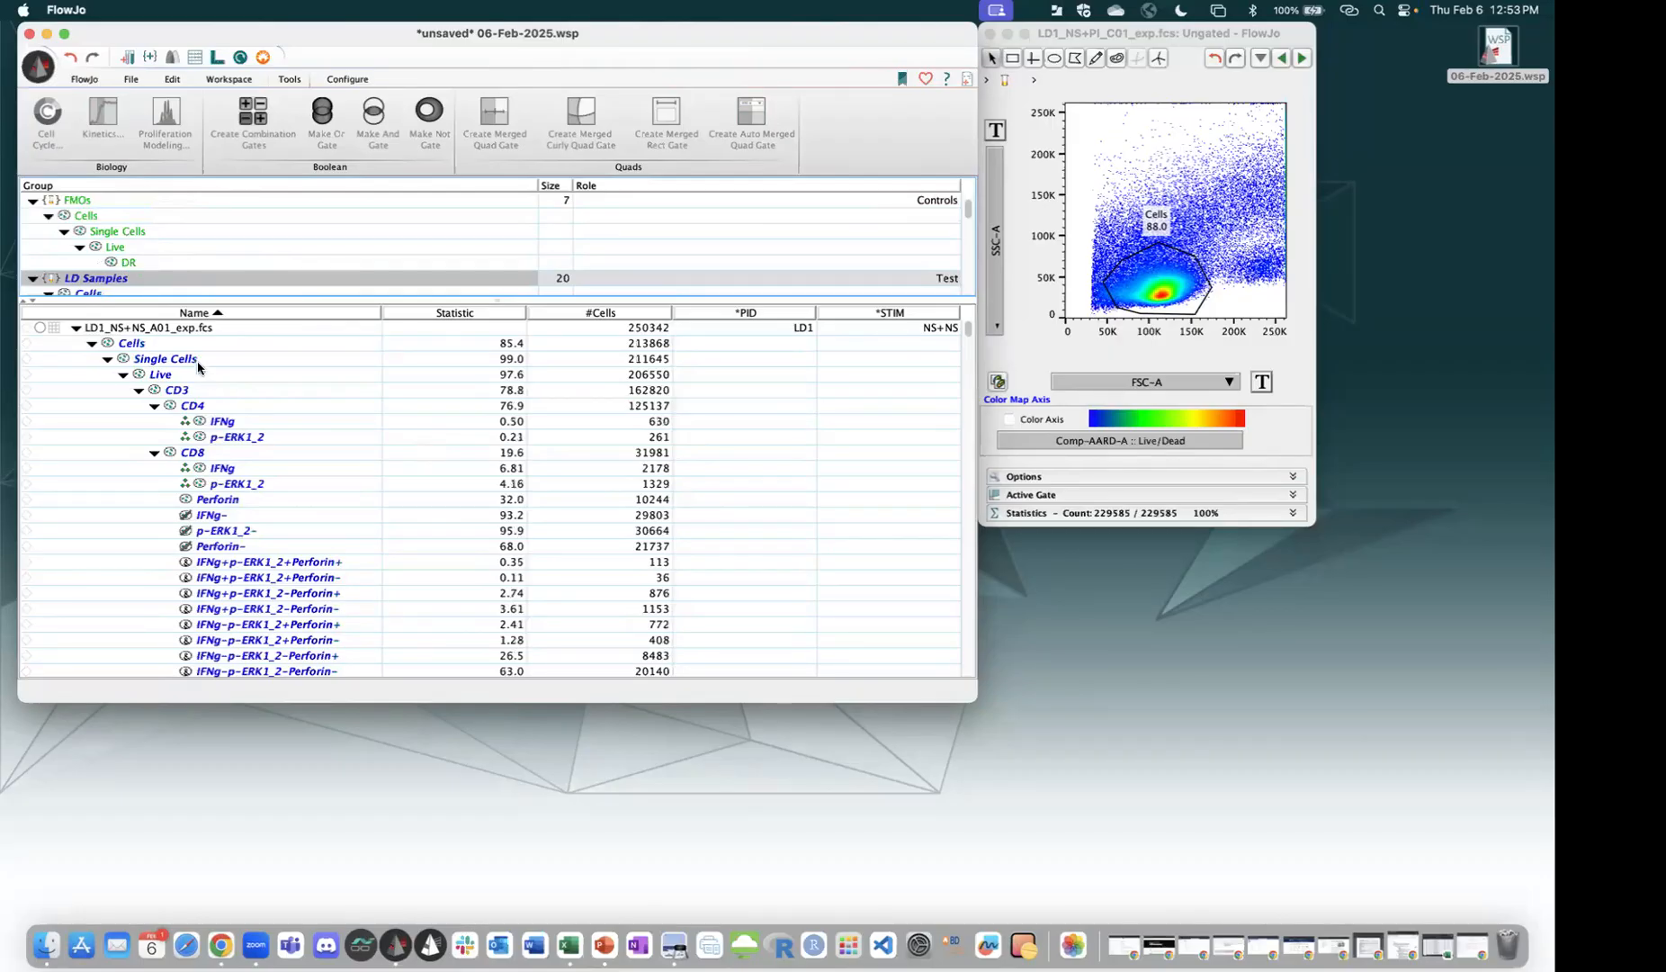
{"action": "left_click", "coordinate": [1302, 59]}
{"action": "left_click", "coordinate": [1303, 59]}
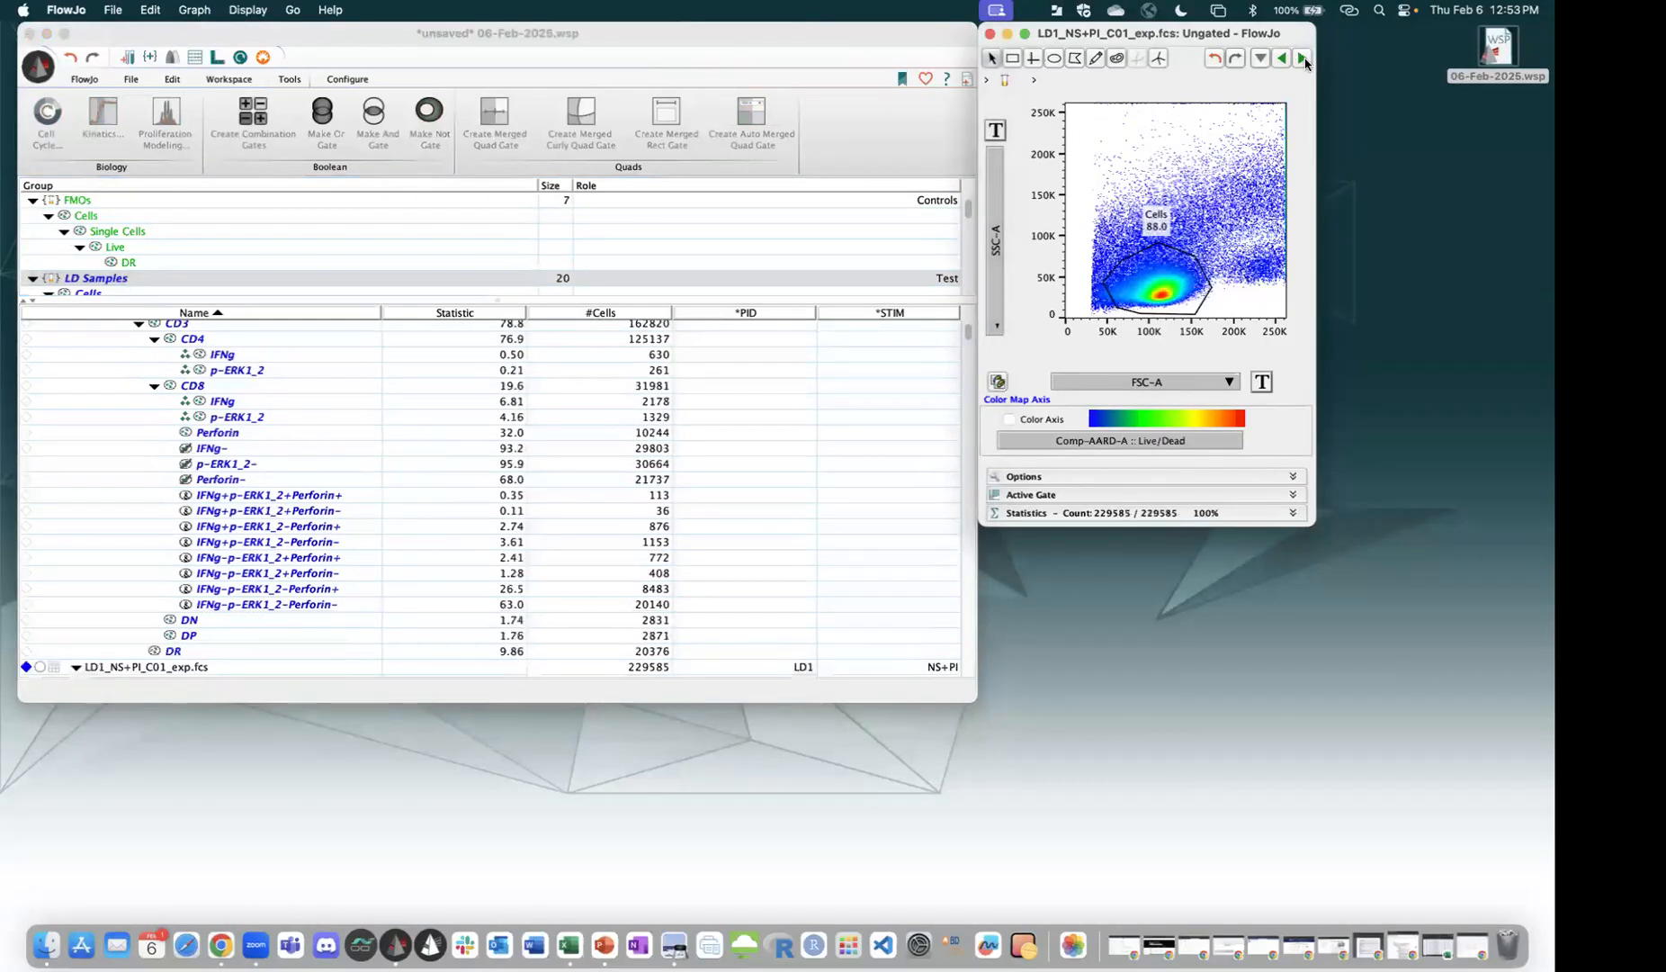
{"action": "left_click", "coordinate": [1302, 60]}
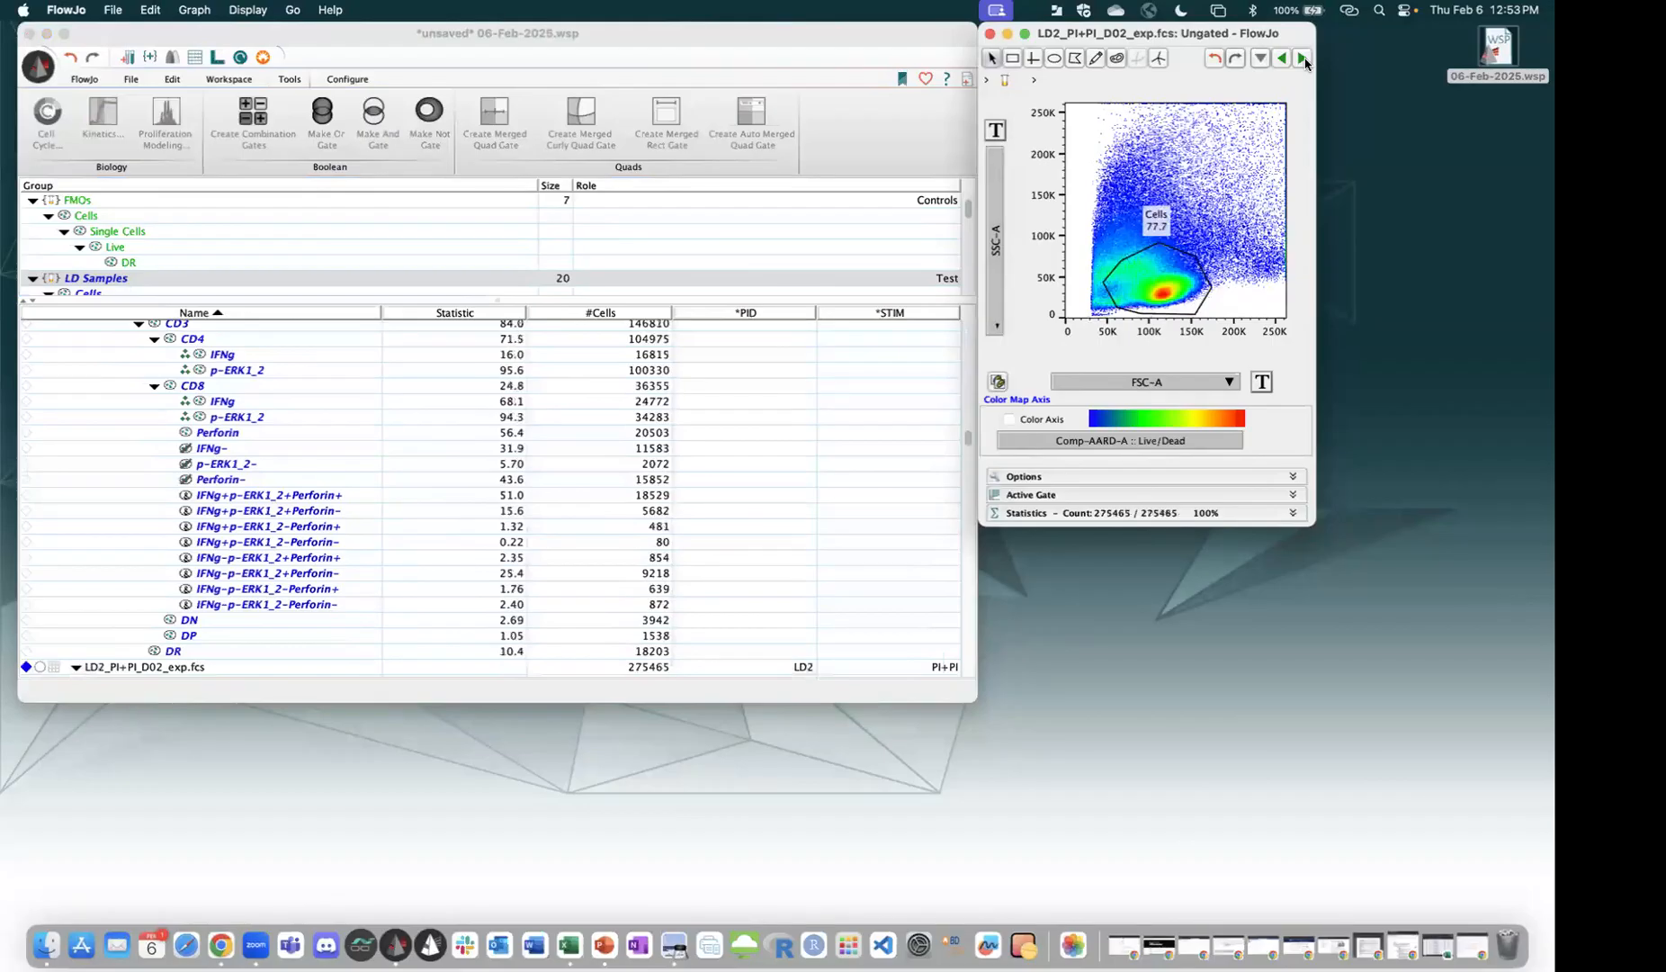
{"action": "left_click", "coordinate": [1302, 58]}
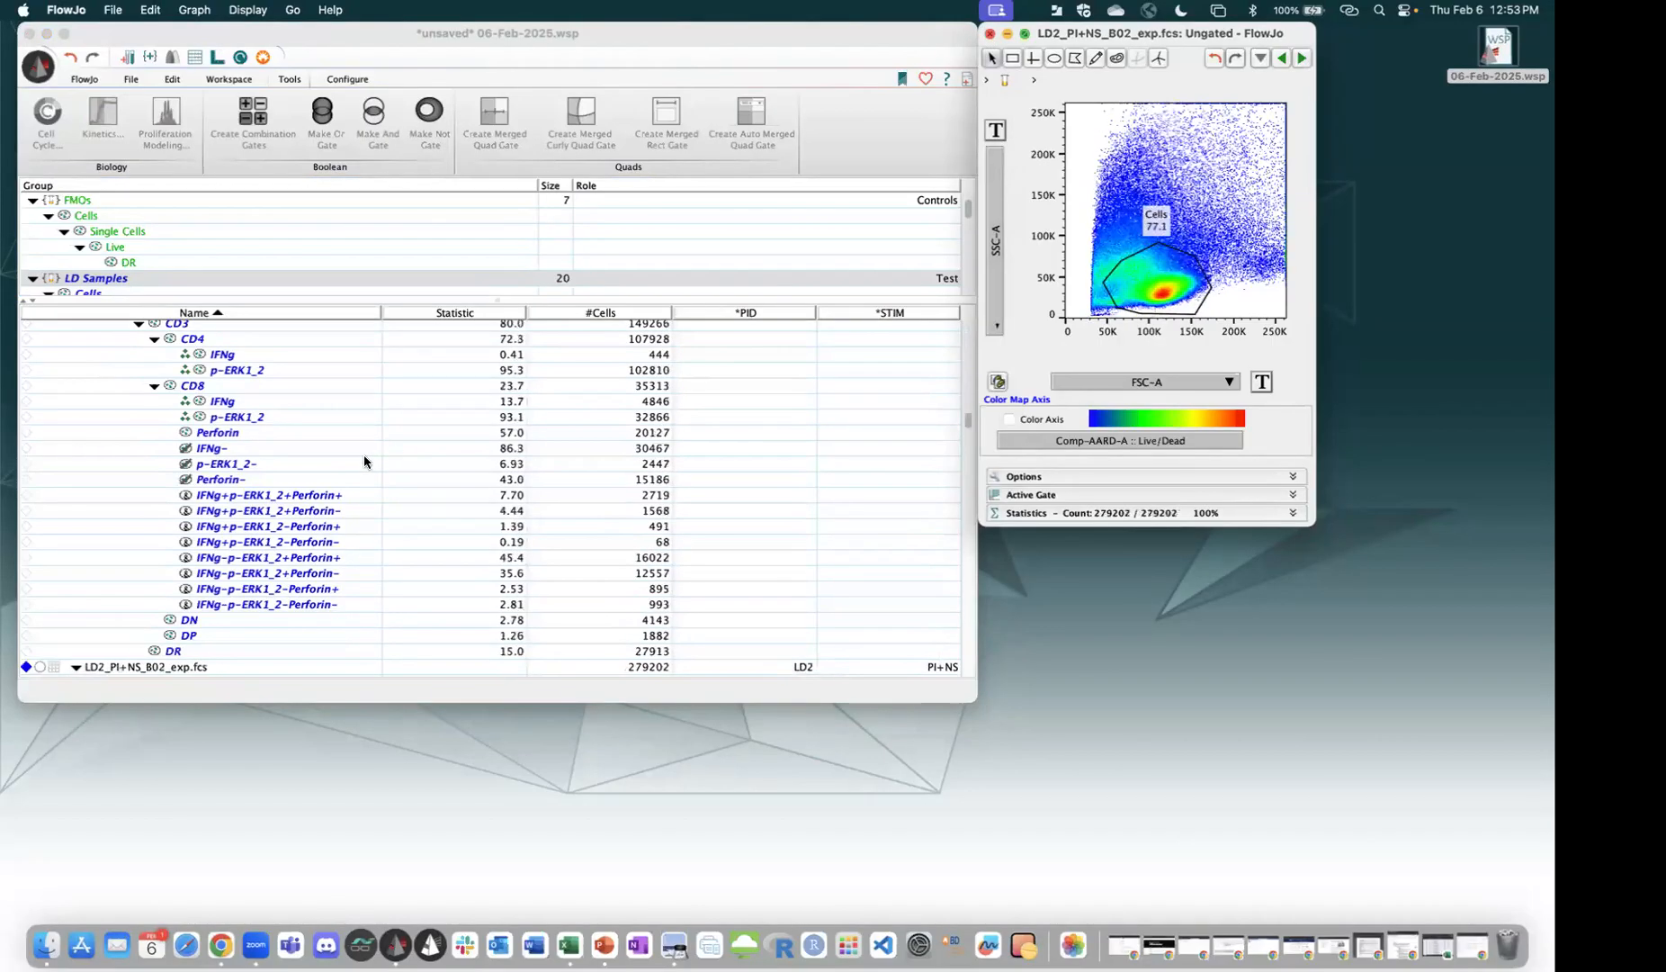
{"action": "scroll", "coordinate": [364, 462], "scroll_direction": "up", "scroll_amount": 20}
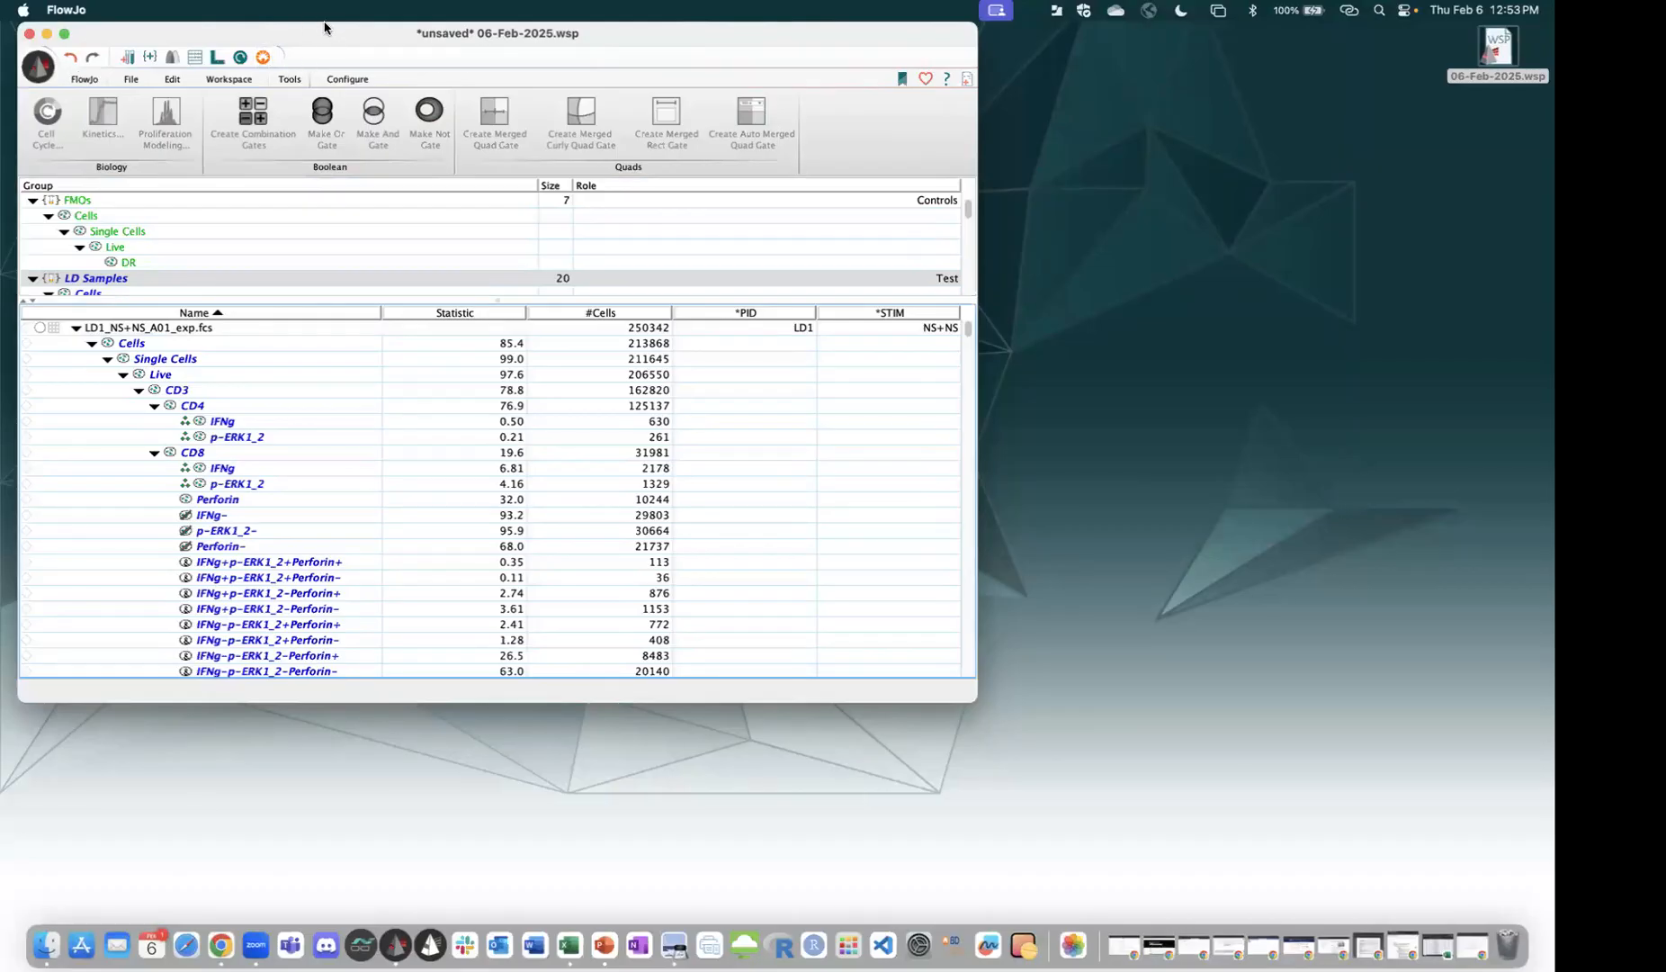
Open the Layout Editor and enlarge its window beside the workspace.
{"action": "left_click", "coordinate": [216, 60]}
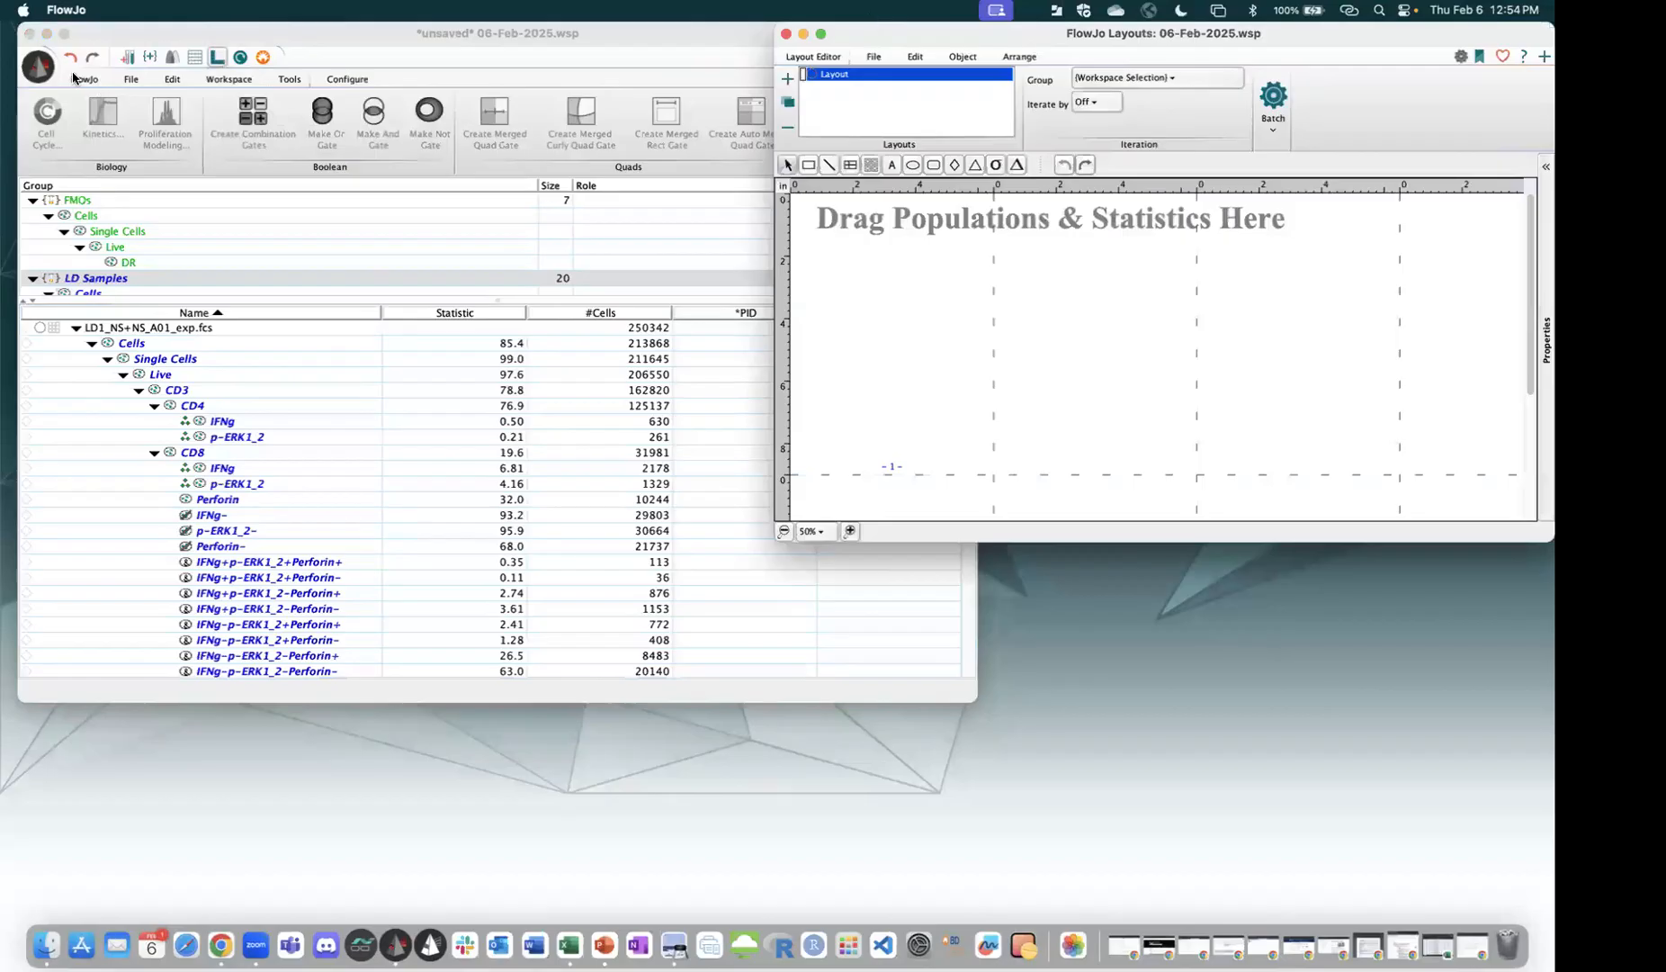
{"action": "left_click", "coordinate": [79, 81]}
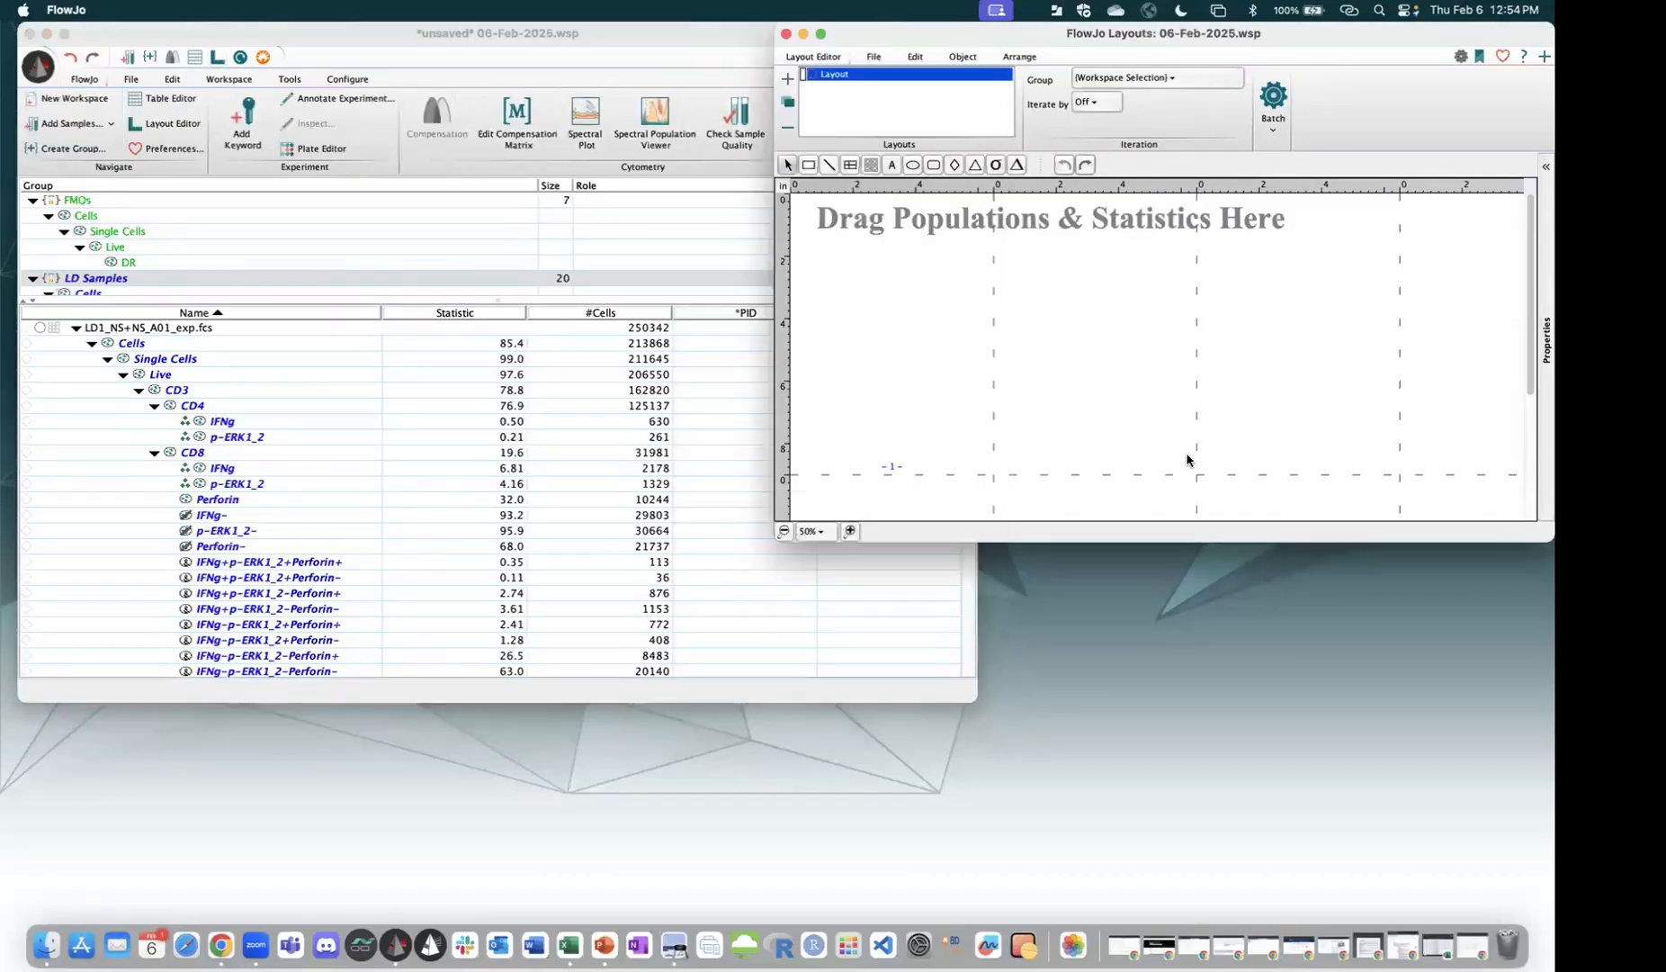
{"action": "left_click", "coordinate": [1120, 270]}
{"action": "left_click_drag", "start_coordinate": [784, 543], "coordinate": [760, 790]}
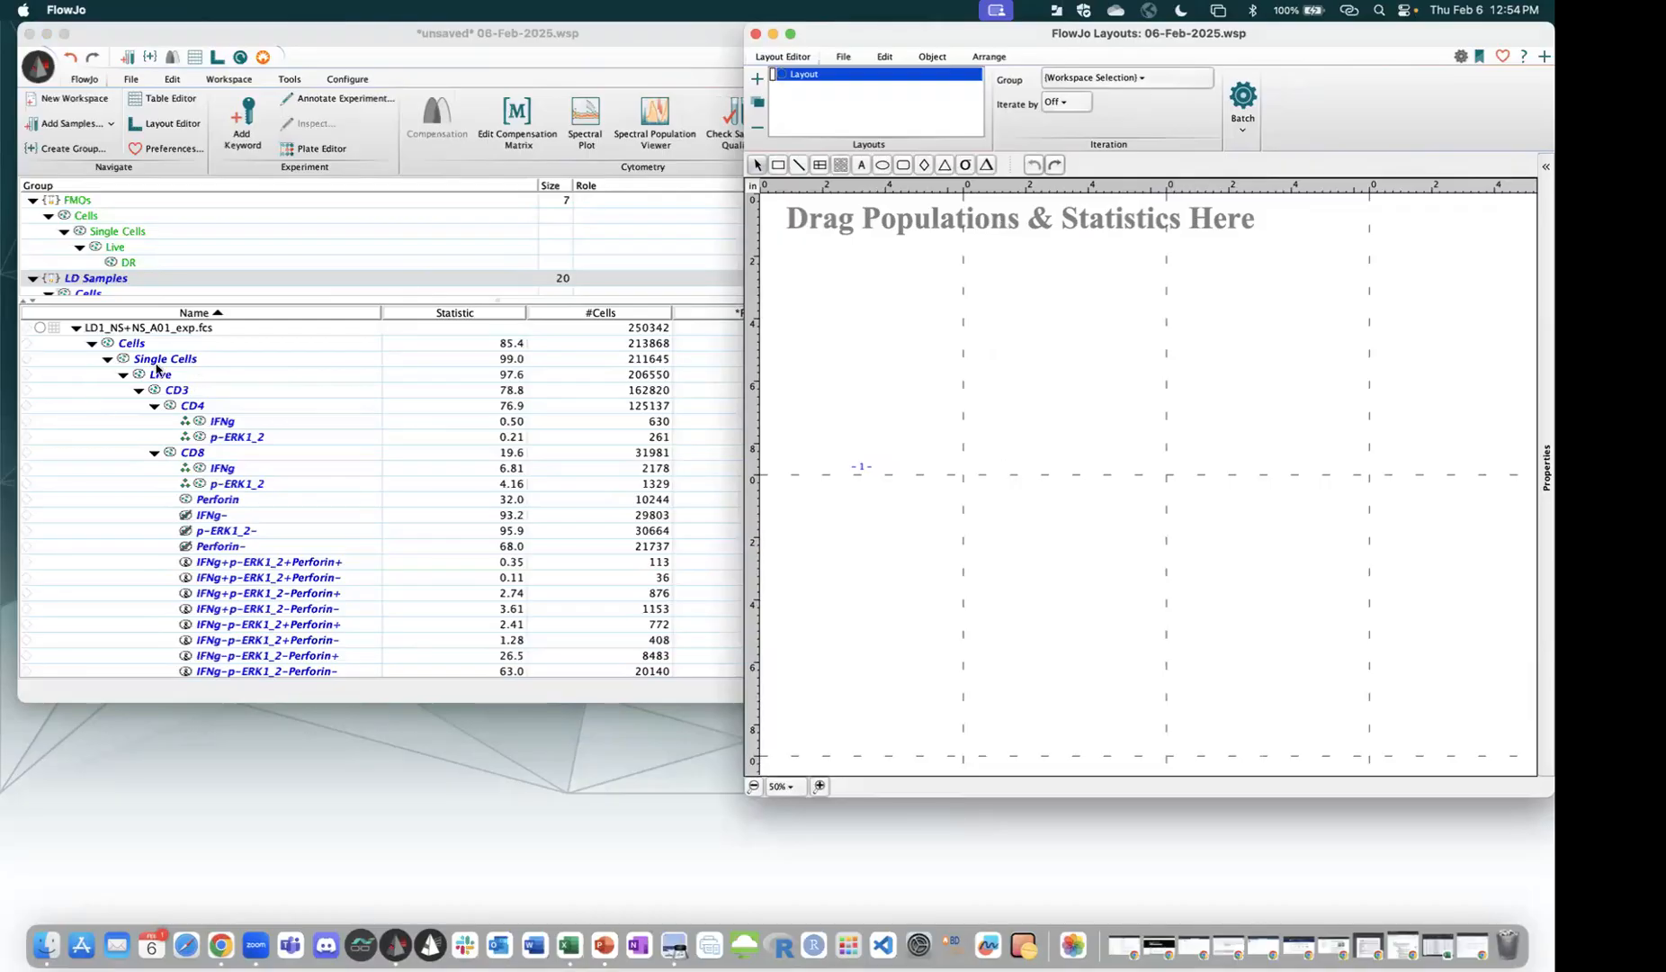
Add the CD4 population of LD1_NS+NS_A01_exp.fcs to the layout's first page as a plot.
{"action": "left_click", "coordinate": [206, 405]}
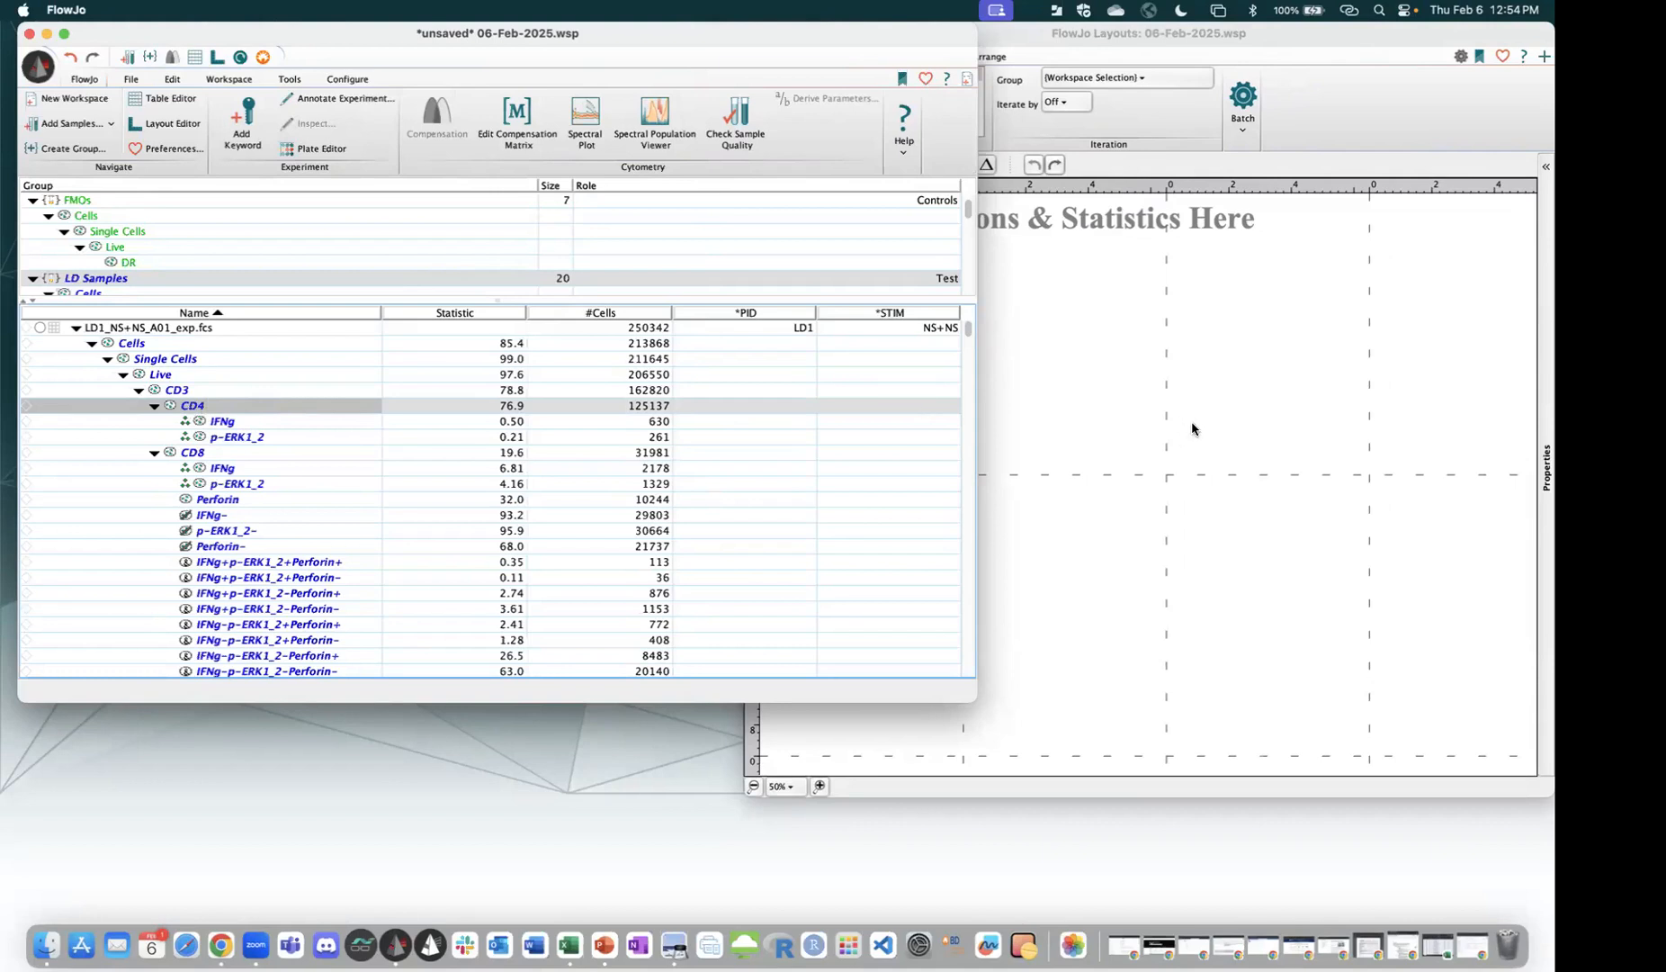
{"action": "left_click_drag", "start_coordinate": [1191, 428], "coordinate": [859, 252]}
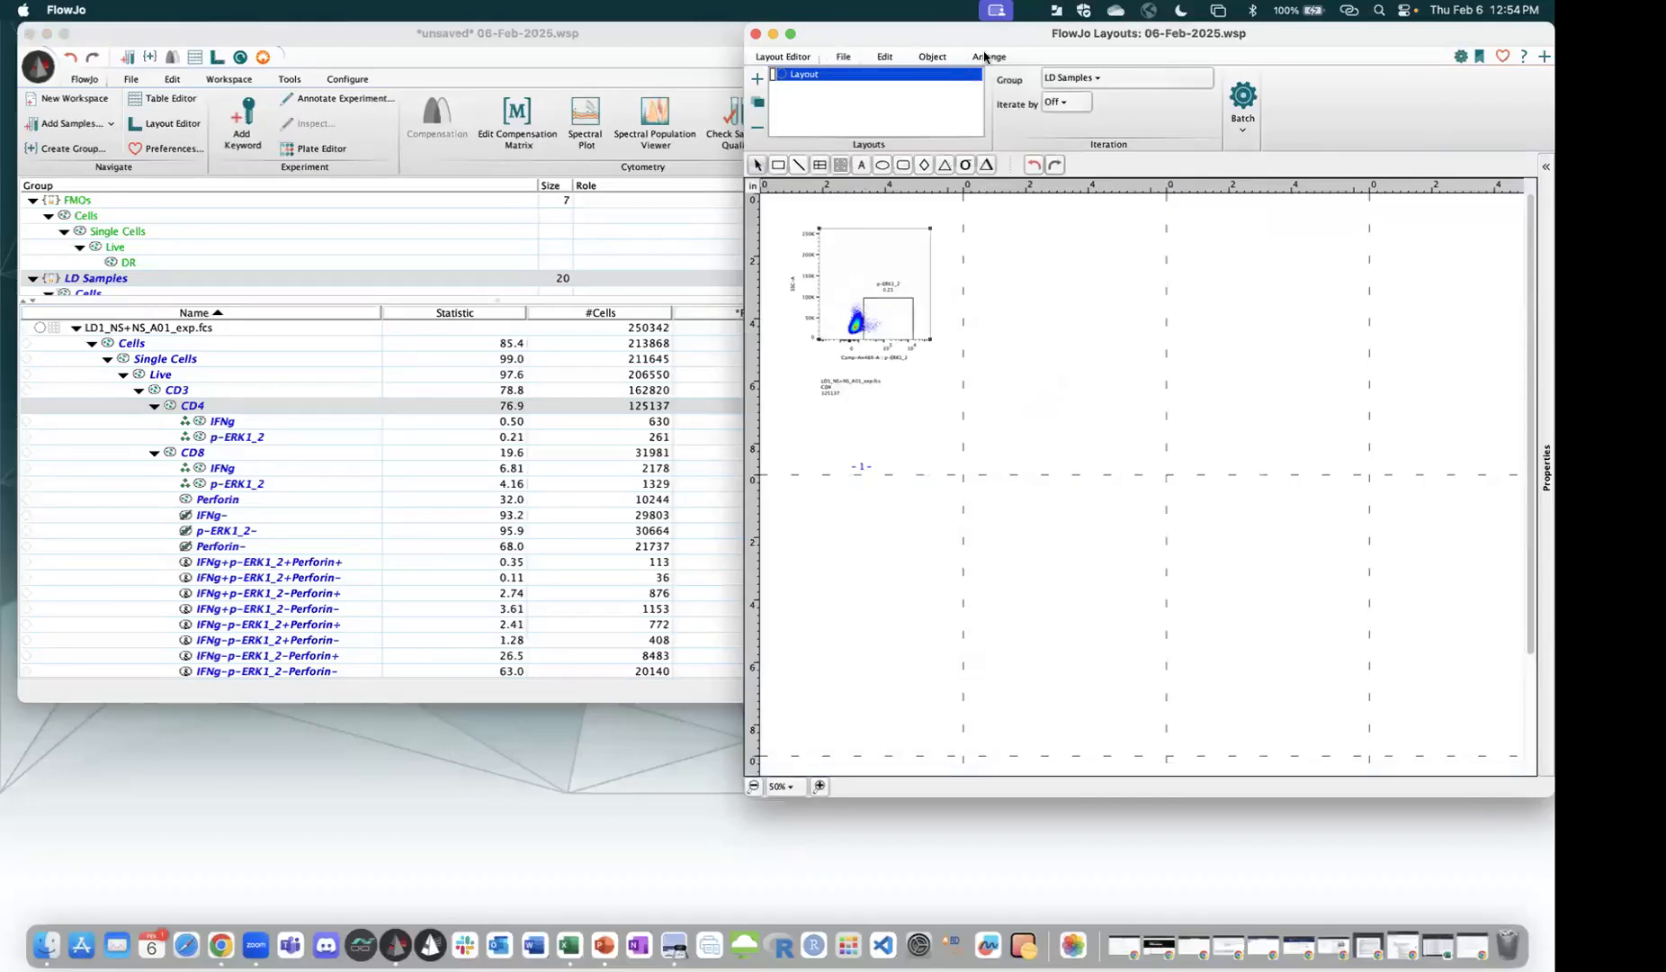
{"action": "left_click", "coordinate": [837, 59]}
{"action": "left_click", "coordinate": [895, 60]}
{"action": "left_click", "coordinate": [930, 61]}
{"action": "left_click", "coordinate": [975, 61]}
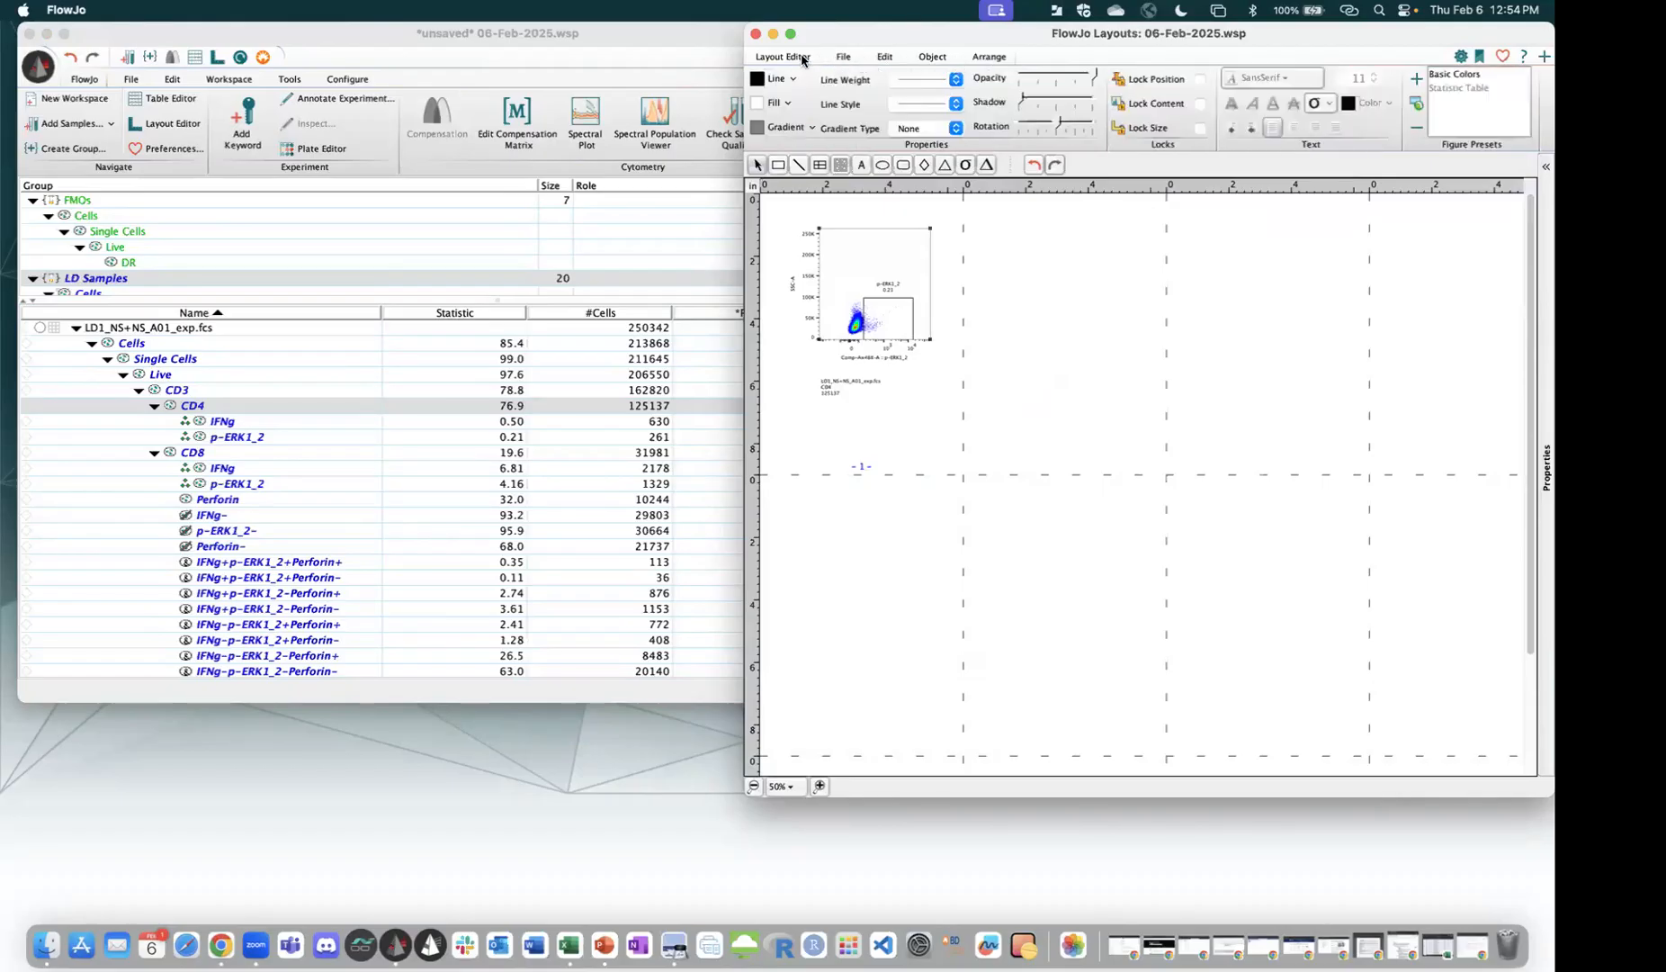
{"action": "left_click", "coordinate": [790, 58]}
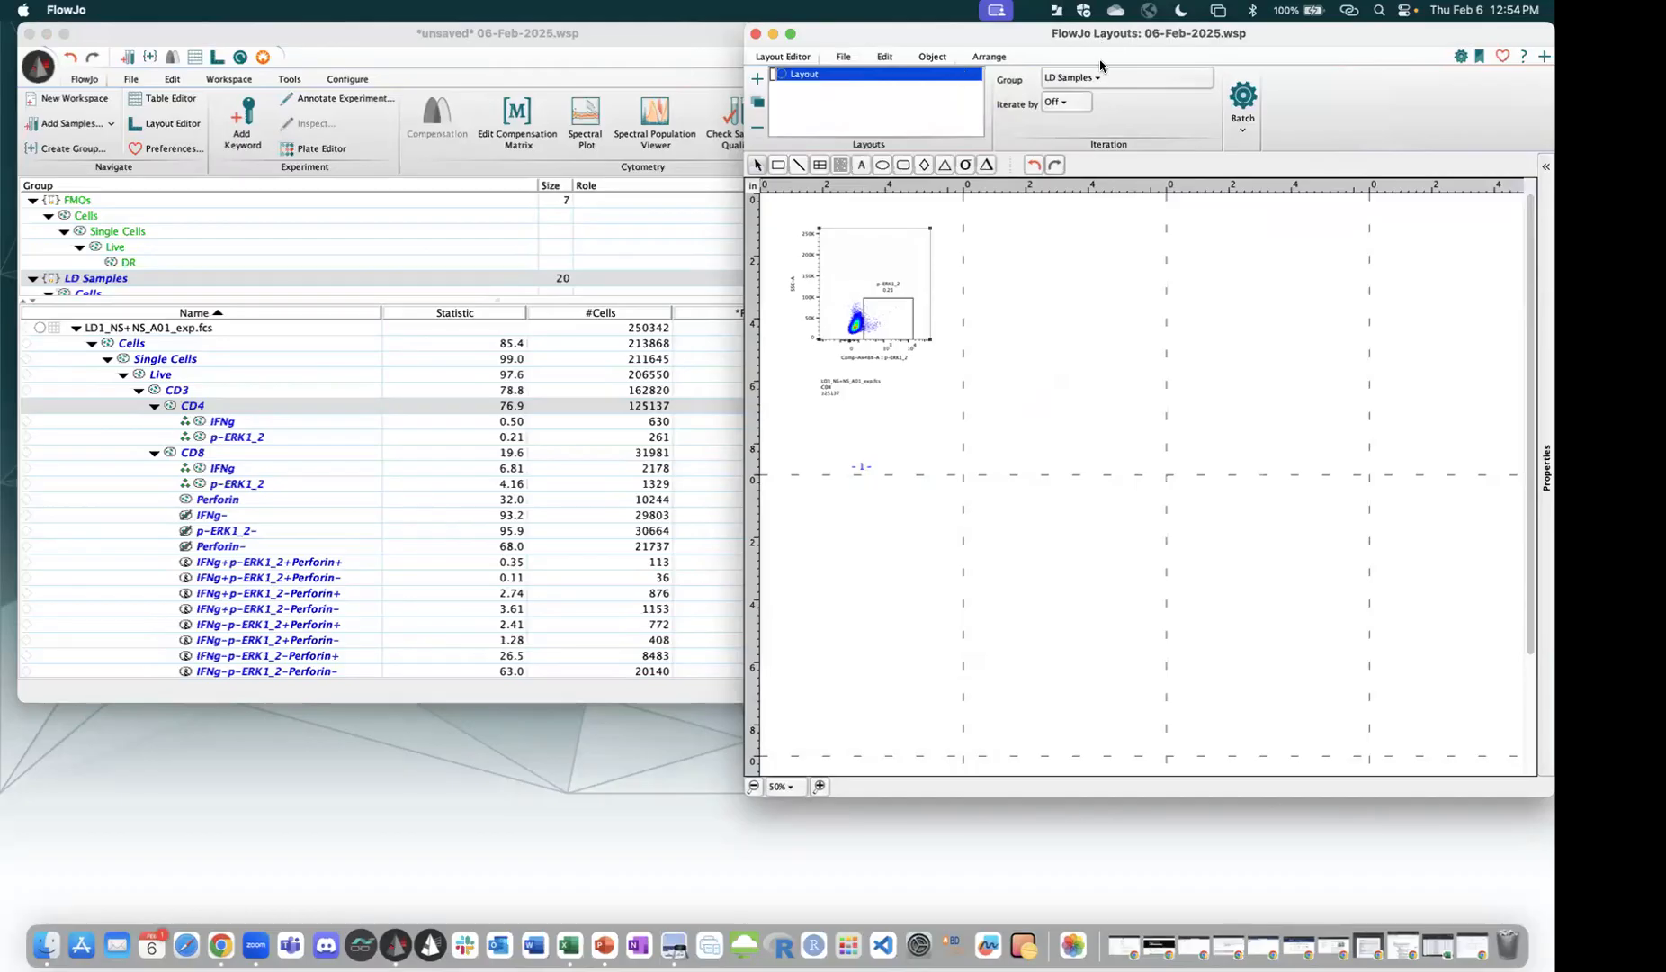
Reposition and enlarge the Layout Editor window, and move the CD4 plot slightly toward the page's left edge.
{"action": "left_click_drag", "start_coordinate": [1066, 36], "coordinate": [819, 36]}
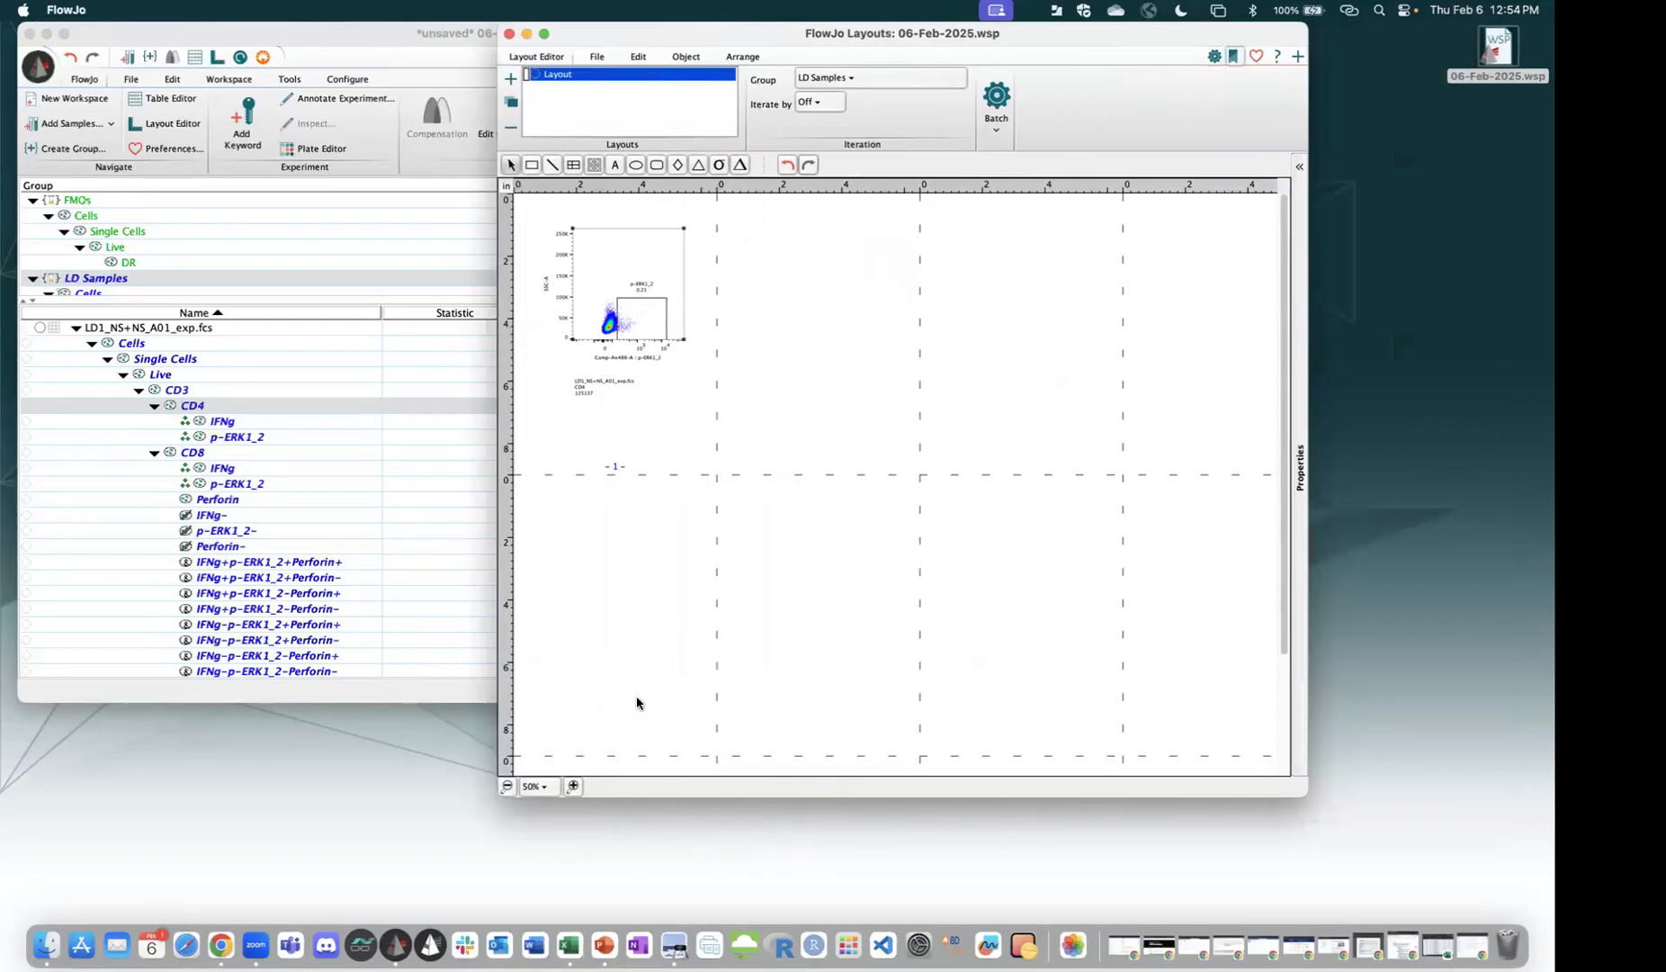
{"action": "left_click", "coordinate": [574, 786]}
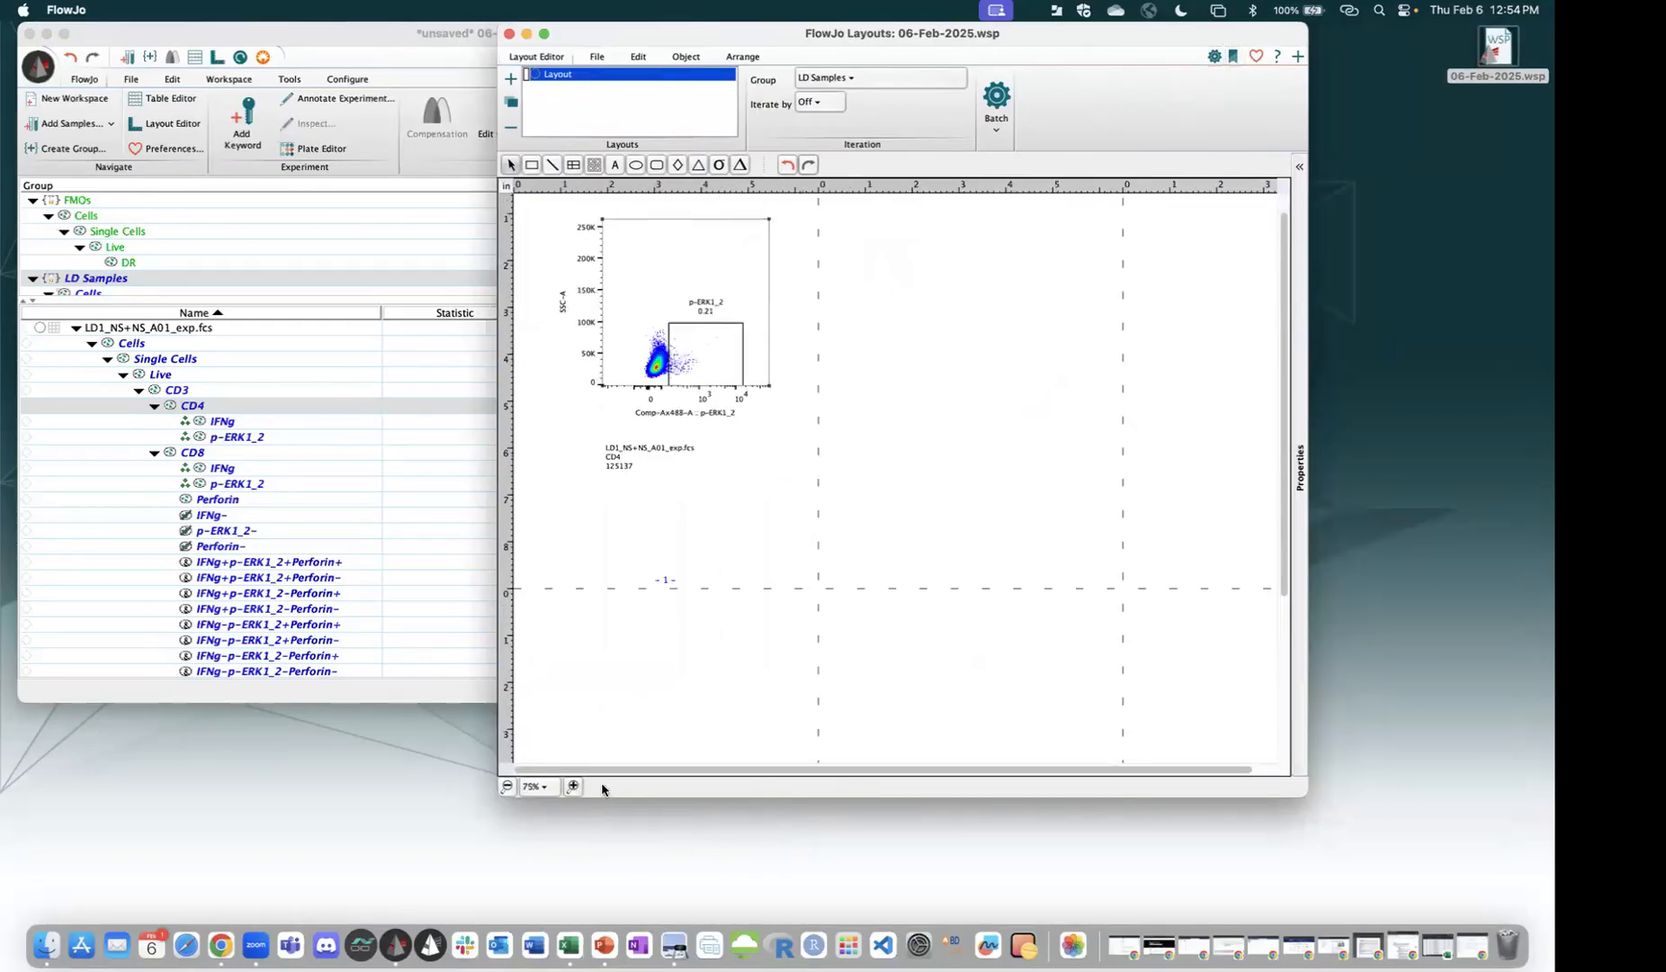
{"action": "left_click_drag", "start_coordinate": [1307, 794], "coordinate": [1458, 902]}
{"action": "scroll", "coordinate": [726, 335], "scroll_direction": "up", "scroll_amount": 1}
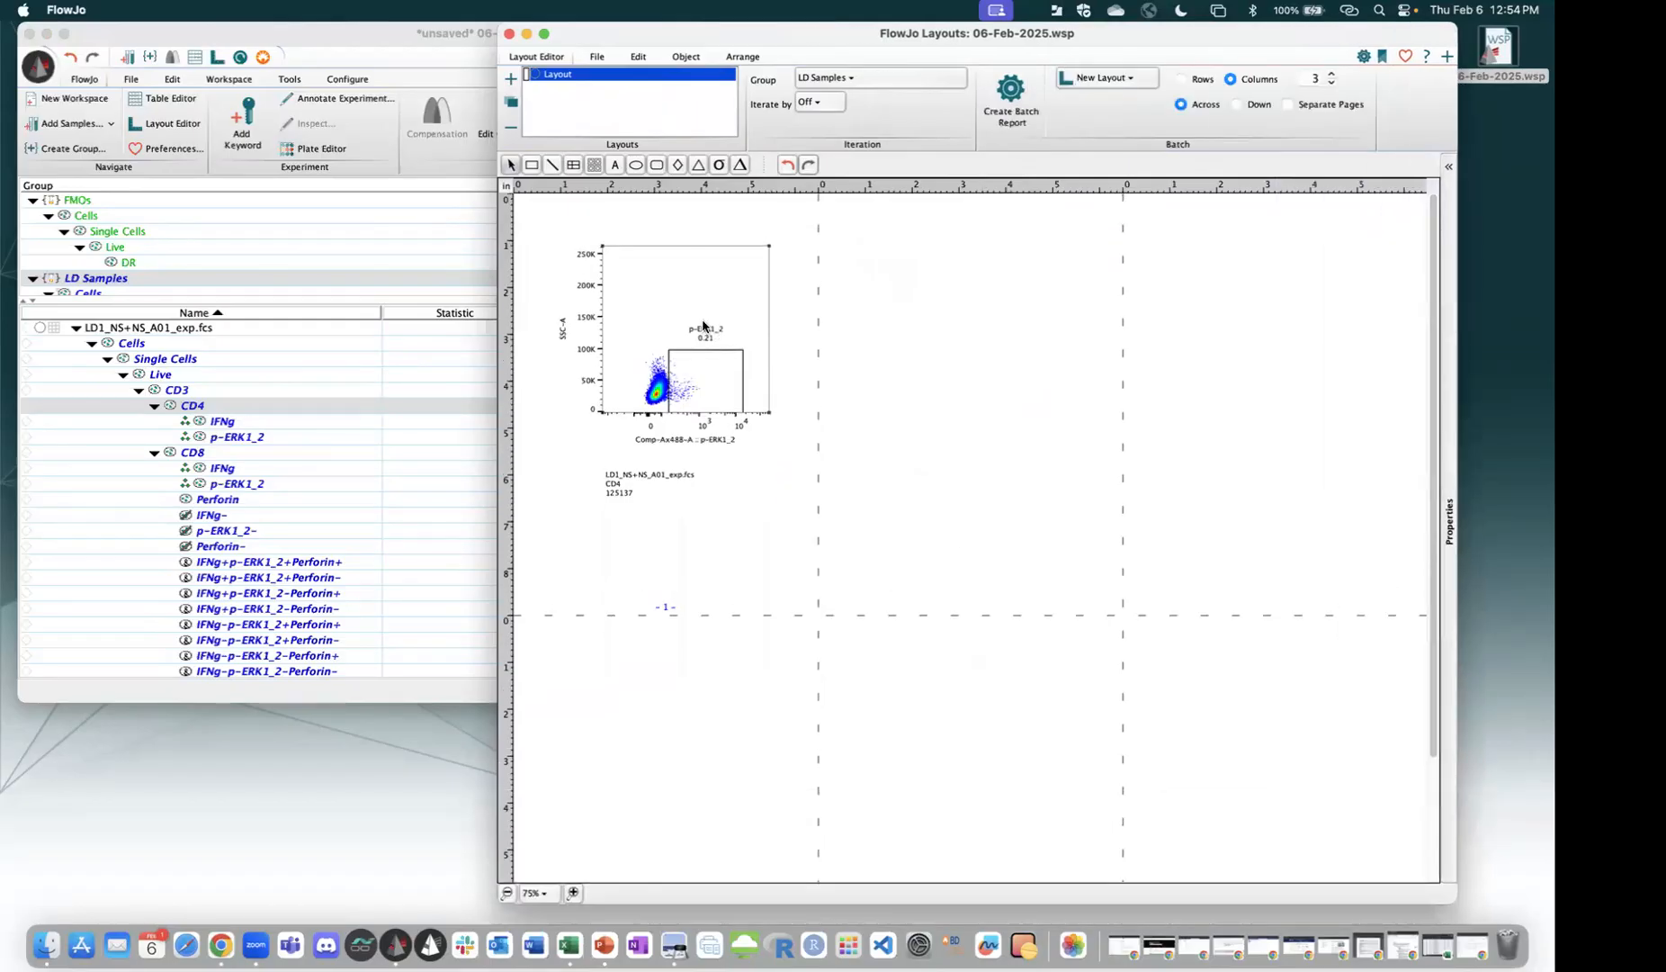
{"action": "left_click_drag", "start_coordinate": [665, 292], "coordinate": [647, 289]}
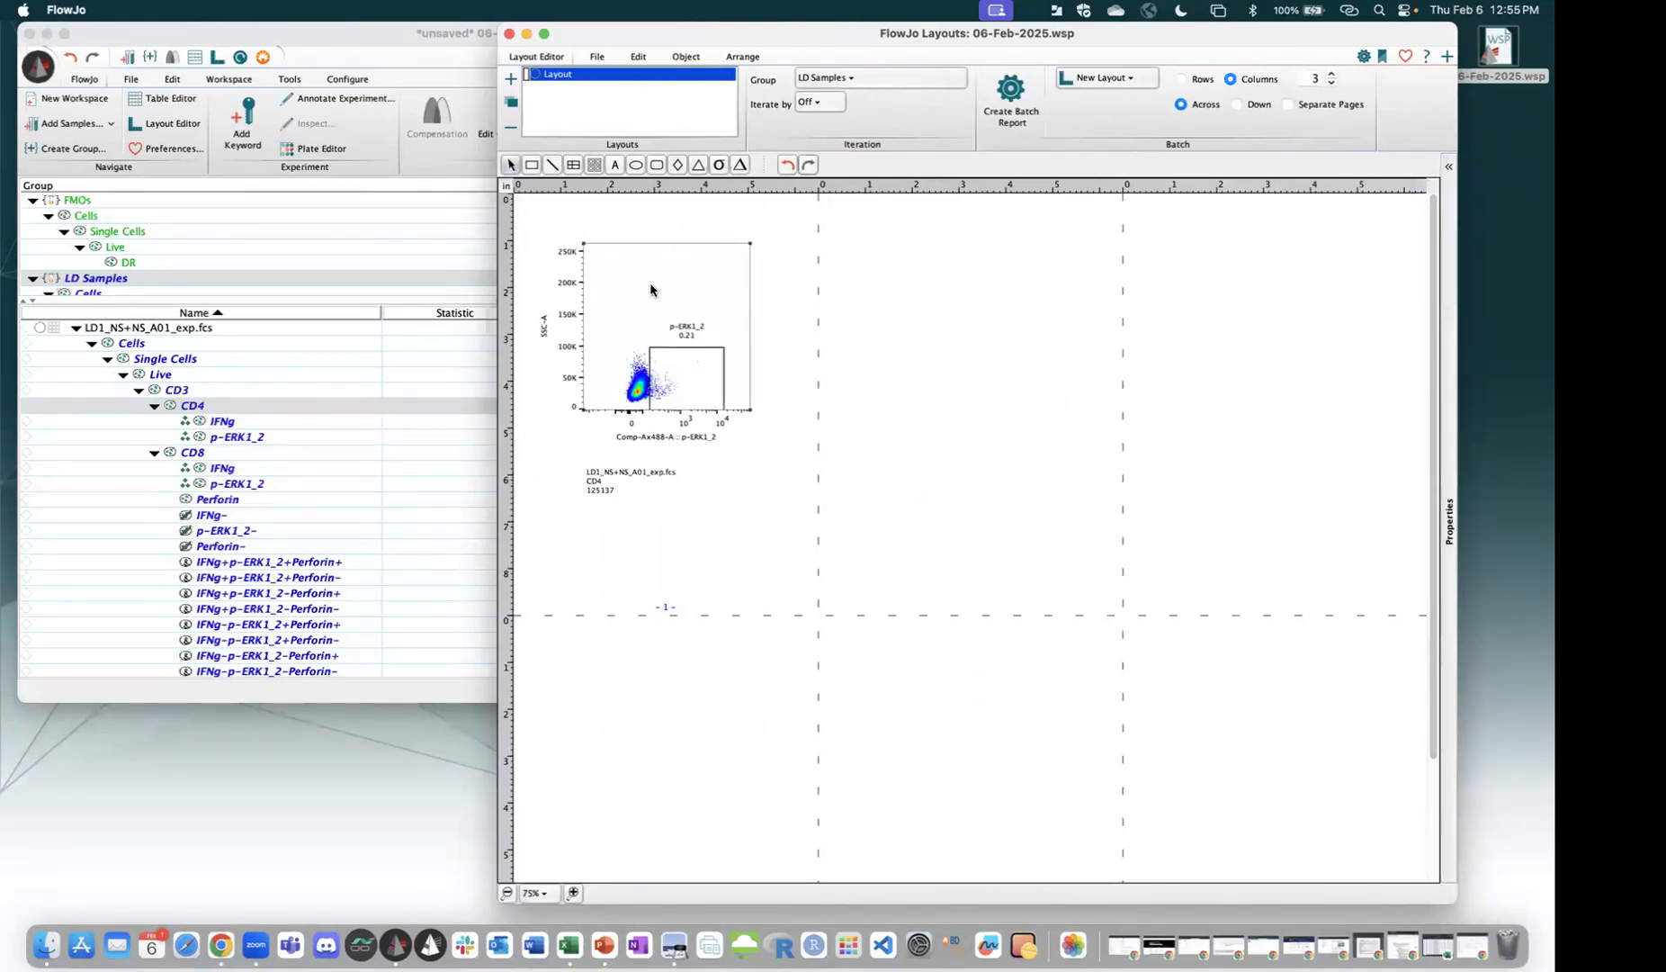
Open the CD4 plot's graph definition and set its X axis to Comp-PE-Cy7-A :: IFNg, keeping the Pseudocolor type.
{"action": "double_click", "coordinate": [651, 289]}
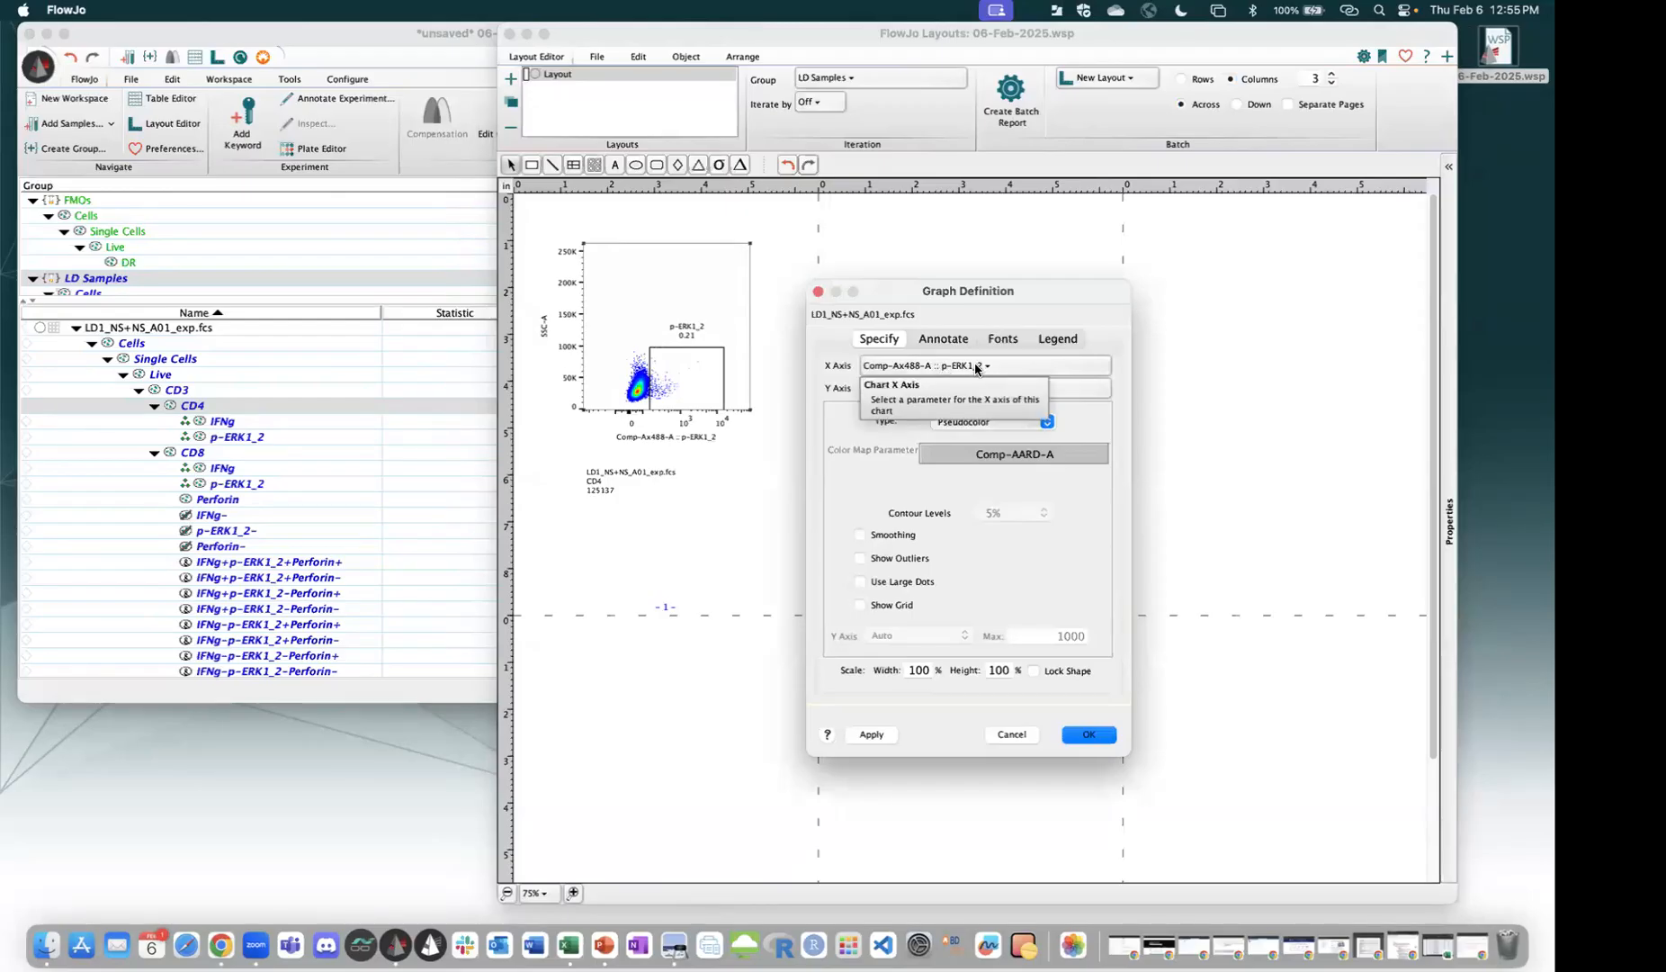
{"action": "left_click", "coordinate": [1210, 429]}
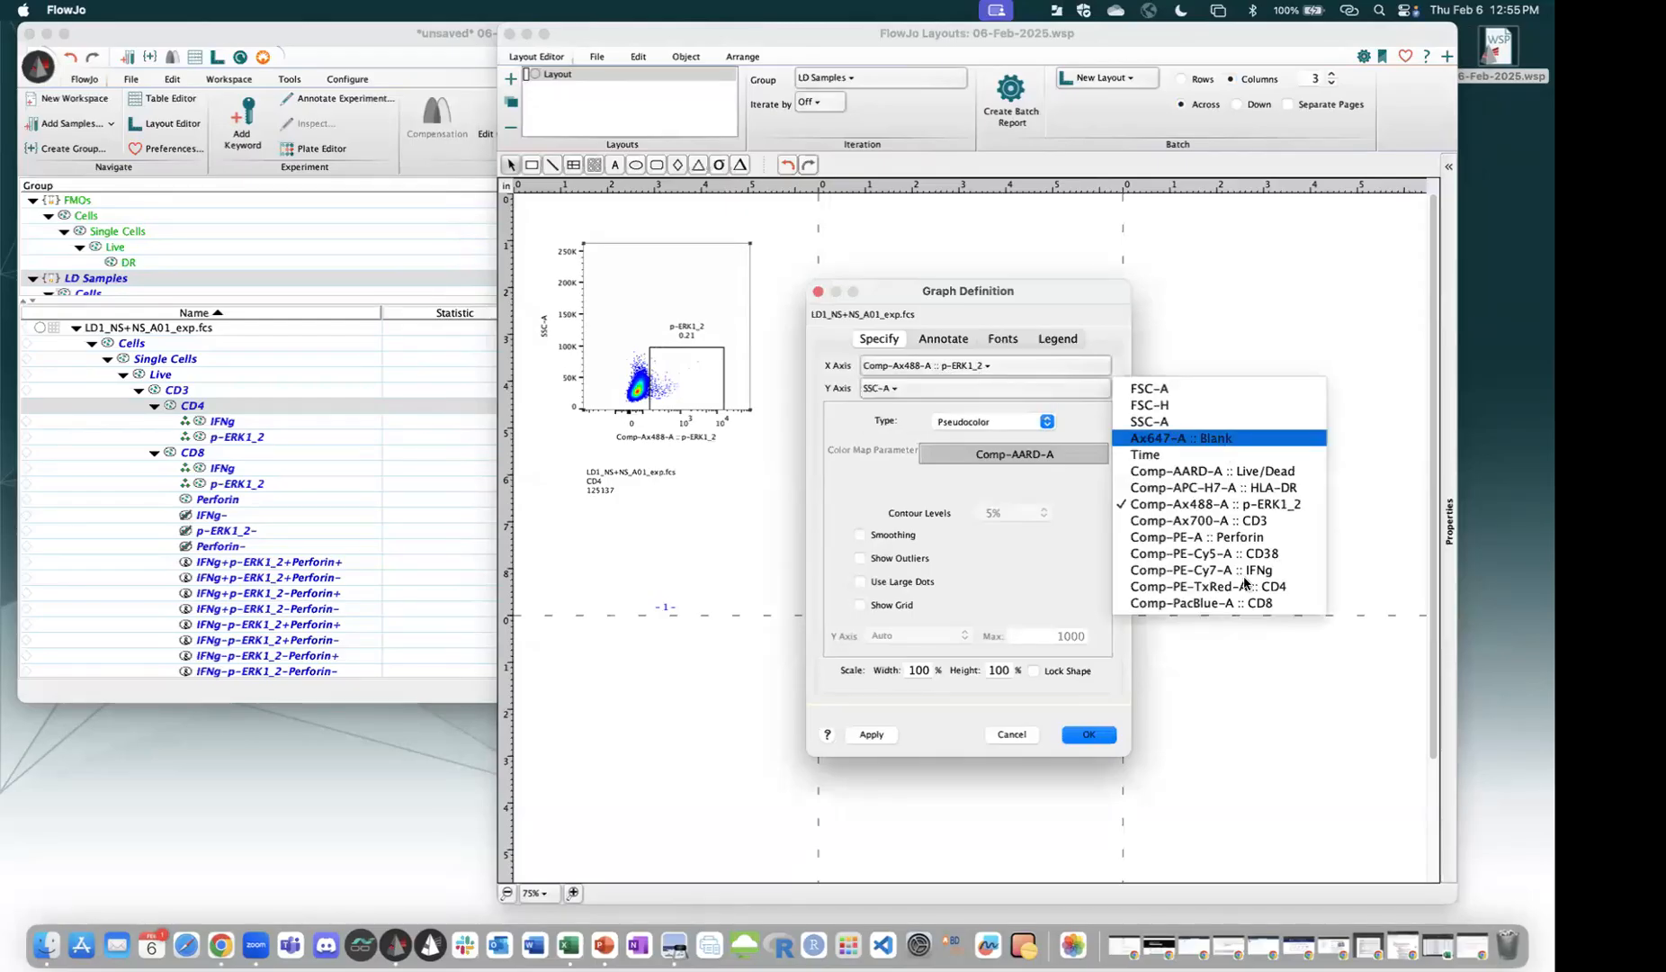
{"action": "left_click", "coordinate": [1274, 572]}
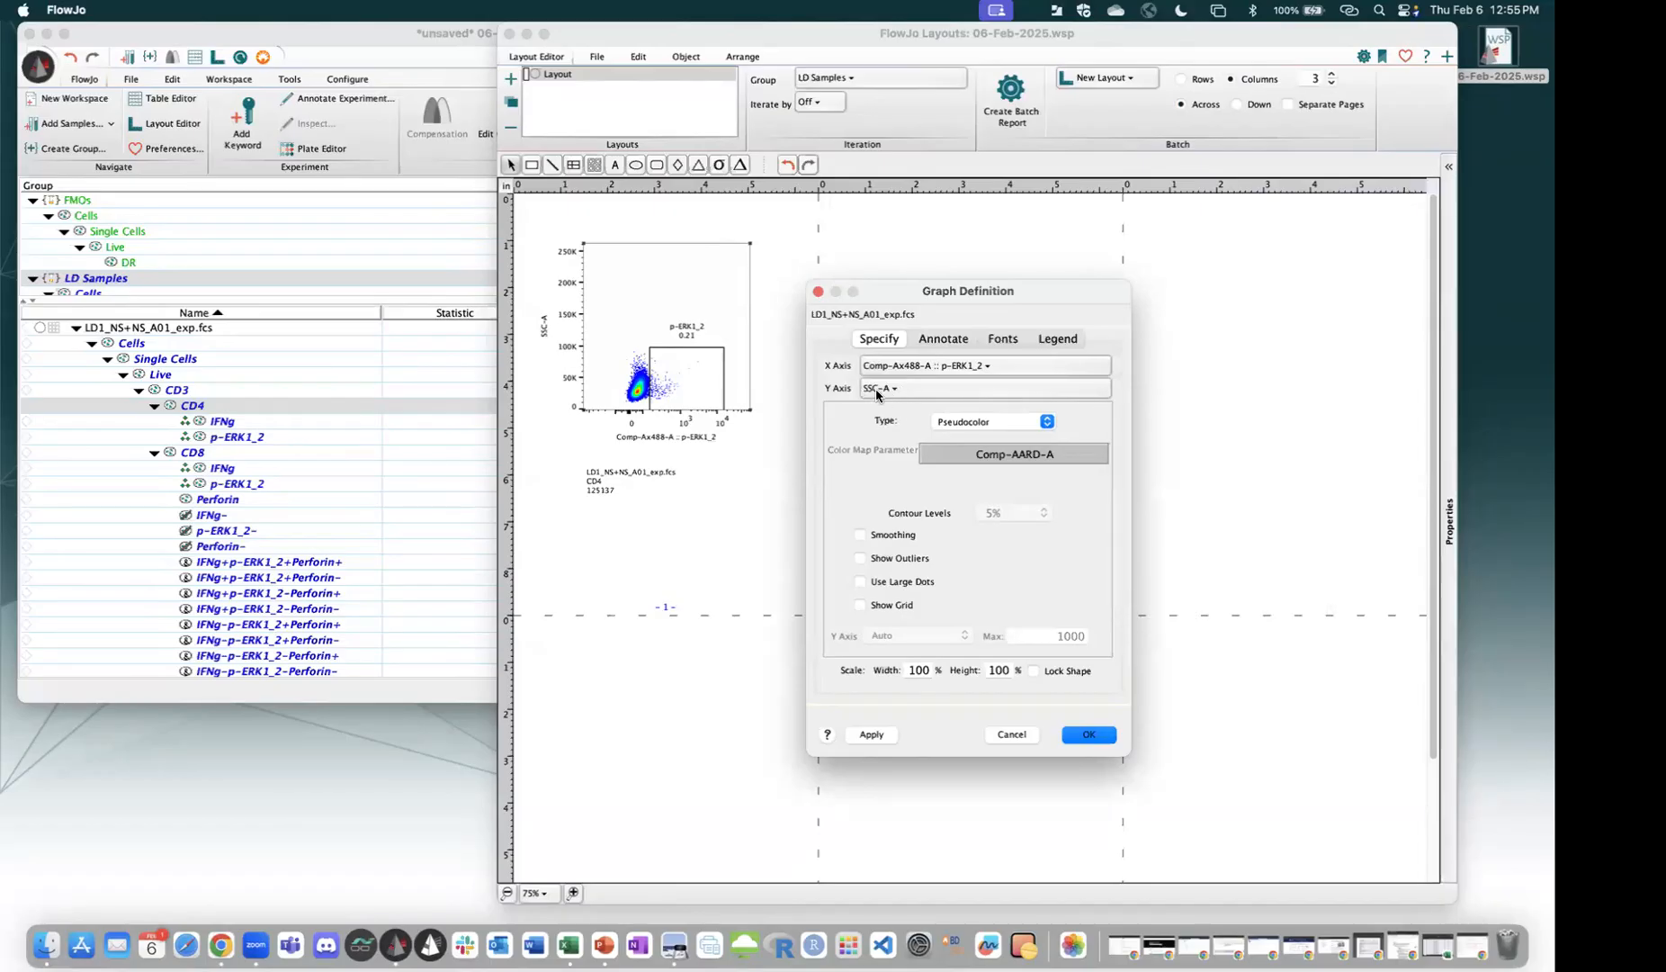
{"action": "left_click", "coordinate": [981, 424]}
{"action": "left_click", "coordinate": [980, 423]}
Try out Smoothing, Show Outliers, Use Large Dots and Show Grid on the CD4 plot, applying the changes along the way.
{"action": "left_click", "coordinate": [891, 534]}
{"action": "left_click", "coordinate": [880, 735]}
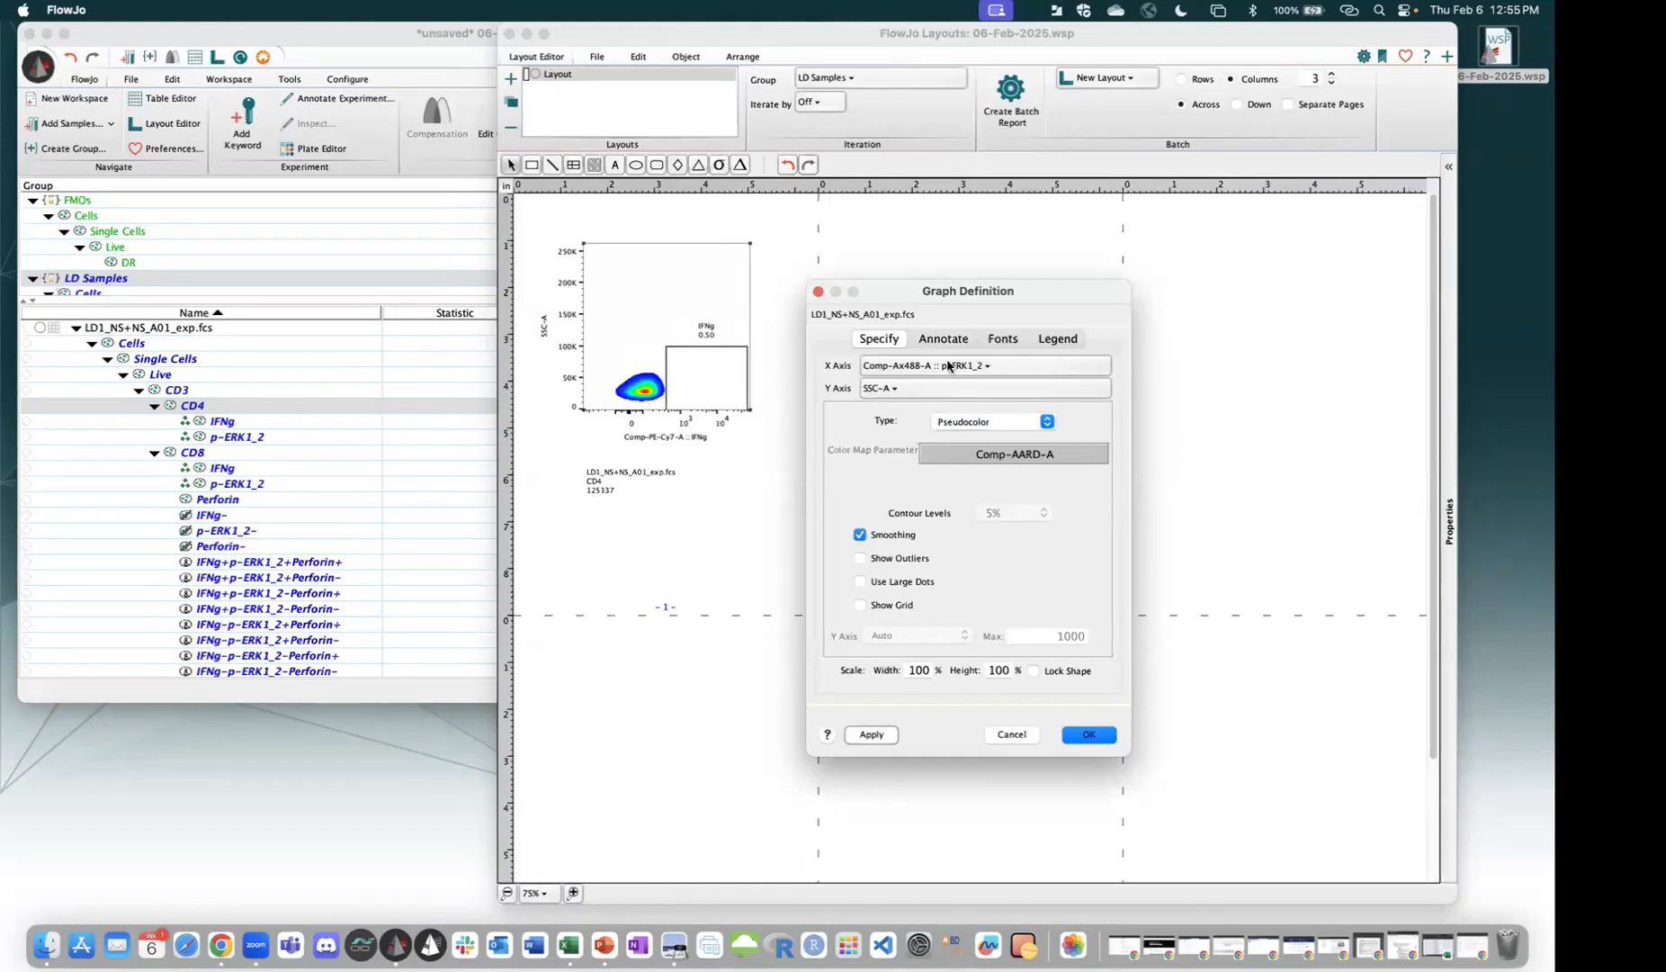
{"action": "left_click_drag", "start_coordinate": [1002, 290], "coordinate": [1046, 287]}
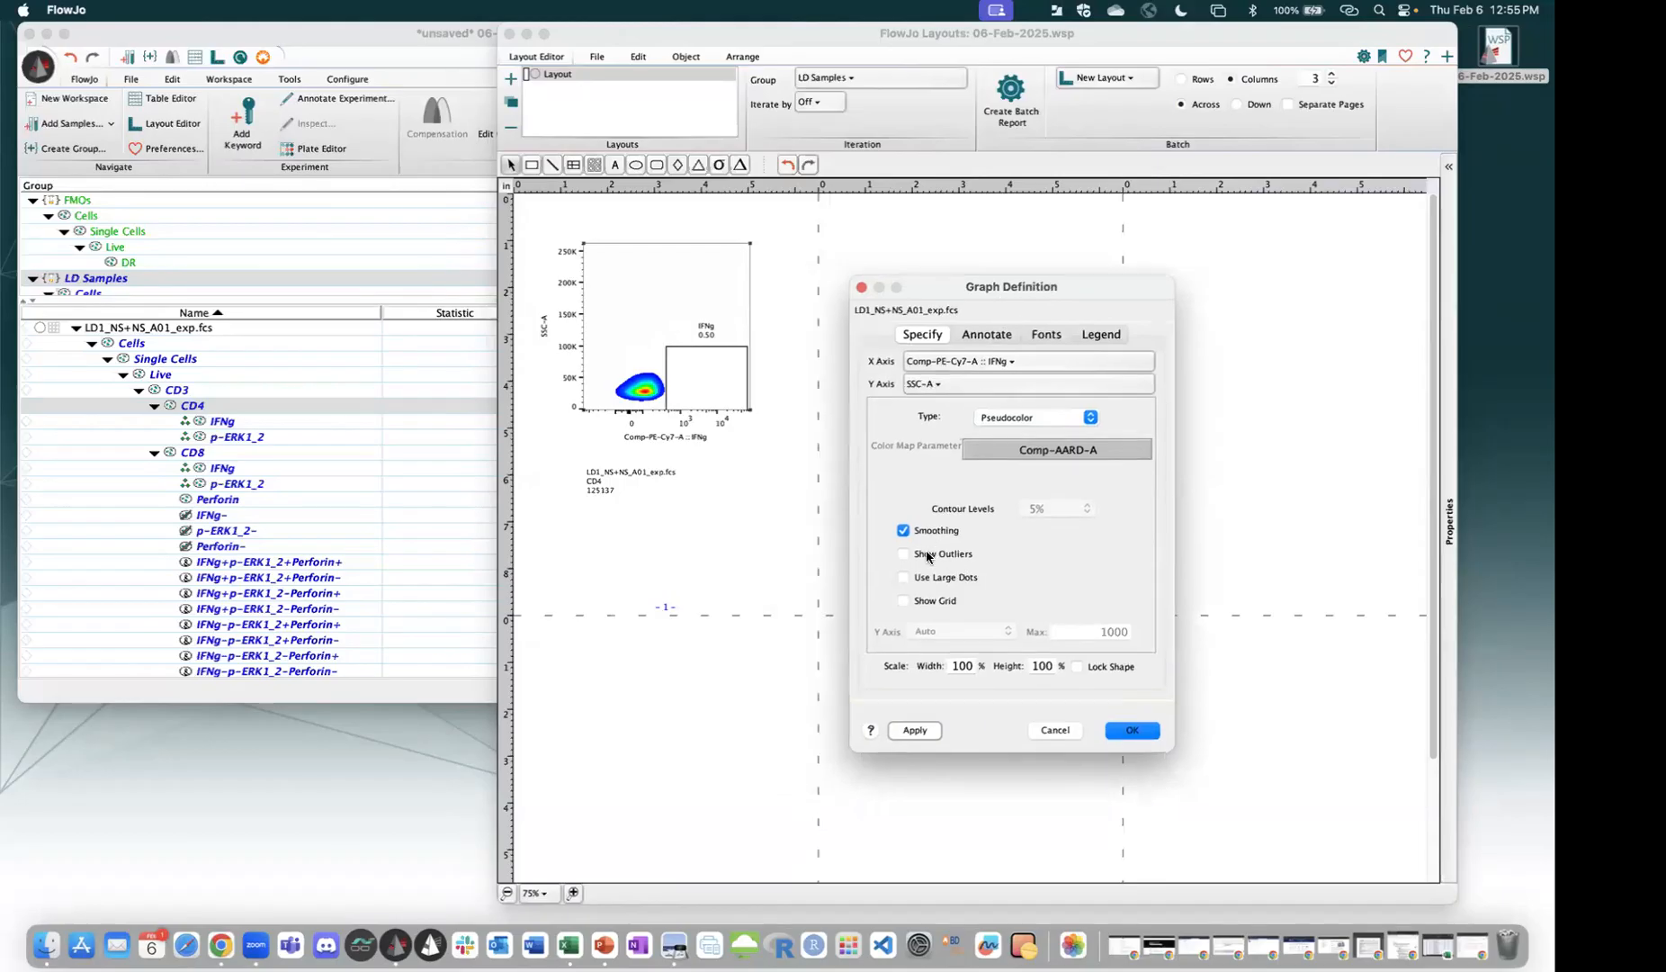
{"action": "left_click", "coordinate": [905, 554]}
{"action": "left_click", "coordinate": [914, 733]}
{"action": "left_click", "coordinate": [941, 577]}
{"action": "left_click", "coordinate": [915, 734]}
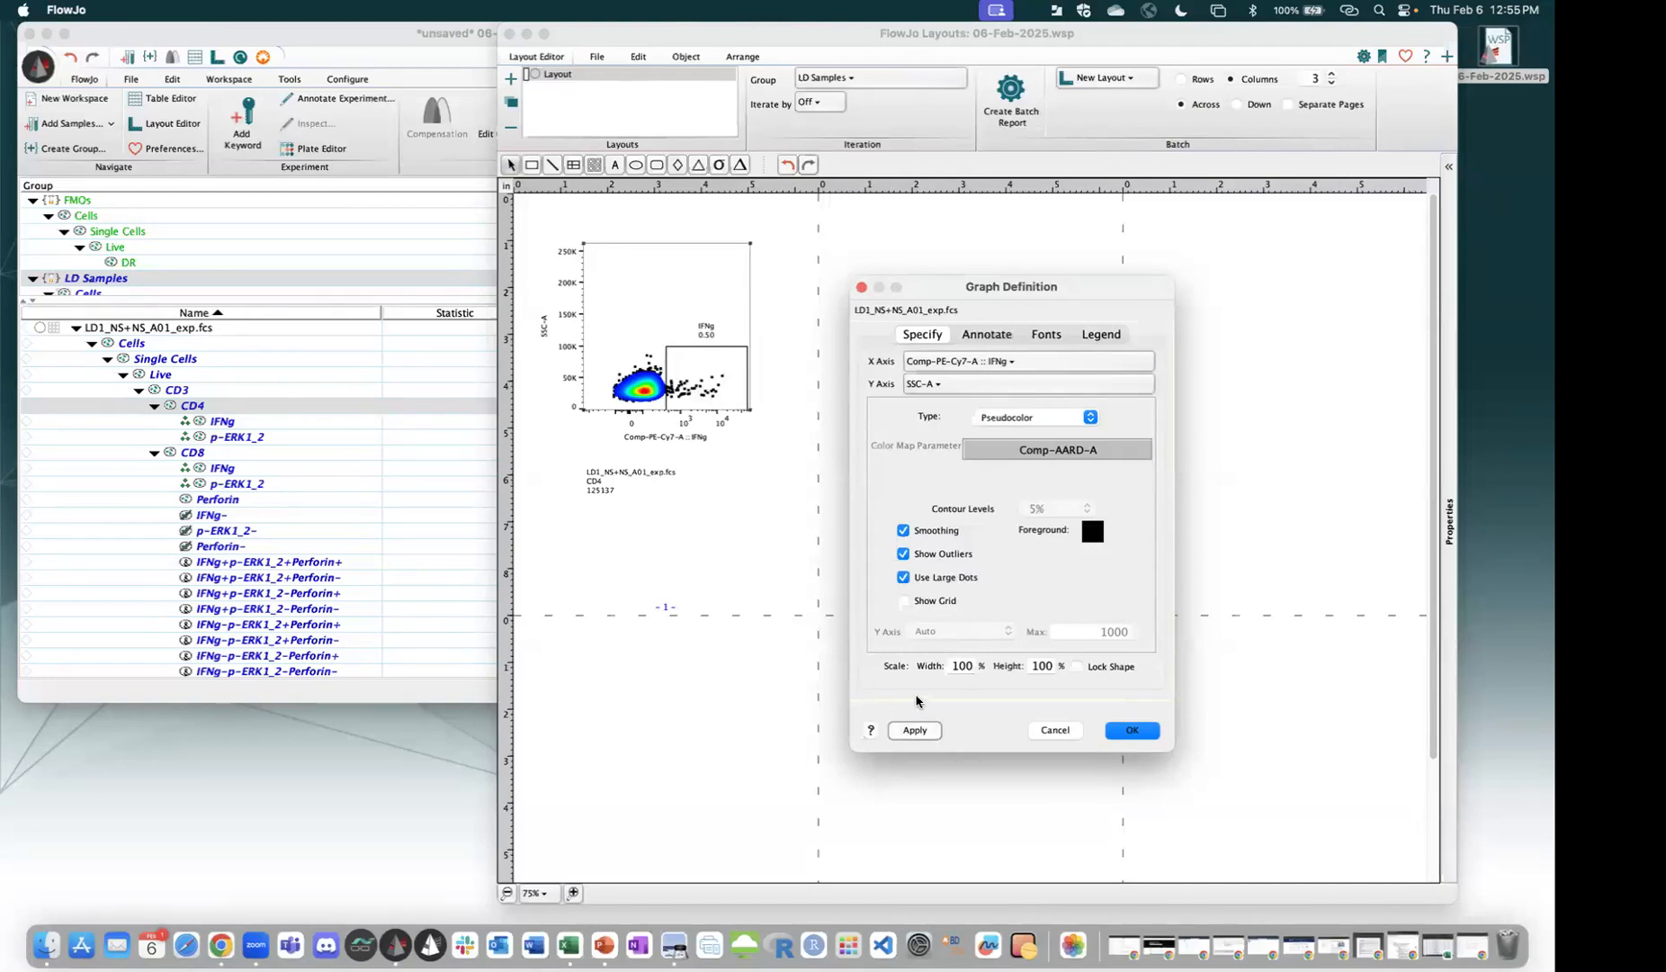
{"action": "left_click", "coordinate": [934, 600]}
{"action": "left_click", "coordinate": [920, 734]}
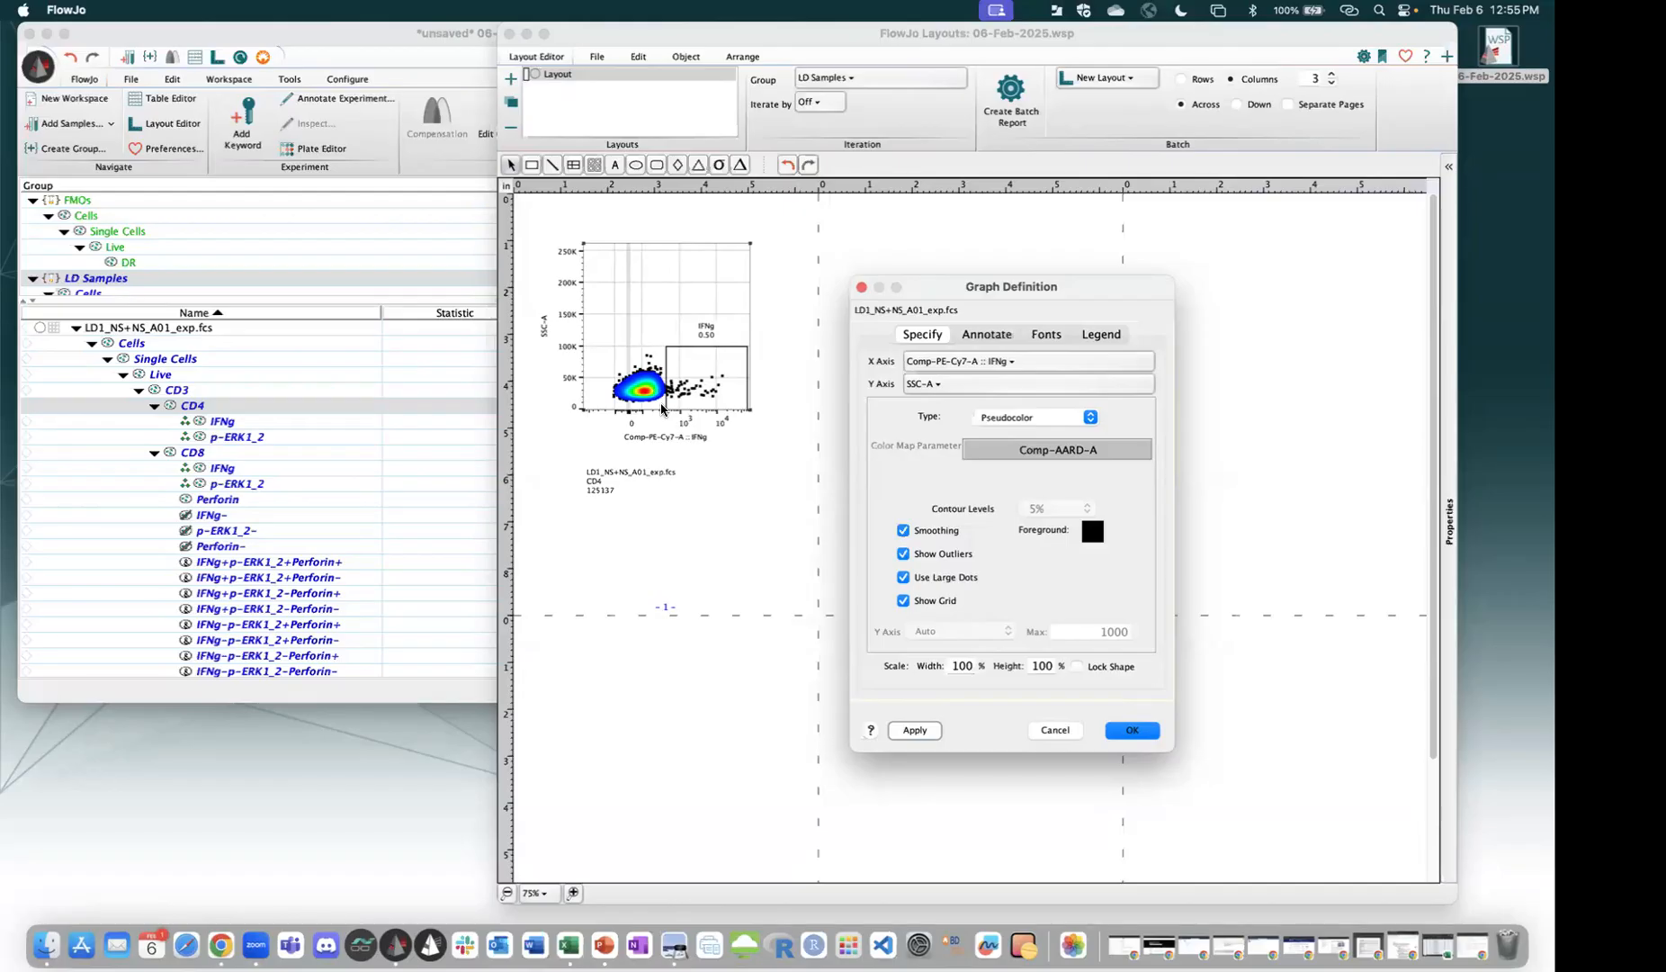
Turn off Smoothing, Show Outliers, Use Large Dots and Show Grid for the CD4 plot.
{"action": "left_click", "coordinate": [934, 531]}
{"action": "left_click", "coordinate": [934, 554]}
{"action": "left_click", "coordinate": [933, 577]}
{"action": "left_click", "coordinate": [927, 601]}
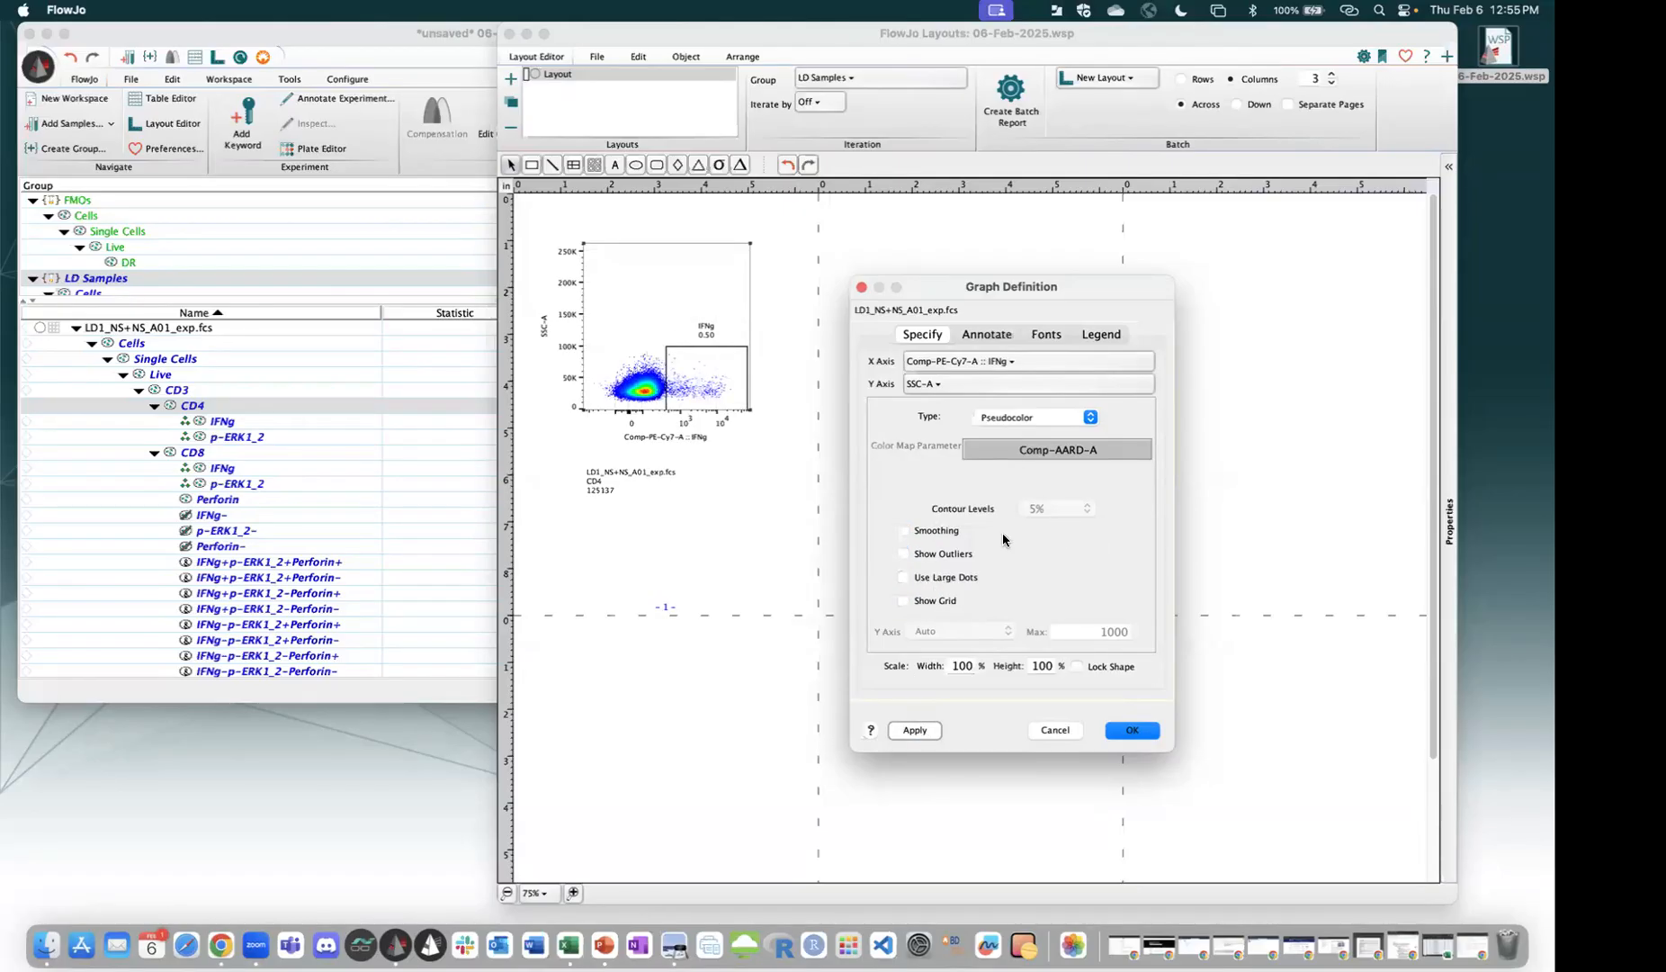
Hide the gate frequencies and population names on the CD4 plot, keeping its annotation shown, and apply the changes.
{"action": "left_click", "coordinate": [984, 334]}
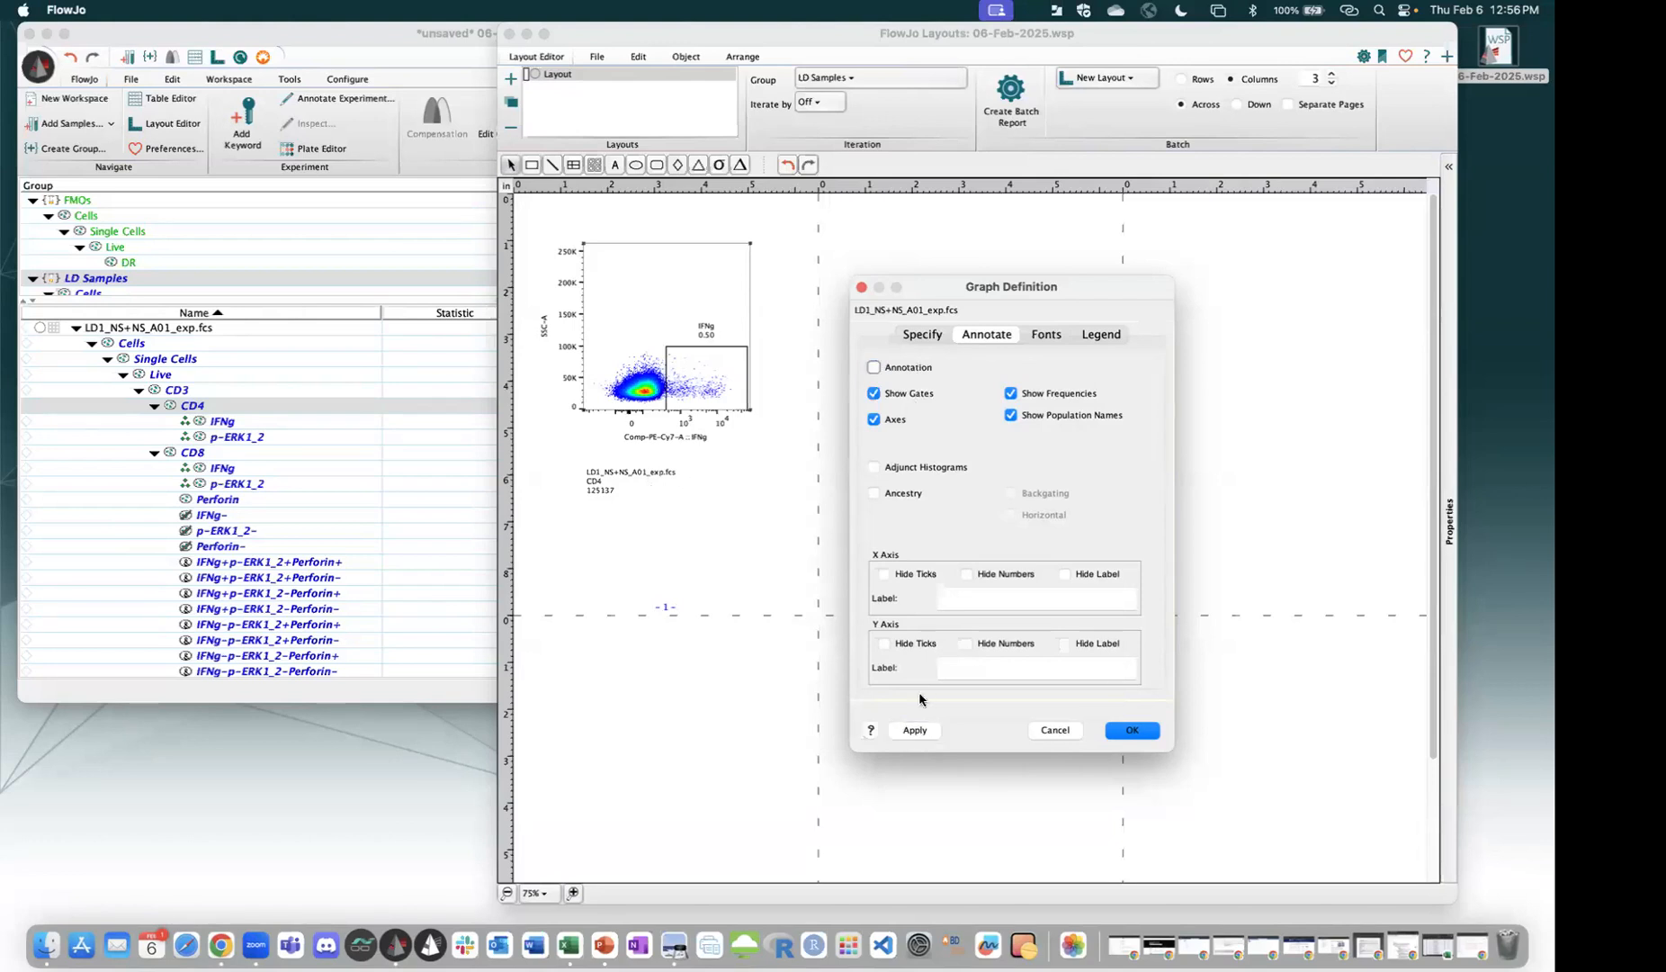
{"action": "left_click", "coordinate": [896, 369]}
{"action": "left_click", "coordinate": [896, 368]}
{"action": "left_click", "coordinate": [914, 730]}
{"action": "left_click", "coordinate": [1057, 394]}
{"action": "left_click", "coordinate": [1060, 415]}
{"action": "left_click", "coordinate": [915, 730]}
Label the CD4 plot's X axis "IFNg" and its Y axis "SSC", and apply the labels.
{"action": "left_click", "coordinate": [964, 598]}
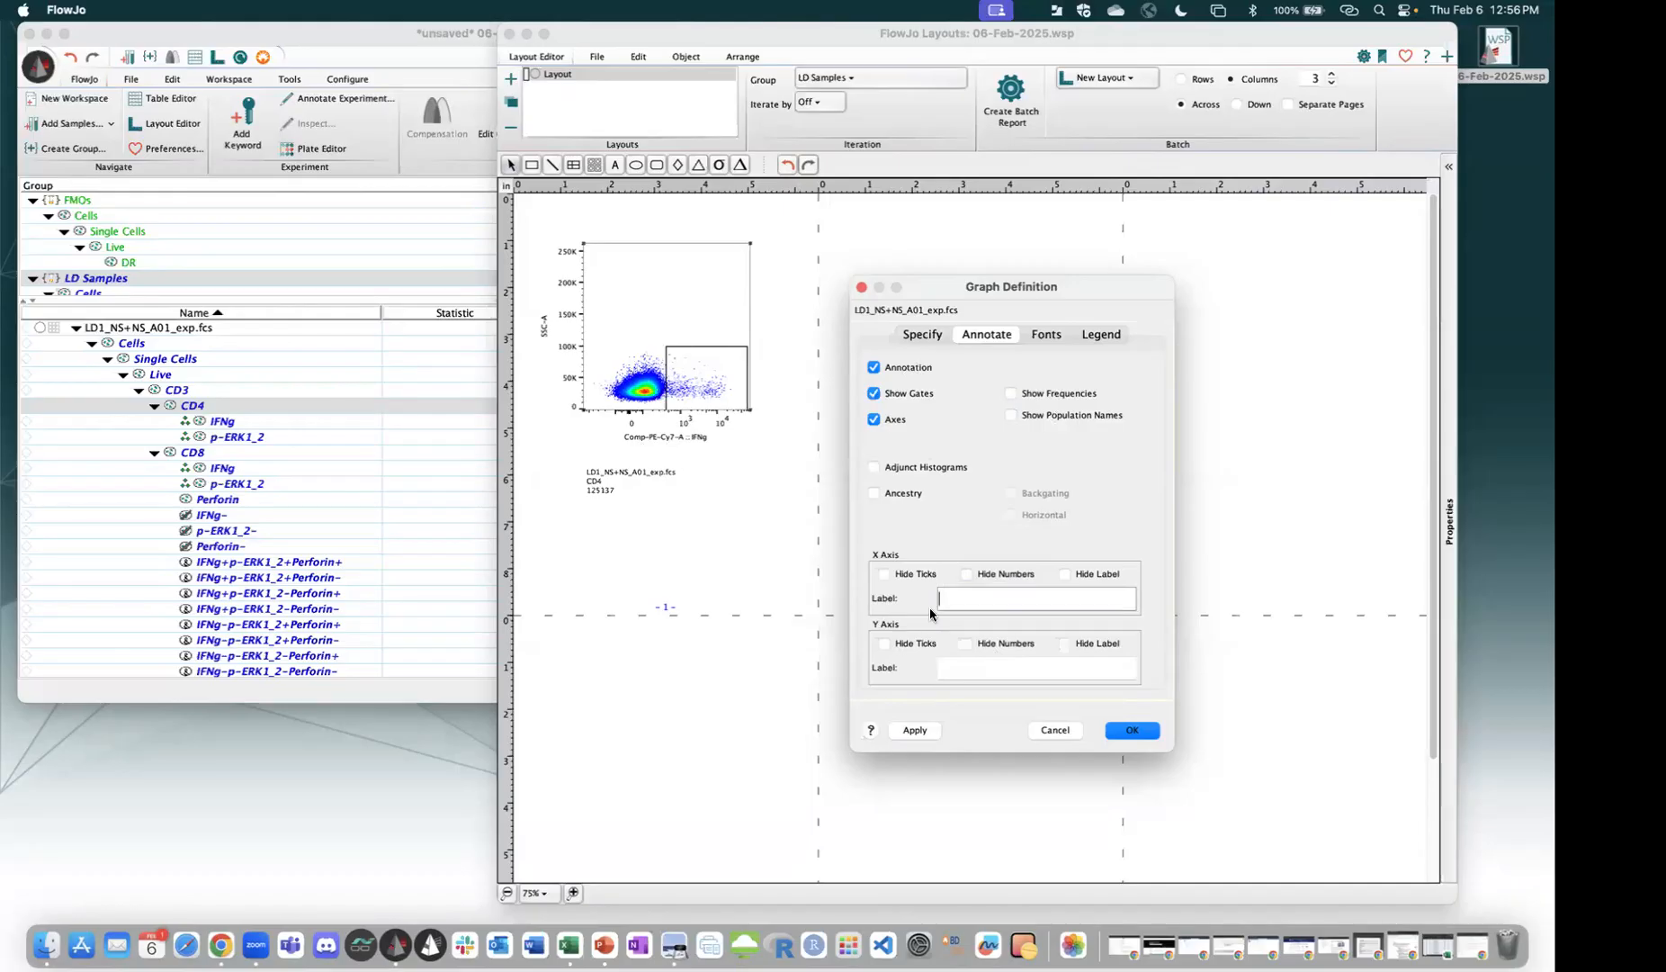
{"action": "type", "text": "IFNg"}
{"action": "left_click", "coordinate": [956, 666]}
{"action": "type", "text": "SS"}
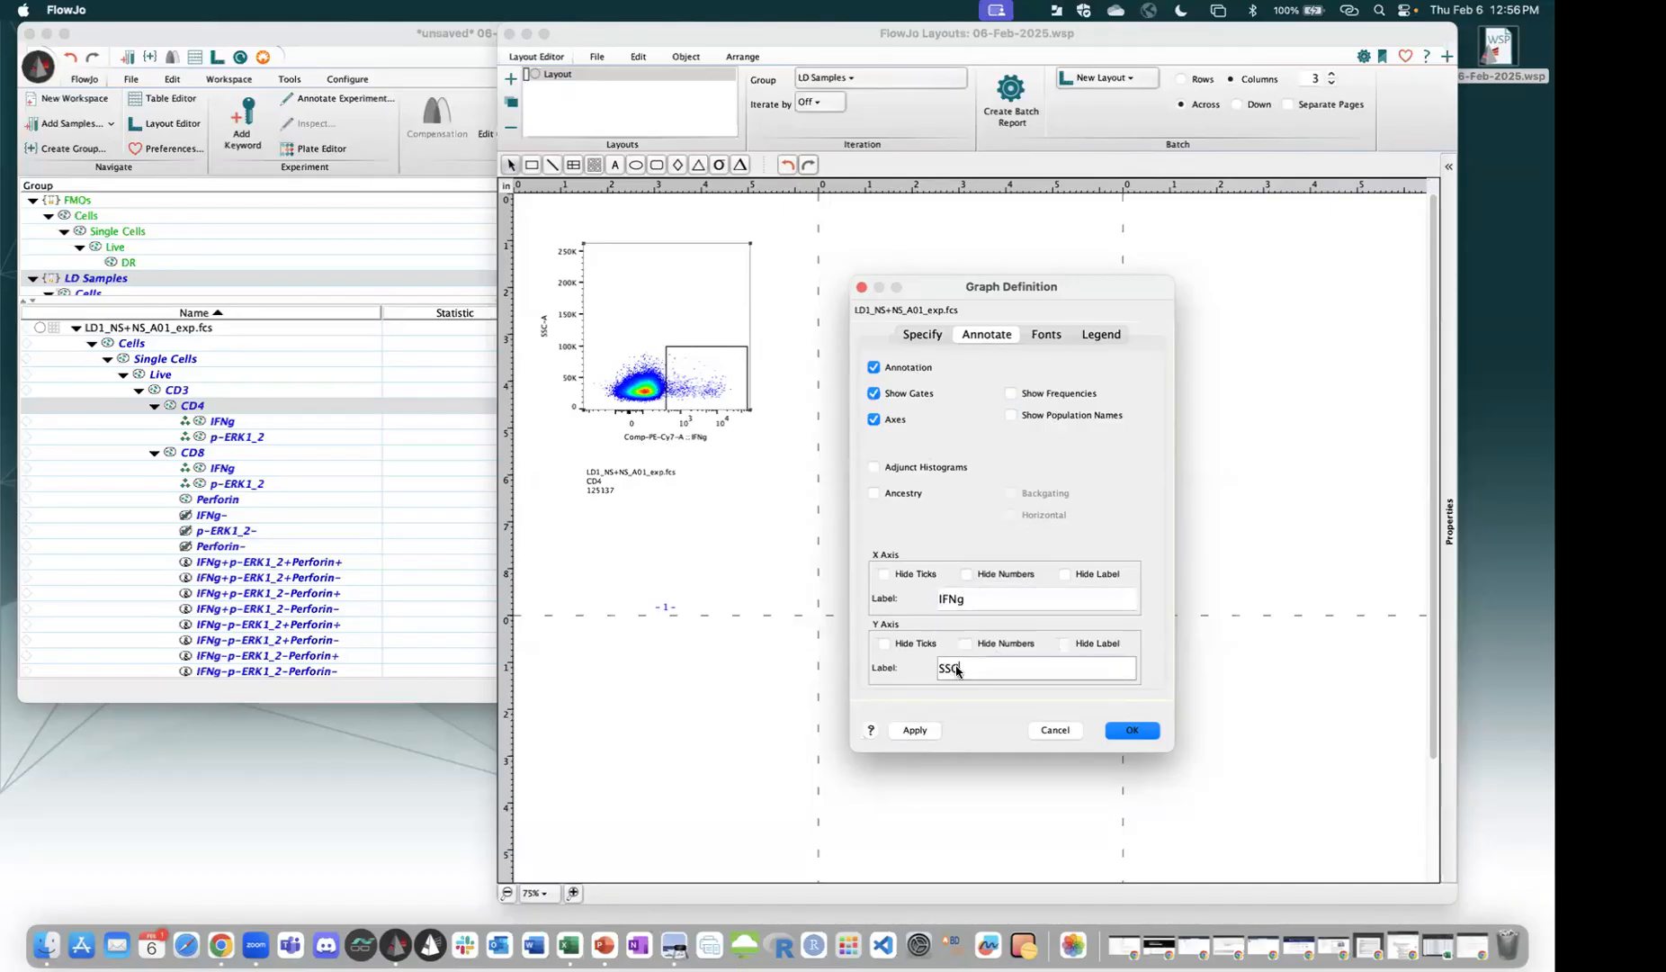
{"action": "type", "text": "C"}
{"action": "left_click", "coordinate": [915, 730]}
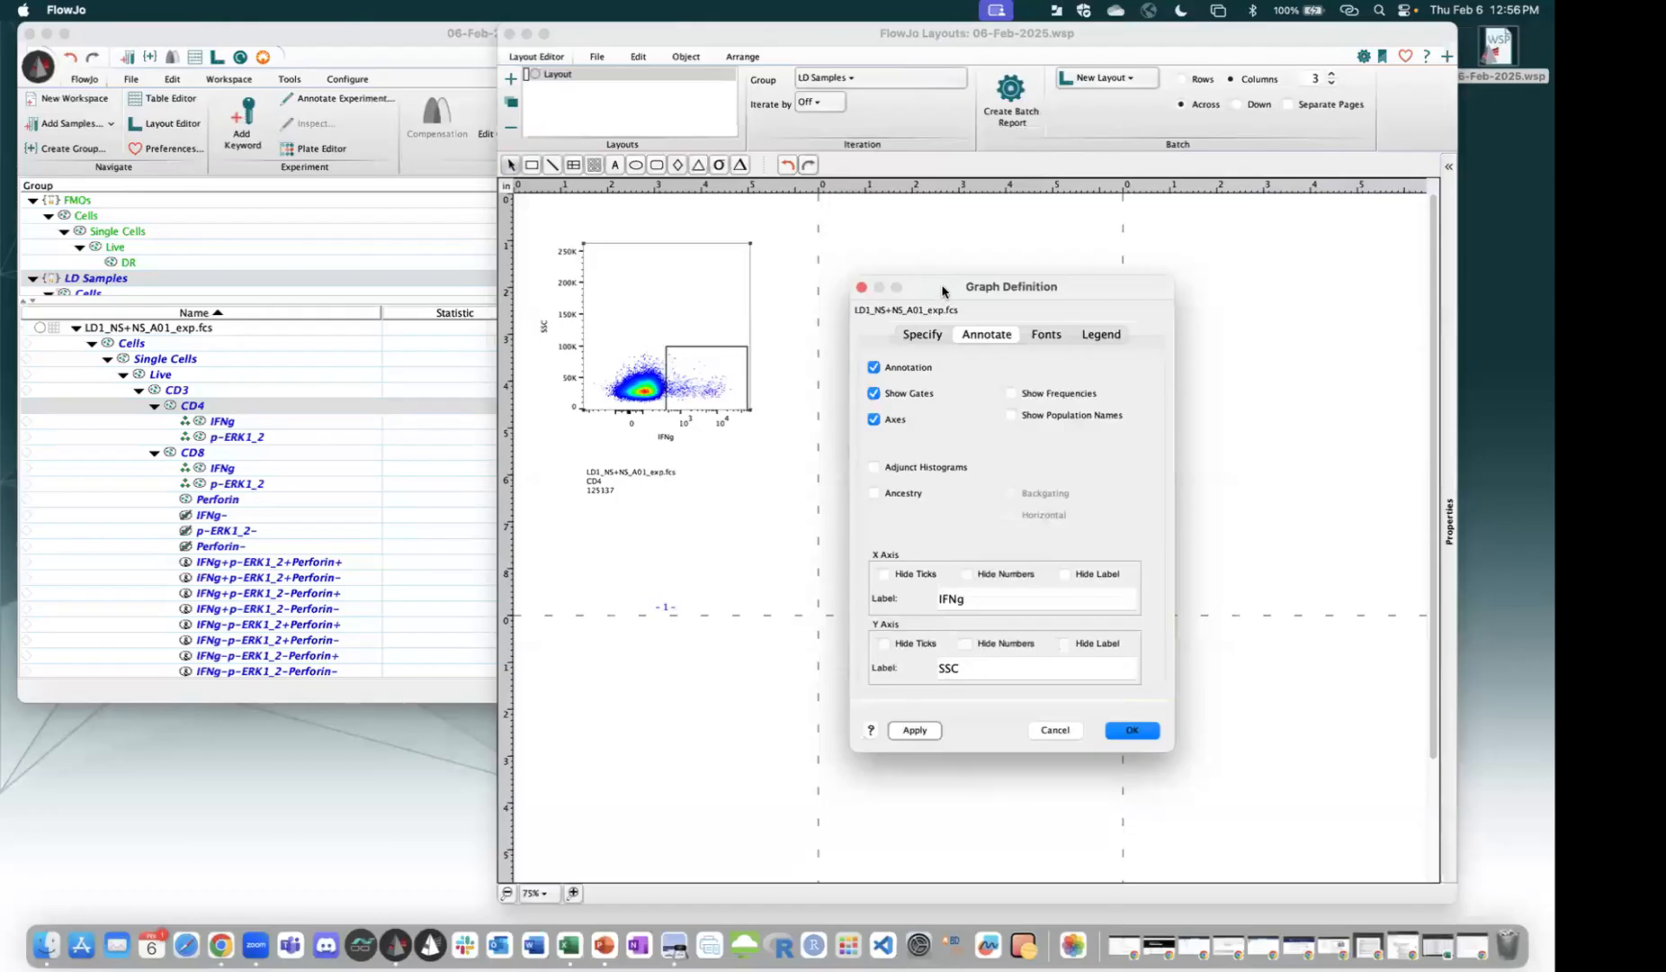
Try adjunct histograms along the edges of the CD4 plot, then remove them.
{"action": "left_click_drag", "start_coordinate": [944, 295], "coordinate": [1082, 282]}
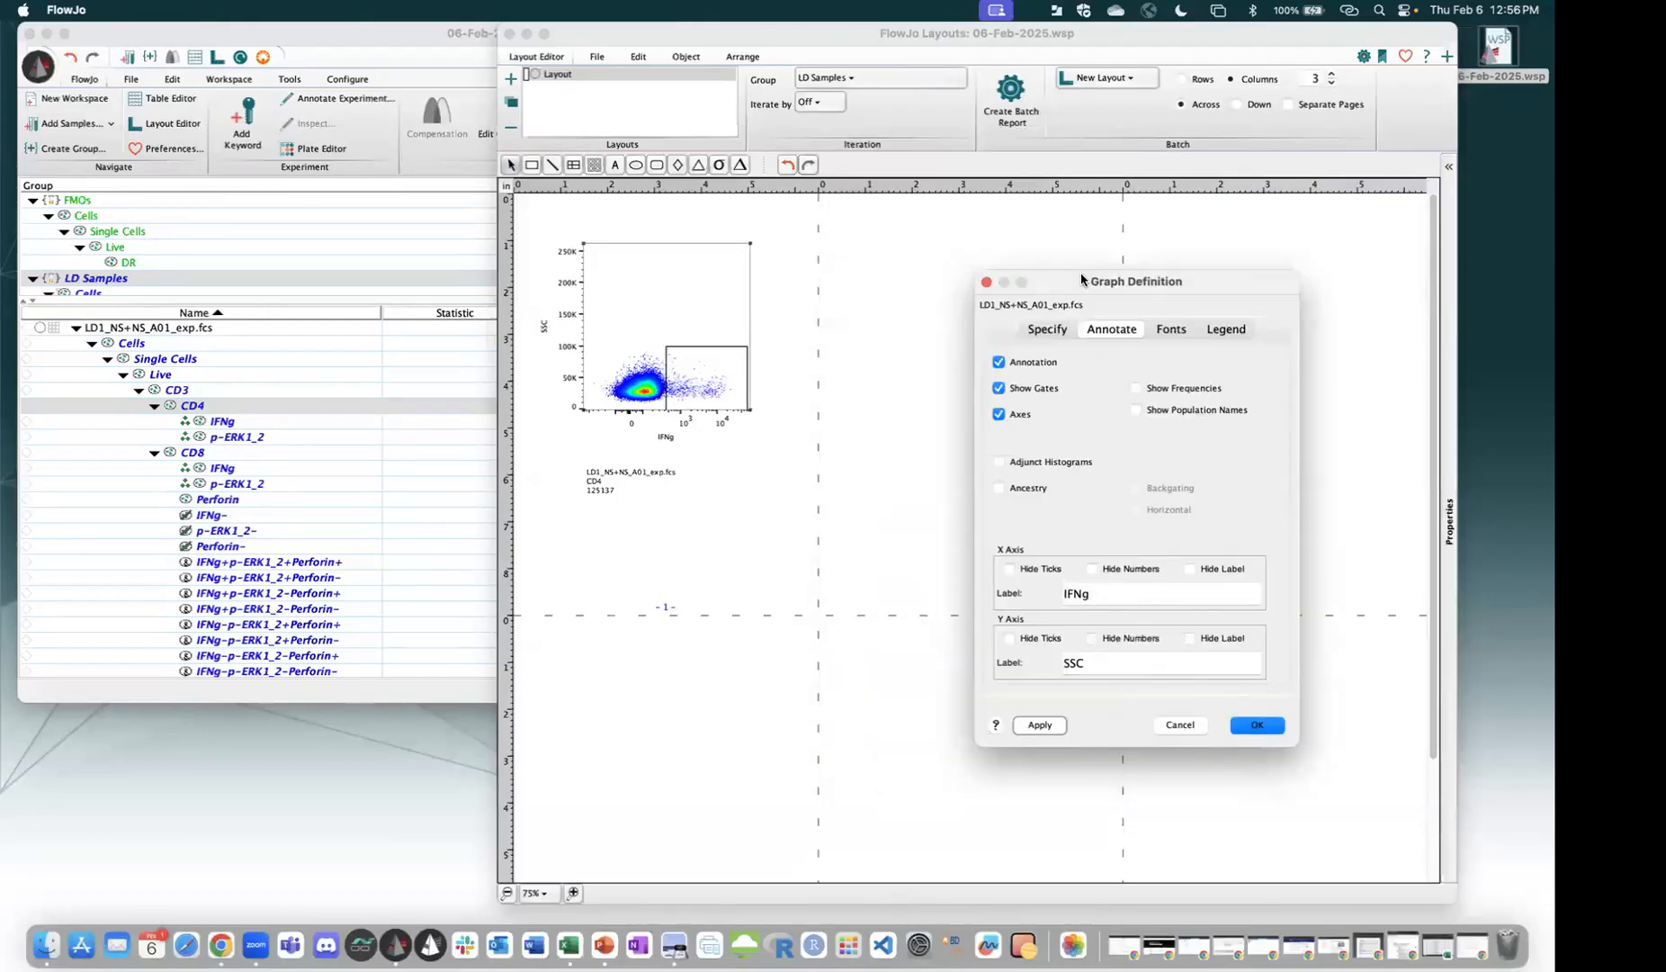
{"action": "left_click", "coordinate": [1029, 454]}
{"action": "left_click", "coordinate": [1054, 716]}
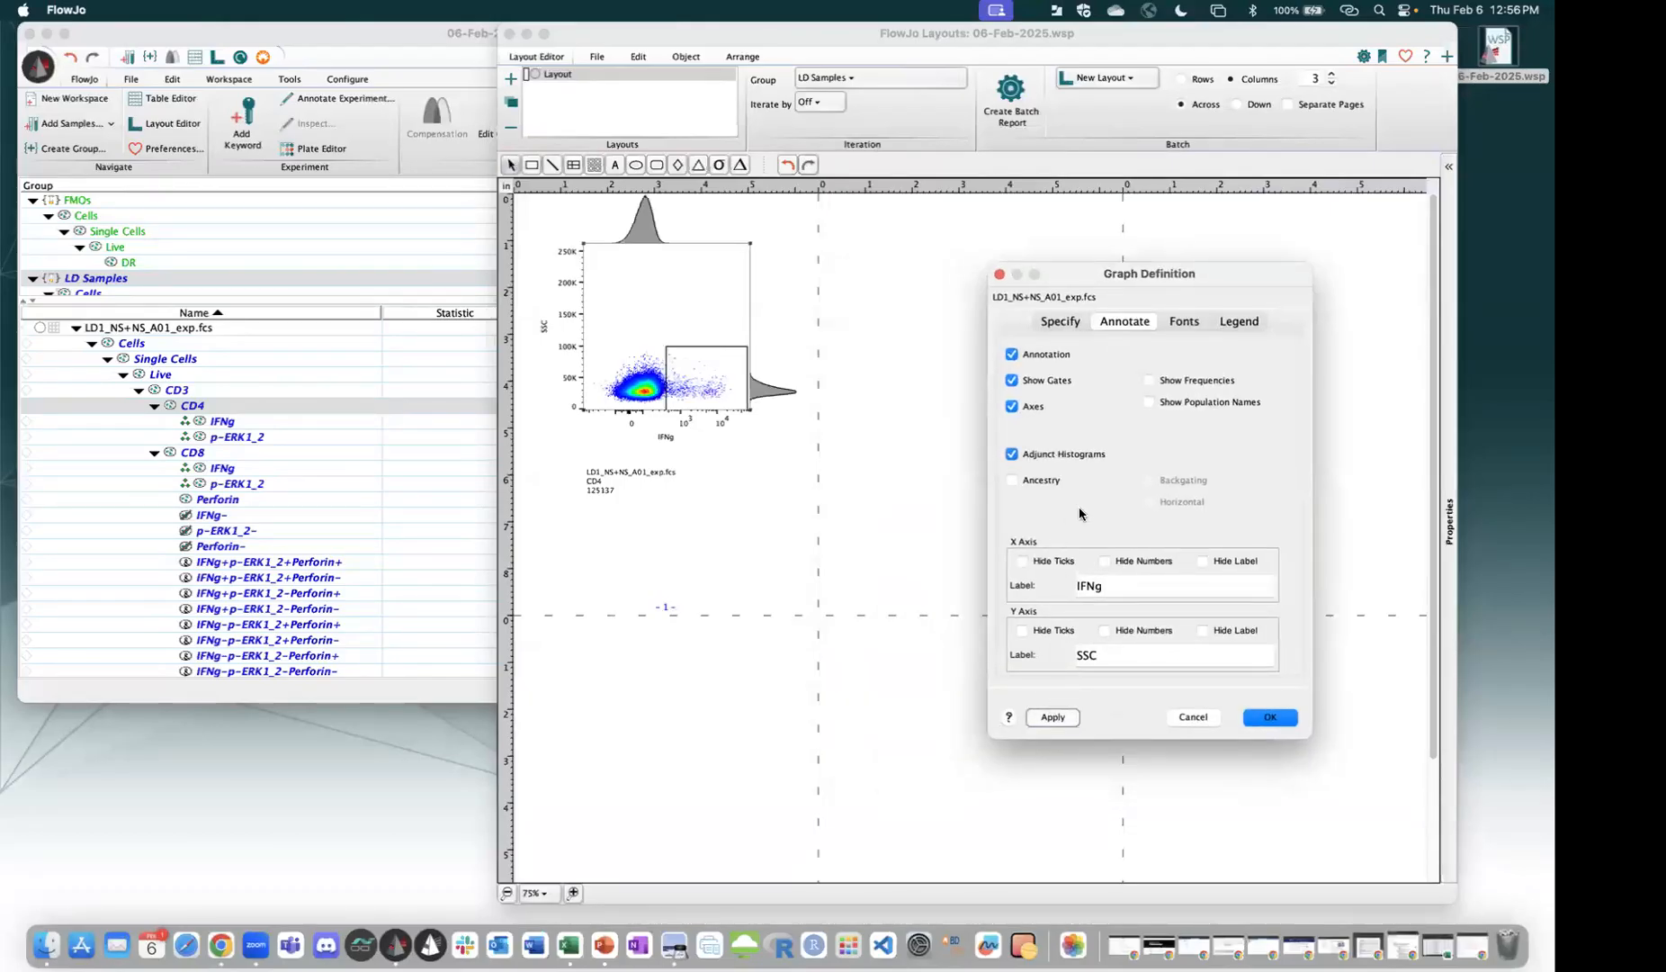
{"action": "left_click", "coordinate": [1060, 717]}
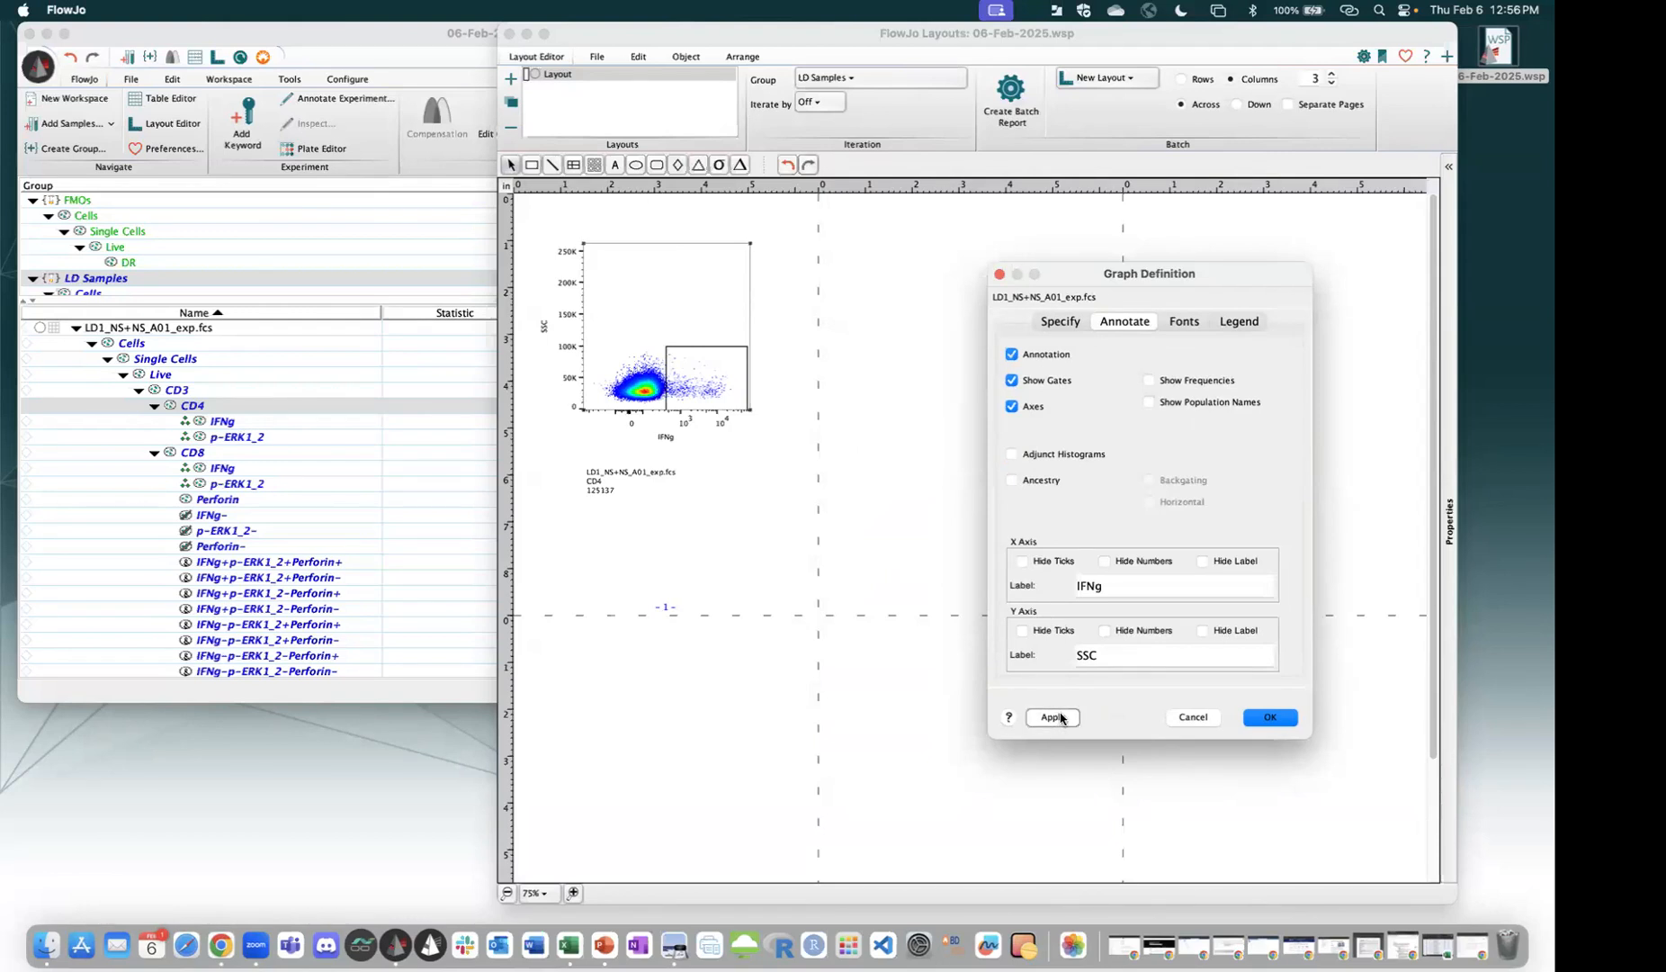
Turn on Ancestry for the CD4 plot and apply it to add the parent-gate plots.
{"action": "left_click", "coordinate": [1049, 479]}
{"action": "left_click", "coordinate": [1053, 717]}
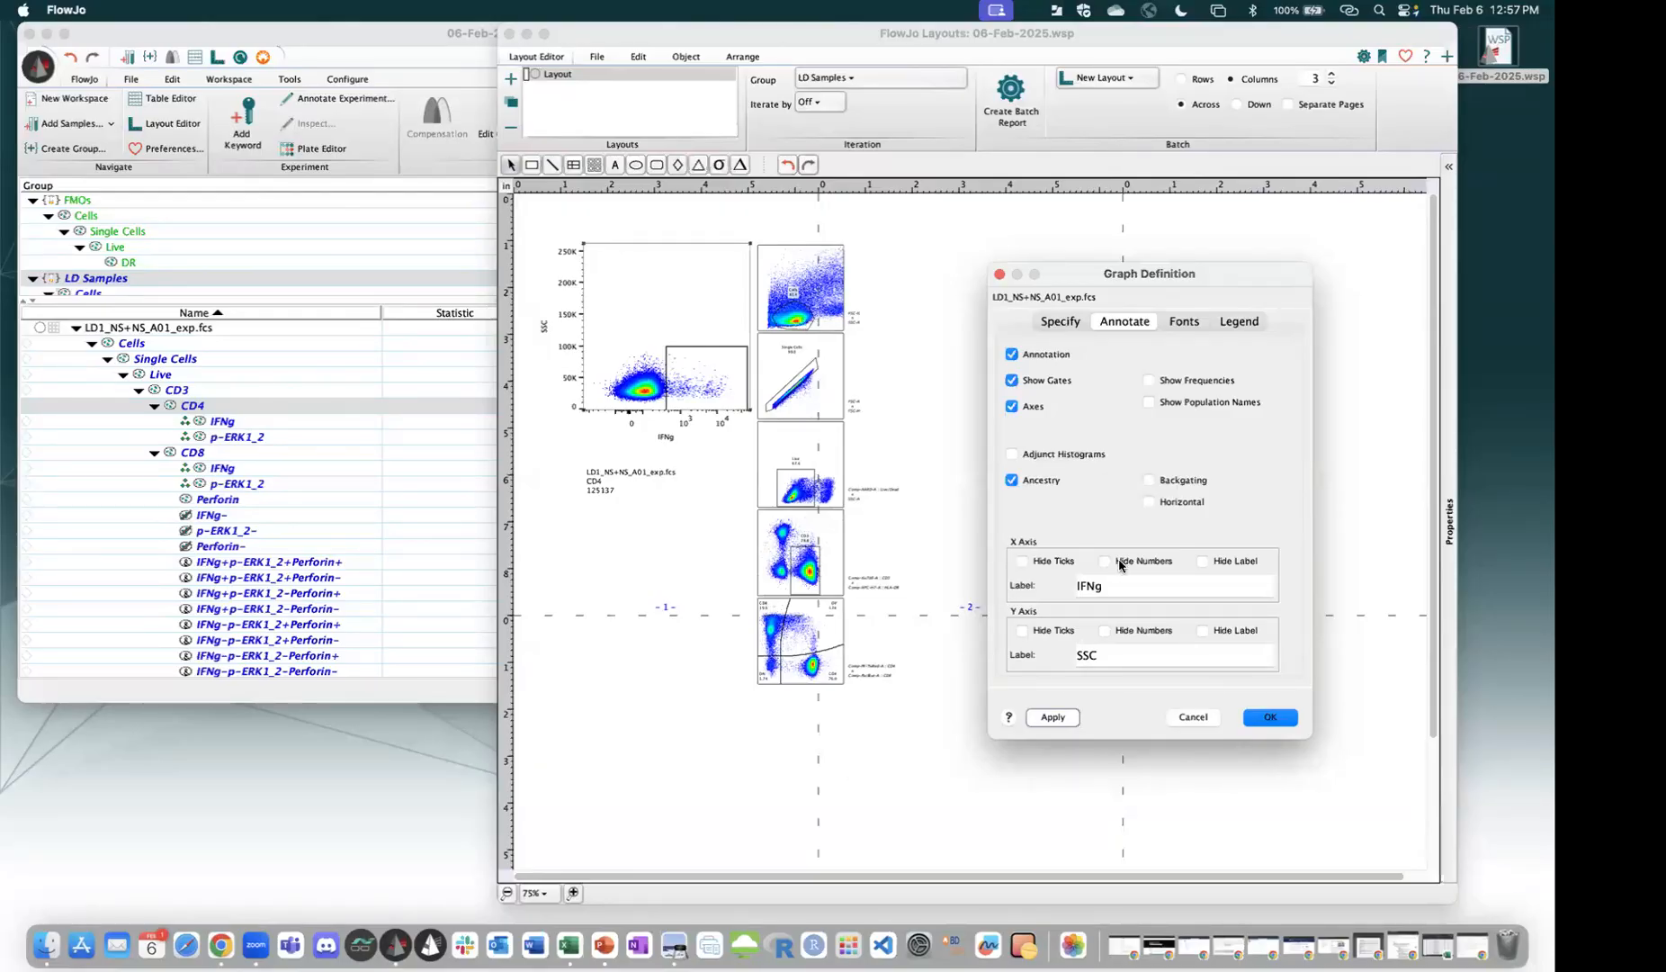
Try backgating on the CD4 plot's ancestry plots, then turn it off.
{"action": "left_click", "coordinate": [1181, 483]}
{"action": "left_click", "coordinate": [1054, 717]}
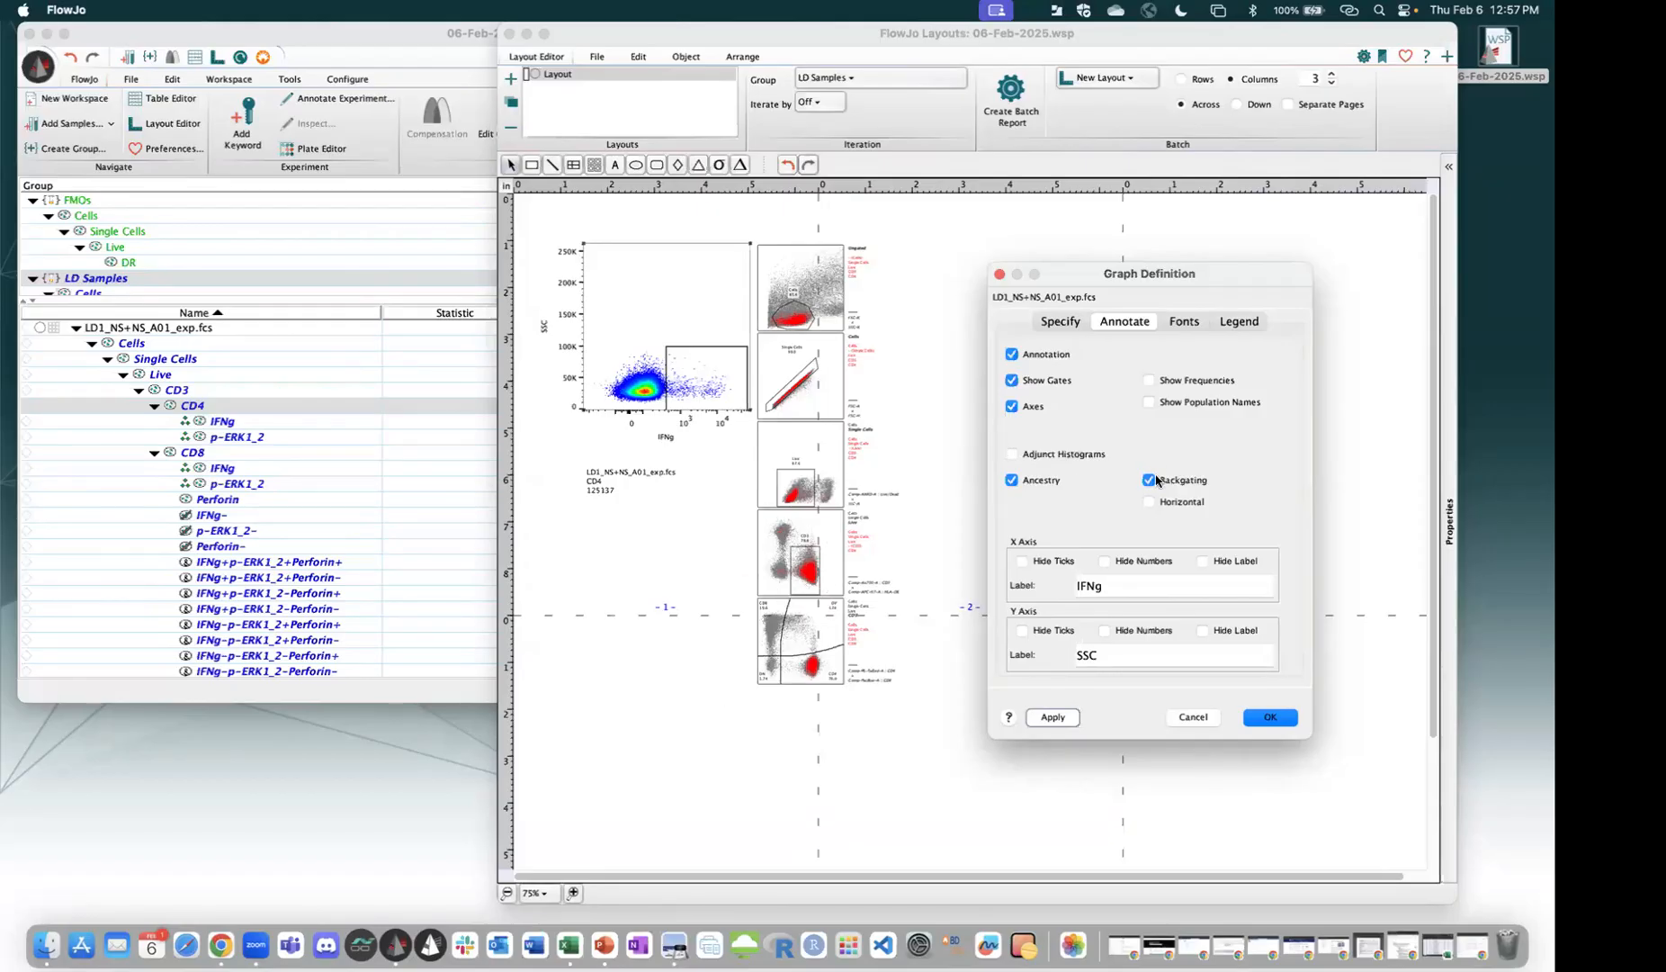
{"action": "left_click", "coordinate": [1048, 717]}
Look over the font and legend settings of the CD4 plot and accept the graph definition.
{"action": "left_click", "coordinate": [1193, 324]}
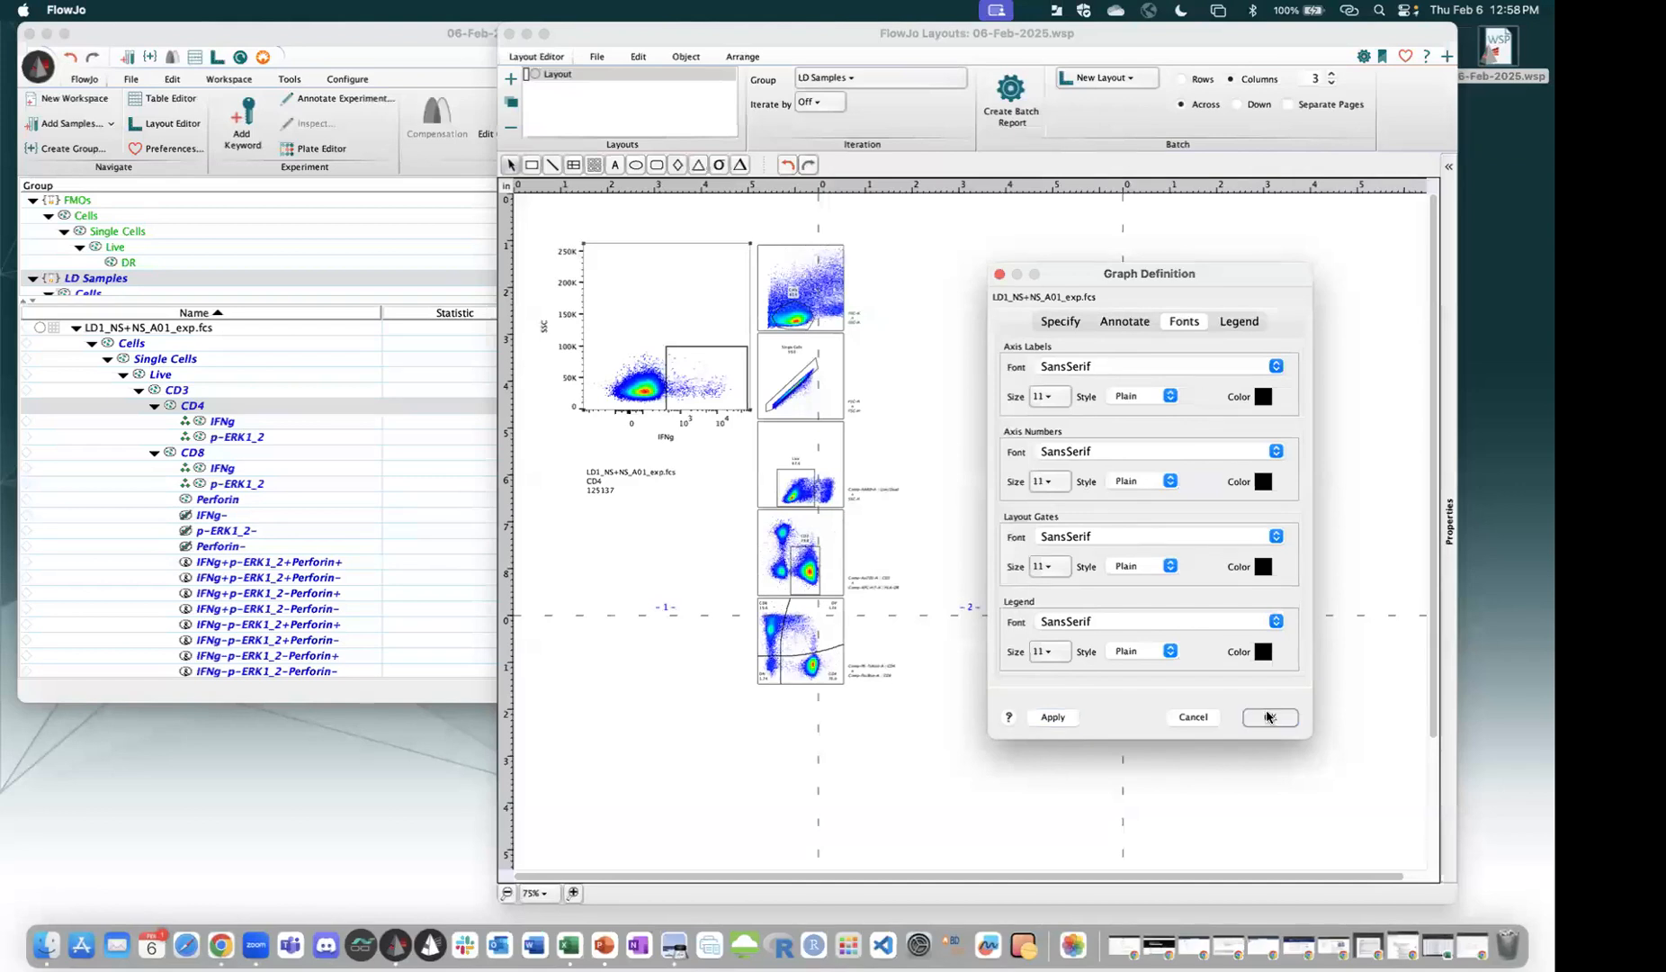
{"action": "left_click", "coordinate": [1238, 324]}
{"action": "left_click", "coordinate": [1279, 721]}
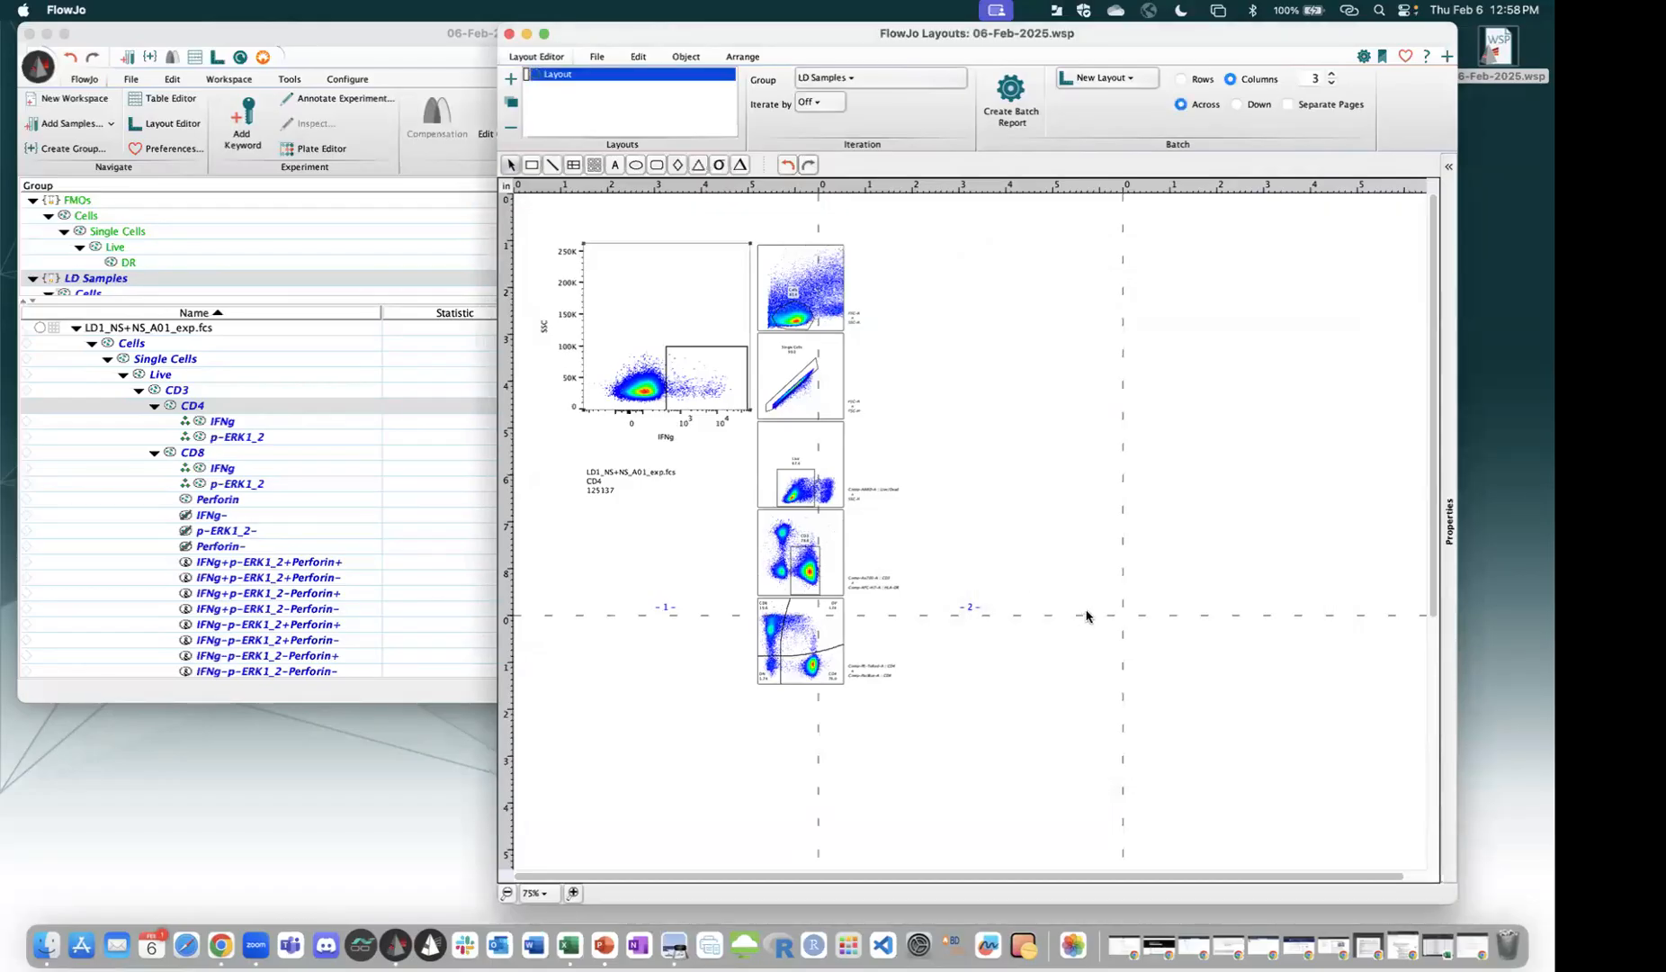
Move the CD4 plot and its ancestry plots slightly up and to the right, and scale the layout to the page.
{"action": "mouse_move", "coordinate": [609, 316]}
{"action": "left_mouse_down"}
{"action": "mouse_move", "coordinate": [646, 309]}
{"action": "mouse_move", "coordinate": [631, 292]}
{"action": "left_mouse_up"}
{"action": "left_click", "coordinate": [1010, 631]}
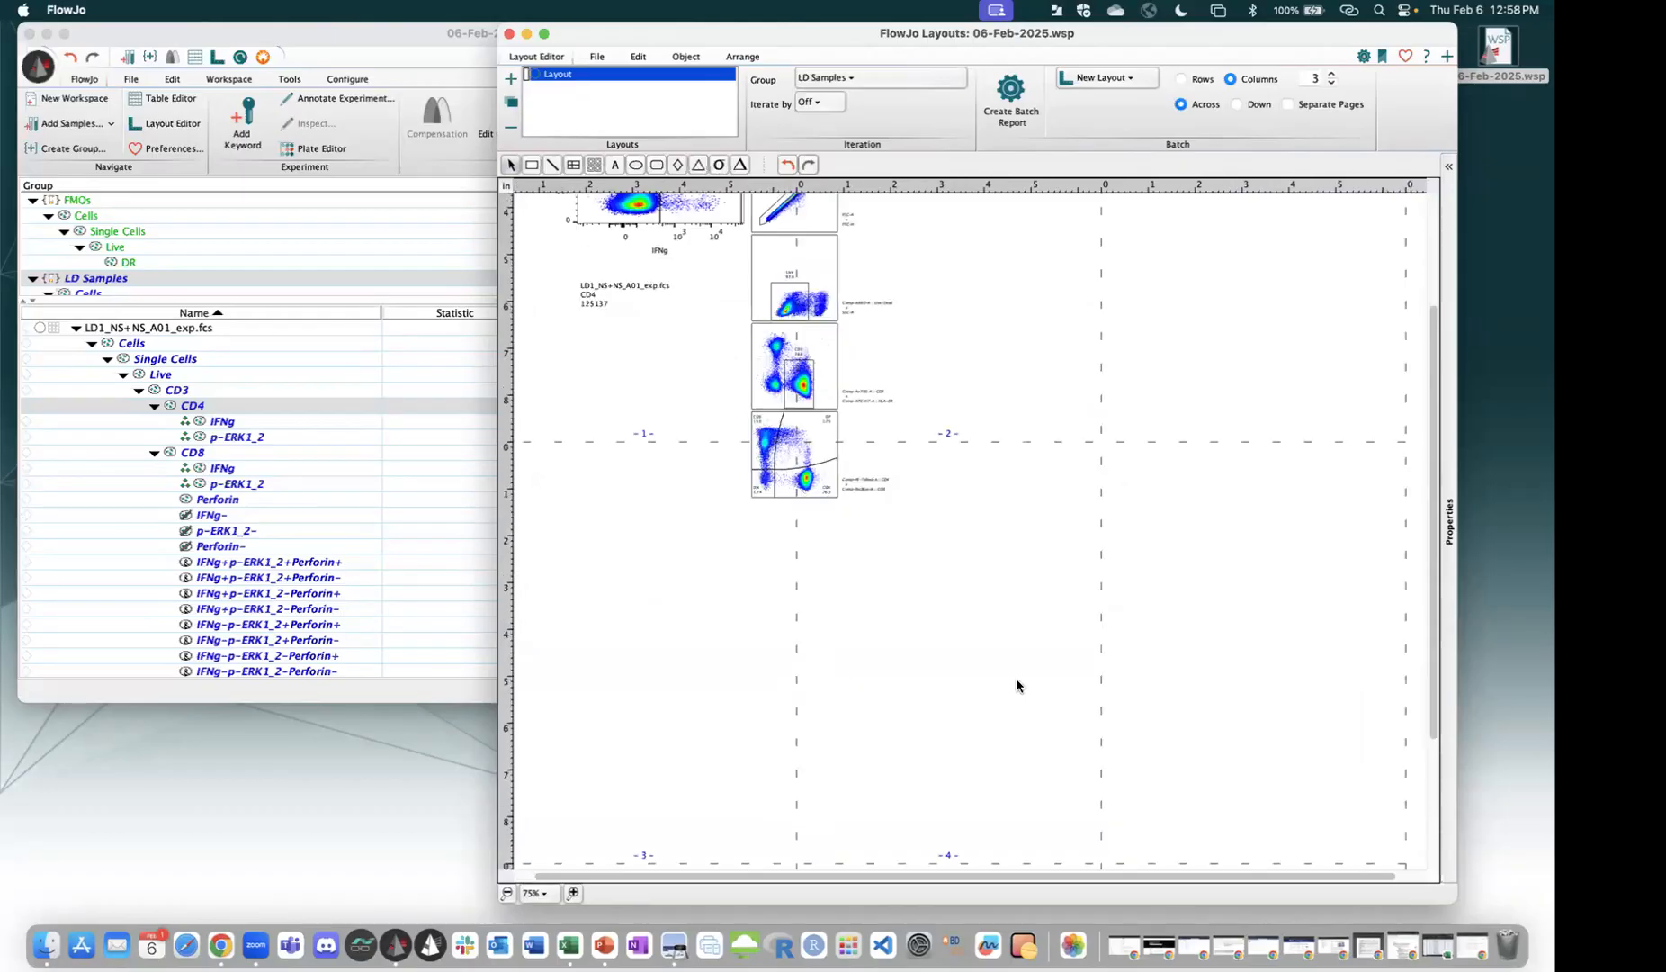
{"action": "left_click", "coordinate": [597, 57]}
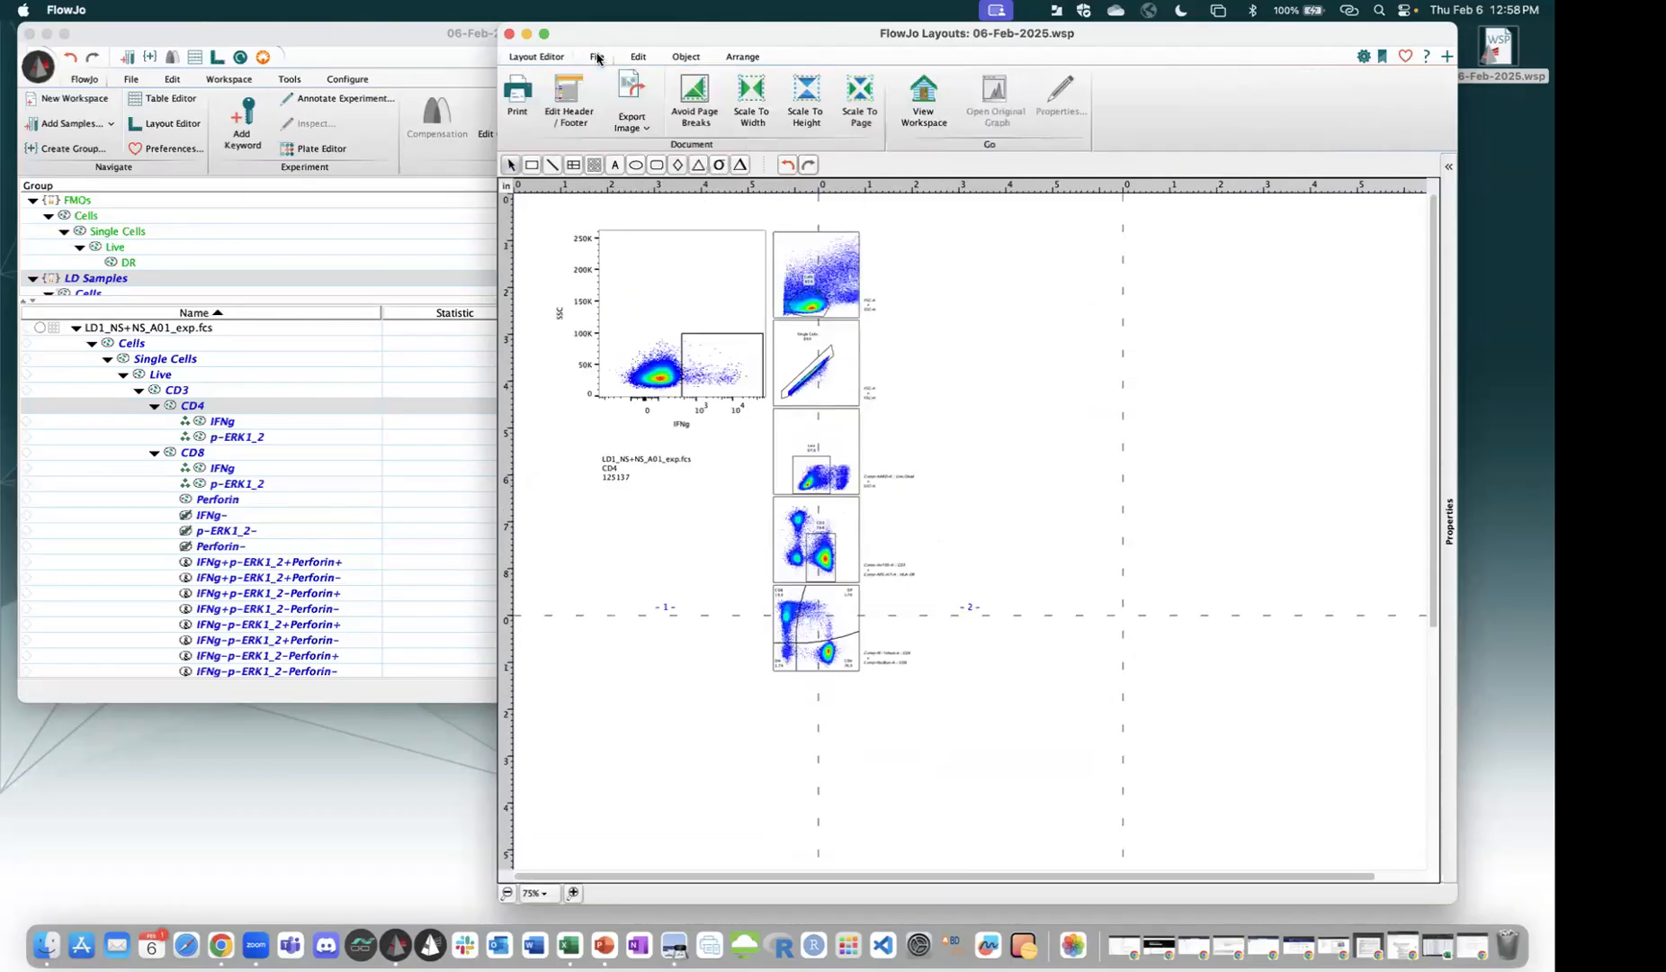
{"action": "left_click", "coordinate": [861, 97]}
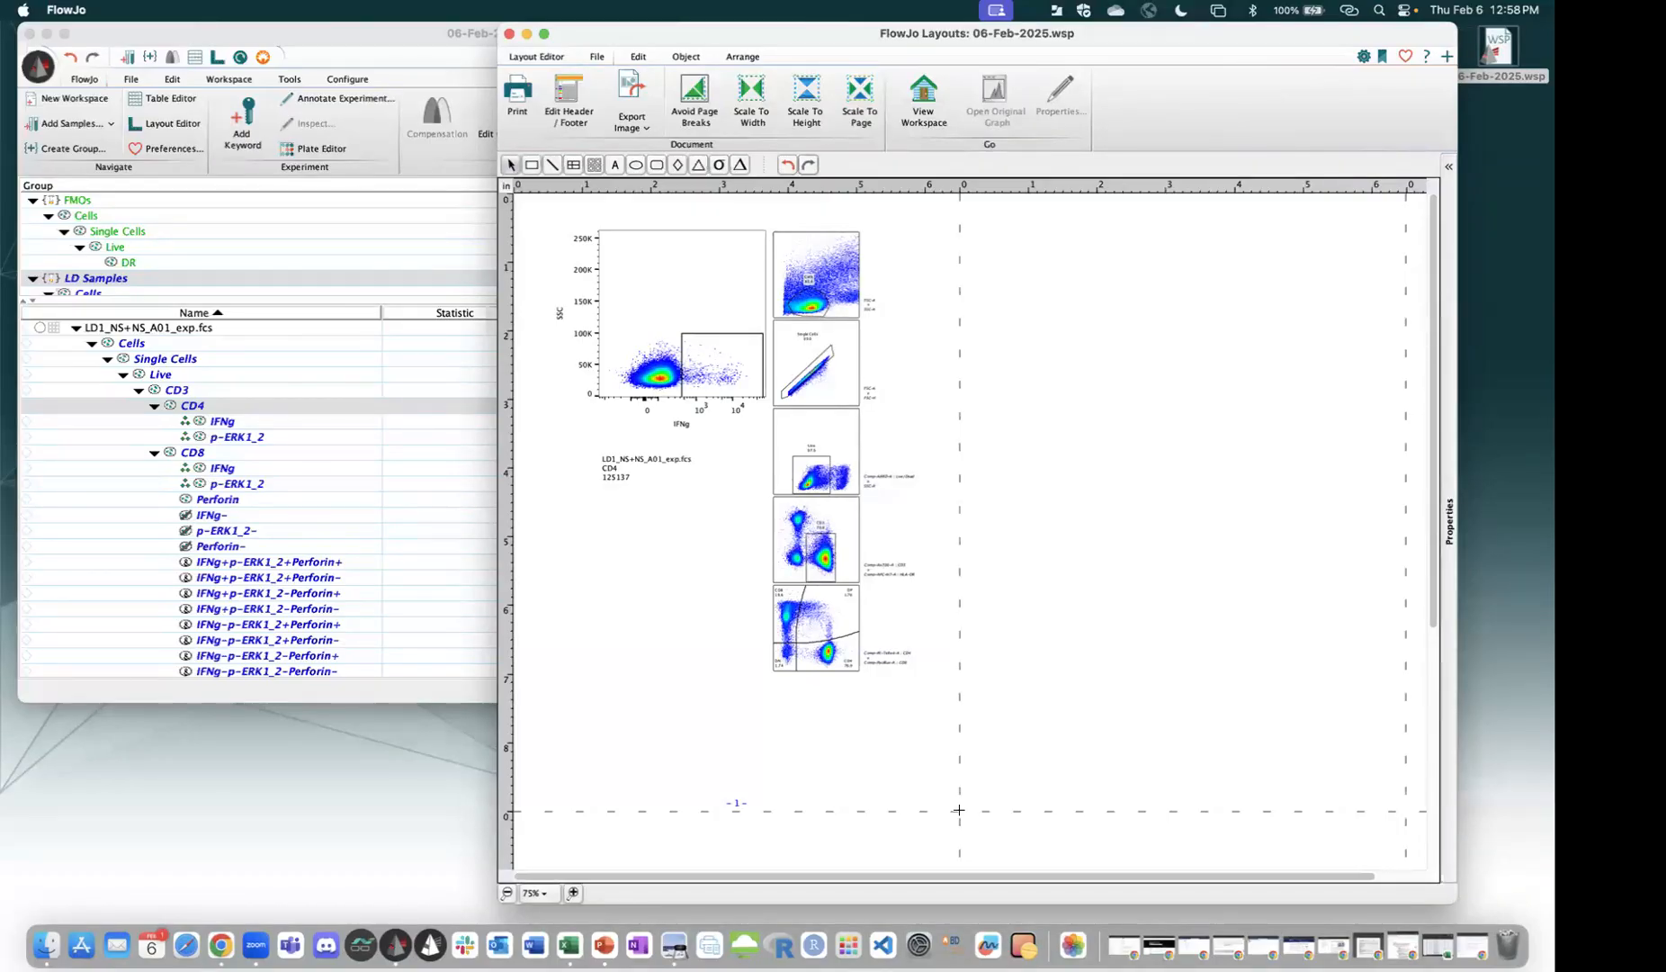
Try resizing the page area by moving the intersection of its page breaks, then restore the scale-to-page size.
{"action": "left_click_drag", "start_coordinate": [964, 804], "coordinate": [1126, 638]}
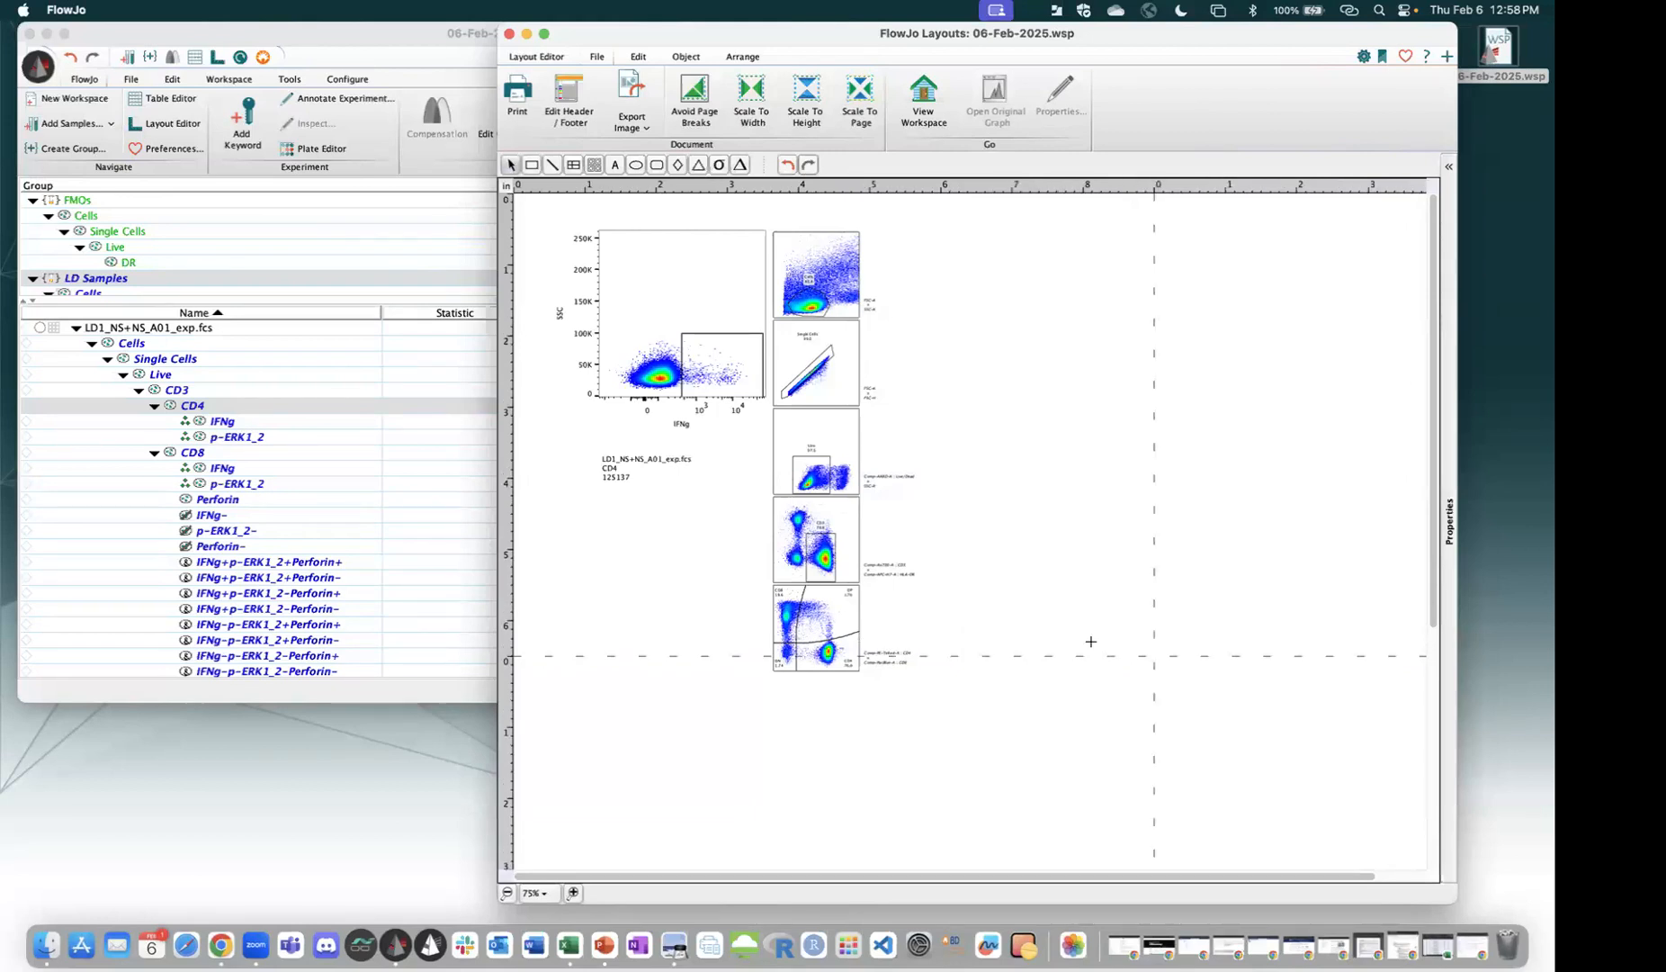
{"action": "left_click_drag", "start_coordinate": [974, 705], "coordinate": [967, 744]}
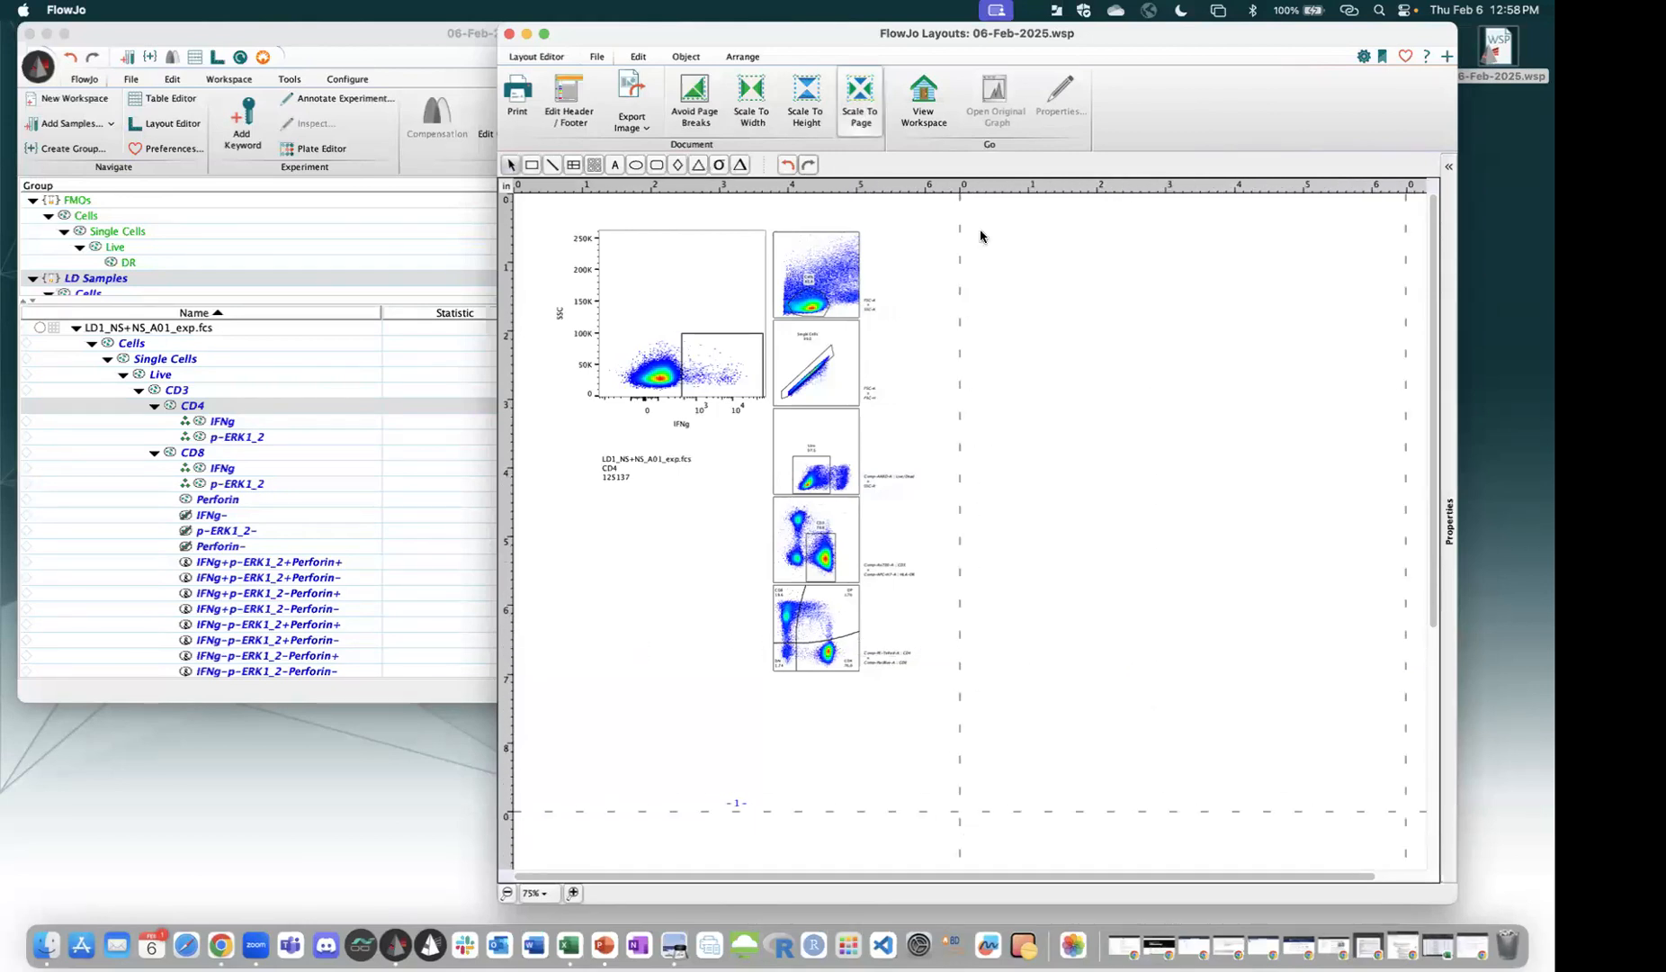
Return to the layout's iteration settings and choose LD Samples as the group.
{"action": "left_click", "coordinate": [551, 60]}
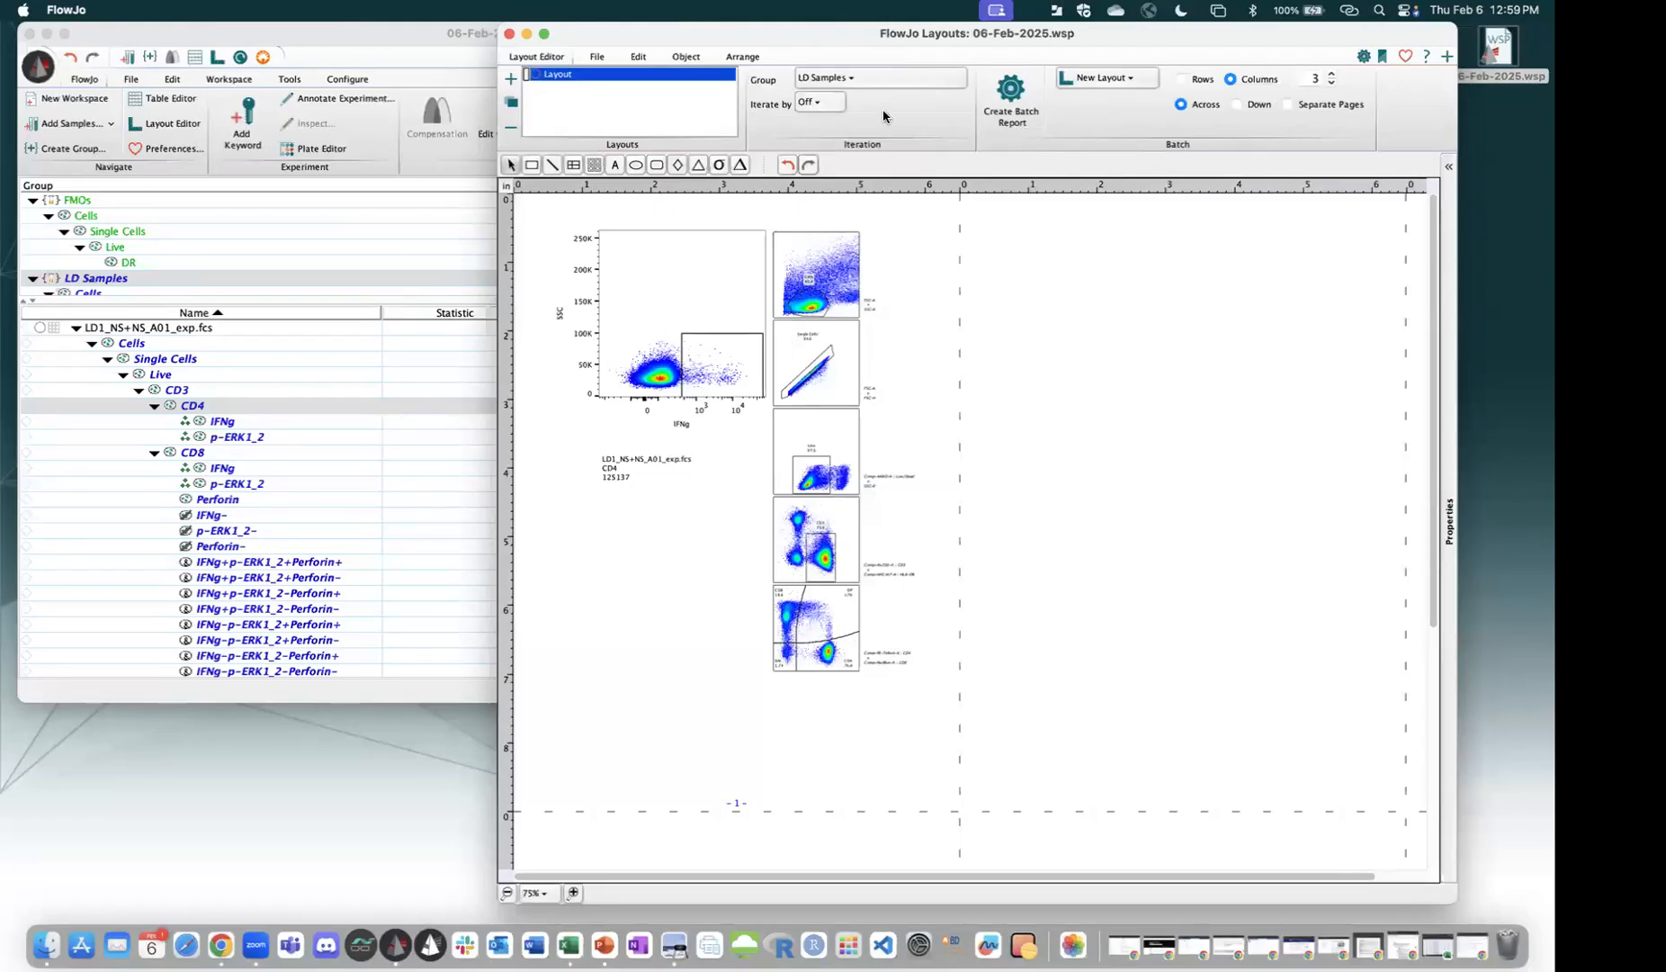
{"action": "left_click", "coordinate": [828, 79]}
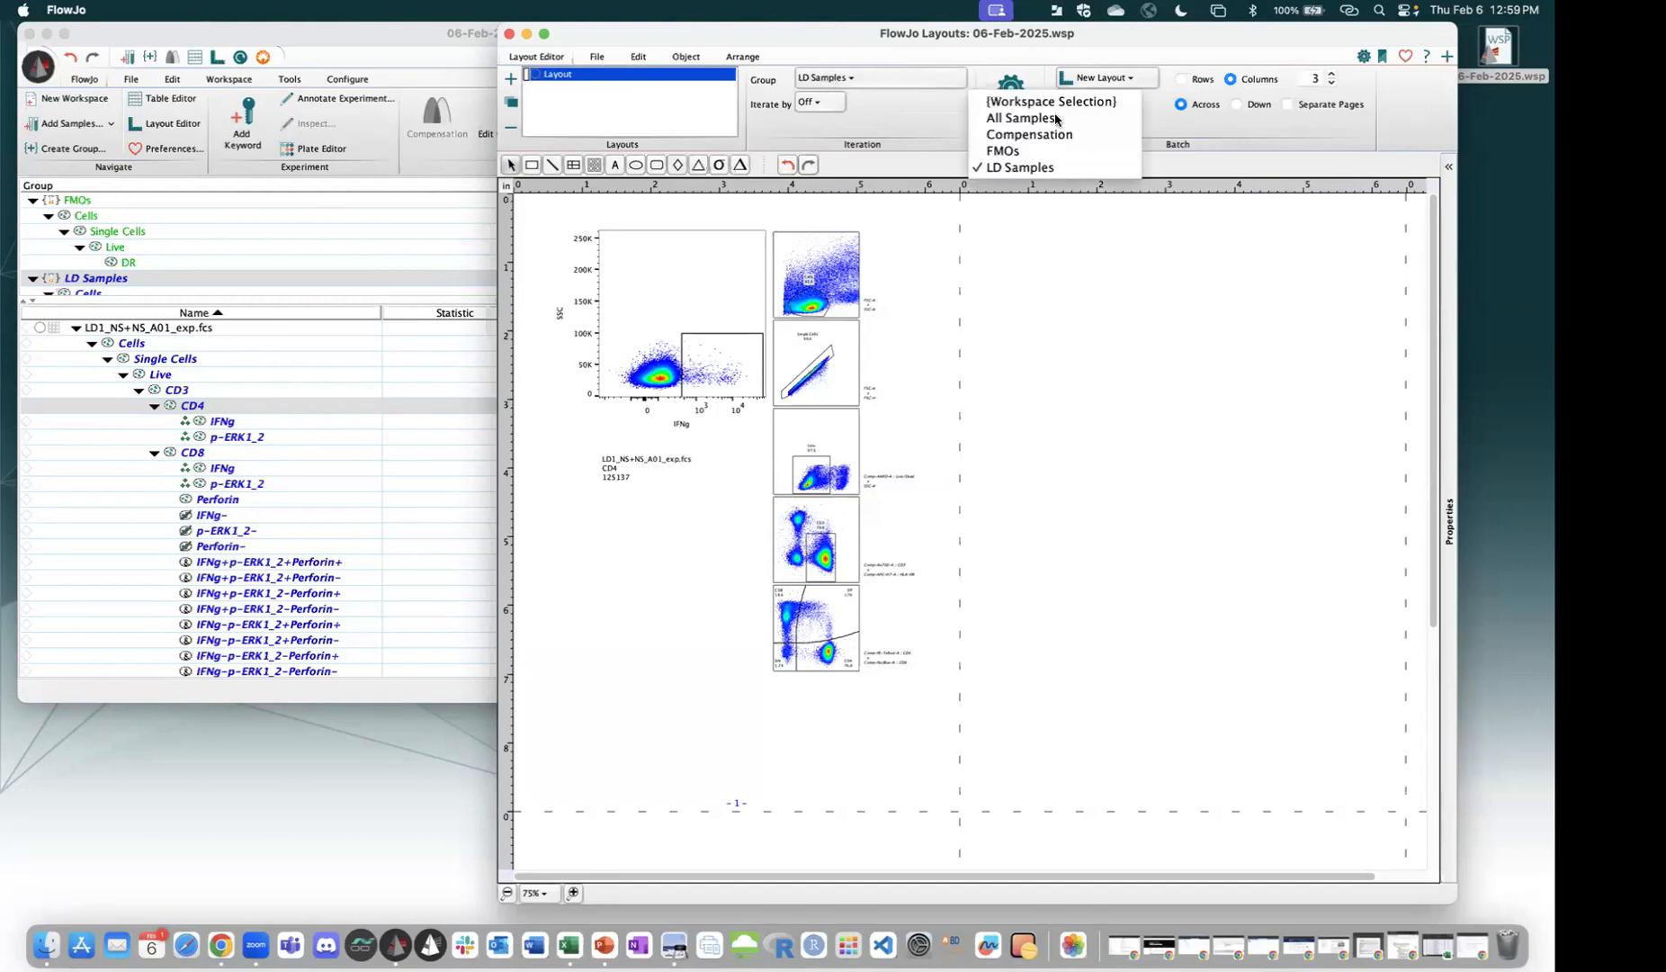
{"action": "left_click", "coordinate": [1007, 167]}
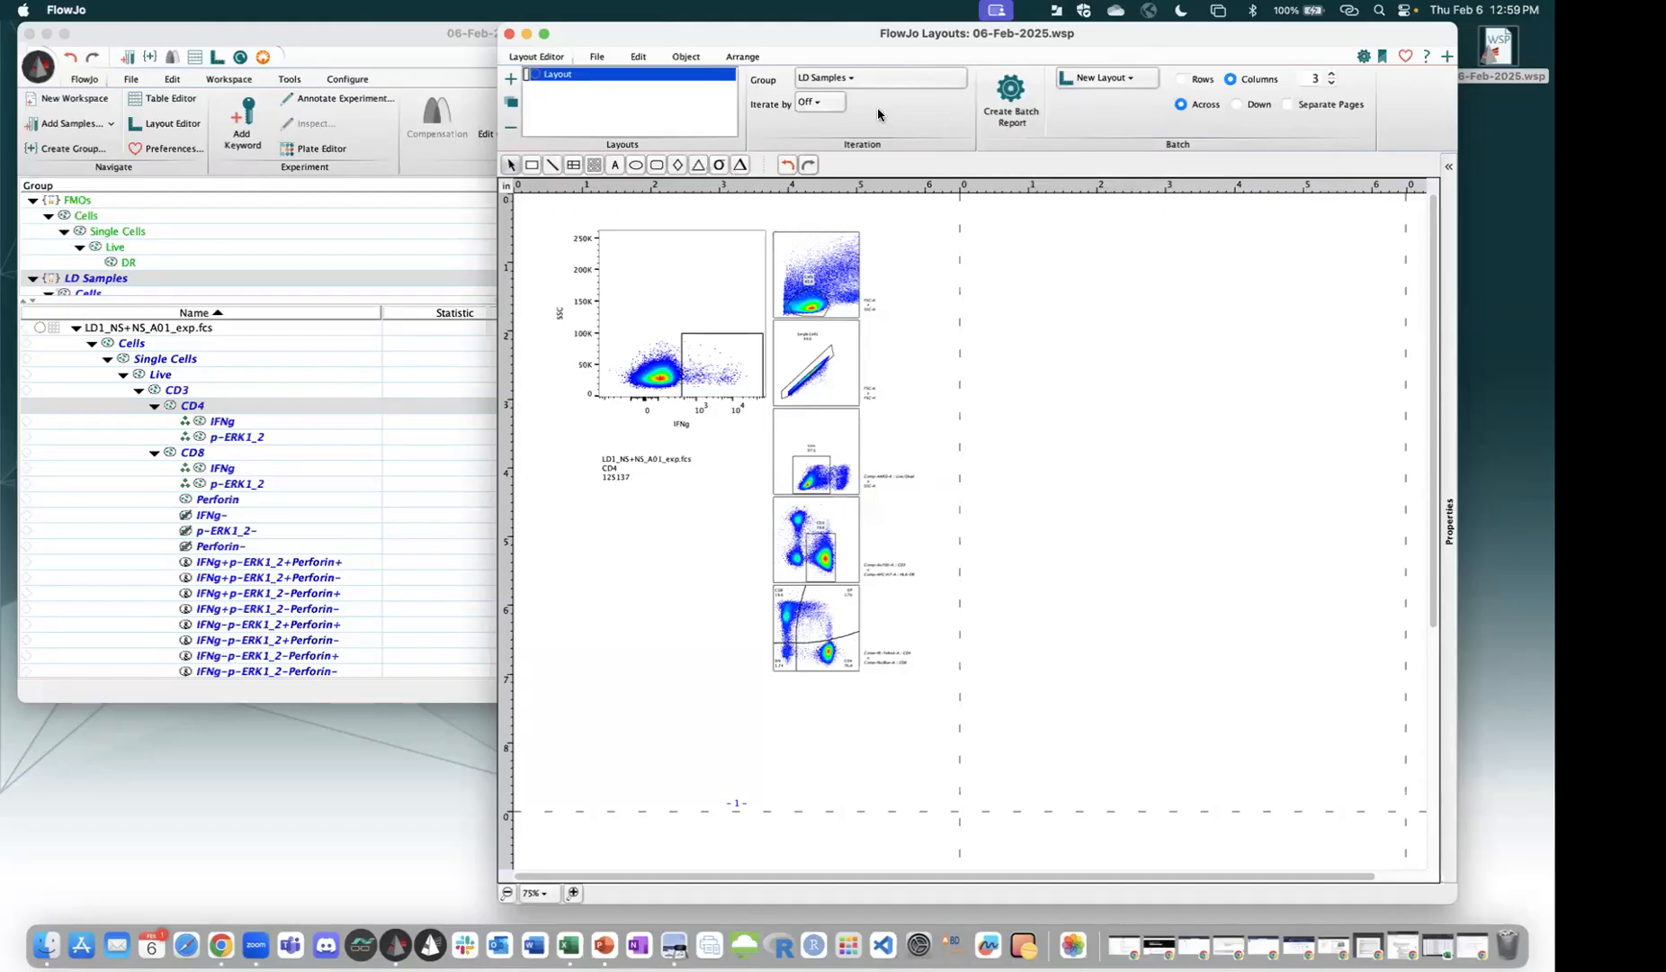
Try iterating the layout by Keyword, look through the available keywords, cancel the selection and set iteration back to Off.
{"action": "left_click", "coordinate": [823, 103]}
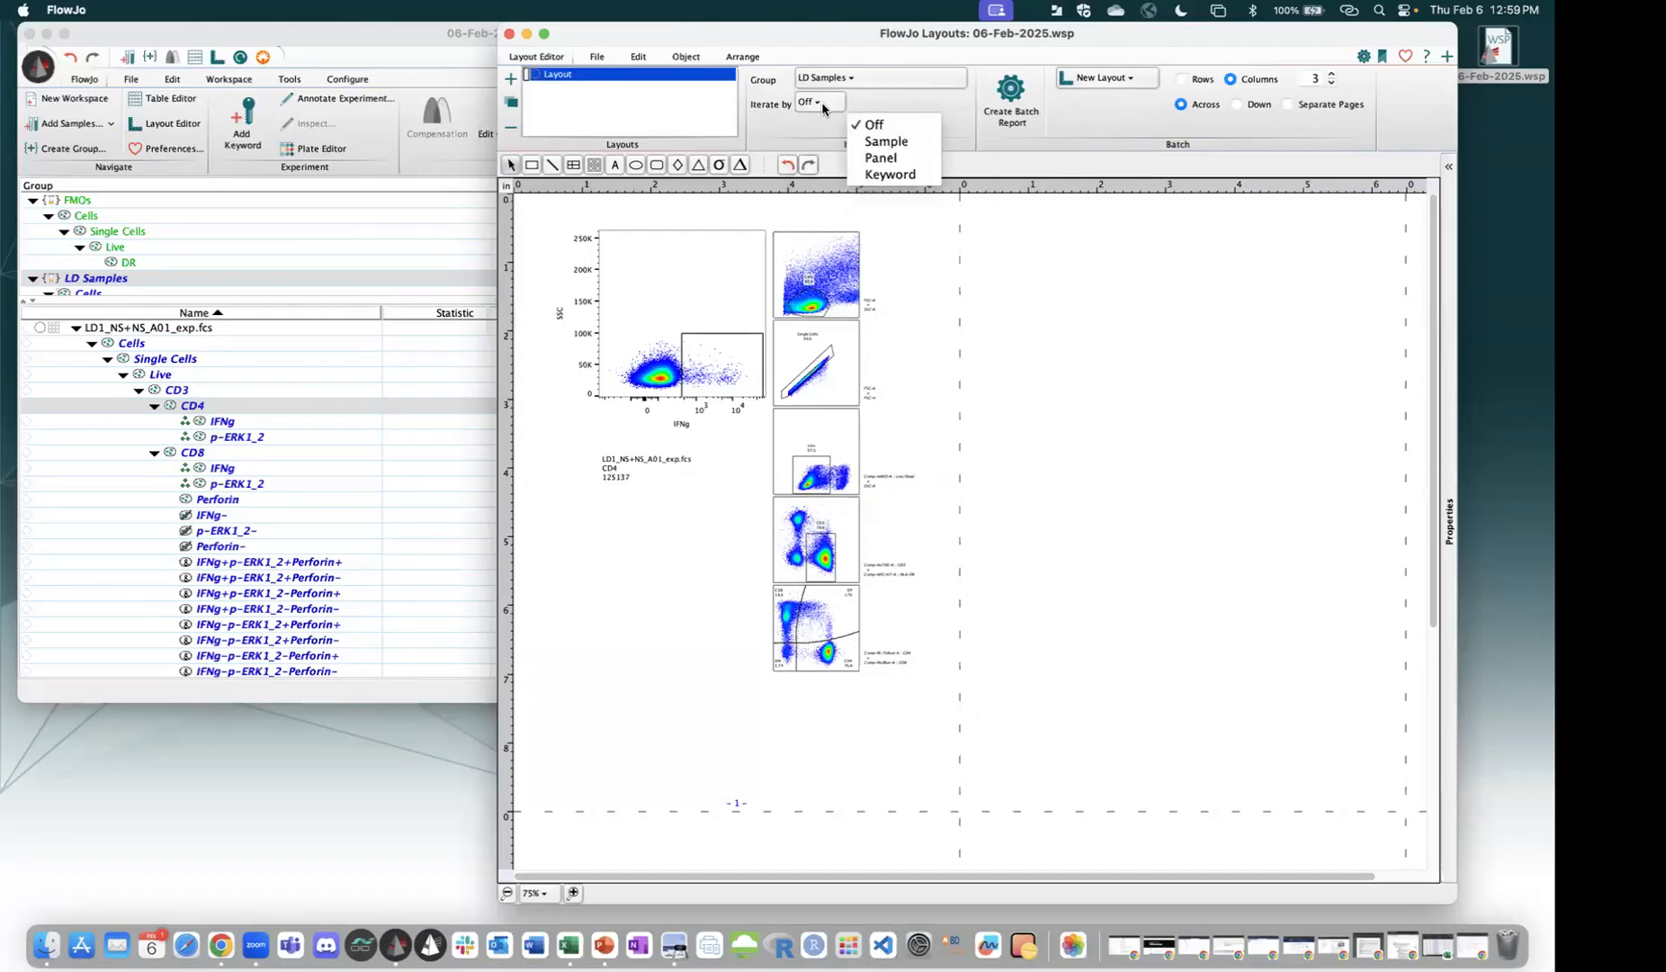
{"action": "left_click", "coordinate": [891, 174]}
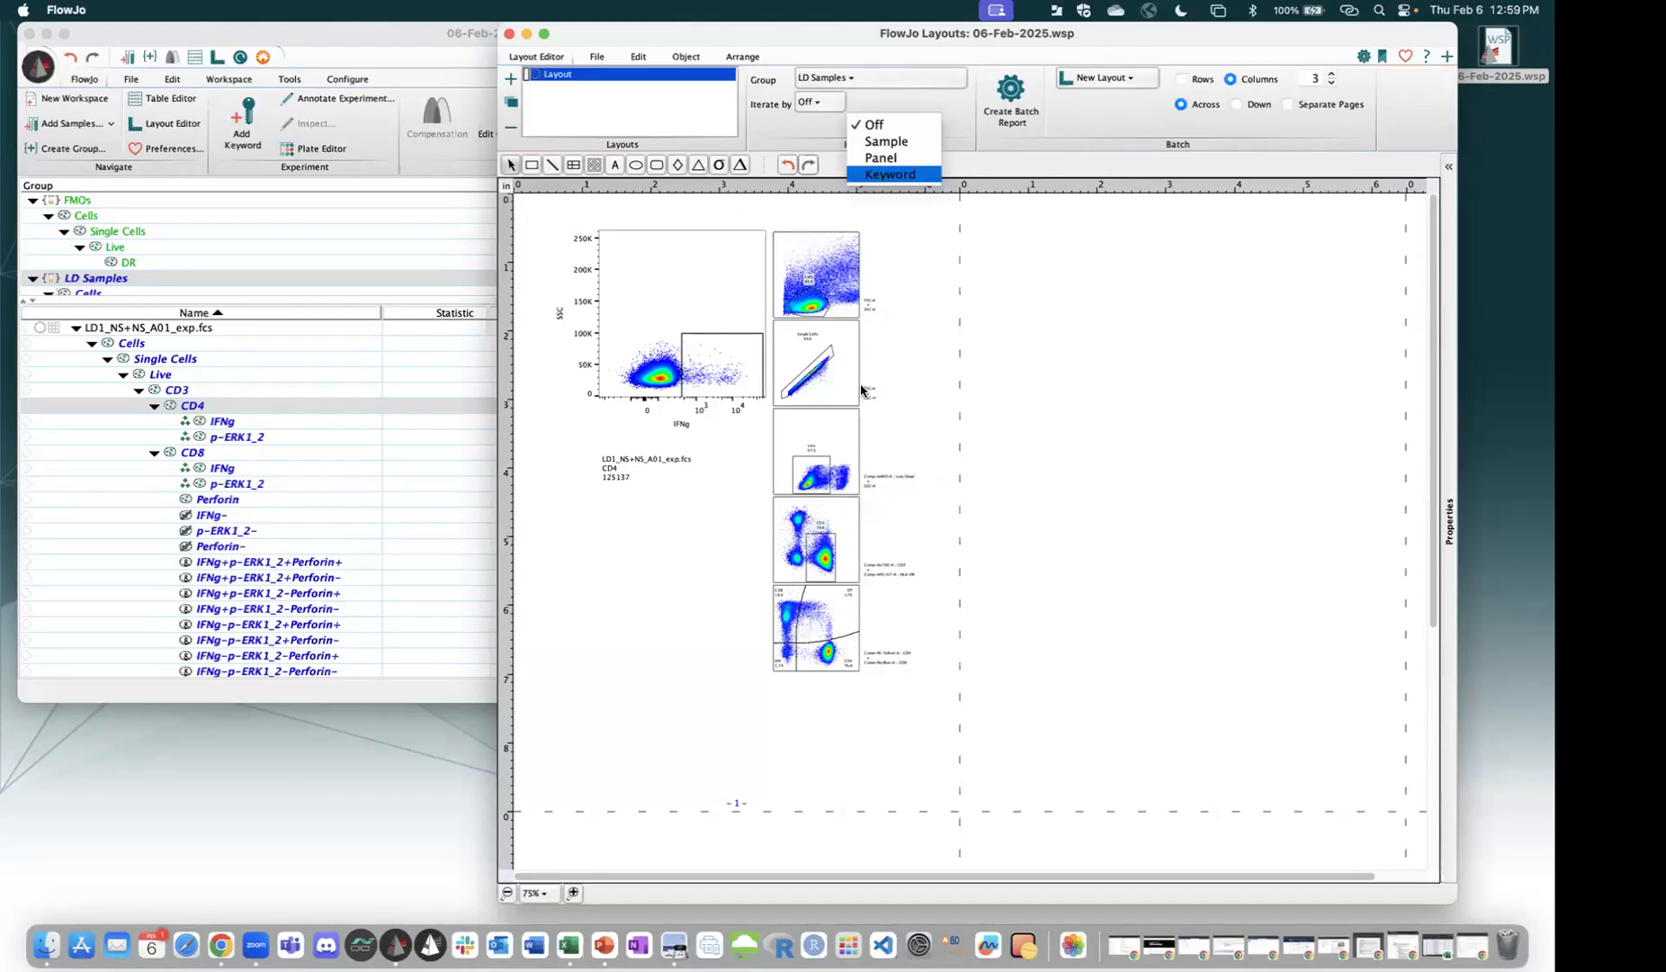
{"action": "scroll", "coordinate": [861, 389], "scroll_direction": "down", "scroll_amount": 10}
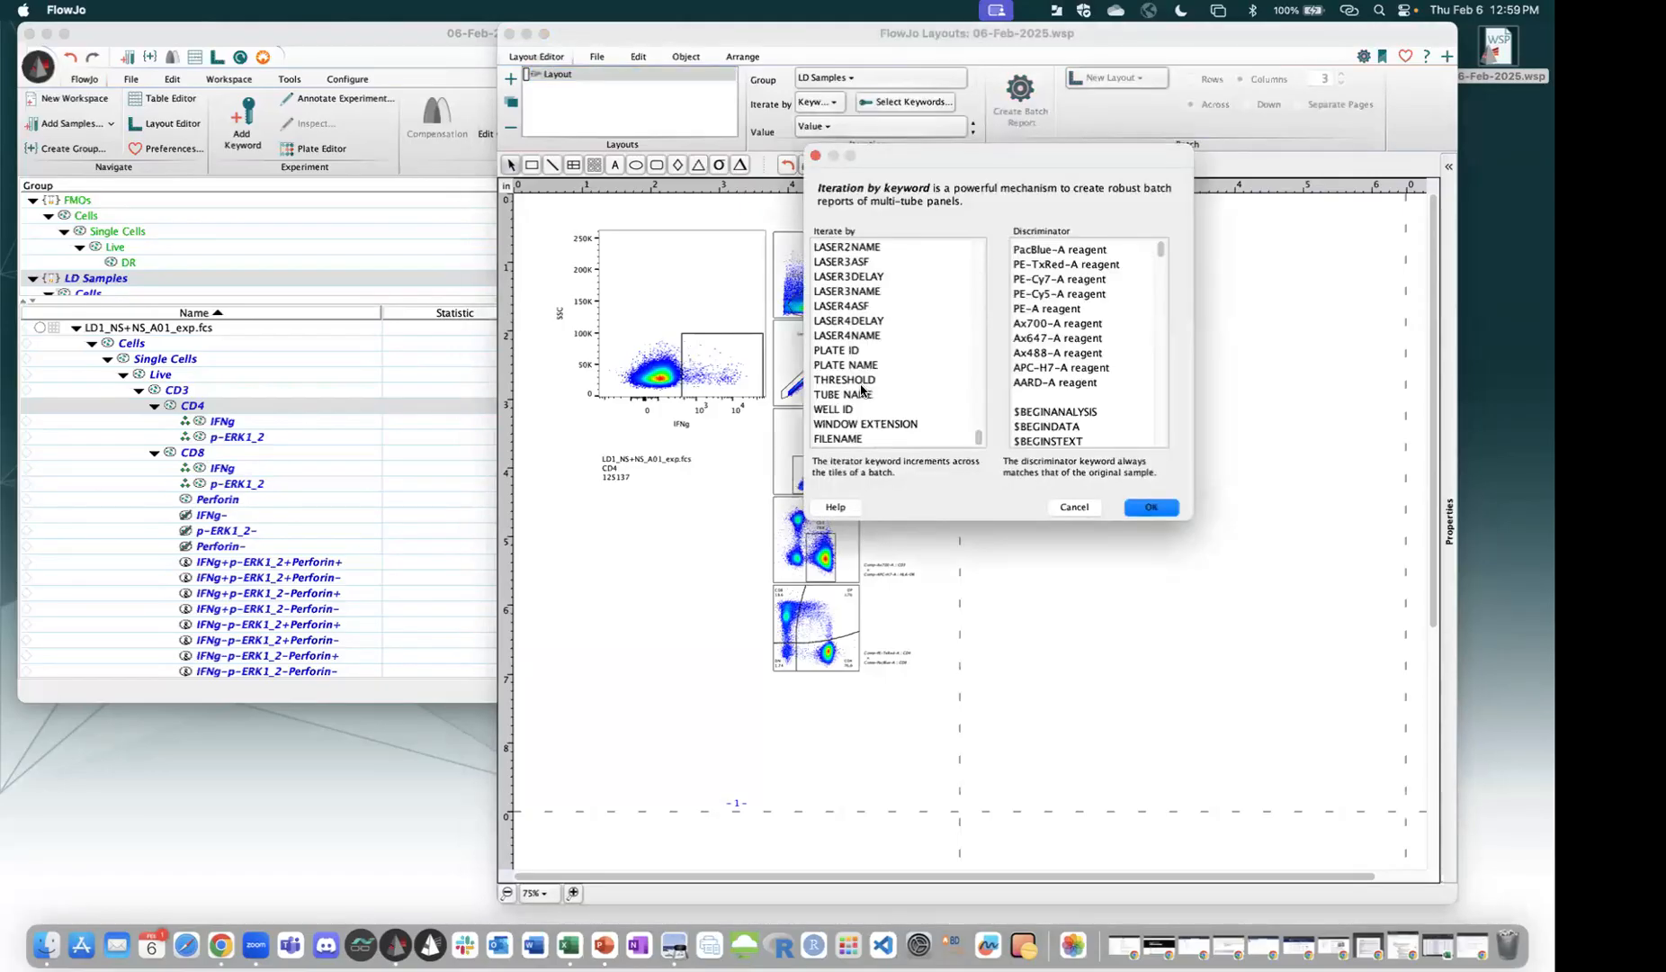
{"action": "scroll", "coordinate": [862, 390], "scroll_direction": "up", "scroll_amount": 1}
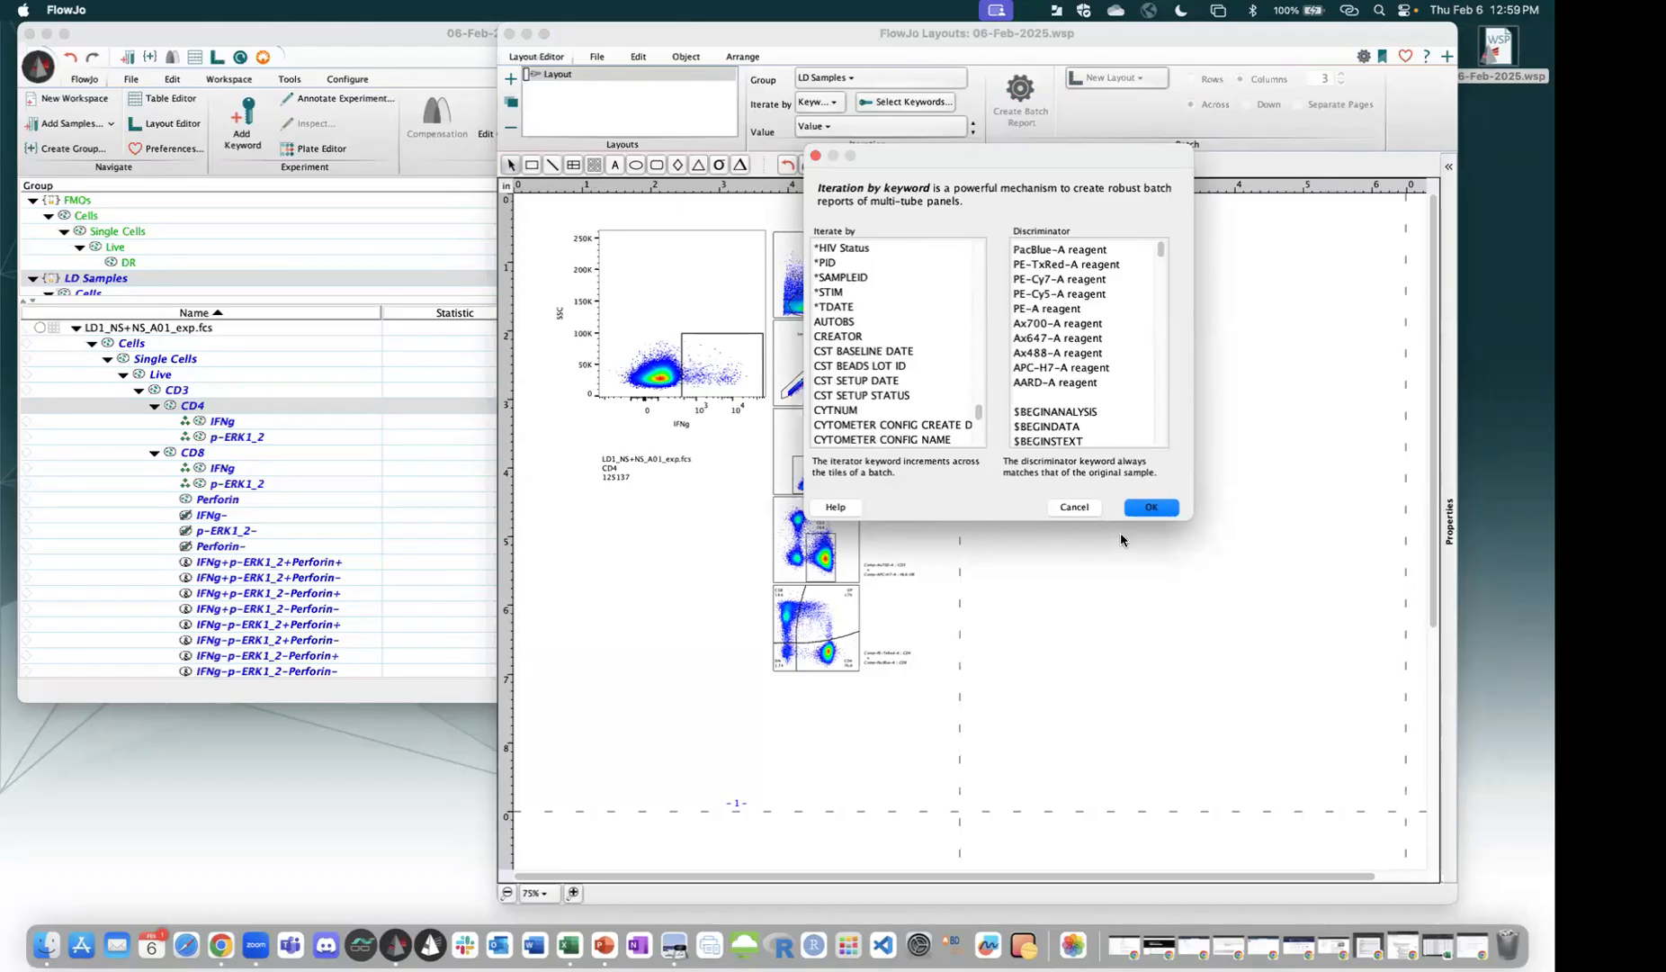
{"action": "scroll", "coordinate": [897, 343], "scroll_direction": "up", "scroll_amount": 1}
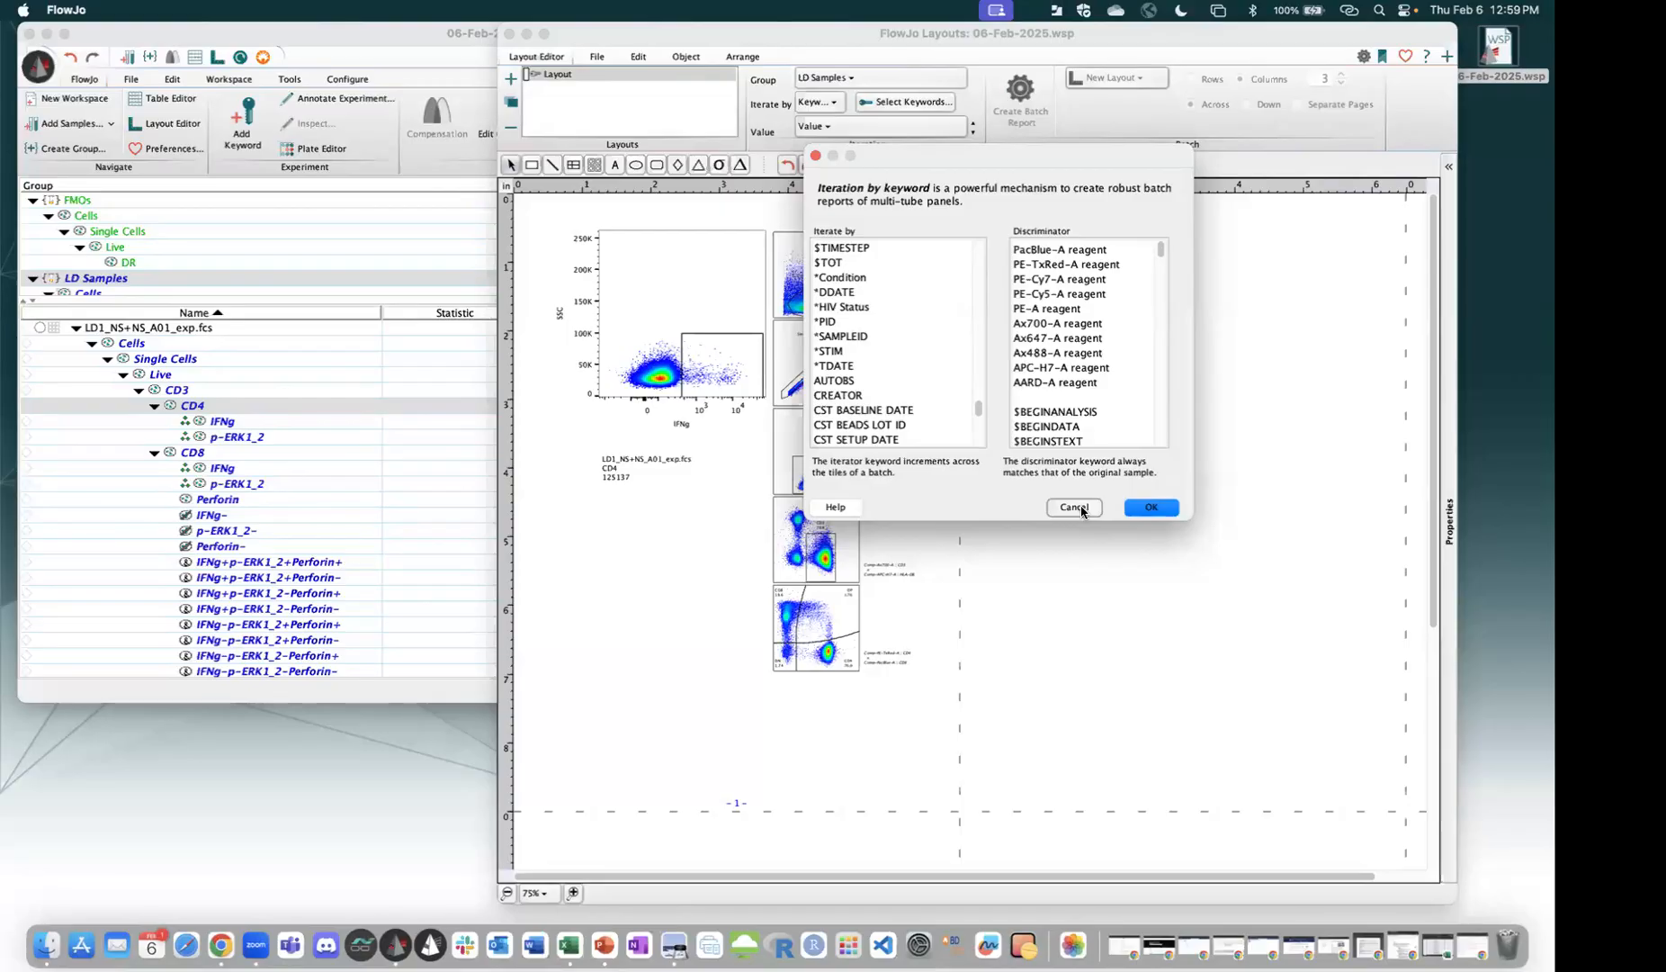
{"action": "left_click", "coordinate": [1075, 507]}
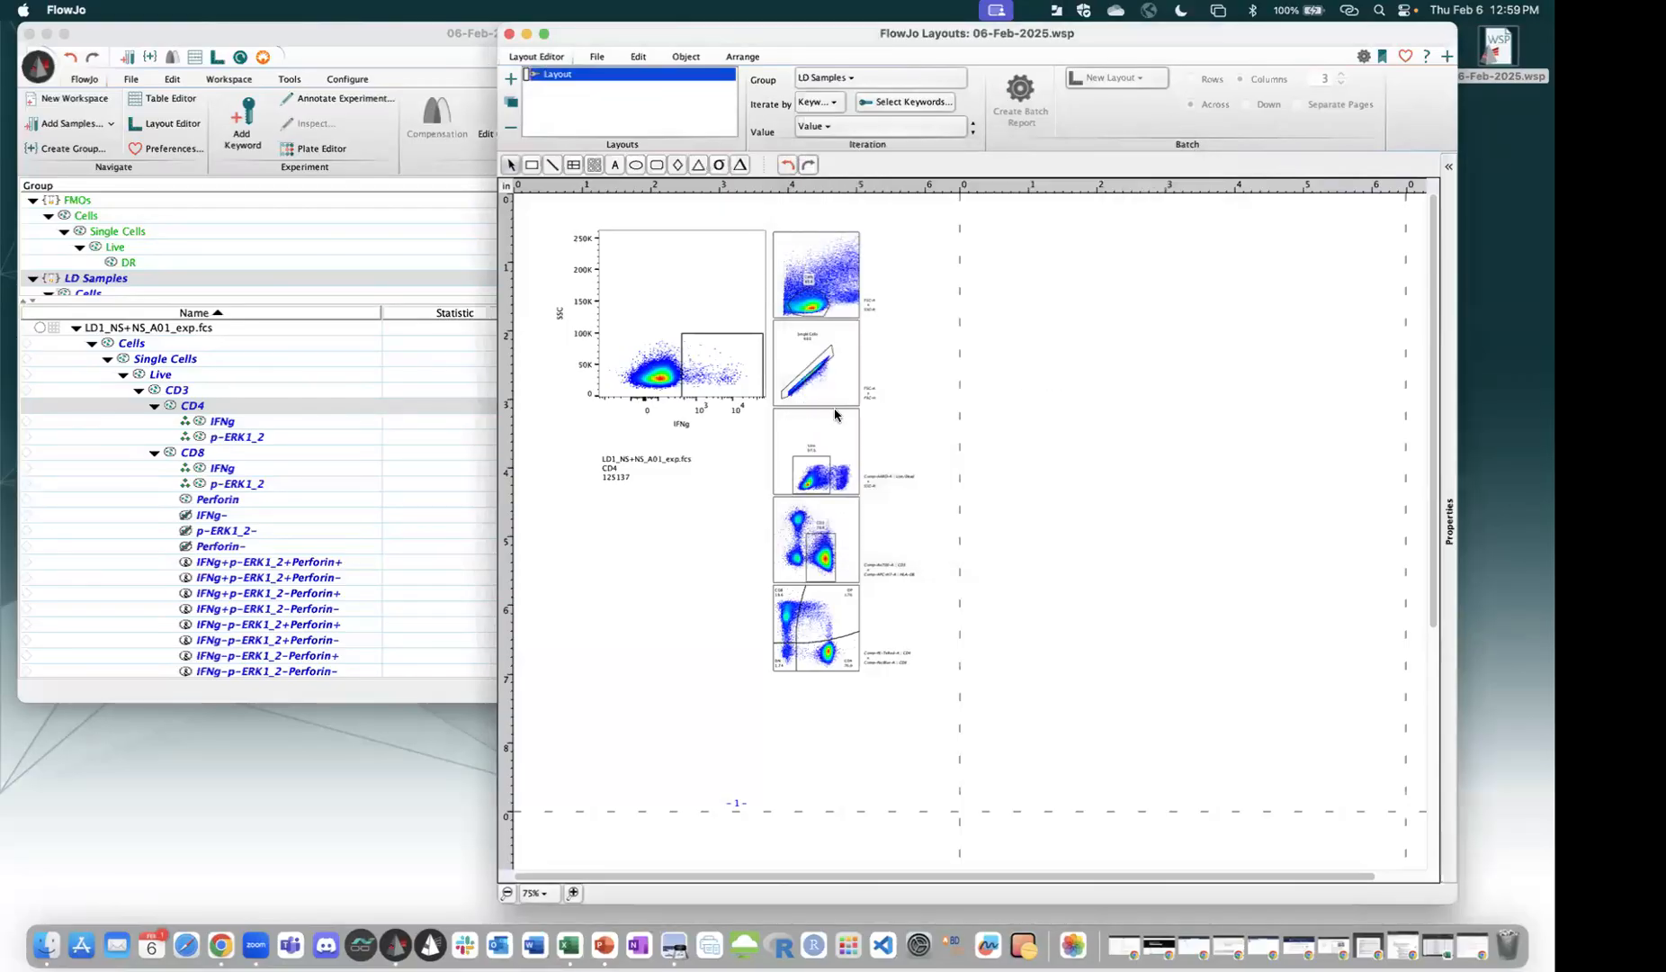
{"action": "left_click", "coordinate": [844, 108]}
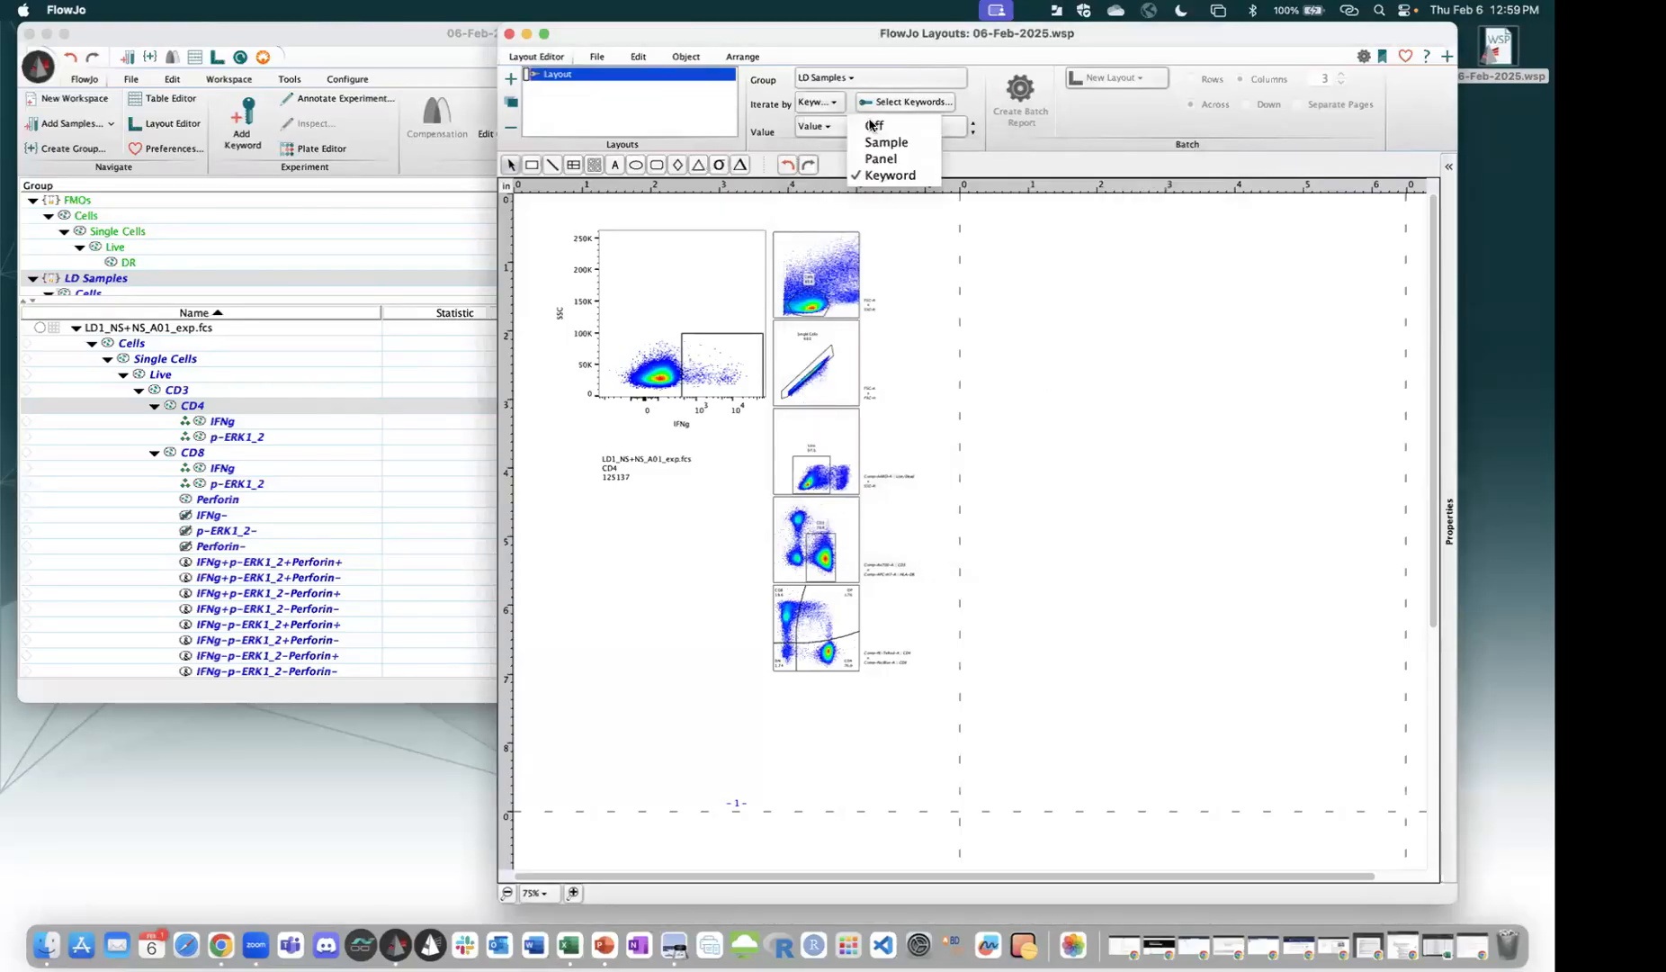
{"action": "left_click", "coordinate": [871, 125]}
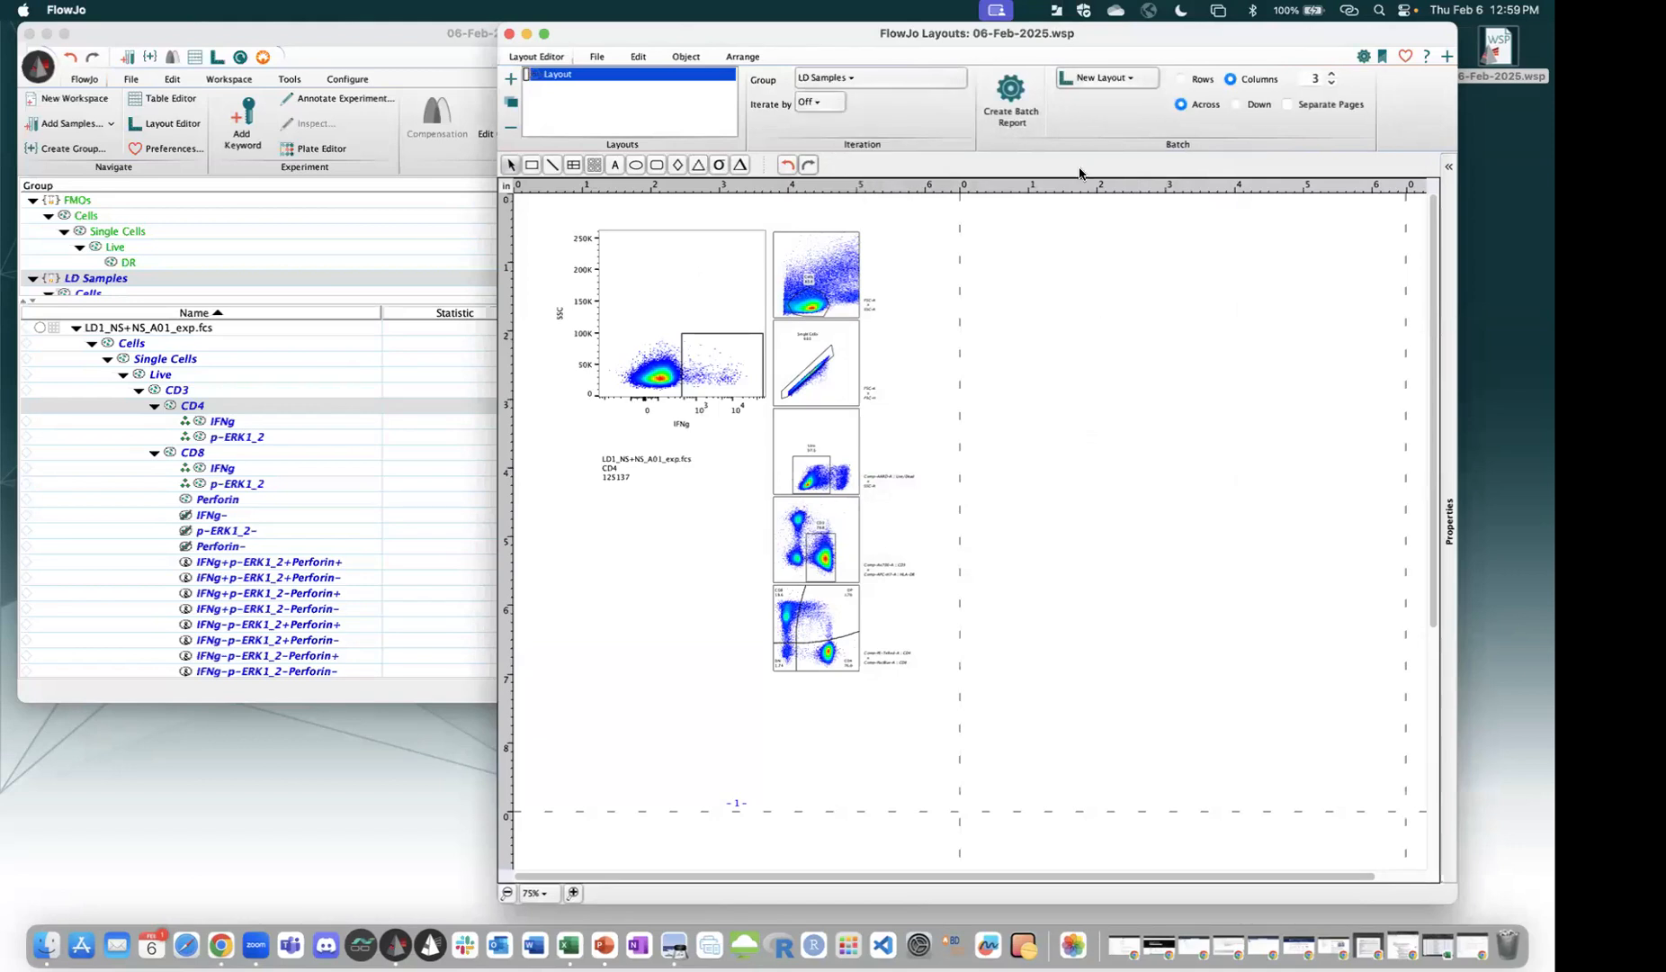
{"action": "left_click", "coordinate": [507, 893]}
{"action": "left_click", "coordinate": [507, 894]}
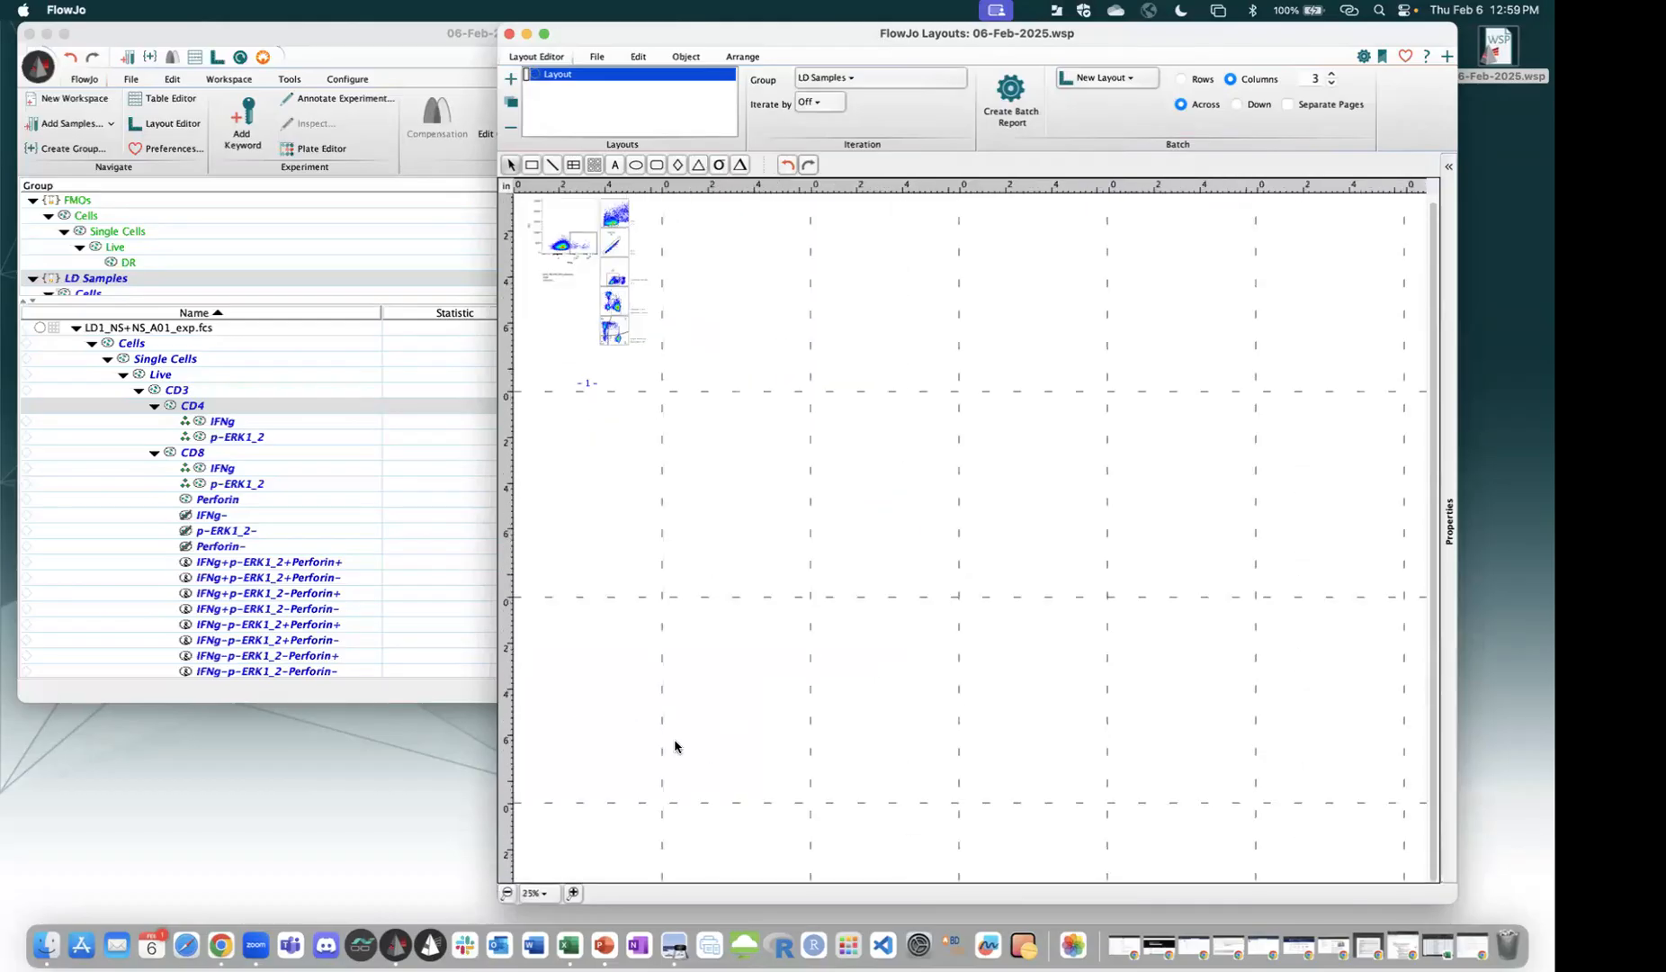
{"action": "left_click", "coordinate": [254, 454]}
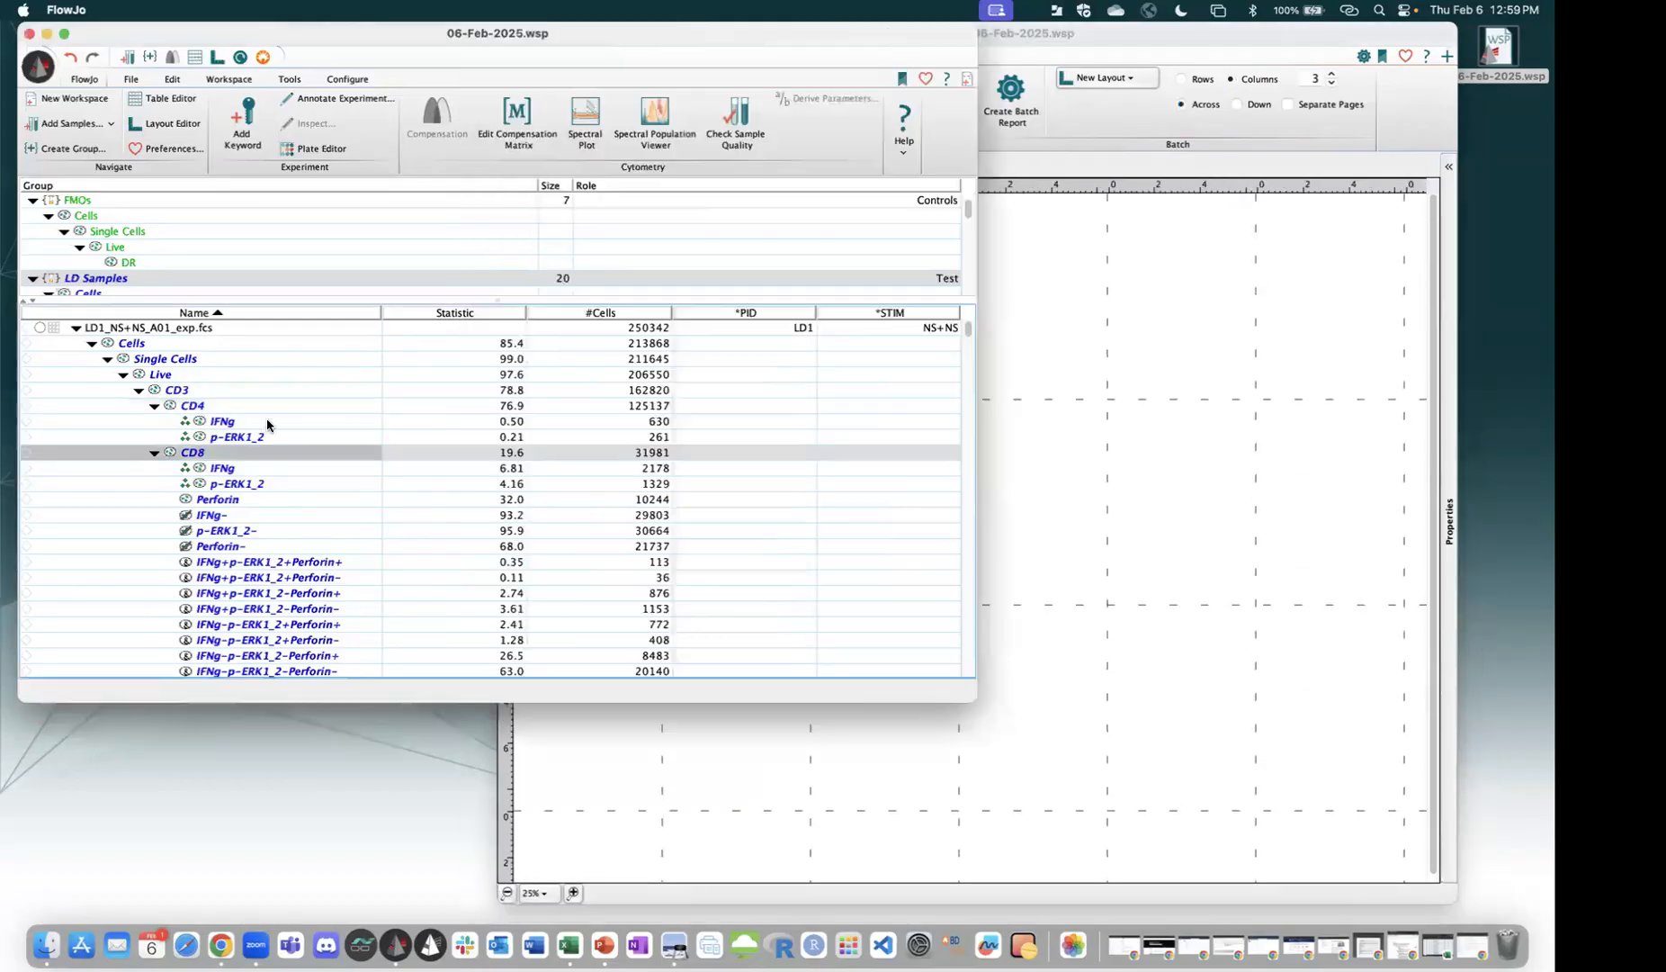
{"action": "left_click", "coordinate": [1193, 537]}
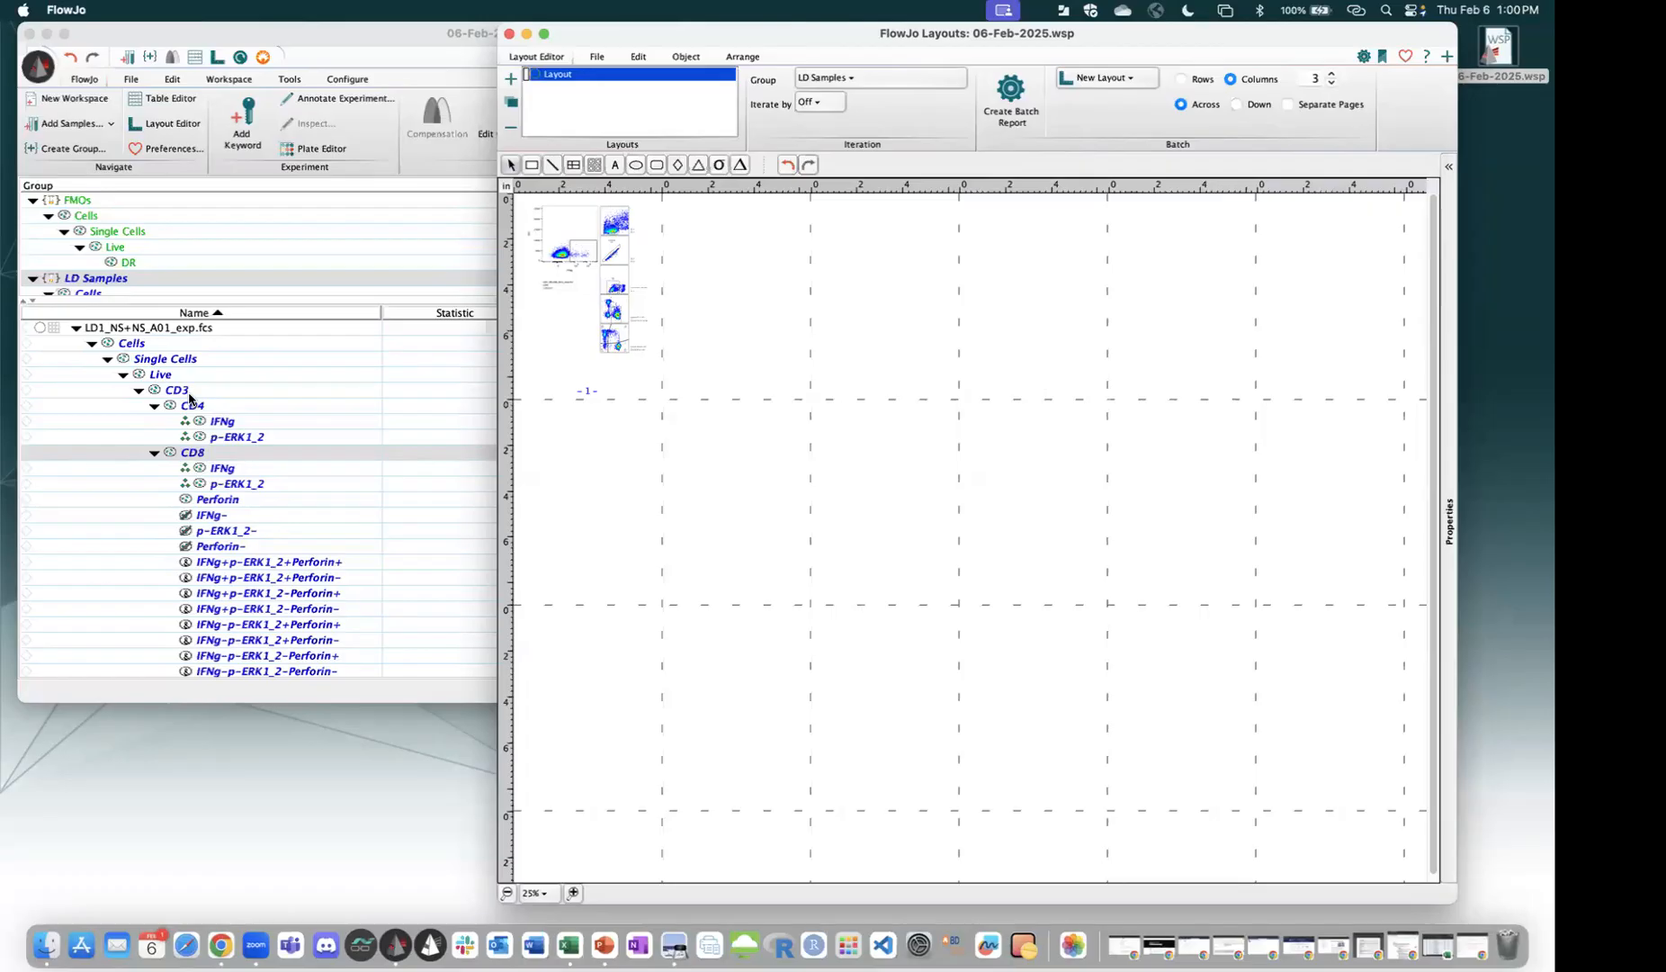
Collapse all the gating hierarchies in the workspace so that the LD Samples group lists only its sample files.
{"action": "left_click", "coordinate": [199, 492]}
{"action": "scroll", "coordinate": [201, 539], "scroll_direction": "down", "scroll_amount": 5}
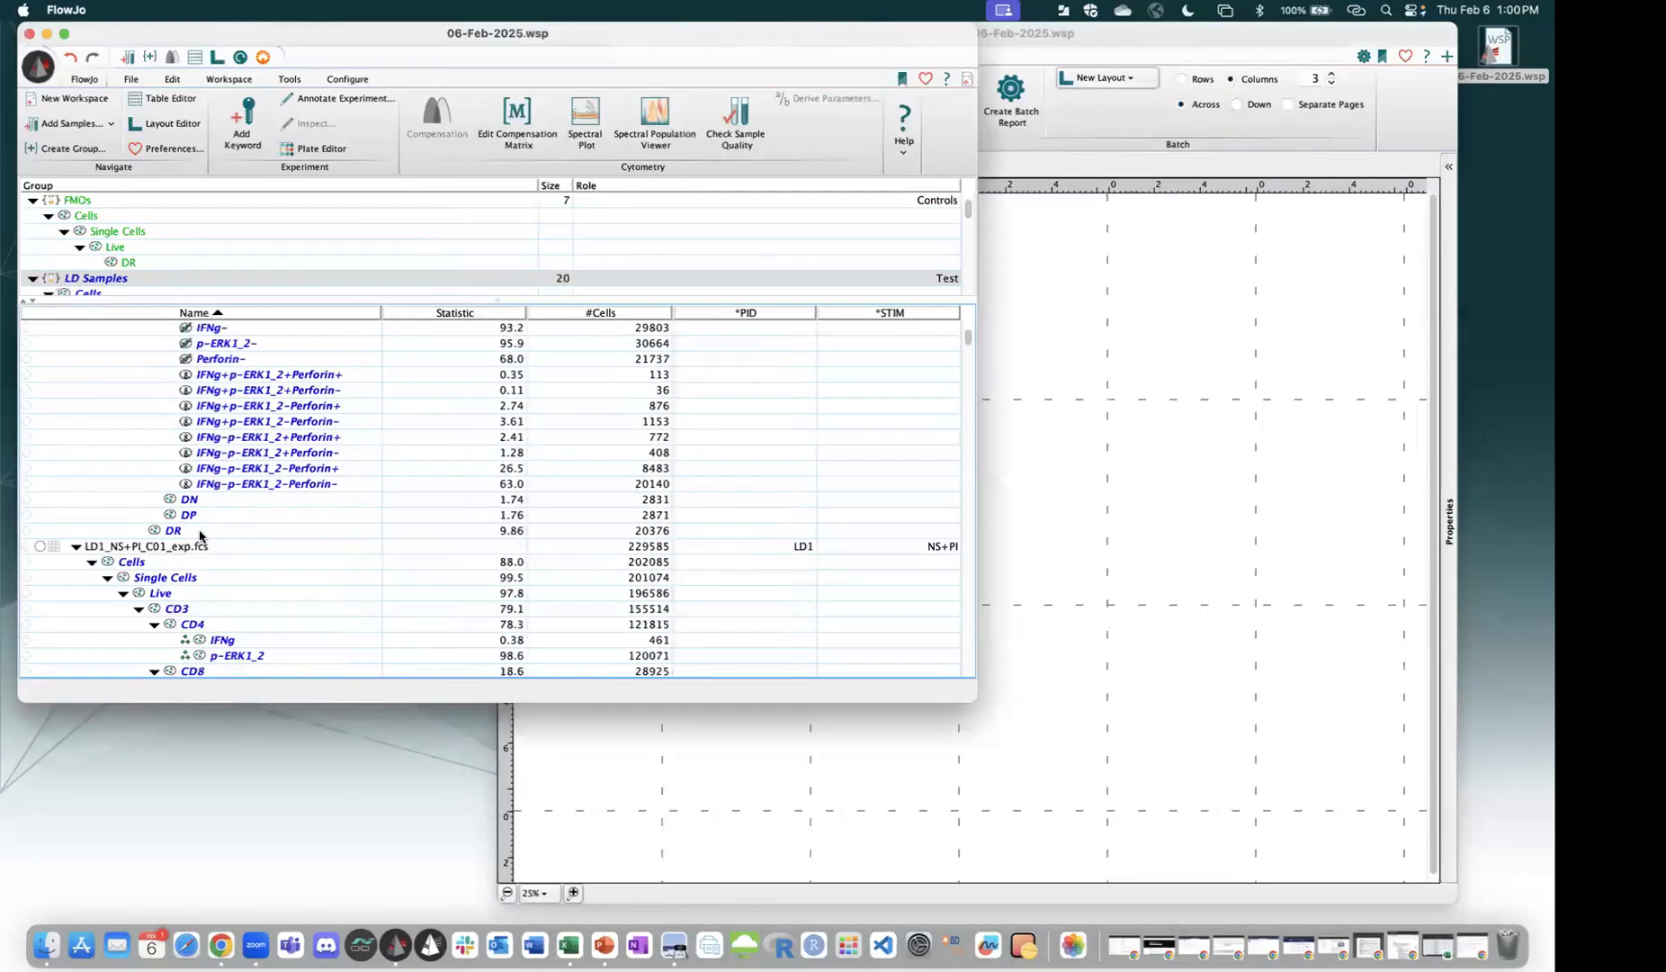
{"action": "scroll", "coordinate": [199, 534], "scroll_direction": "up", "scroll_amount": 5}
{"action": "left_click", "coordinate": [144, 390]}
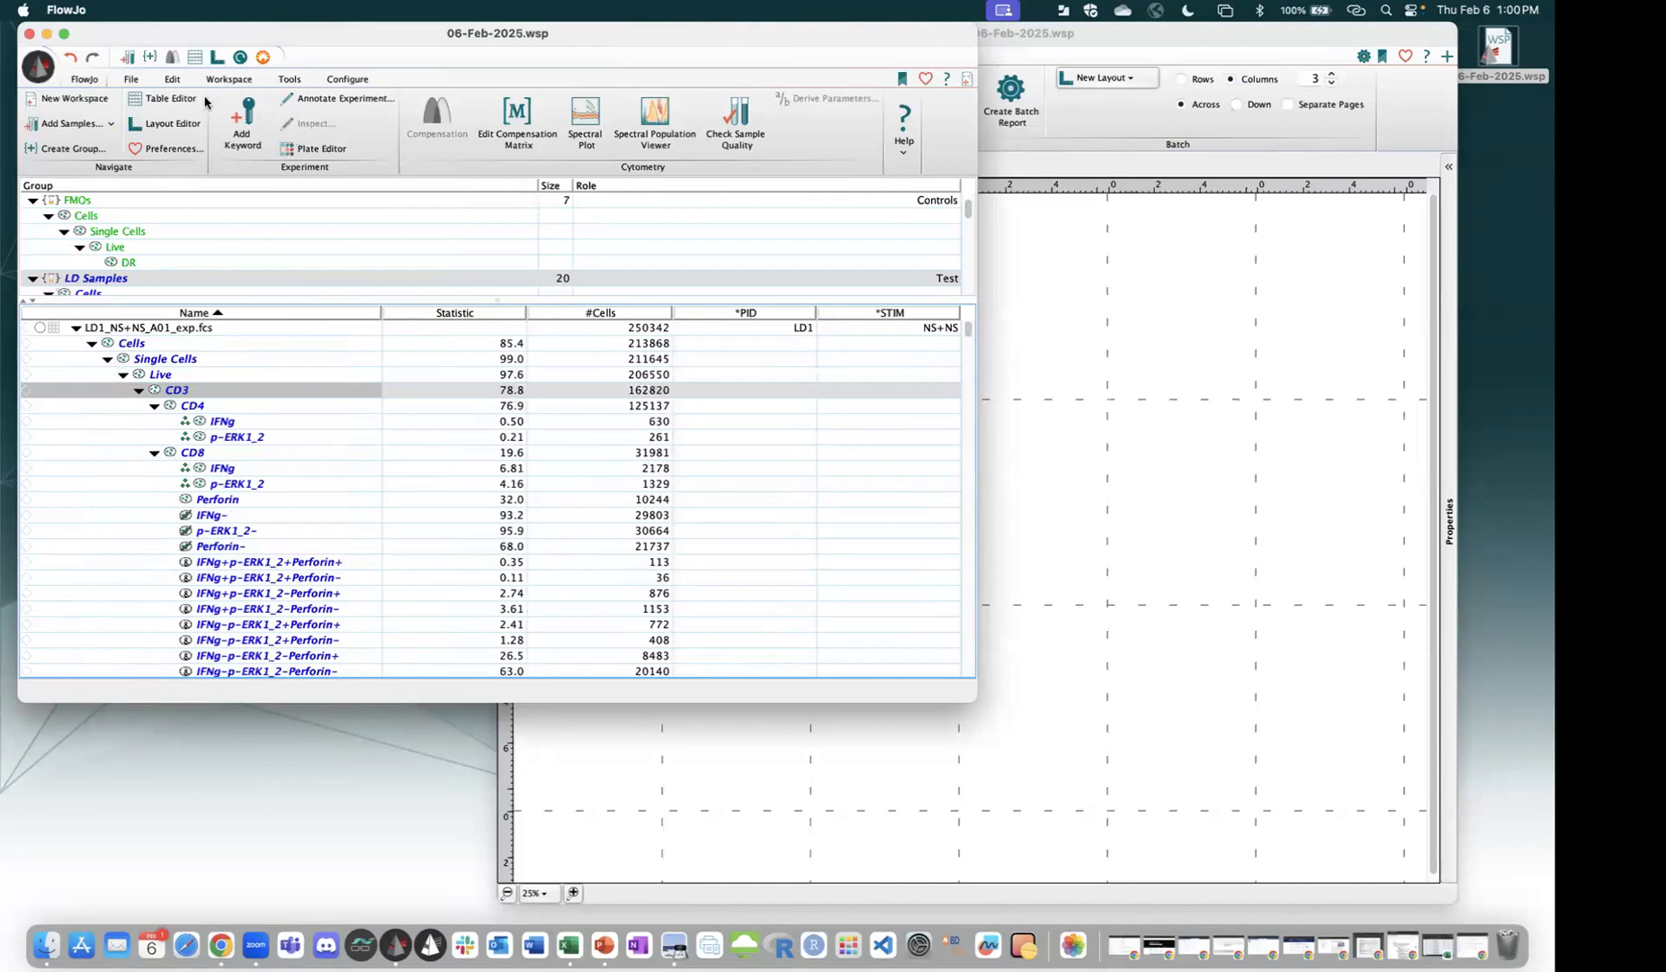
{"action": "left_click", "coordinate": [172, 80]}
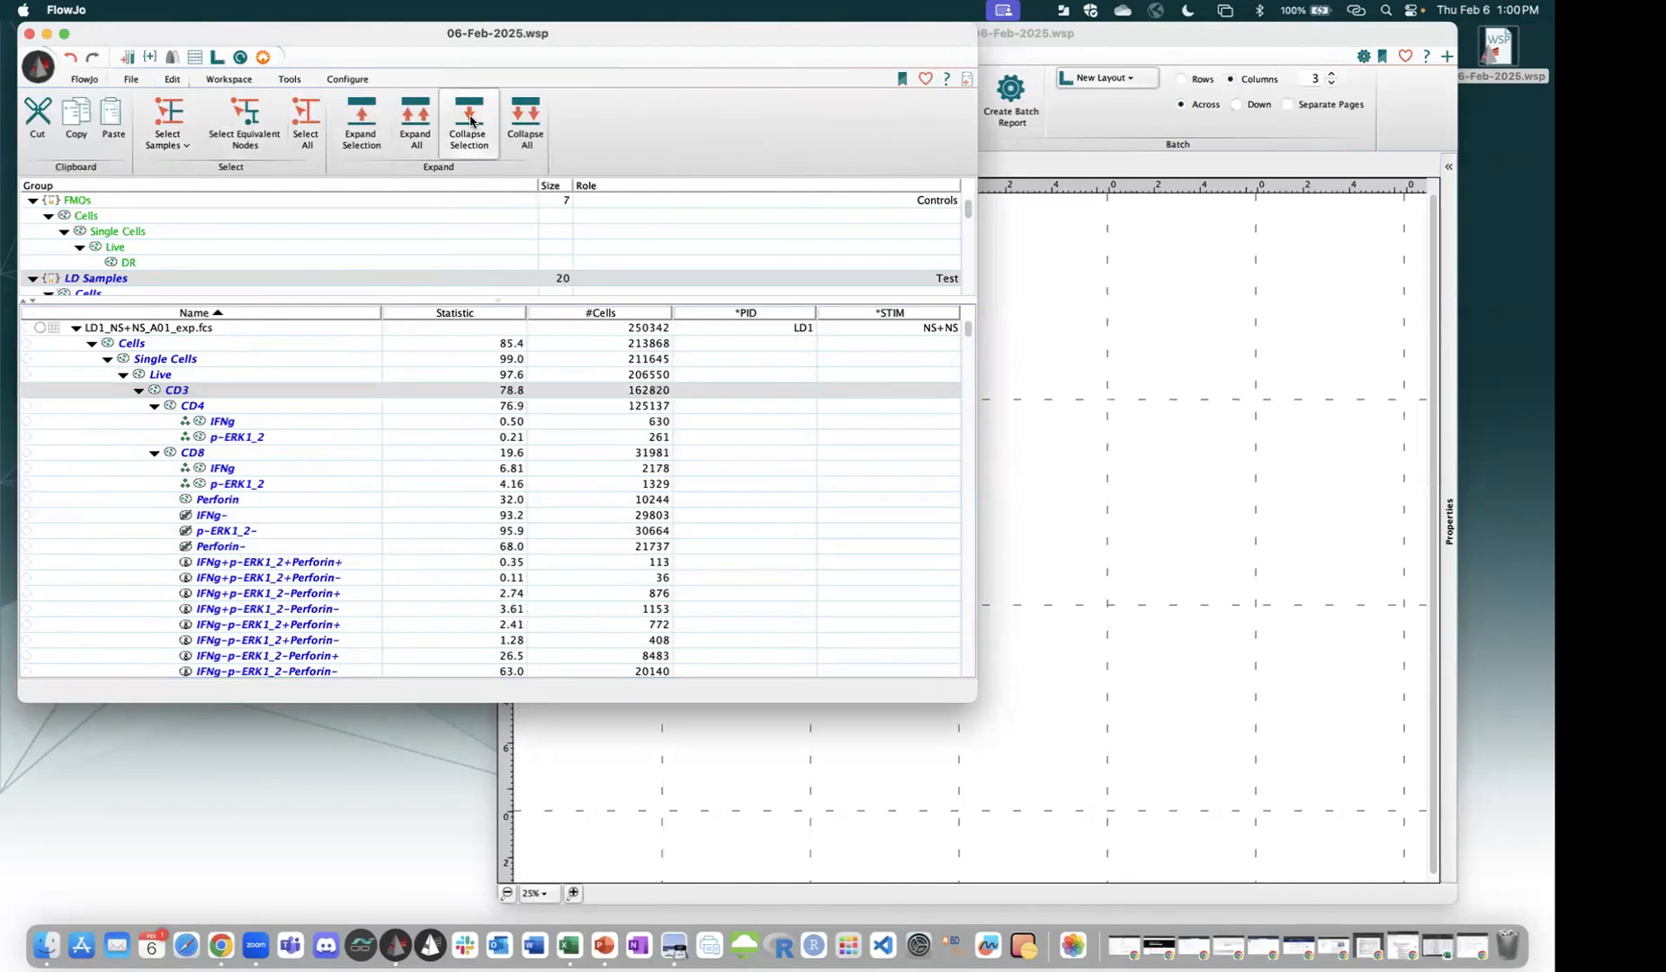
{"action": "left_click", "coordinate": [510, 140]}
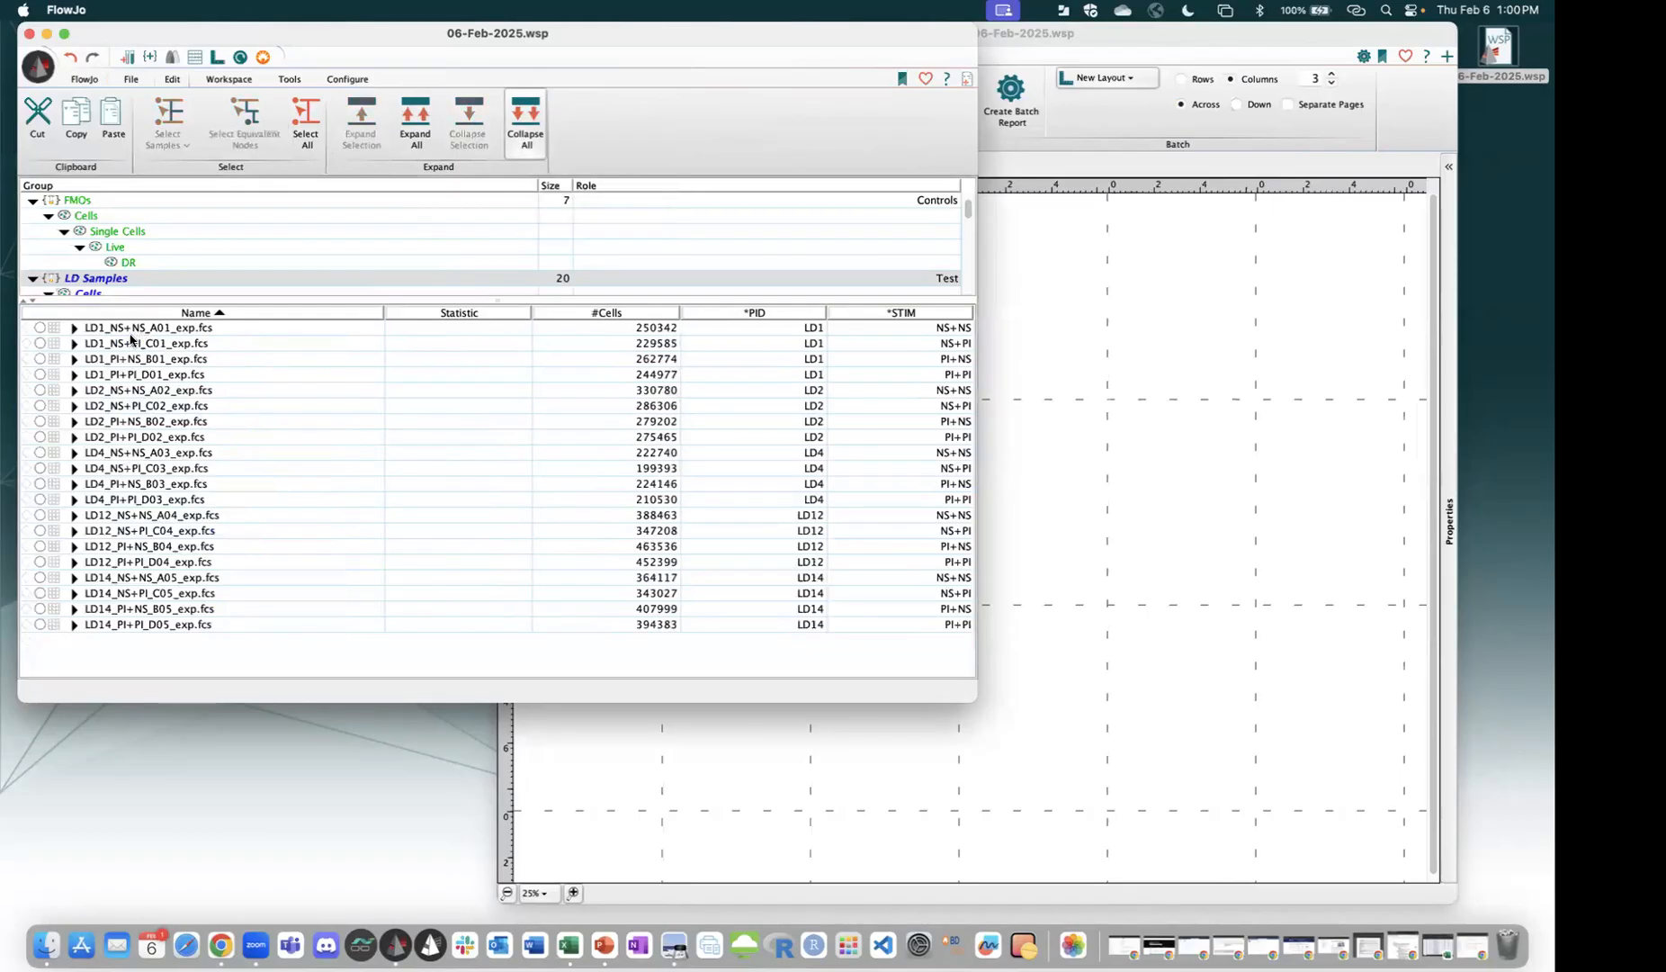
Step through the four LD1 samples in the workspace, from NS+NS to PI+PI.
{"action": "left_click", "coordinate": [130, 333]}
{"action": "key", "text": "Down"}
{"action": "key", "text": "Down"}
{"action": "key", "text": "Down"}
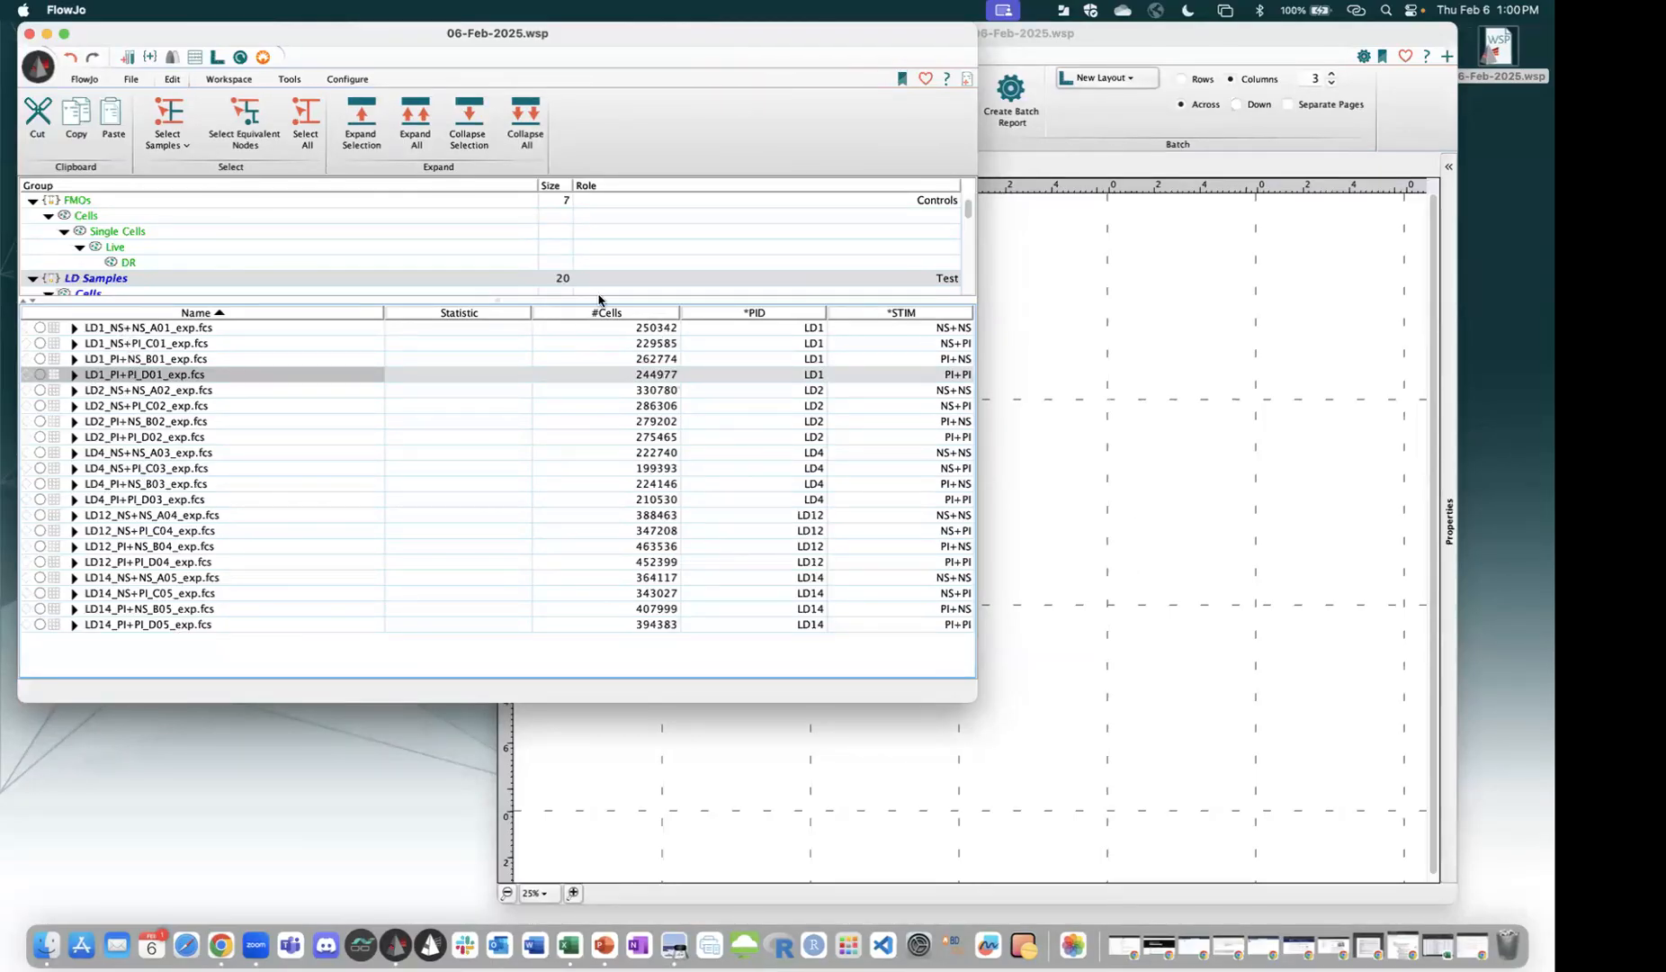
Set the layout's batch output to 4 columns with New Layout as the destination and create the batch report.
{"action": "key", "text": "super+grave"}
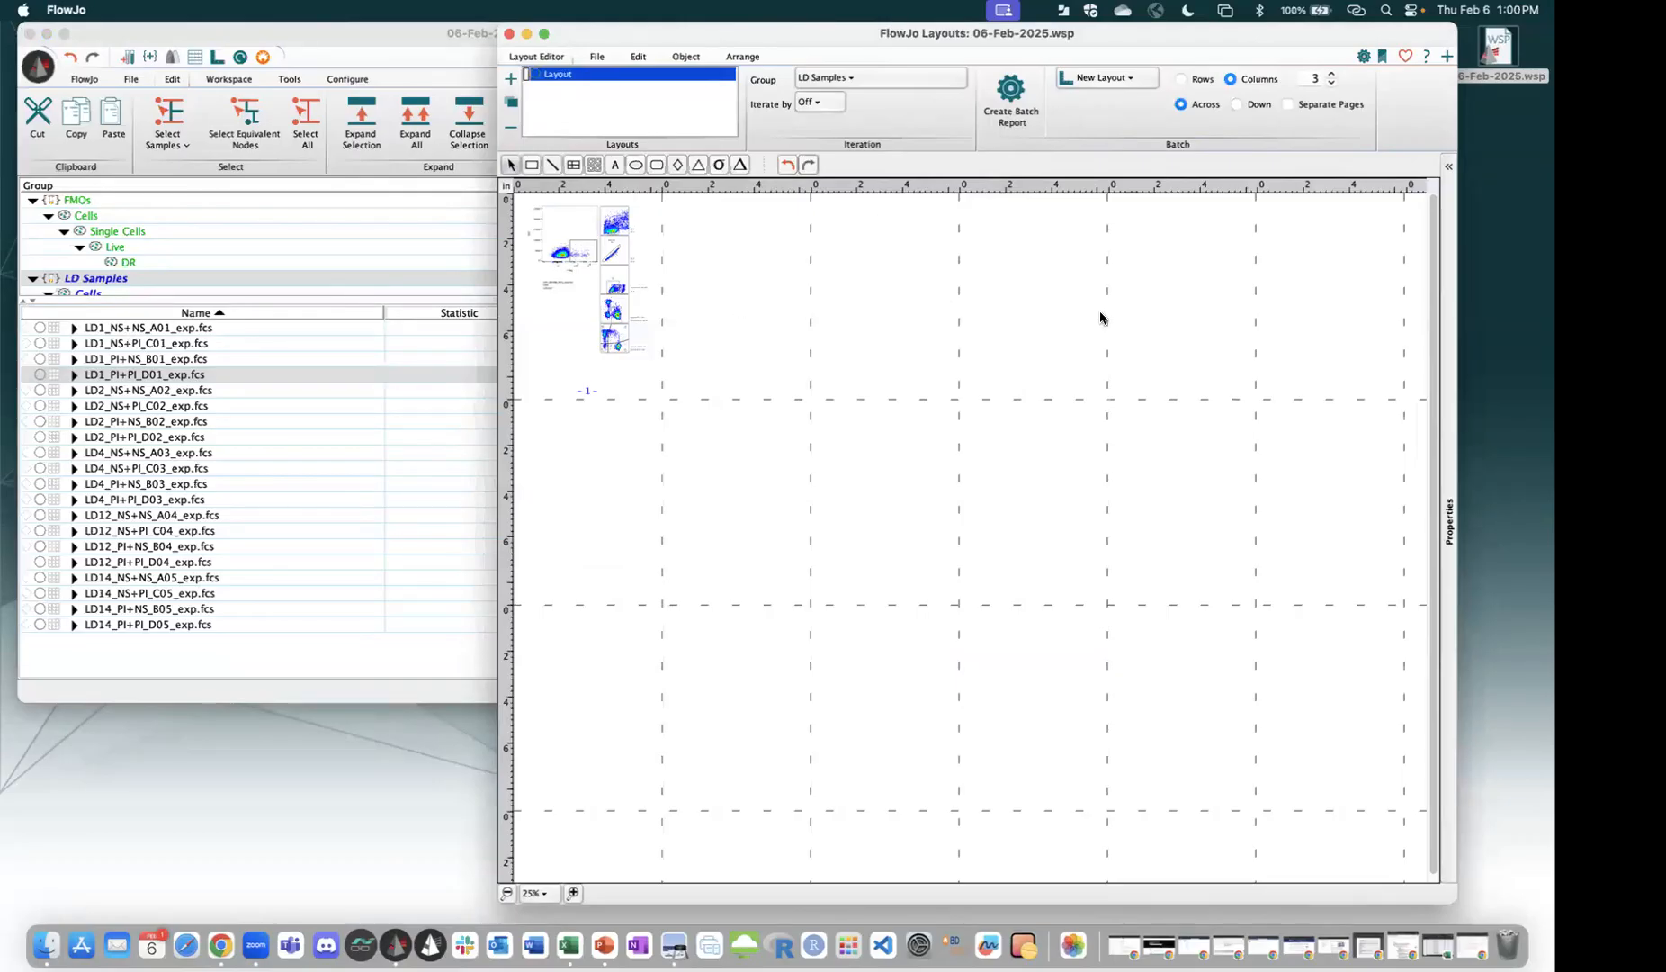
{"action": "left_click", "coordinate": [1332, 74]}
{"action": "left_click", "coordinate": [1290, 105]}
{"action": "left_click", "coordinate": [1094, 79]}
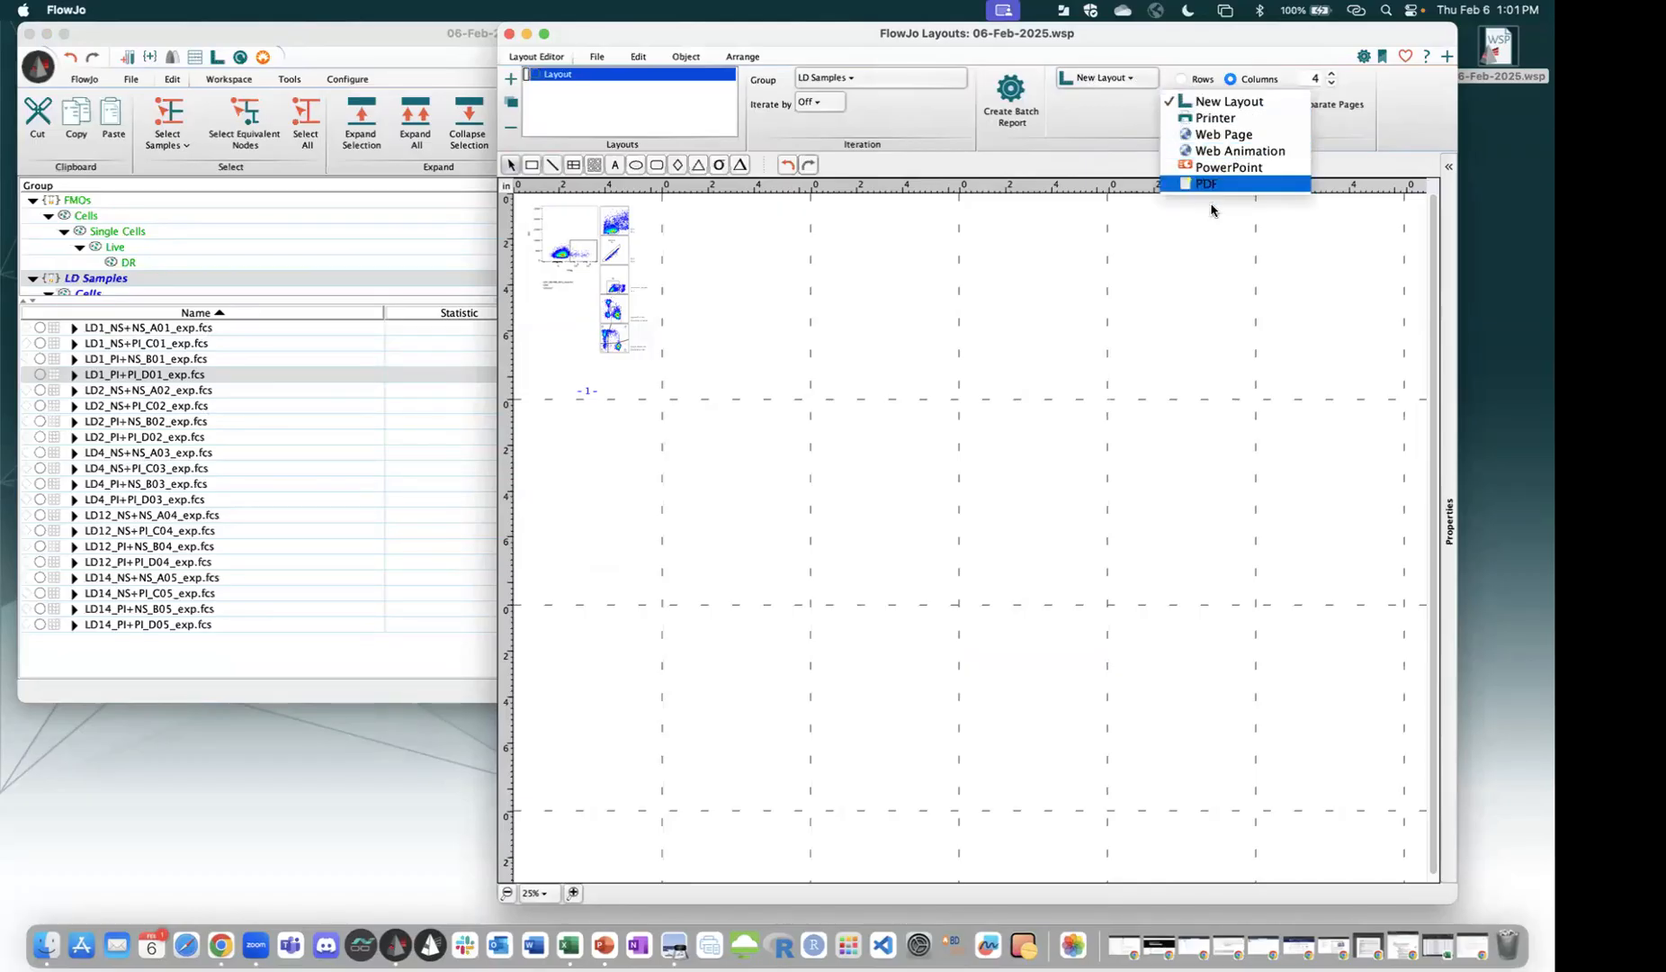
{"action": "left_click", "coordinate": [1071, 94]}
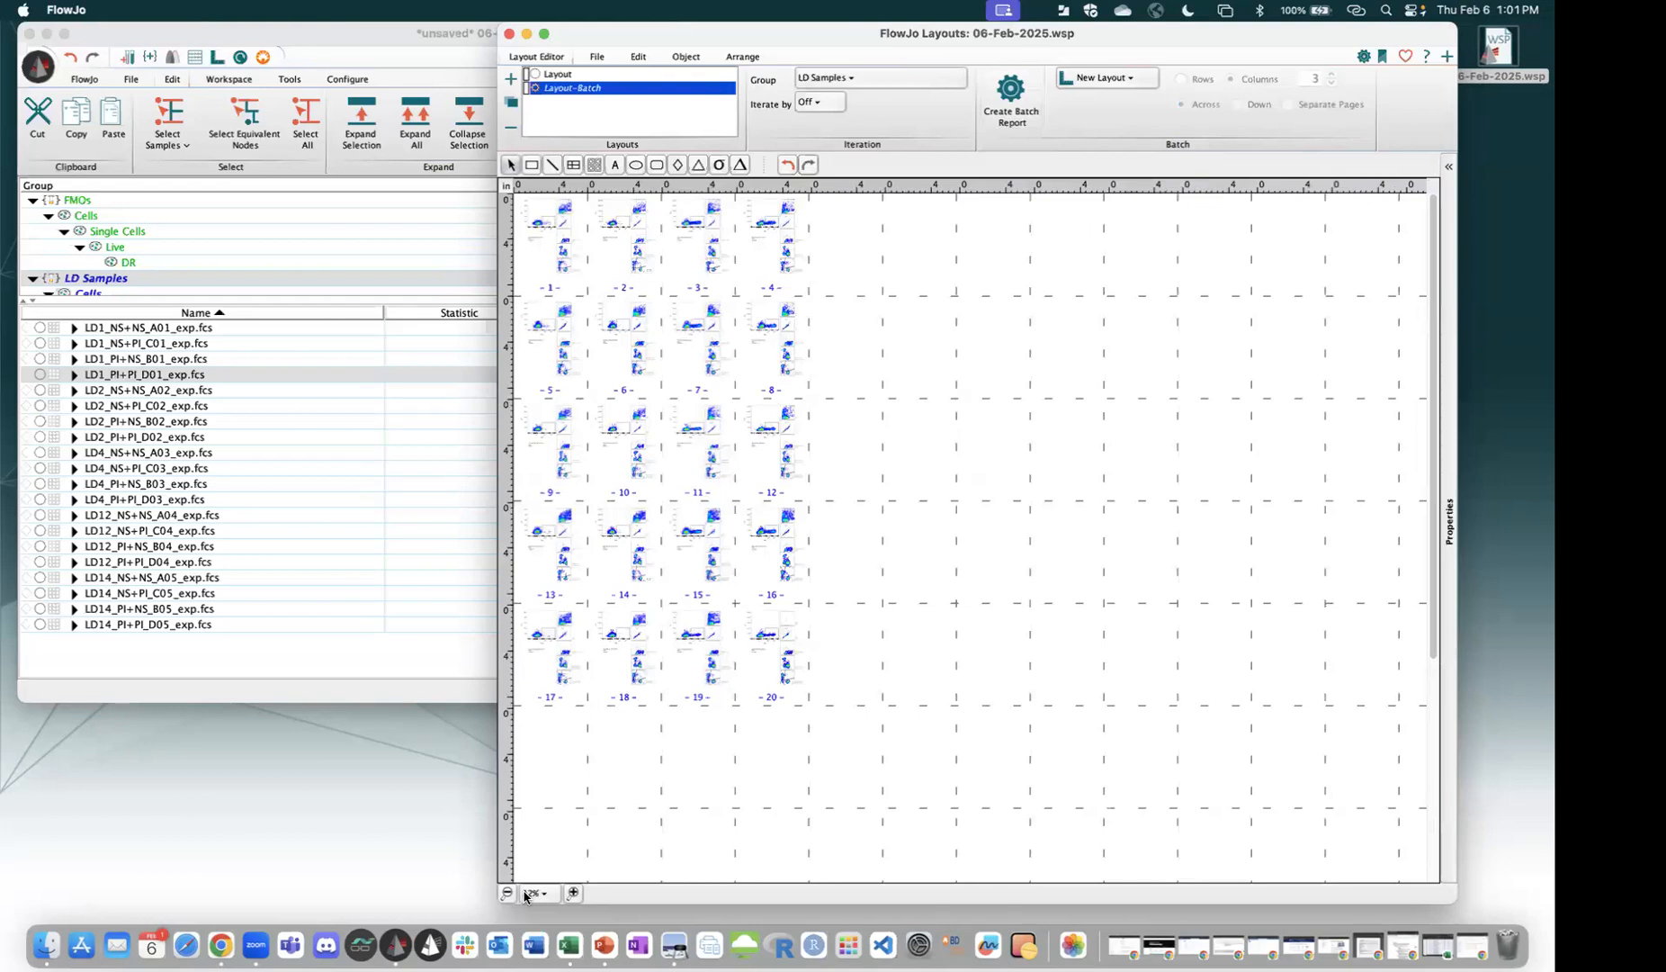
Examine the IFNg plots and their ancestry plots across the batch report pages, comparing stimulations and donors at close range.
{"action": "scroll", "coordinate": [676, 681], "scroll_direction": "up", "scroll_amount": 4}
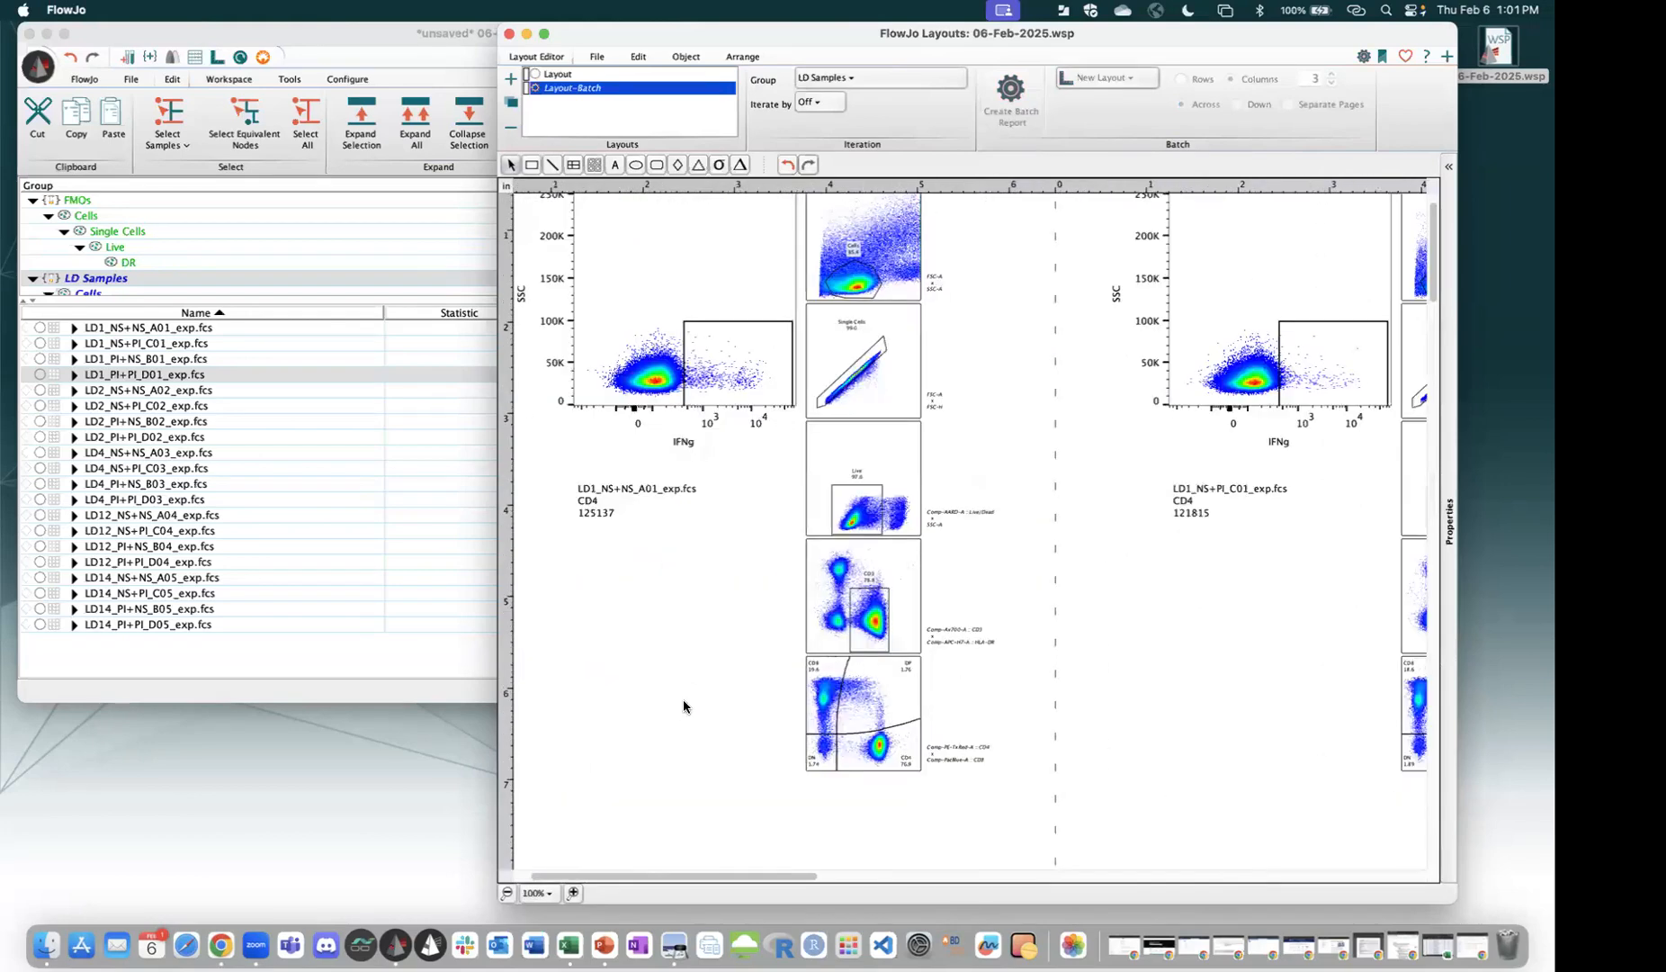
{"action": "scroll", "coordinate": [684, 703], "scroll_direction": "up", "scroll_amount": 1}
{"action": "scroll", "coordinate": [776, 676], "scroll_direction": "right", "scroll_amount": 5}
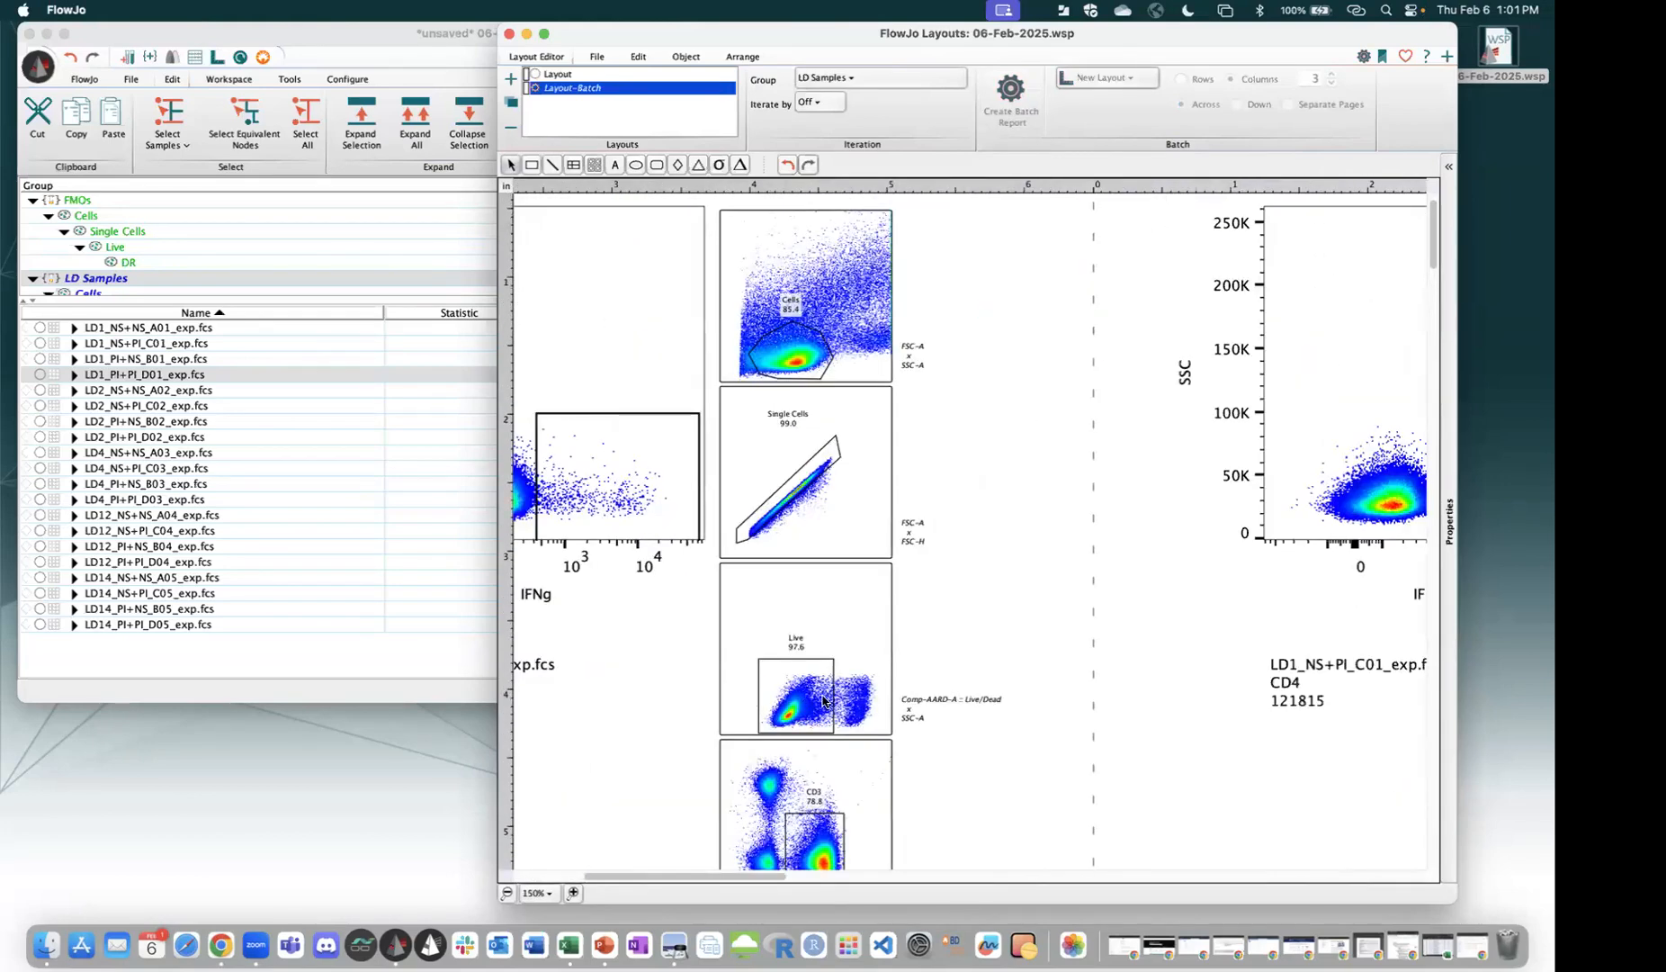
{"action": "scroll", "coordinate": [812, 703], "scroll_direction": "right", "scroll_amount": 13}
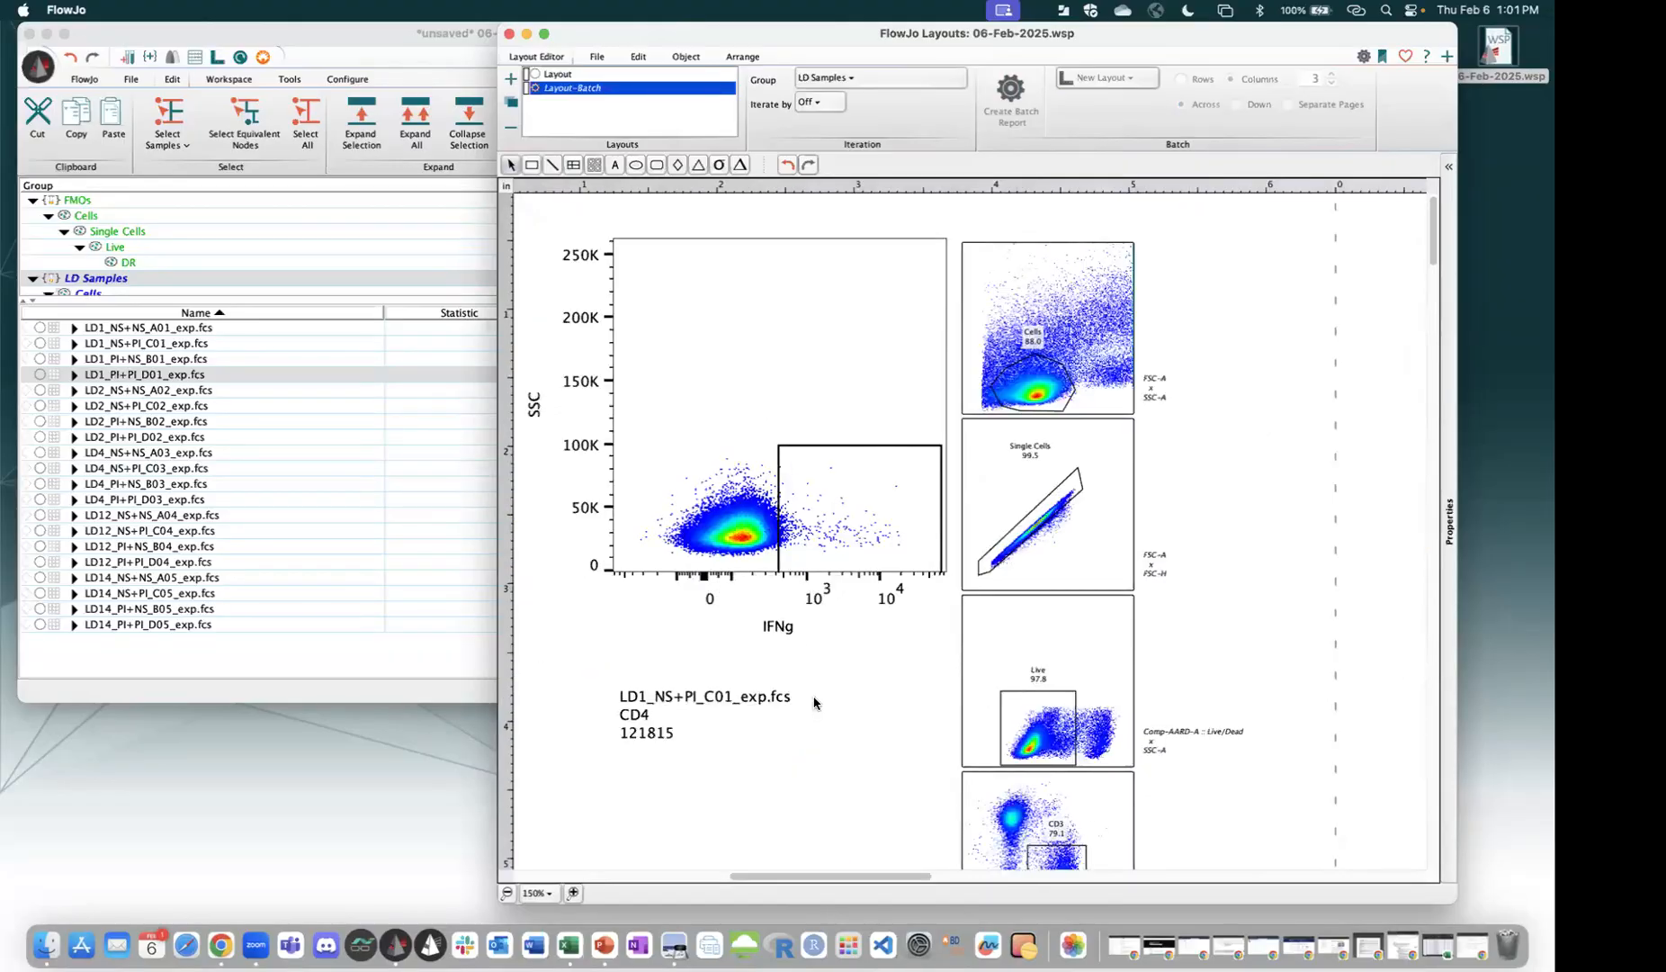
{"action": "scroll", "coordinate": [952, 718], "scroll_direction": "right", "scroll_amount": 20}
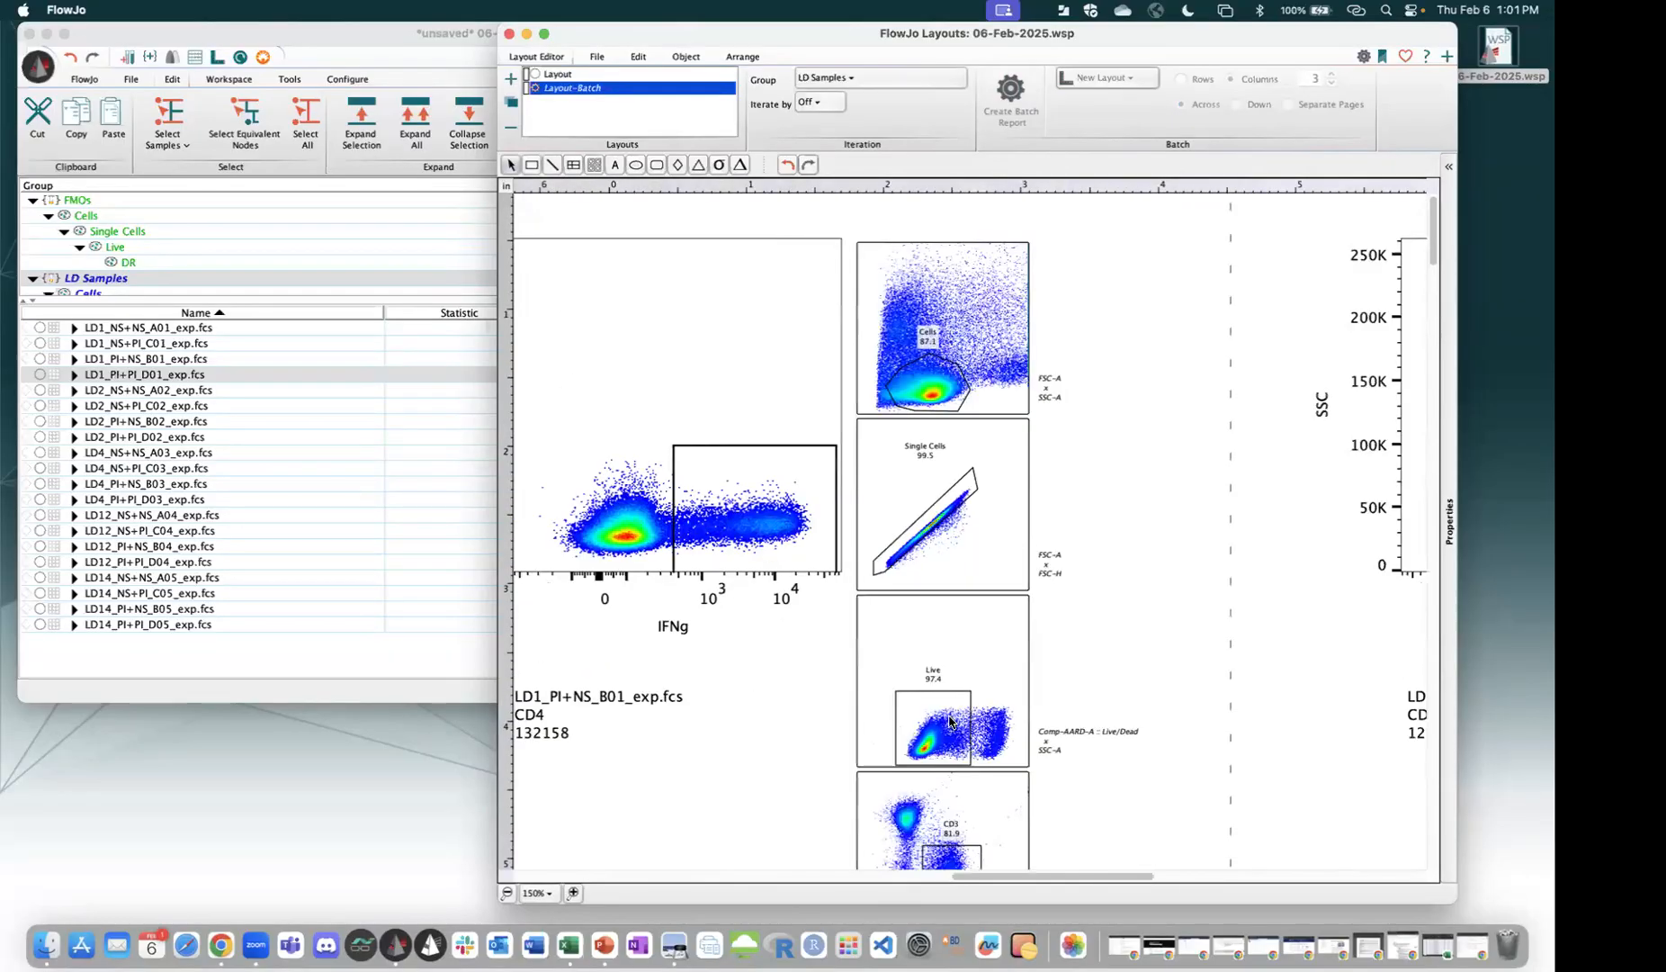
{"action": "scroll", "coordinate": [949, 721], "scroll_direction": "right", "scroll_amount": 11}
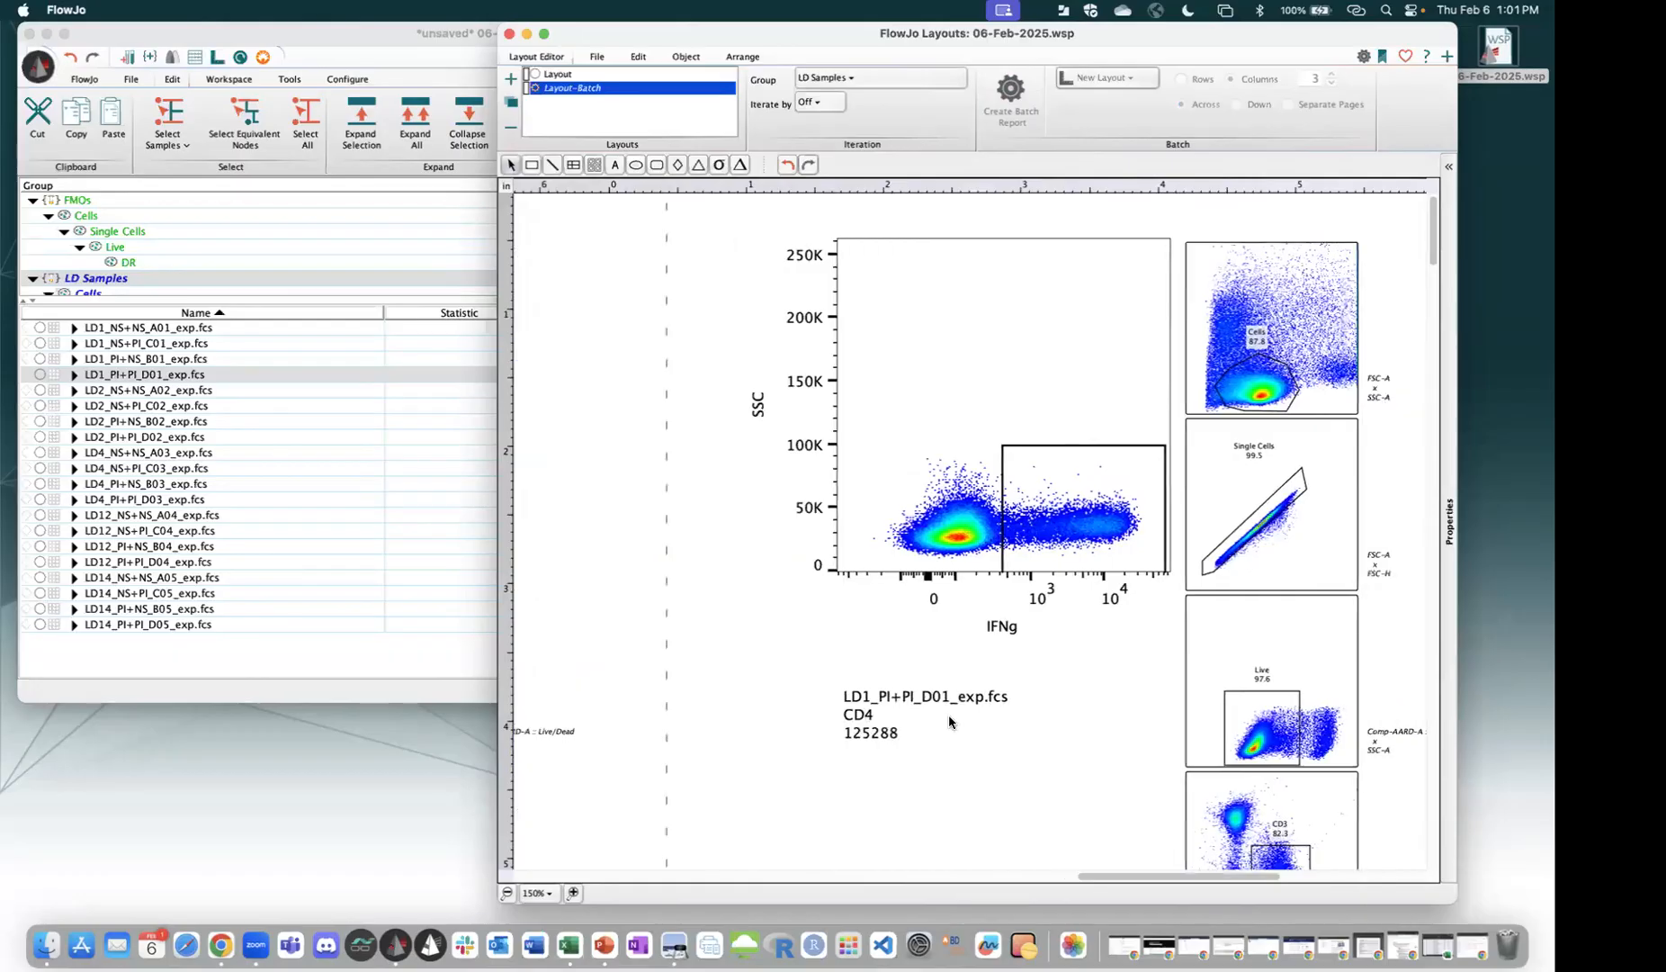
{"action": "scroll", "coordinate": [949, 720], "scroll_direction": "right", "scroll_amount": 1}
{"action": "scroll", "coordinate": [949, 720], "scroll_direction": "down", "scroll_amount": 1}
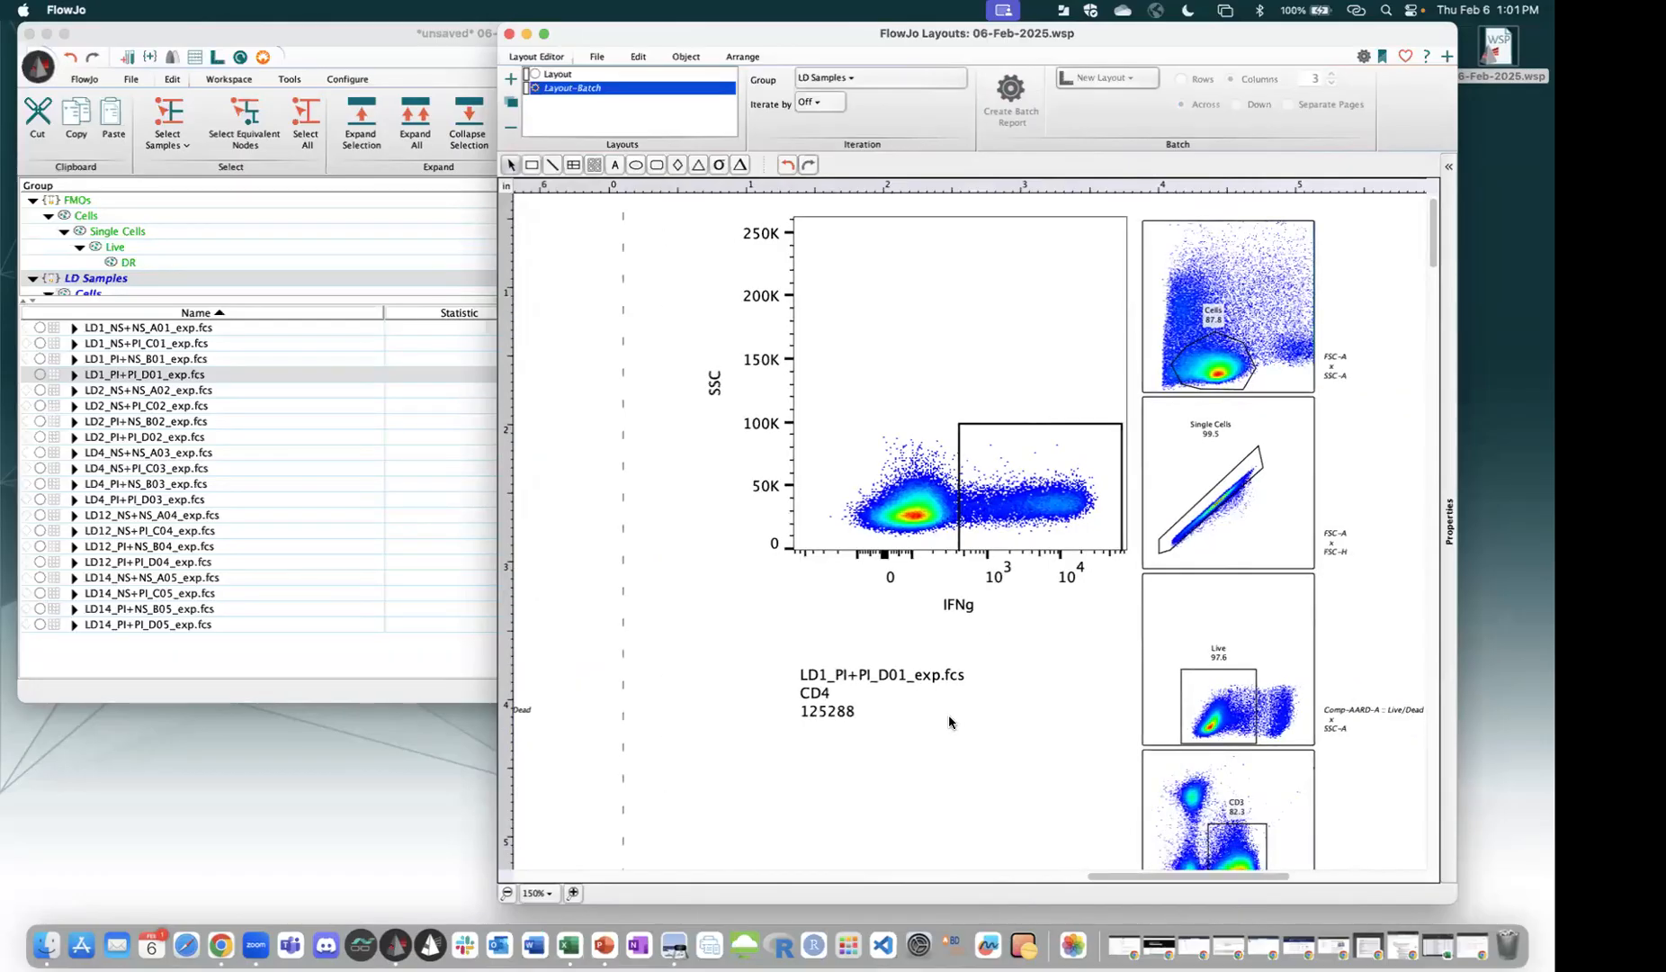
{"action": "scroll", "coordinate": [949, 720], "scroll_direction": "down", "scroll_amount": 10}
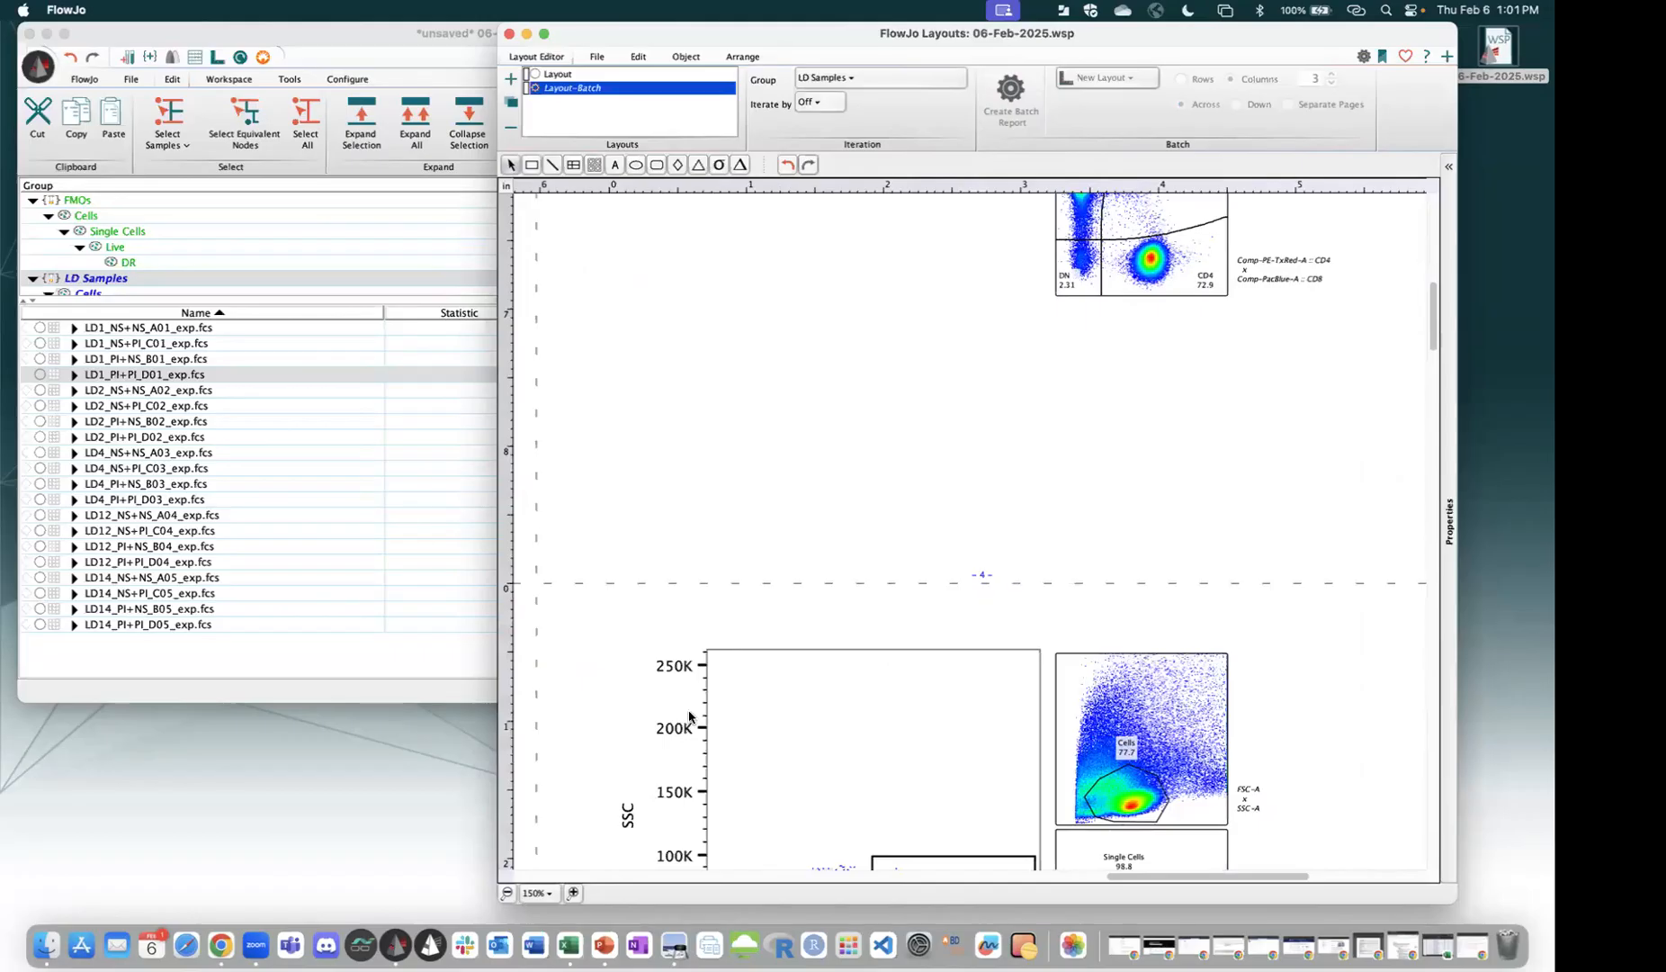
{"action": "scroll", "coordinate": [733, 762], "scroll_direction": "down", "scroll_amount": 5}
{"action": "scroll", "coordinate": [732, 763], "scroll_direction": "right", "scroll_amount": 1}
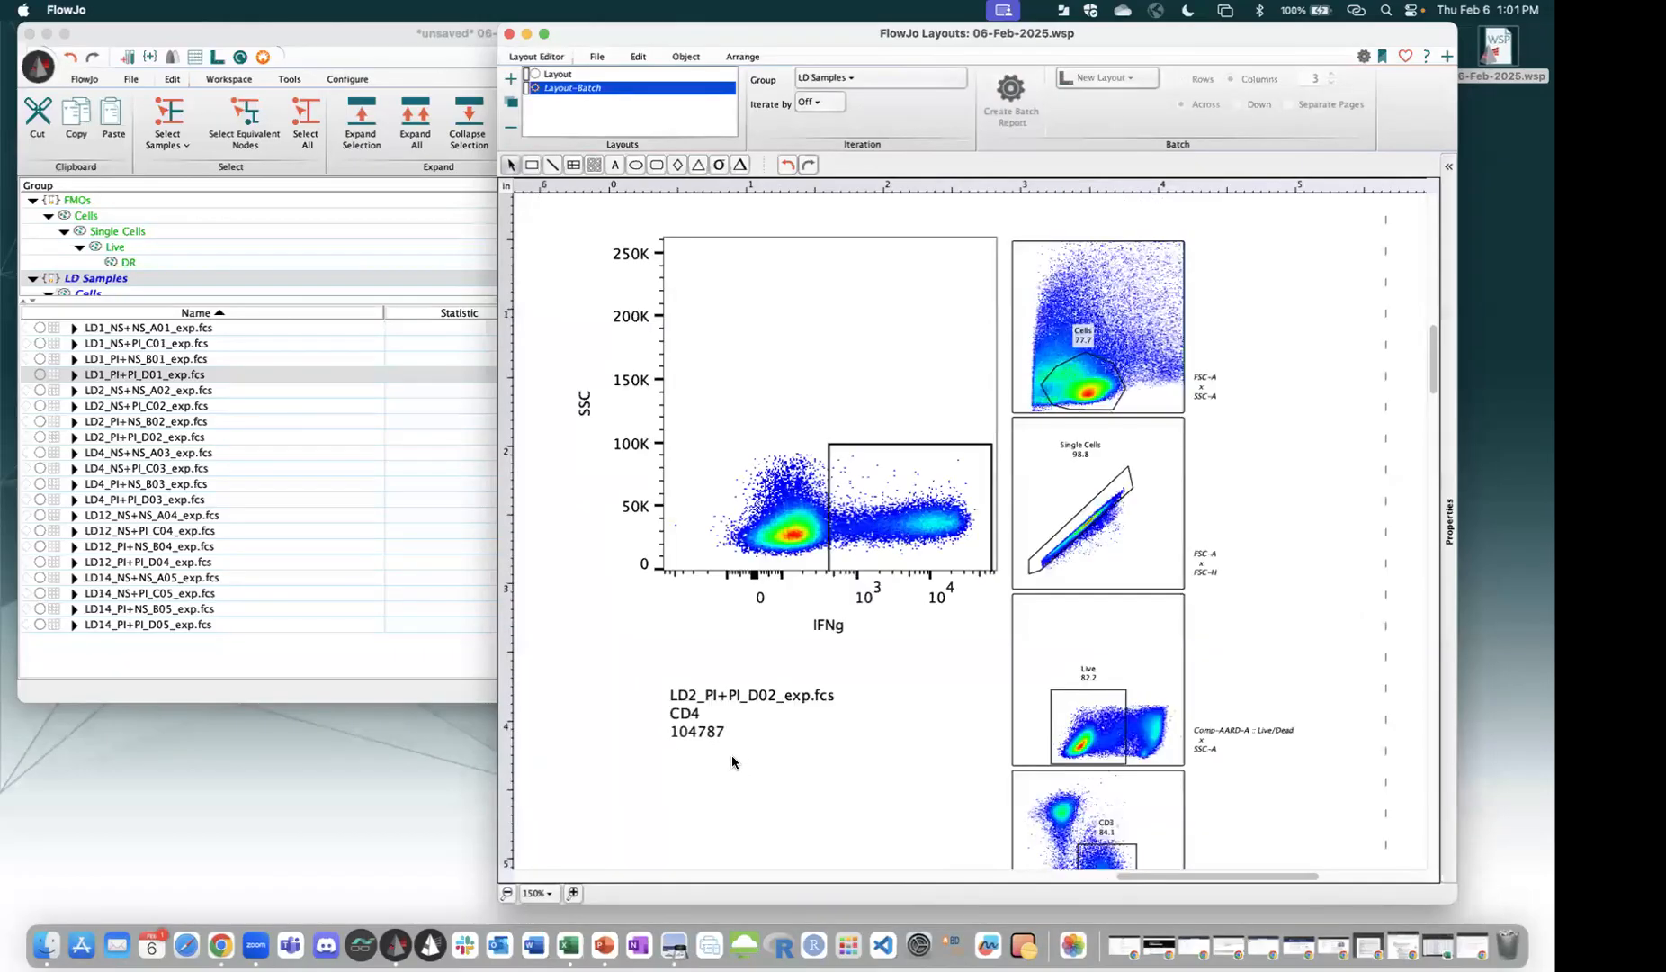
{"action": "scroll", "coordinate": [540, 887], "scroll_direction": "down", "scroll_amount": 8}
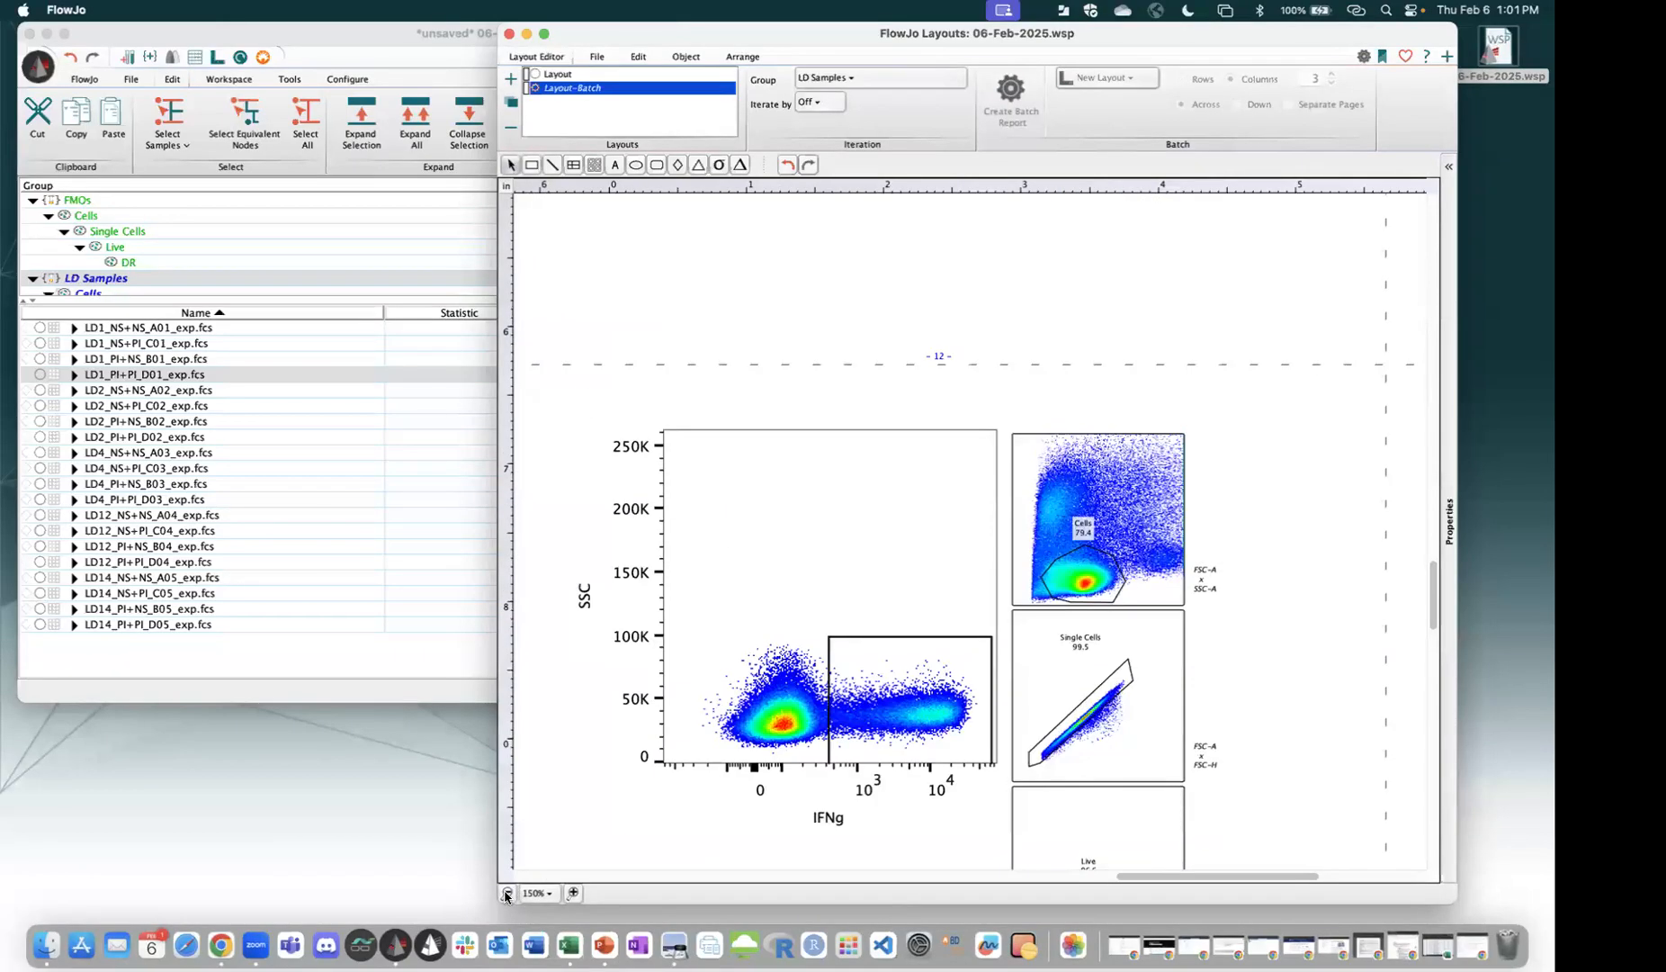
{"action": "scroll", "coordinate": [508, 896], "scroll_direction": "down", "scroll_amount": 6}
{"action": "scroll", "coordinate": [508, 895], "scroll_direction": "right", "scroll_amount": 1}
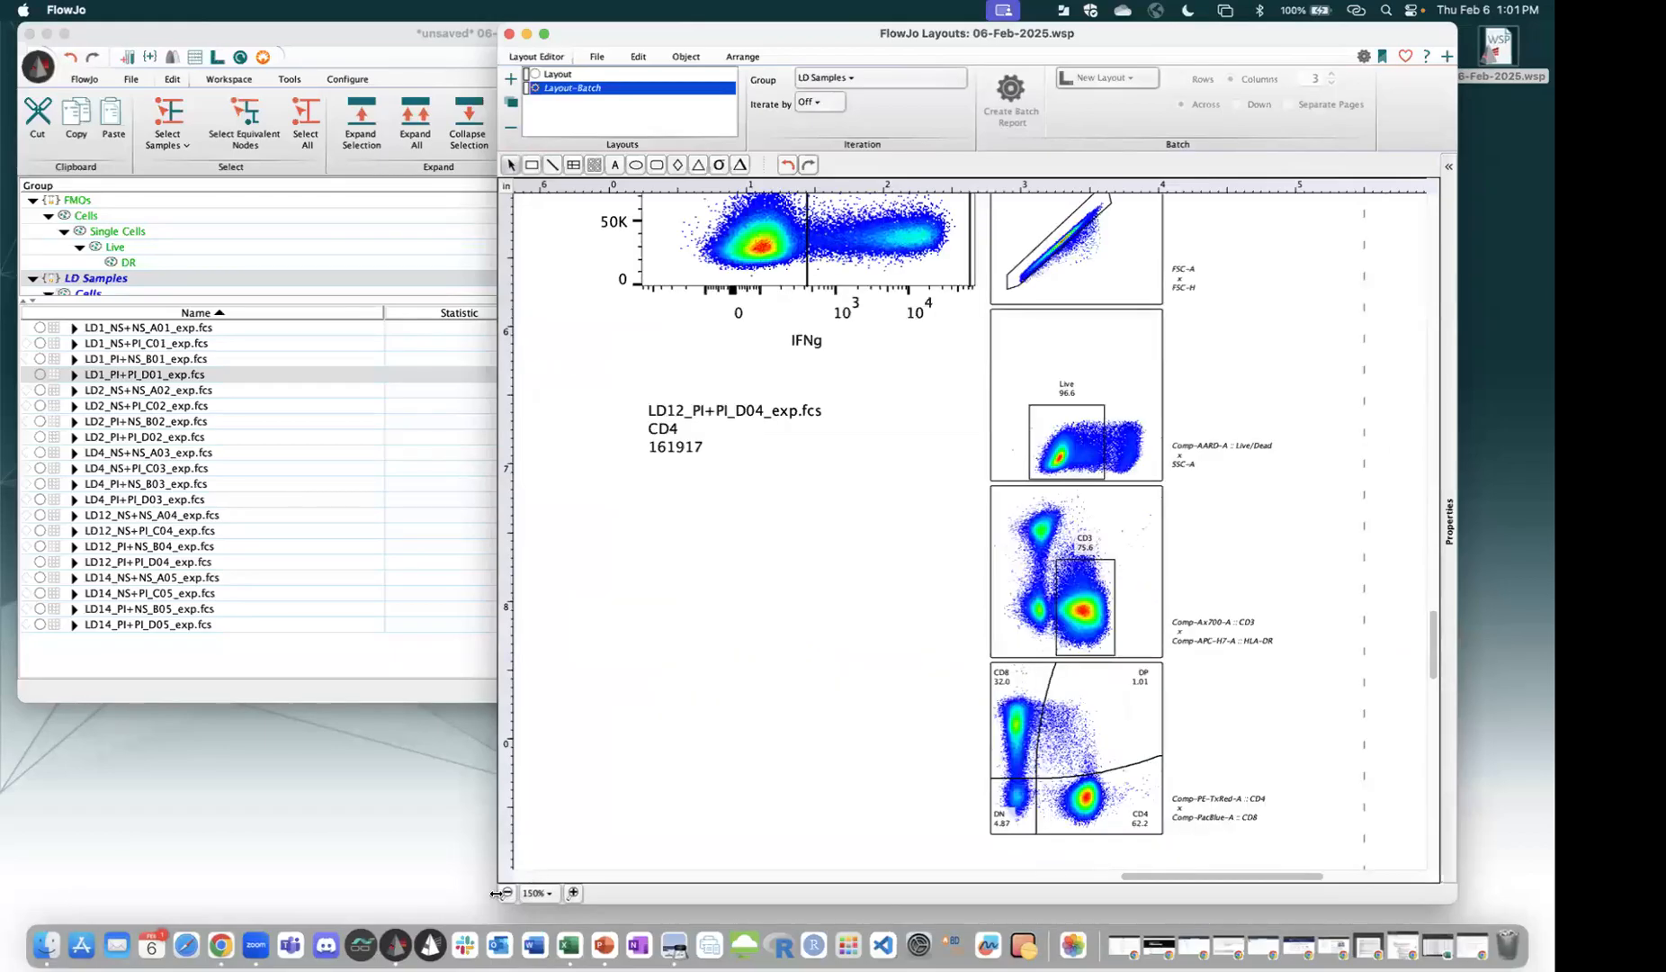
{"action": "left_click", "coordinate": [507, 895]}
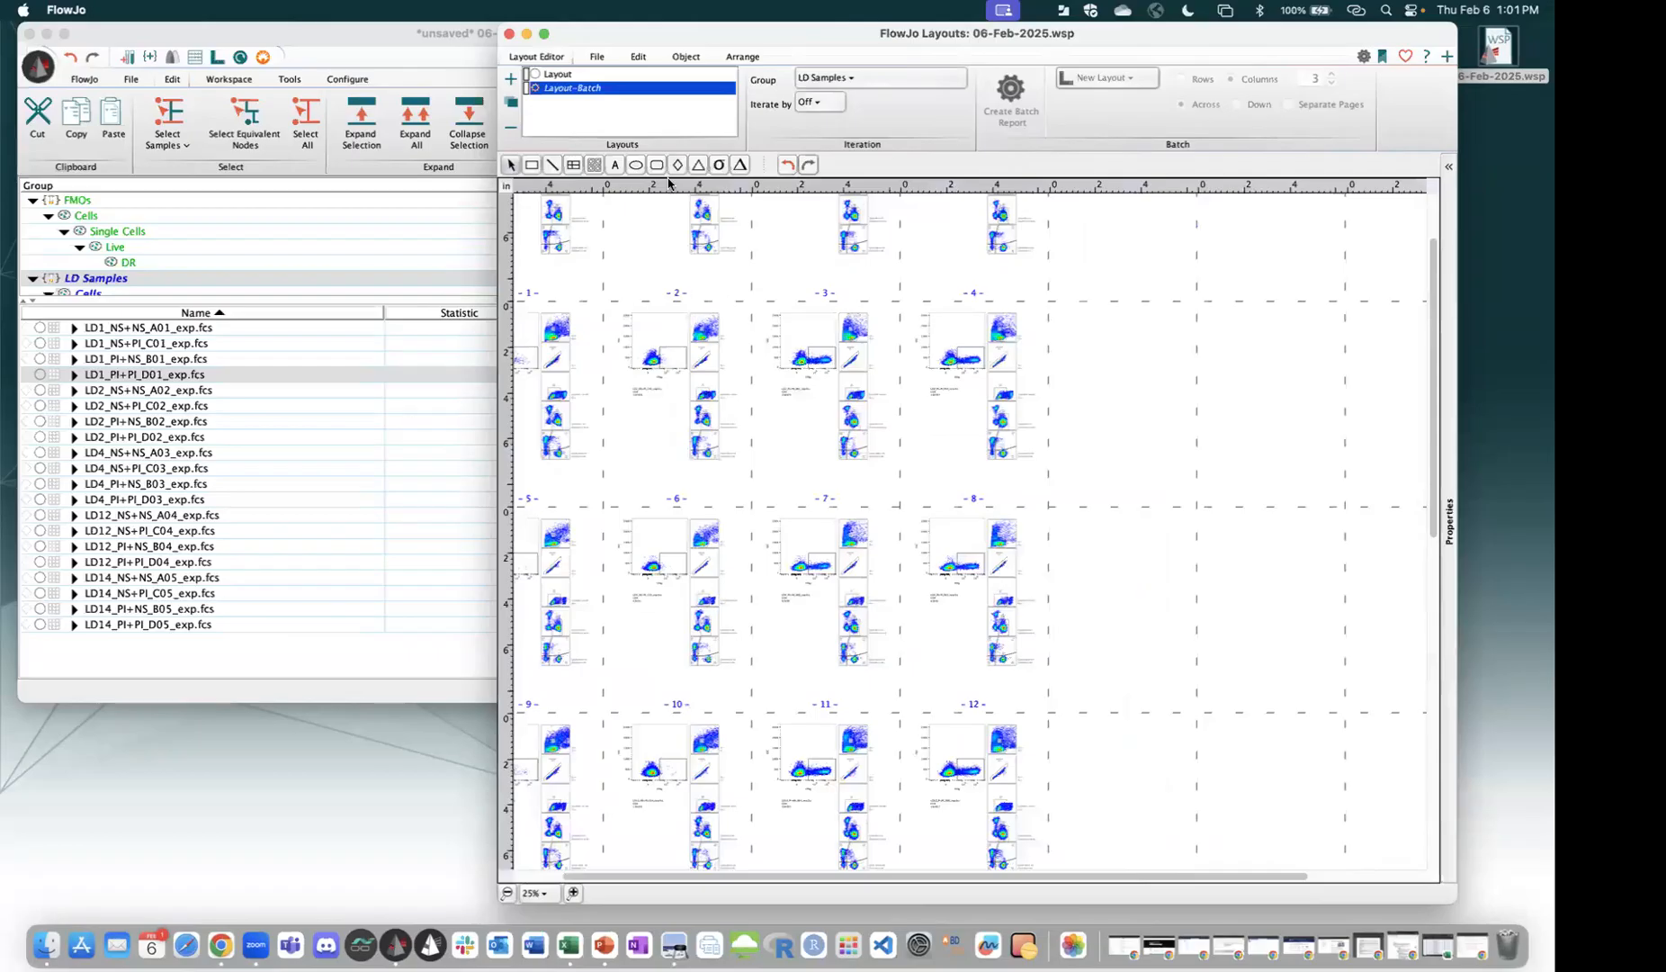
Look through the image formats available for exporting the batch layout.
{"action": "left_click", "coordinate": [597, 60]}
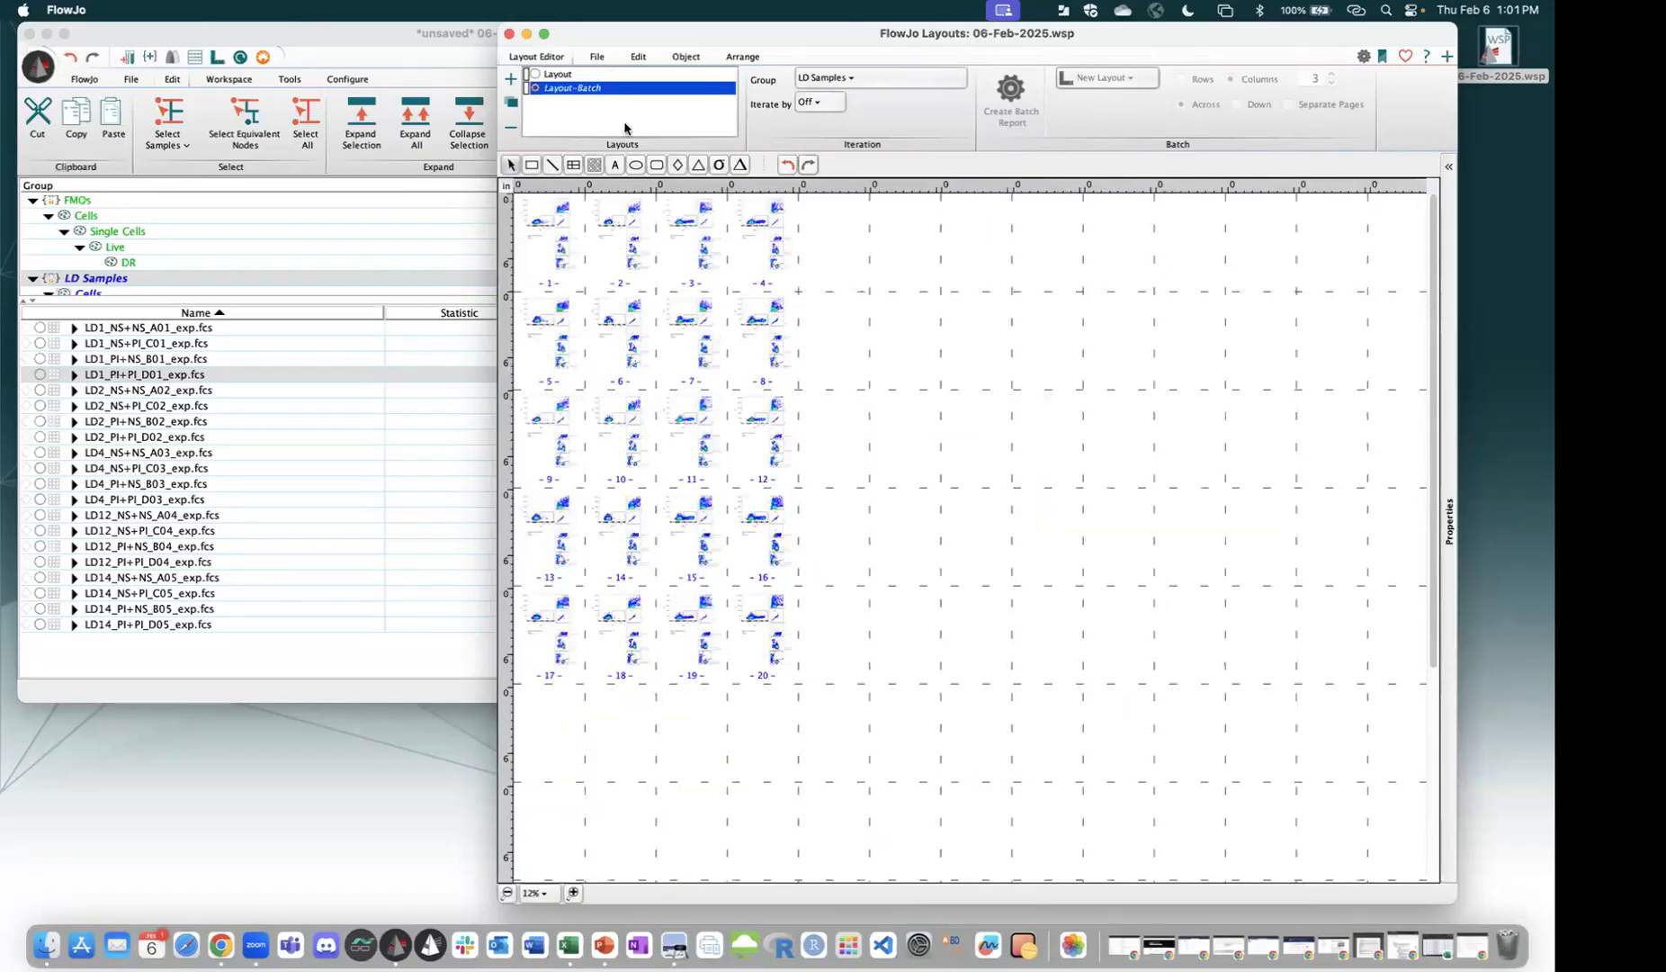
{"action": "left_click", "coordinate": [632, 135]}
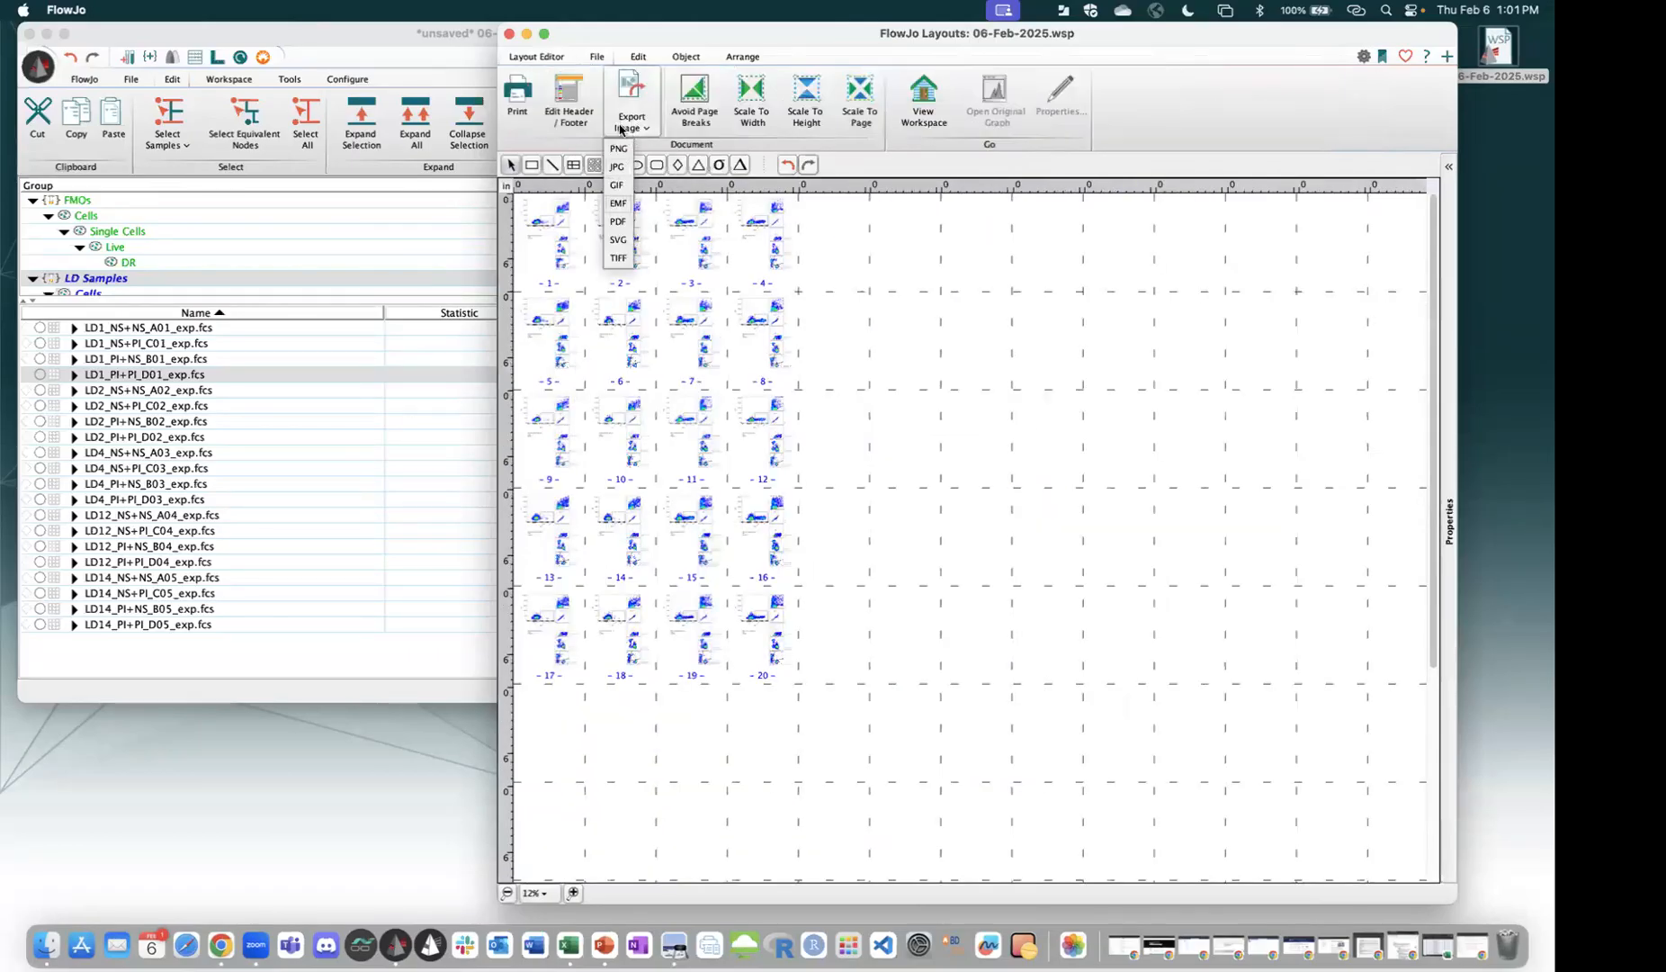
{"action": "left_click", "coordinate": [878, 379]}
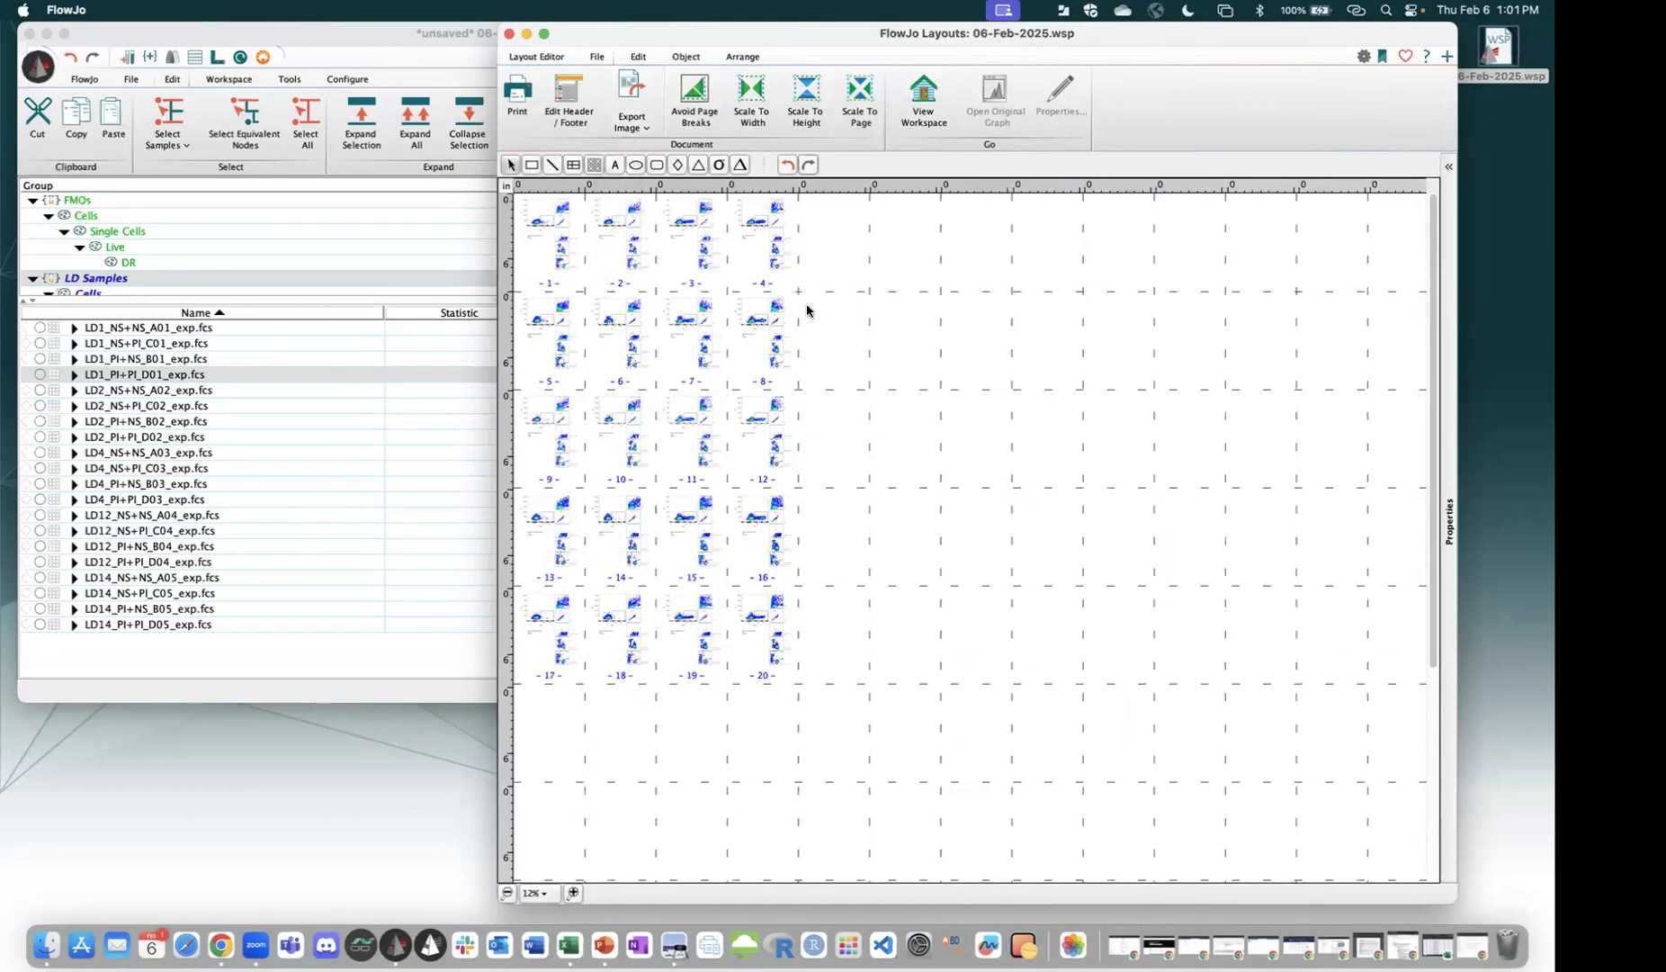
Extend the page area around all the batch plots, scale the layout to the page, and recheck the image export formats.
{"action": "left_click_drag", "start_coordinate": [801, 293], "coordinate": [871, 681]}
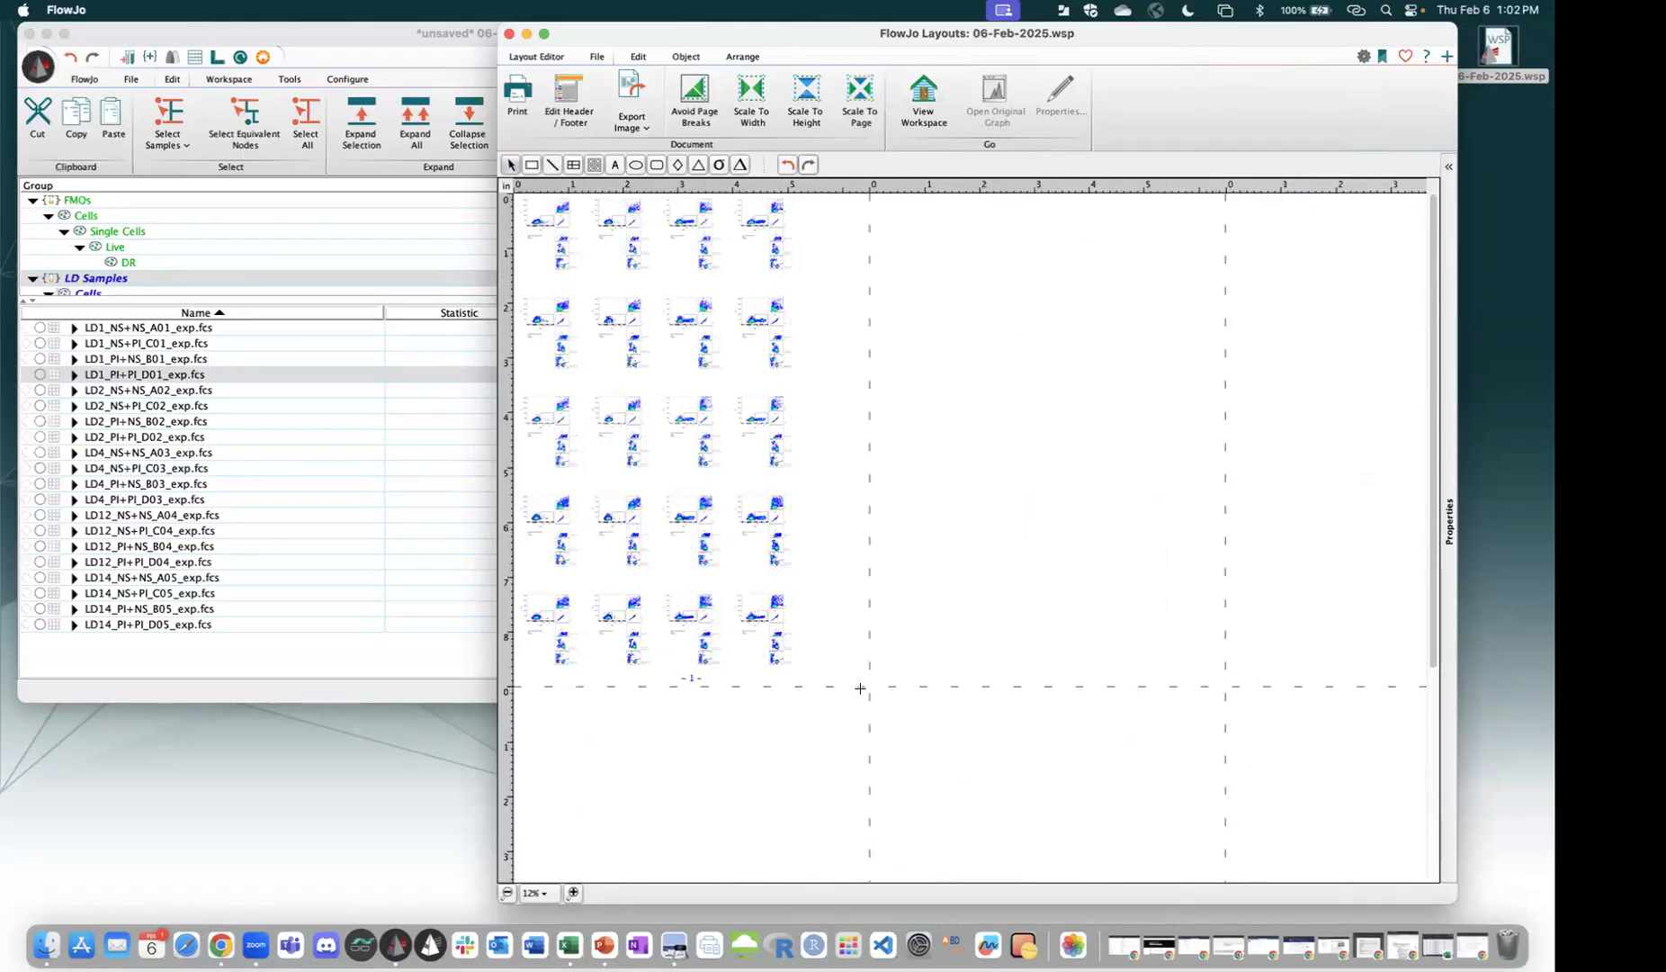
{"action": "left_click", "coordinate": [860, 99]}
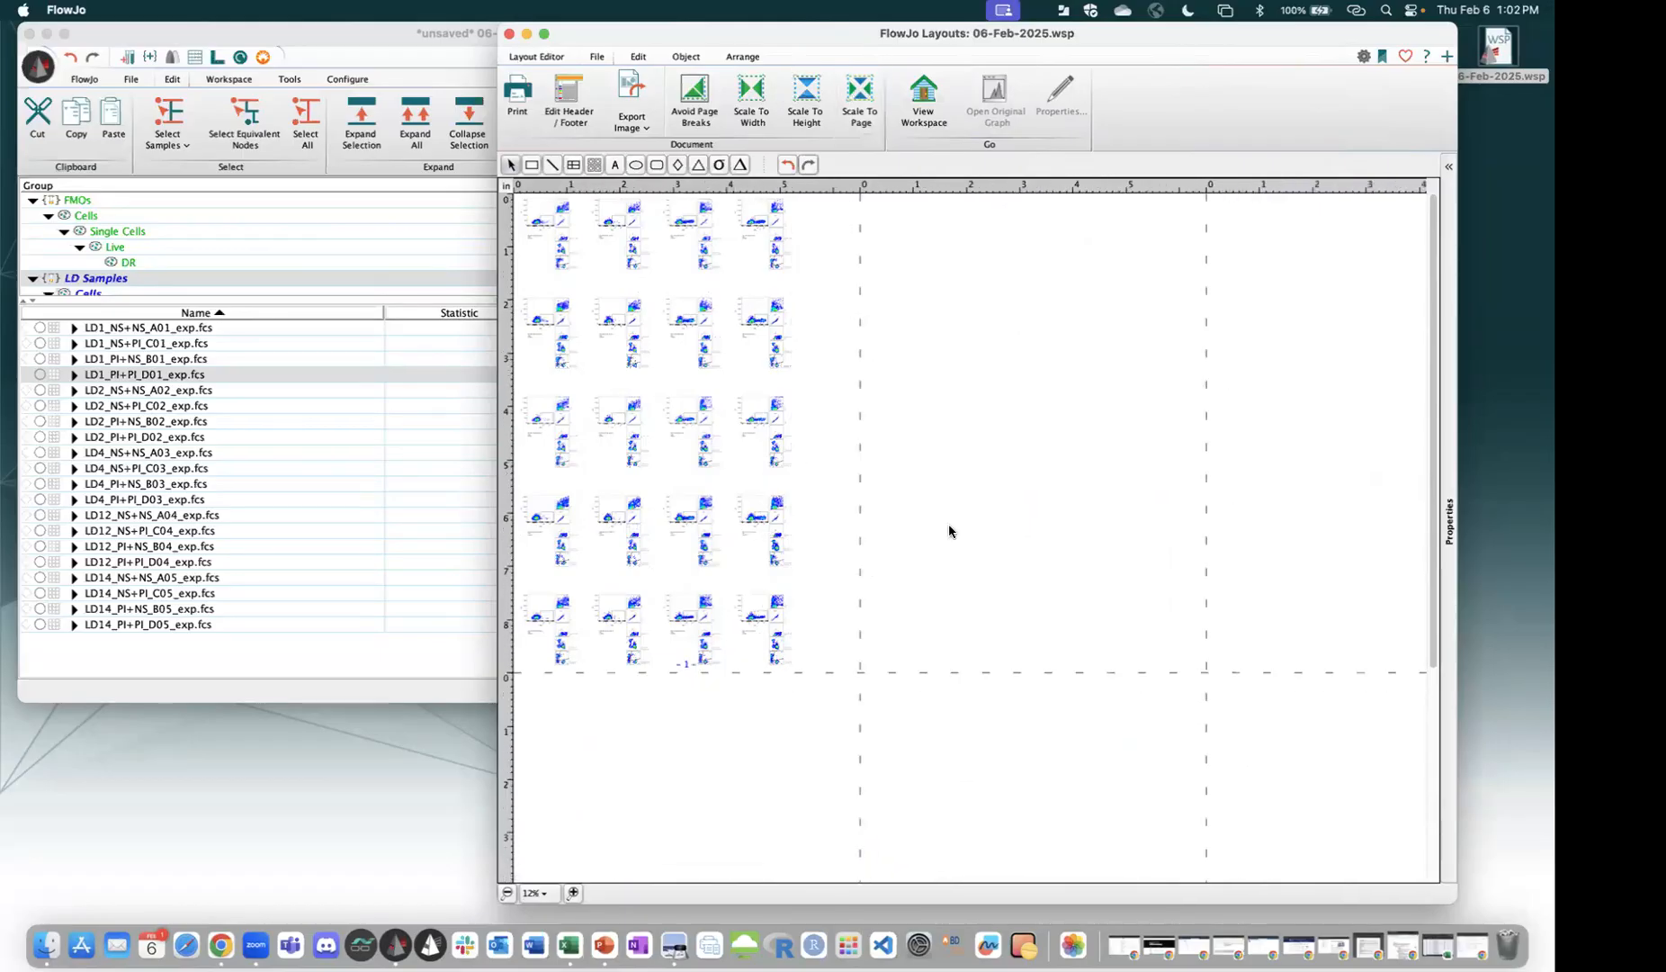
{"action": "left_click", "coordinate": [635, 126]}
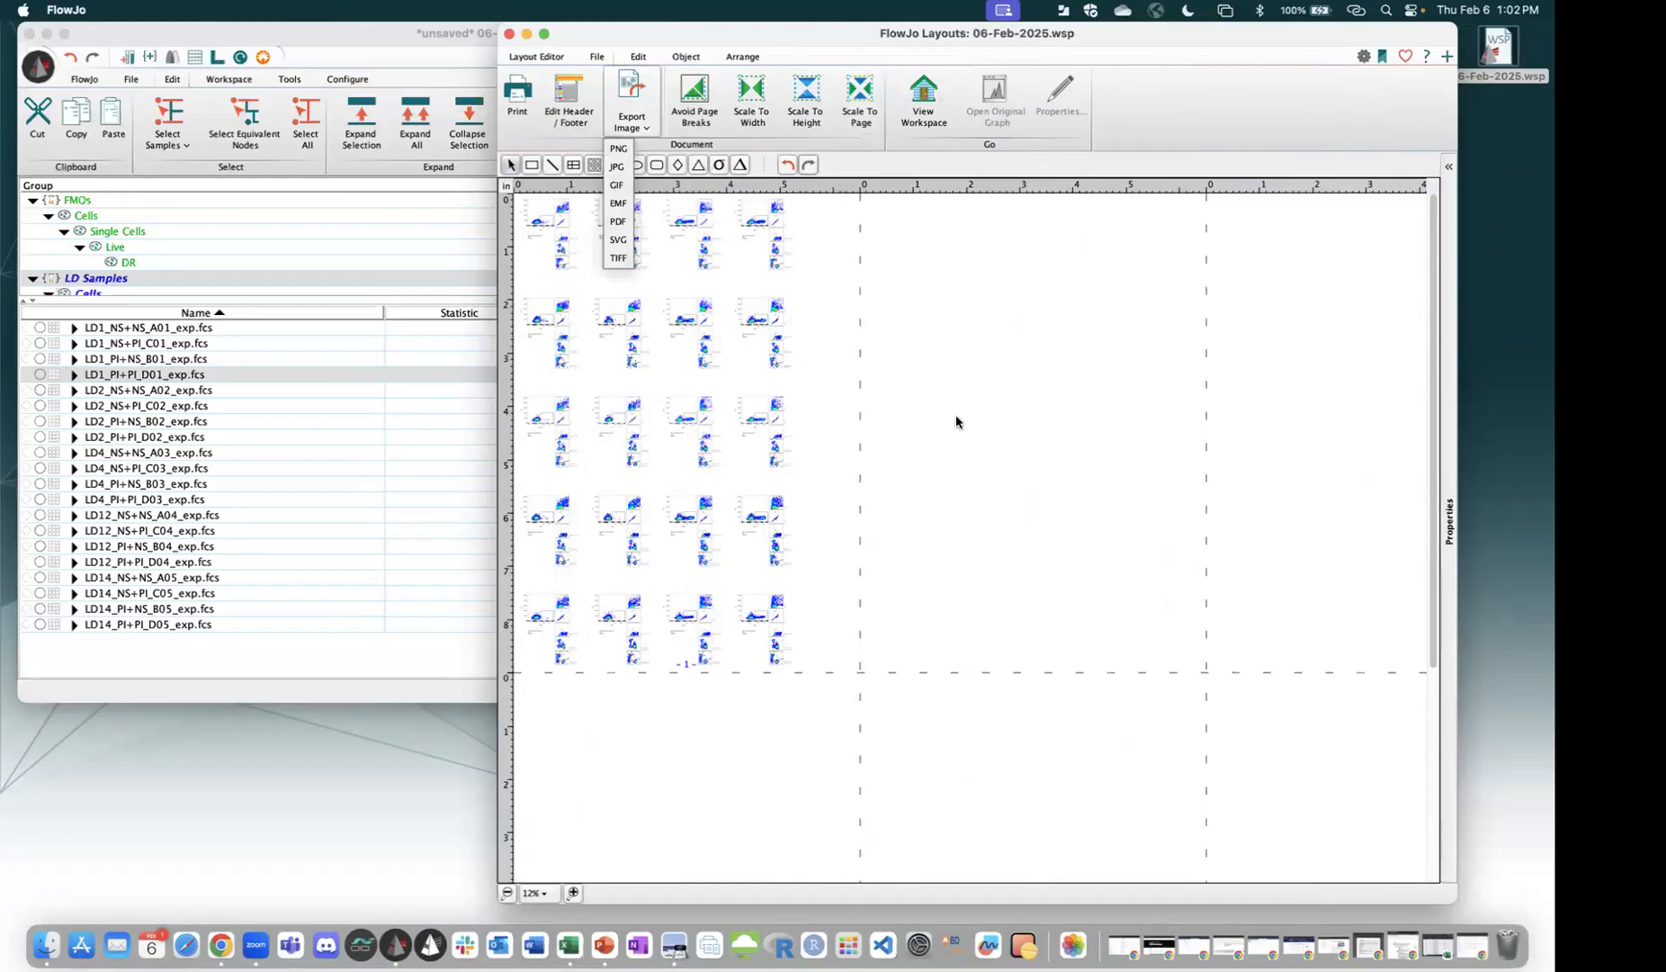
{"action": "left_click", "coordinate": [788, 493]}
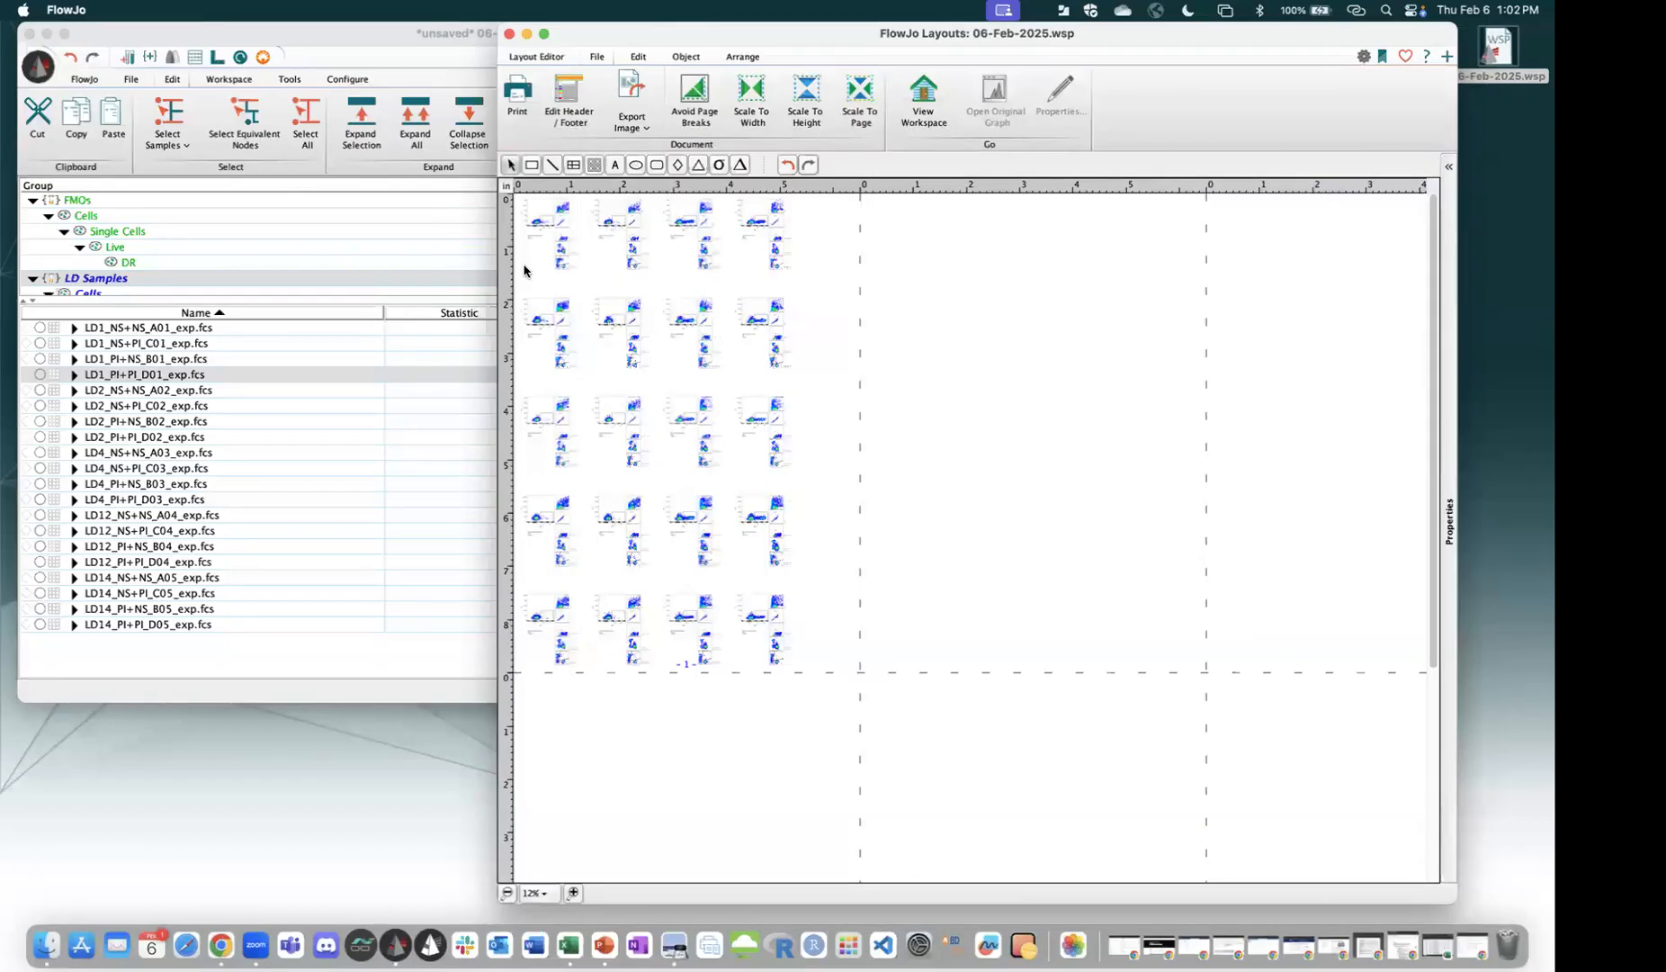
Add a new blank layout and expand all the sample hierarchies in the workspace.
{"action": "left_click", "coordinate": [548, 58]}
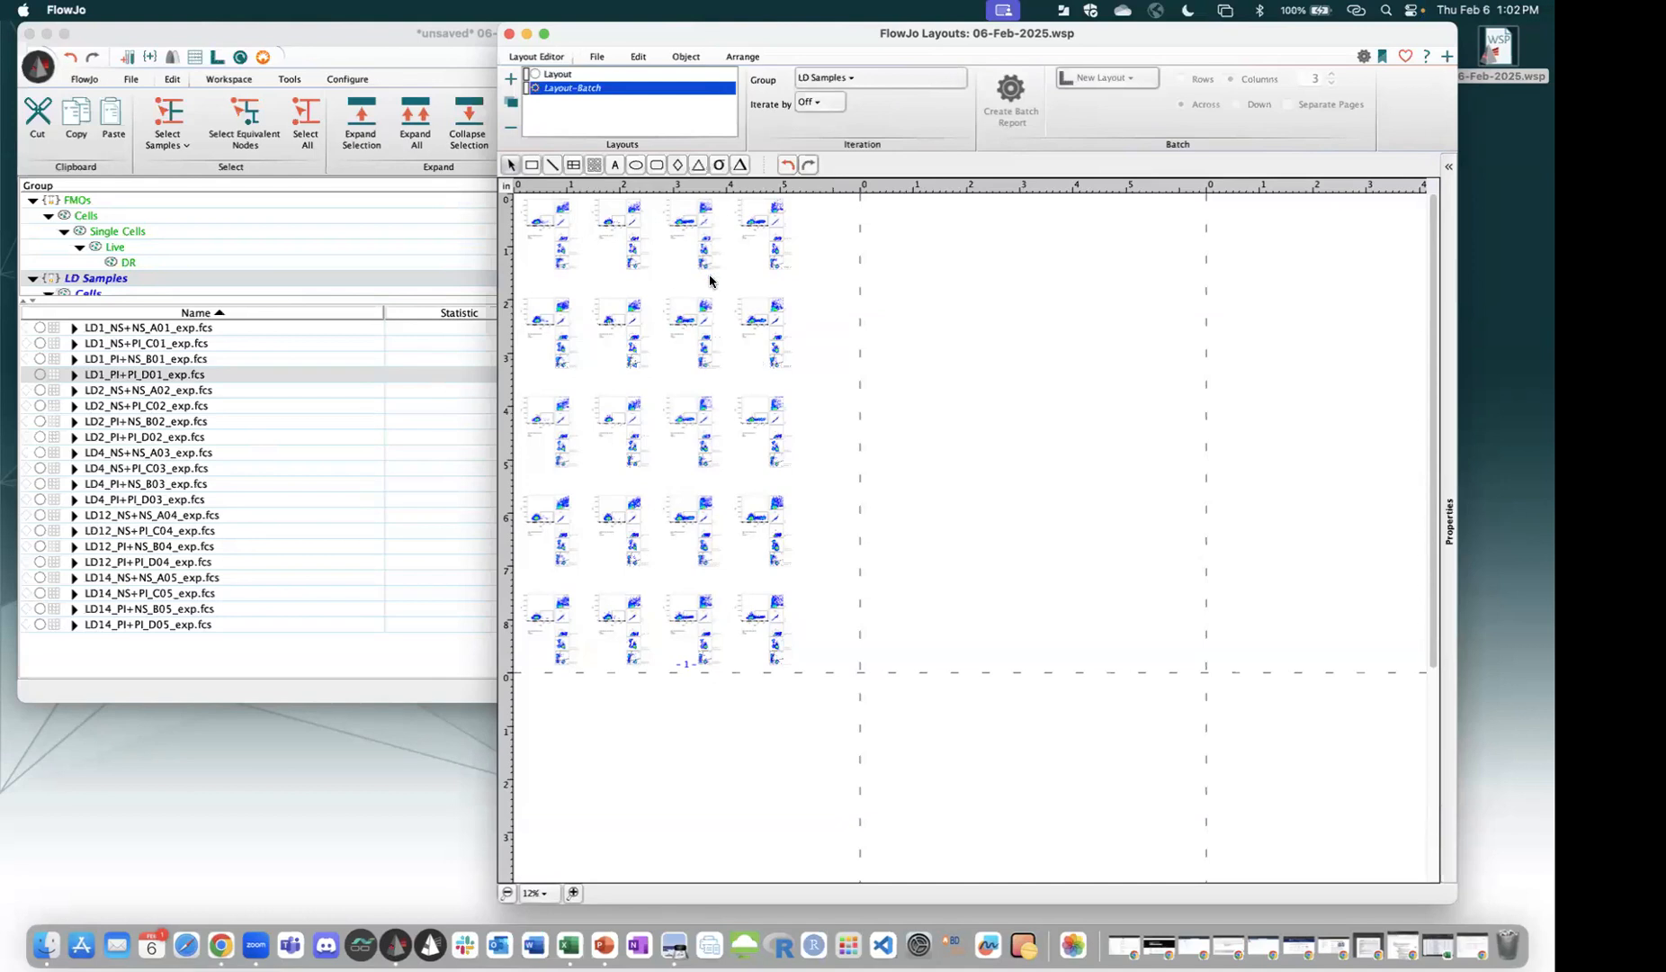
{"action": "left_click", "coordinate": [510, 80]}
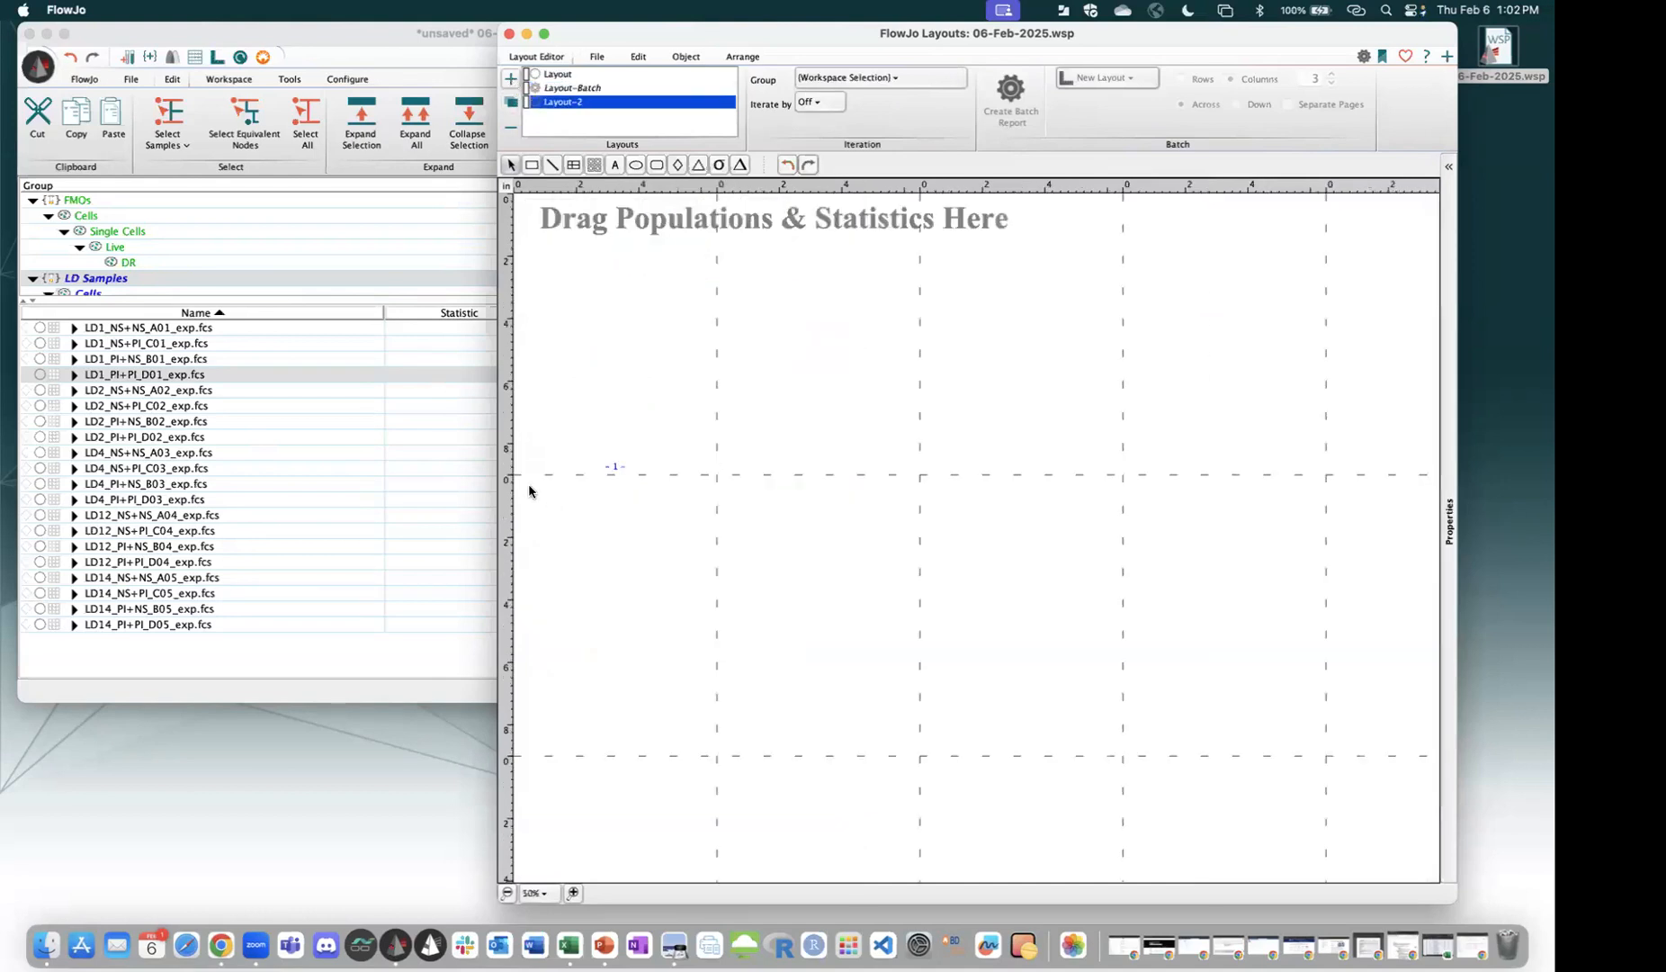
{"action": "left_click", "coordinate": [404, 123]}
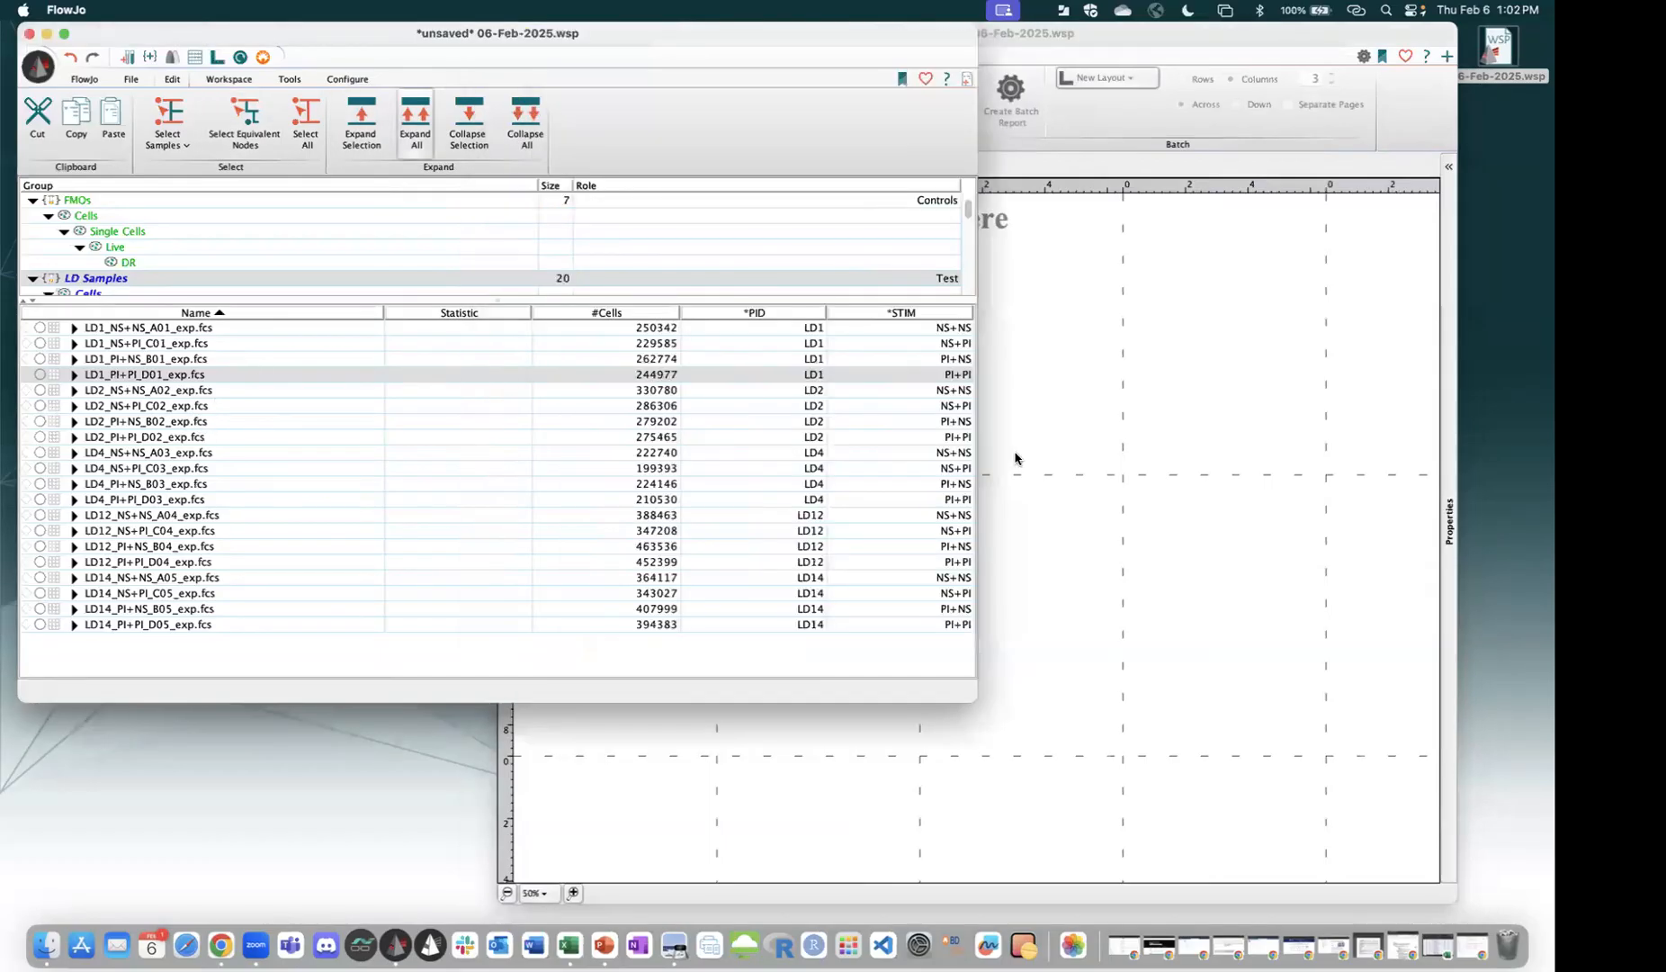
Place the CD4 population of LD1_NS+NS_A01_exp.fcs in the new layout and overlay the CD4 population of LD1_NS+PI_C01_exp.fcs on it.
{"action": "left_click_drag", "start_coordinate": [1125, 401], "coordinate": [1123, 387]}
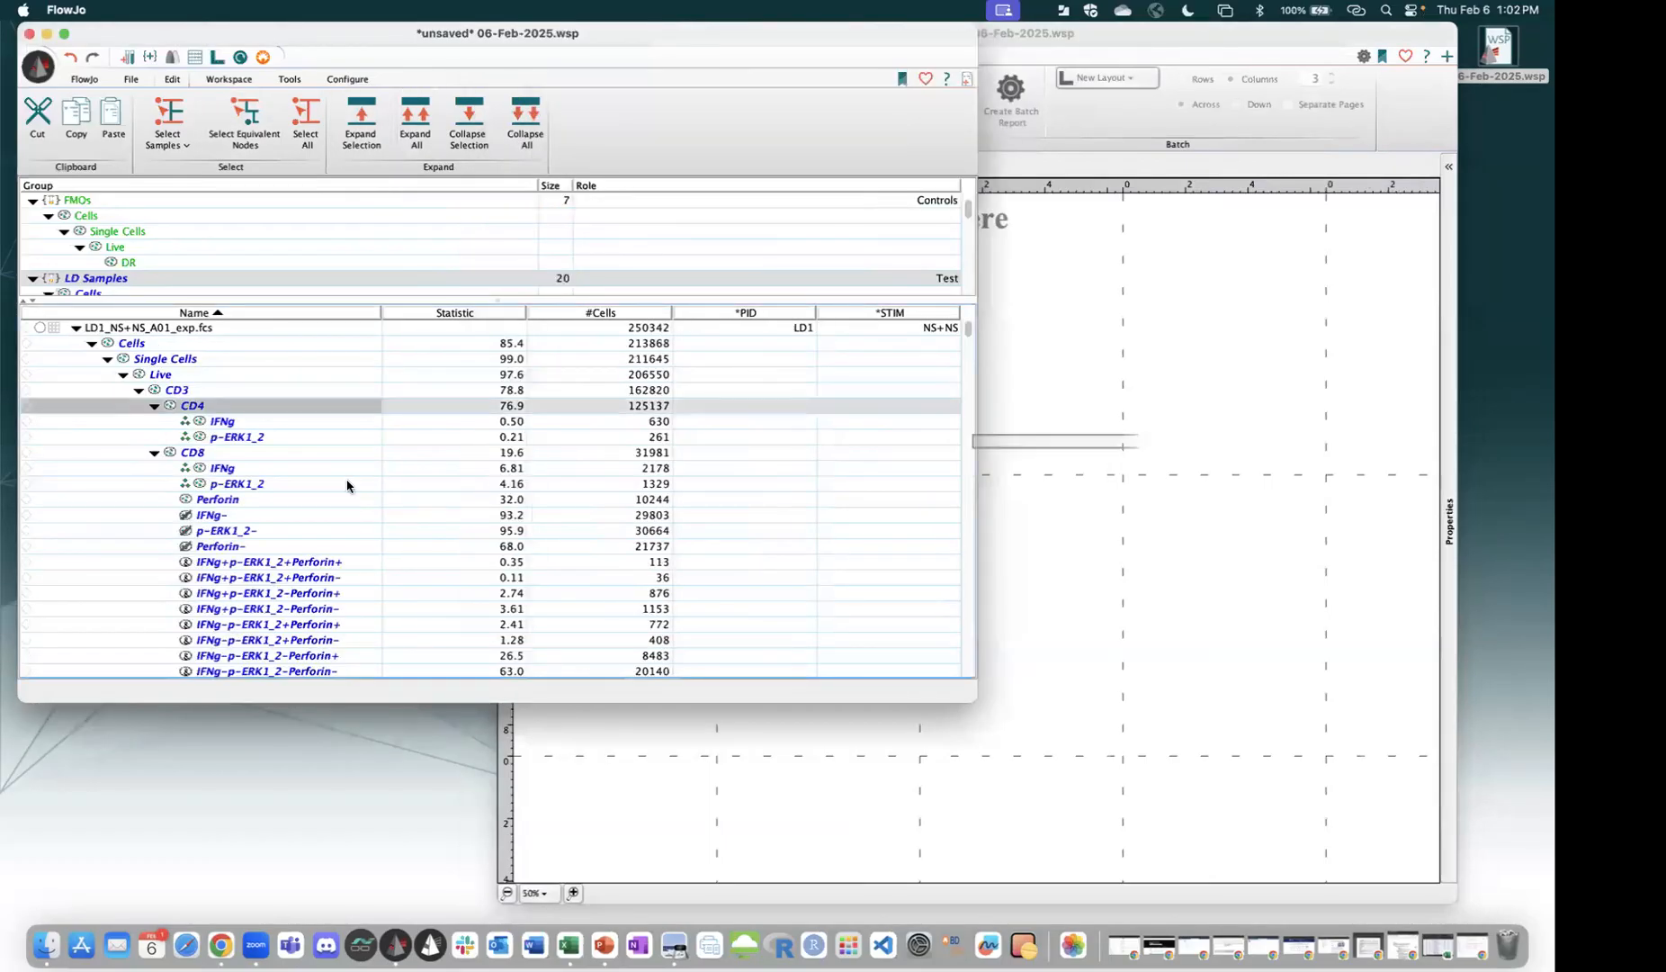
{"action": "left_click_drag", "start_coordinate": [177, 391], "coordinate": [350, 486]}
{"action": "scroll", "coordinate": [348, 486], "scroll_direction": "down", "scroll_amount": 6}
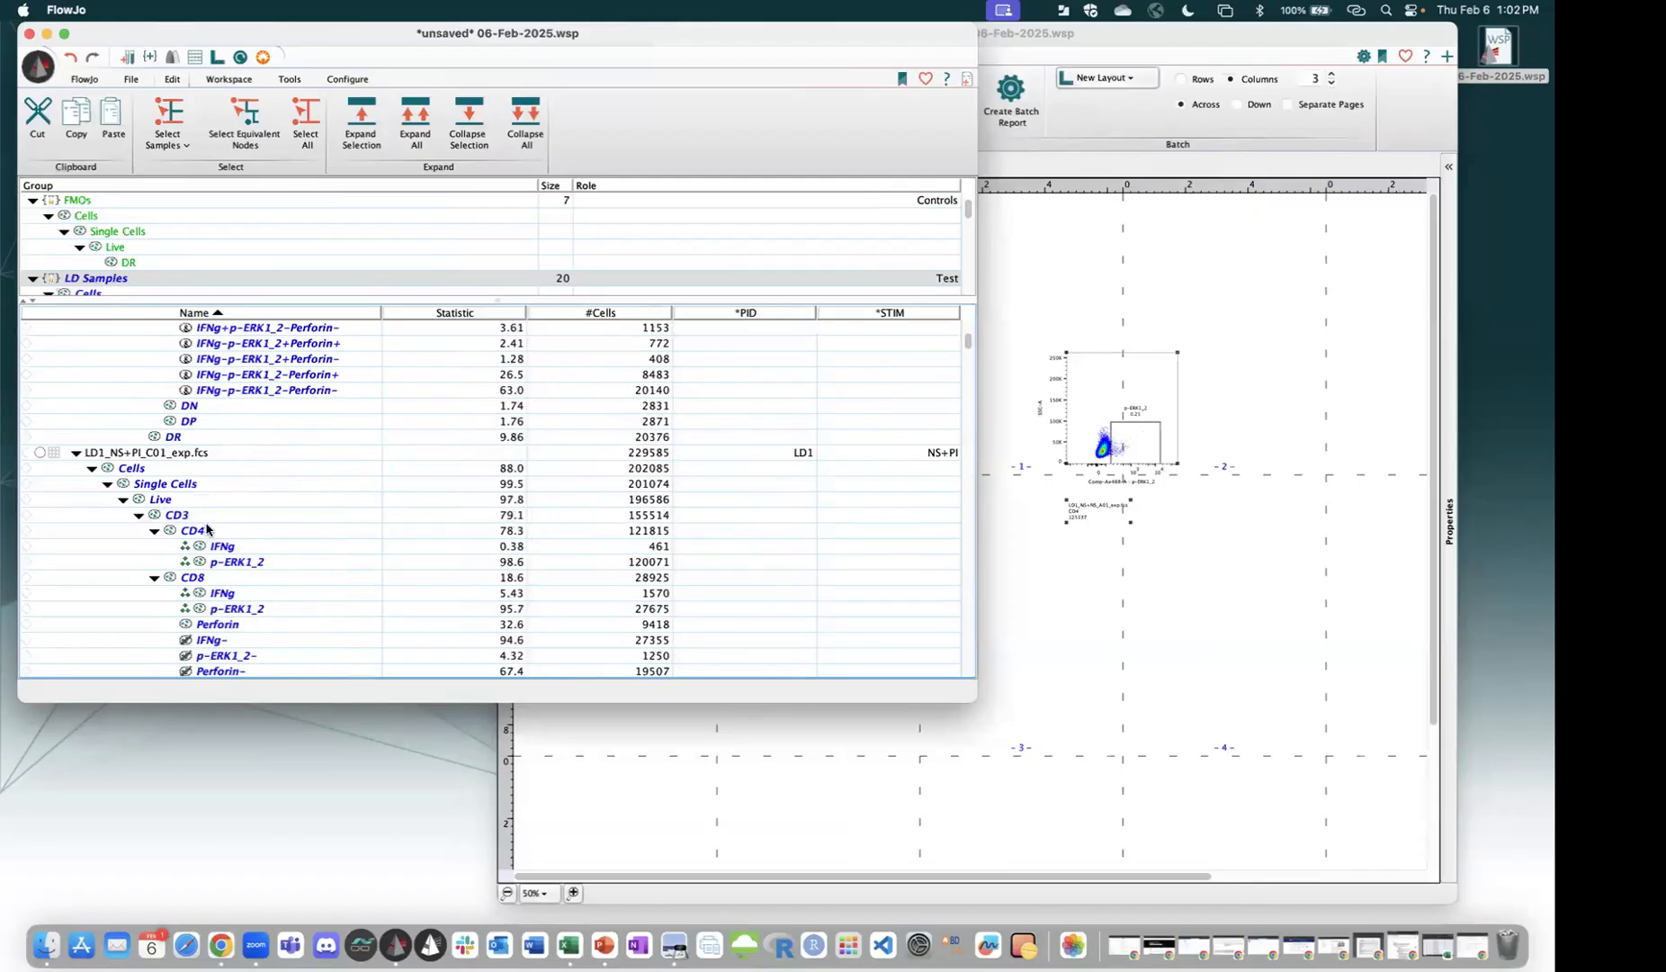
{"action": "left_click_drag", "start_coordinate": [207, 530], "coordinate": [1133, 376]}
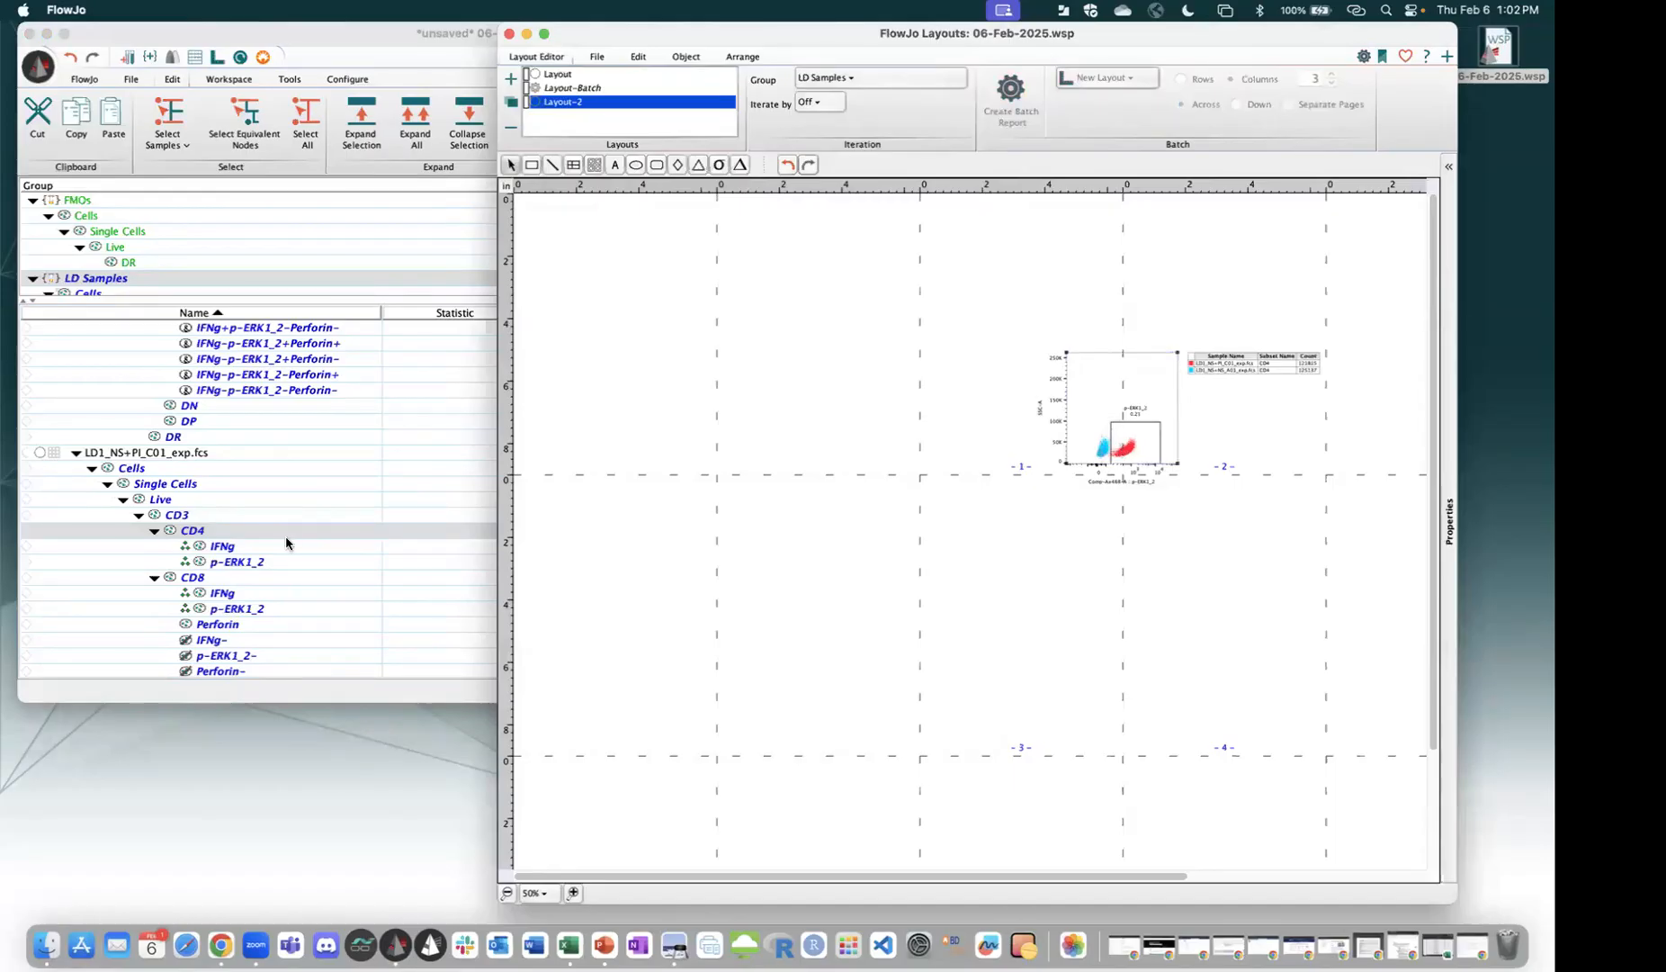
Overlay the CD4 populations of LD1_PI+NS_B01_exp.fcs and LD1_PI+PI_D01_exp.fcs on the existing CD4 plot.
{"action": "scroll", "coordinate": [286, 538], "scroll_direction": "down", "scroll_amount": 7}
{"action": "scroll", "coordinate": [198, 436], "scroll_direction": "down", "scroll_amount": 4}
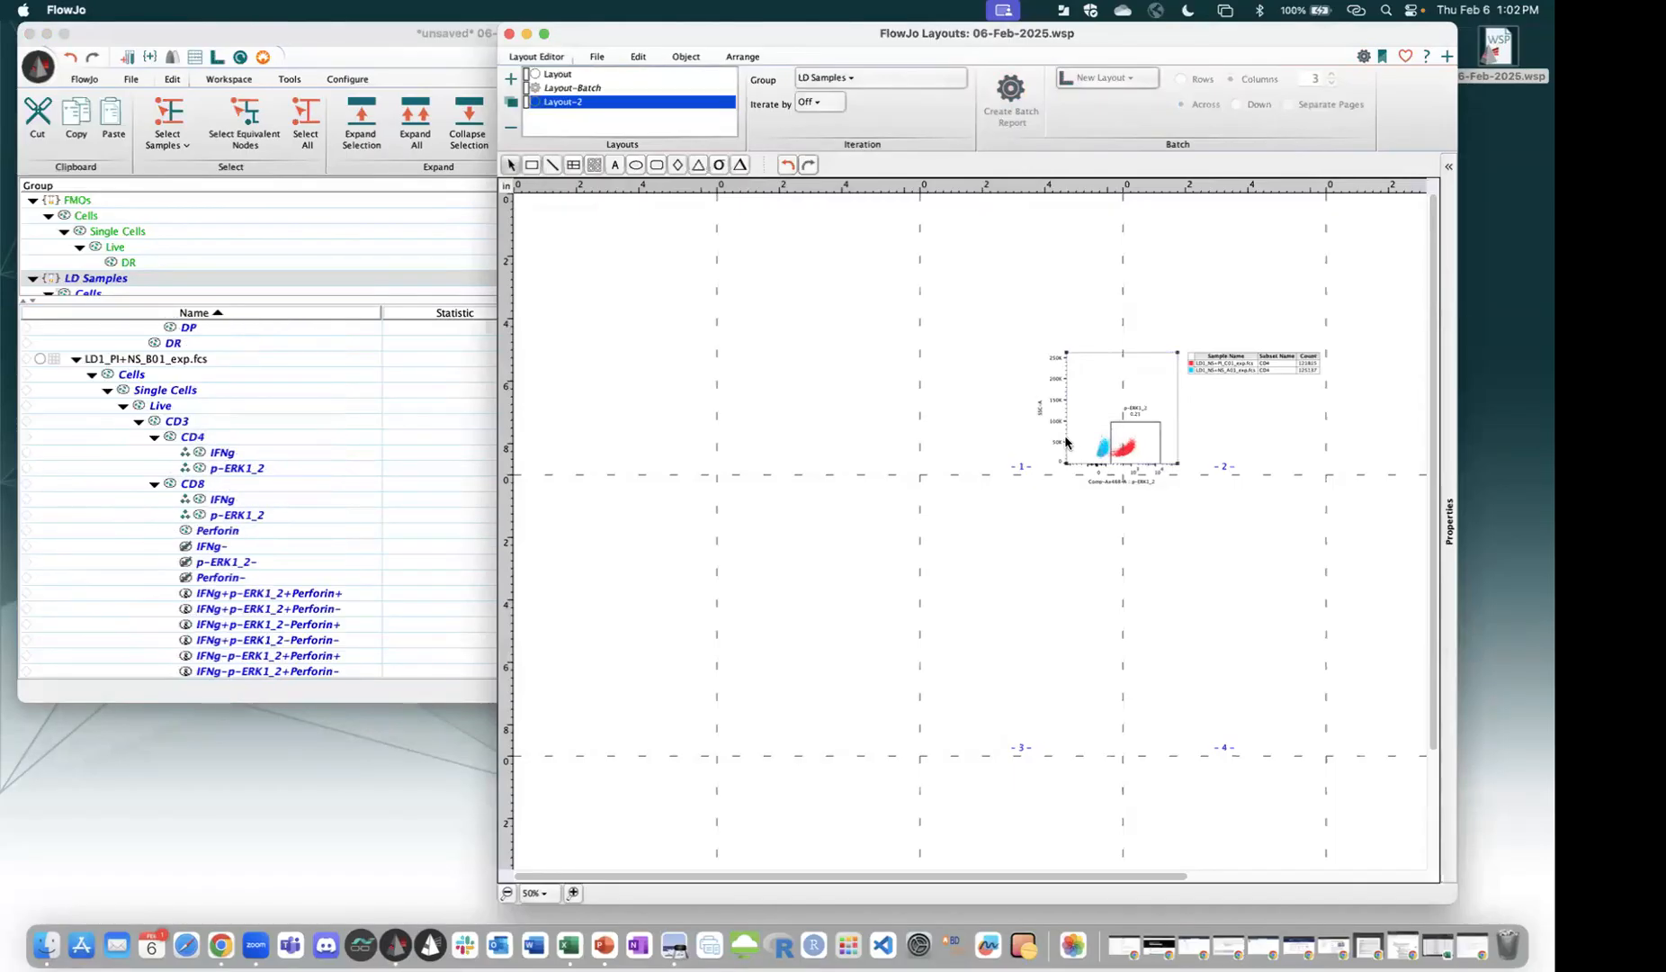
{"action": "left_click", "coordinate": [198, 436]}
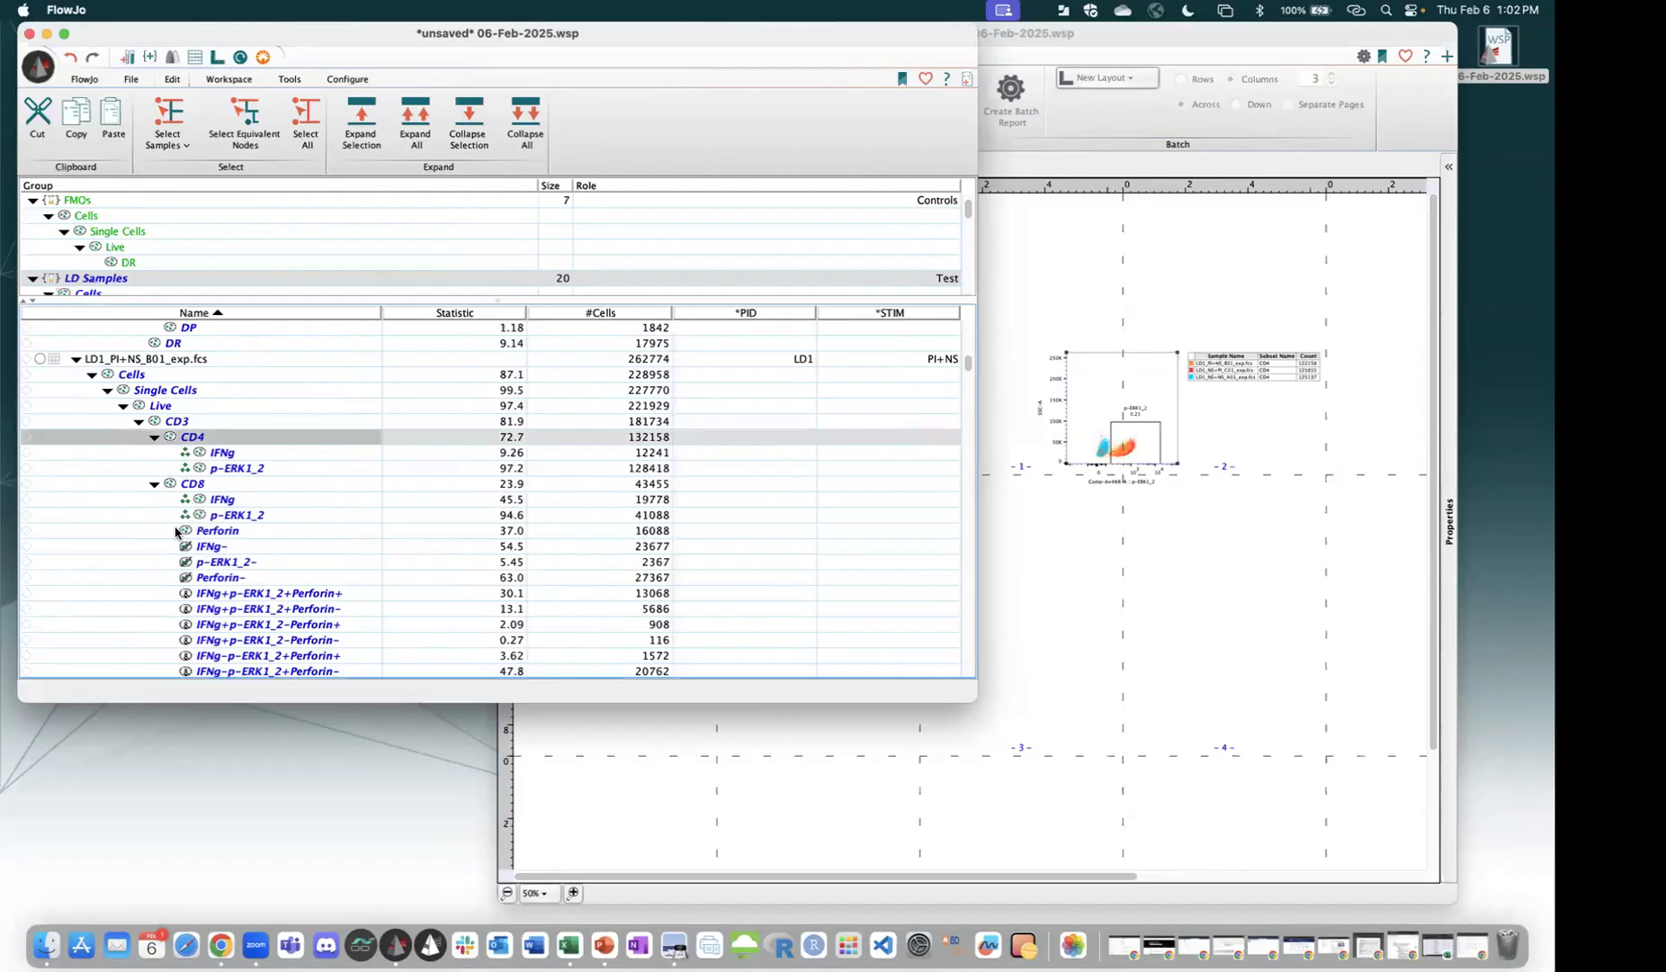
{"action": "scroll", "coordinate": [922, 510], "scroll_direction": "down", "scroll_amount": 10}
{"action": "left_click_drag", "start_coordinate": [193, 391], "coordinate": [637, 269]}
{"action": "left_click", "coordinate": [1167, 464]}
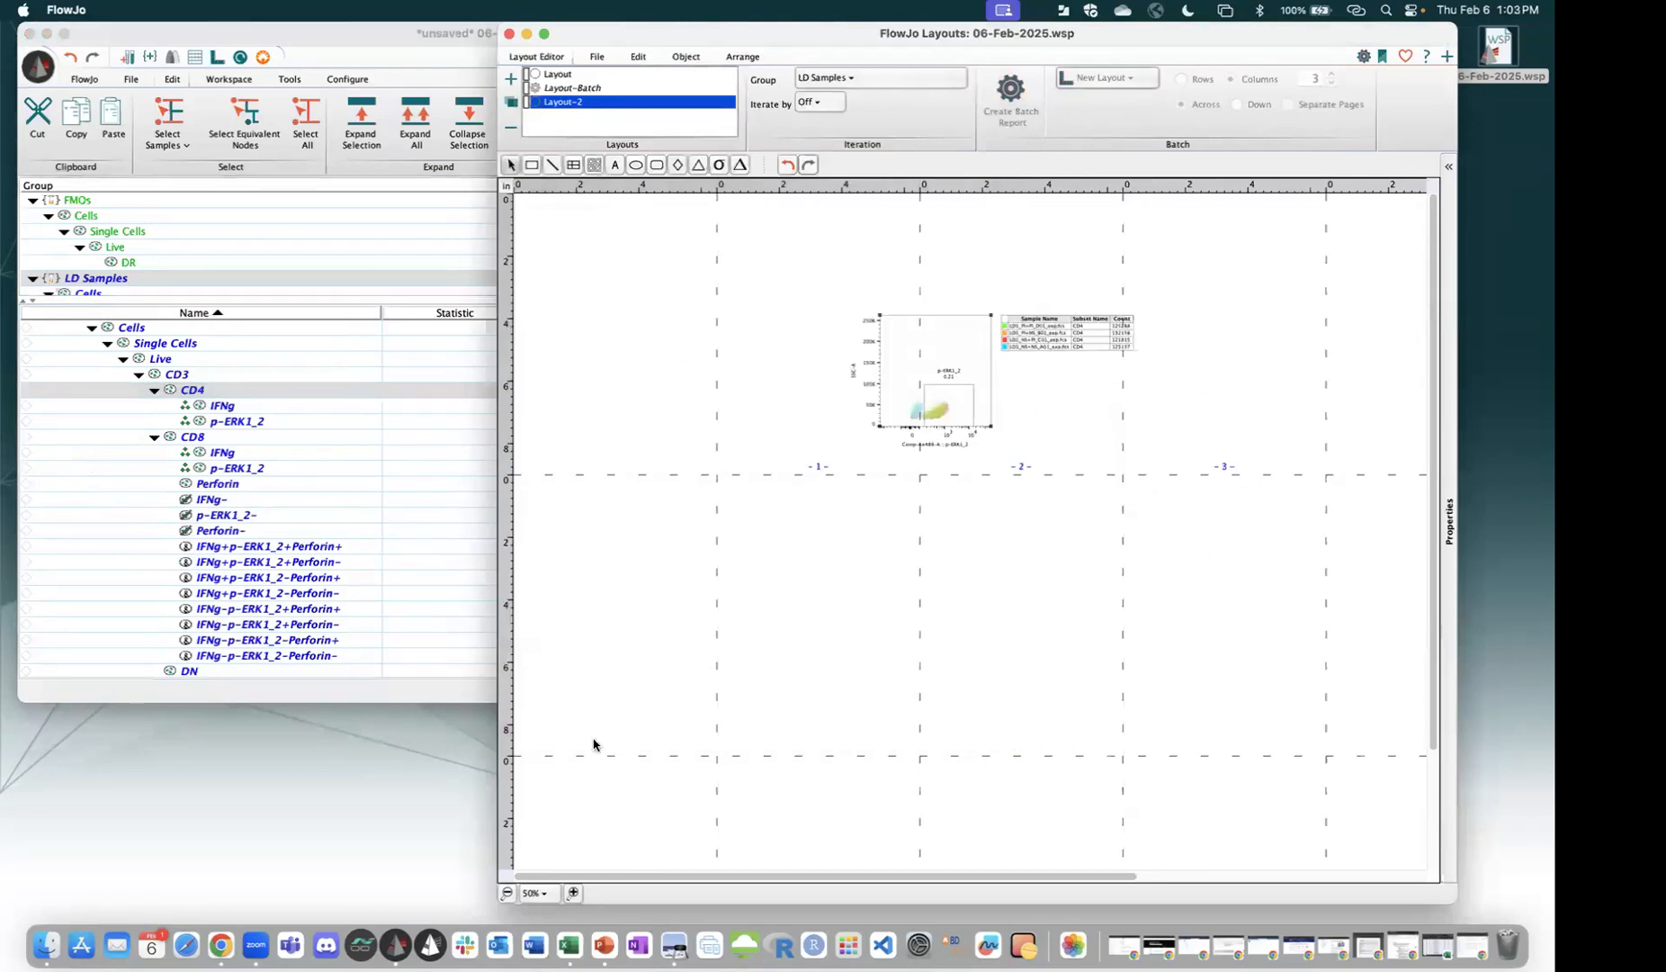
Place the overlay's legend table directly beneath the CD4 plot.
{"action": "left_click", "coordinate": [574, 893]}
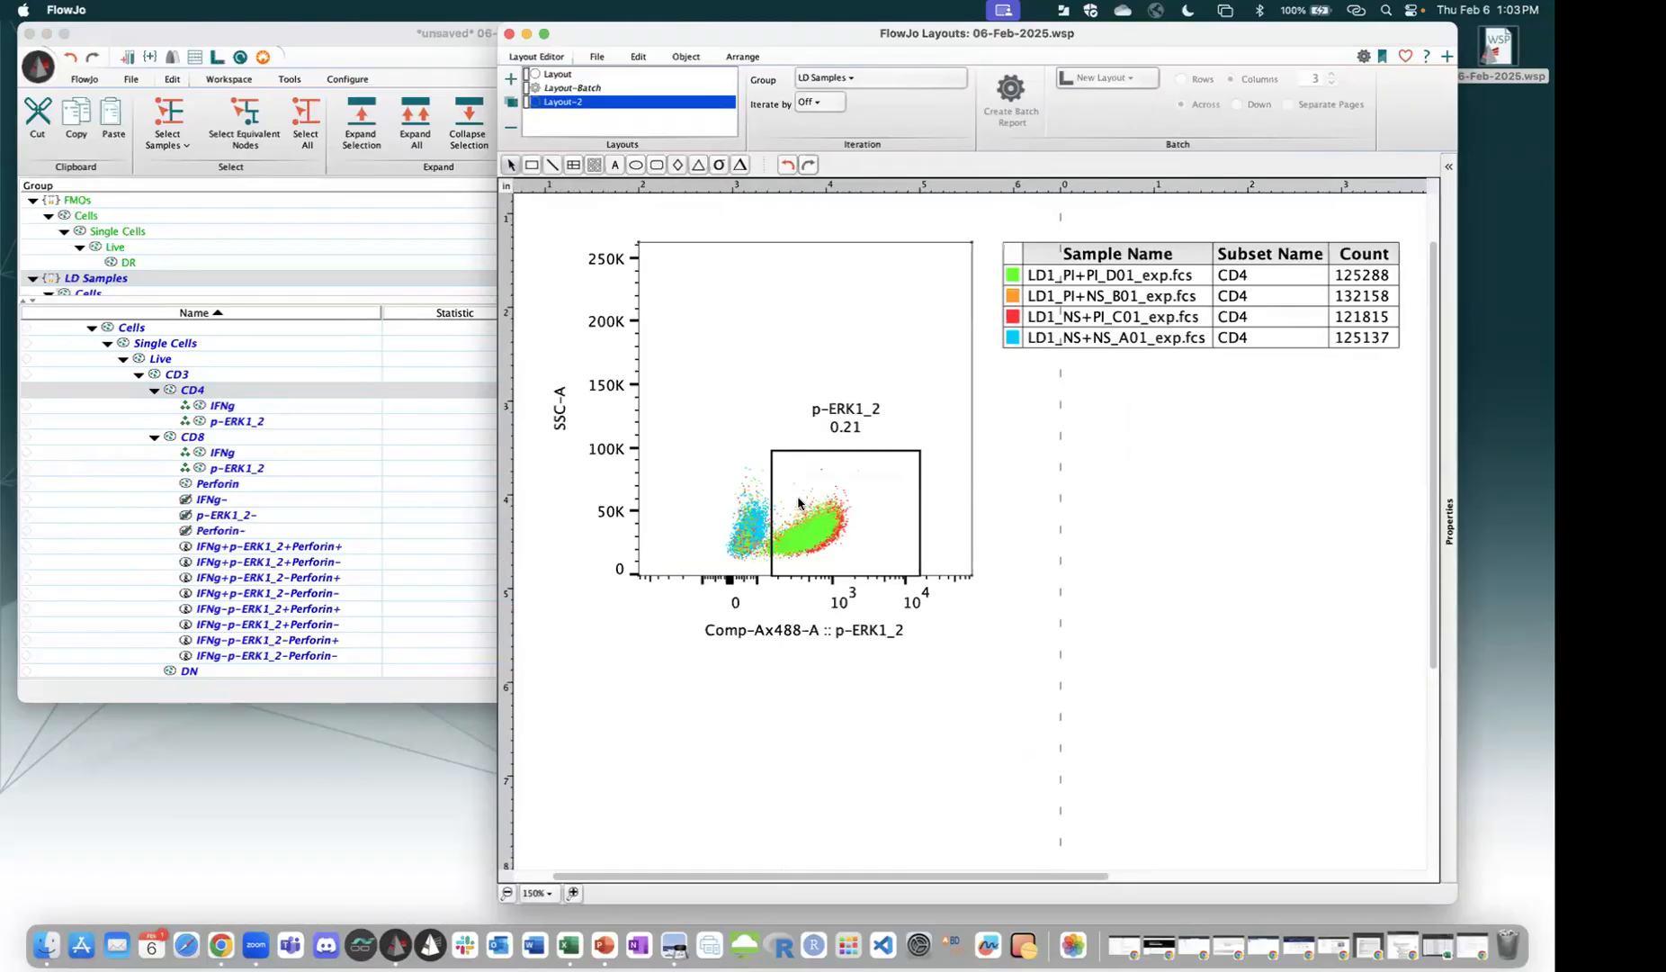
{"action": "scroll", "coordinate": [799, 504], "scroll_direction": "up", "scroll_amount": 2}
{"action": "scroll", "coordinate": [825, 449], "scroll_direction": "left", "scroll_amount": 3}
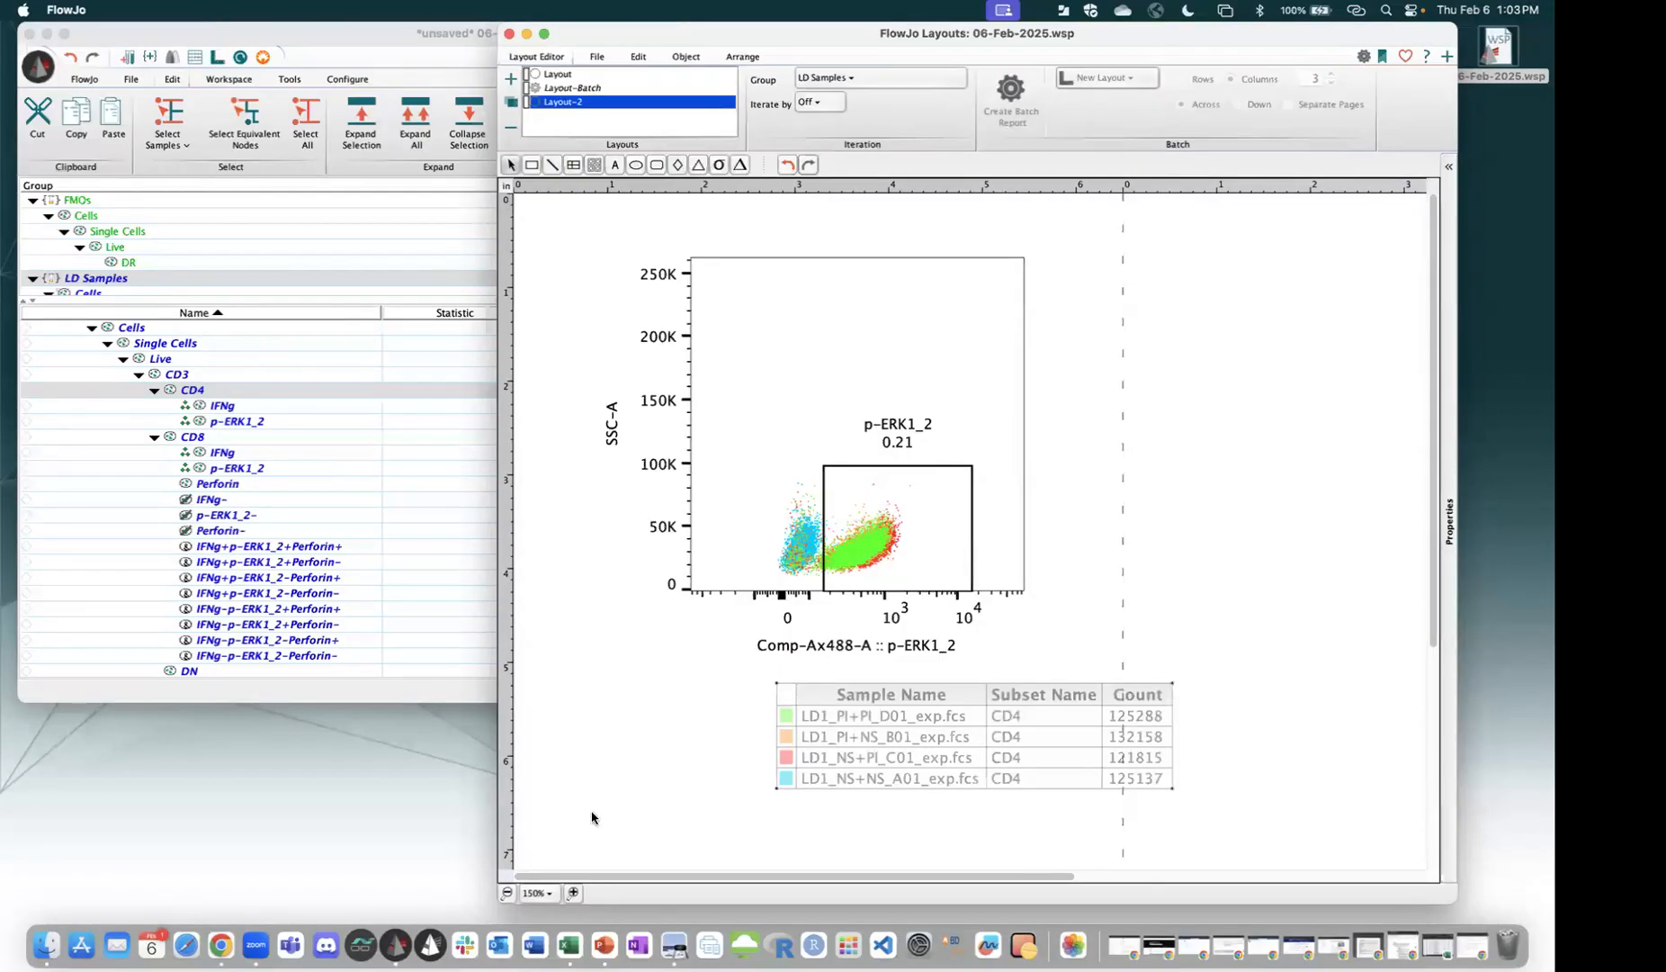
{"action": "left_click_drag", "start_coordinate": [728, 761], "coordinate": [730, 757]}
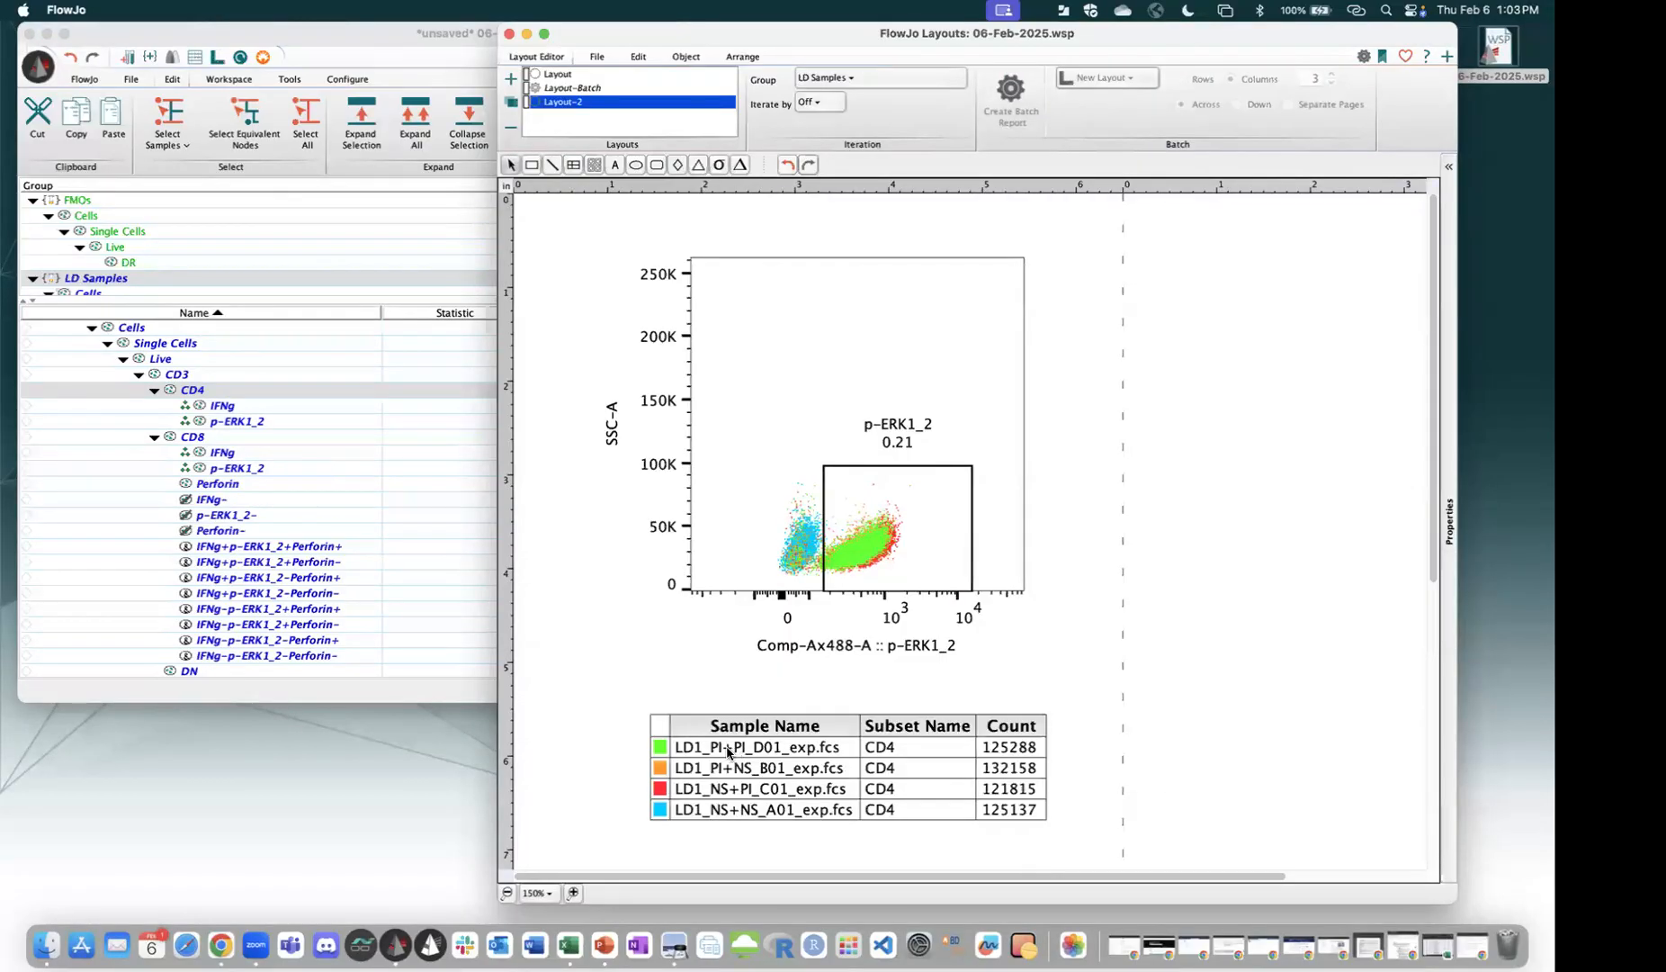
Check the layer options offered for LD1_PI+PI_D01_exp.fcs in the overlay legend.
{"action": "left_click", "coordinate": [728, 753]}
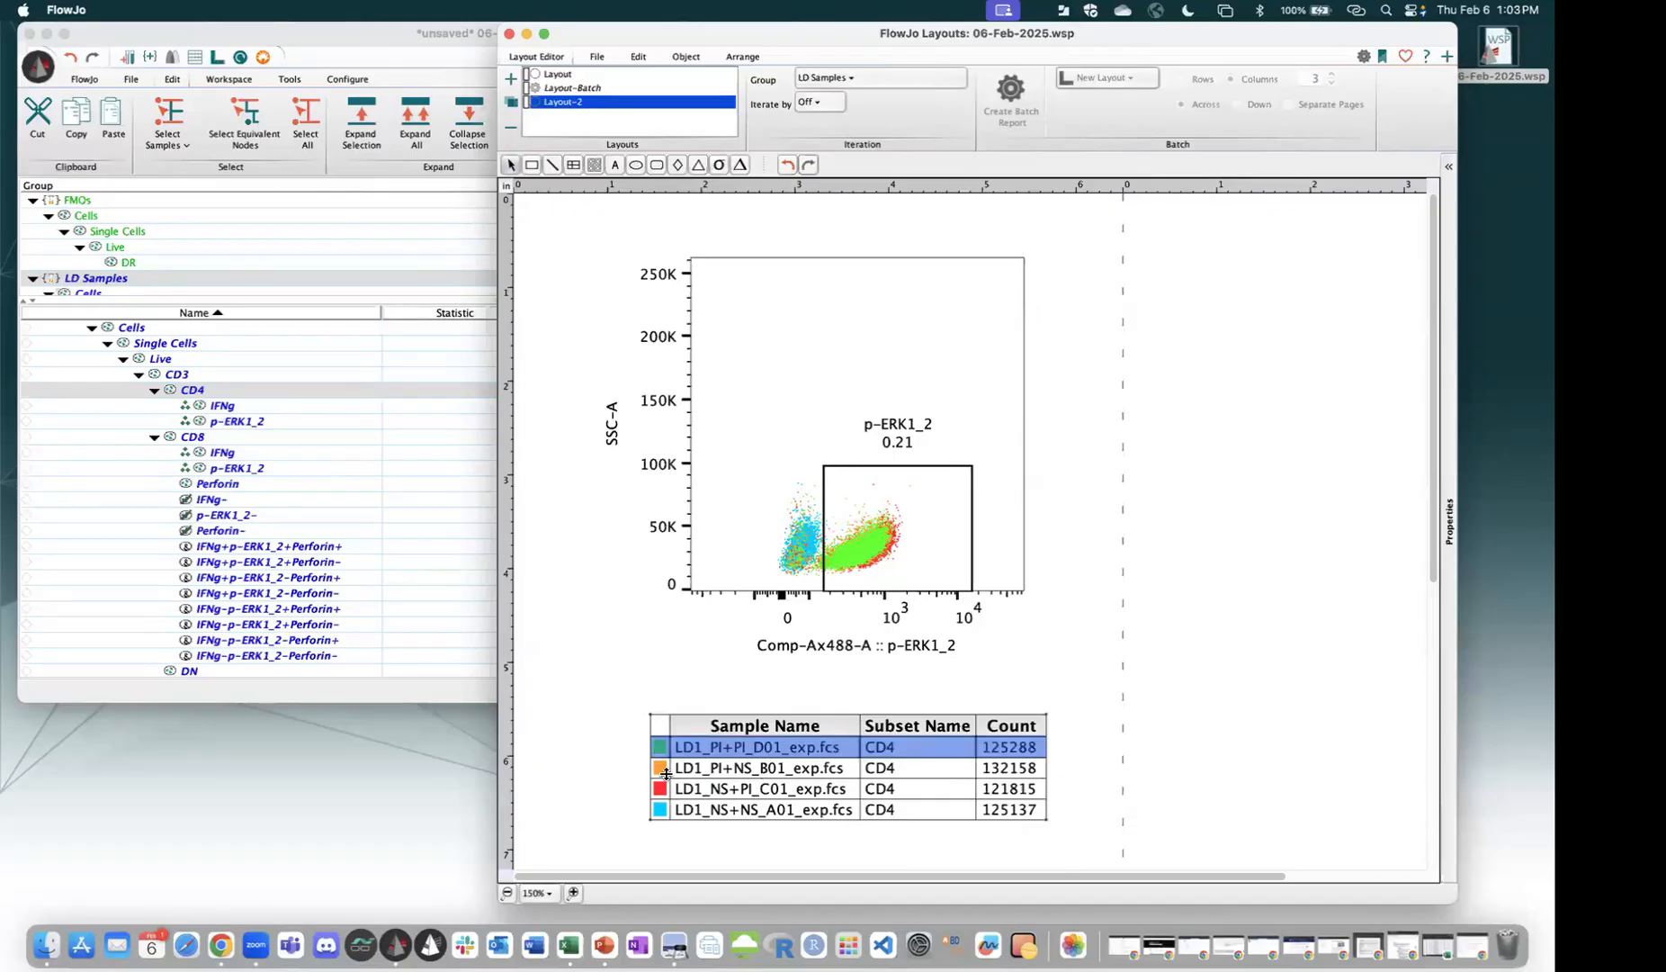
{"action": "right_click", "coordinate": [728, 754]}
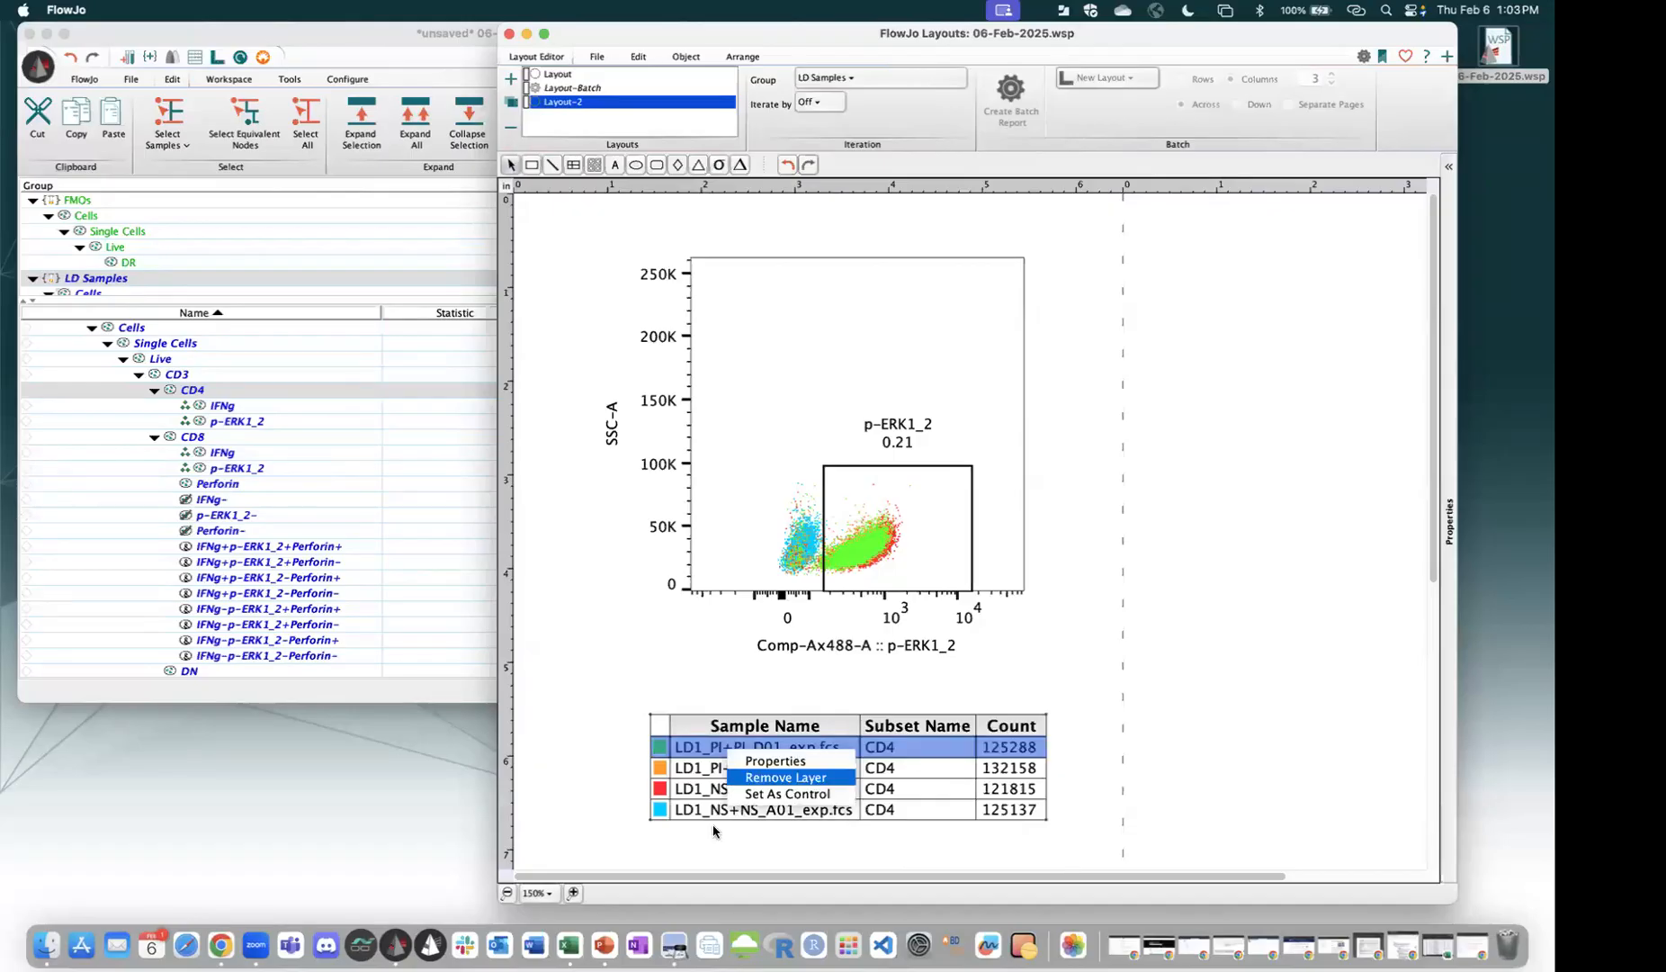
{"action": "left_click", "coordinate": [579, 828]}
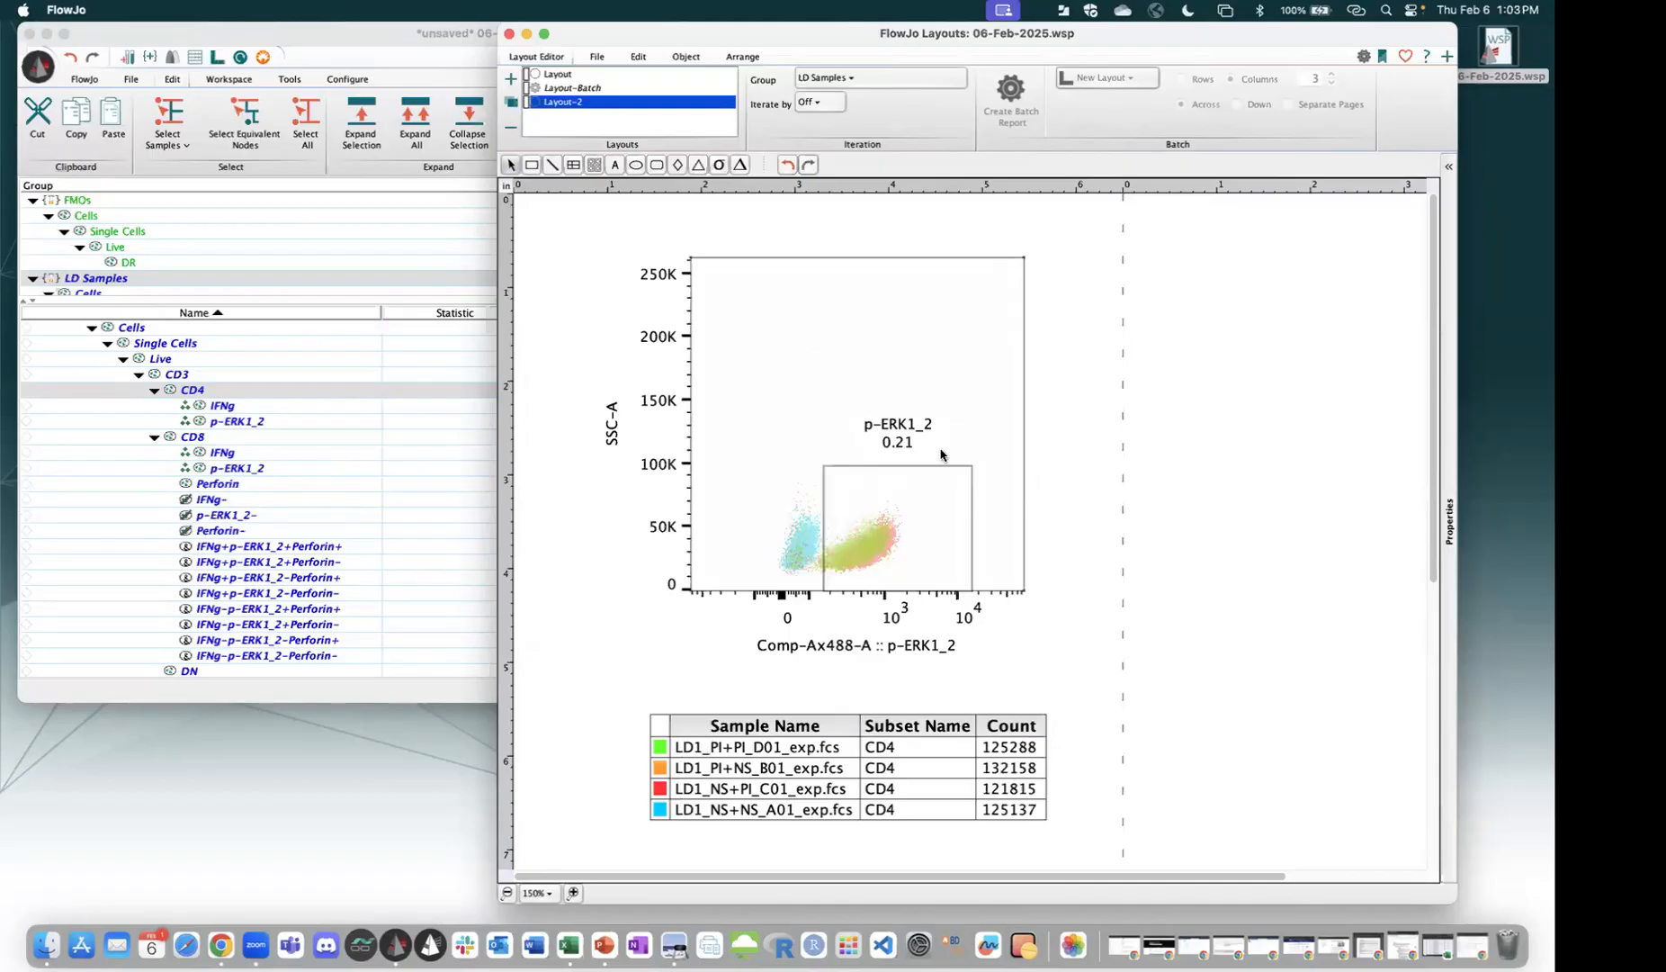
Change the CD4 overlay from a dot plot to a histogram of Comp-Ax488-A :: p-ERK1_2.
{"action": "double_click", "coordinate": [912, 335]}
{"action": "left_click", "coordinate": [879, 339]}
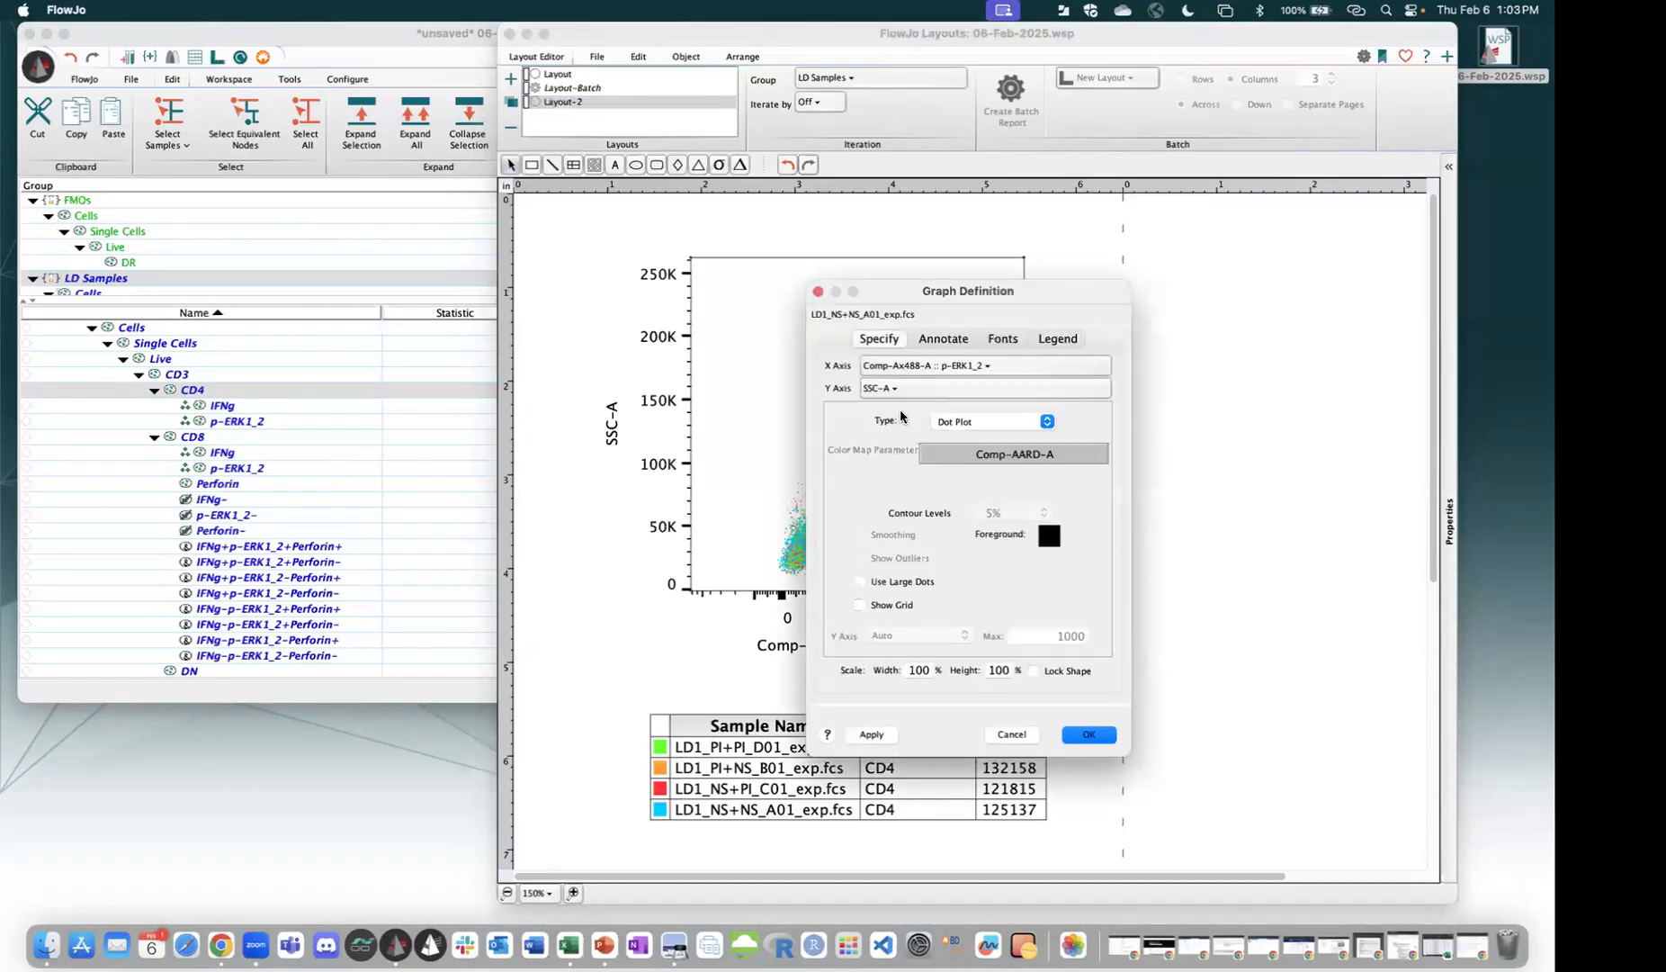
{"action": "left_click", "coordinate": [954, 421]}
{"action": "left_click", "coordinate": [979, 436]}
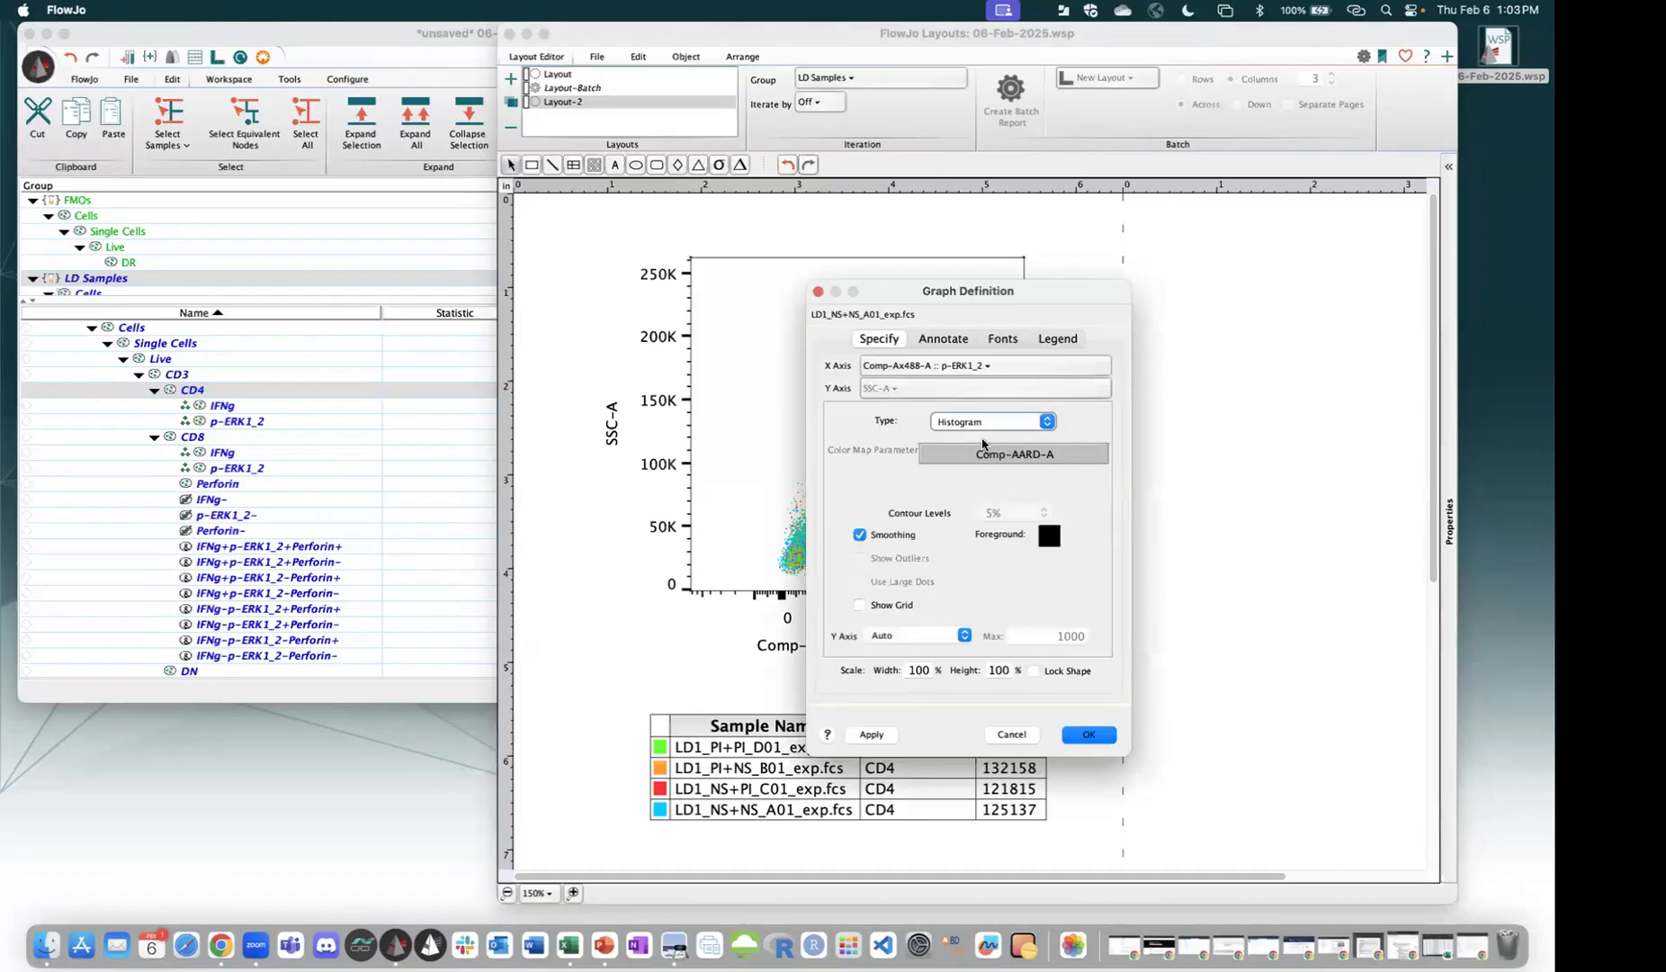
{"action": "left_click", "coordinate": [865, 734]}
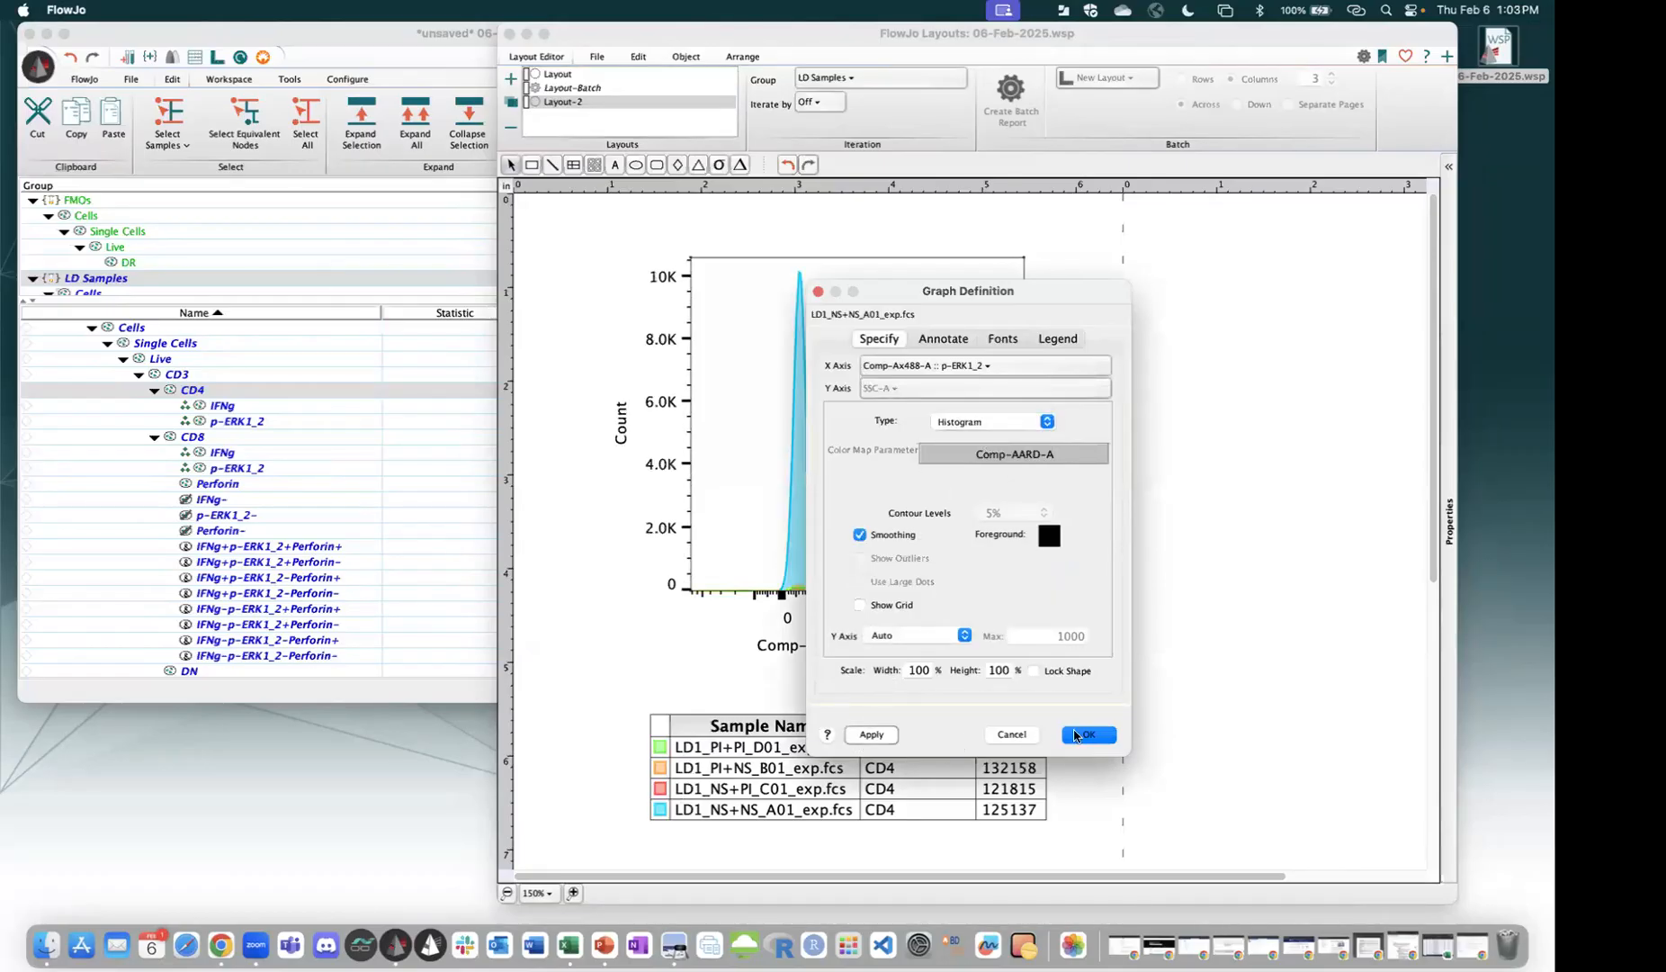
Look through the coloring, line style and line weight options for the LD1_PI+PI_D01_exp.fcs histogram layer.
{"action": "left_click", "coordinate": [762, 743]}
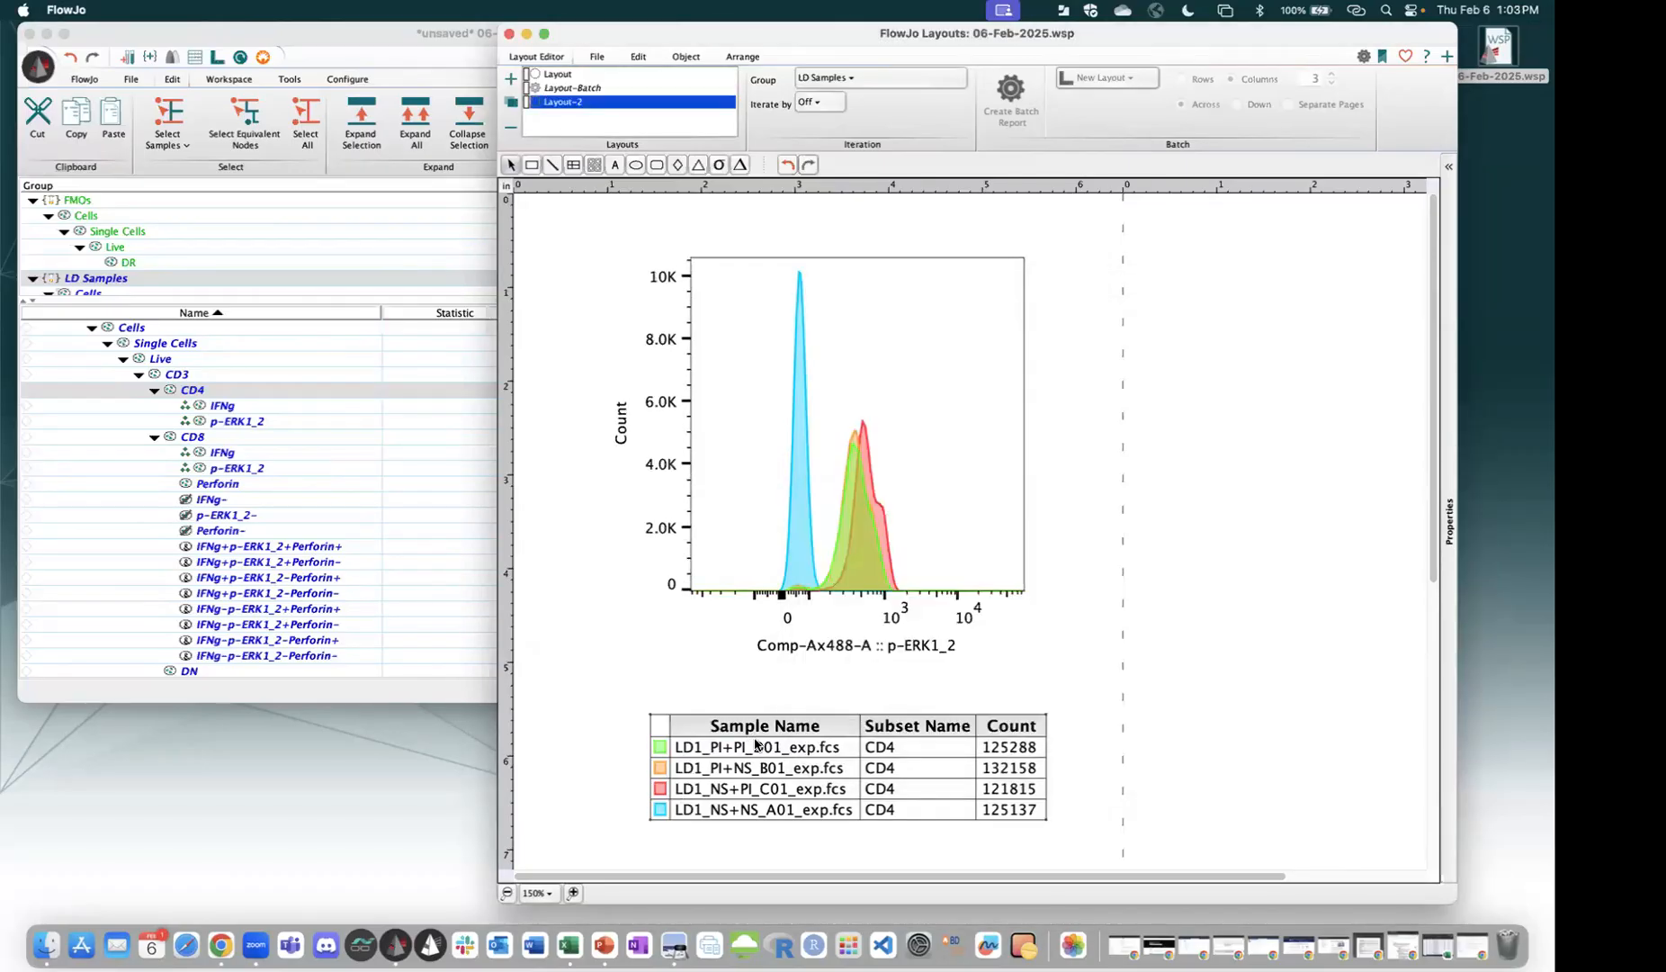
{"action": "right_click", "coordinate": [754, 745]}
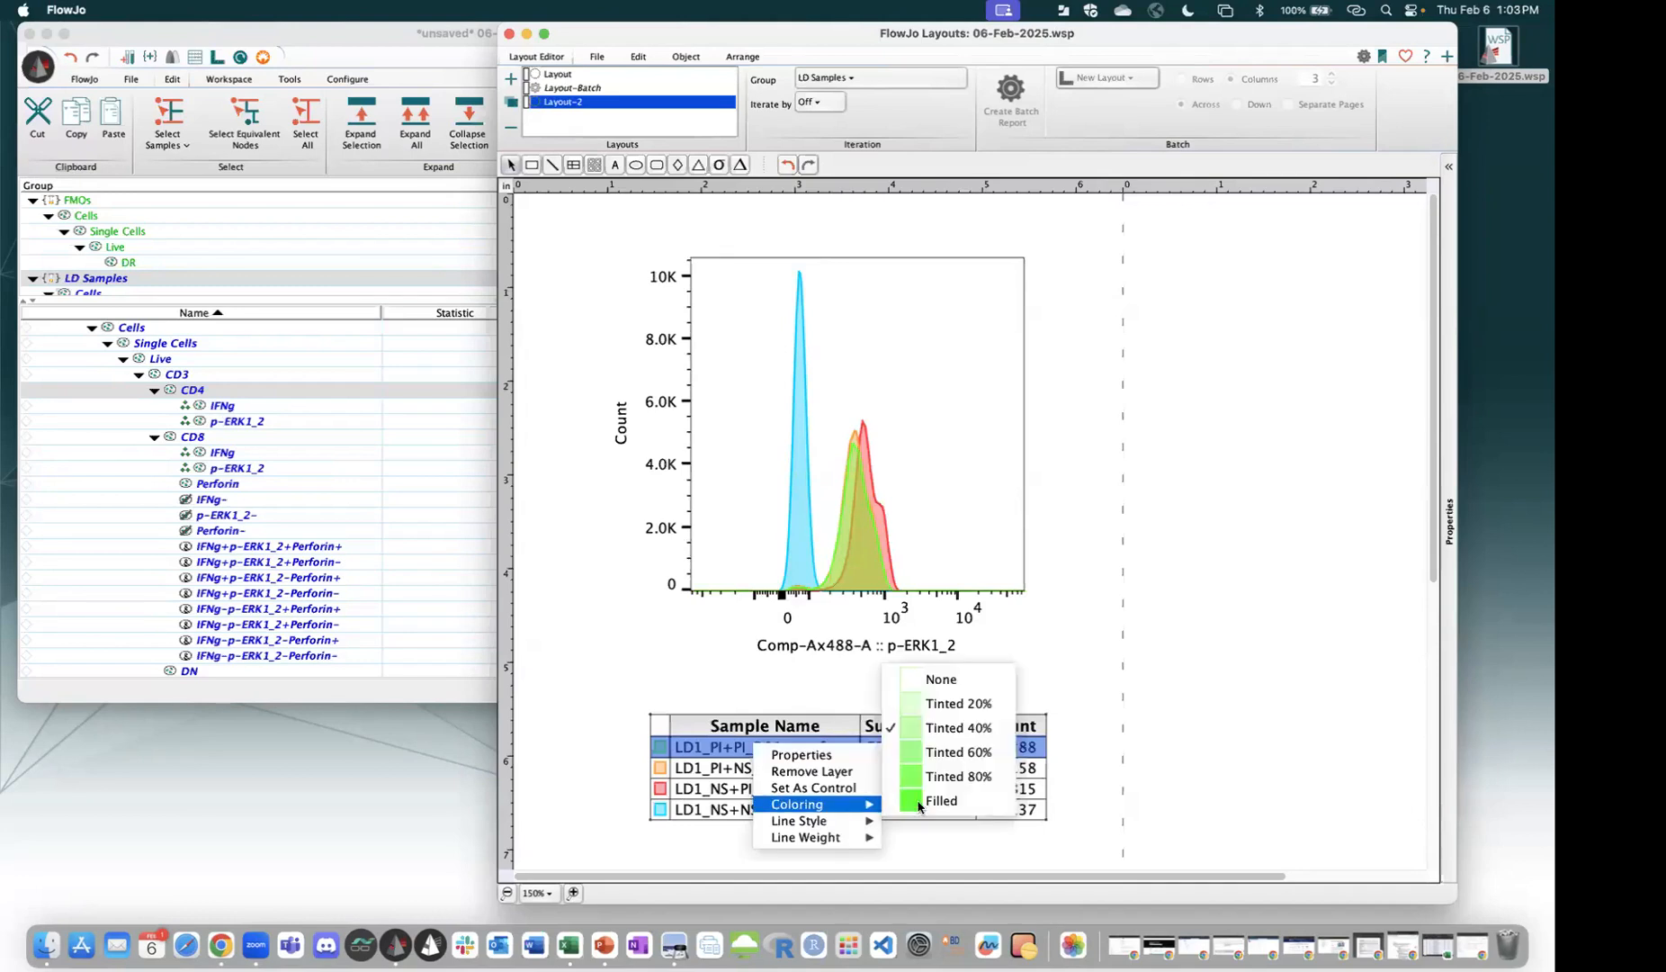
{"action": "mouse_move", "coordinate": [848, 806]}
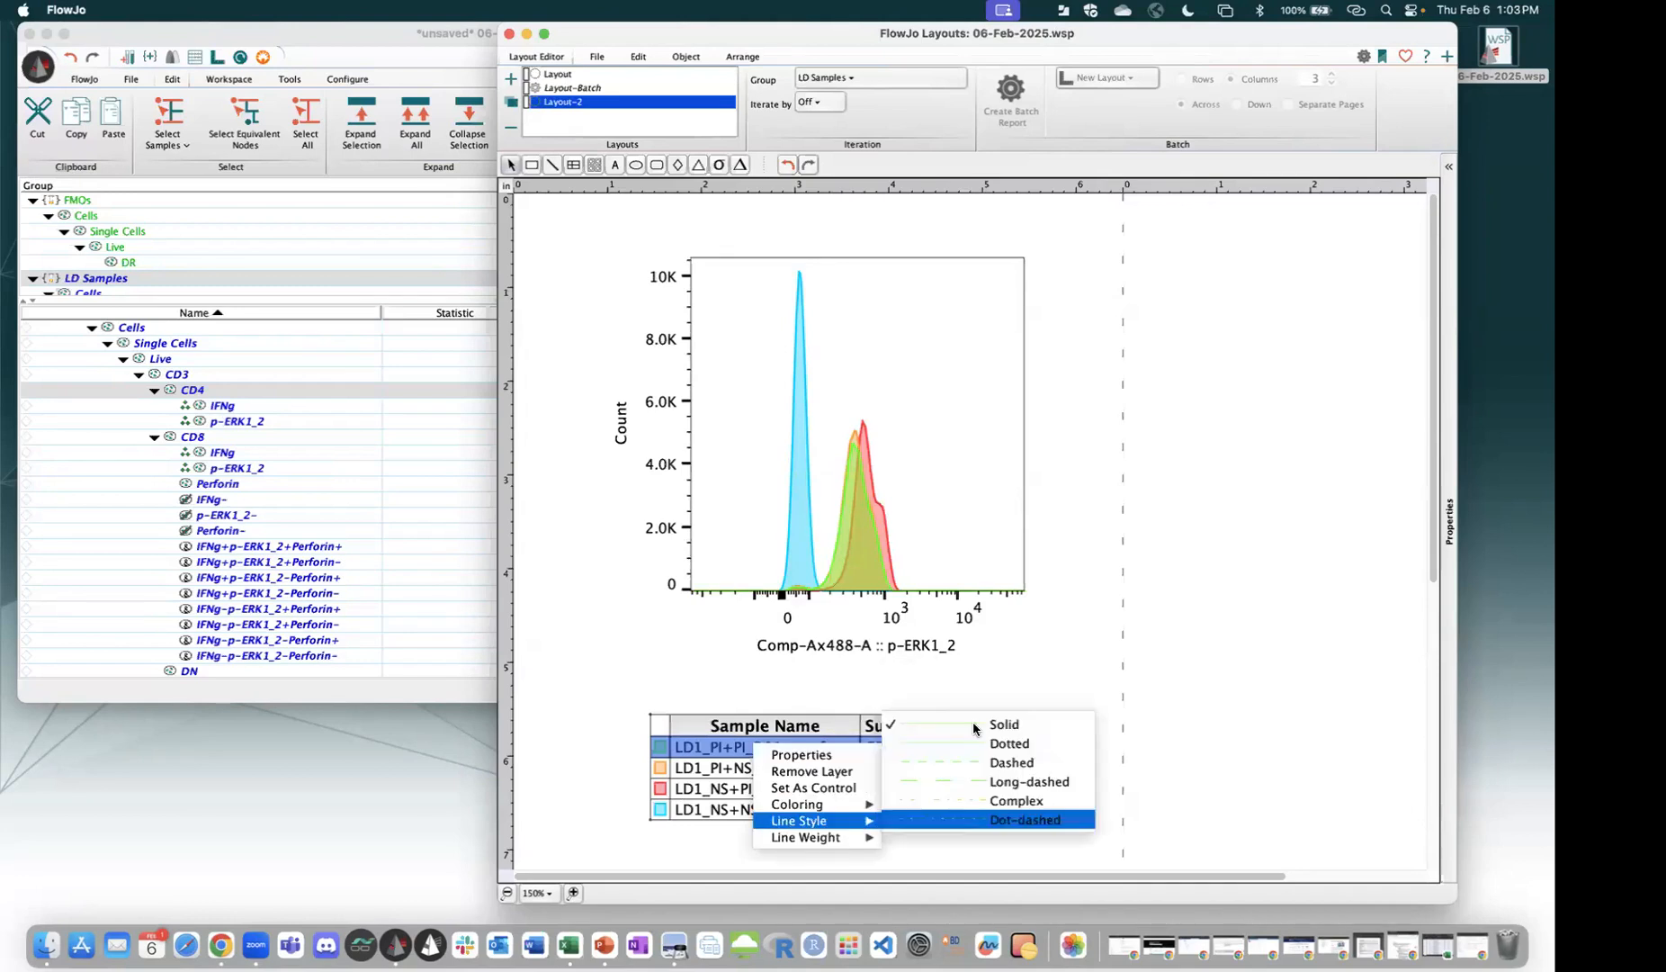
{"action": "mouse_move", "coordinate": [865, 838]}
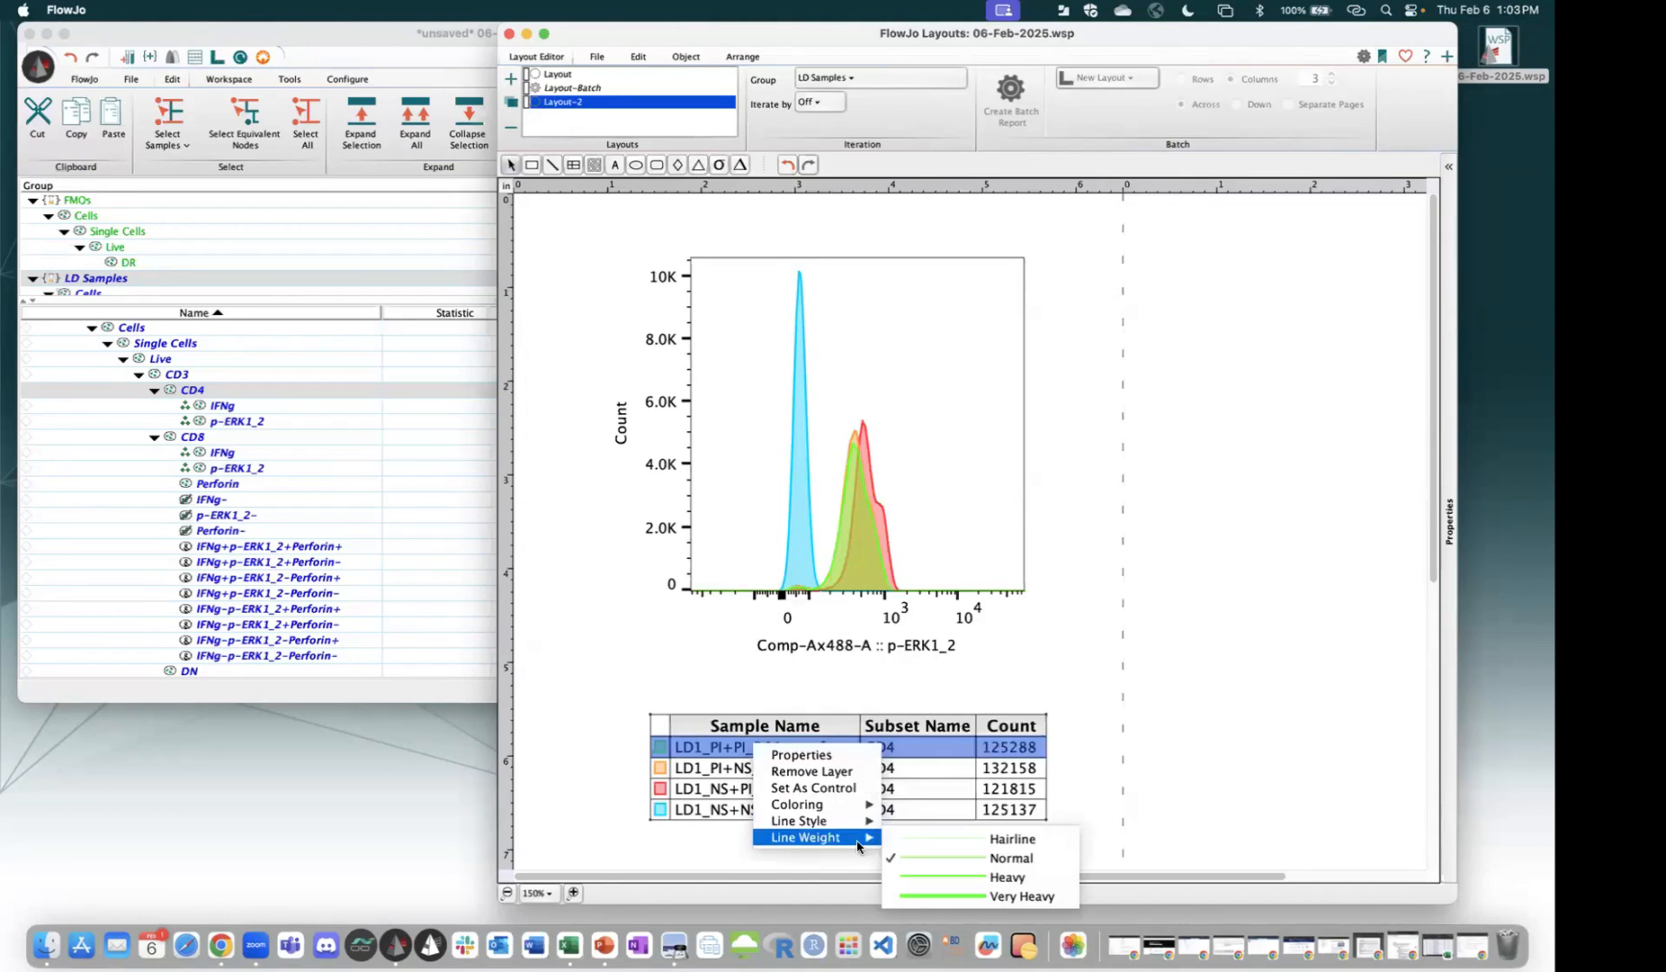
{"action": "left_click", "coordinate": [1166, 701]}
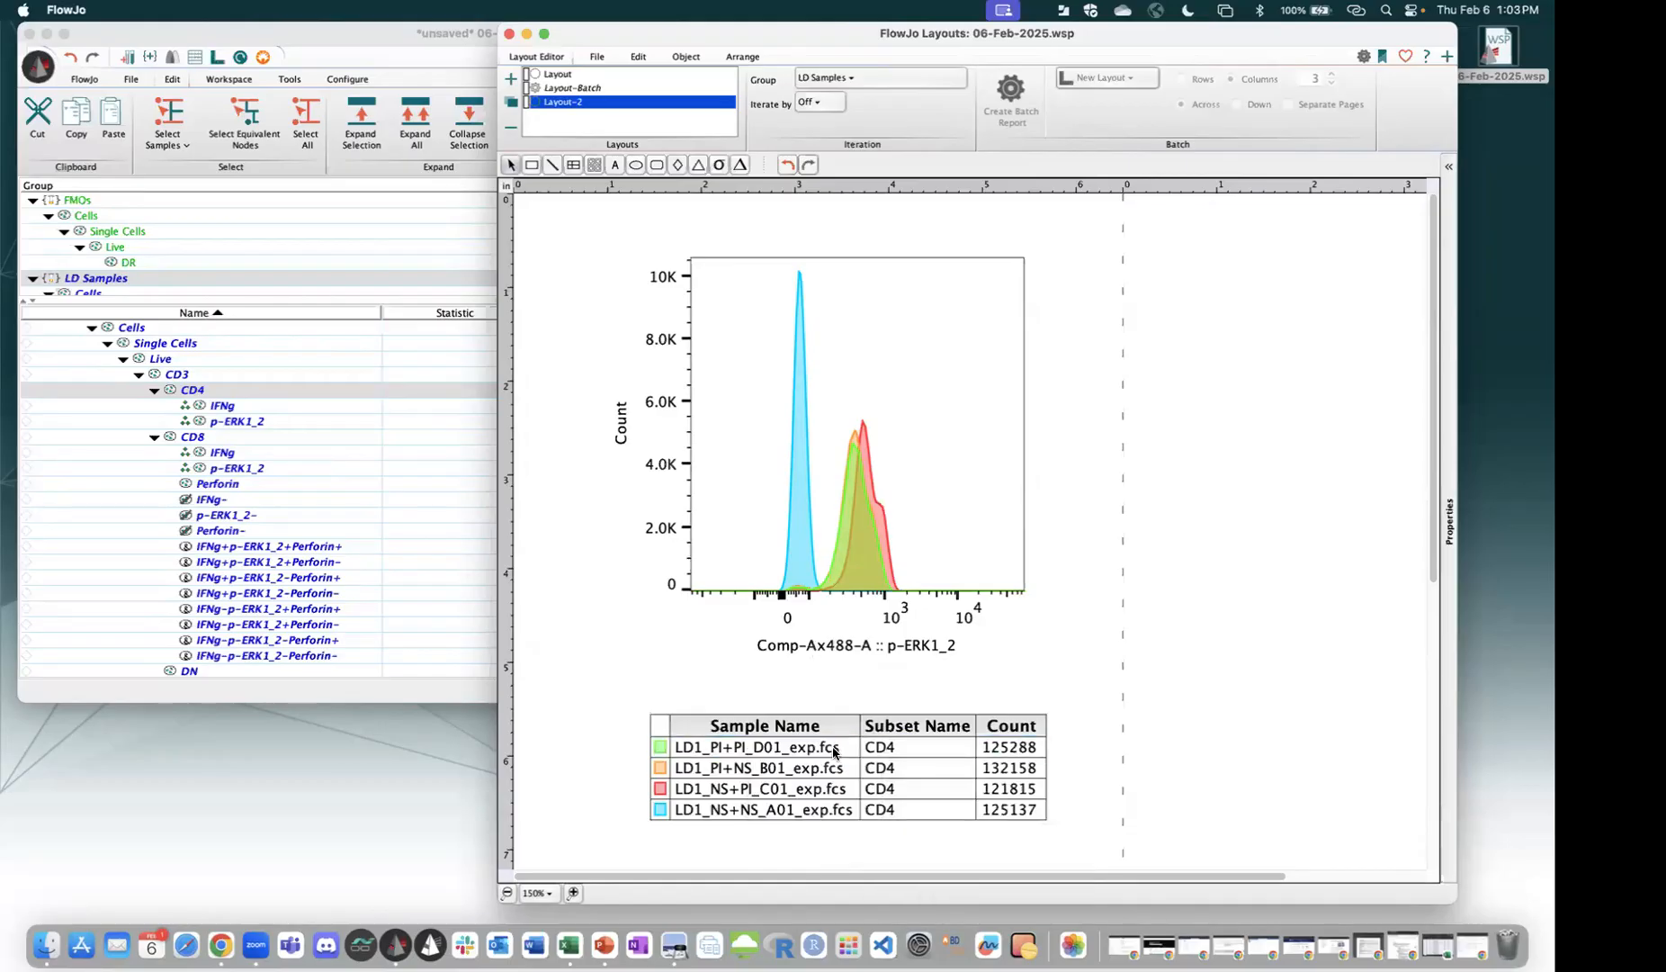
Scale the overlay histogram's Y axis as Modal and reorder its legend layers as A01, C01, B01, D01.
{"action": "double_click", "coordinate": [744, 376]}
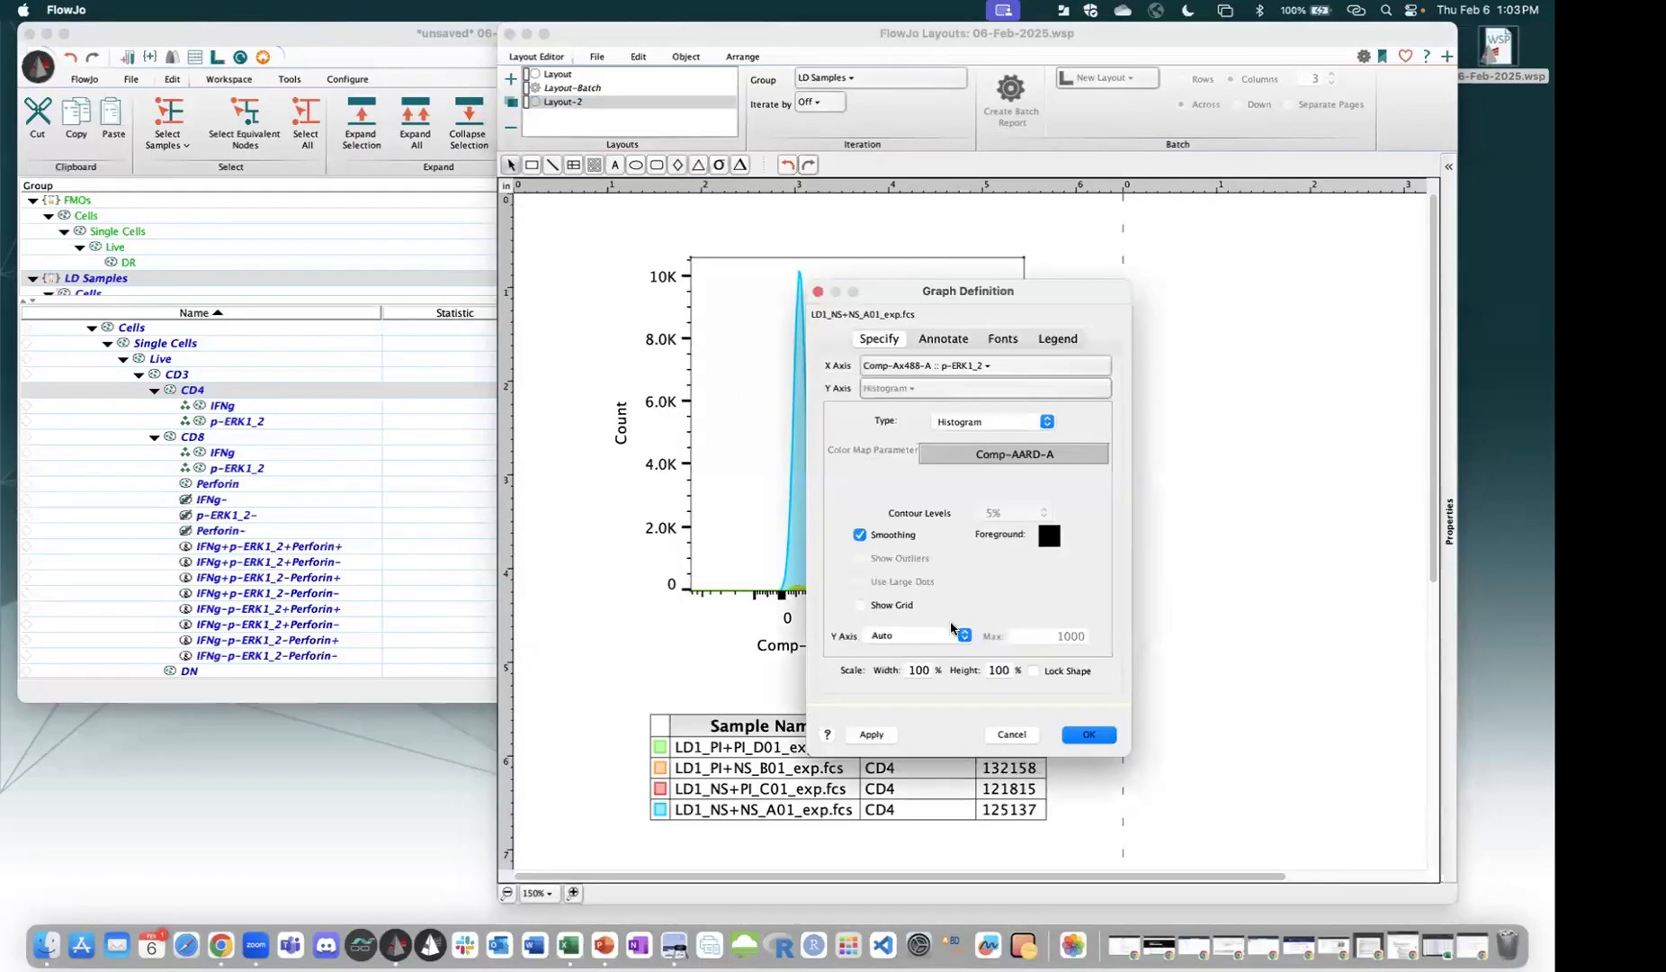
{"action": "left_click", "coordinate": [893, 638]}
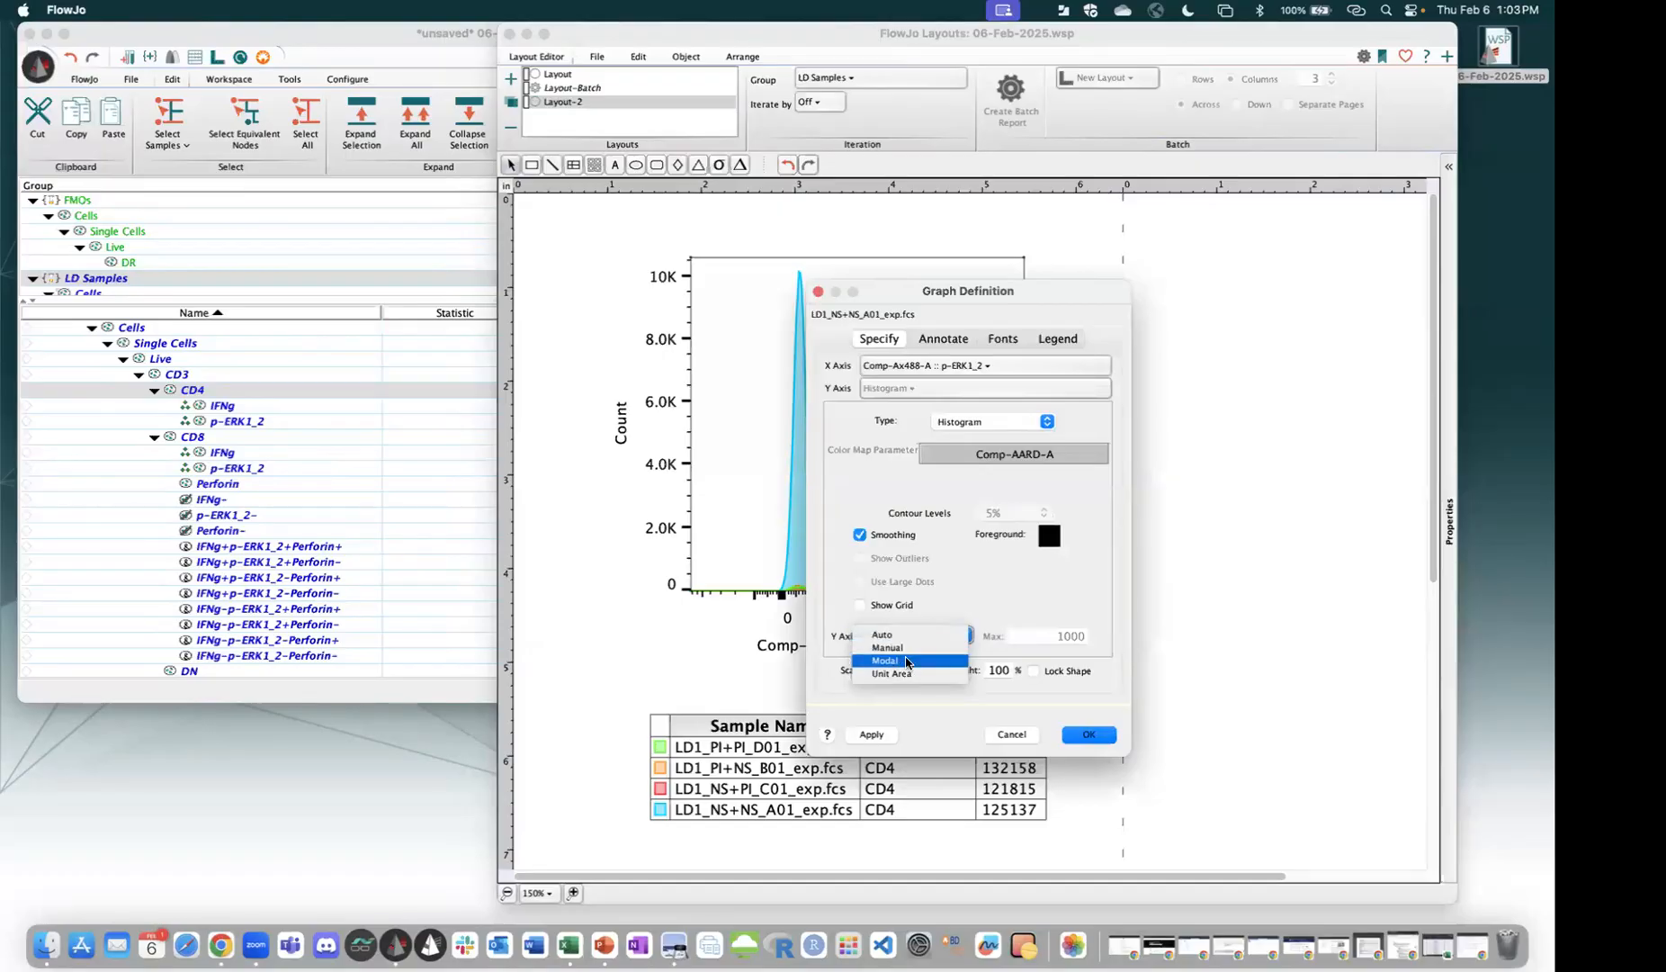
{"action": "left_click", "coordinate": [902, 660]}
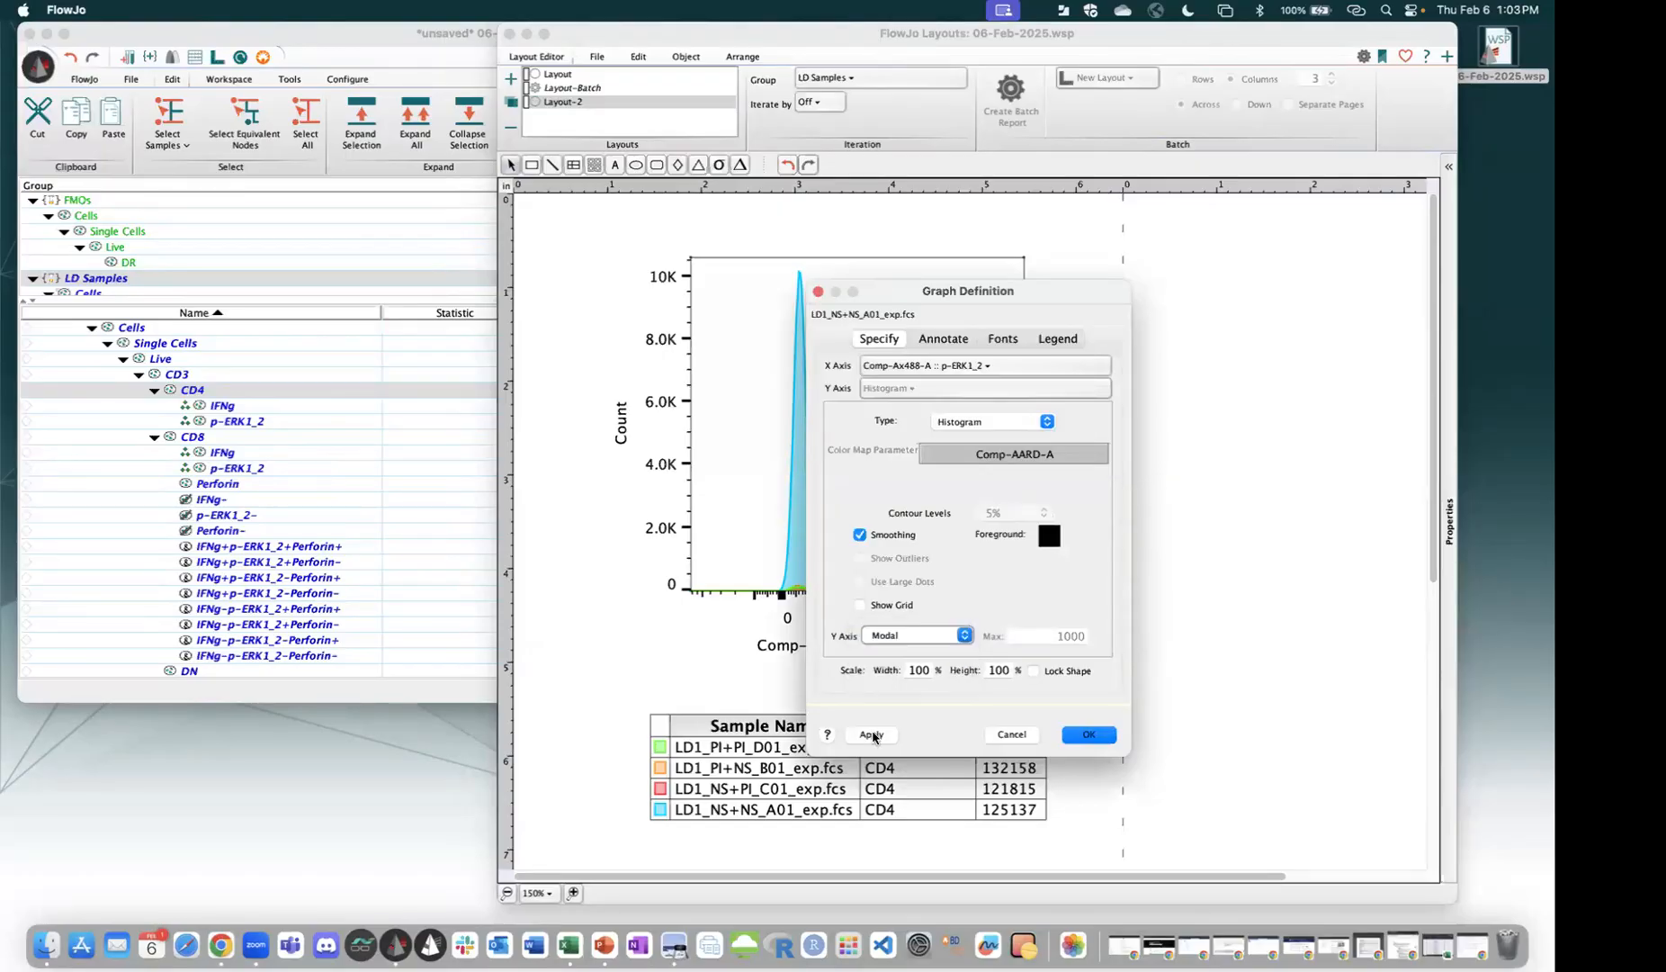
{"action": "left_click", "coordinate": [871, 734]}
{"action": "left_click", "coordinate": [1082, 735]}
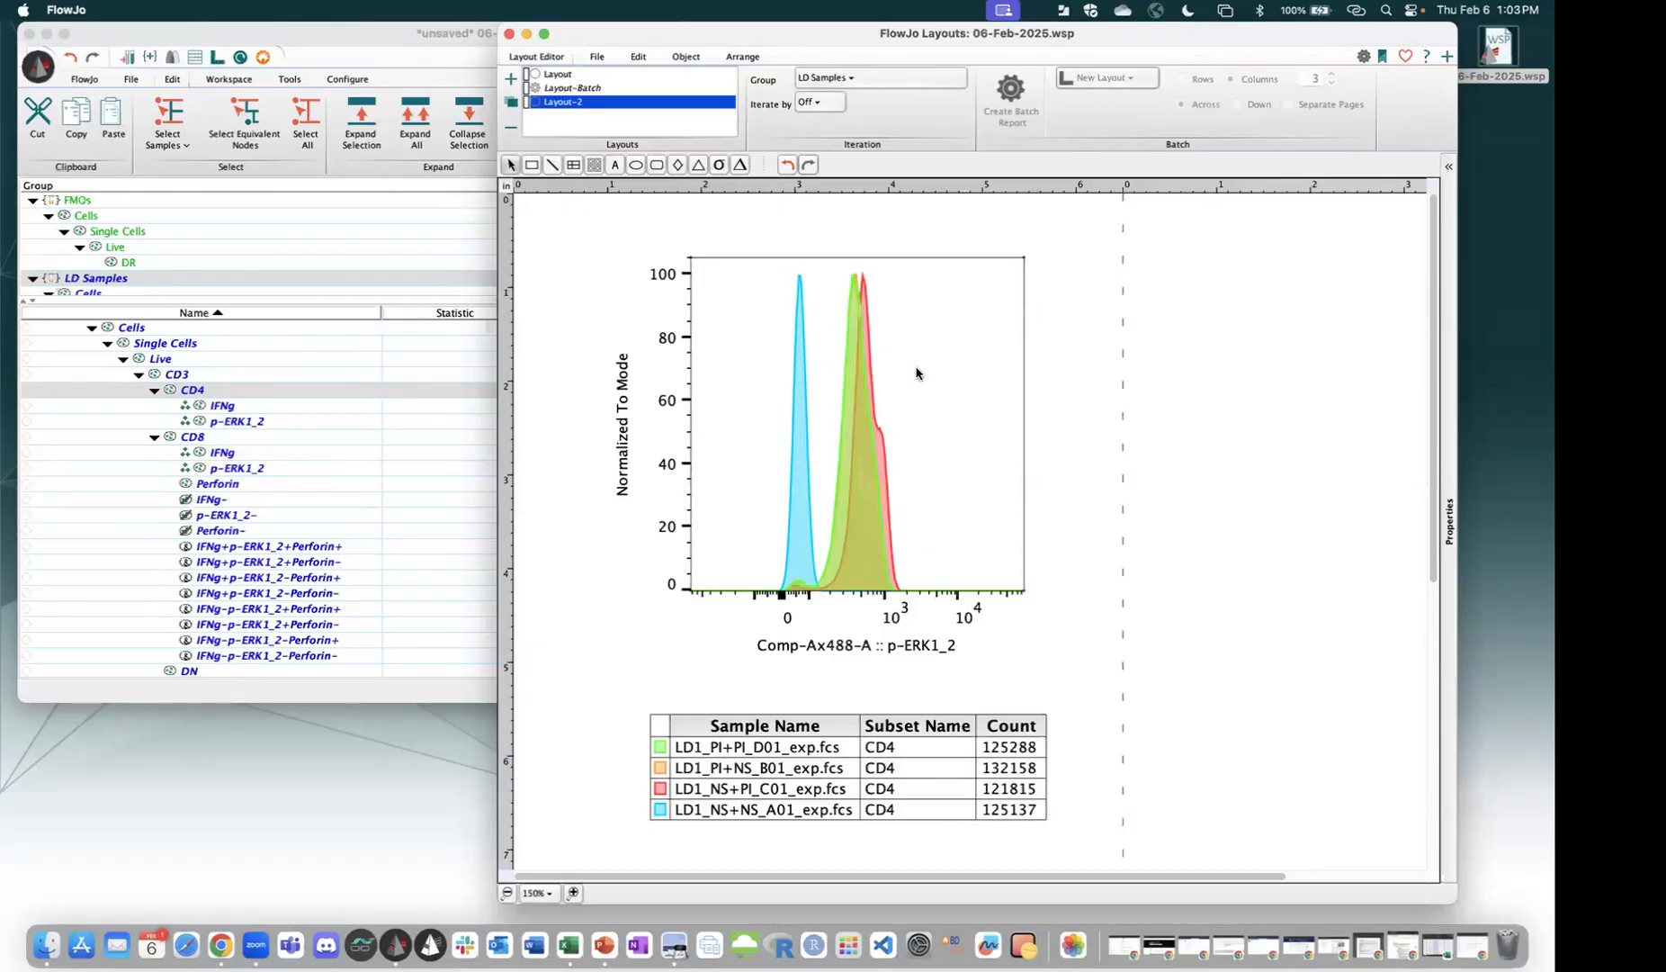
{"action": "left_click_drag", "start_coordinate": [720, 749], "coordinate": [734, 788]}
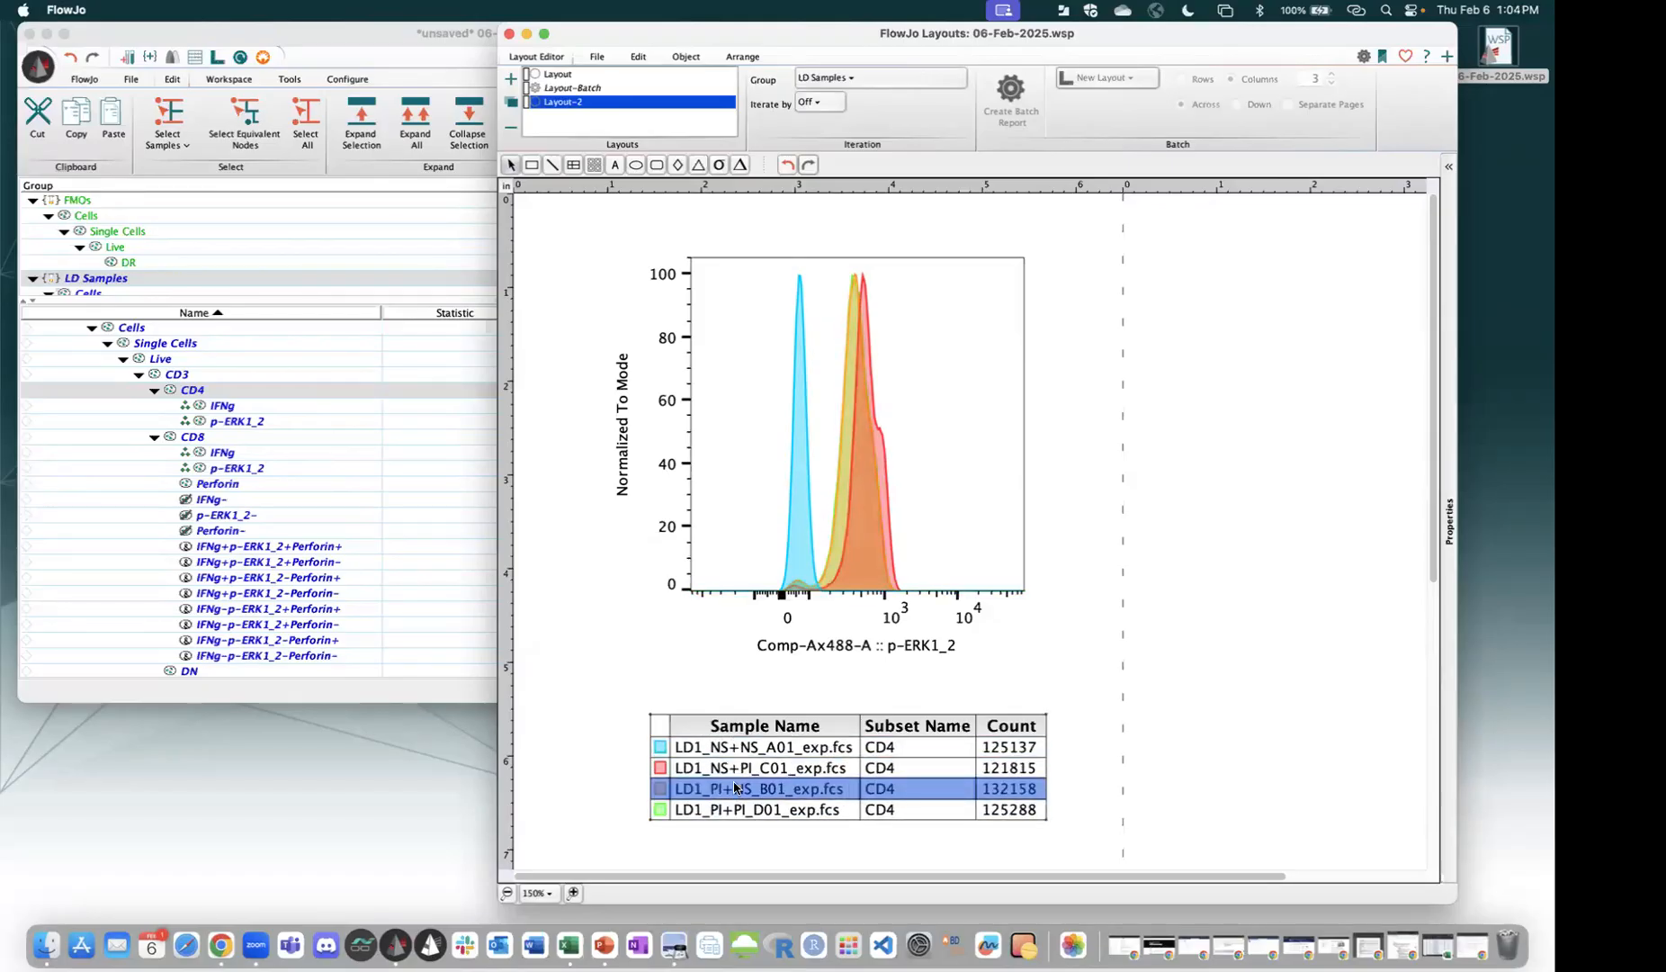
Arrange the overlaid CD4 histograms with Half Offset.
{"action": "right_click", "coordinate": [921, 413]}
{"action": "scroll", "coordinate": [907, 404], "scroll_direction": "down", "scroll_amount": 5}
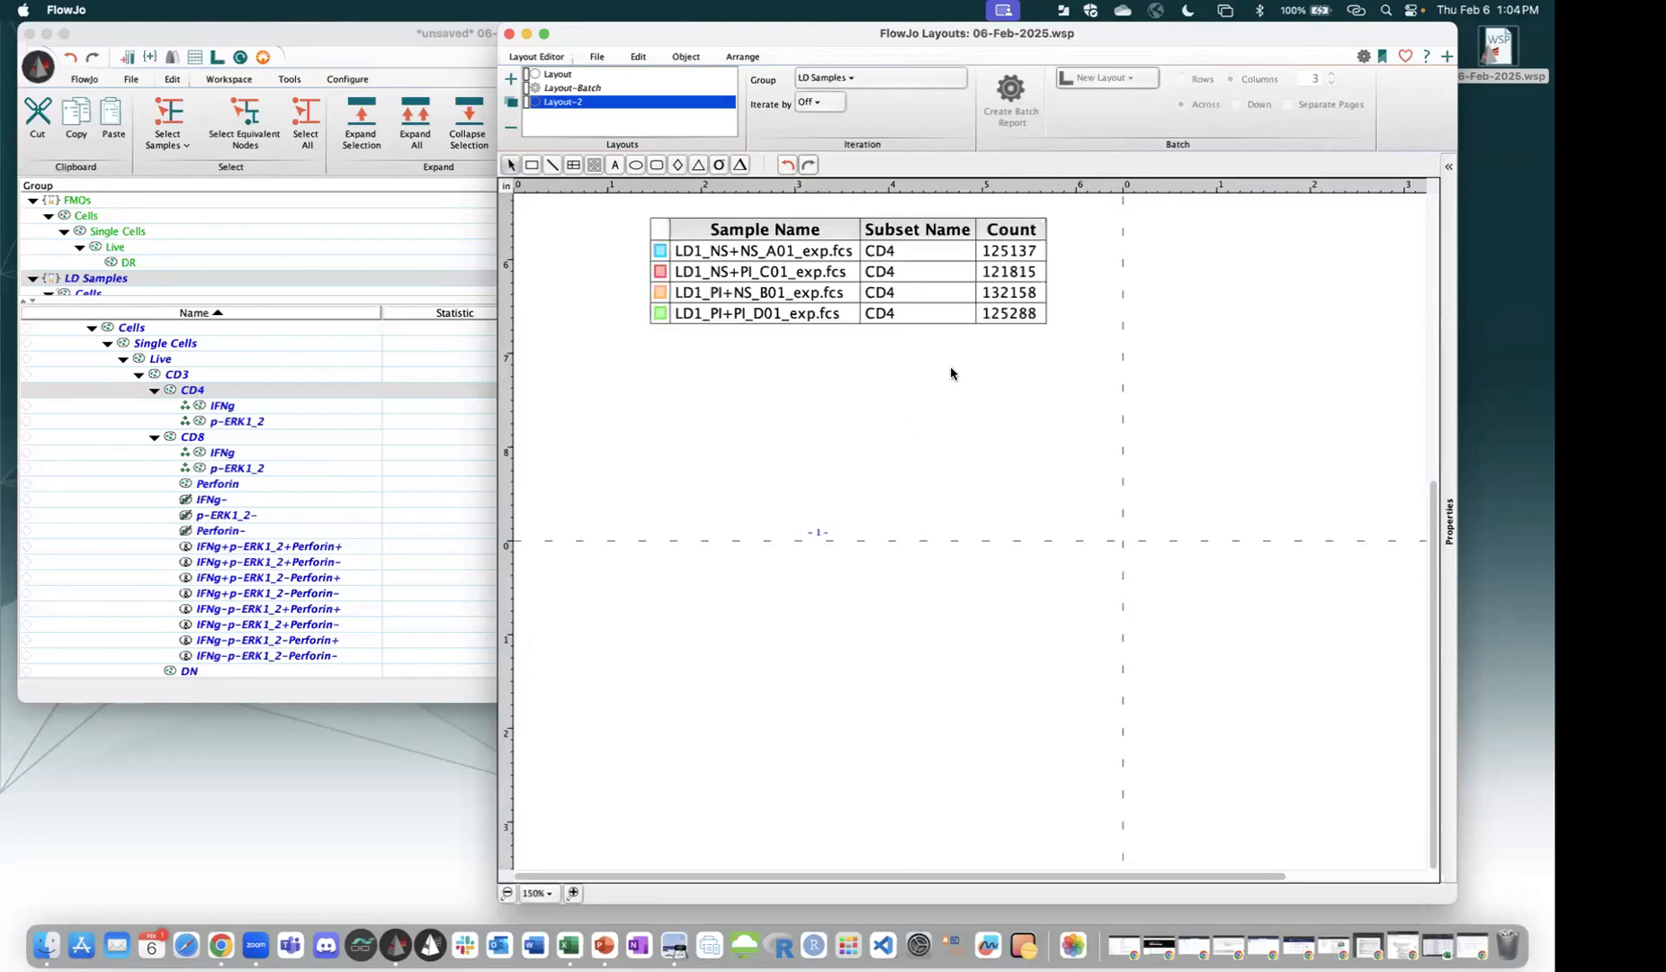
{"action": "scroll", "coordinate": [951, 368], "scroll_direction": "up", "scroll_amount": 5}
{"action": "right_click", "coordinate": [1030, 792]}
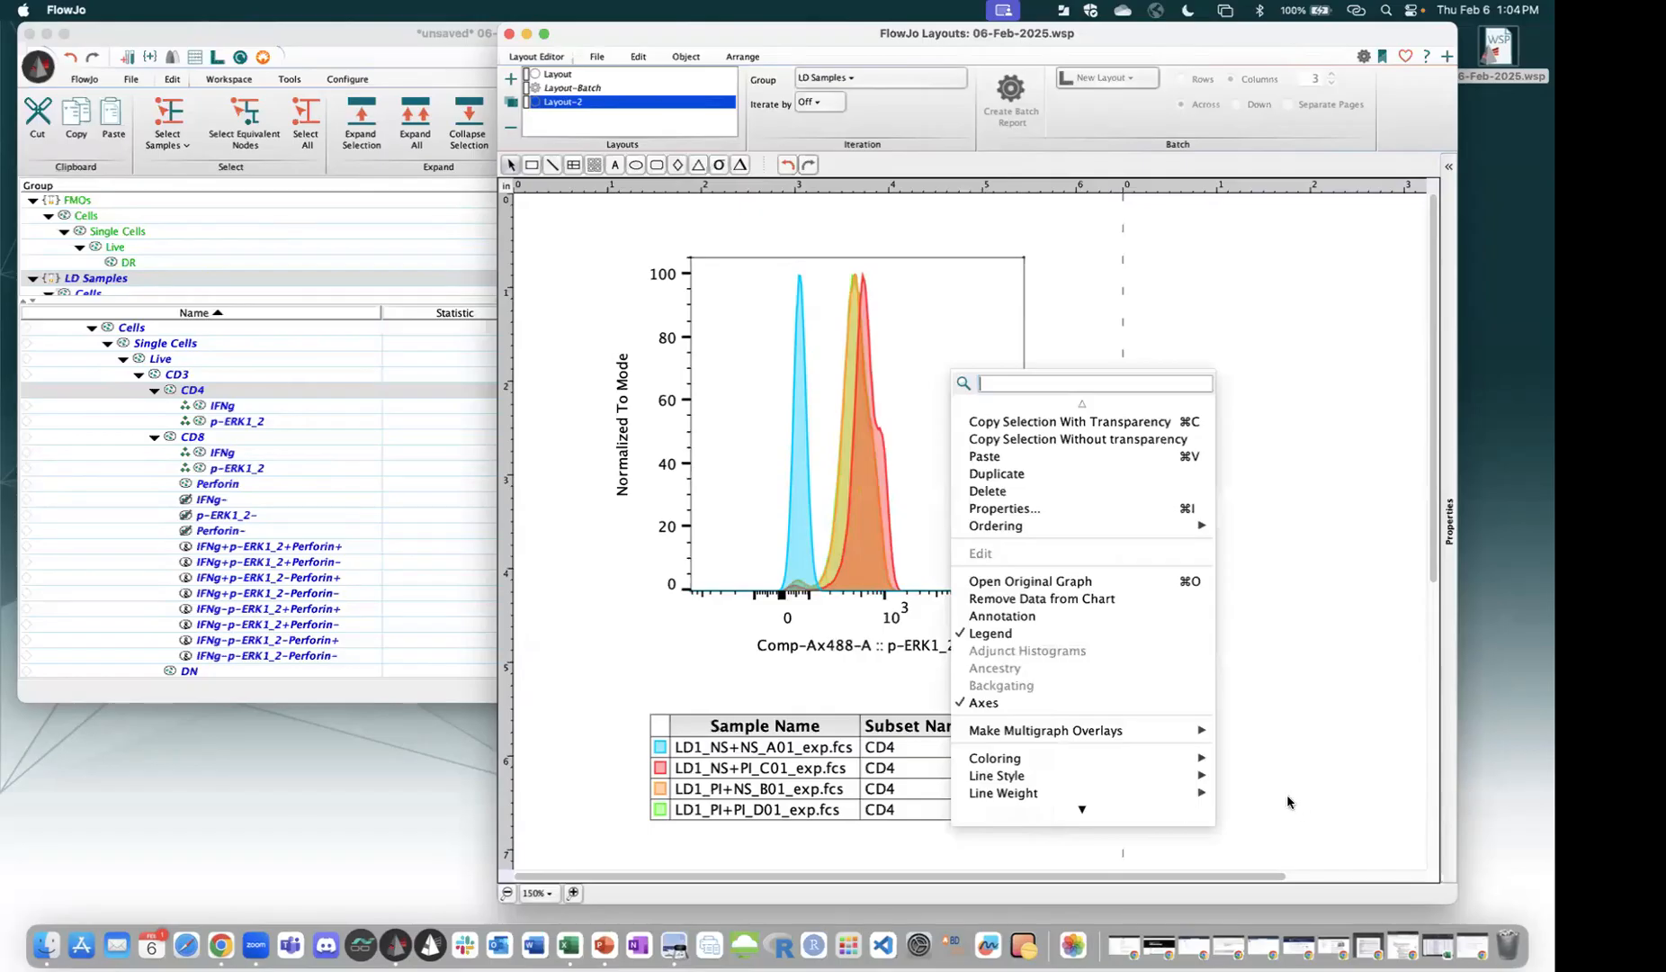
{"action": "mouse_move", "coordinate": [1082, 776]}
{"action": "mouse_move", "coordinate": [1169, 793]}
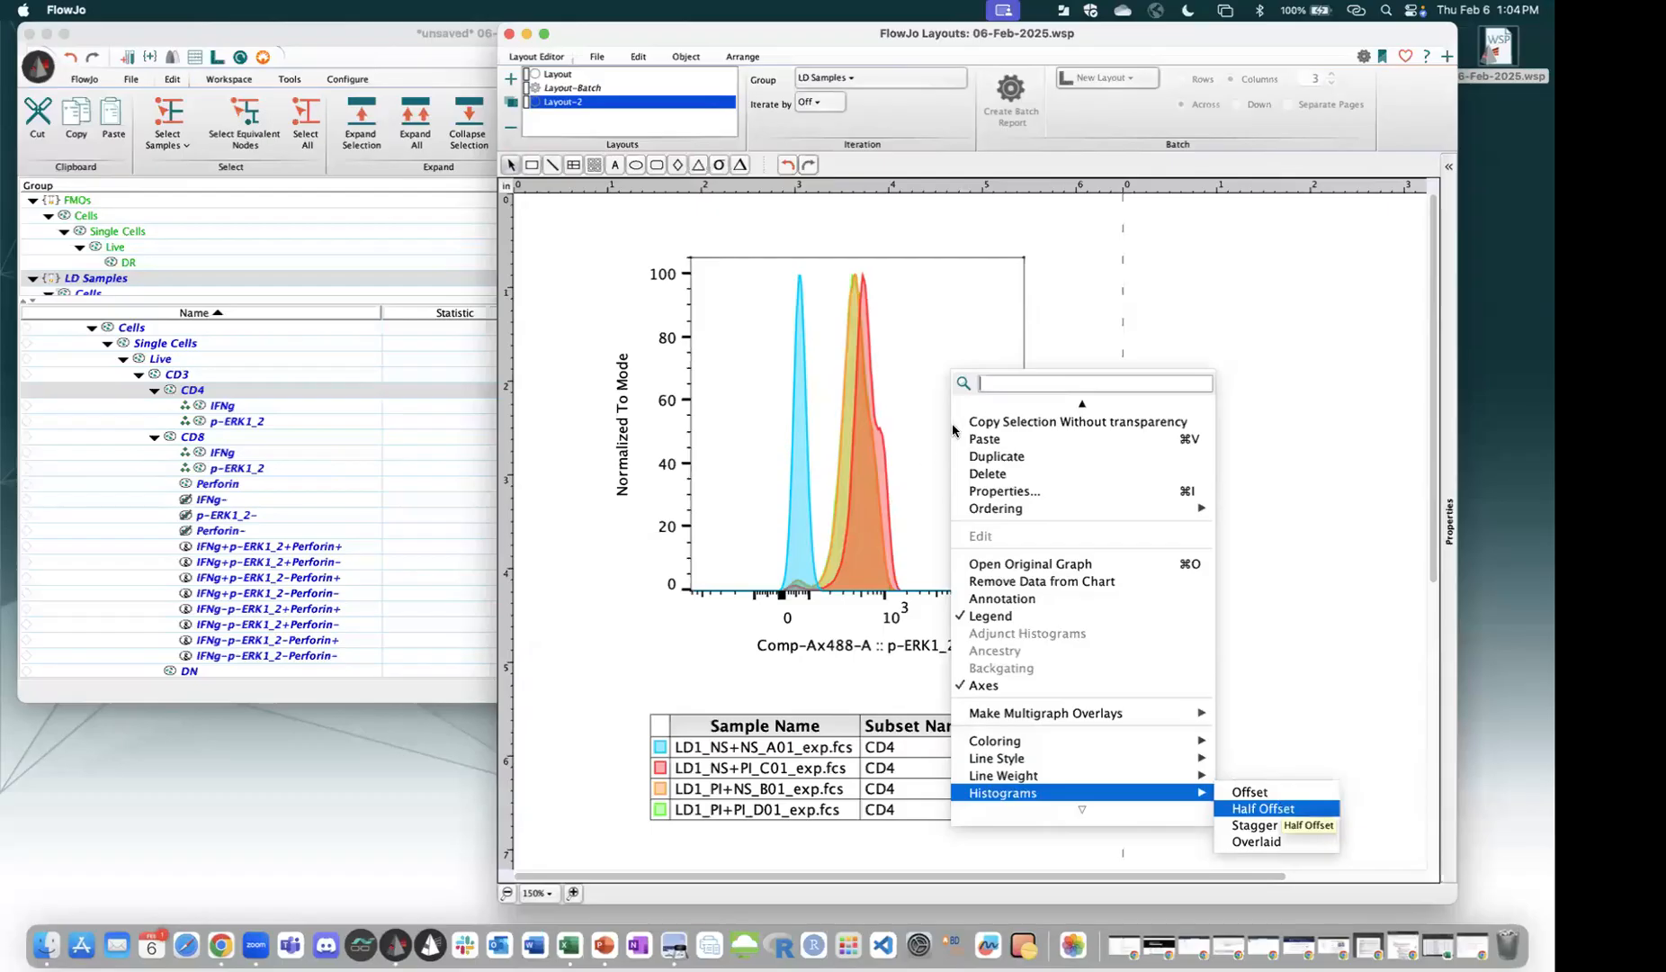
{"action": "key", "text": "Return"}
{"action": "double_click", "coordinate": [800, 272]}
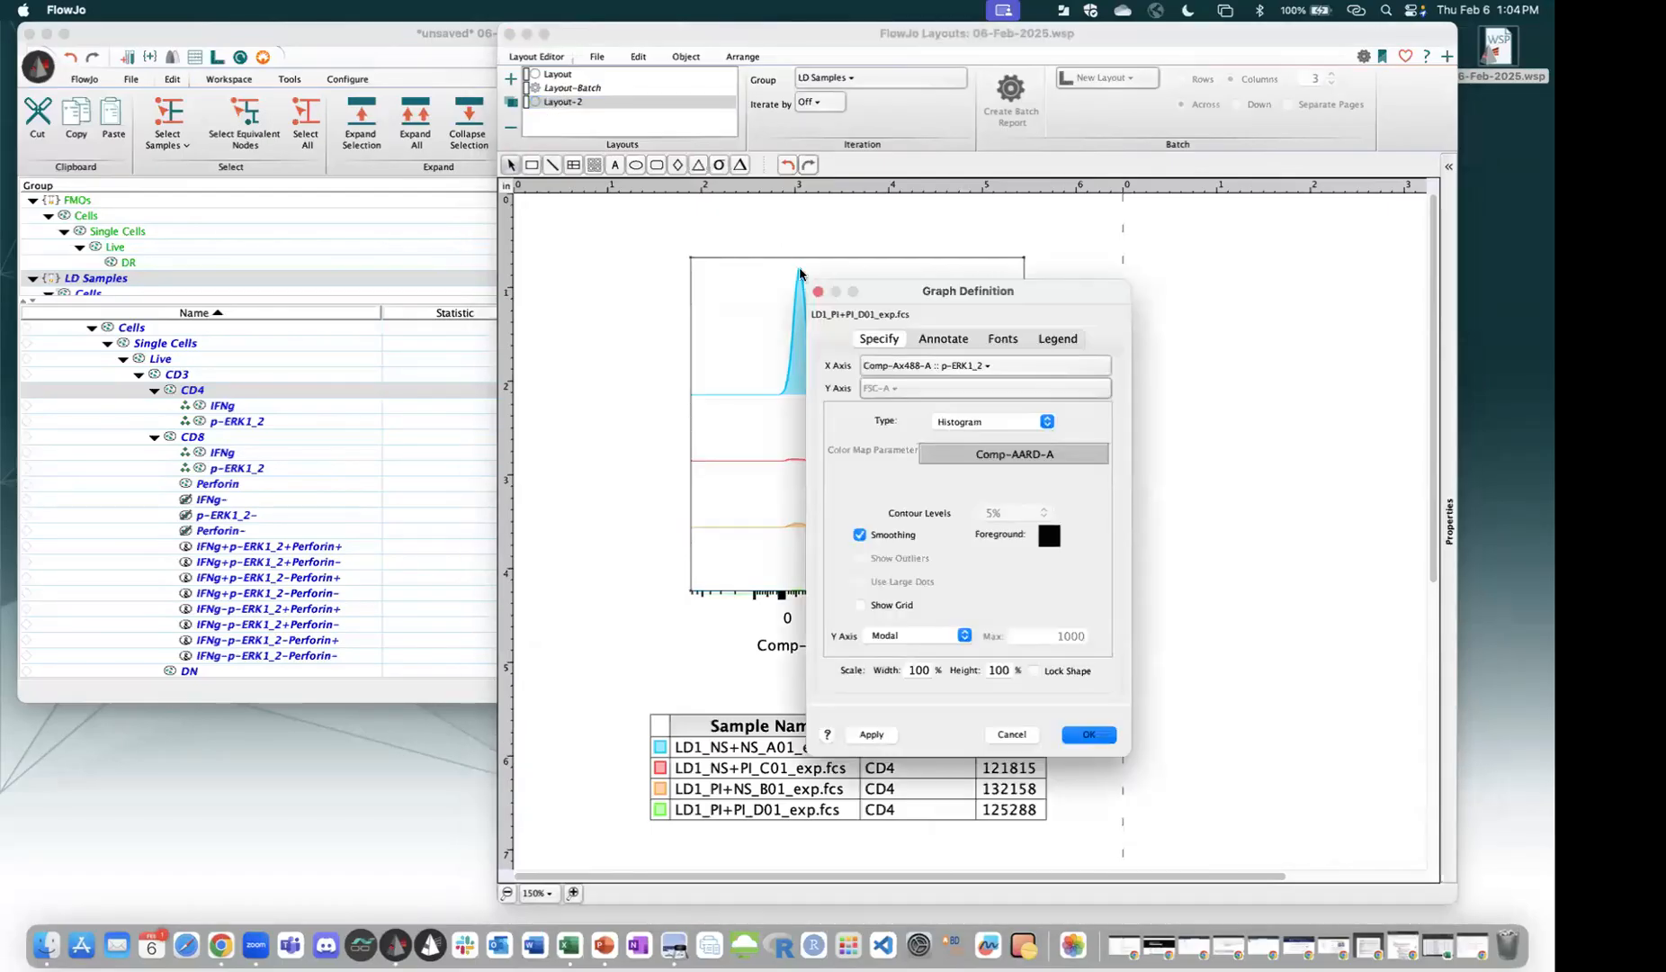
{"action": "key", "text": "Return"}
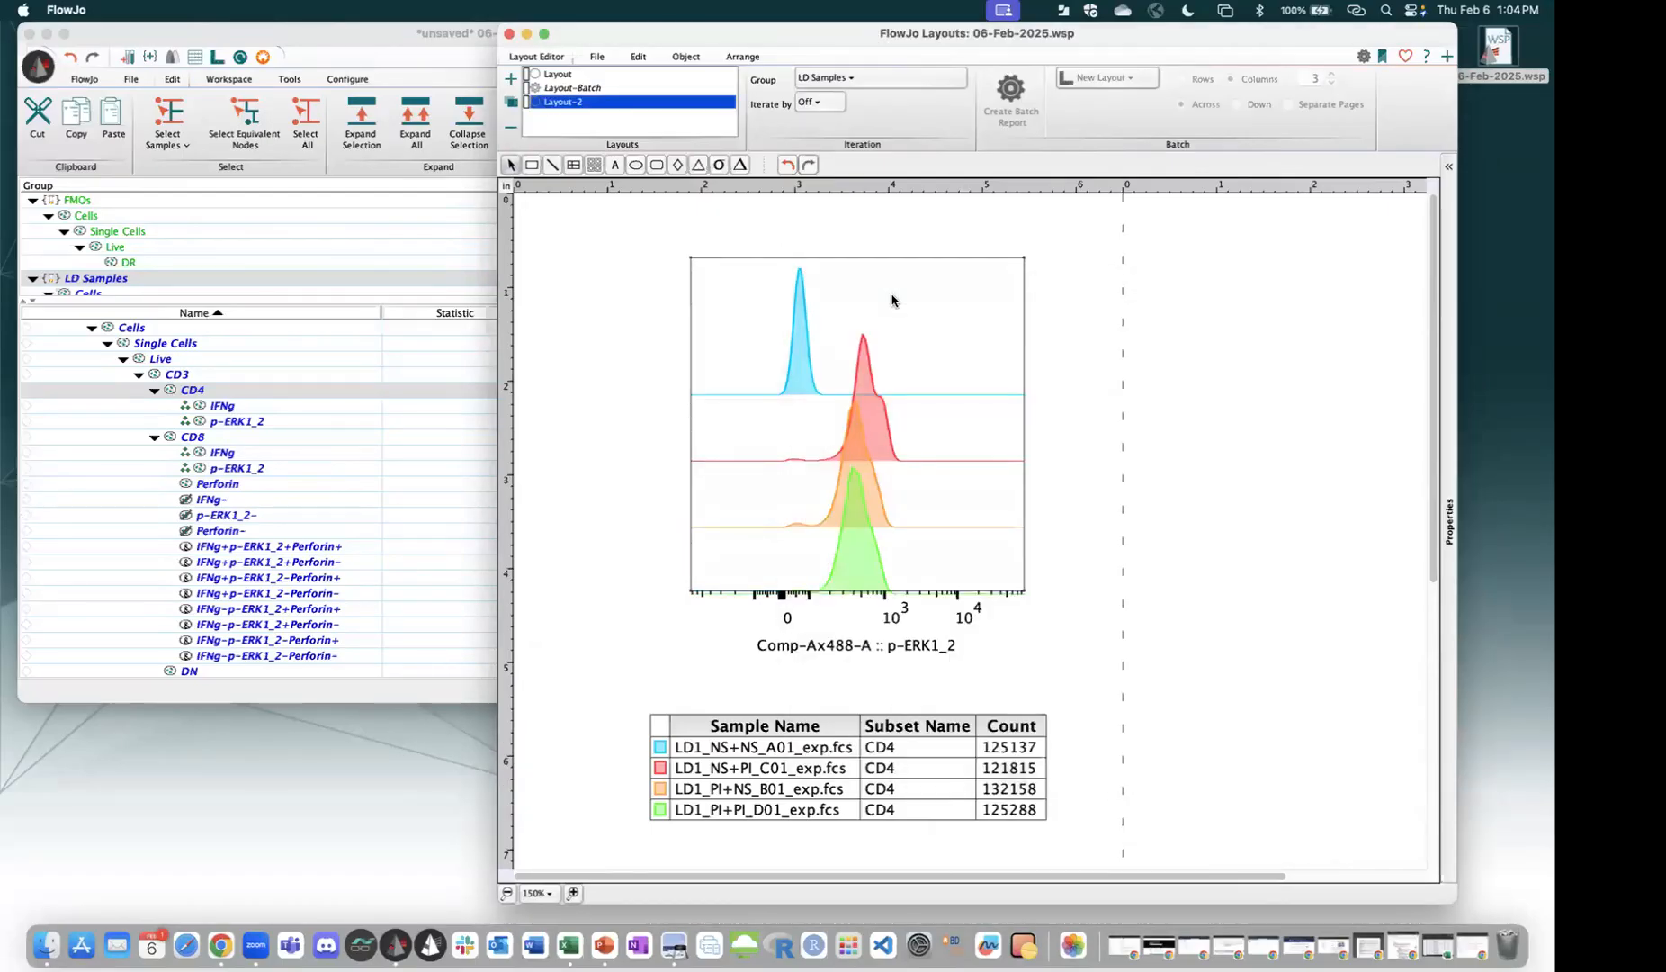
Switch the CD4 histograms to the full Offset arrangement.
{"action": "right_click", "coordinate": [892, 299]}
{"action": "mouse_move", "coordinate": [1048, 720]}
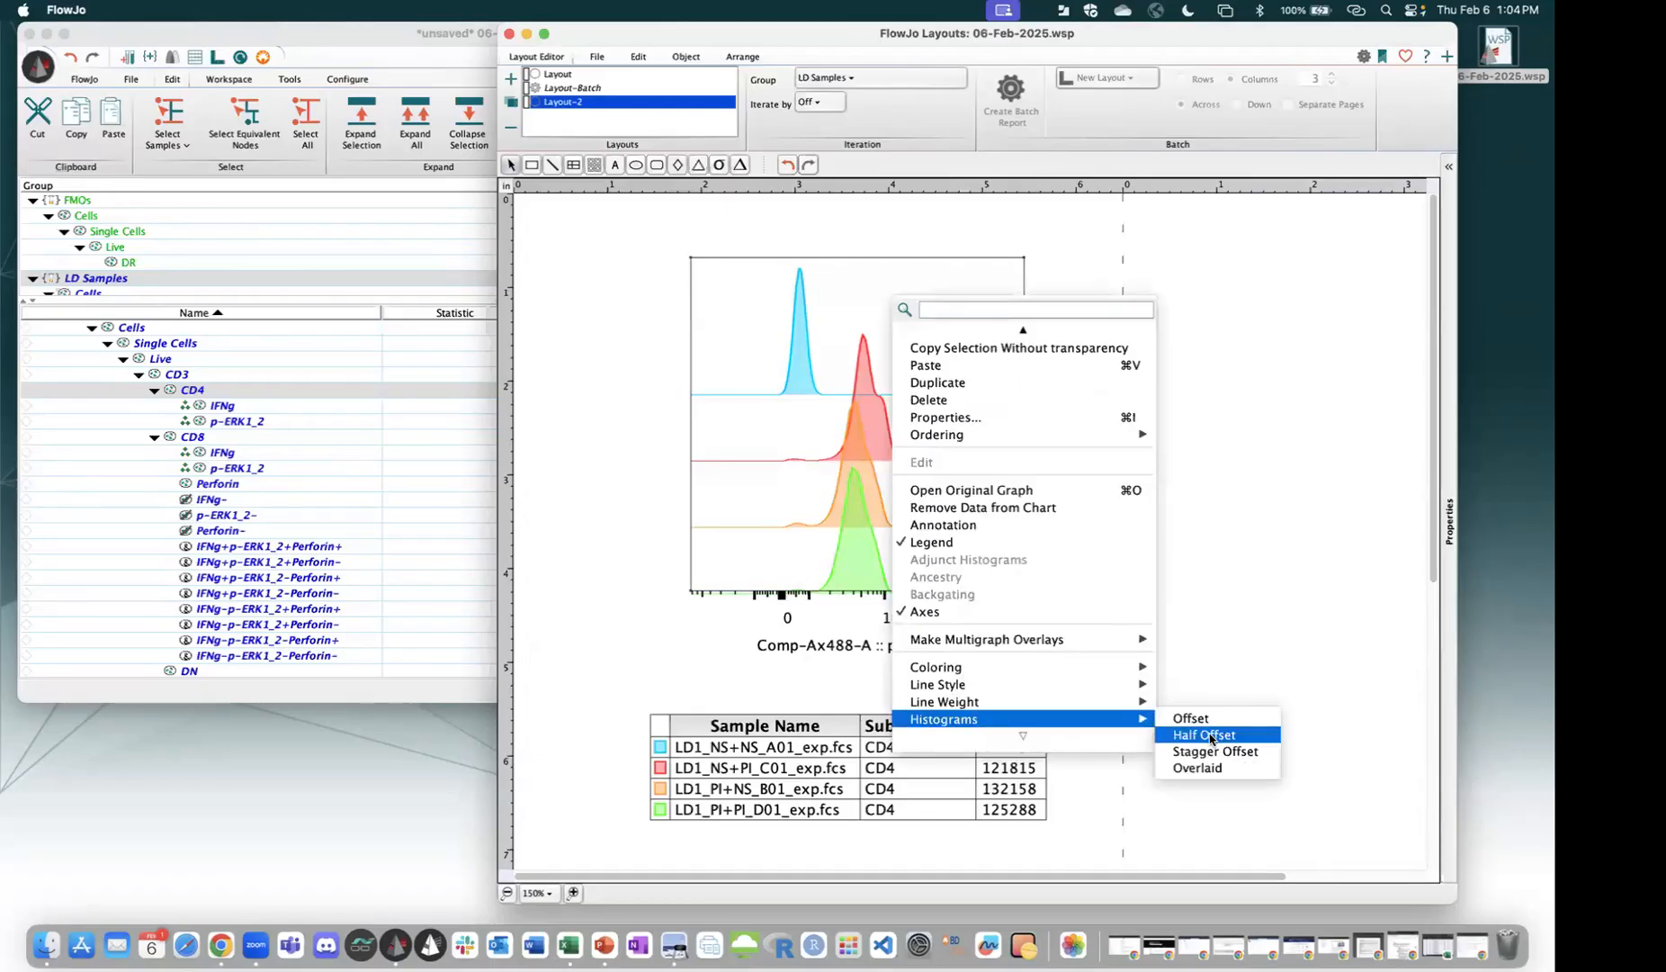
{"action": "left_click", "coordinate": [1211, 719]}
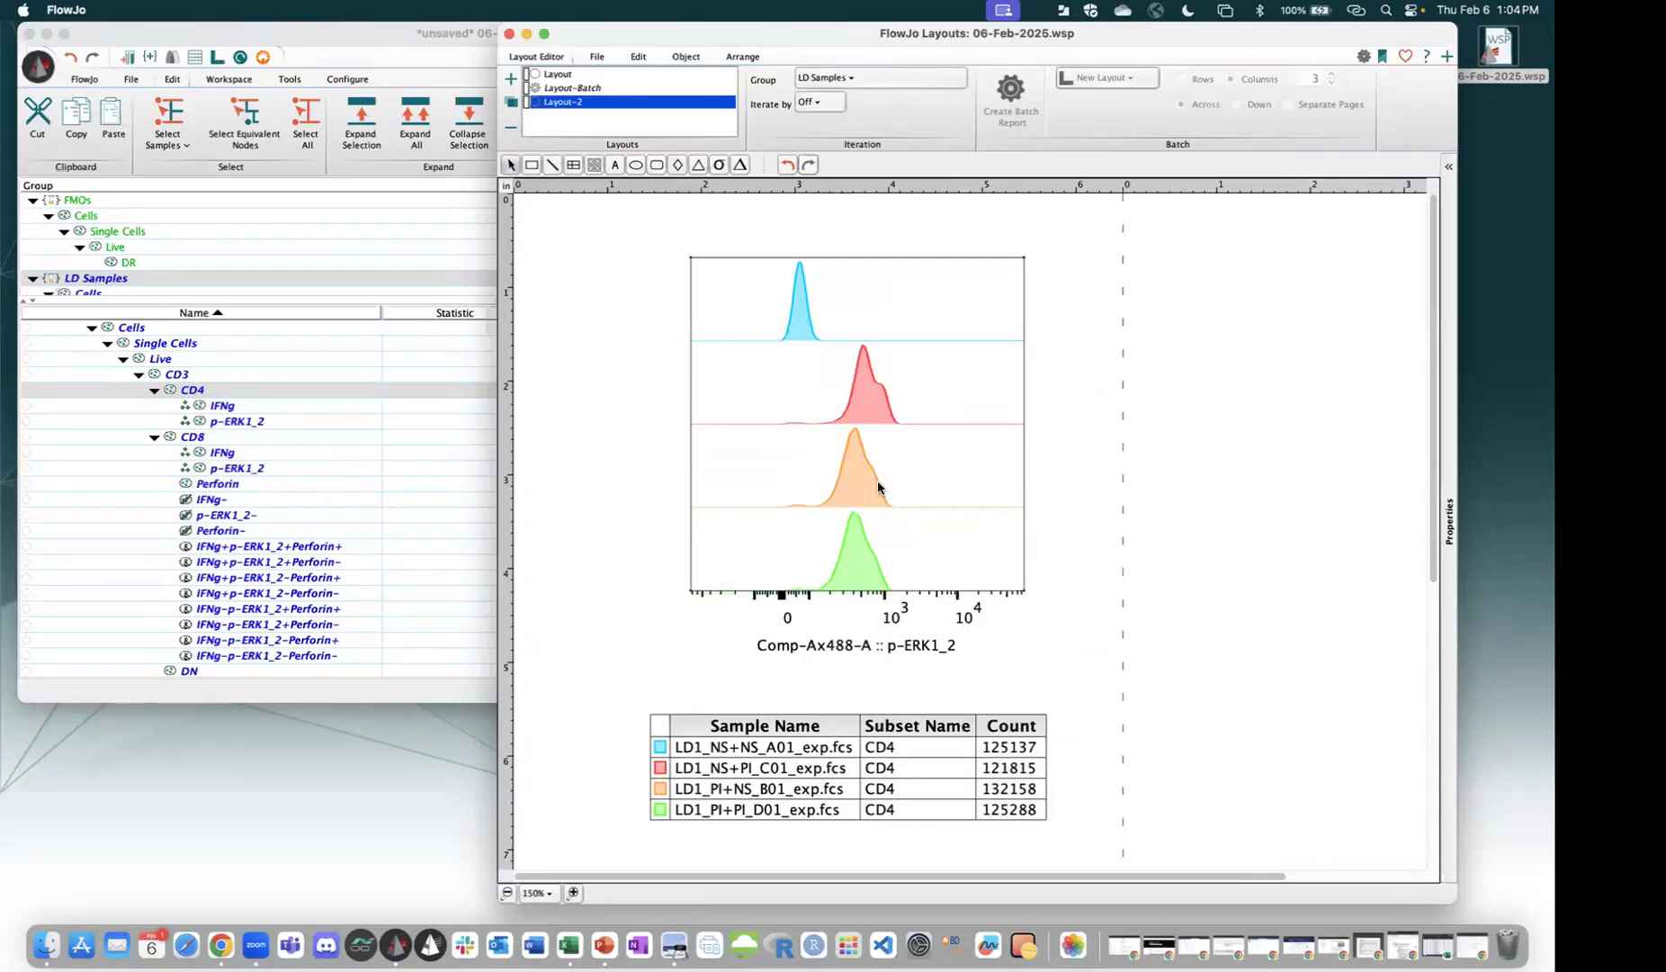
Arrange the CD4 histograms with Stagger Offset and shift the staggered plot slightly left on the page.
{"action": "right_click", "coordinate": [877, 486]}
{"action": "mouse_move", "coordinate": [1079, 890]}
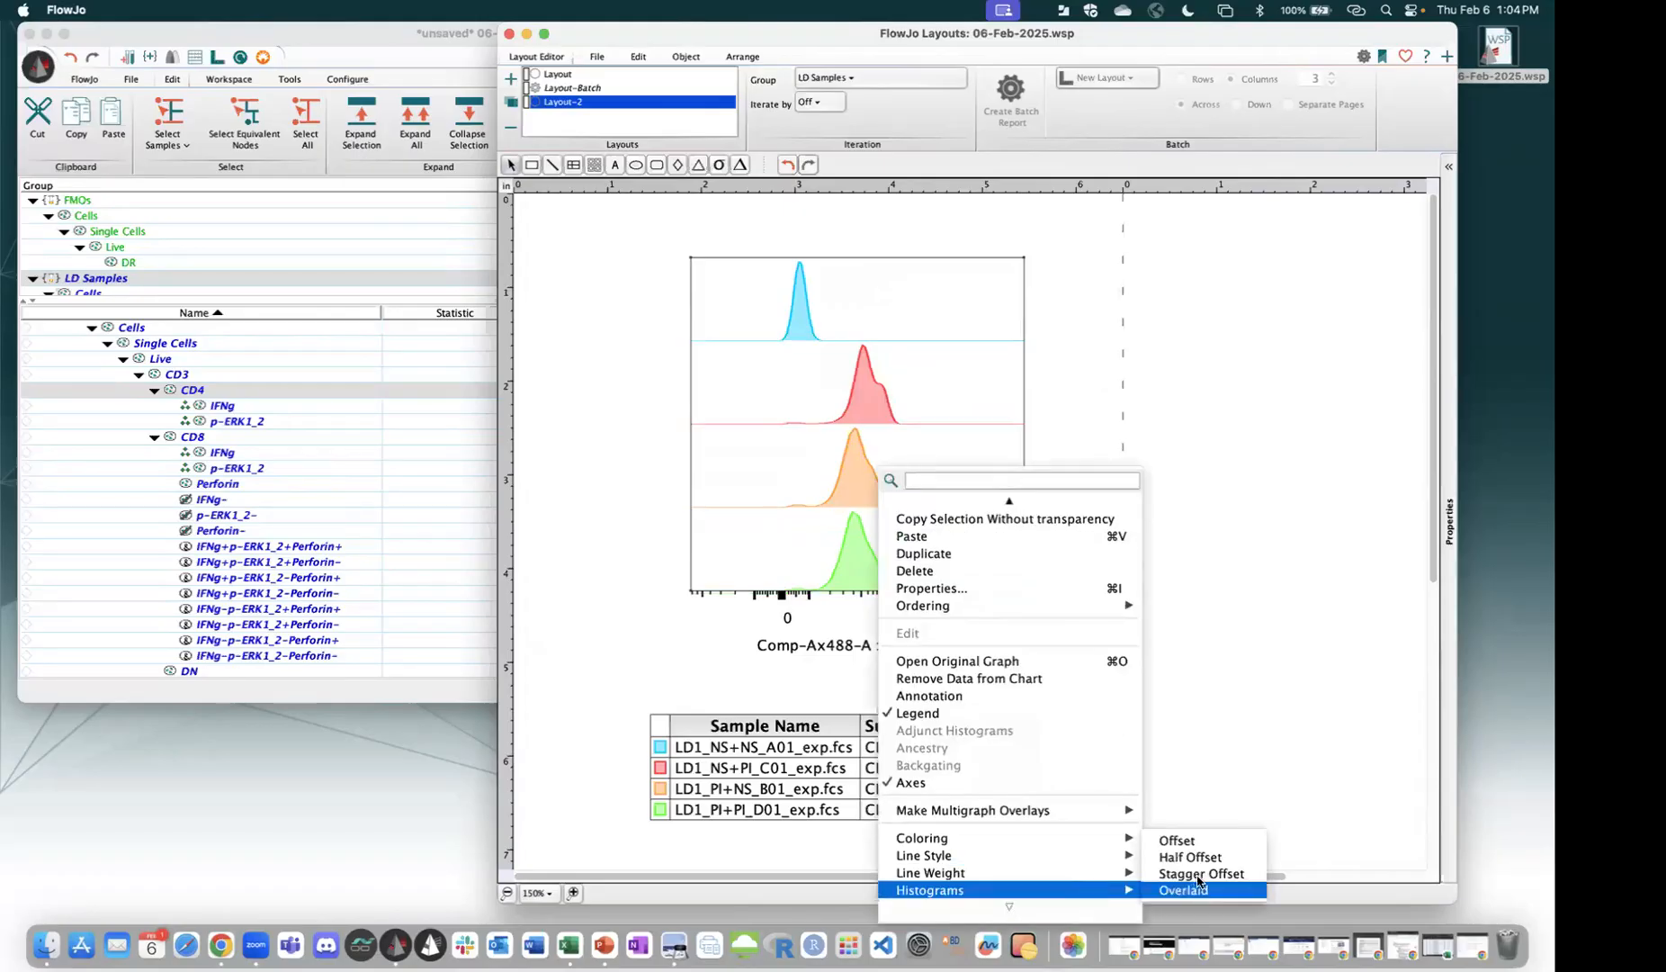
{"action": "left_click", "coordinate": [1203, 874]}
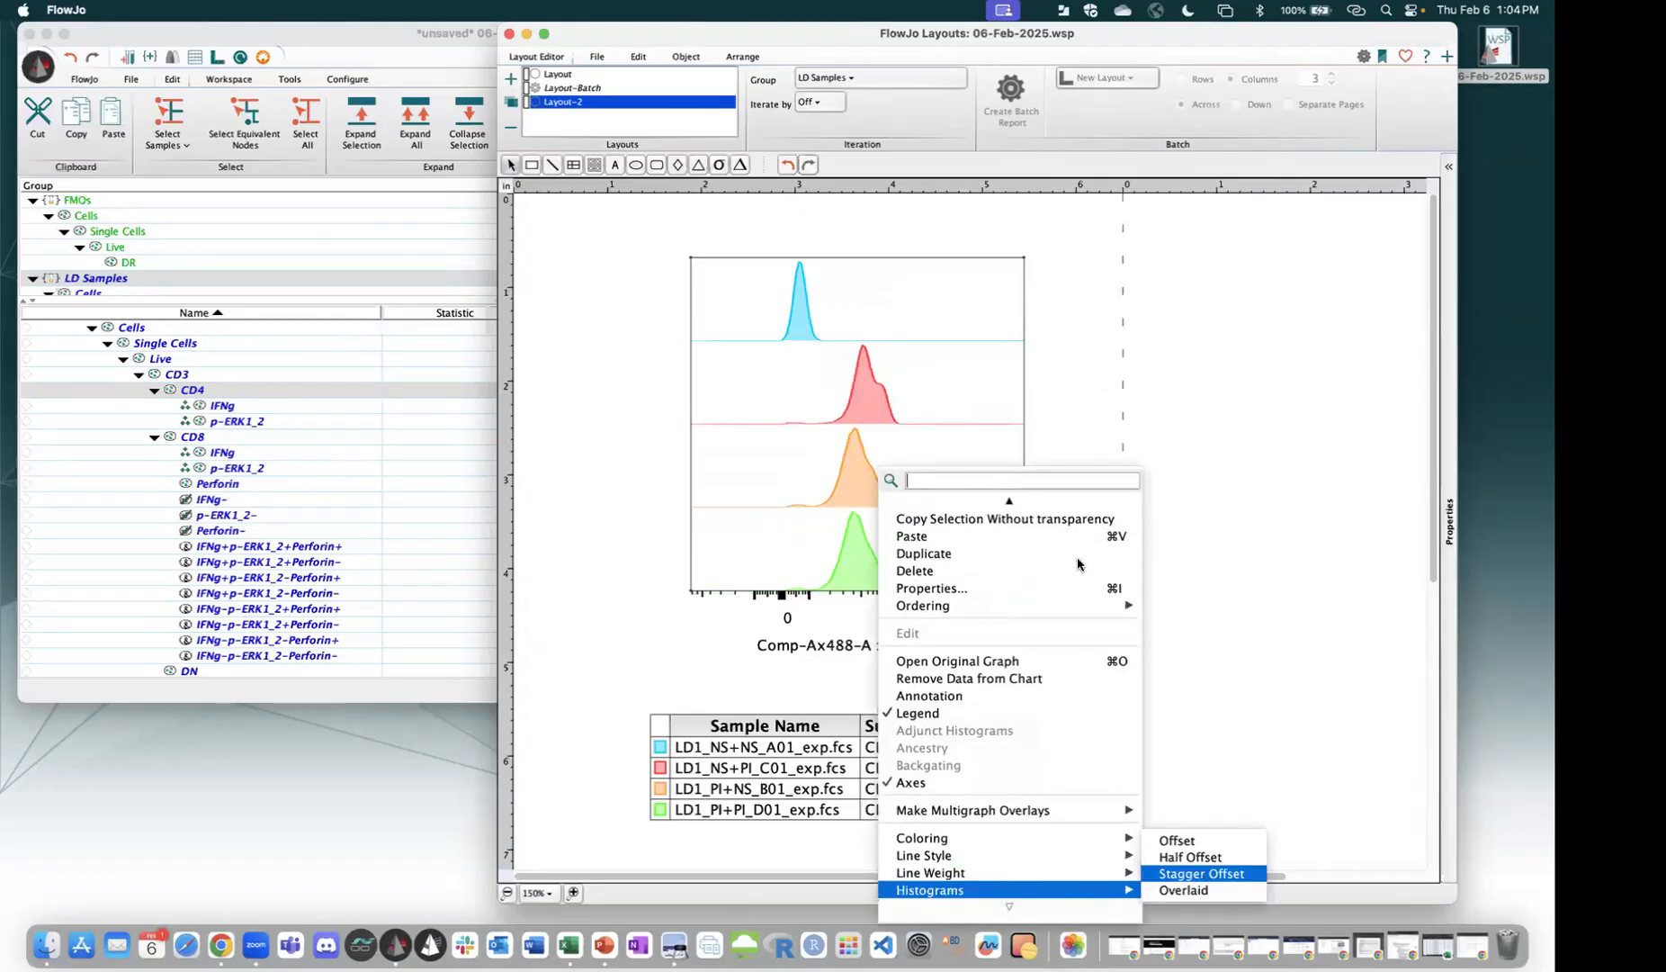
{"action": "mouse_move", "coordinate": [1101, 544]}
{"action": "left_mouse_down"}
{"action": "mouse_move", "coordinate": [1054, 559]}
{"action": "mouse_move", "coordinate": [1083, 554]}
{"action": "mouse_move", "coordinate": [1063, 514]}
{"action": "mouse_move", "coordinate": [1073, 553]}
{"action": "mouse_move", "coordinate": [1089, 543]}
{"action": "left_mouse_up"}
{"action": "left_click", "coordinate": [1094, 621]}
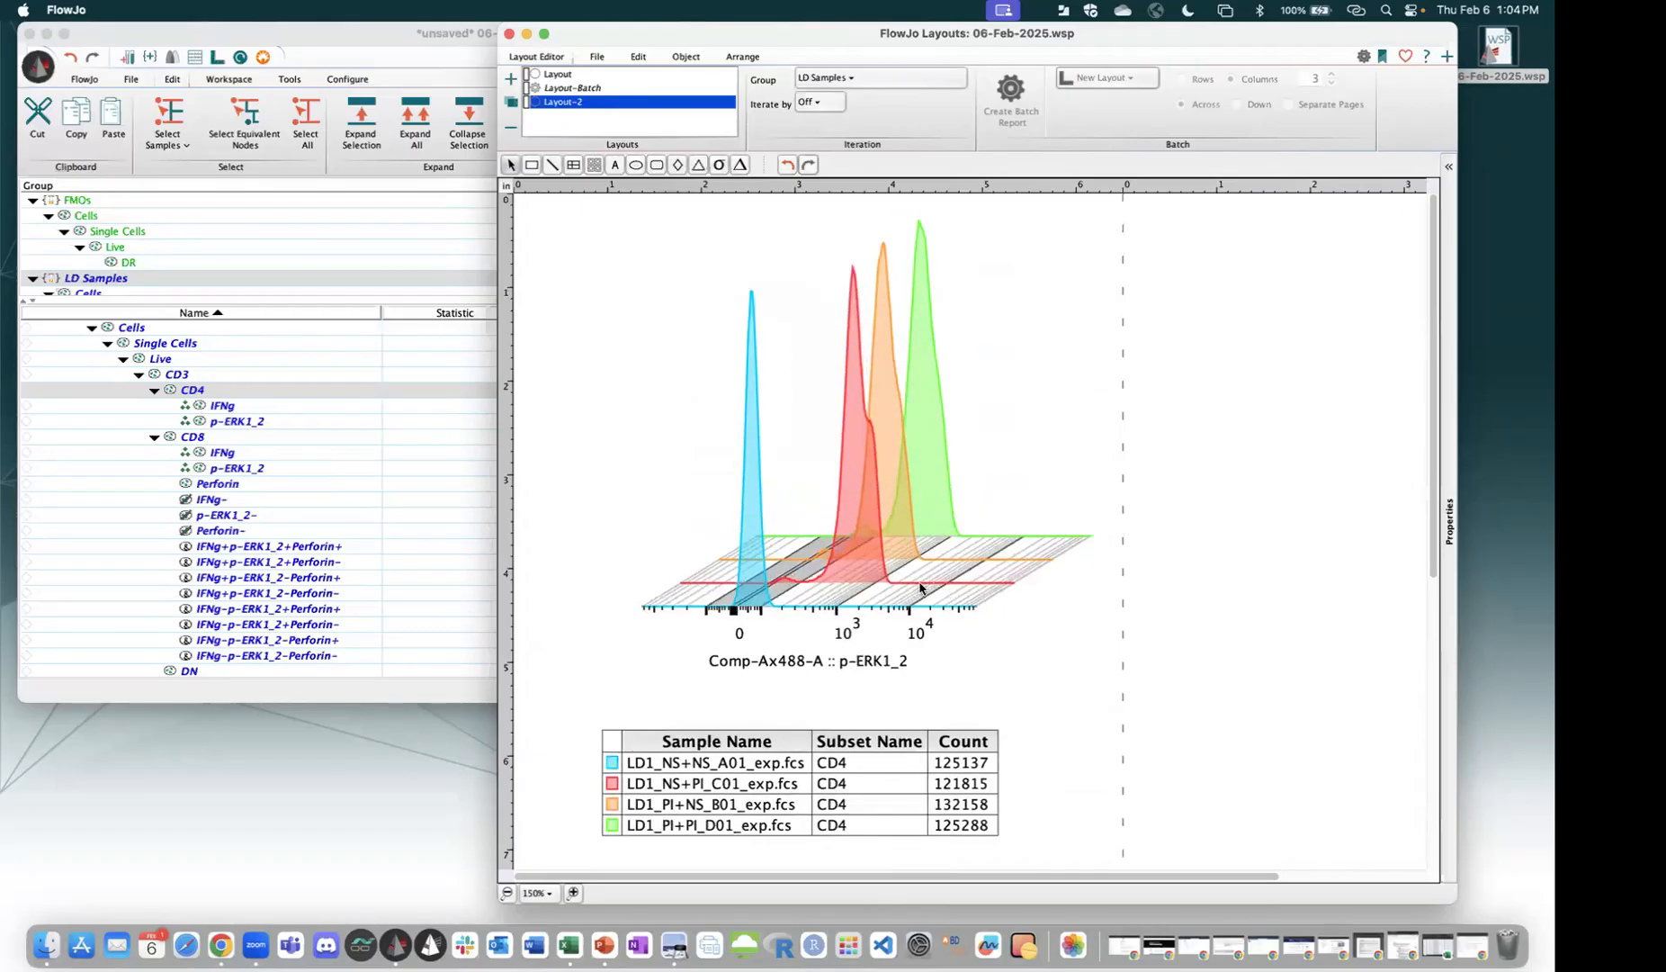
{"action": "left_click_drag", "start_coordinate": [920, 583], "coordinate": [905, 584]}
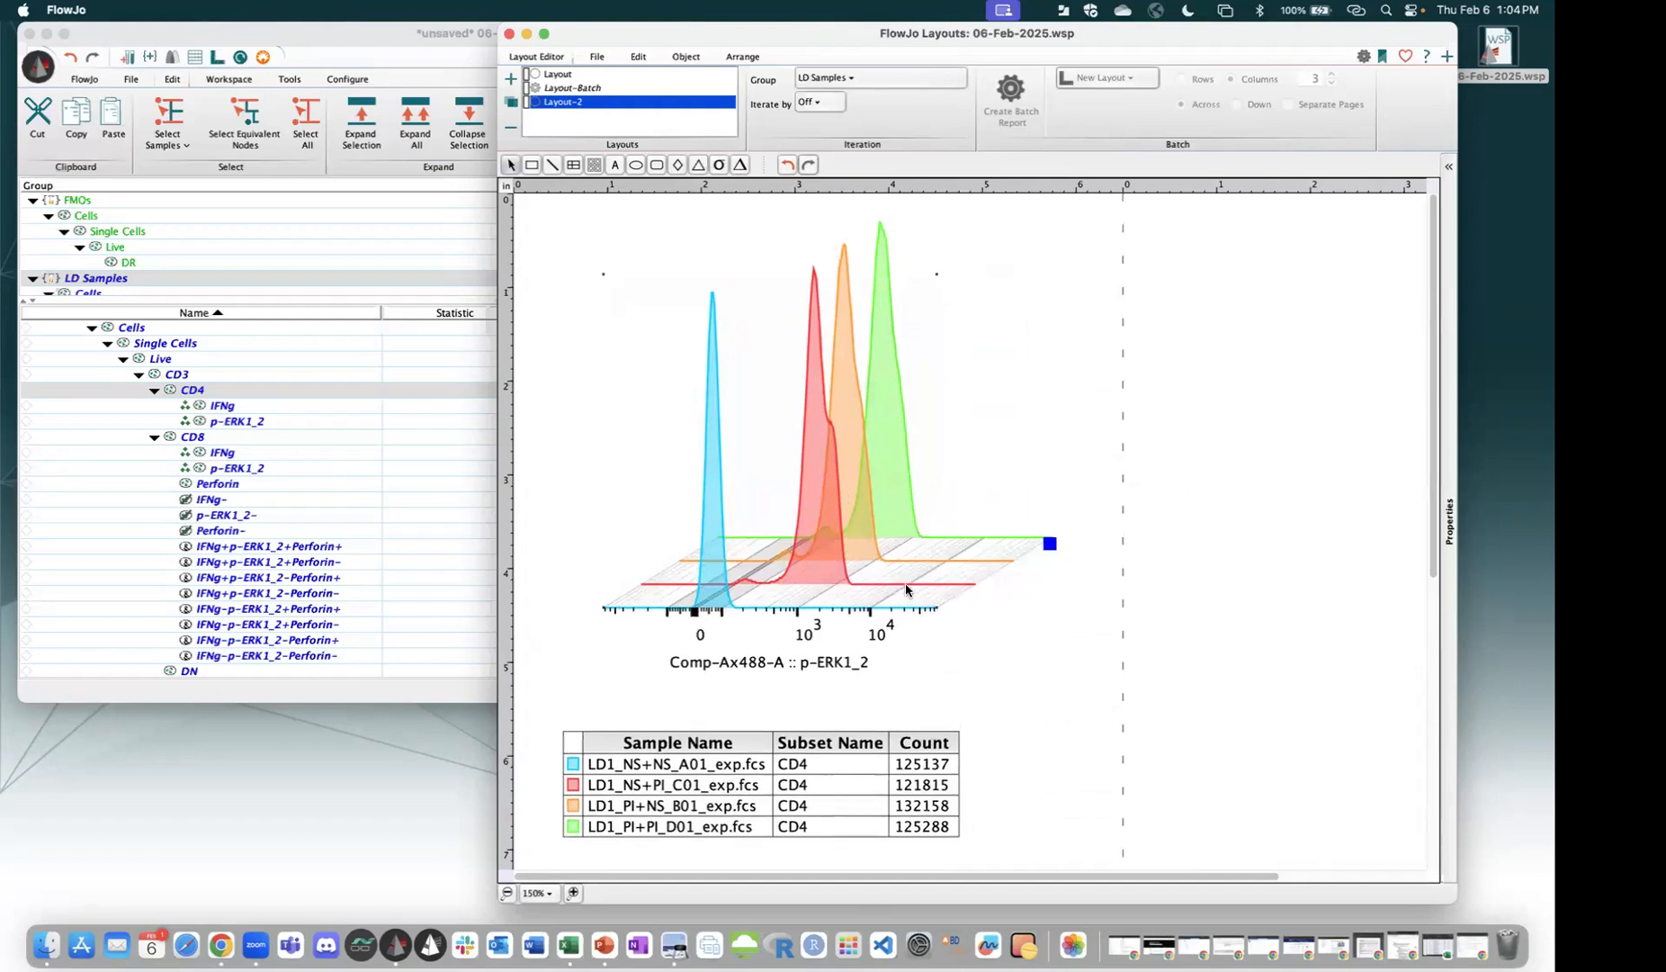
Move the A01 layer down to the legend's last row, and return it to the first row.
{"action": "left_click", "coordinate": [1038, 697]}
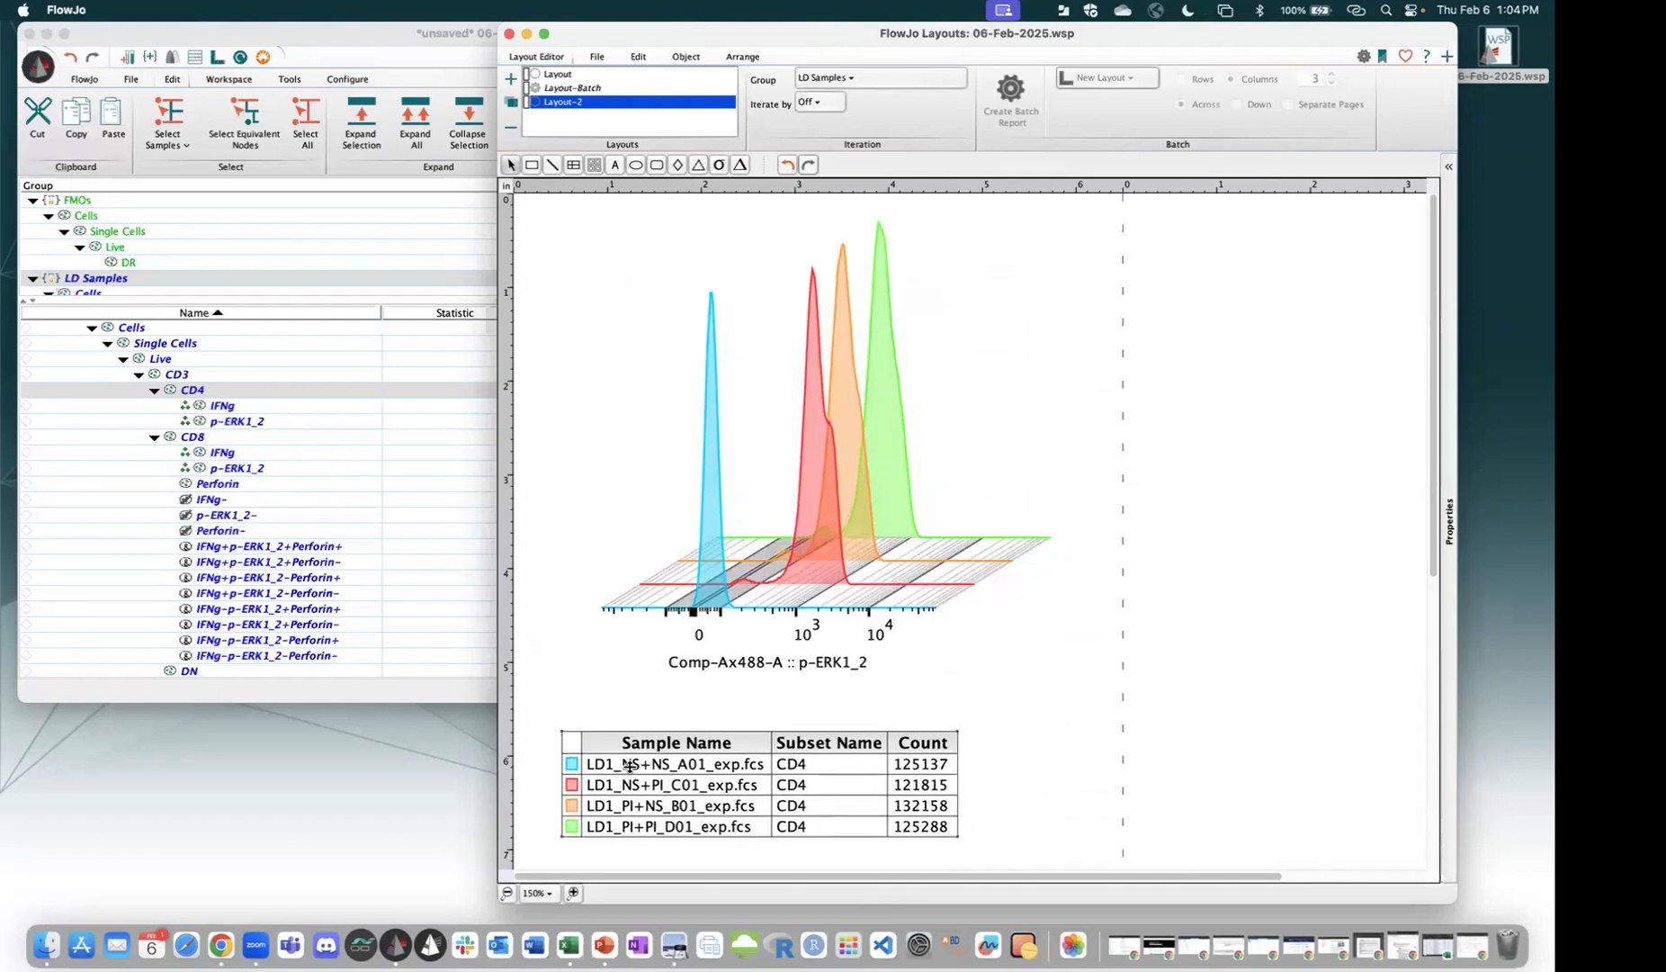
{"action": "left_click_drag", "start_coordinate": [635, 767], "coordinate": [639, 784]}
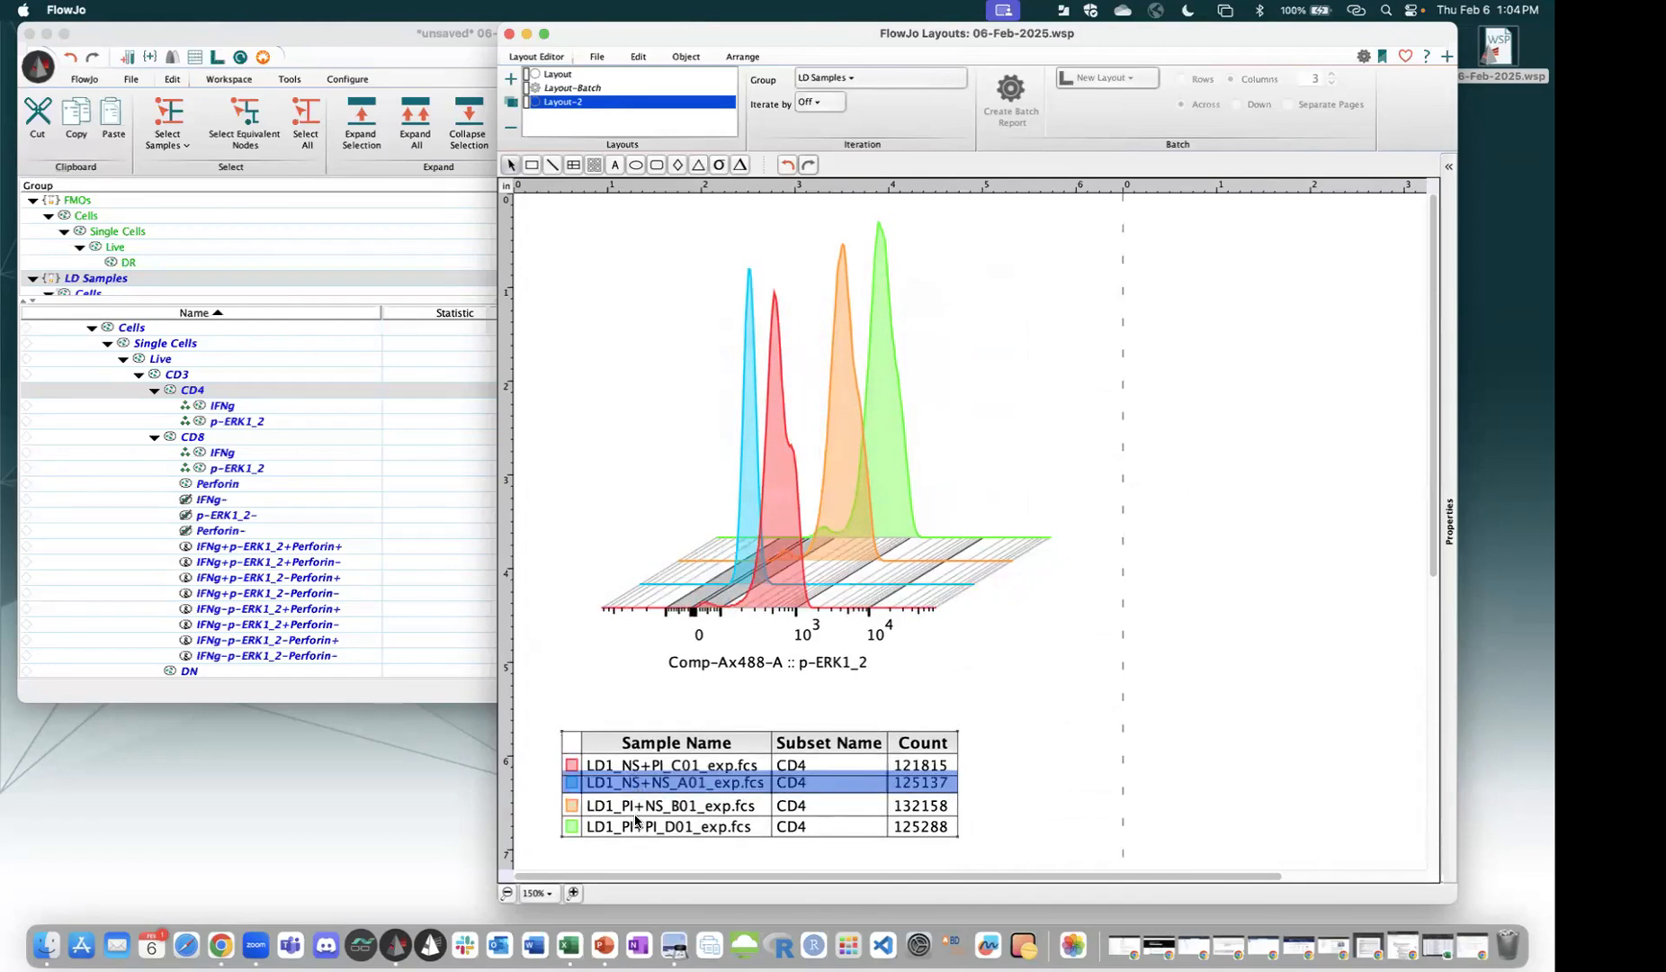
{"action": "left_click_drag", "start_coordinate": [636, 784], "coordinate": [635, 821]}
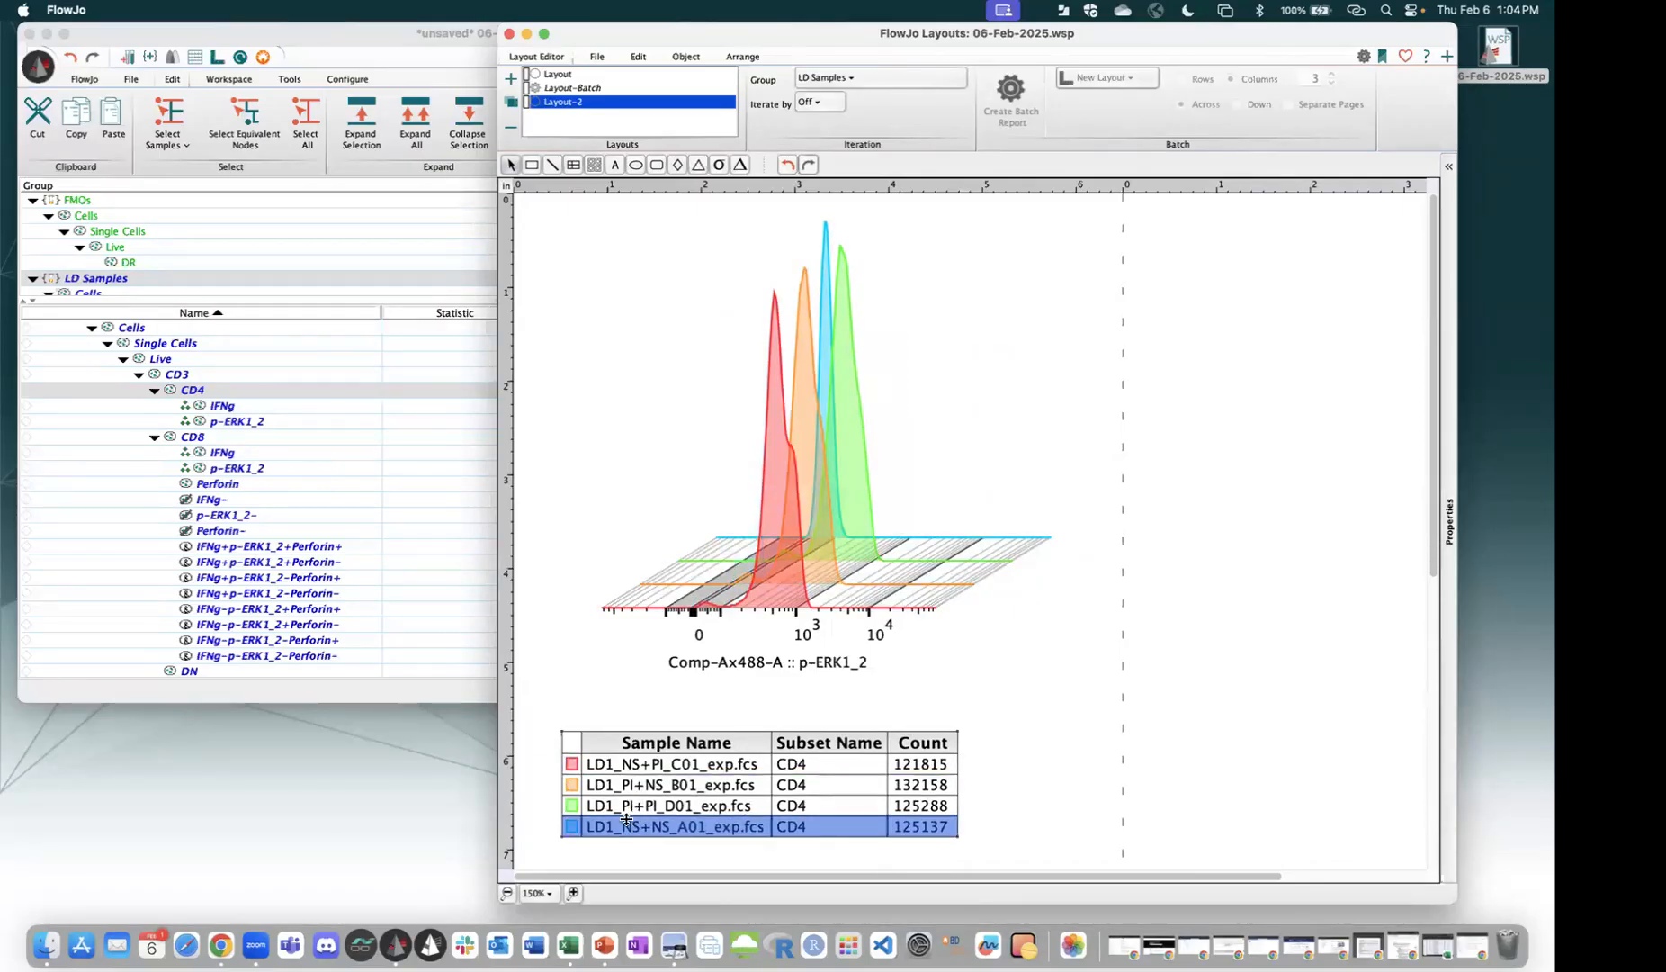
{"action": "left_click_drag", "start_coordinate": [627, 819], "coordinate": [645, 756]}
{"action": "left_click", "coordinate": [948, 608]}
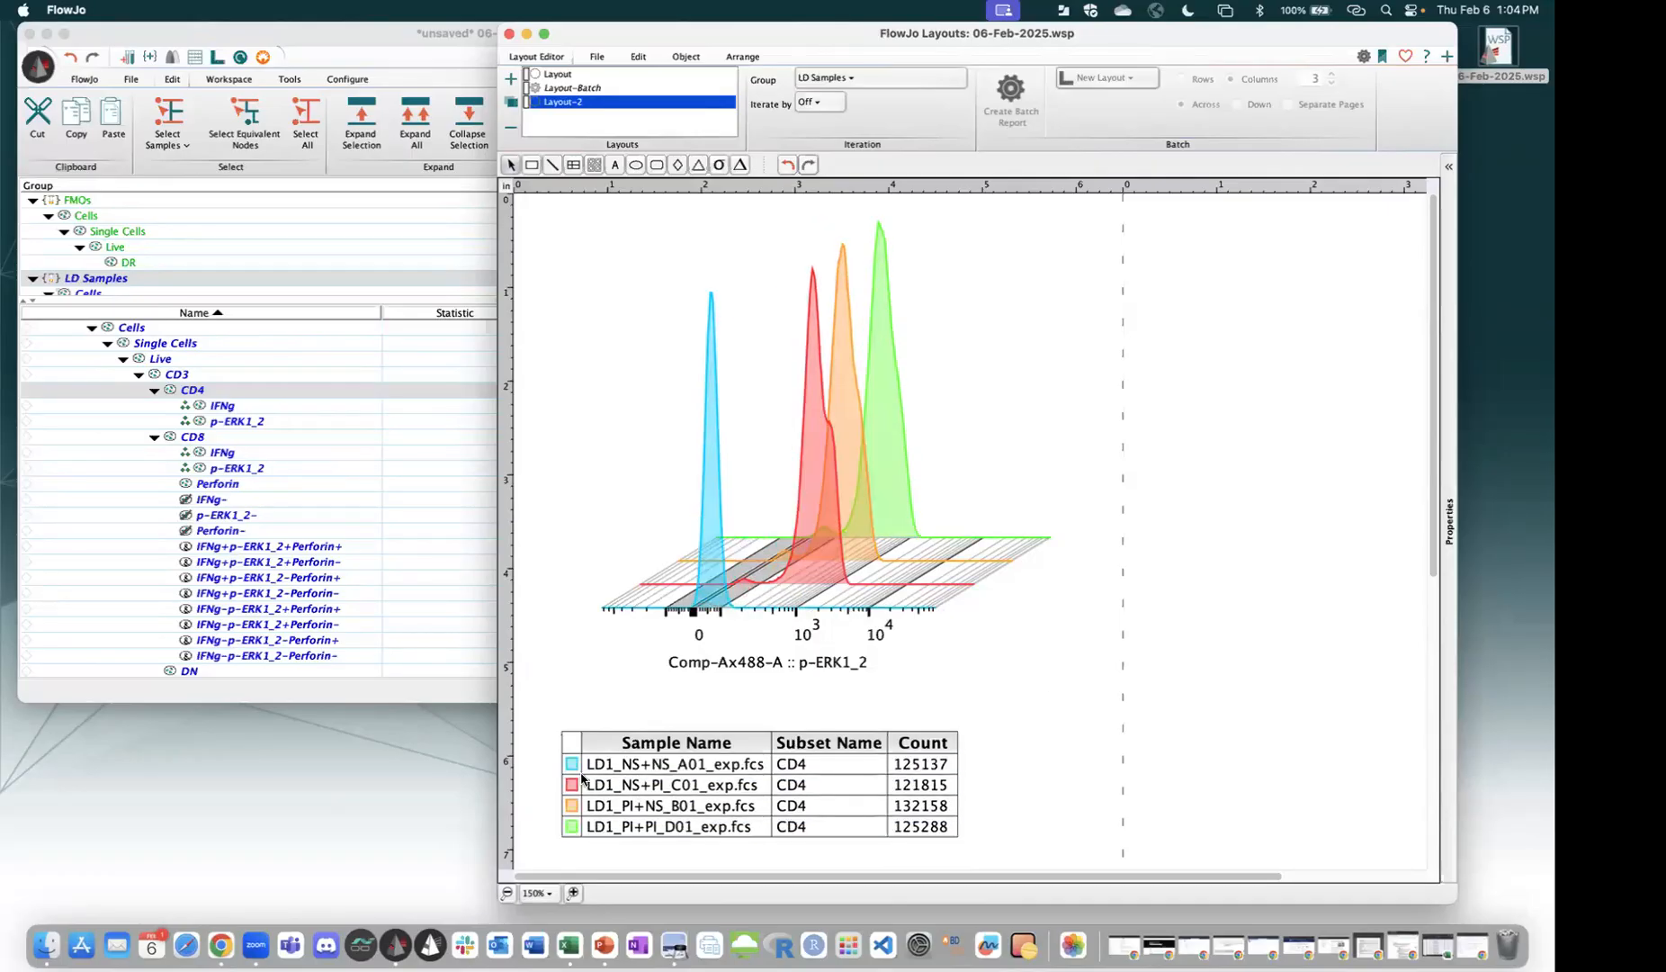
Label the X axis of the staggered CD4 histogram overlay "ERK1-2".
{"action": "left_click", "coordinate": [509, 893]}
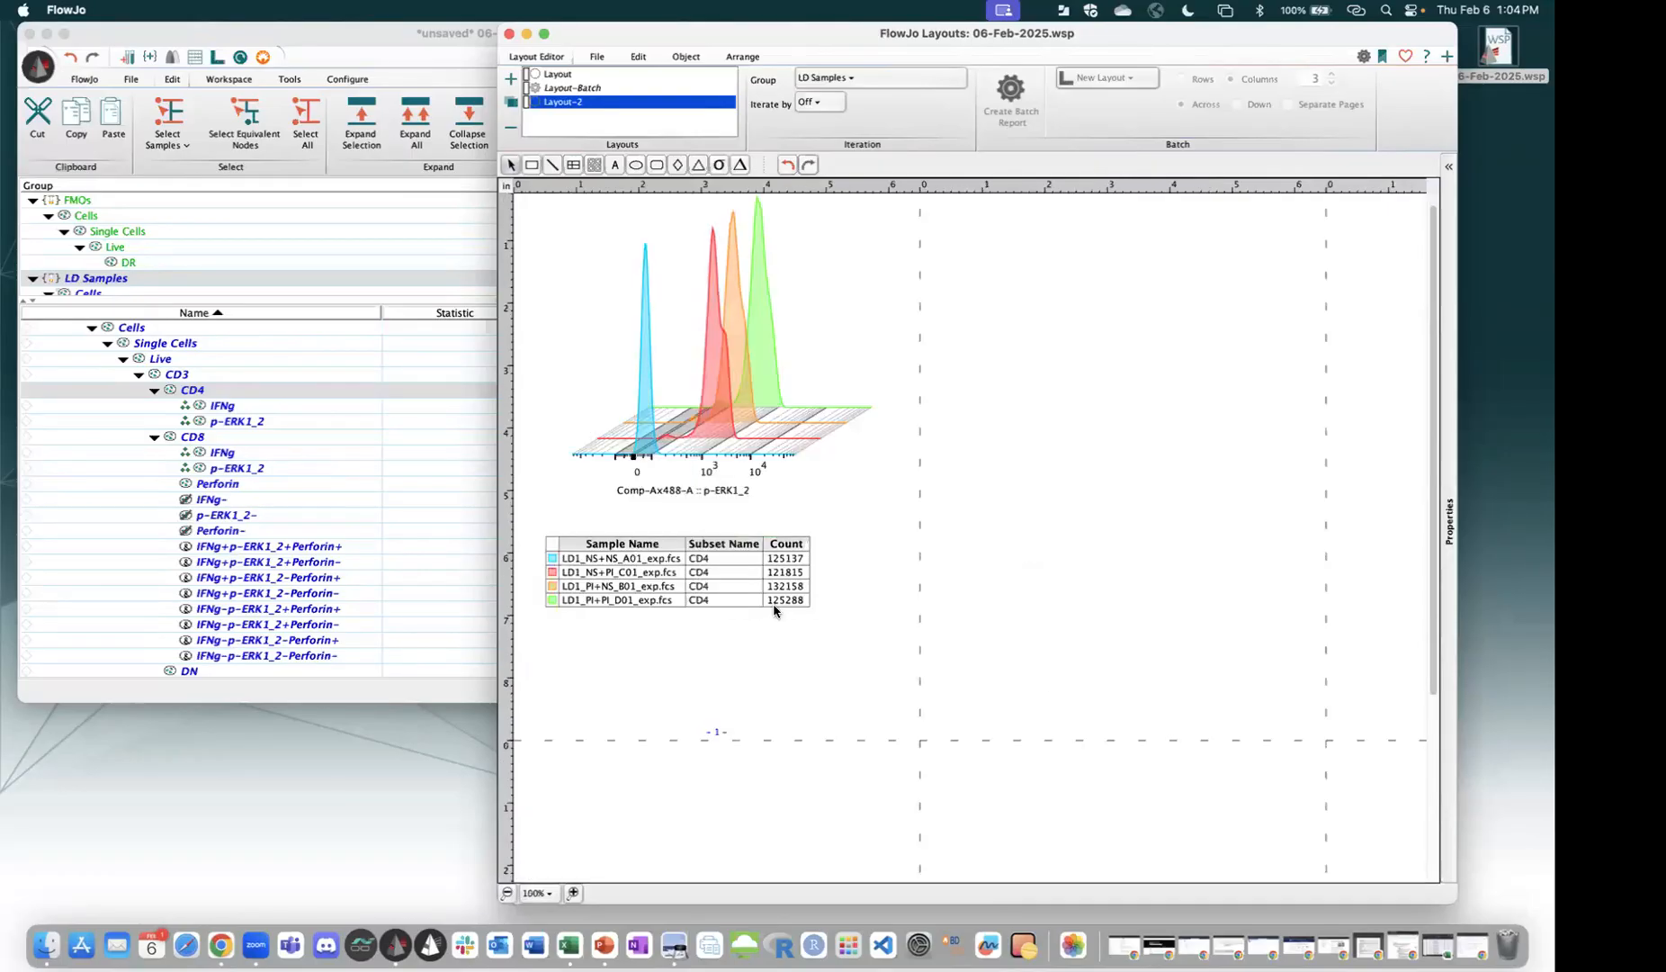
{"action": "left_click", "coordinate": [508, 892]}
{"action": "left_click", "coordinate": [665, 389]}
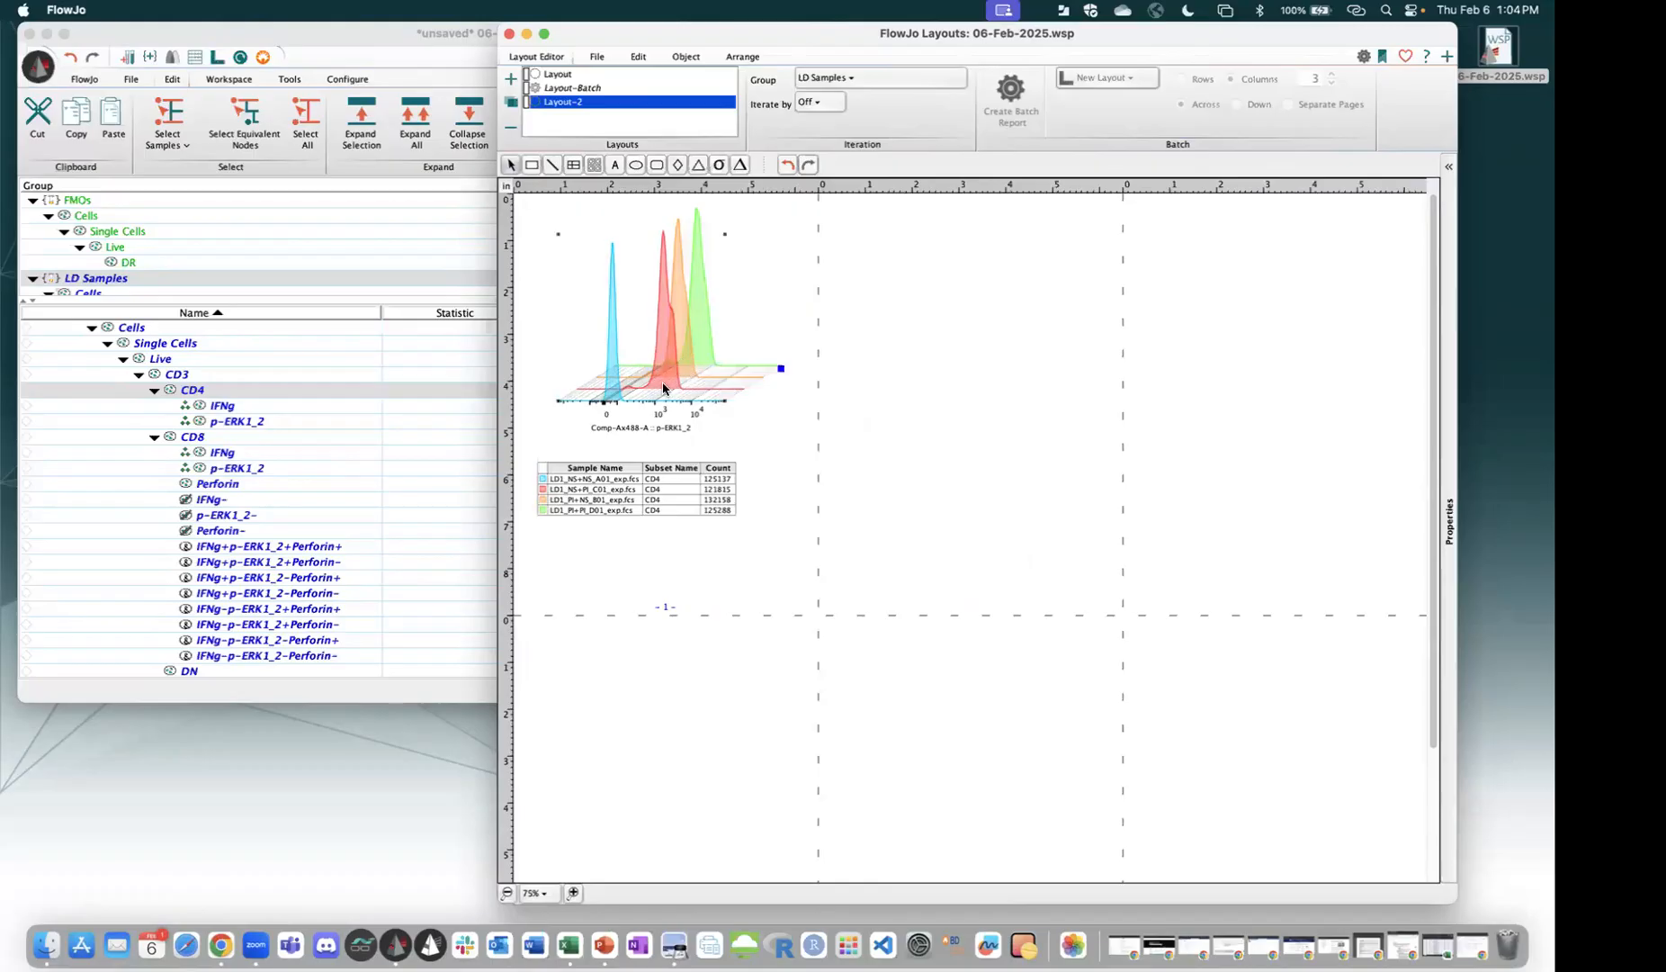
{"action": "double_click", "coordinate": [752, 385]}
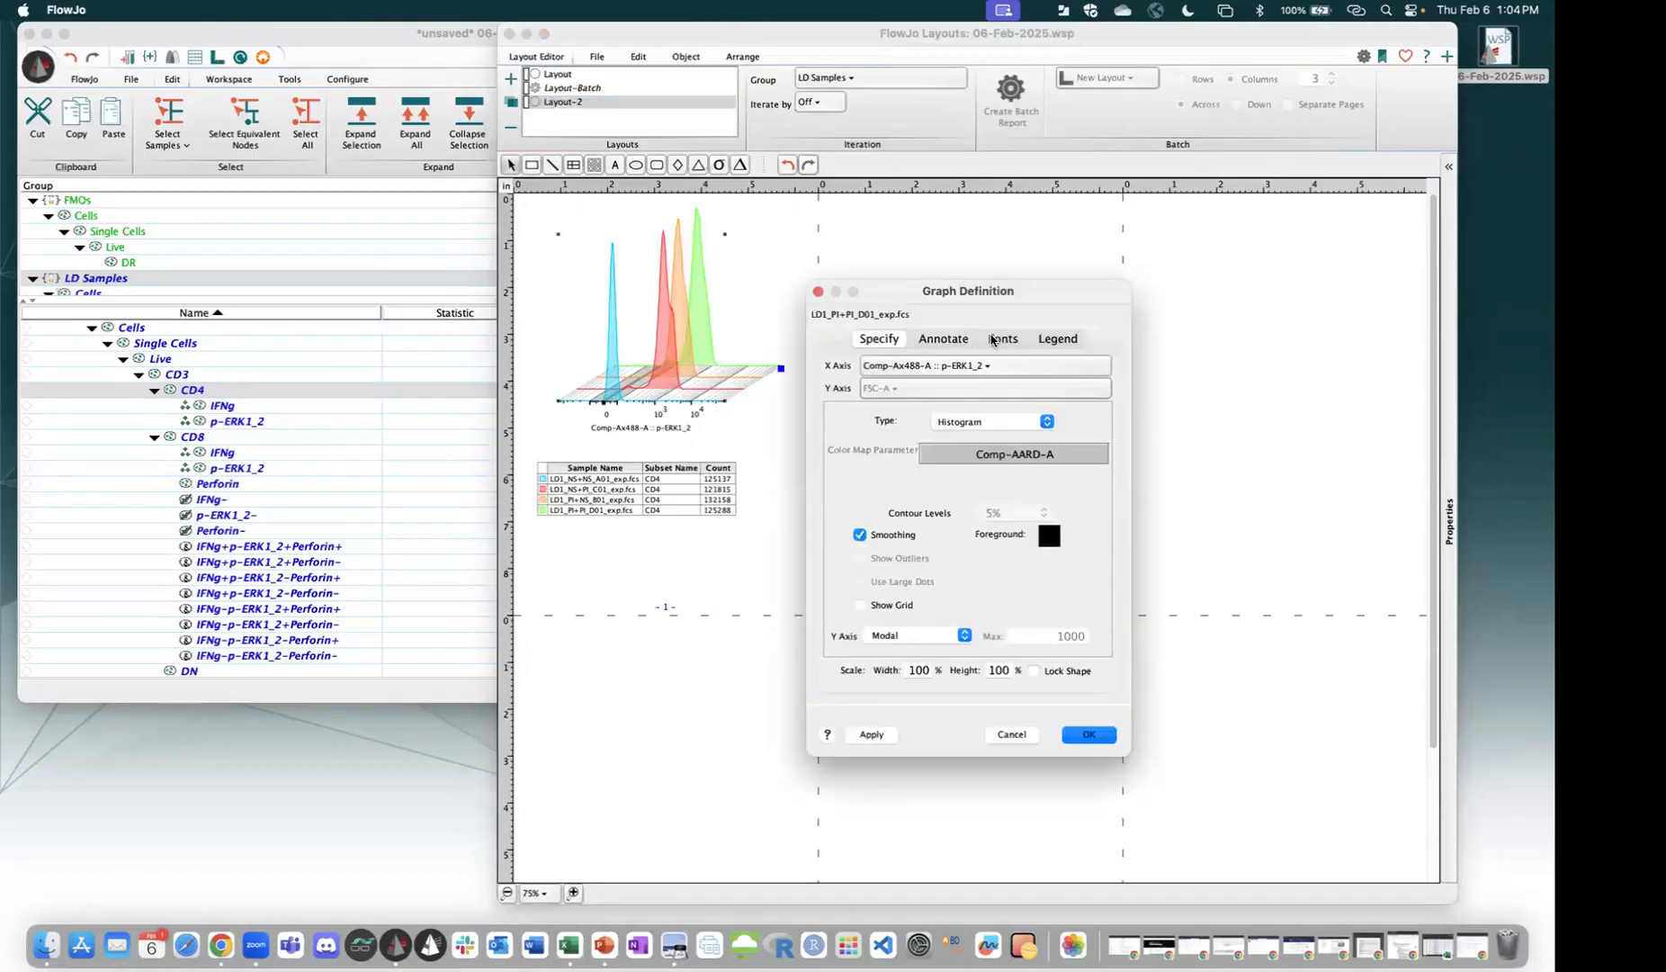
{"action": "left_click", "coordinate": [994, 340]}
{"action": "left_click", "coordinate": [944, 339]}
{"action": "left_click", "coordinate": [958, 604]}
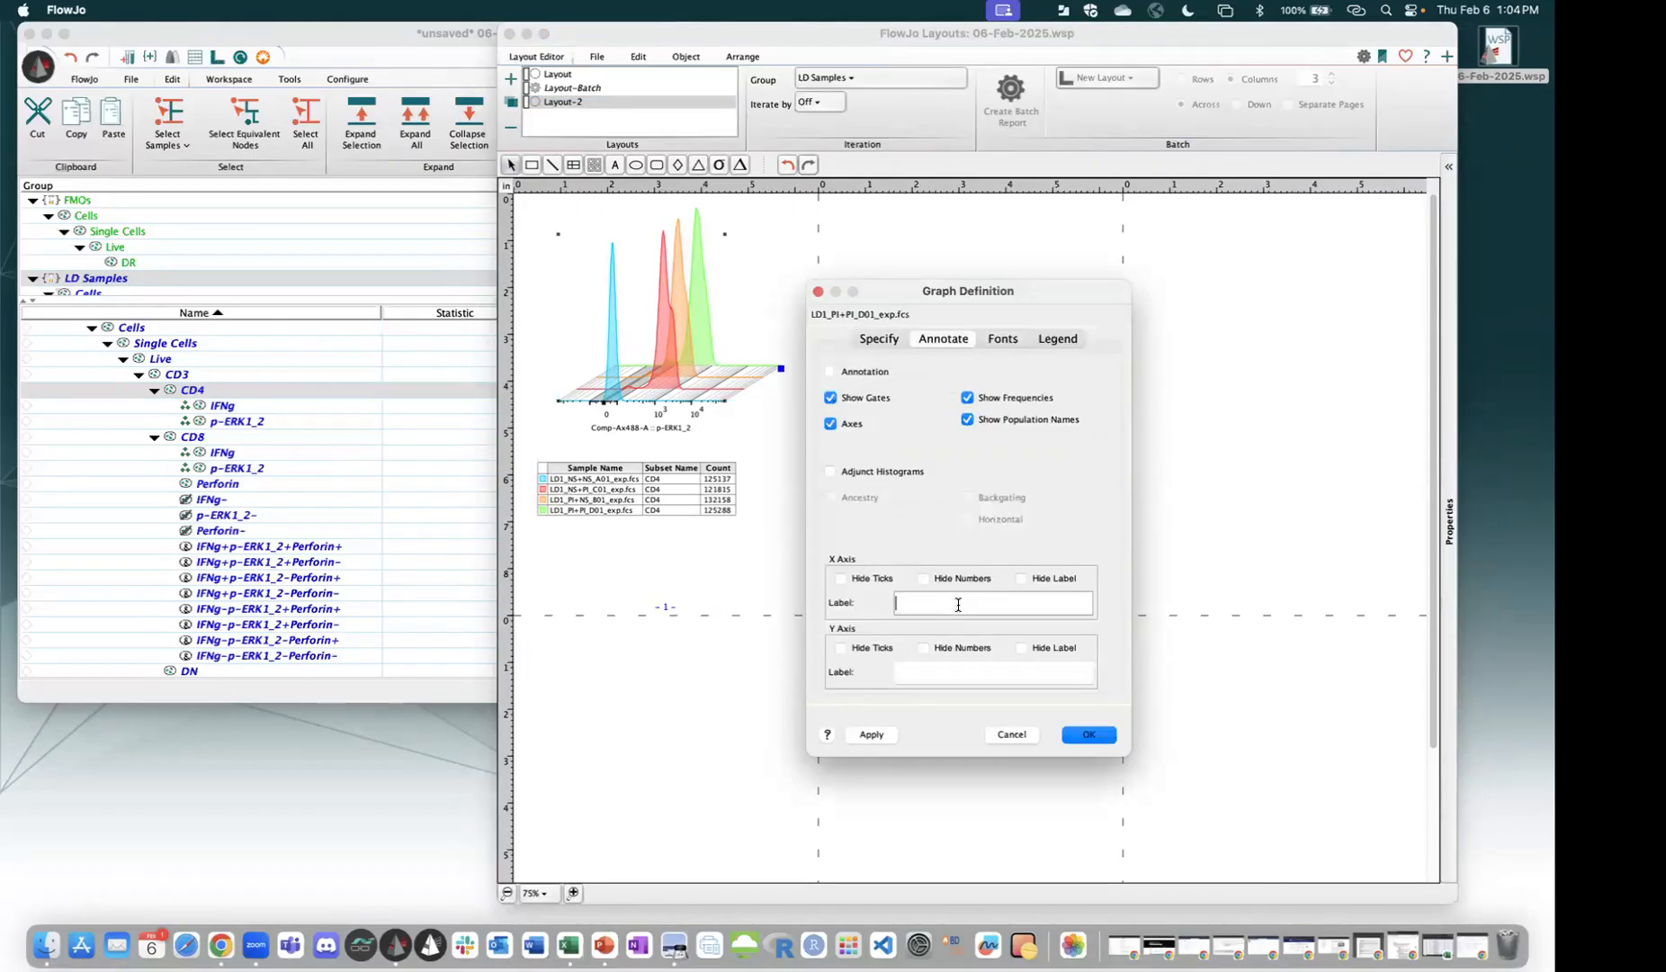
{"action": "type", "text": "ERK1-2"}
{"action": "left_click", "coordinate": [872, 735]}
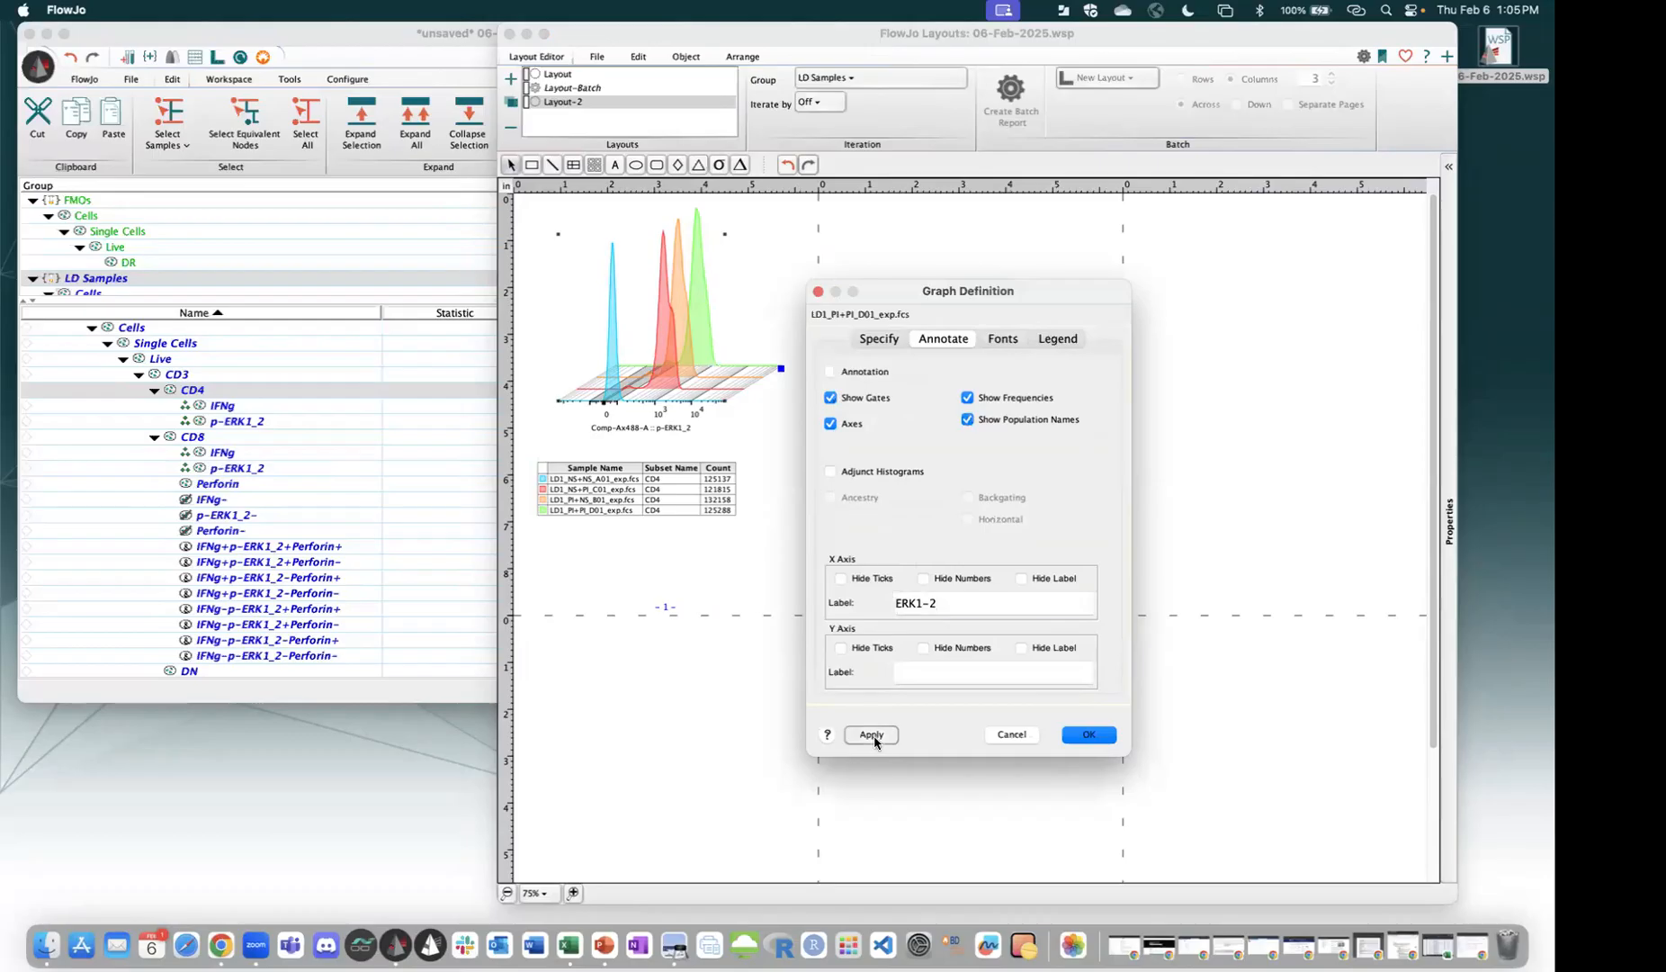
Remove the Count column from the overlay's legend table.
{"action": "left_click", "coordinate": [1058, 339]}
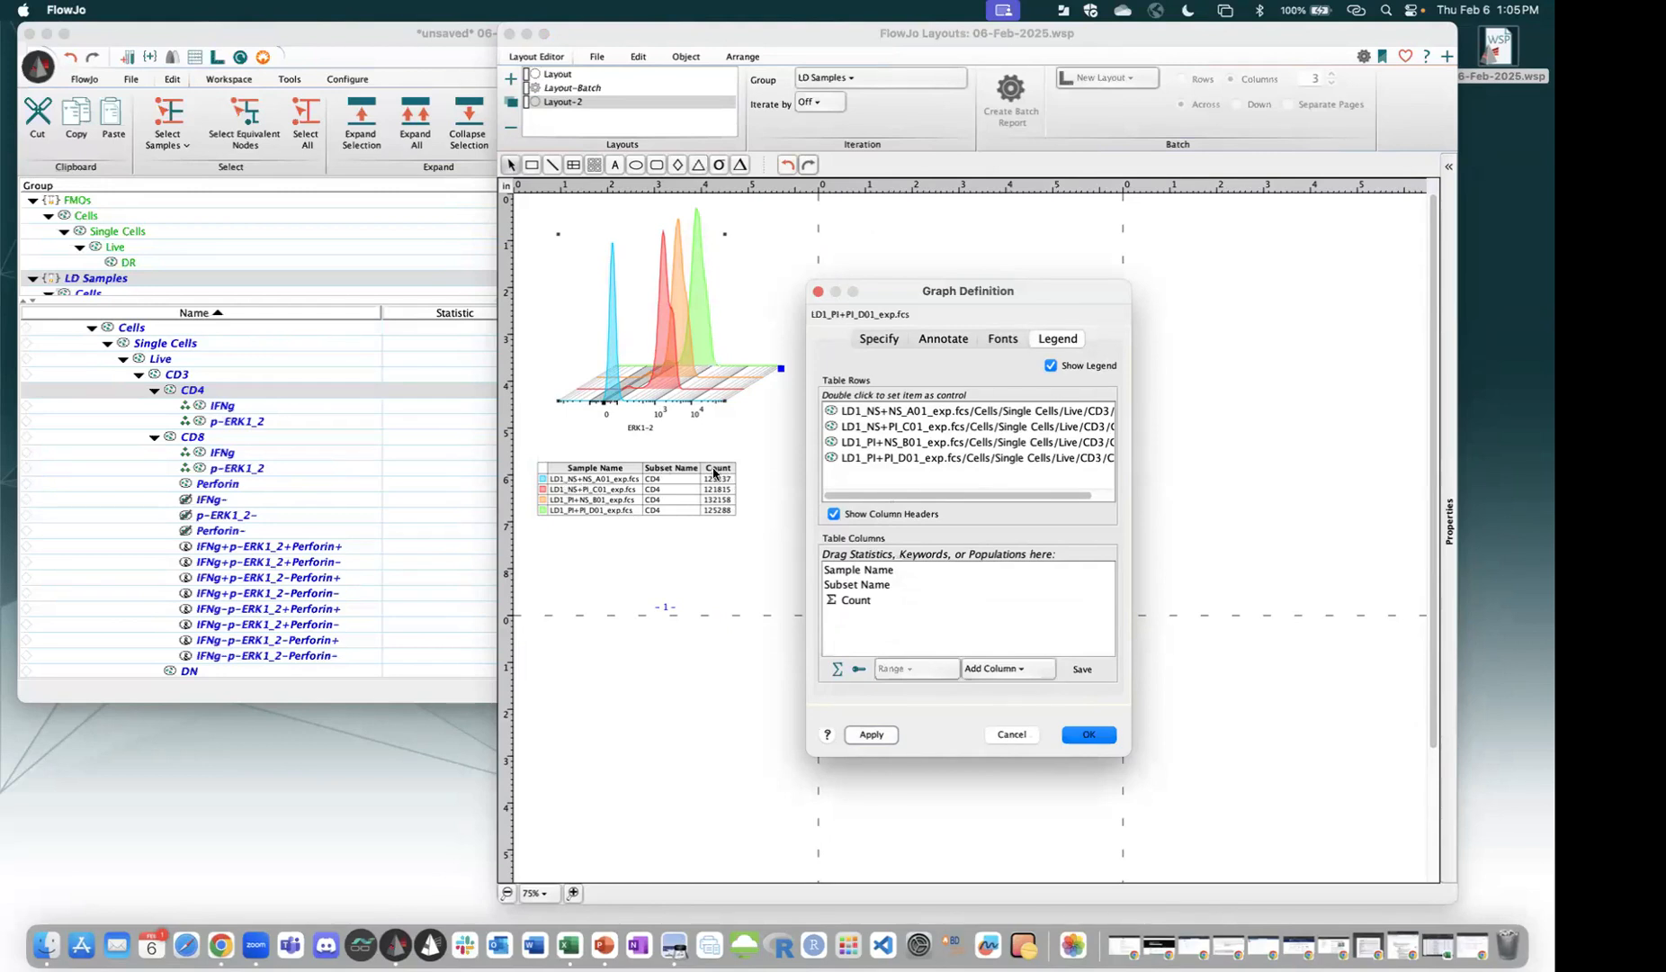
{"action": "left_click", "coordinate": [864, 600]}
{"action": "key", "text": "Delete"}
{"action": "left_click", "coordinate": [885, 732]}
Add a legend column with the Median of Comp-Ax488-A :: p-ERK1_2 for the CD4 population.
{"action": "left_click", "coordinate": [838, 669]}
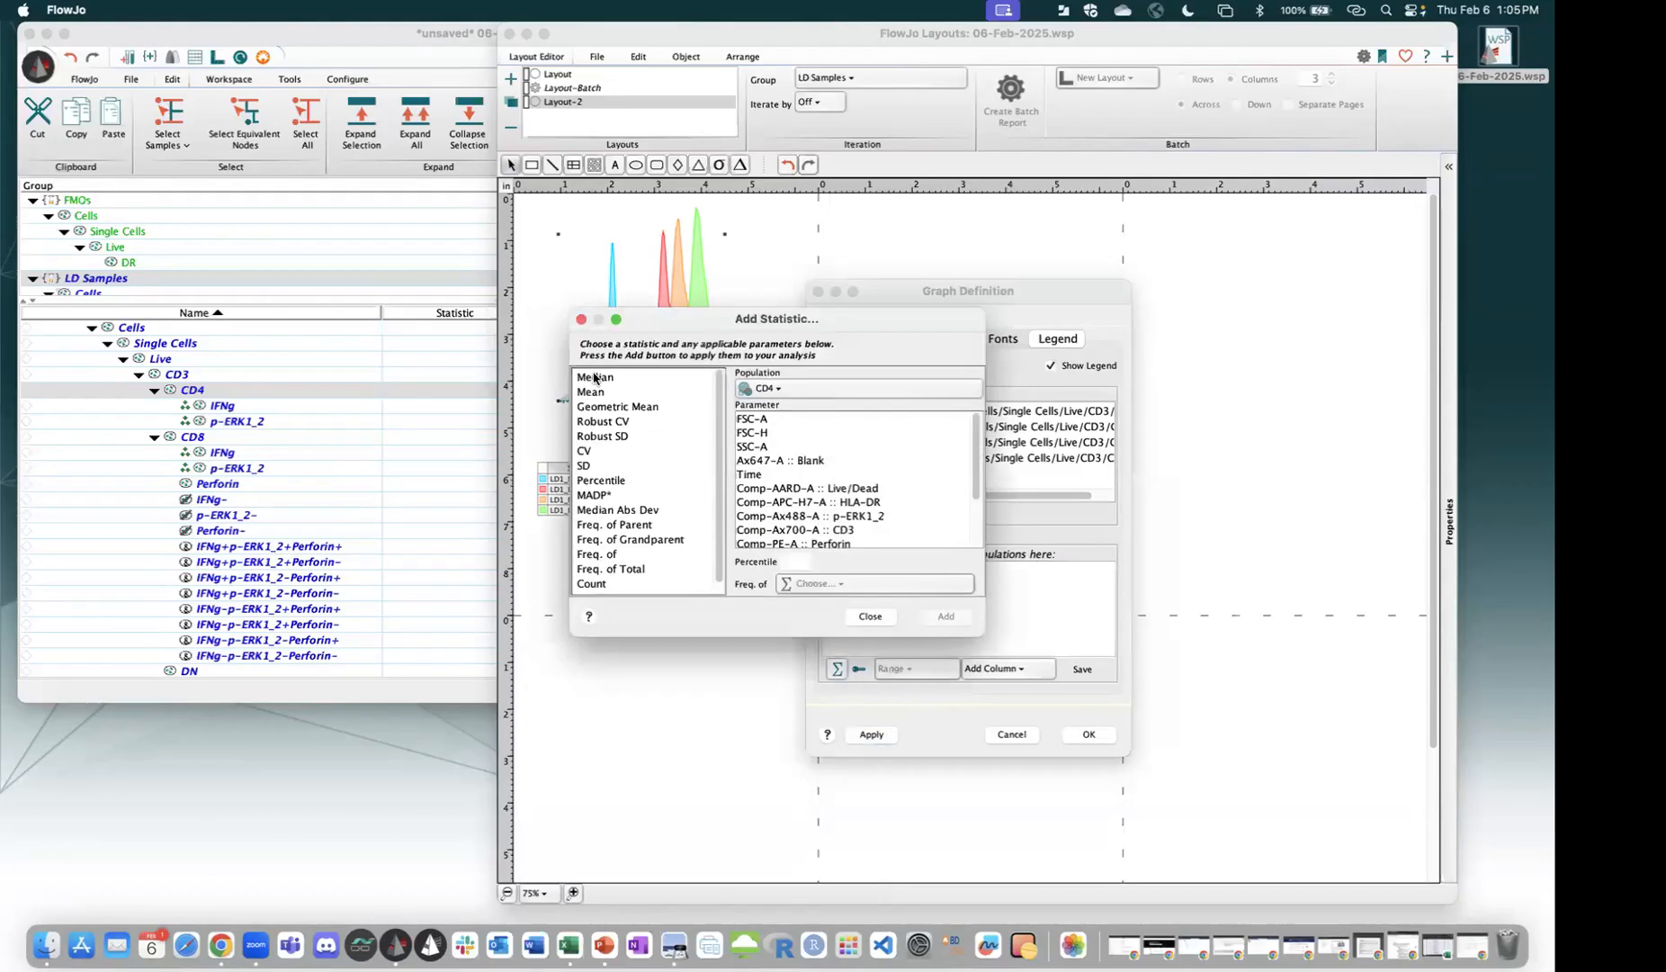
{"action": "scroll", "coordinate": [799, 495], "scroll_direction": "down", "scroll_amount": 3}
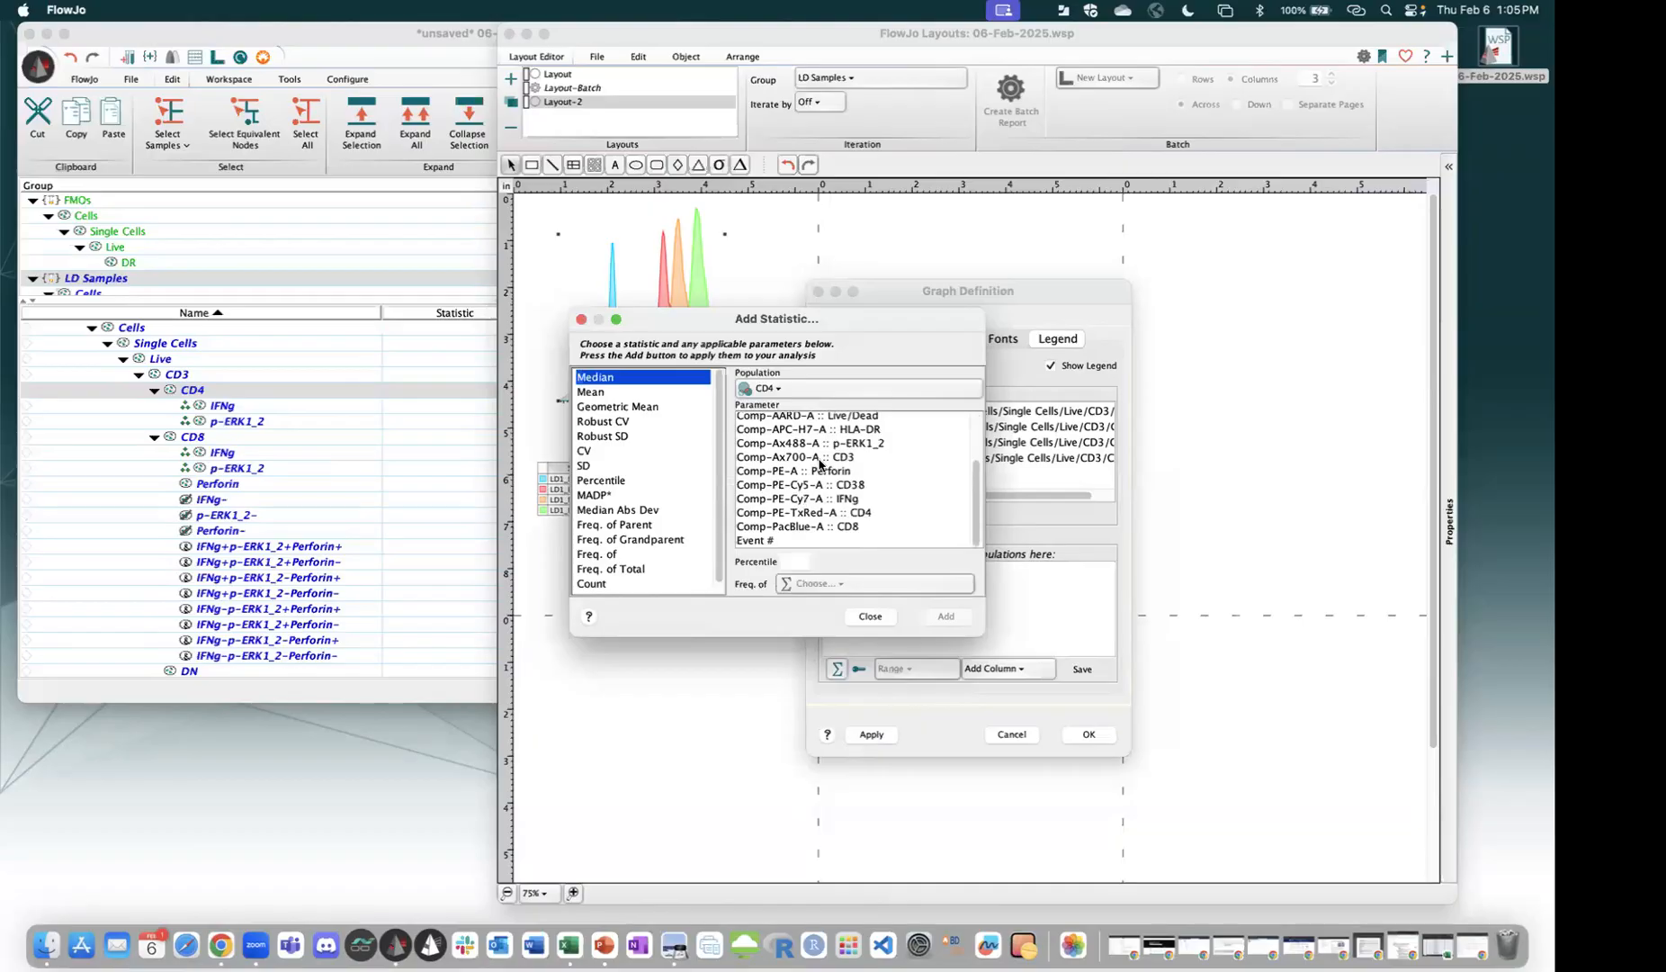
{"action": "left_click", "coordinate": [877, 444]}
{"action": "left_click", "coordinate": [946, 619]}
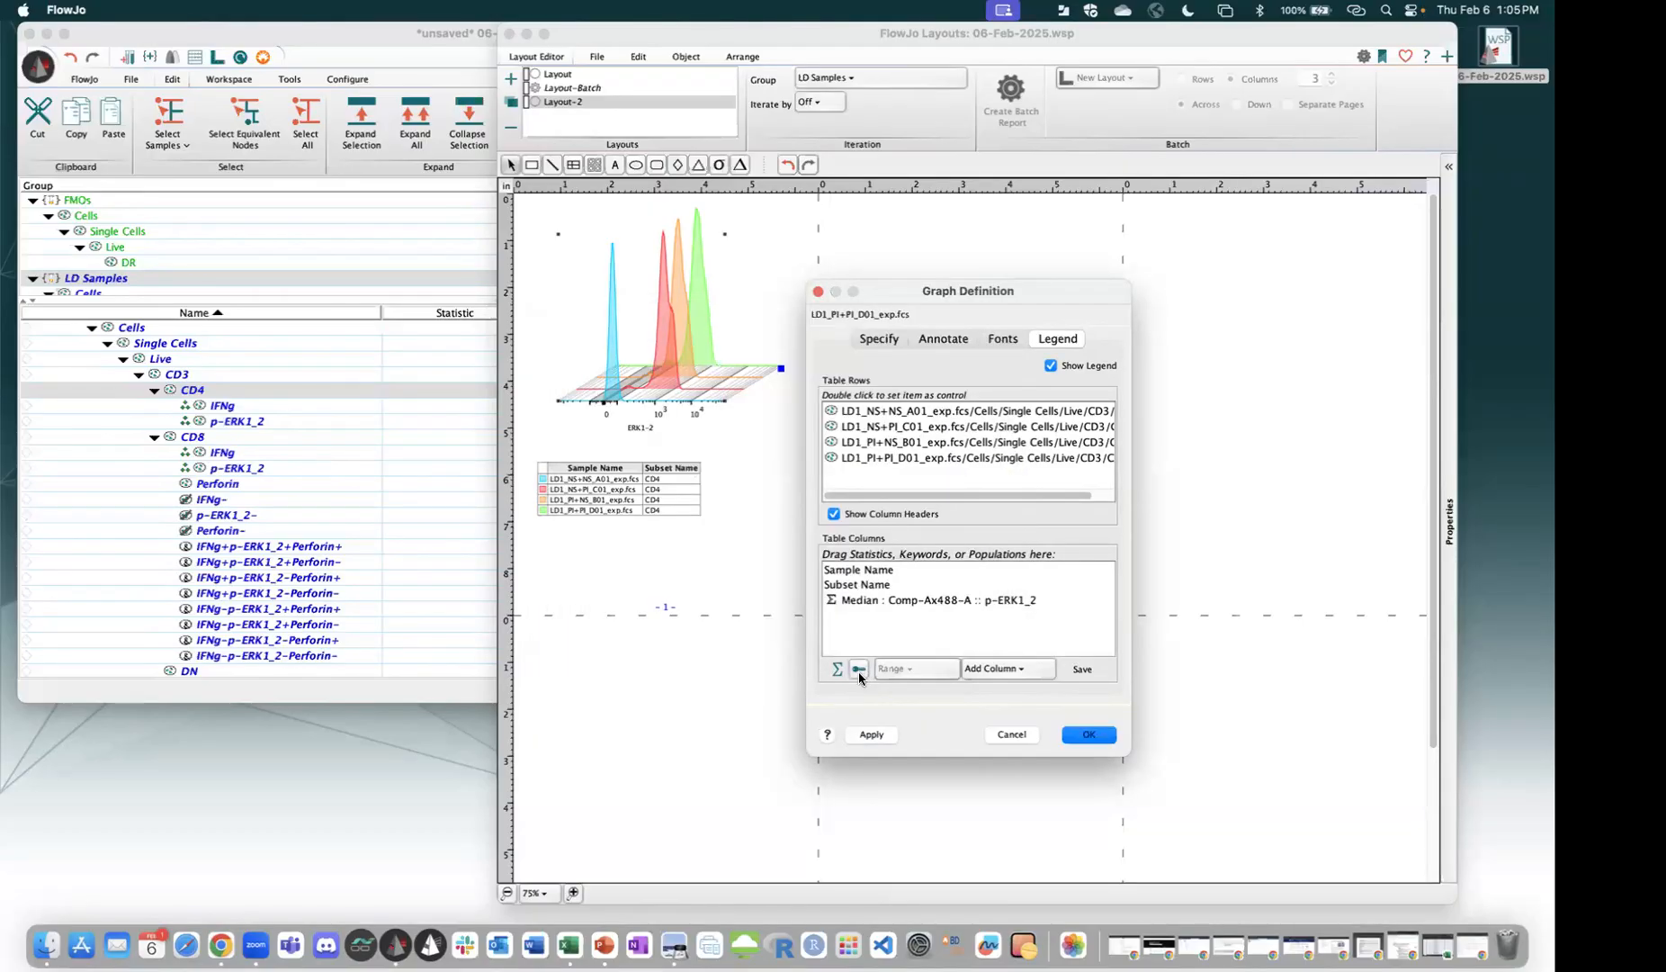
Add the *STIM keyword as a legend column and apply the graph definition.
{"action": "left_click", "coordinate": [859, 673]}
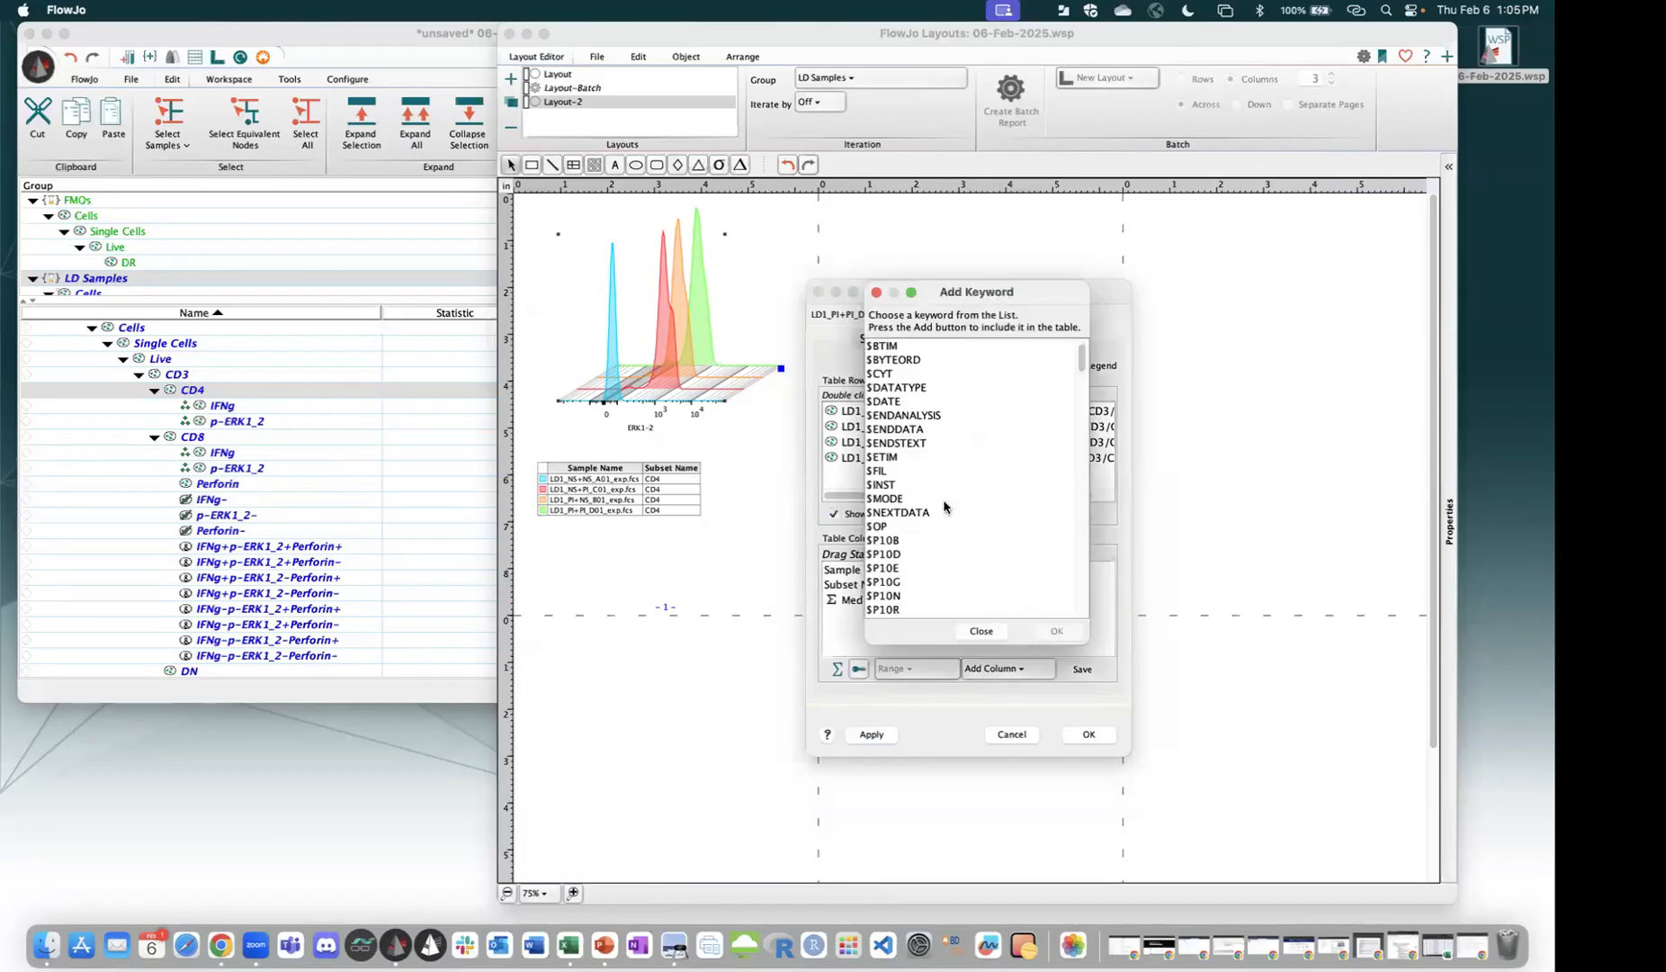
{"action": "scroll", "coordinate": [944, 506], "scroll_direction": "down", "scroll_amount": 5}
{"action": "scroll", "coordinate": [944, 506], "scroll_direction": "down", "scroll_amount": 10}
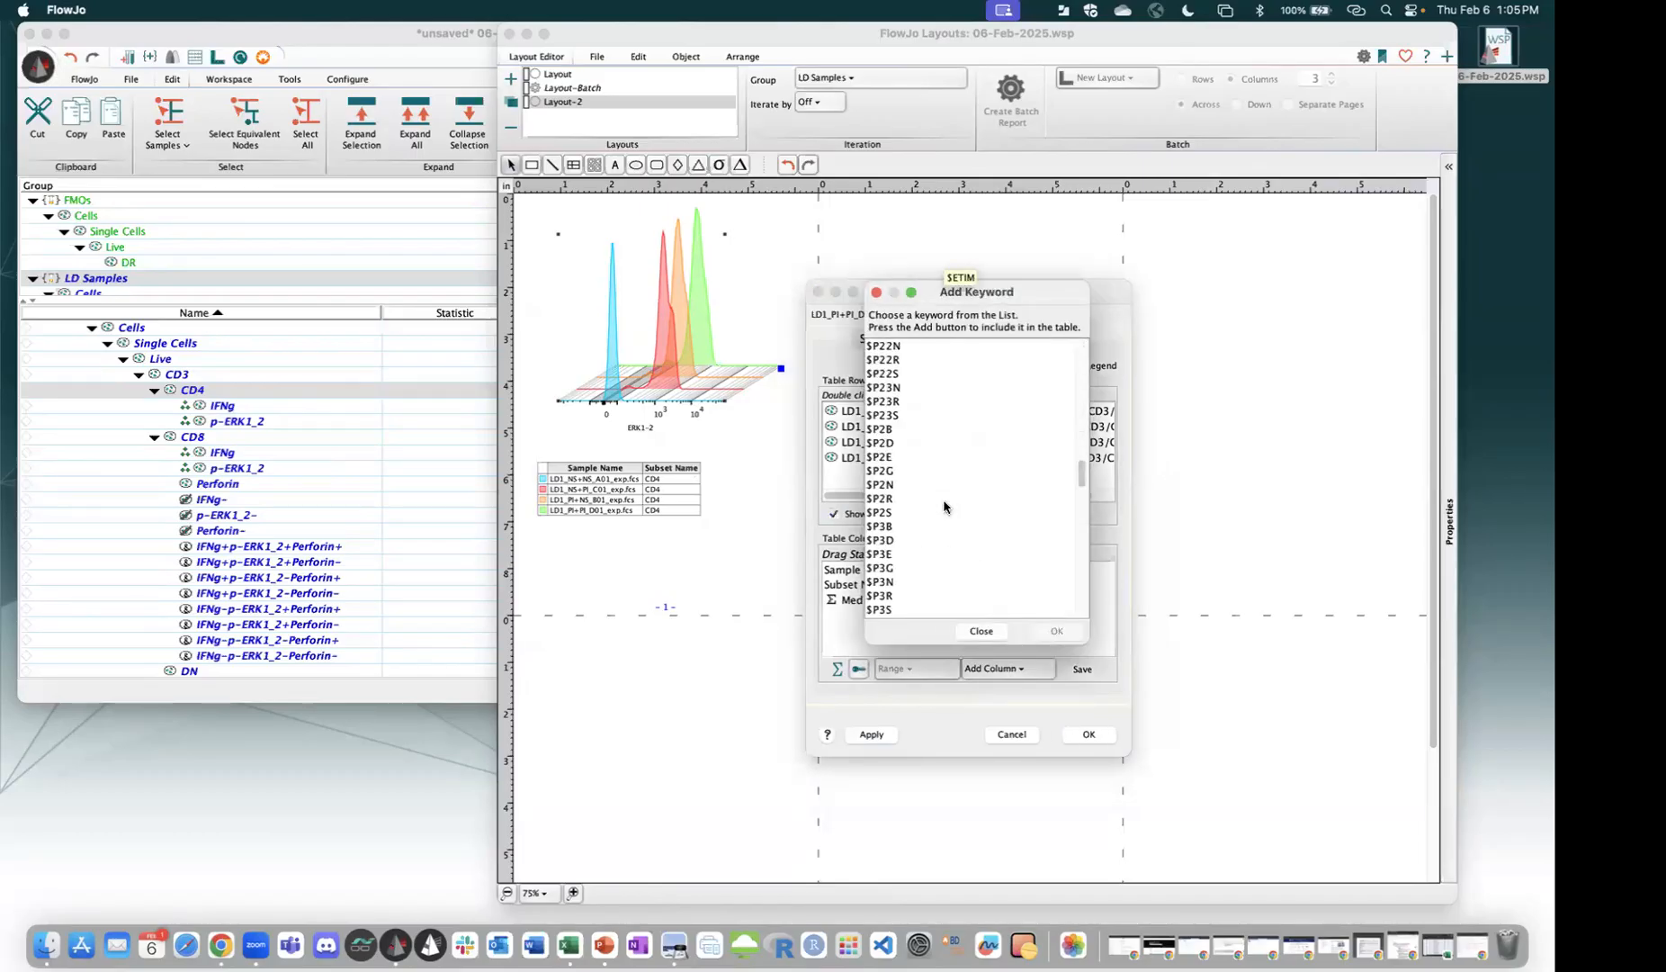
{"action": "scroll", "coordinate": [944, 507], "scroll_direction": "down", "scroll_amount": 5}
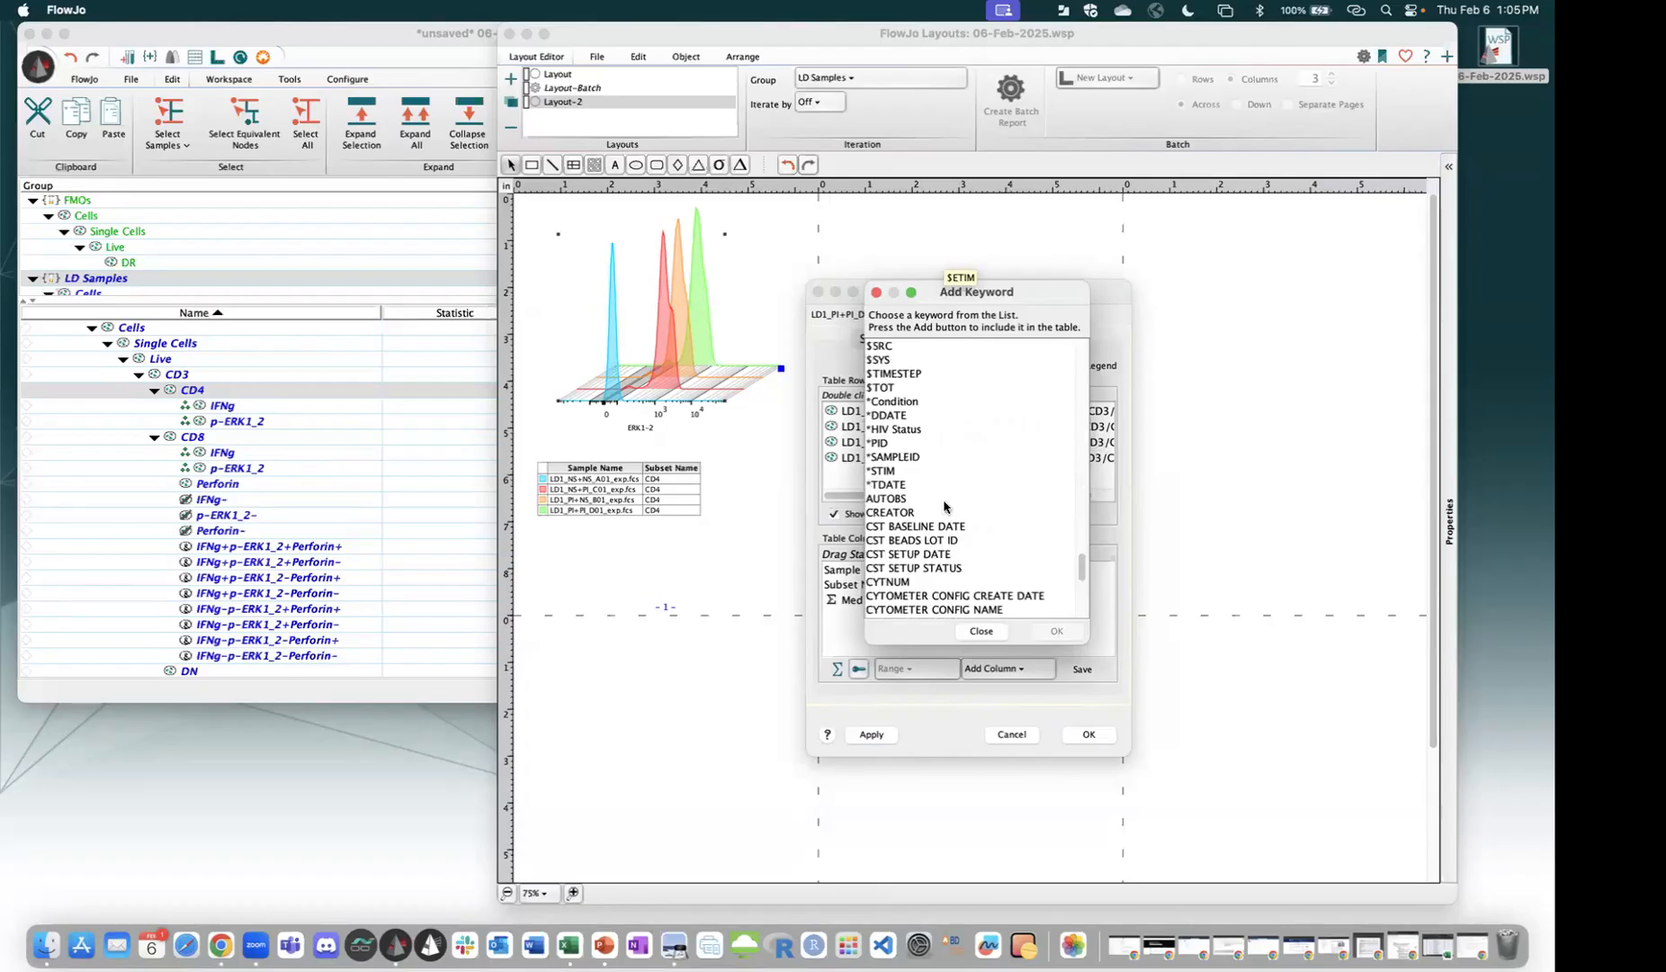
{"action": "scroll", "coordinate": [915, 441], "scroll_direction": "down", "scroll_amount": 2}
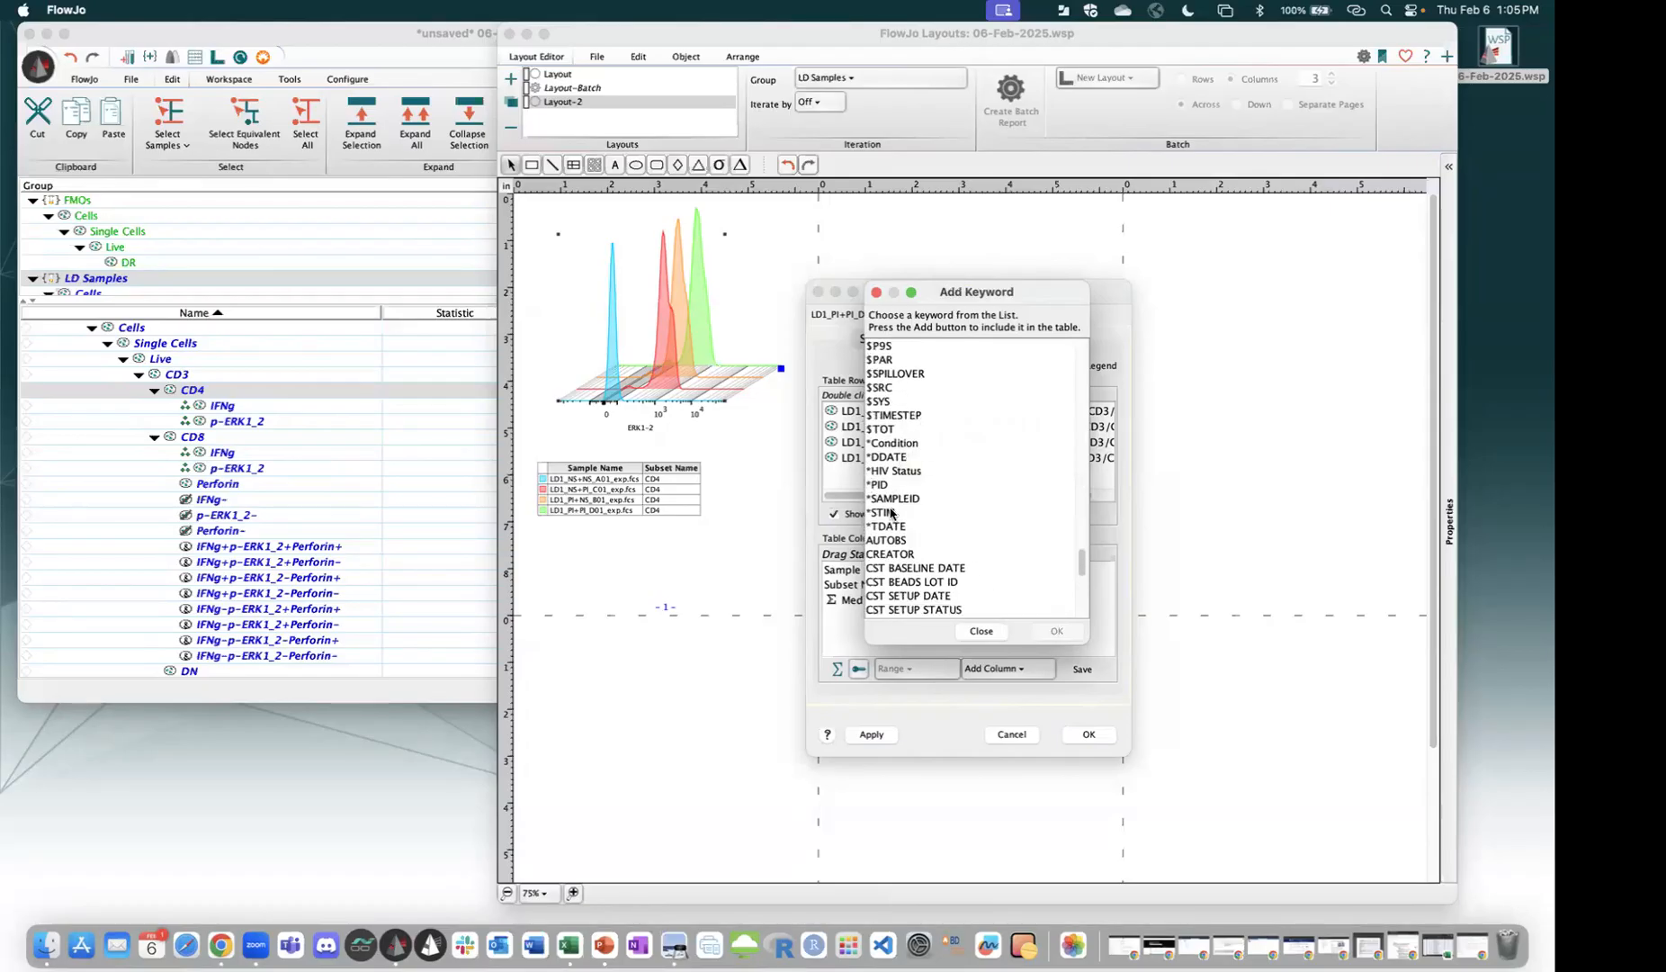
{"action": "left_click", "coordinate": [891, 513]}
{"action": "left_click", "coordinate": [1056, 630]}
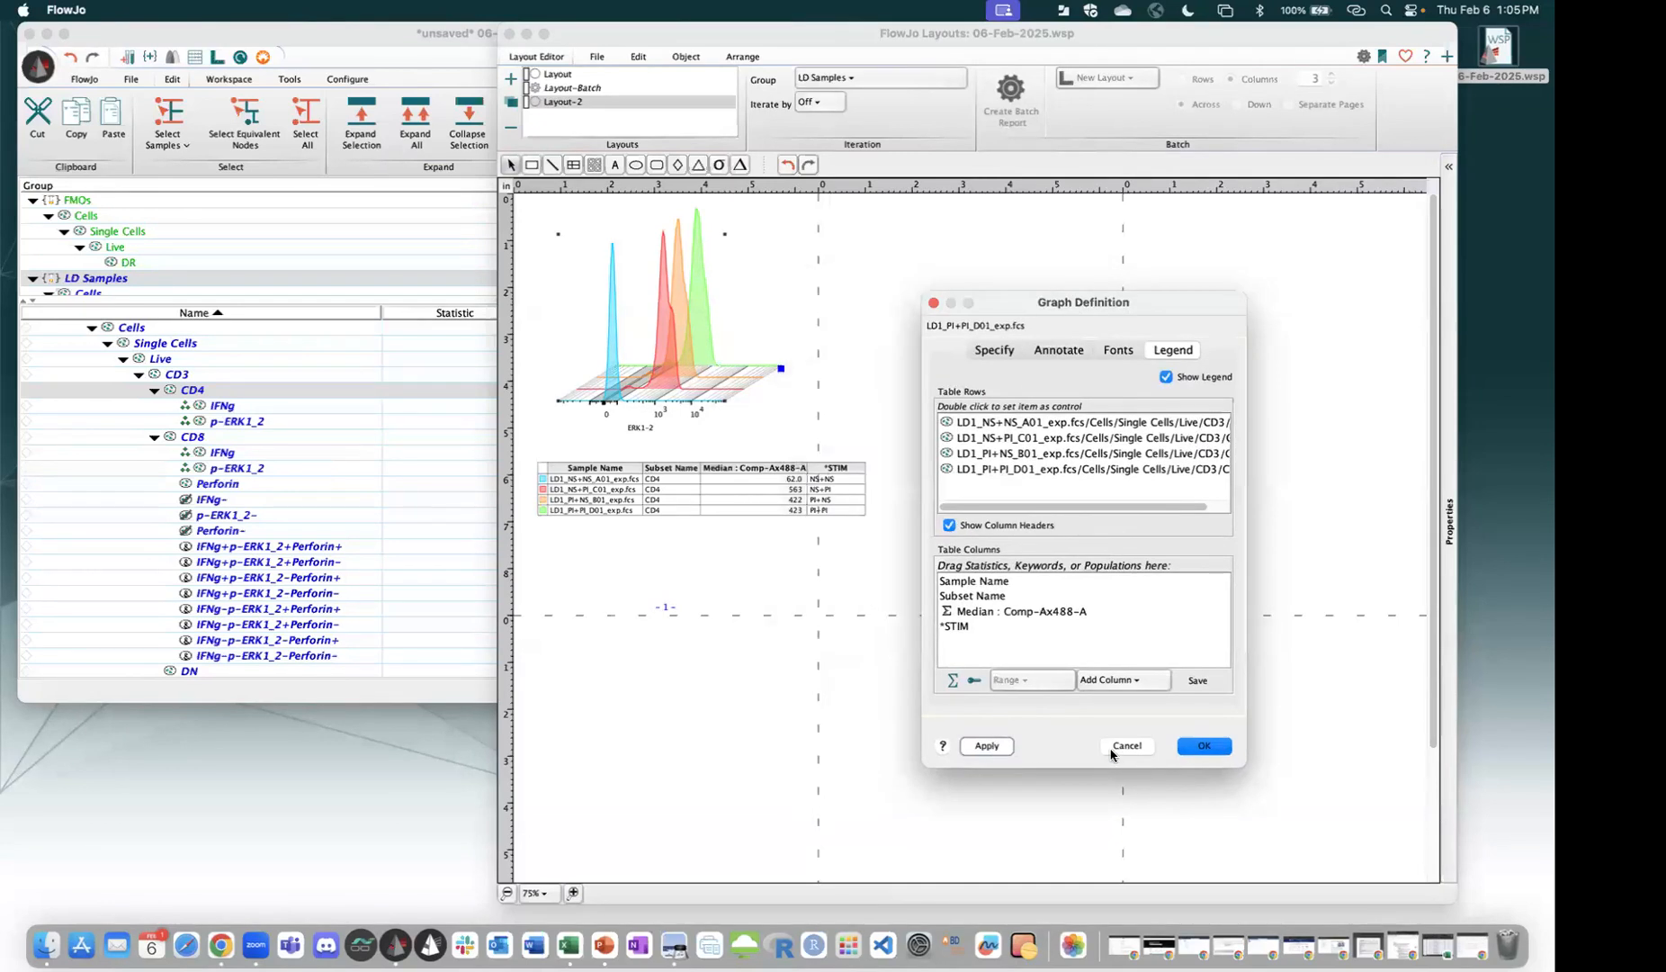
{"action": "key", "text": "Return"}
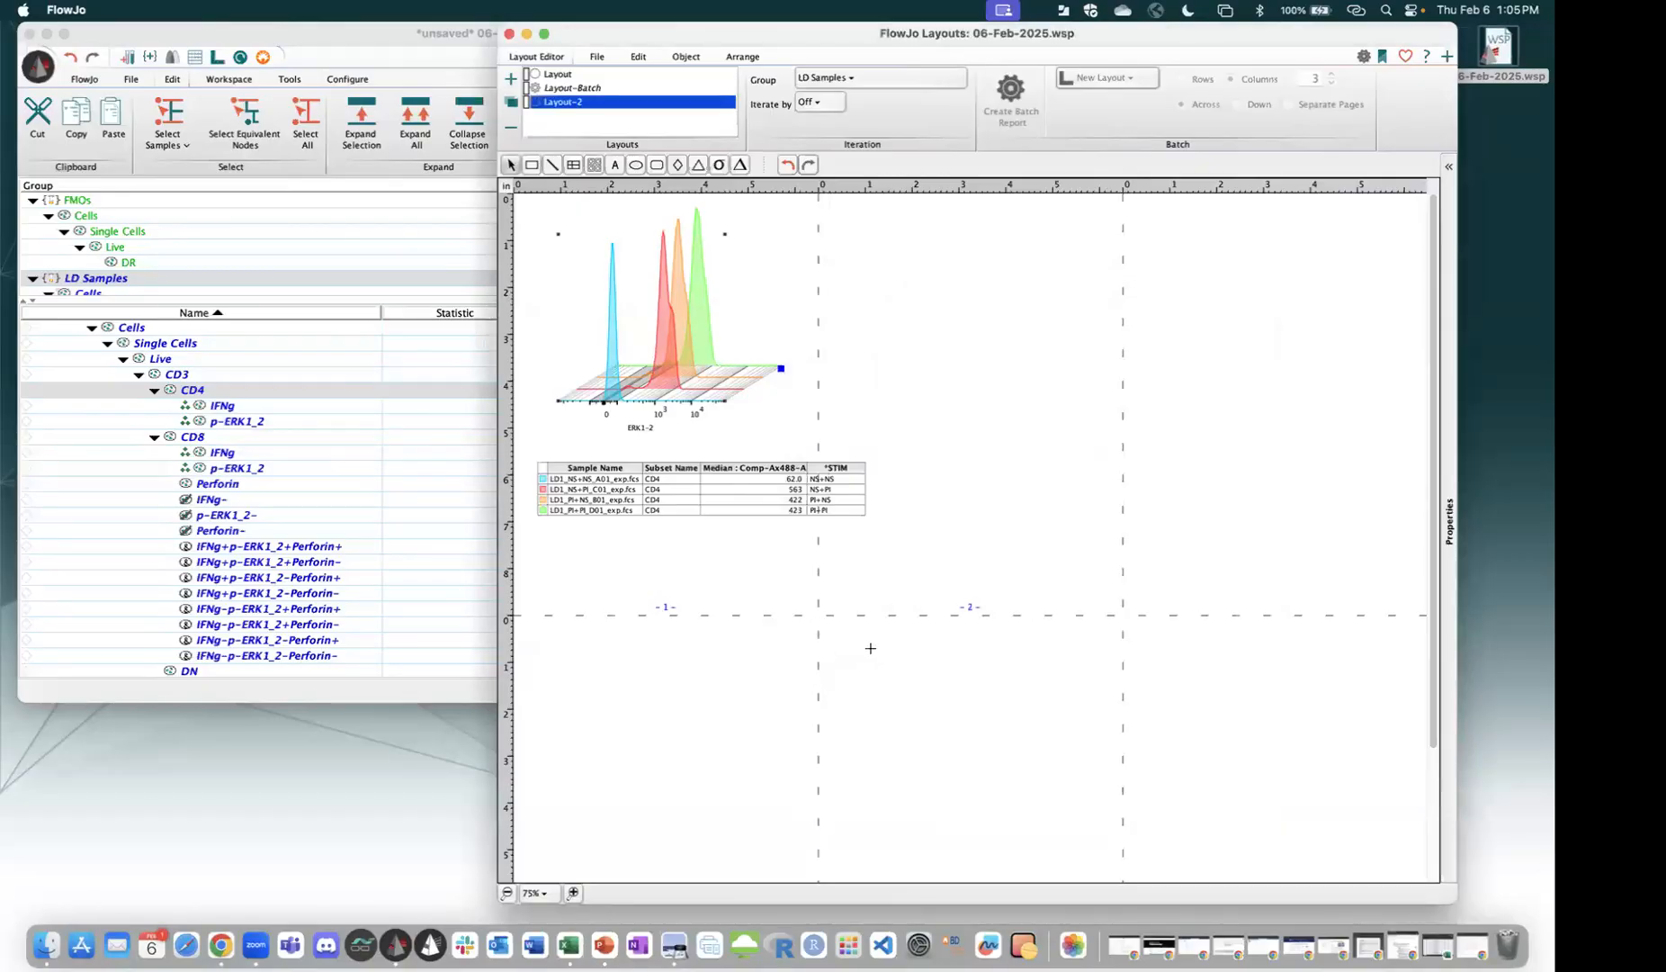
Enlarge the layout's page area so the histogram overlay and its full legend table fit on page 1.
{"action": "left_click_drag", "start_coordinate": [845, 653], "coordinate": [880, 654]}
{"action": "left_click", "coordinate": [734, 540]}
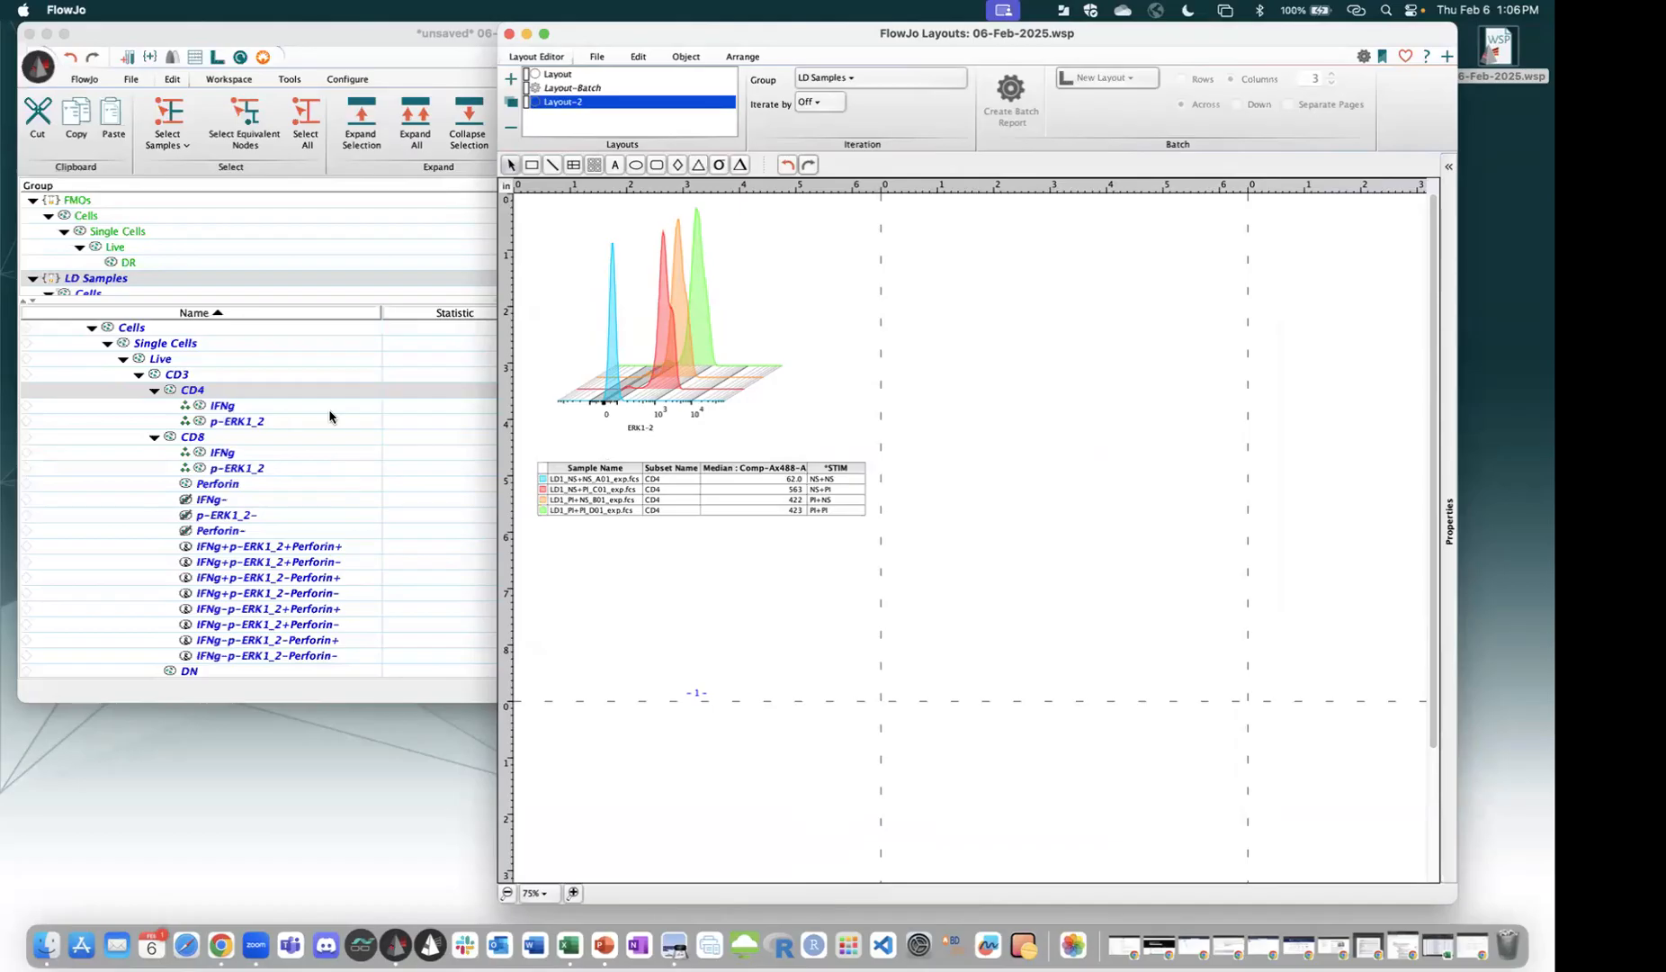
{"action": "scroll", "coordinate": [321, 413], "scroll_direction": "up", "scroll_amount": 20}
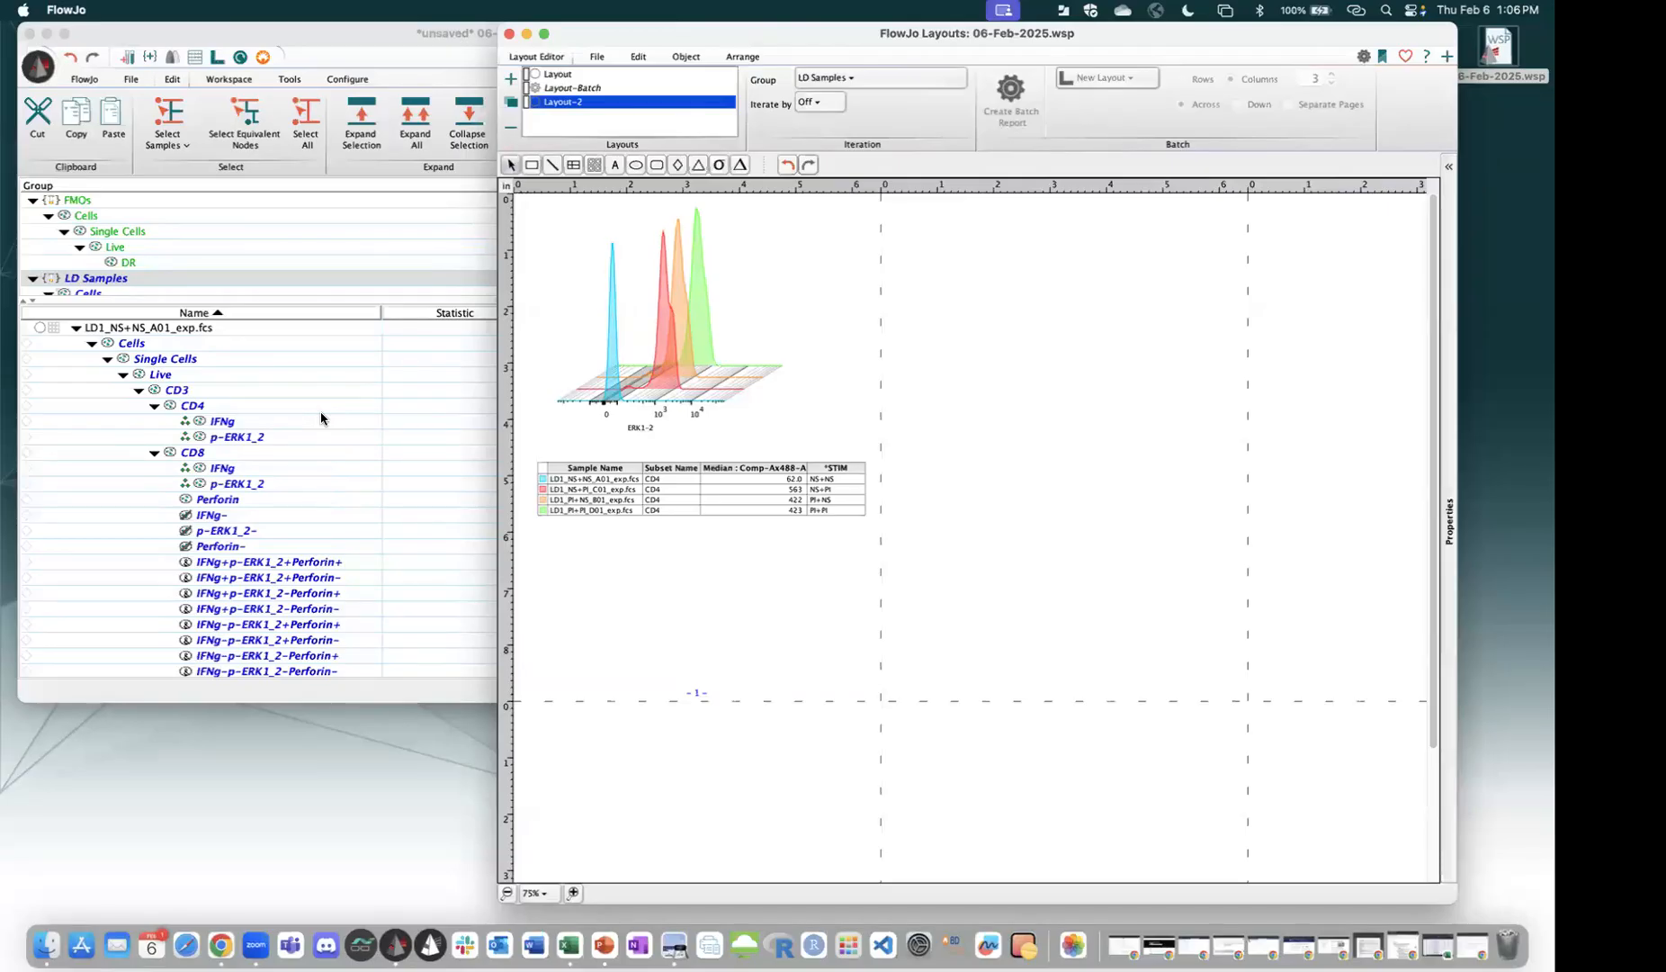
Save the workspace and look at the layer options of the A01 legend row without changing them.
{"action": "left_click", "coordinate": [606, 481]}
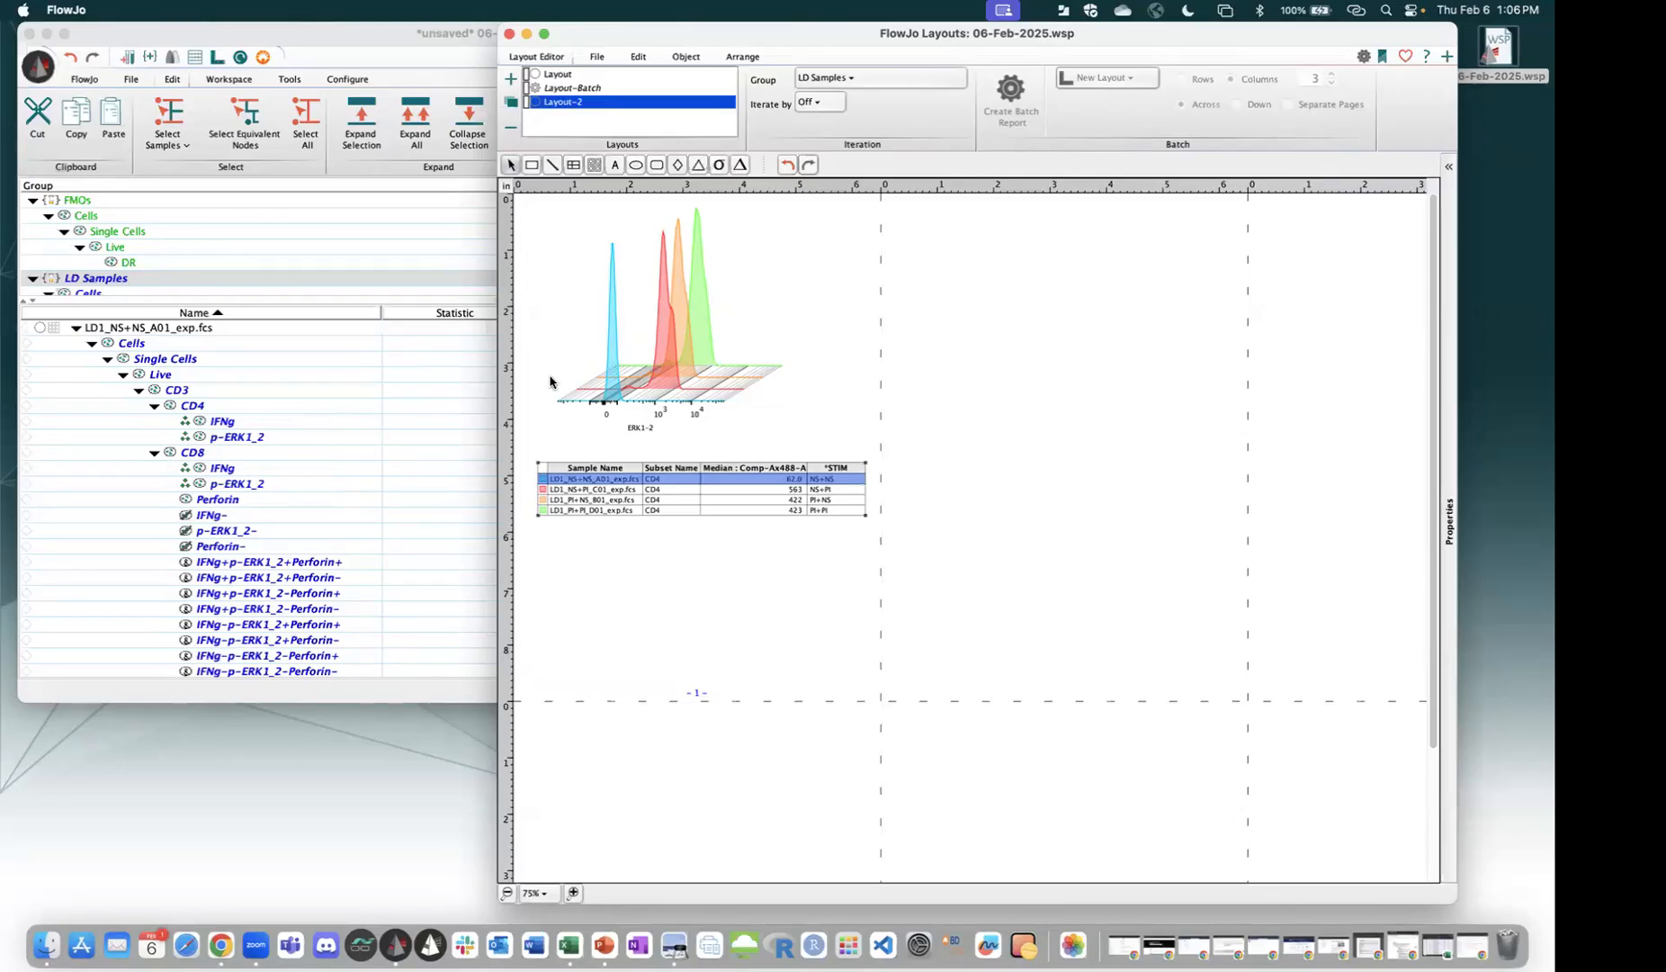
{"action": "key", "text": "super+s"}
{"action": "right_click", "coordinate": [616, 484]}
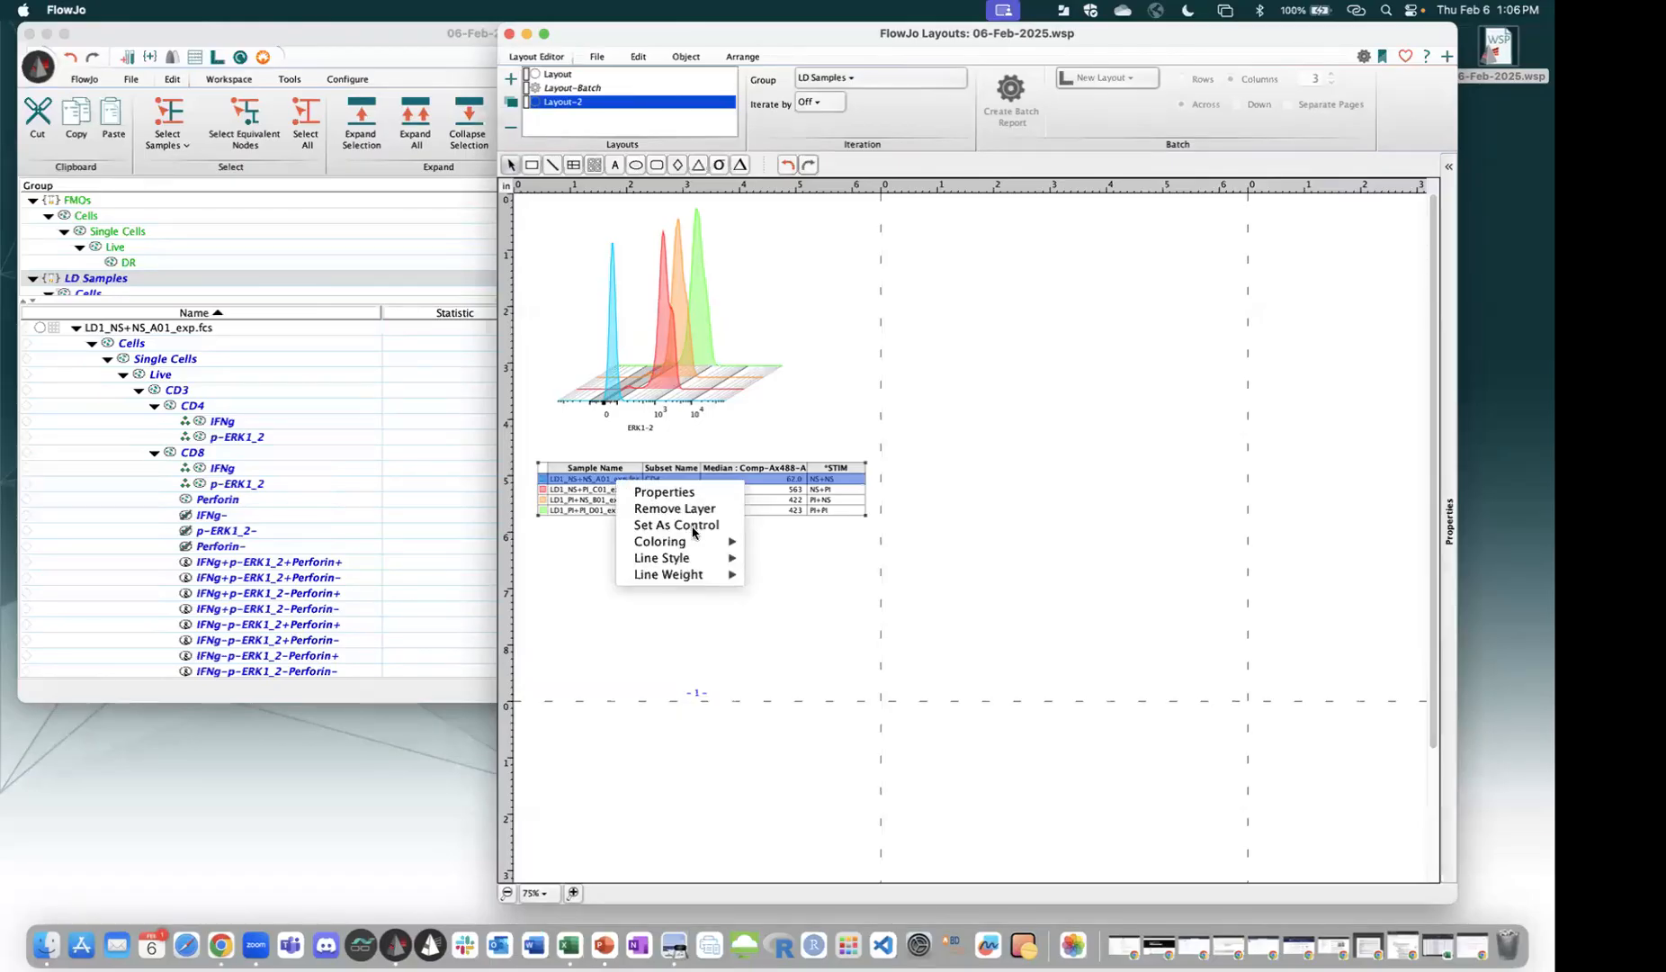
{"action": "left_click", "coordinate": [563, 587]}
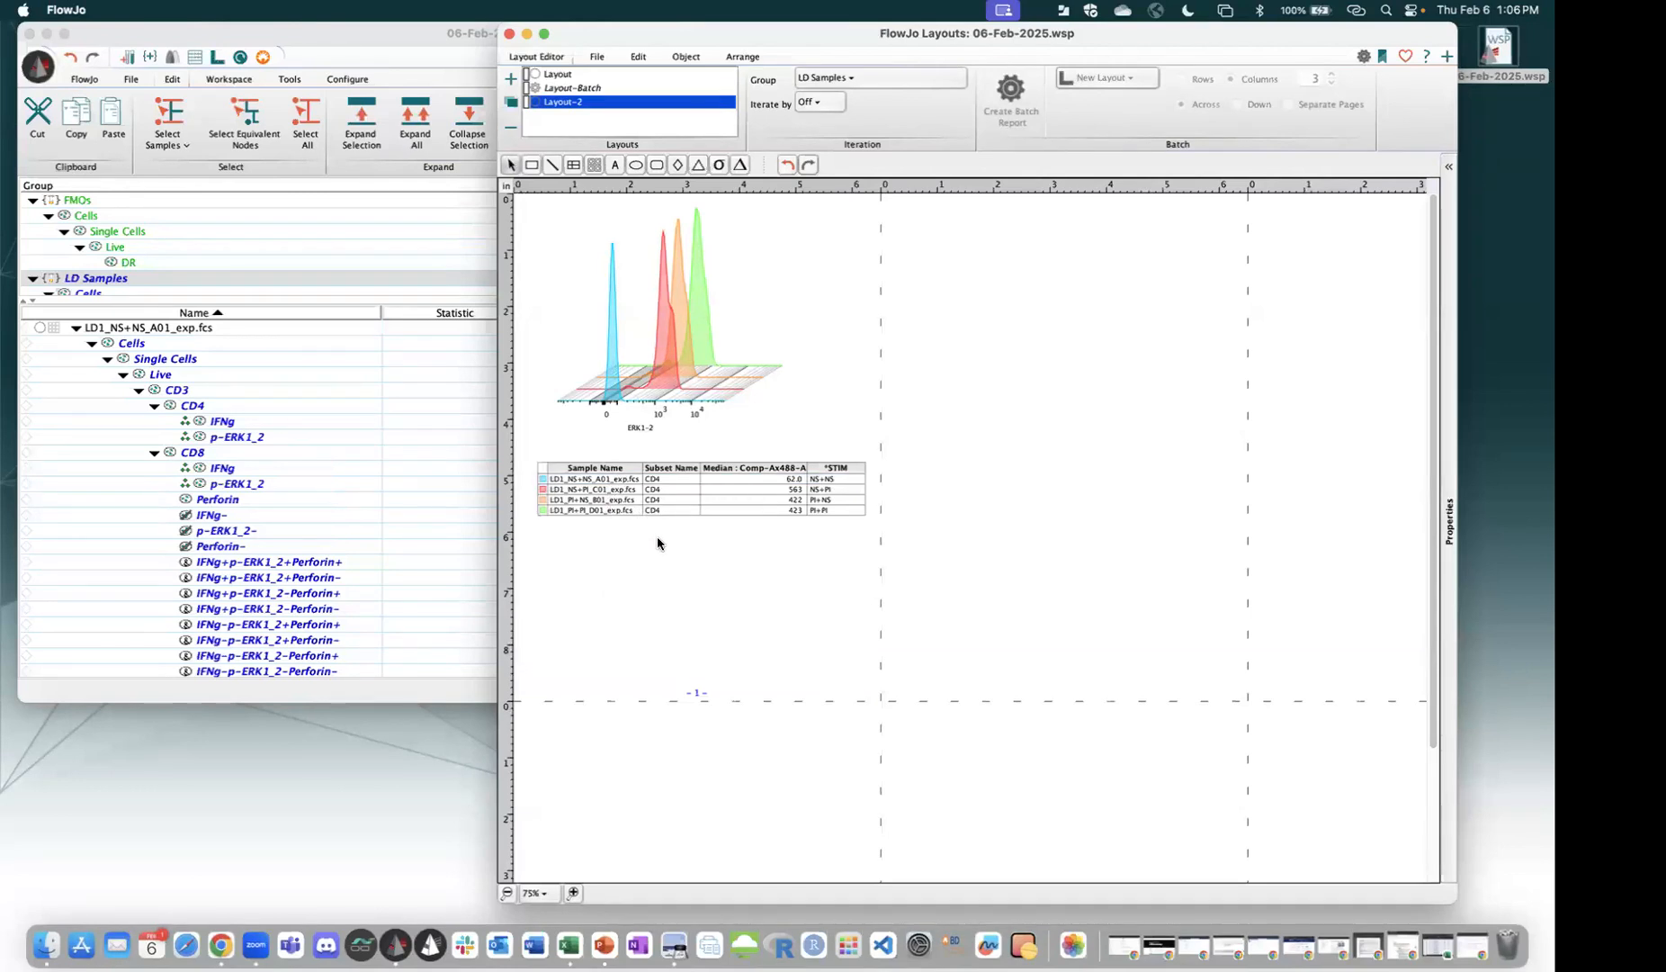
Collapse all sample gating trees in the workspace and return to the layout.
{"action": "scroll", "coordinate": [255, 455], "scroll_direction": "down", "scroll_amount": 3}
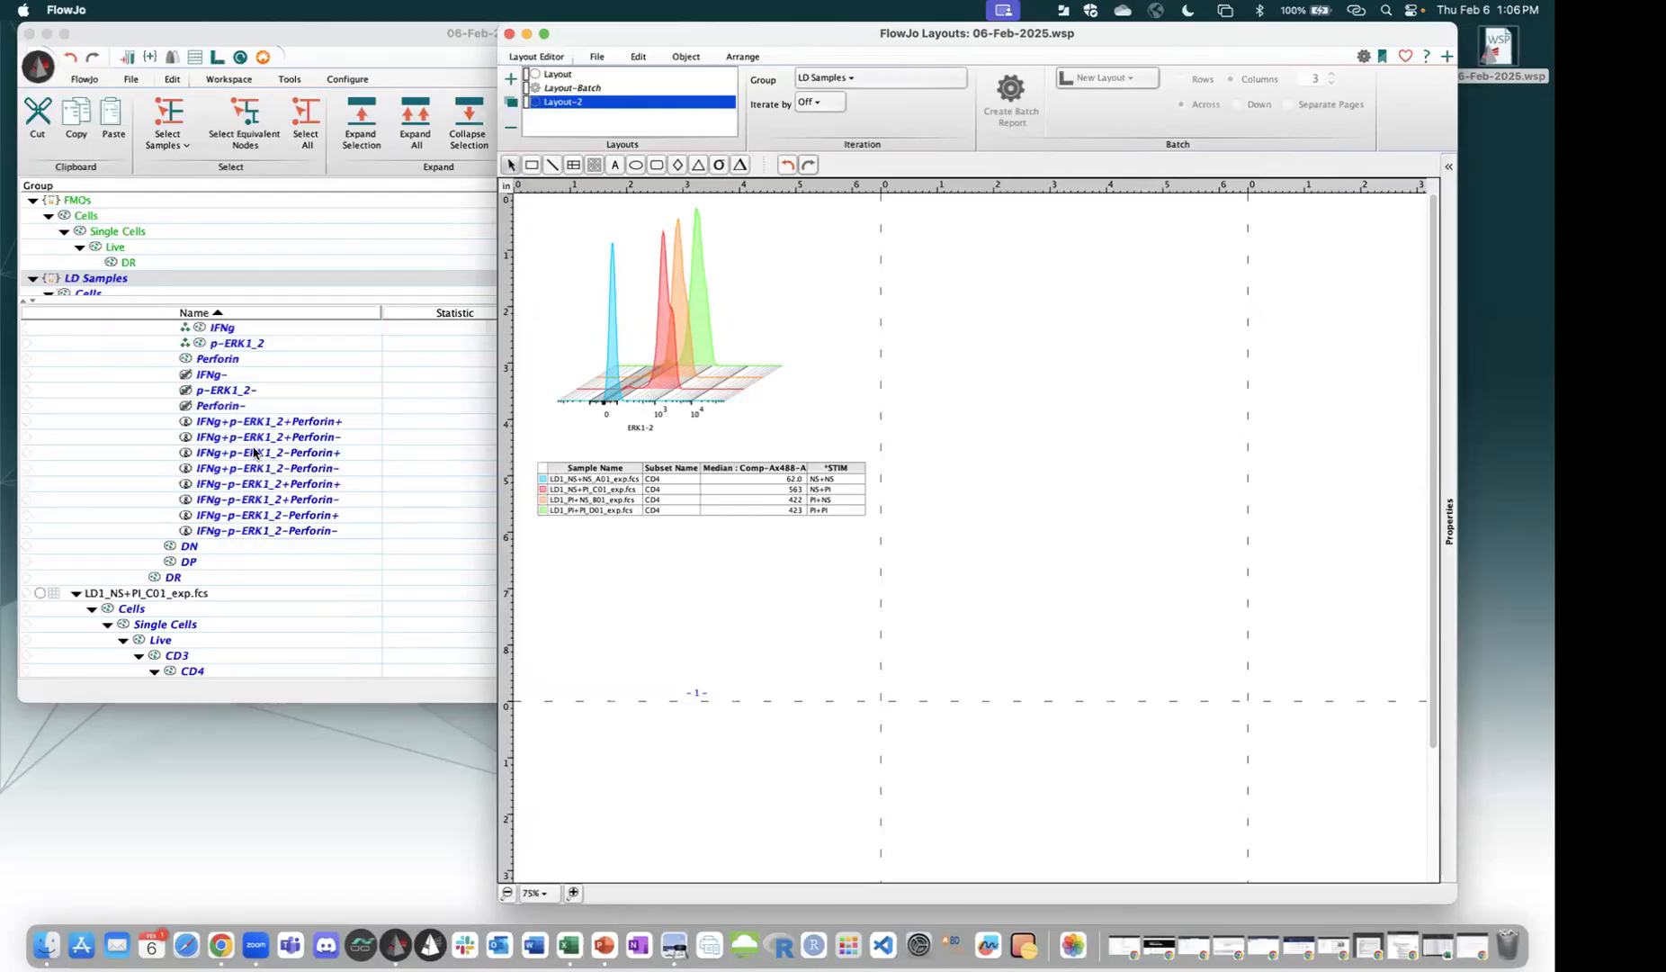
{"action": "scroll", "coordinate": [253, 452], "scroll_direction": "up", "scroll_amount": 3}
{"action": "scroll", "coordinate": [252, 453], "scroll_direction": "down", "scroll_amount": 10}
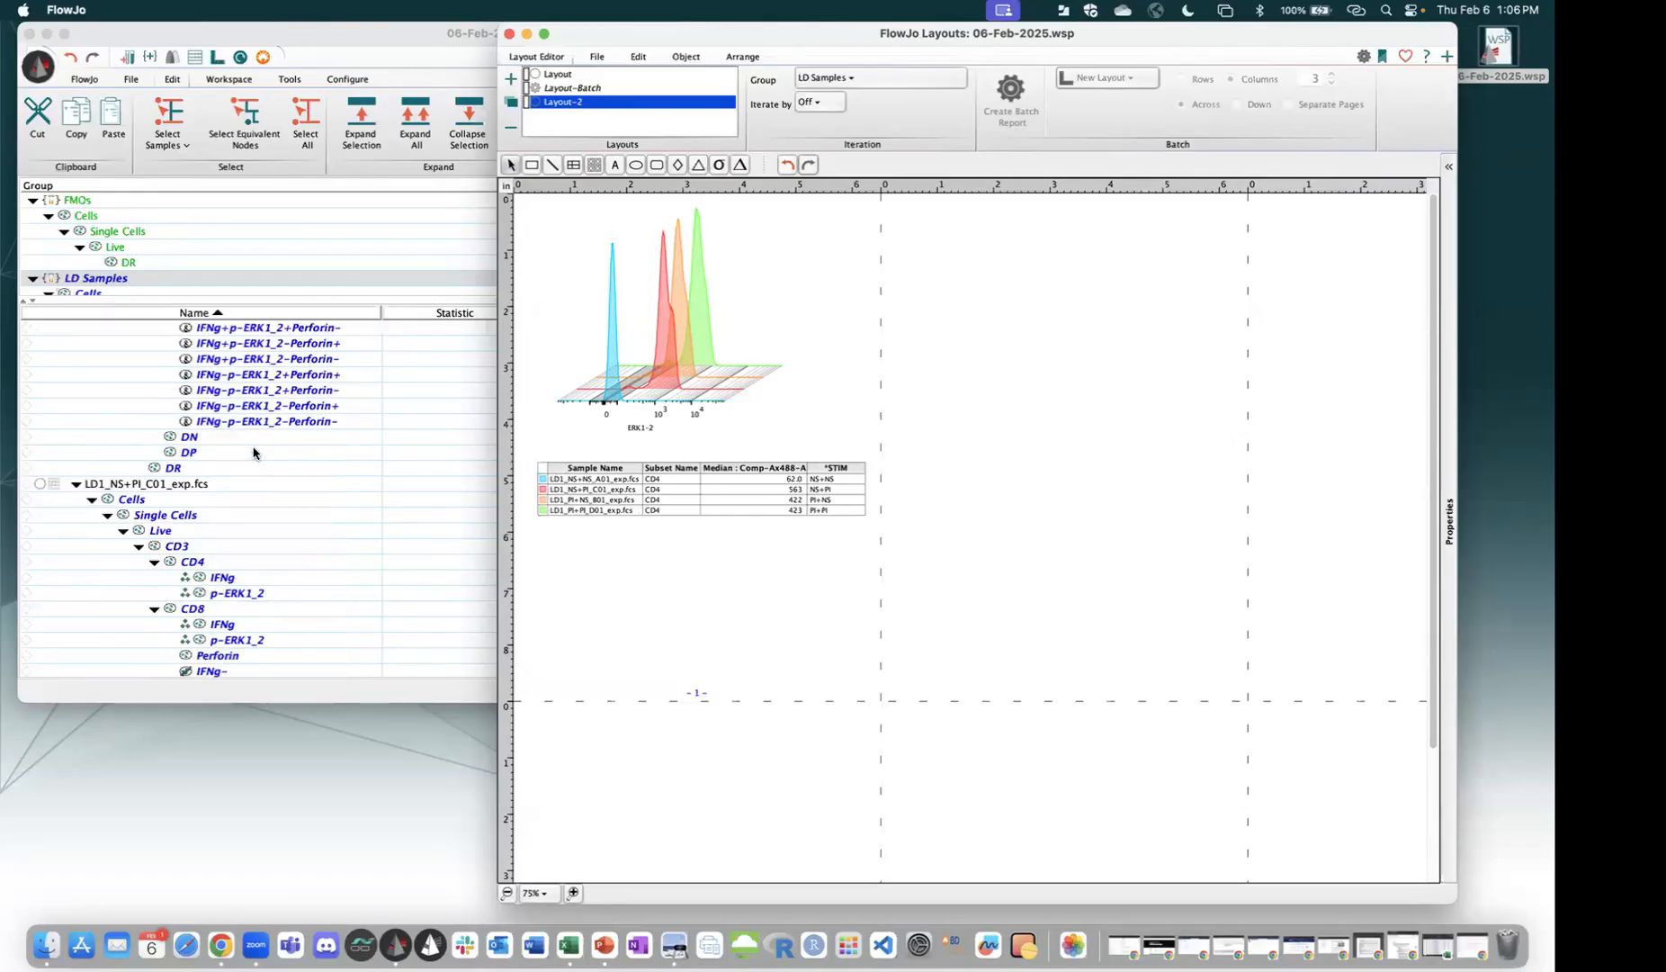
{"action": "scroll", "coordinate": [254, 452], "scroll_direction": "up", "scroll_amount": 5}
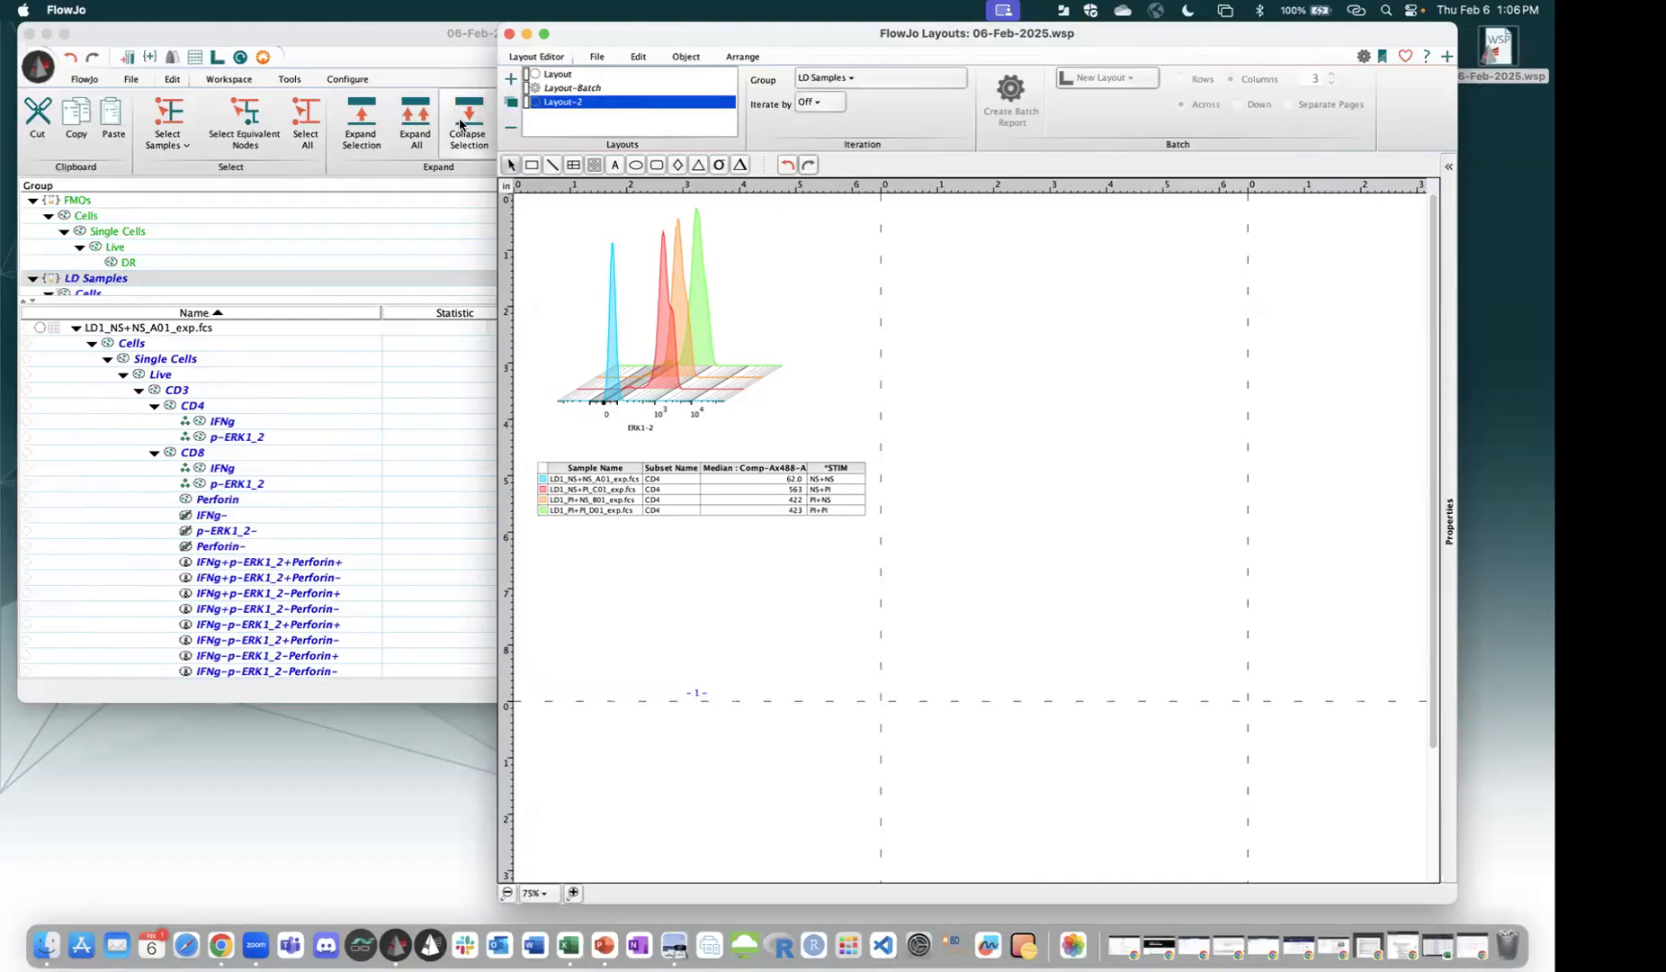
{"action": "left_click", "coordinate": [489, 126]}
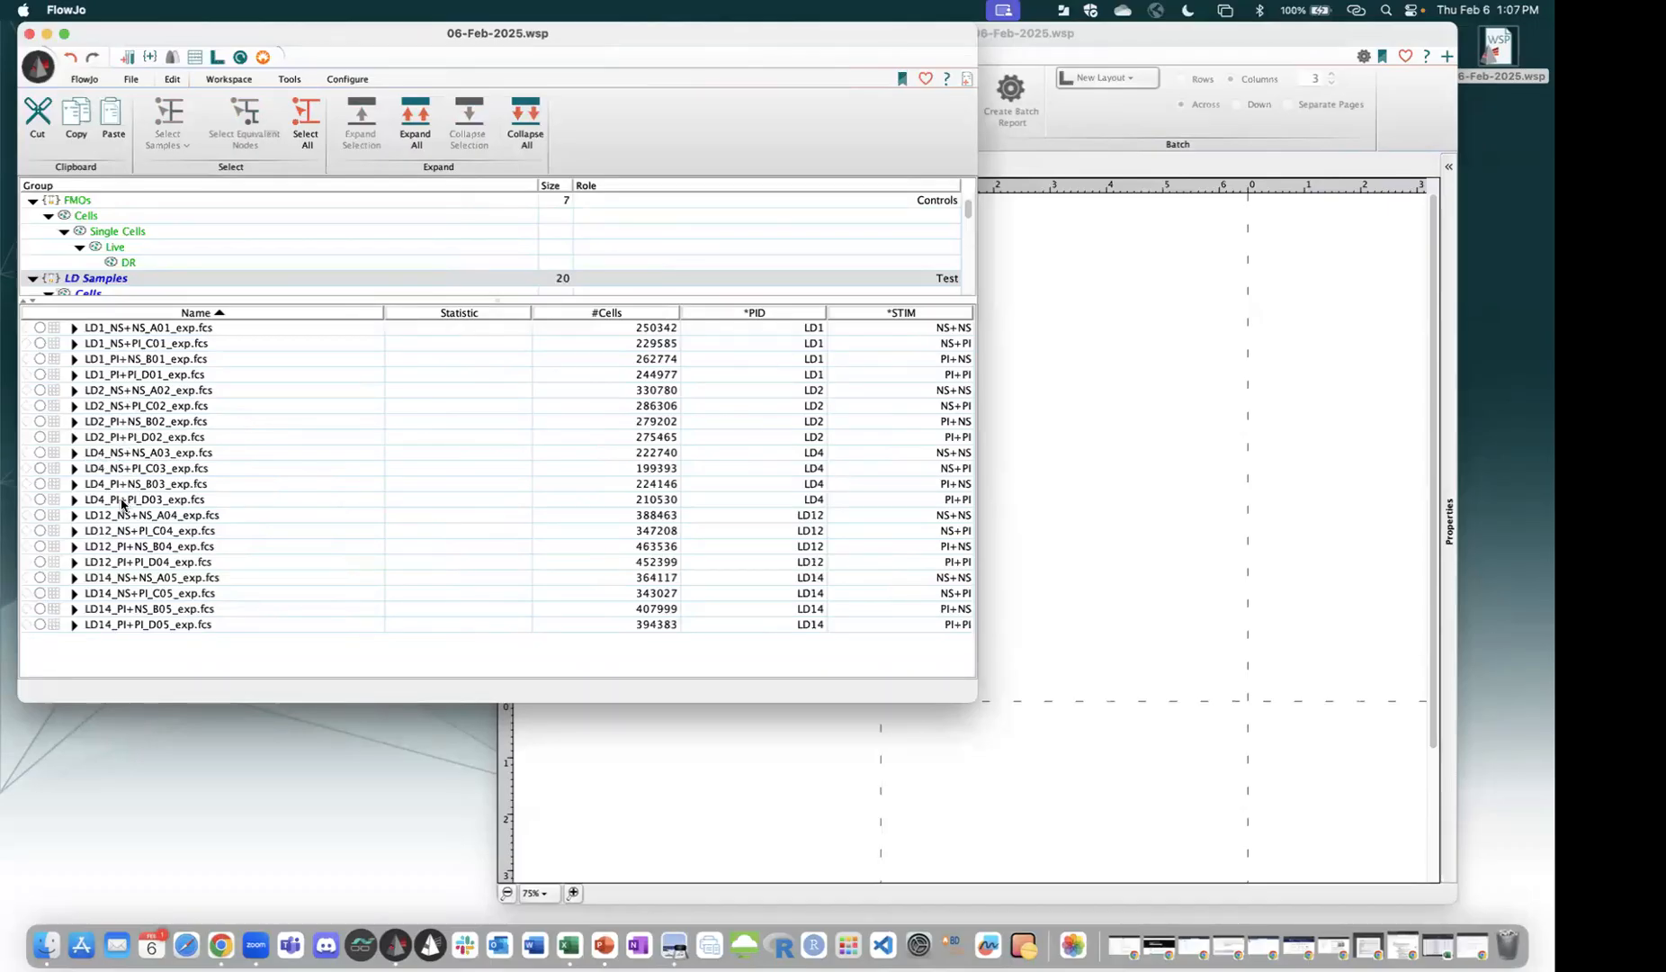
{"action": "left_click", "coordinate": [1058, 520]}
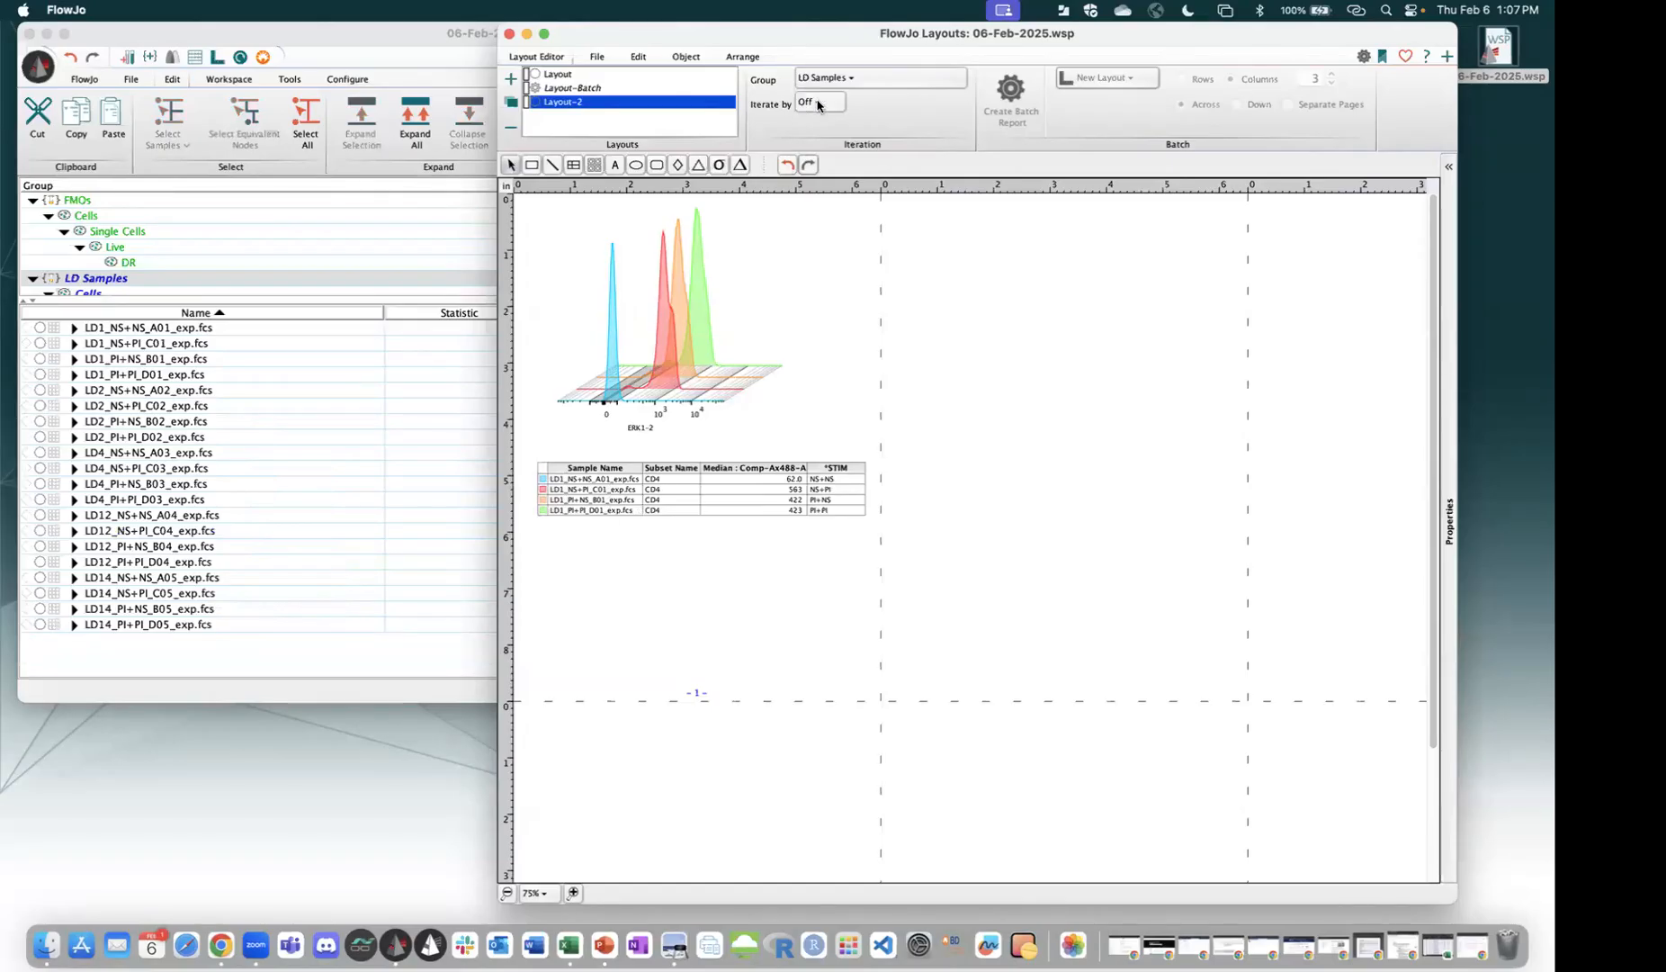
Iterate the layout by Panel with a panel size of 4 samples.
{"action": "left_click", "coordinate": [818, 104]}
{"action": "left_click", "coordinate": [872, 158]}
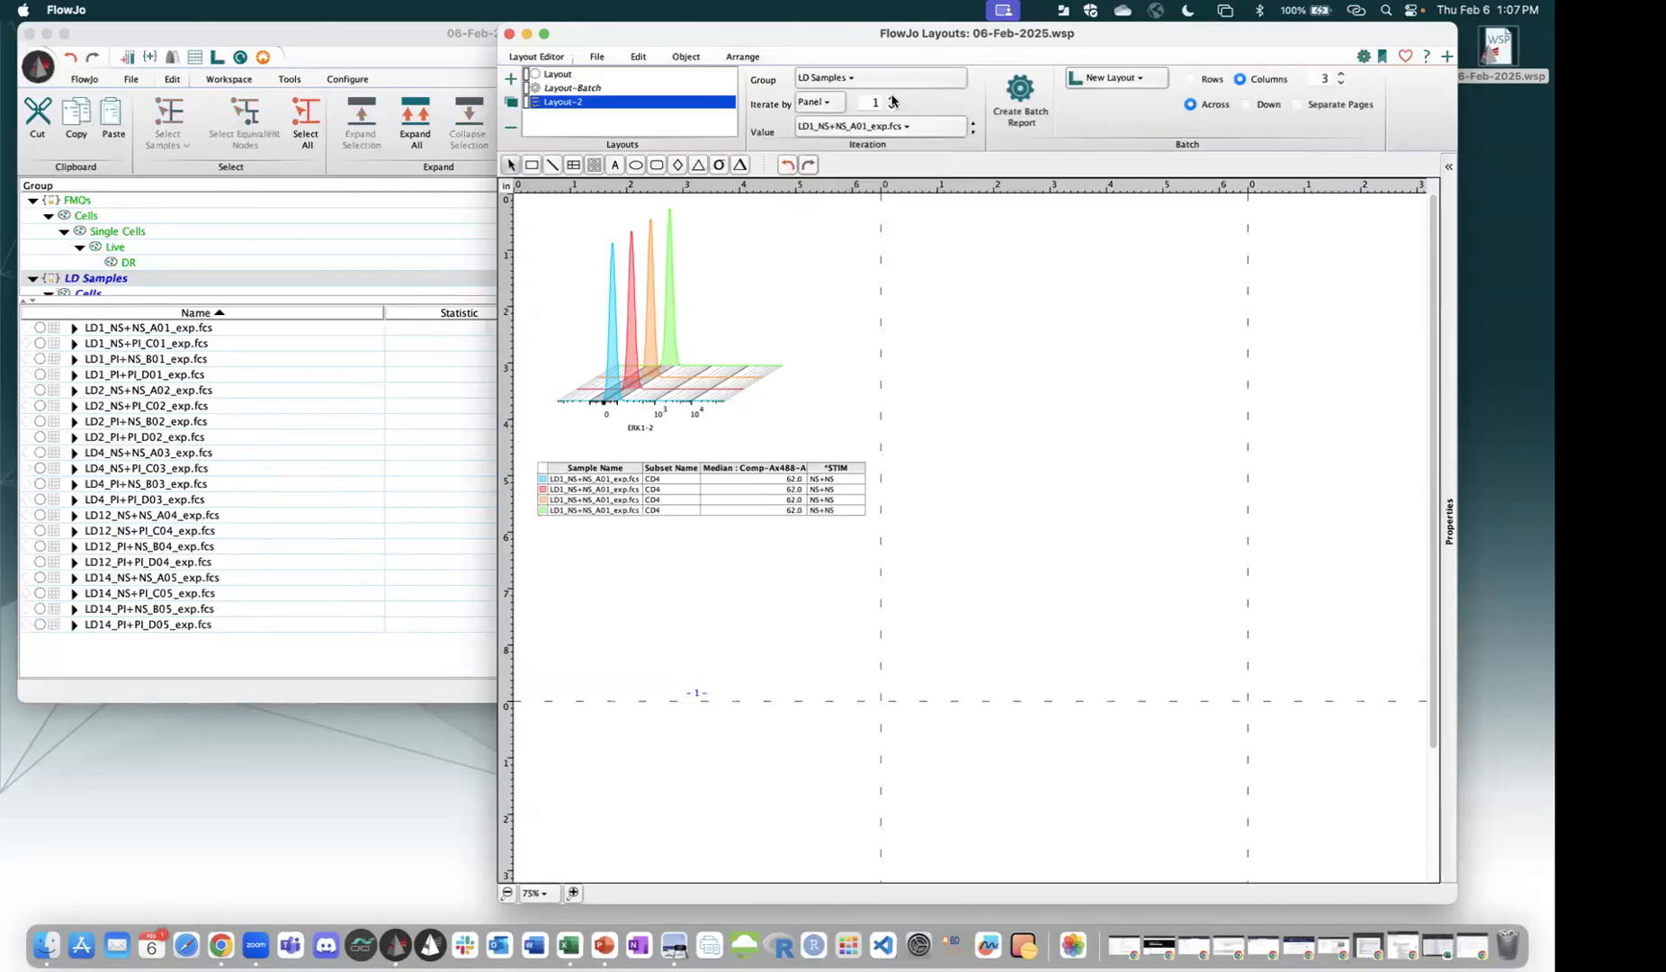
{"action": "left_click", "coordinate": [893, 99]}
{"action": "left_click", "coordinate": [892, 99]}
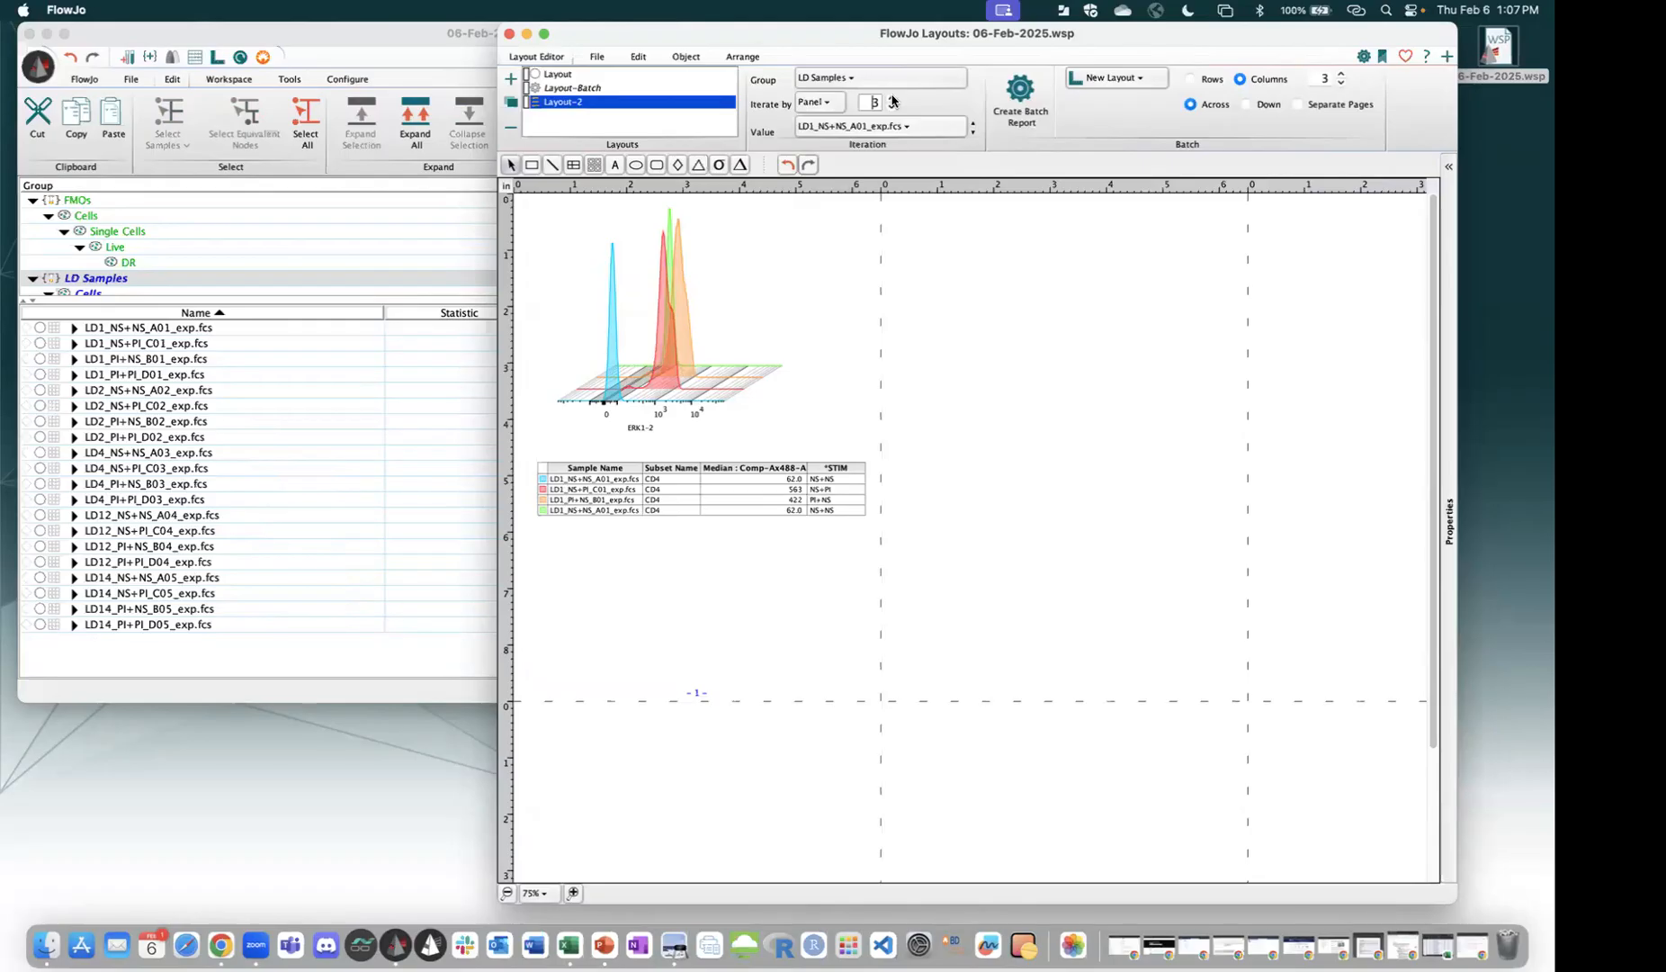
{"action": "left_click", "coordinate": [893, 99]}
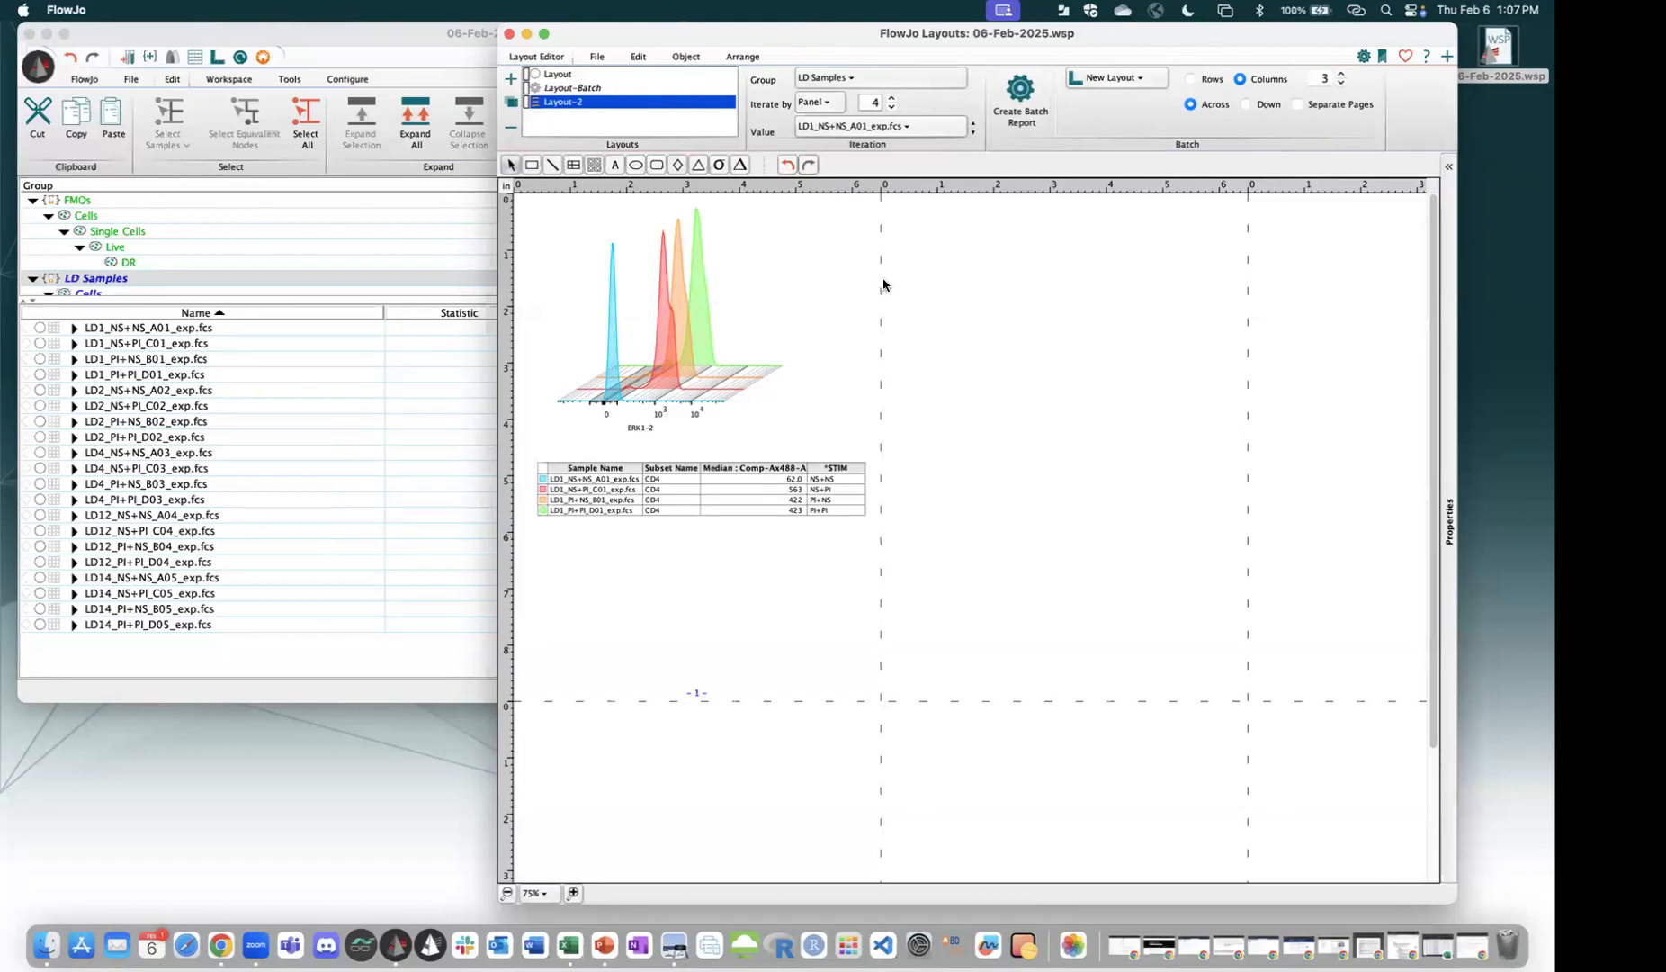
Switch the layout's iteration to Keyword and choose *PID as the keyword to iterate by.
{"action": "left_click", "coordinate": [822, 105]}
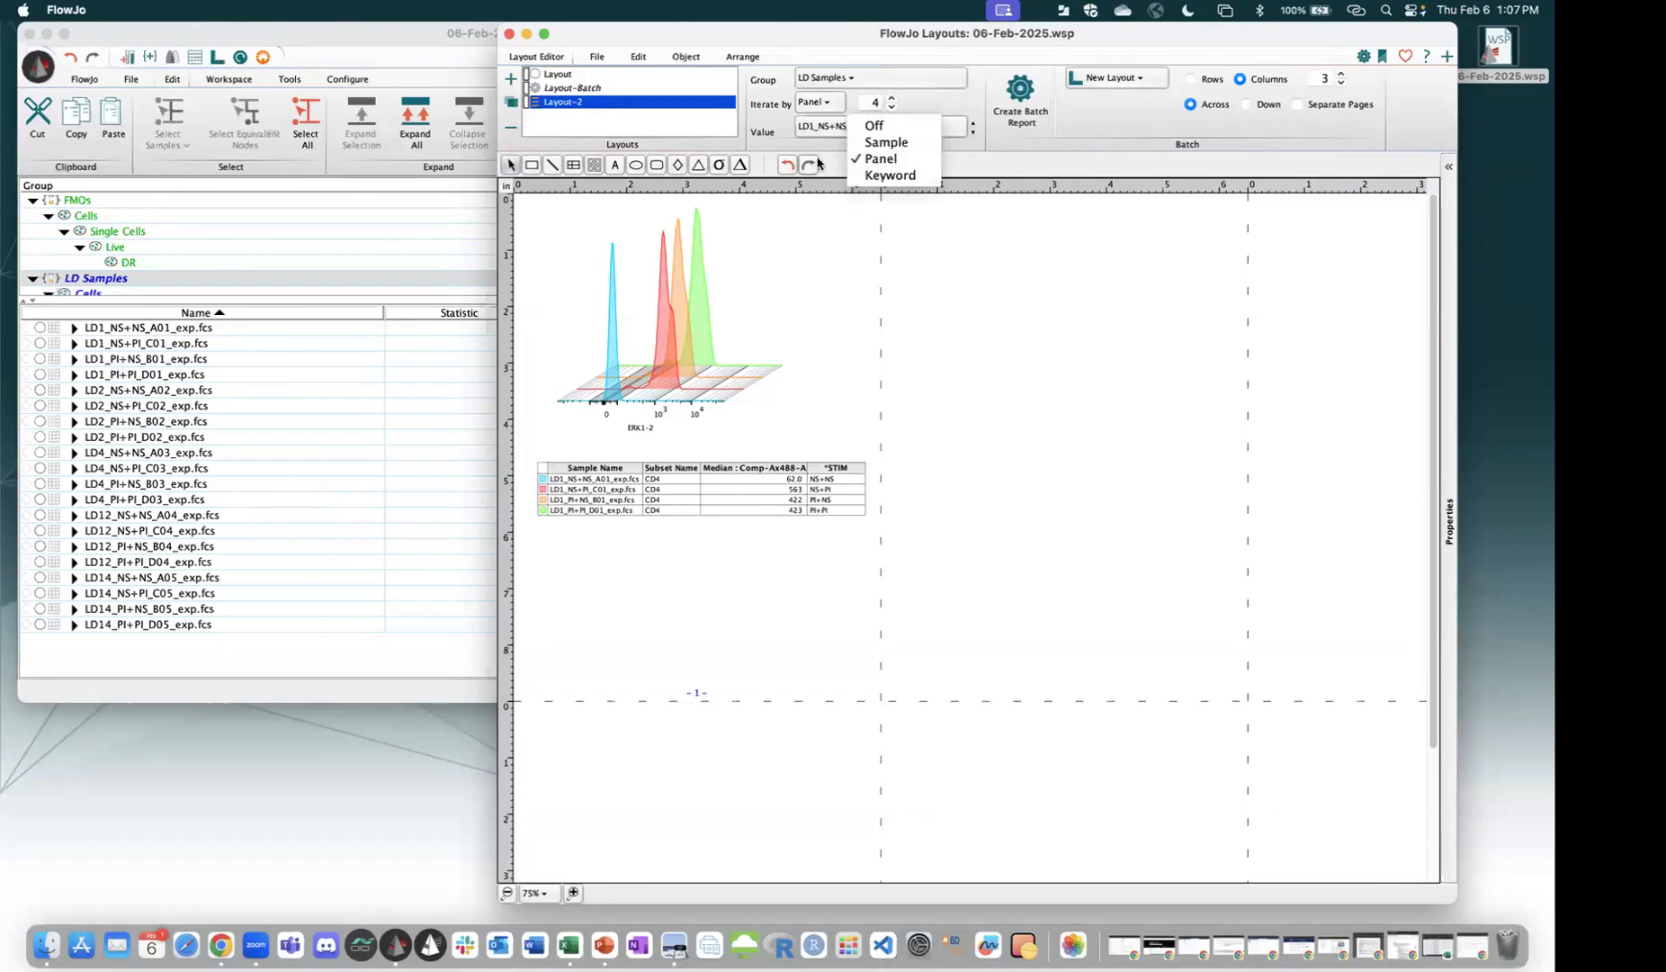
{"action": "left_click", "coordinate": [889, 175]}
{"action": "left_click", "coordinate": [897, 102]}
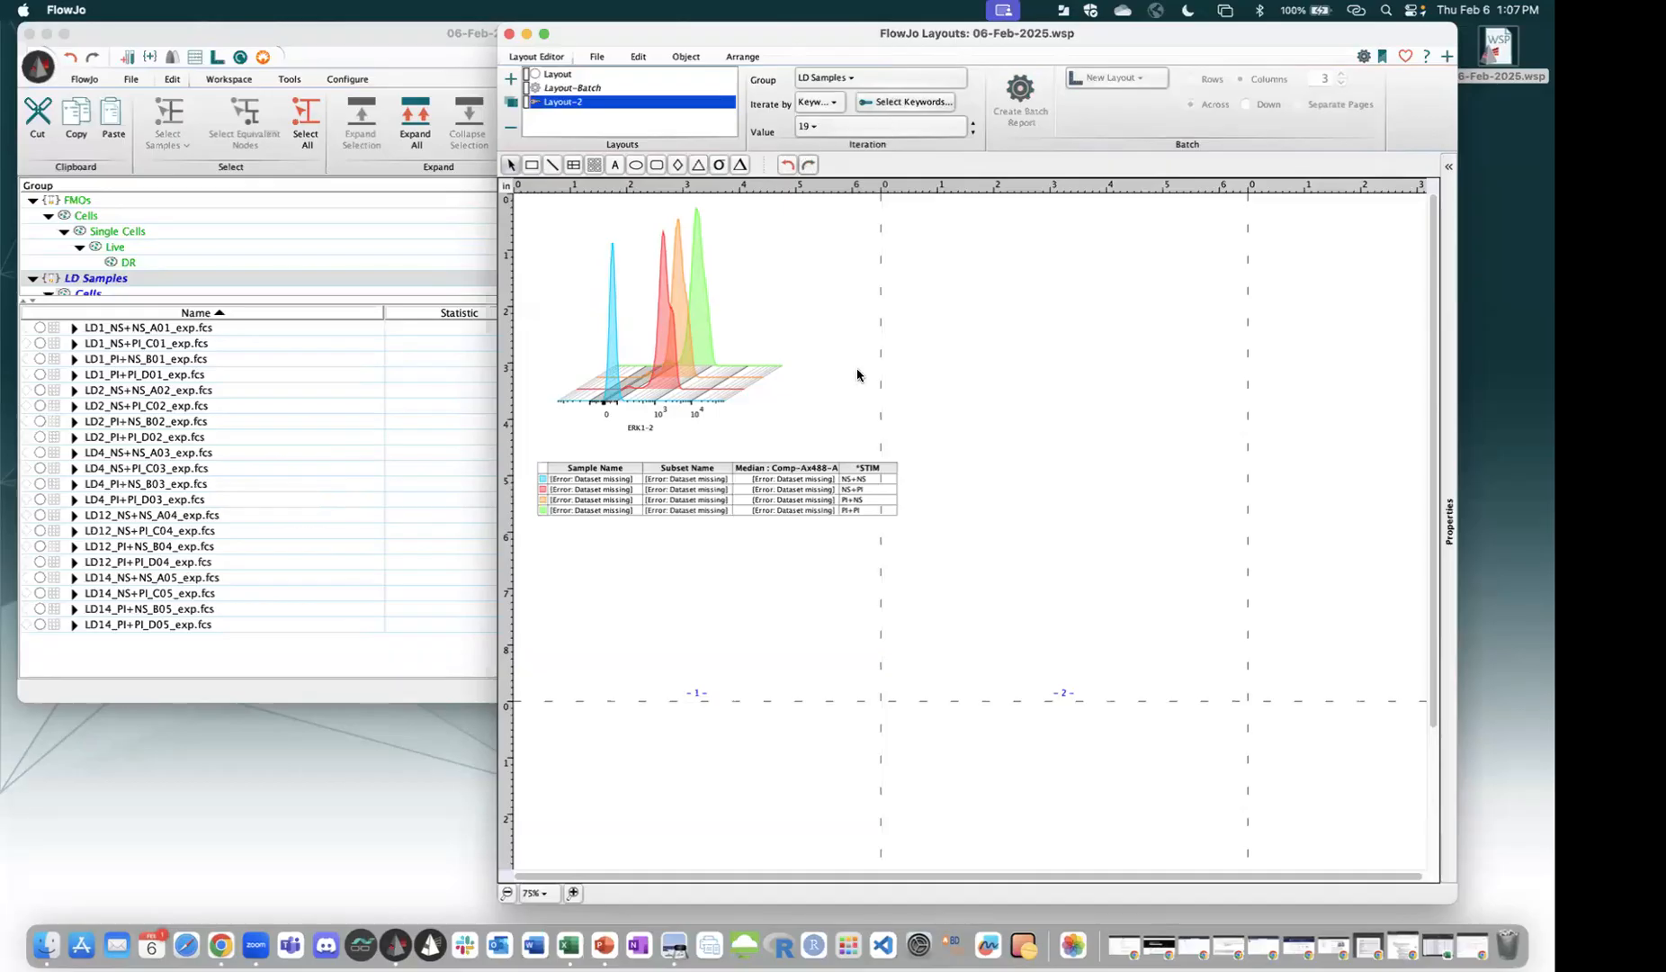
{"action": "scroll", "coordinate": [857, 374], "scroll_direction": "down", "scroll_amount": 3}
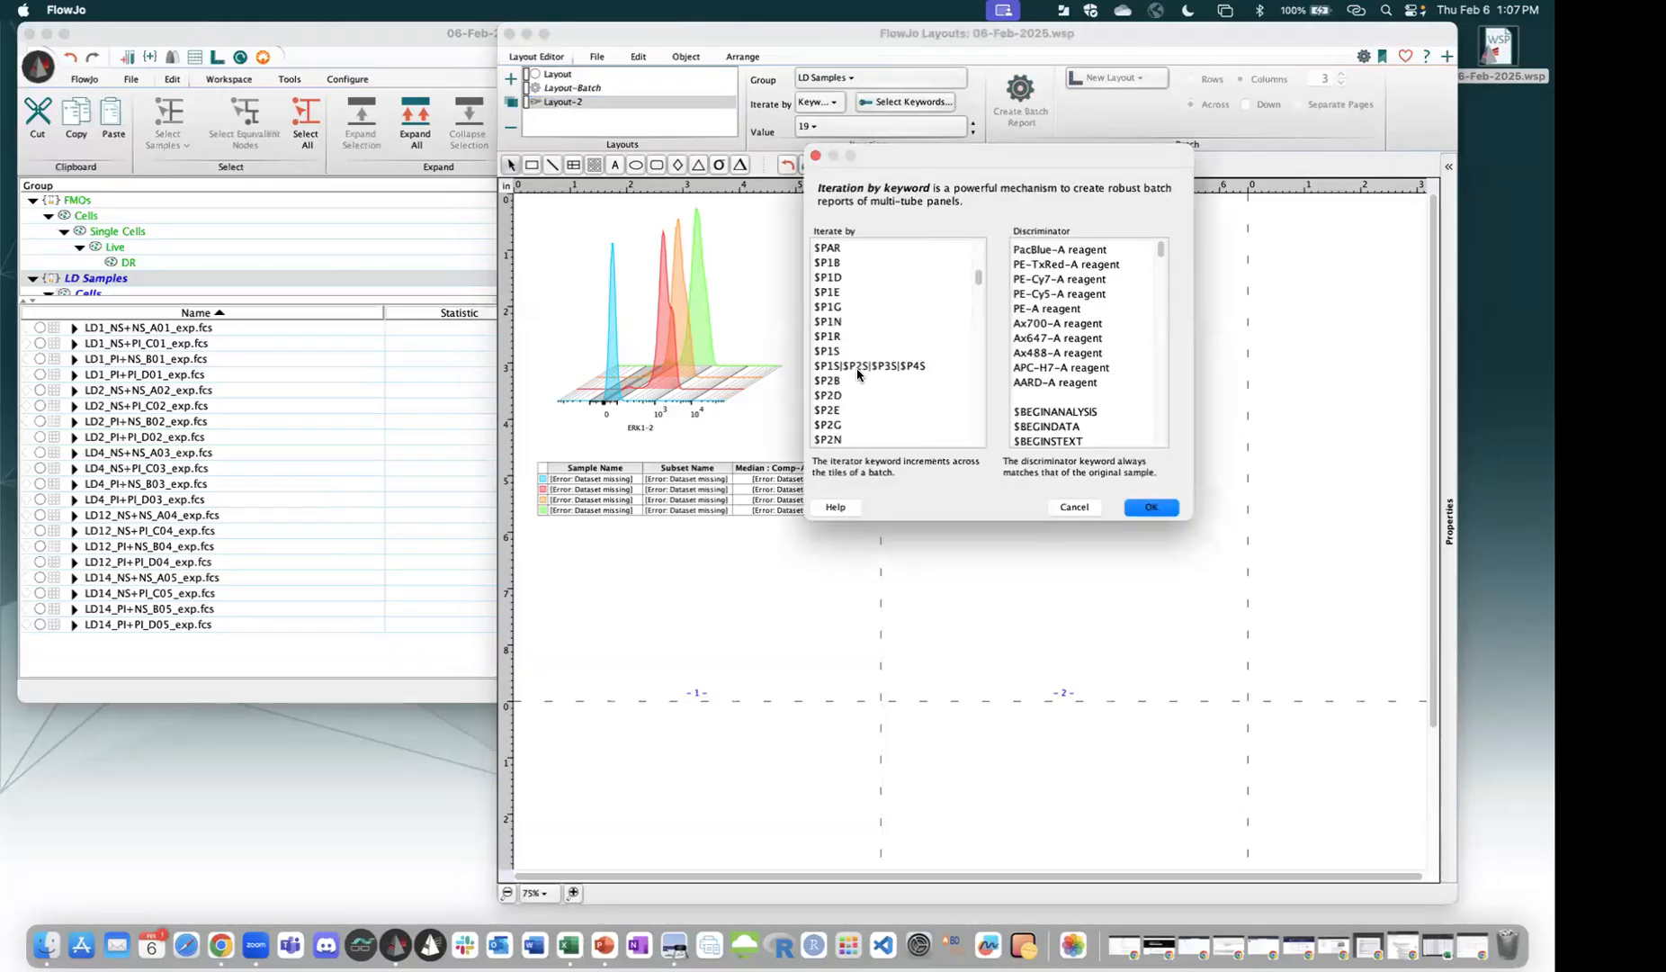
{"action": "scroll", "coordinate": [858, 374], "scroll_direction": "down", "scroll_amount": 10}
{"action": "scroll", "coordinate": [858, 375], "scroll_direction": "down", "scroll_amount": 10}
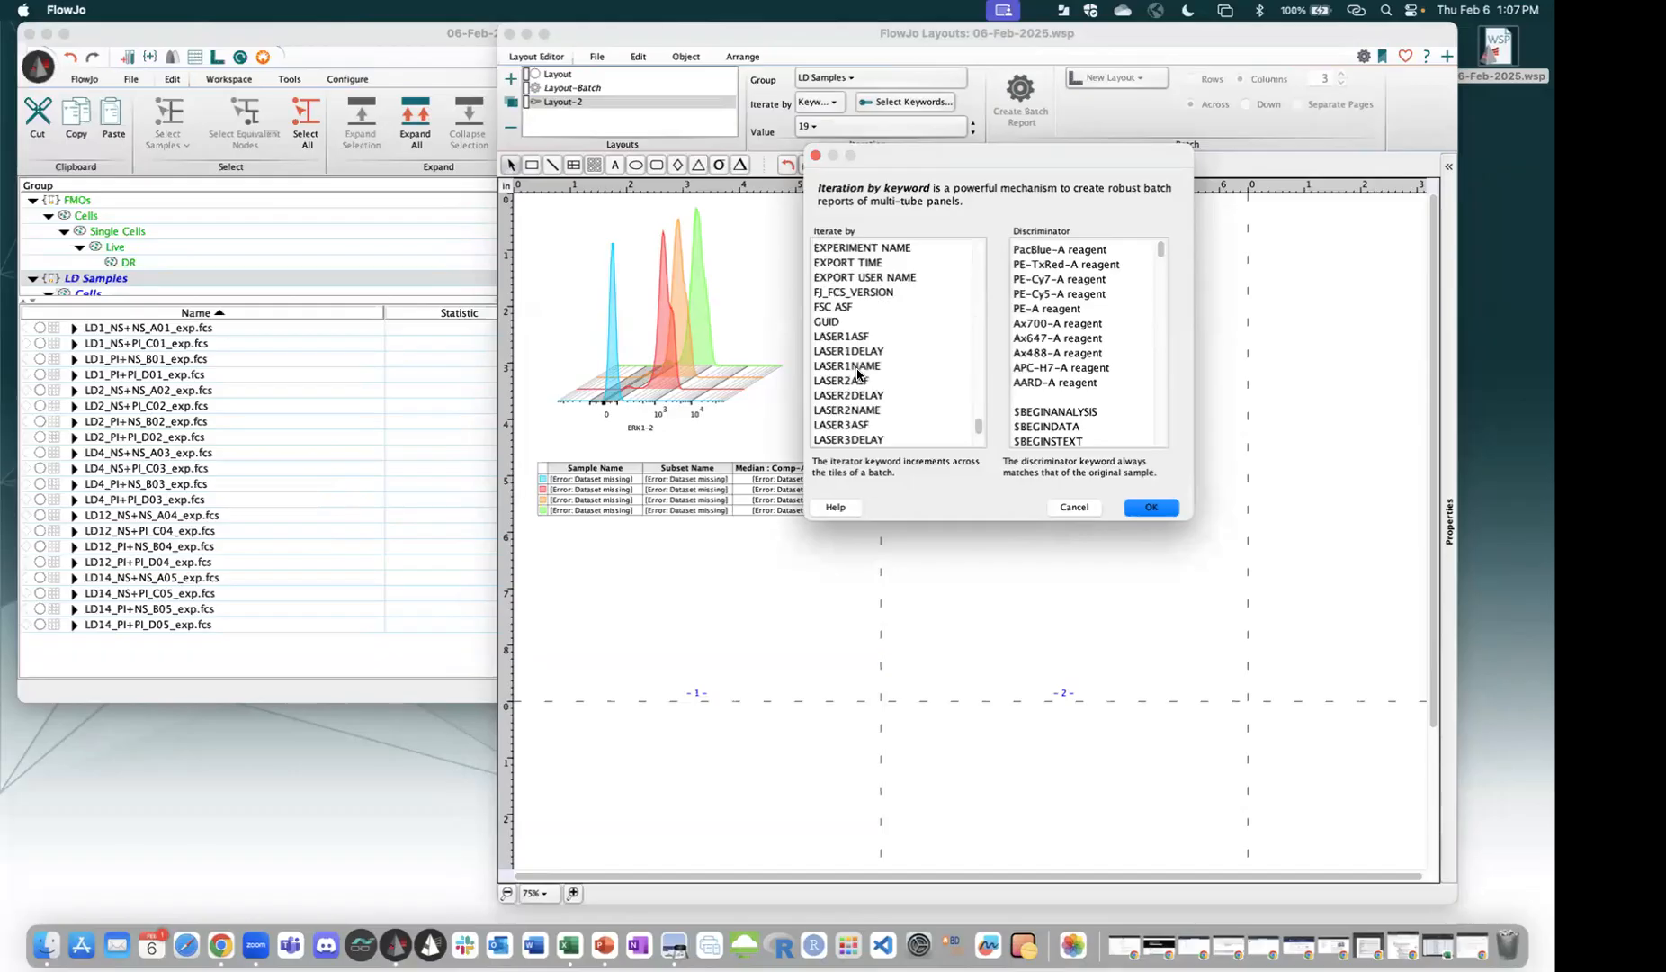
{"action": "scroll", "coordinate": [858, 374], "scroll_direction": "up", "scroll_amount": 5}
{"action": "left_click", "coordinate": [841, 292]}
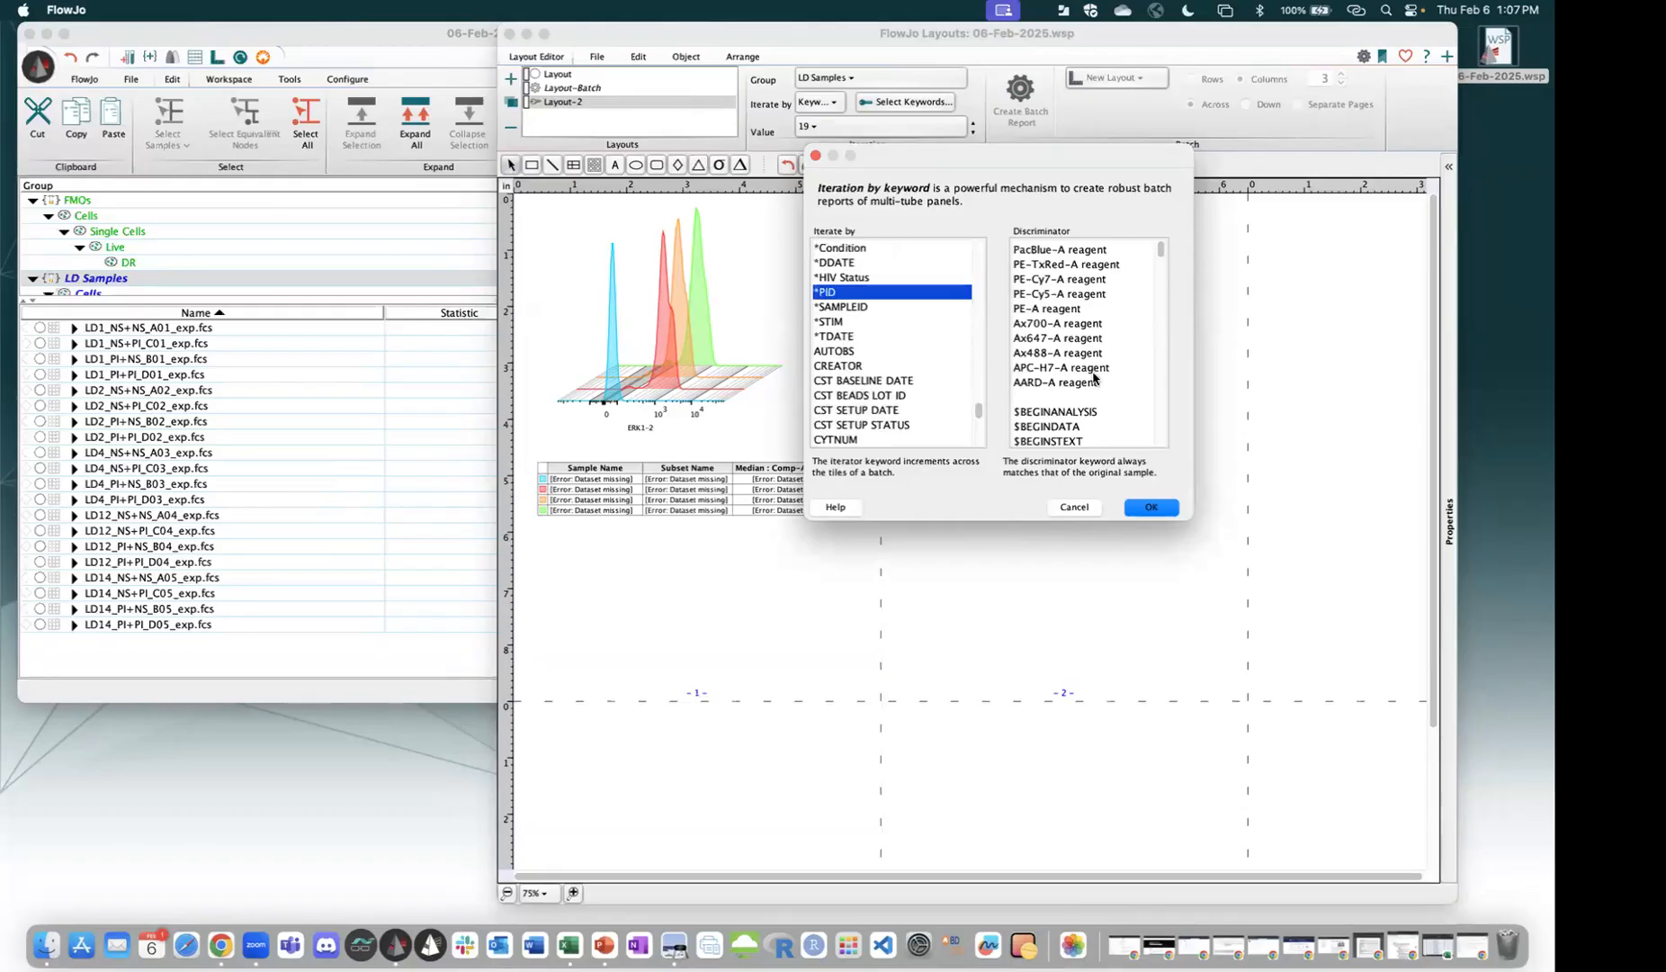
Choose *STIM as the discriminator keyword and apply the iteration keywords.
{"action": "scroll", "coordinate": [1091, 374], "scroll_direction": "down", "scroll_amount": 5}
{"action": "scroll", "coordinate": [1093, 373], "scroll_direction": "down", "scroll_amount": 15}
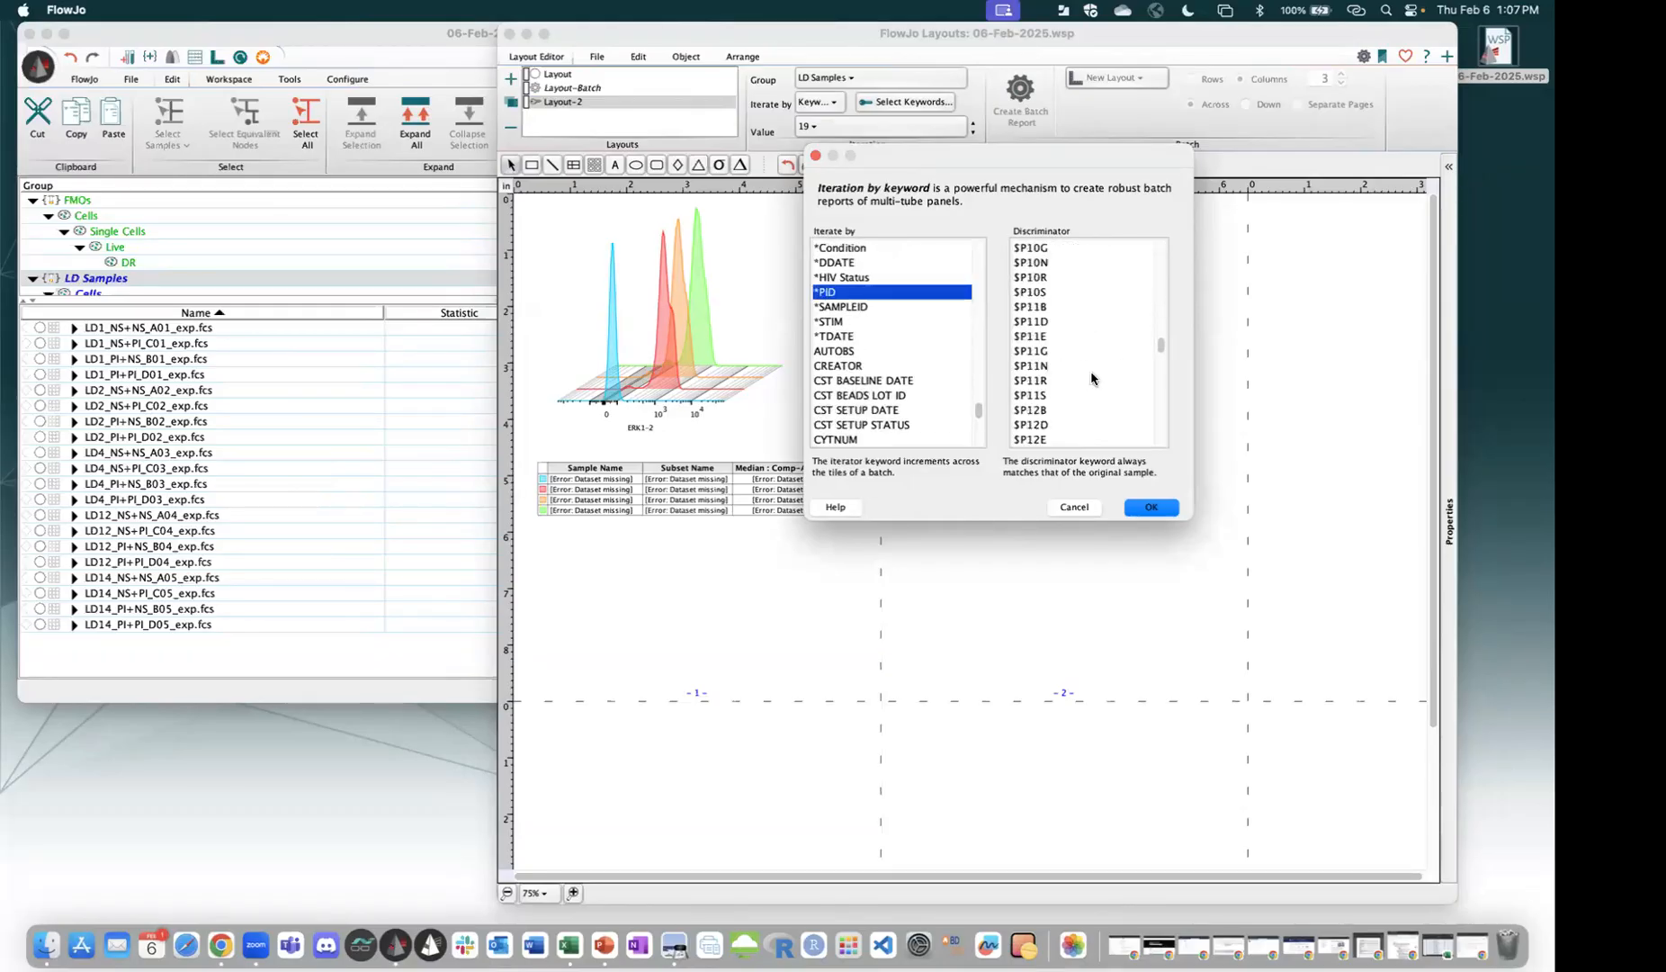
{"action": "scroll", "coordinate": [1092, 378], "scroll_direction": "down", "scroll_amount": 10}
{"action": "scroll", "coordinate": [1084, 378], "scroll_direction": "up", "scroll_amount": 4}
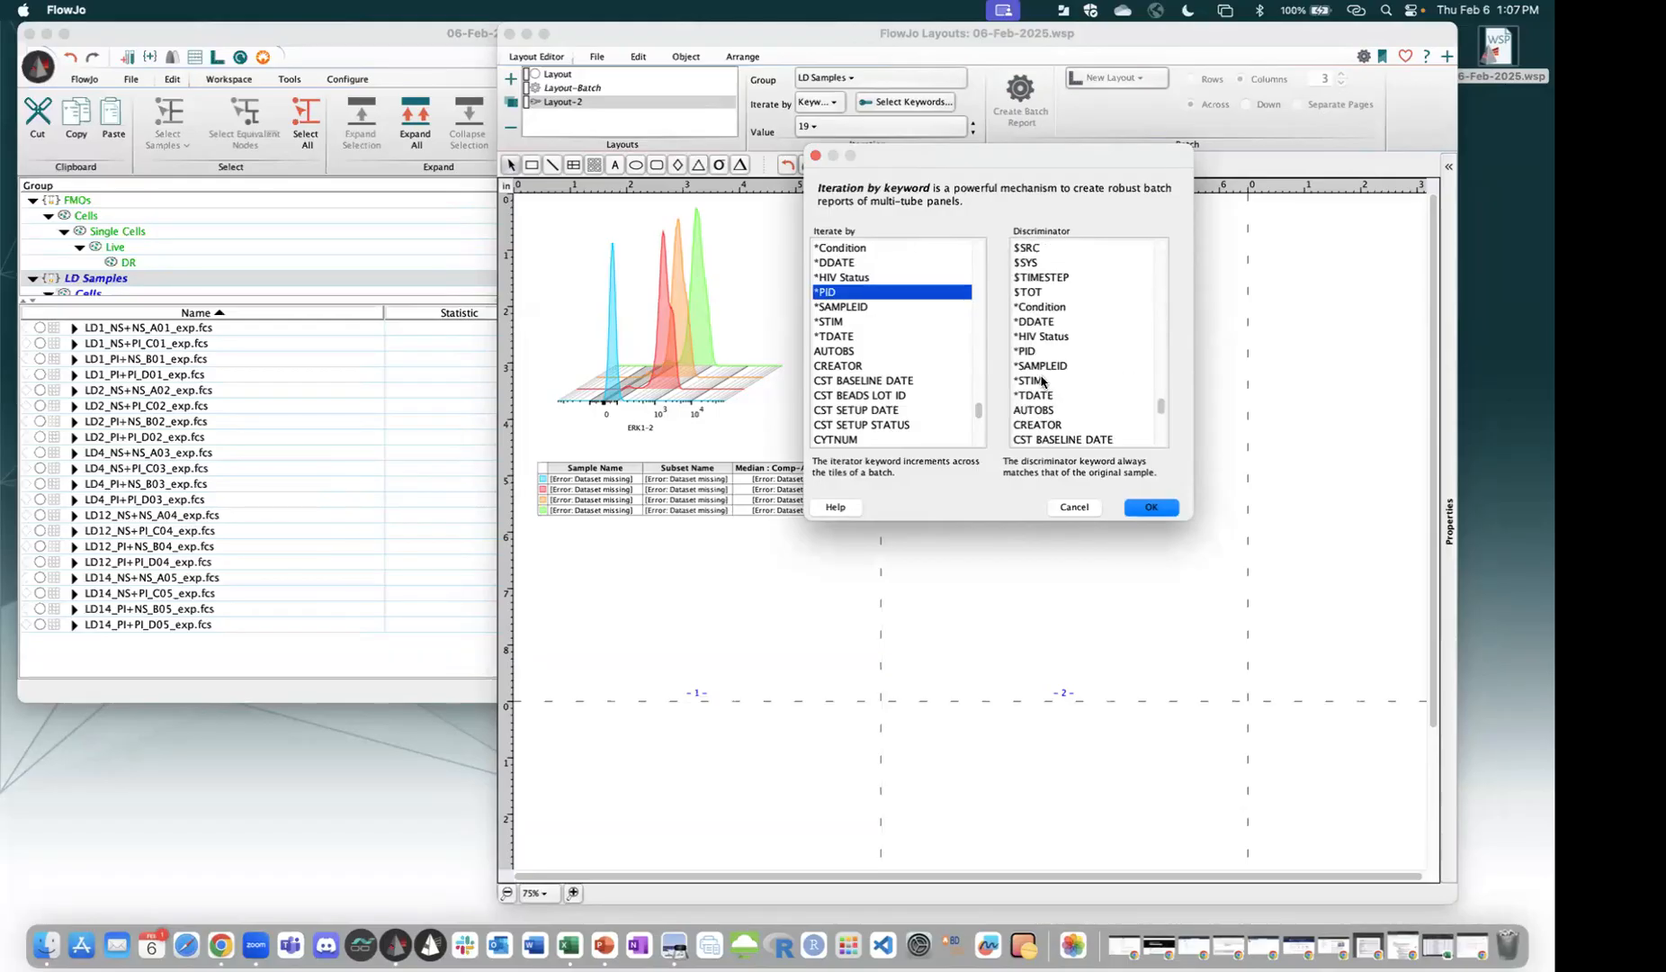
{"action": "left_click", "coordinate": [1080, 380]}
{"action": "left_click", "coordinate": [1160, 508]}
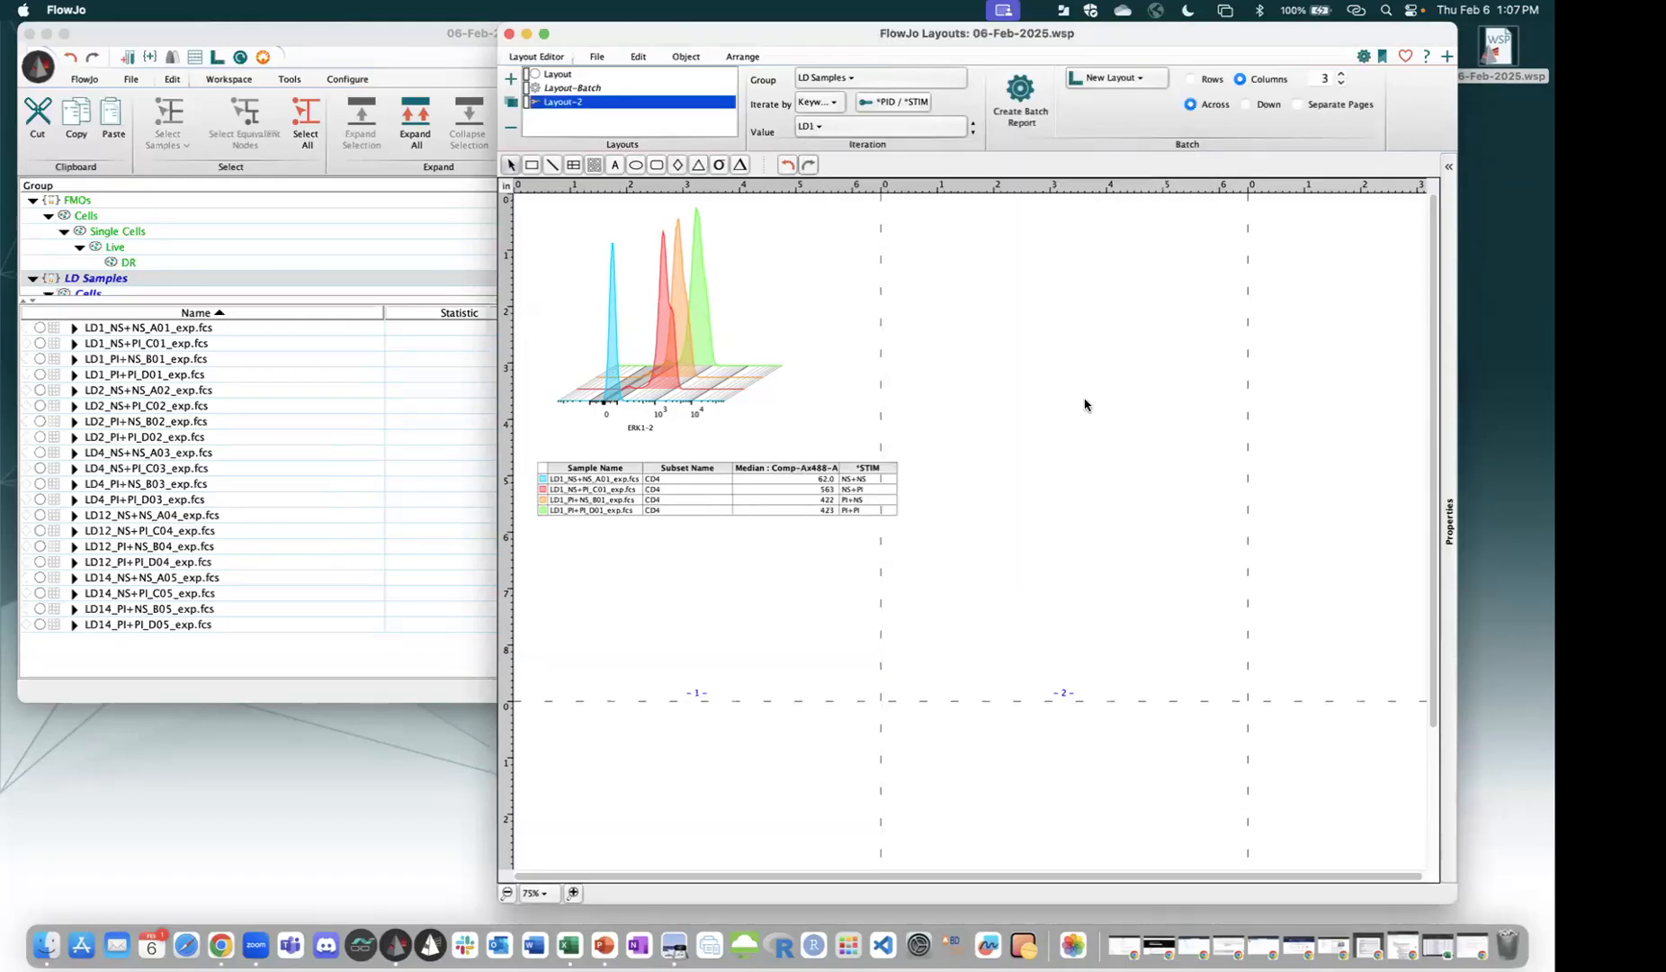
Increase the number of batch columns so all five donors fit in one row, and create the batch report in a new layout.
{"action": "left_click", "coordinate": [1341, 75]}
{"action": "left_click", "coordinate": [1341, 74]}
{"action": "left_click", "coordinate": [1342, 75]}
{"action": "left_click", "coordinate": [996, 121]}
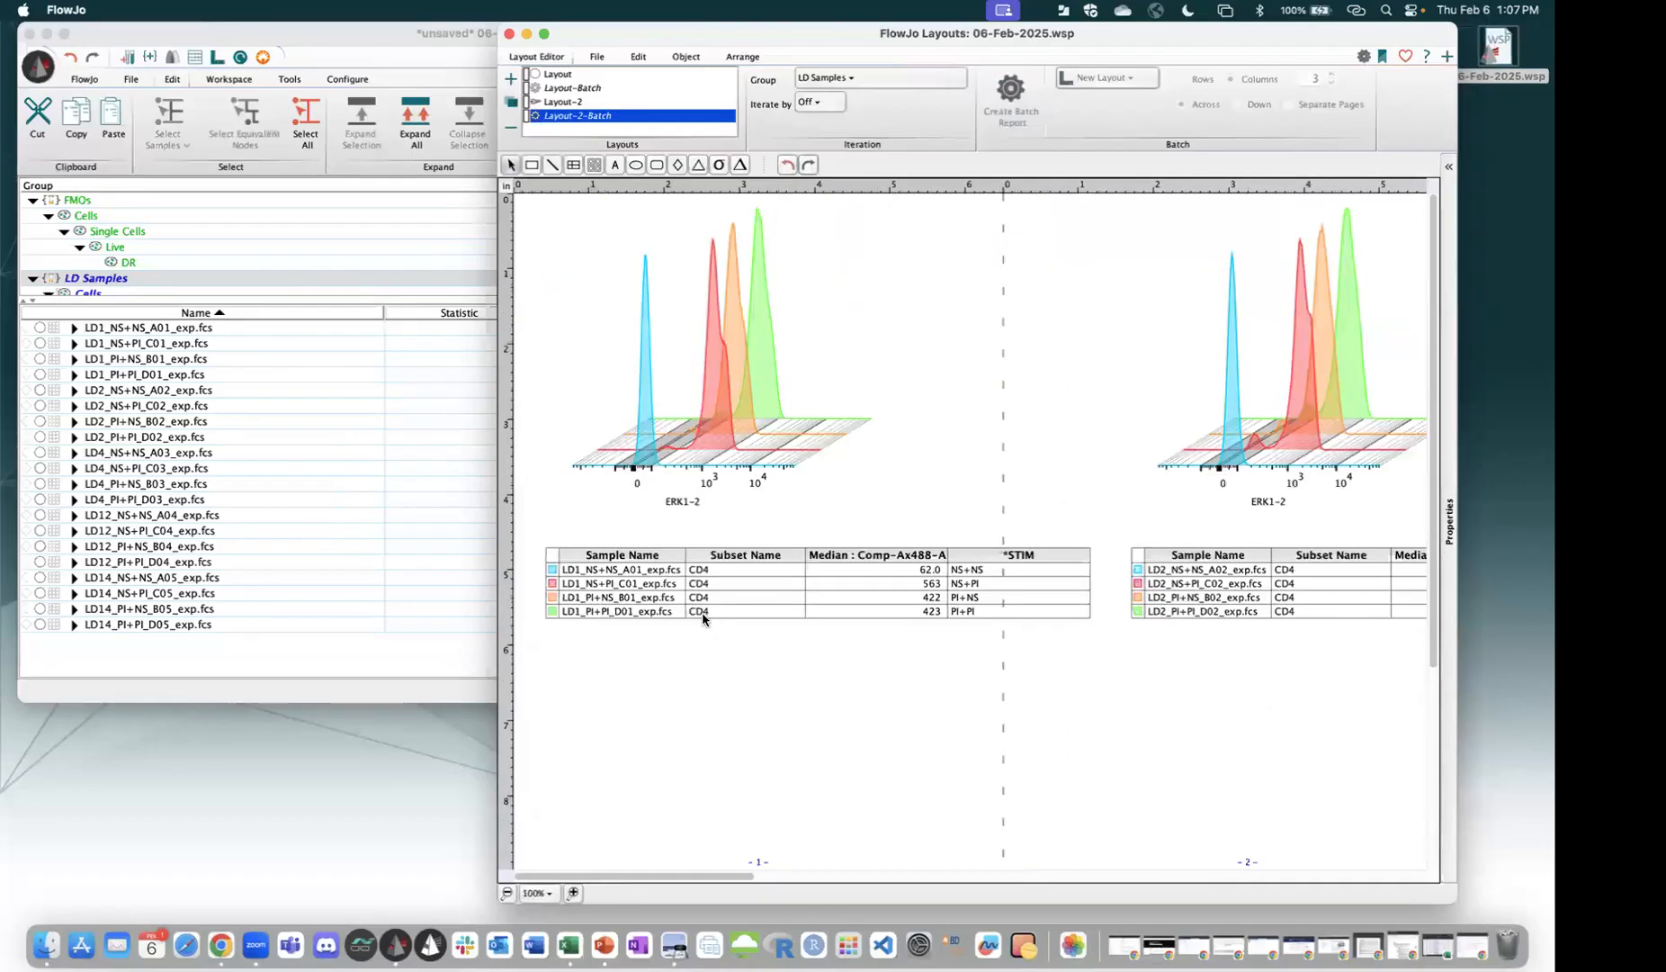
Examine the batched p-ERK1_2 overlays and their legend tables for donors LD1 through LD14.
{"action": "scroll", "coordinate": [720, 617], "scroll_direction": "right", "scroll_amount": 10}
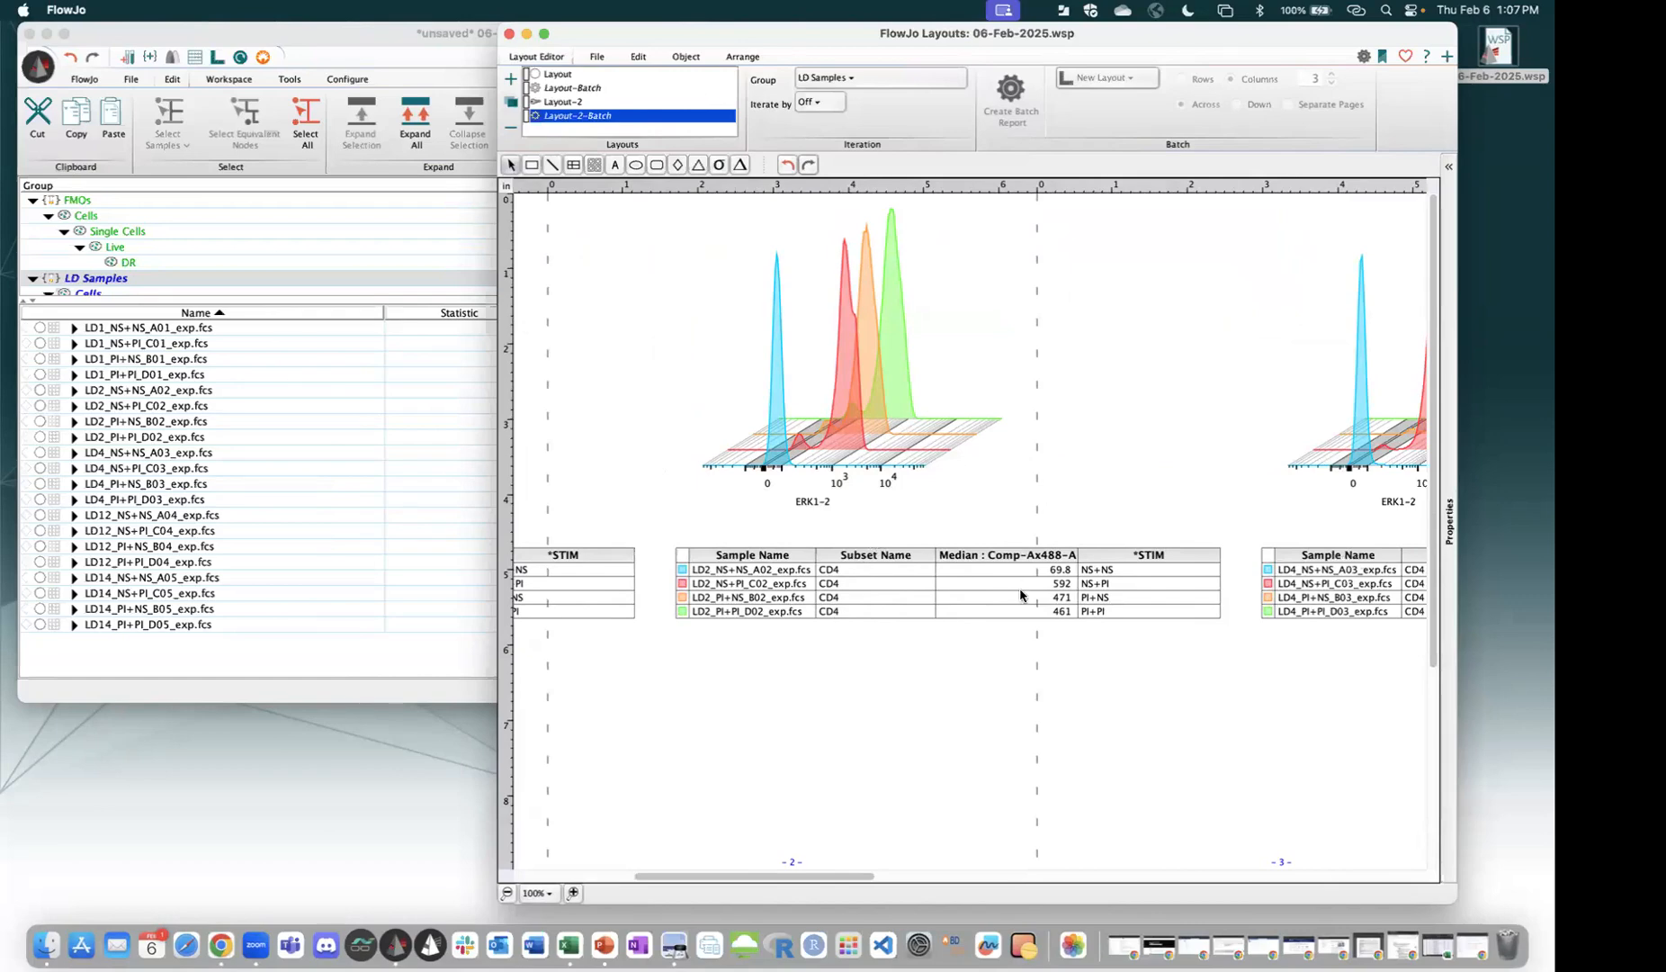
{"action": "scroll", "coordinate": [1020, 594], "scroll_direction": "right", "scroll_amount": 5}
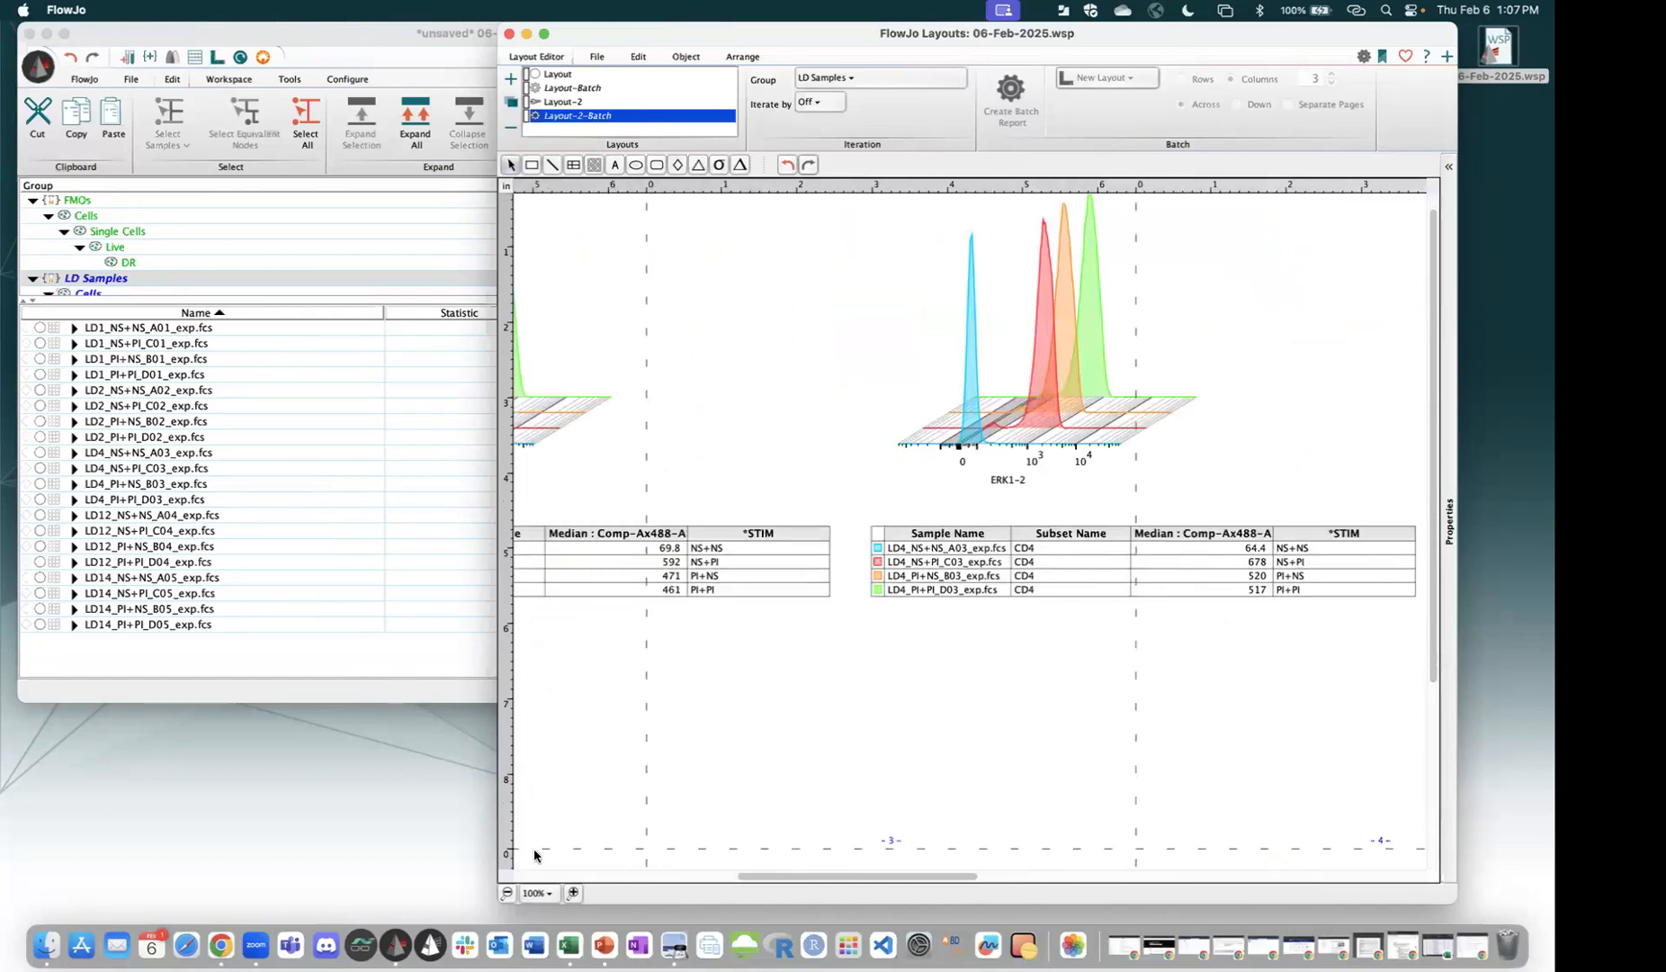
{"action": "scroll", "coordinate": [526, 880], "scroll_direction": "right", "scroll_amount": 10}
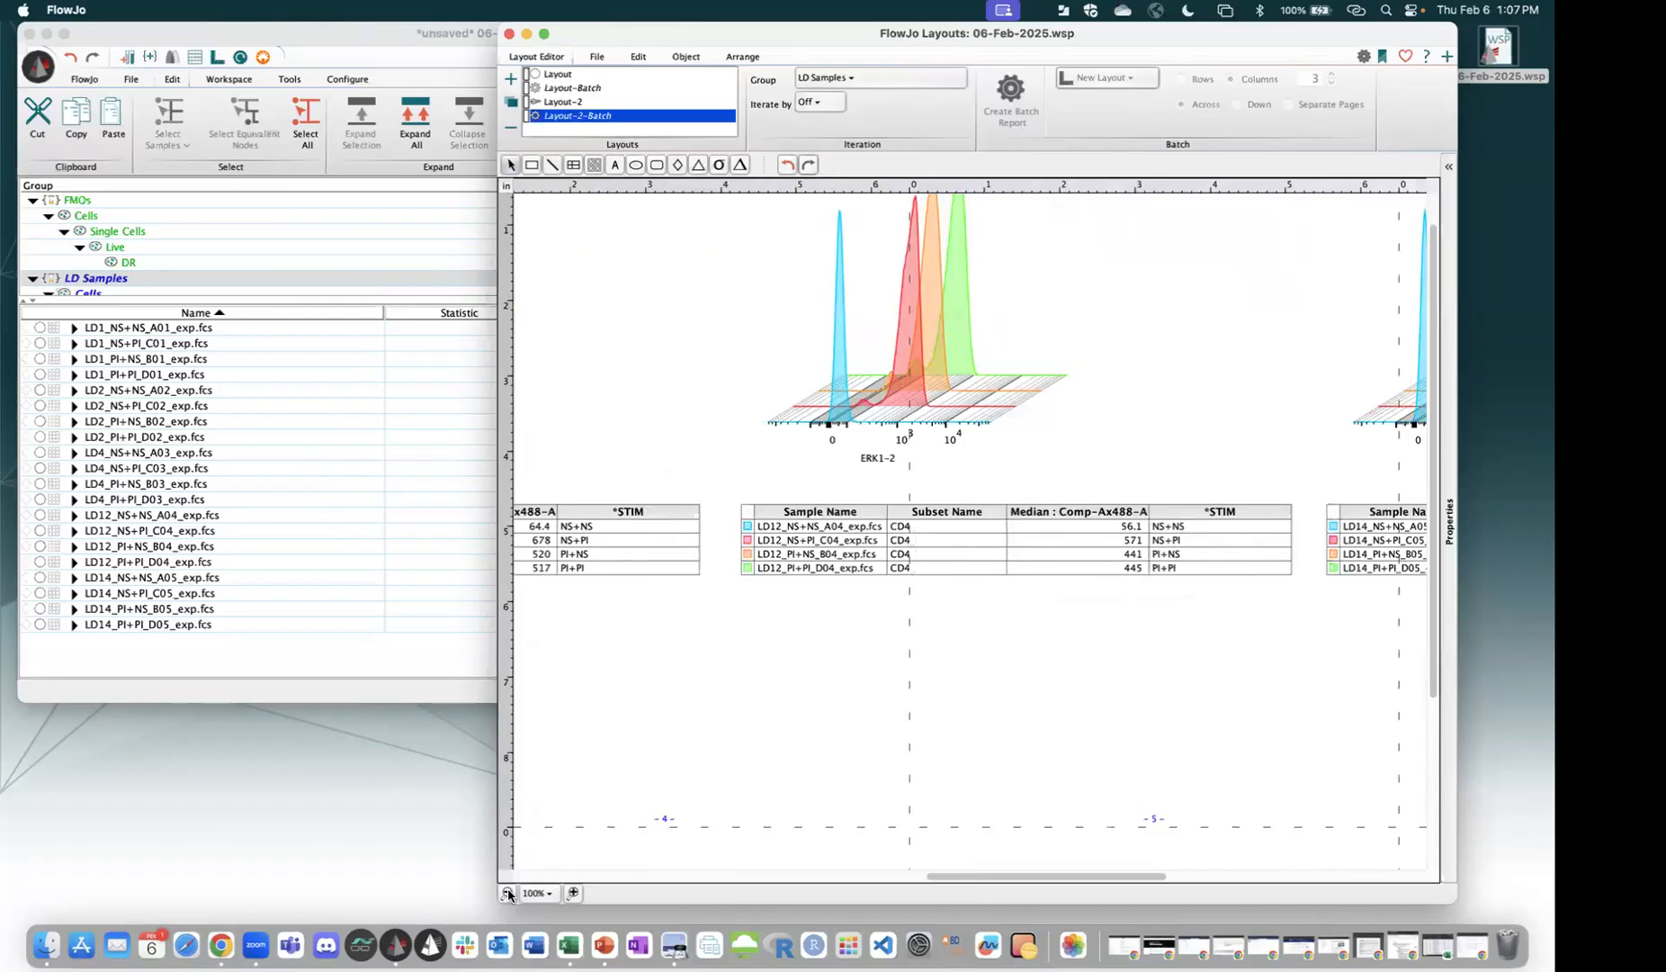
{"action": "left_click", "coordinate": [507, 892]}
{"action": "left_click", "coordinate": [508, 894]}
{"action": "left_click", "coordinate": [507, 894]}
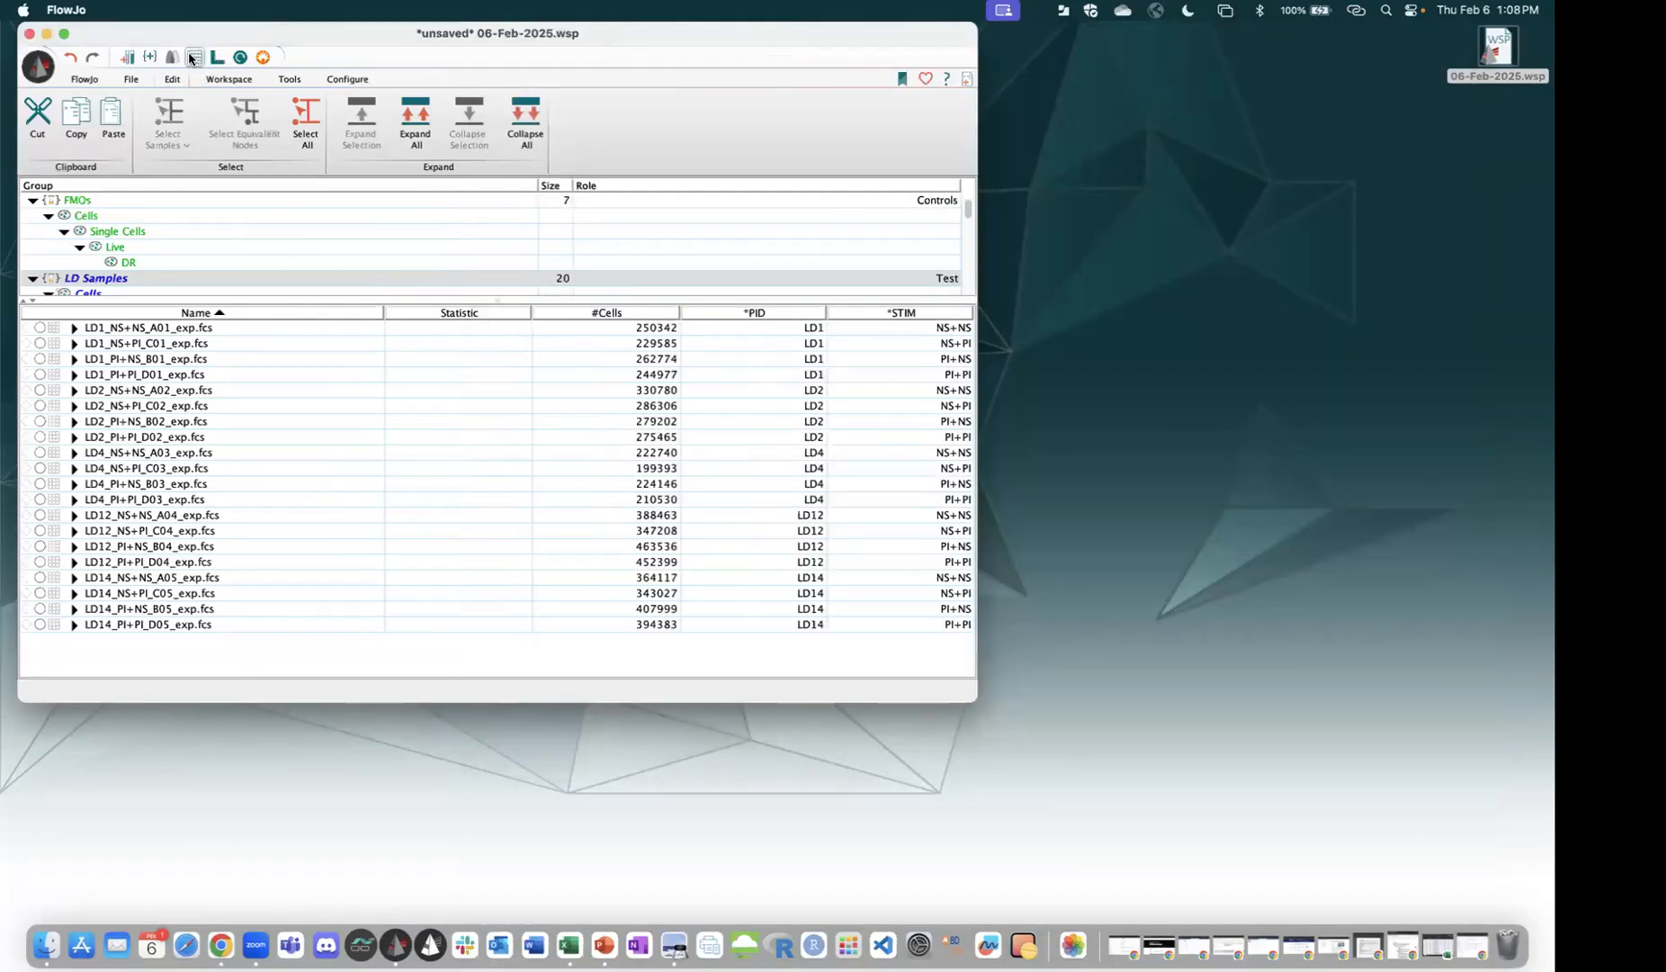
Open the Table Editor and add the CD4 population of LD1_NS+NS_A01_exp.fcs as a table column.
{"action": "left_click", "coordinate": [193, 56]}
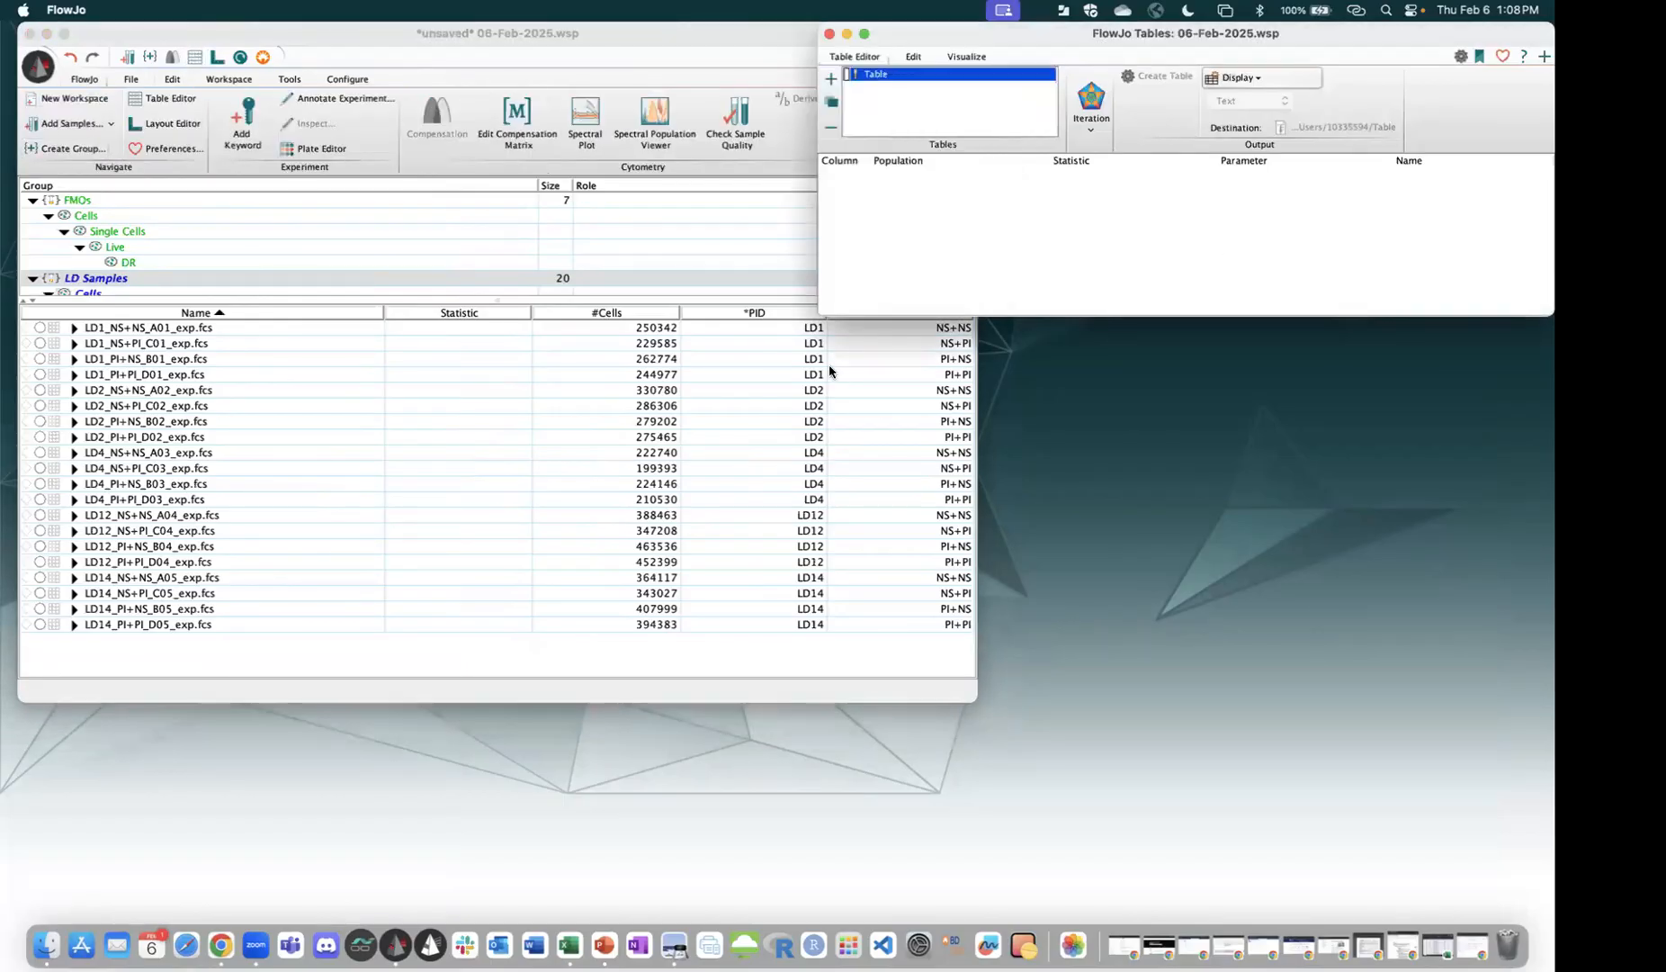
{"action": "left_click", "coordinate": [76, 329]}
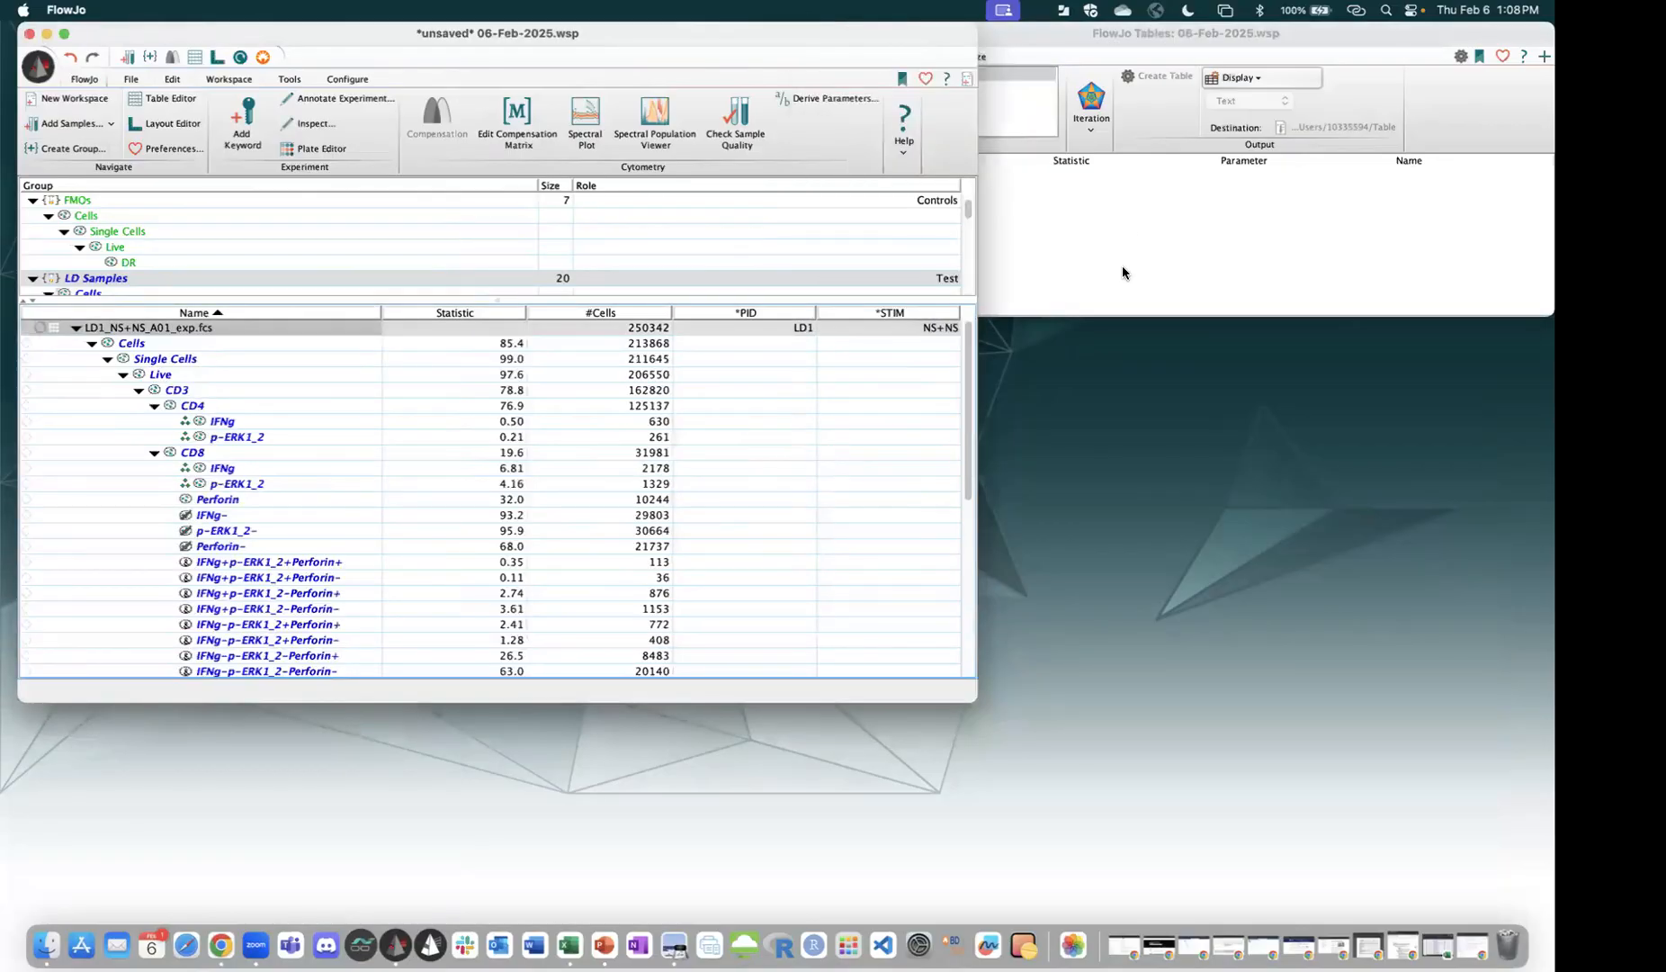
{"action": "left_click_drag", "start_coordinate": [1147, 176], "coordinate": [1139, 185]}
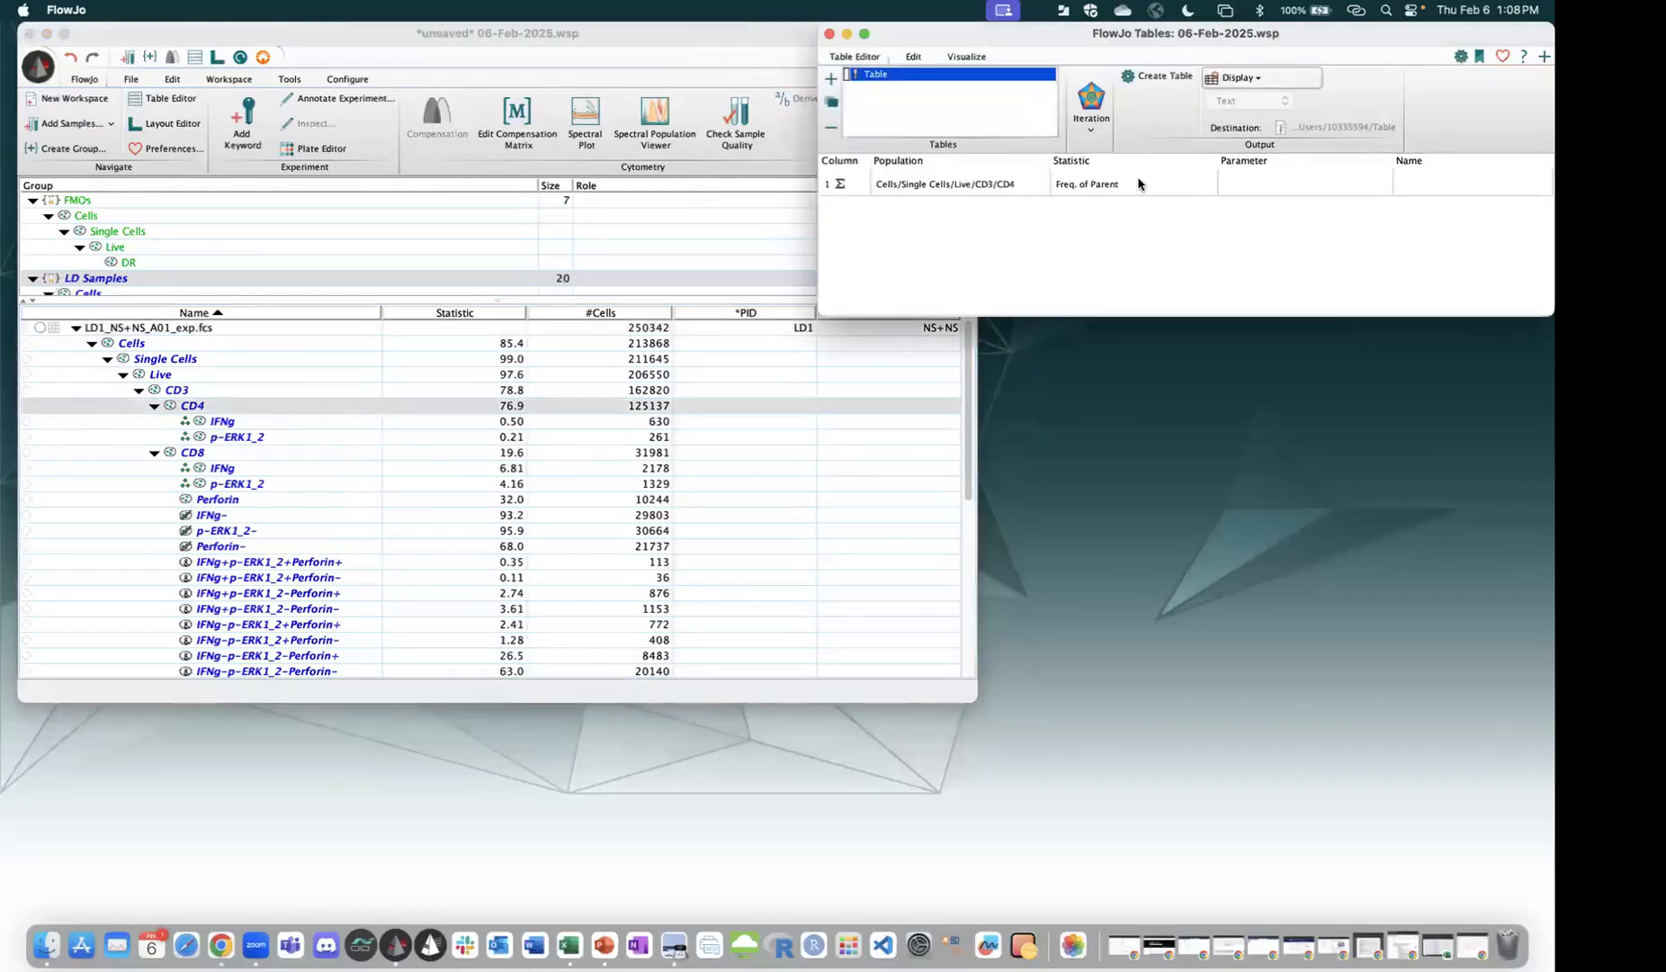
Change the CD4 column's statistic to Median of the parameter Comp-PE-Cy7-A :: IFNg.
{"action": "double_click", "coordinate": [1139, 183]}
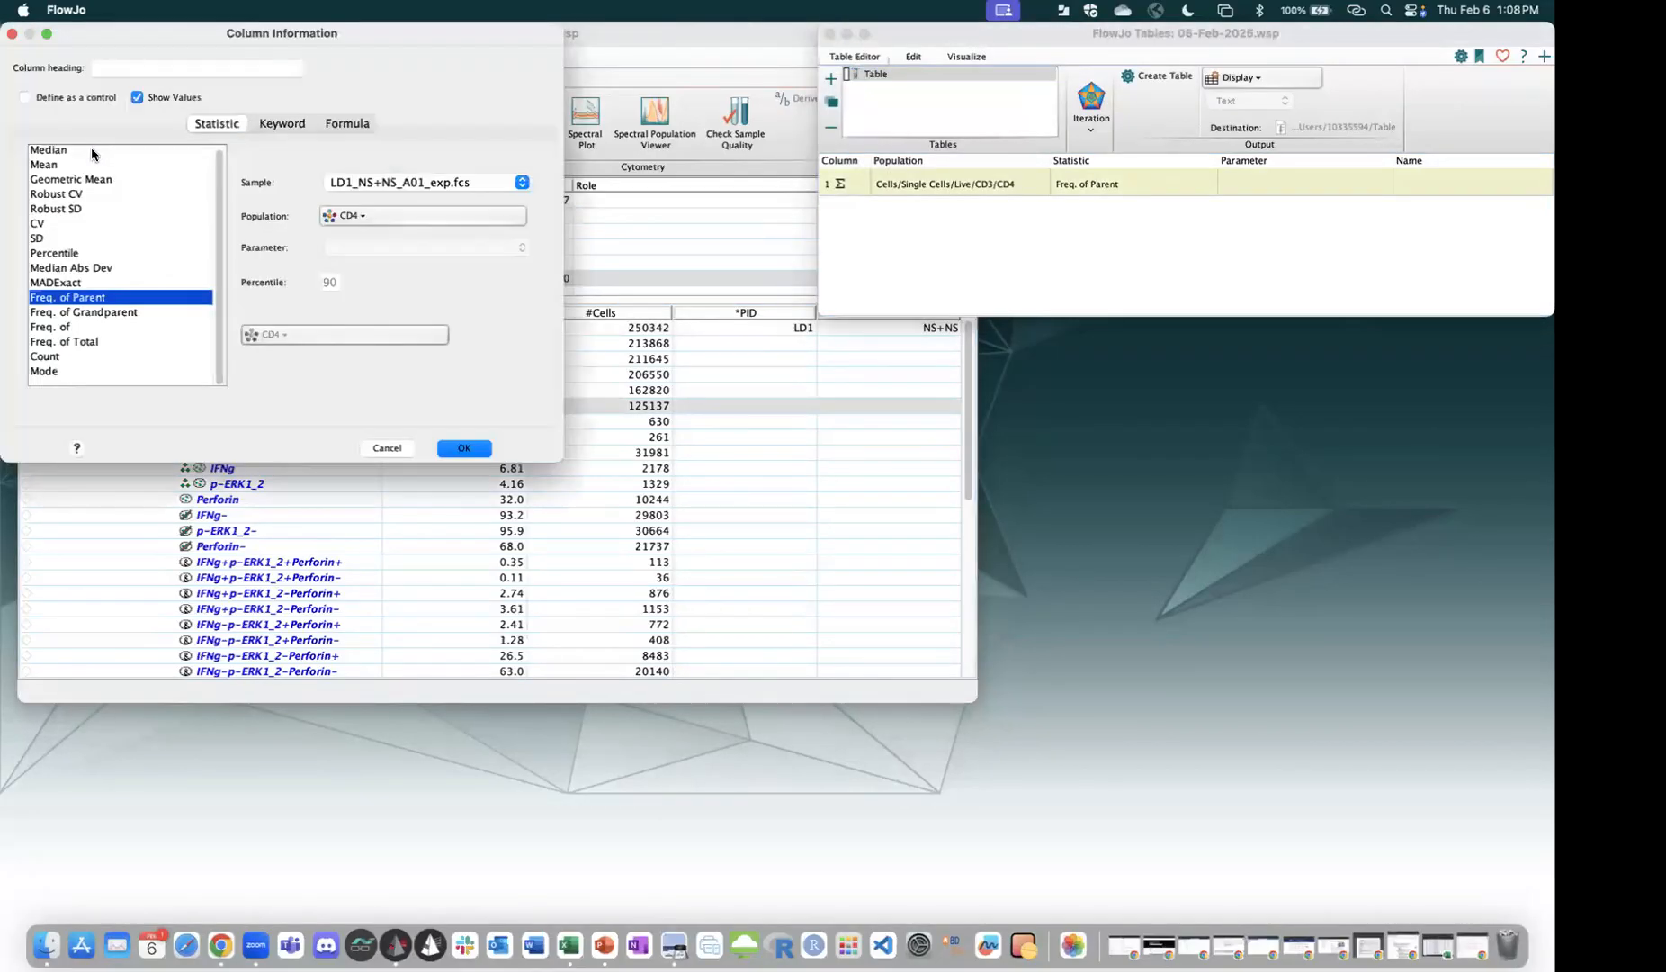
{"action": "left_click", "coordinate": [92, 153]}
{"action": "left_click", "coordinate": [362, 246]}
{"action": "scroll", "coordinate": [402, 360], "scroll_direction": "down", "scroll_amount": 5}
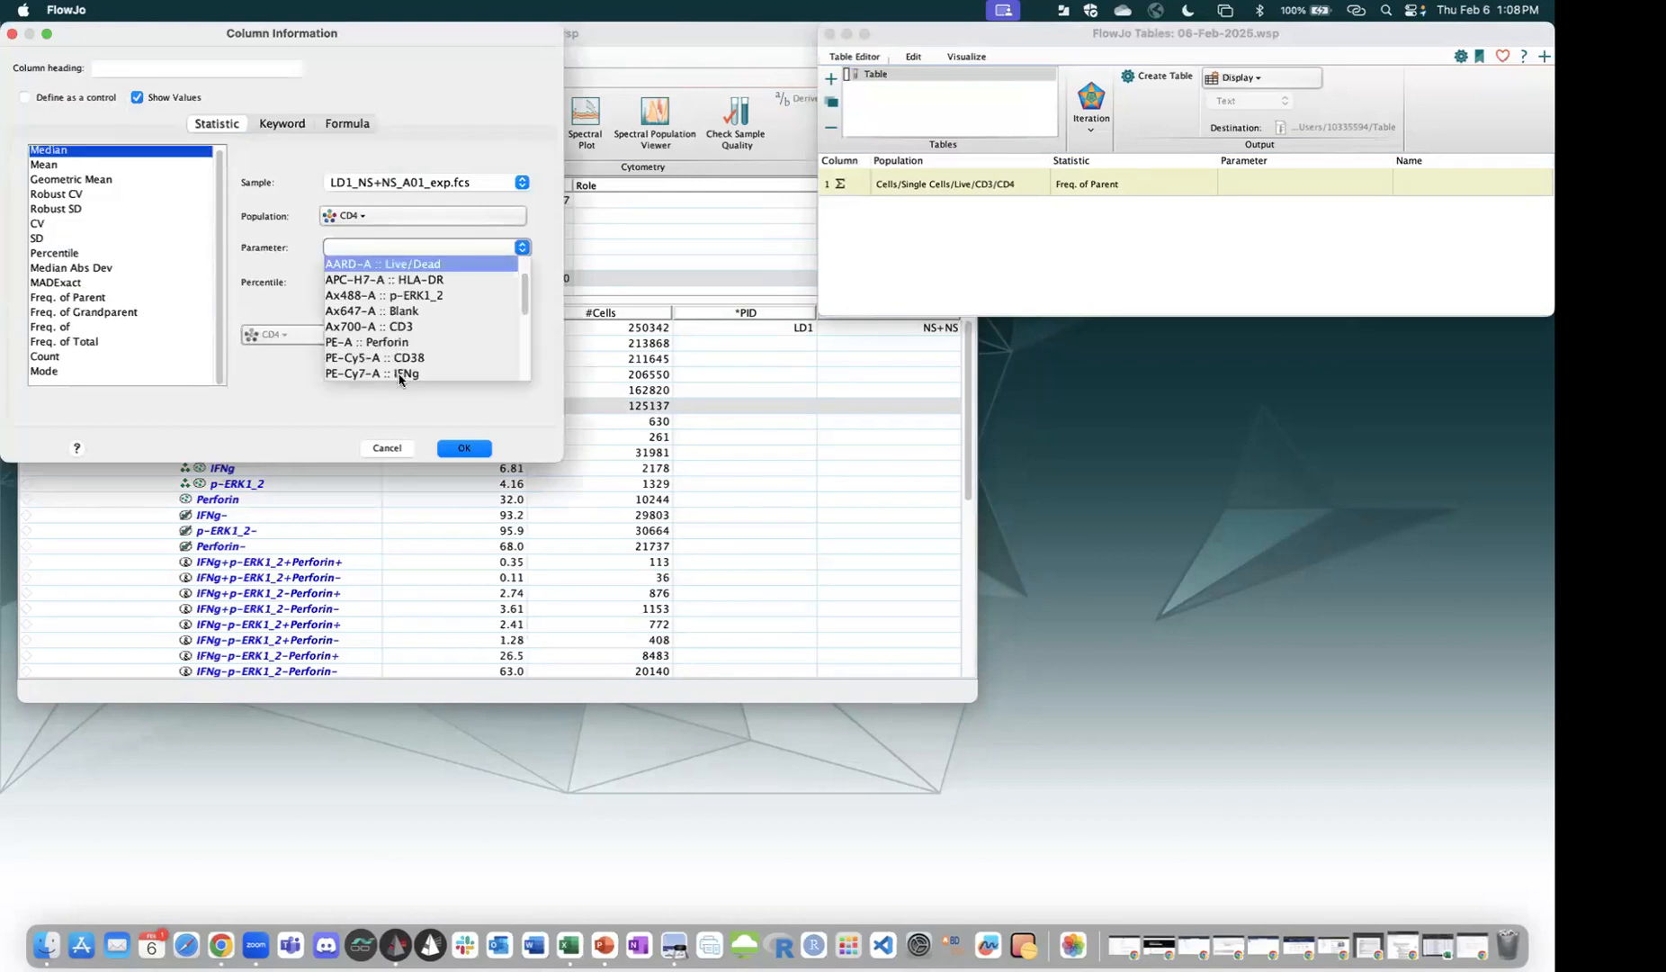
{"action": "left_click", "coordinate": [392, 342]}
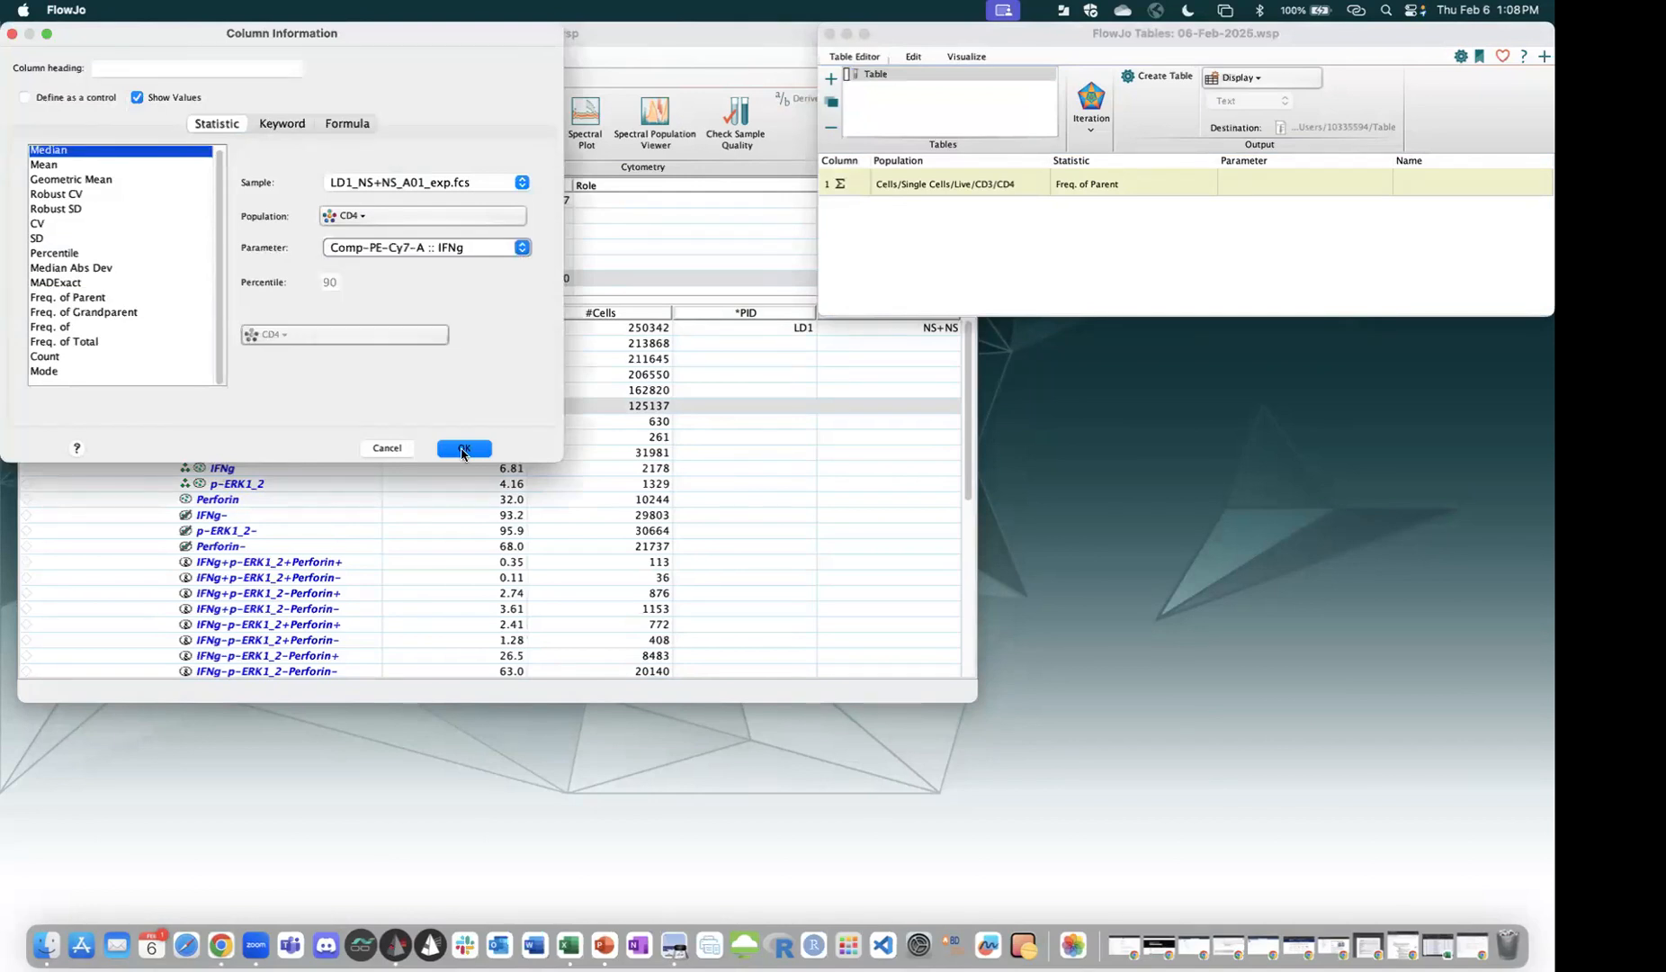
{"action": "left_click", "coordinate": [463, 447]}
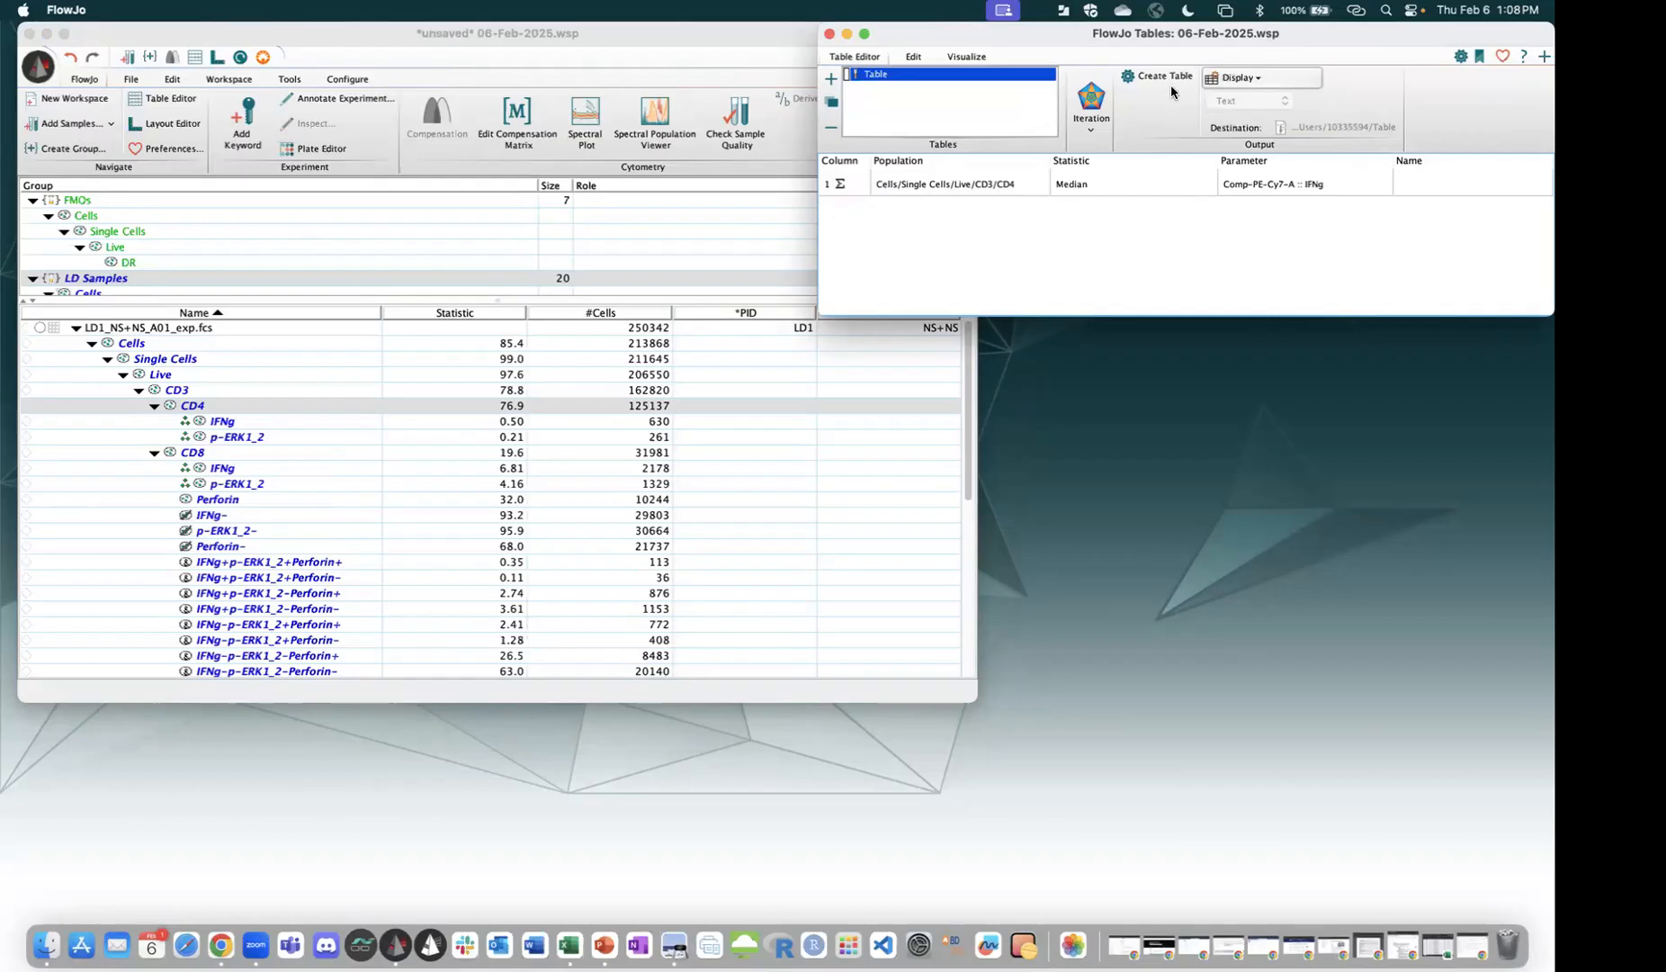
Add a second CD4 column to the table showing the Median of Comp-Ax488-A :: p-ERK1_2.
{"action": "left_click_drag", "start_coordinate": [1273, 40], "coordinate": [1172, 90]}
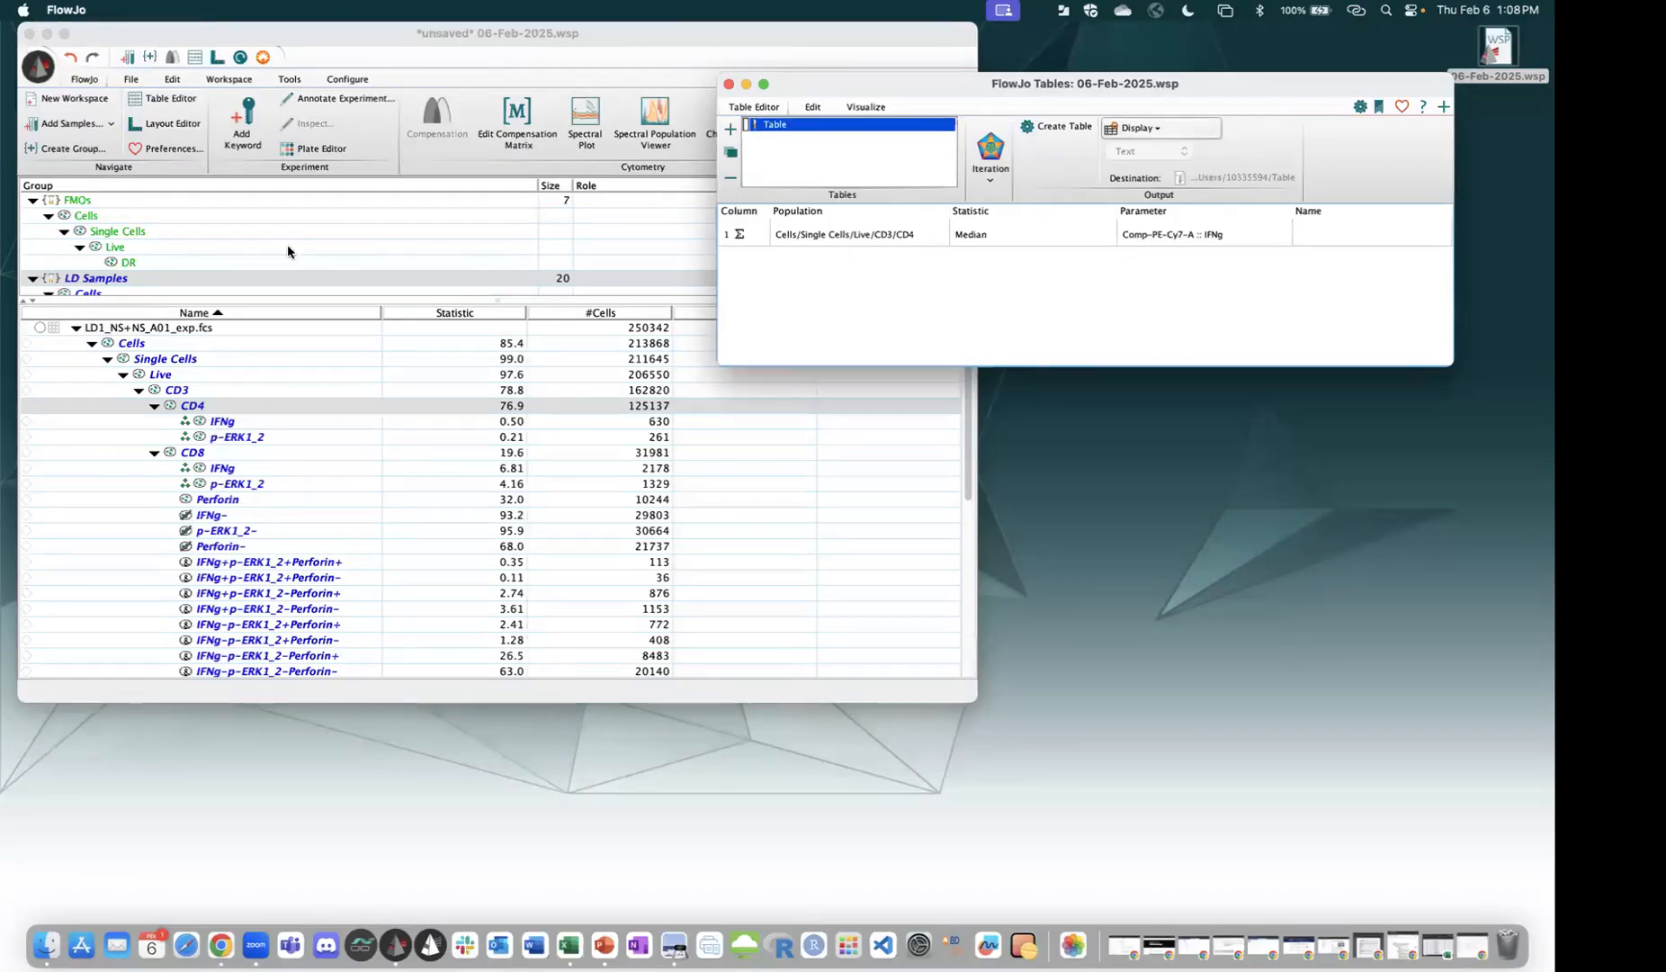
{"action": "left_click", "coordinate": [121, 156]}
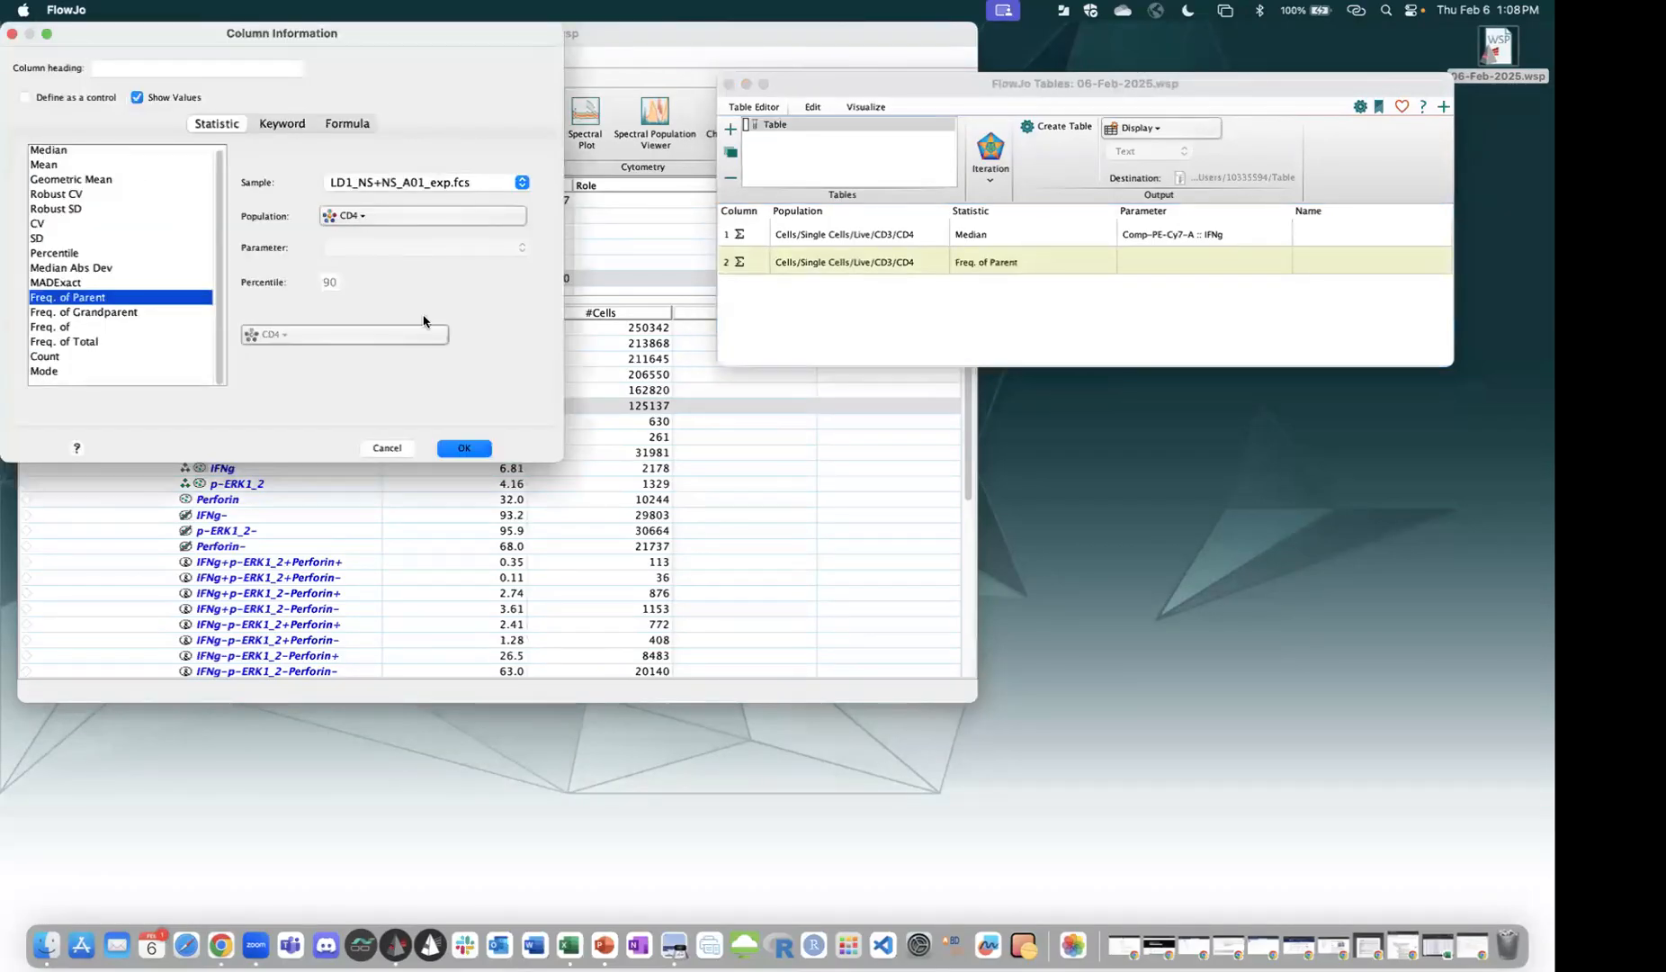
{"action": "left_click", "coordinate": [423, 247]}
{"action": "left_click", "coordinate": [454, 281]}
{"action": "left_click", "coordinate": [464, 447]}
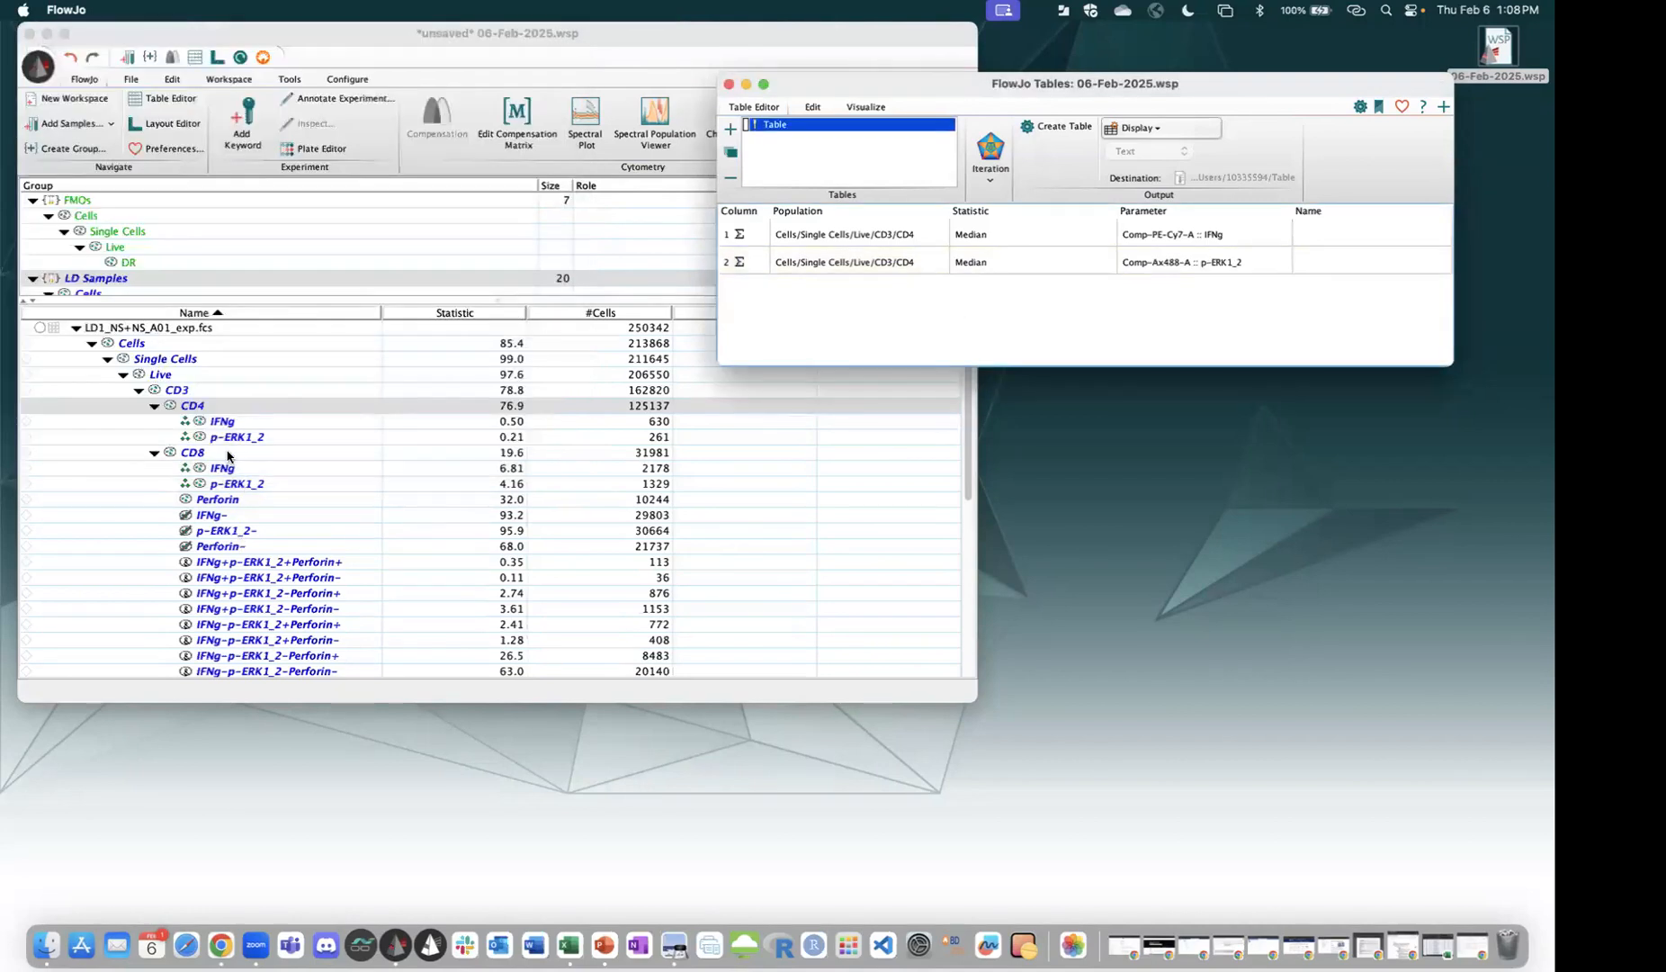
Add Median statistics for p-ERK1_2, Perforin and IFNg to the CD8 population of LD1_NS+NS_A01_exp.fcs.
{"action": "left_click", "coordinate": [238, 531]}
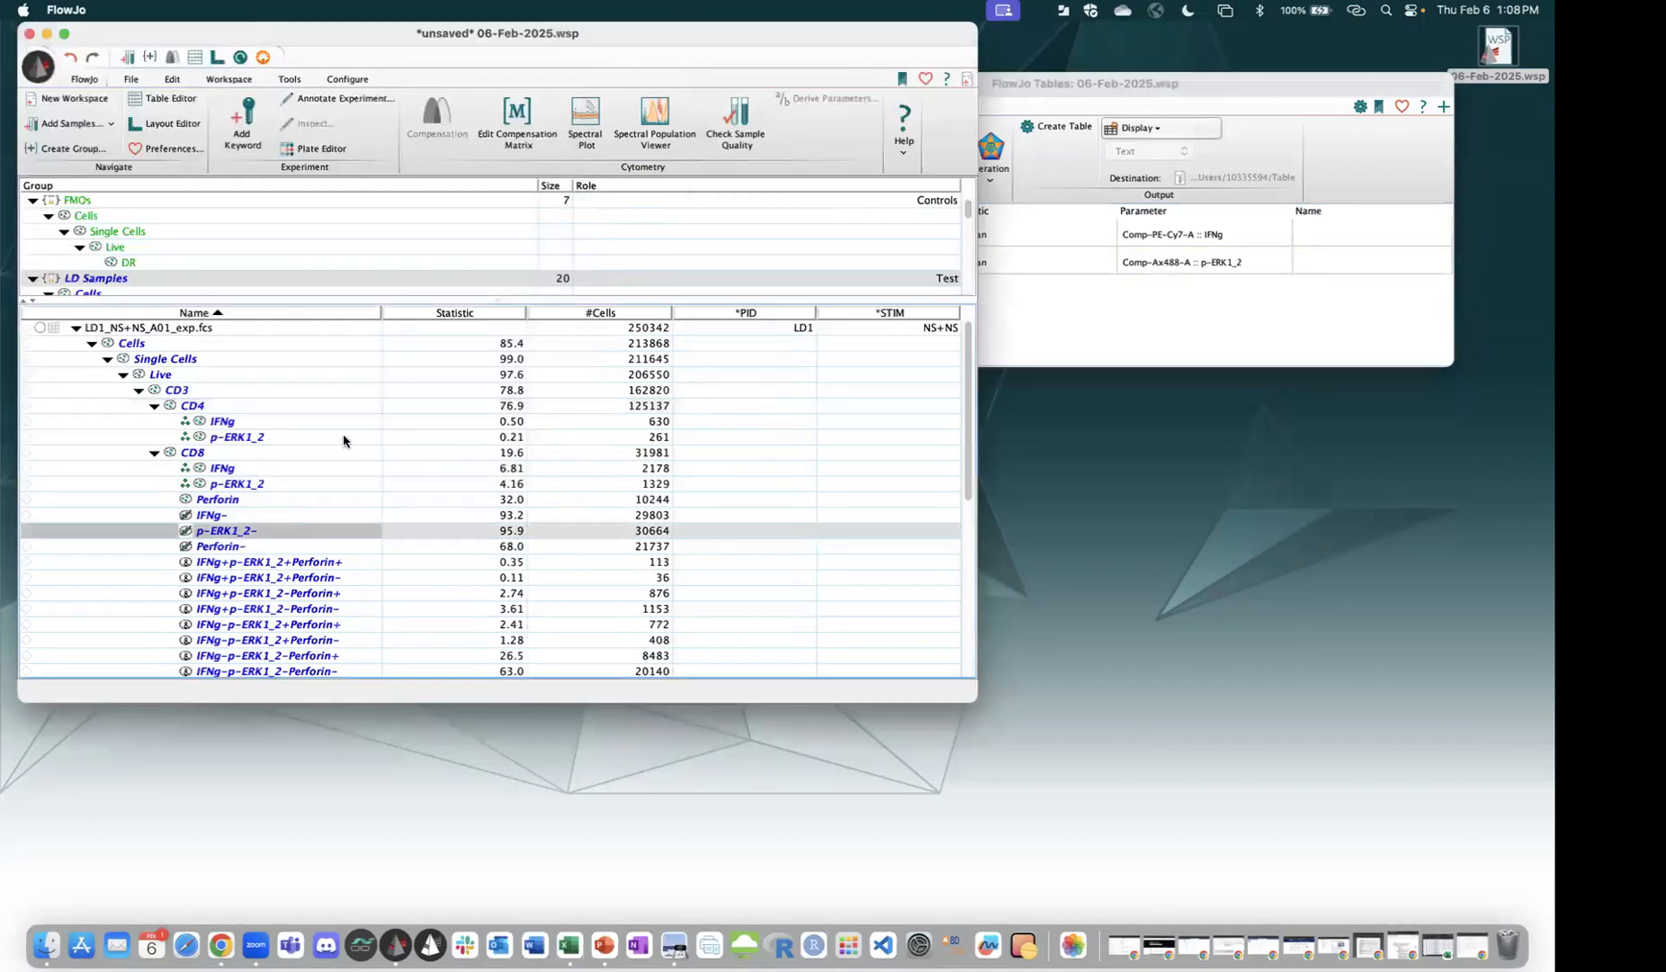
{"action": "key", "text": "Left"}
{"action": "left_click", "coordinate": [232, 80]}
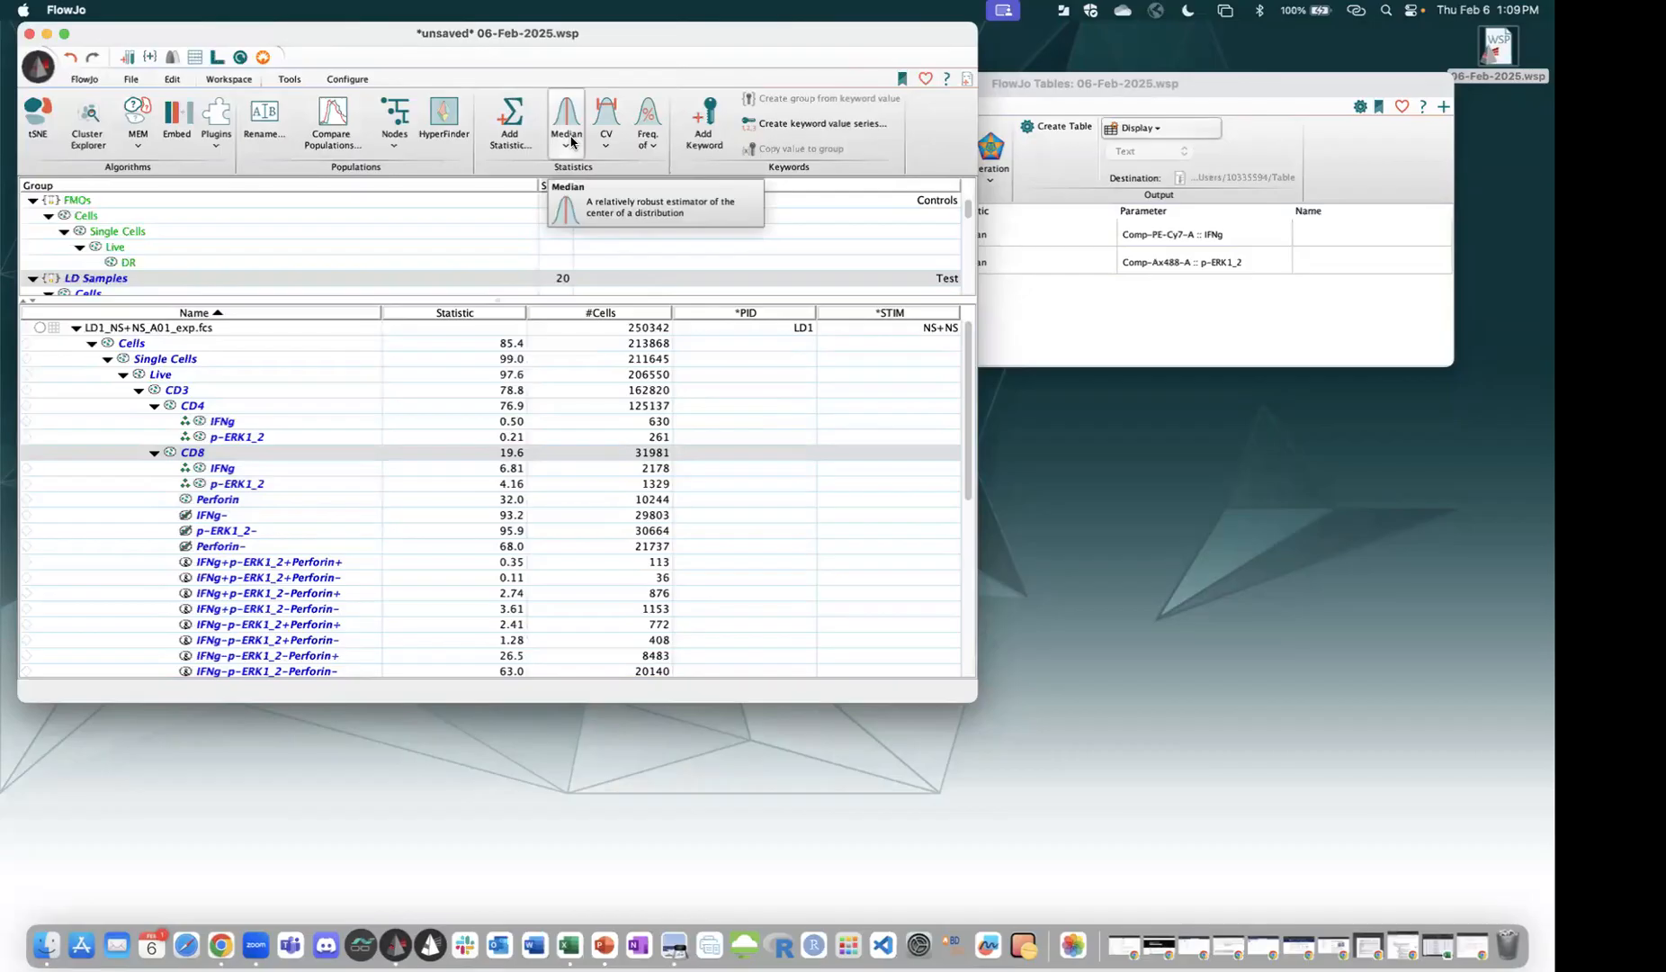
{"action": "left_click", "coordinate": [571, 141]}
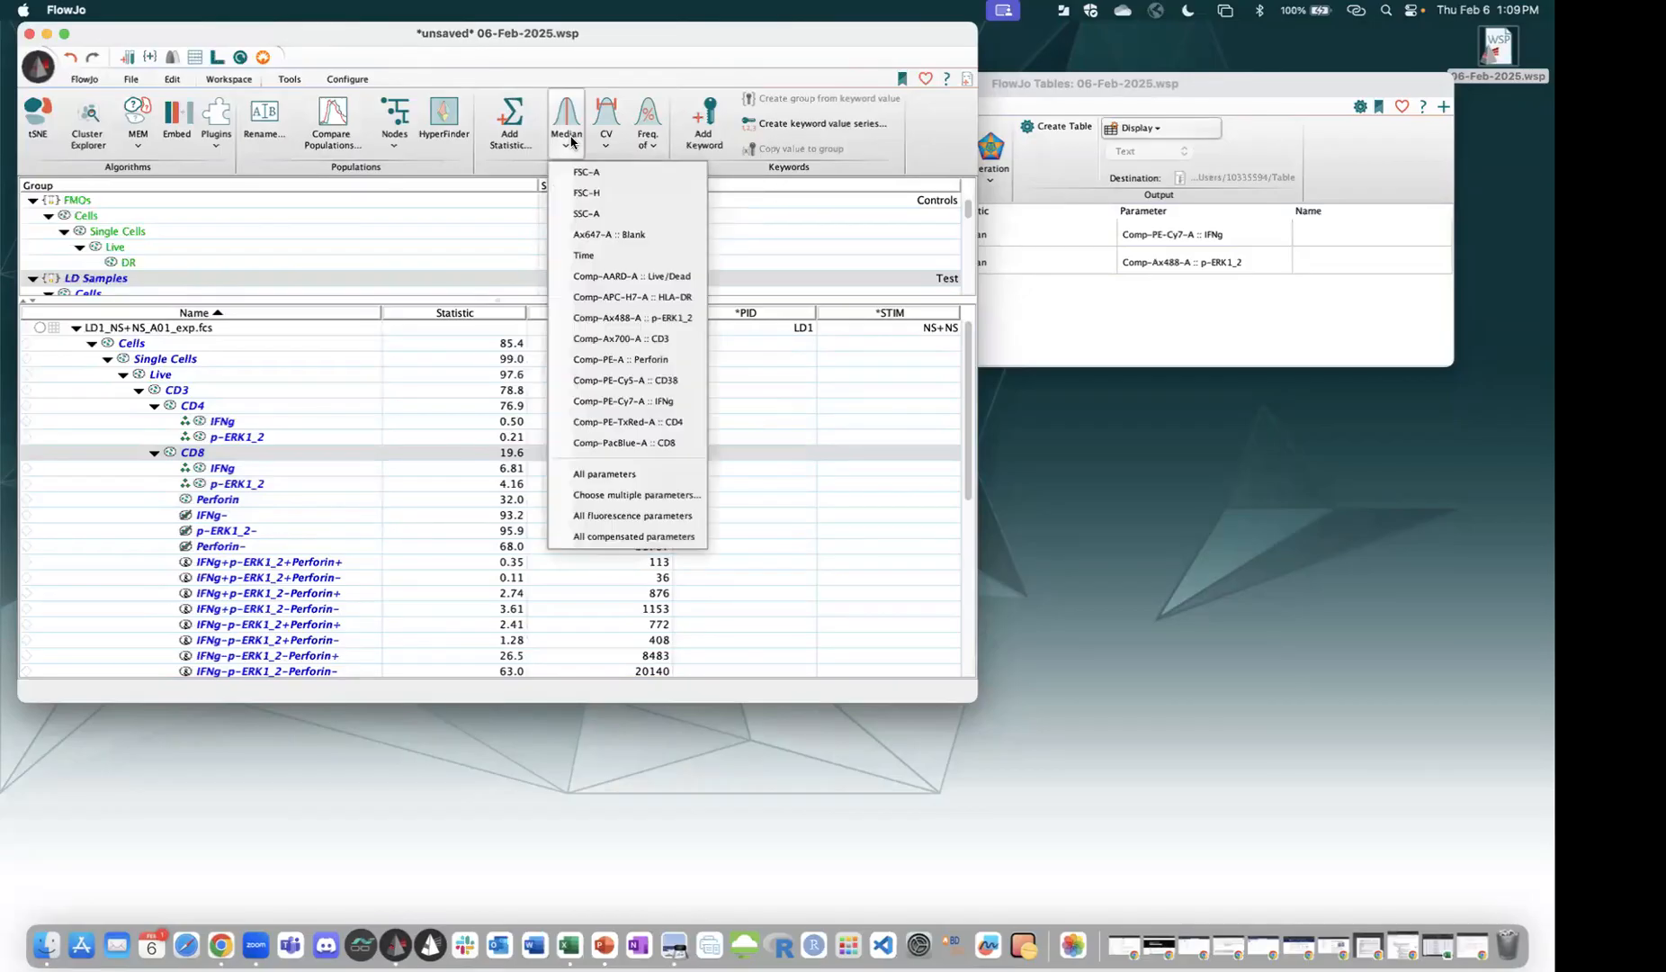
{"action": "left_click", "coordinate": [639, 495]}
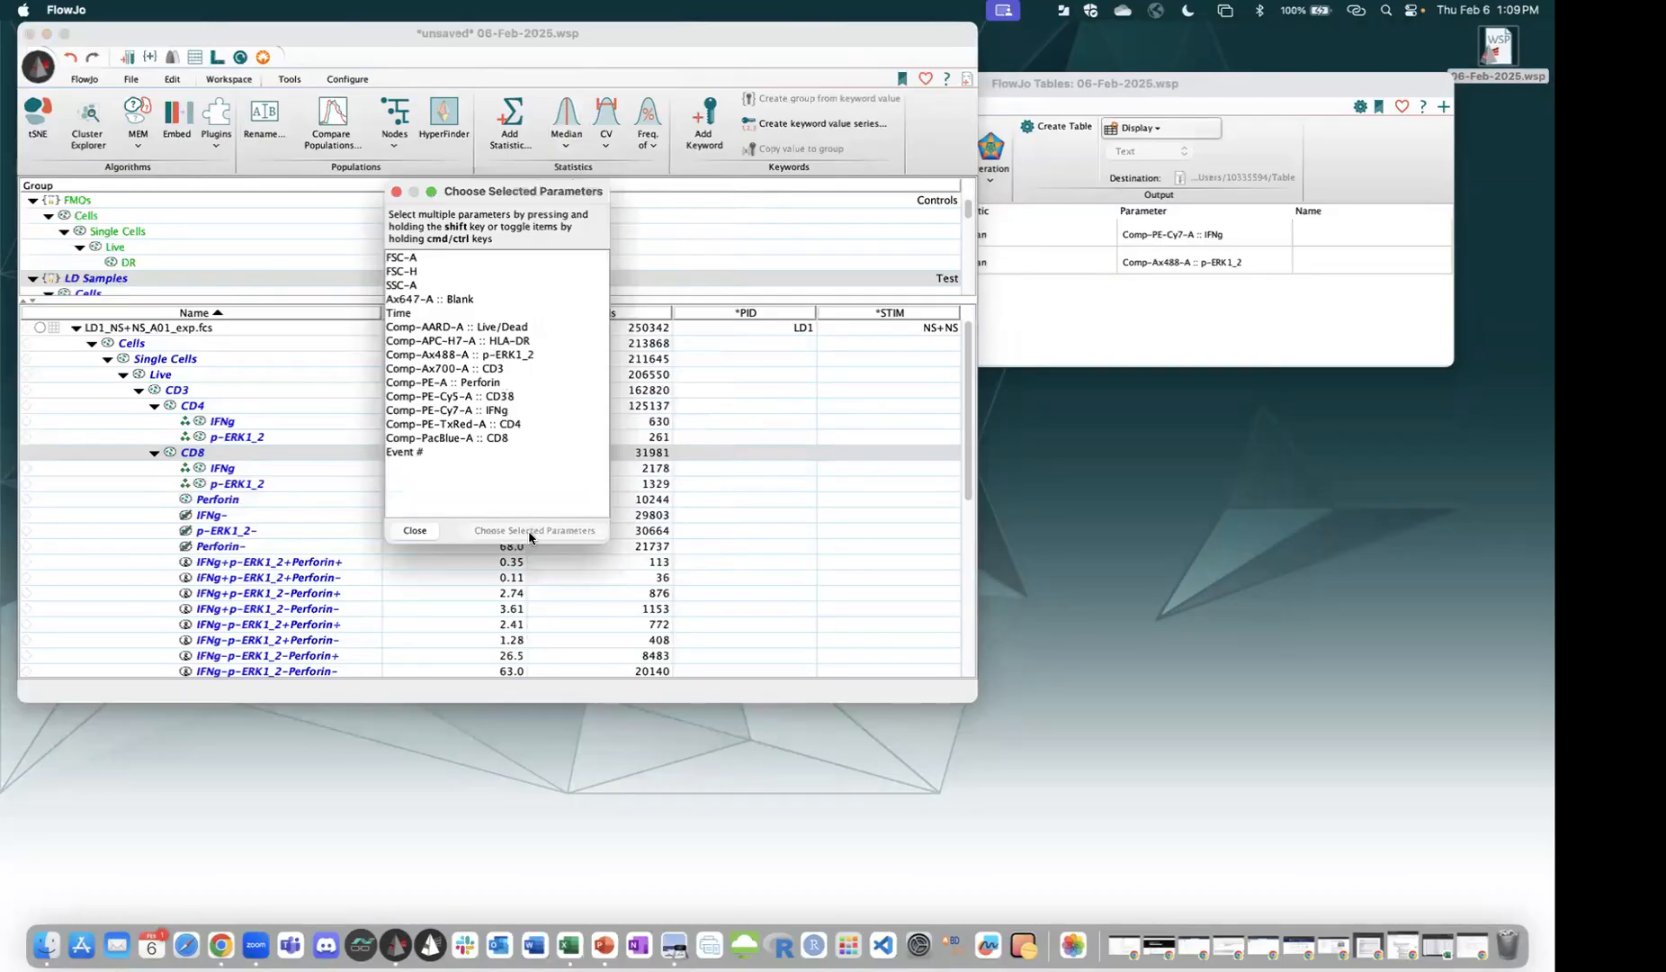
{"action": "left_click", "coordinate": [493, 410]}
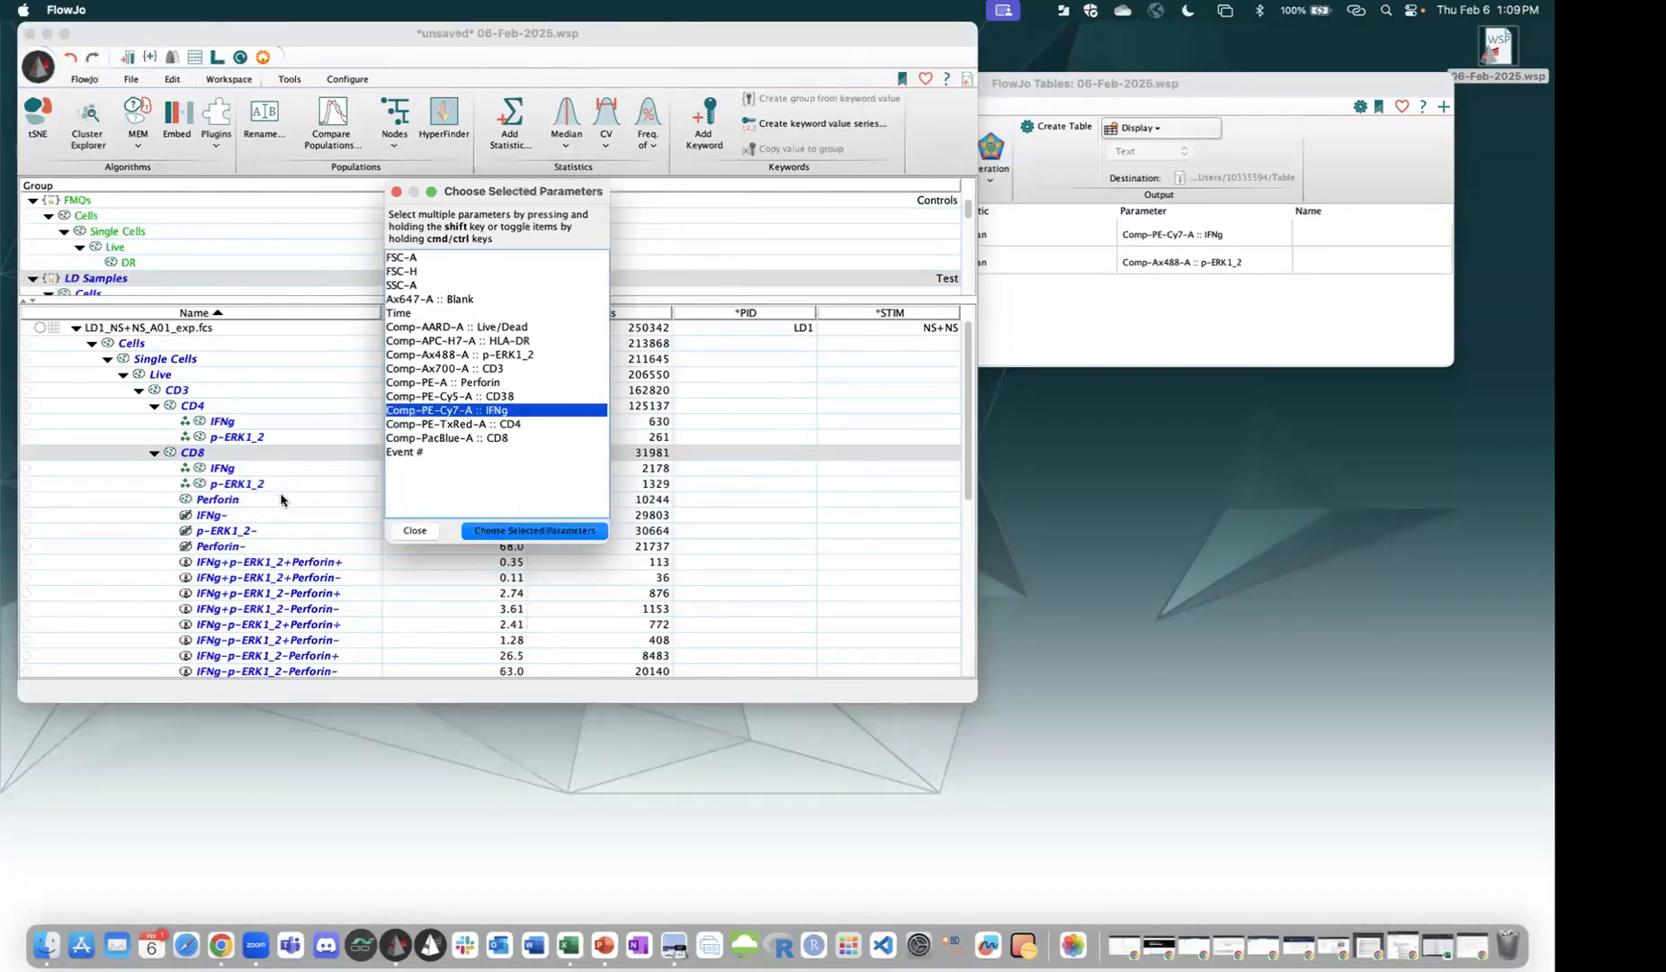
{"action": "key", "text": "Return"}
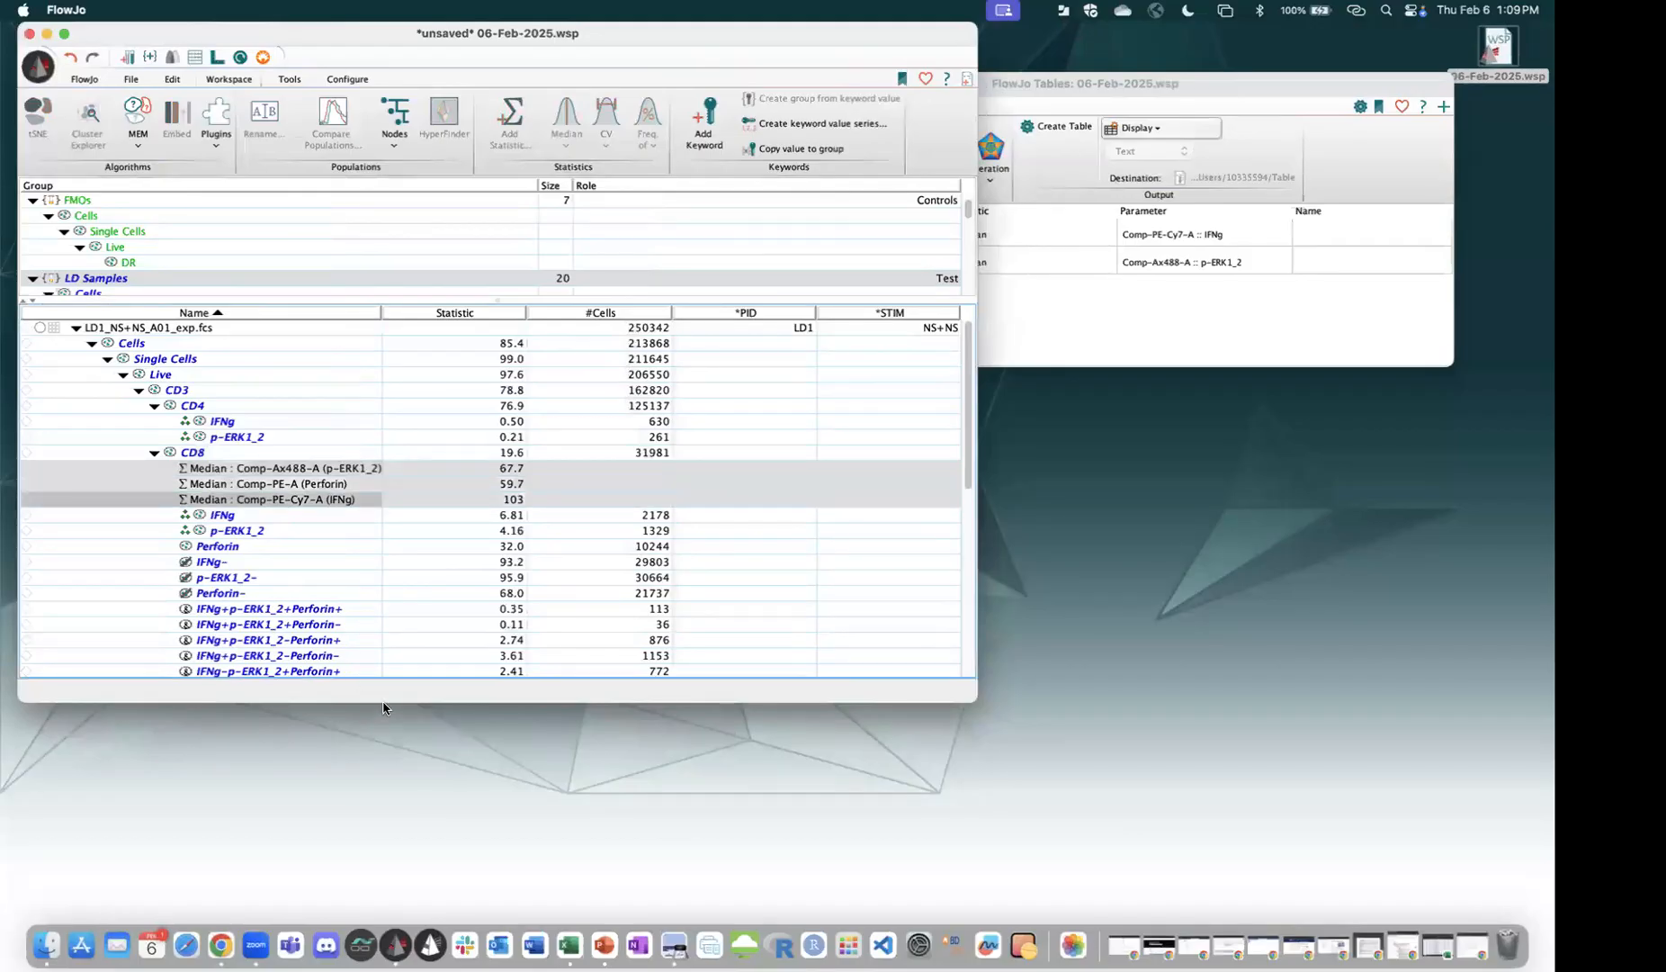
Copy the three CD8 median statistics to the group and add them as table columns, enlarging the table window to fit.
{"action": "right_click", "coordinate": [289, 495]}
{"action": "left_click", "coordinate": [383, 704]}
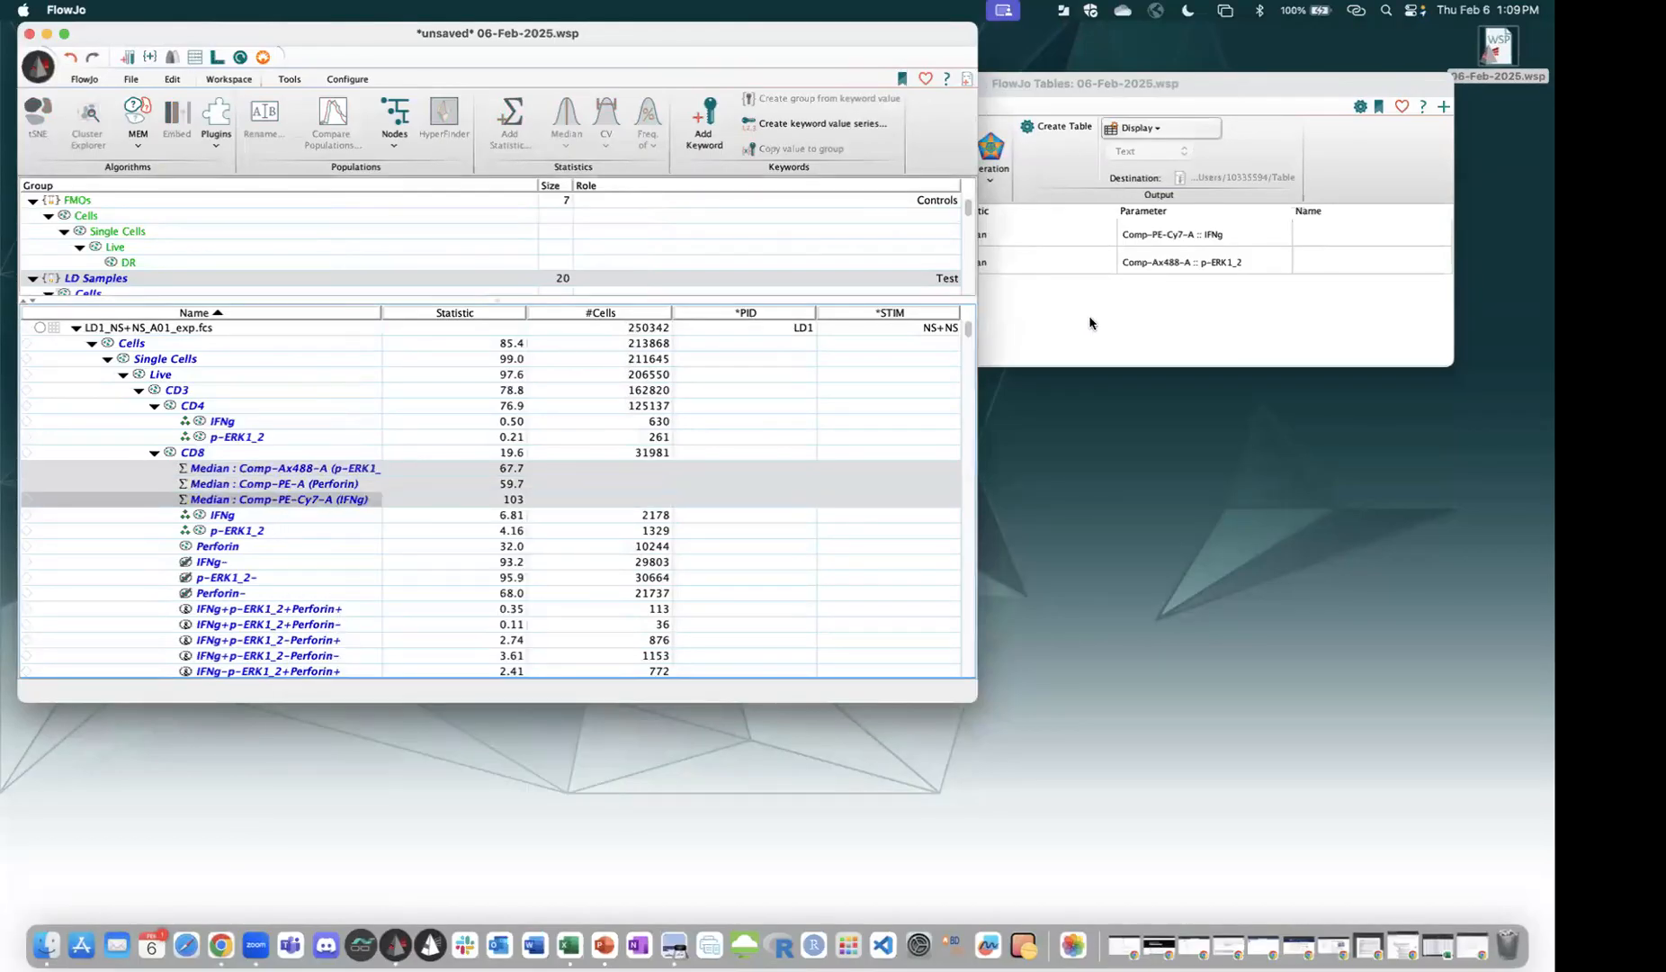
{"action": "left_click_drag", "start_coordinate": [275, 483], "coordinate": [1170, 306]}
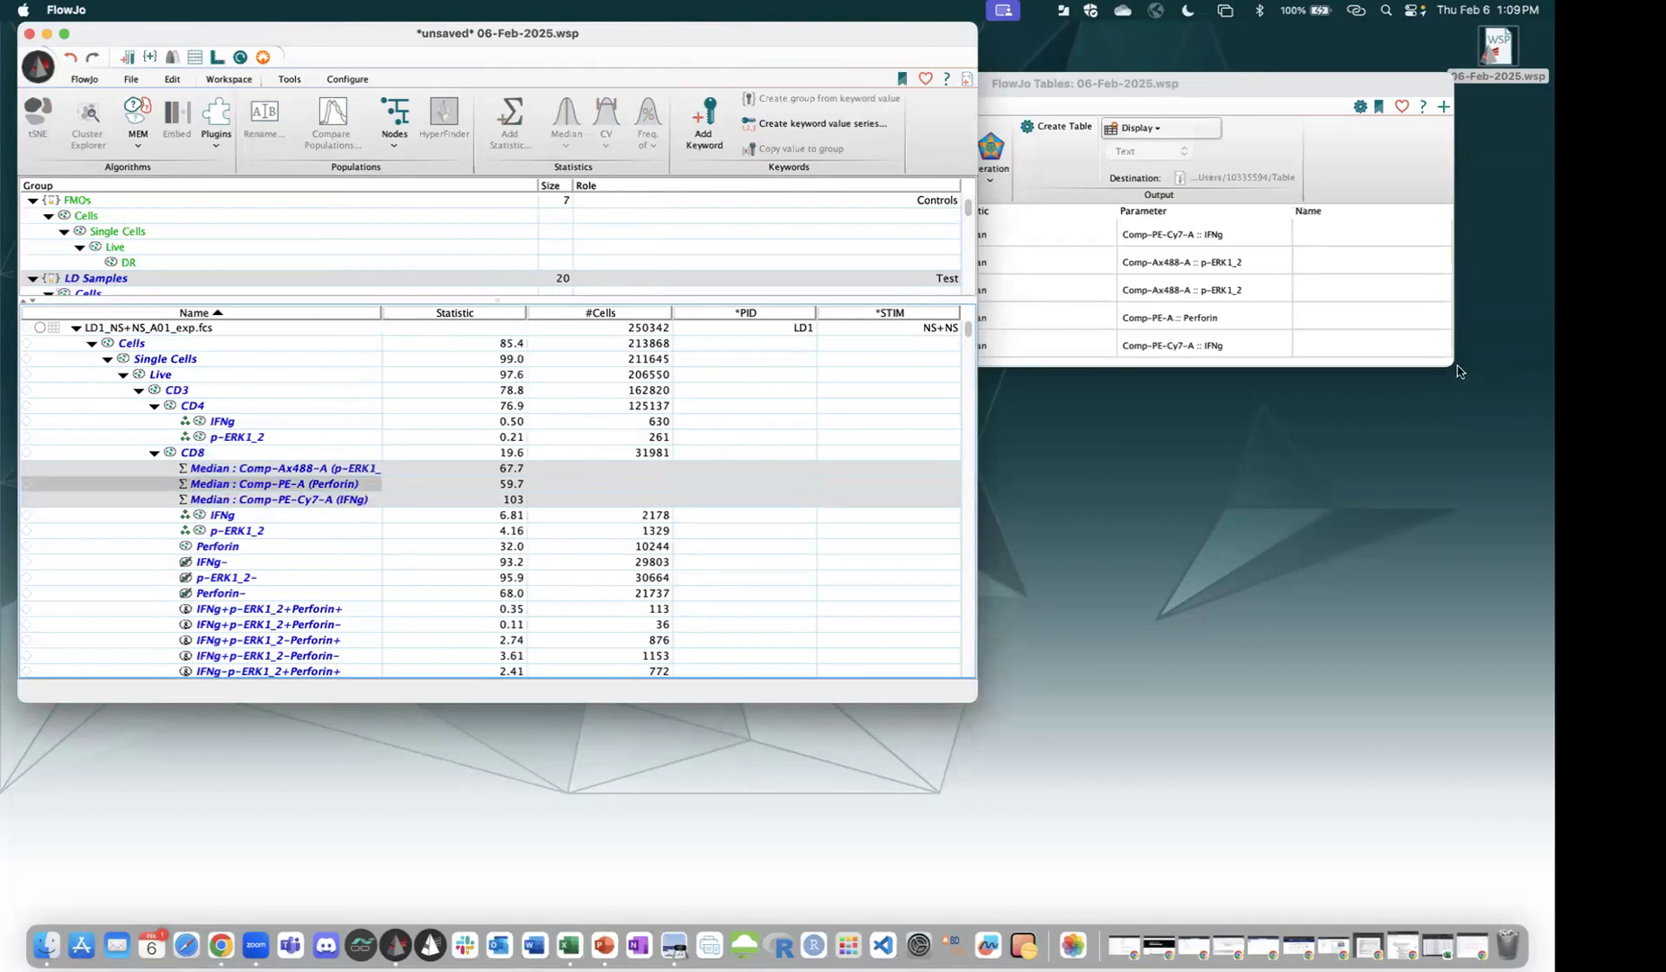
{"action": "left_click_drag", "start_coordinate": [1457, 366], "coordinate": [1528, 526]}
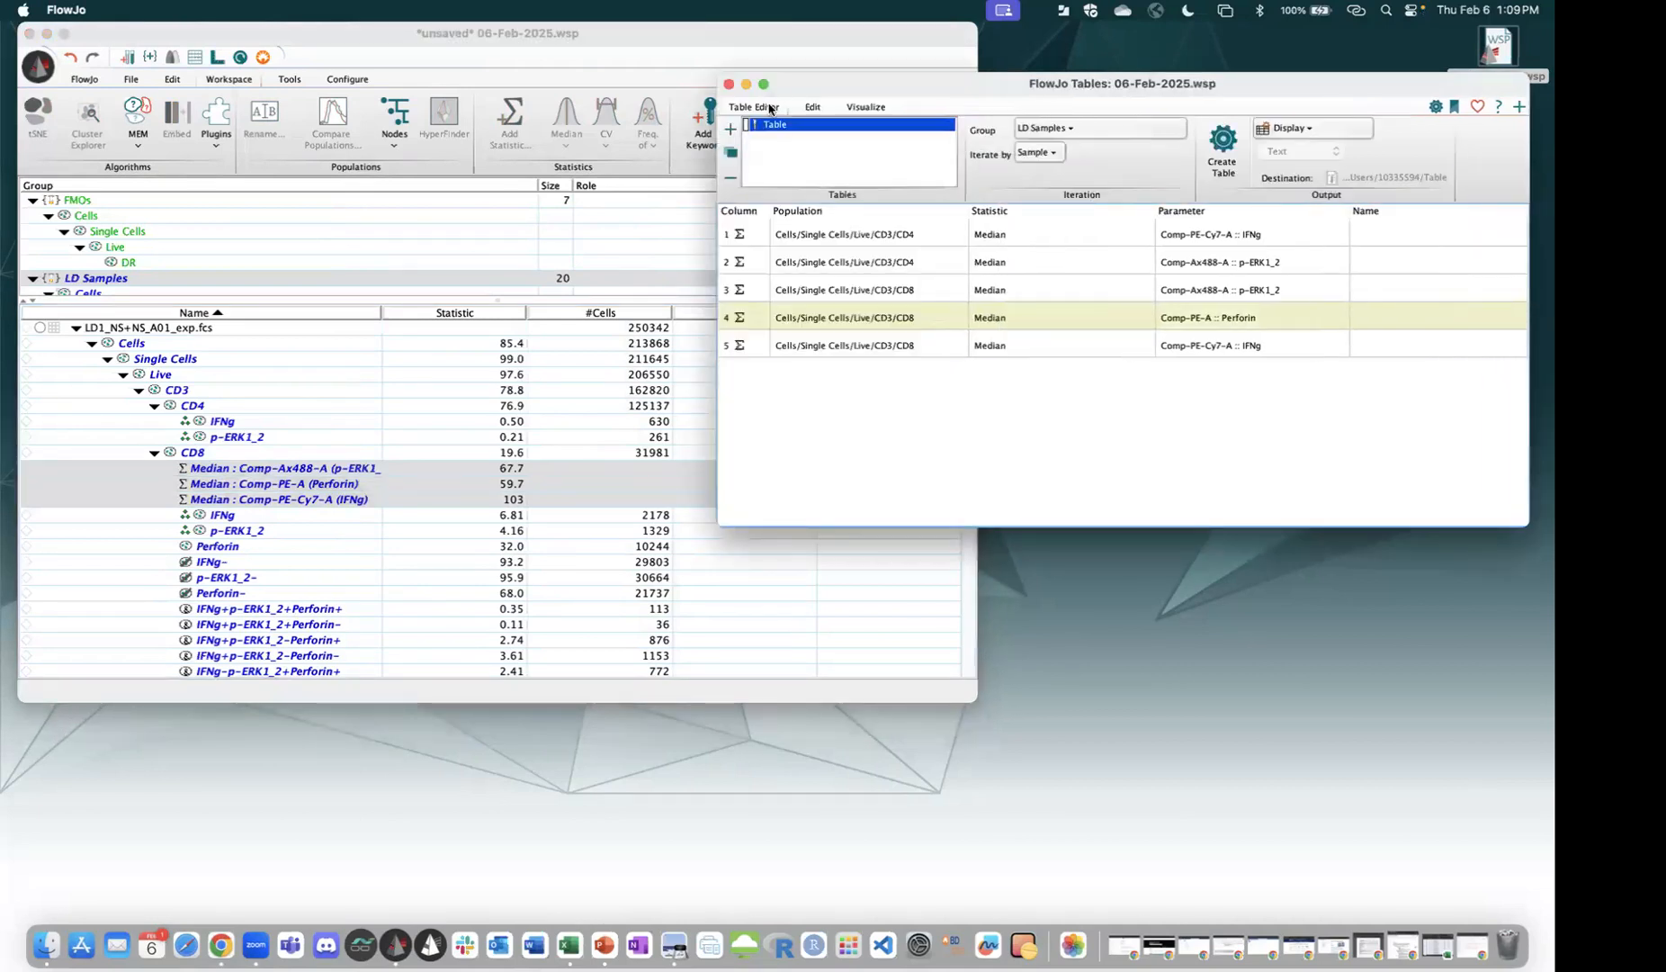
Add a table column for the *STIM file keyword.
{"action": "left_click", "coordinate": [803, 109]}
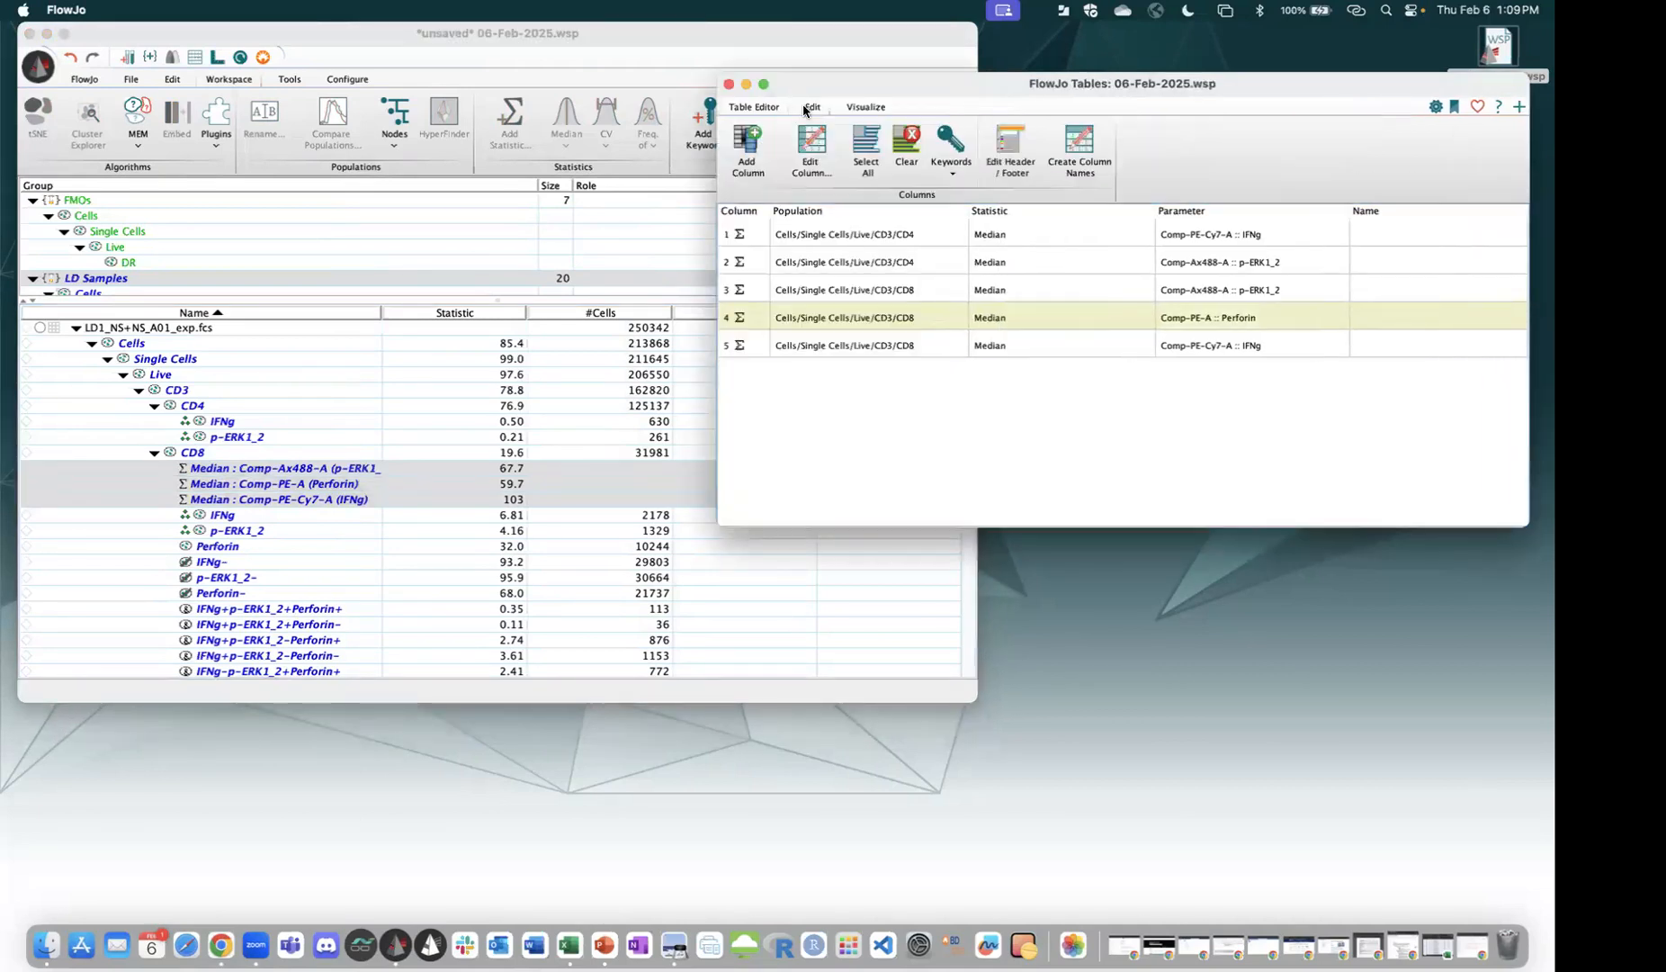
{"action": "left_click", "coordinate": [755, 150]}
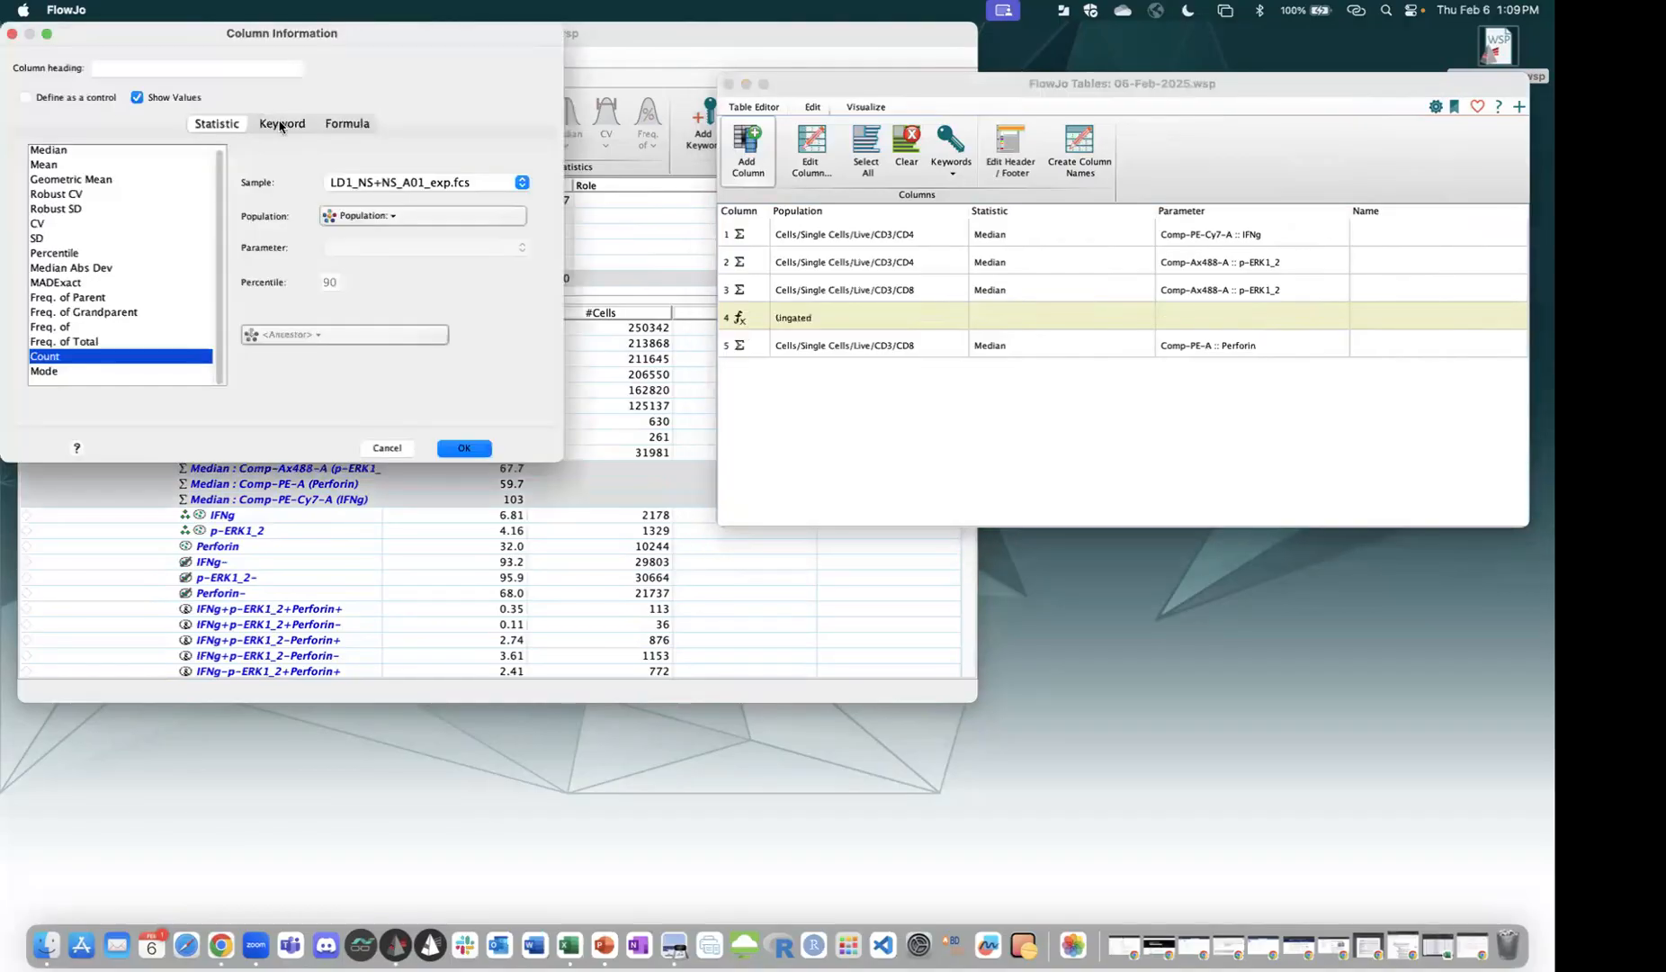
{"action": "left_click", "coordinate": [280, 125]}
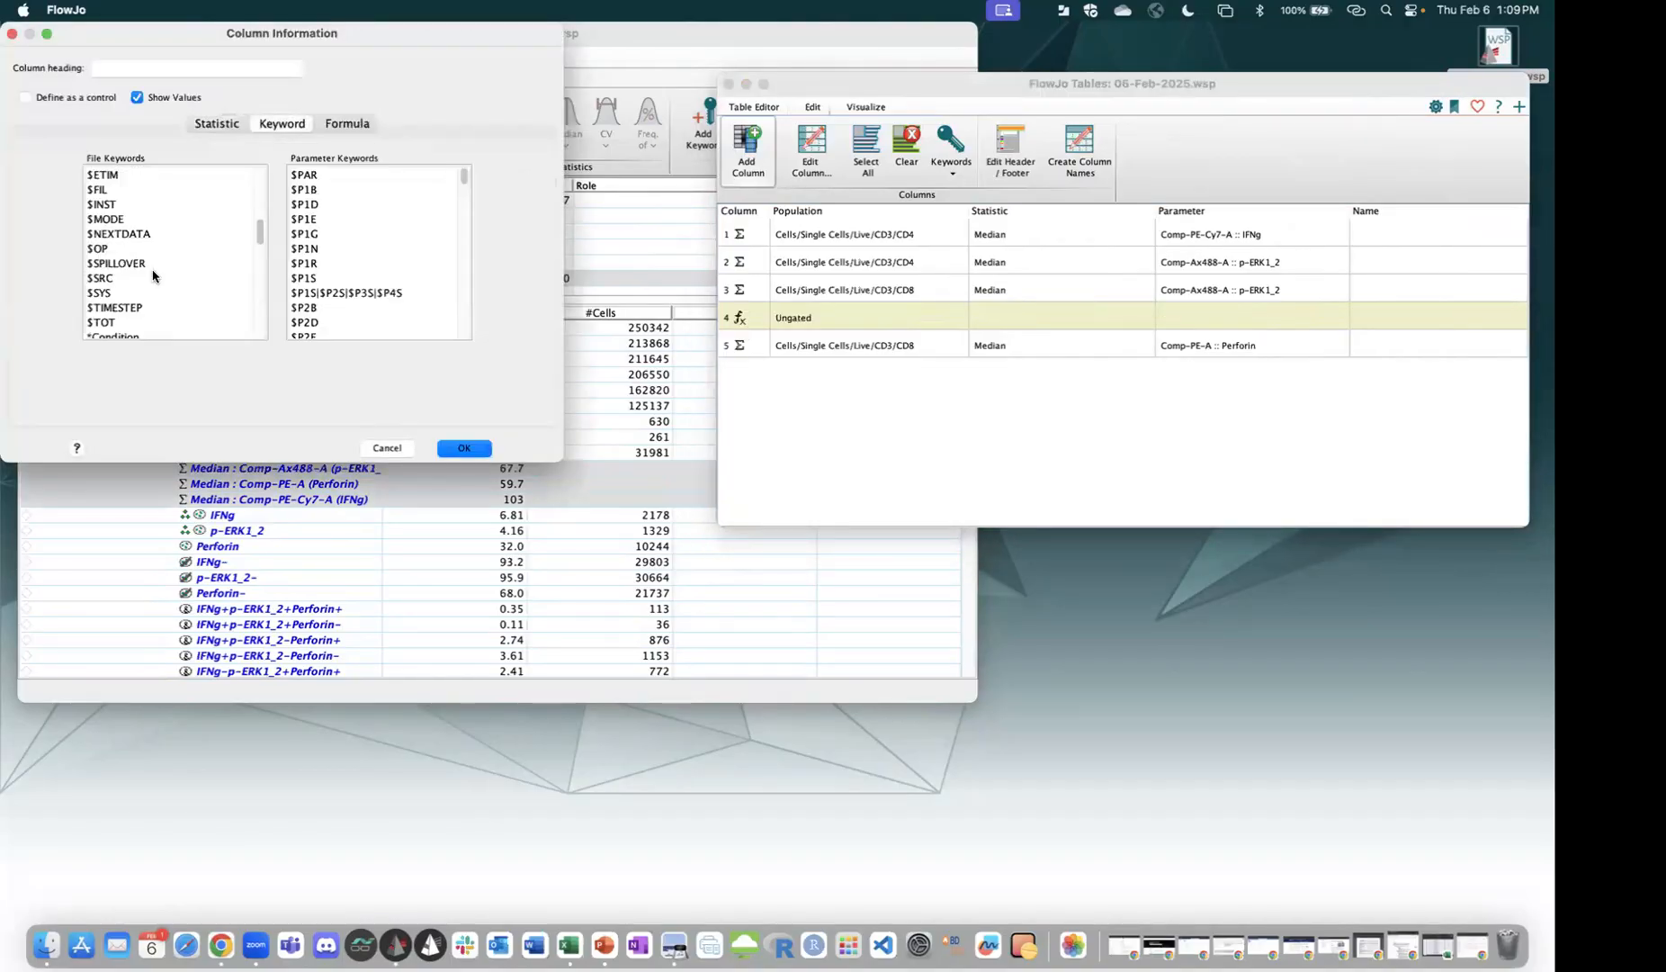
{"action": "scroll", "coordinate": [128, 284], "scroll_direction": "down", "scroll_amount": 2}
{"action": "left_click", "coordinate": [104, 322]}
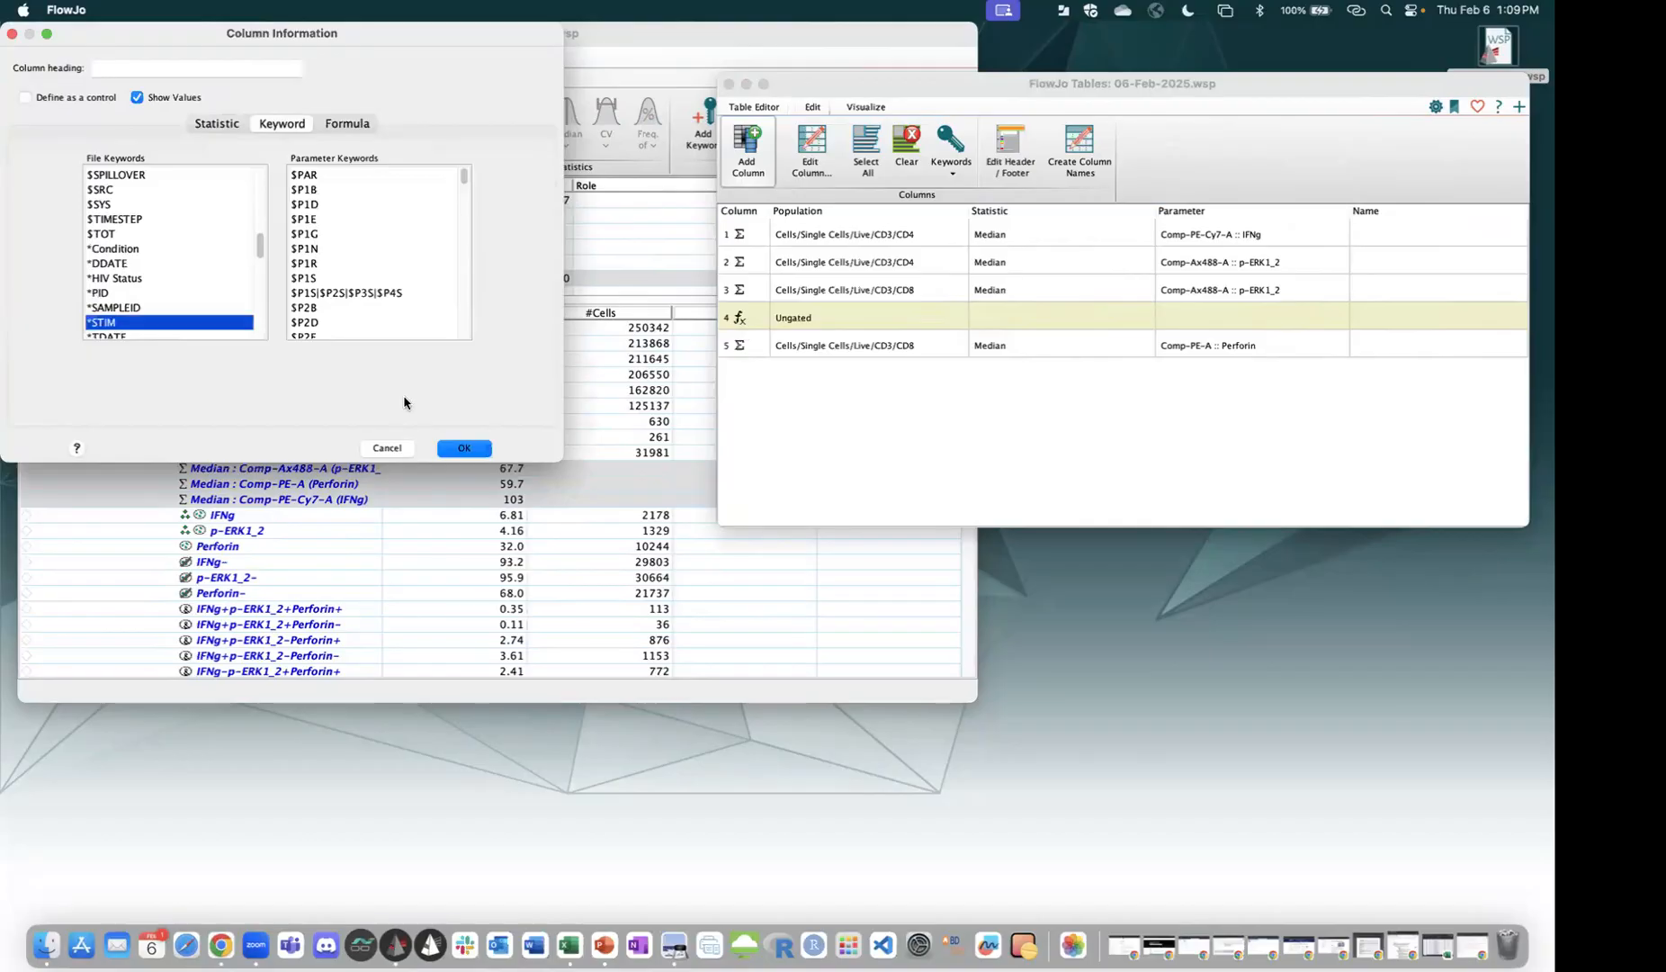
{"action": "left_click", "coordinate": [465, 447]}
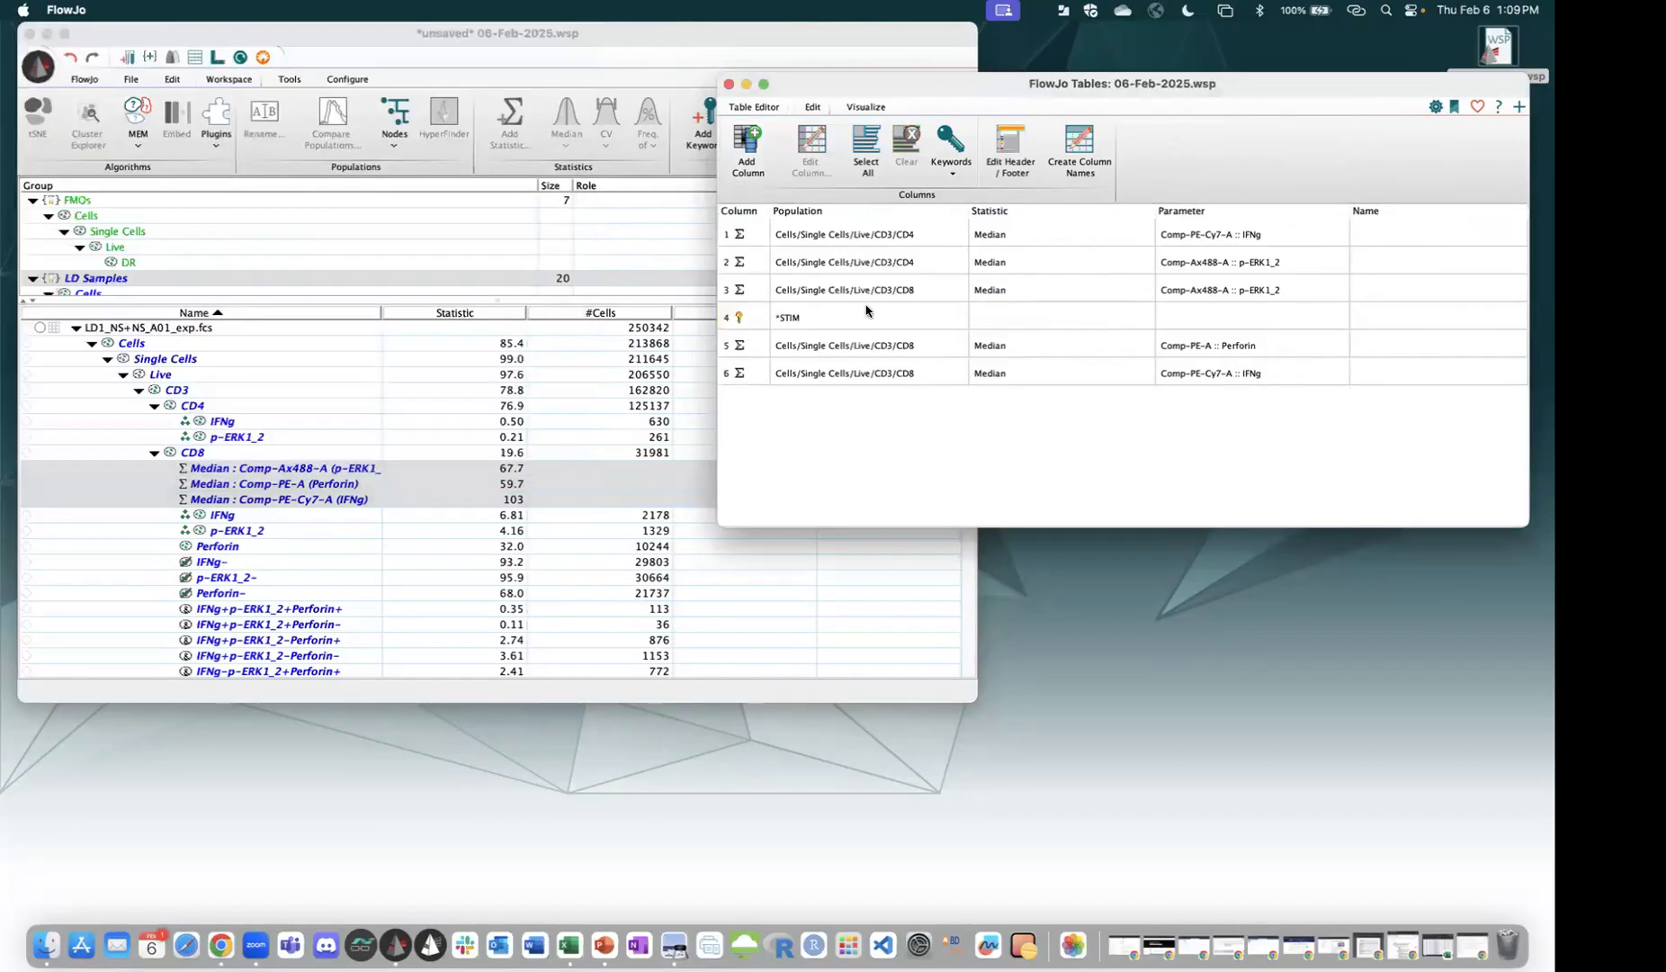
Move the *STIM column between the CD4 and CD8 columns, and place the CD8 IFNg median ahead of the CD8 p-ERK1_2 median.
{"action": "left_click", "coordinate": [822, 320]}
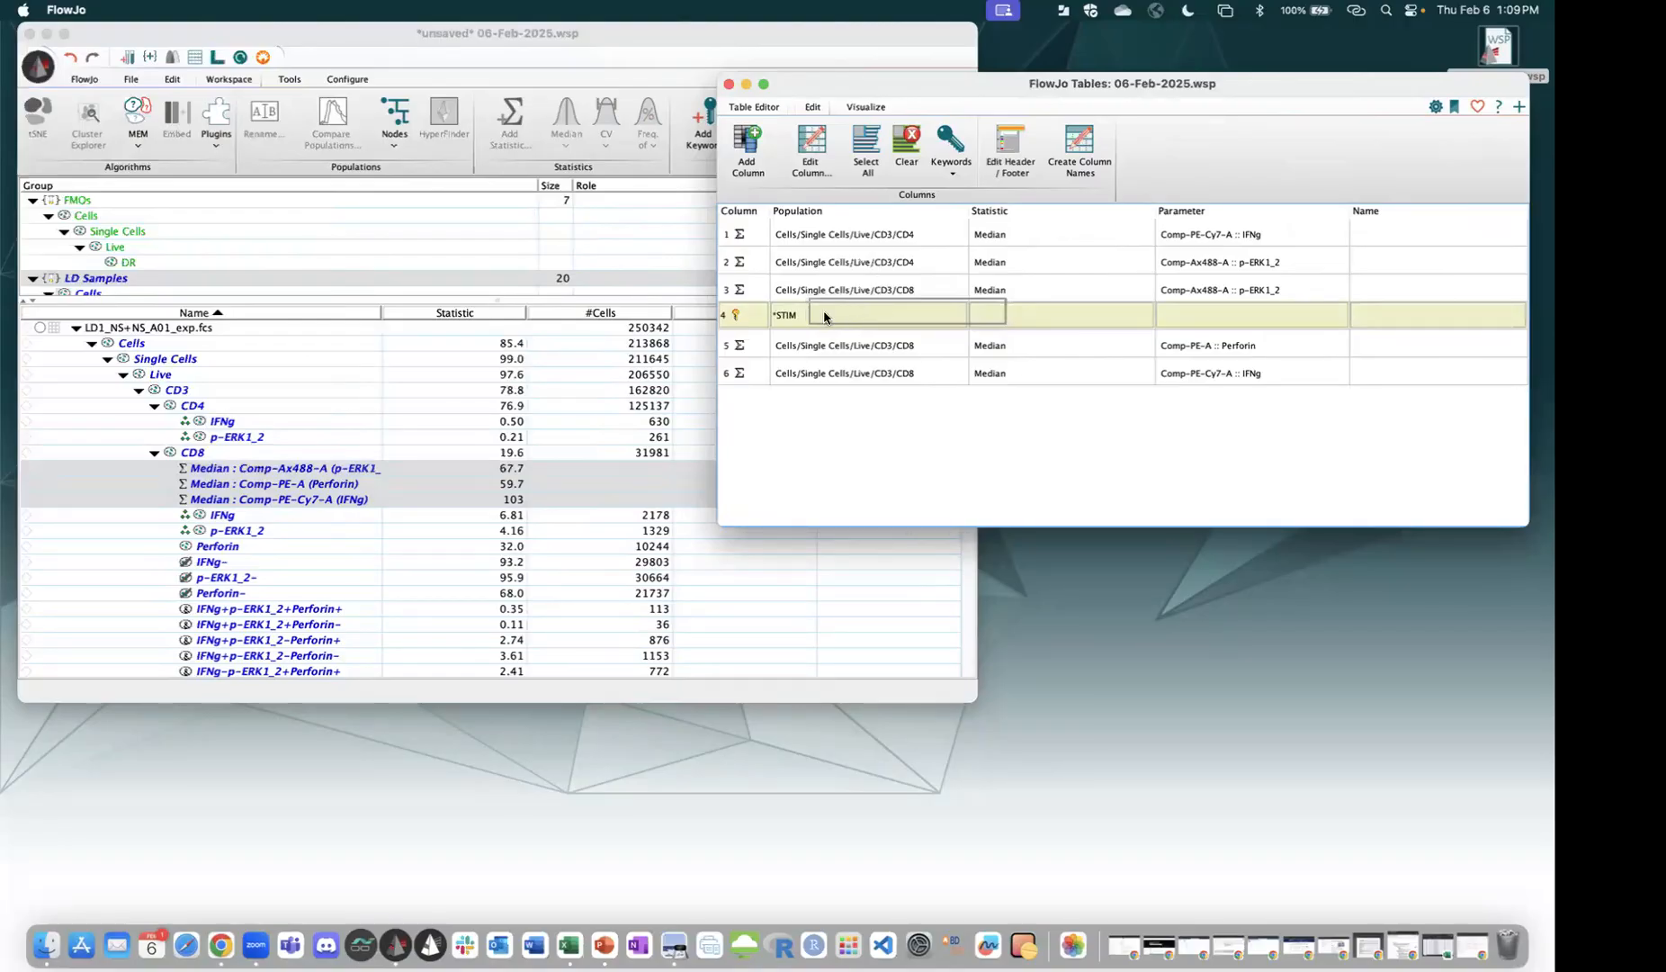
{"action": "left_click_drag", "start_coordinate": [733, 320], "coordinate": [743, 277]}
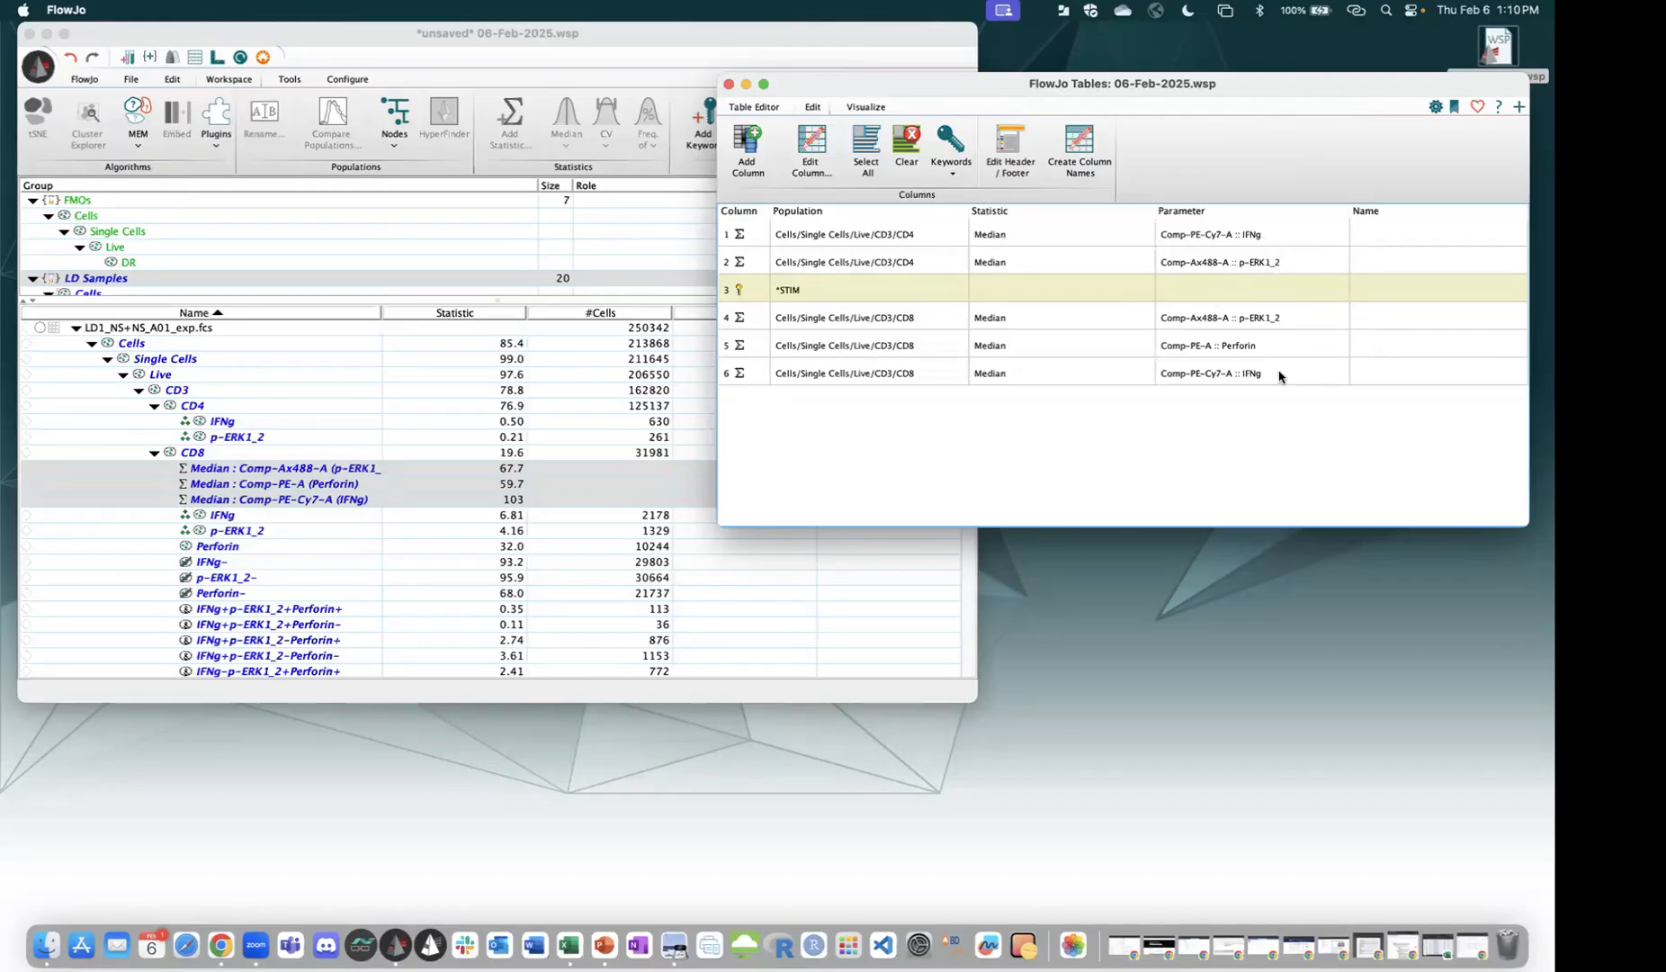
{"action": "left_click", "coordinate": [738, 374]}
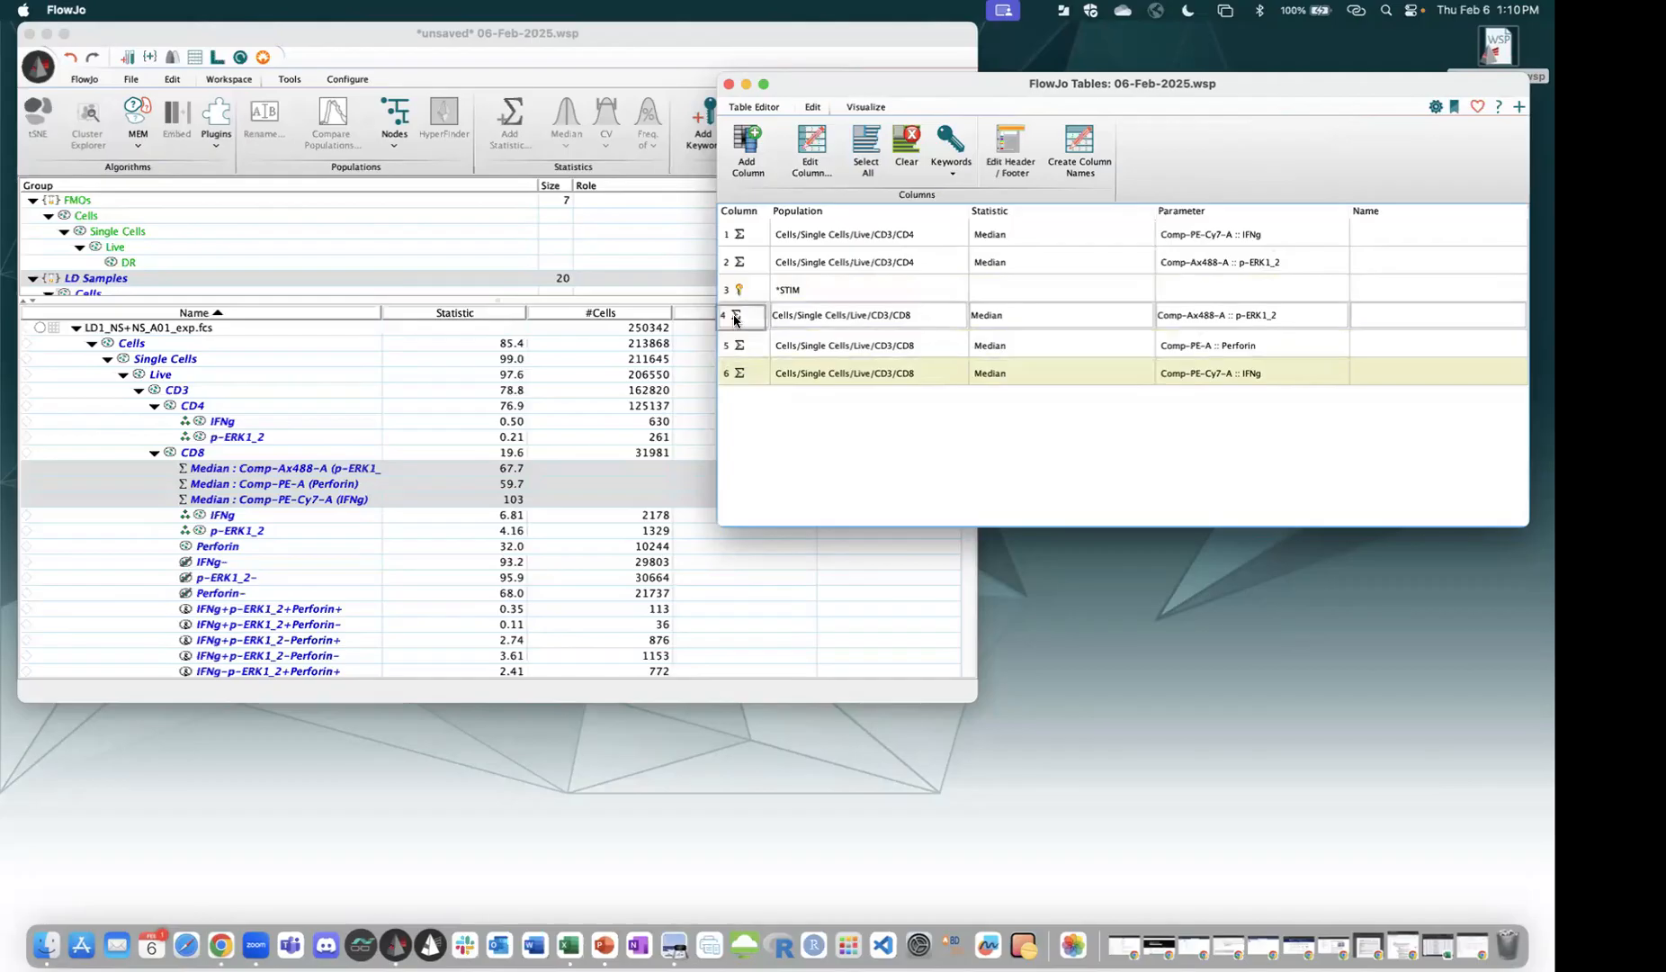
{"action": "left_click_drag", "start_coordinate": [735, 319], "coordinate": [738, 317]}
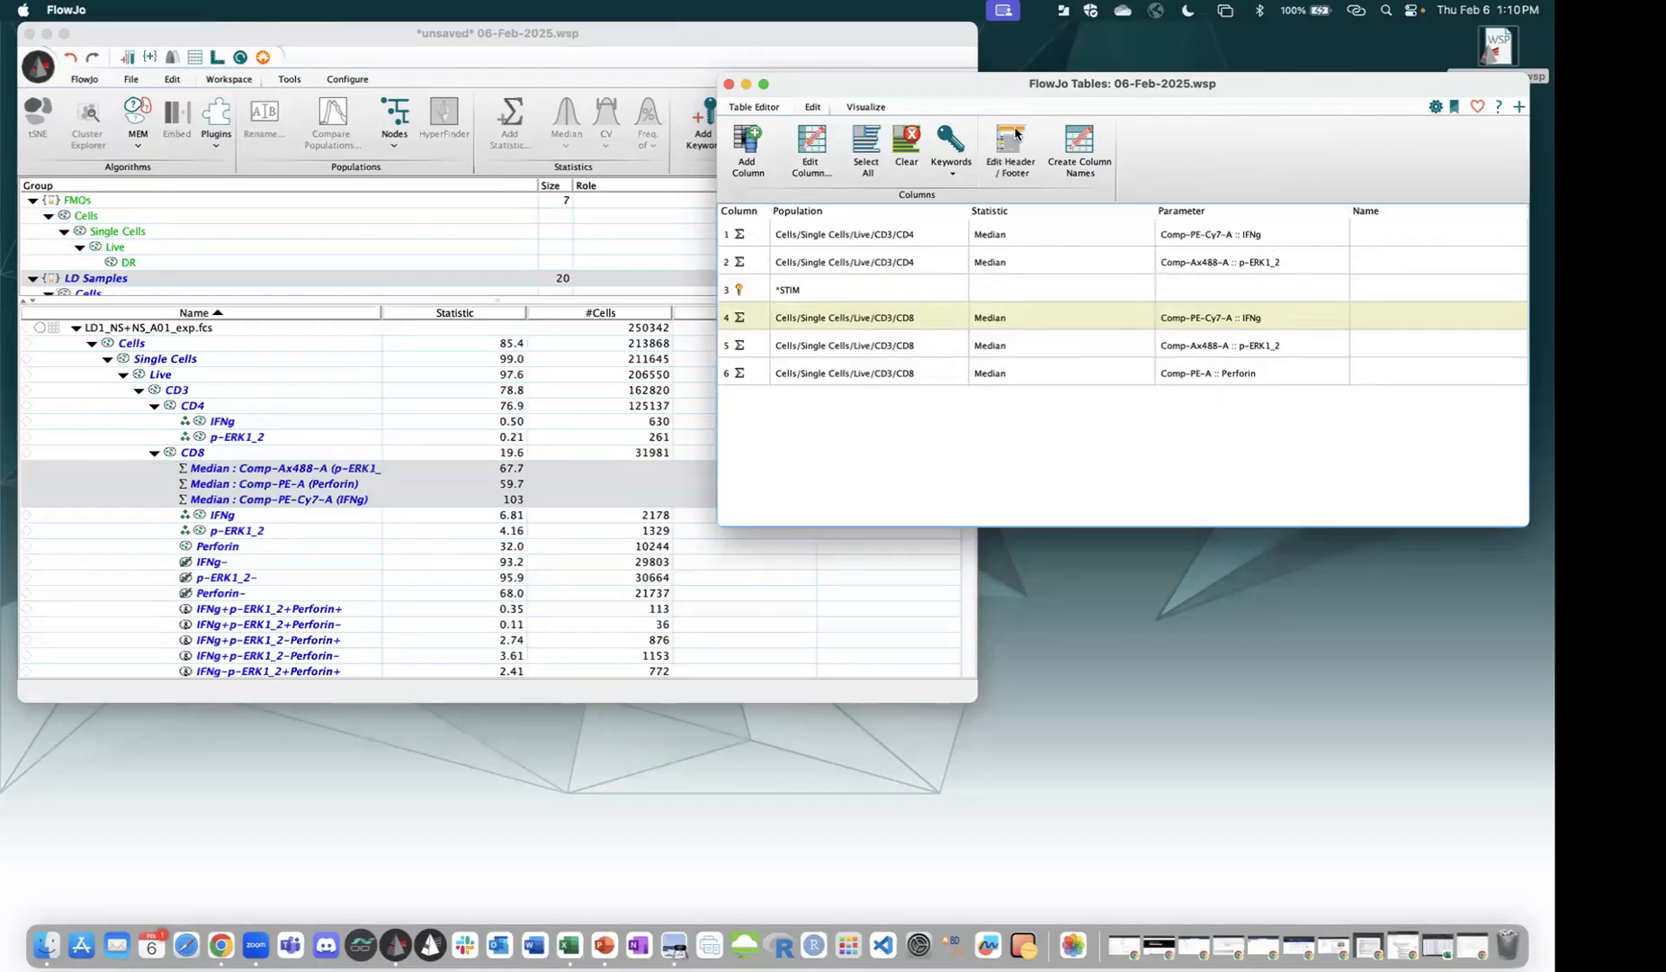
Create the LD Samples table iterated by Sample with Display output, sort it by *STIM, and close it after review.
{"action": "scroll", "coordinate": [1027, 130], "scroll_direction": "up", "scroll_amount": 1}
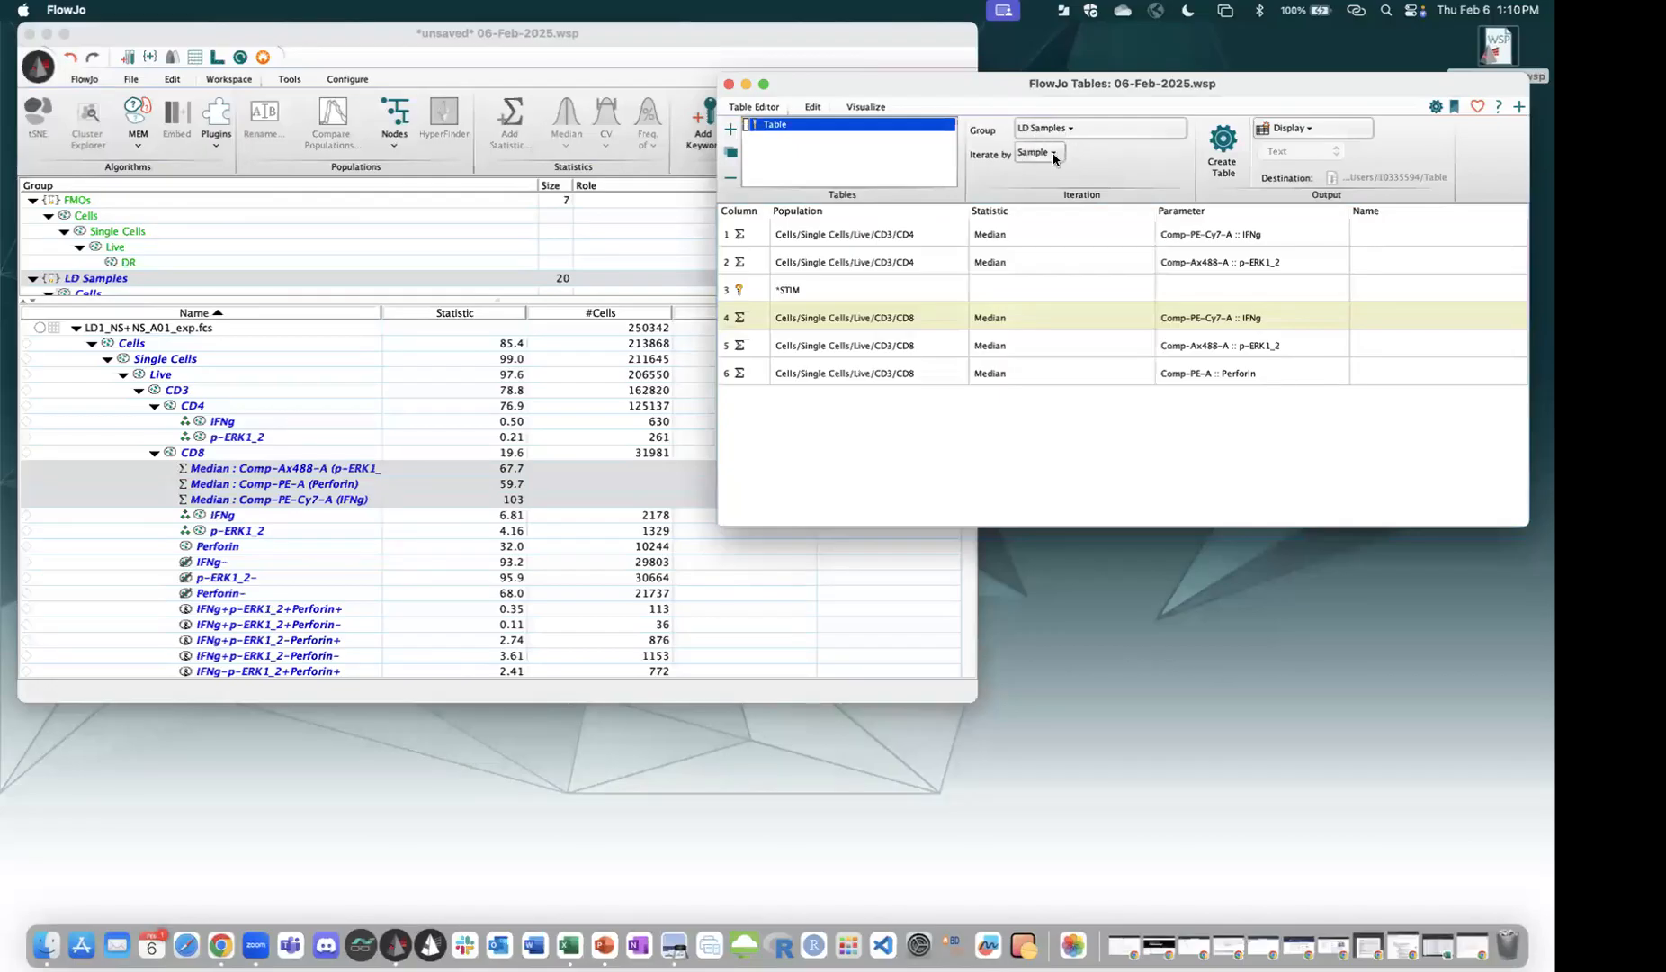
{"action": "left_click", "coordinate": [1054, 154]}
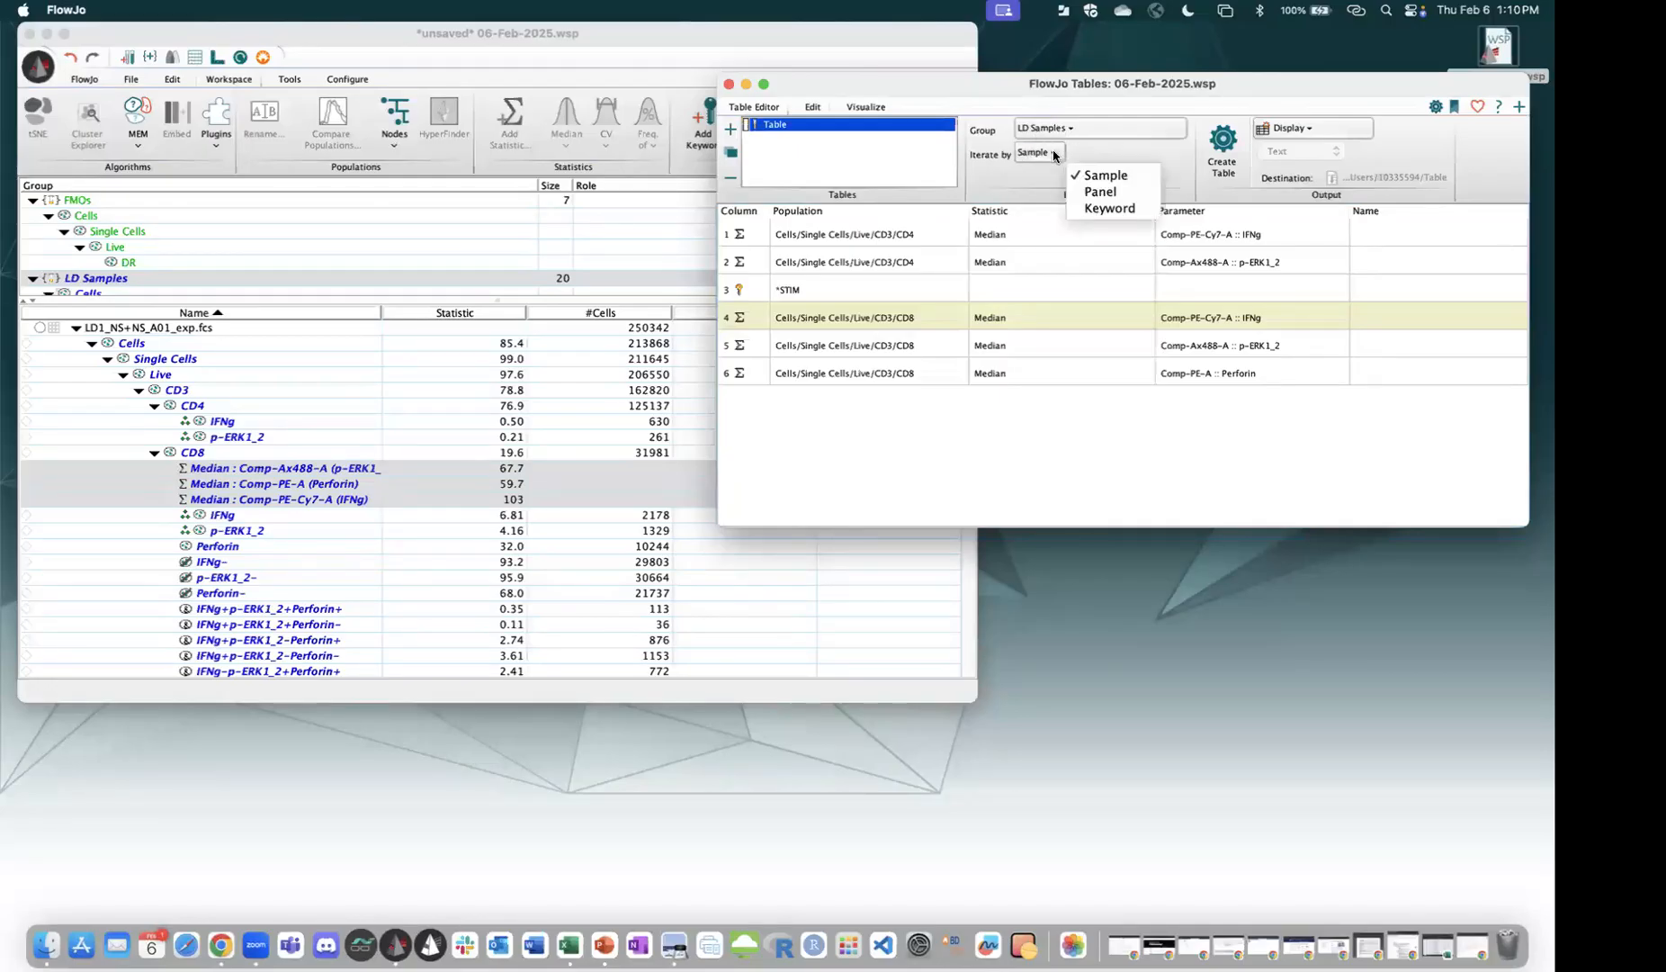
{"action": "left_click", "coordinate": [1054, 154]}
{"action": "left_click", "coordinate": [1054, 154]}
{"action": "left_click", "coordinate": [999, 175]}
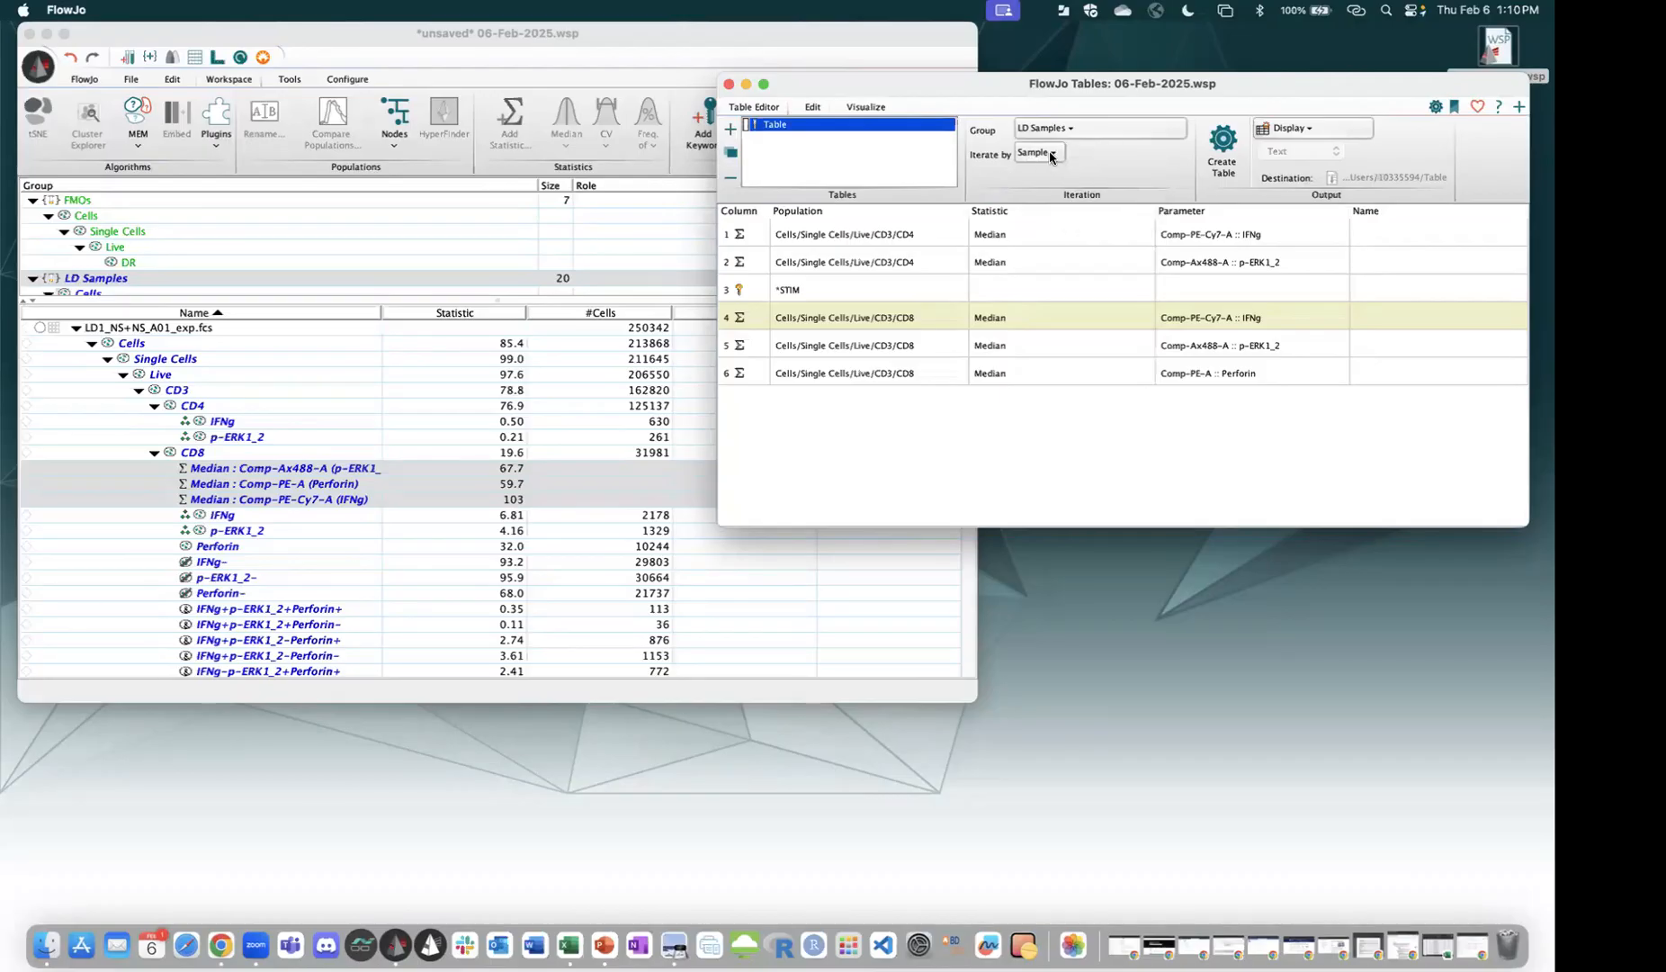
{"action": "left_click", "coordinate": [1342, 126]}
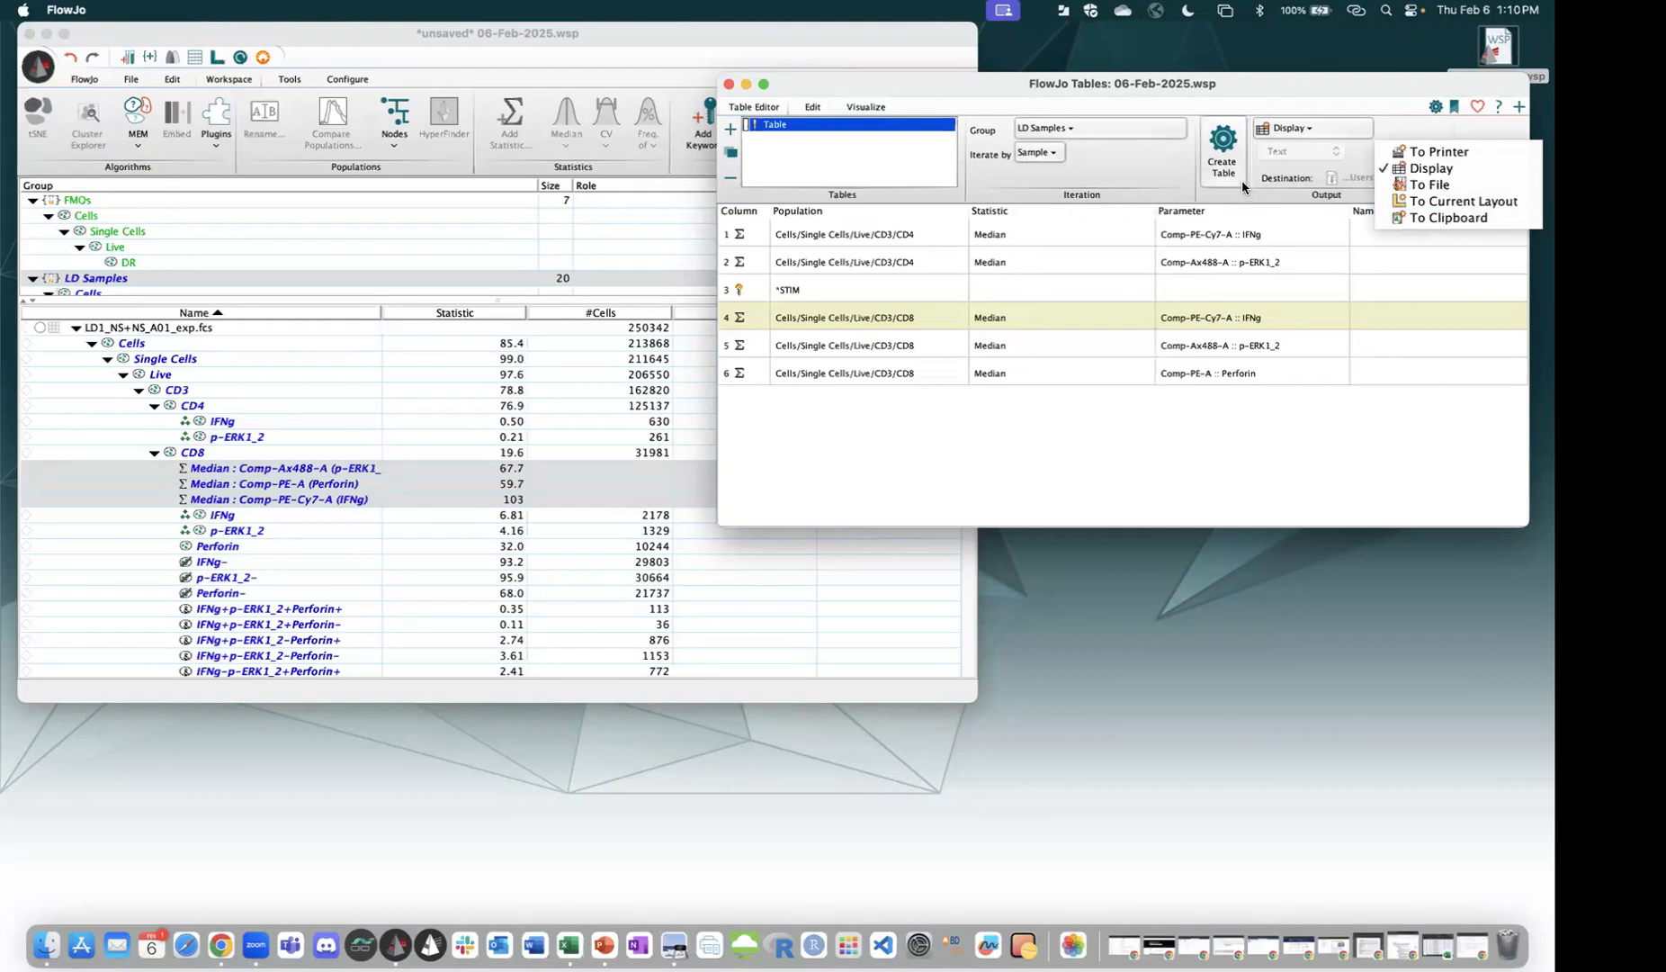
{"action": "left_click", "coordinate": [1226, 142]}
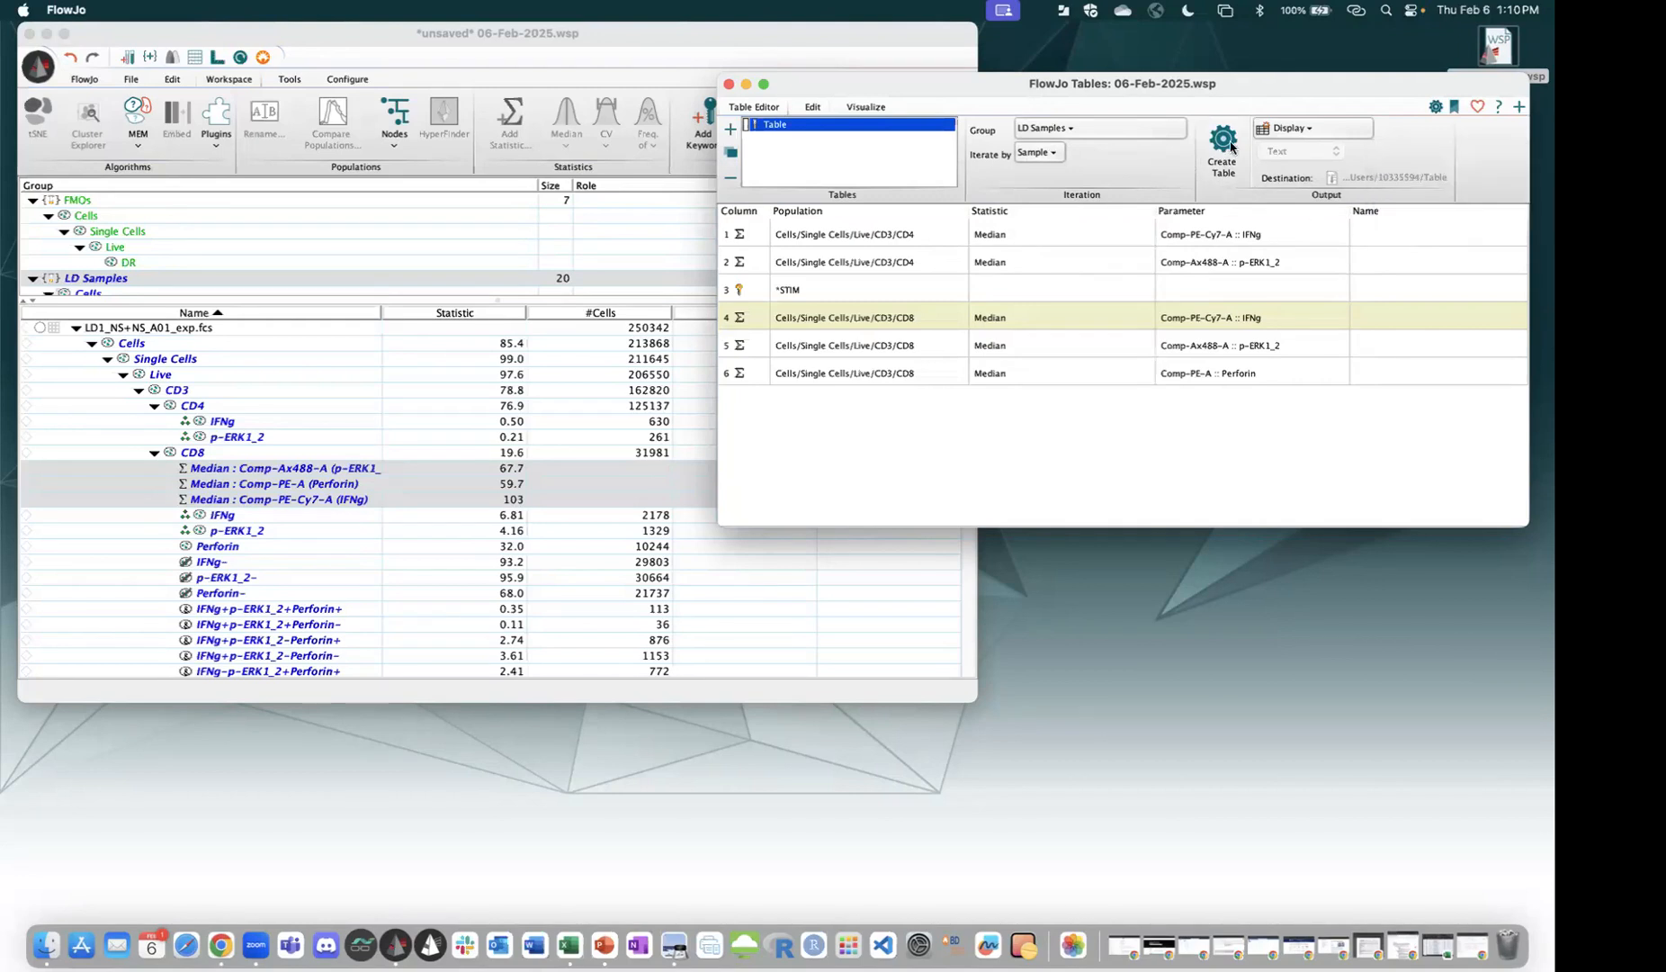
{"action": "left_click", "coordinate": [1232, 146]}
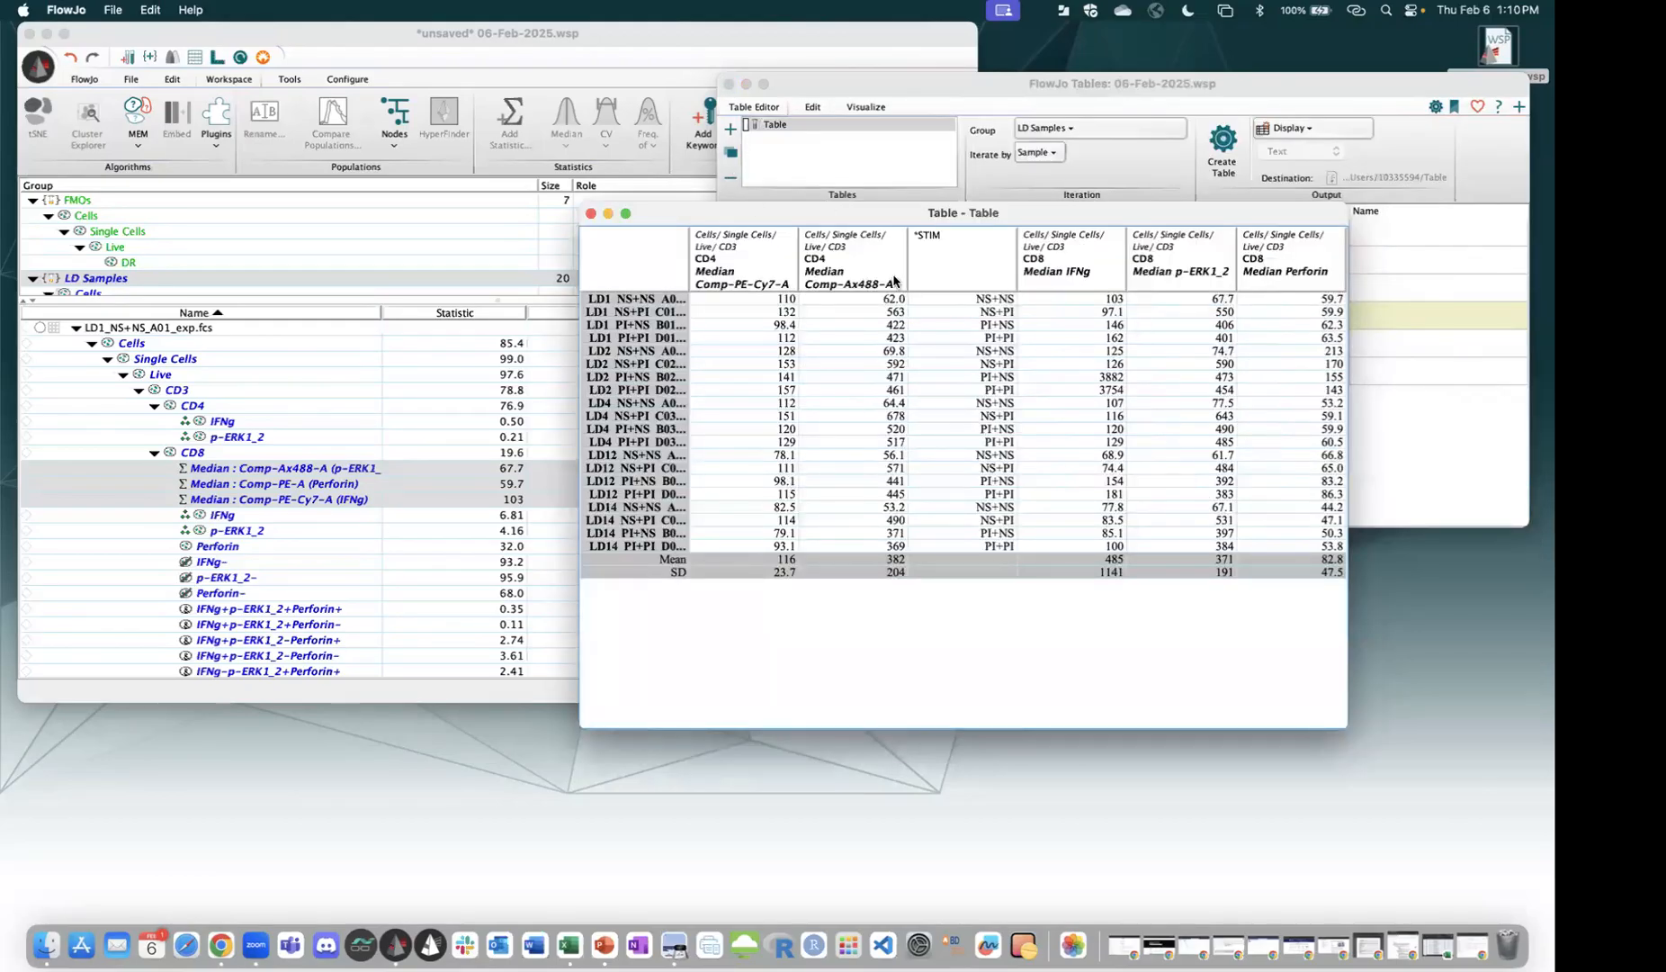
{"action": "left_click", "coordinate": [962, 274]}
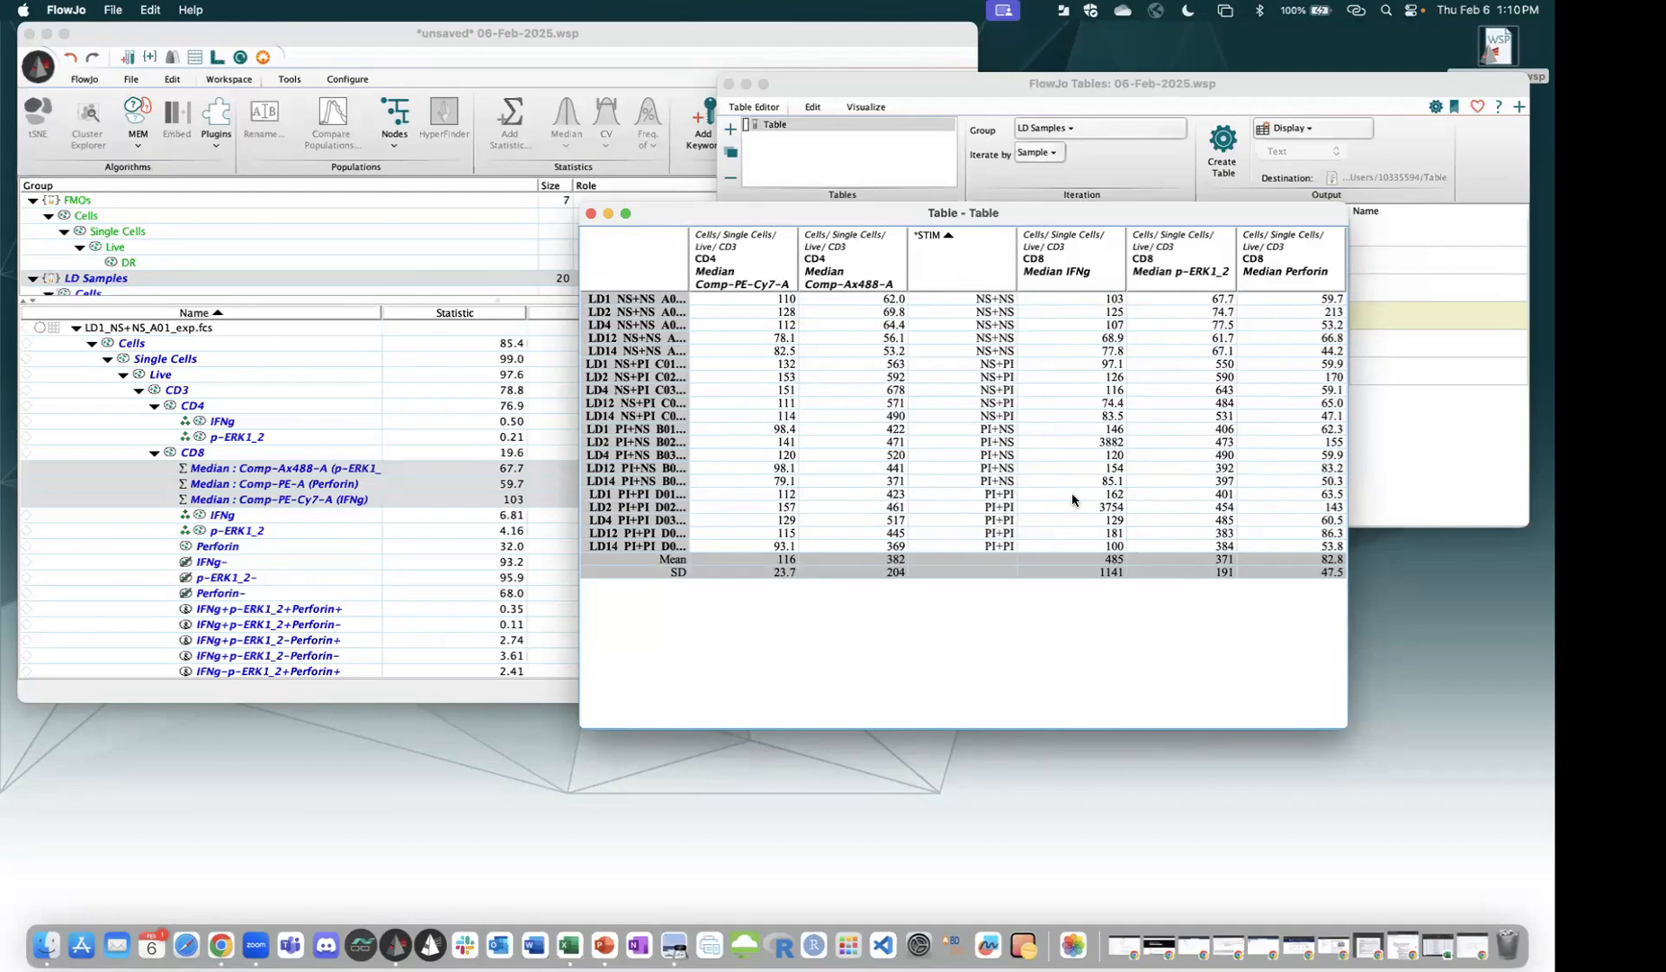
{"action": "left_click", "coordinate": [594, 213]}
Apply Heat Map formatting to the CD4 IFNg and CD4 p-ERK1_2 median columns.
{"action": "left_click", "coordinate": [864, 107]}
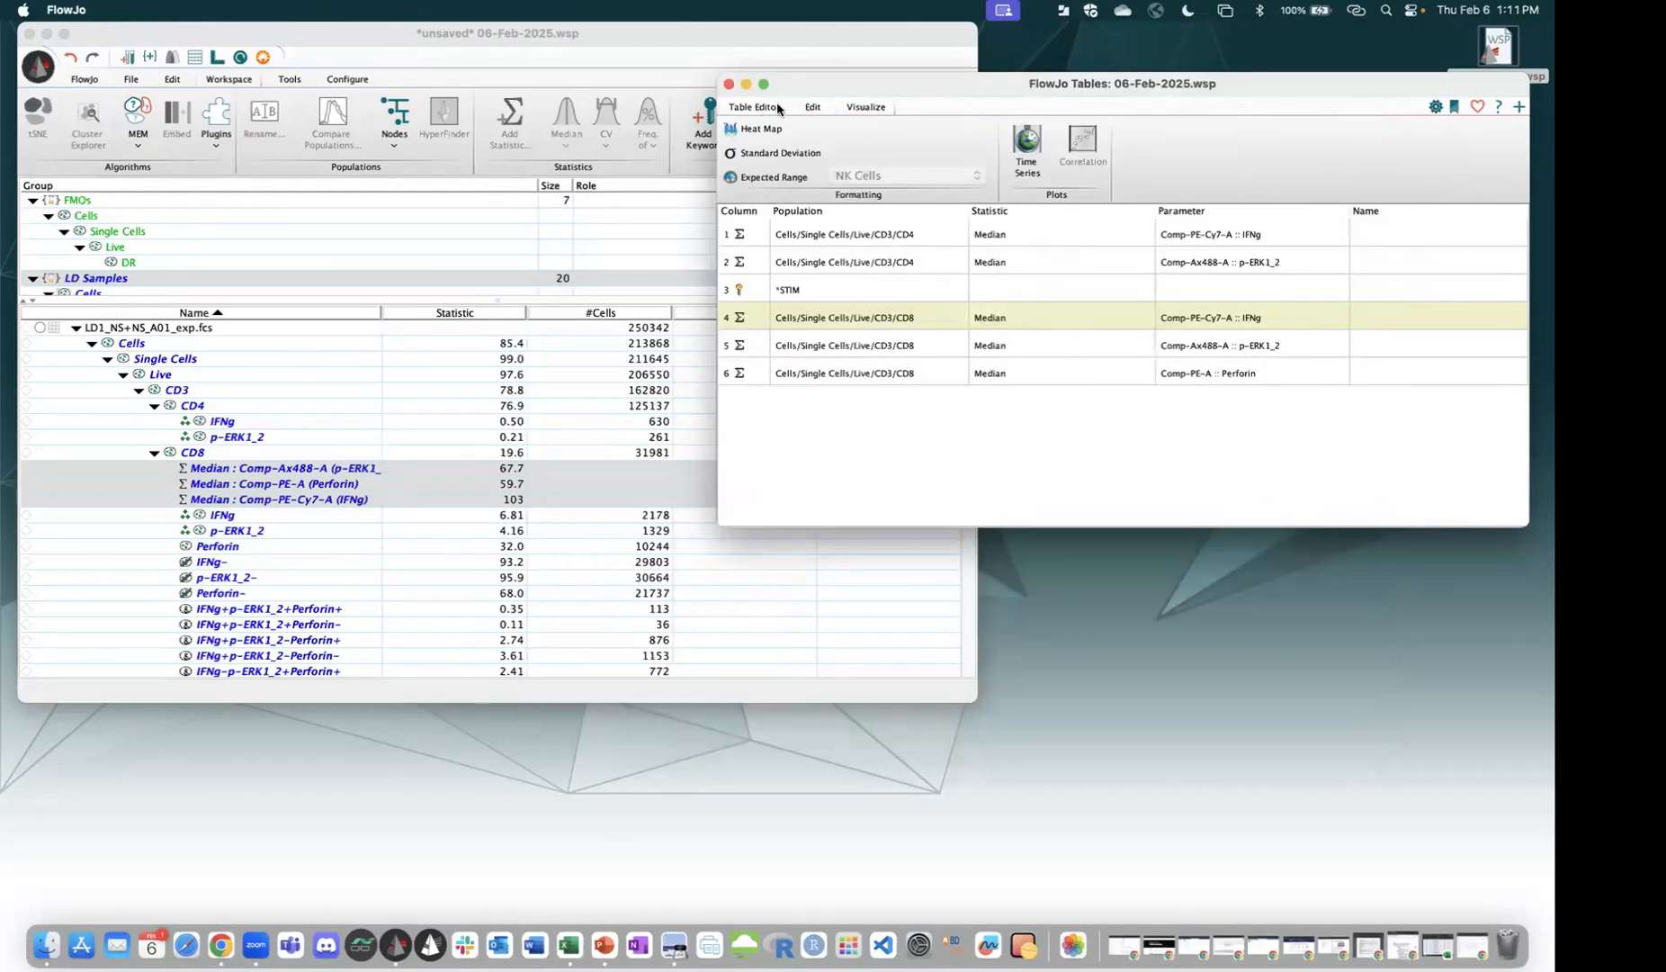
{"action": "left_click", "coordinate": [785, 107]}
{"action": "left_click", "coordinate": [853, 107]}
{"action": "left_click", "coordinate": [855, 260]}
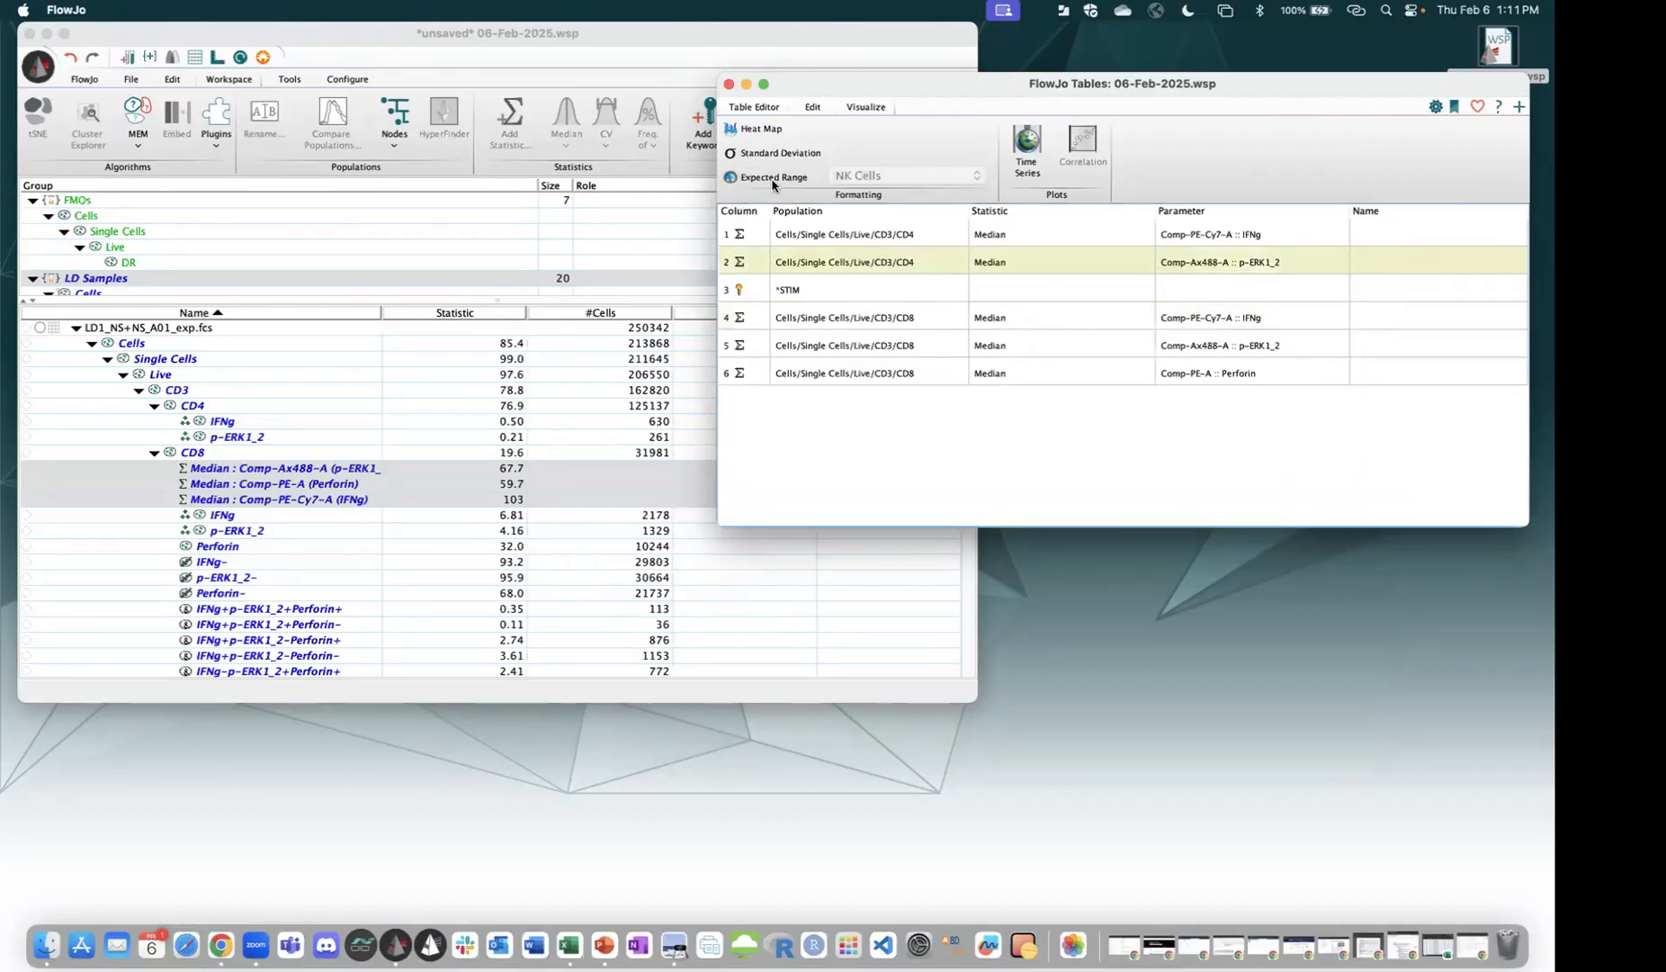
{"action": "left_click", "coordinate": [855, 232], "text": "shift"}
{"action": "left_click", "coordinate": [760, 129]}
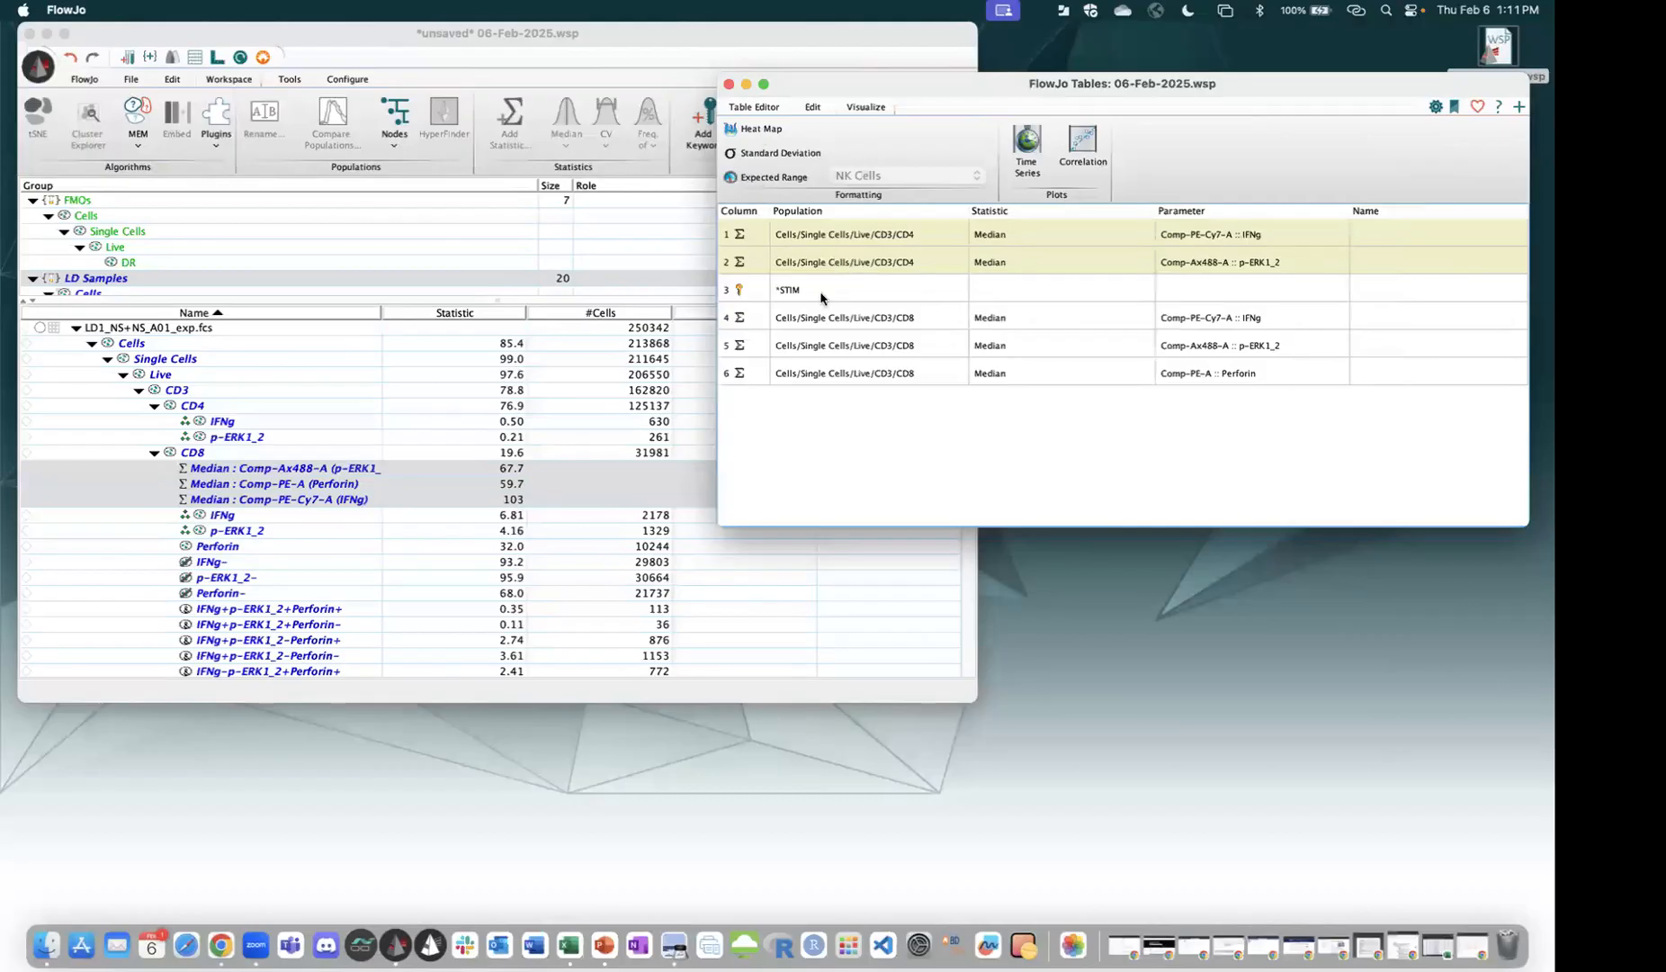
Apply Heat Map formatting to the three CD8 median columns for IFNg, p-ERK1_2 and Perforin.
{"action": "left_click", "coordinate": [832, 319]}
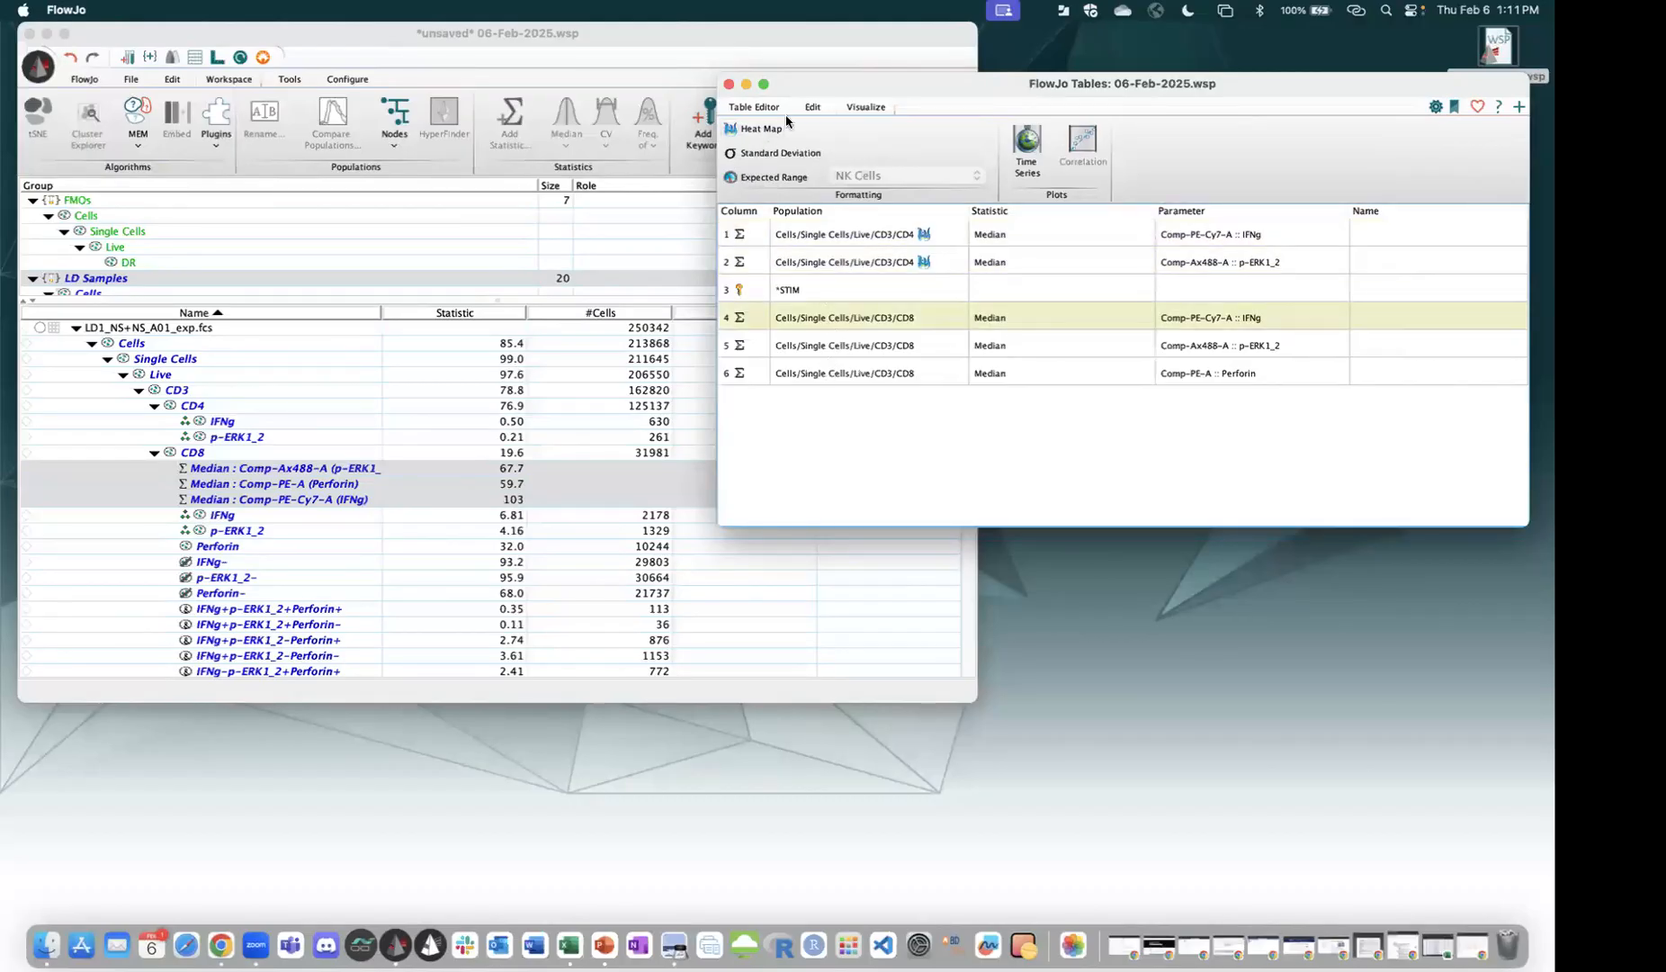
{"action": "key", "text": "shift+Down"}
{"action": "key", "text": "shift+Down"}
{"action": "left_click", "coordinate": [761, 129]}
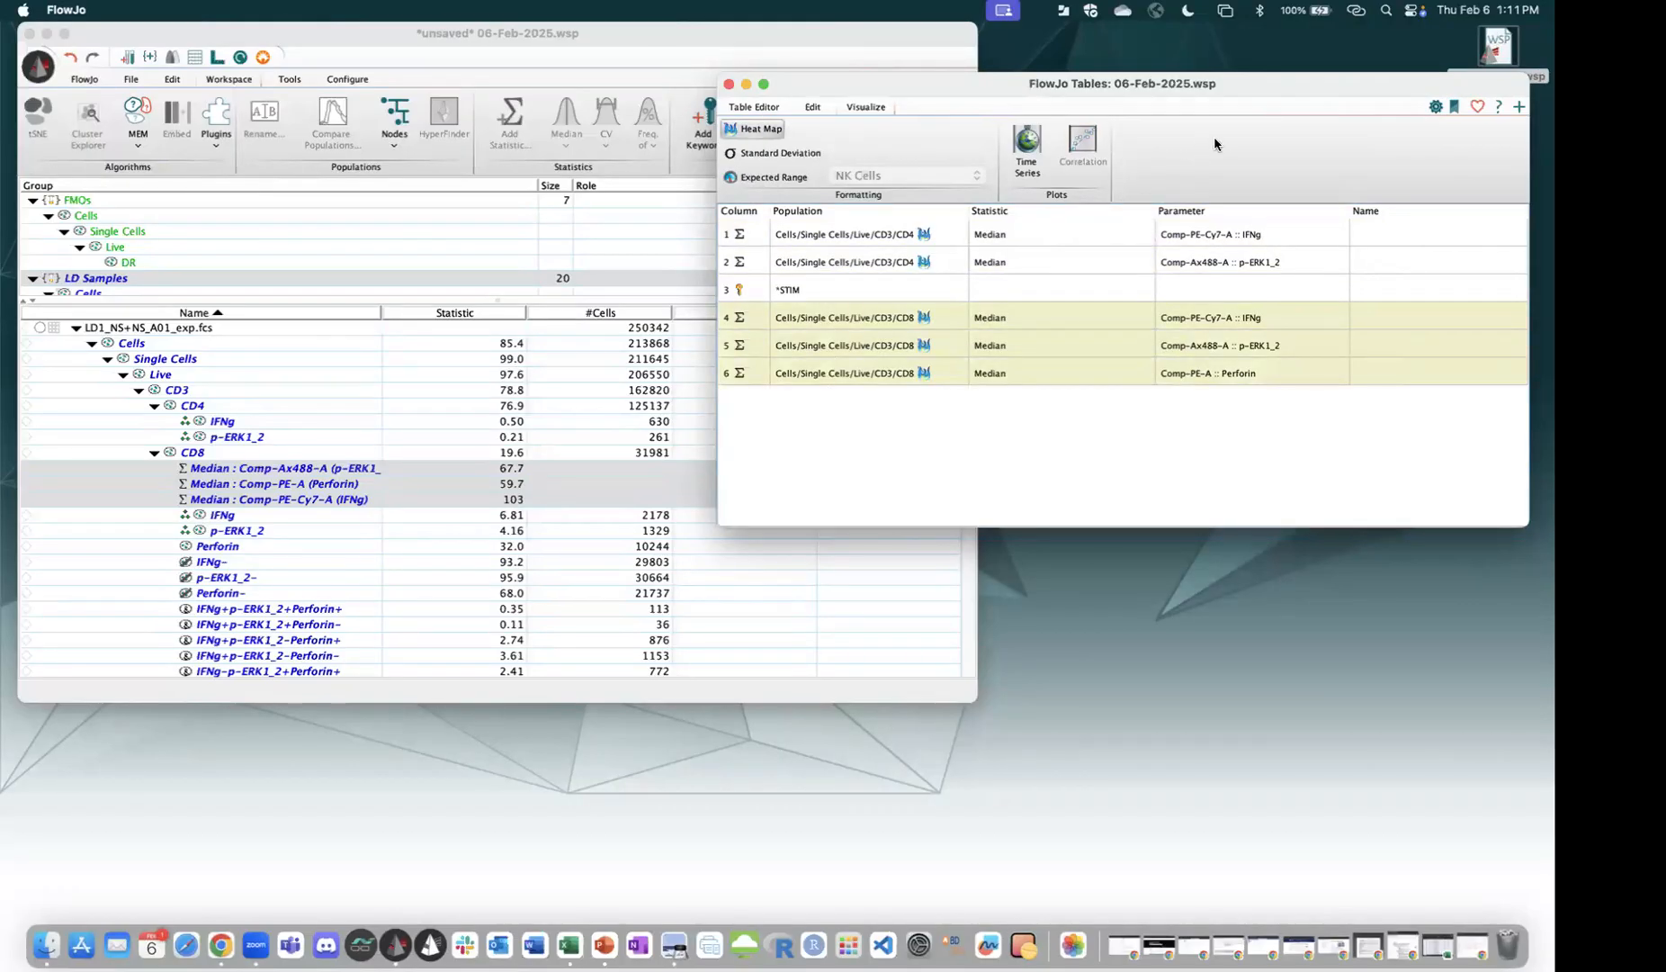
Create the heat-mapped table on the display, enlarge its window, and sort the rows by *STIM in ascending order.
{"action": "left_click", "coordinate": [754, 107]}
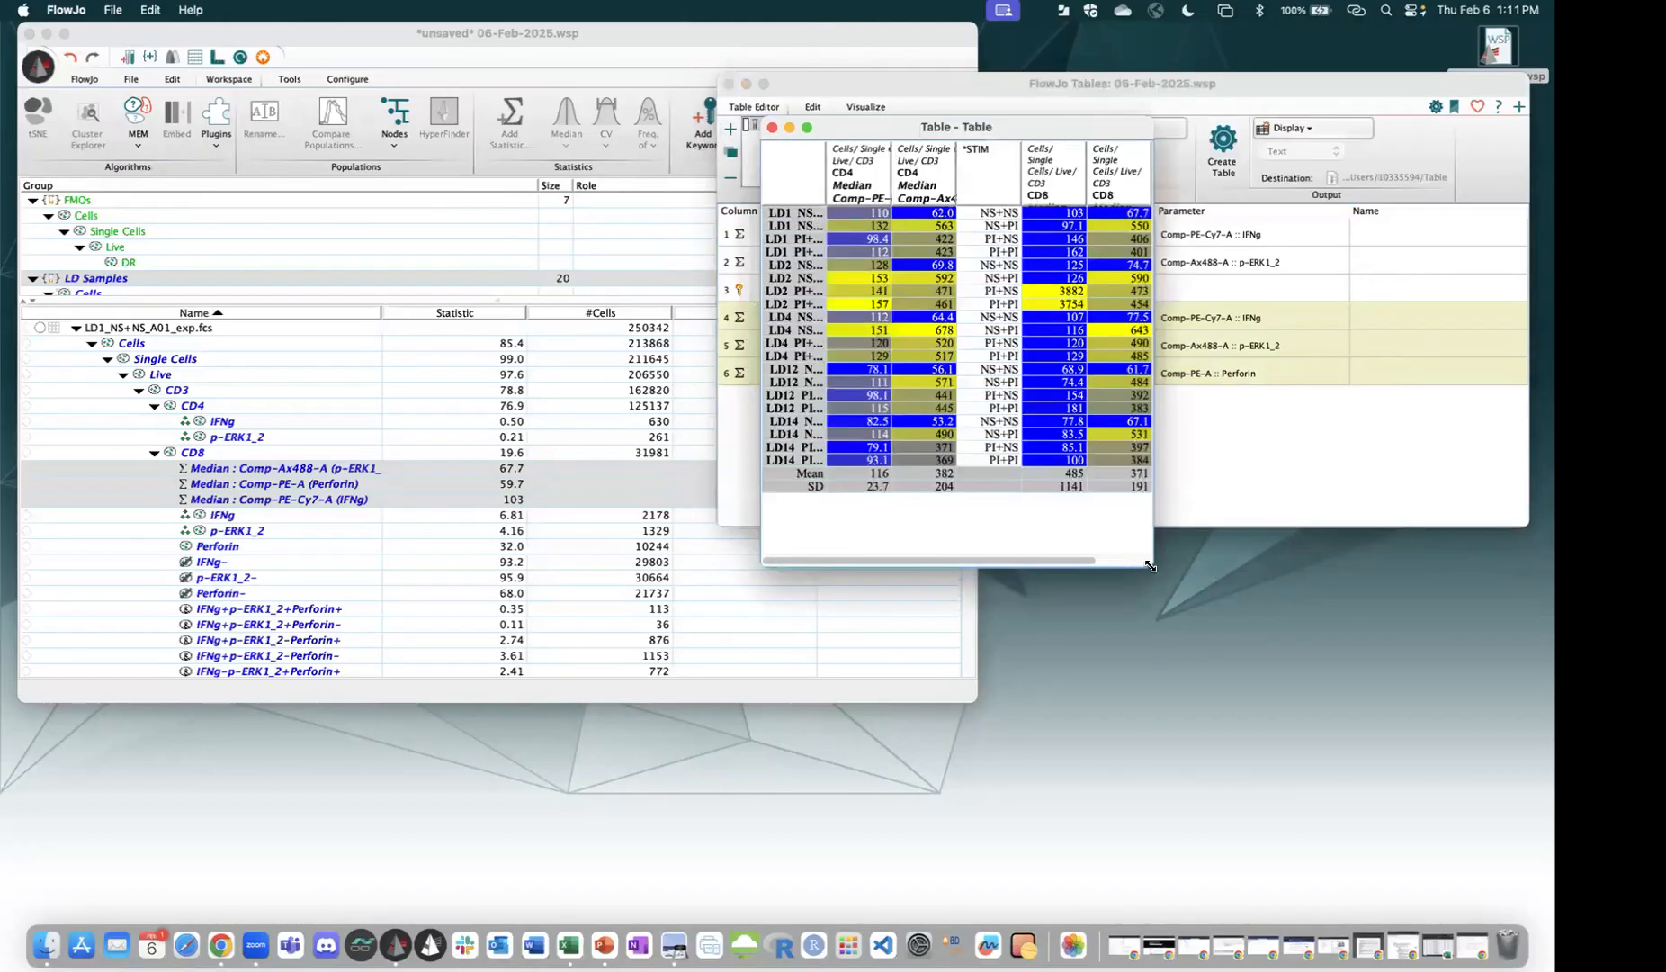
{"action": "left_click_drag", "start_coordinate": [1150, 567], "coordinate": [1294, 731]}
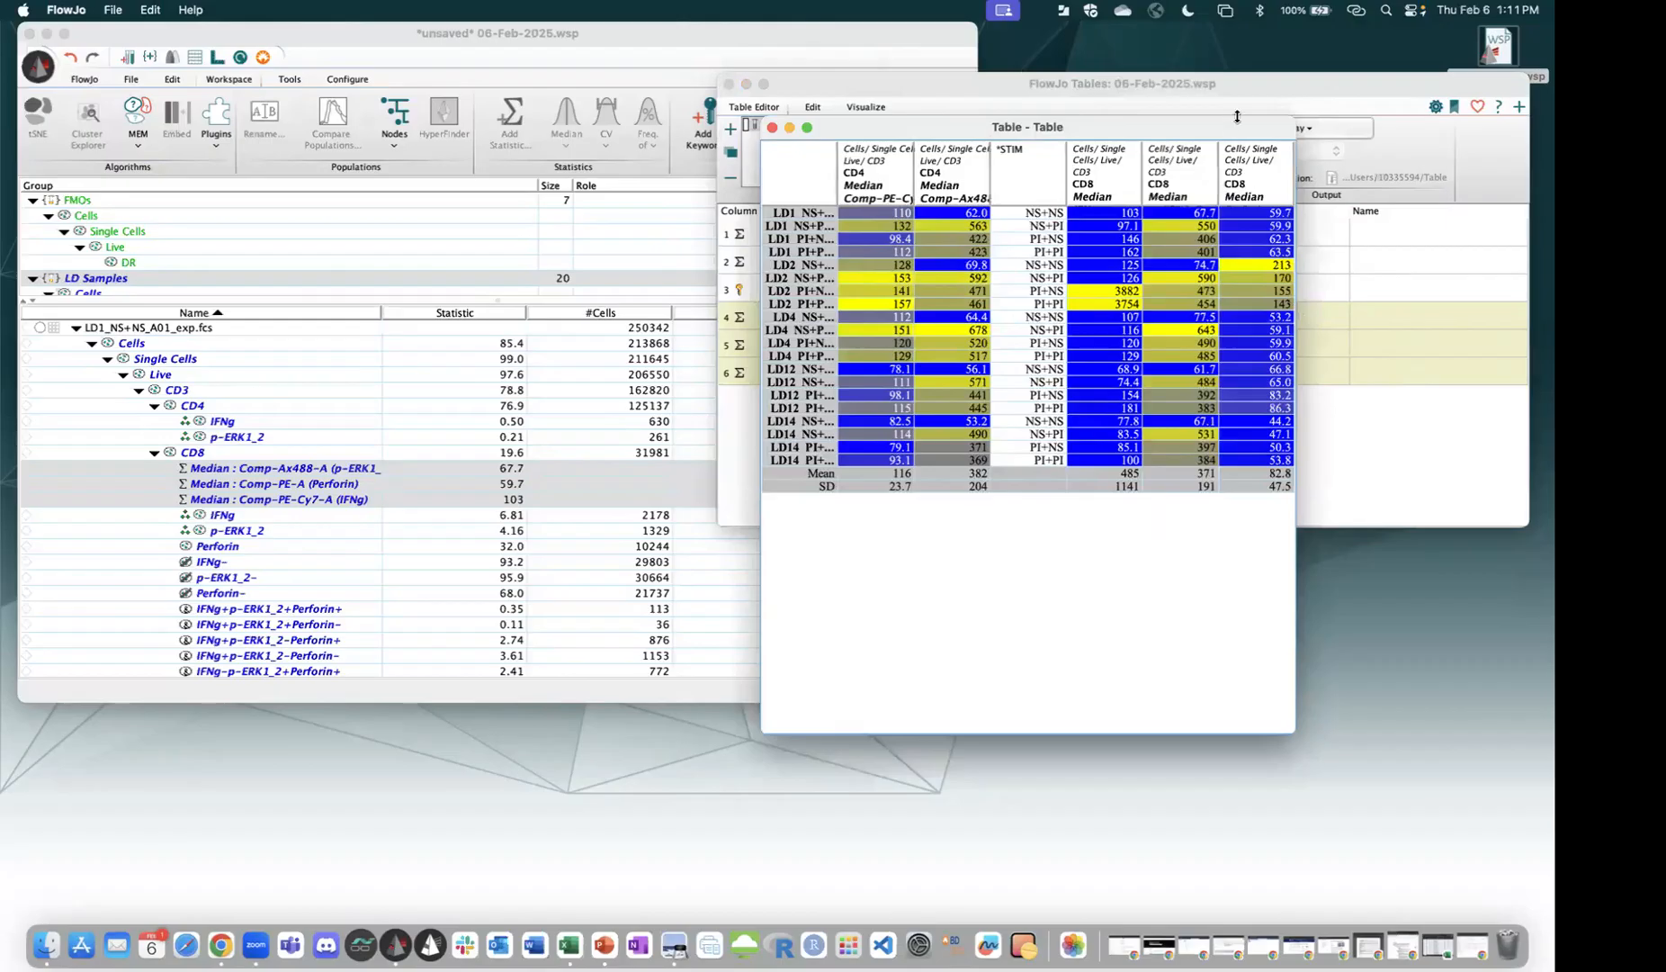
{"action": "double_click", "coordinate": [1237, 128]}
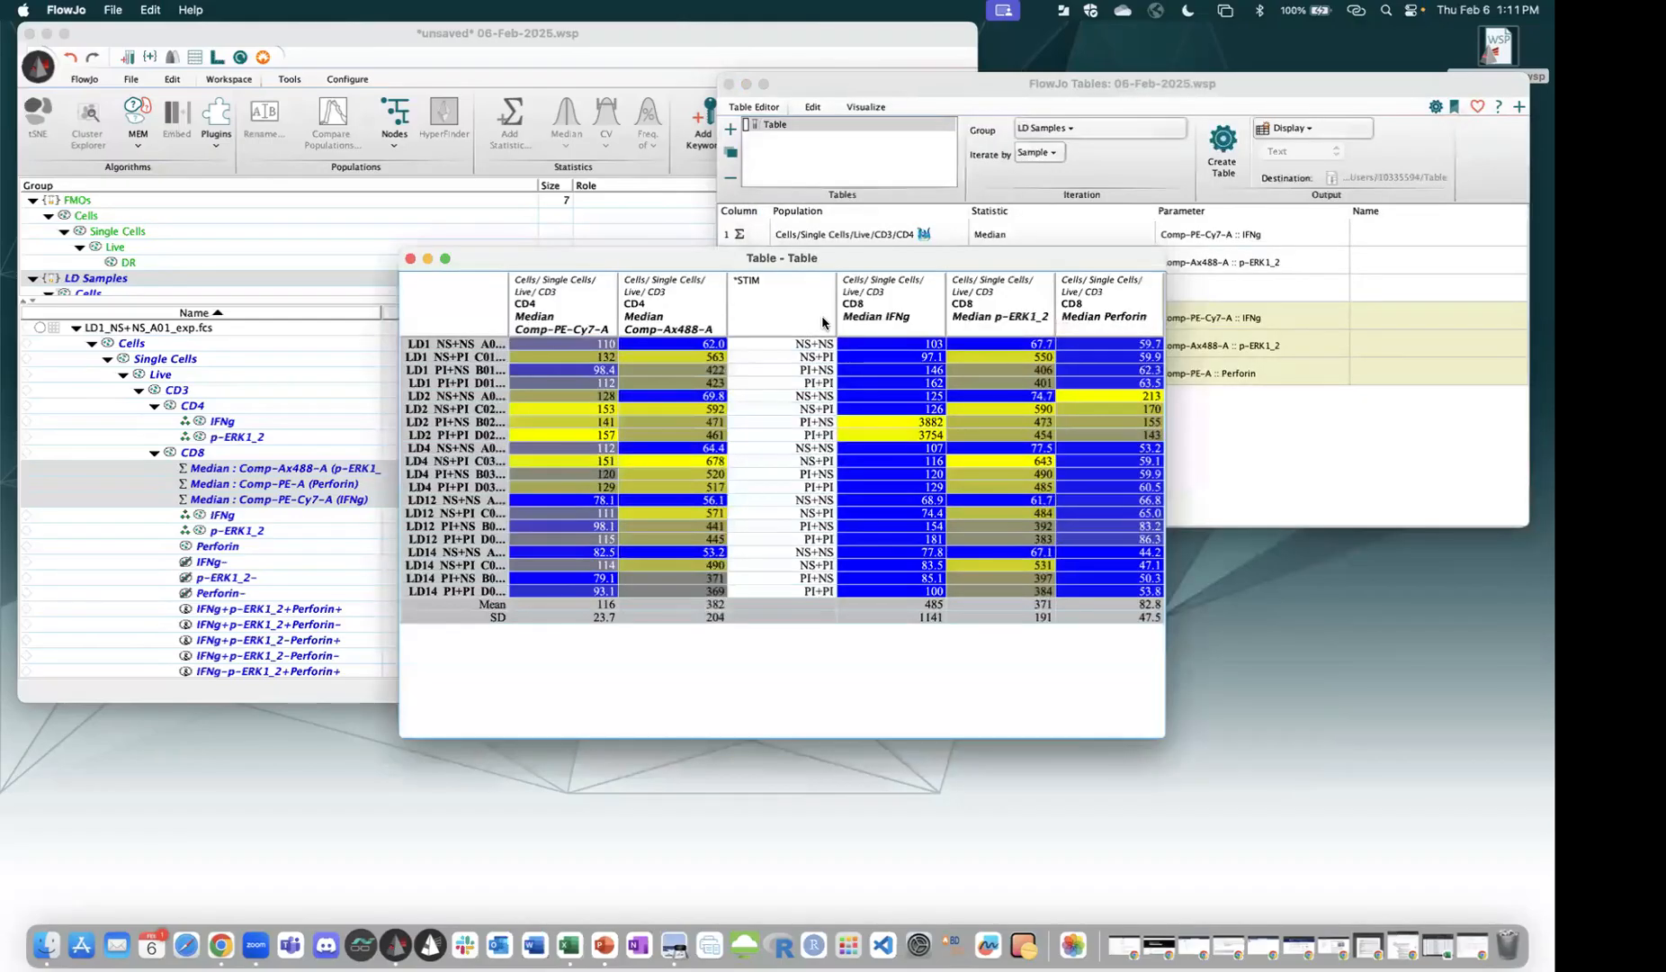
{"action": "left_click", "coordinate": [821, 322]}
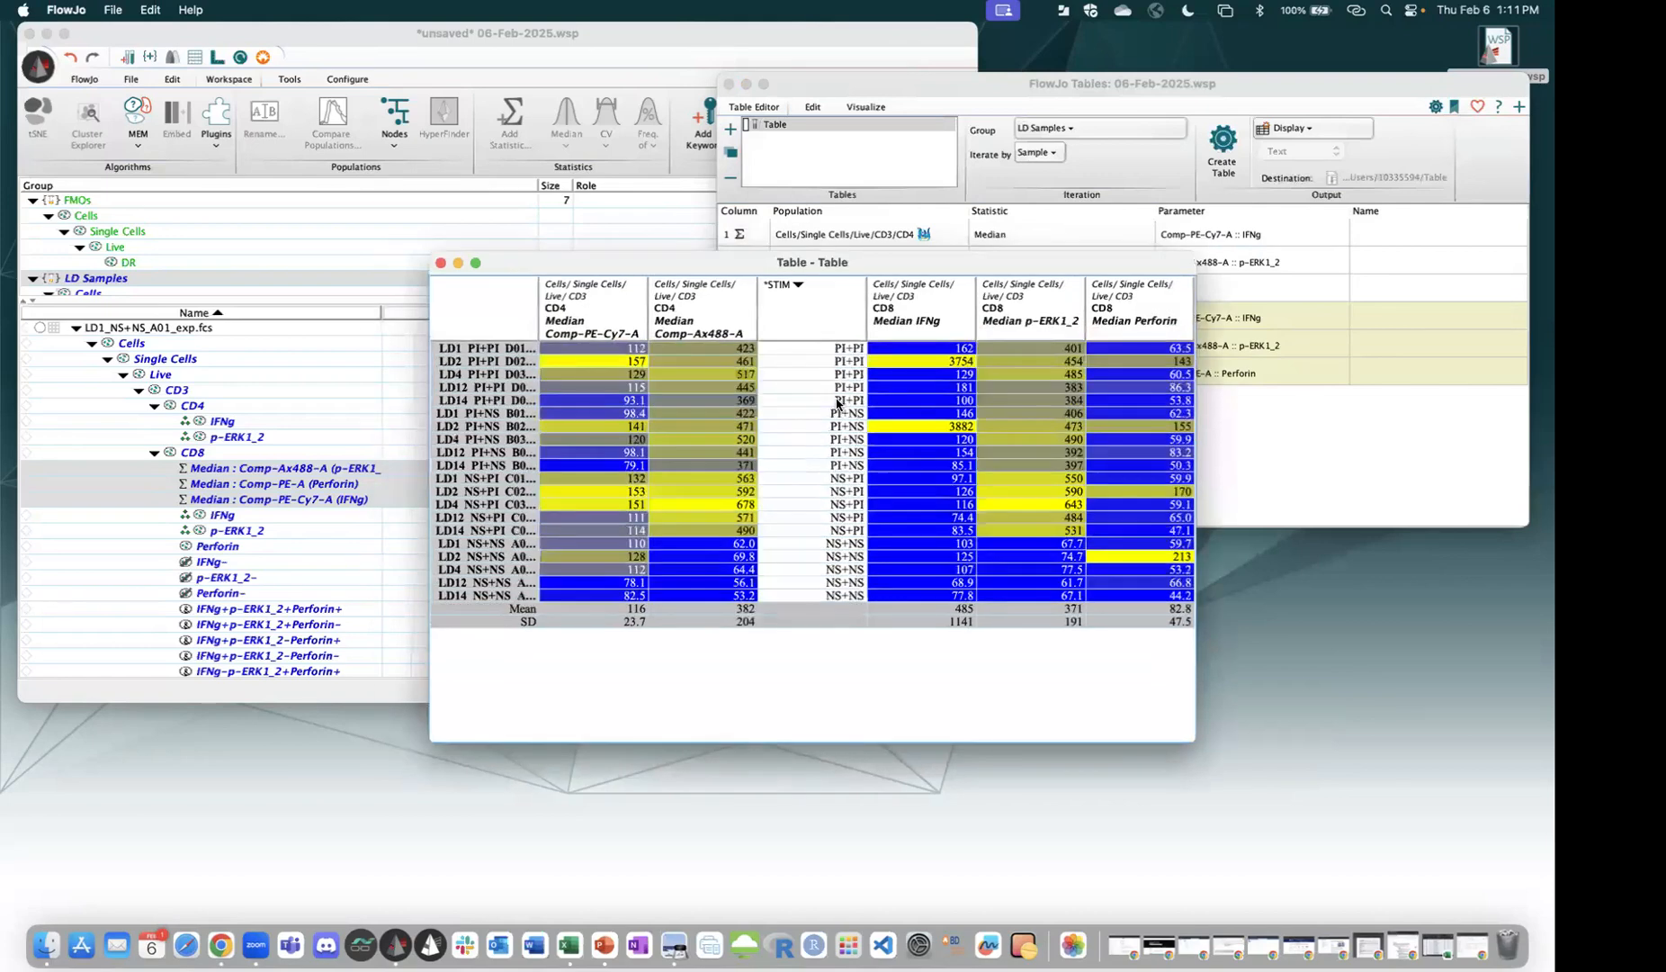
{"action": "left_click", "coordinate": [819, 315]}
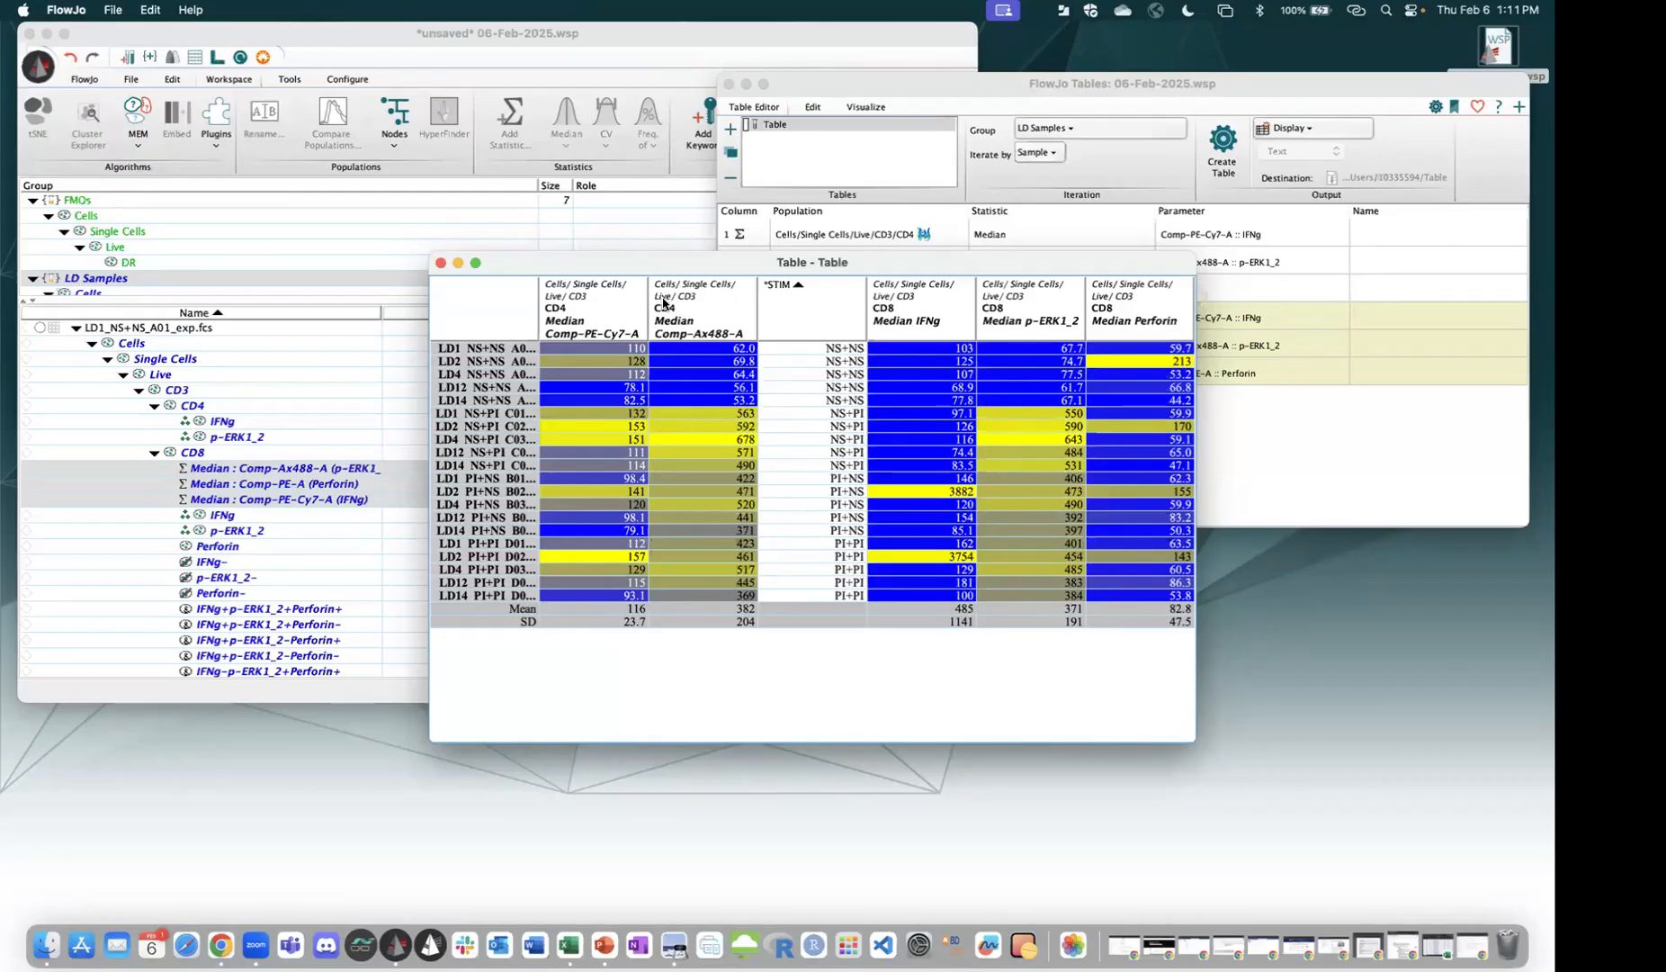
{"action": "left_click_drag", "start_coordinate": [664, 267], "coordinate": [664, 304]}
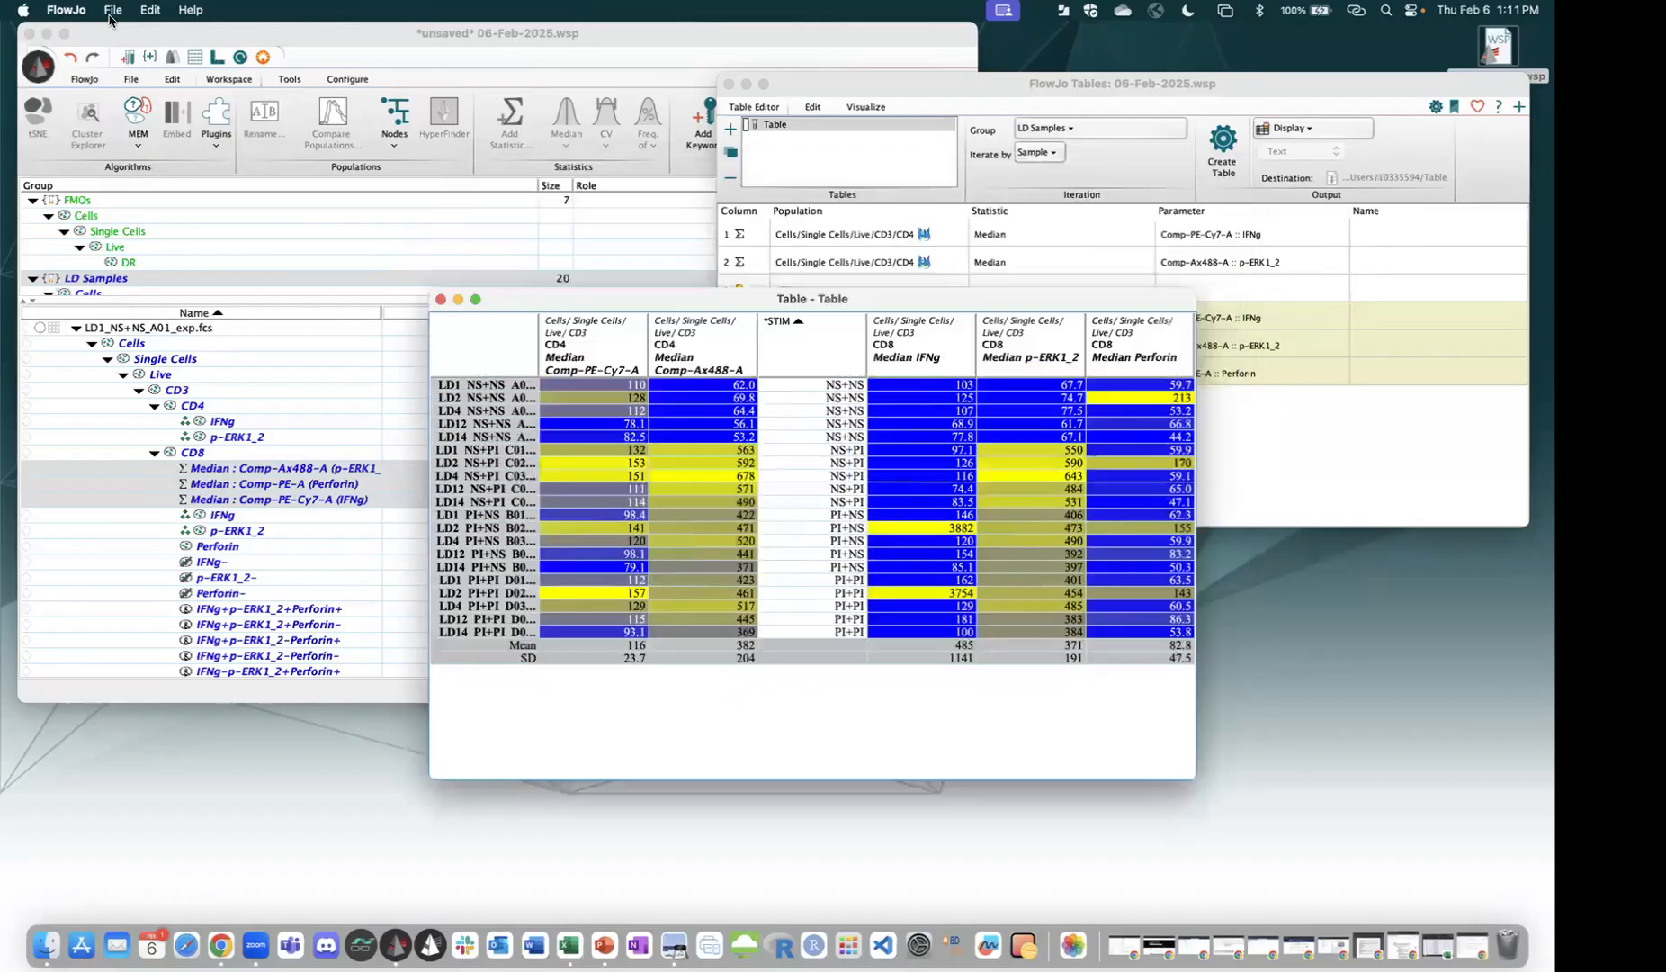
Review the file formats offered for saving the table, including CSV, and close the table without saving.
{"action": "left_click", "coordinate": [112, 10]}
{"action": "mouse_move", "coordinate": [184, 36]}
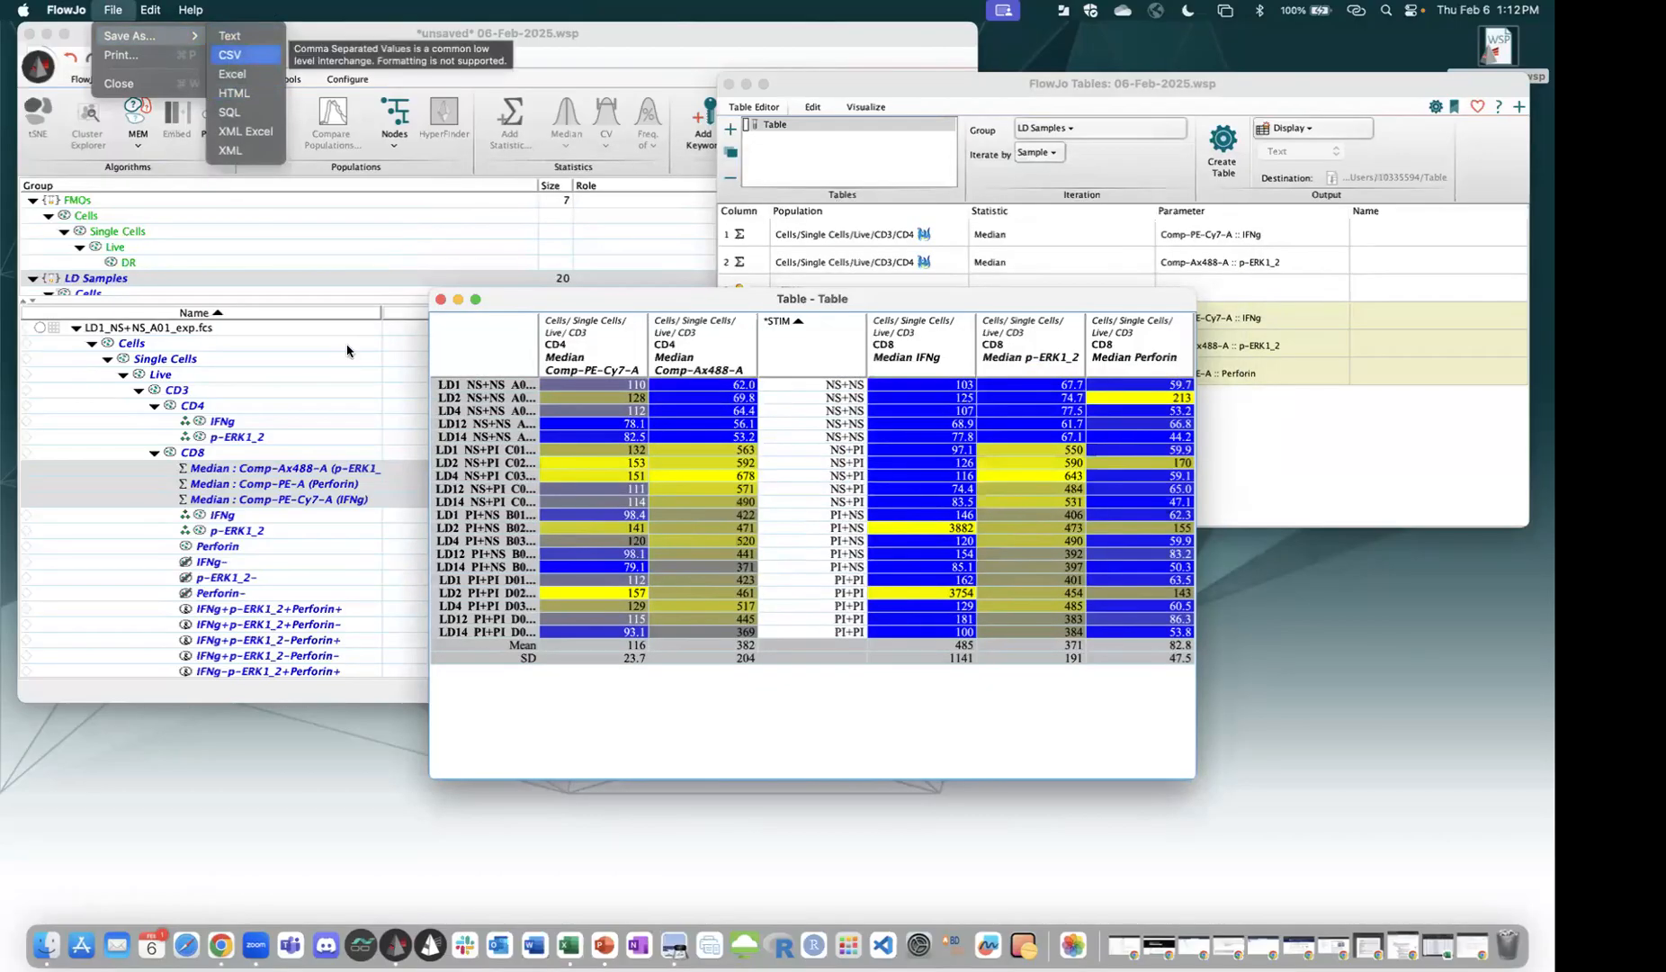
{"action": "left_click", "coordinate": [574, 302]}
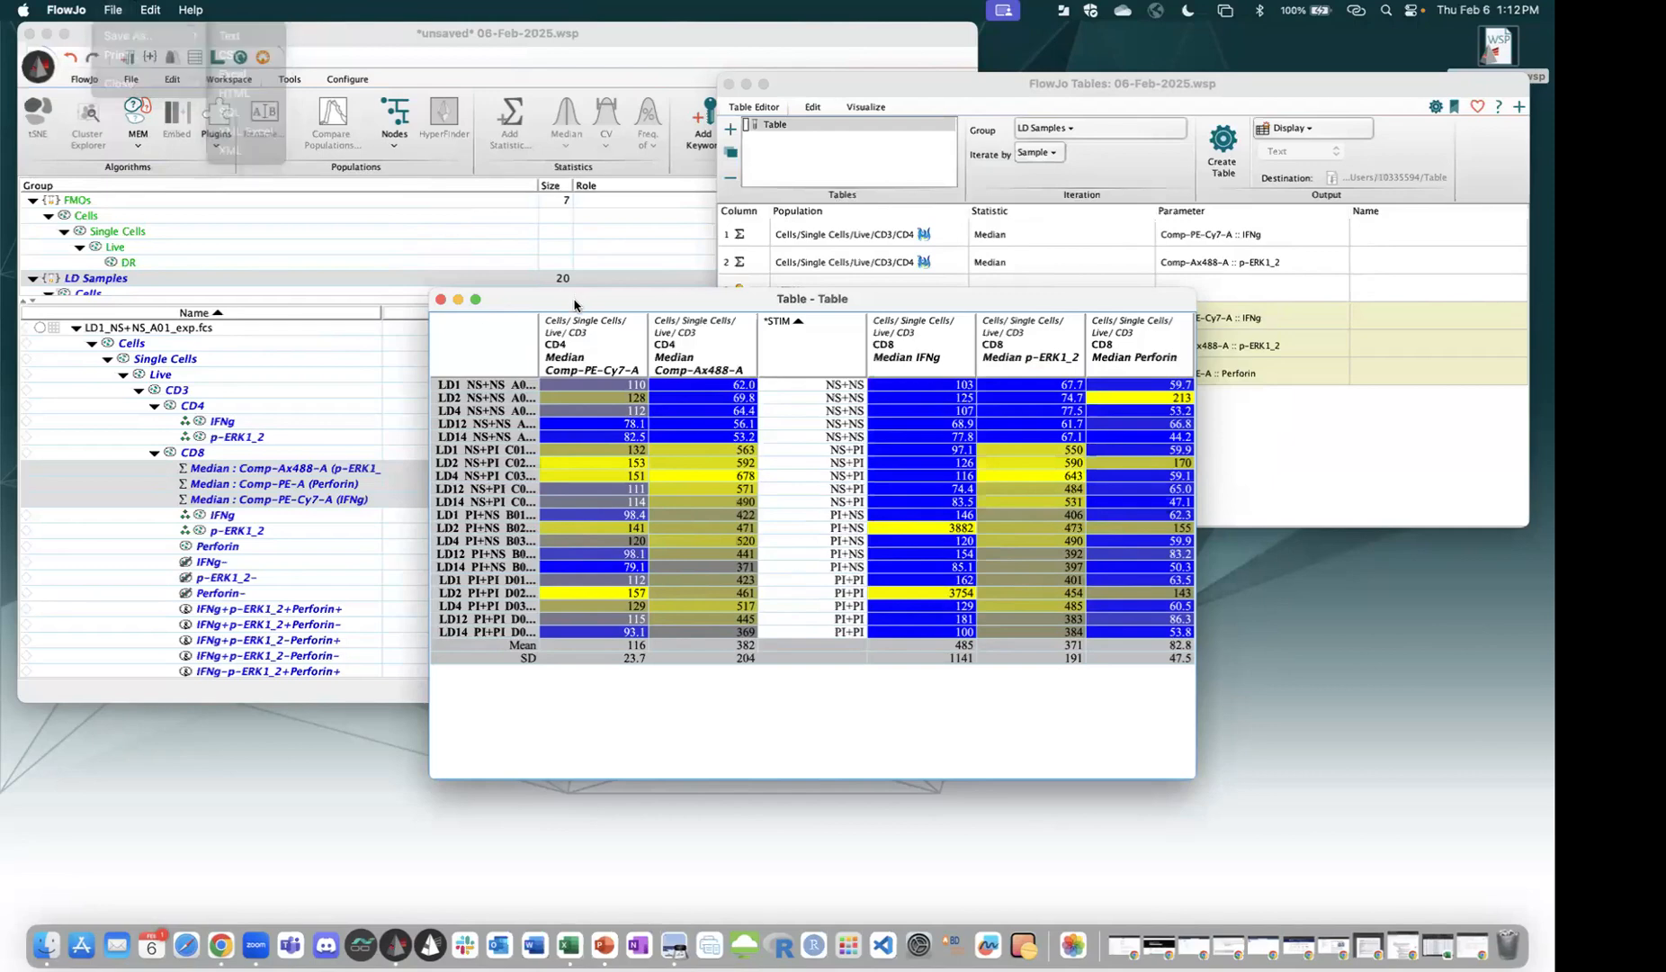
{"action": "left_click", "coordinate": [442, 301]}
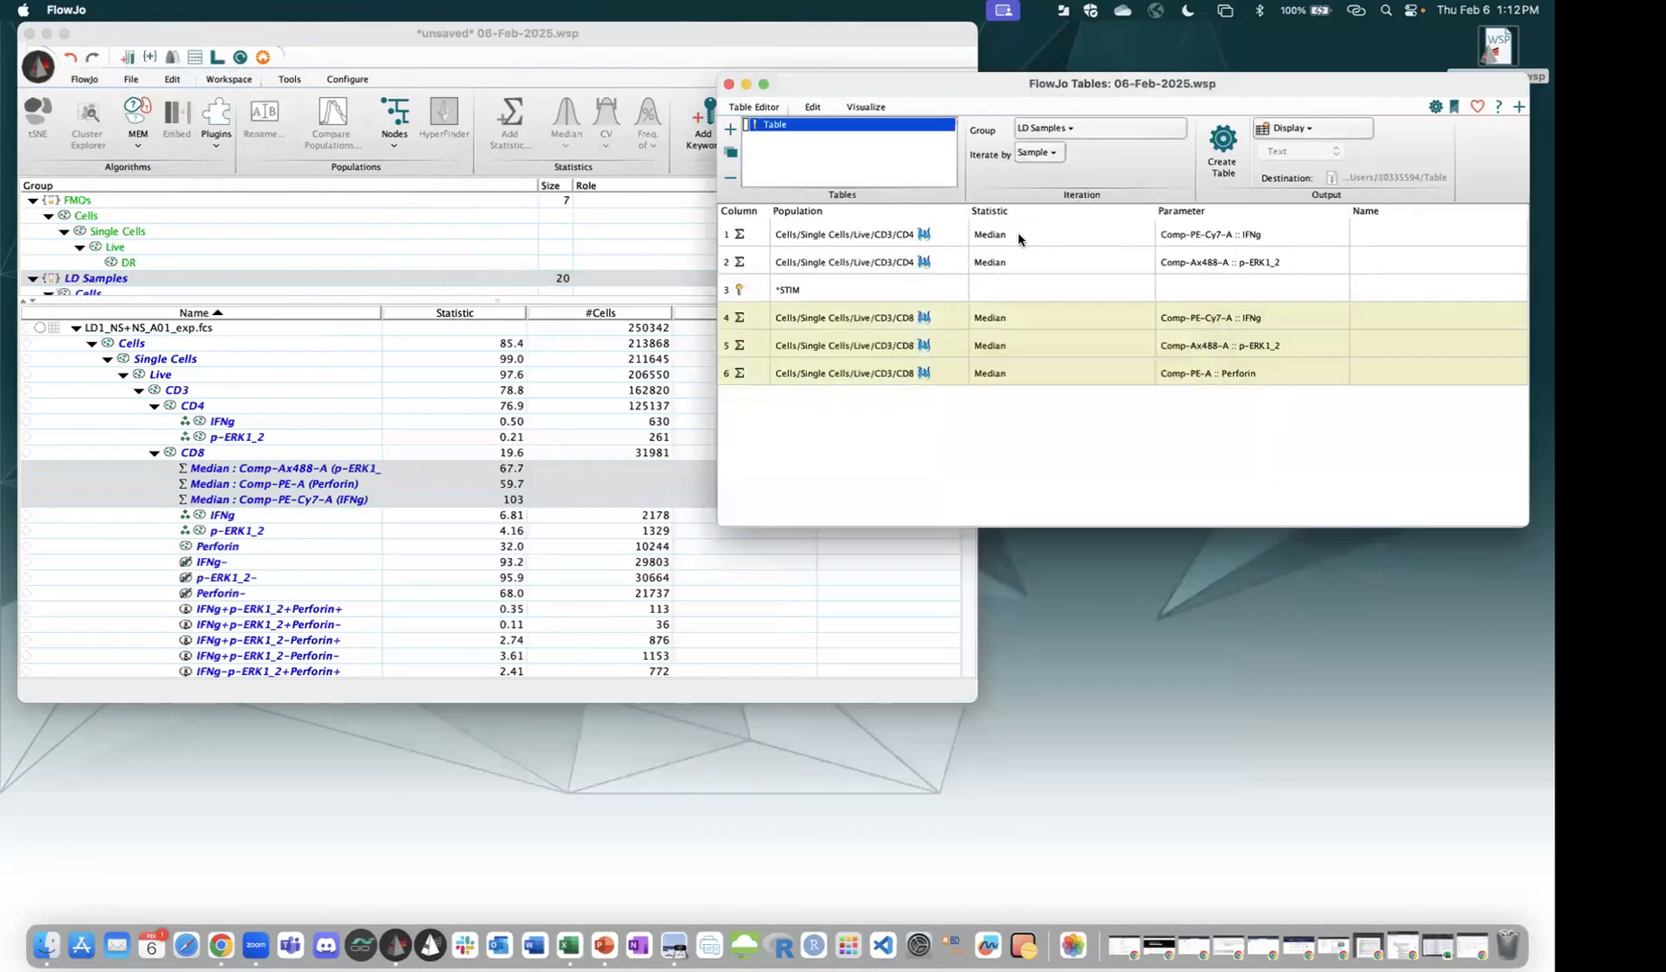
Output the heat-mapped table to the current layout, Layout-2-Batch, and close the layout and table editor windows.
{"action": "left_click", "coordinate": [1297, 133]}
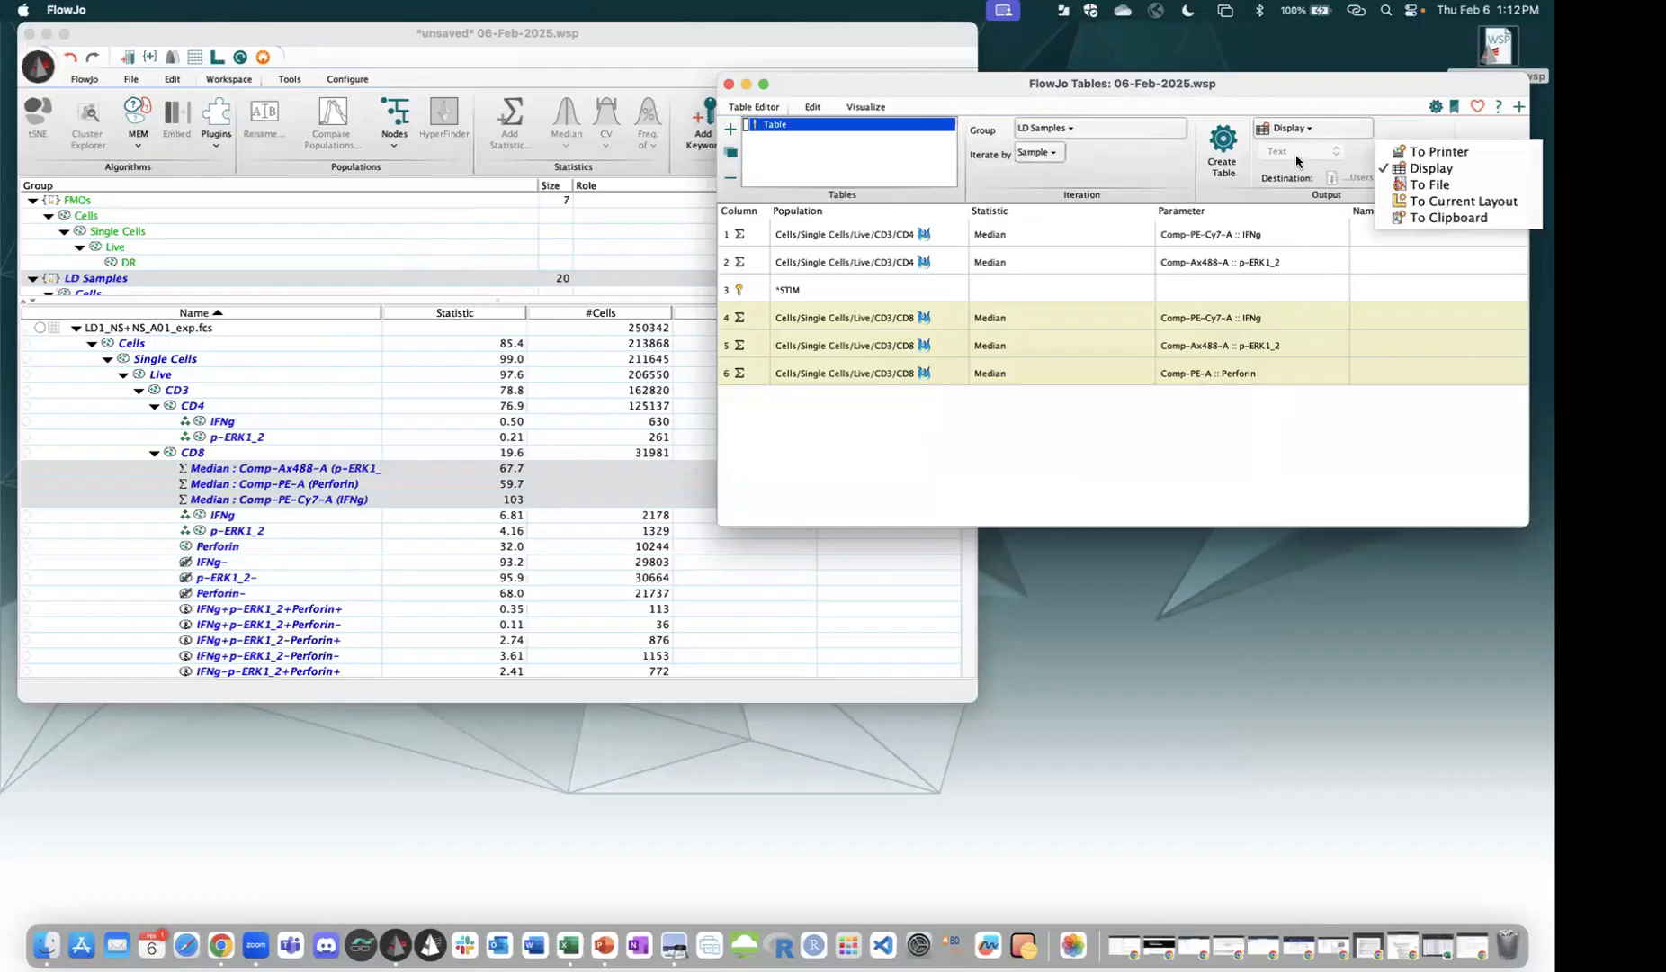
{"action": "left_click", "coordinate": [1340, 135]}
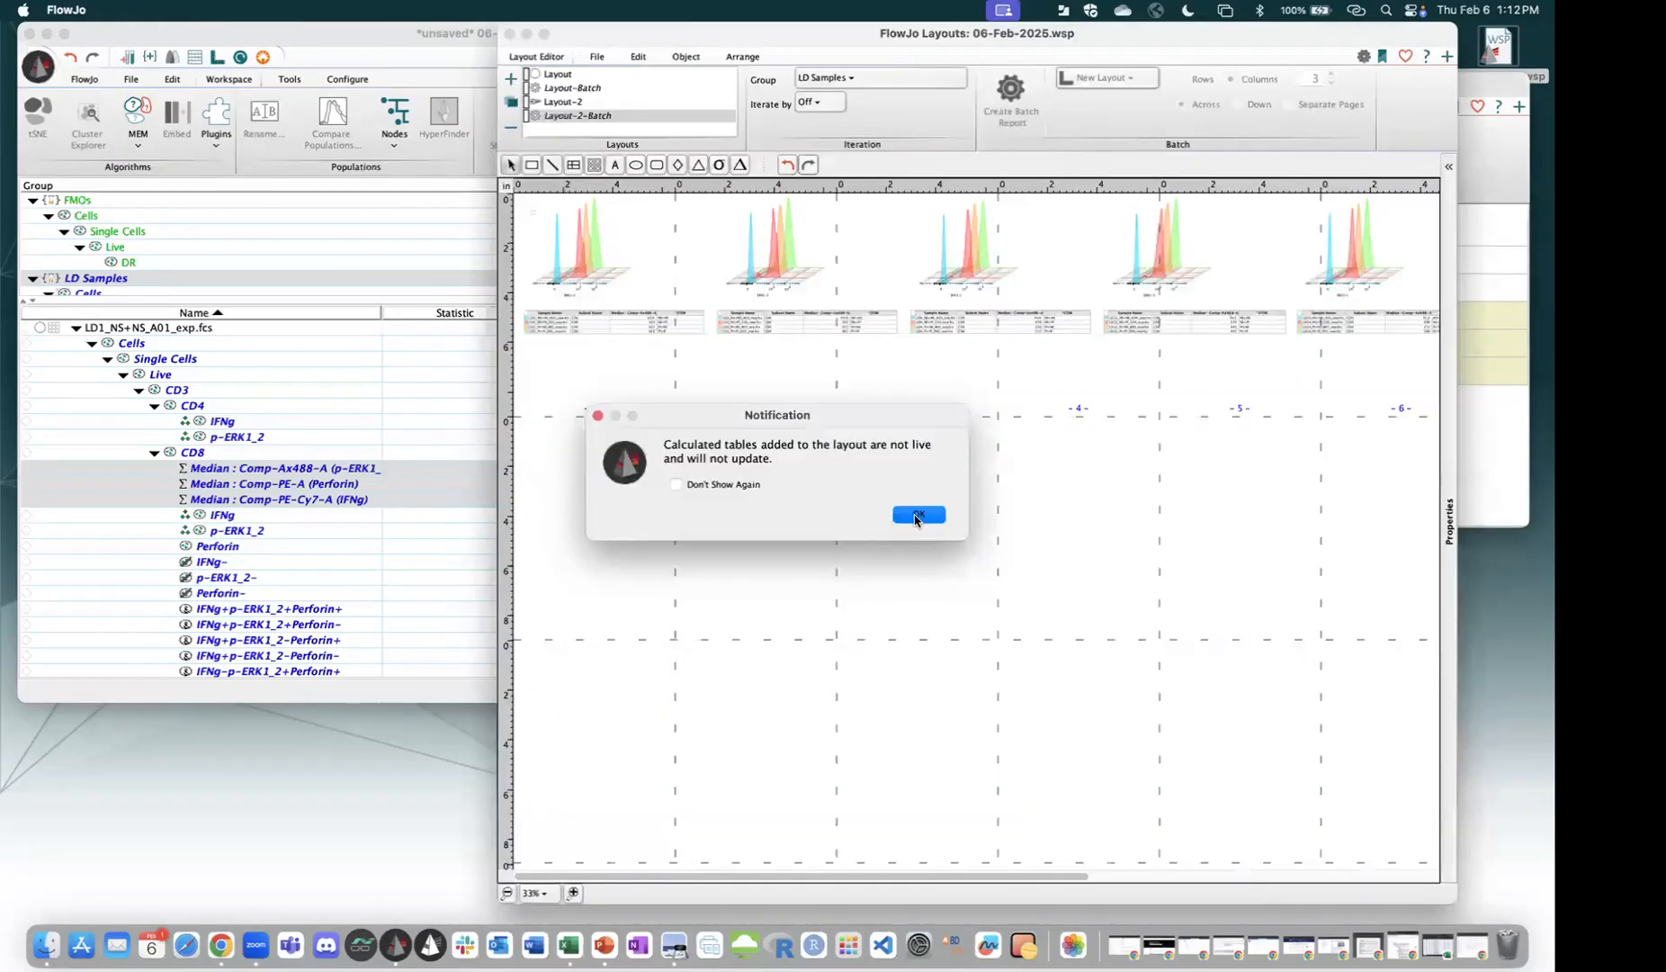
{"action": "left_click", "coordinate": [915, 516]}
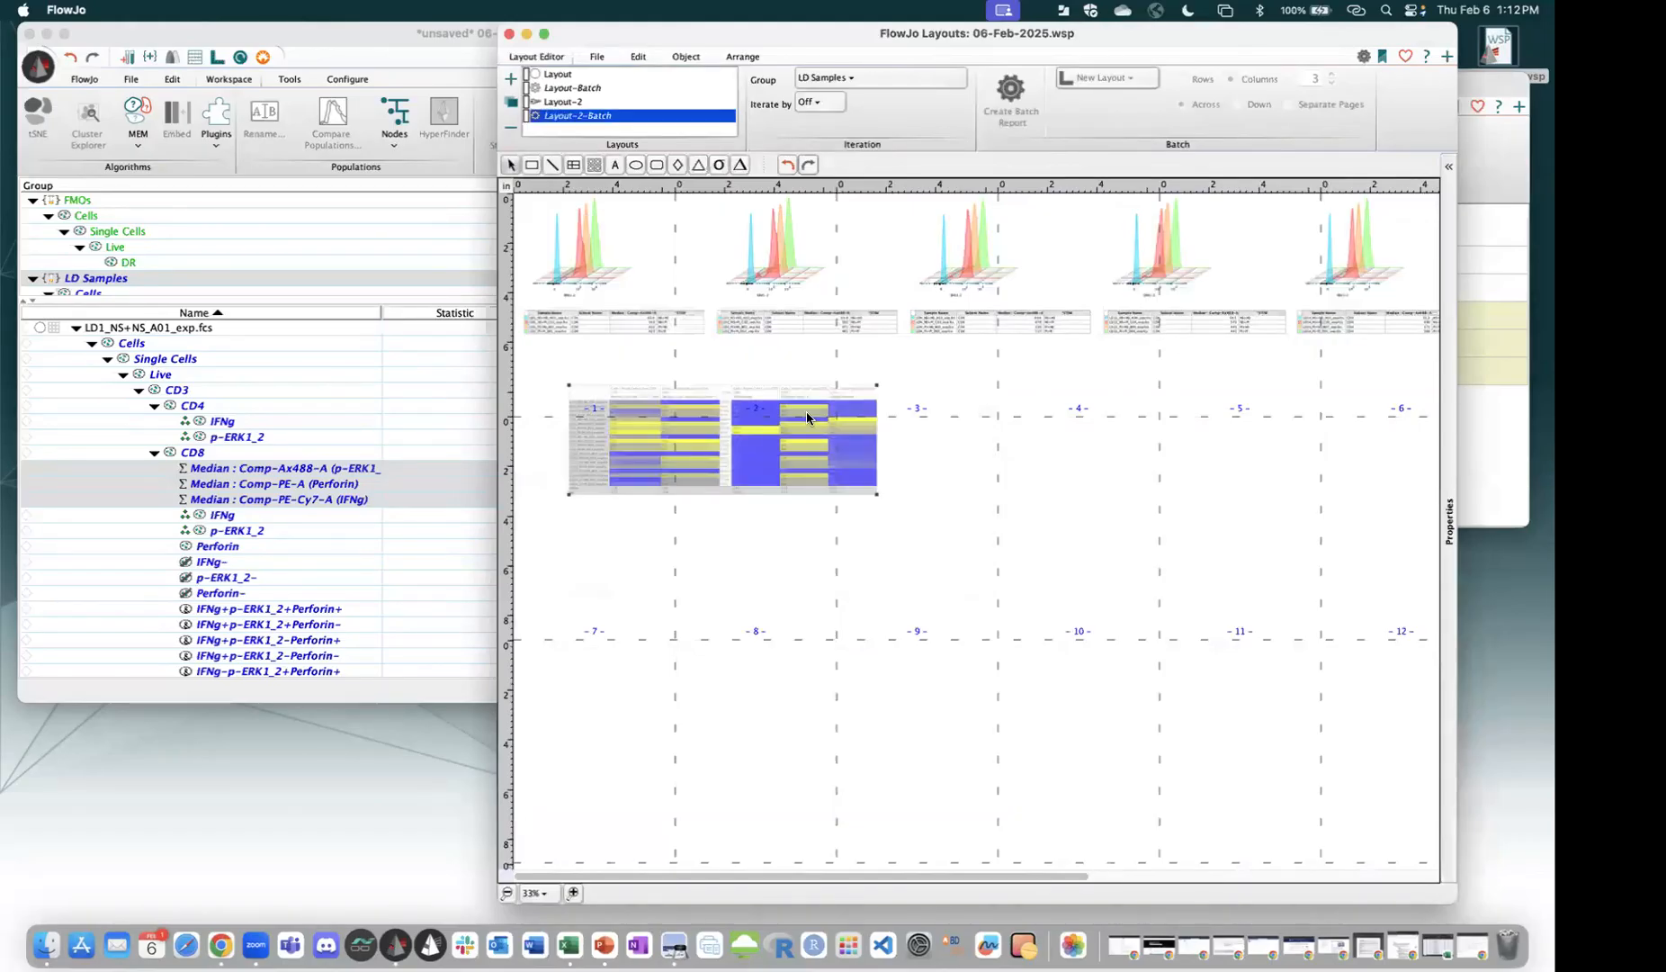
{"action": "left_click", "coordinate": [506, 897]}
{"action": "left_click", "coordinate": [507, 896]}
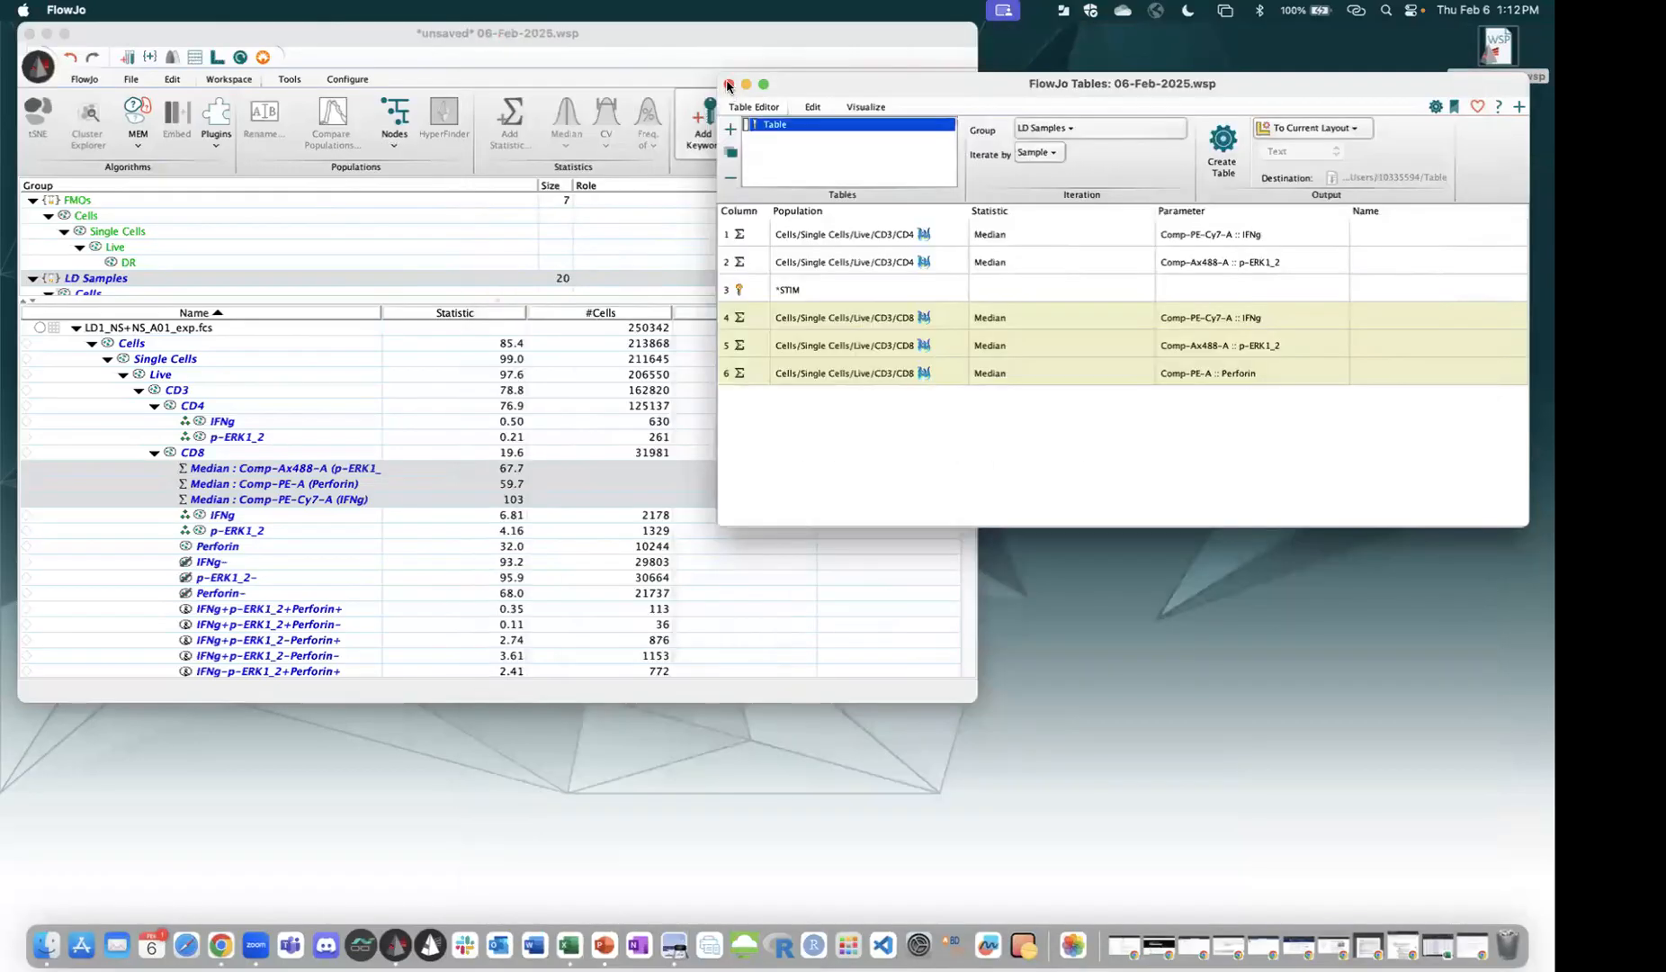
{"action": "left_click", "coordinate": [729, 84]}
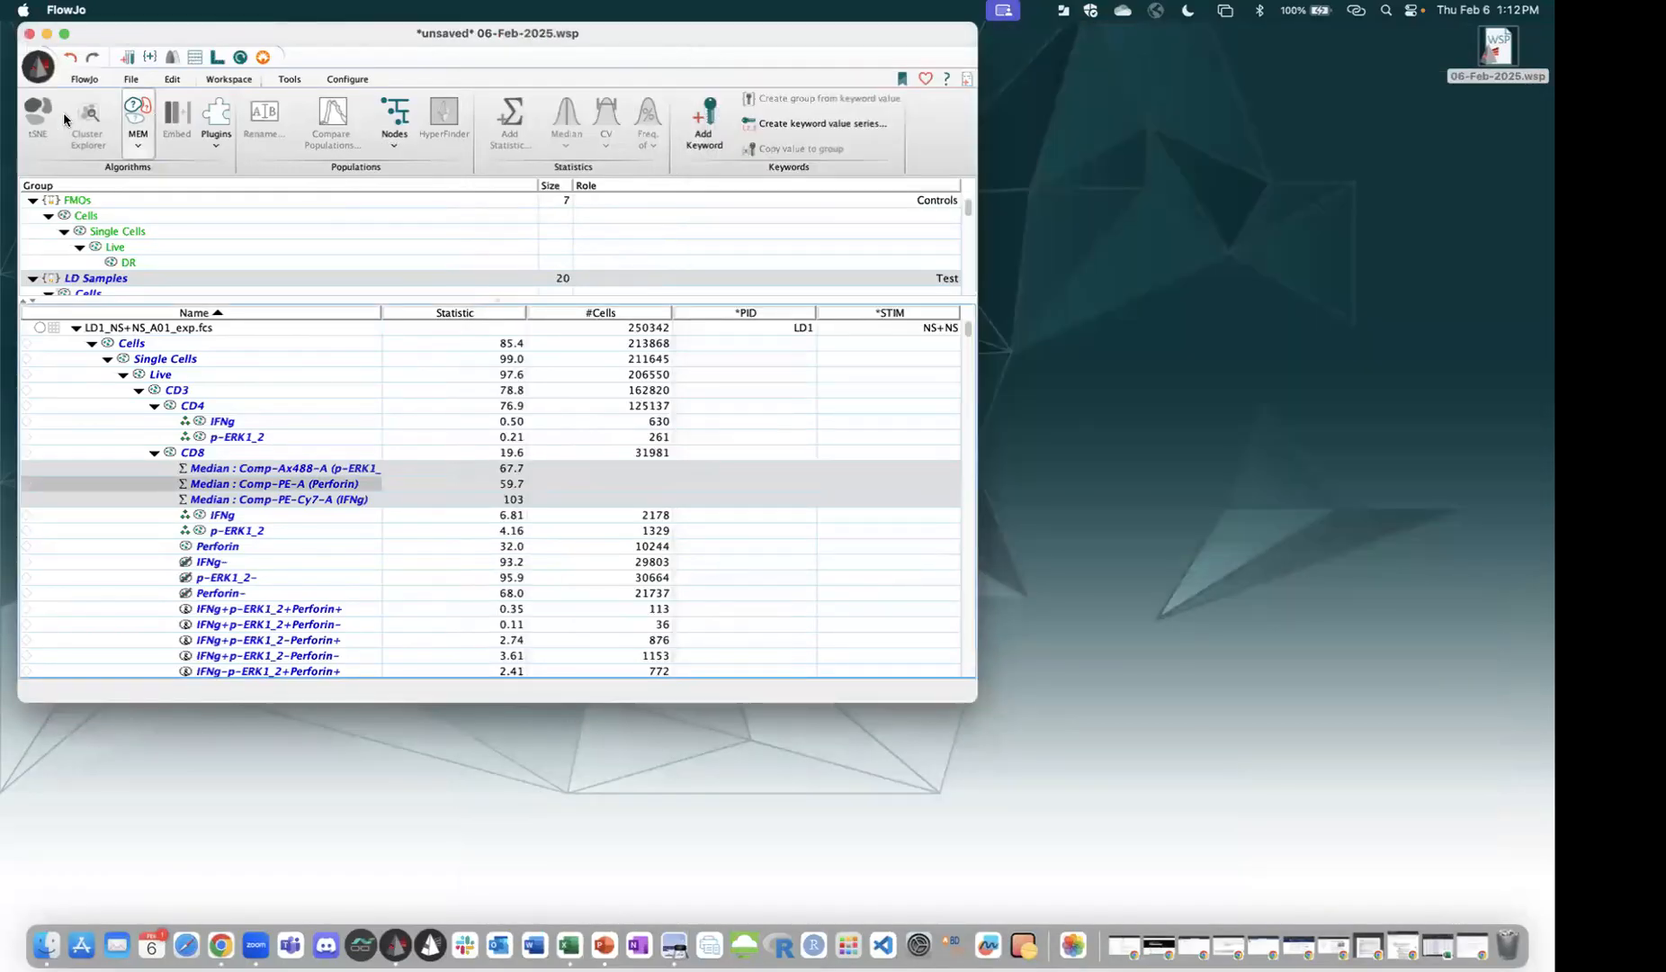
Save the workspace as a template named training template.wspt on the desktop, and move its file beside the workspace window.
{"action": "left_click", "coordinate": [36, 67]}
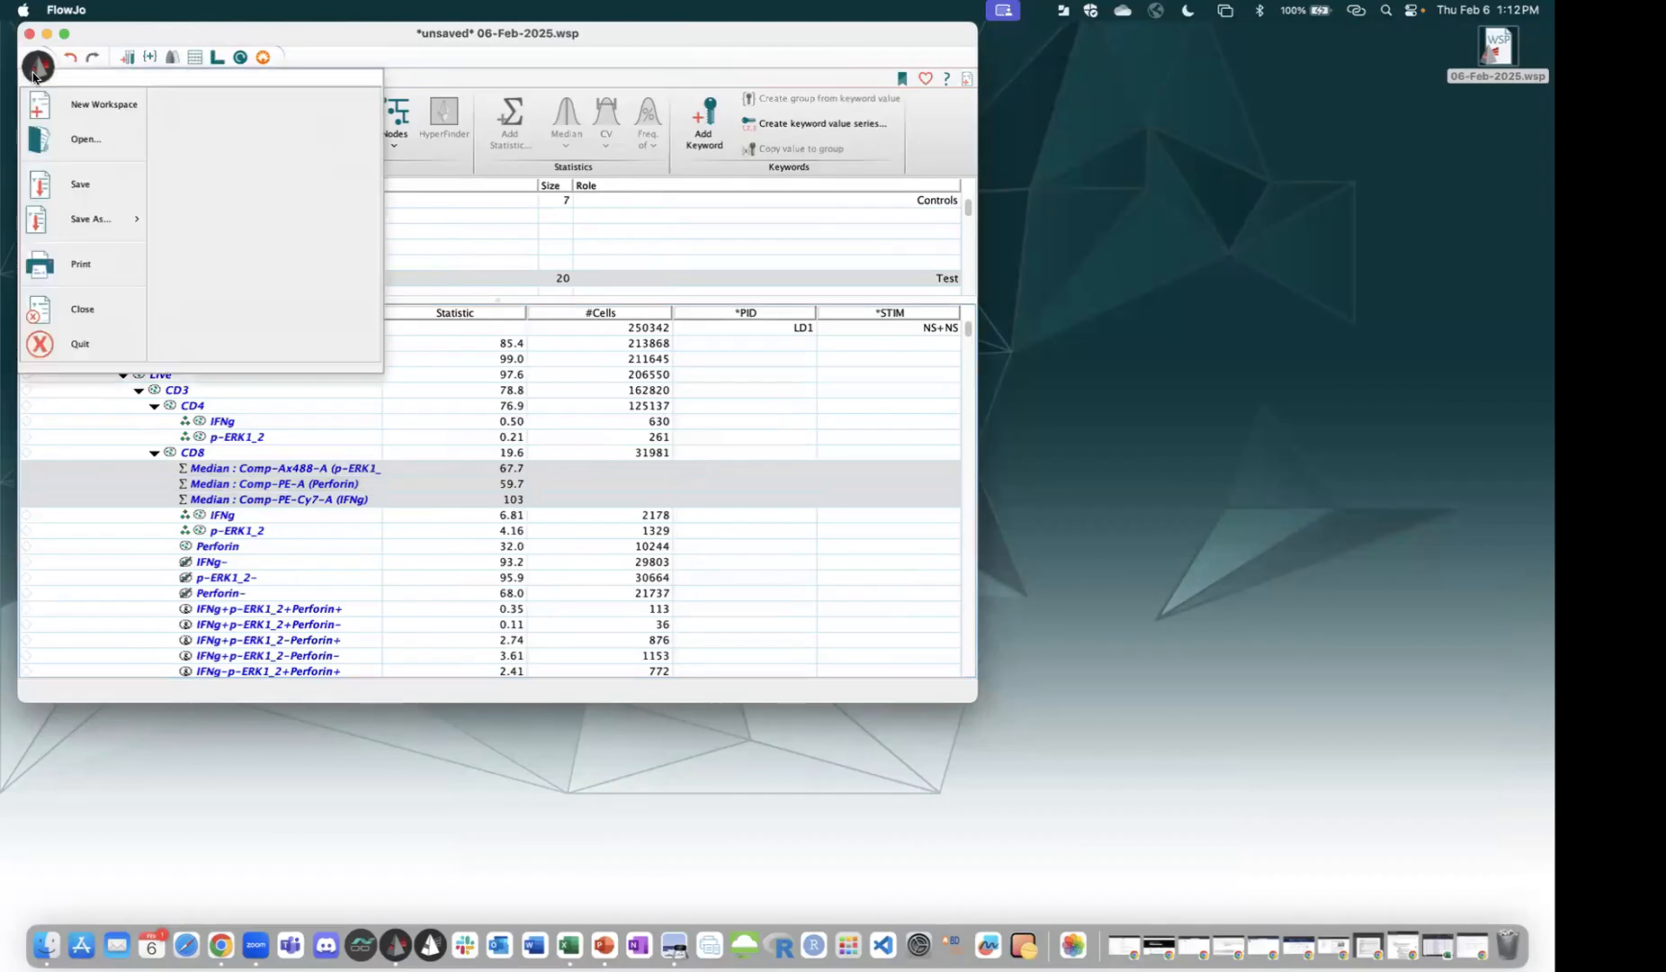
{"action": "mouse_move", "coordinate": [78, 230]}
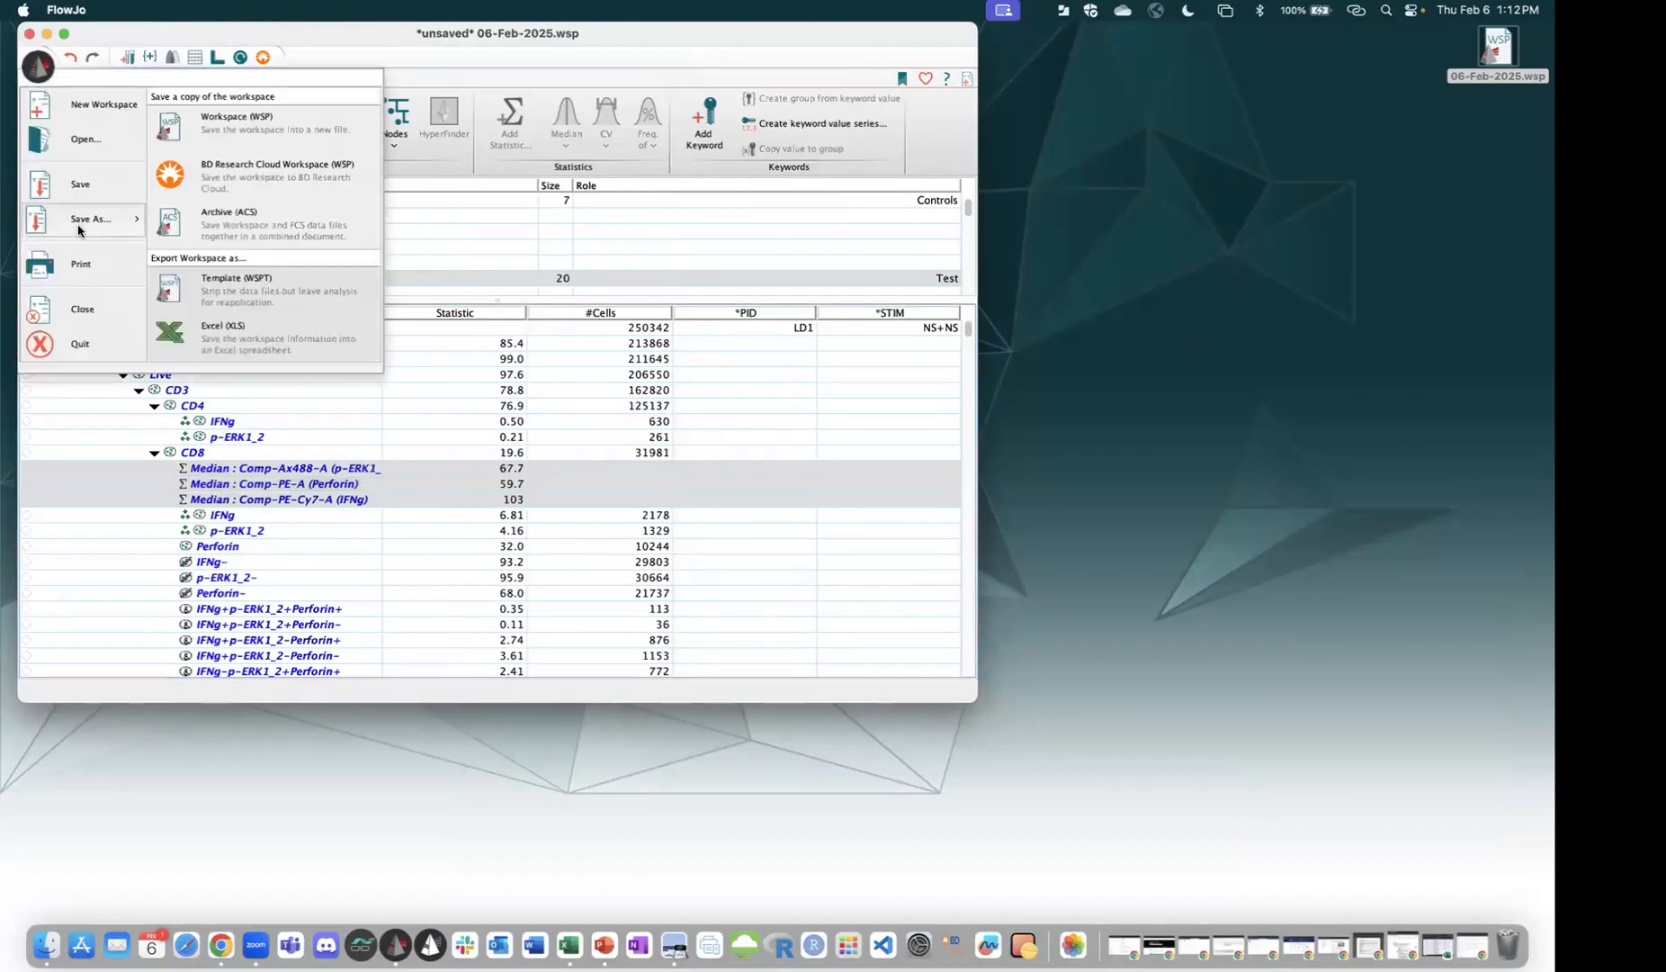
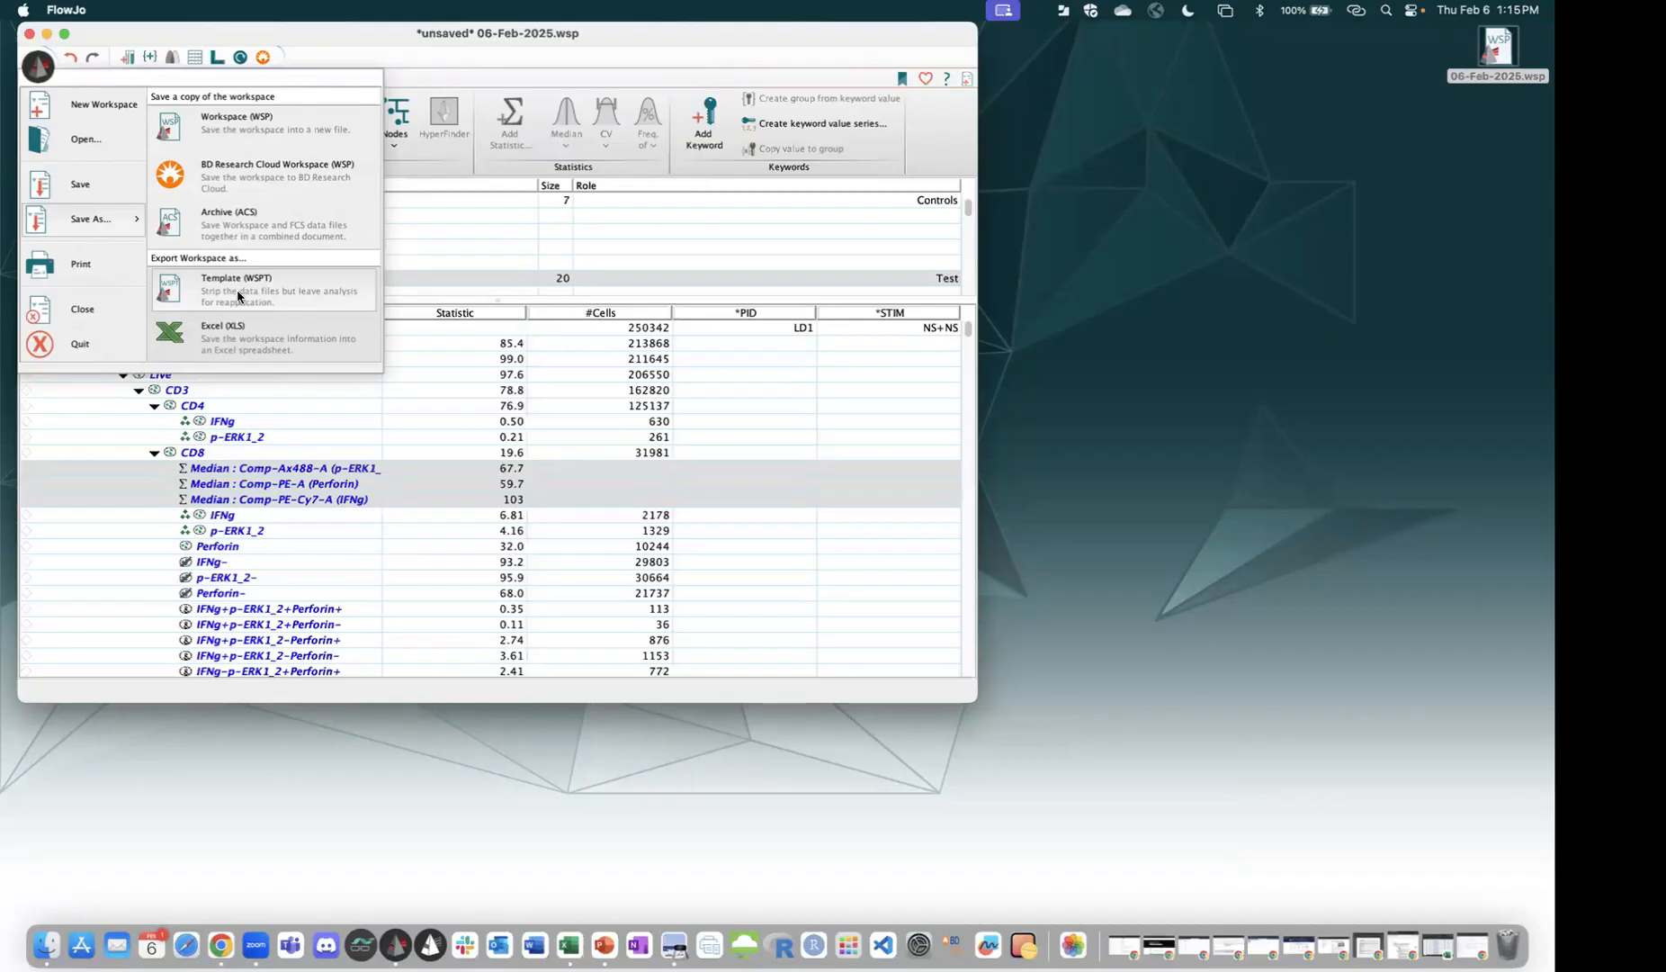
{"action": "left_click", "coordinate": [256, 294]}
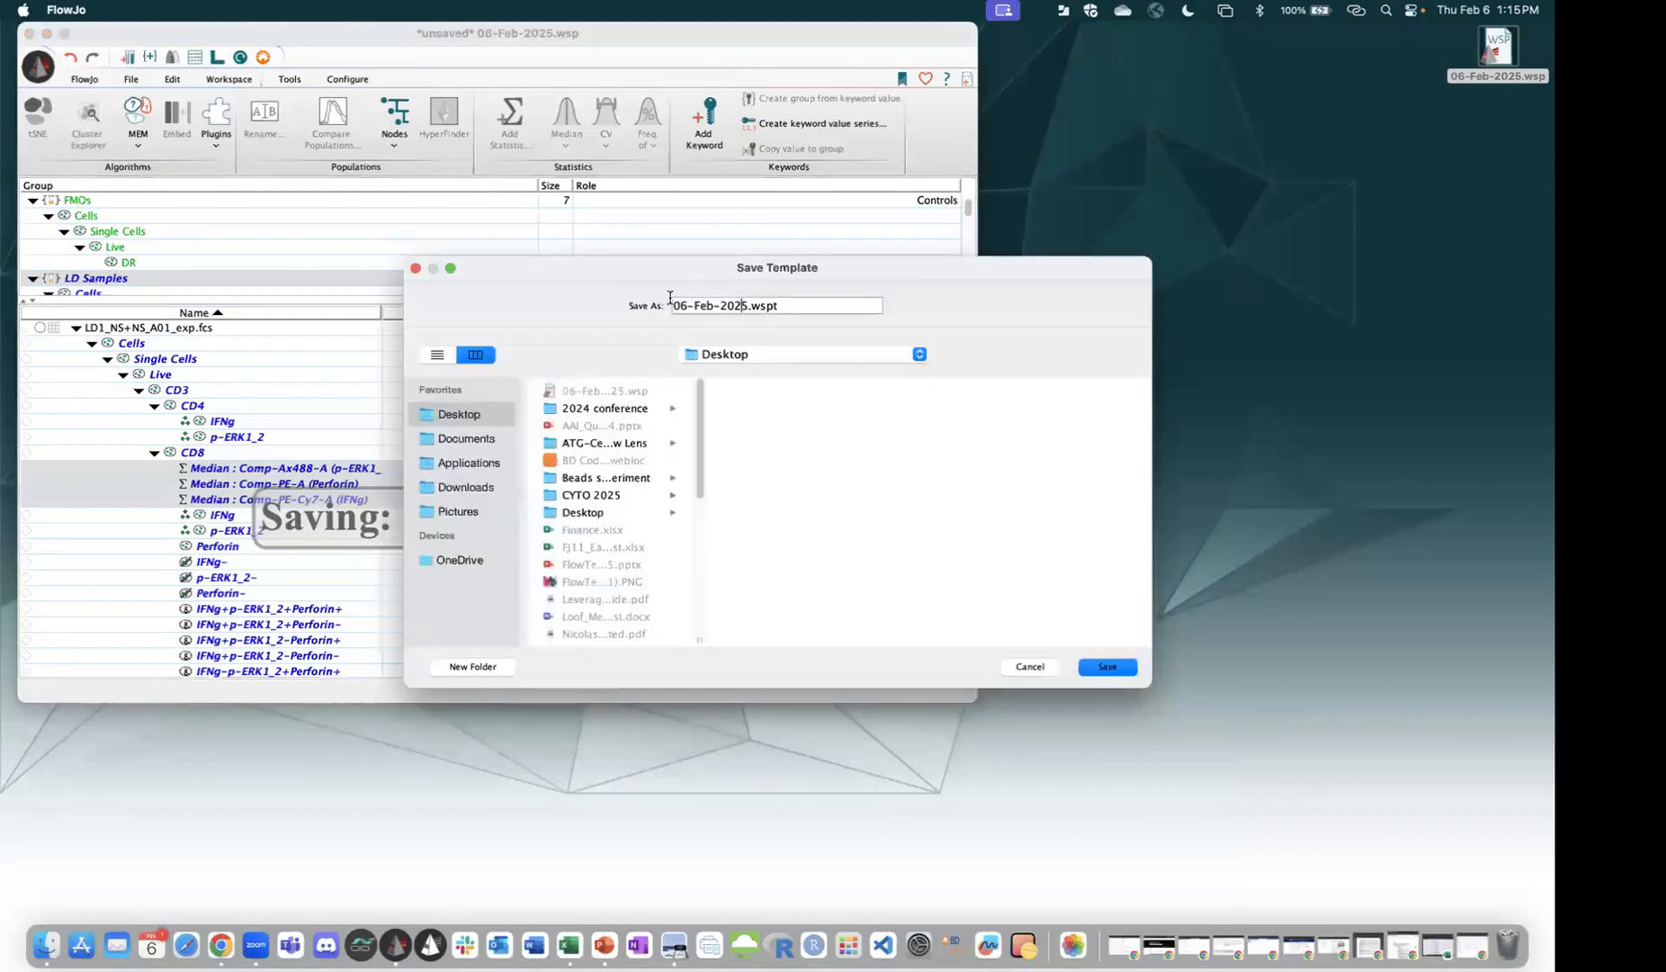
{"action": "type", "text": "training template"}
{"action": "left_click", "coordinate": [1108, 666]}
{"action": "left_click_drag", "start_coordinate": [1498, 131], "coordinate": [1046, 229]}
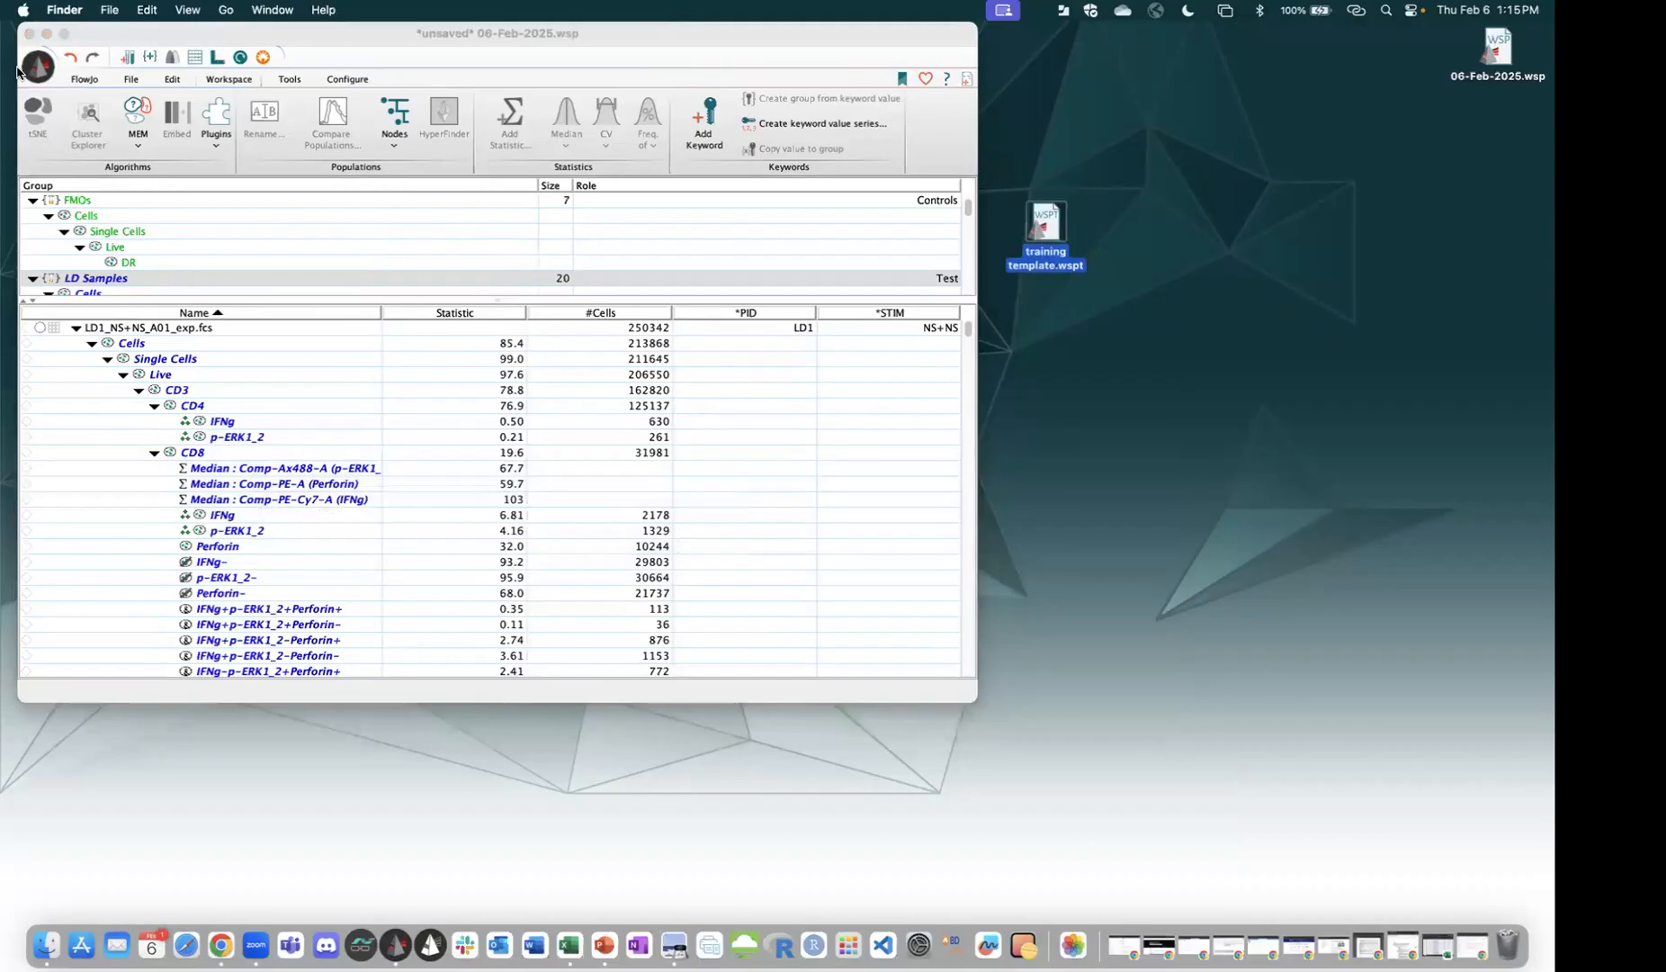
Close the current workspace and open training template.wspt from the desktop, with the group pane made taller.
{"action": "left_click", "coordinate": [29, 35]}
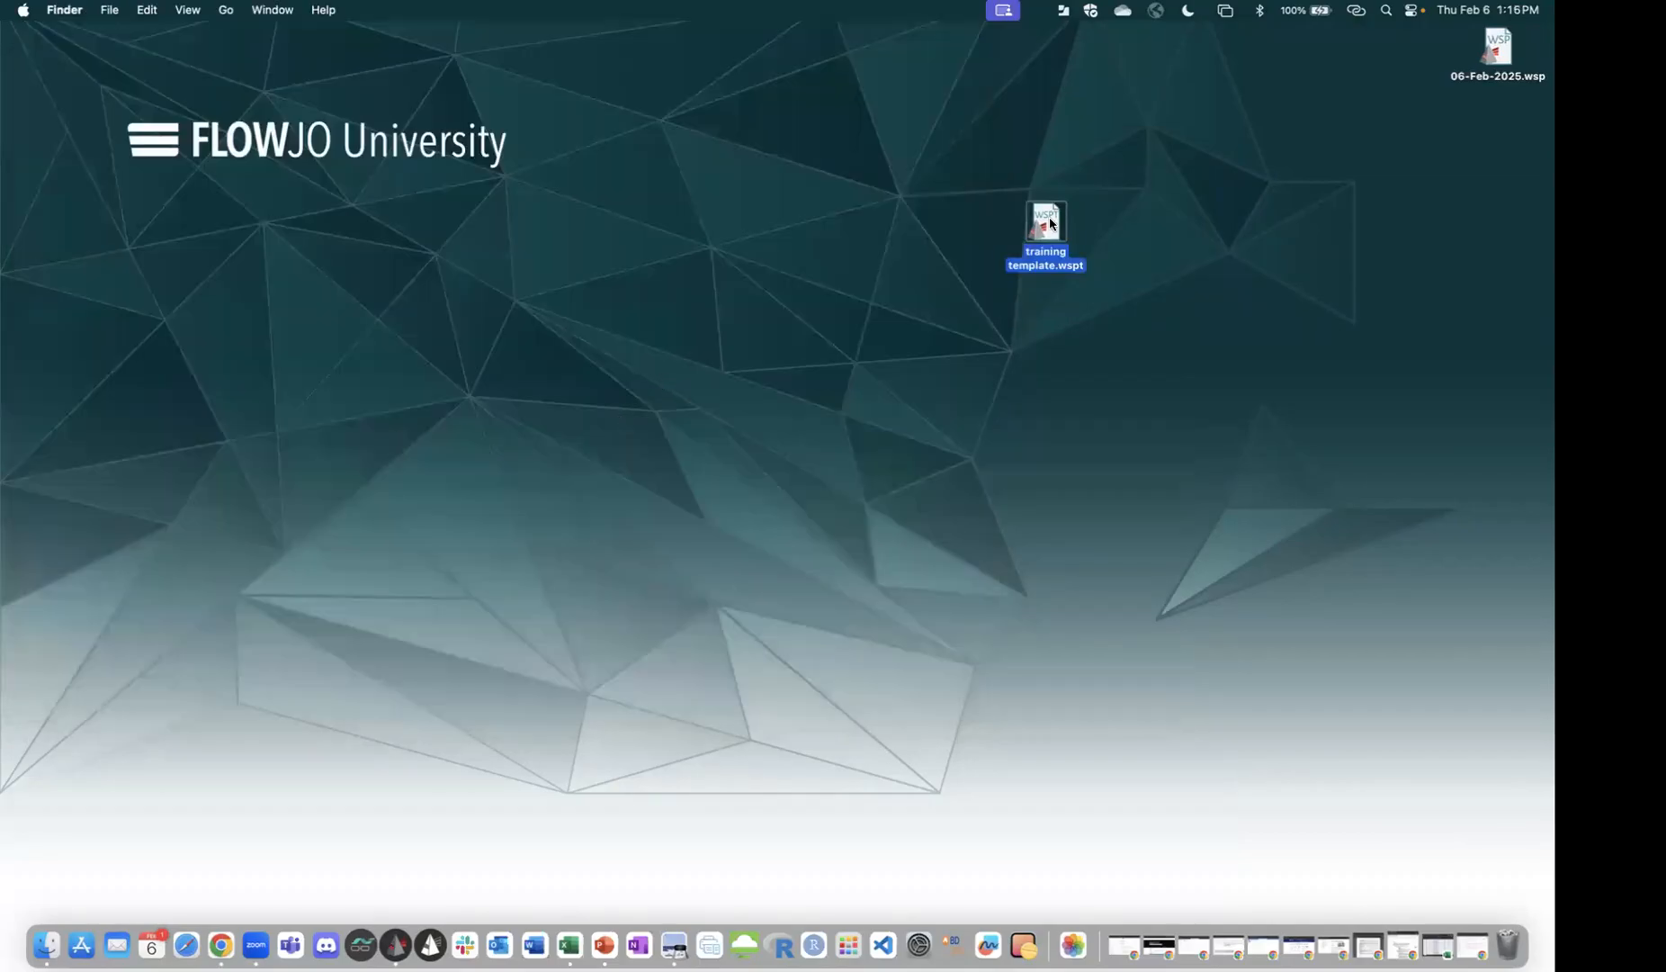
{"action": "double_click", "coordinate": [1044, 232]}
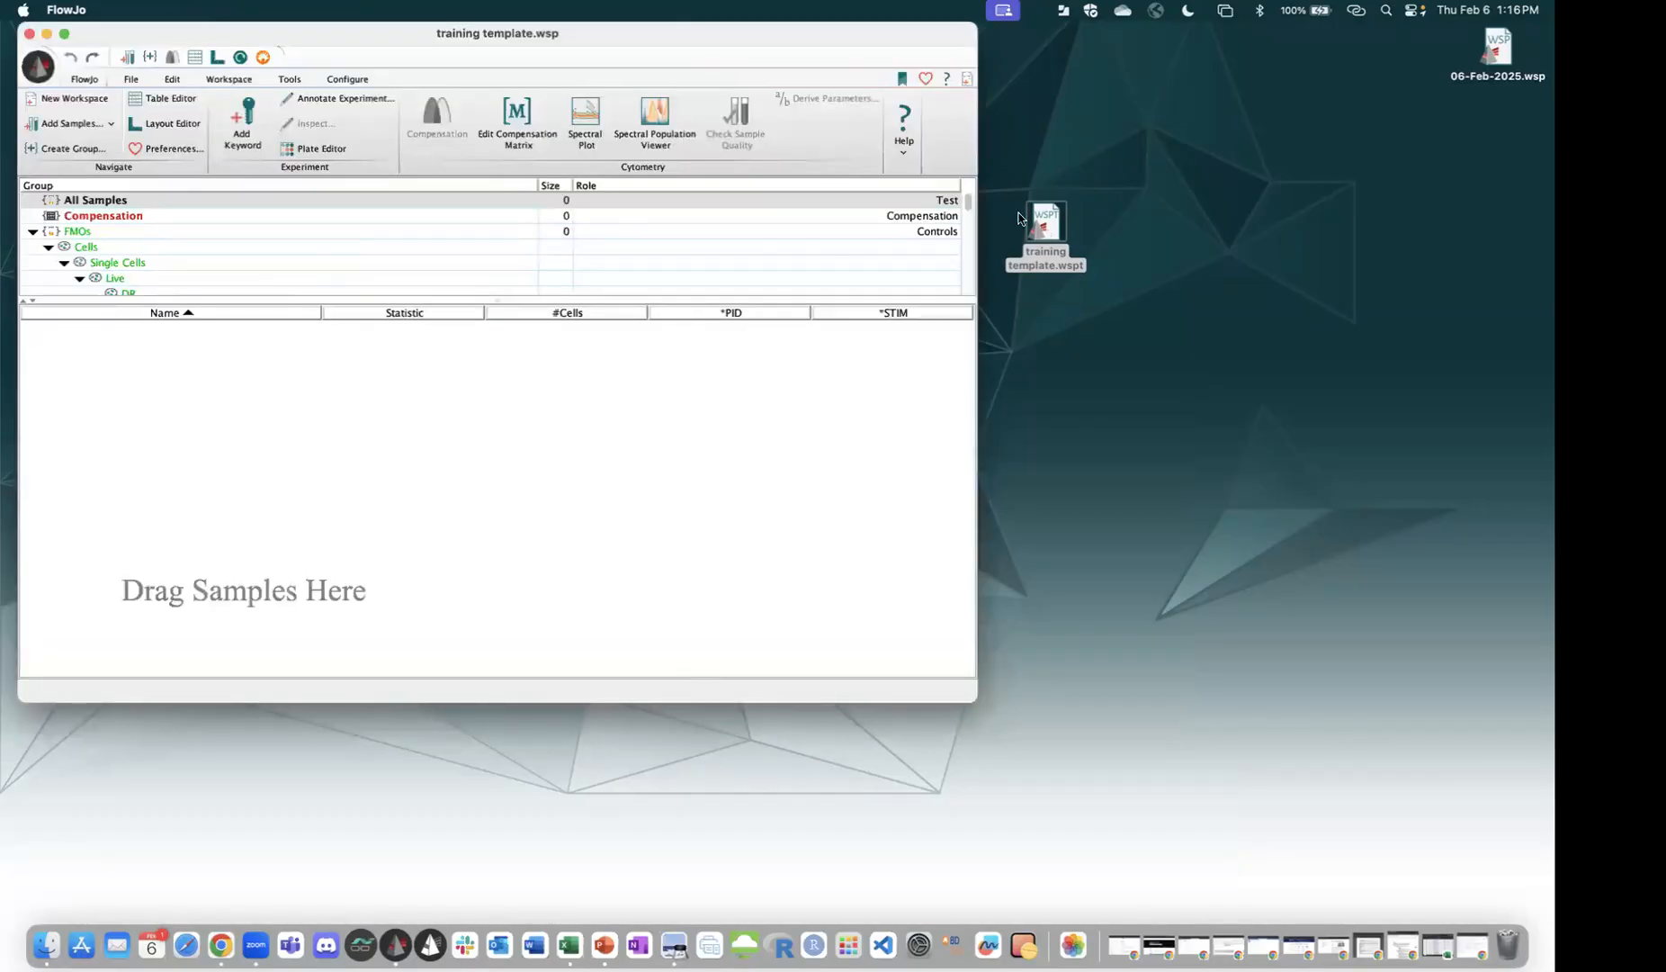
{"action": "left_click_drag", "start_coordinate": [275, 302], "coordinate": [368, 417]}
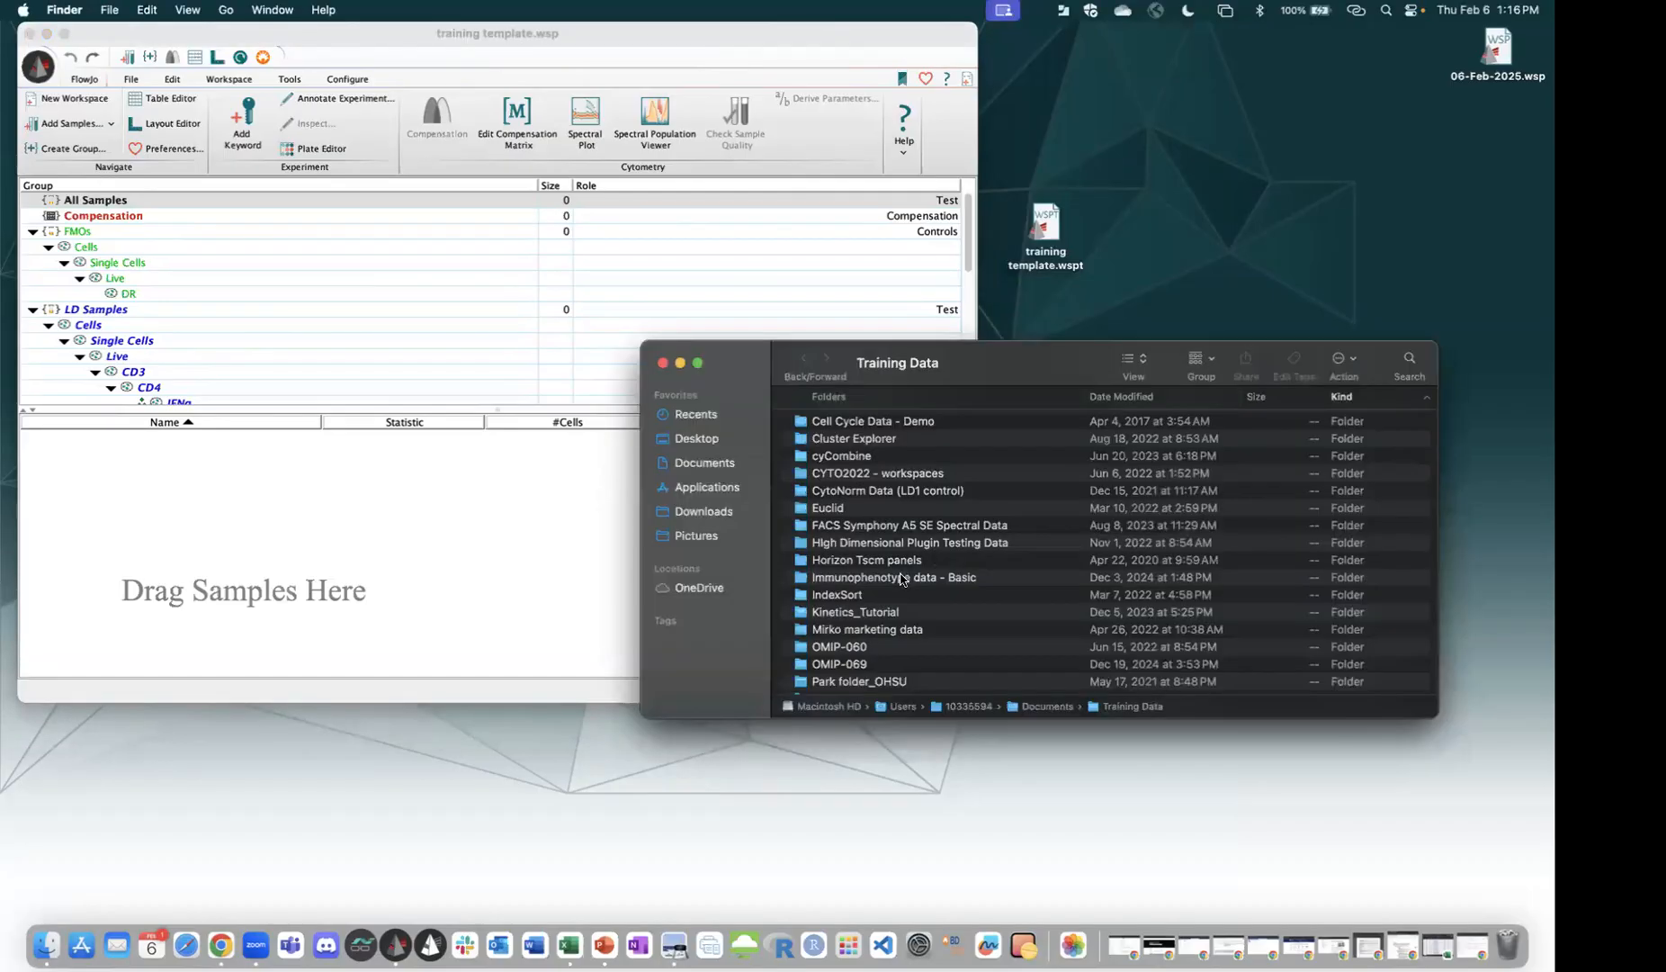
Add all FCS files from the Immunophenotype data - Basic folder to the template workspace and close the folder window.
{"action": "left_click", "coordinate": [900, 578]}
{"action": "key", "text": "super+Down"}
{"action": "scroll", "coordinate": [849, 458], "scroll_direction": "down", "scroll_amount": 3}
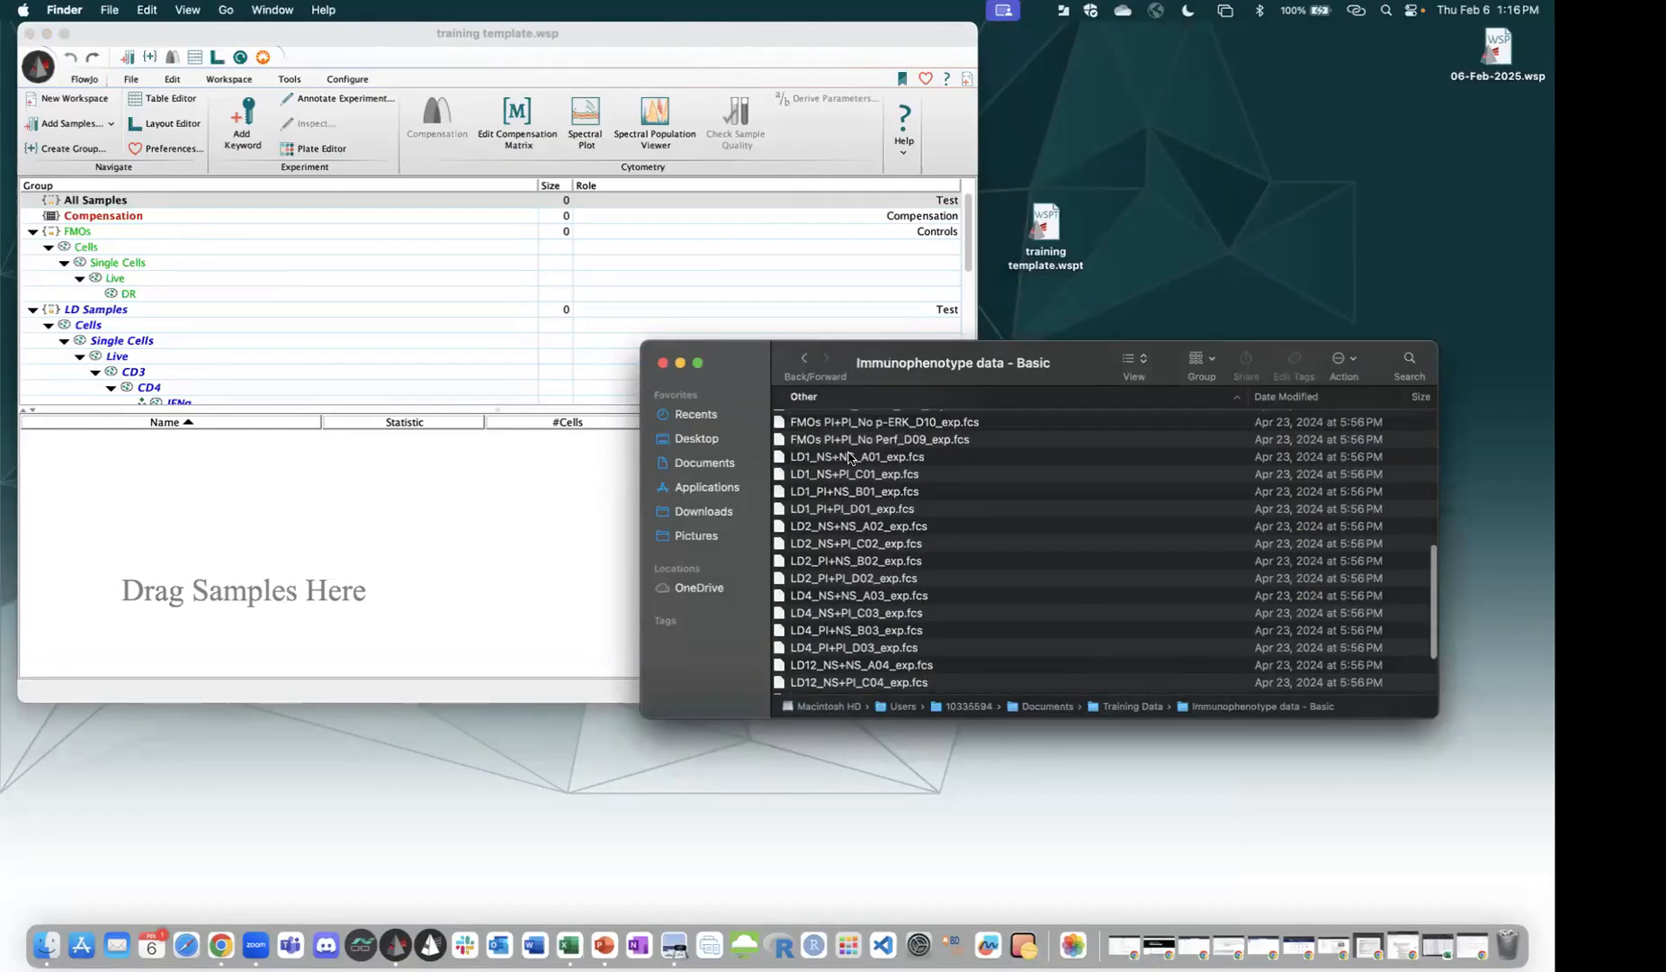
{"action": "scroll", "coordinate": [848, 458], "scroll_direction": "up", "scroll_amount": 5}
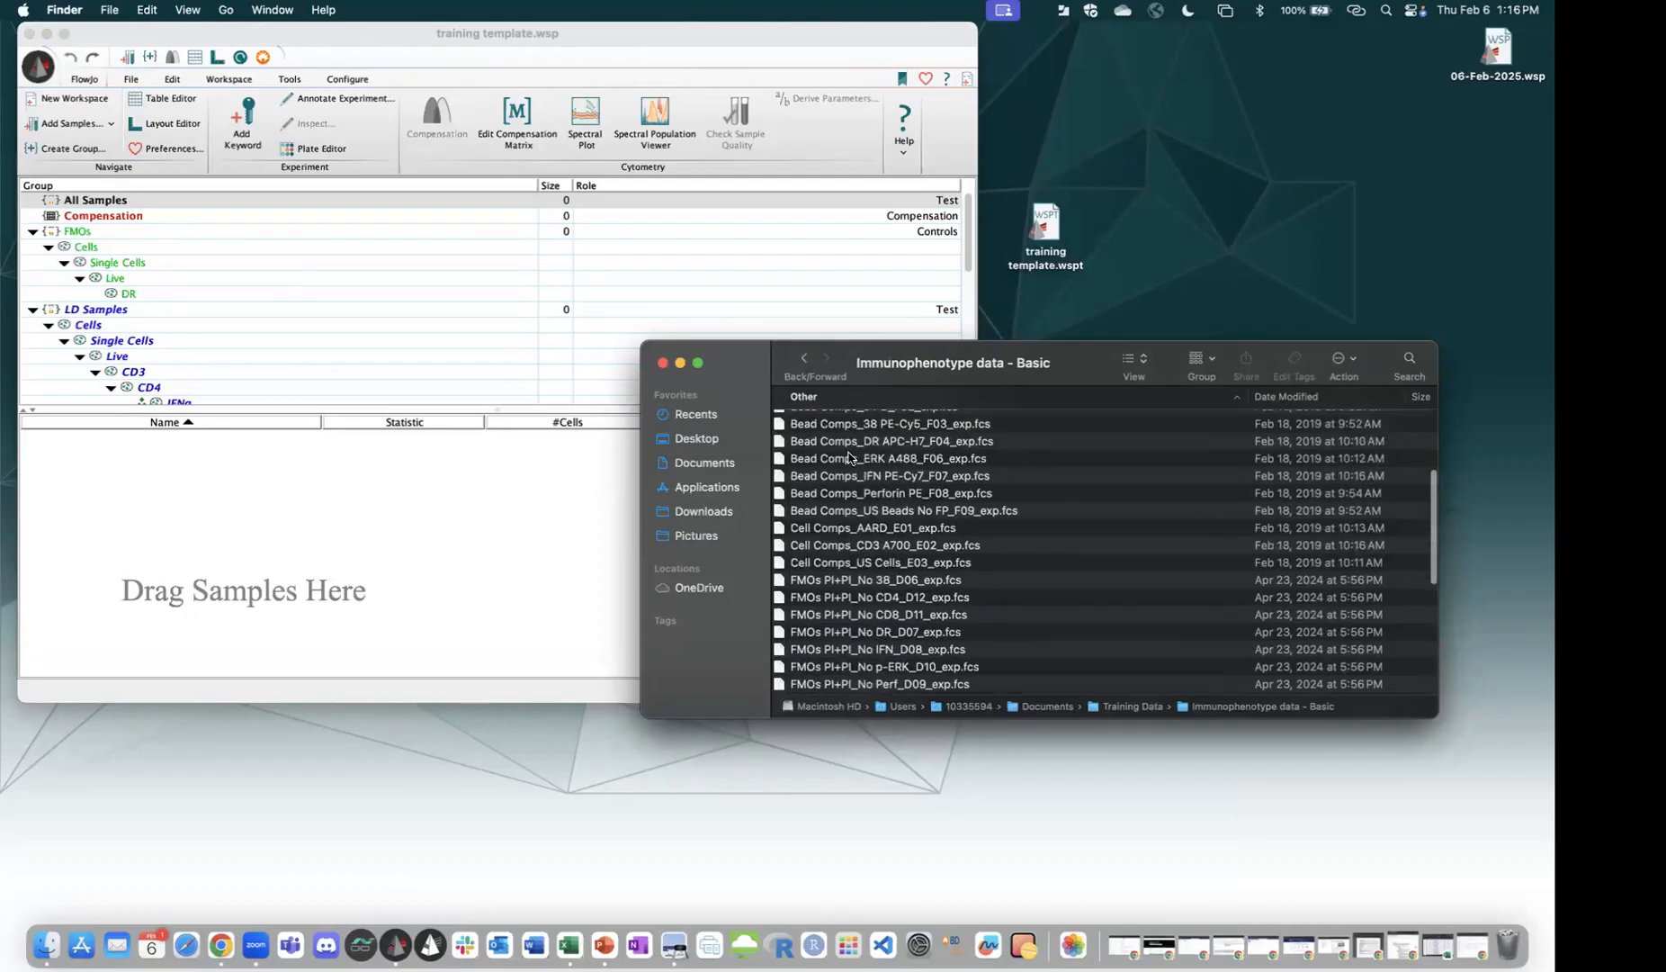
{"action": "scroll", "coordinate": [847, 461], "scroll_direction": "up", "scroll_amount": 2}
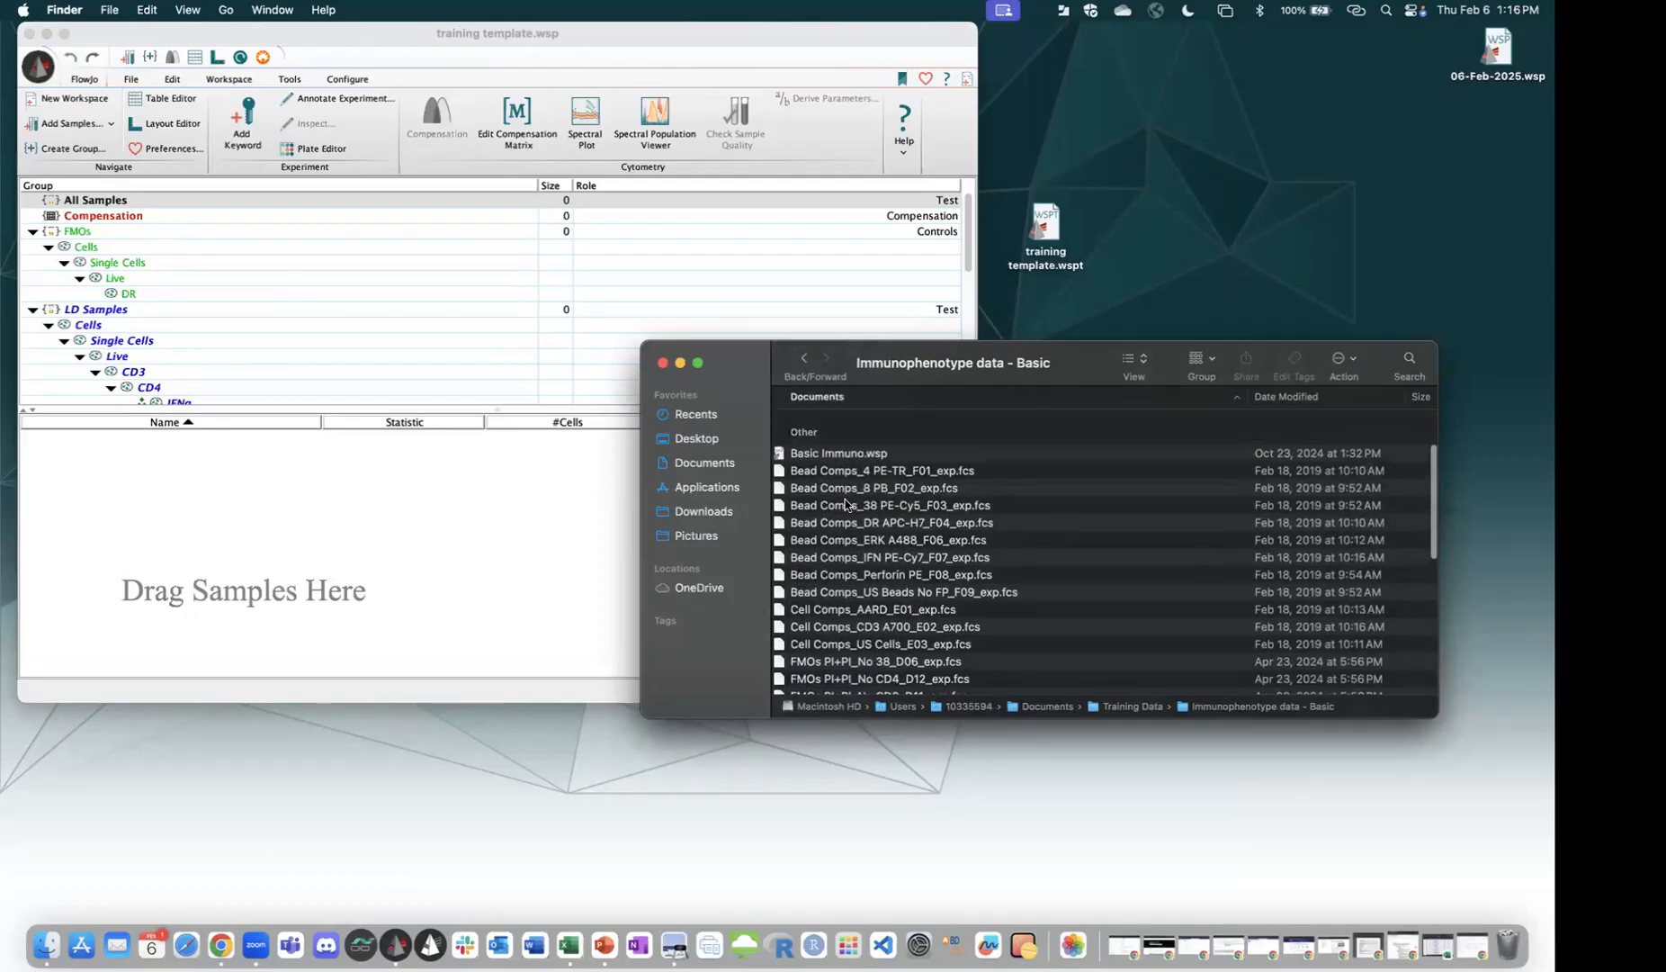
{"action": "left_click", "coordinate": [845, 469]}
{"action": "scroll", "coordinate": [845, 505], "scroll_direction": "down", "scroll_amount": 5}
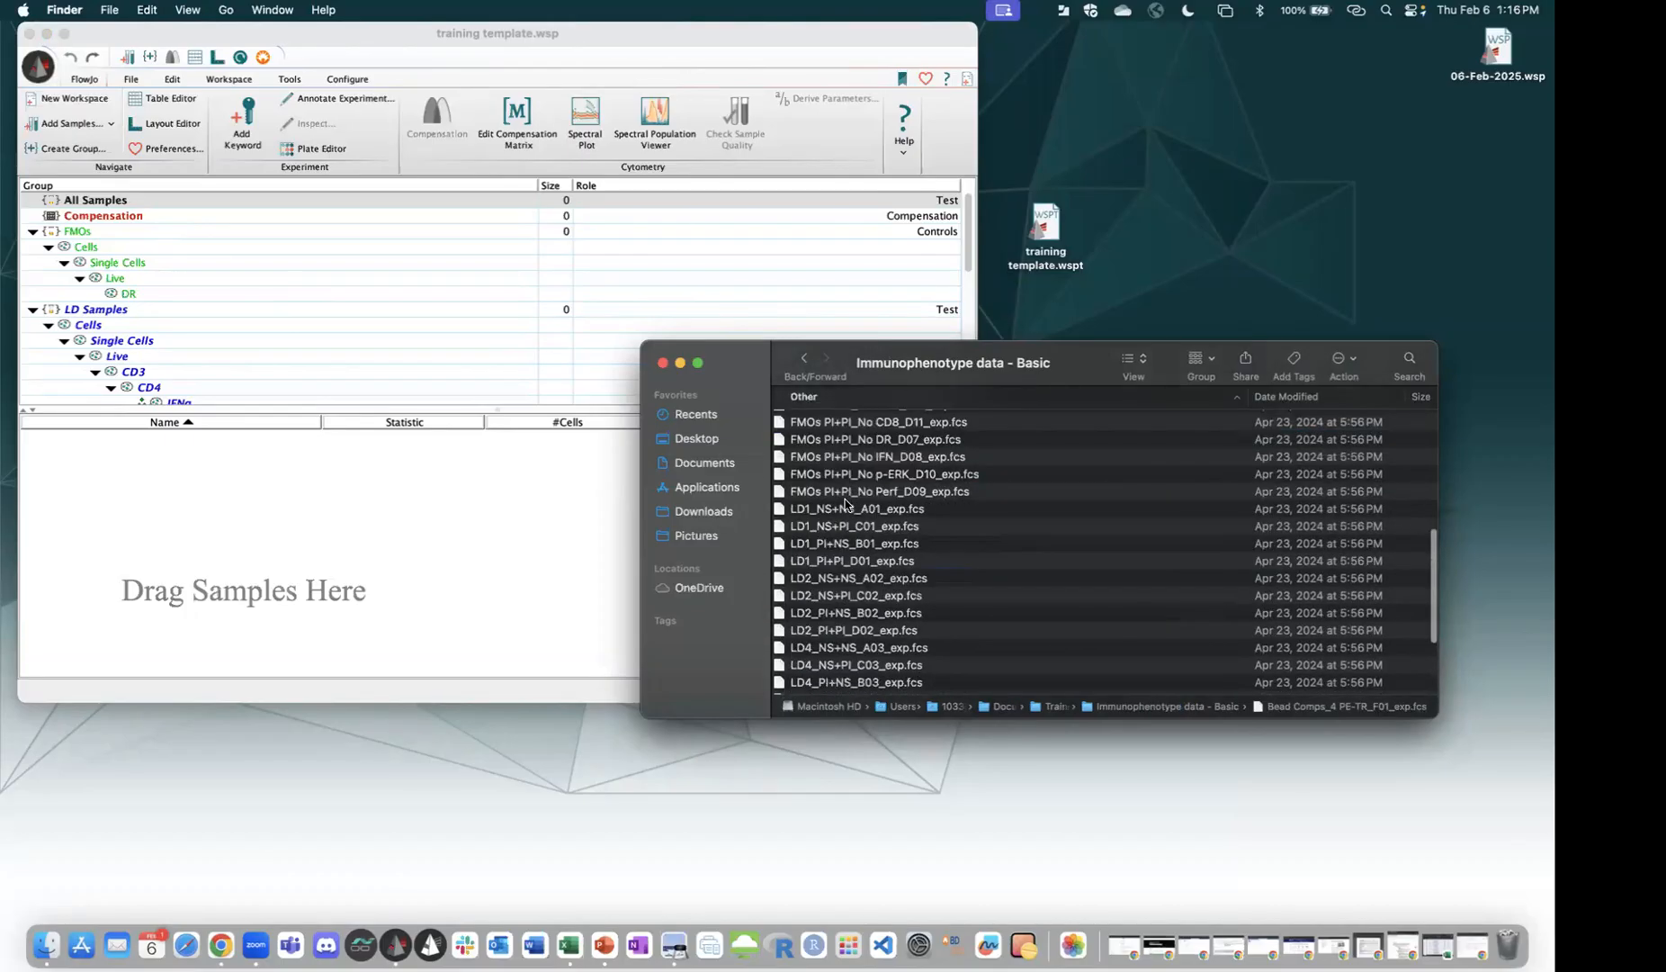
{"action": "scroll", "coordinate": [846, 504], "scroll_direction": "down", "scroll_amount": 4}
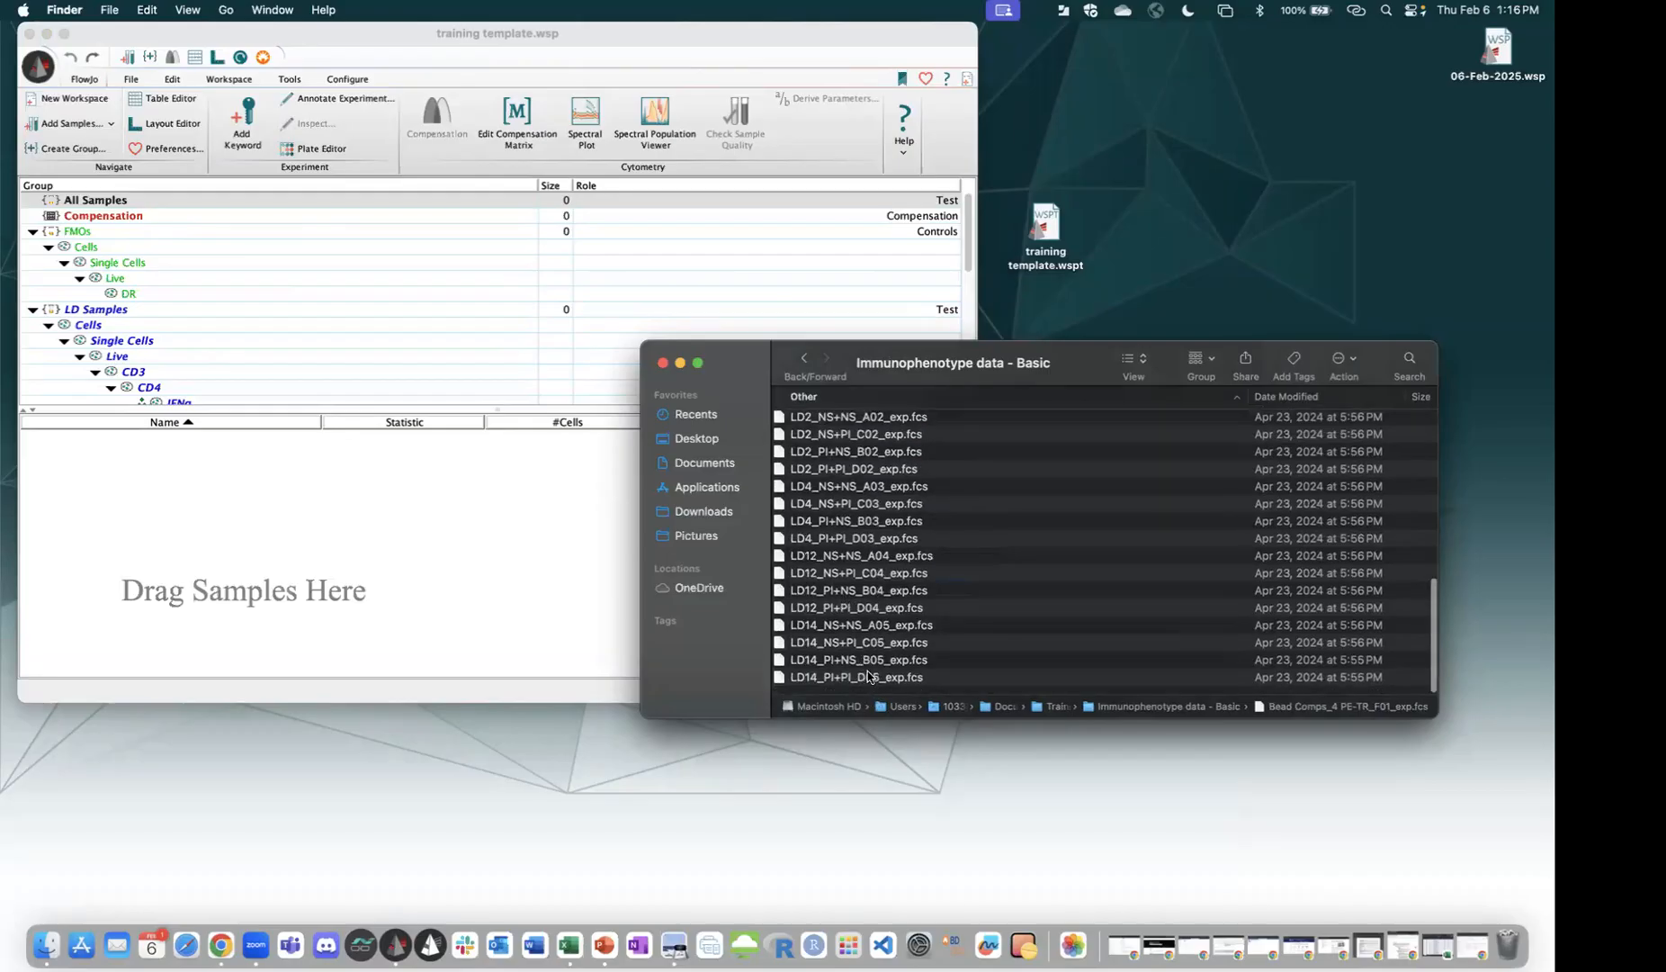
{"action": "key", "text": "super+a"}
{"action": "left_click_drag", "start_coordinate": [425, 574], "coordinate": [425, 574]}
{"action": "left_click", "coordinate": [664, 362]}
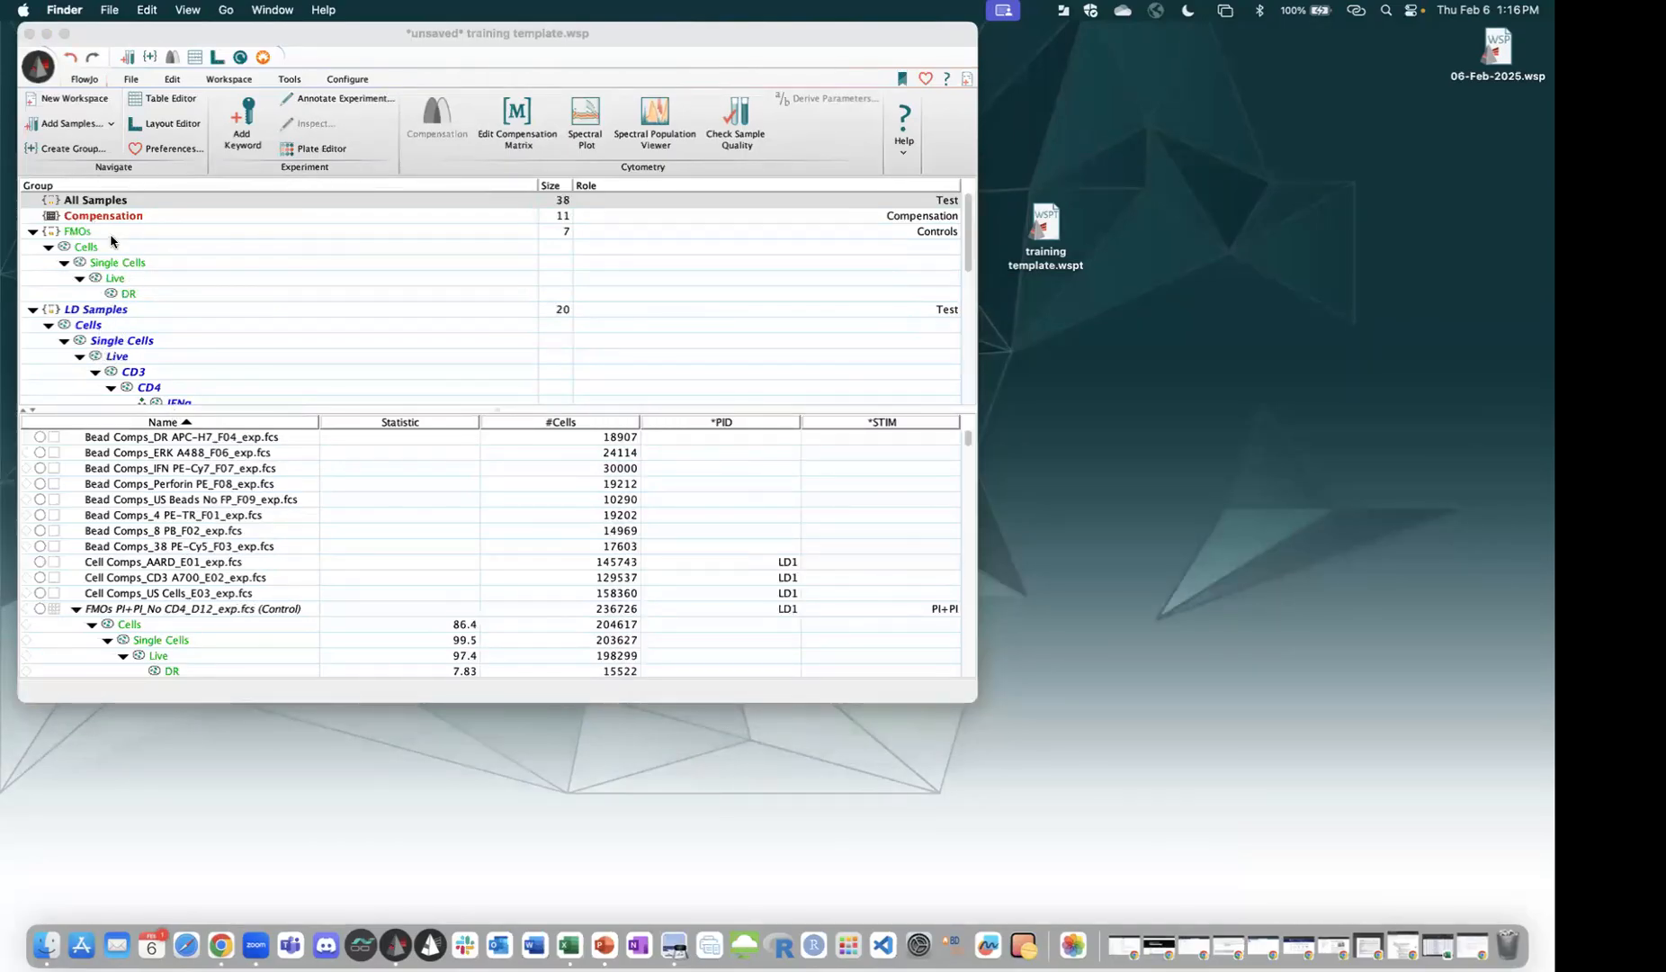
Check which samples were sorted into the FMOs, LD Samples, Compensation and All Samples groups.
{"action": "left_click", "coordinate": [113, 238]}
{"action": "left_click", "coordinate": [151, 310]}
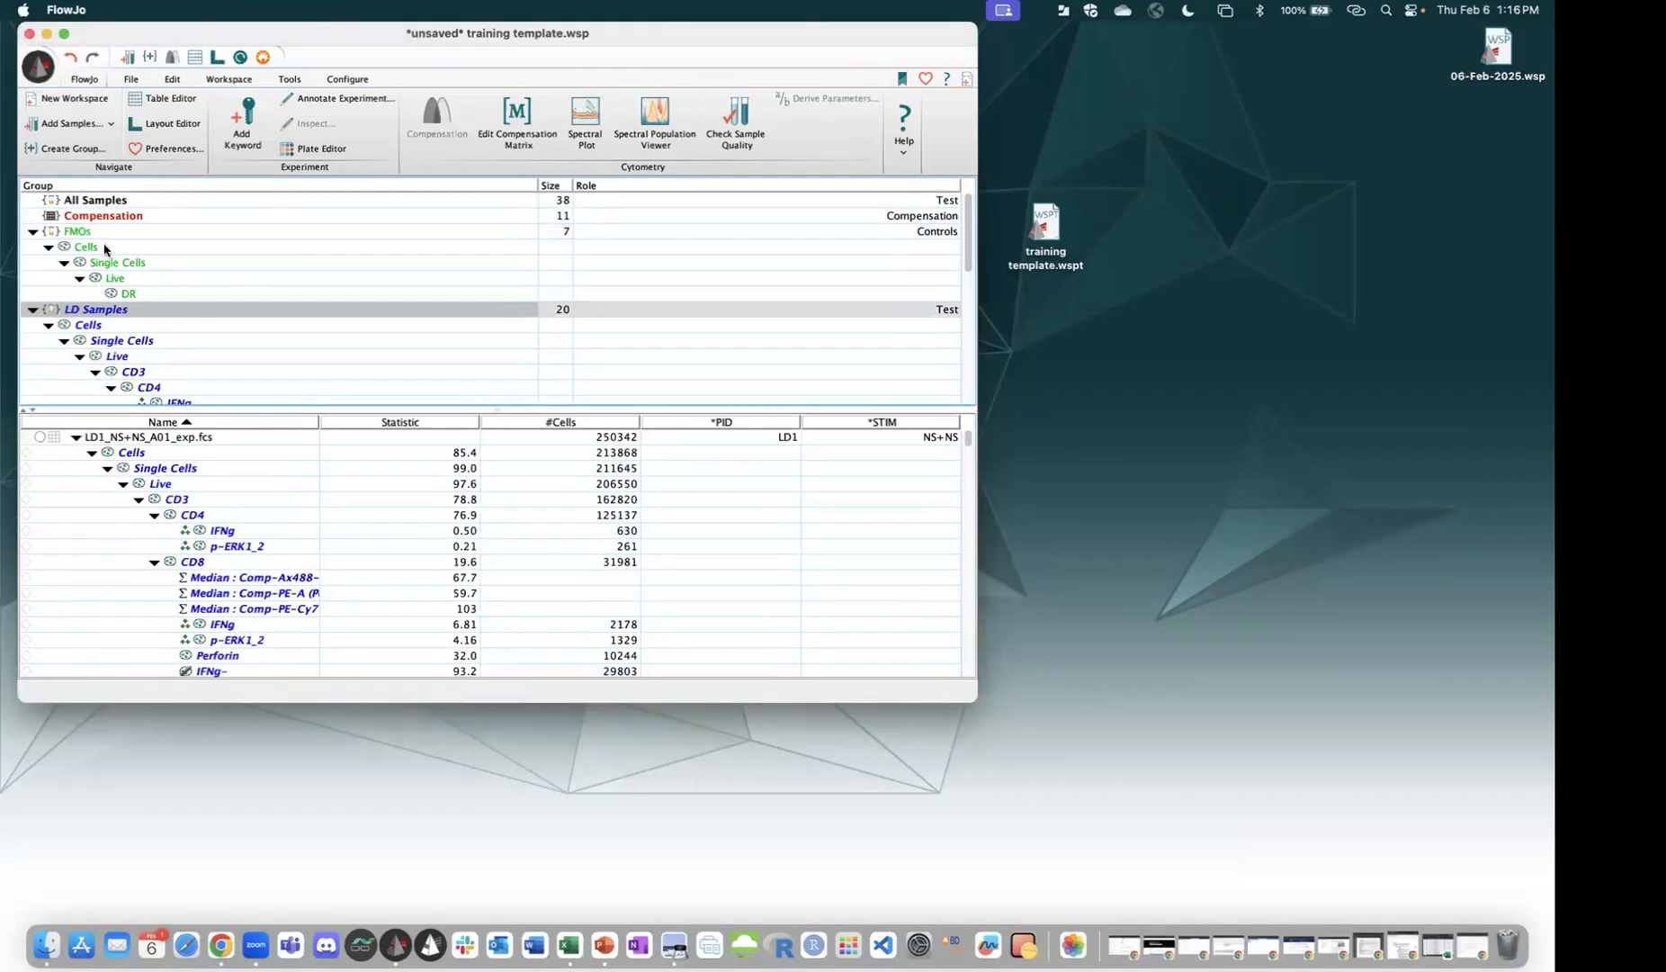
{"action": "left_click", "coordinate": [117, 216]}
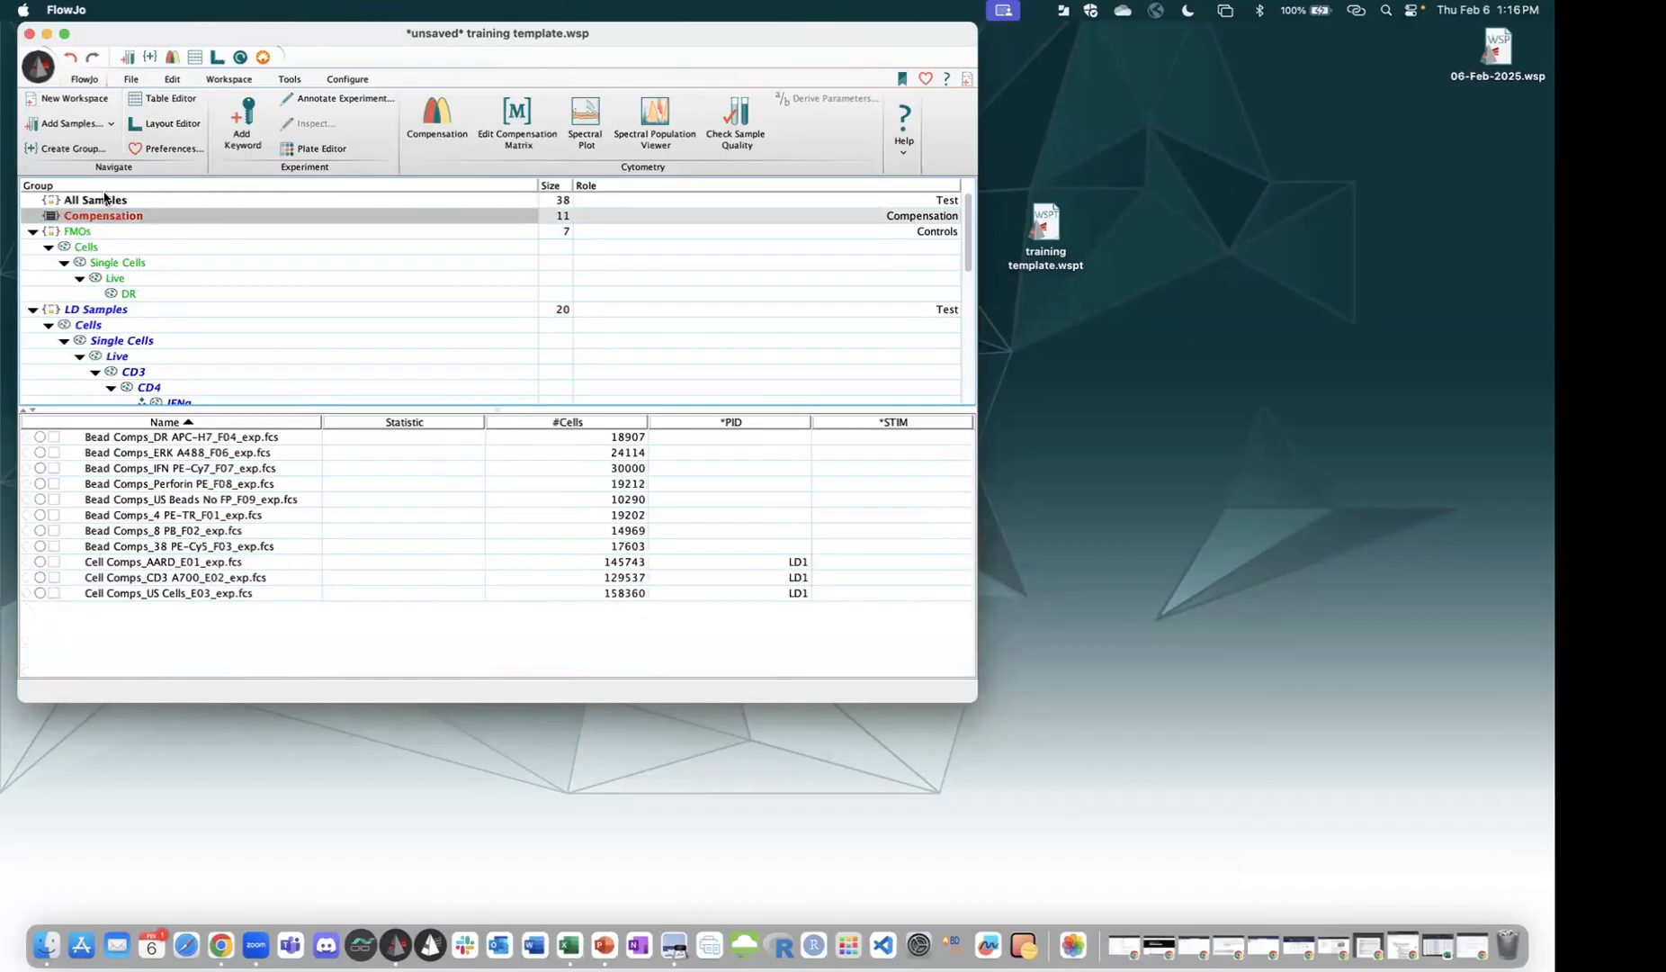
{"action": "left_click", "coordinate": [158, 203]}
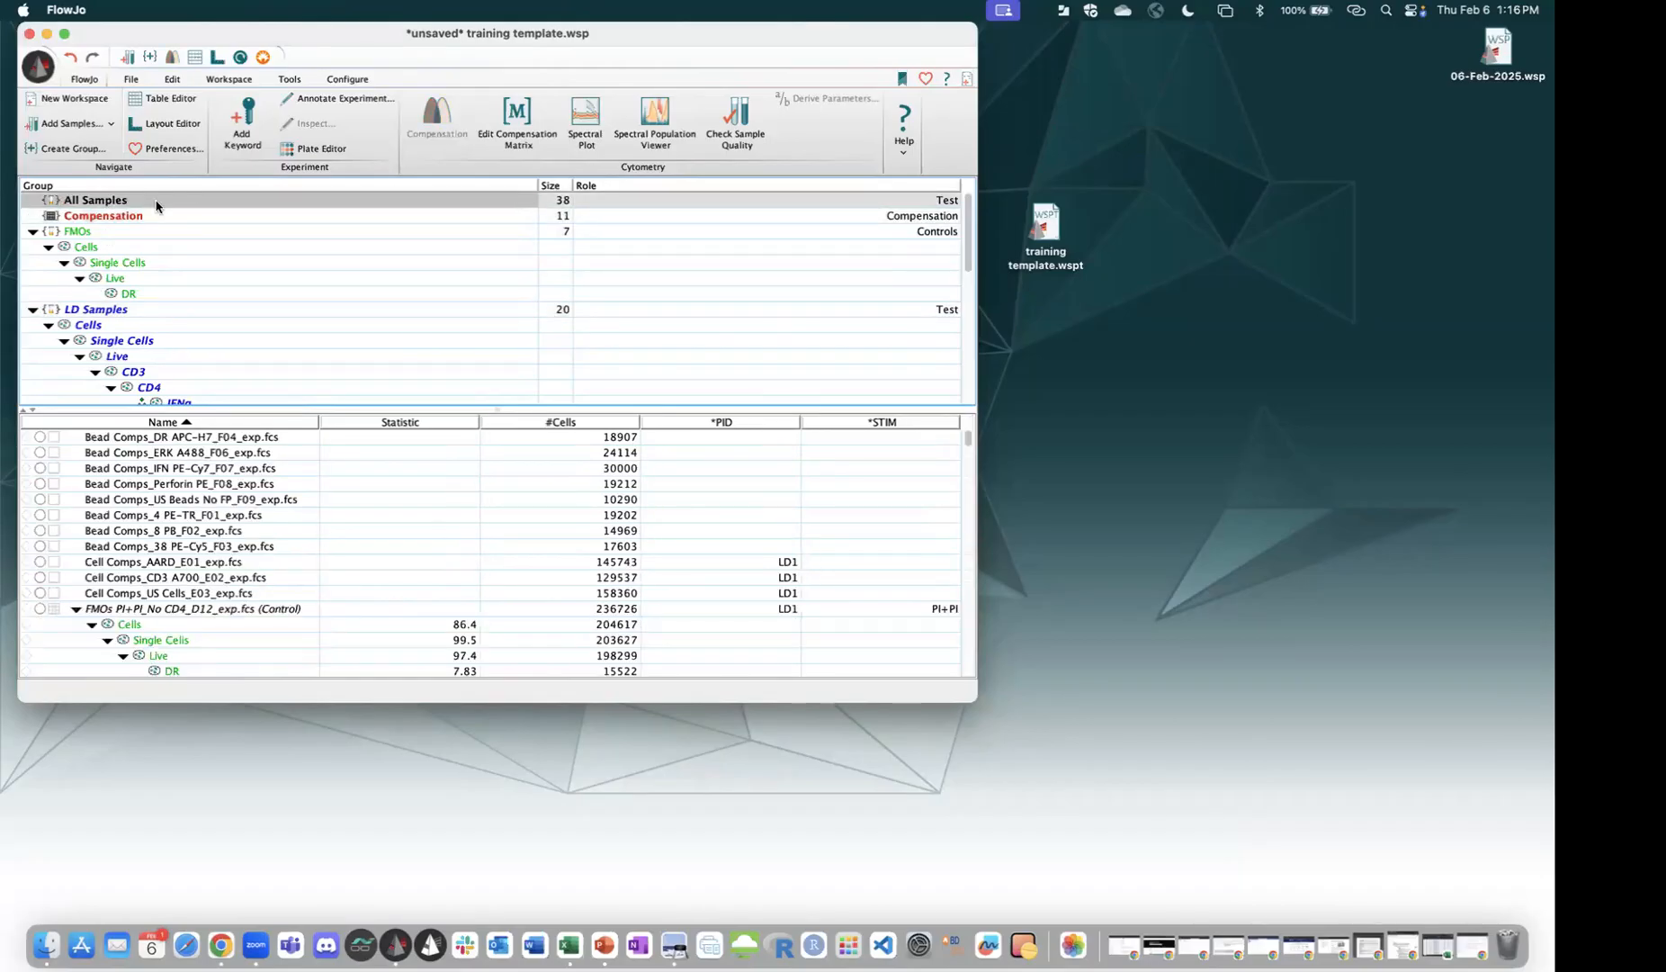
Open the layout editor and set the first layout to iterate by Sample for the LD Samples group.
{"action": "left_click", "coordinate": [218, 59]}
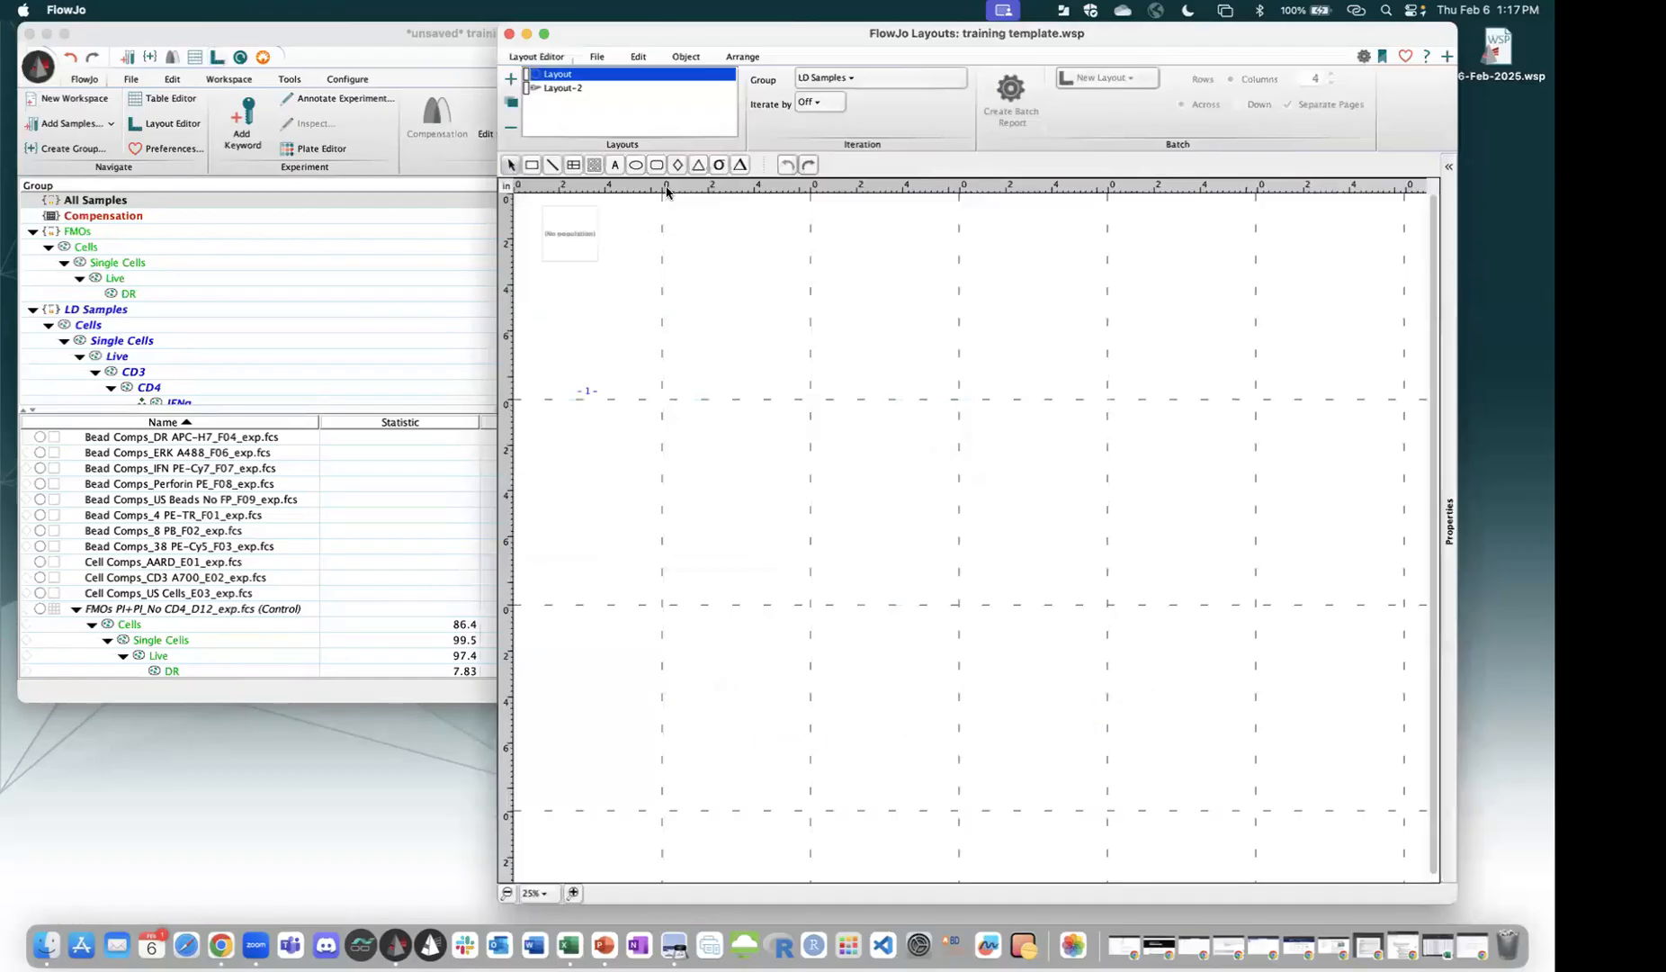
{"action": "left_click", "coordinate": [573, 892]}
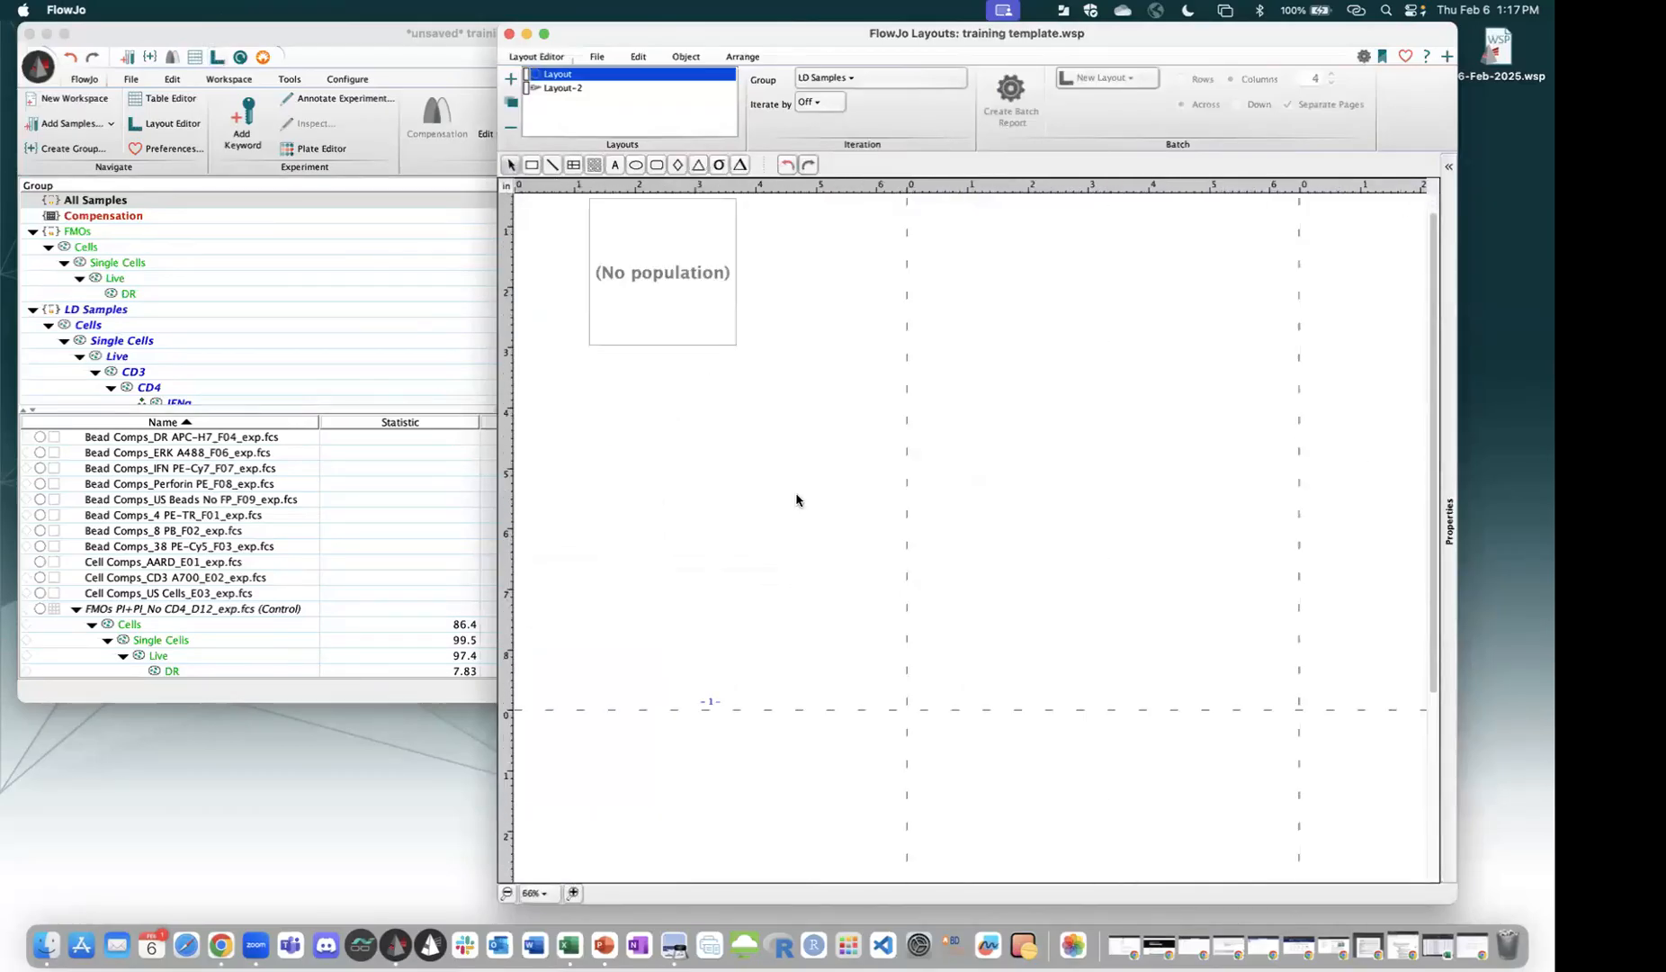
{"action": "scroll", "coordinate": [796, 500], "scroll_direction": "up", "scroll_amount": 1}
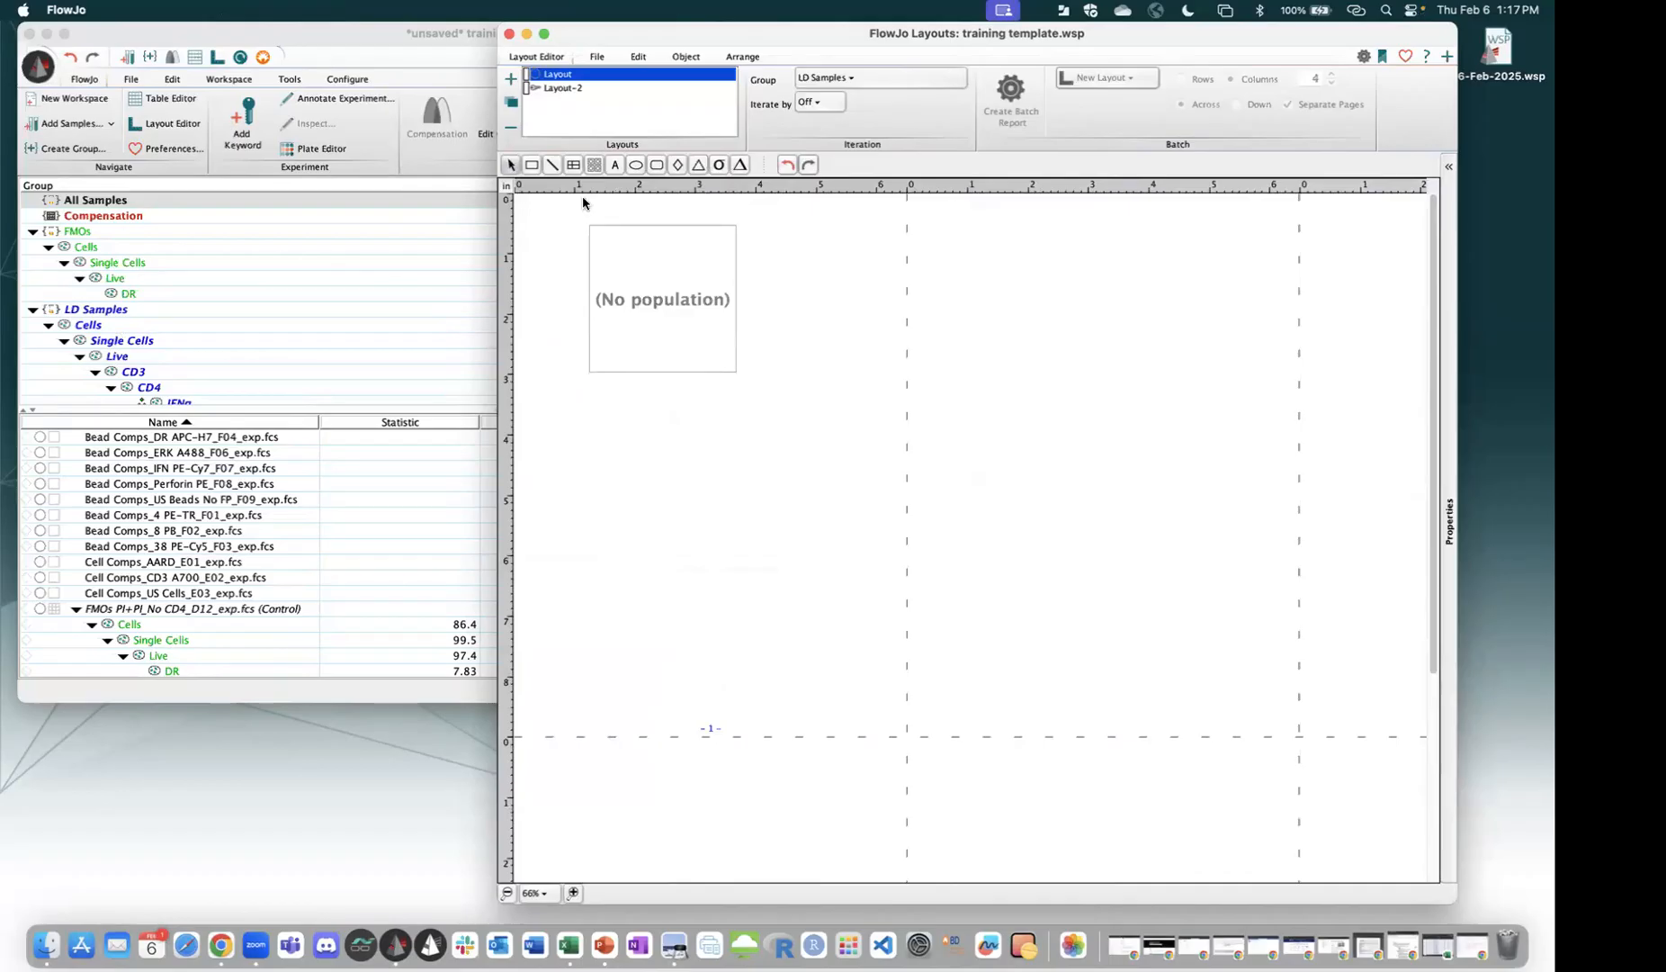
{"action": "left_click", "coordinate": [811, 99]}
{"action": "left_click", "coordinate": [892, 141]}
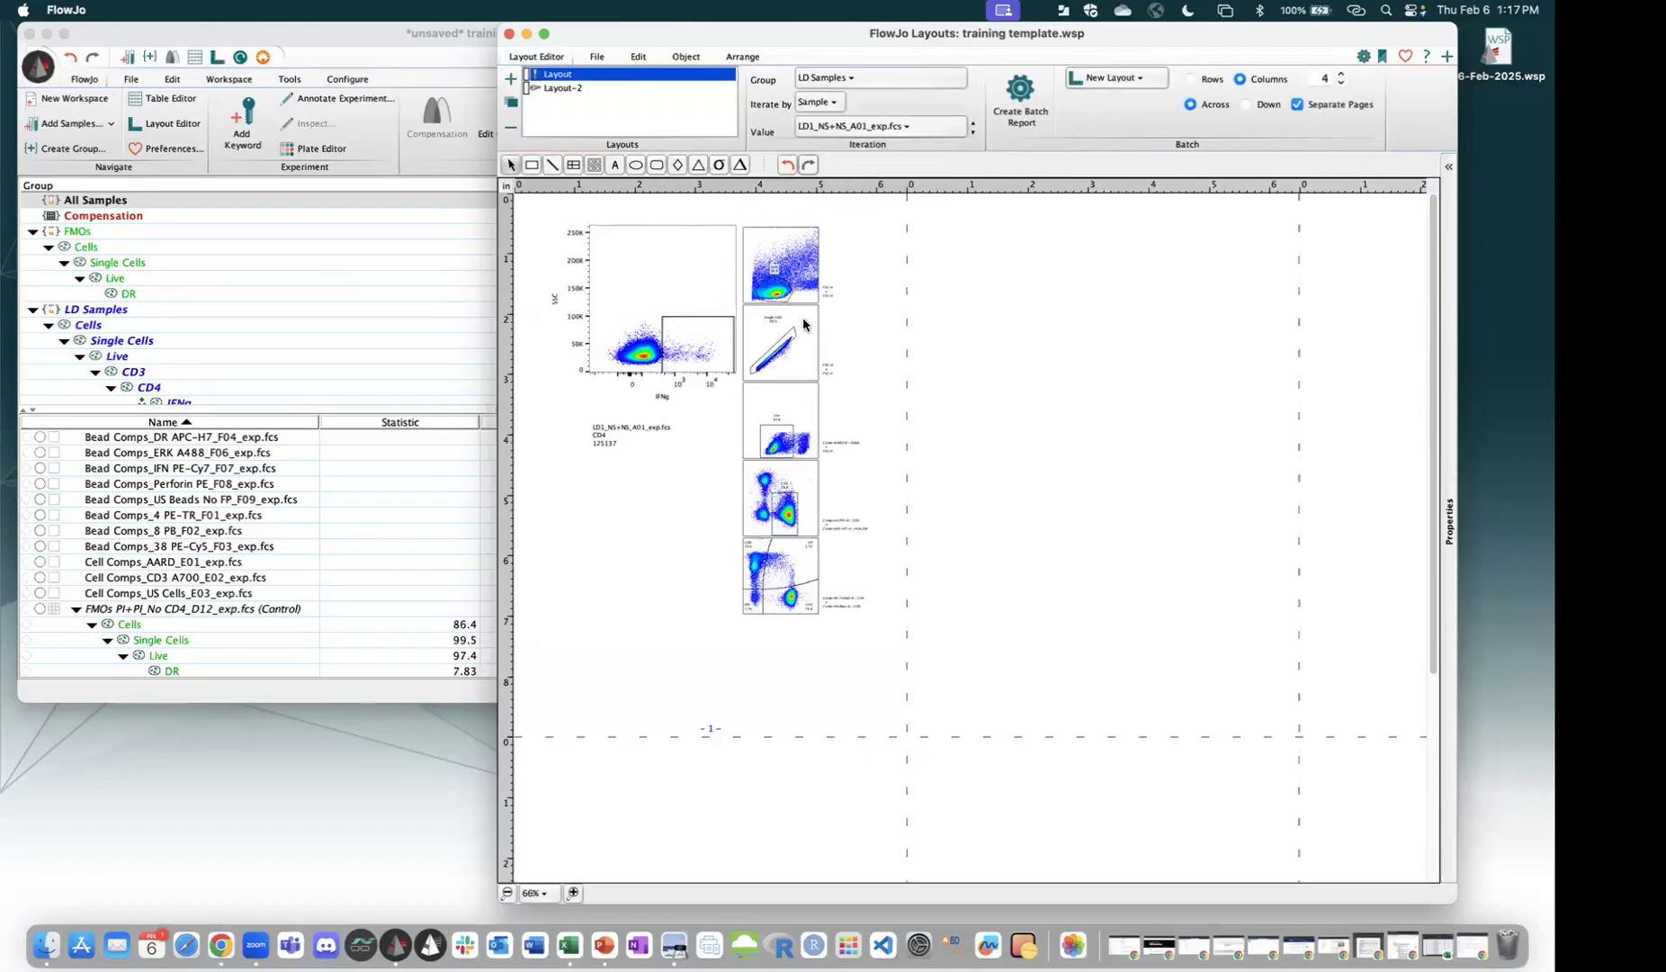
Iterate the first layout through the LD samples up to LD14_PI+NS_B05_exp.fcs and create its batch report in a new layout.
{"action": "left_click", "coordinate": [973, 131]}
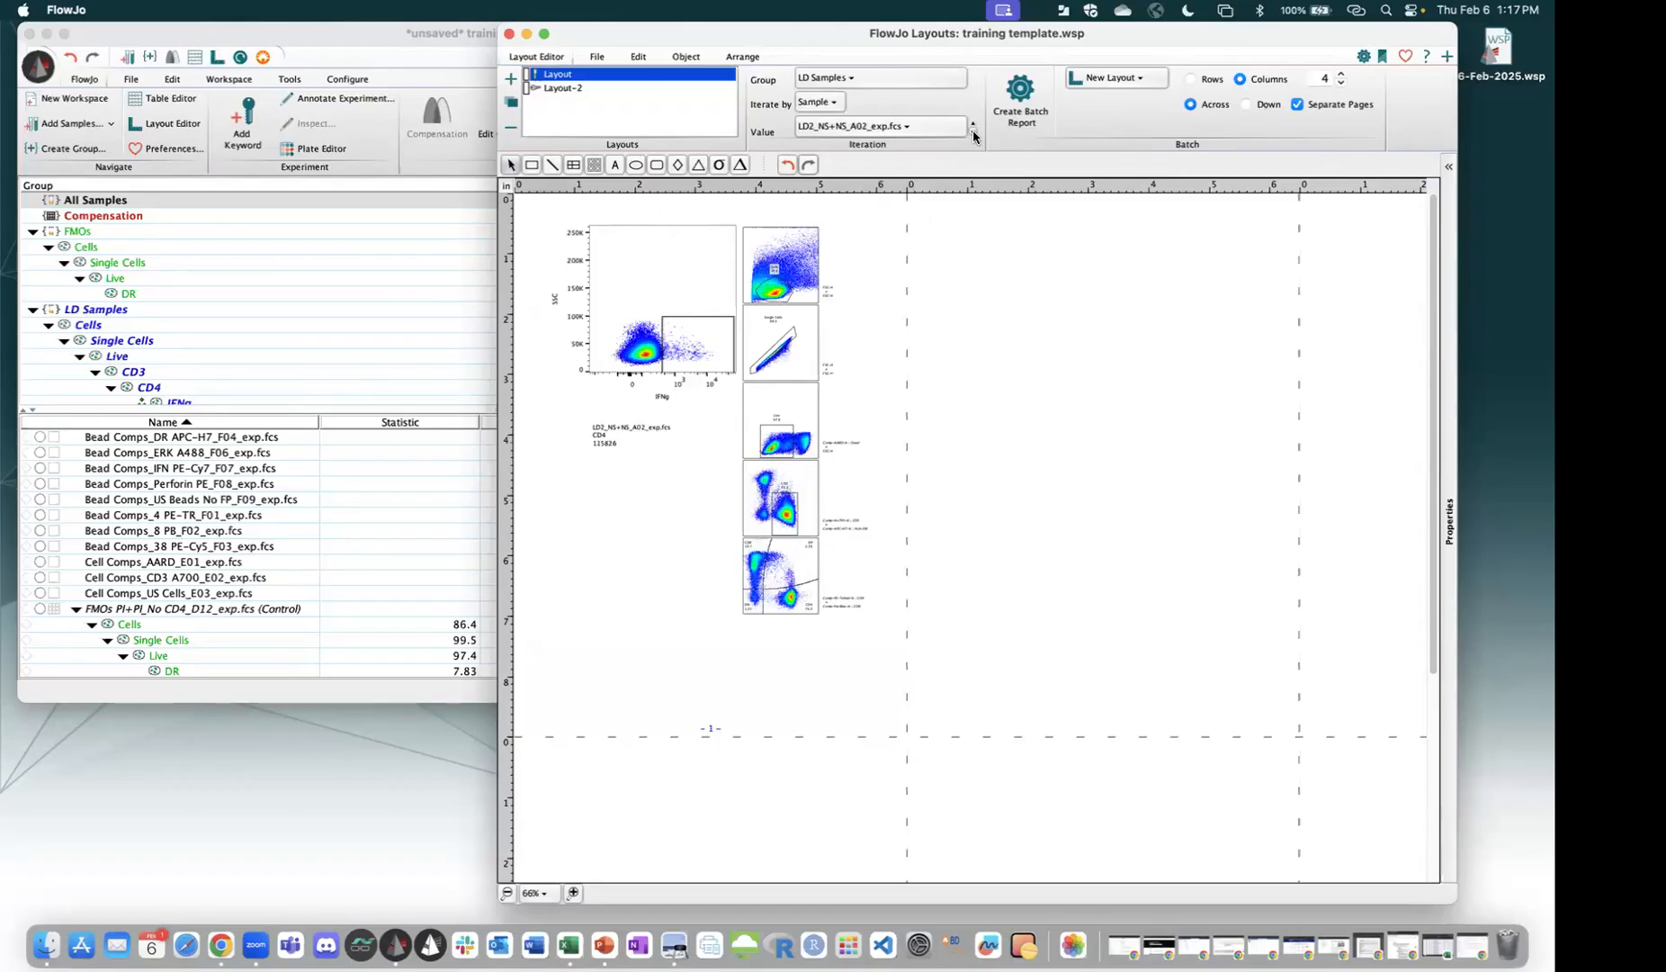
{"action": "left_click", "coordinate": [973, 136]}
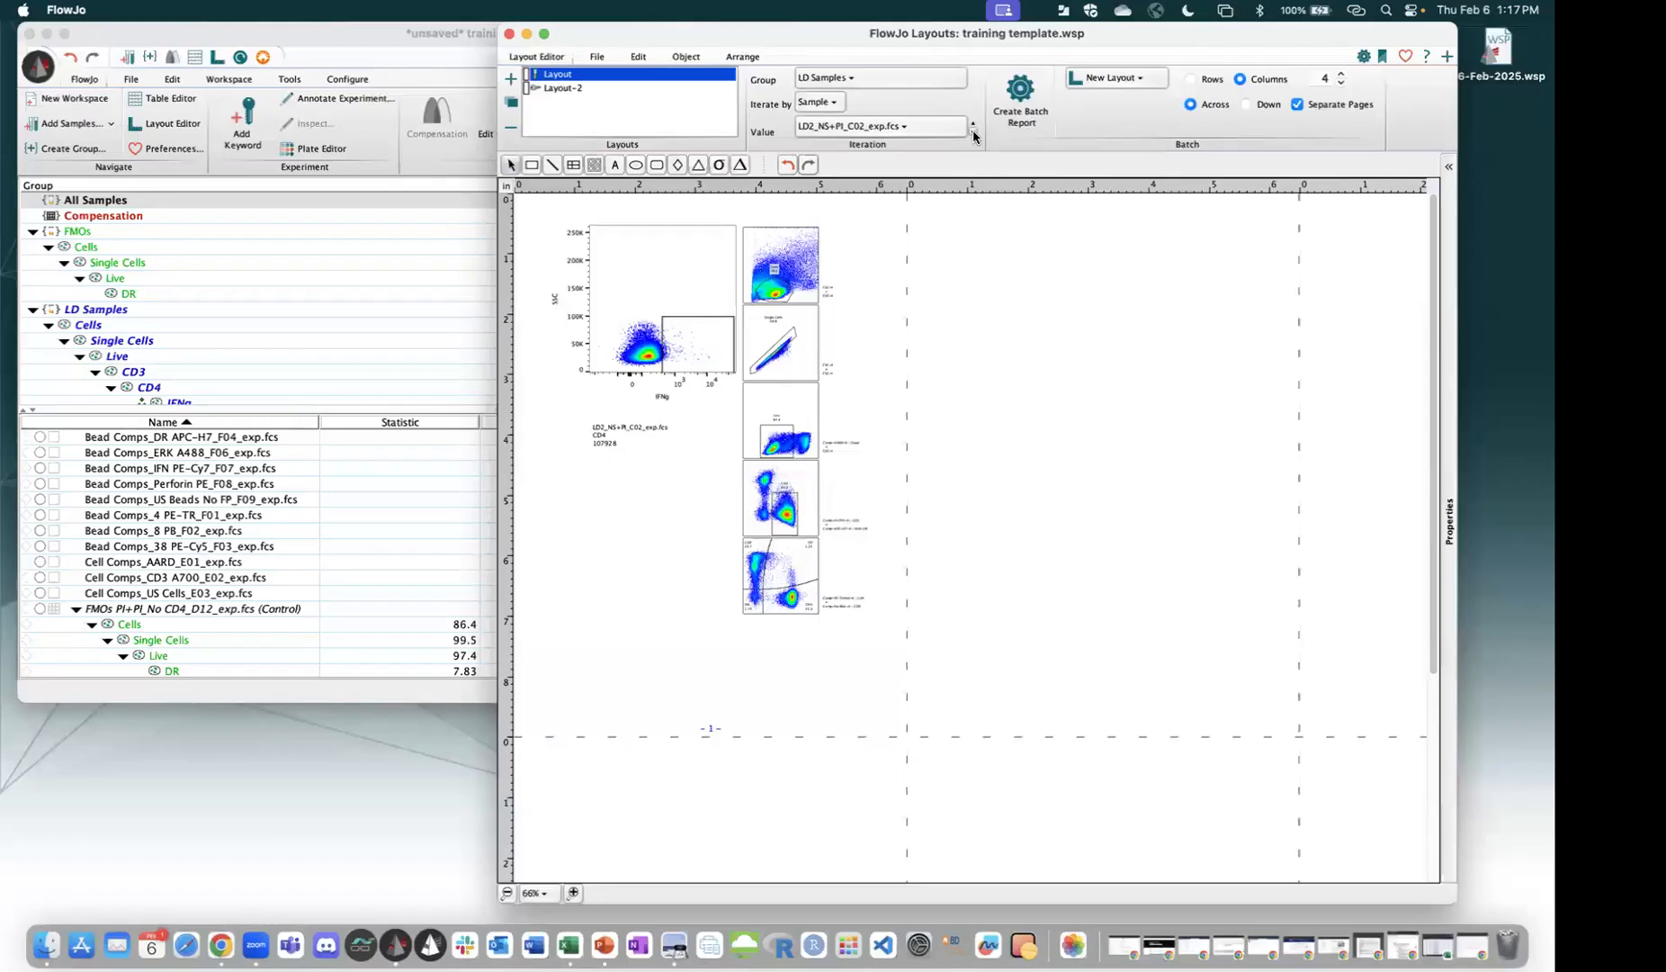
{"action": "left_click", "coordinate": [973, 136]}
{"action": "left_click", "coordinate": [972, 136]}
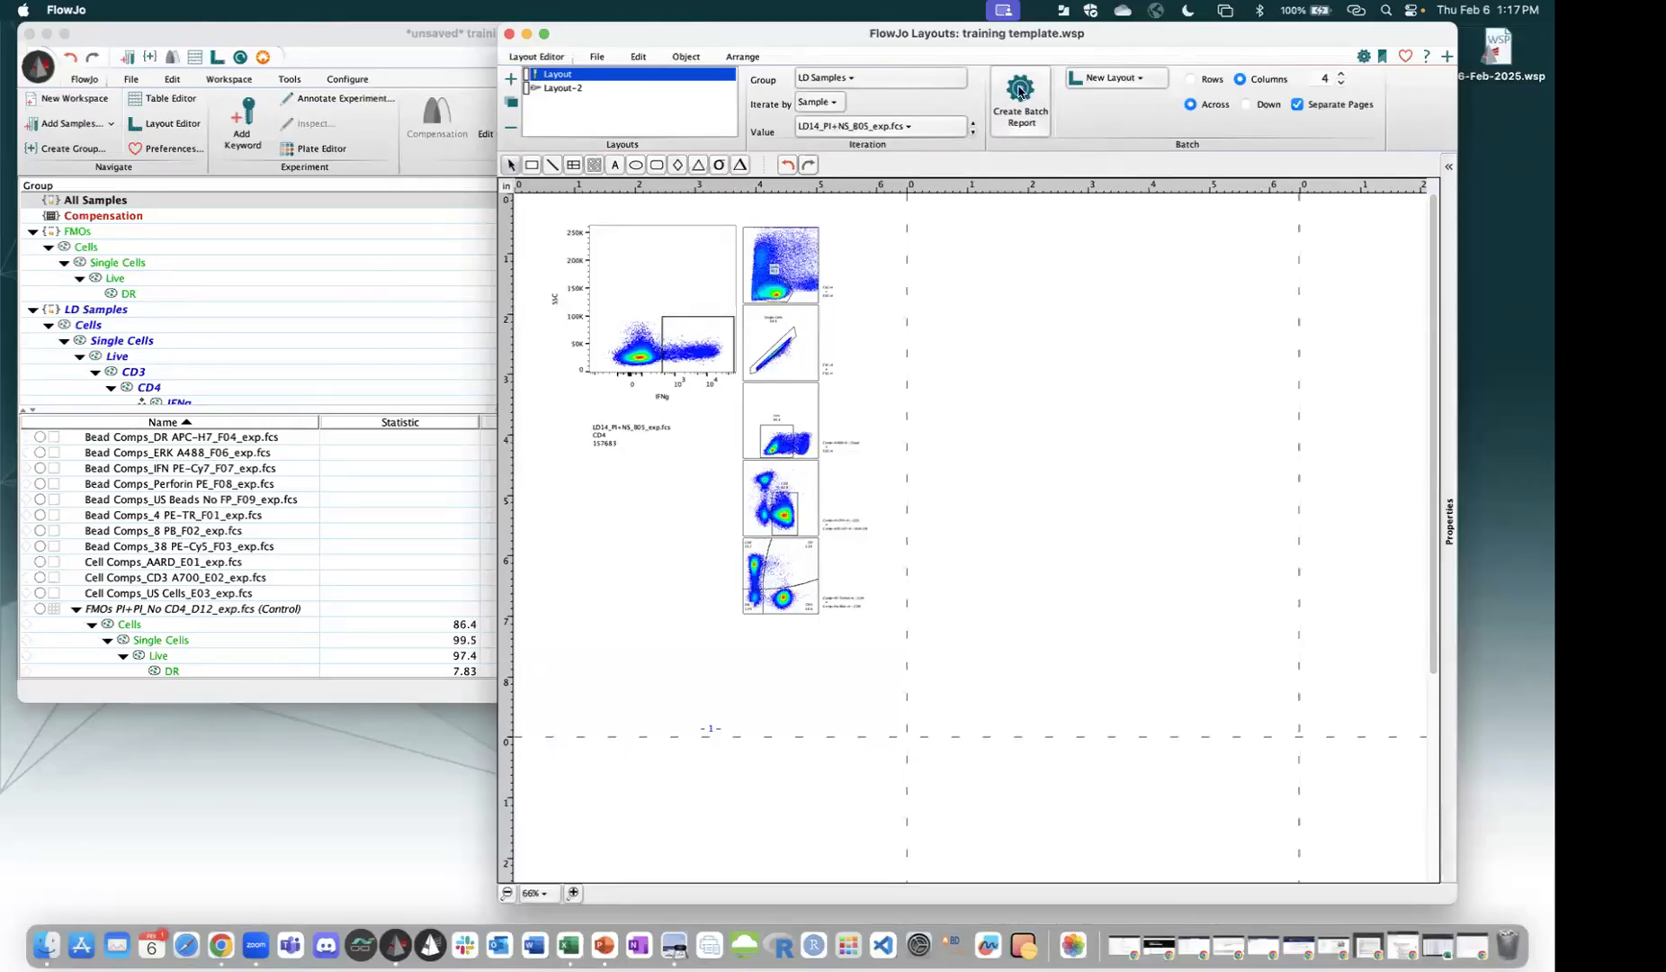
{"action": "left_click", "coordinate": [1019, 90]}
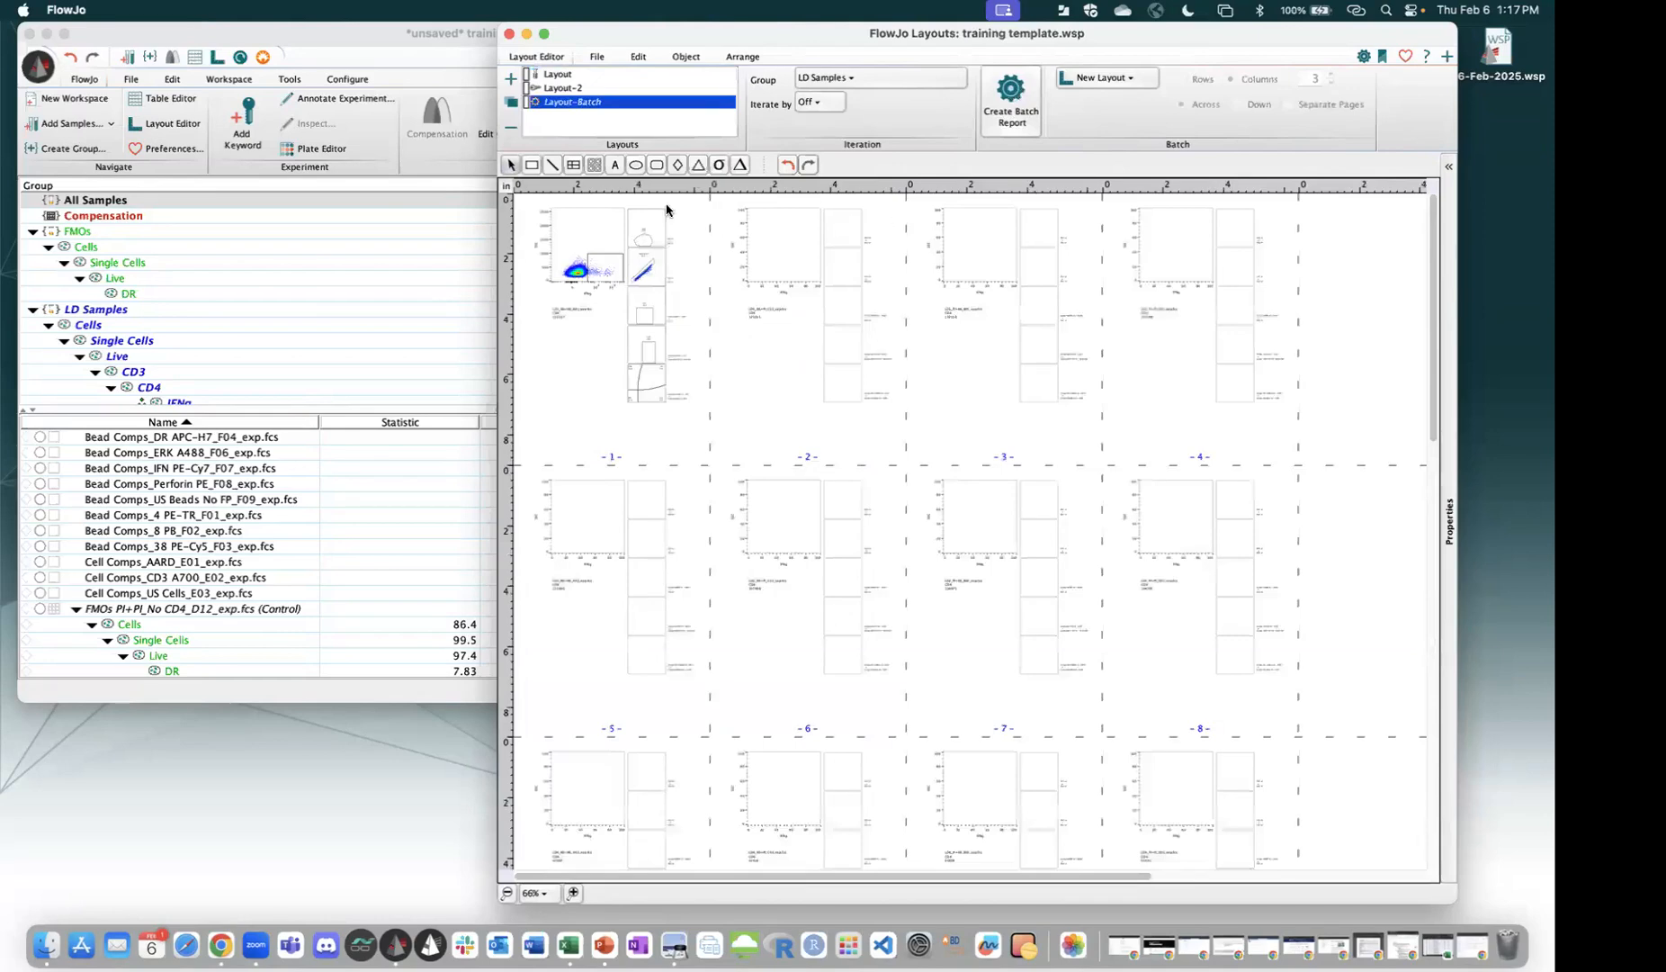
Enlarge the page area of Layout-2 so the overlay and its table fit on one page, and create its batch report.
{"action": "left_click", "coordinate": [580, 87]}
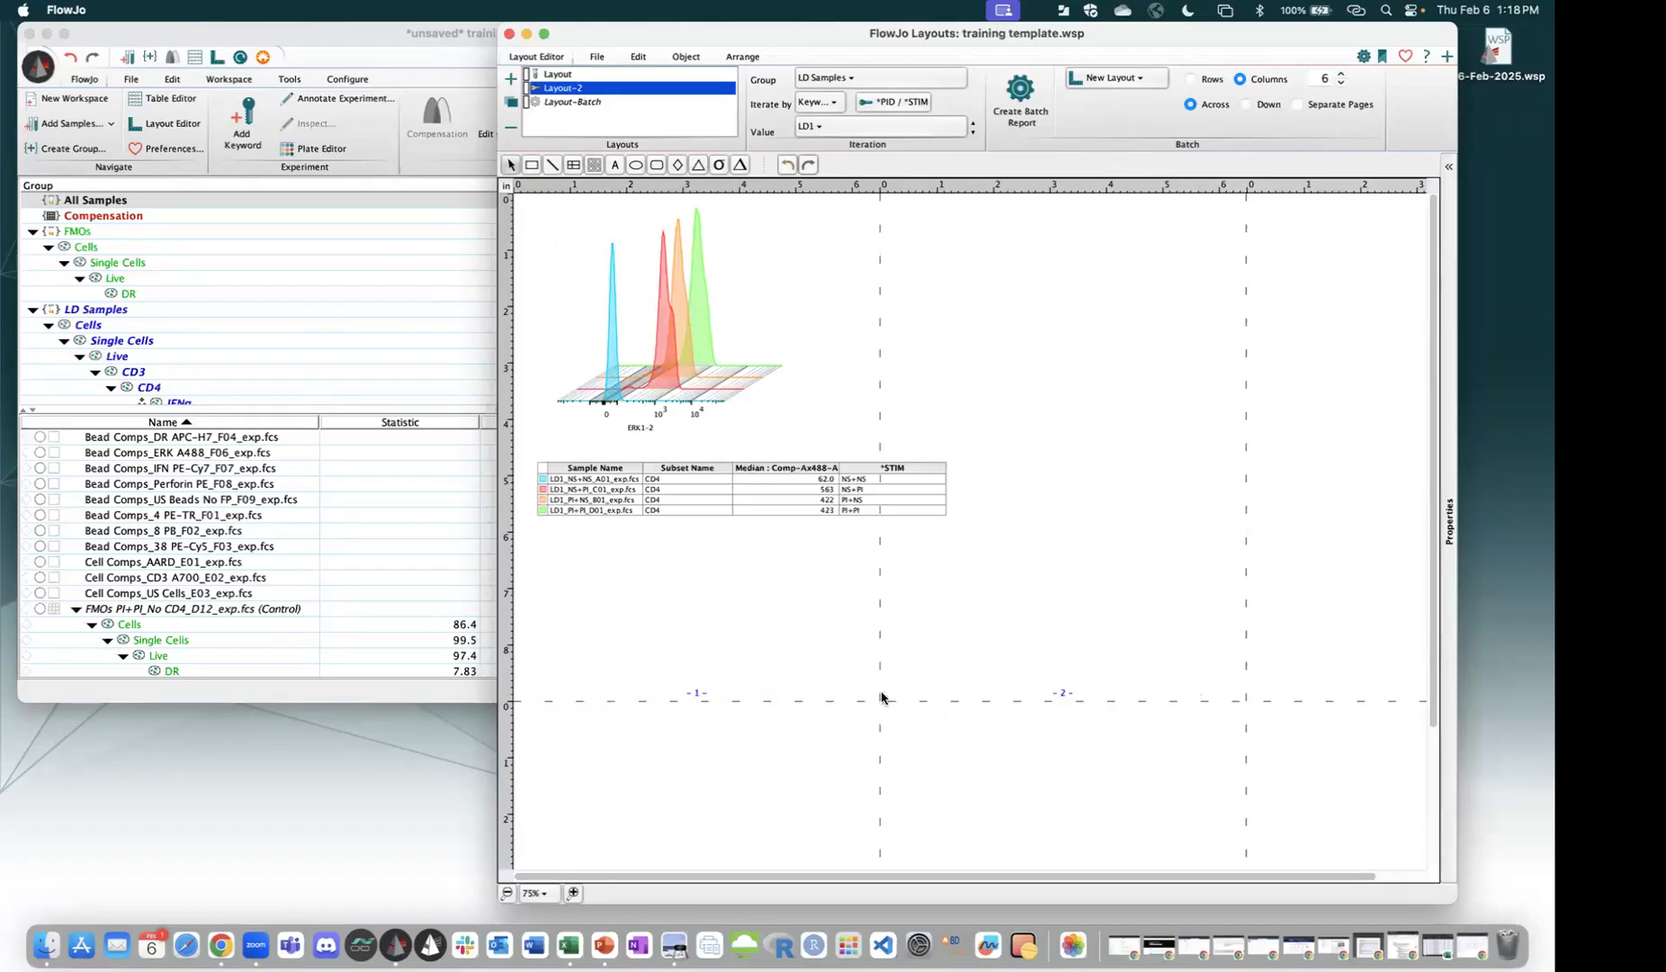
{"action": "left_click_drag", "start_coordinate": [934, 704], "coordinate": [973, 709]}
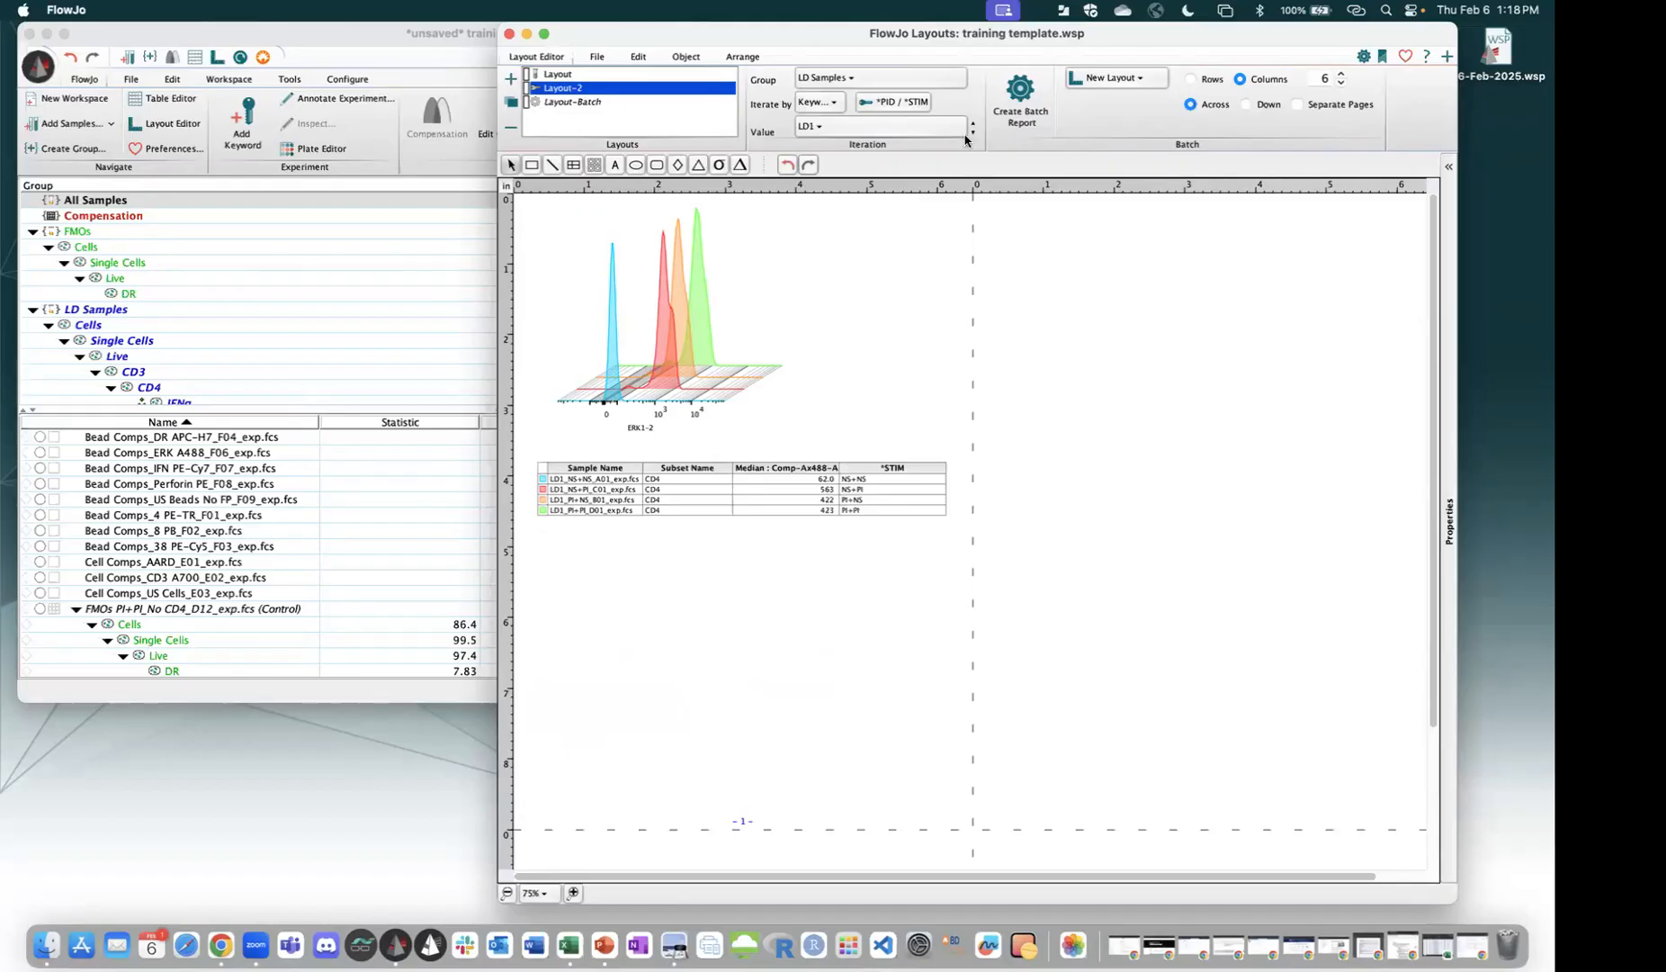
{"action": "left_click", "coordinate": [1020, 90]}
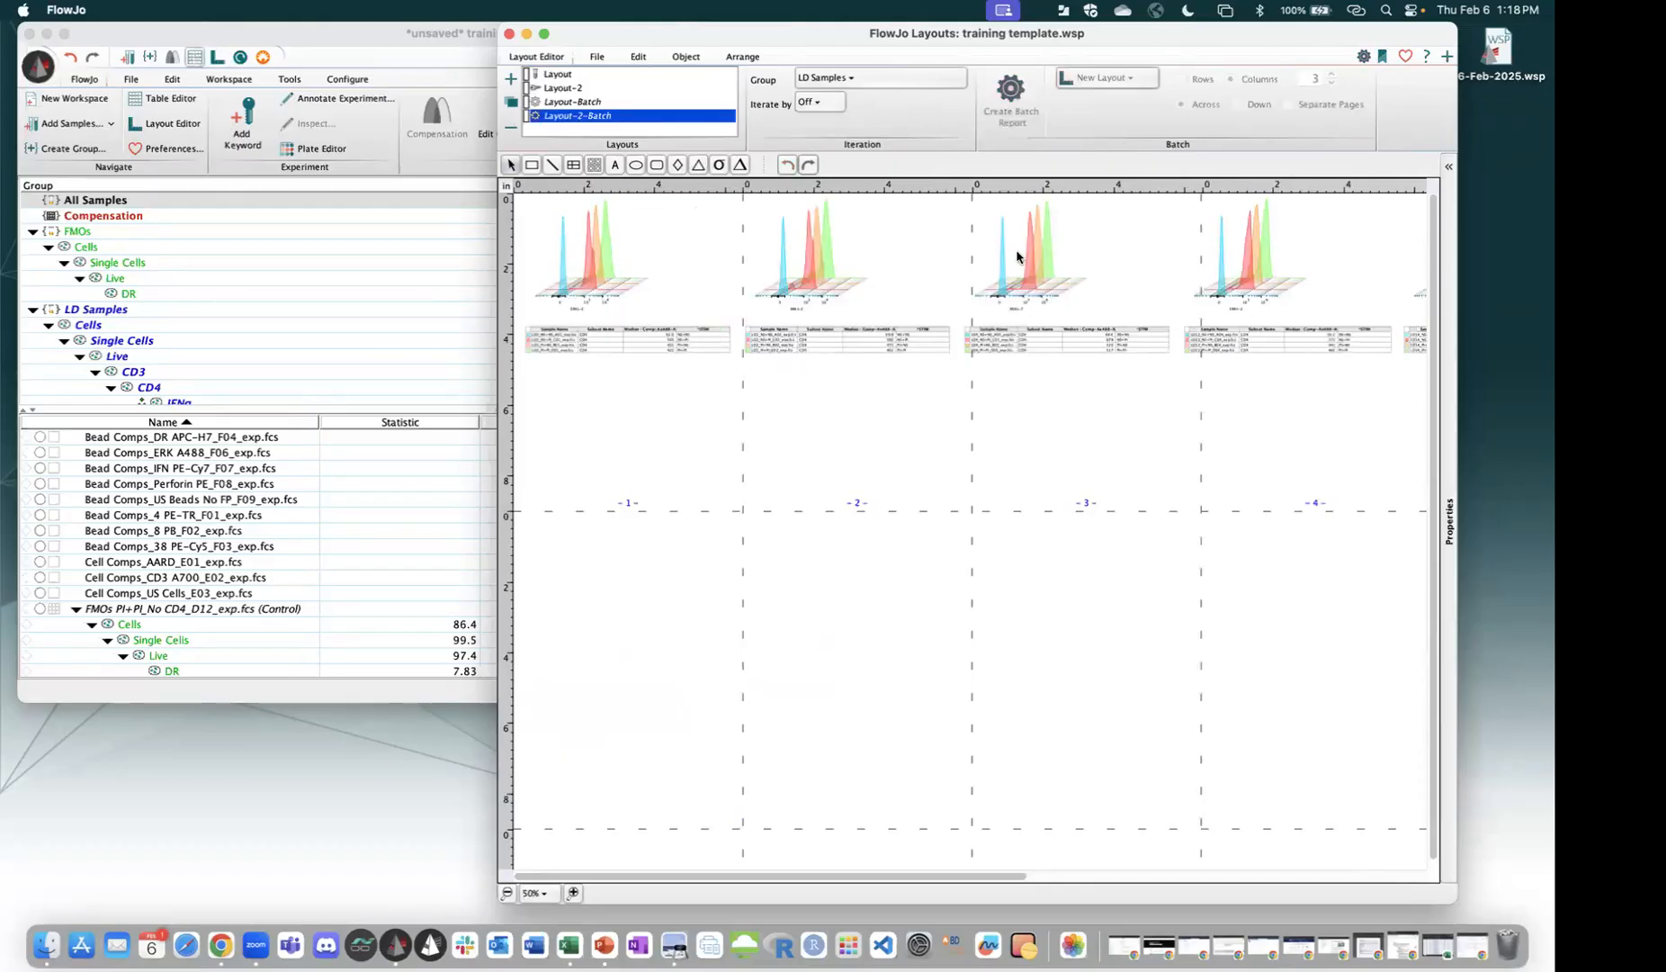
In the table editor, set the output to Display, create the heat-mapped table, and widen its window to show every column.
{"action": "left_click", "coordinate": [1247, 78]}
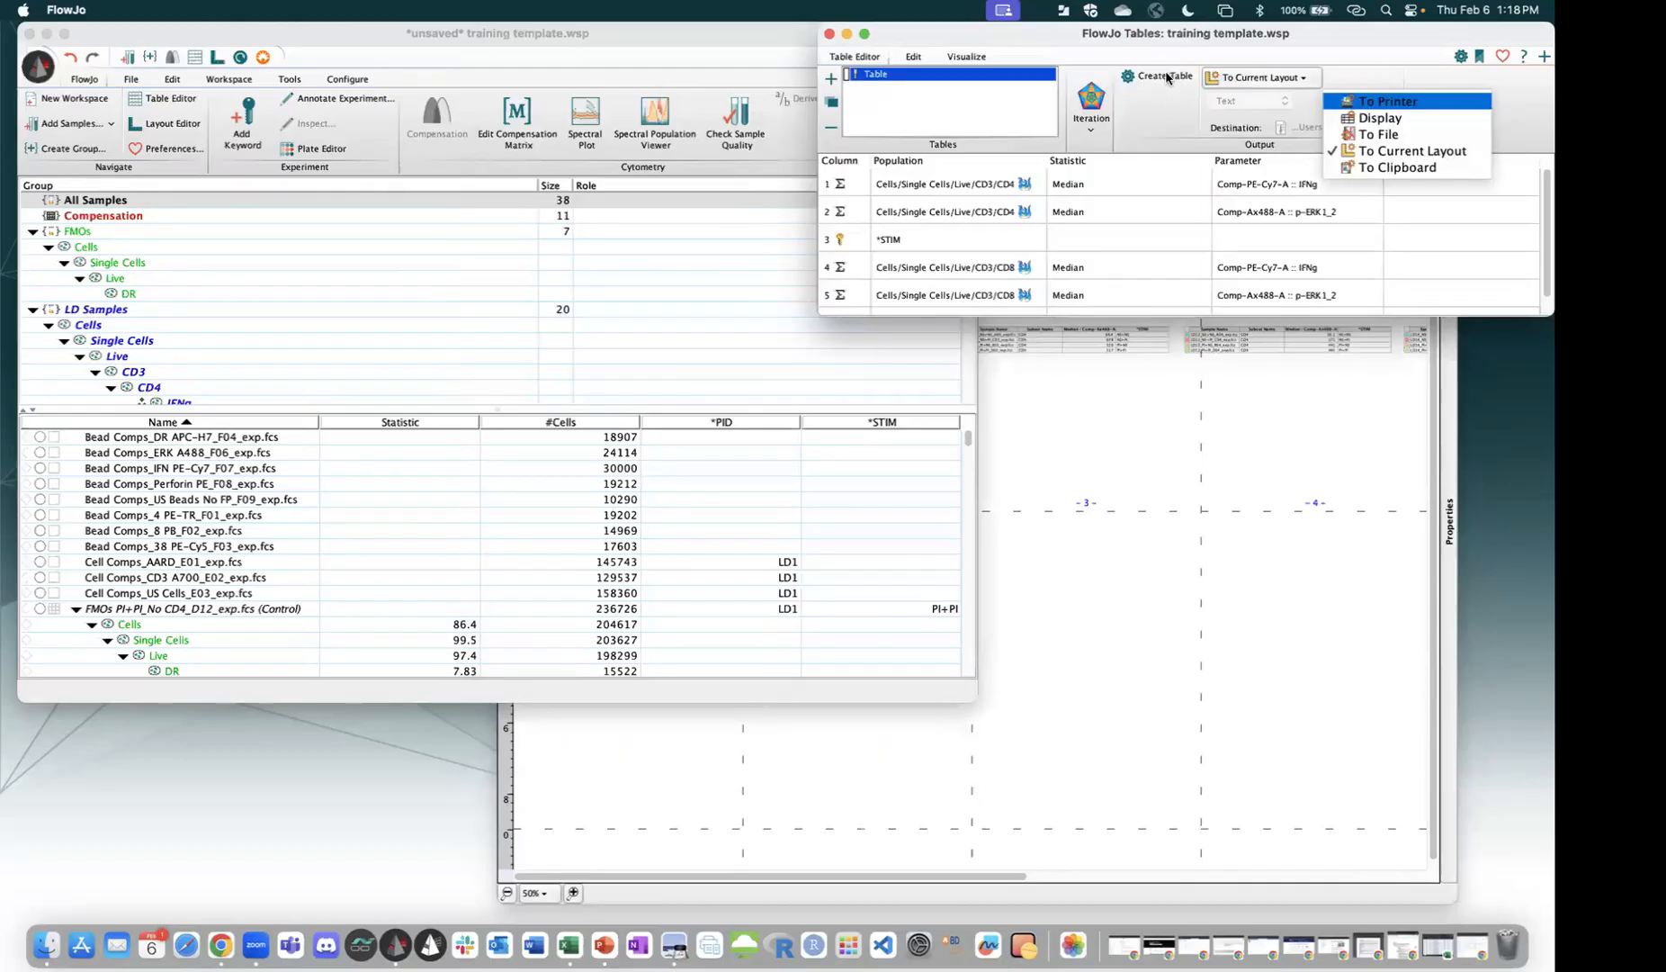
{"action": "key", "text": "Down"}
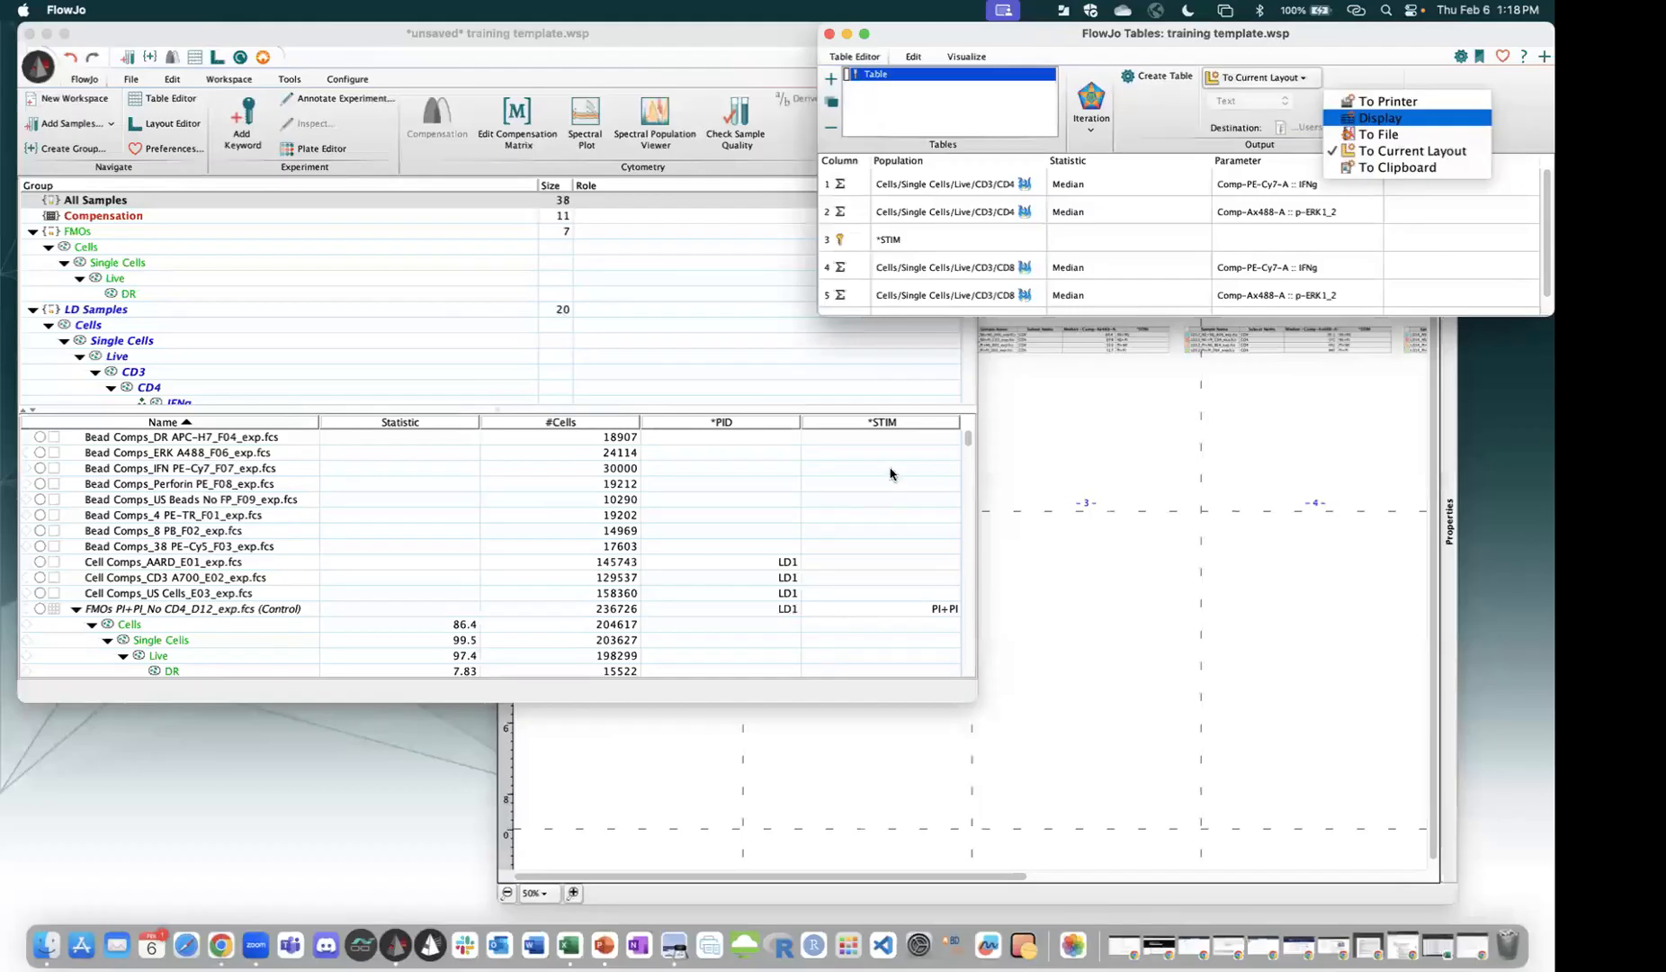
{"action": "key", "text": "Return"}
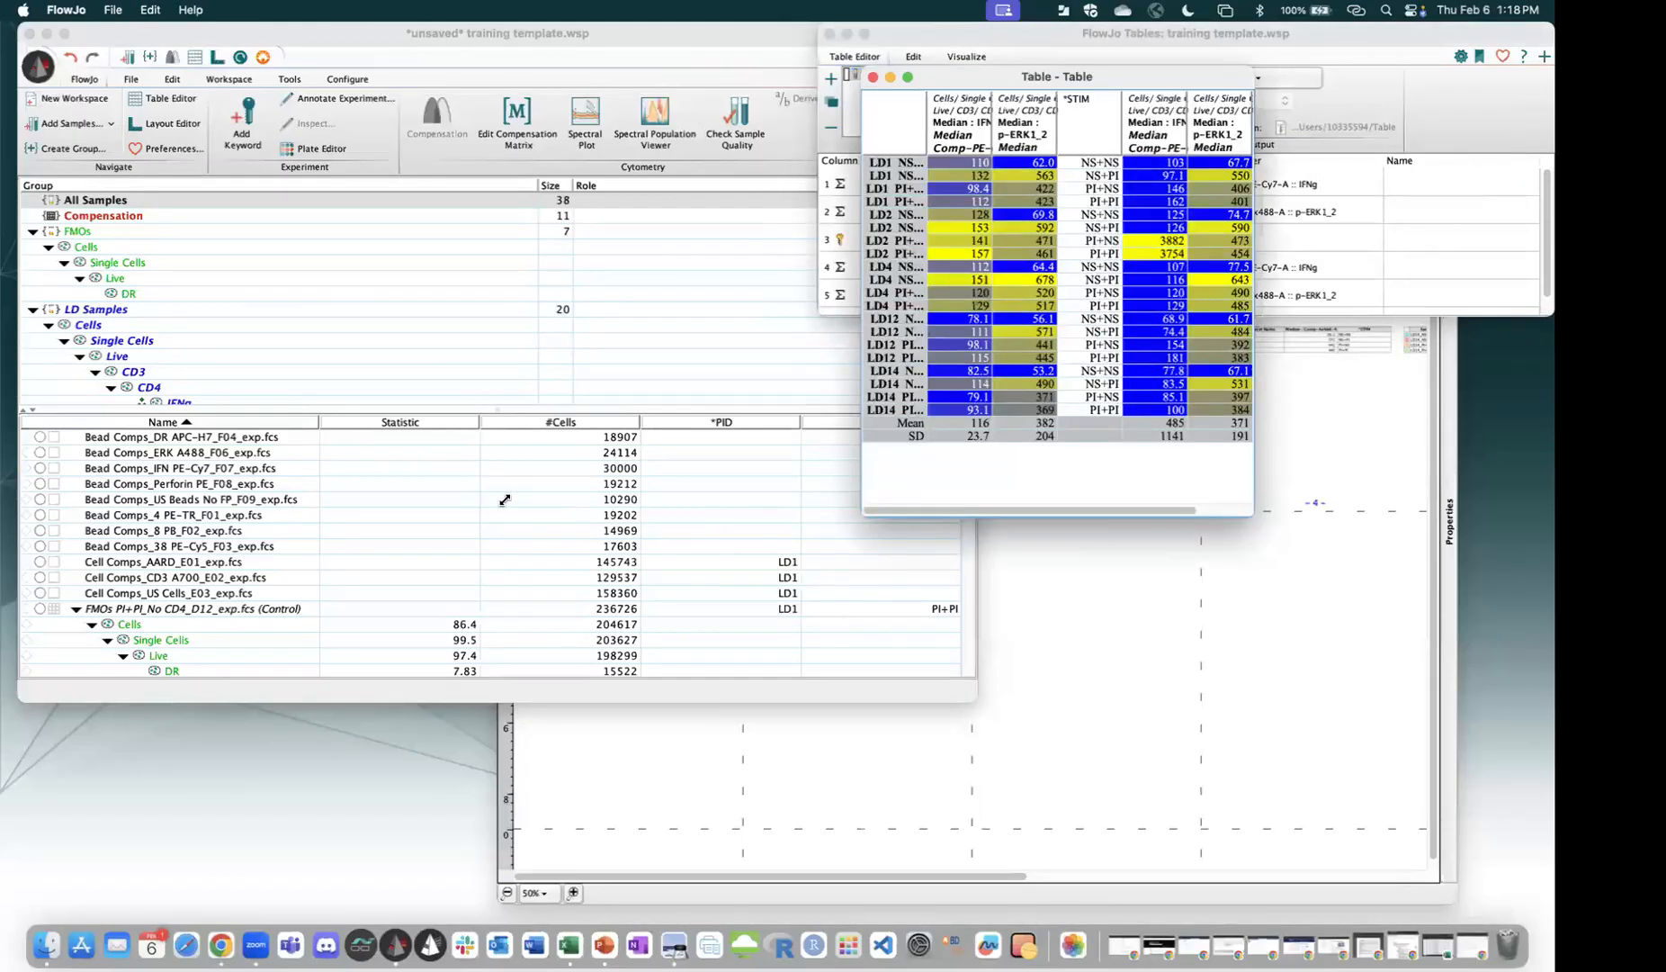
{"action": "left_click_drag", "start_coordinate": [863, 516], "coordinate": [505, 499]}
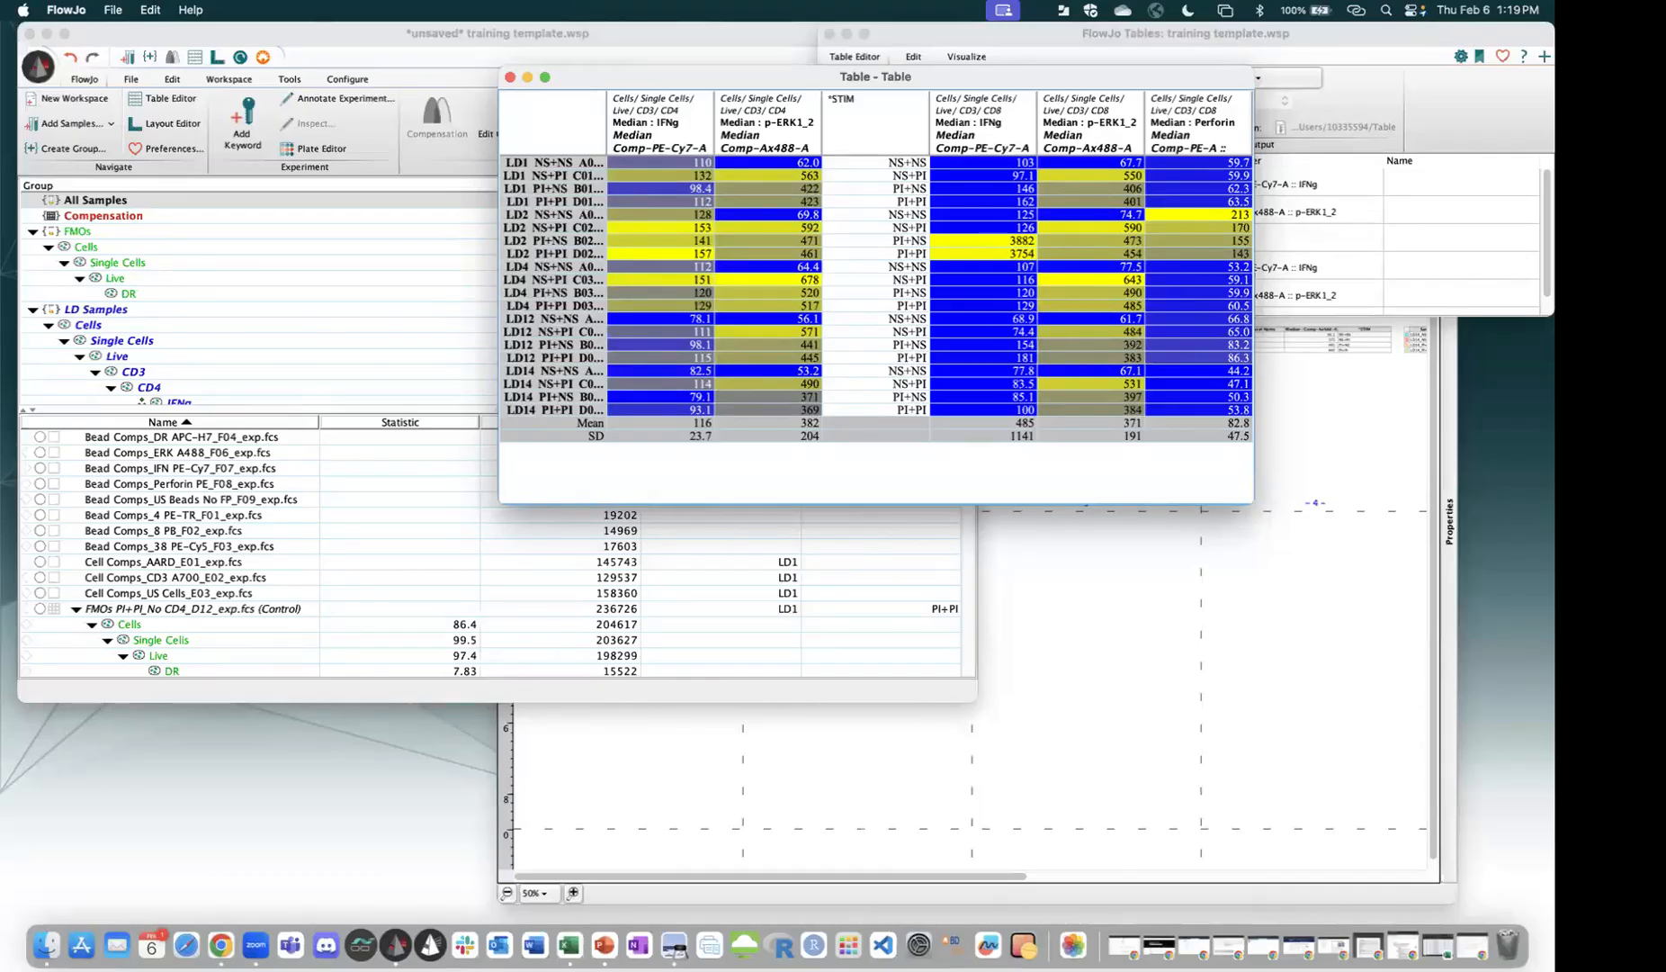
Close the table output, the table editor and the layout editor.
{"action": "left_click", "coordinate": [511, 79]}
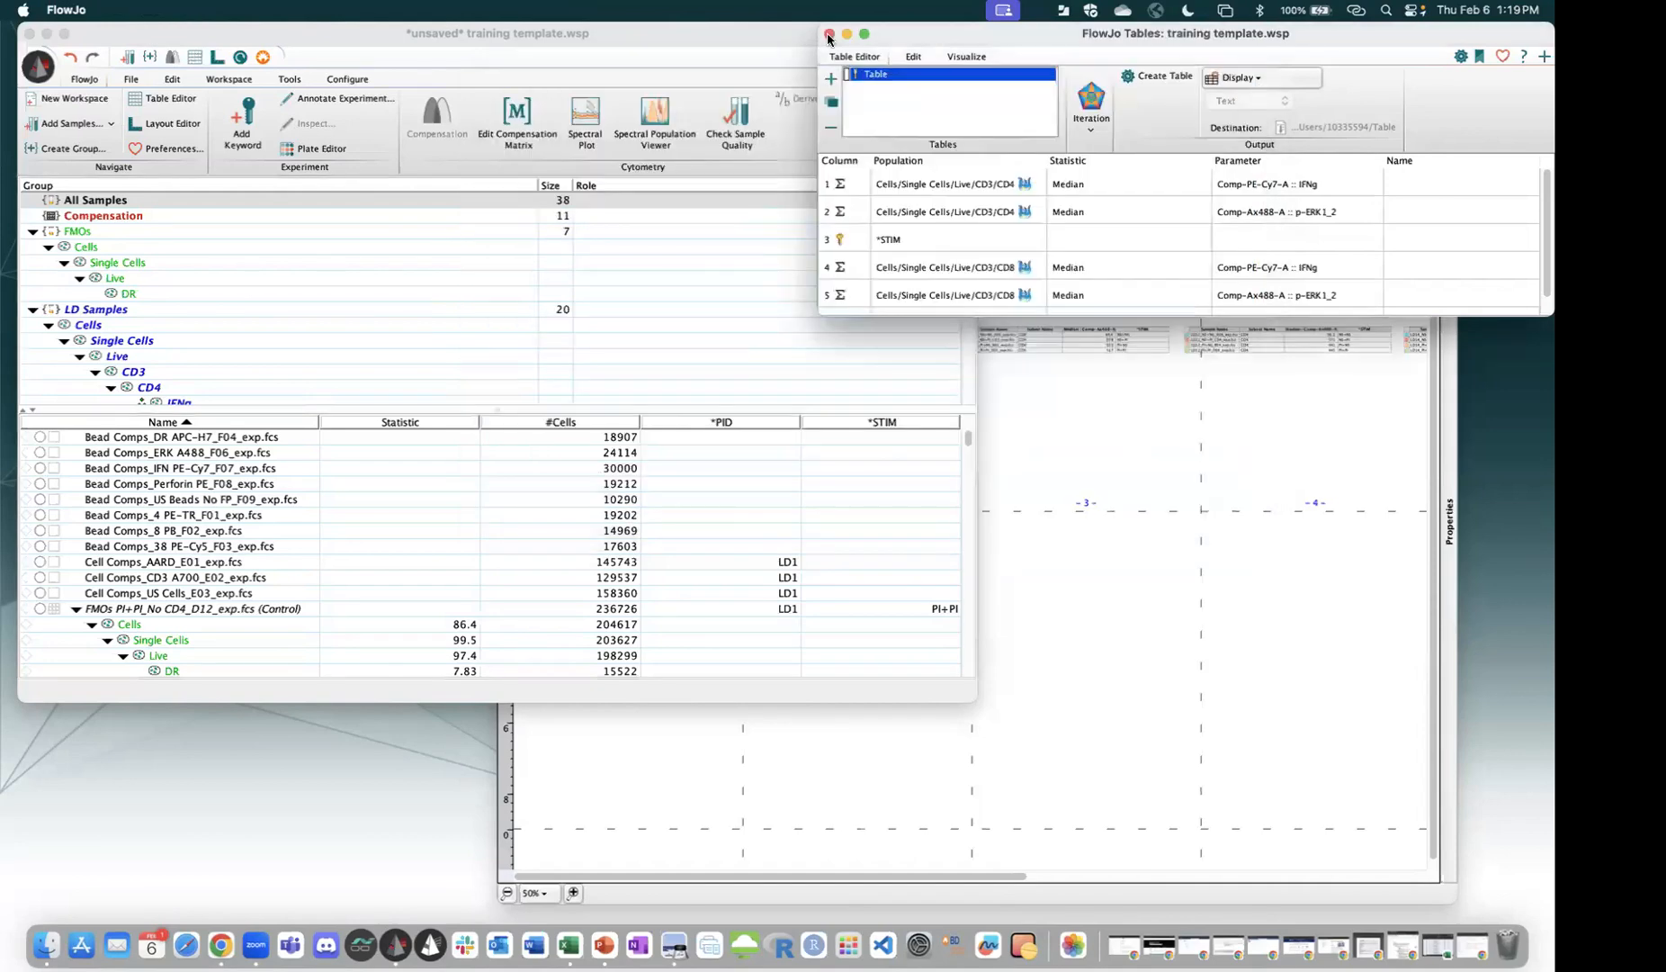
{"action": "left_click", "coordinate": [1073, 494]}
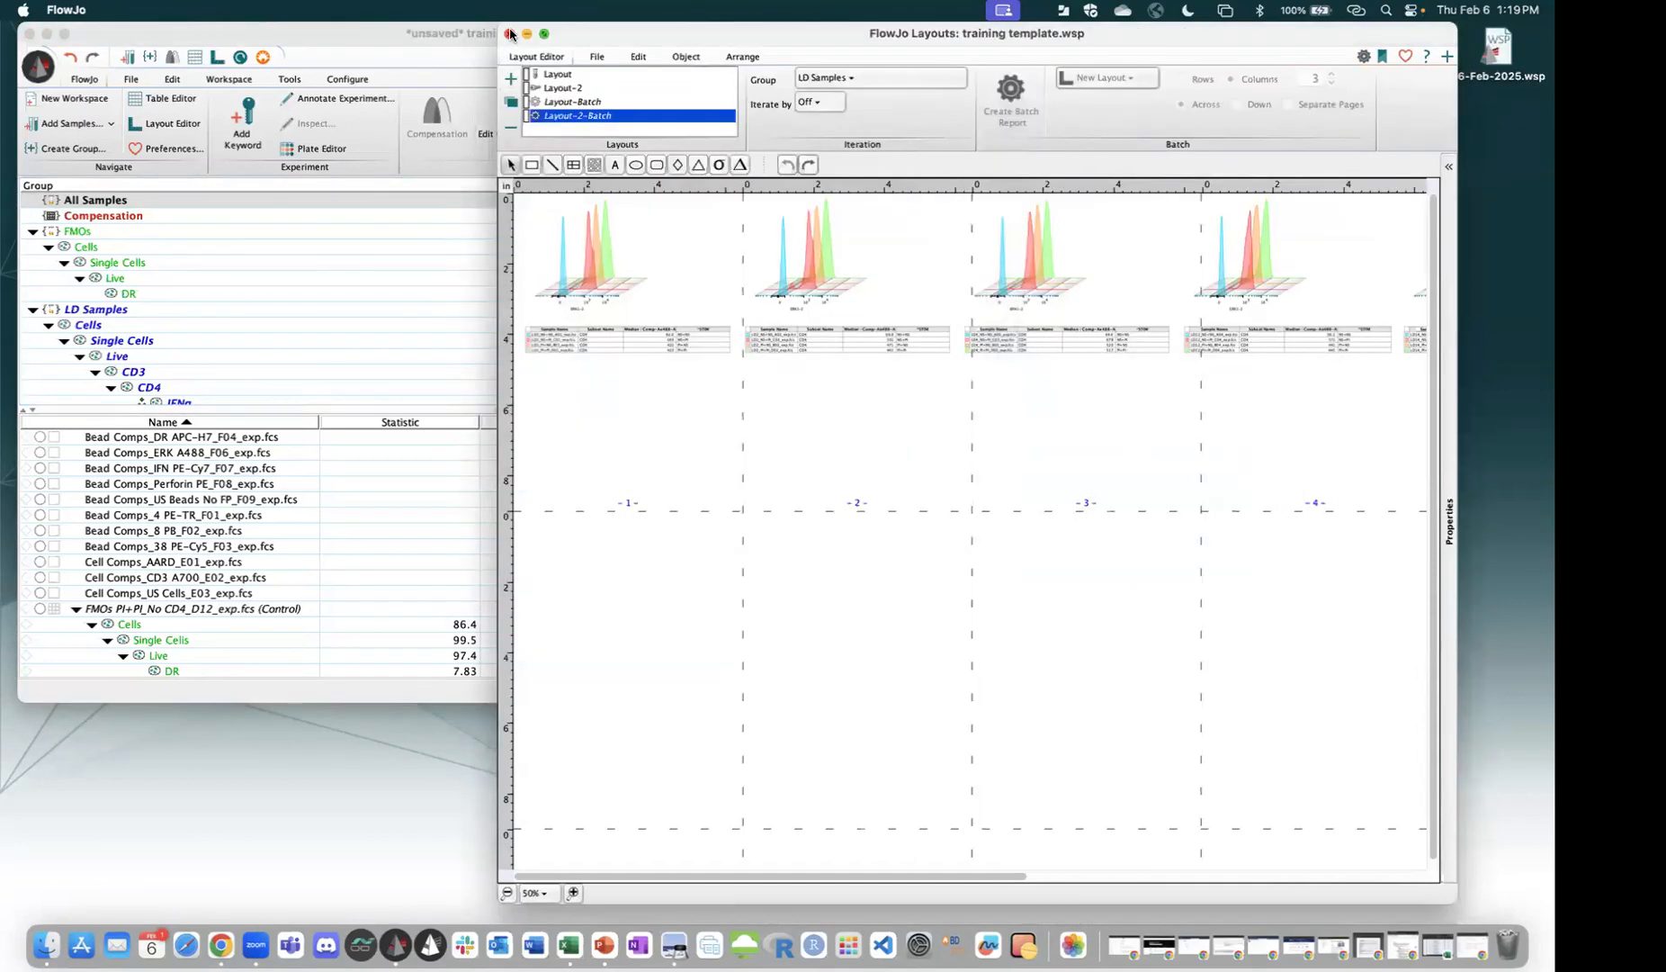
{"action": "left_click", "coordinate": [510, 34]}
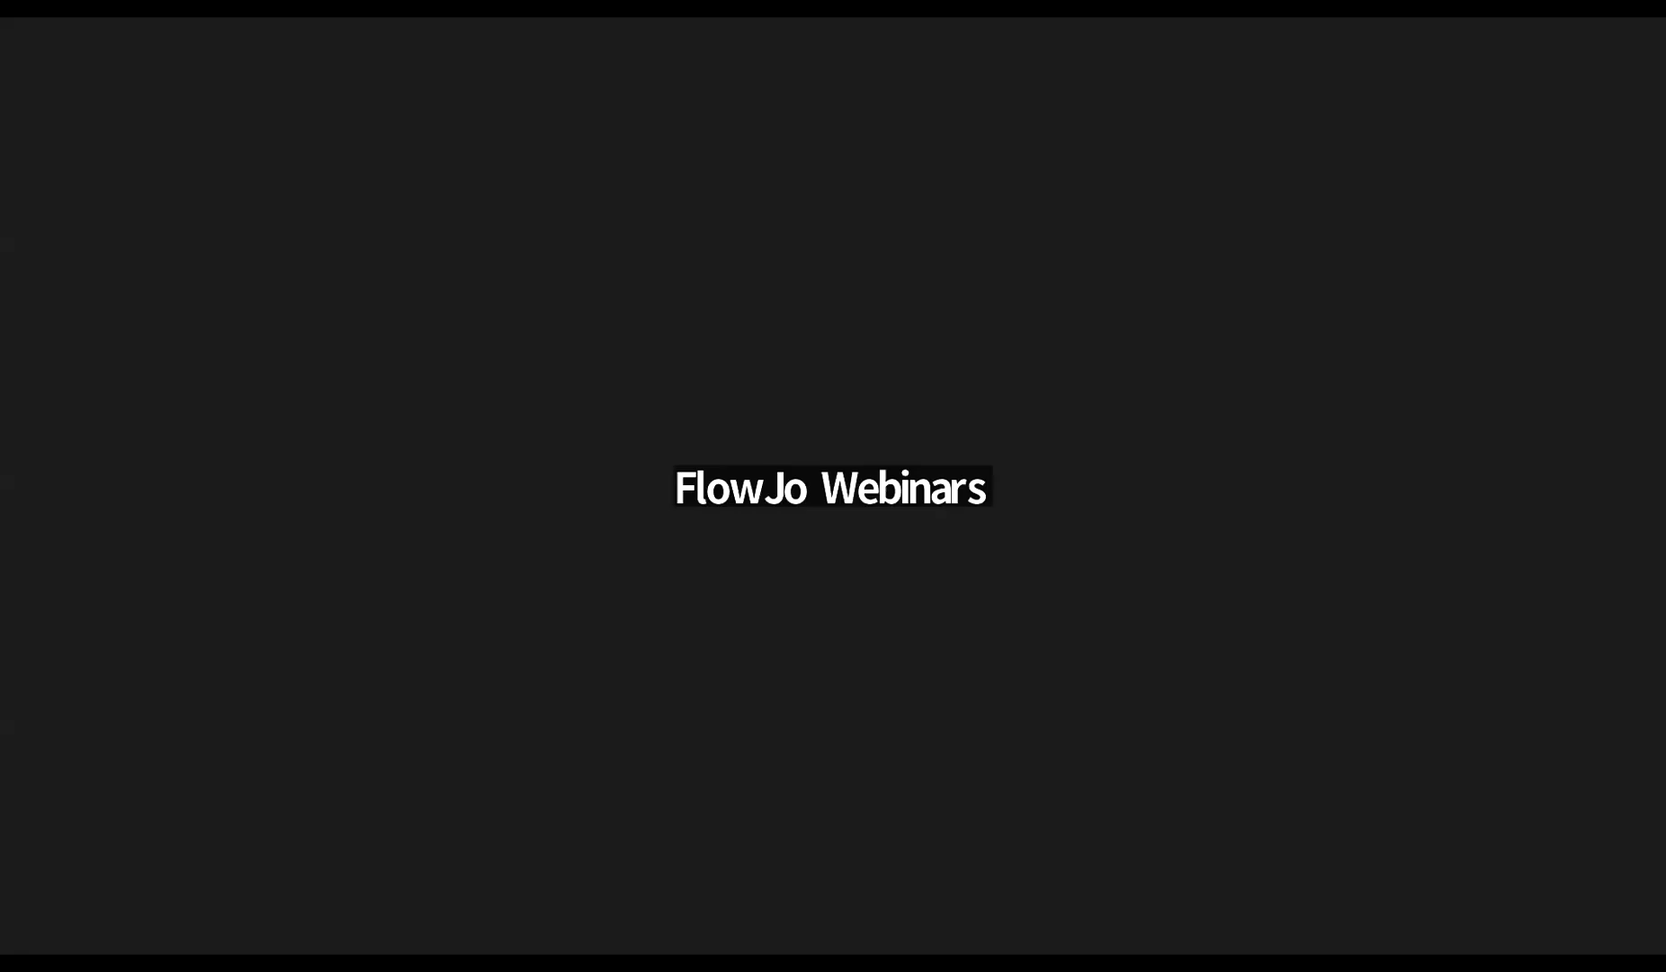